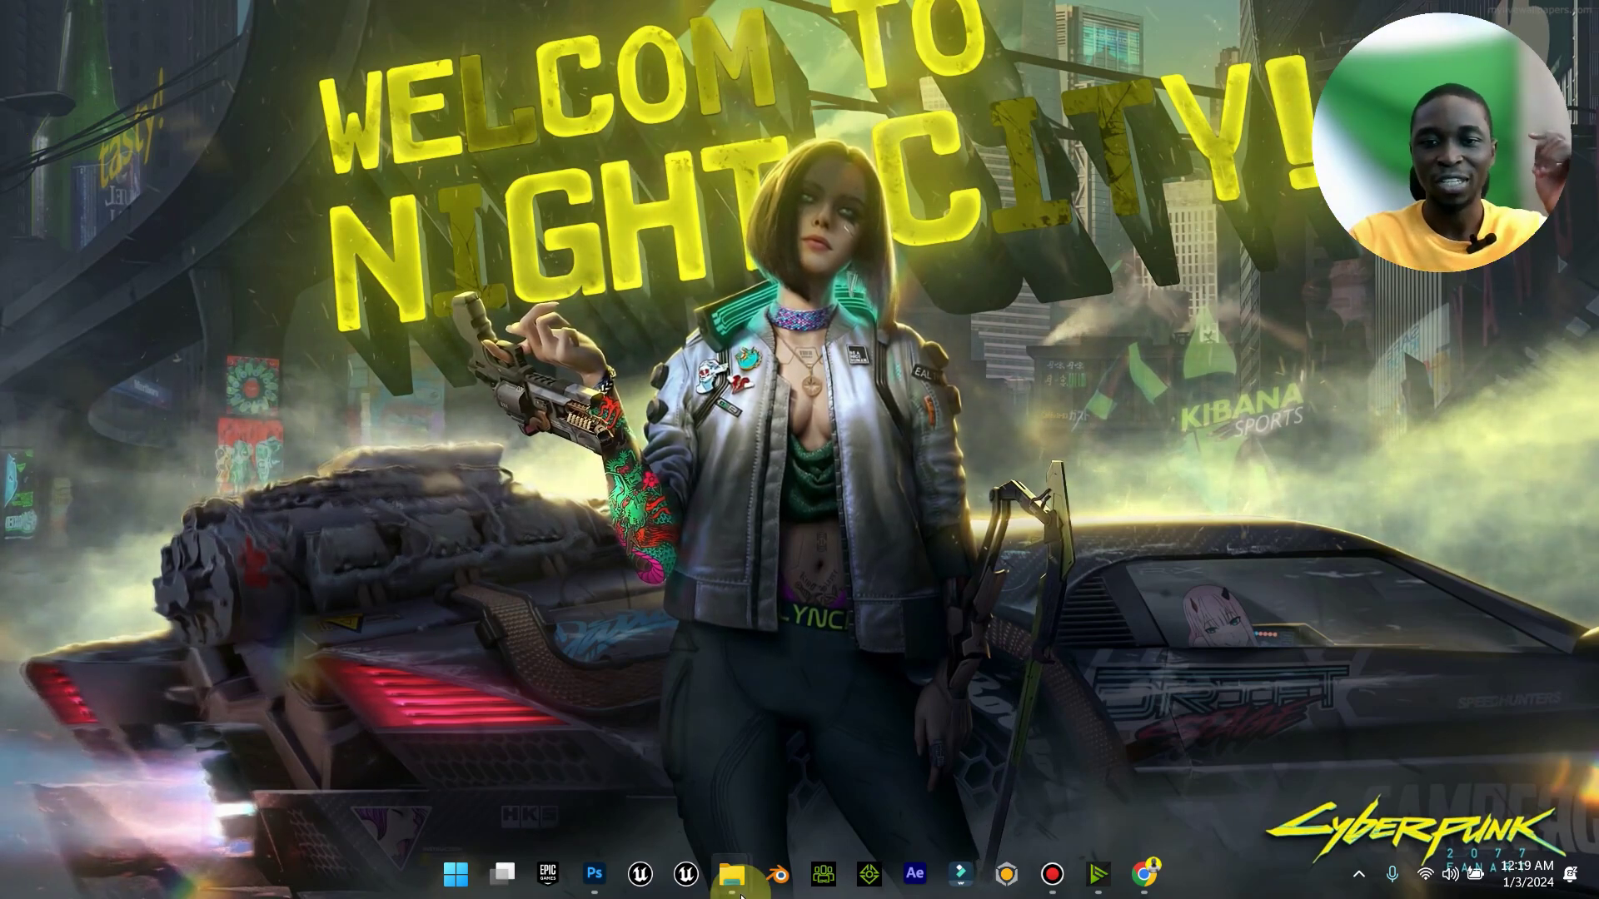
Step: Open the reference poster IMG-20240102-WA0024.jpg from the Videos folder on the Desktop and keep it in view
mouse_move(735, 889)
left_click(628, 792)
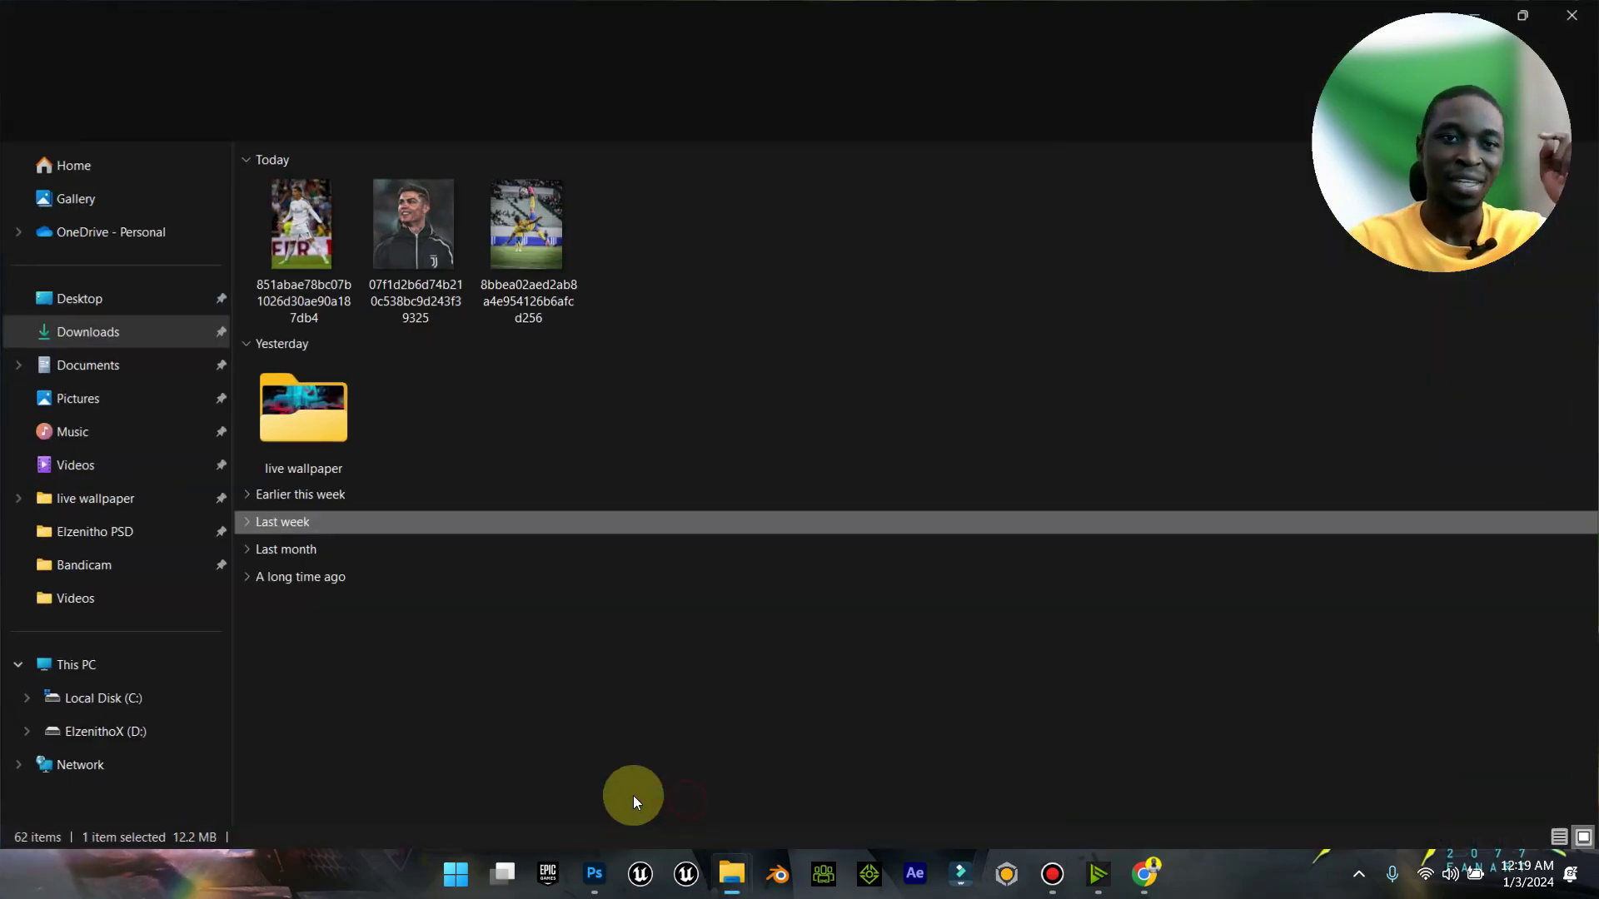
left_click(73, 299)
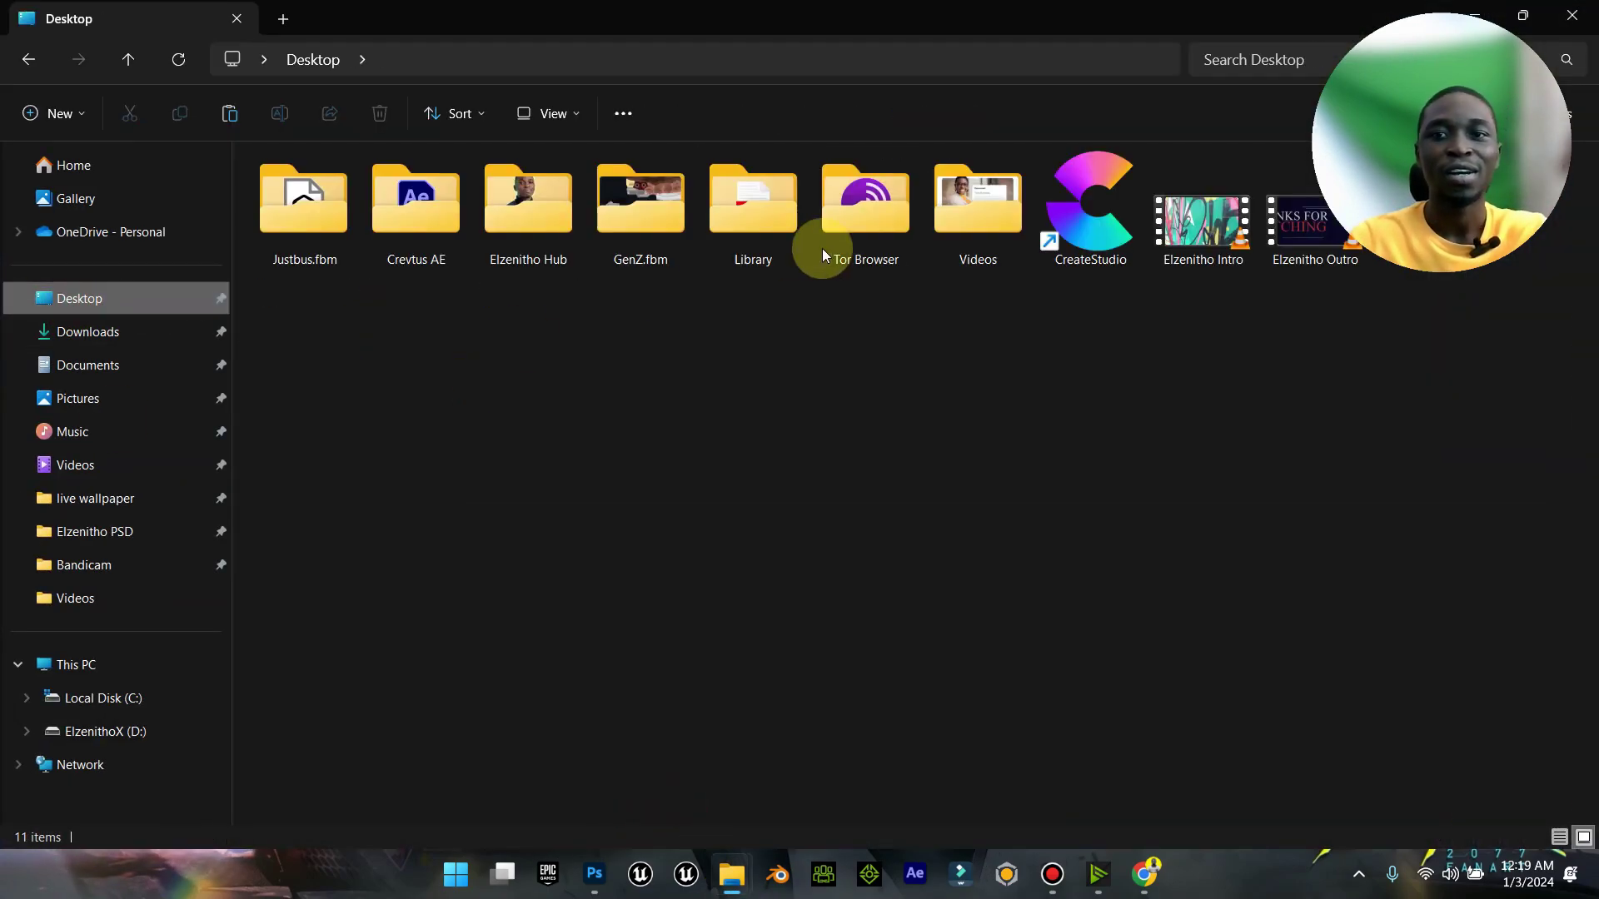
double_click(961, 268)
double_click(626, 213)
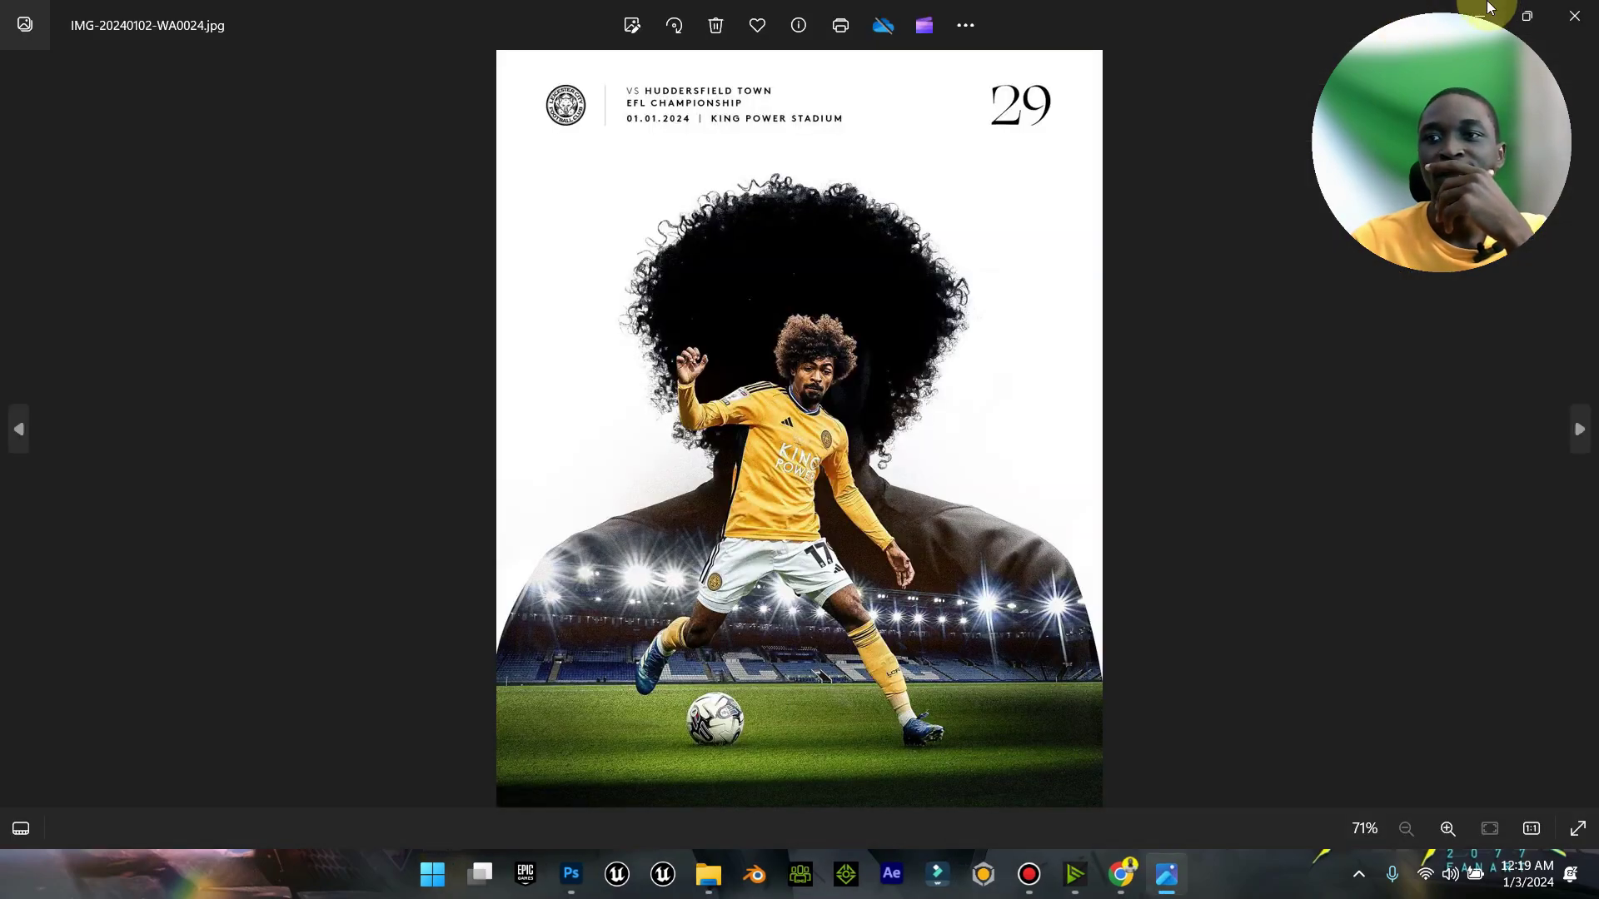
left_click(1480, 10)
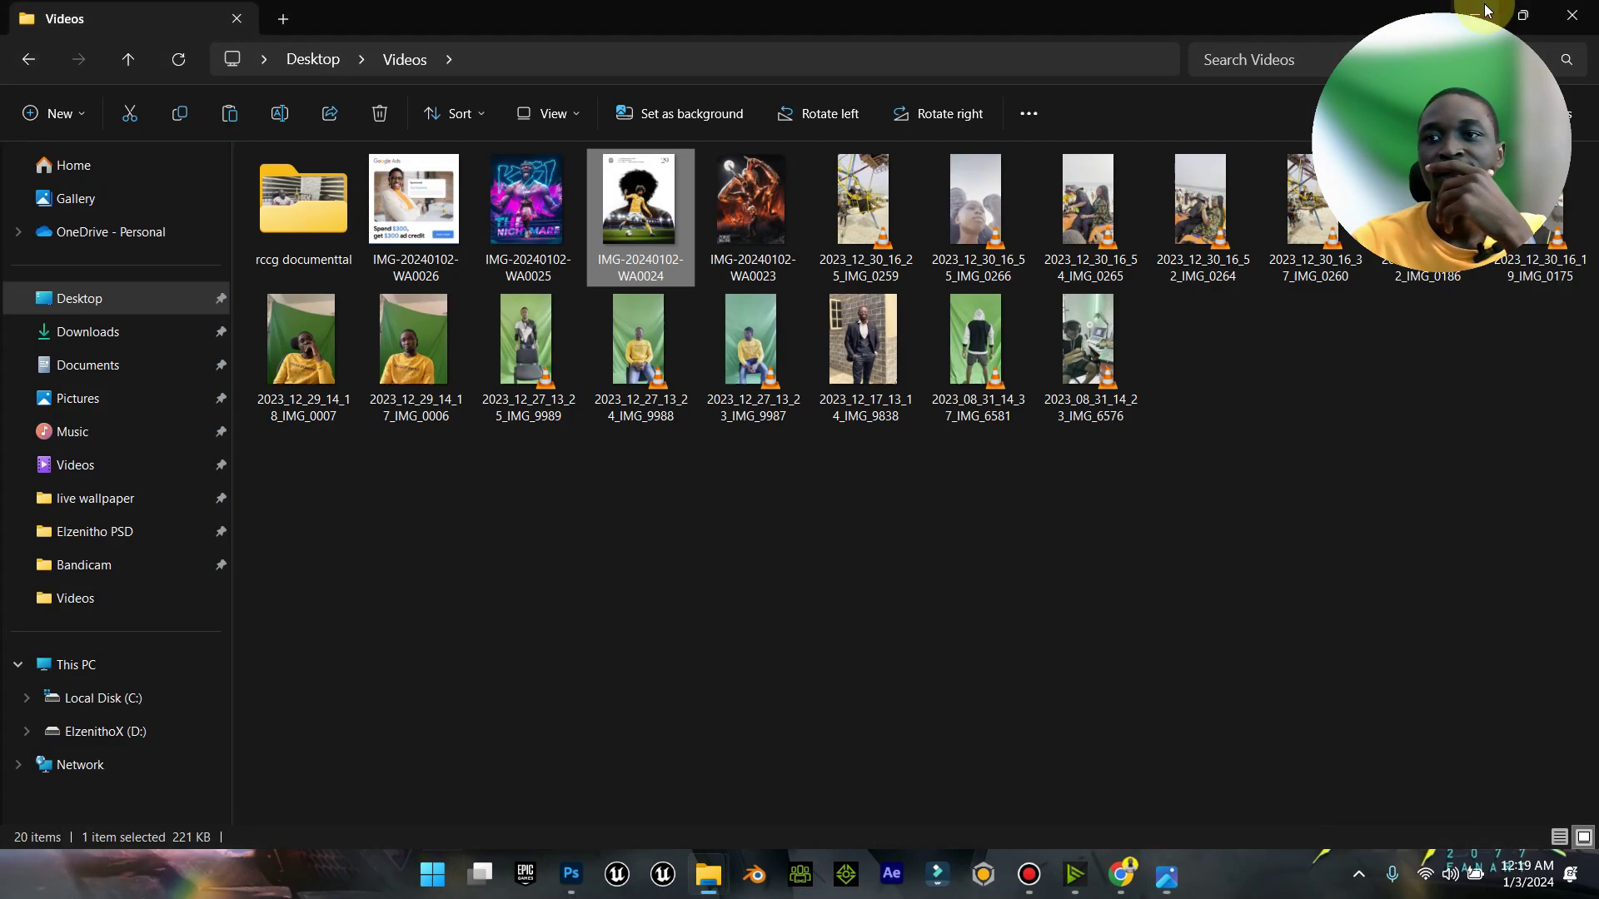
left_click(1482, 10)
left_click(1186, 866)
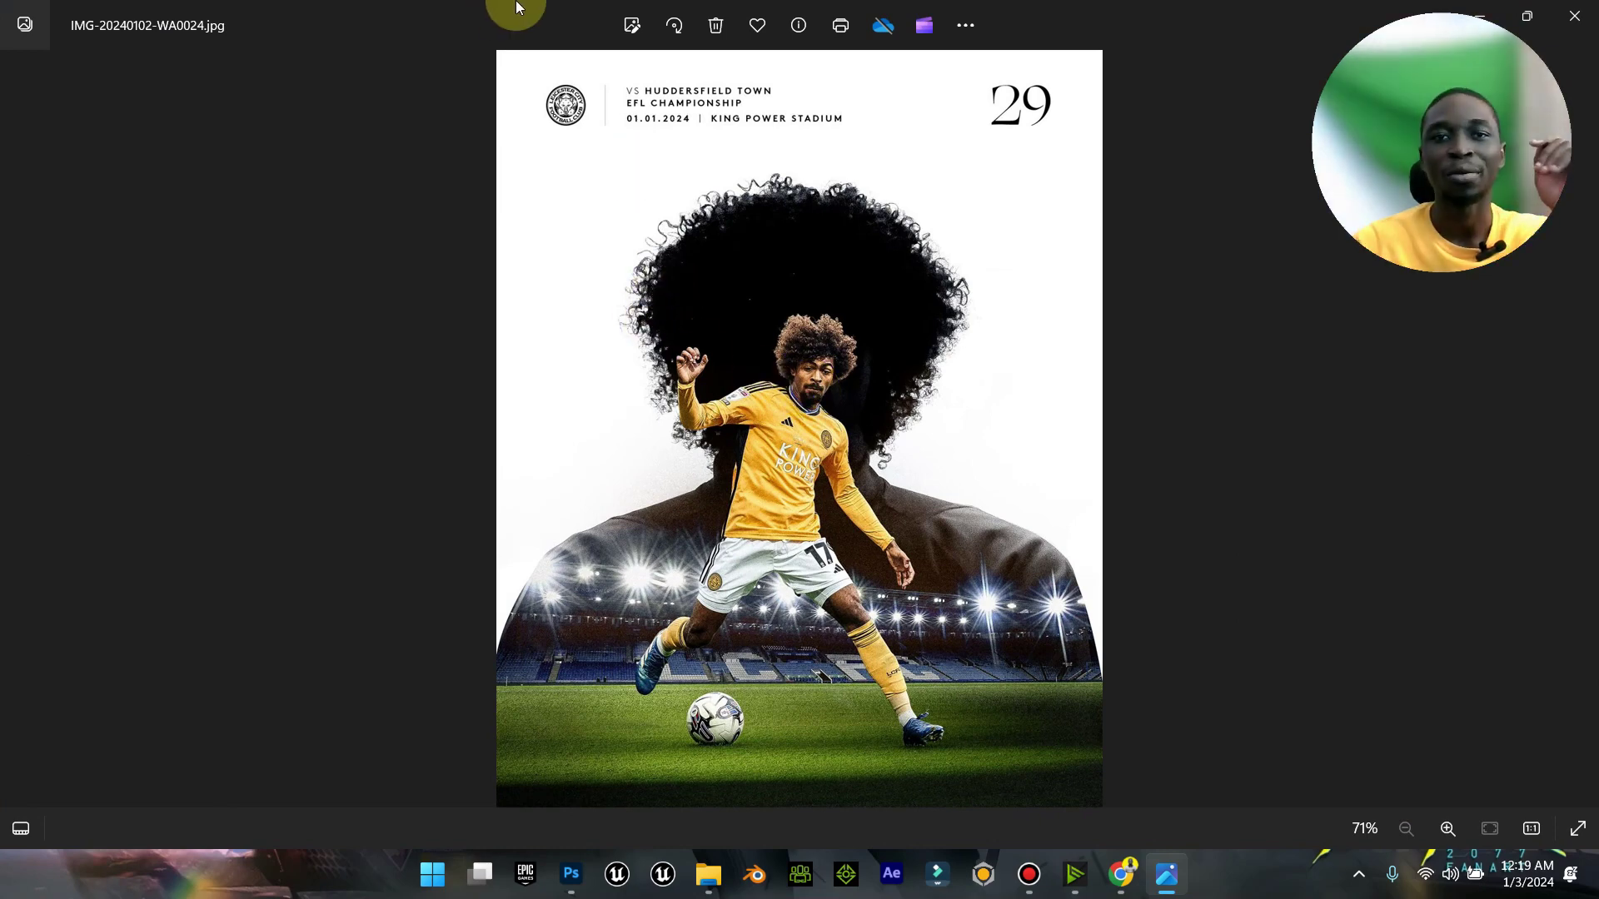
Step: Examine the reference poster's layout: club crest, match details, number 29 and the central player figure
scroll(635, 117, "up", 5)
left_click_drag(525, 129, 823, 329)
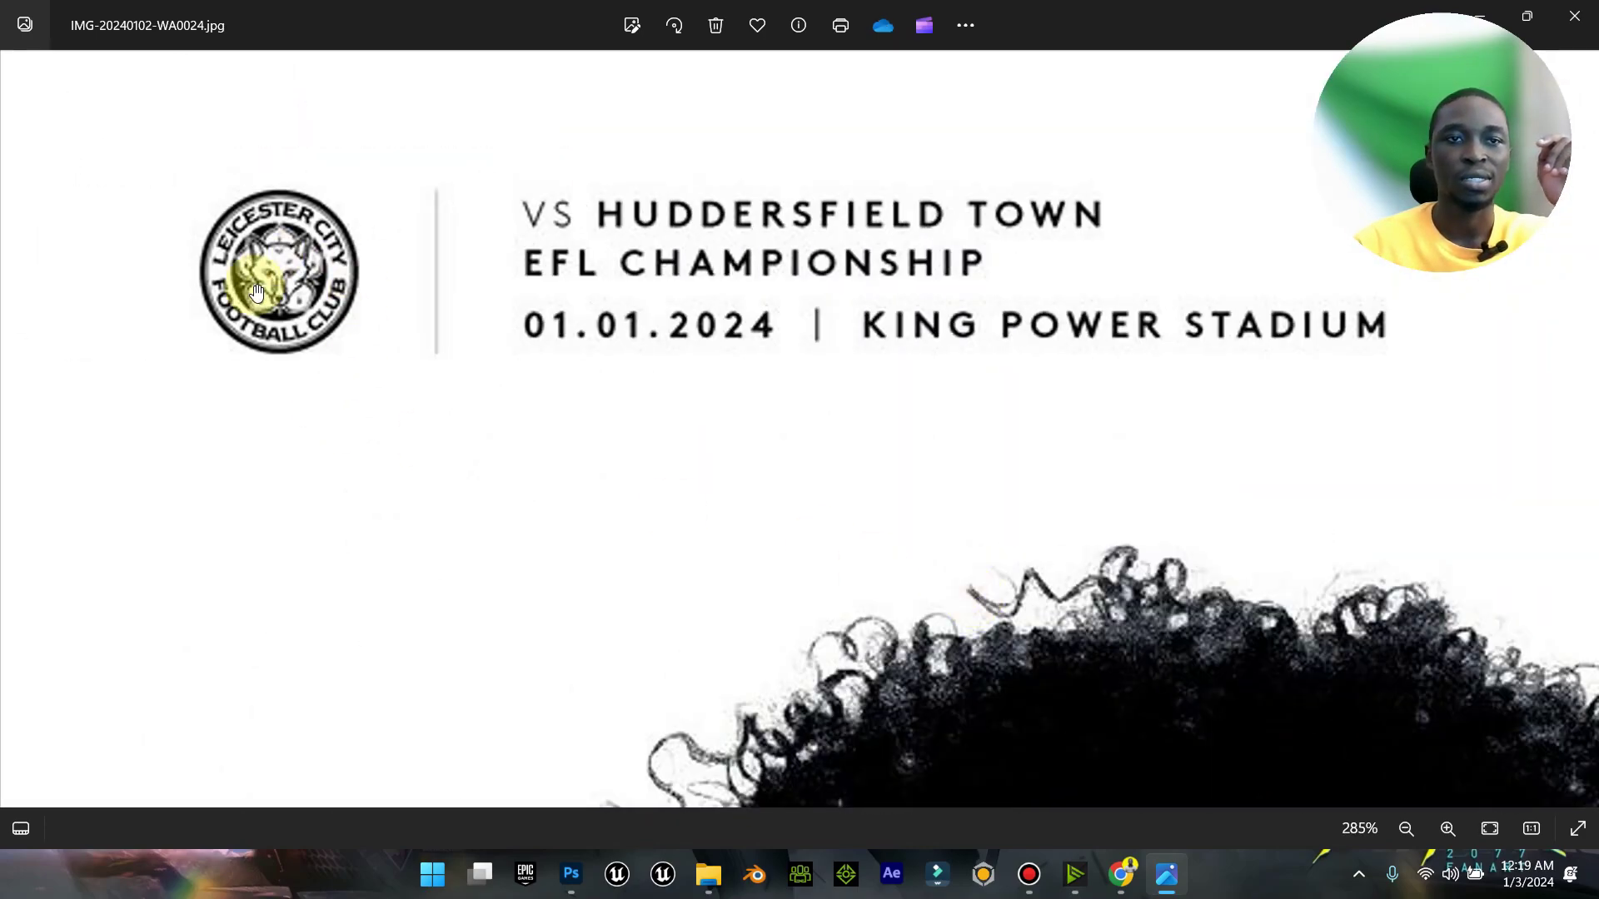
scroll(767, 564, "down", 5)
scroll(703, 283, "up", 4)
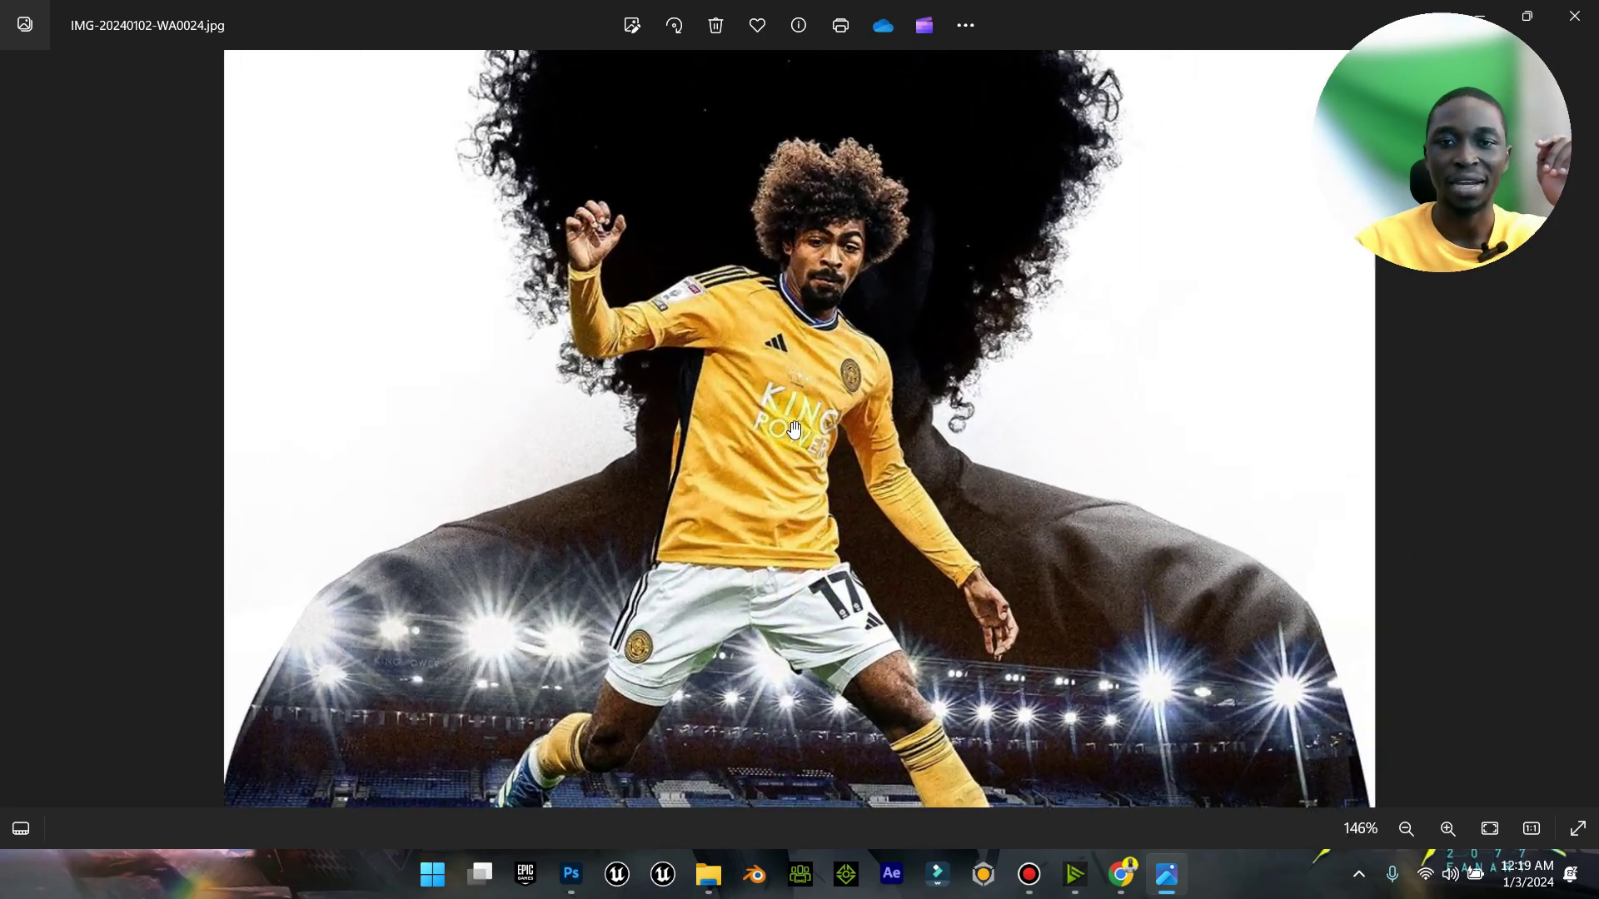
scroll(703, 284, "down", 3)
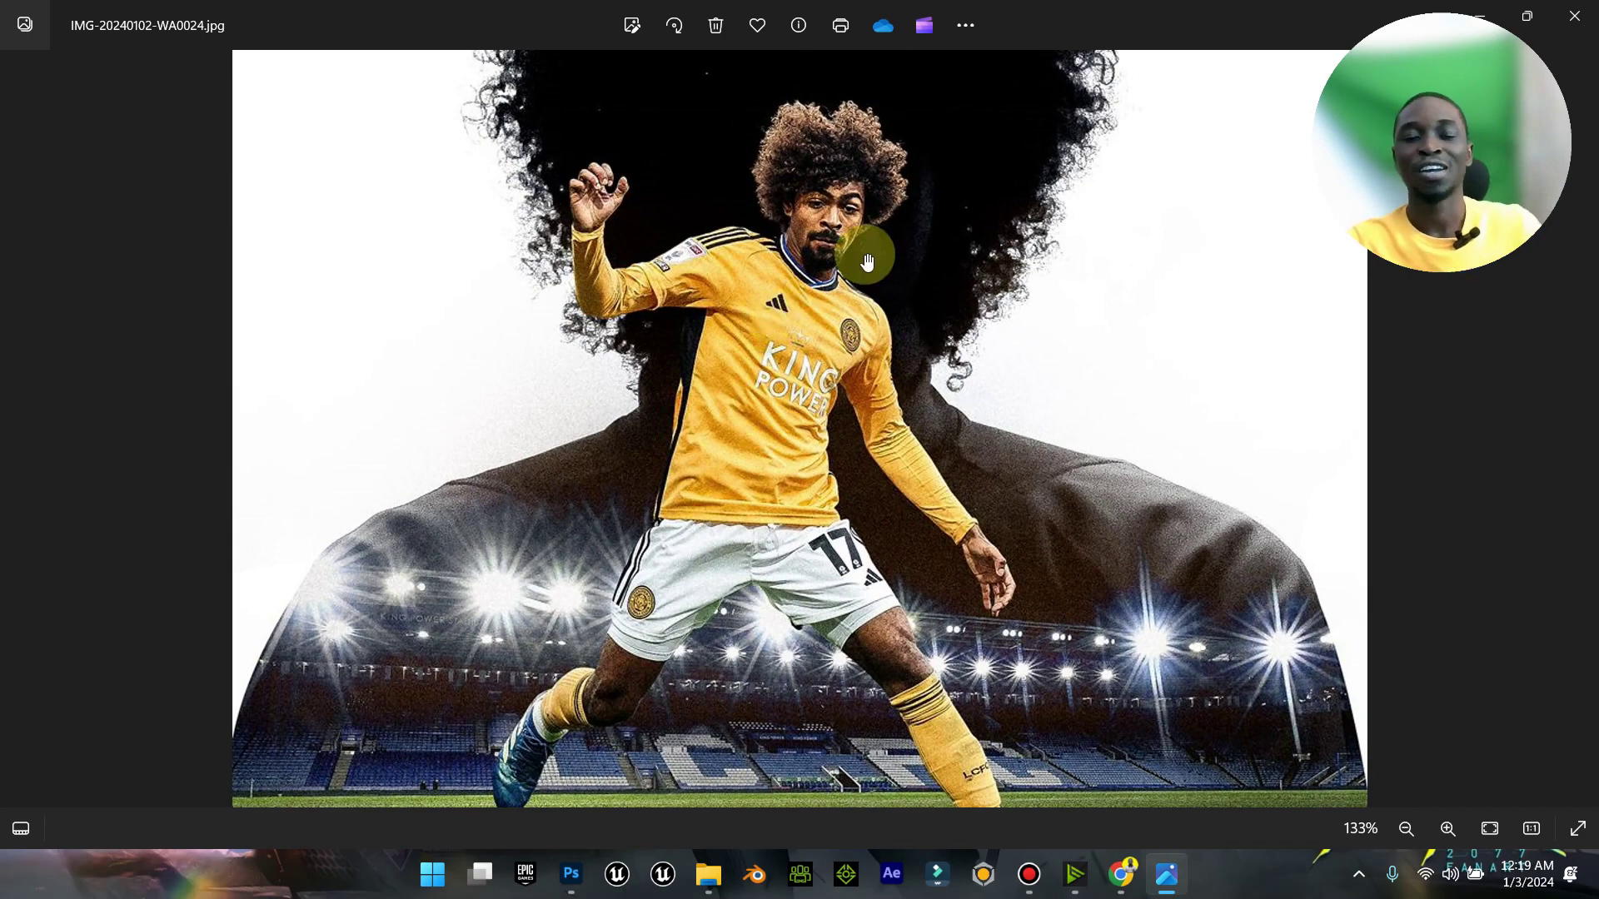
left_click_drag(867, 257, 825, 581)
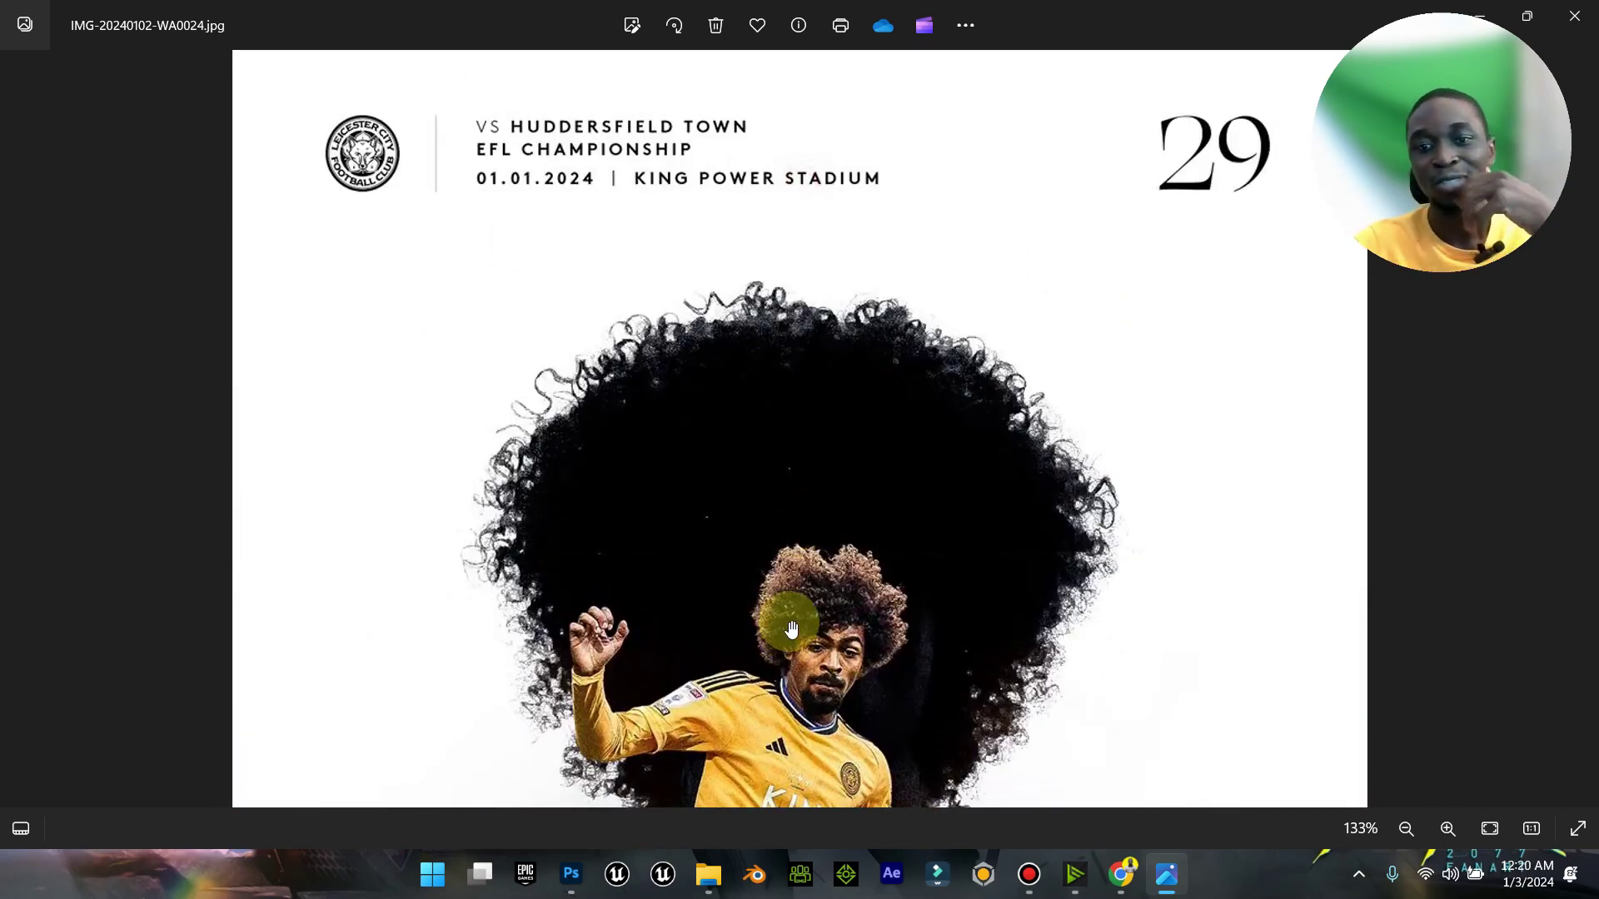
scroll(278, 118, "up", 4)
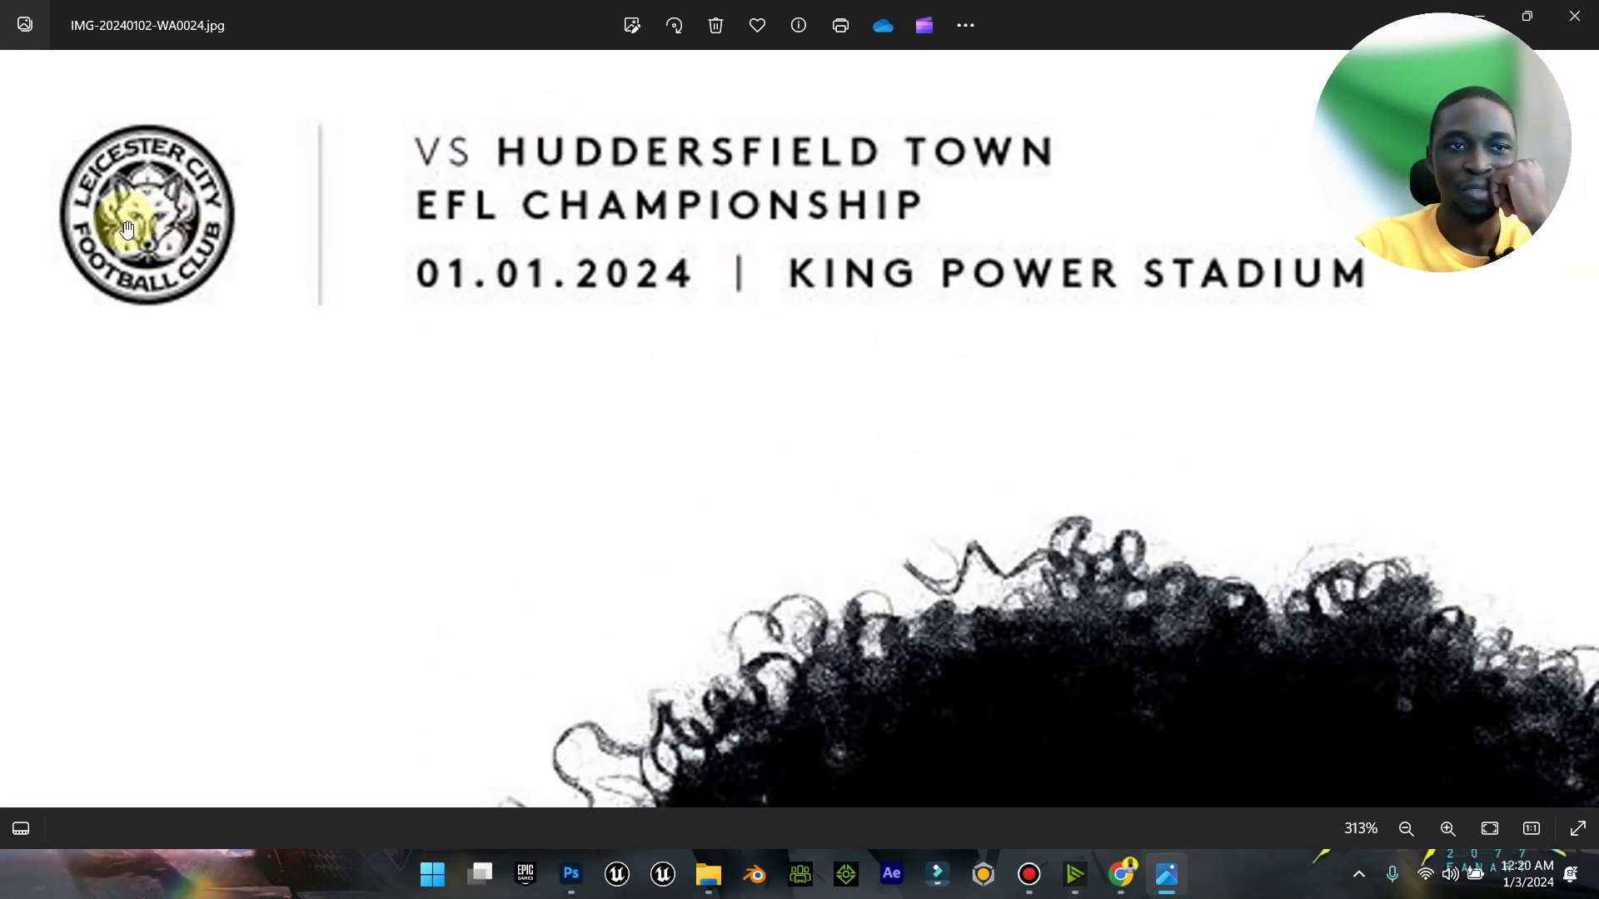
scroll(467, 195, "down", 2)
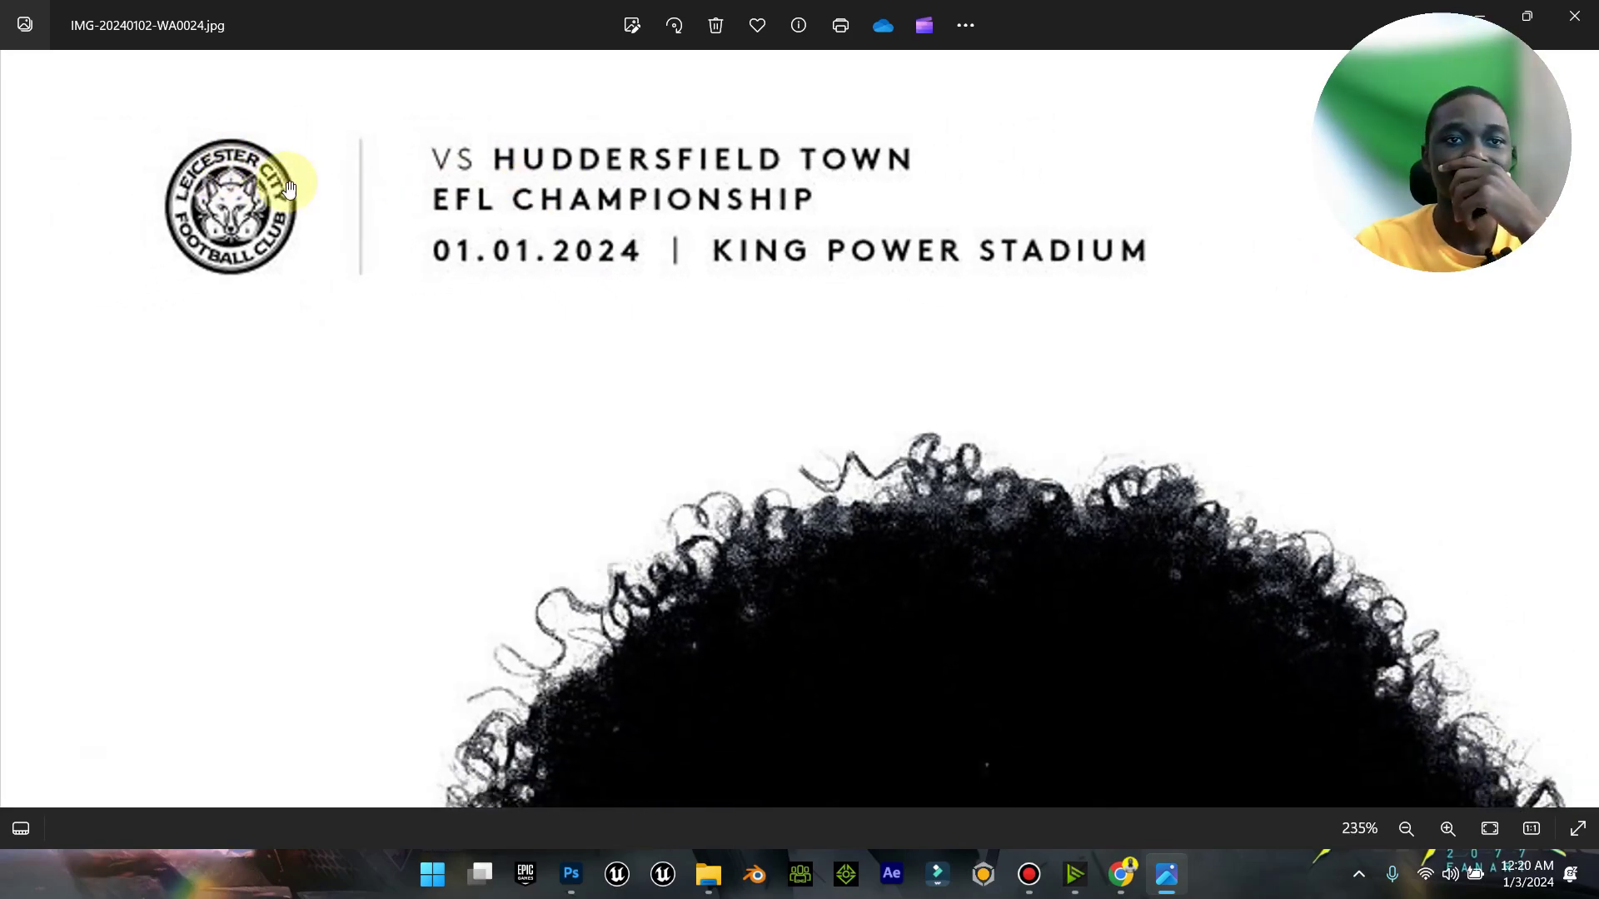
scroll(750, 184, "down", 4)
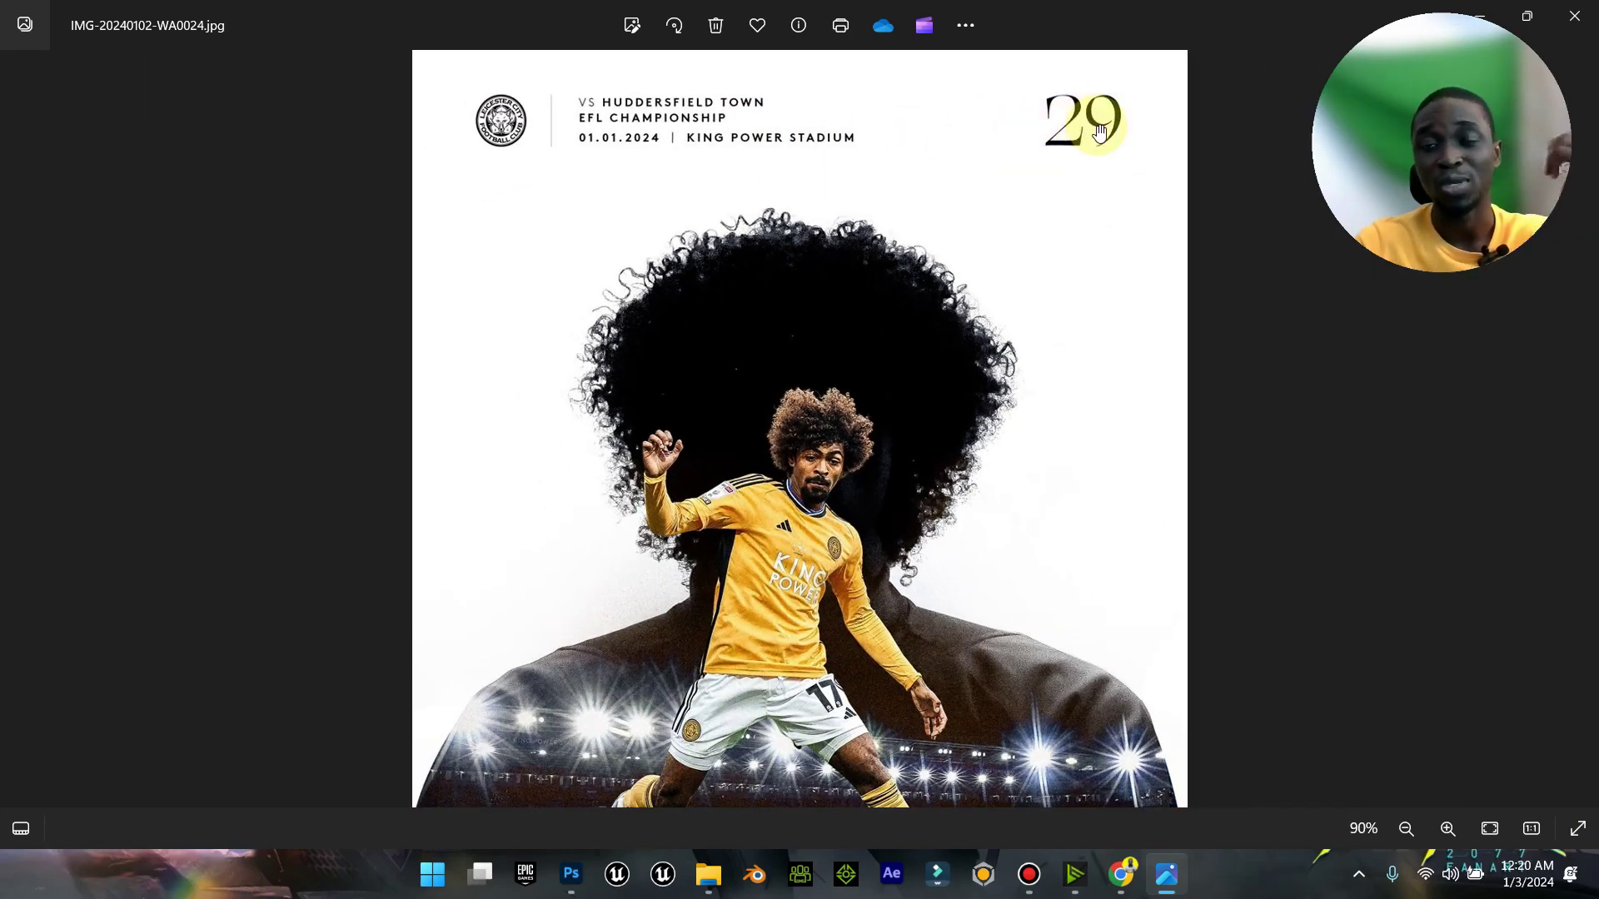
scroll(1089, 125, "down", 1)
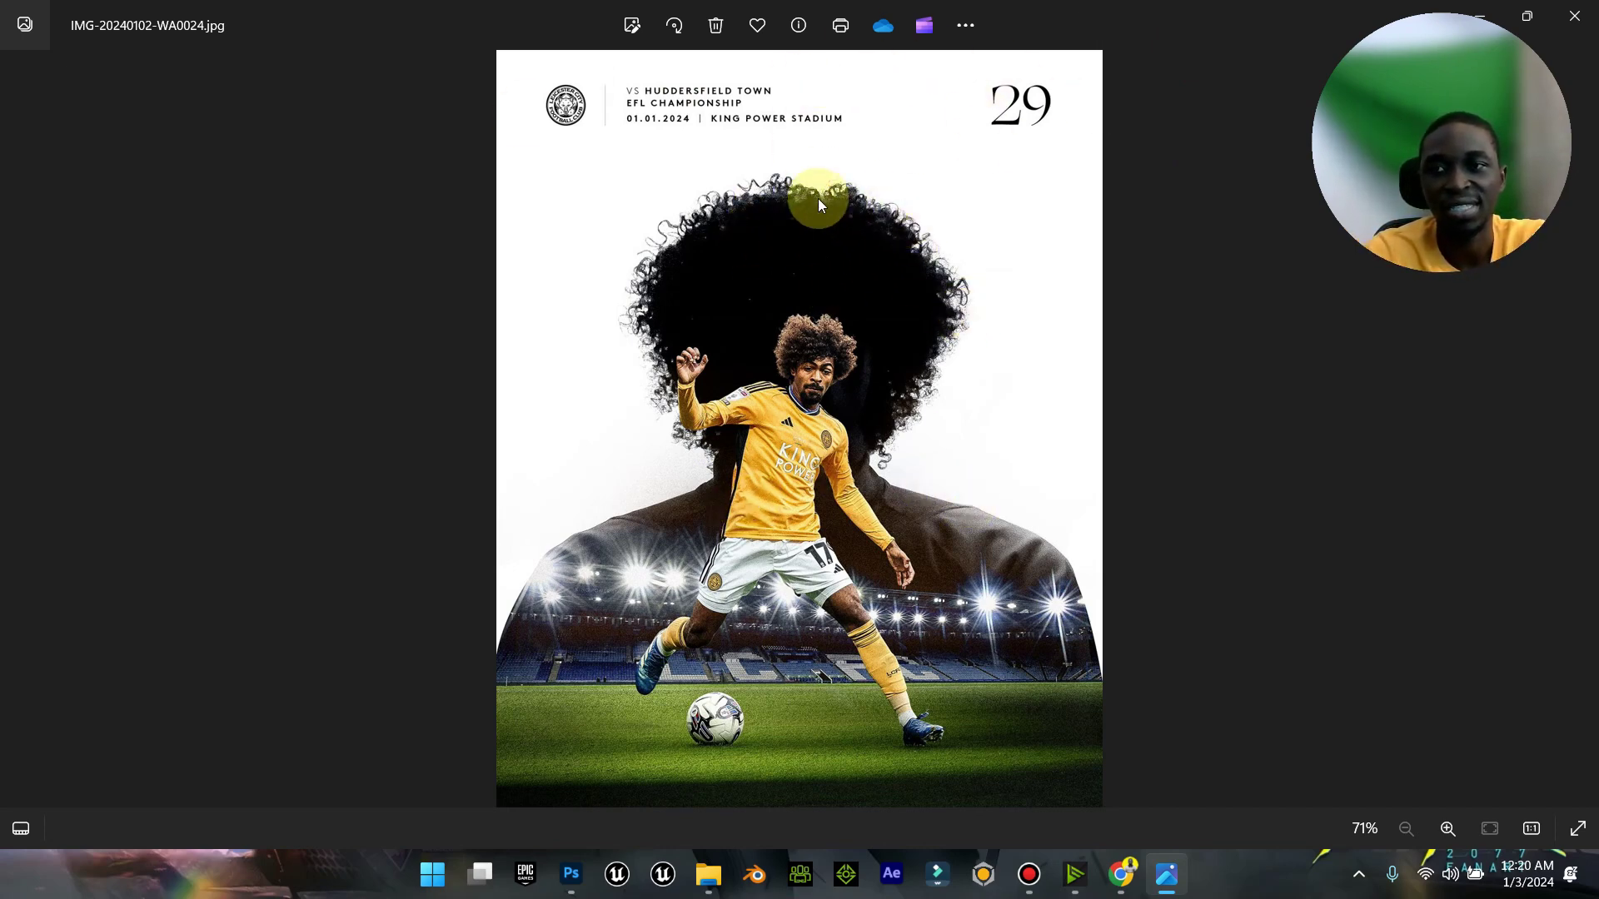
Step: Examine how the poster blends the dark hair silhouette, the shoulders, the stadium lights and the player cutout
scroll(818, 198, "up", 5)
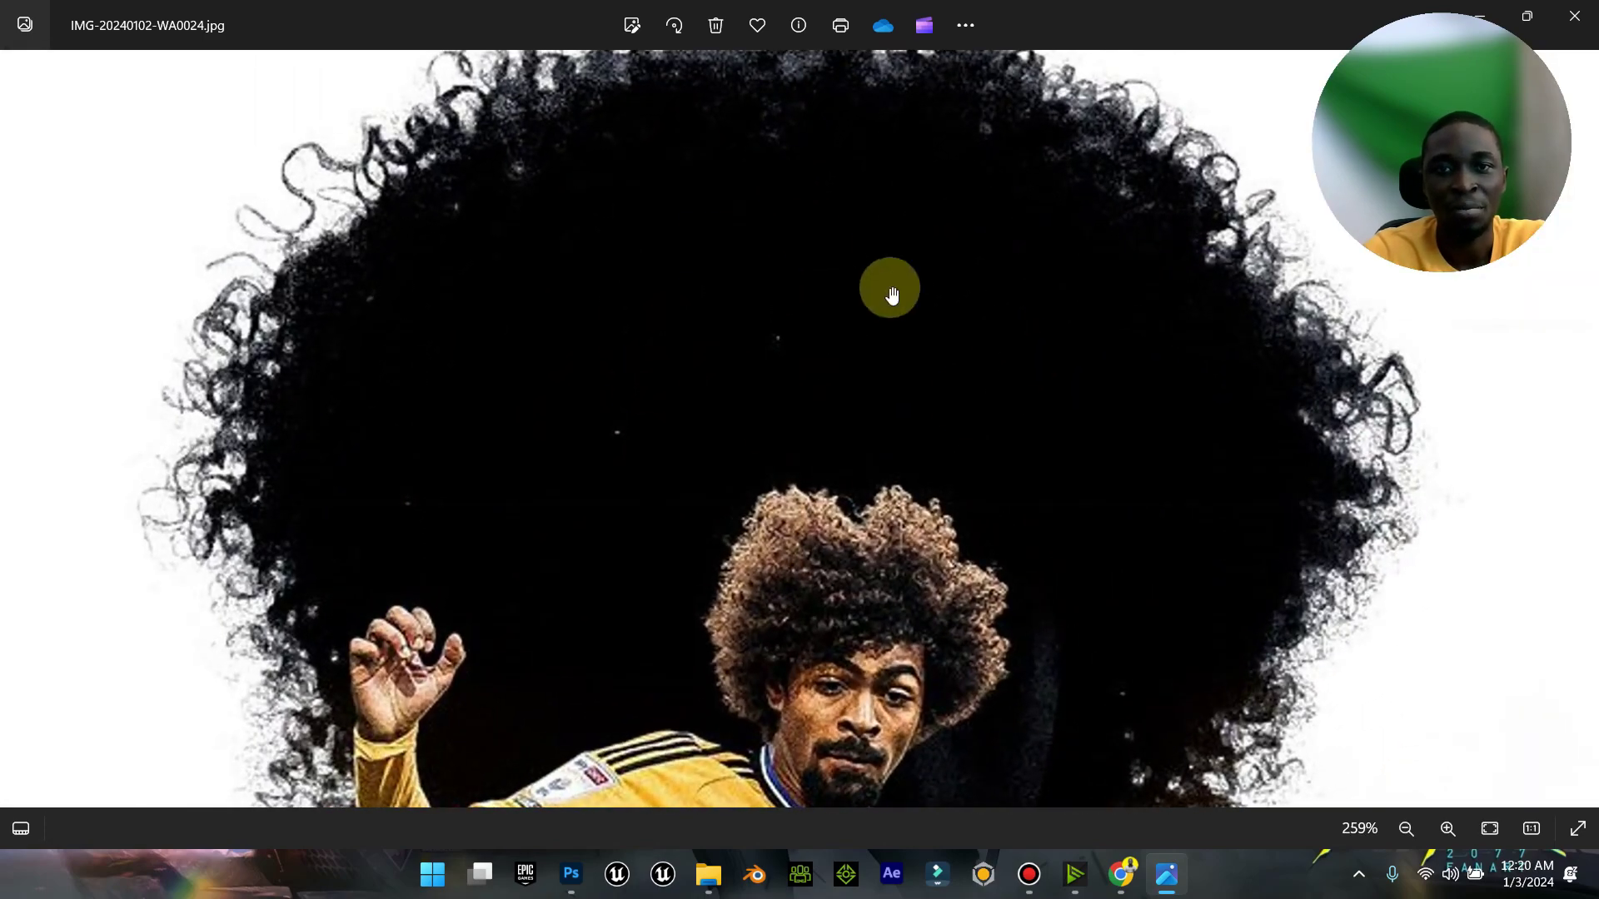
scroll(742, 222, "down", 5)
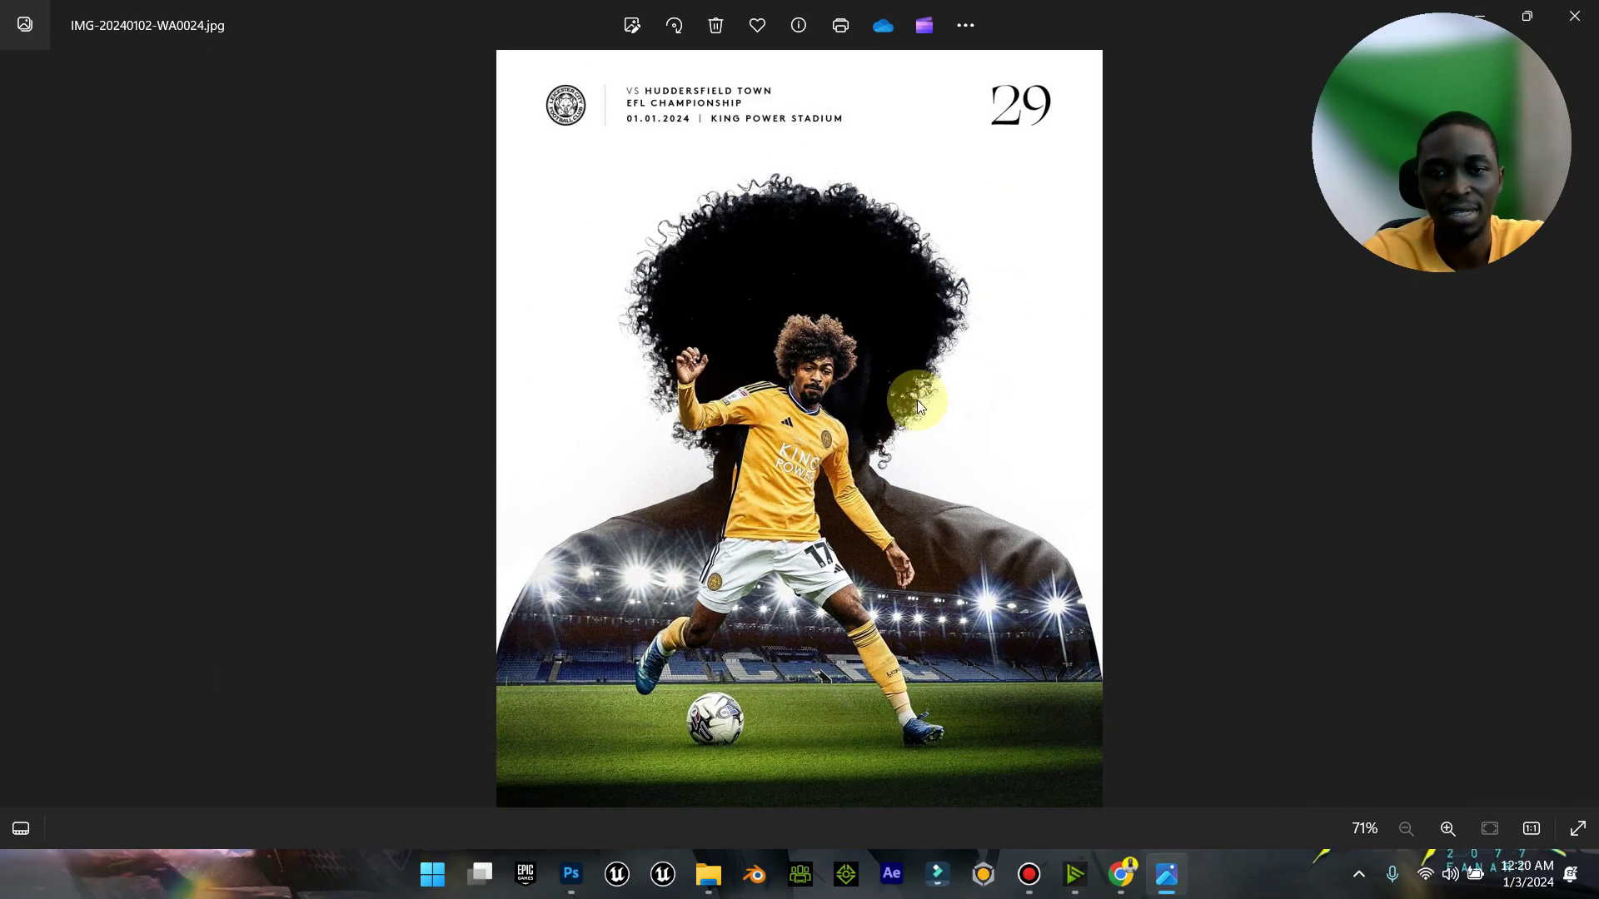
scroll(805, 495, "up", 2)
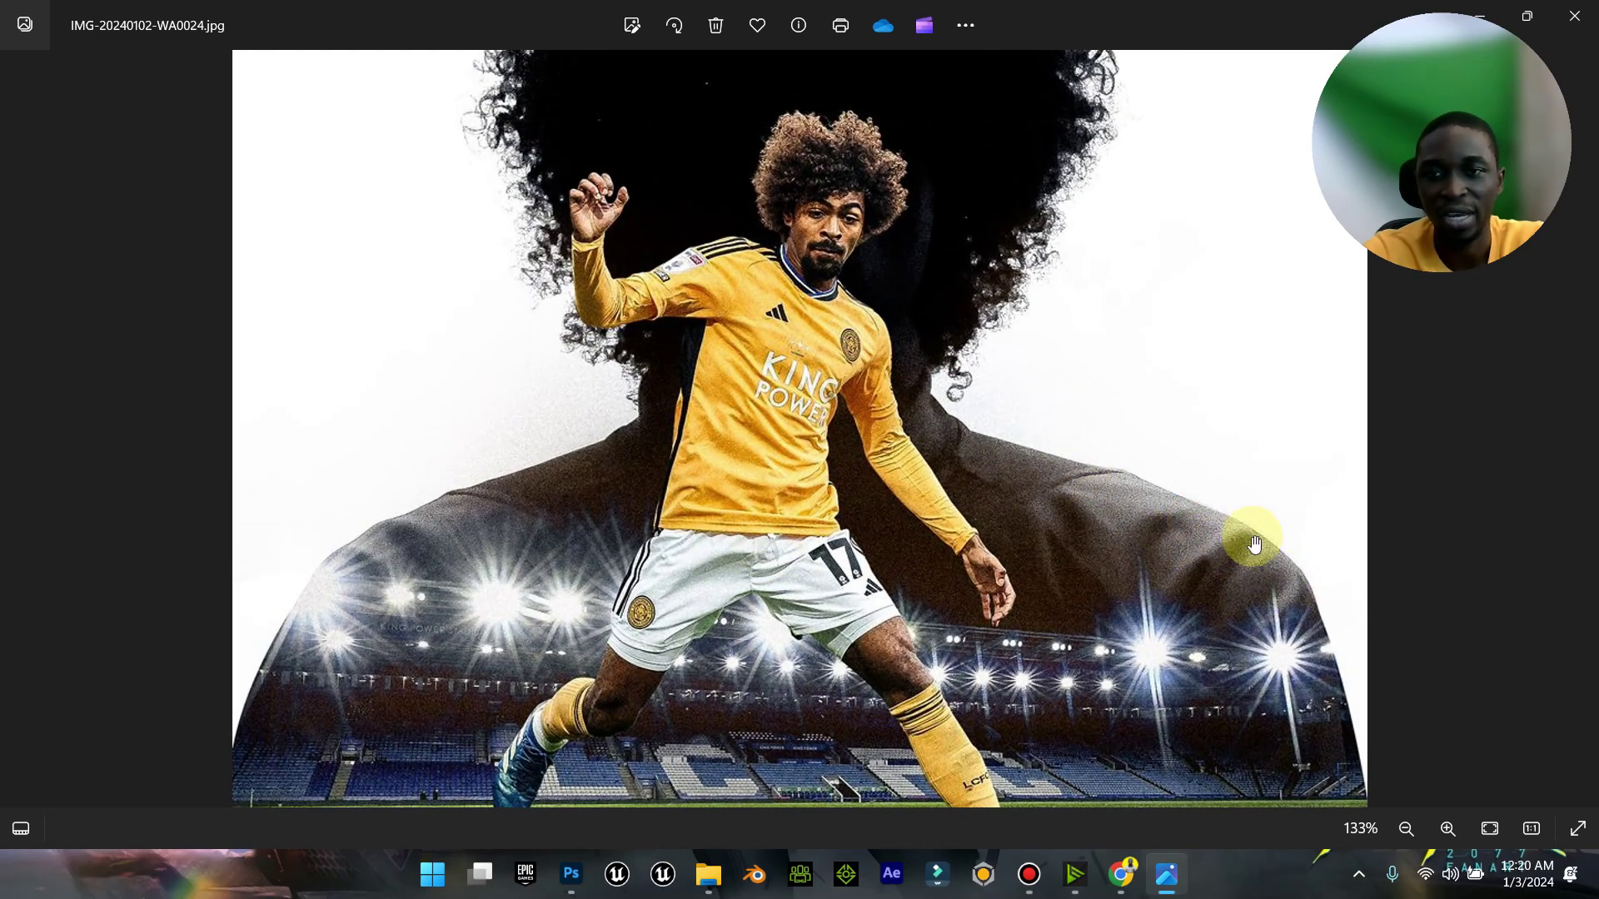
scroll(463, 525, "down", 3)
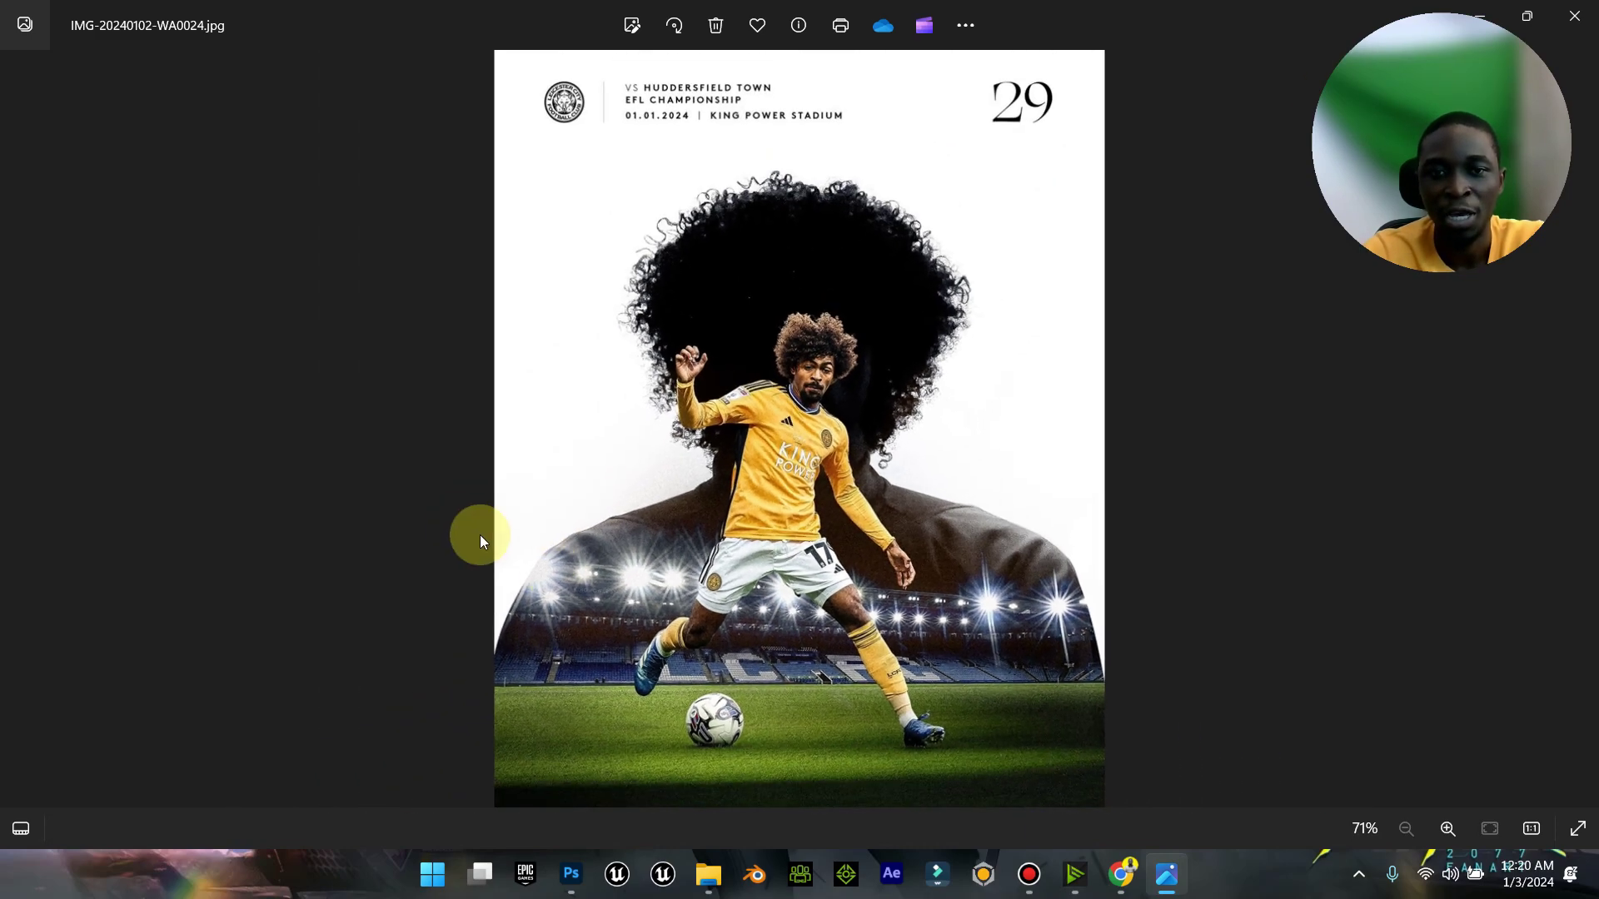
scroll(536, 633, "up", 2)
scroll(1191, 646, "down", 2)
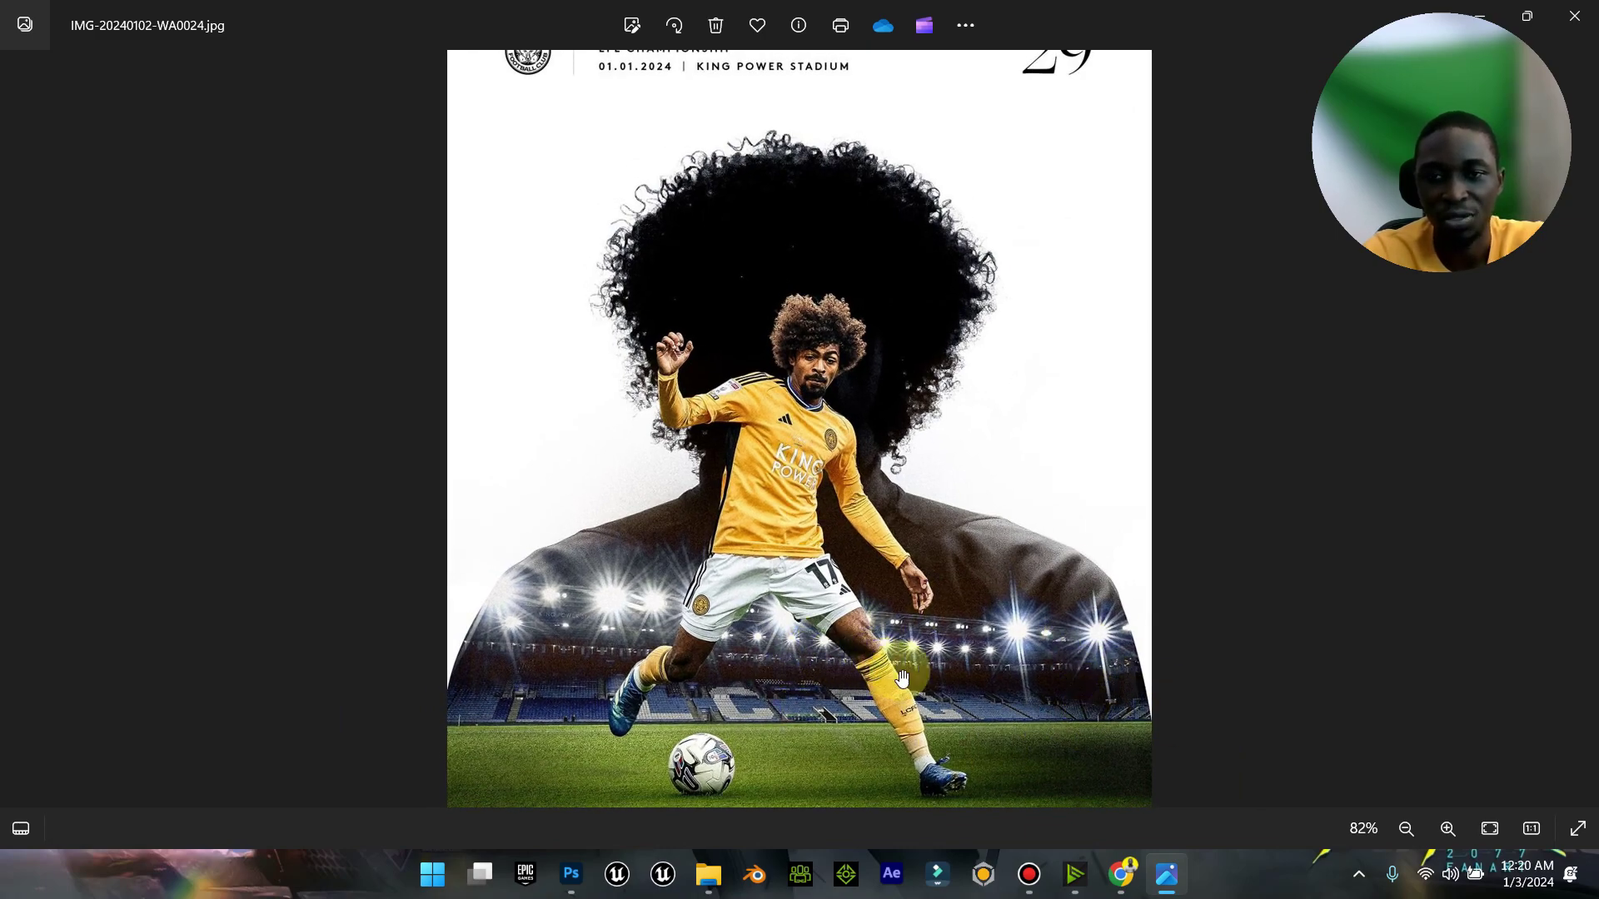
scroll(828, 333, "up", 3)
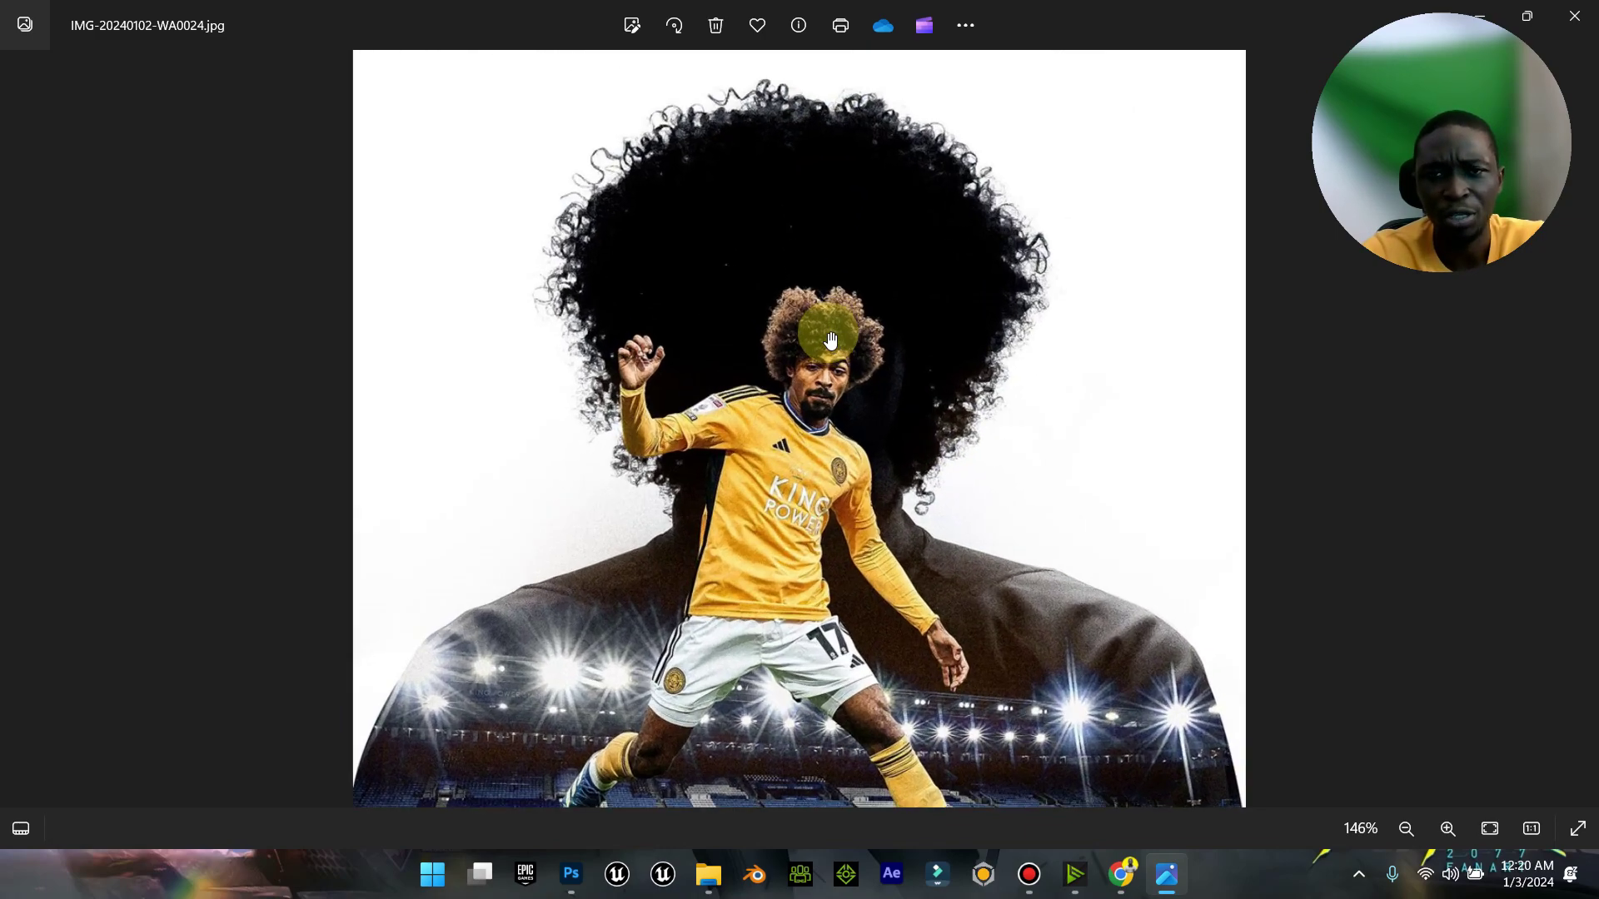
scroll(829, 333, "up", 5)
scroll(671, 432, "down", 3)
scroll(1141, 521, "up", 1)
scroll(708, 429, "down", 10)
scroll(708, 429, "right", 3)
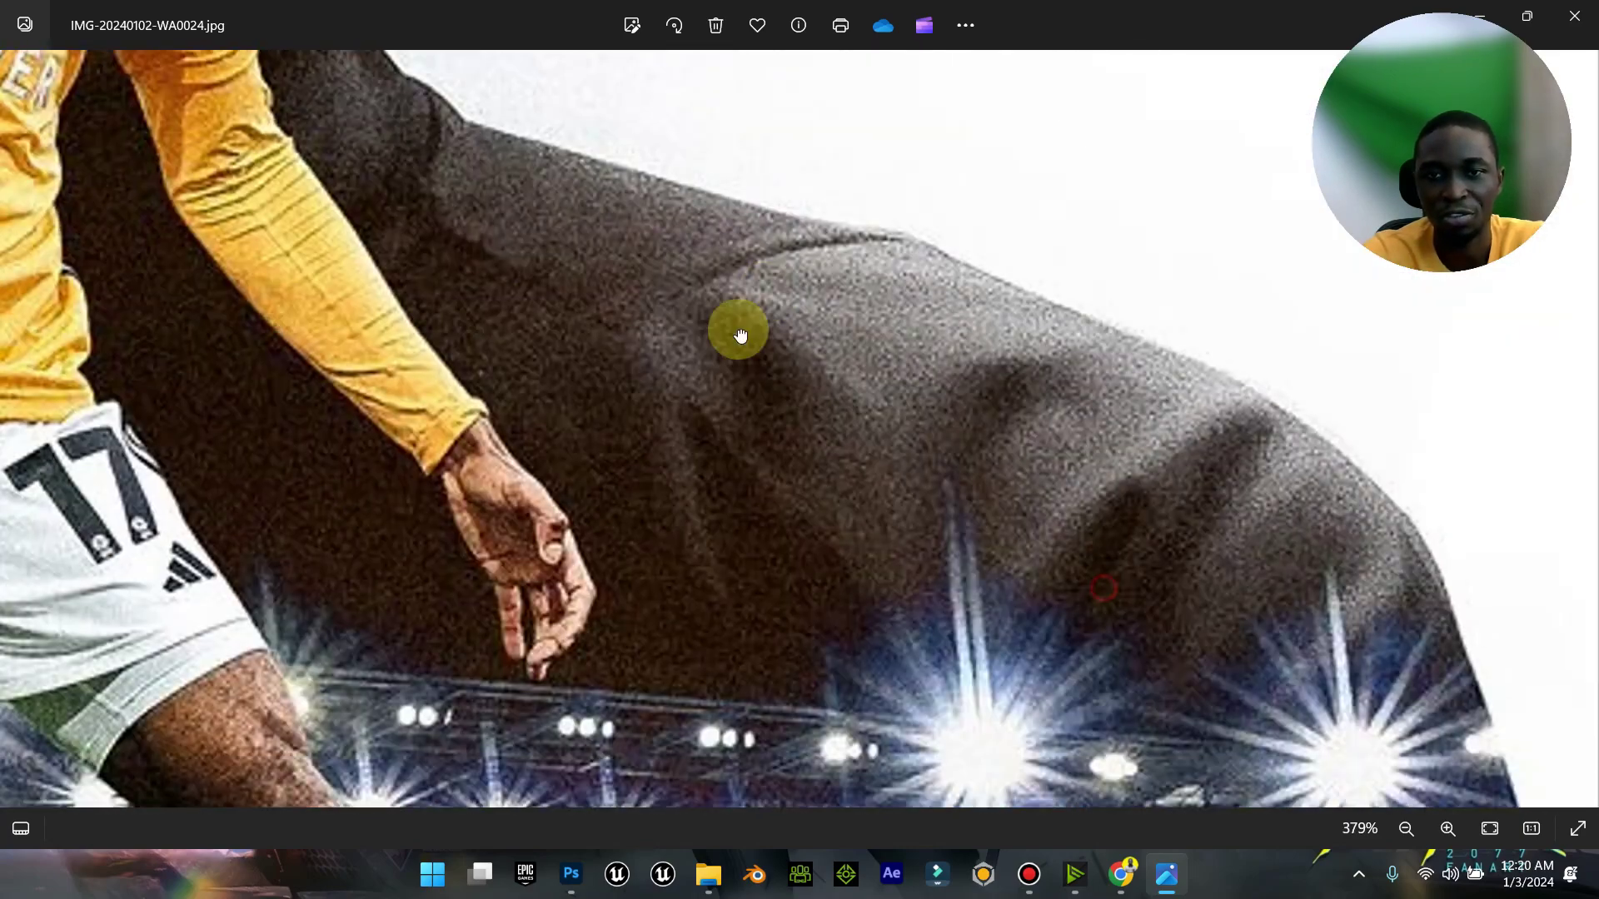
scroll(1135, 428, "down", 2)
scroll(1125, 425, "up", 6)
scroll(1124, 425, "left", 3)
scroll(1120, 420, "down", 5)
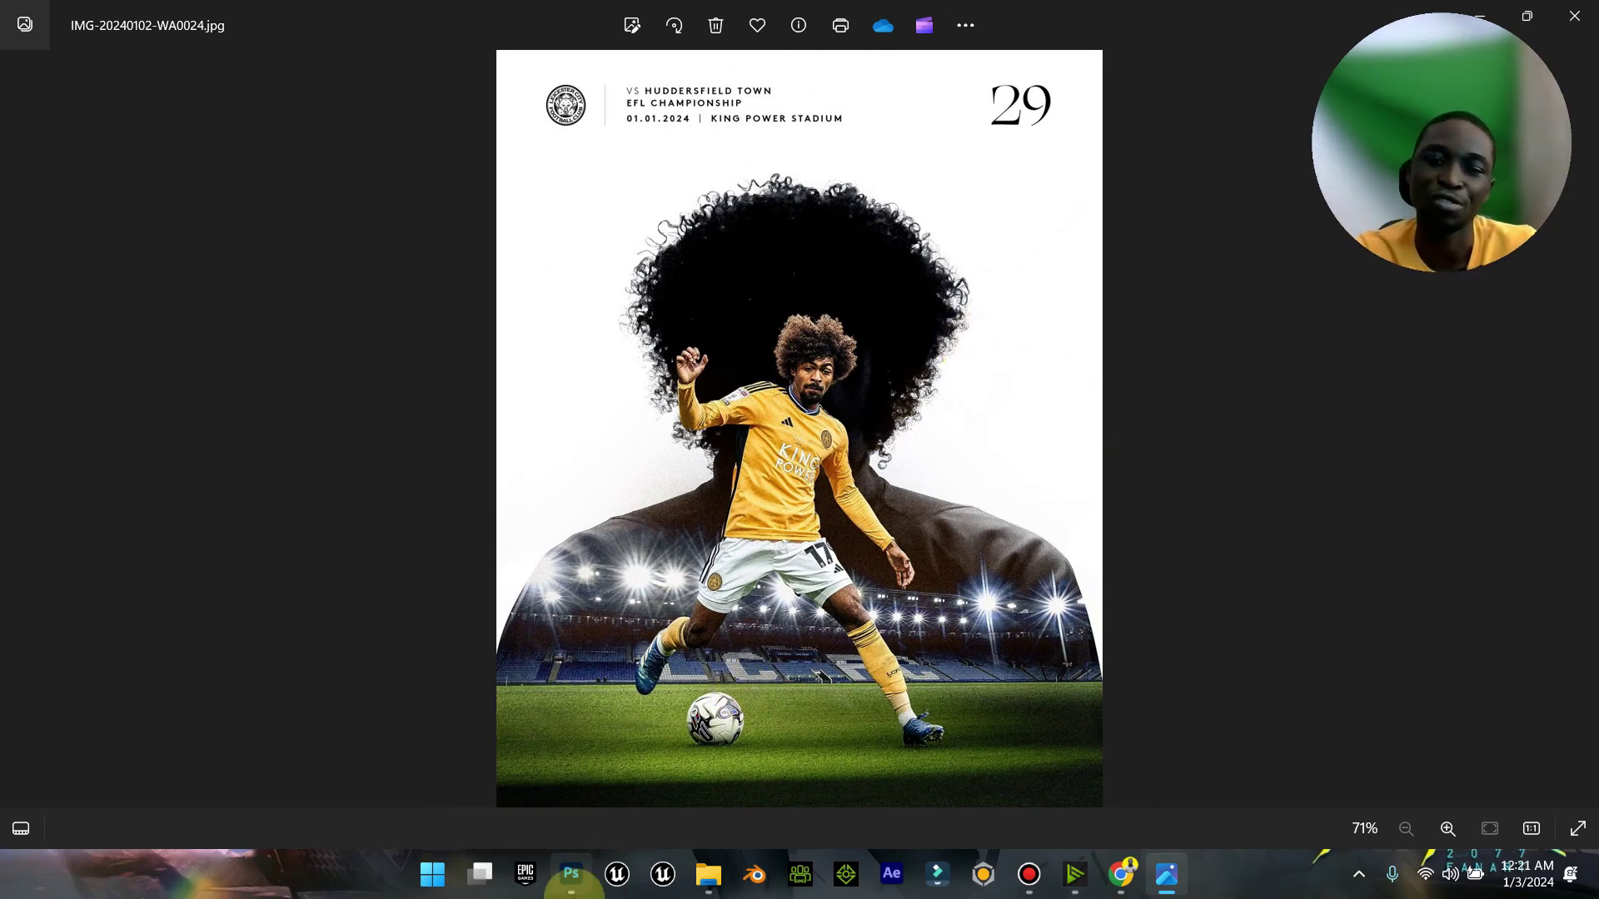
Step: Switch to Photoshop and start a new document, checking the reference poster's proportions
left_click(572, 890)
left_click(84, 155)
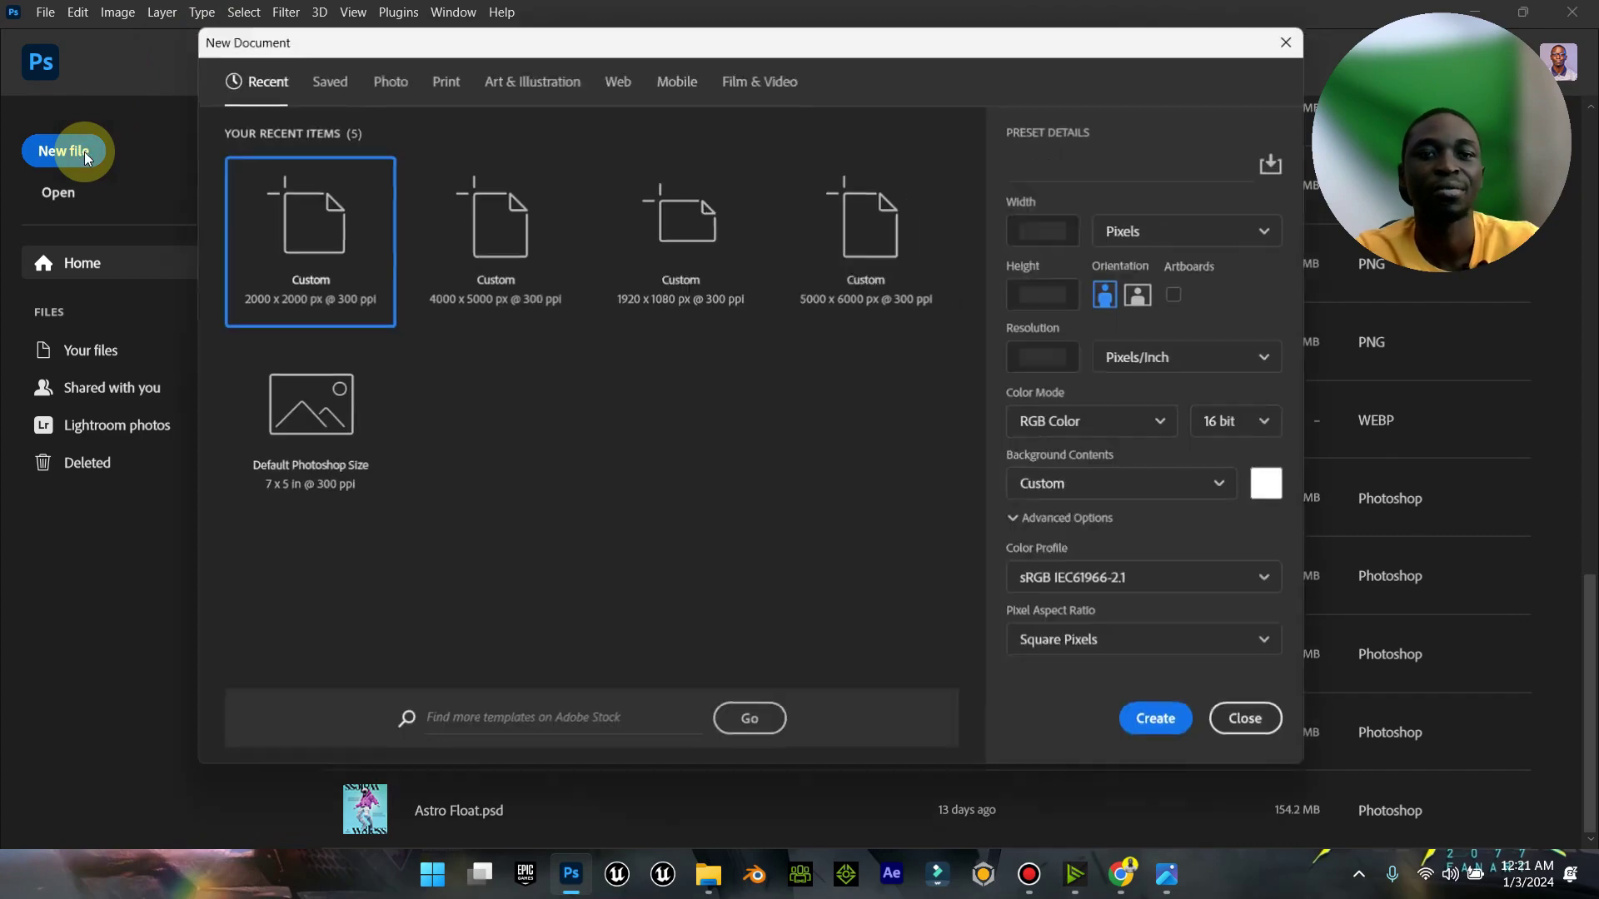
left_click(1174, 881)
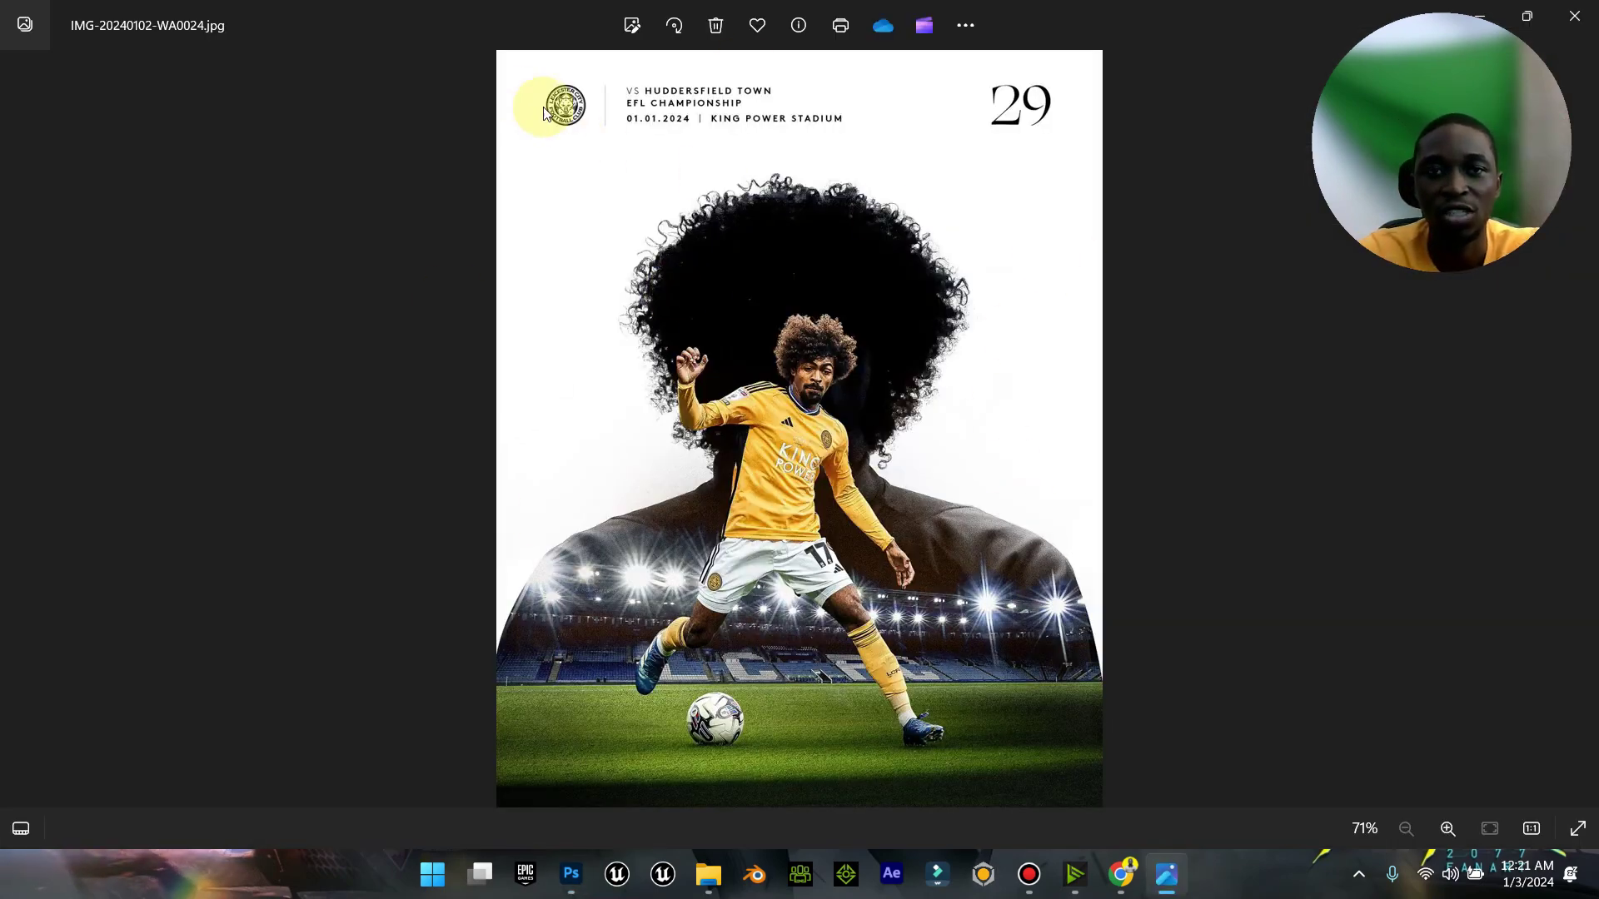
left_click(1493, 20)
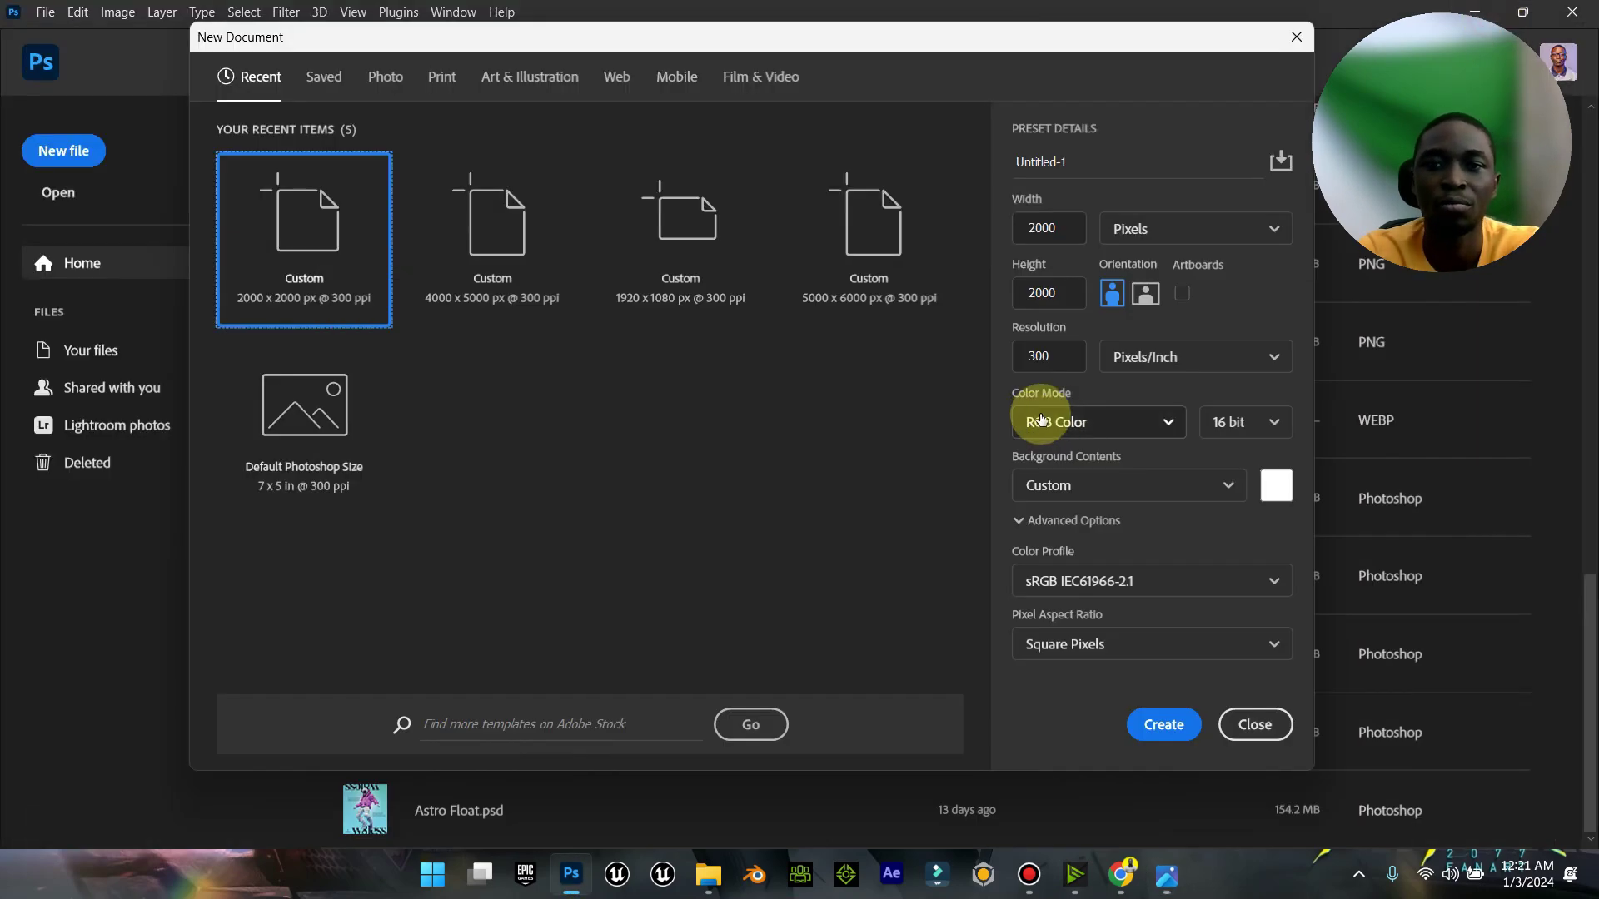
Step: Set the new document's width to 3800 pixels and its height to 5000 pixels
double_click(1060, 228)
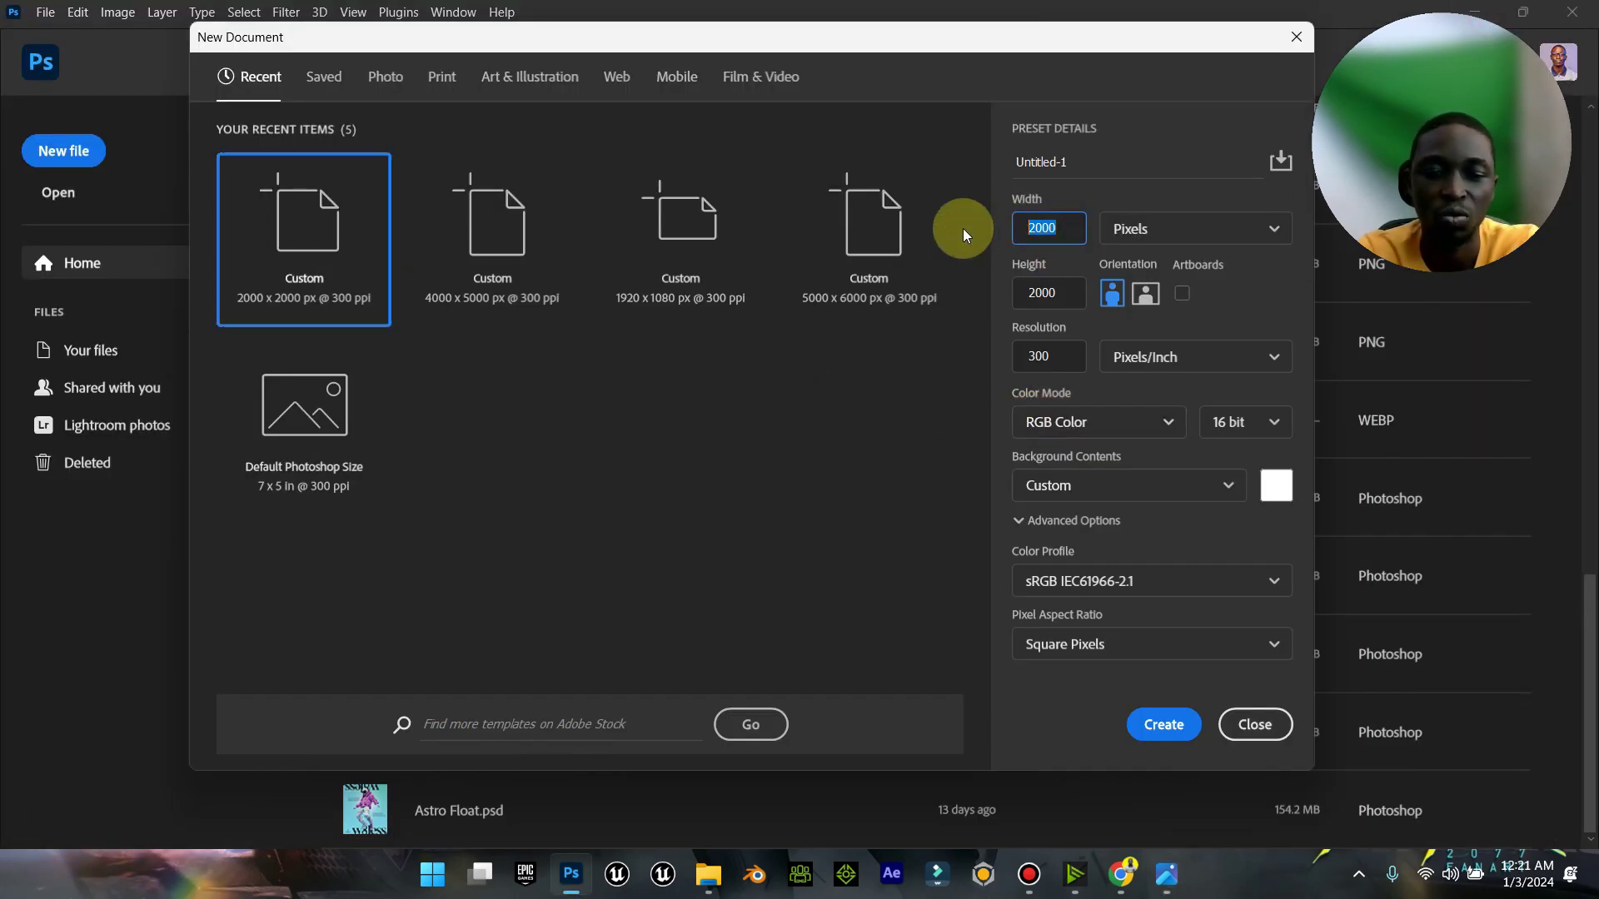
type("4000")
key("Tab")
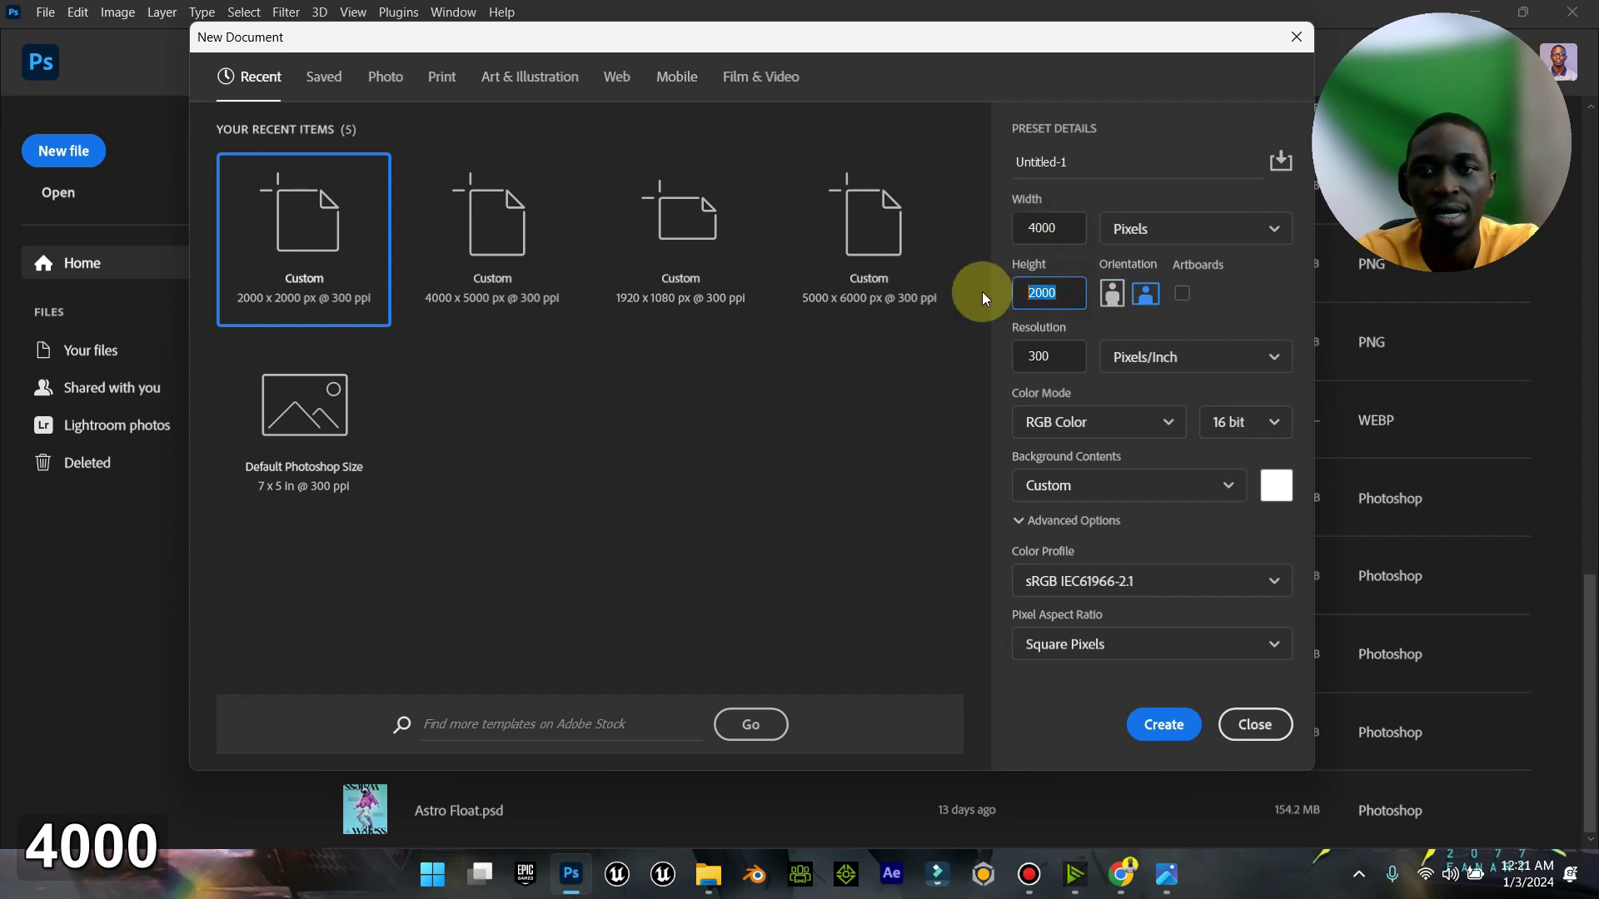
type("5000")
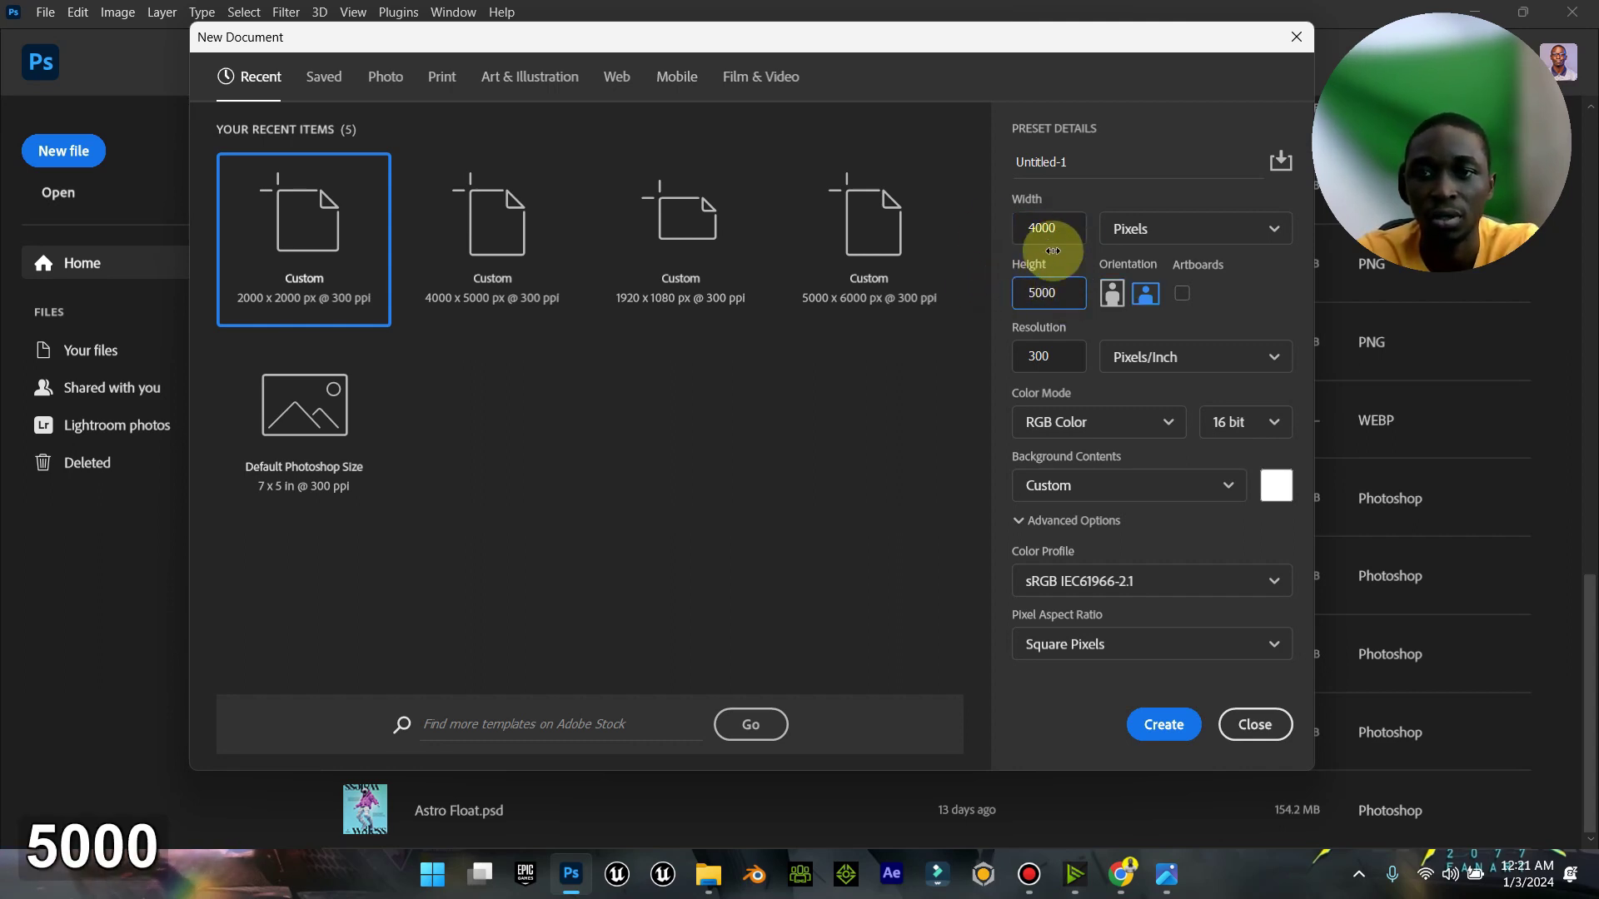
left_click(1024, 231)
type("38")
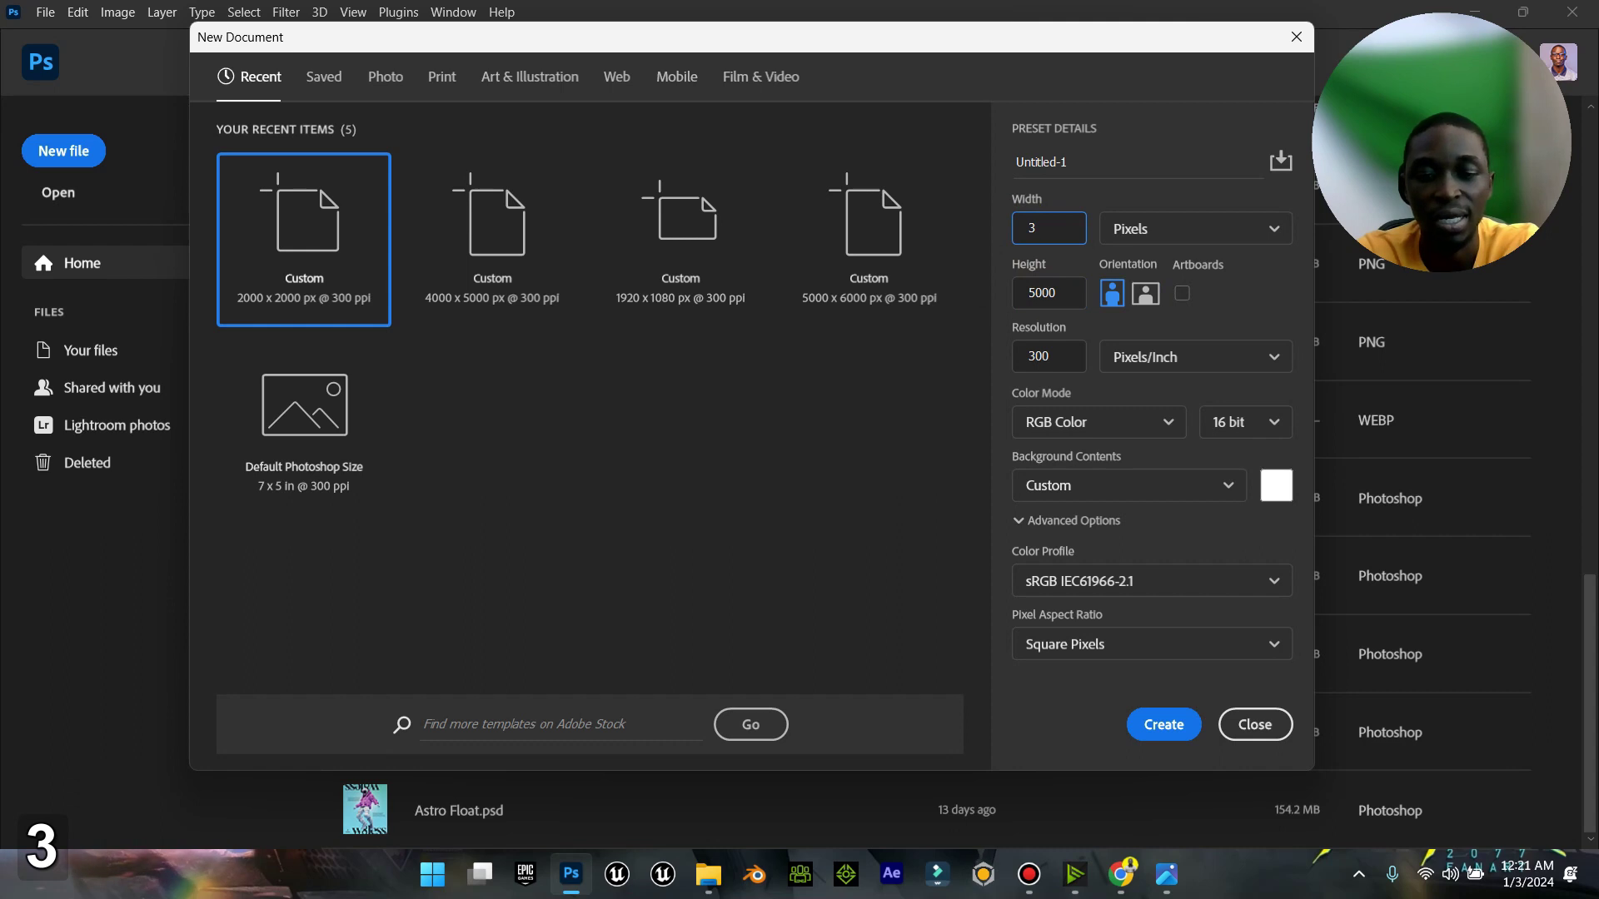
Step: Name the document CRonaldo Poster and create it
left_click(1109, 164)
key("Caps_Lock")
type("C")
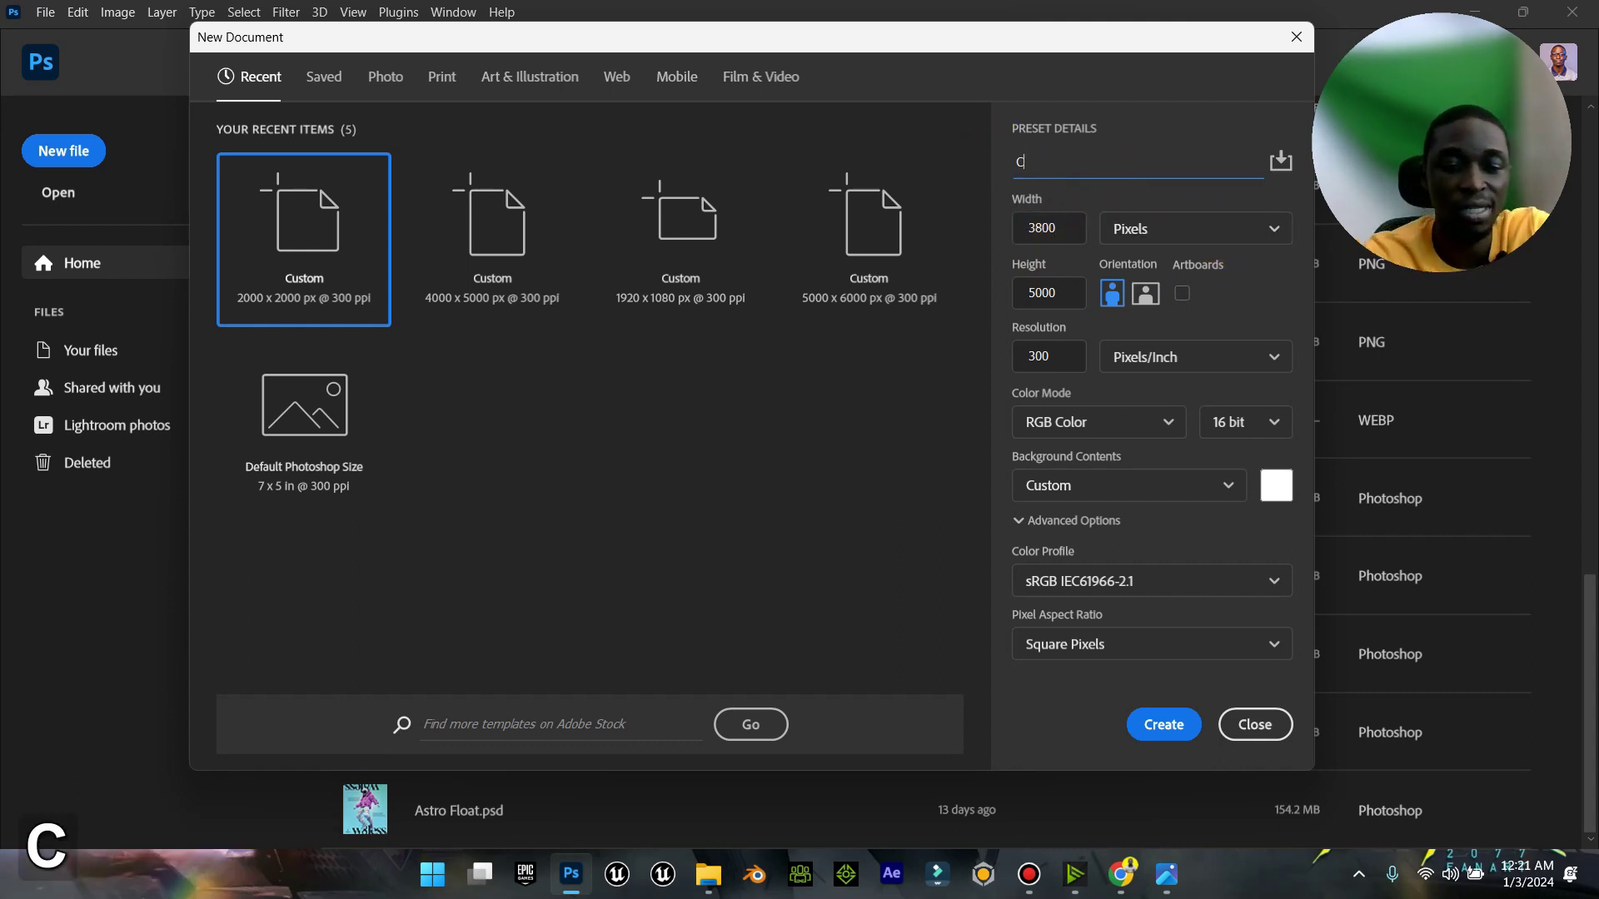
type("R")
key("Caps_Lock")
type("onaldo")
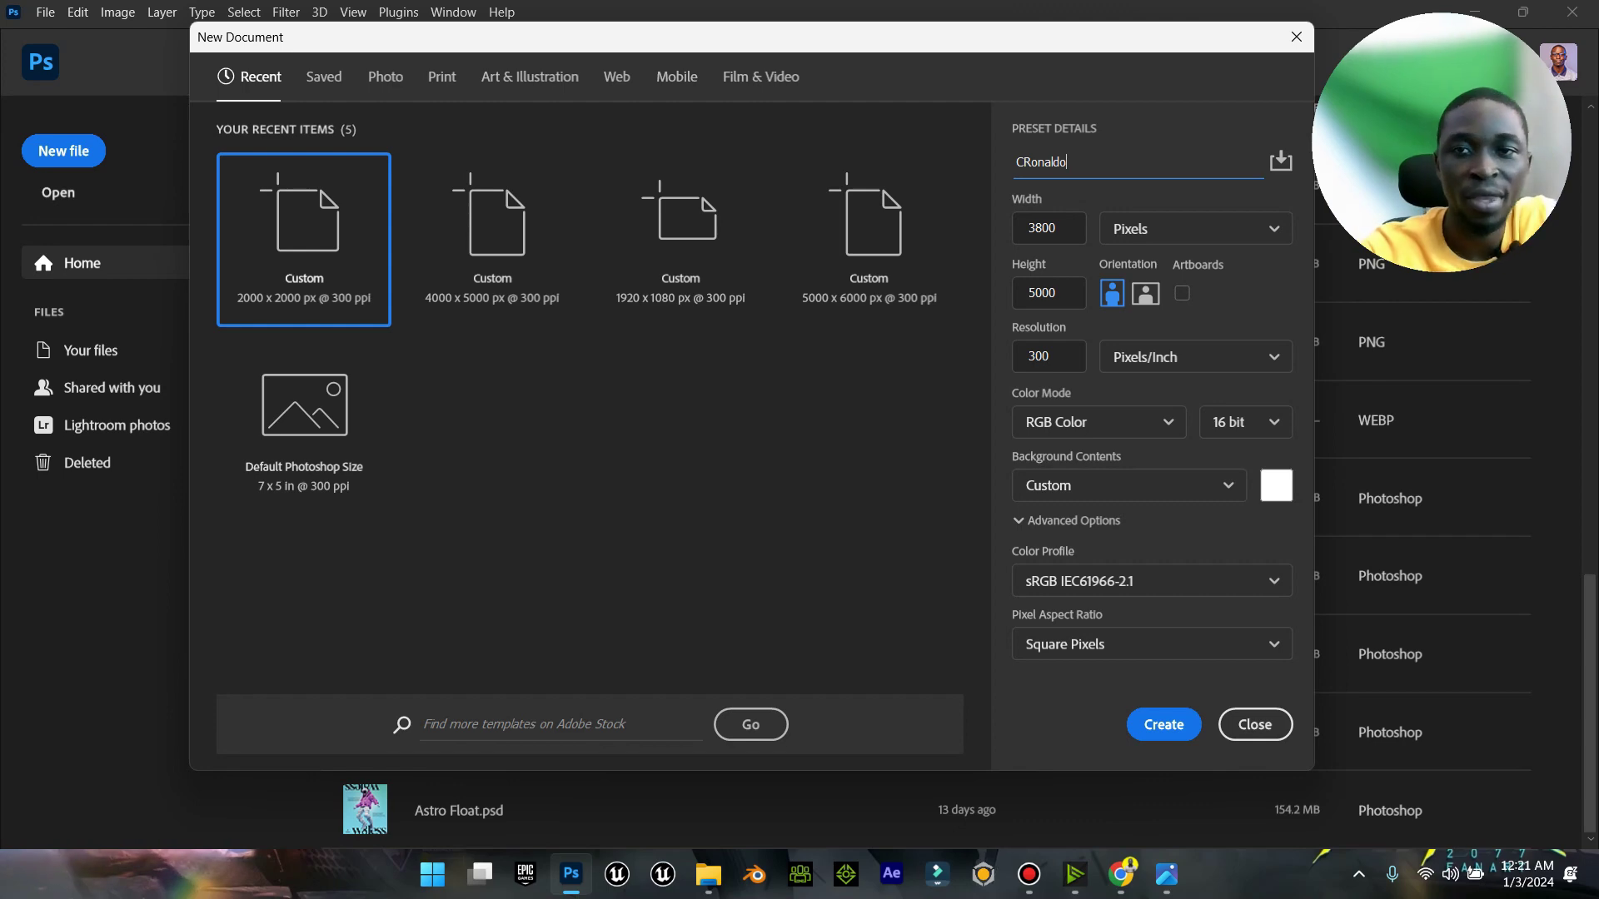
type("Poster")
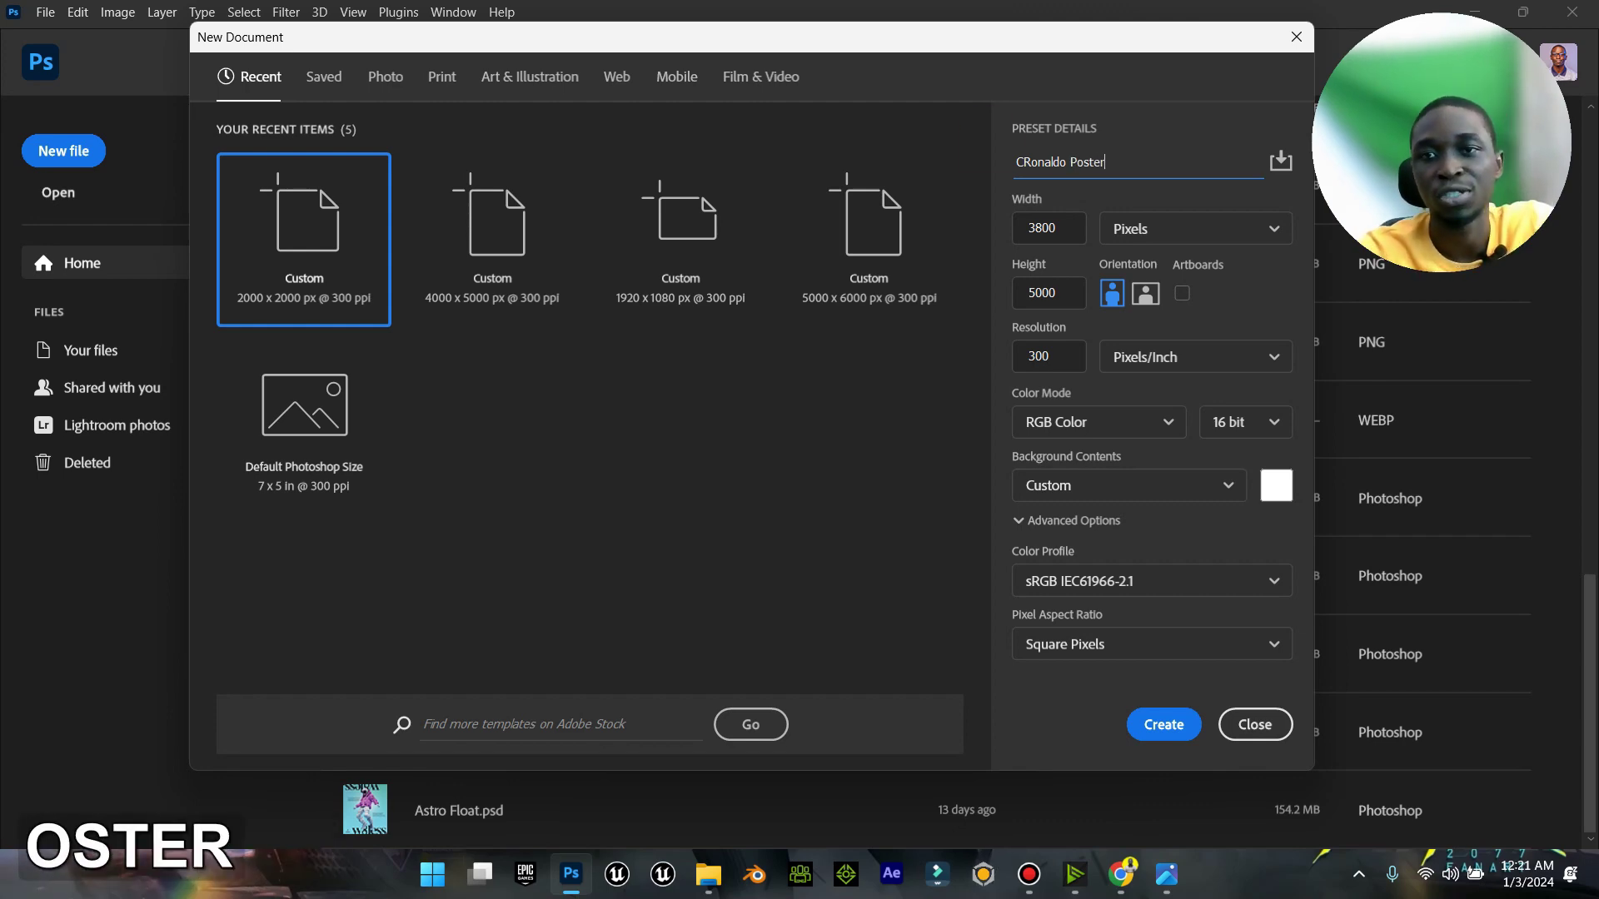
key("Return")
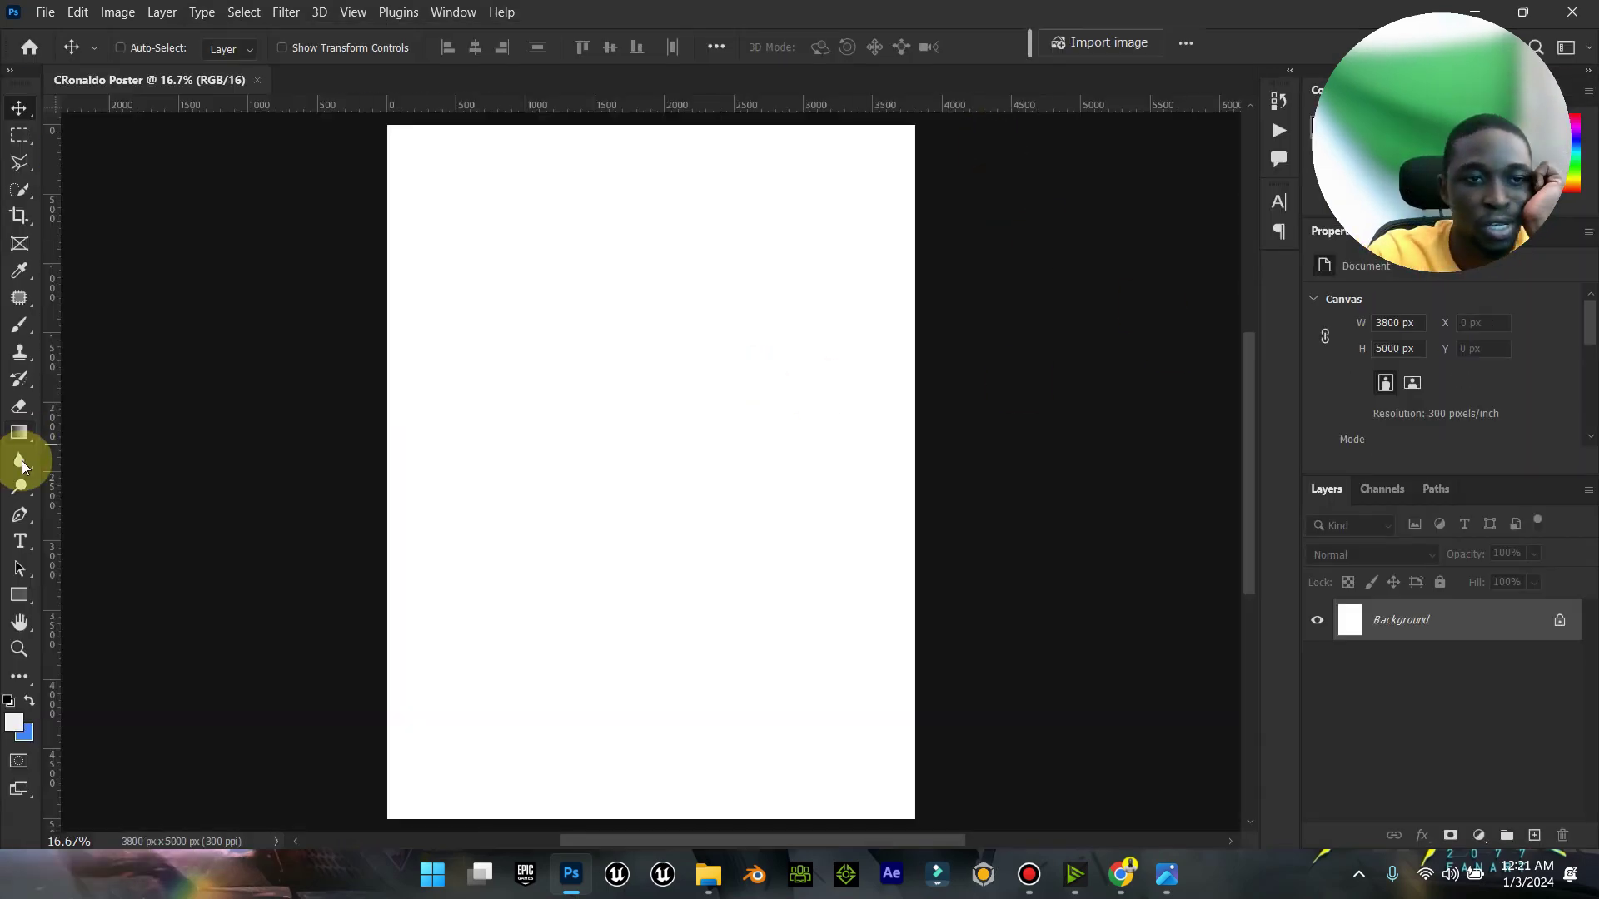
Step: Fit the whole blank canvas in view and compare it with the reference poster
left_click(19, 649)
left_click_drag(767, 546, 752, 553)
left_click(19, 108)
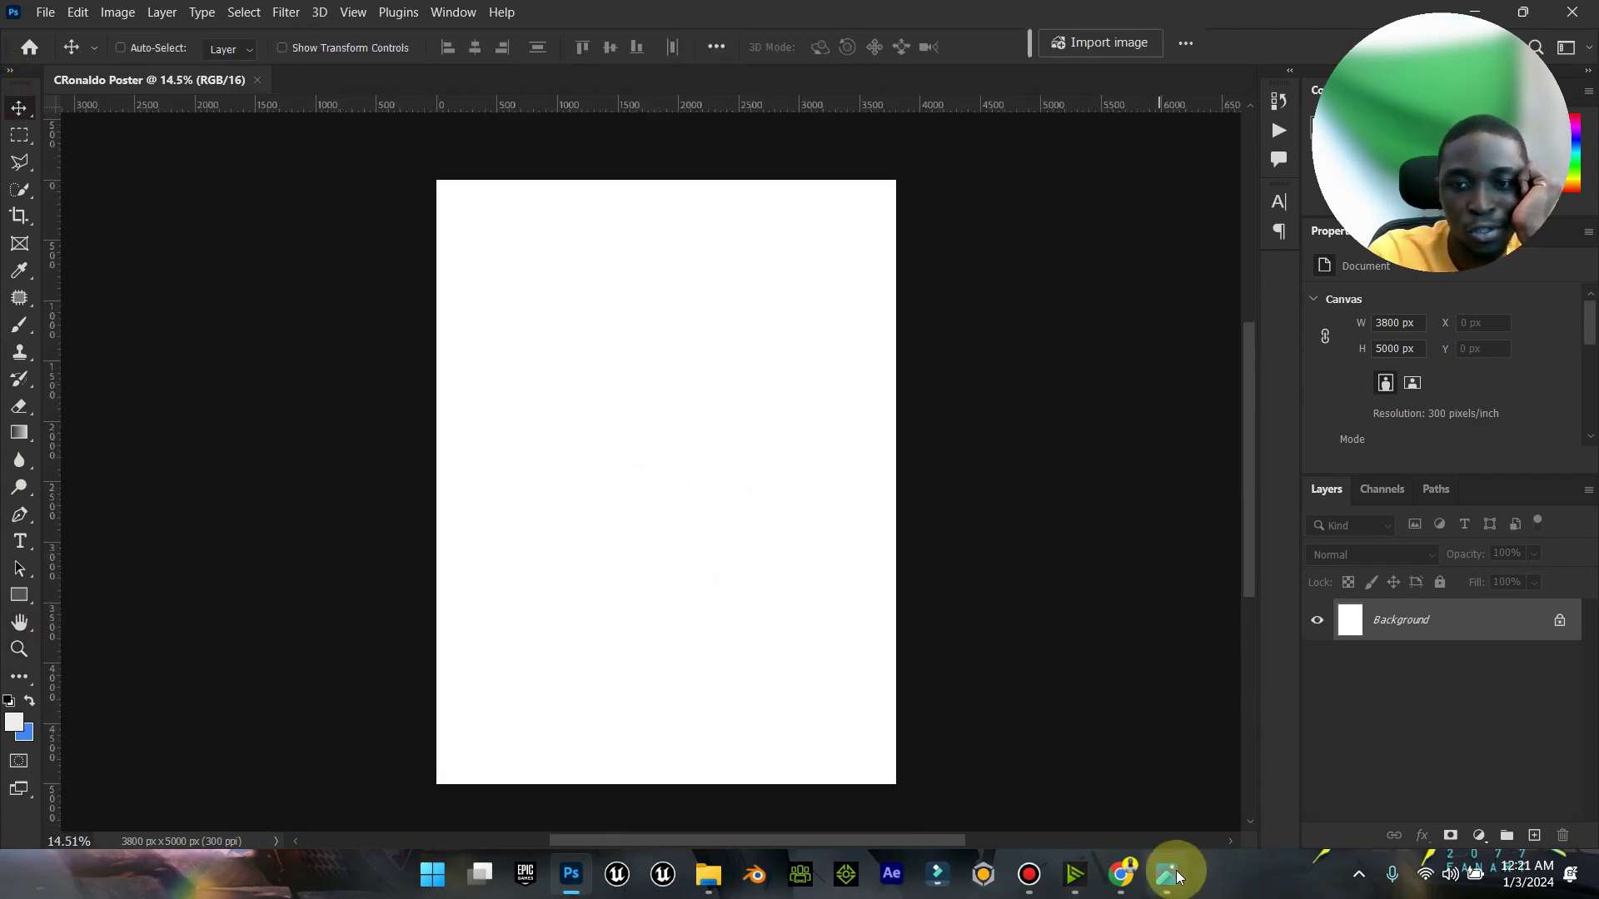
left_click(1177, 875)
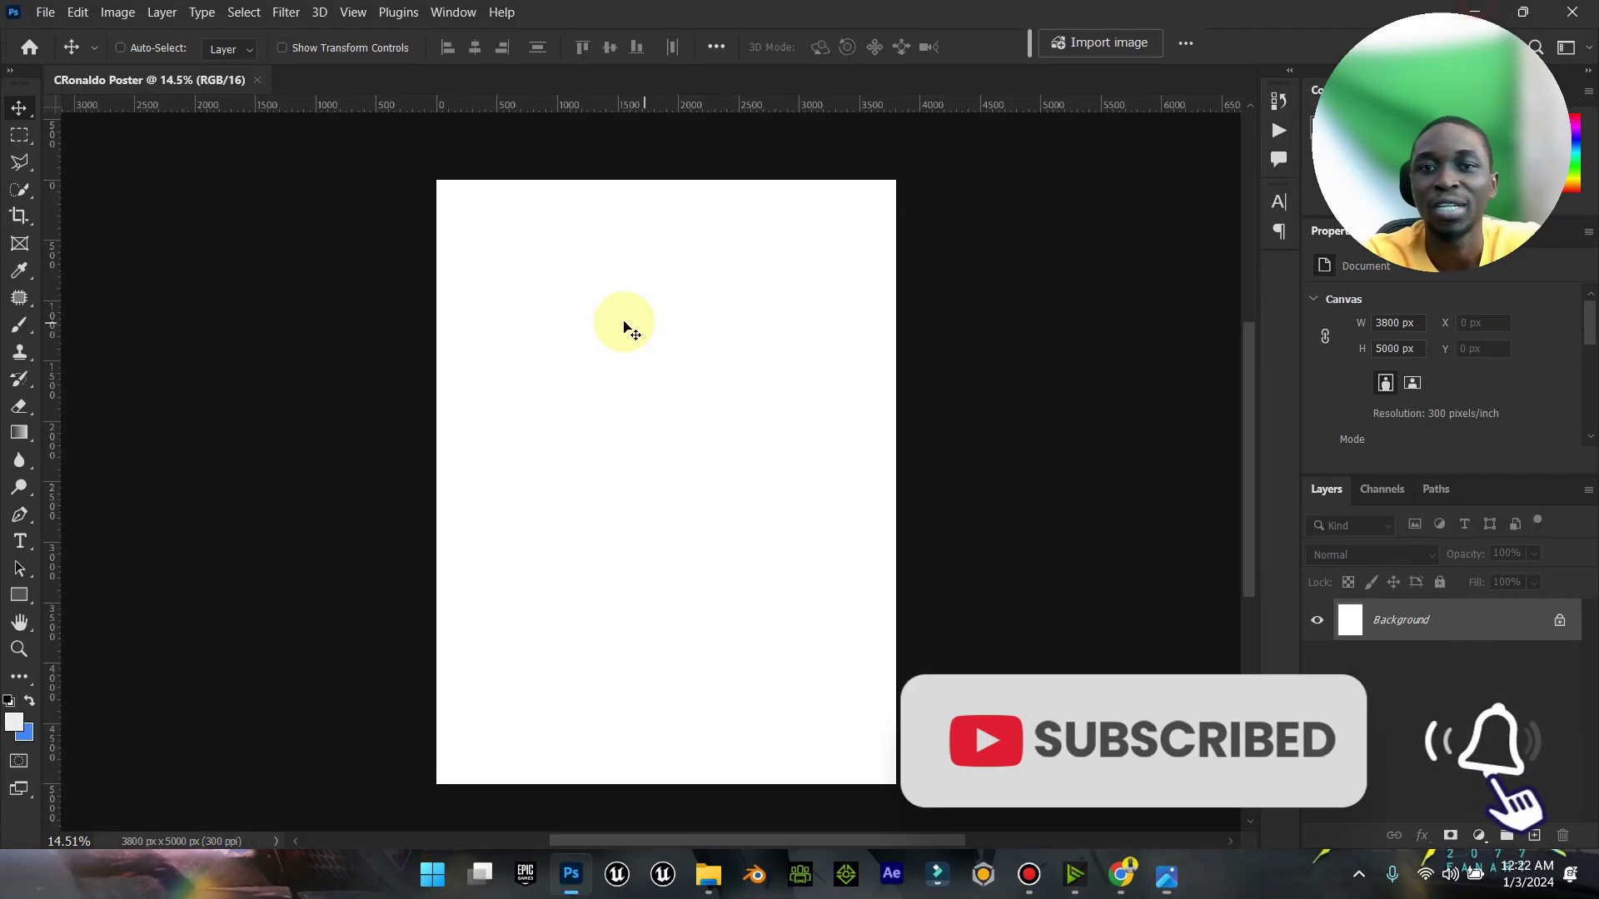
Step: Switch to the Downloads folder and view the two full-body Ronaldo photos, the white-kit celebration and the bicycle kick
mouse_move(708, 875)
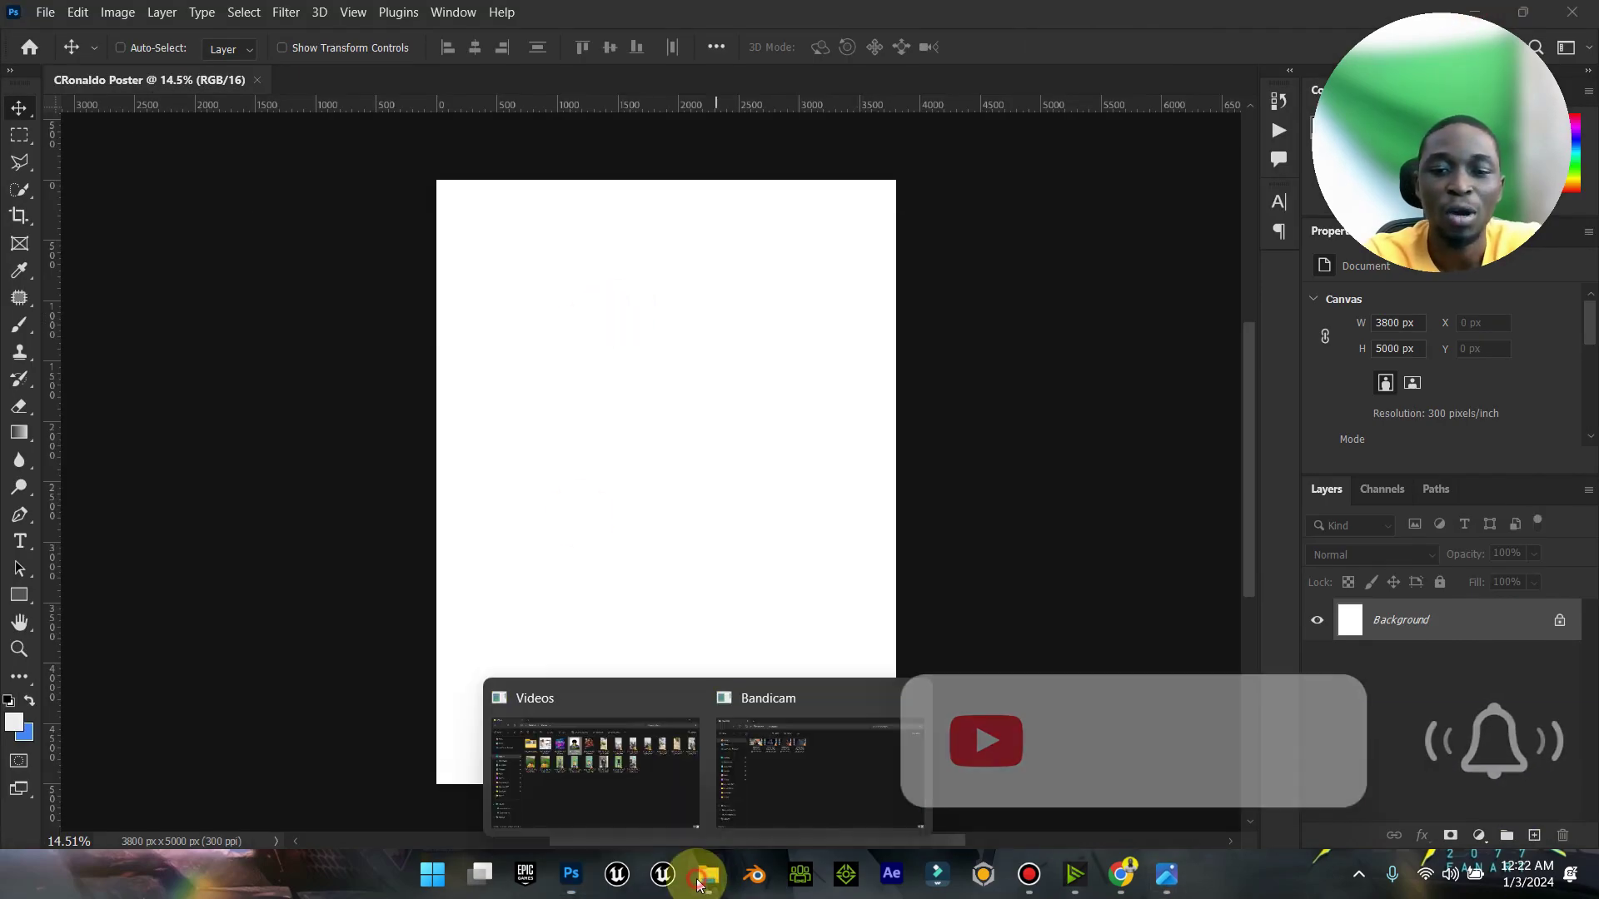
left_click(589, 802)
left_click(117, 330)
left_click(495, 246)
key("Return")
left_click(555, 92)
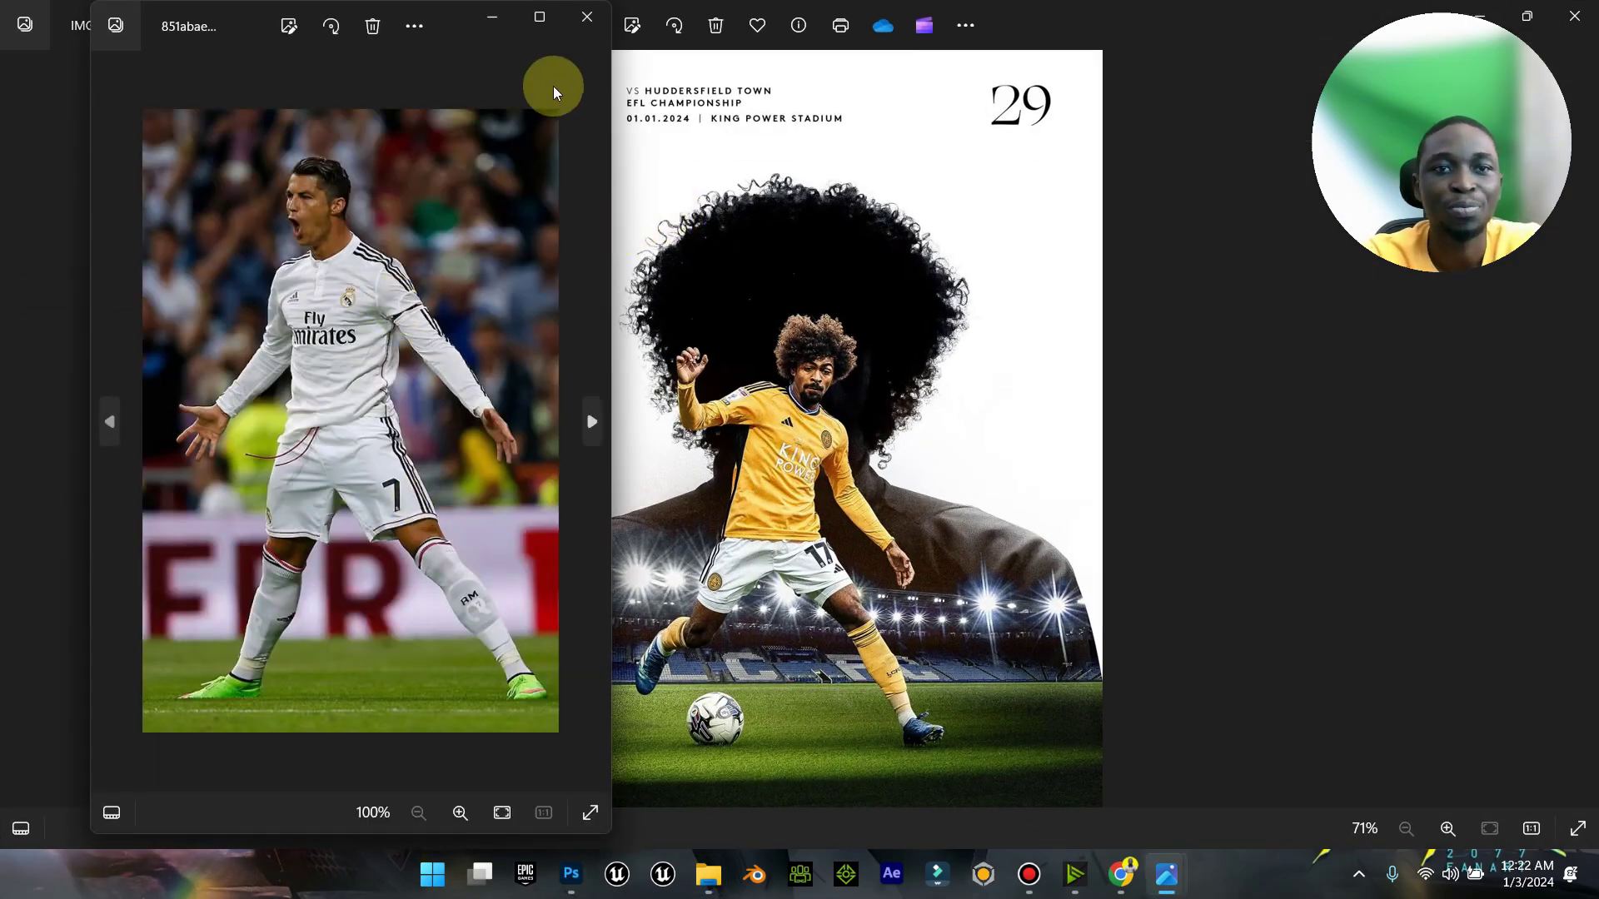
left_click(587, 18)
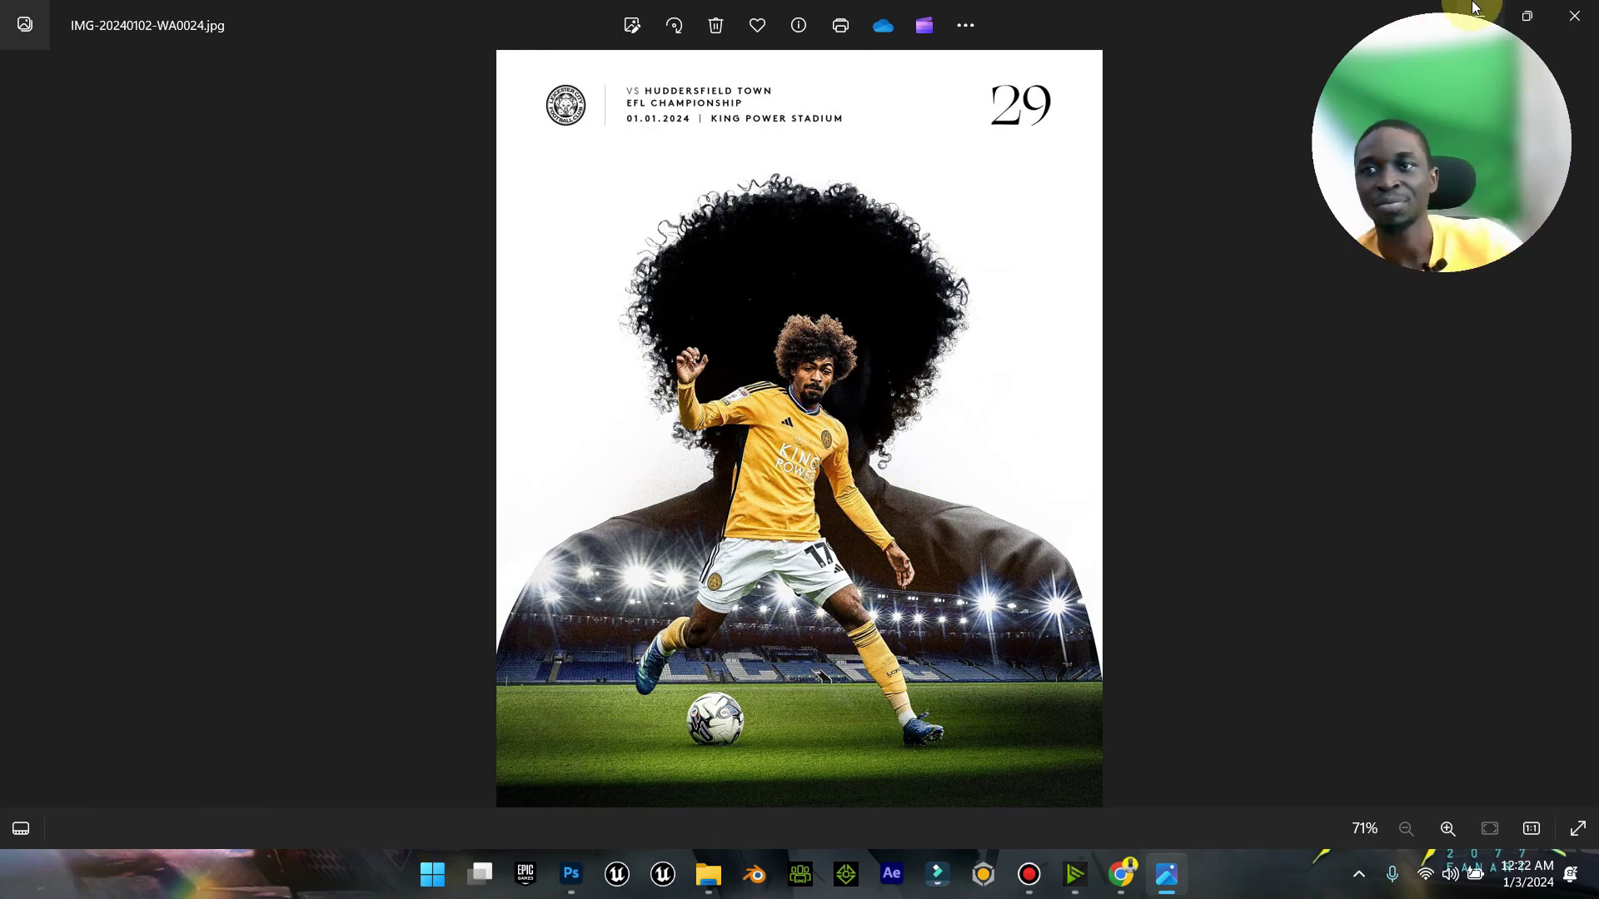
left_click(1574, 15)
double_click(344, 232)
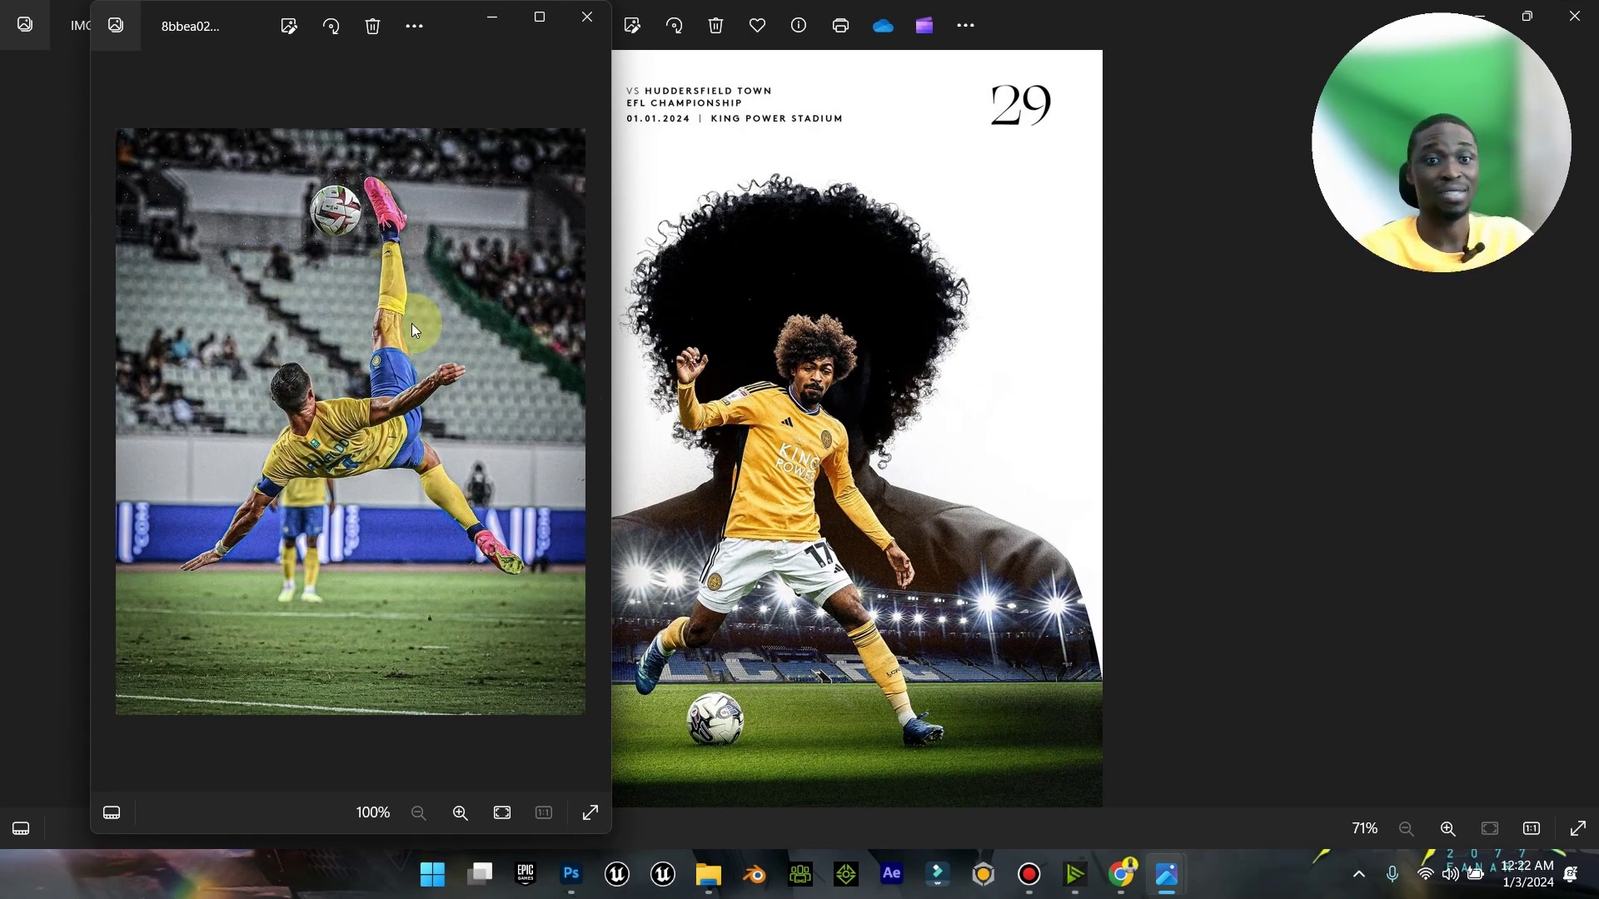
left_click(587, 16)
left_click(1574, 15)
Step: View the Ronaldo portrait in the black Juventus jacket and inspect its sharpness up close
left_click(418, 223)
double_click(418, 223)
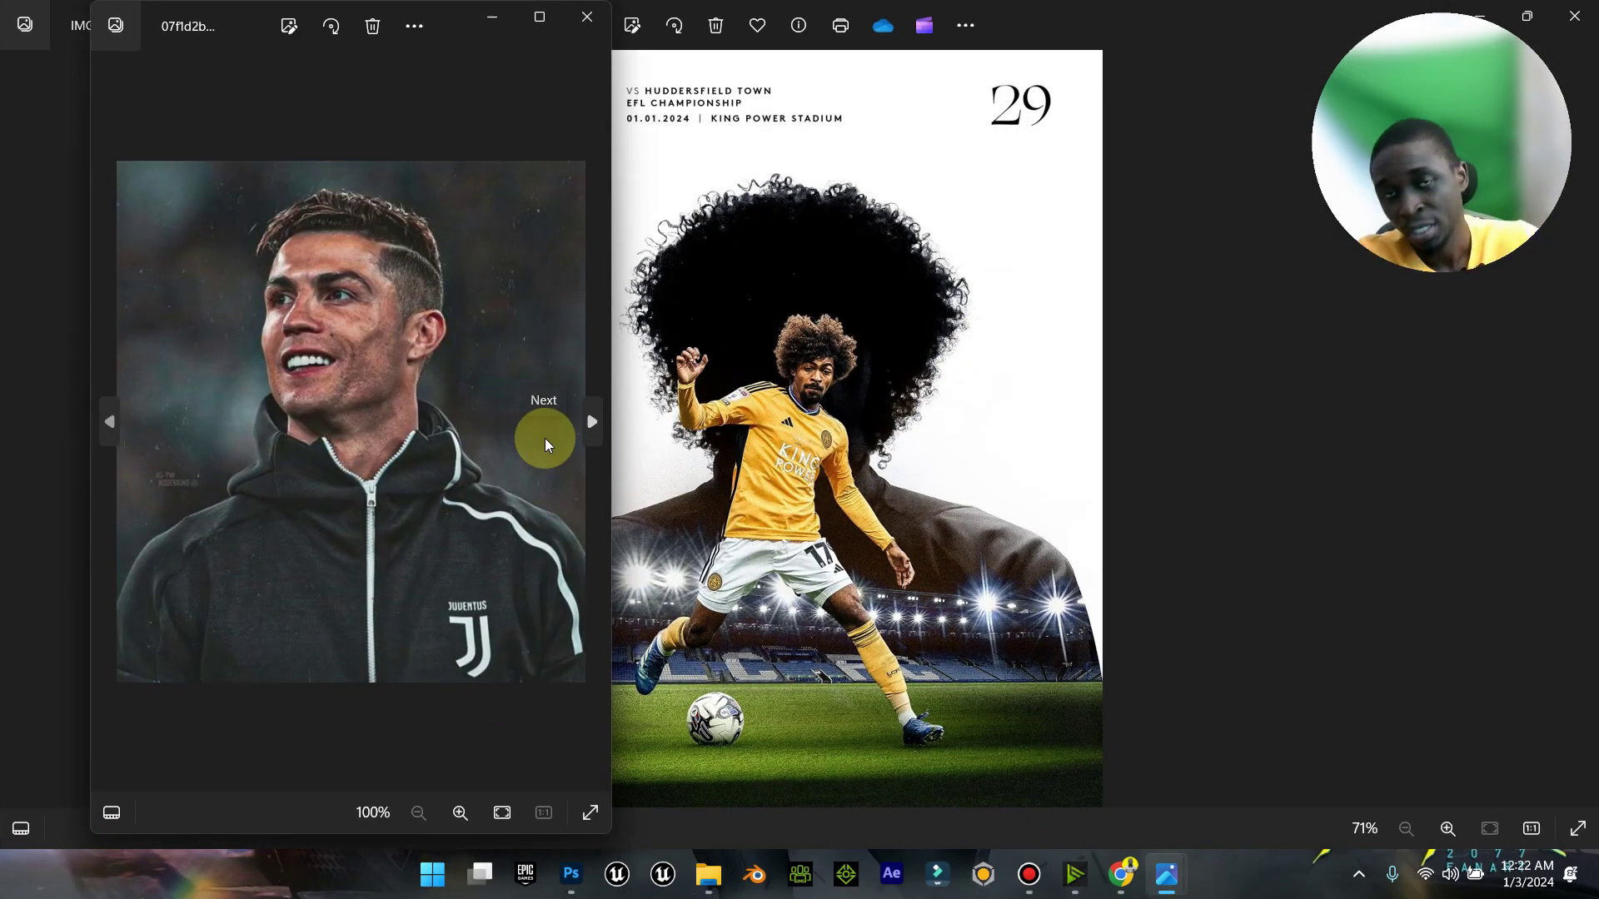
scroll(339, 456, "up", 4)
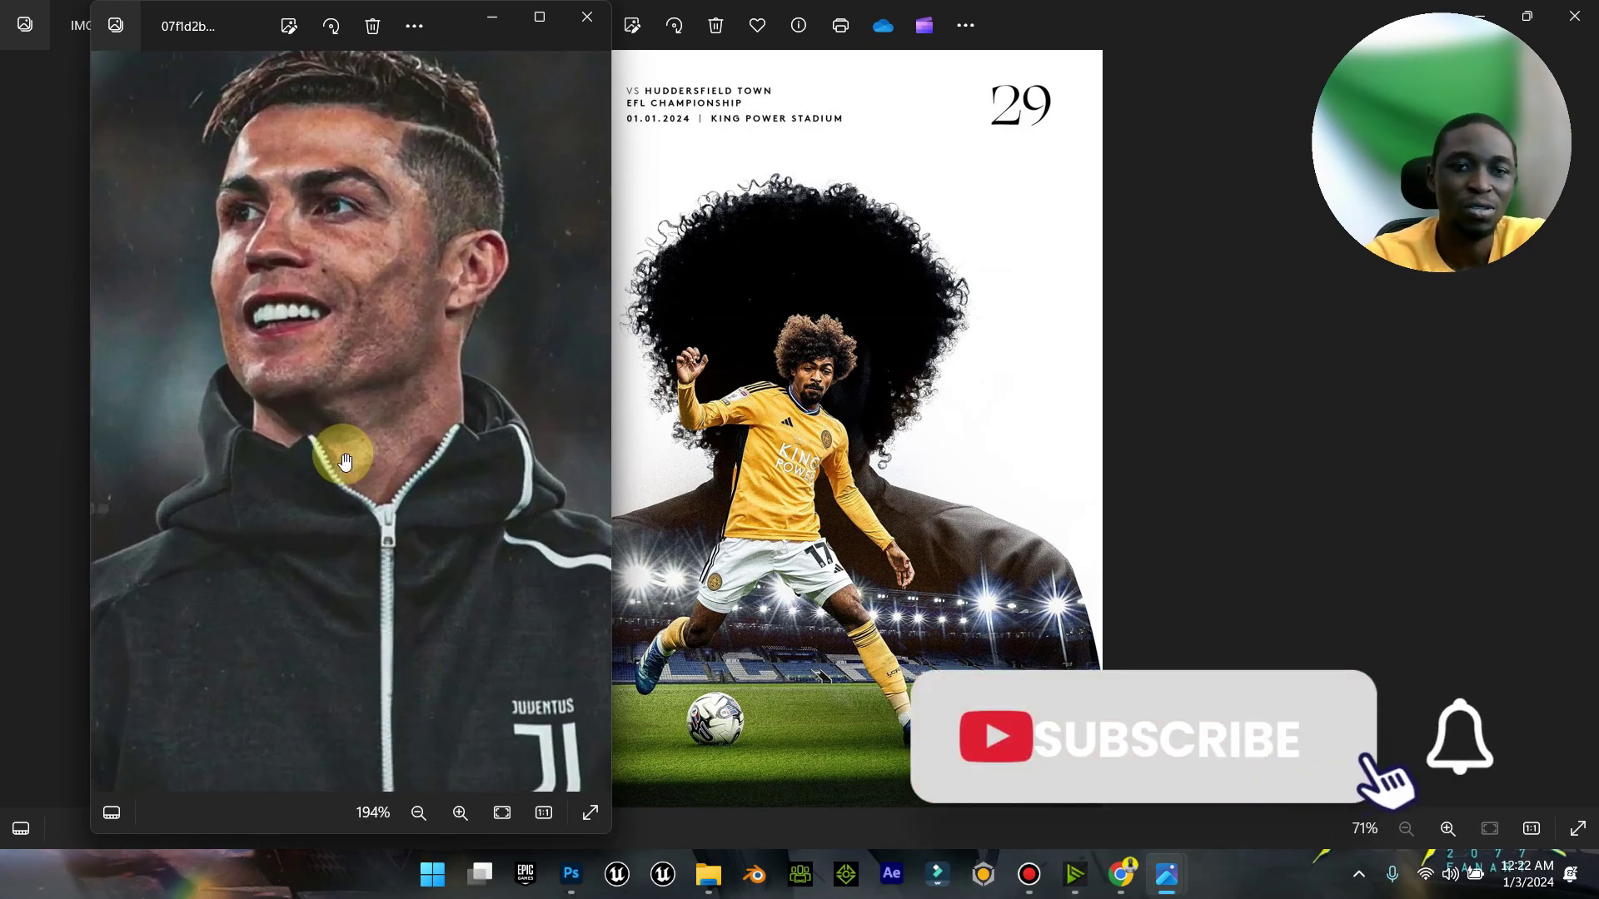
scroll(341, 457, "down", 3)
scroll(342, 456, "down", 2)
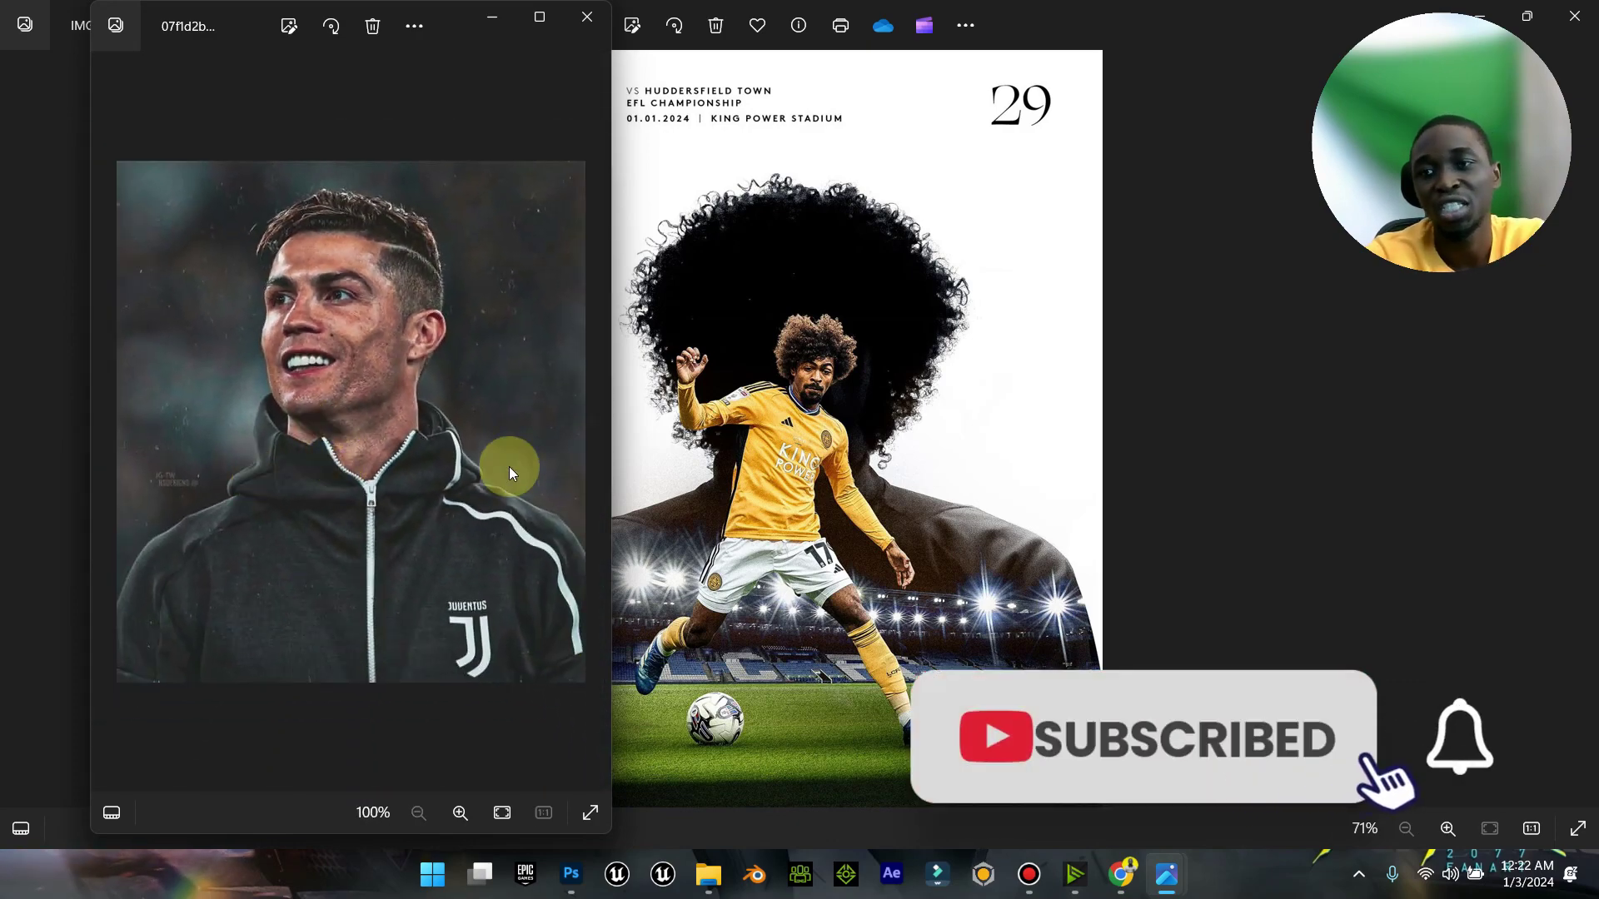
left_click(586, 25)
Step: Switch to Chrome and open the bookmarked Pixelcut Upscaler page in a new tab
left_click(1121, 874)
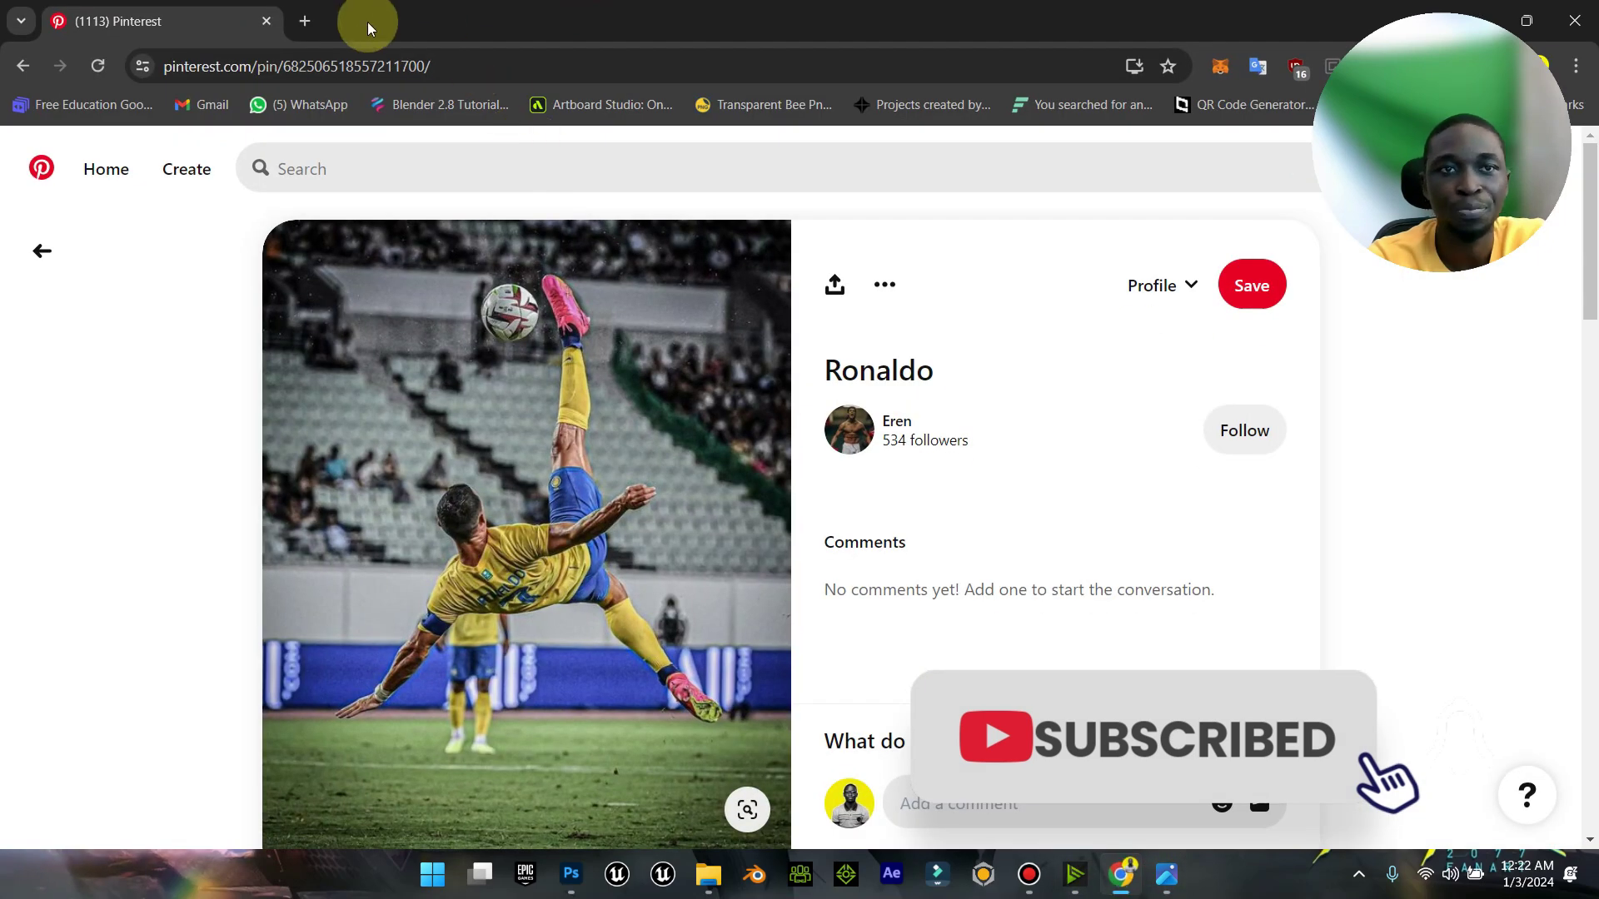
left_click(305, 21)
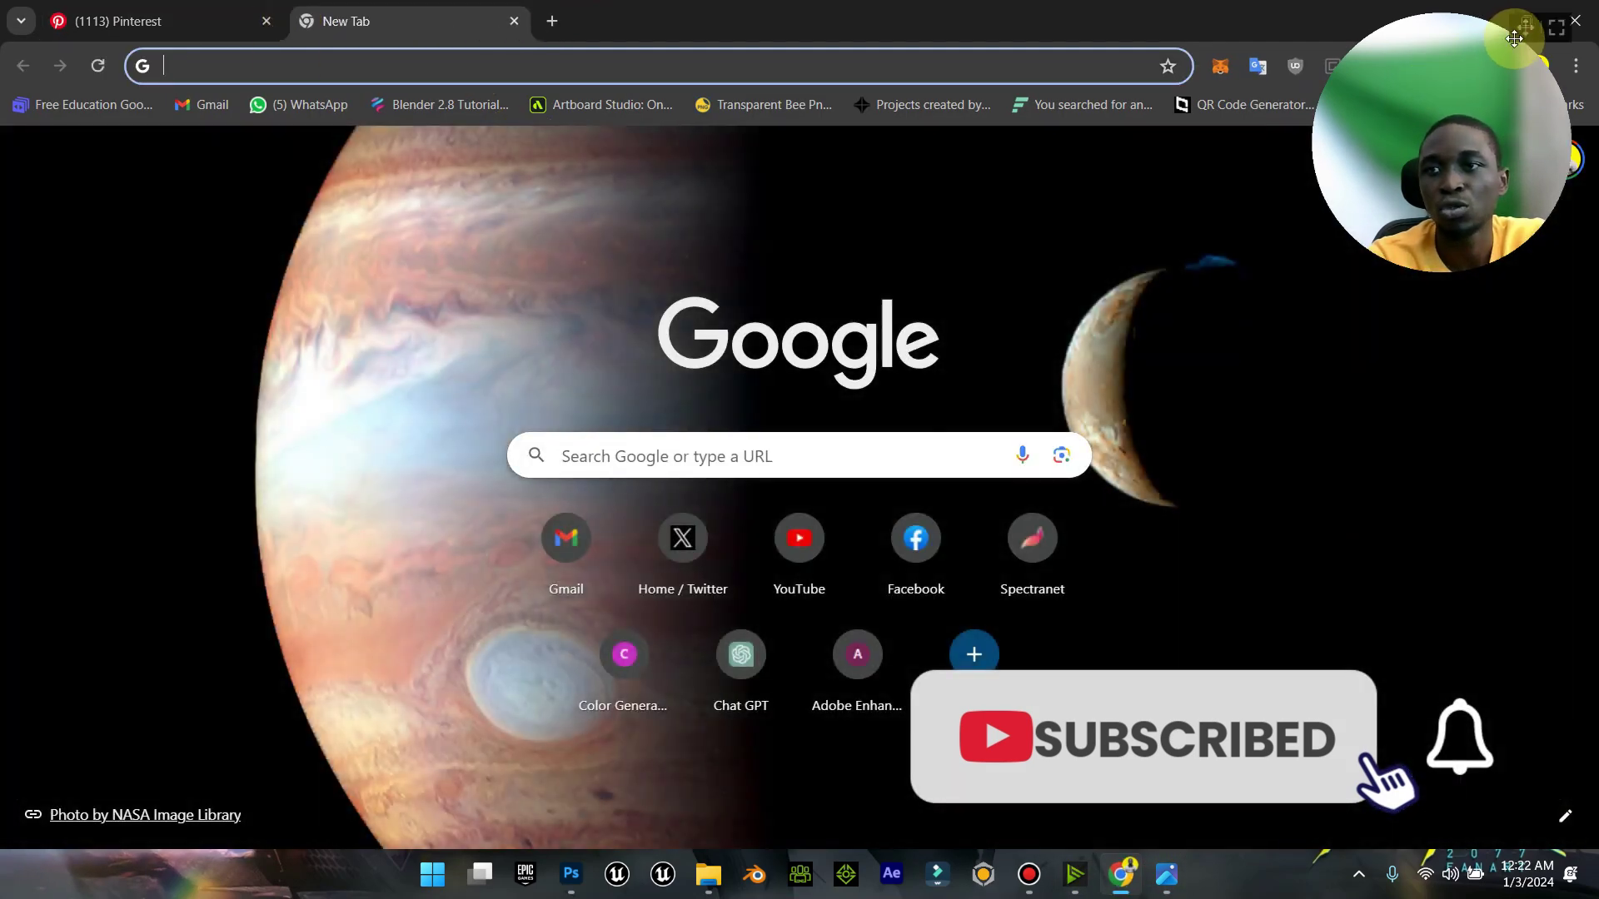
left_click(1514, 39)
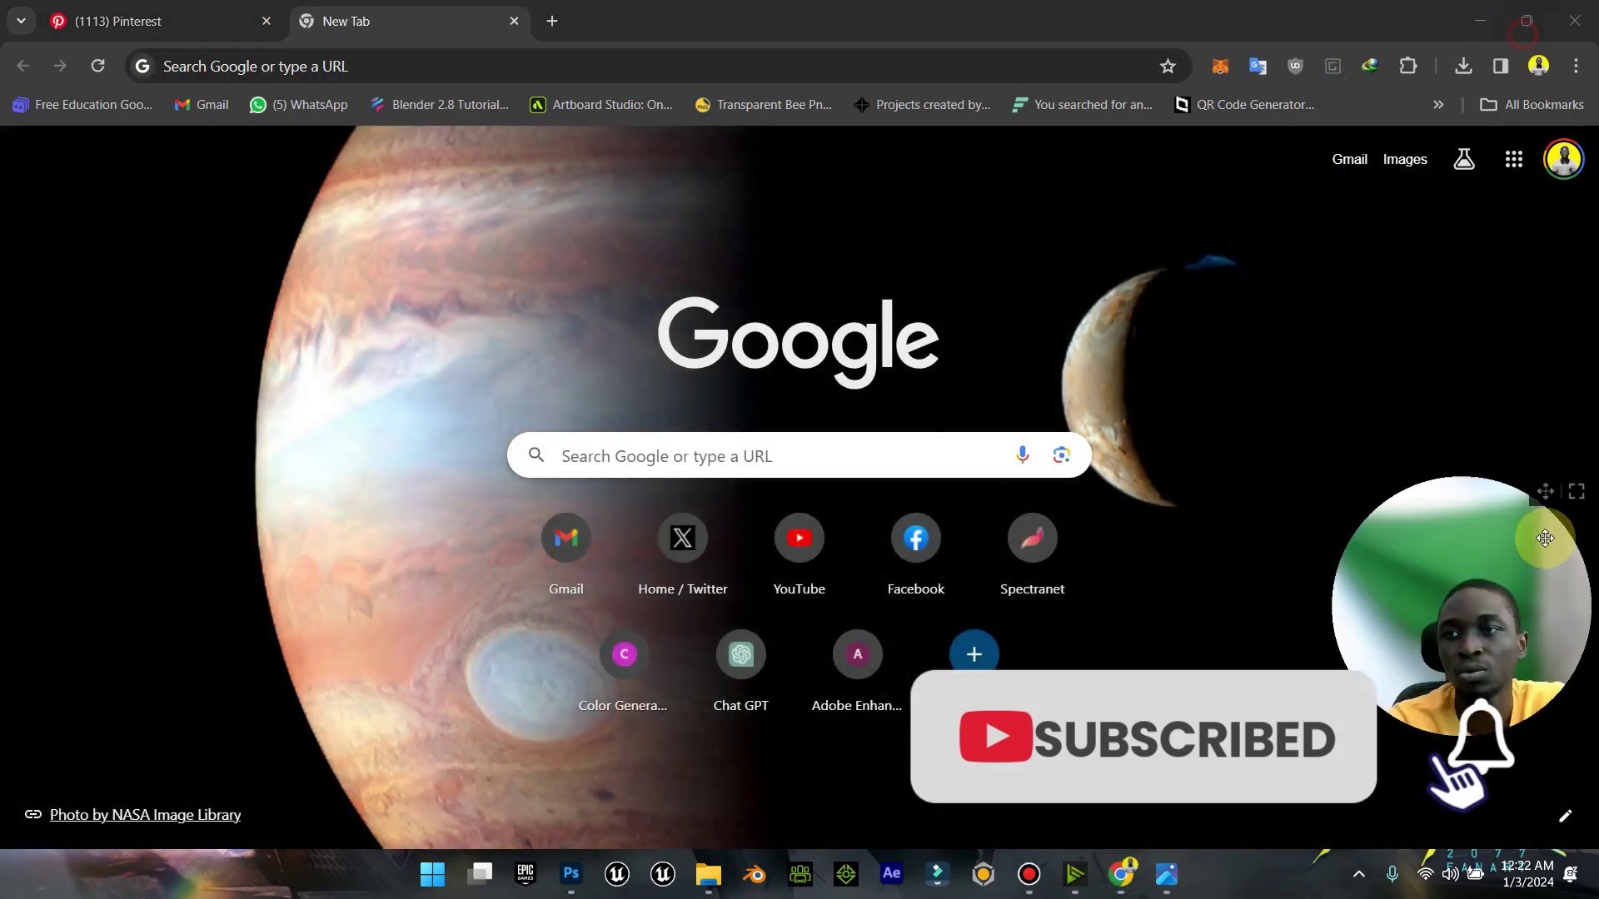
left_click(1439, 104)
scroll(1231, 767, "down", 2)
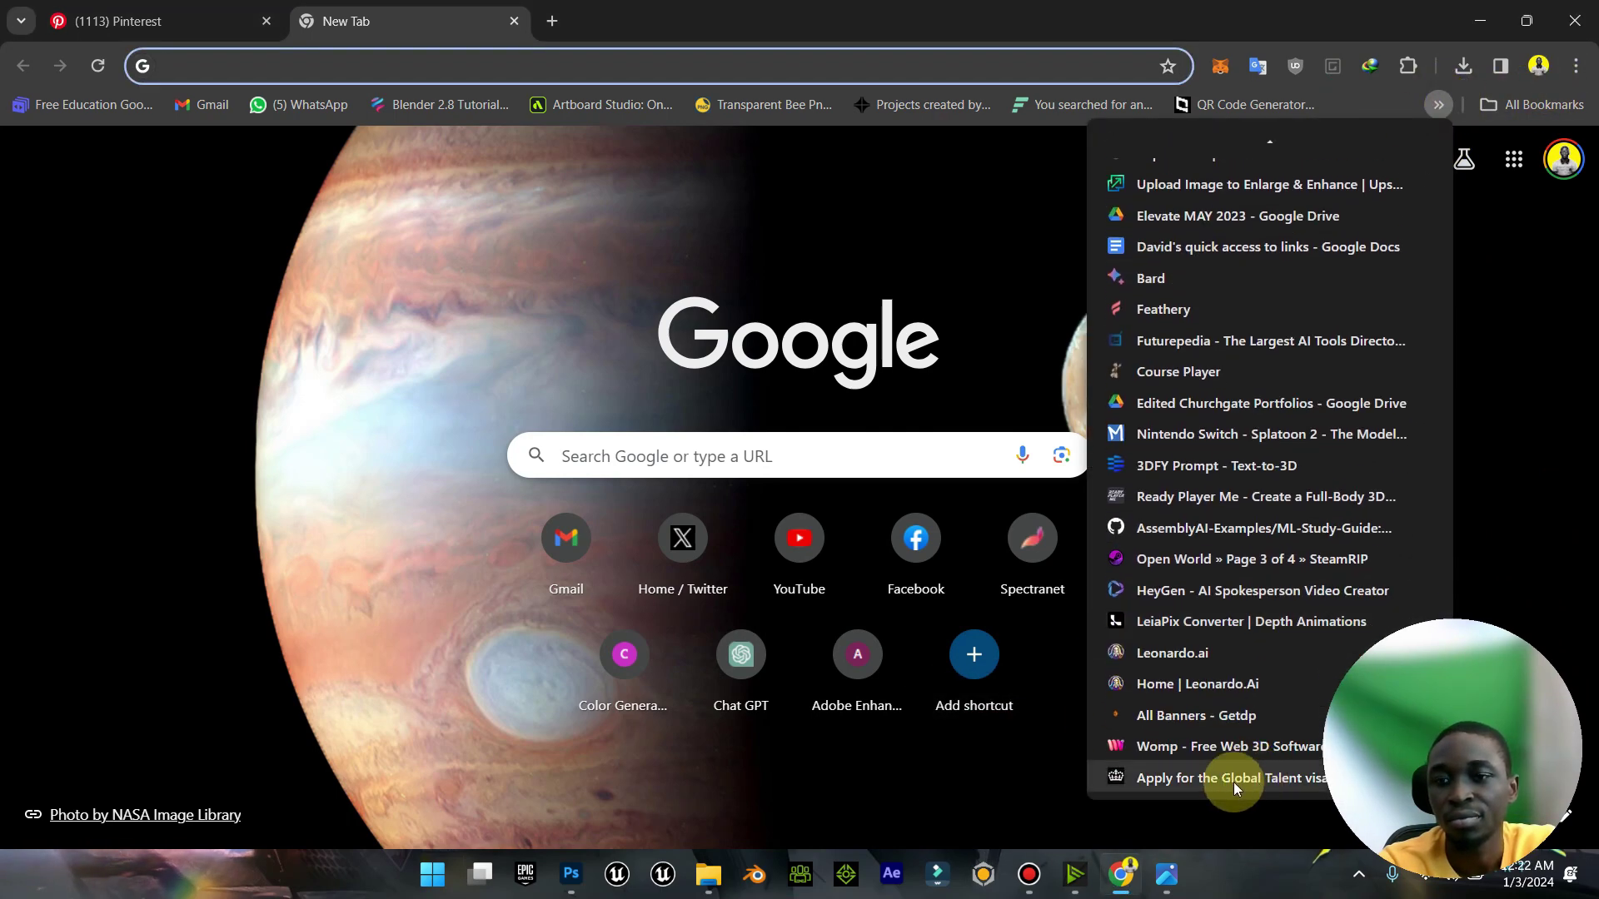
scroll(1205, 603, "up", 2)
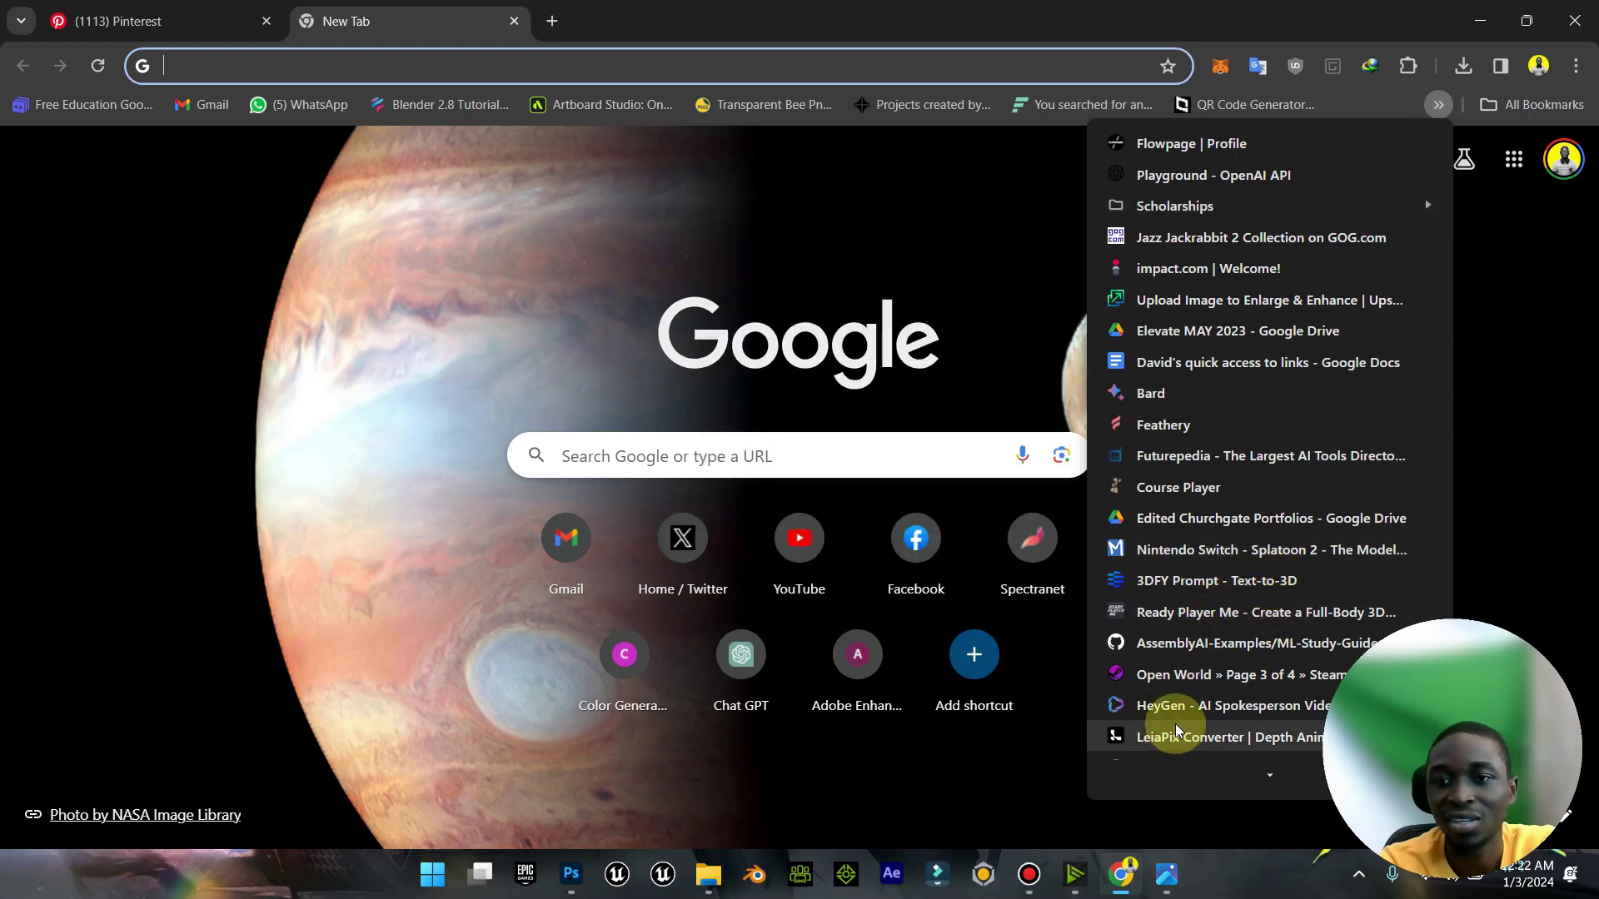
scroll(1238, 471, "down", 1)
scroll(1238, 472, "down", 2)
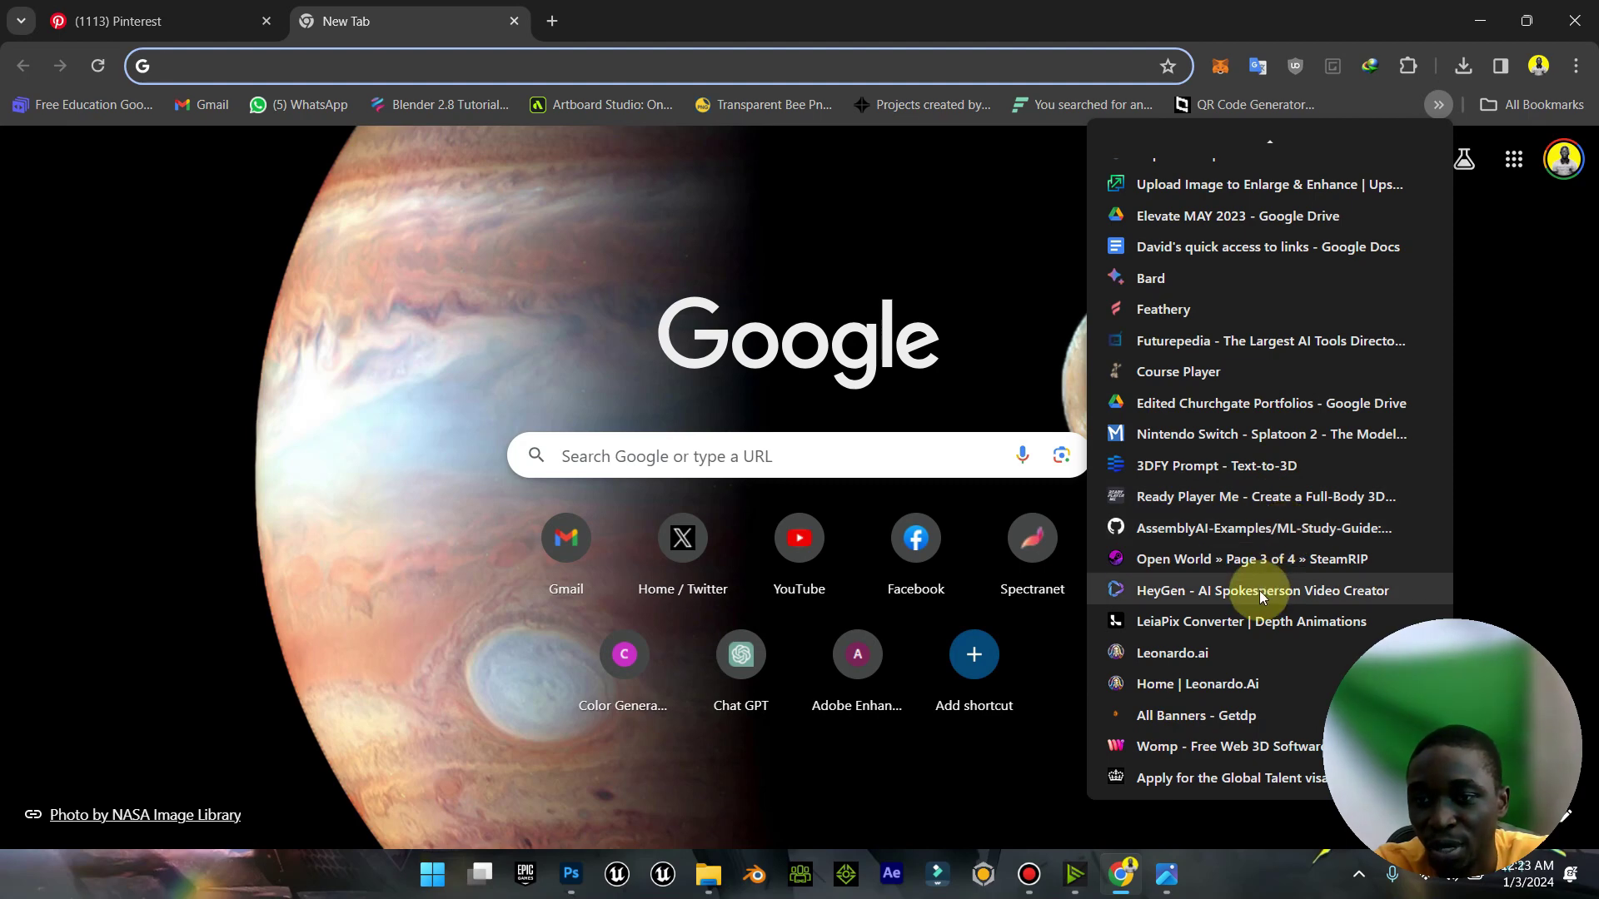
scroll(1268, 370, "up", 3)
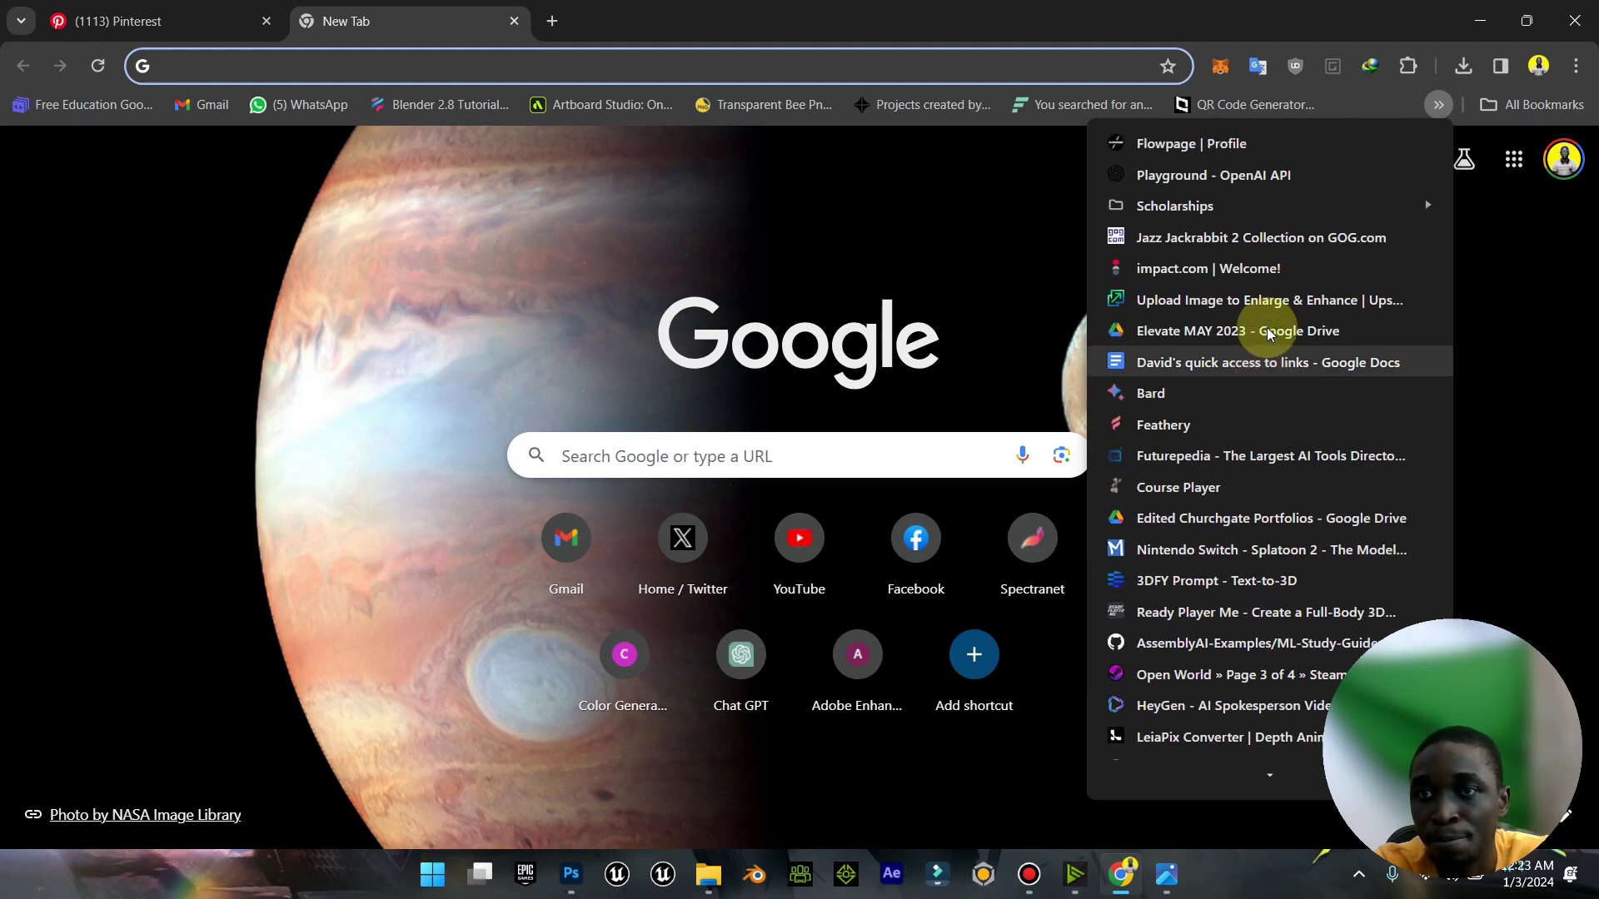
left_click(1537, 223)
left_click(1534, 104)
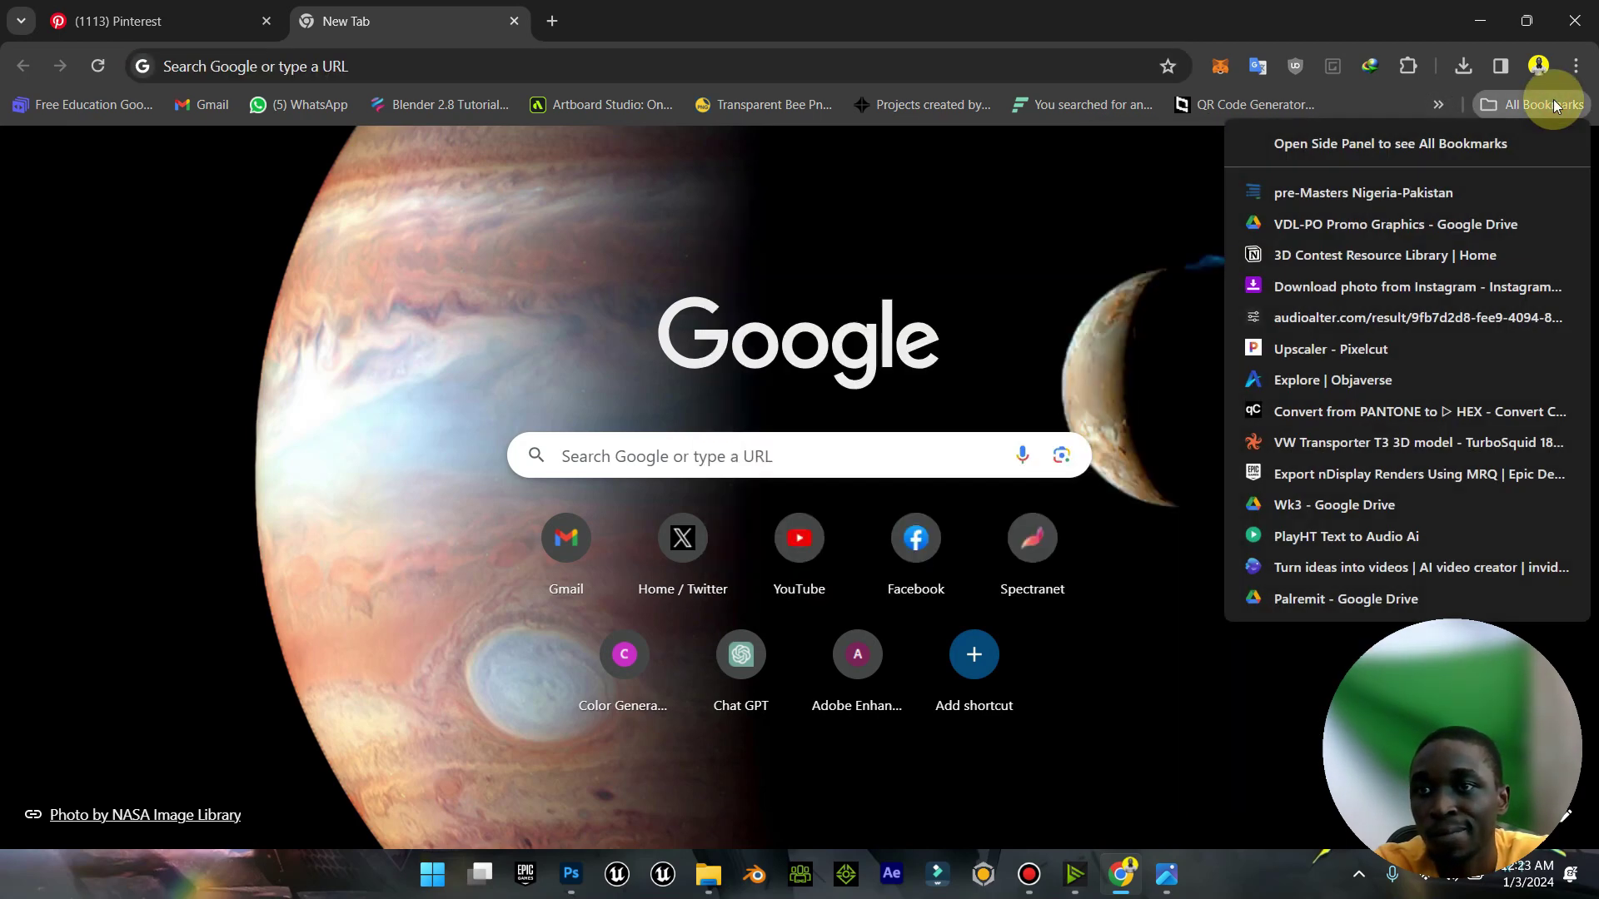
left_click(1347, 349)
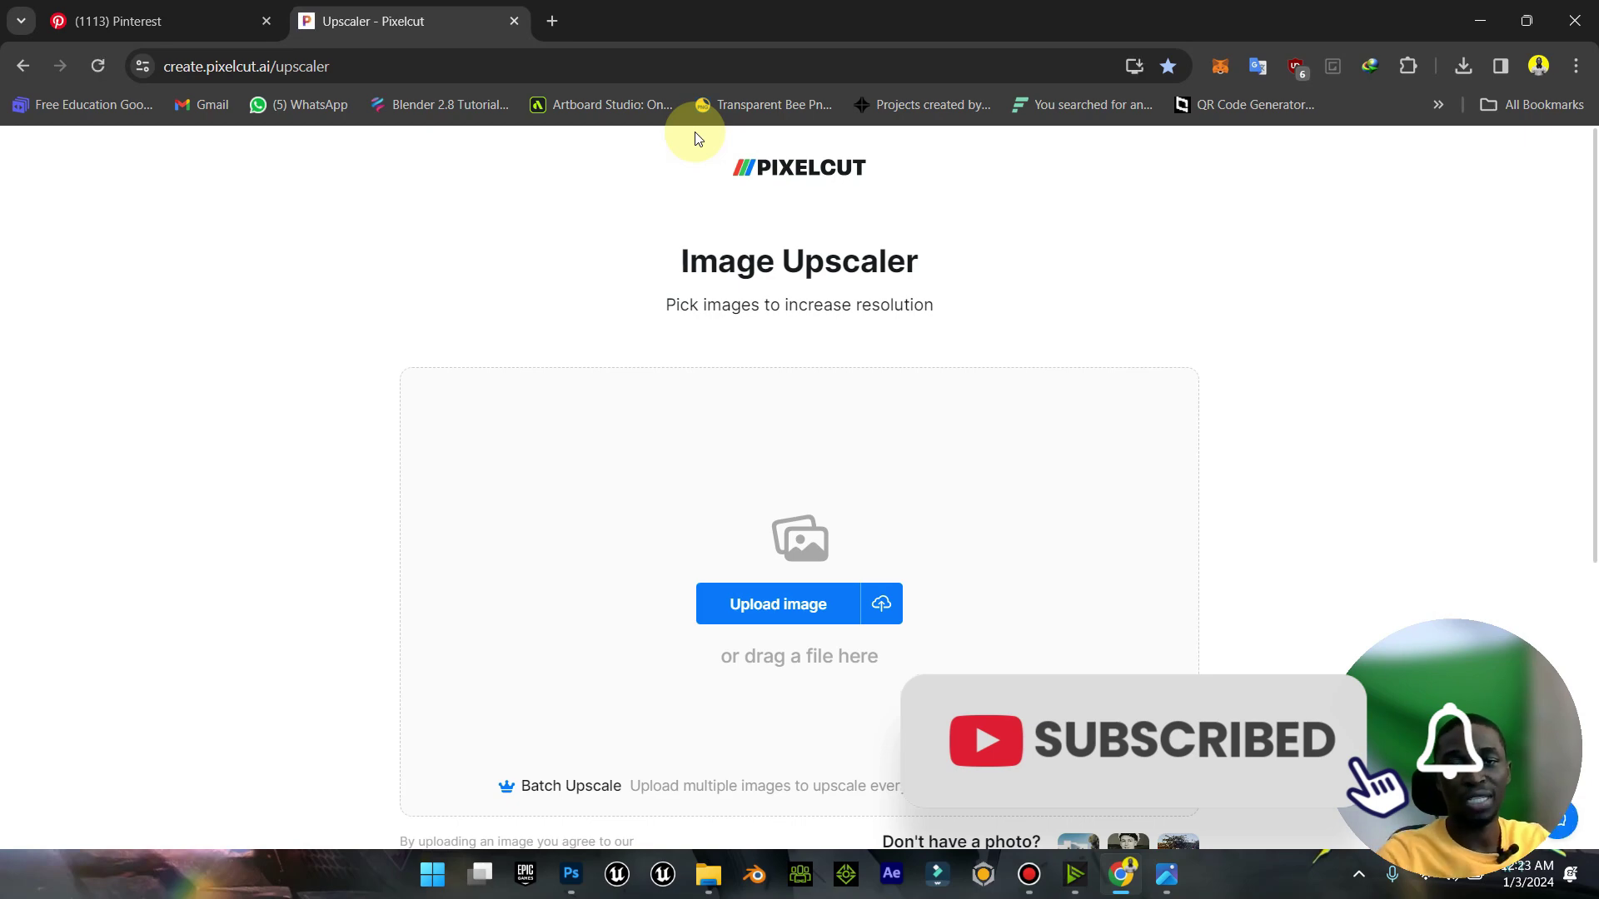
Step: Upload the Juventus portrait from Downloads, upscale it 4x, download the result and close the upscaler page
left_click(792, 605)
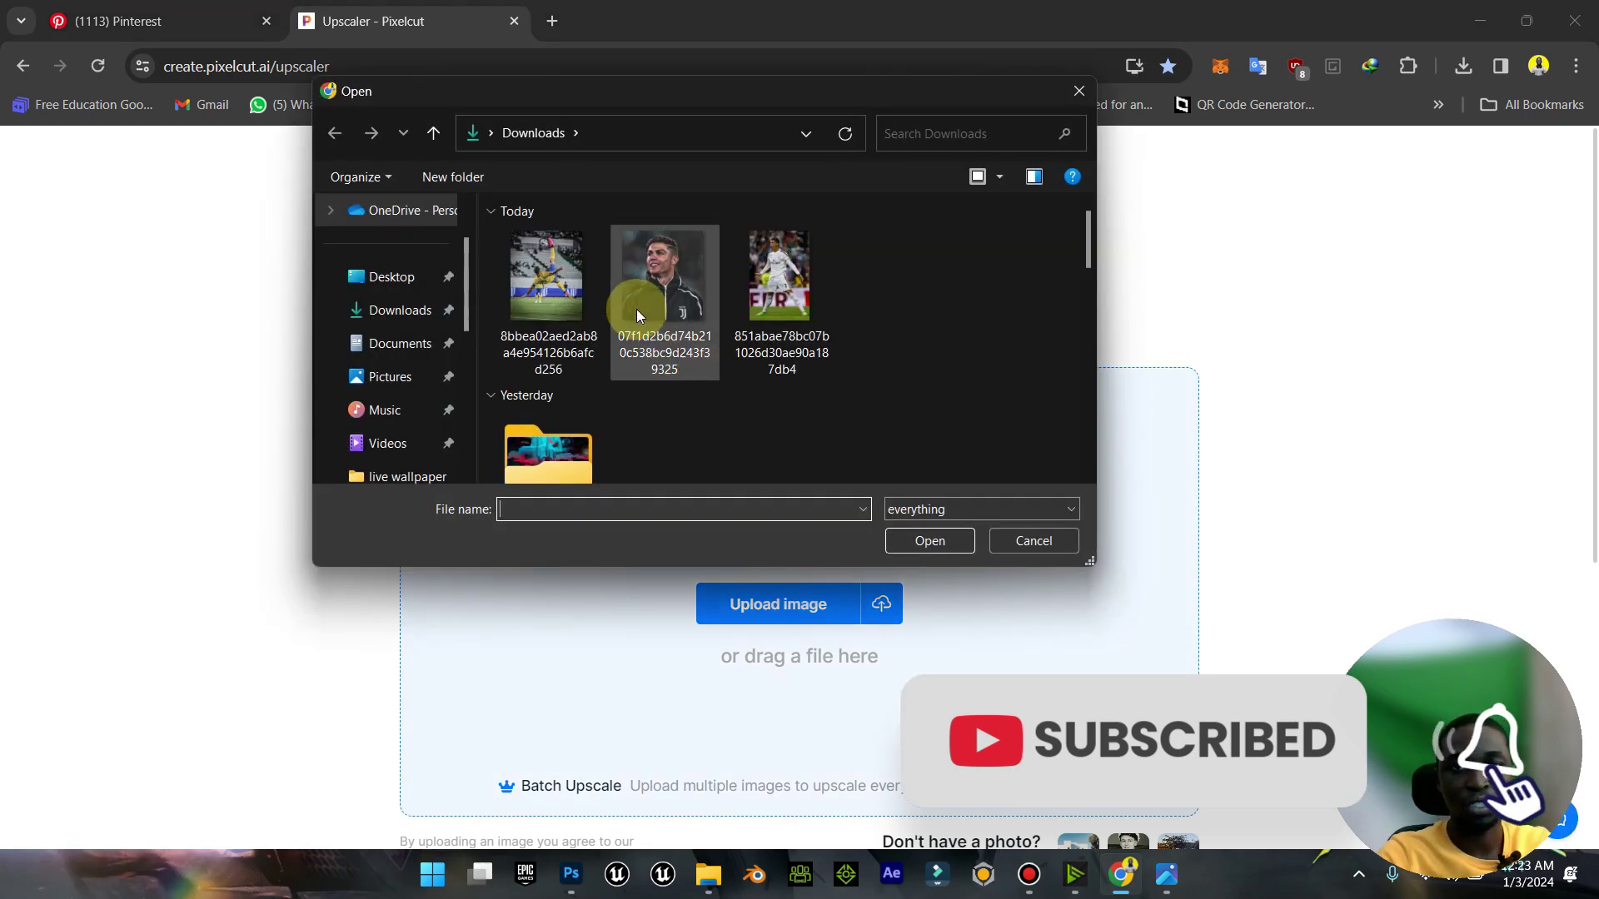
double_click(639, 314)
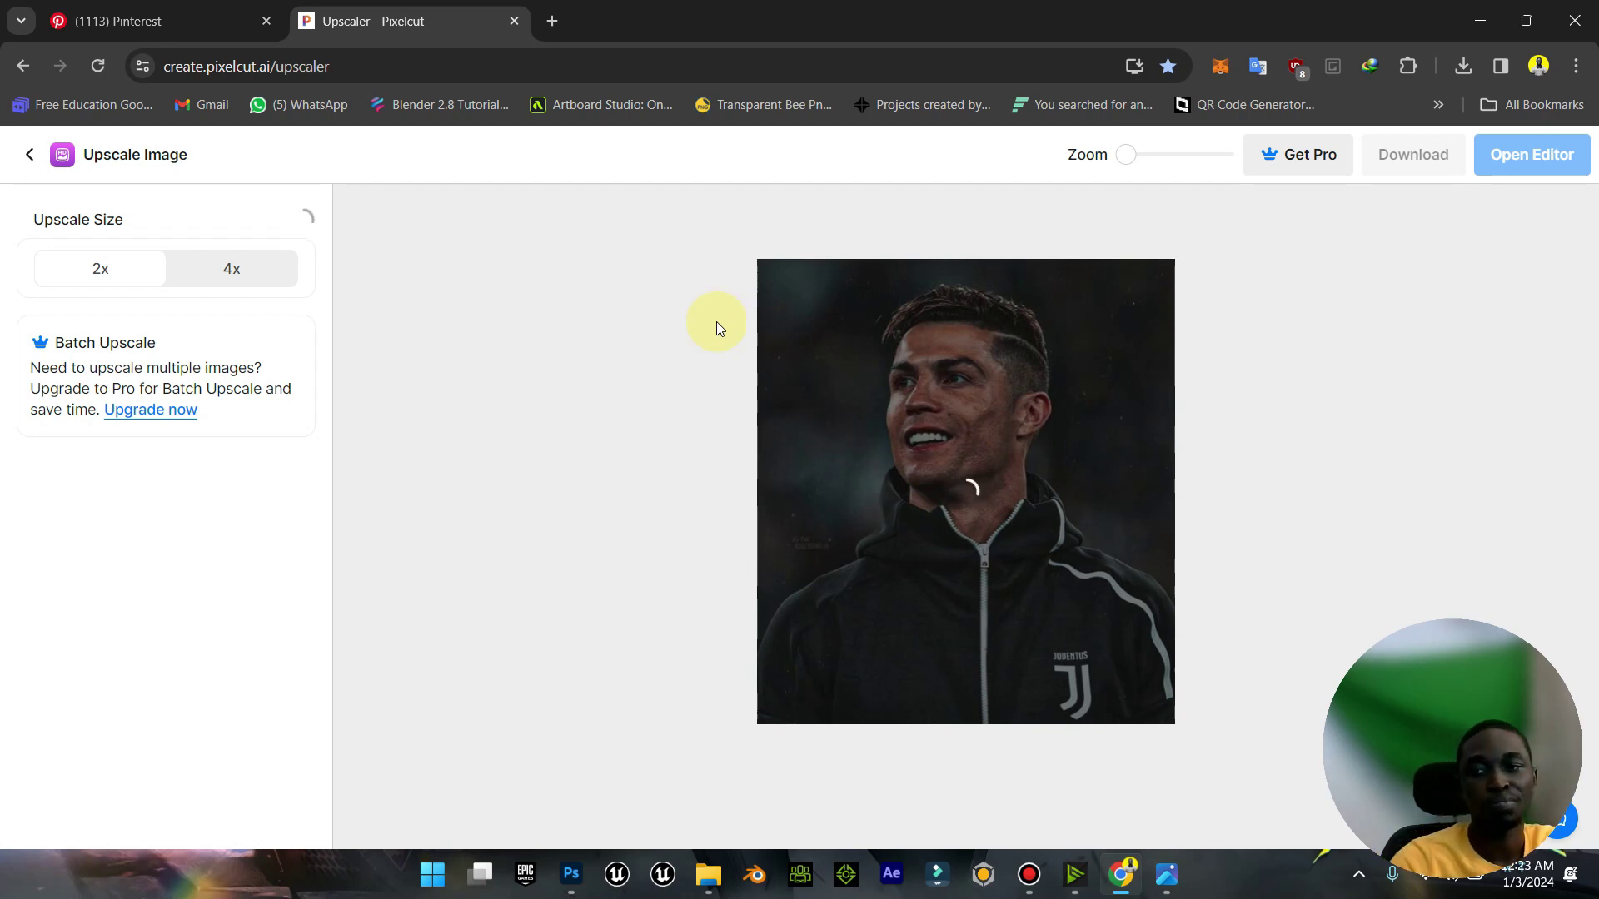
left_click(242, 261)
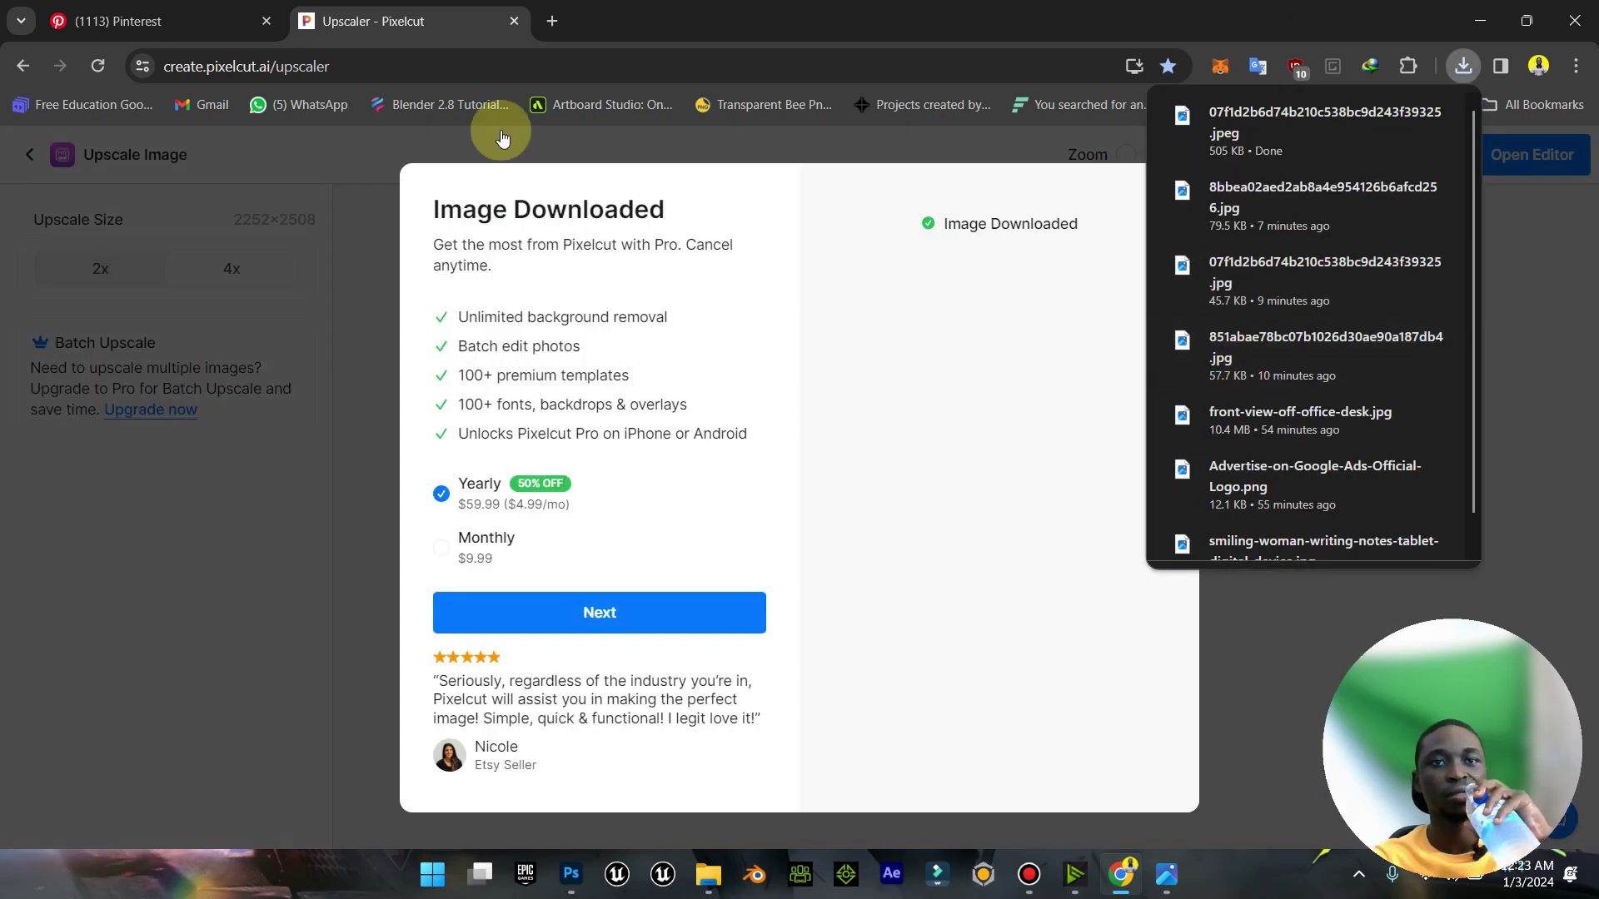
left_click(513, 23)
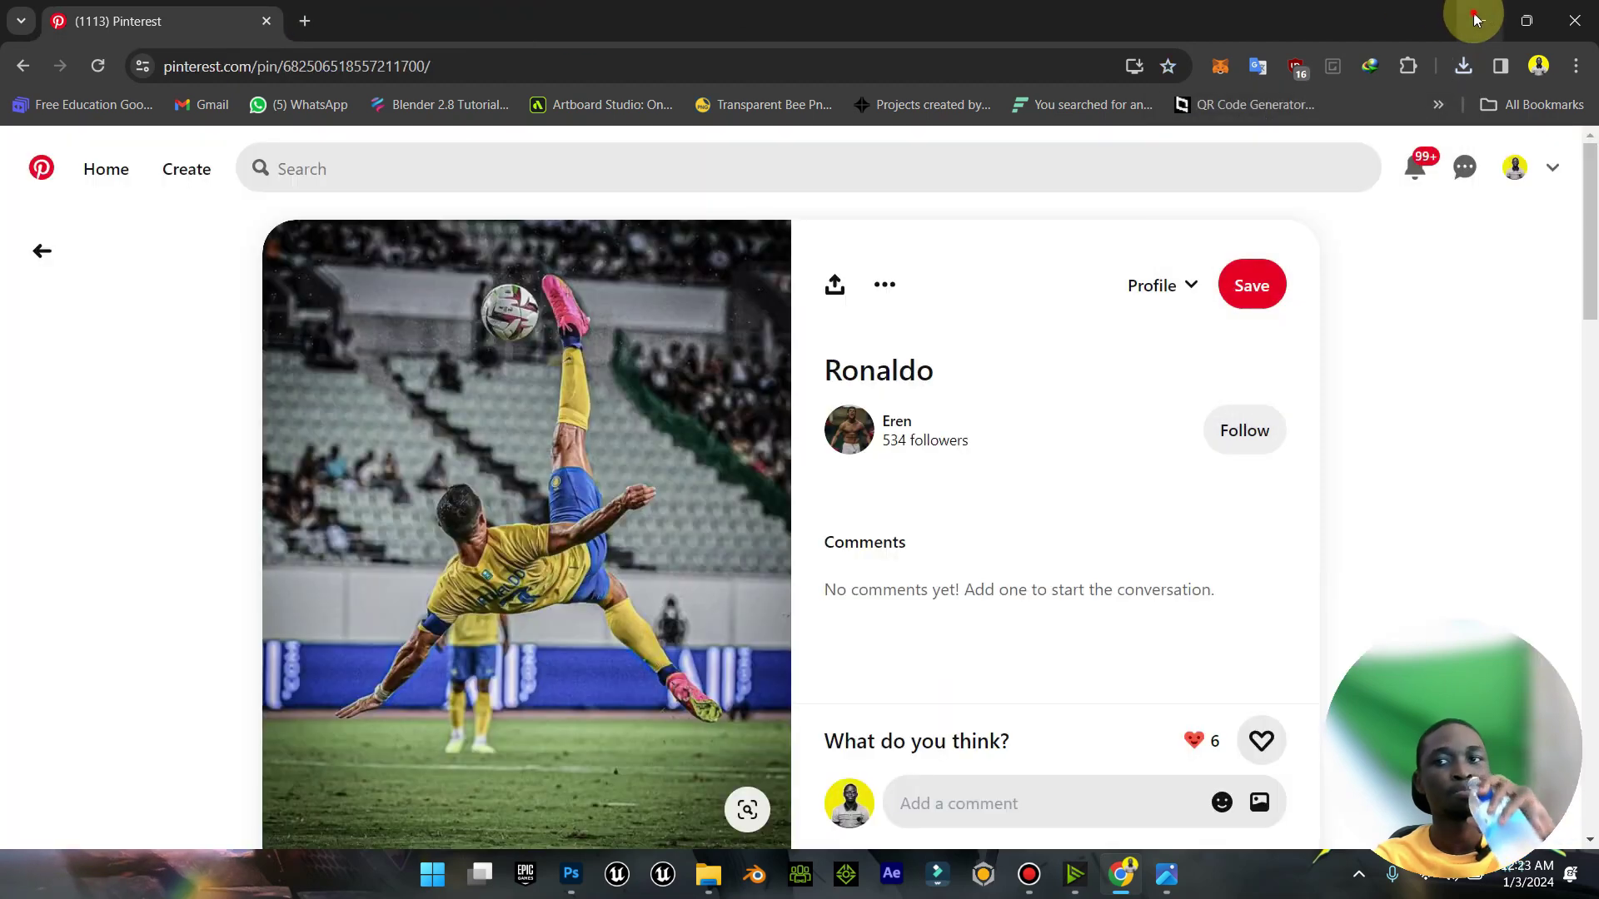
Step: Return to the Downloads folder and delete the original low-resolution Juventus portrait
left_click(1477, 19)
left_click(717, 890)
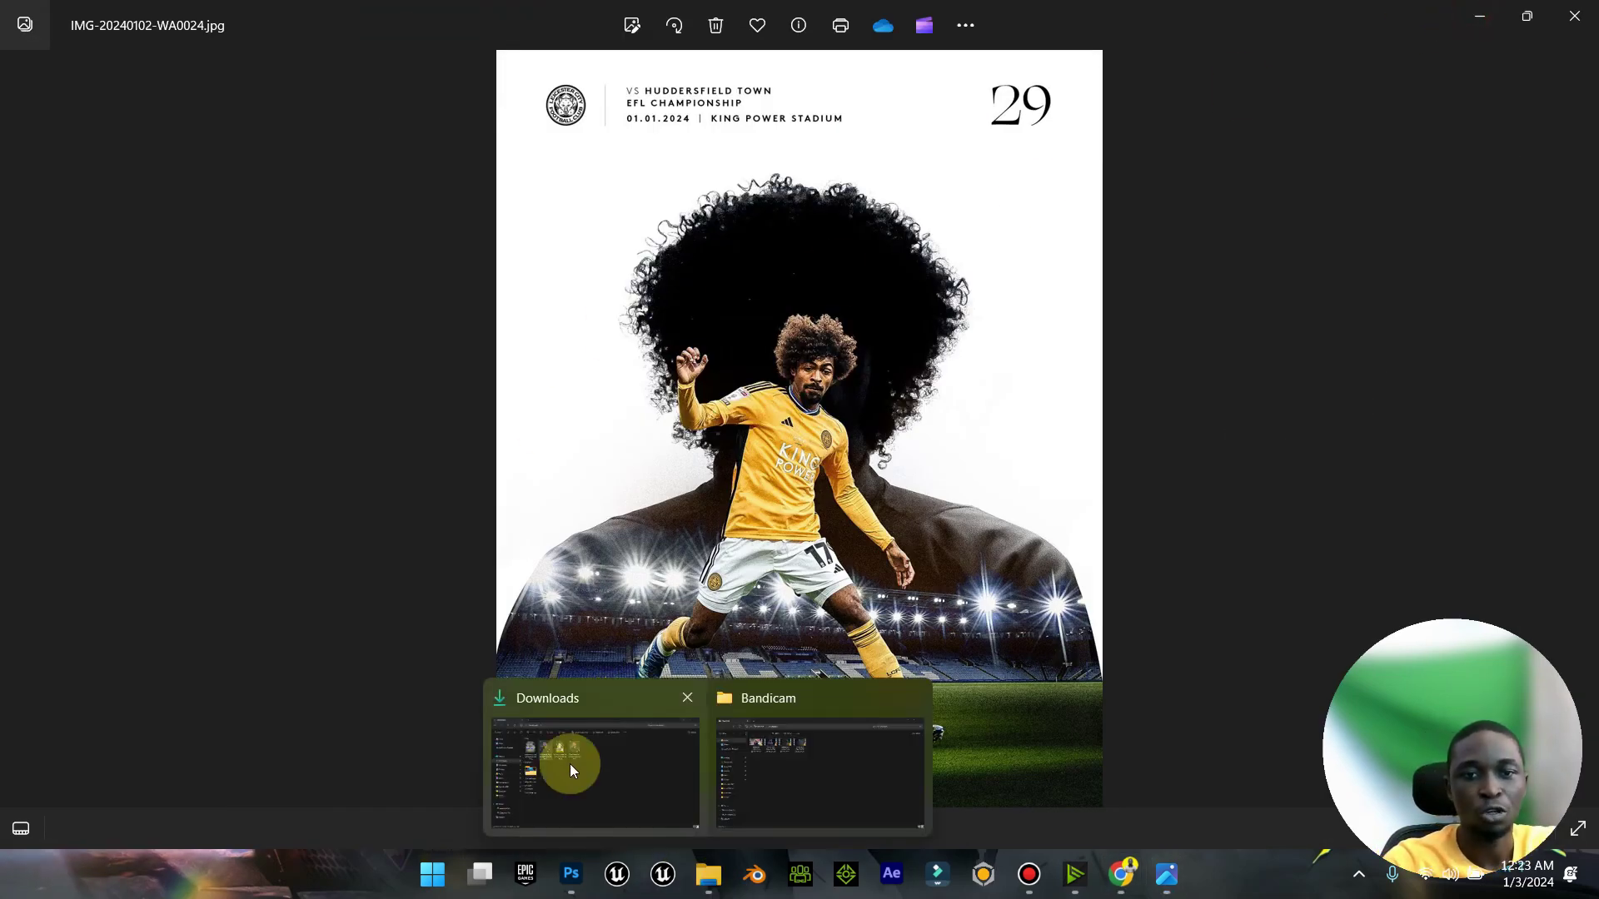
left_click(570, 763)
left_click(431, 262)
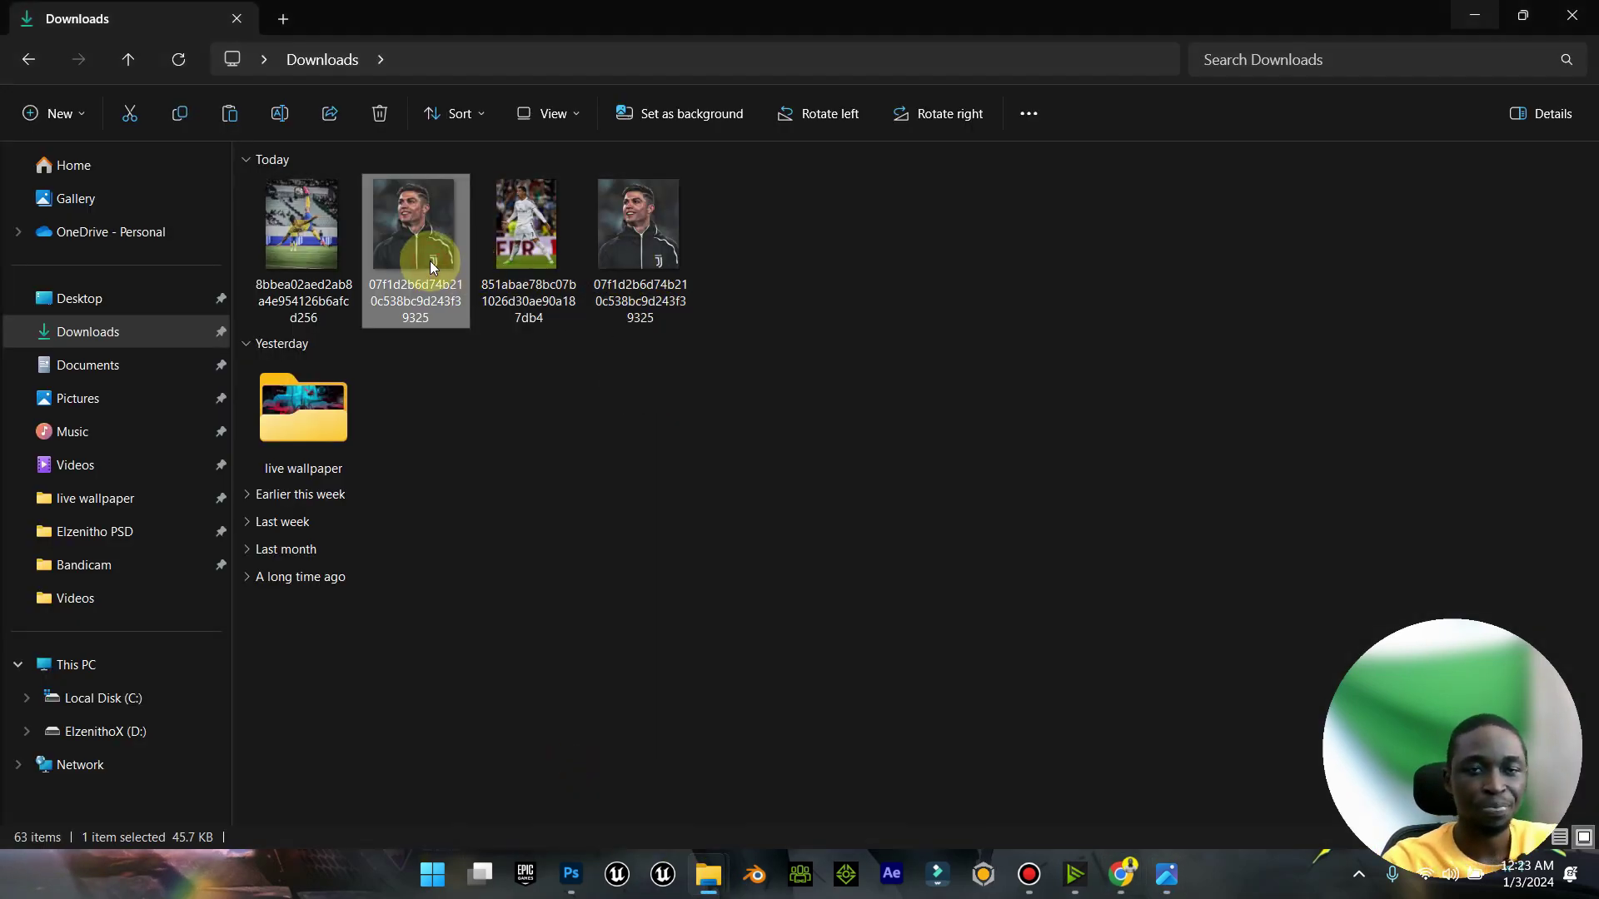
key("Delete")
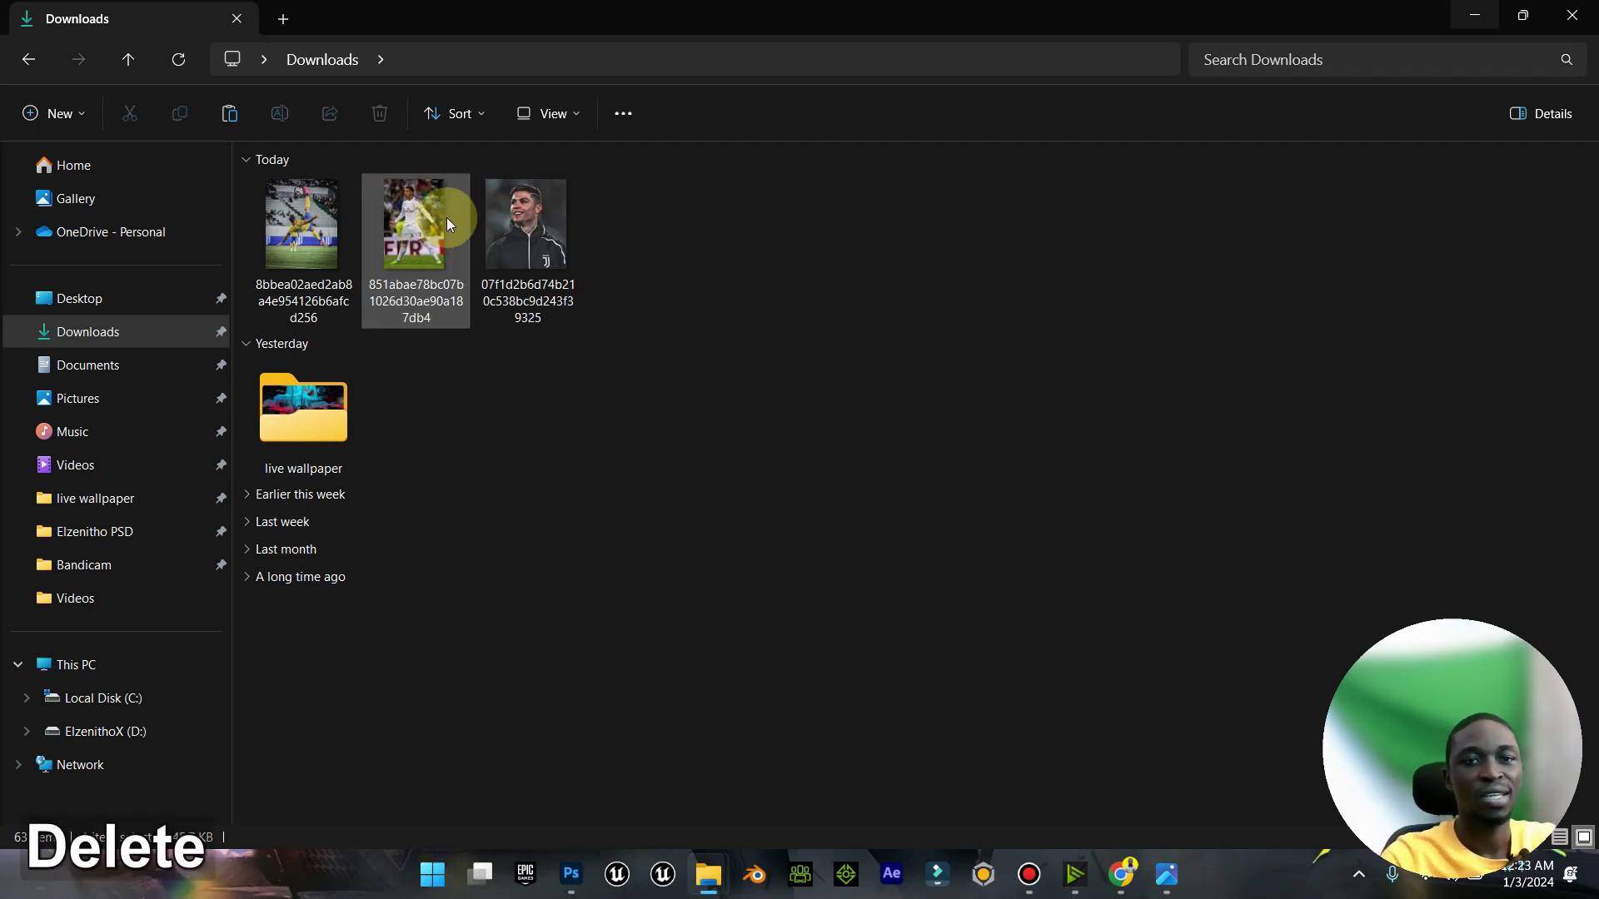
Step: Open the upscaled Juventus portrait from Downloads in Photoshop
left_click(497, 201)
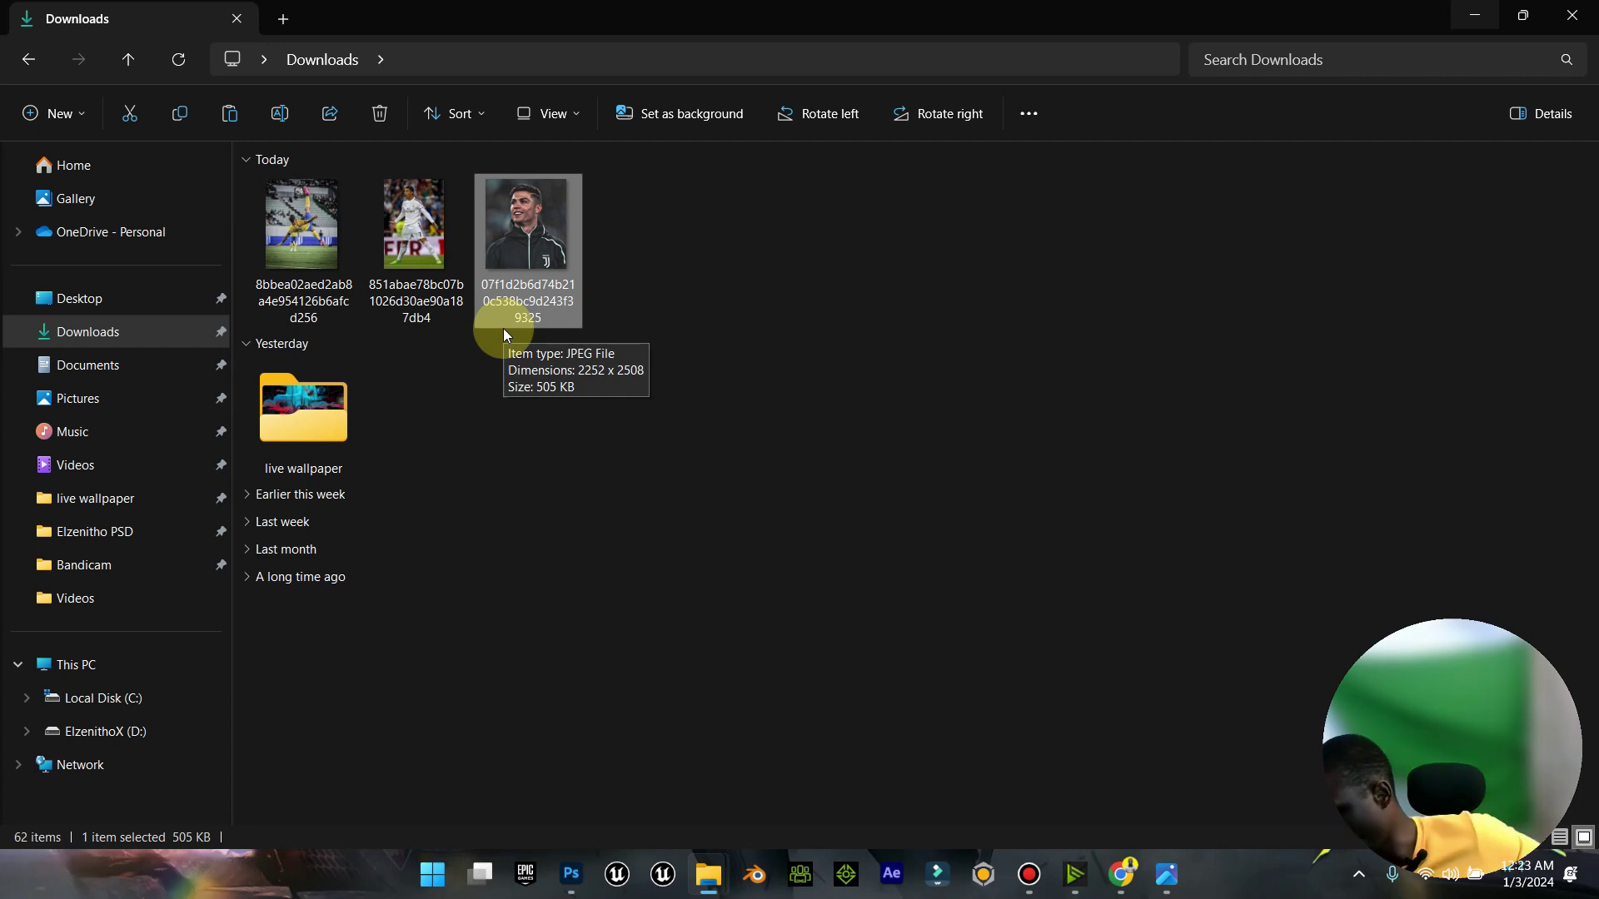
right_click(526, 234)
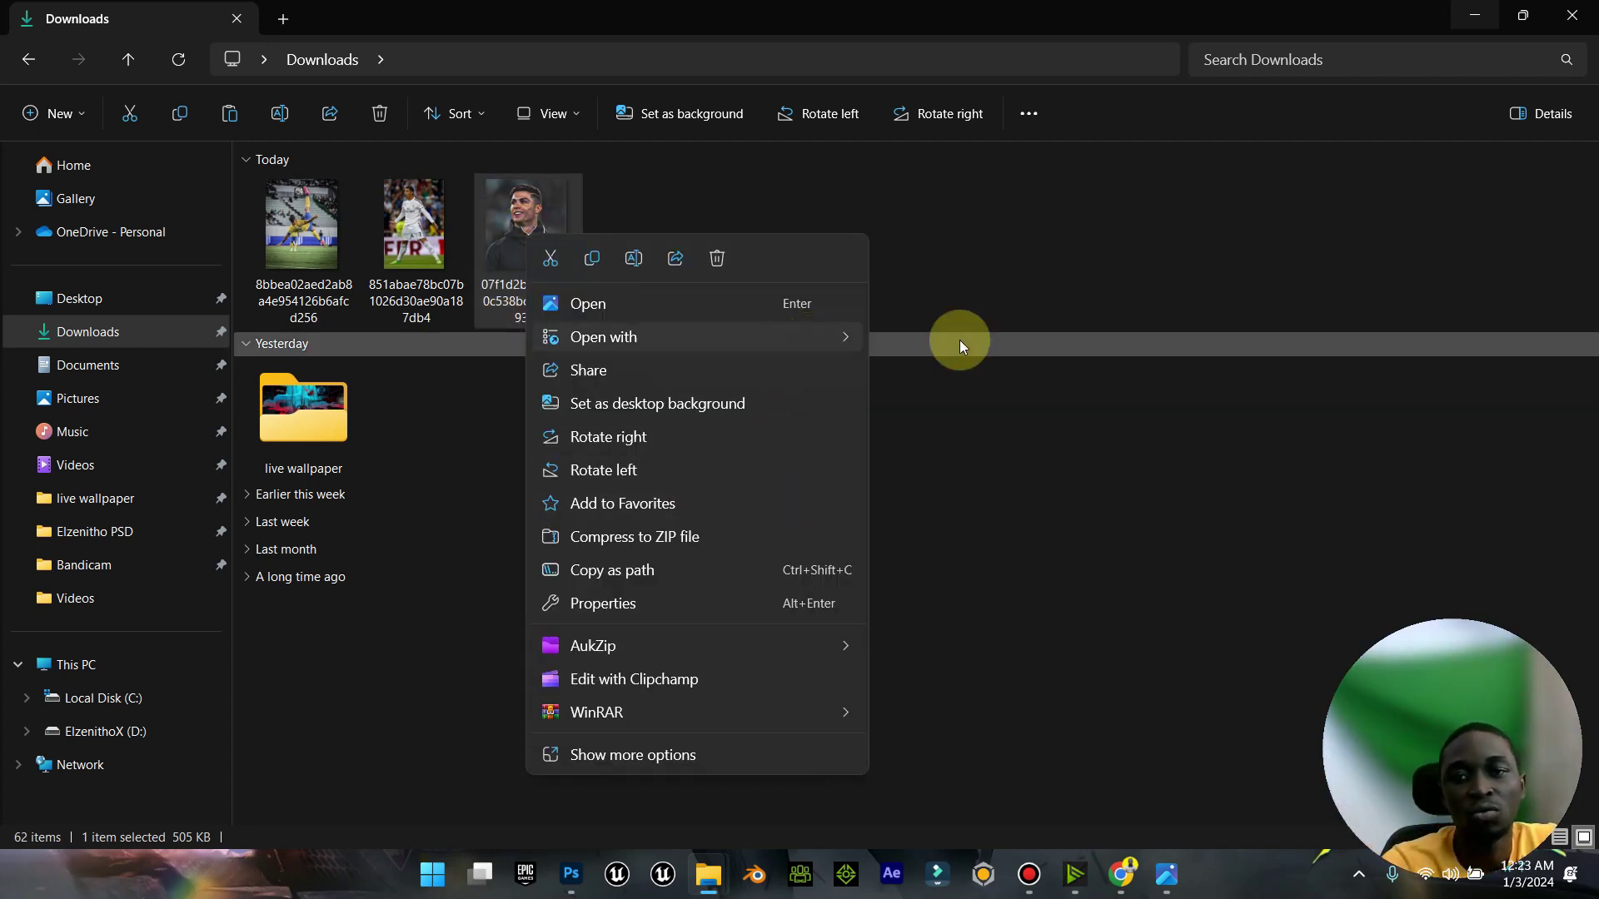
left_click(849, 333)
left_click(939, 366)
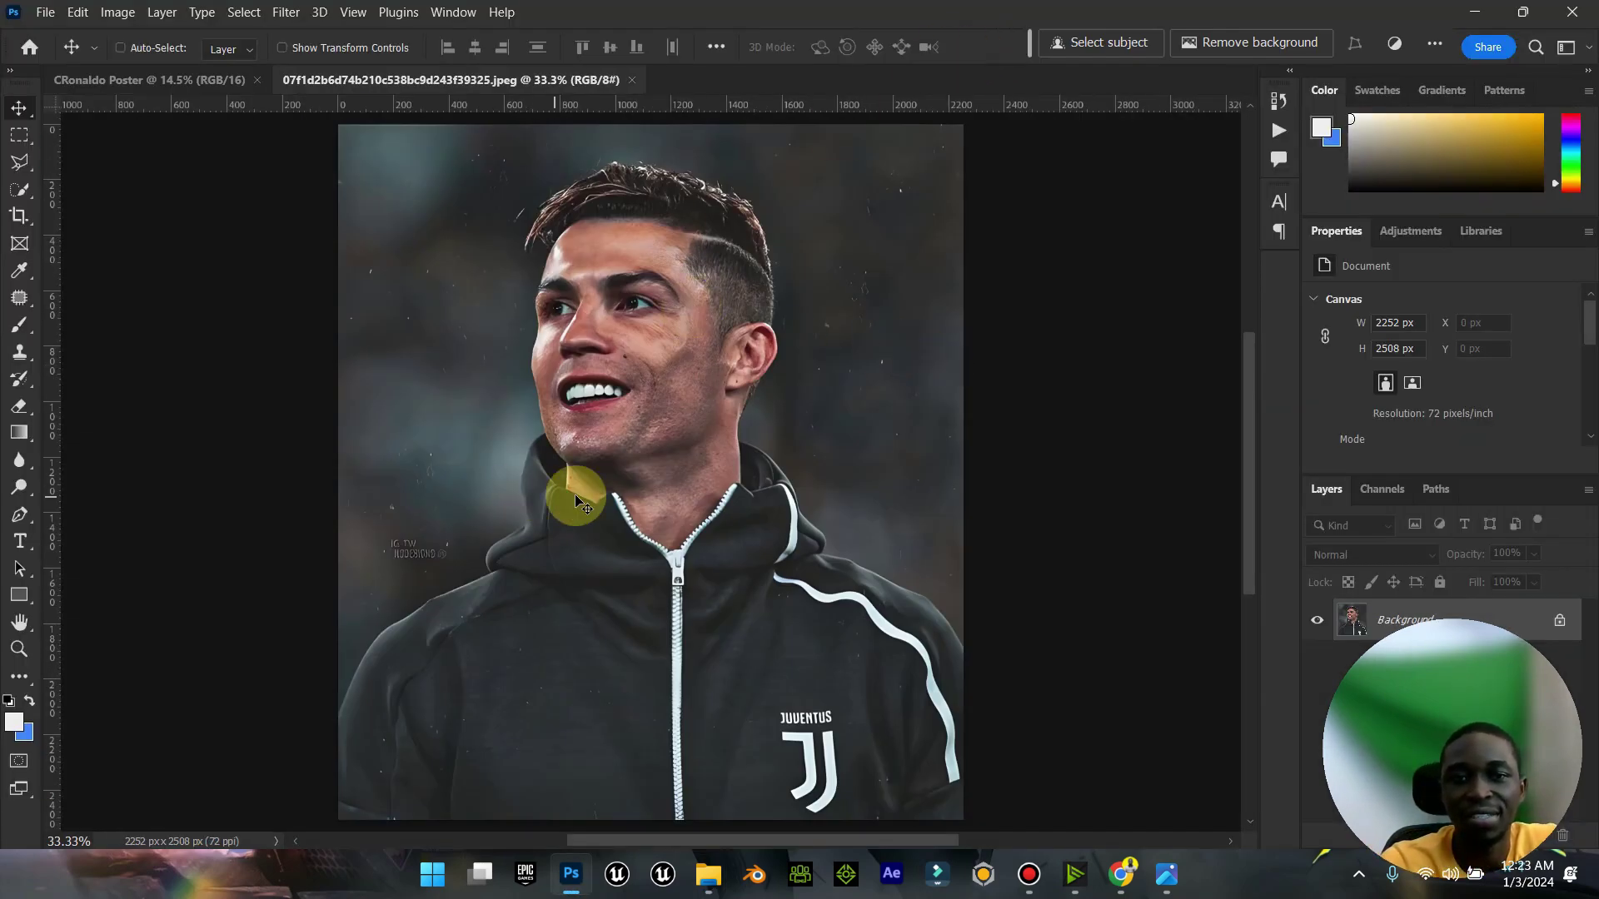
Step: Select the subject of the portrait automatically and compare it with the silhouette's hair edges on the reference poster
left_click(1082, 52)
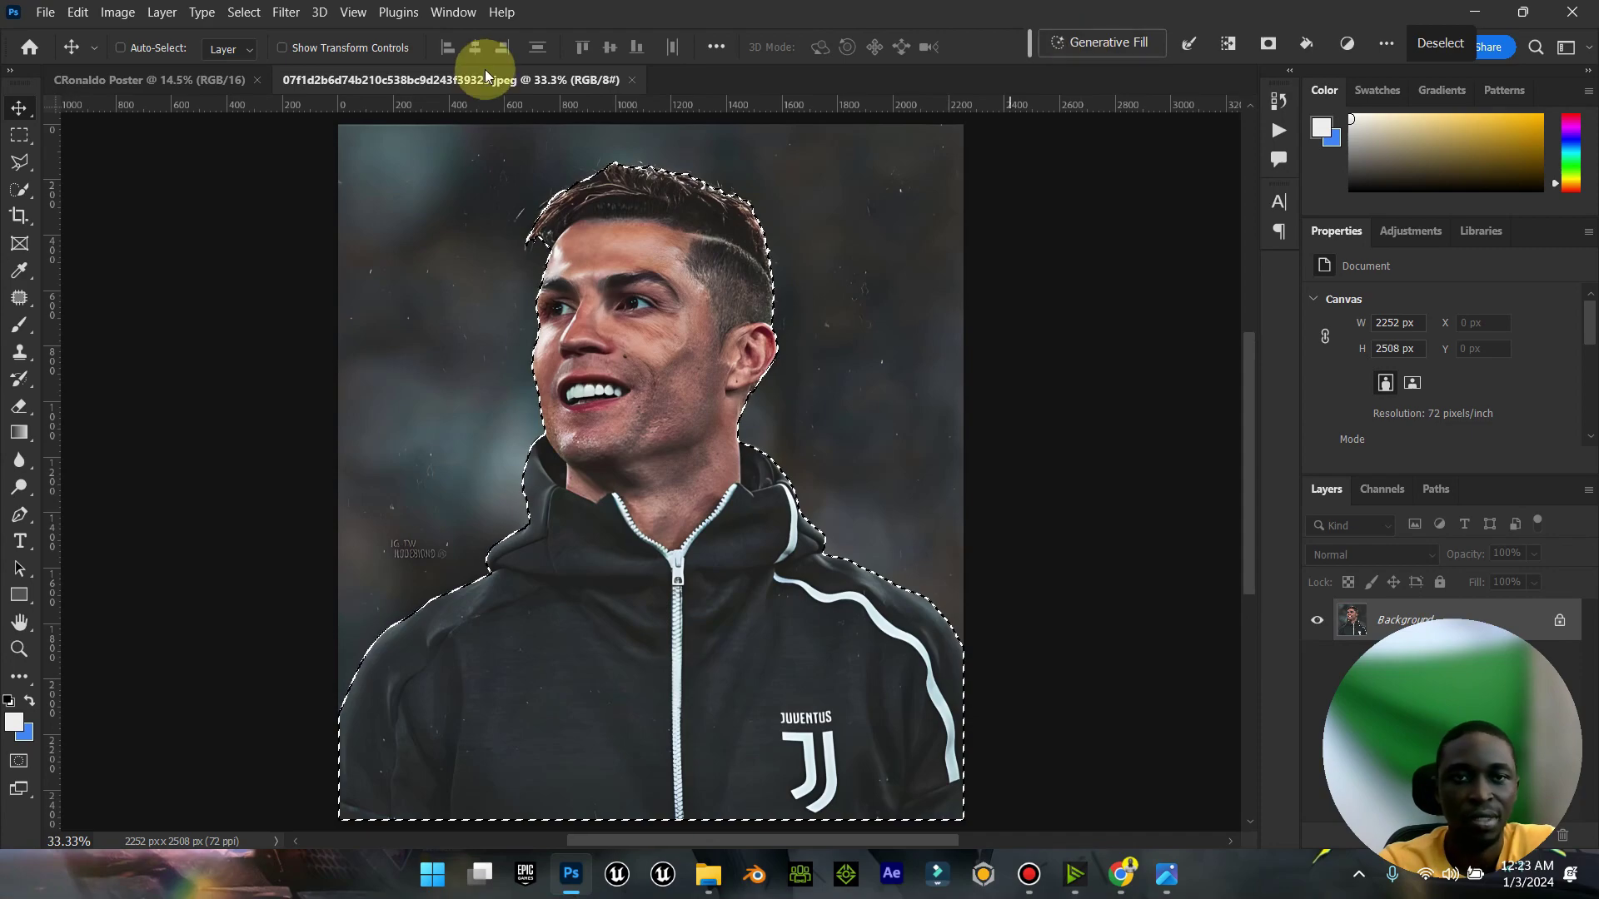
left_click(1168, 874)
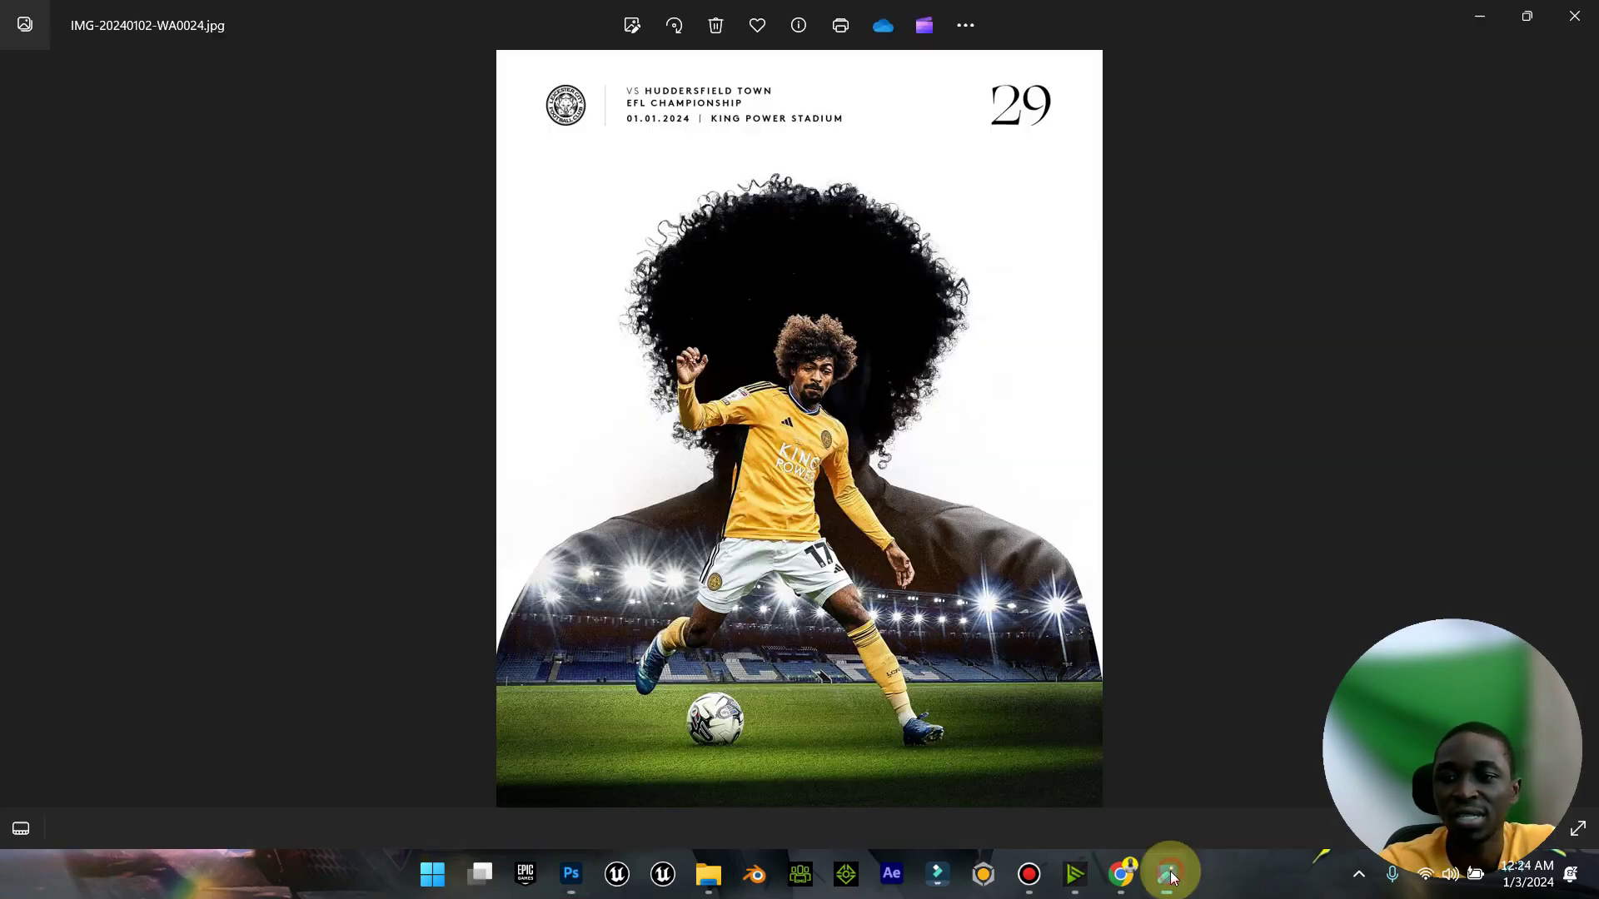
scroll(678, 203, "up", 8)
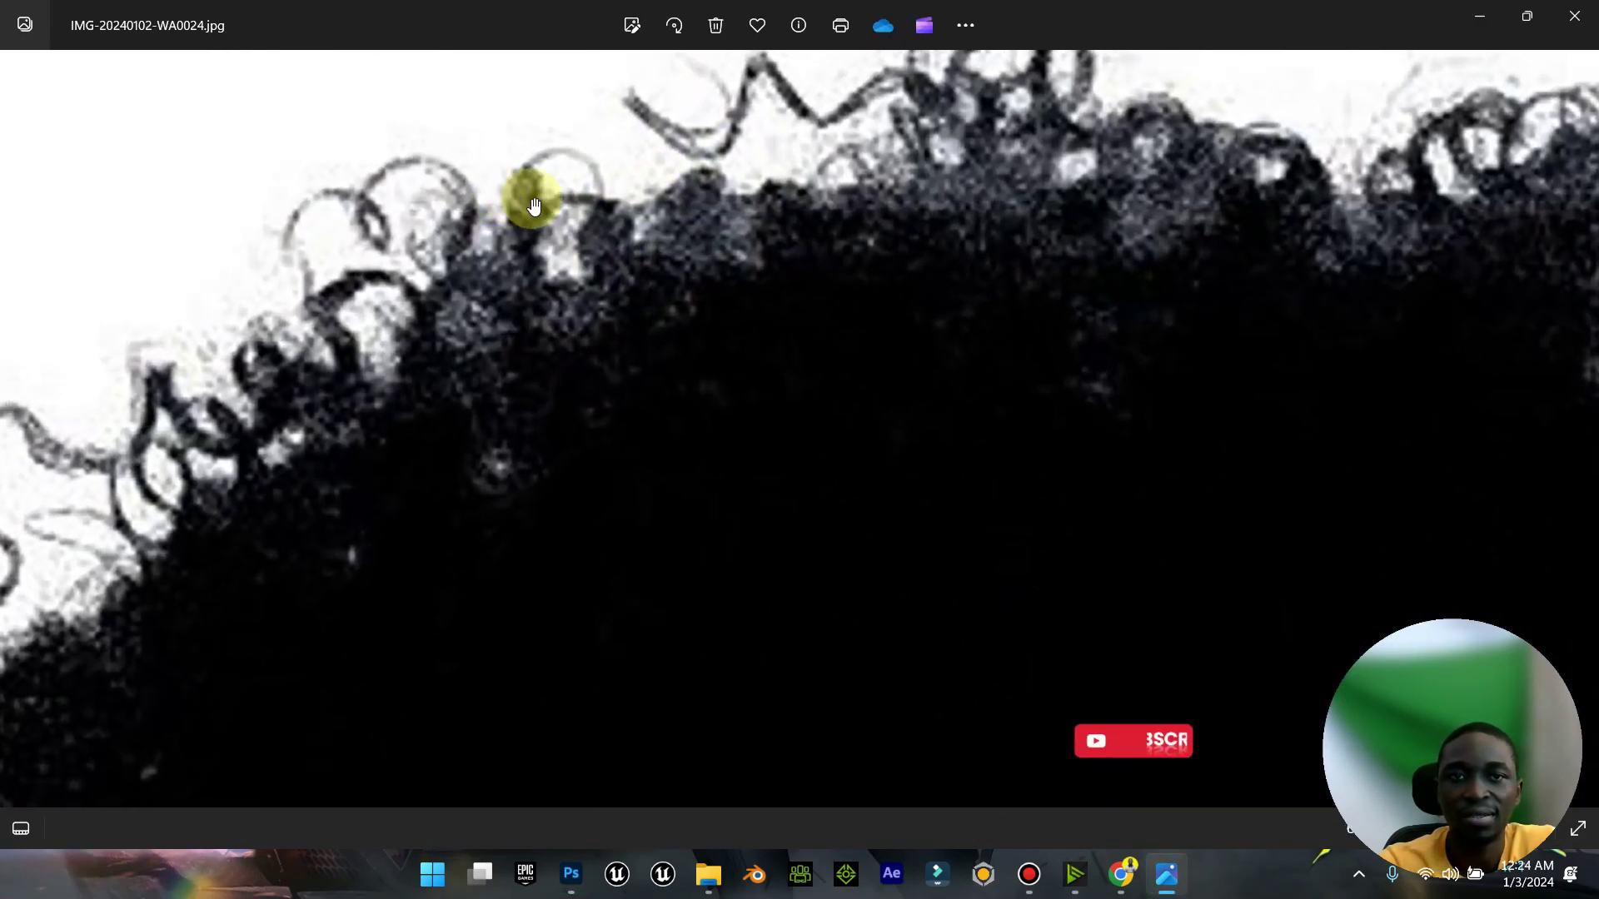
scroll(597, 250, "down", 5)
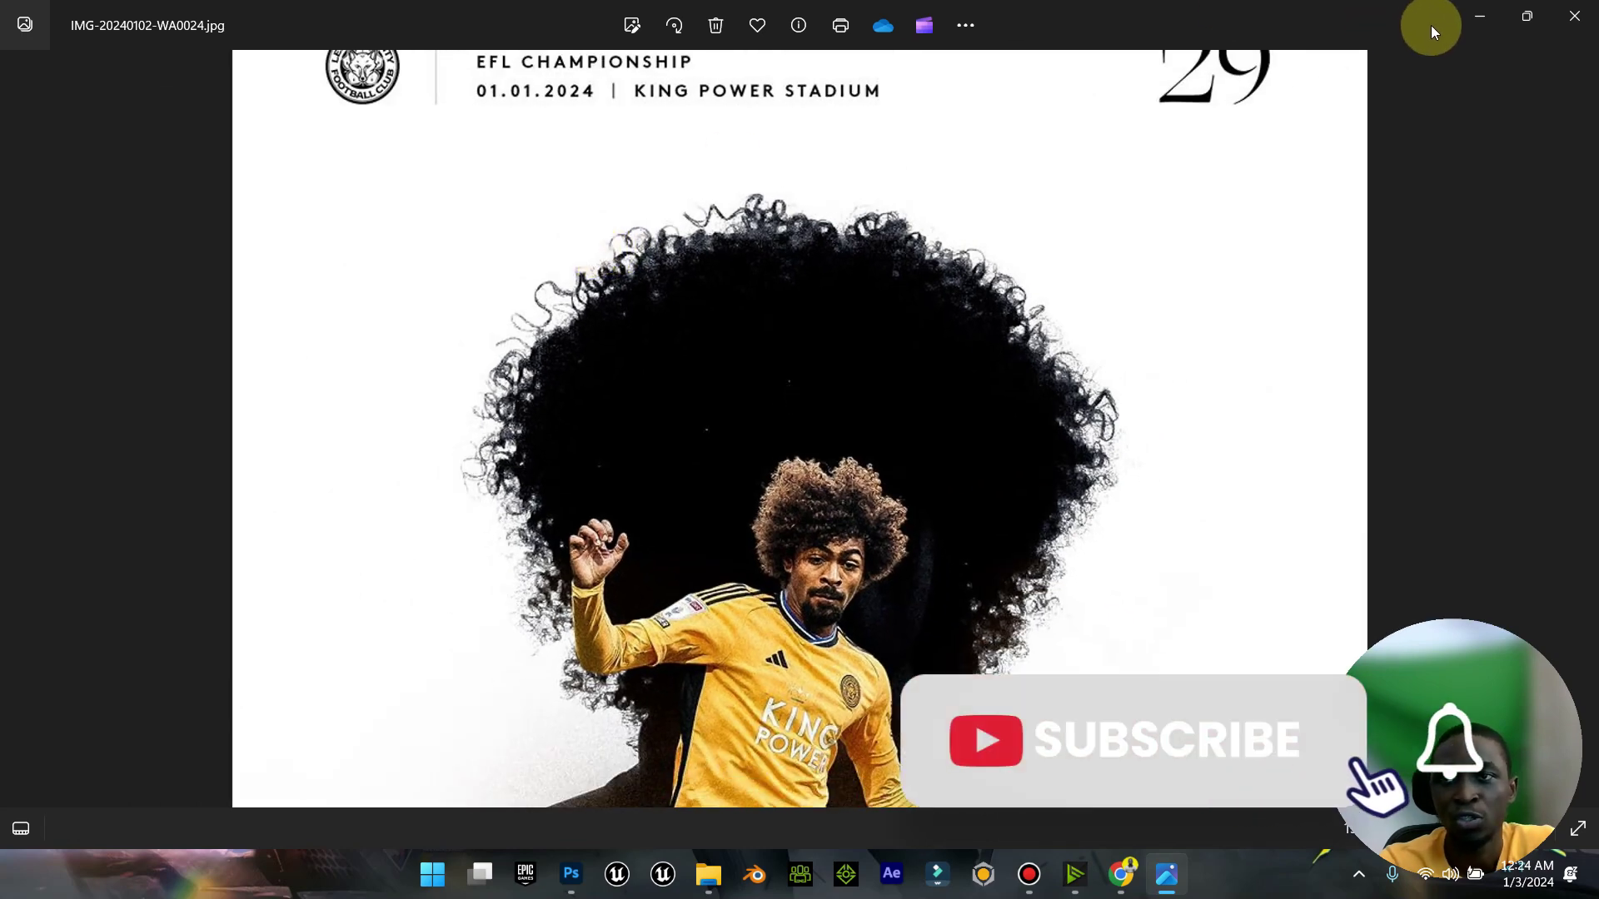
left_click(1490, 17)
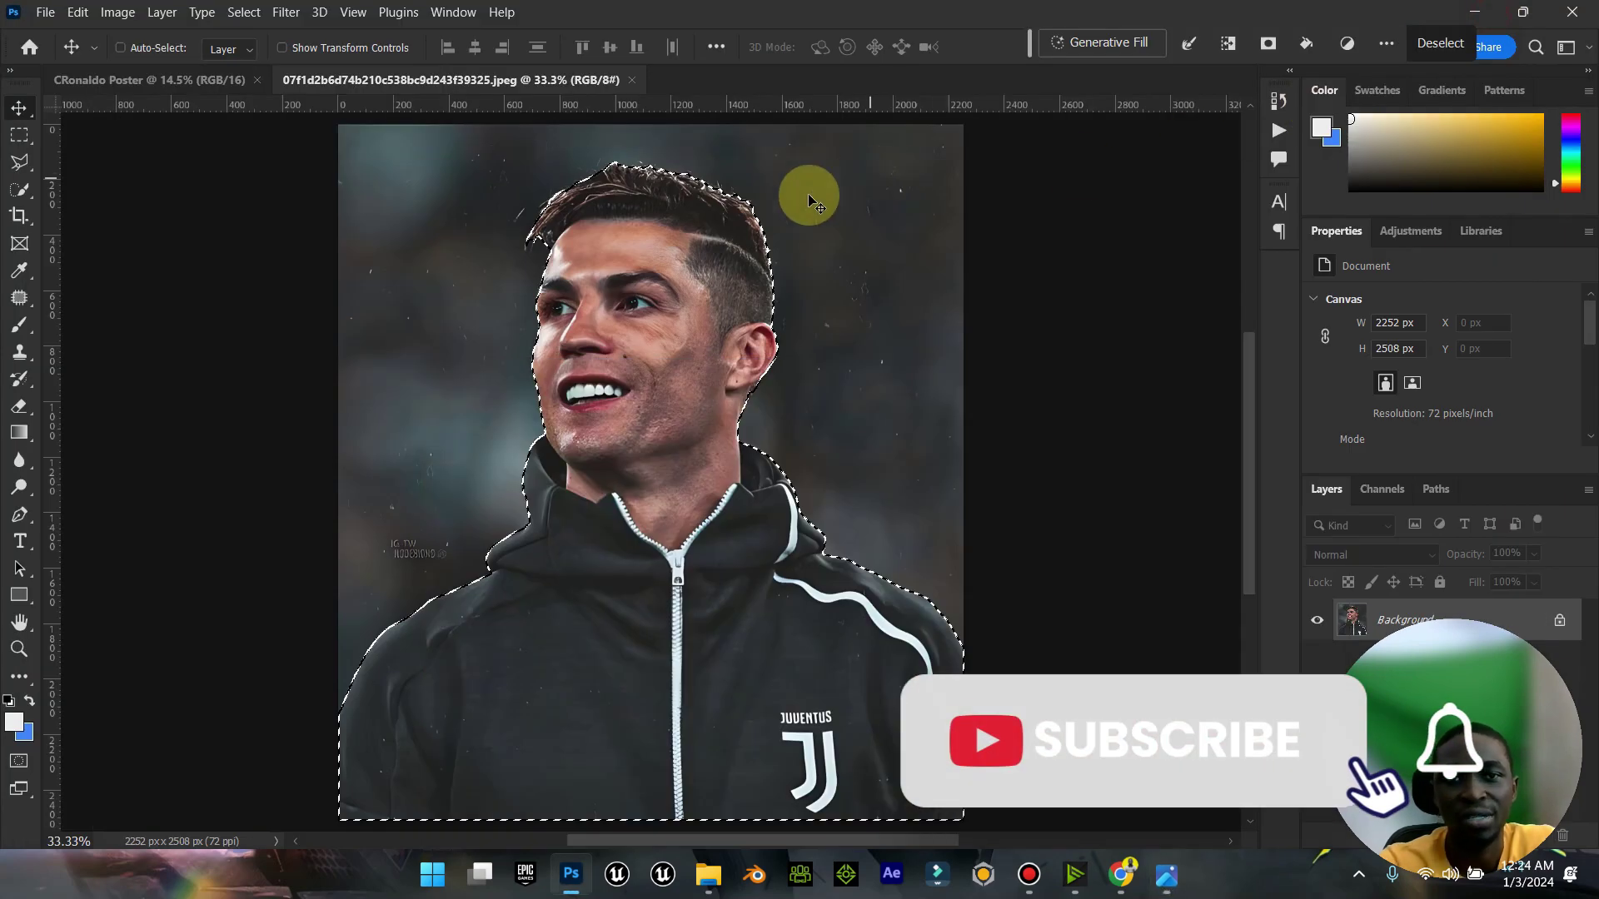
Step: Add the missed sliver of neck just below the ear to the portrait's subject selection with the Polygonal Lasso
left_click(16, 161)
left_click(19, 649)
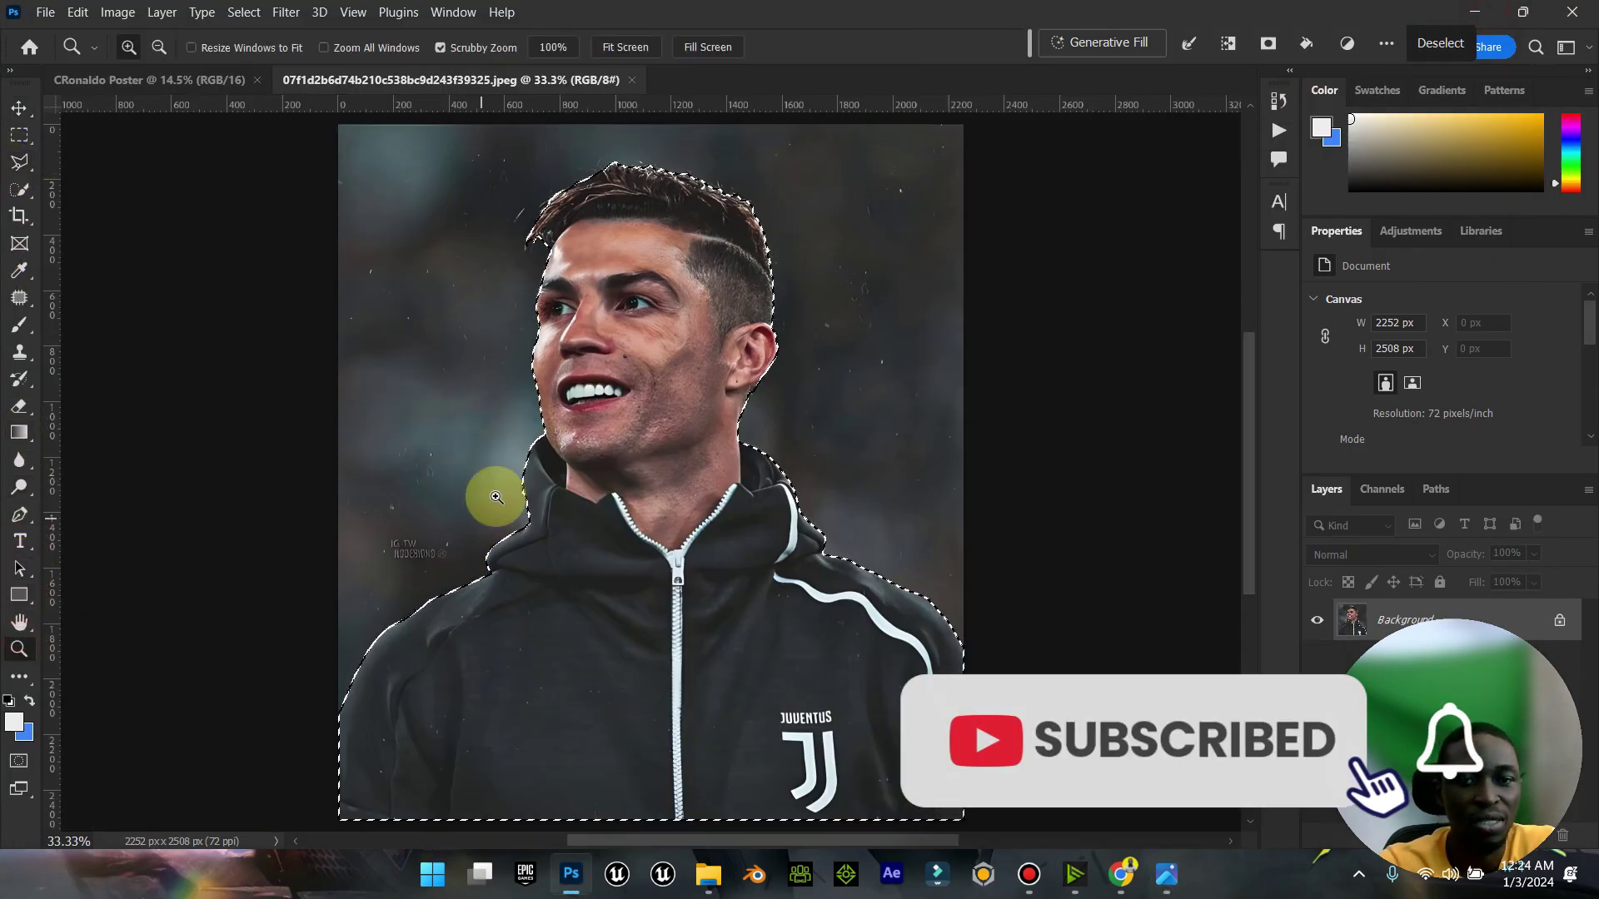
left_click_drag(541, 288, 723, 350)
left_click_drag(778, 578, 817, 542)
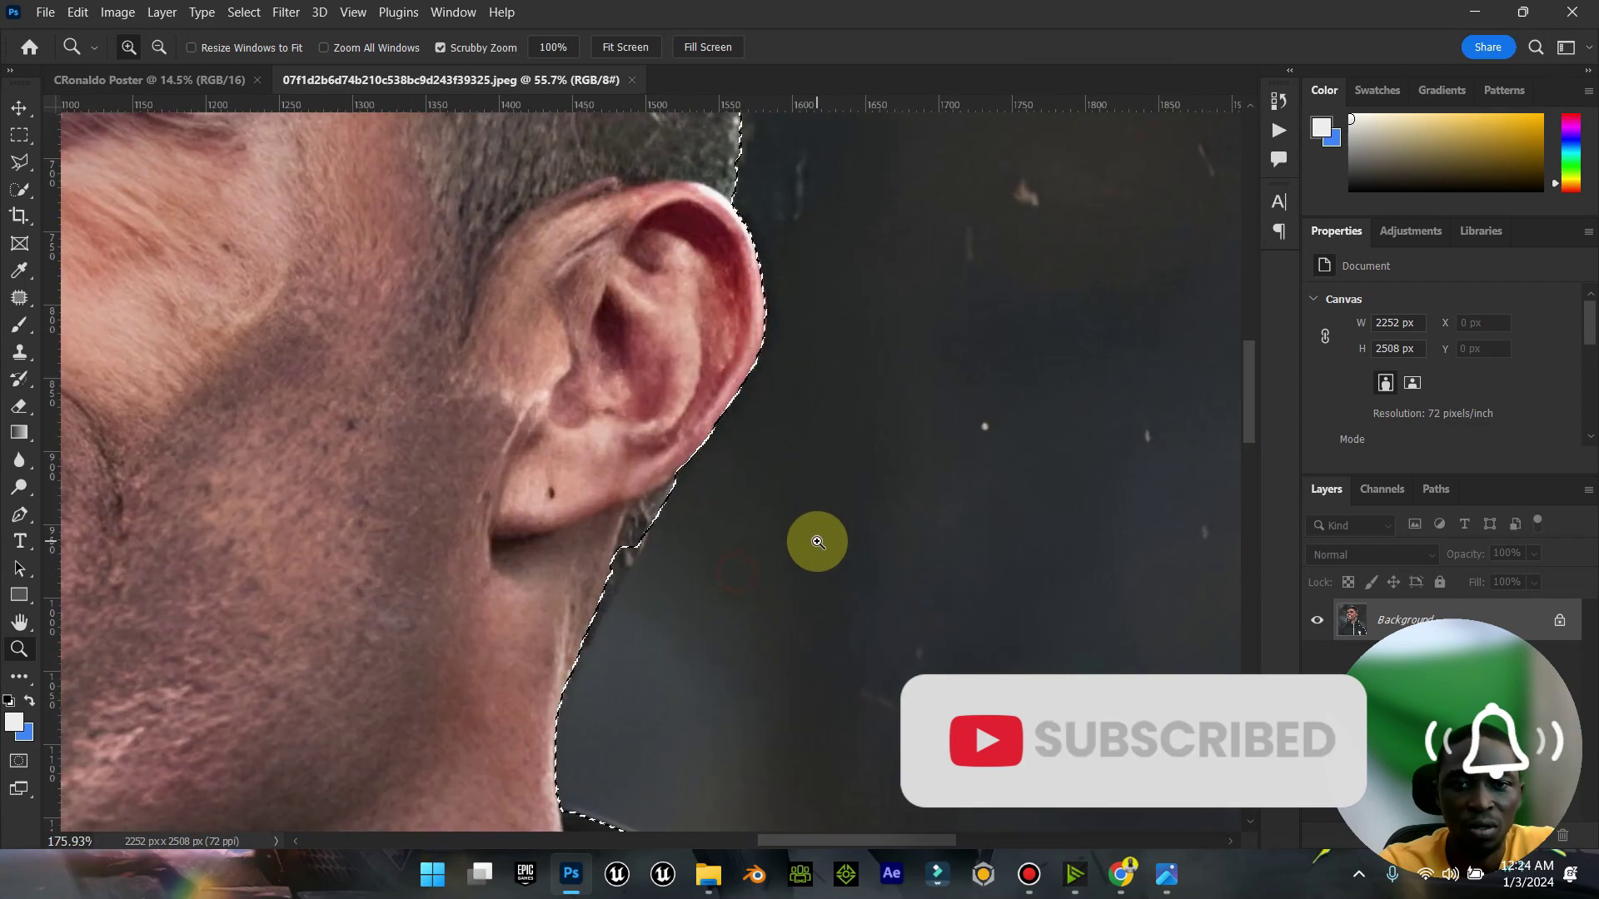
left_click(20, 162)
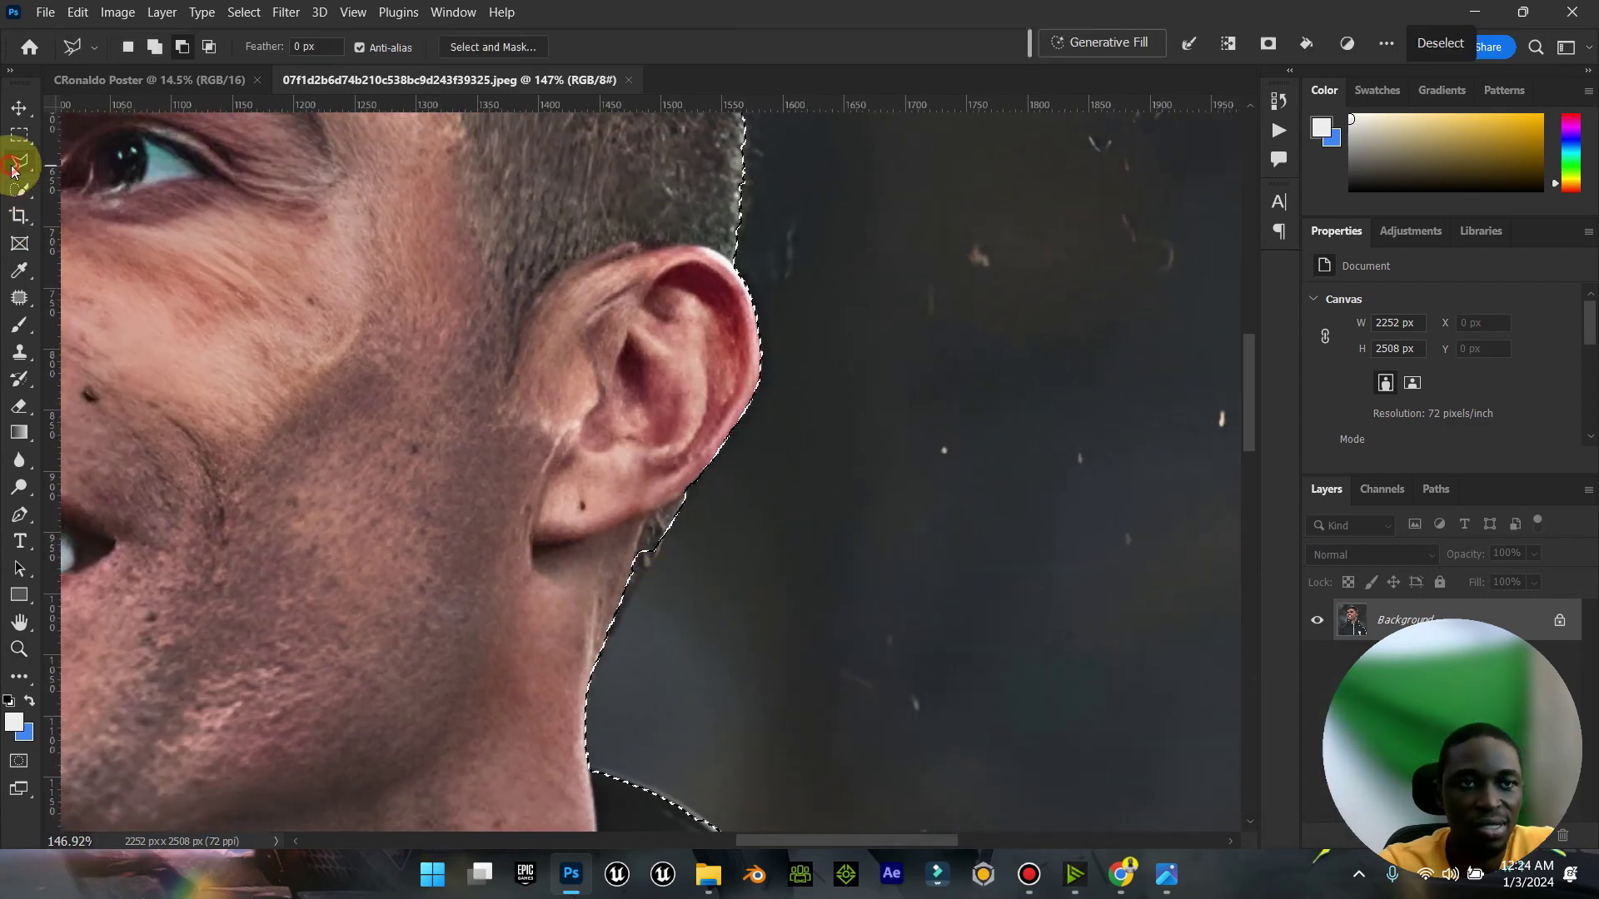
left_click(154, 47)
left_click(580, 706)
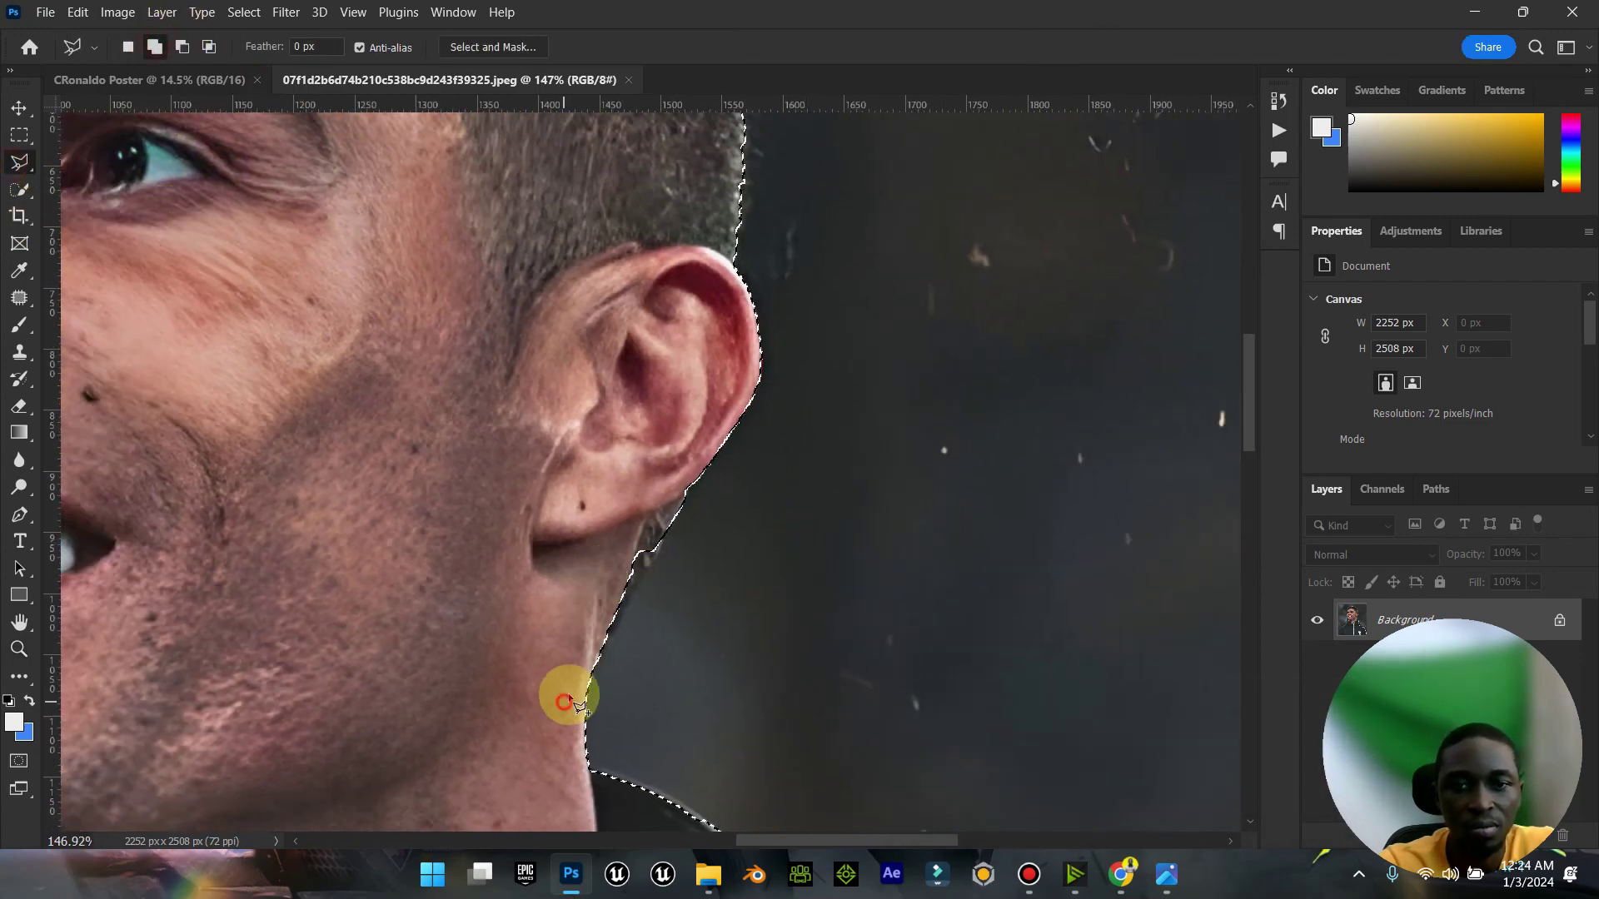
left_click(595, 663)
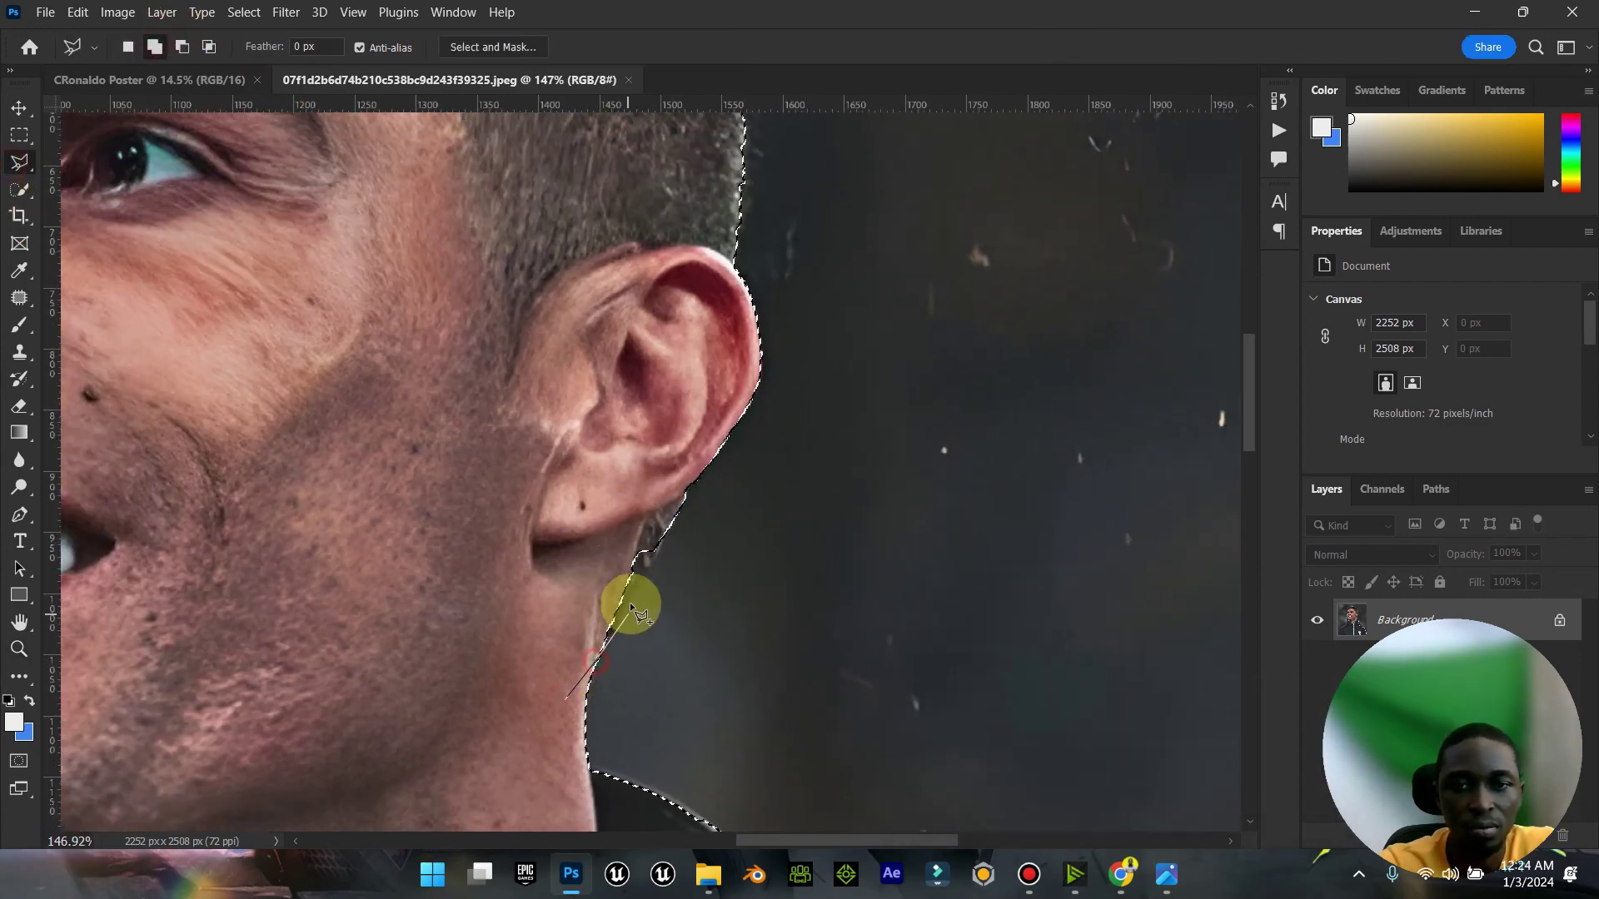
left_click(682, 504)
key("Return")
left_click(18, 622)
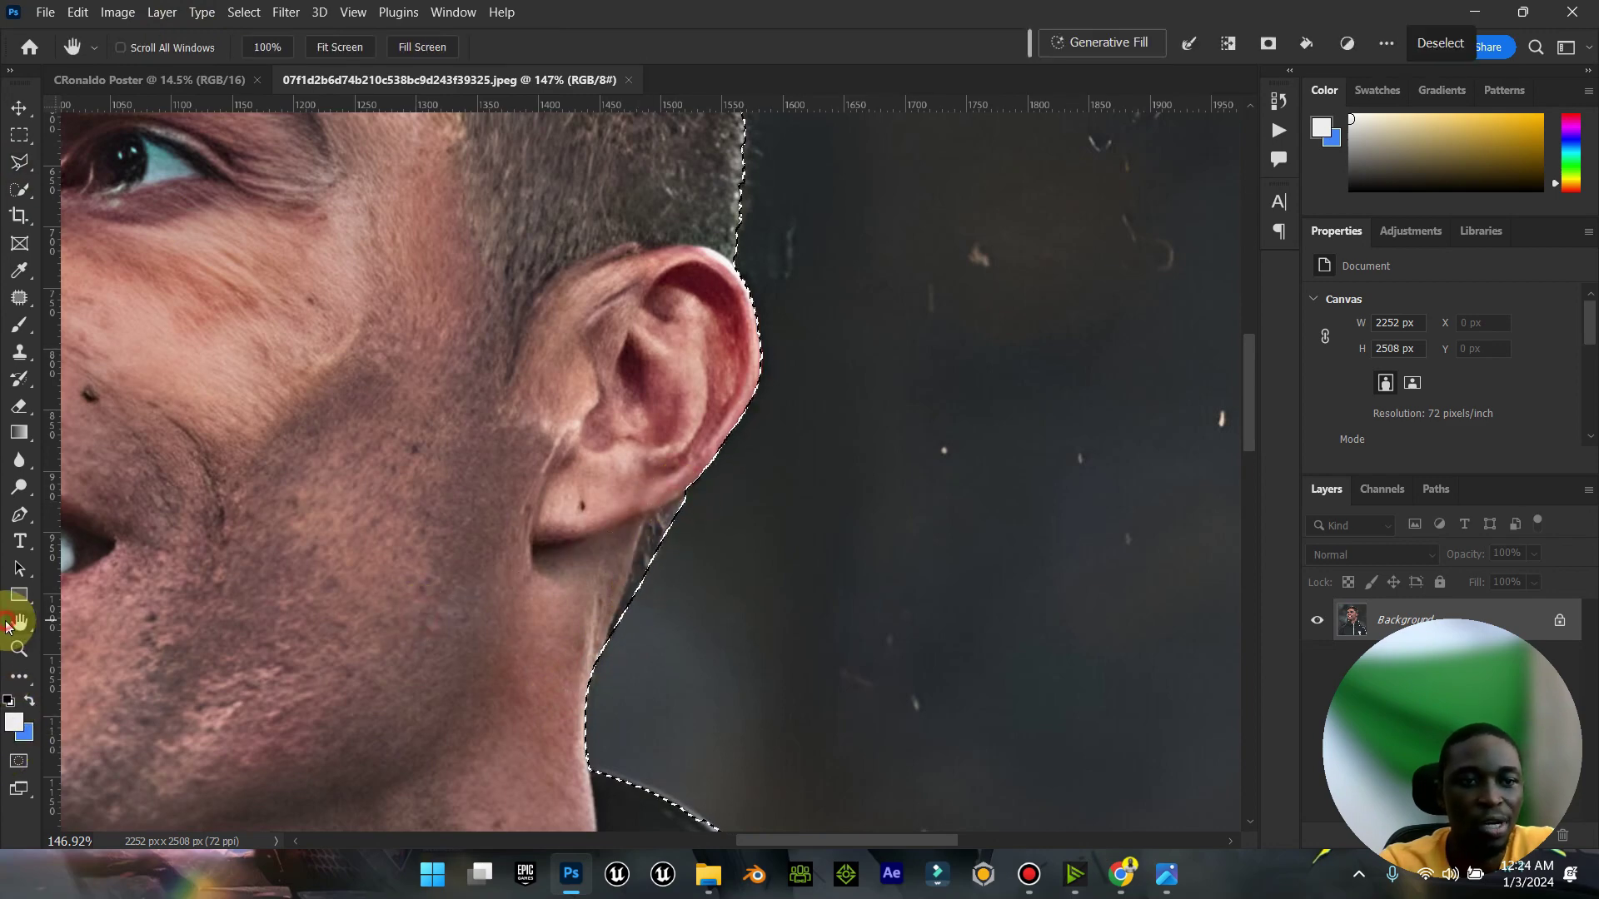
double_click(7, 625)
Step: Take the portrait selection into Select and Mask and refine its hair edges automatically
left_click(10, 162)
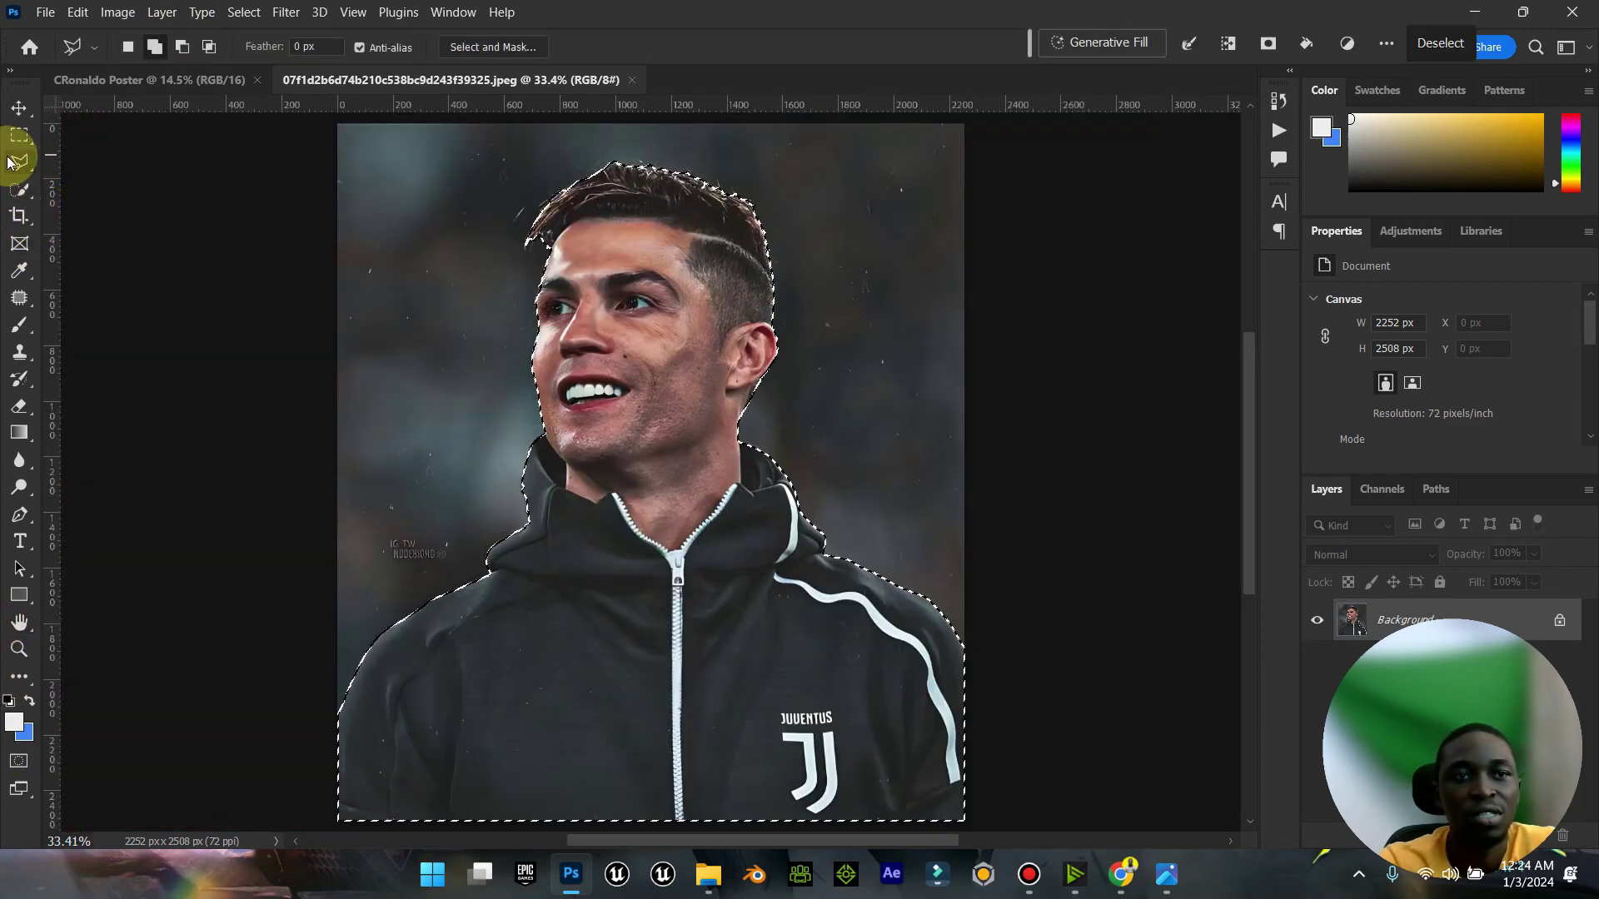
left_click(512, 48)
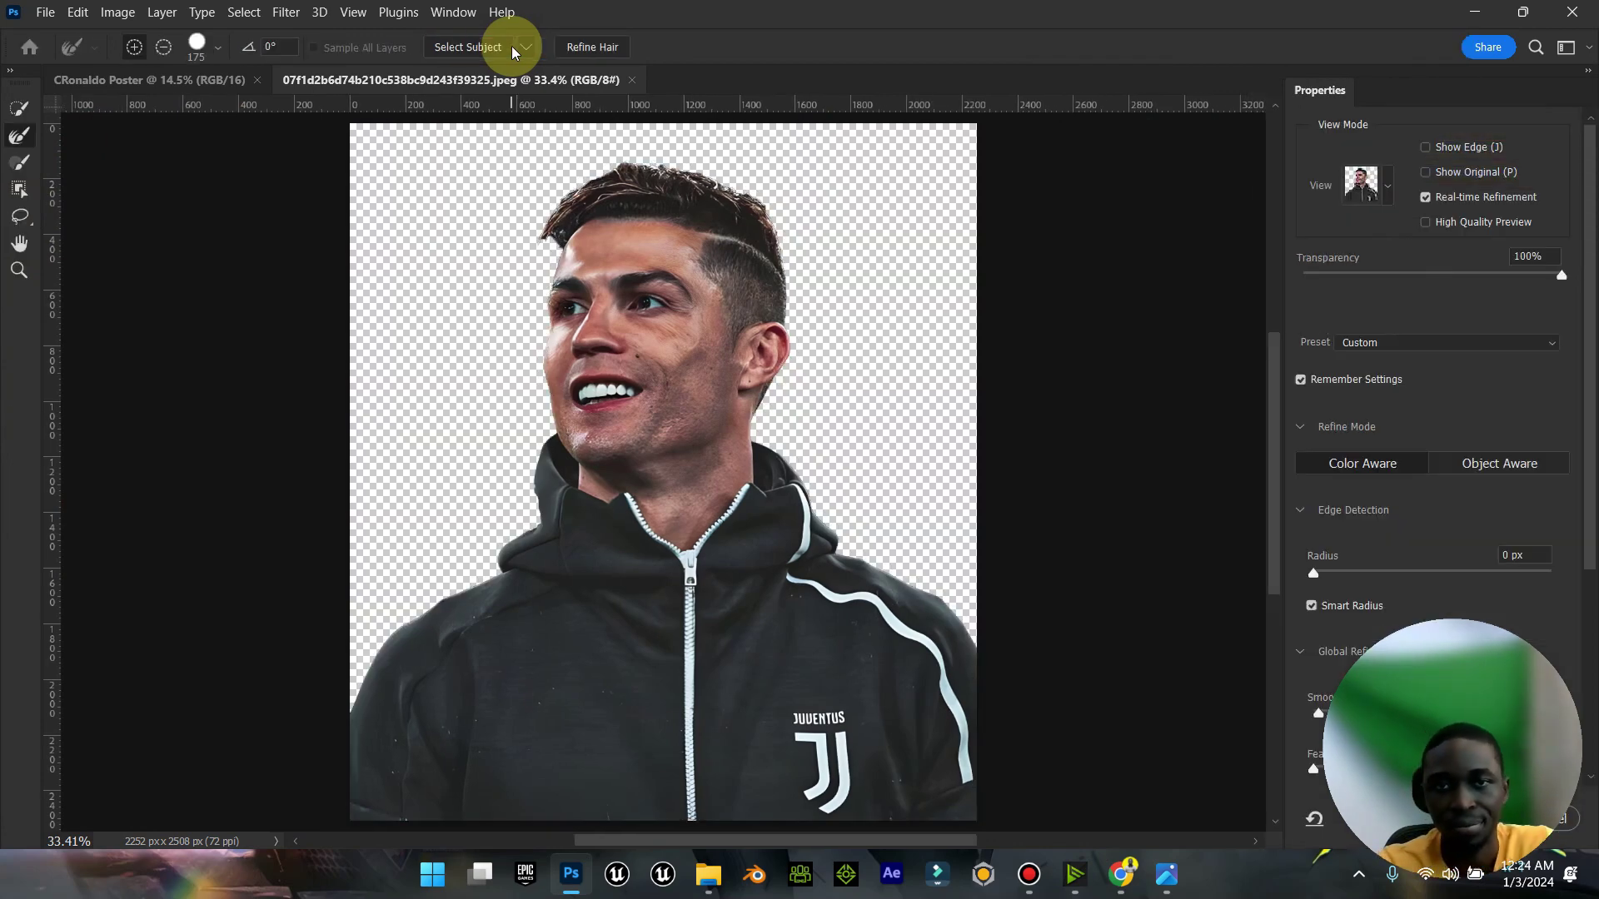
left_click(603, 49)
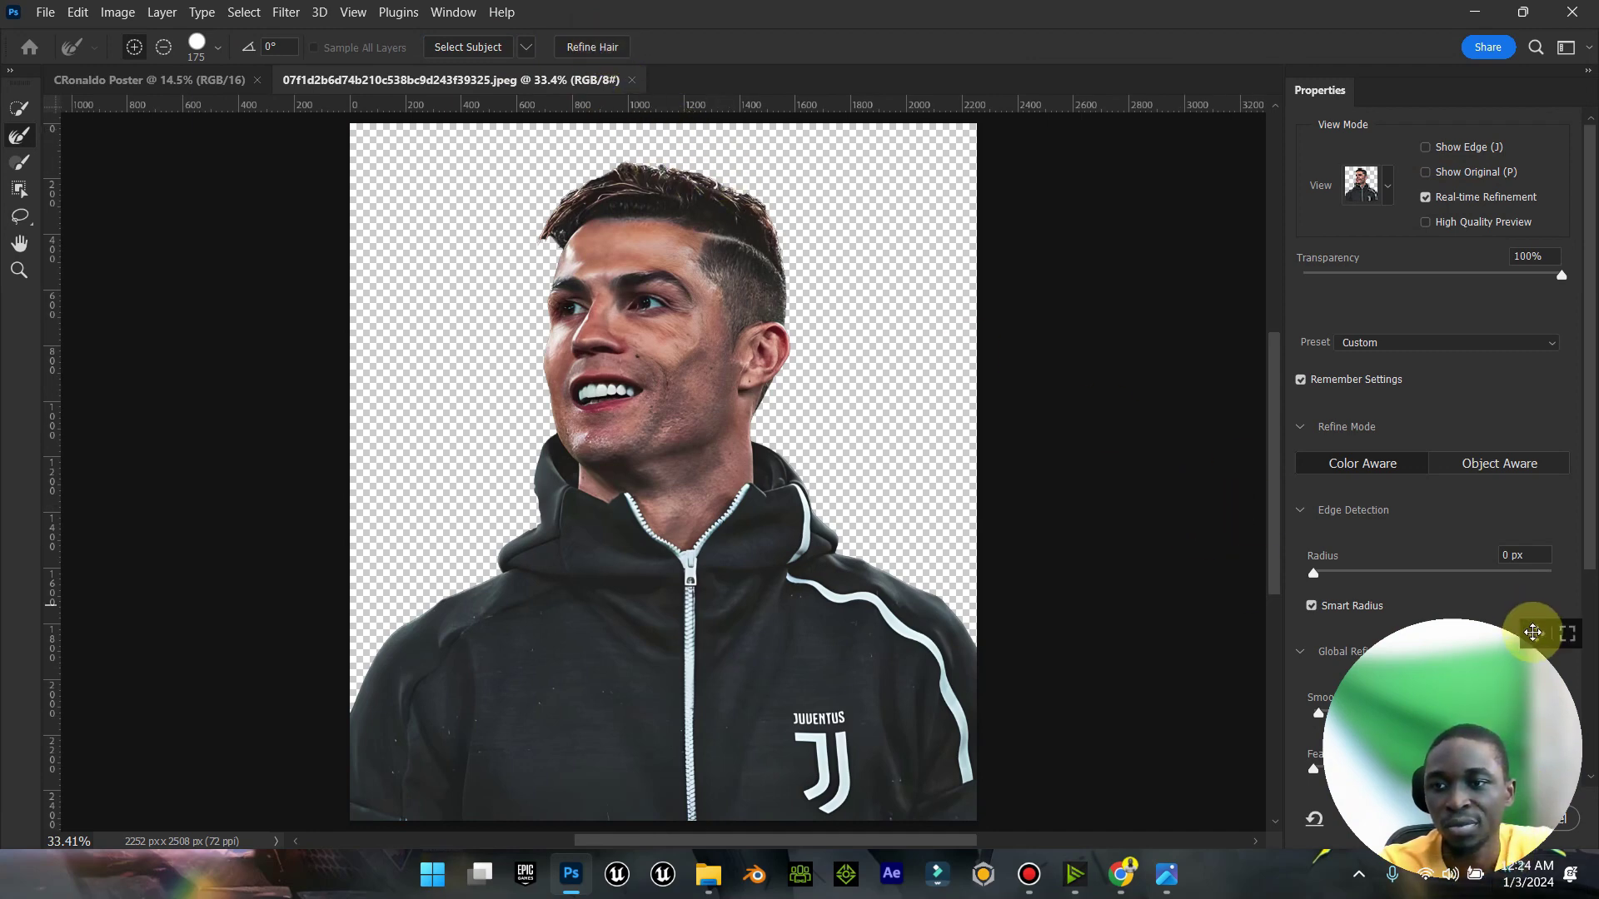
left_click_drag(1533, 632, 1219, 42)
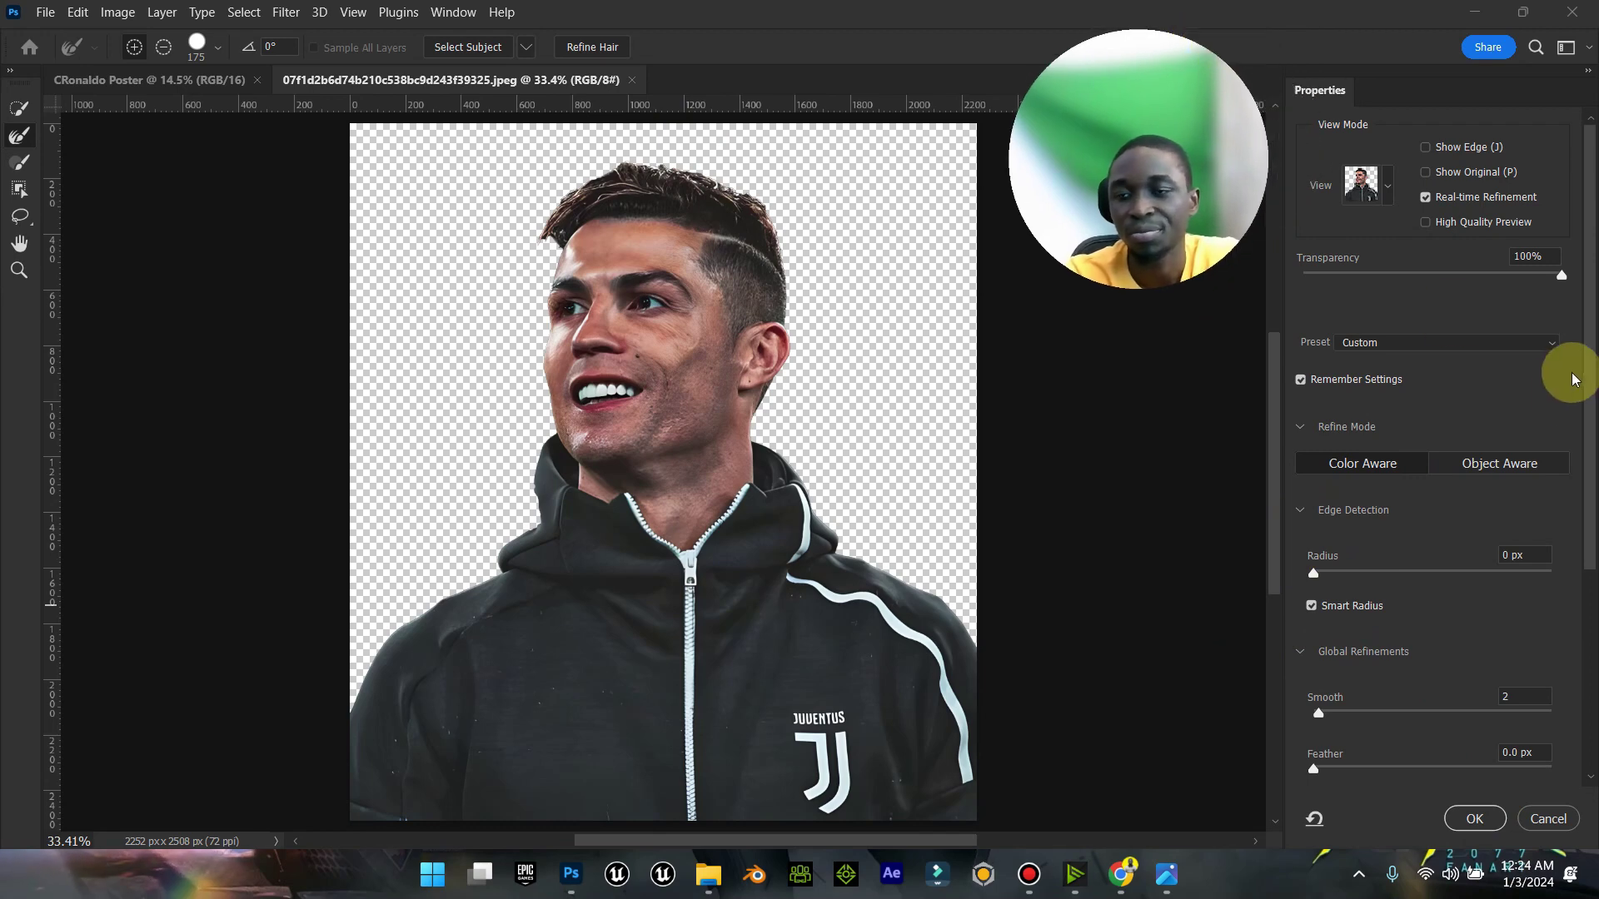
Step: Set the selection edge's Contrast to 50% and Shift Edge to -14%
scroll(1402, 707, "down", 3)
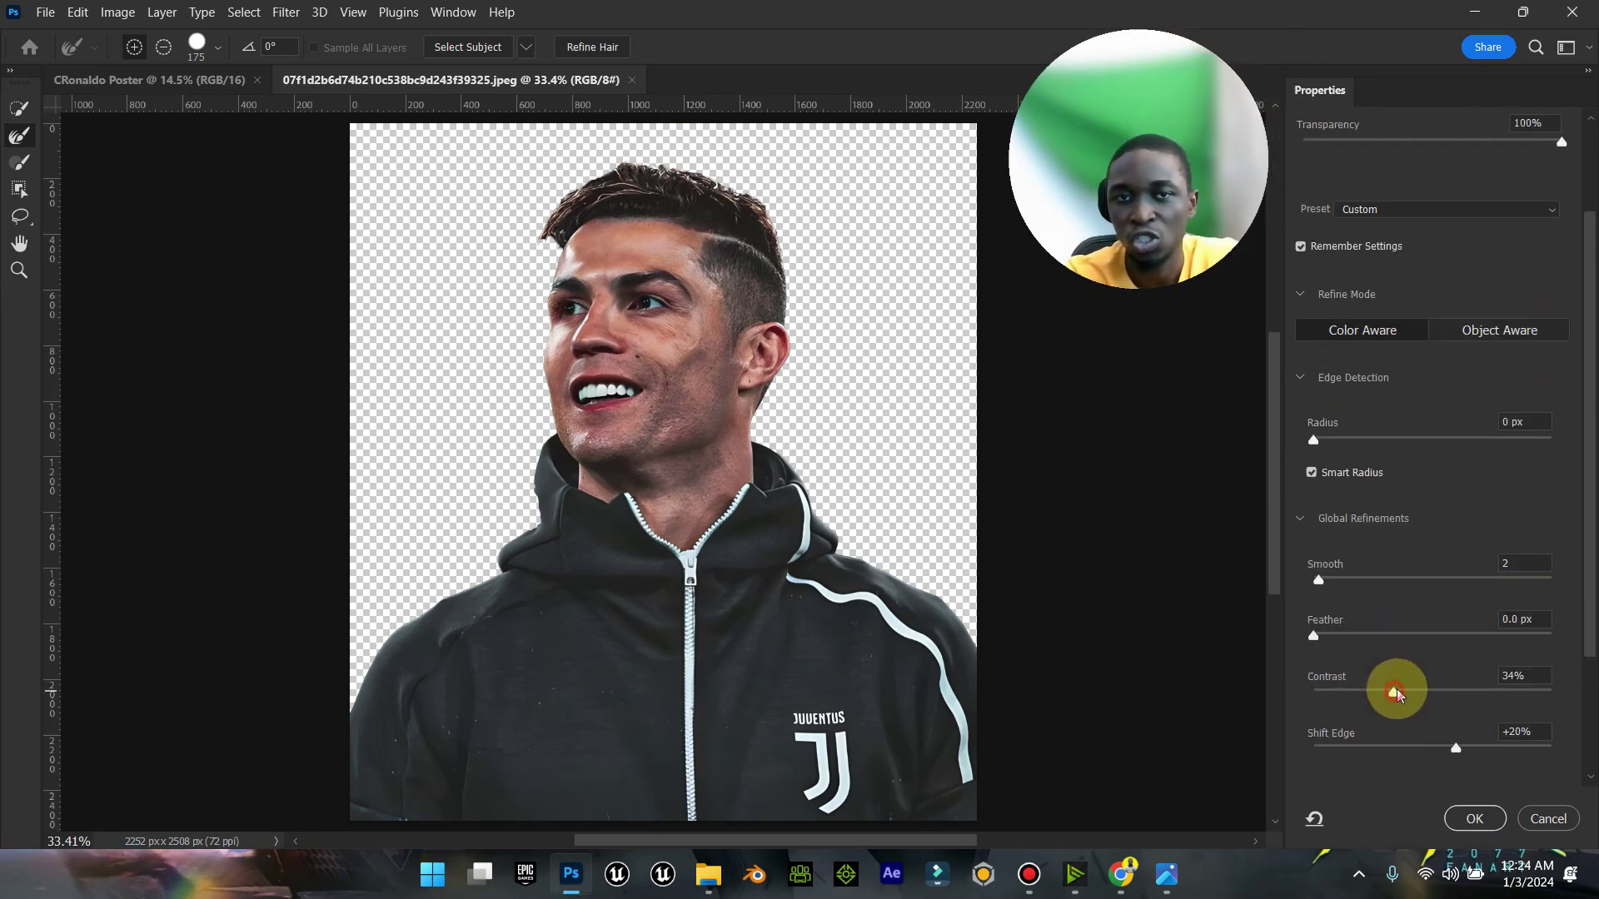
left_click_drag(1445, 695, 1375, 698)
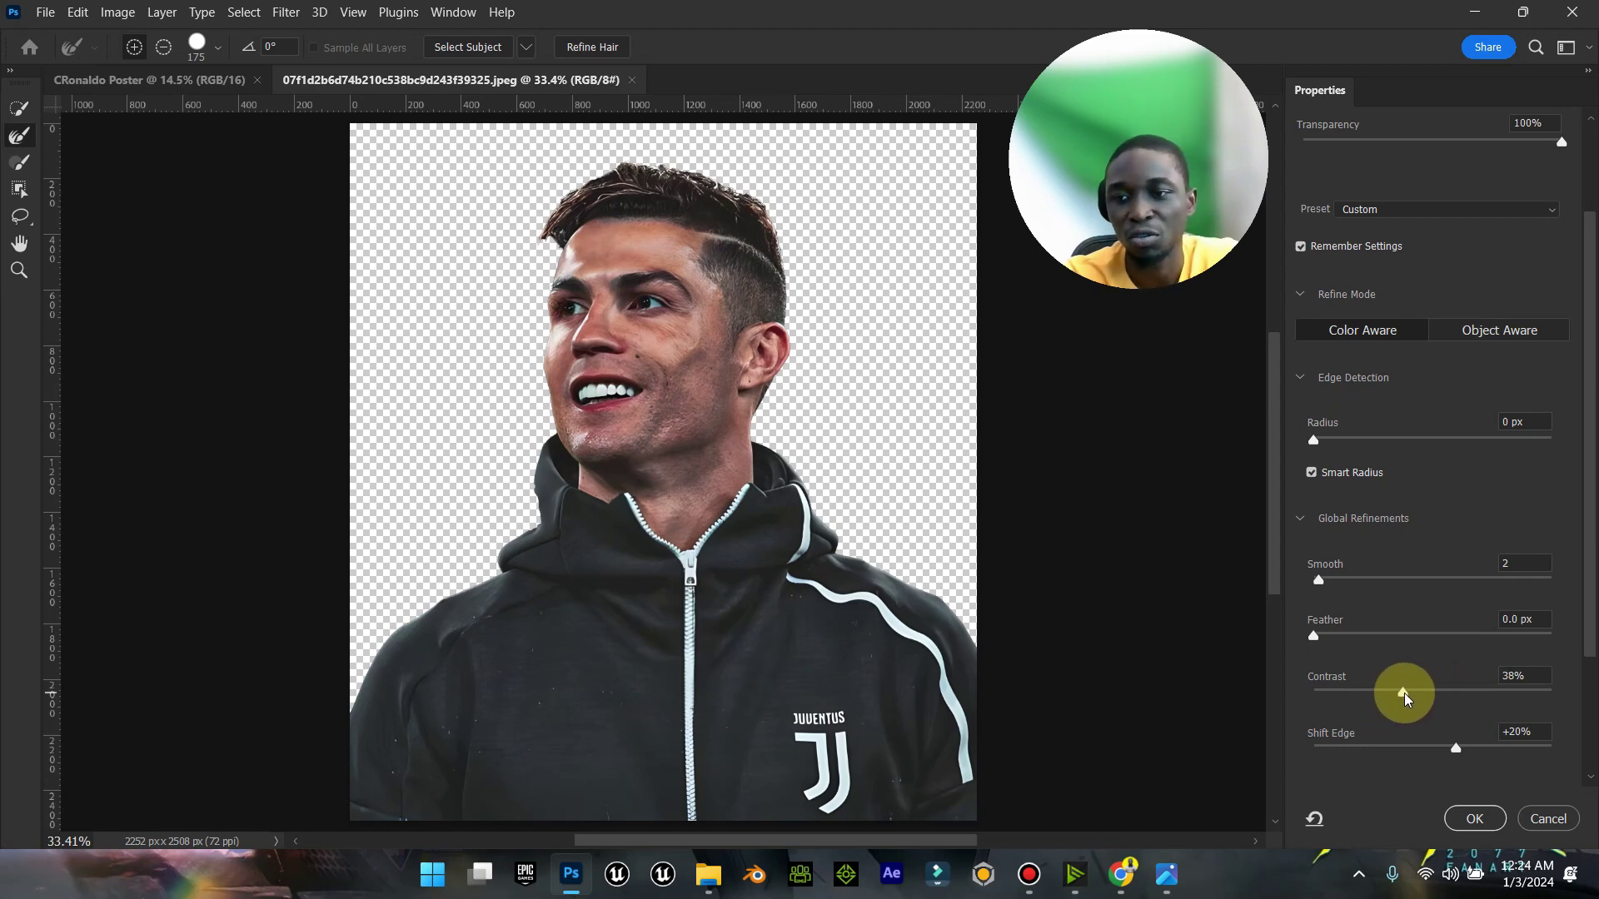
left_click_drag(1459, 754, 1399, 750)
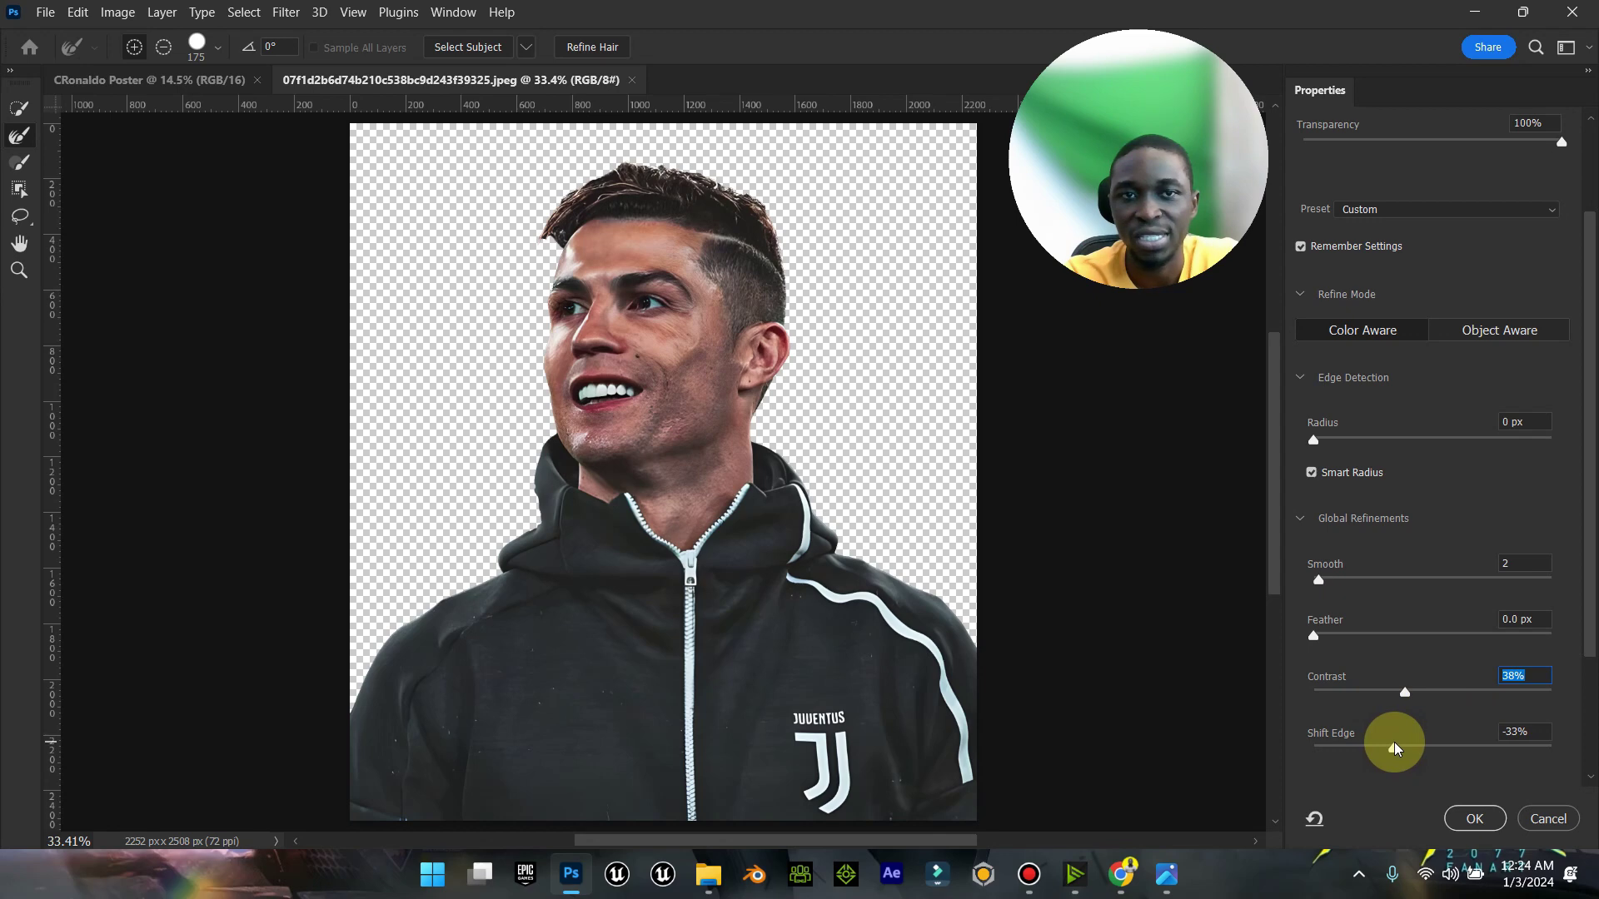
left_click(1418, 752)
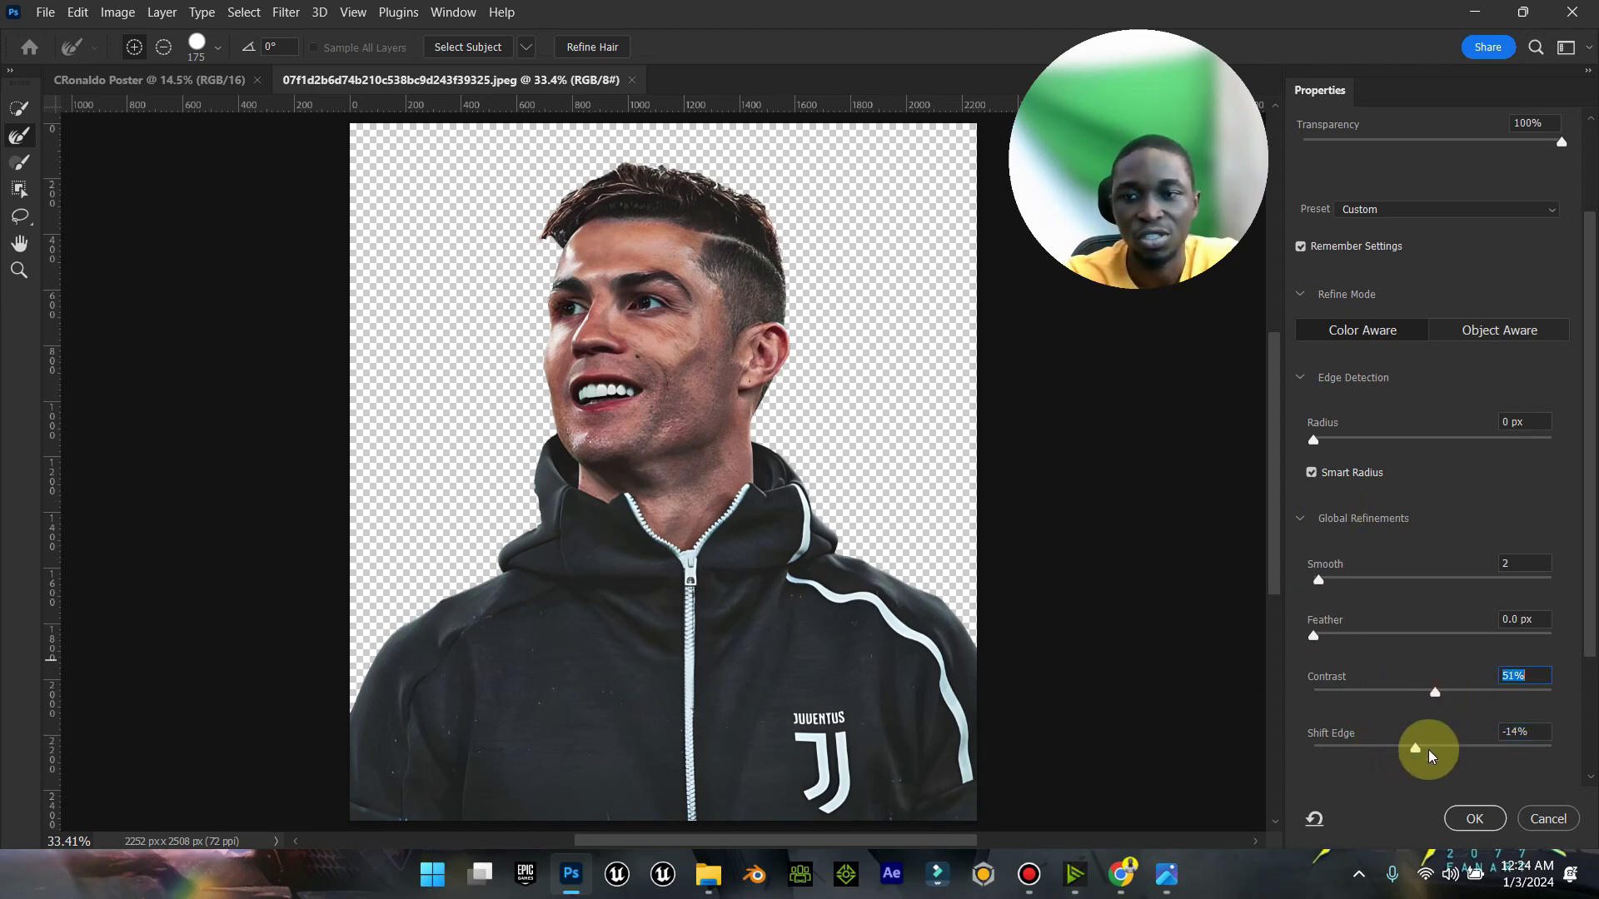
scroll(1490, 743, "down", 2)
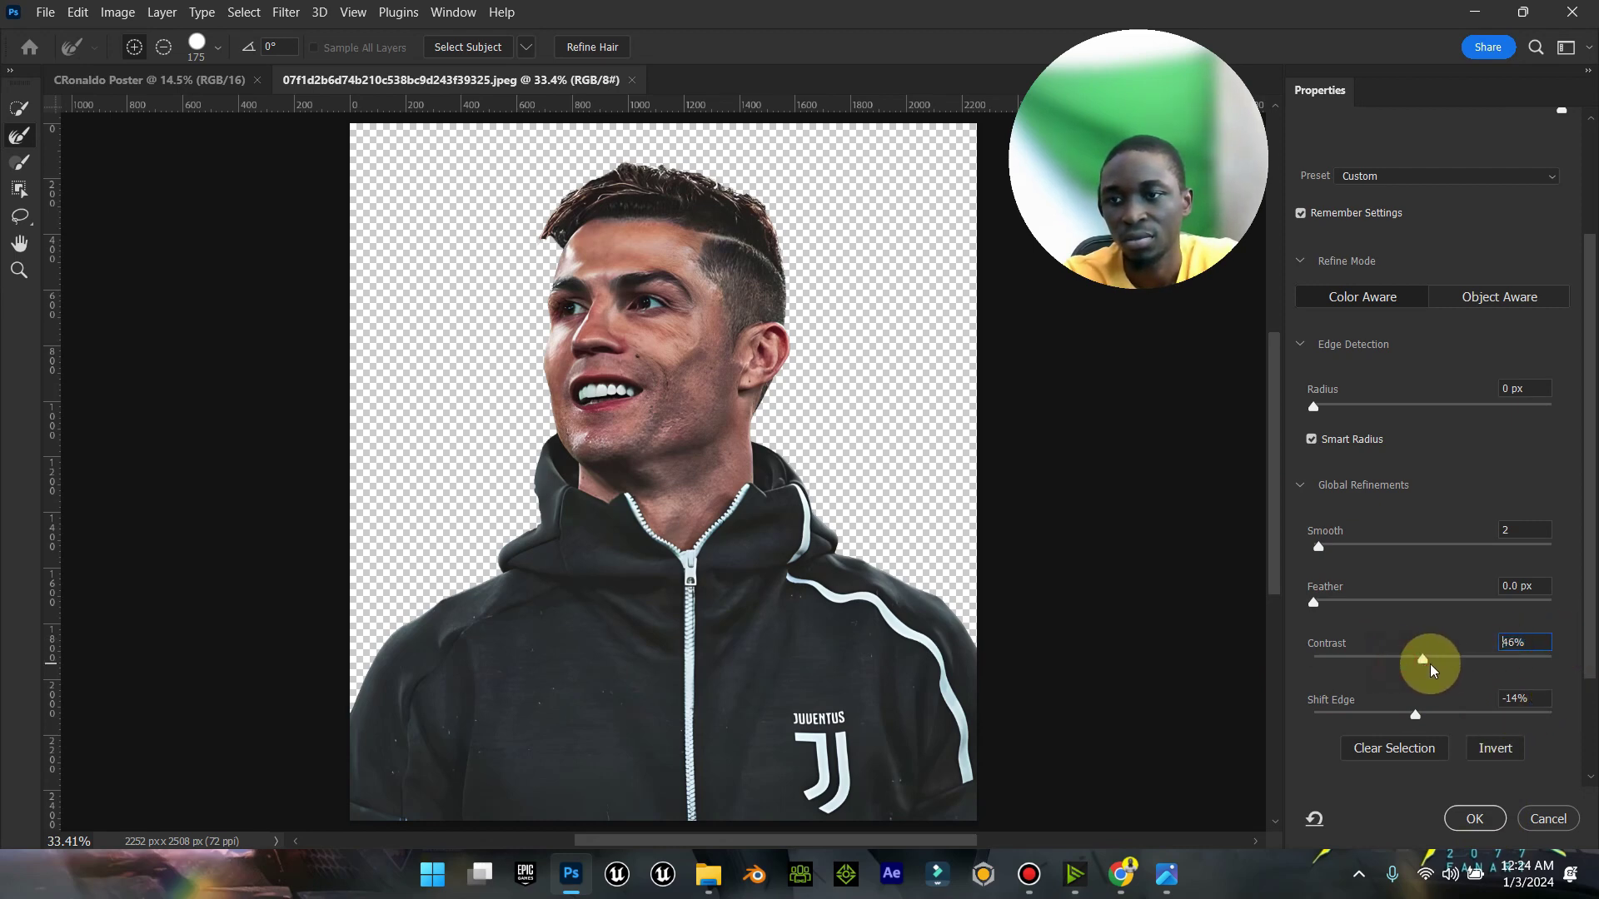
scroll(1574, 658, "down", 3)
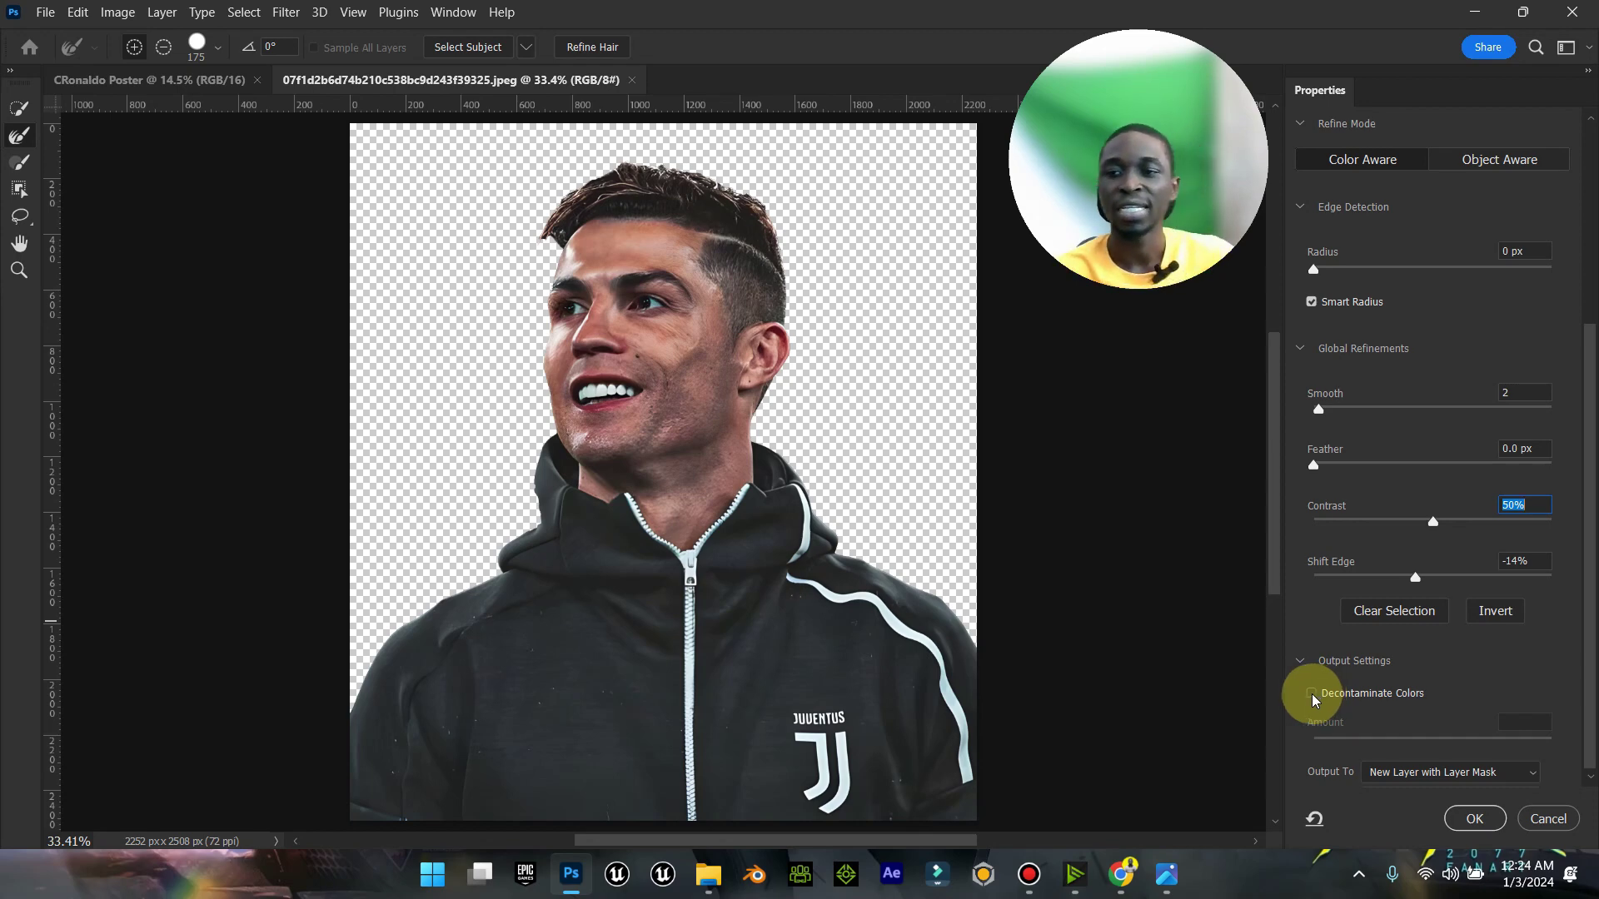
Step: Output the cutout with Decontaminate Colors to a new layer with a layer mask, and apply that mask to the layer
left_click(1313, 694)
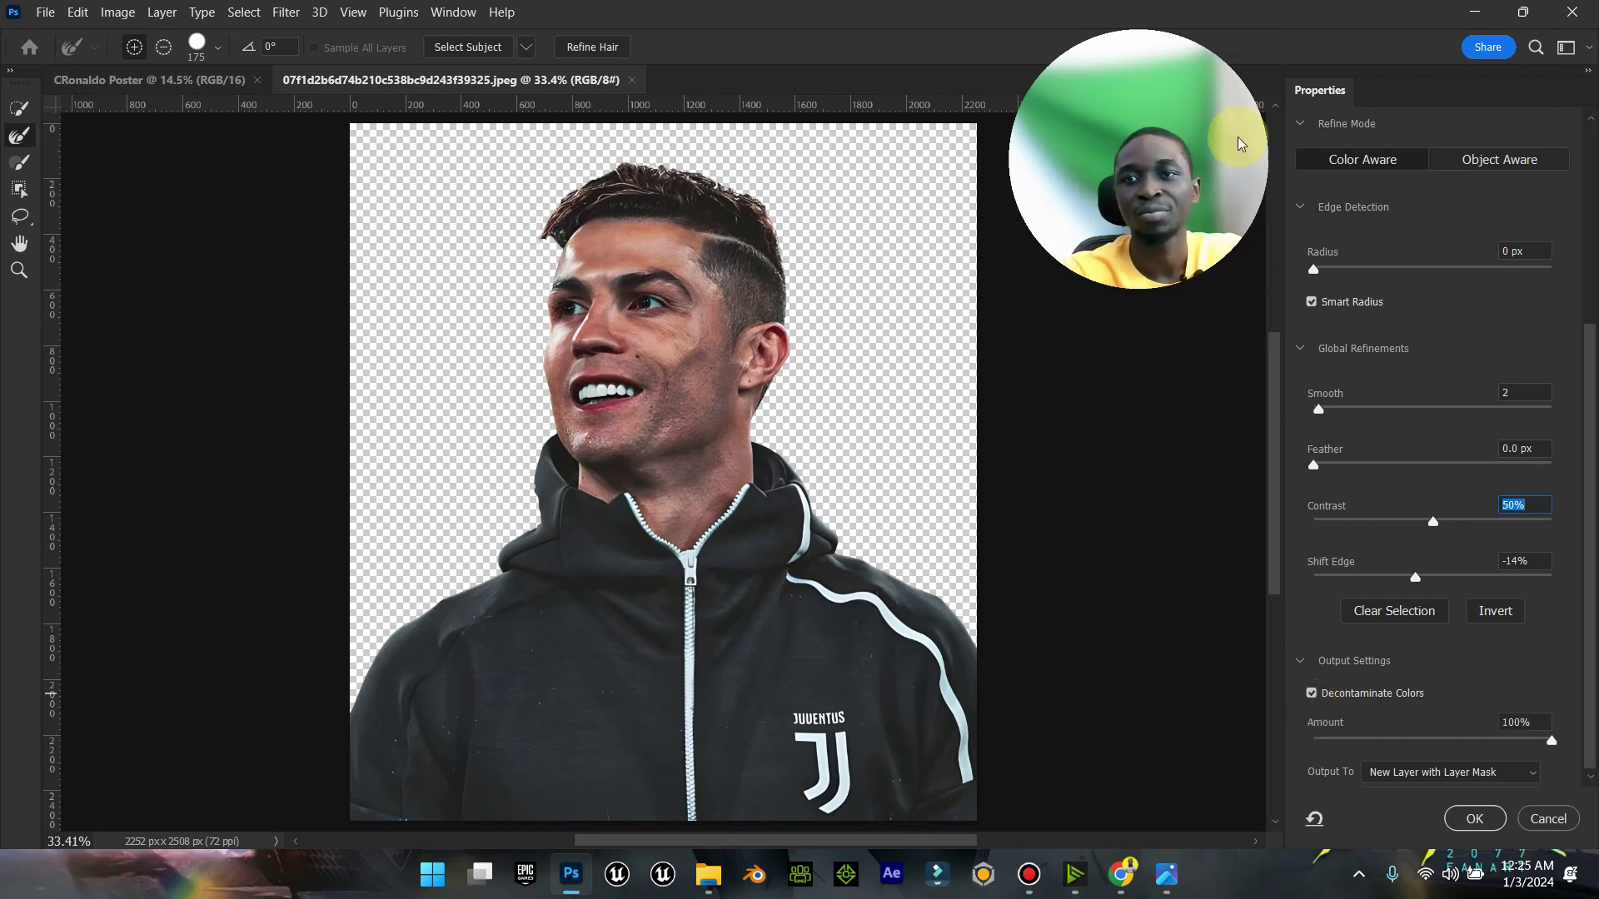
left_click(1262, 50)
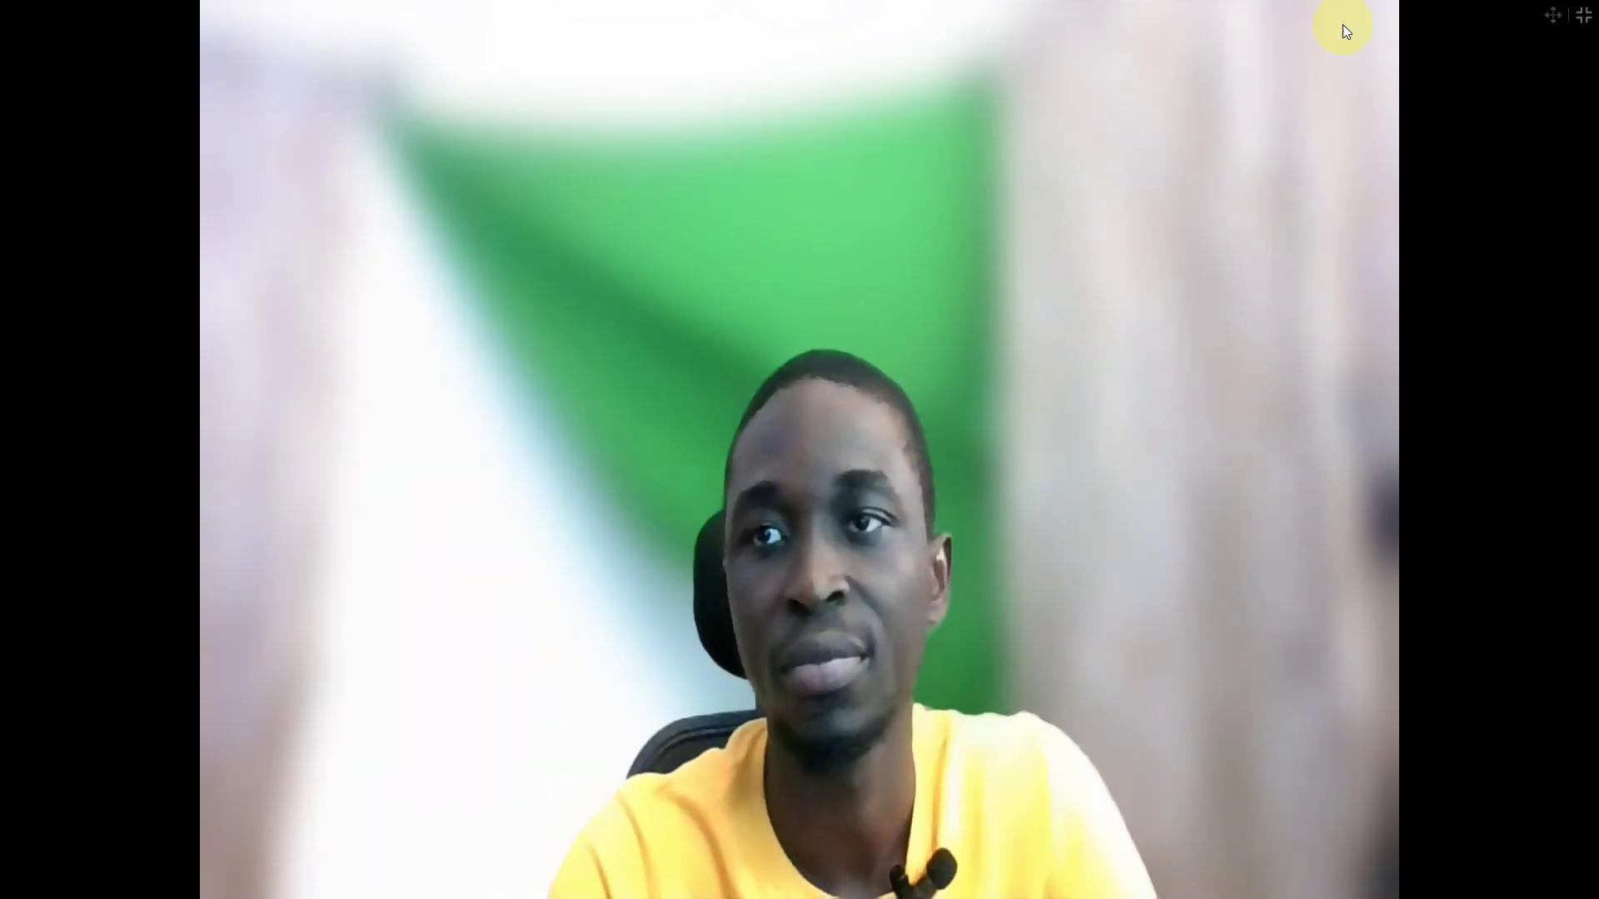
left_click(1552, 17)
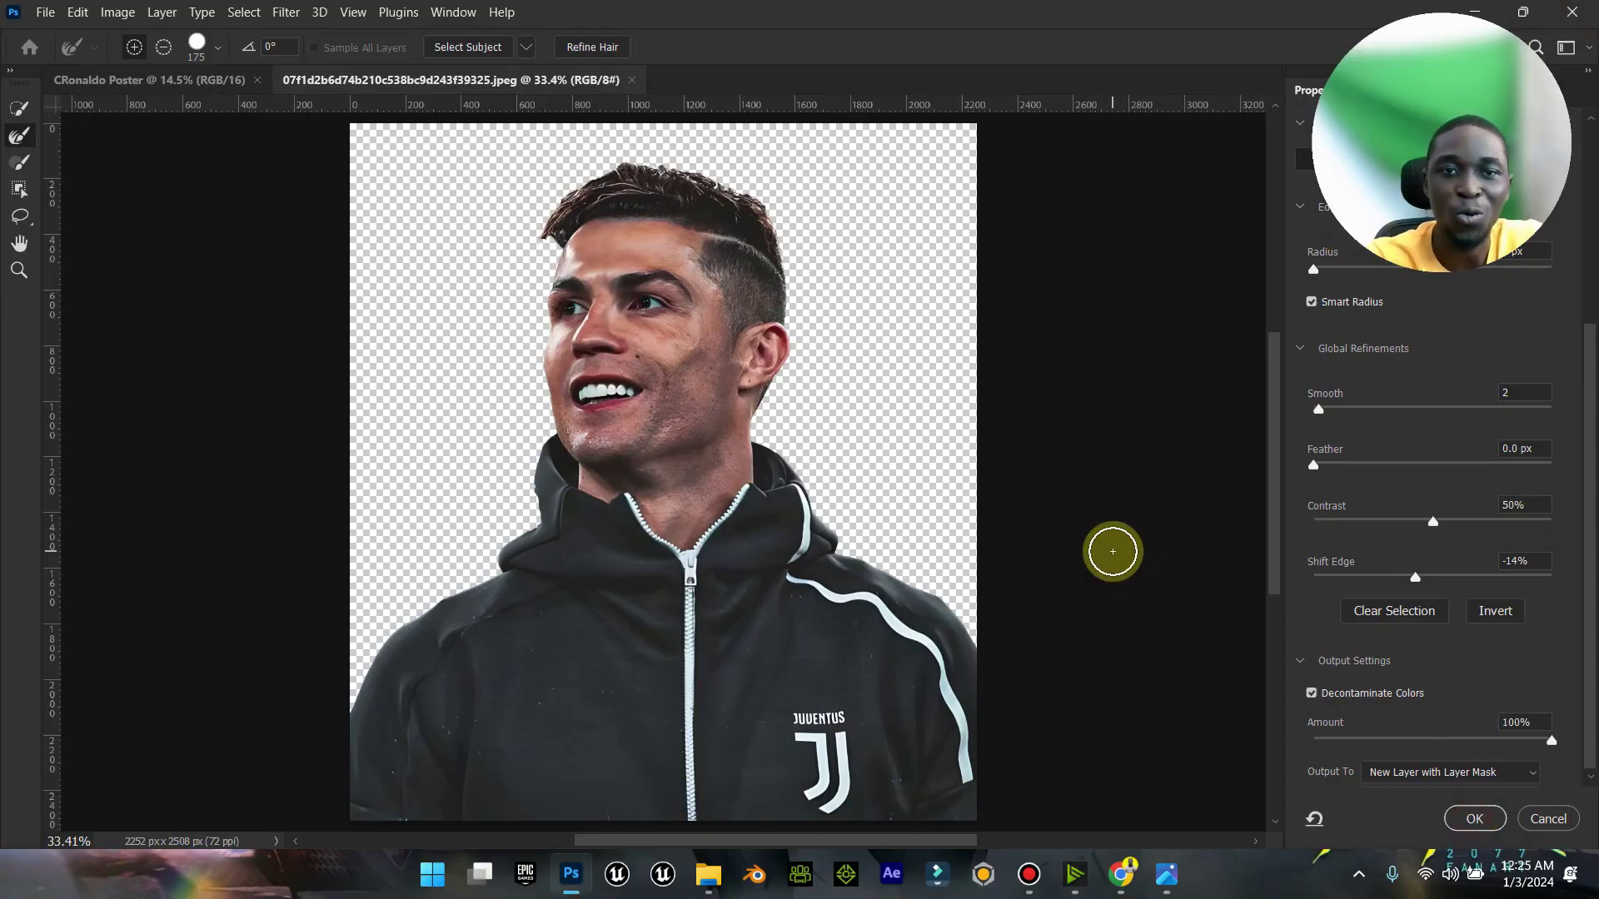
left_click(1462, 825)
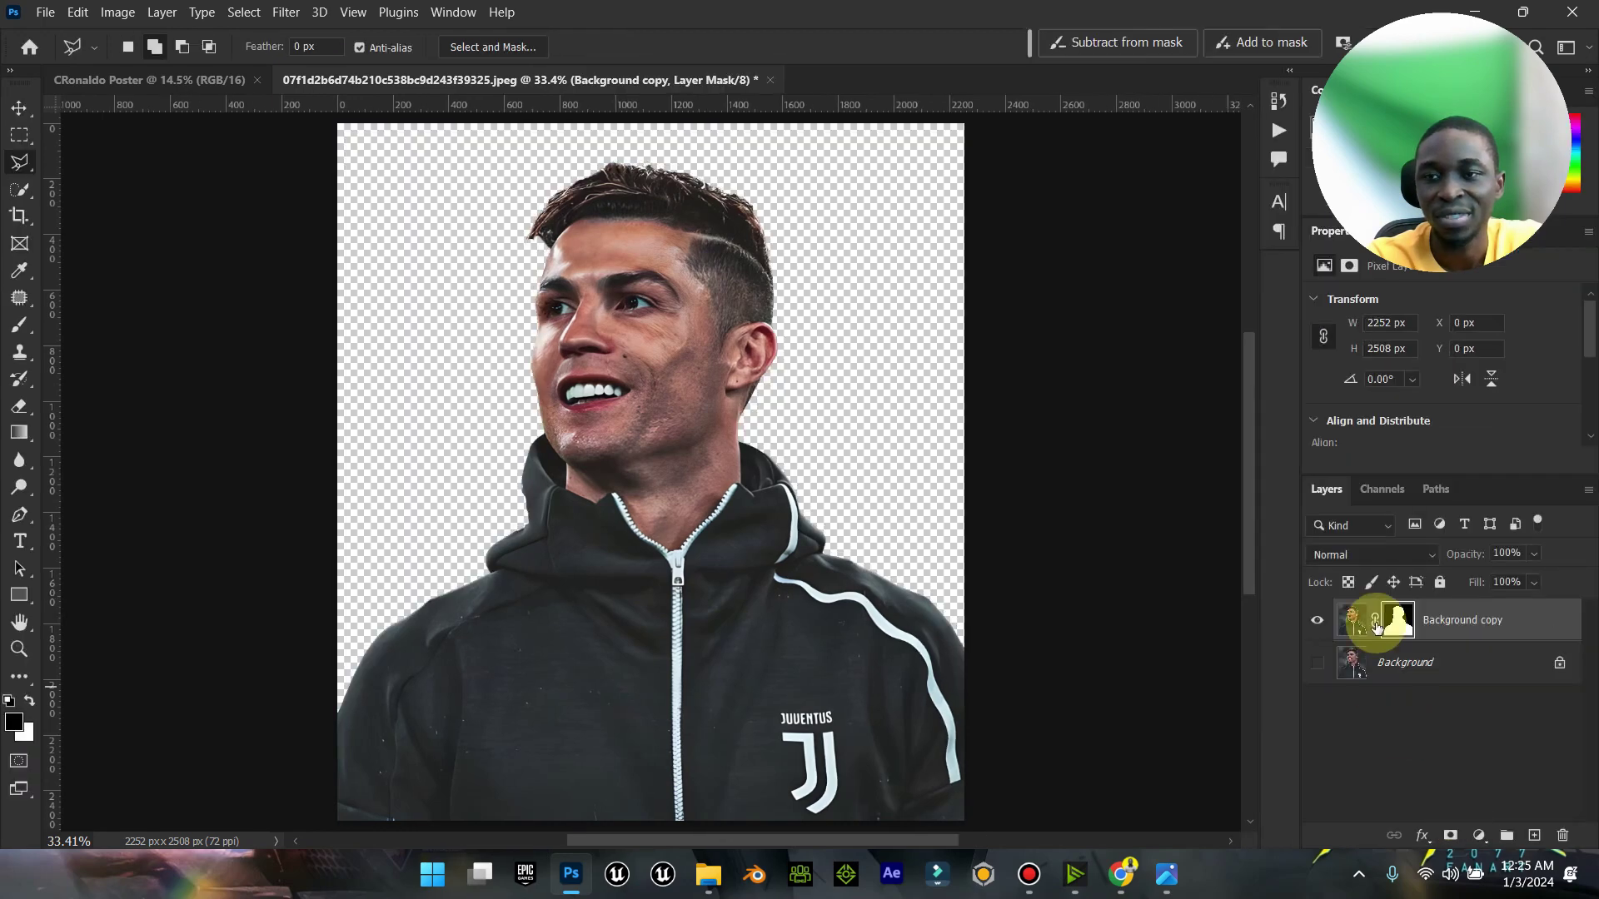
right_click(1393, 626)
left_click(1426, 680)
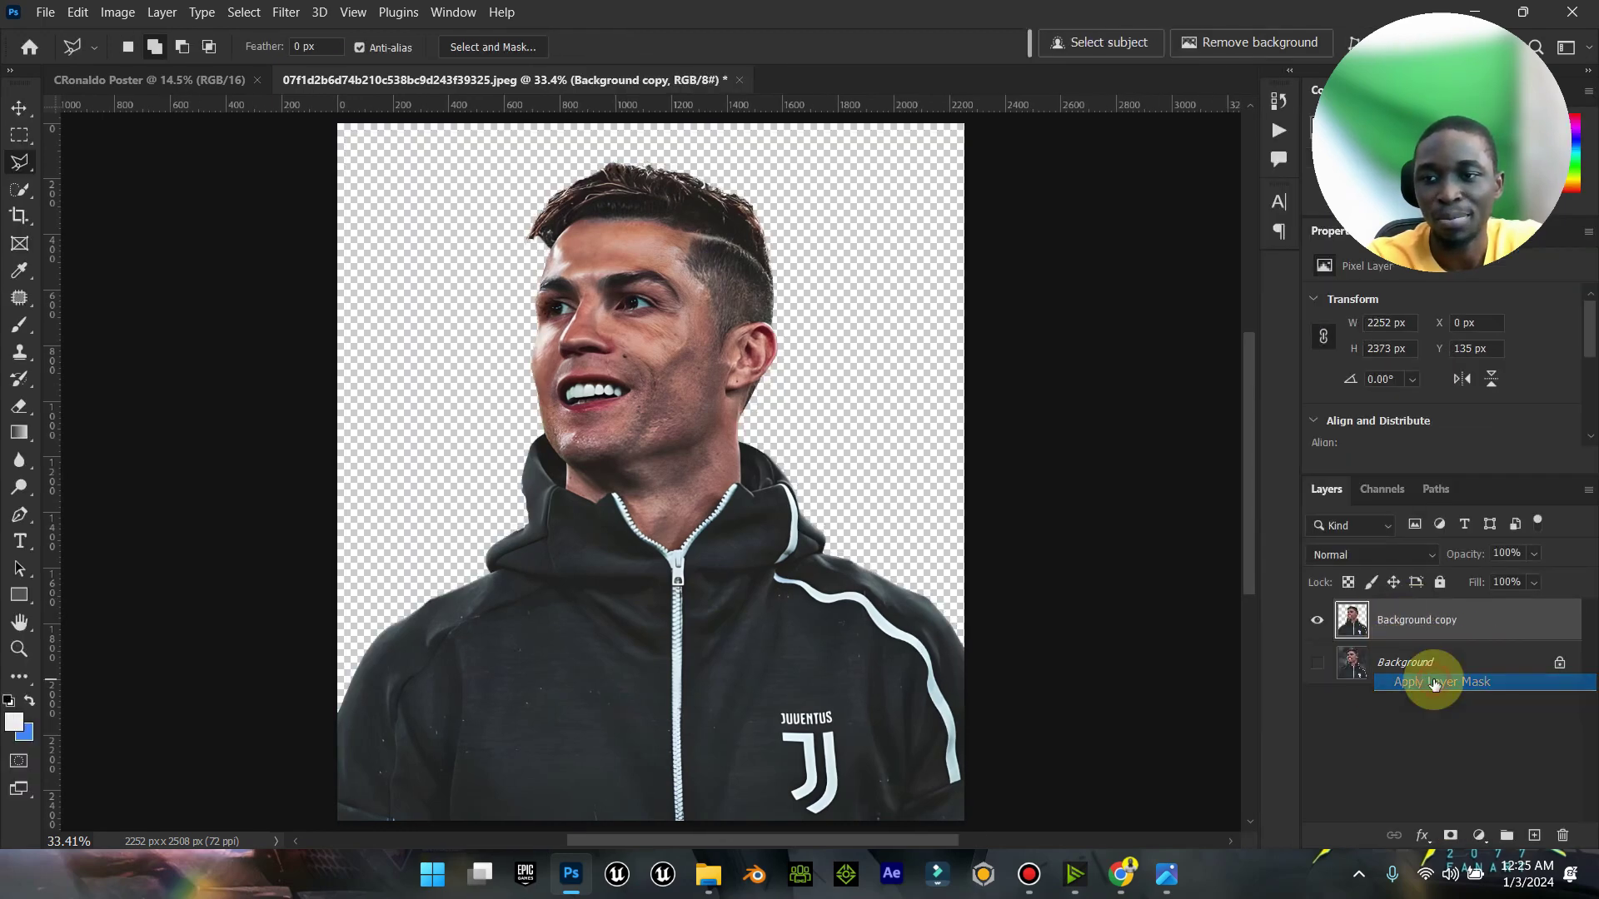
Step: Bring the cutout into the CRonaldo Poster document despite the depth difference and place it in the canvas's lower-left corner
left_click(17, 109)
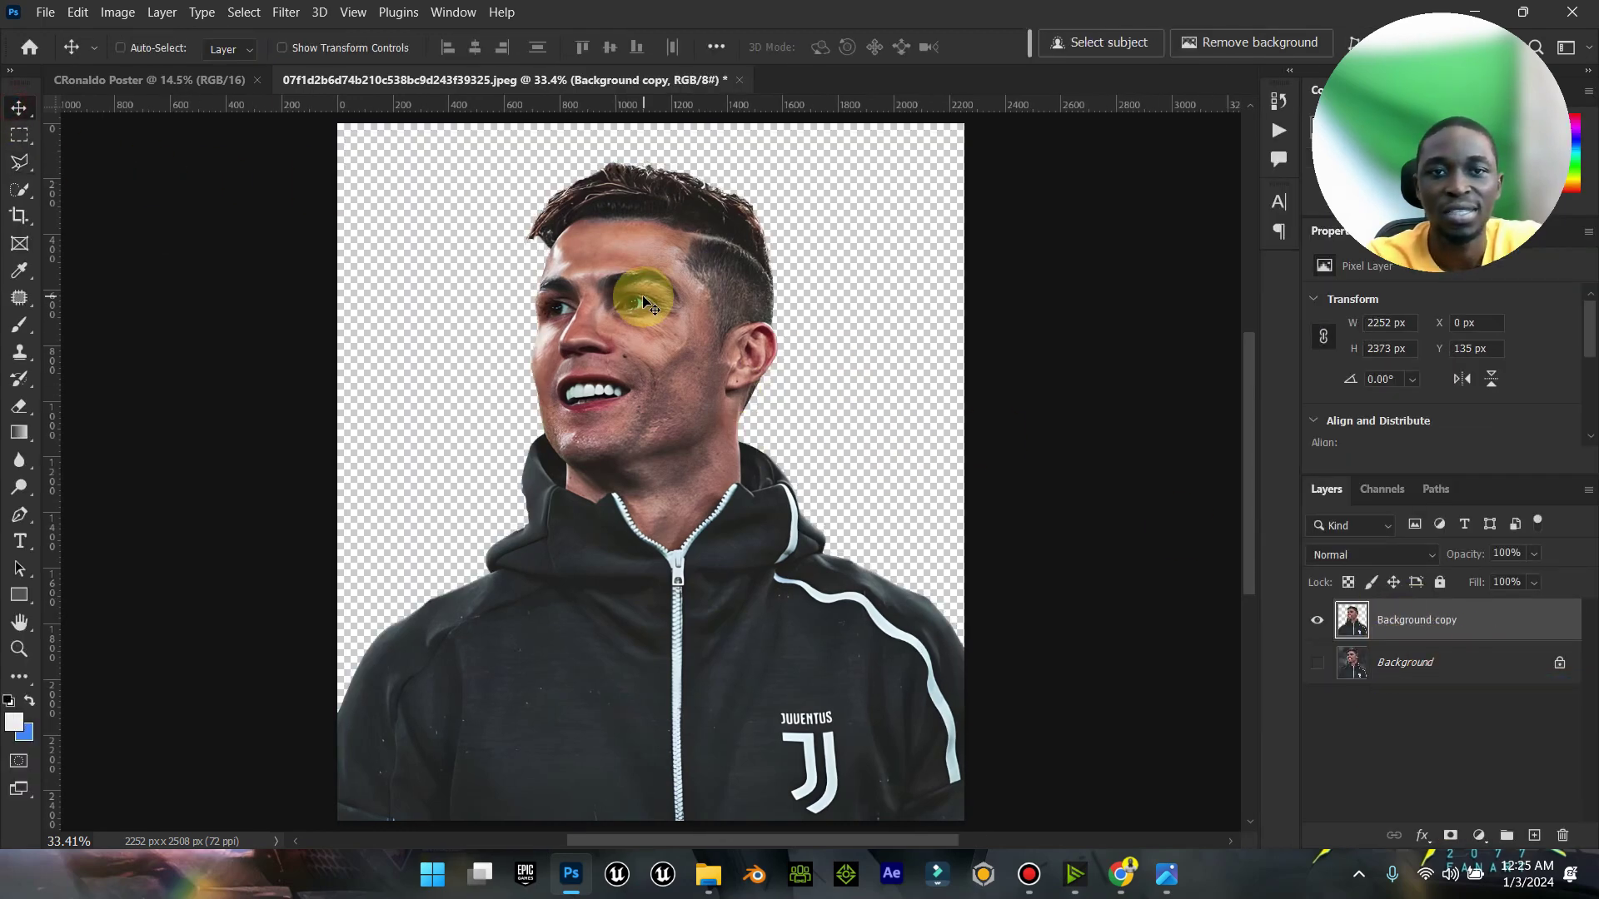
left_click_drag(625, 259, 778, 368)
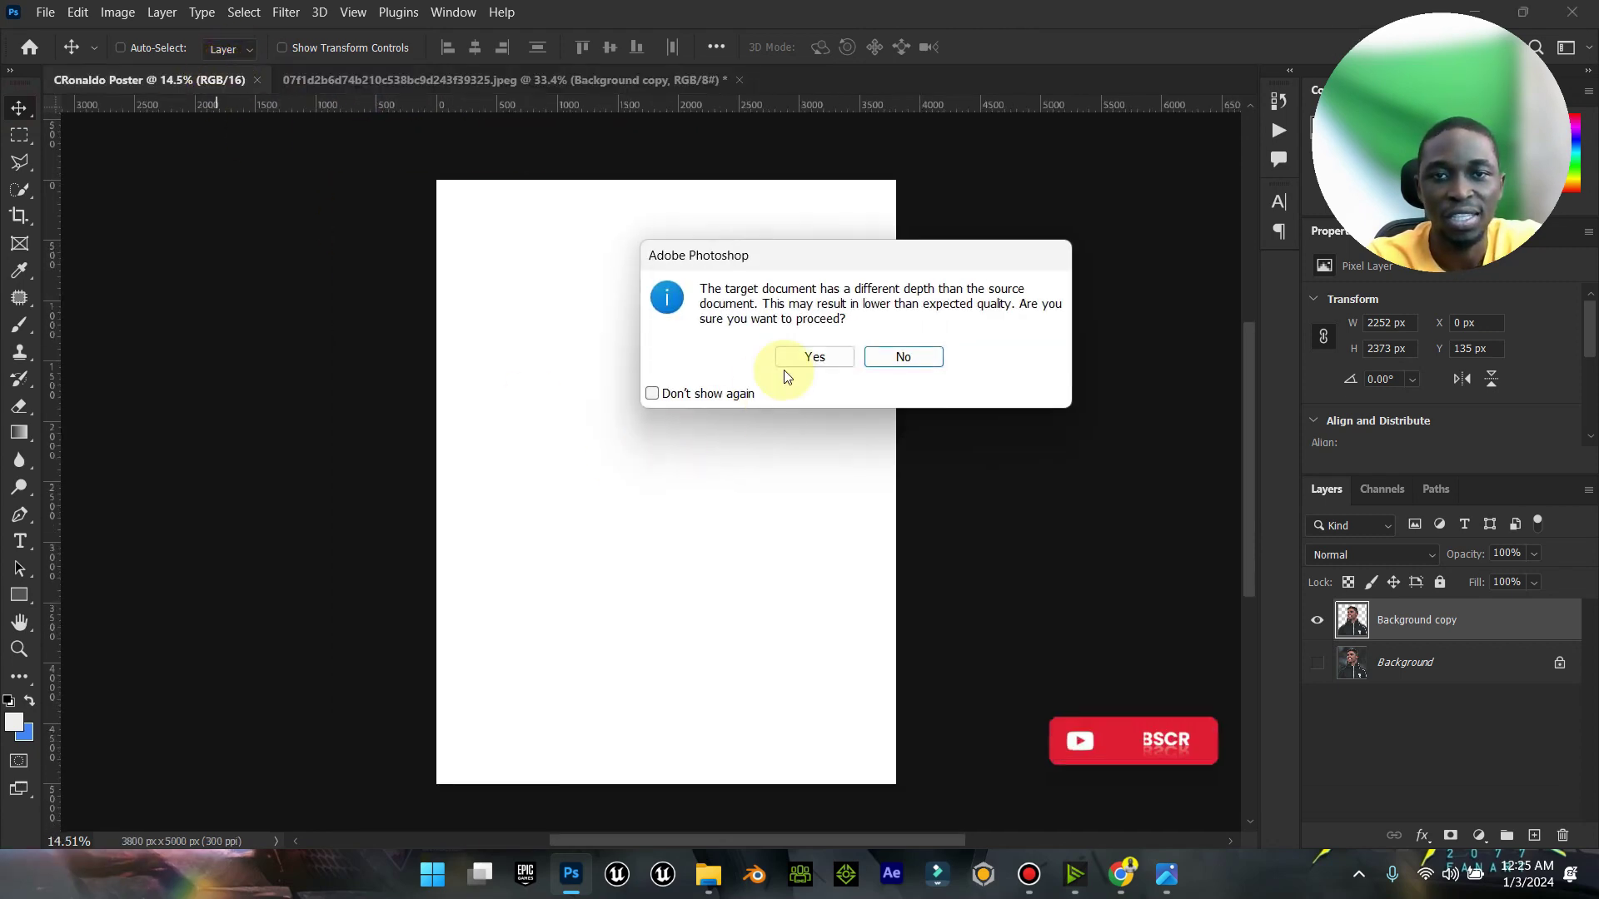
left_click(802, 366)
left_click_drag(658, 438, 592, 611)
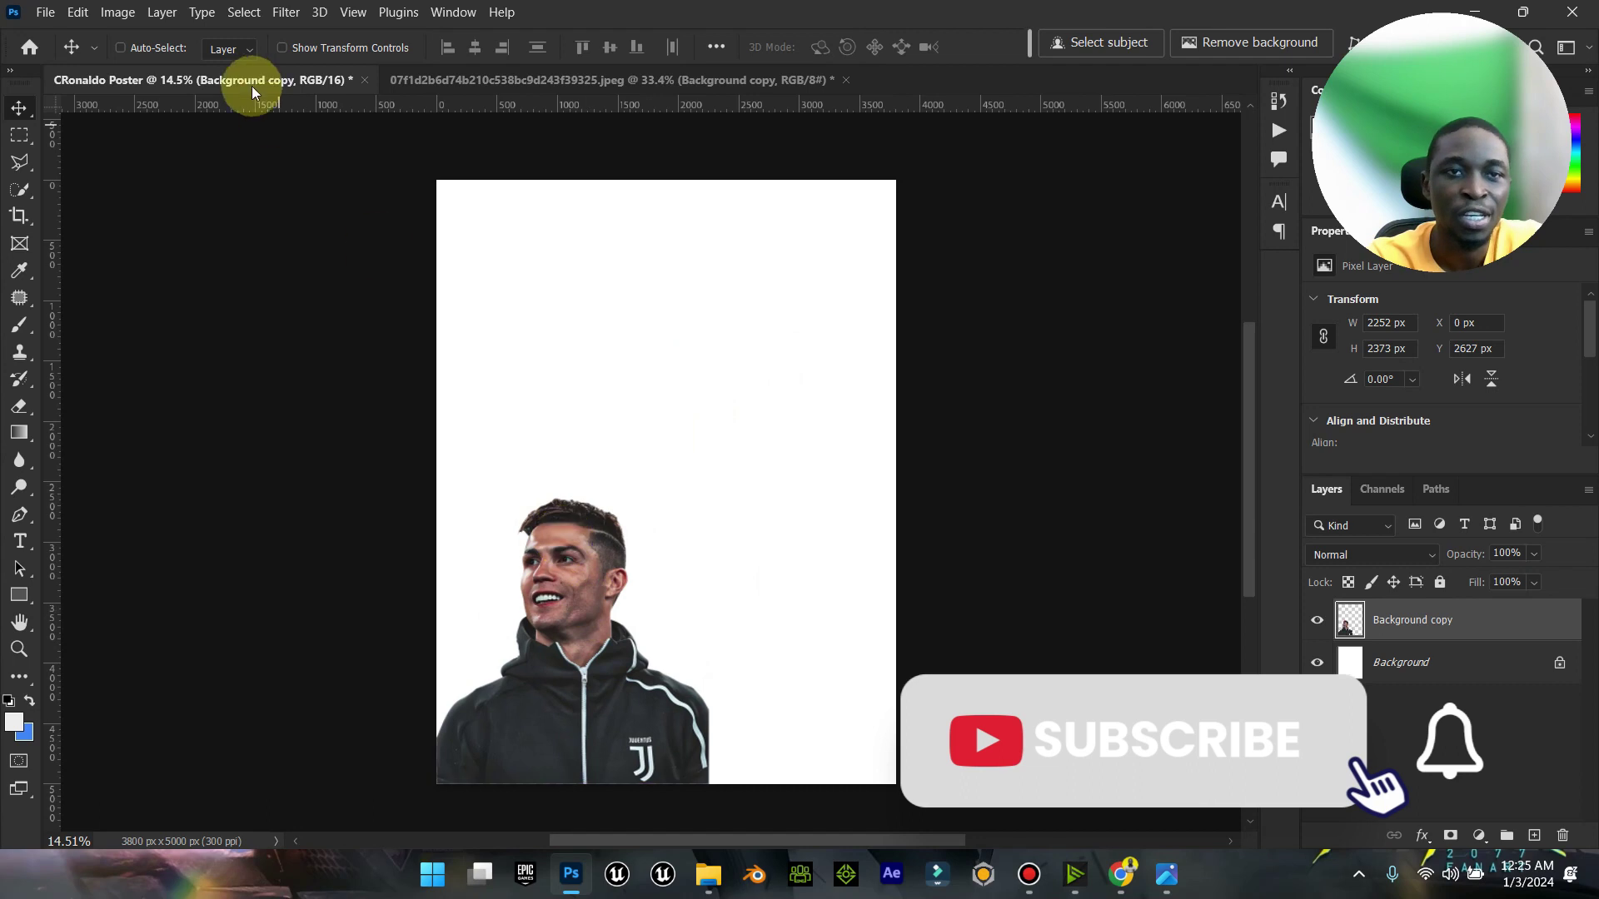
Step: Scale the cutout proportionally to about 169.5% so it spans the poster's width, and compare it with the reference poster
left_click(305, 50)
left_click_drag(717, 501, 932, 328)
left_click(1207, 43)
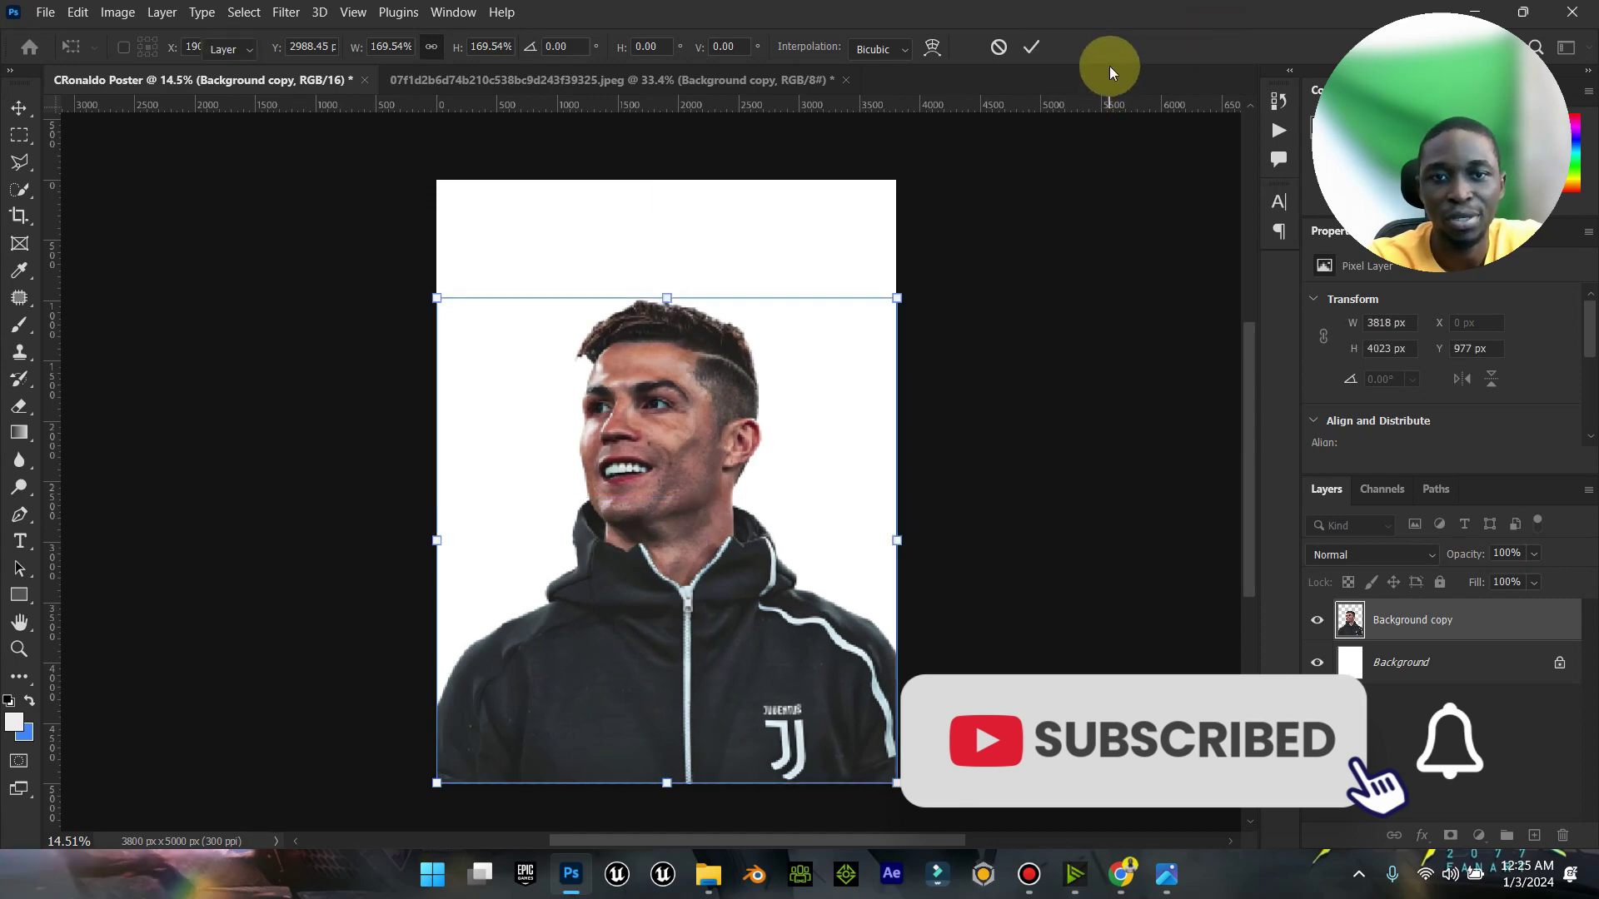
left_click(306, 40)
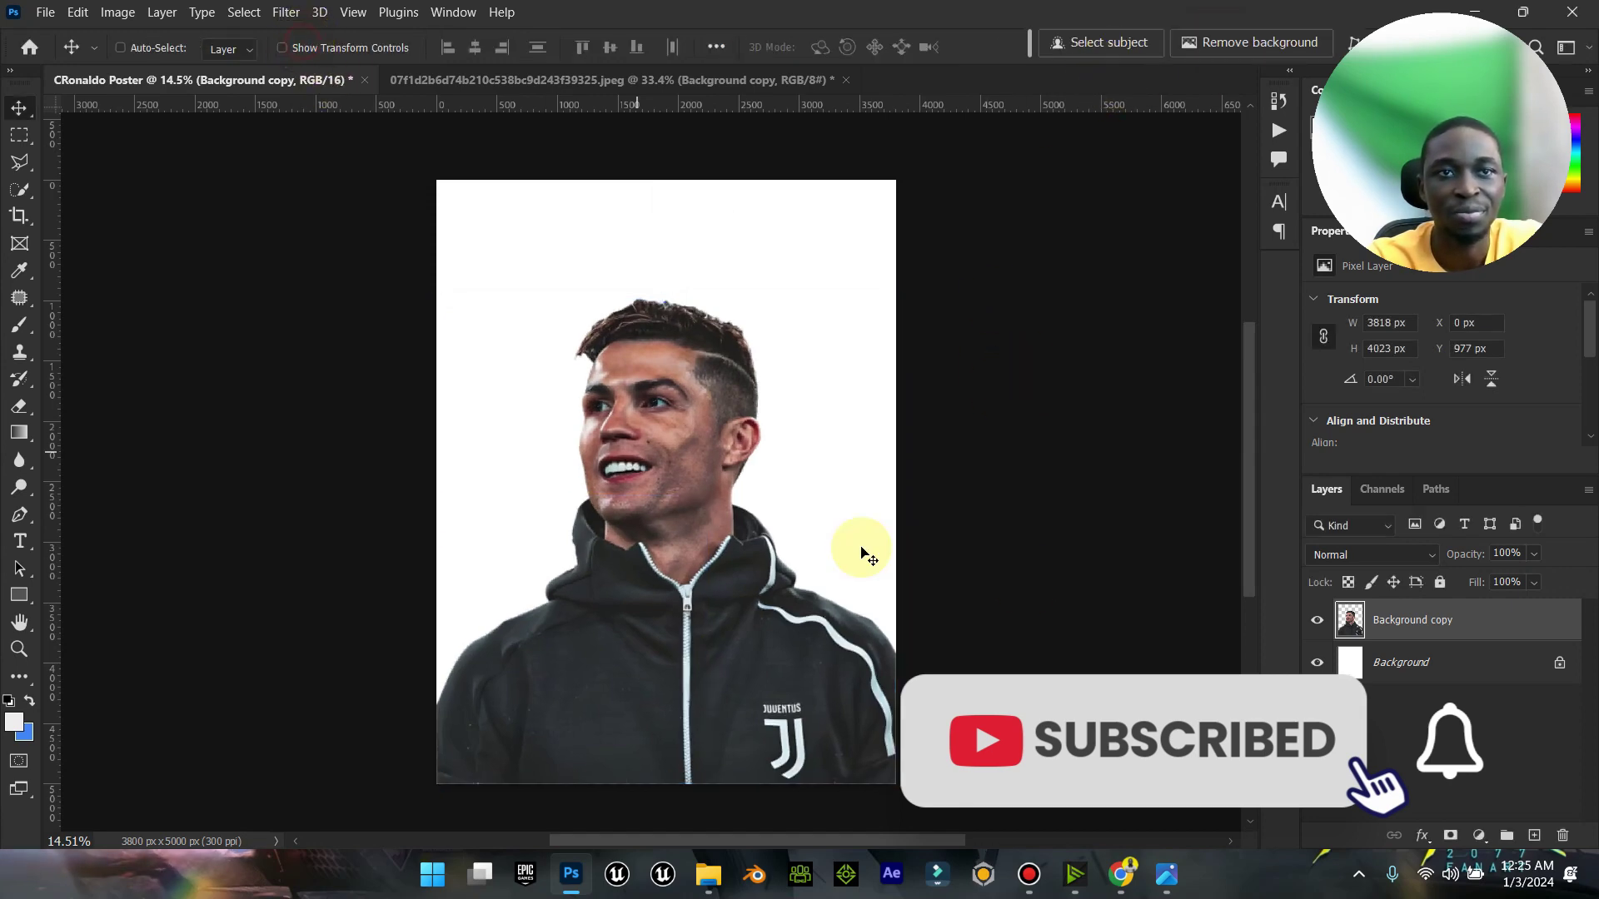
left_click(1165, 872)
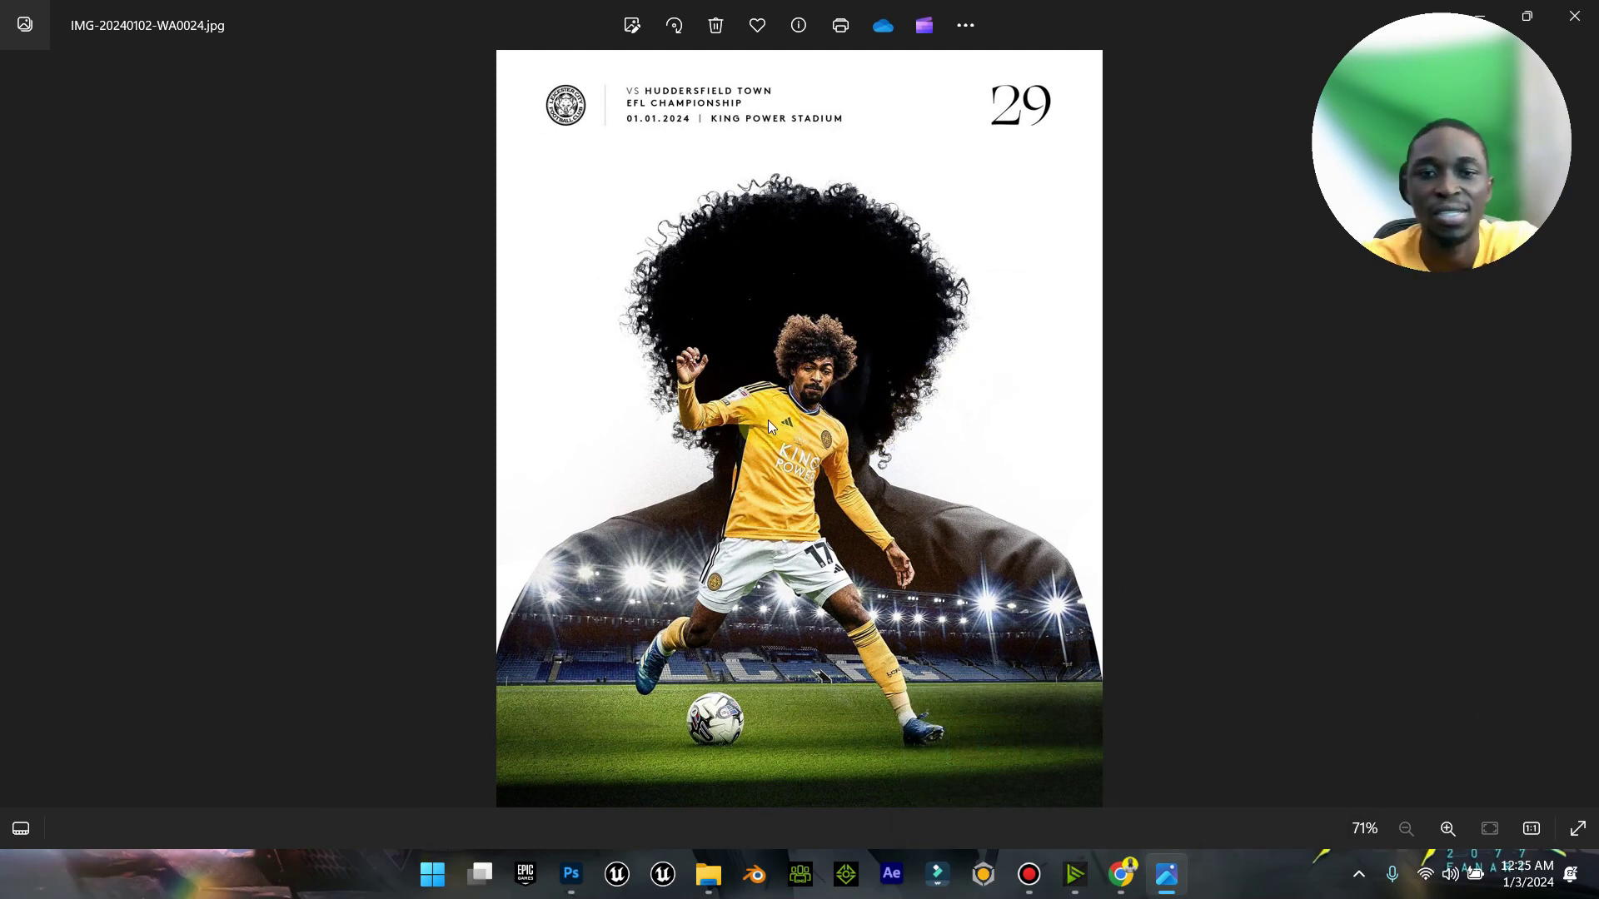
left_click(1469, 10)
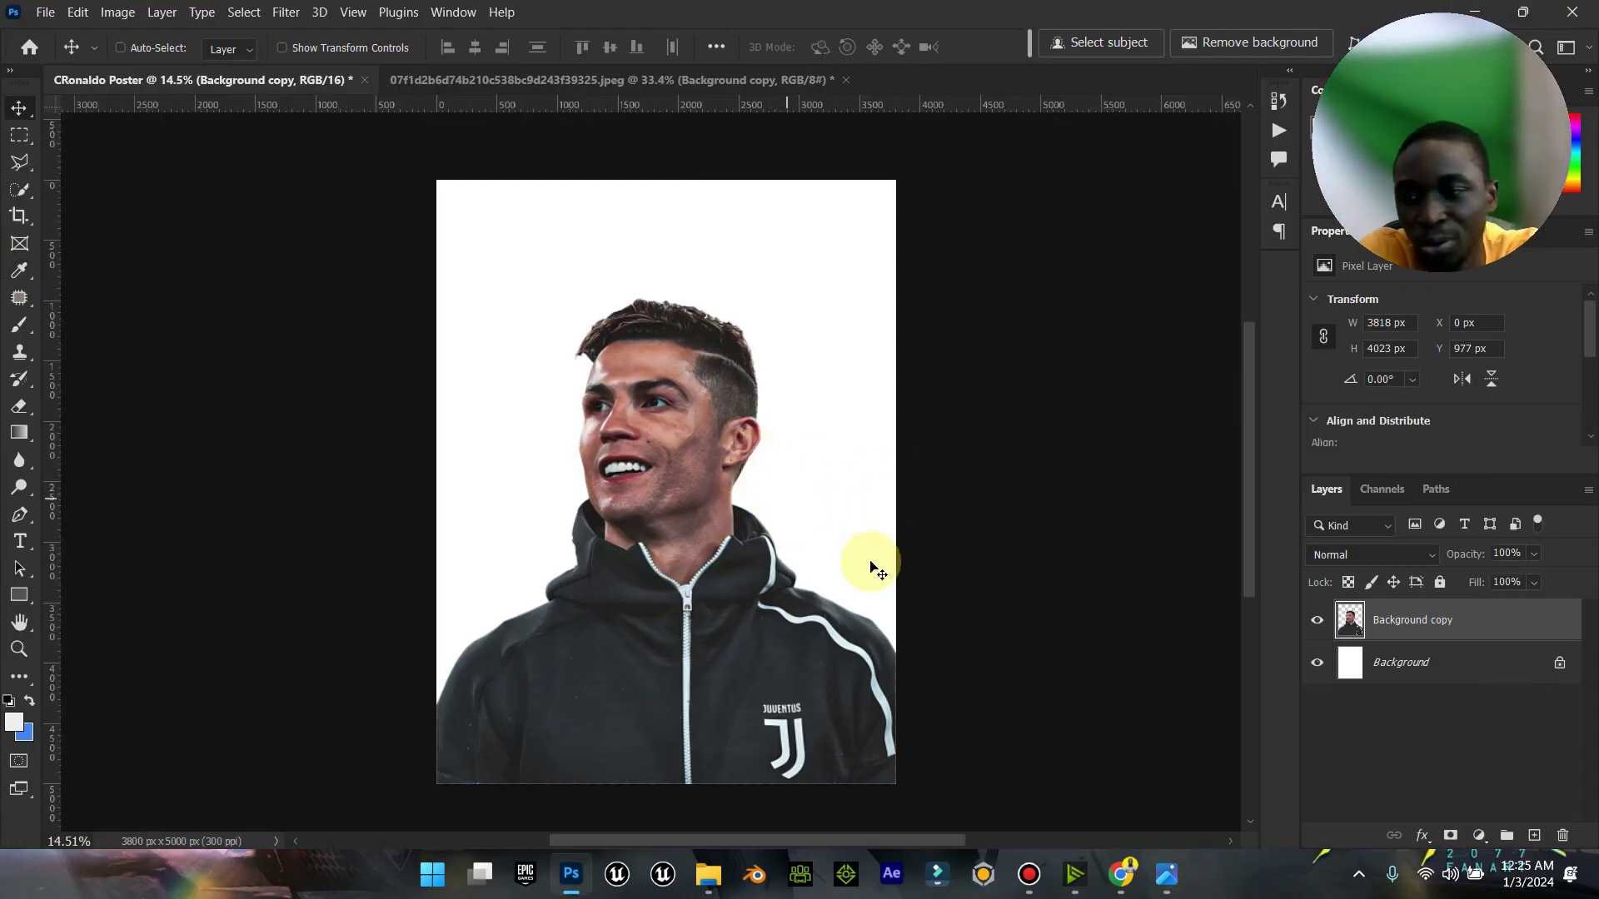
Step: Rename the cutout layer as CRonaldo
double_click(1408, 630)
key("Caps_Lock")
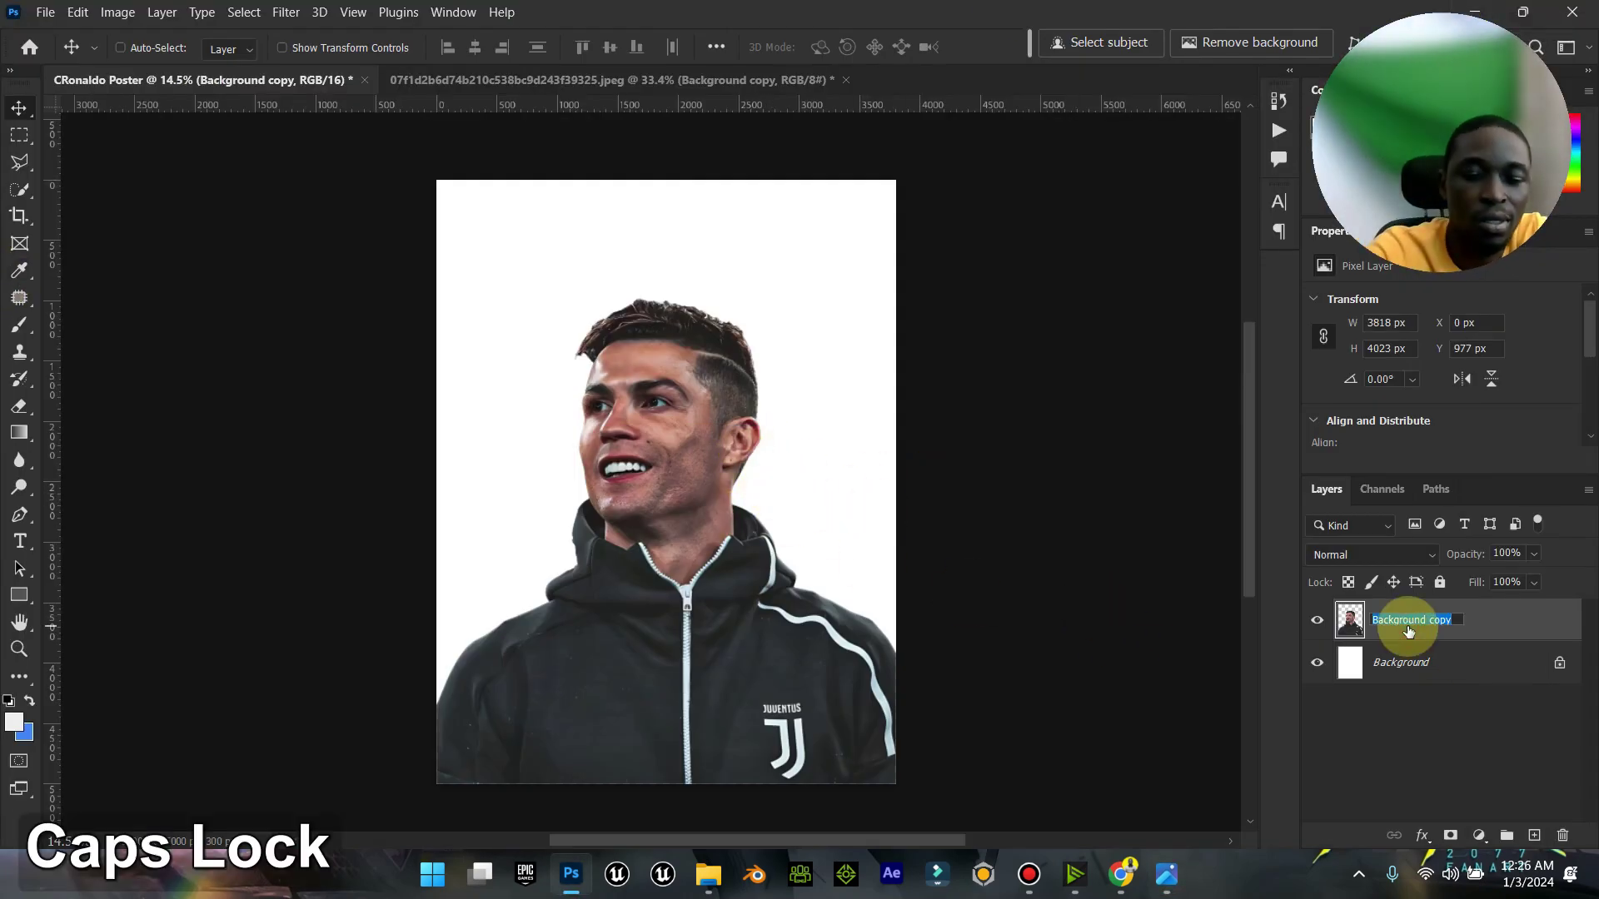
type("C")
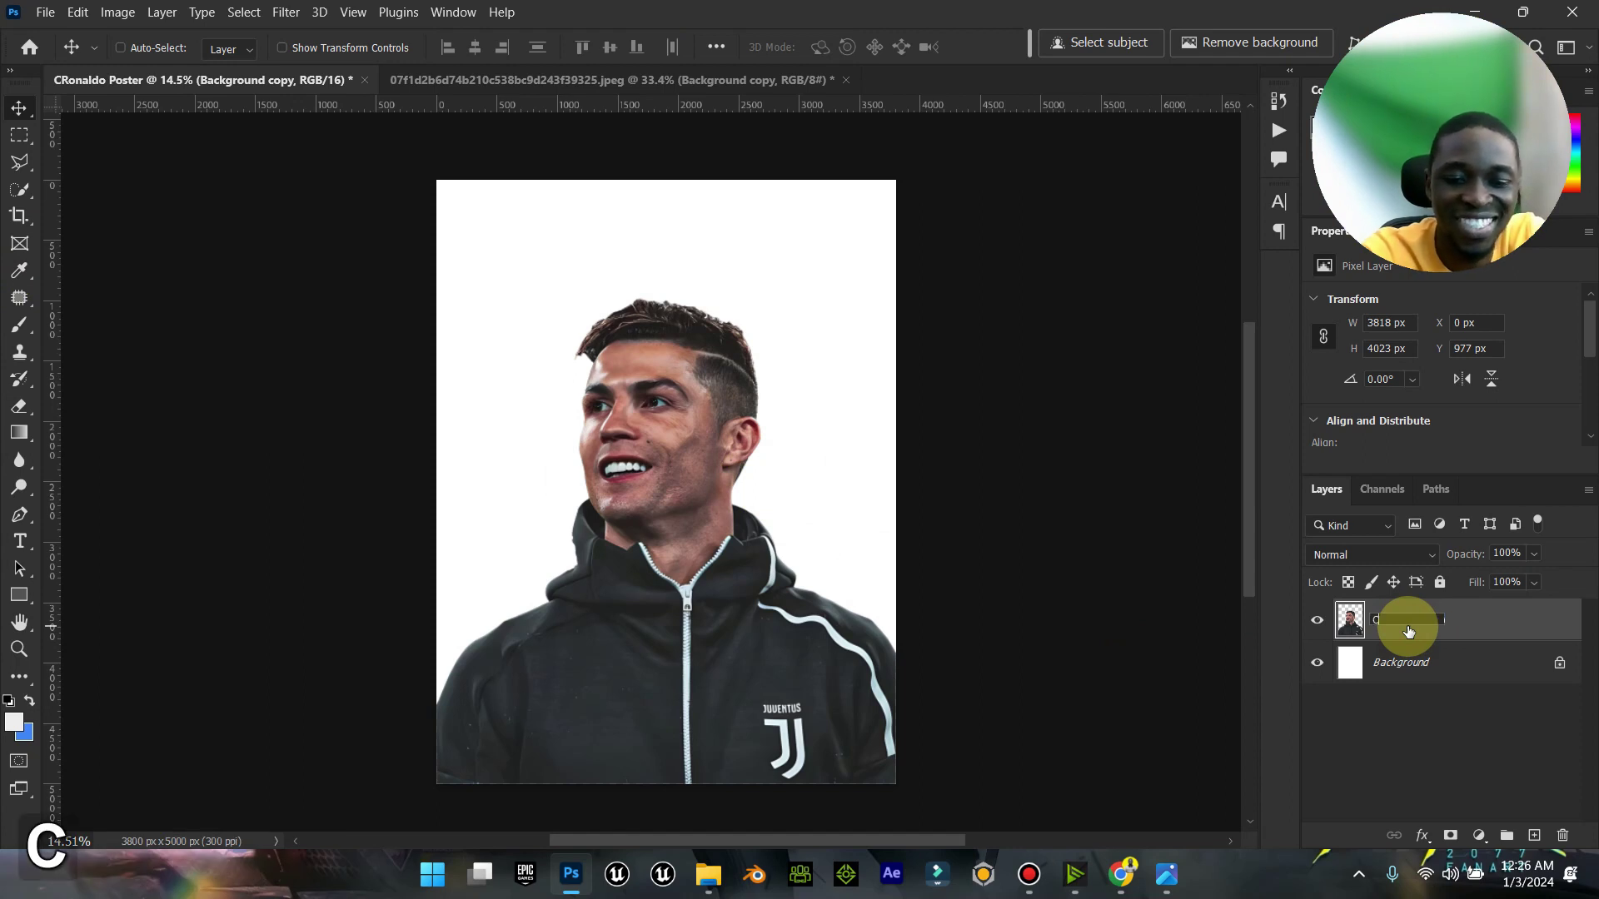
type("Ronaldo")
key("Return")
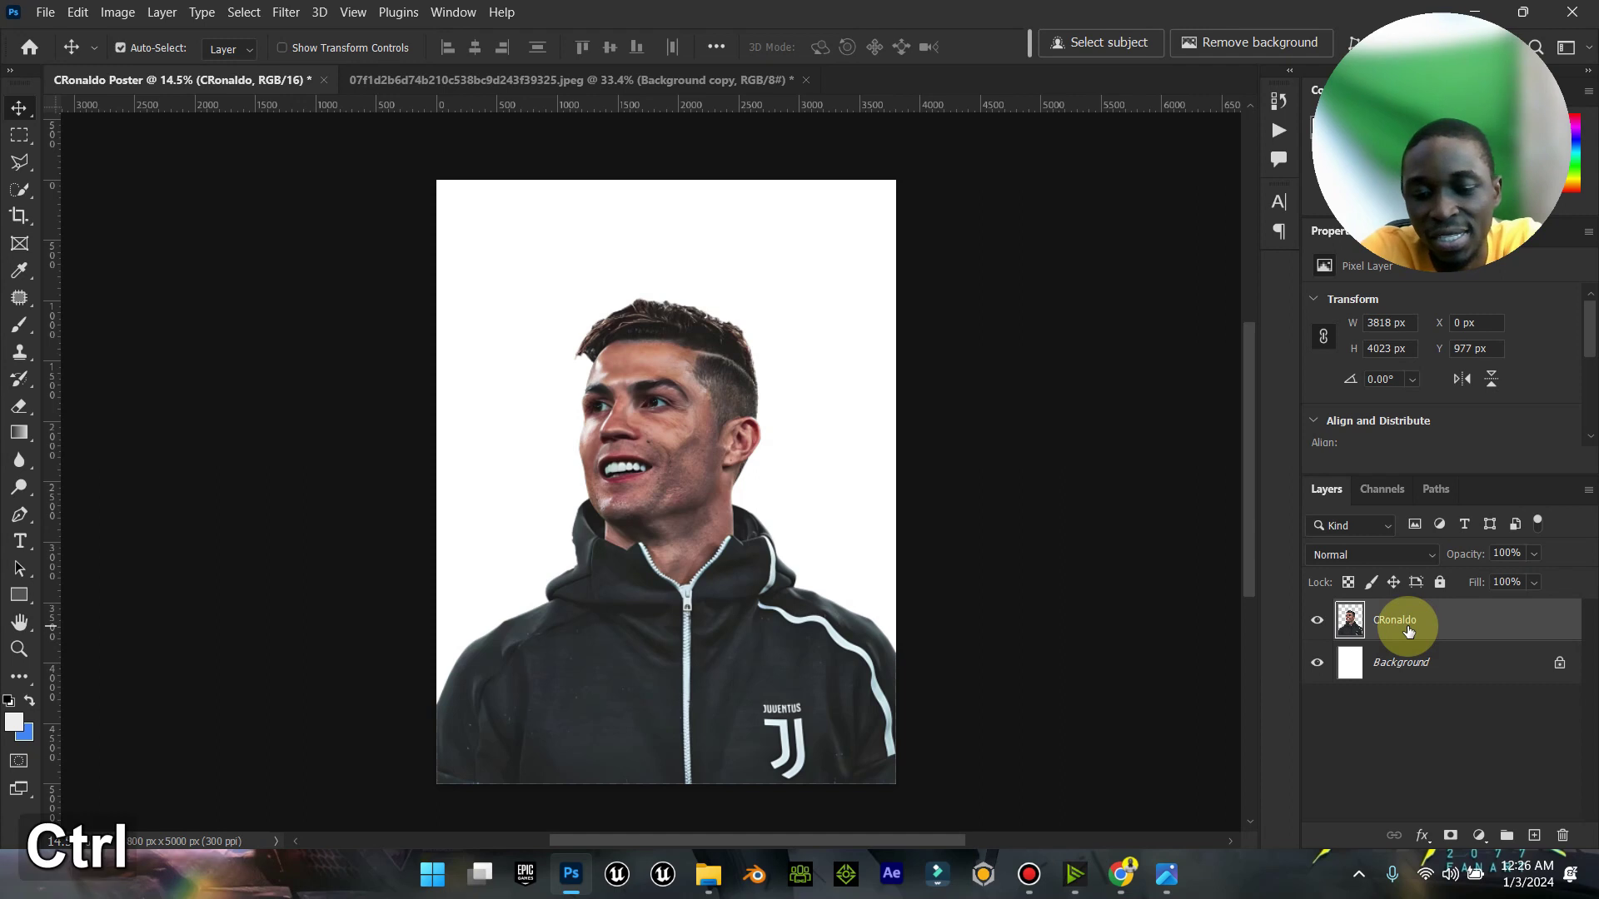
Step: Duplicate the CRonaldo layer and unlock the white background layer, keeping it visible
key("ctrl+j")
left_click(1314, 706)
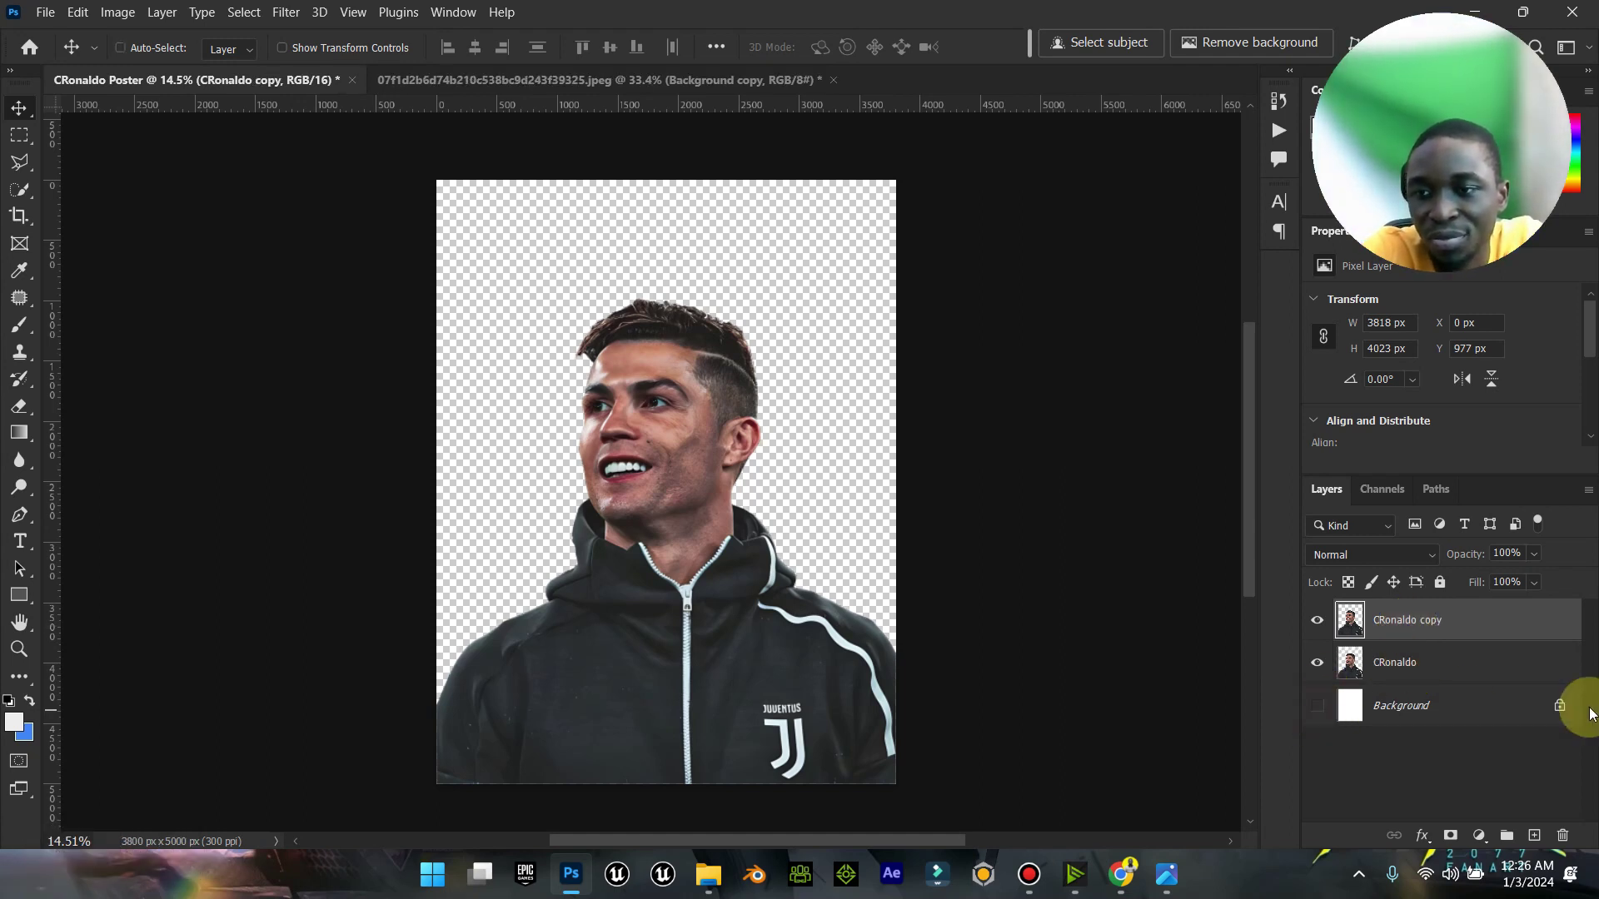
left_click(1317, 705)
left_click(1560, 706)
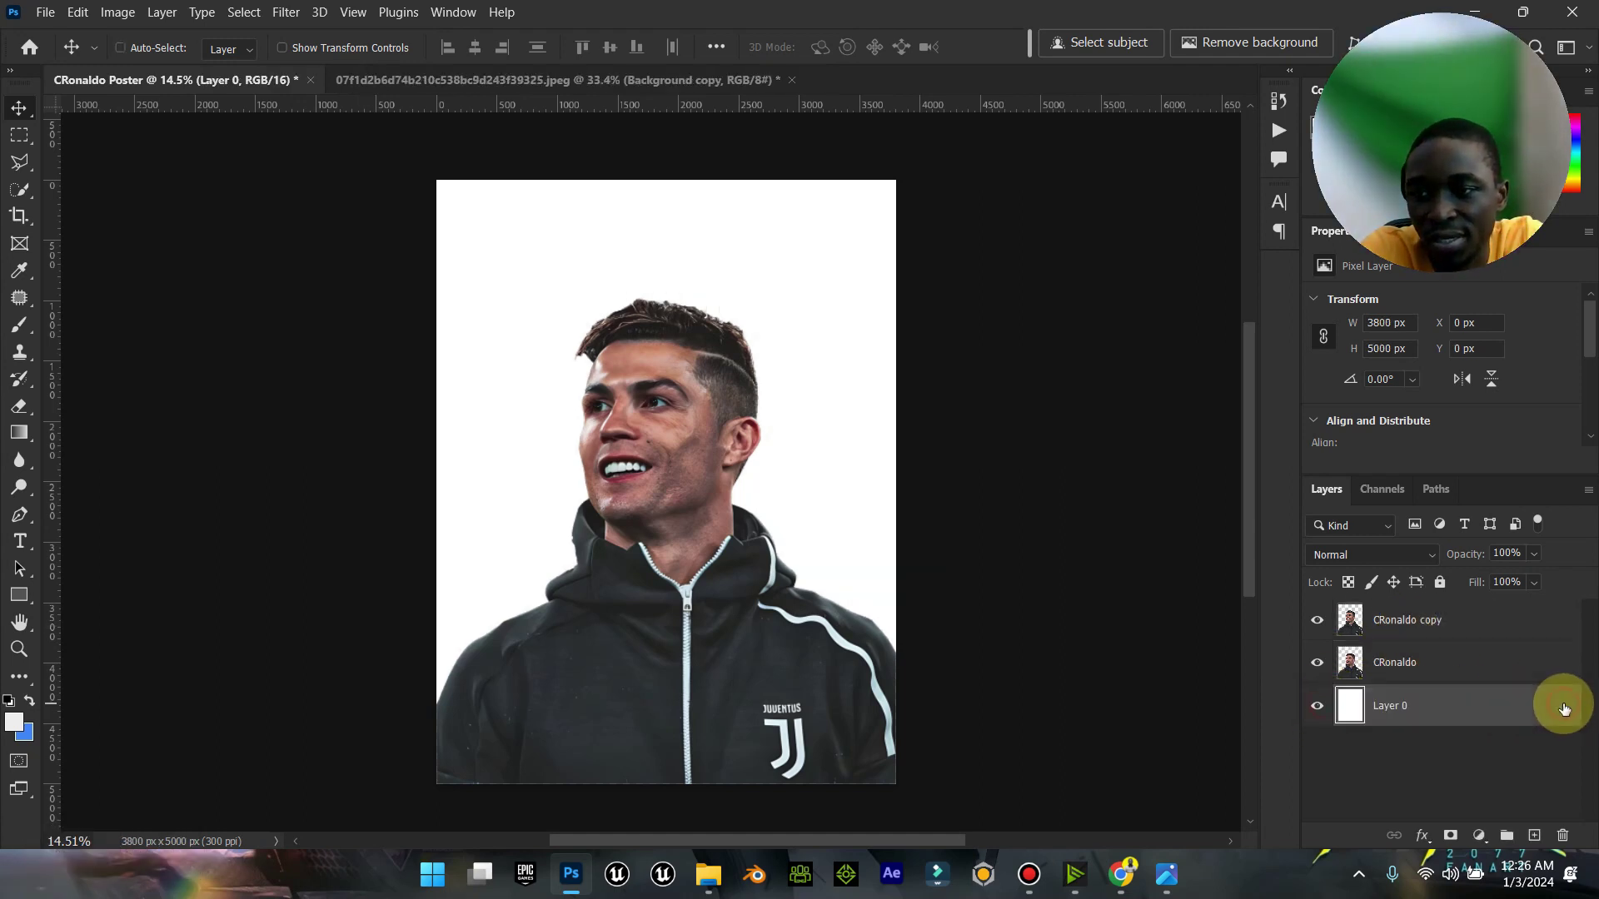
Step: Select the CRonaldo copy layer and compare its look with the dark background figure in the reference poster
left_click(1426, 630)
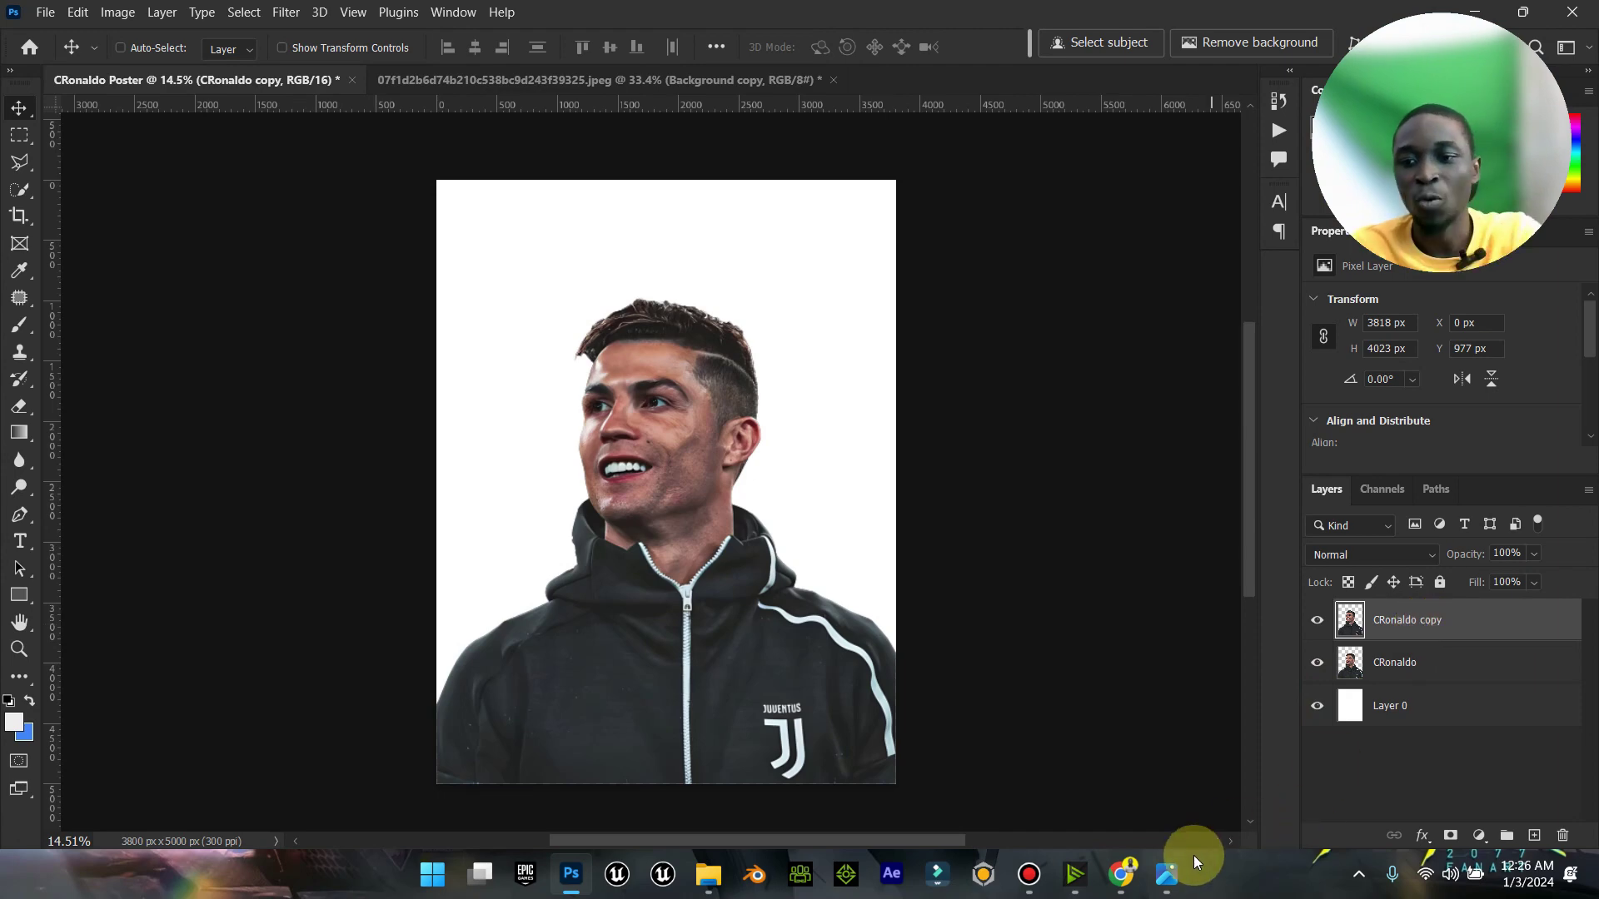
left_click(1167, 875)
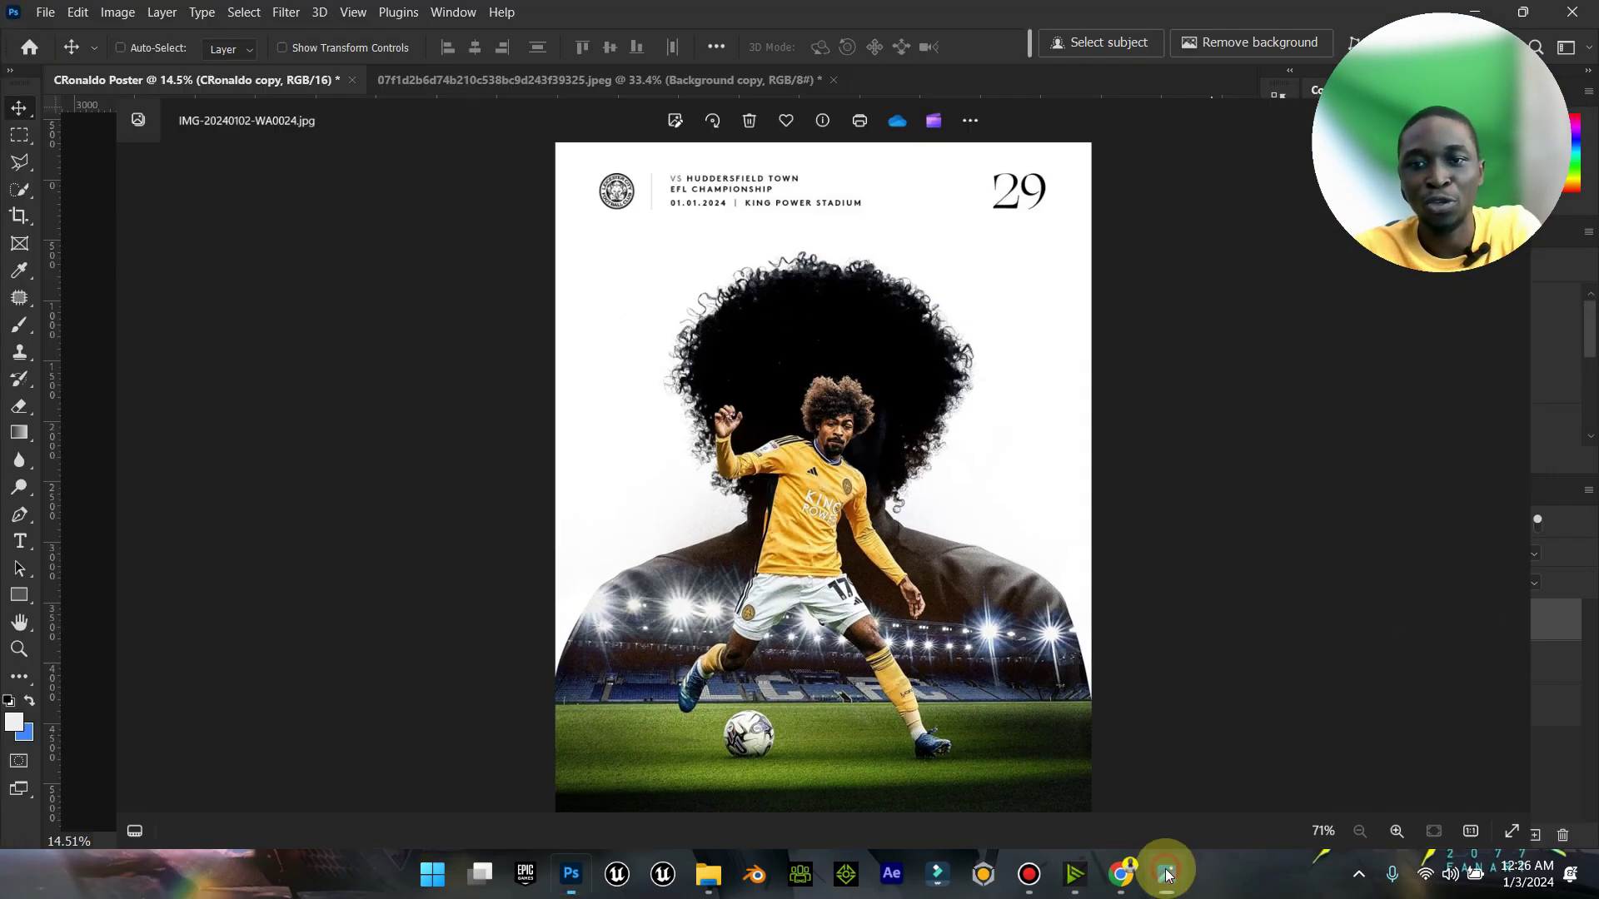
left_click(1167, 874)
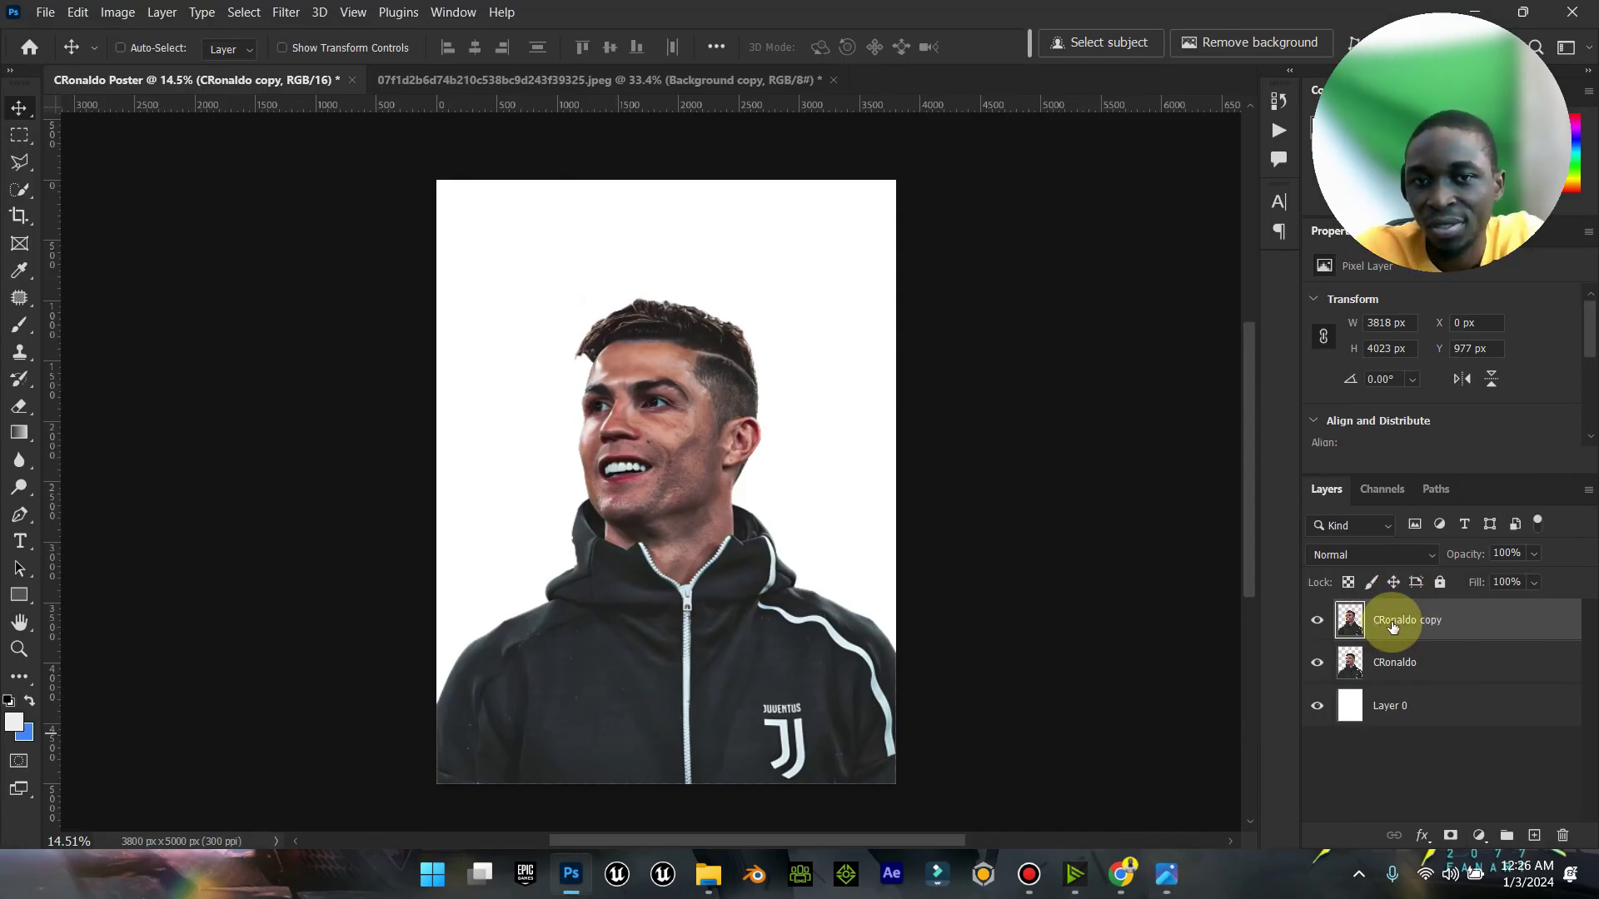
Step: Try a Brightness/Contrast adjustment with contrast at 87 above the CRonaldo copy layer, and delete it
left_click(1479, 836)
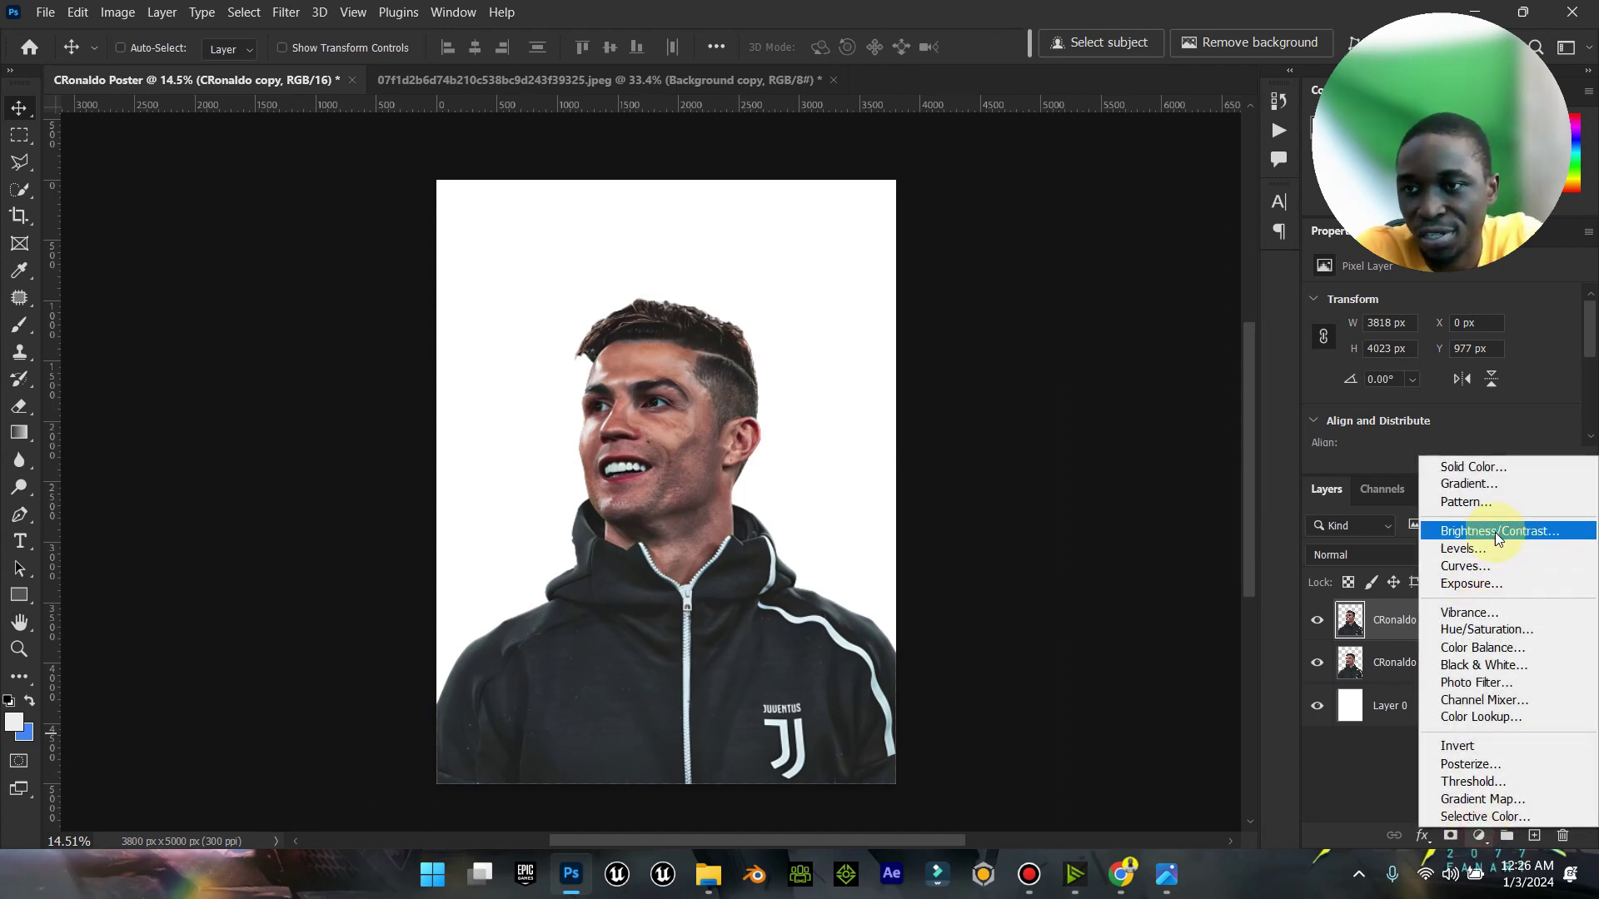
left_click(1390, 631)
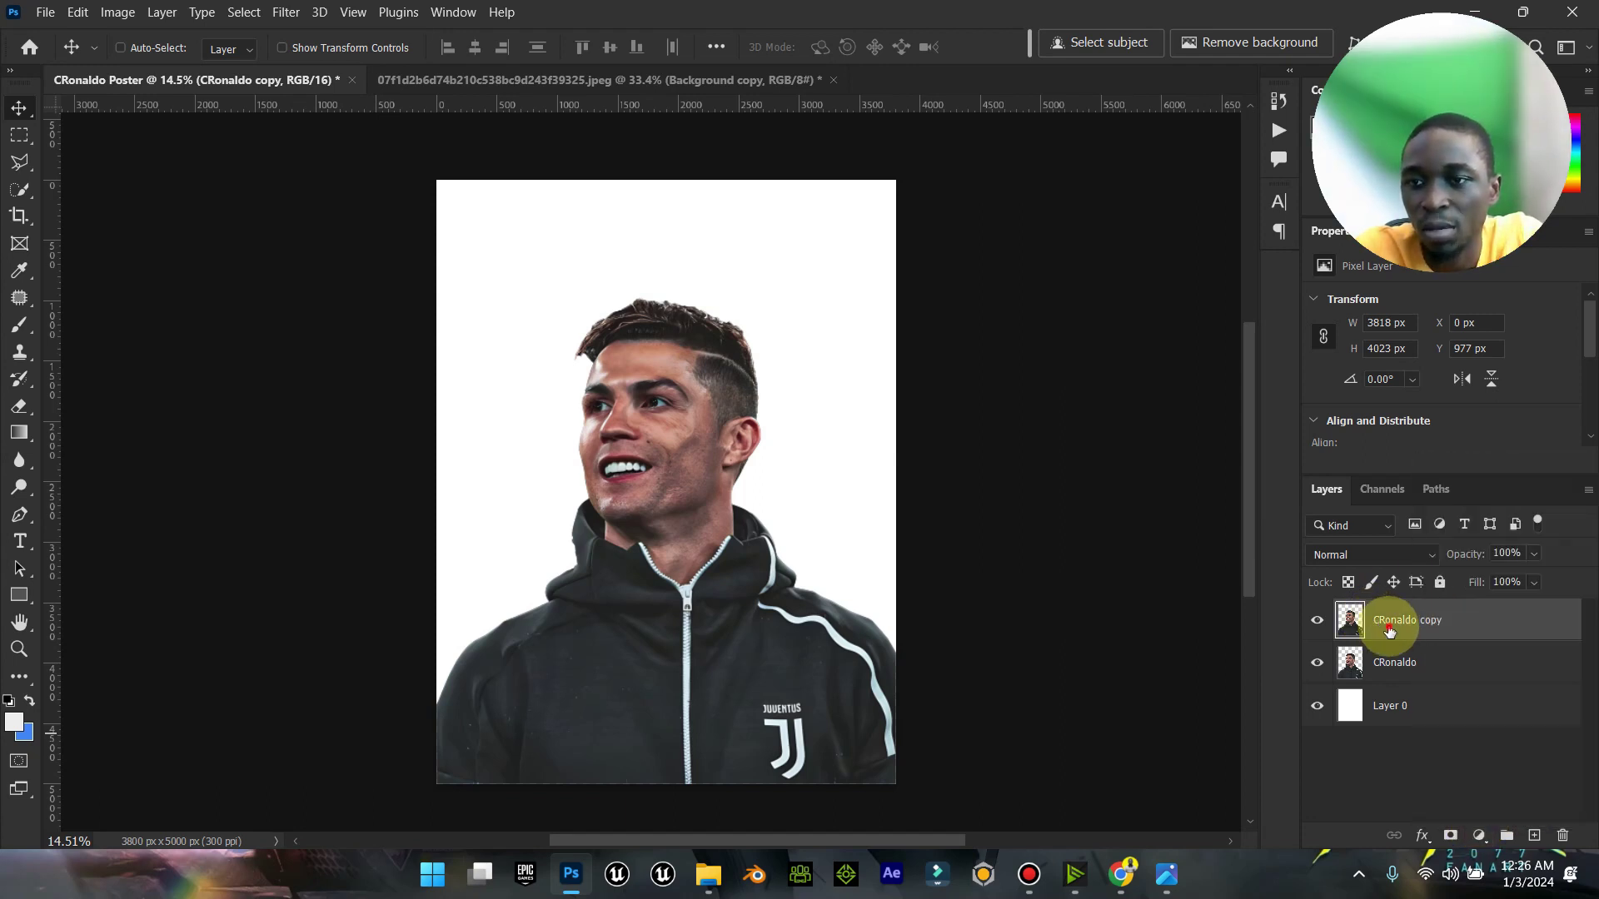
left_click(1479, 835)
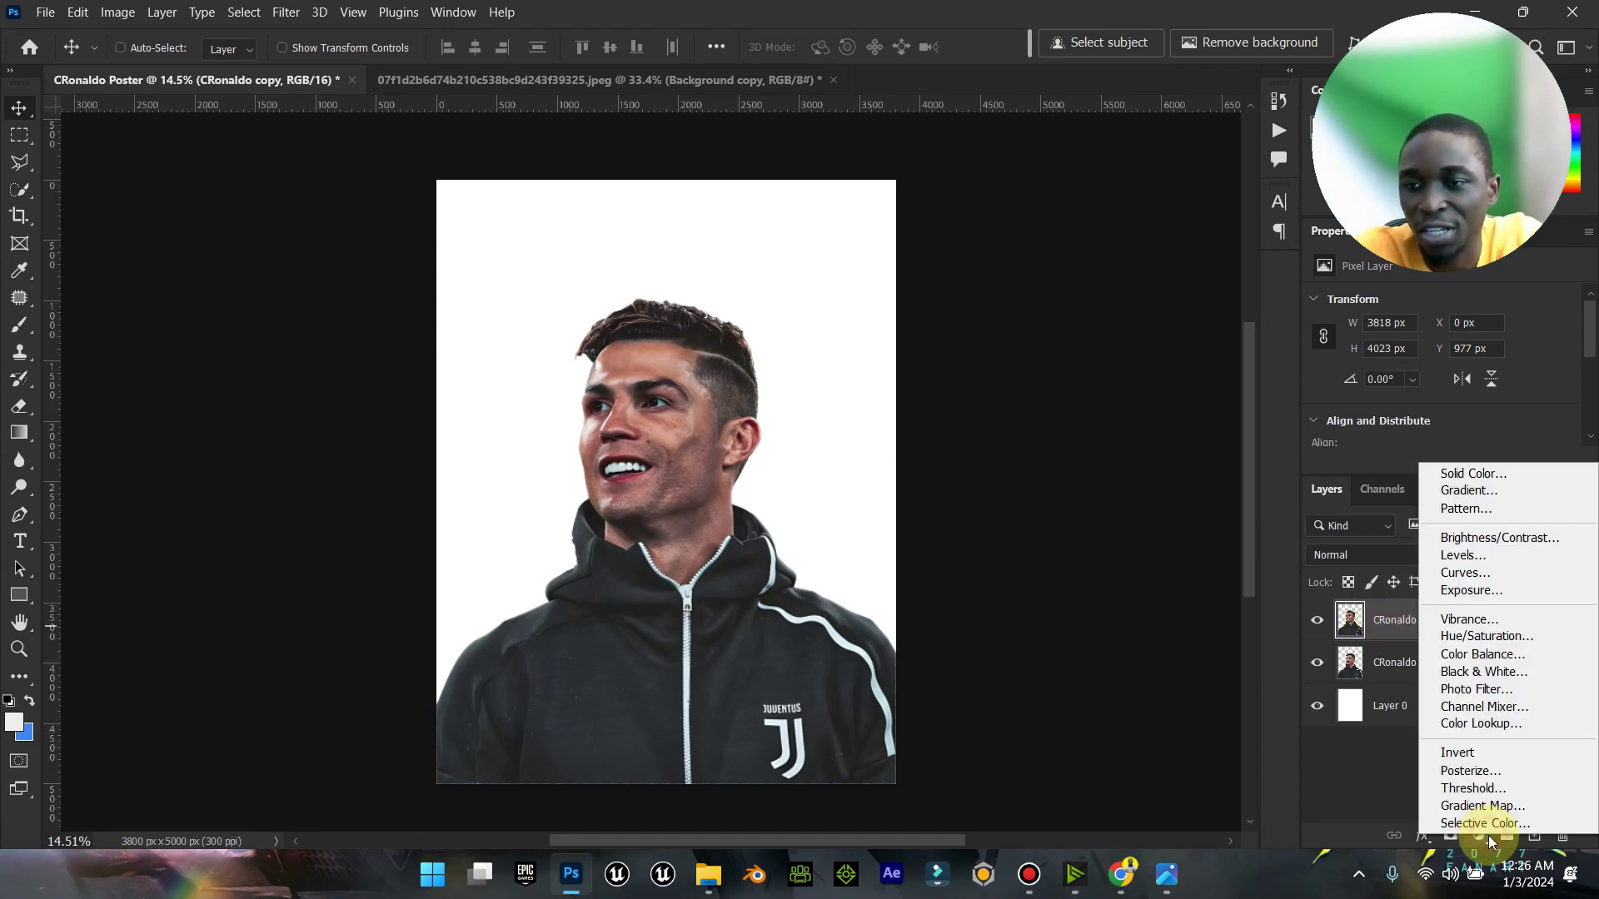
left_click(1529, 538)
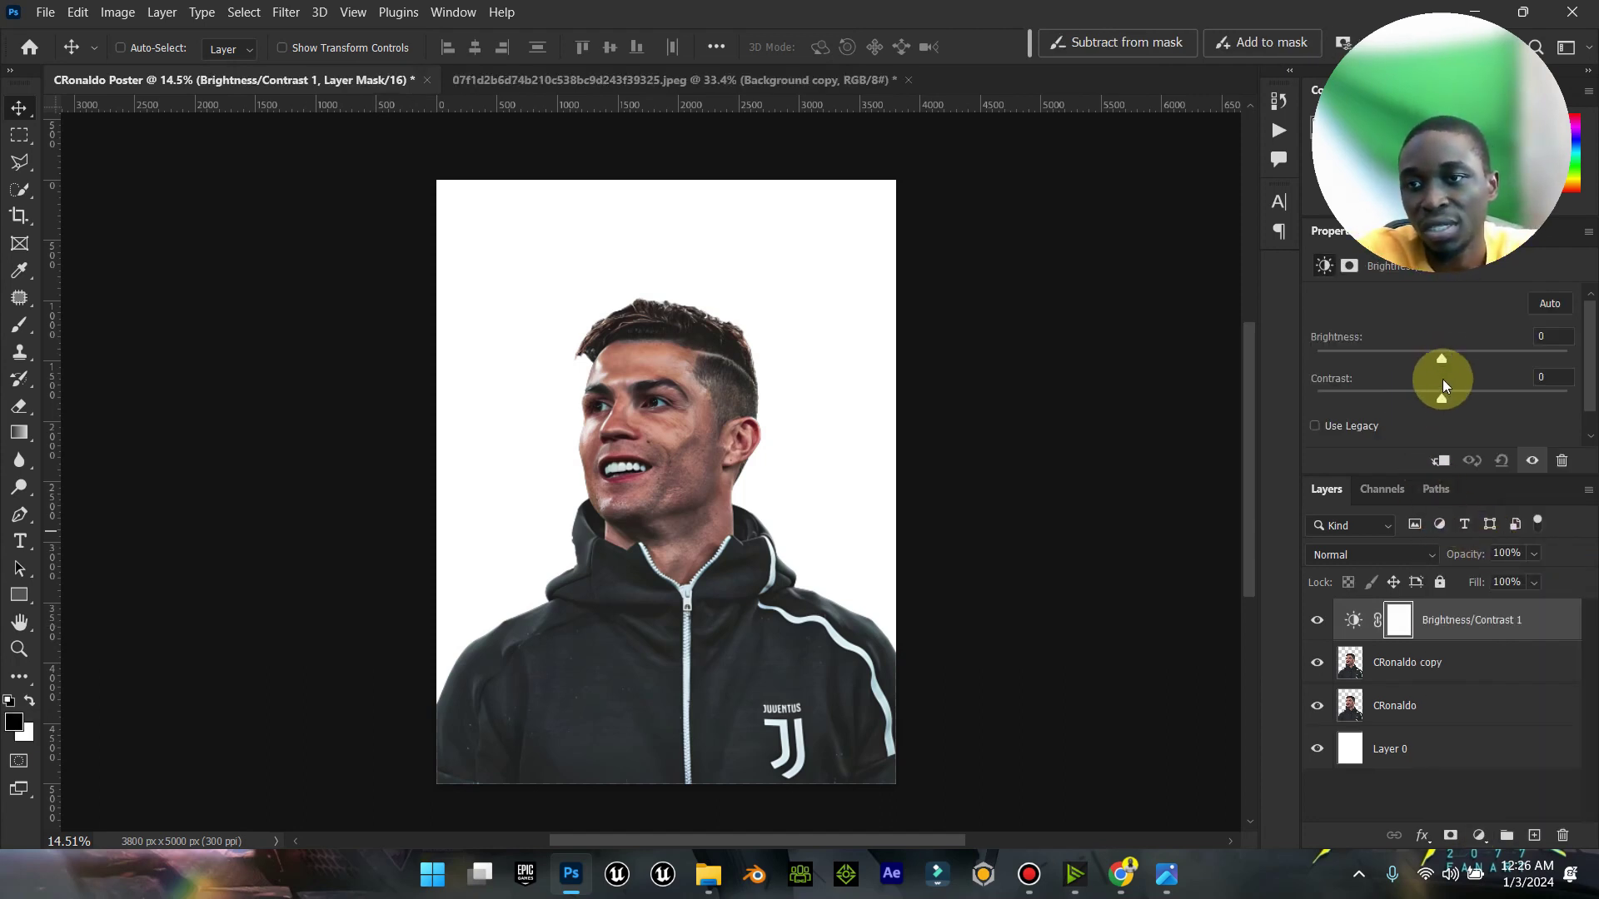
left_click_drag(1439, 392, 1549, 405)
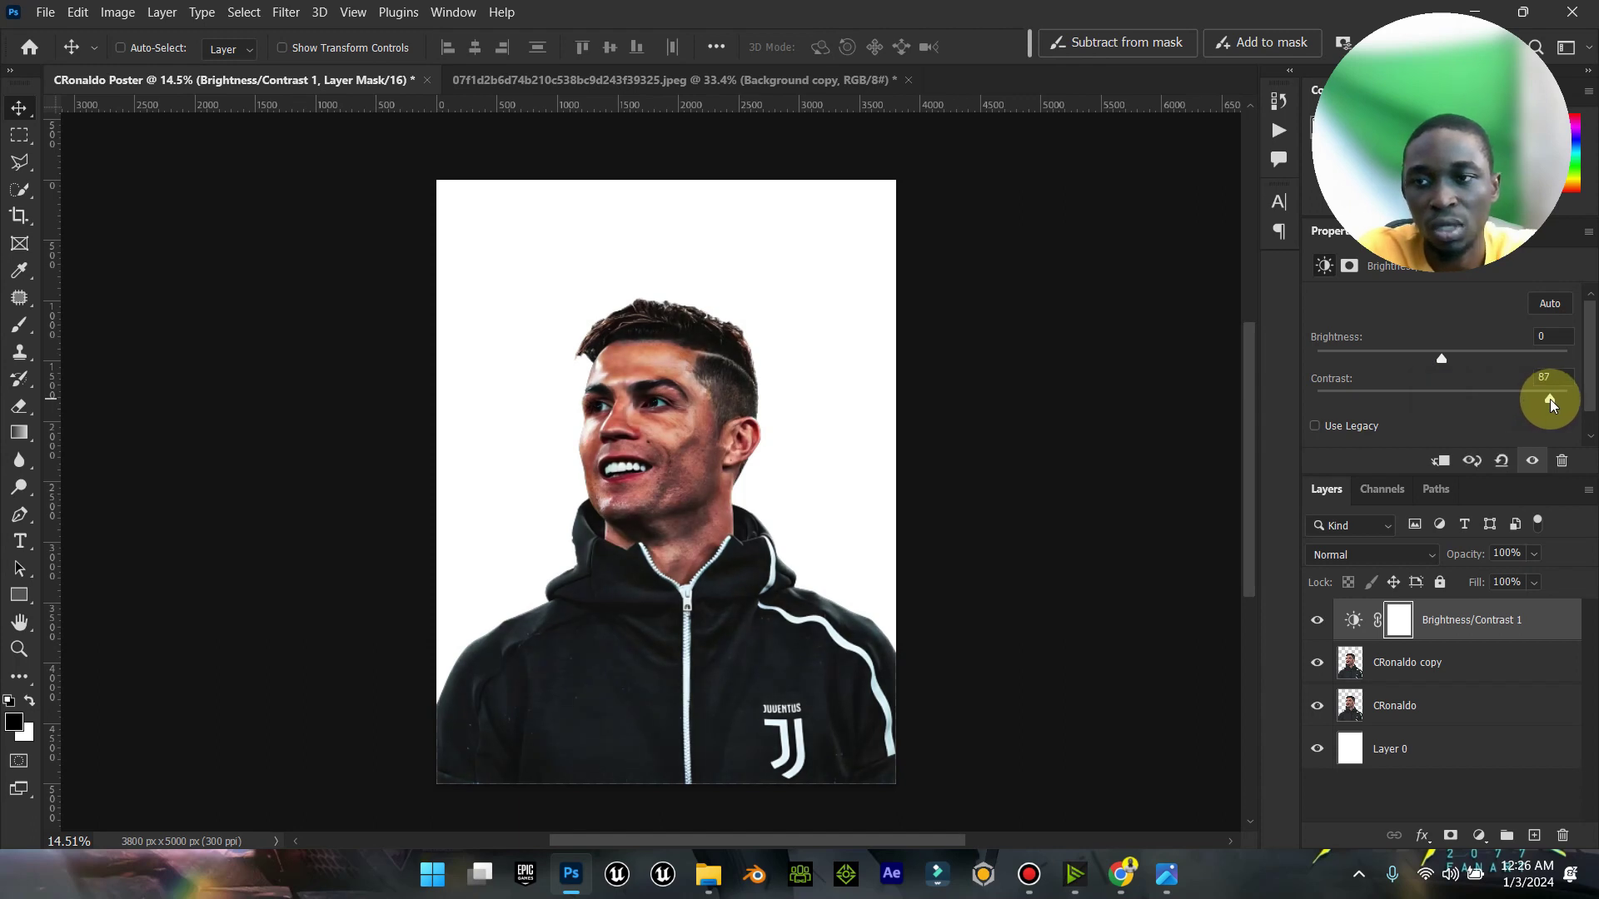
key("ctrl+z")
key("Delete")
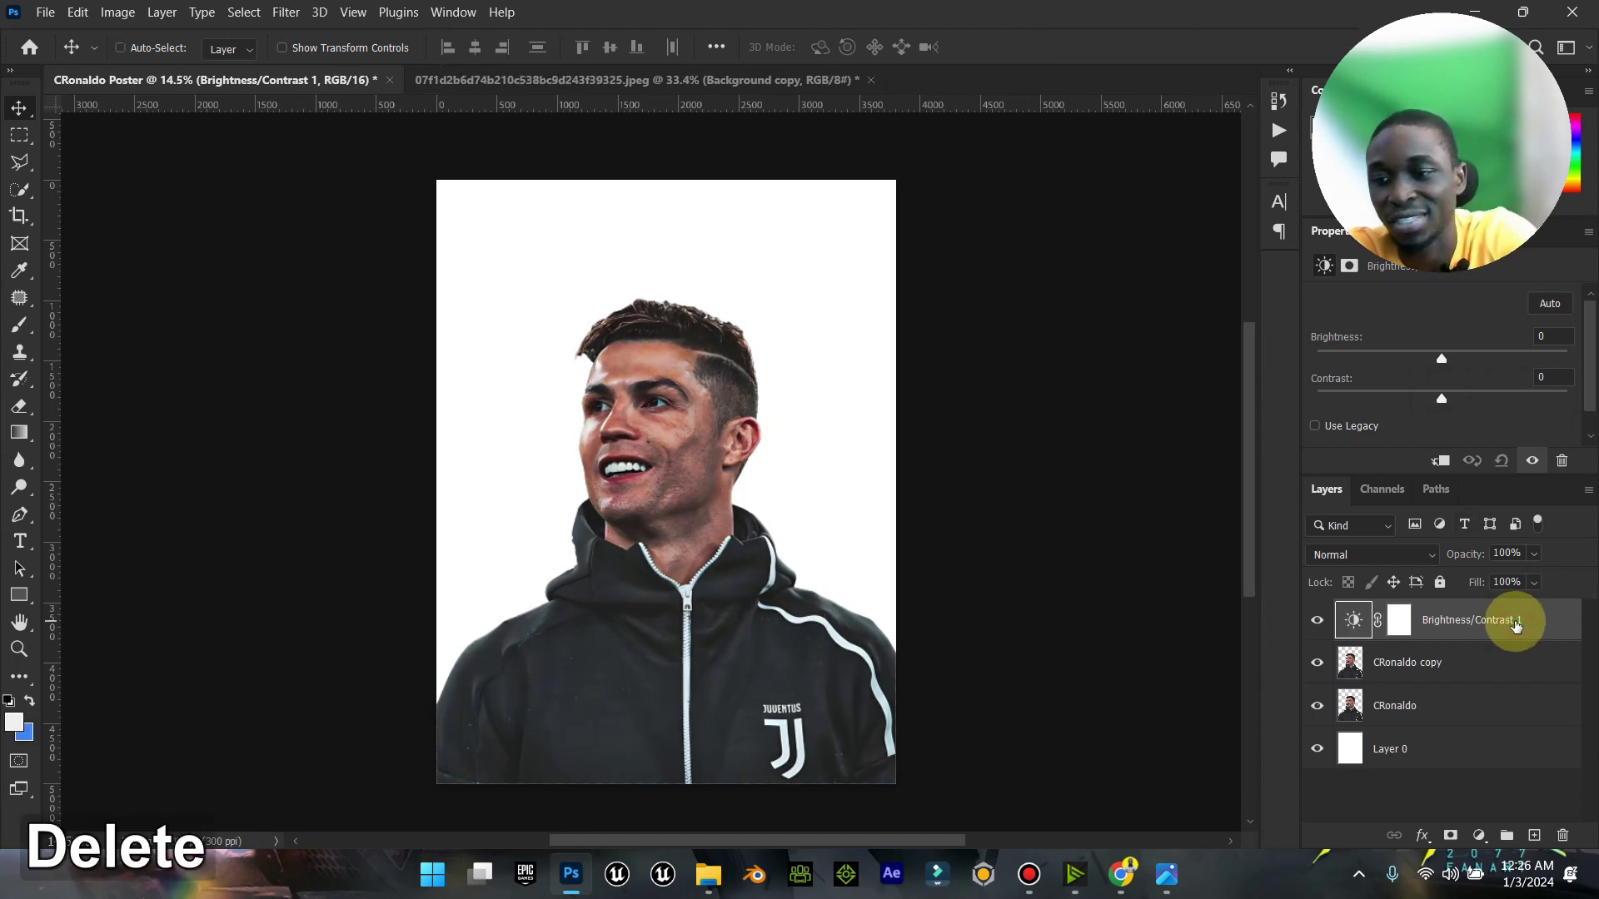
Step: Add a Hue/Saturation adjustment clipped to the CRonaldo copy layer, and hide the original CRonaldo layer
left_click(1479, 835)
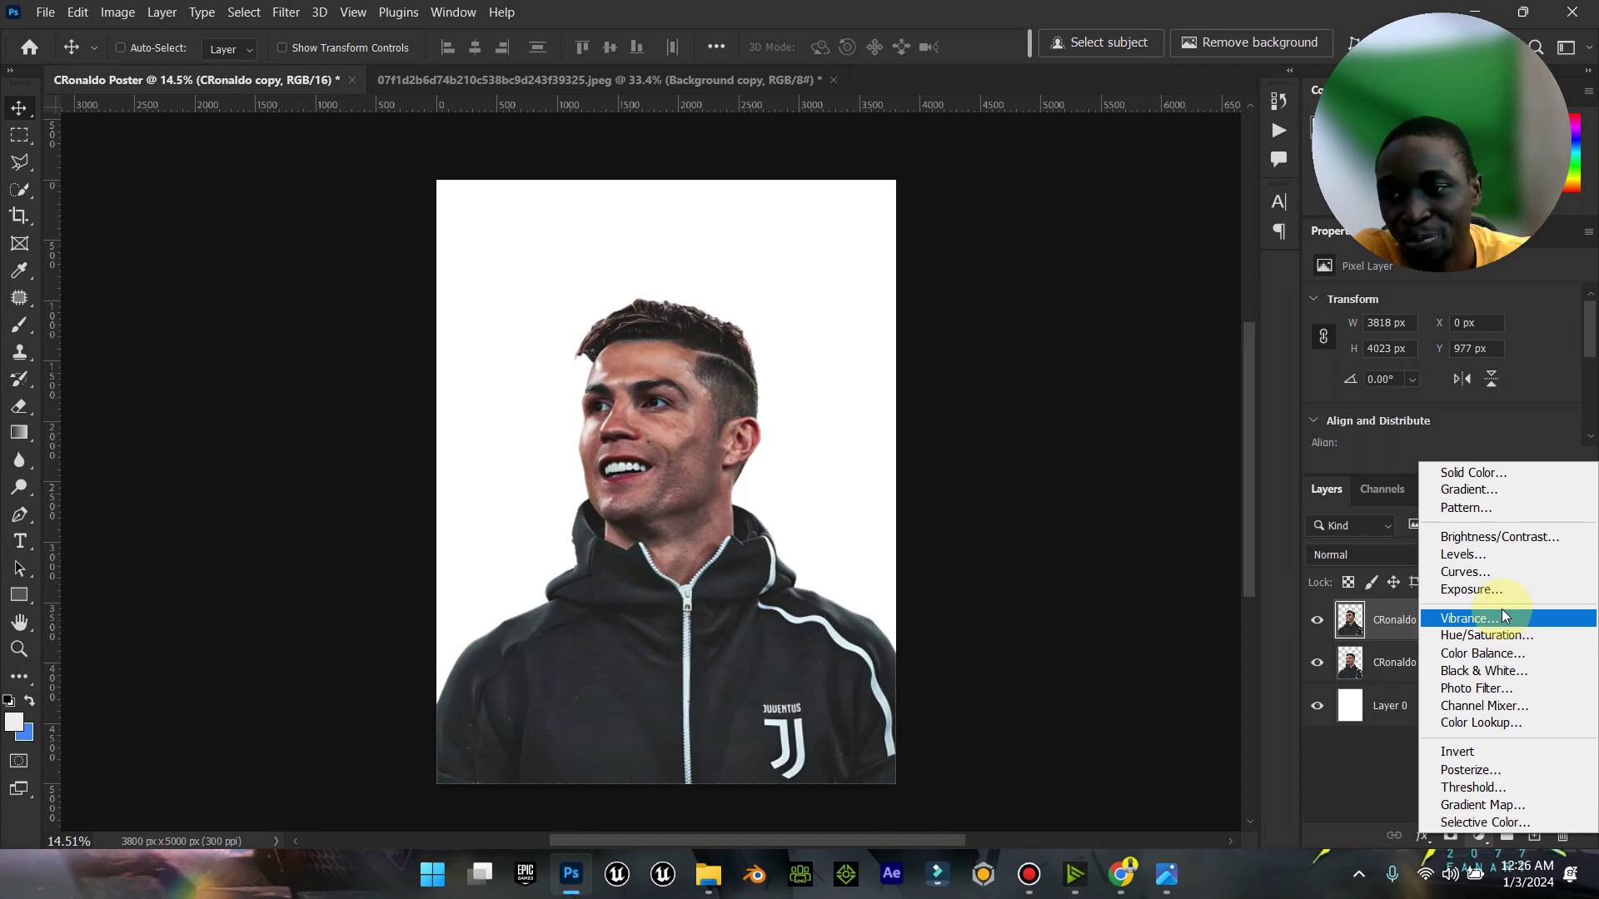
left_click(1512, 636)
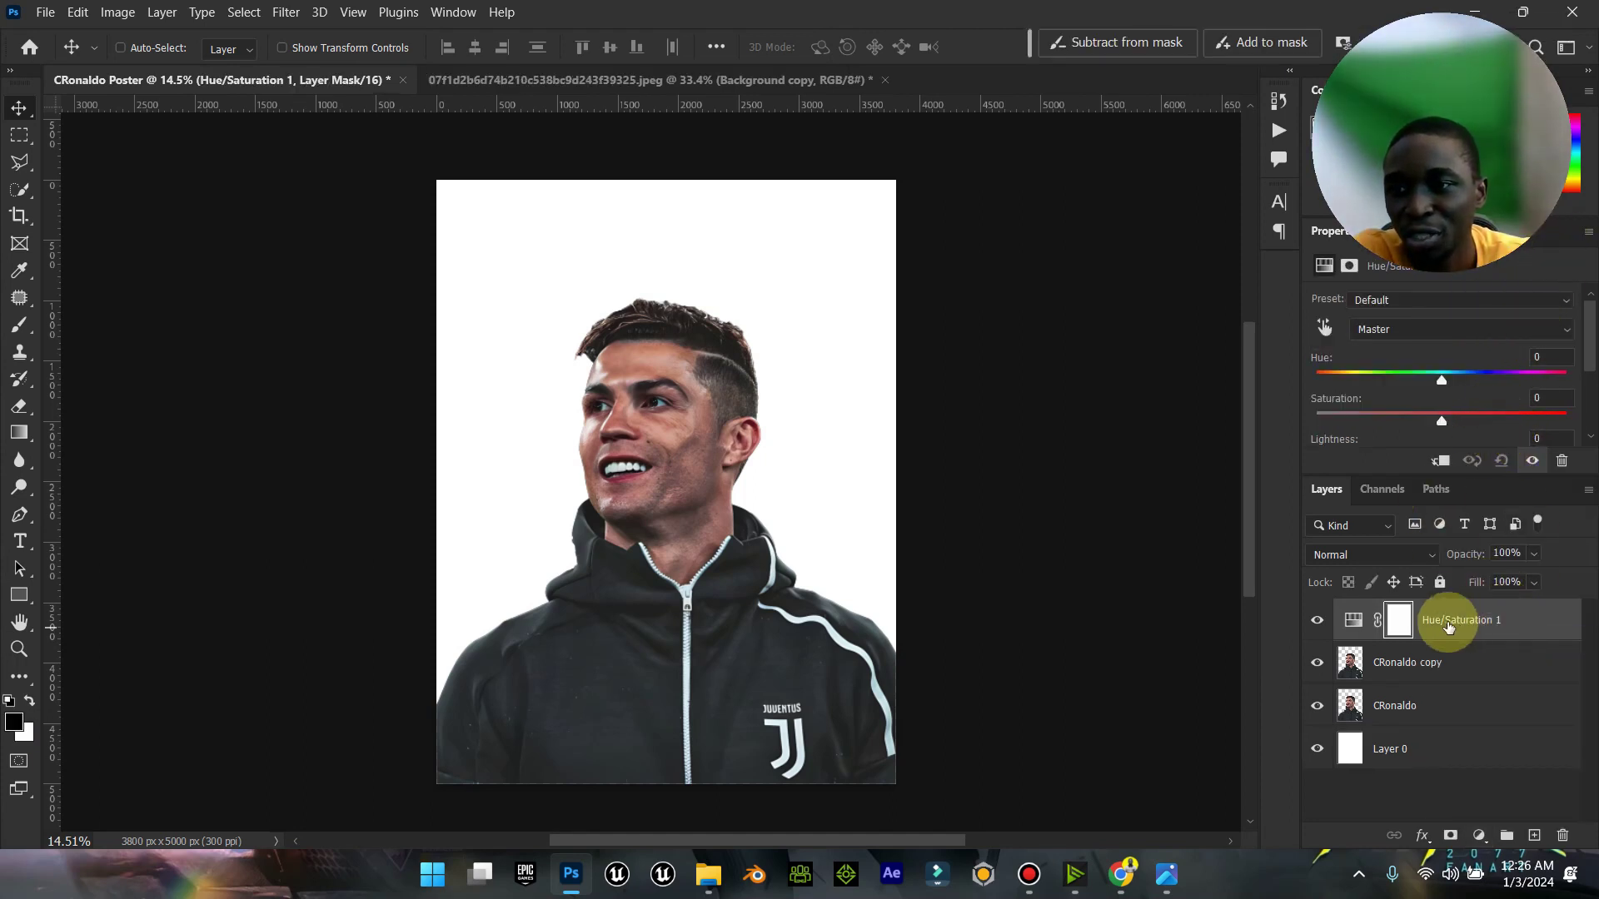
right_click(1479, 626)
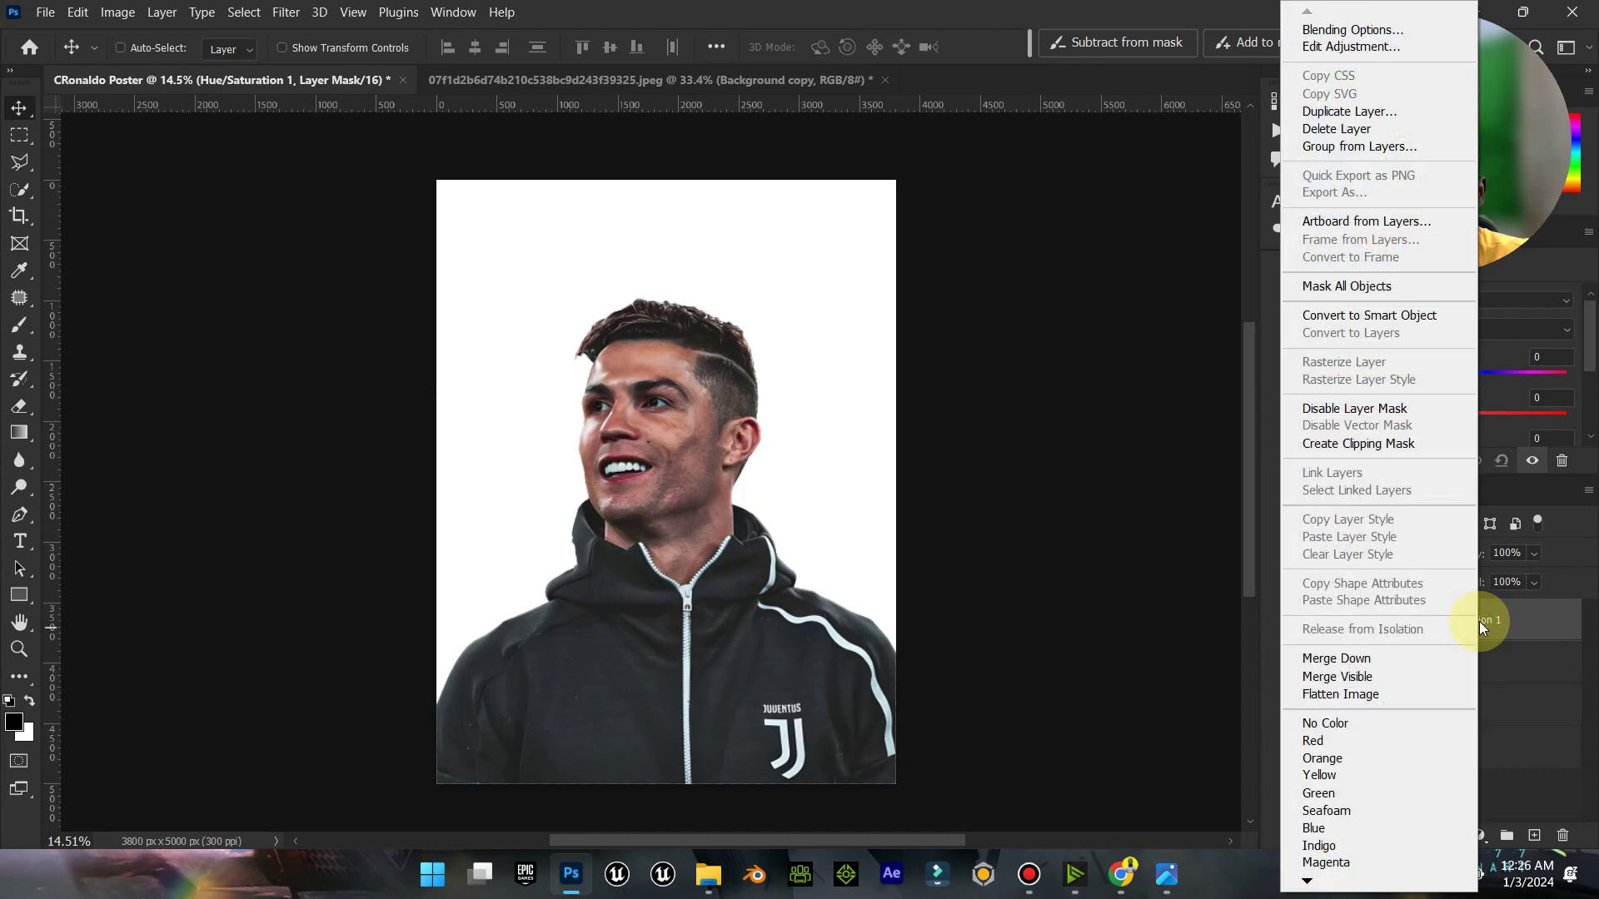
left_click(1490, 625)
left_click(1316, 706)
left_click(1495, 635)
right_click(1479, 621)
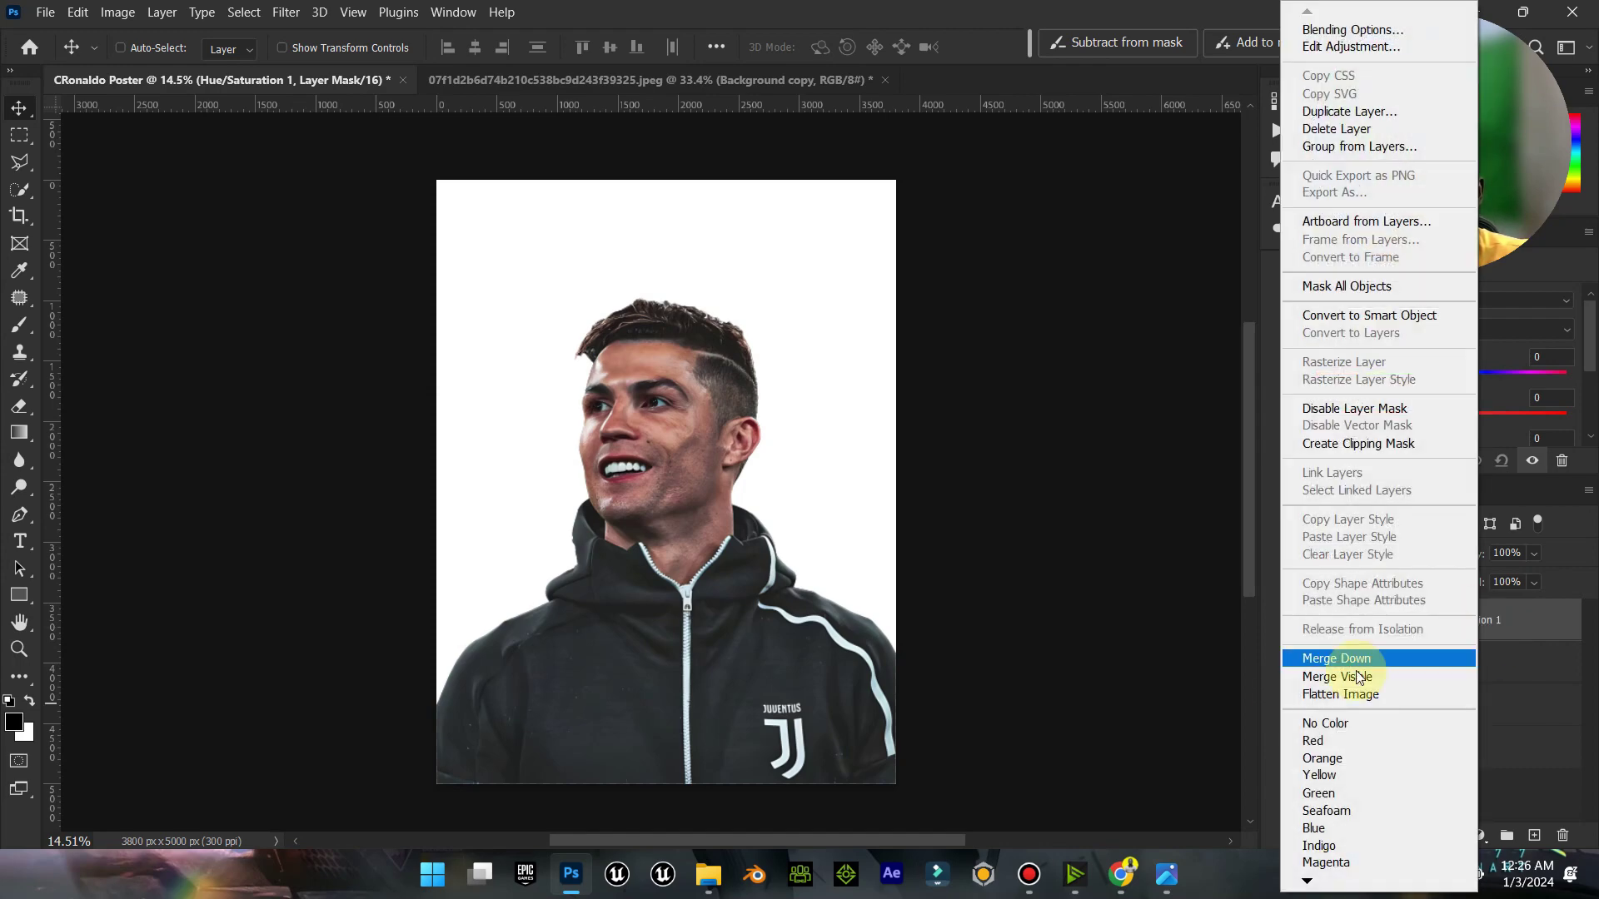
left_click(1375, 448)
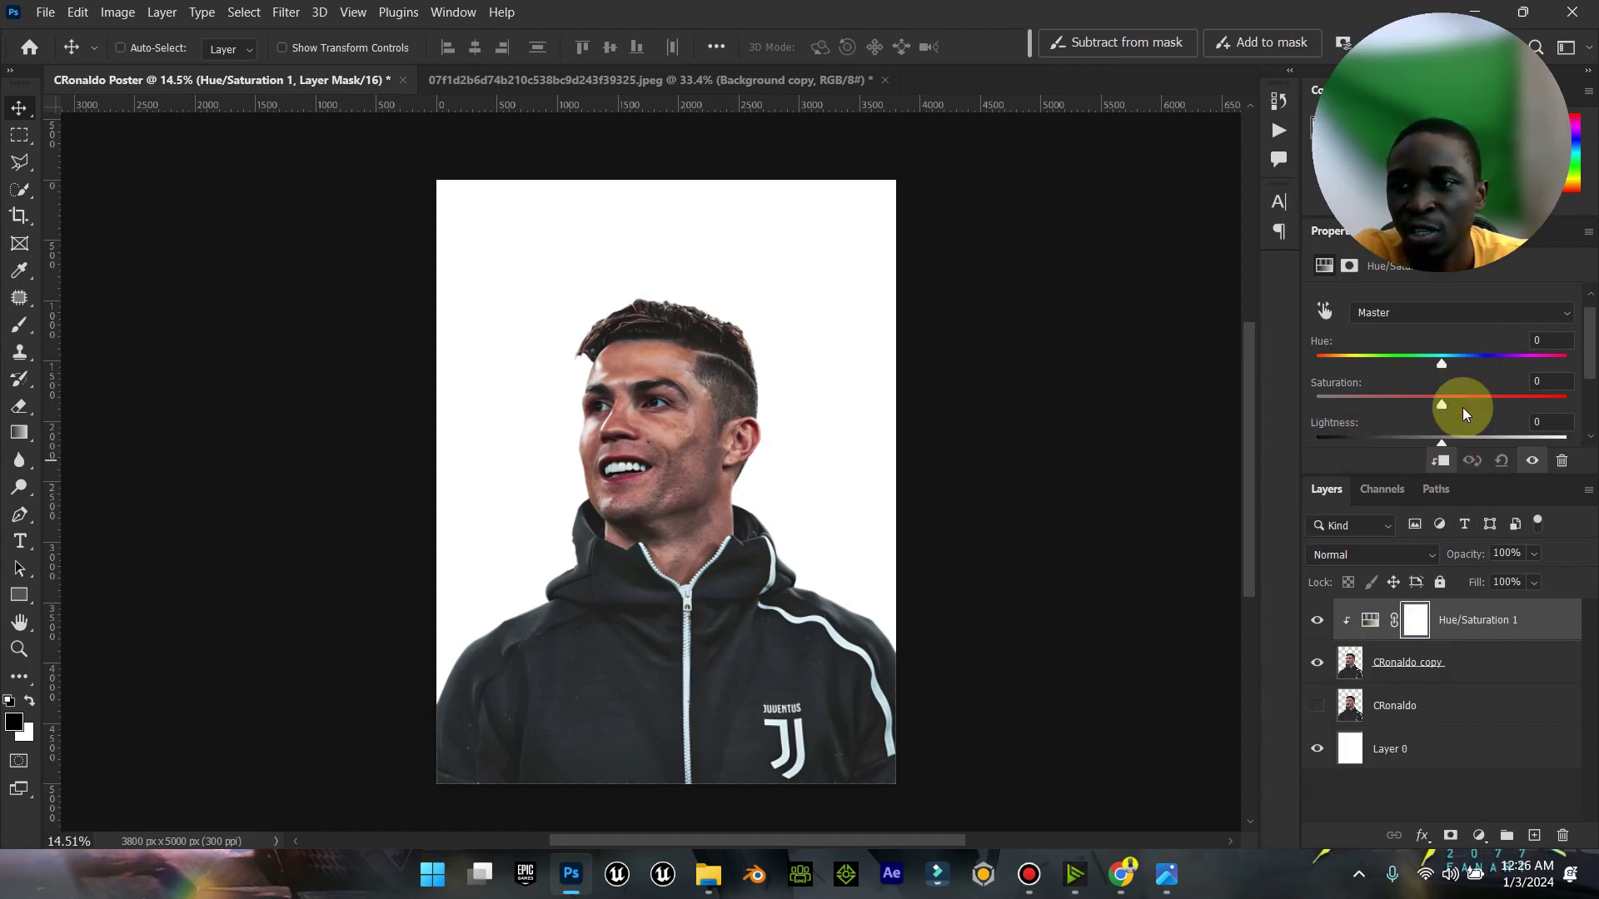
Step: Lower the Hue/Saturation lightness to -100 to turn the figure into a black silhouette, checking against the reference poster
scroll(1462, 408, "down", 2)
left_click_drag(1441, 395, 1333, 404)
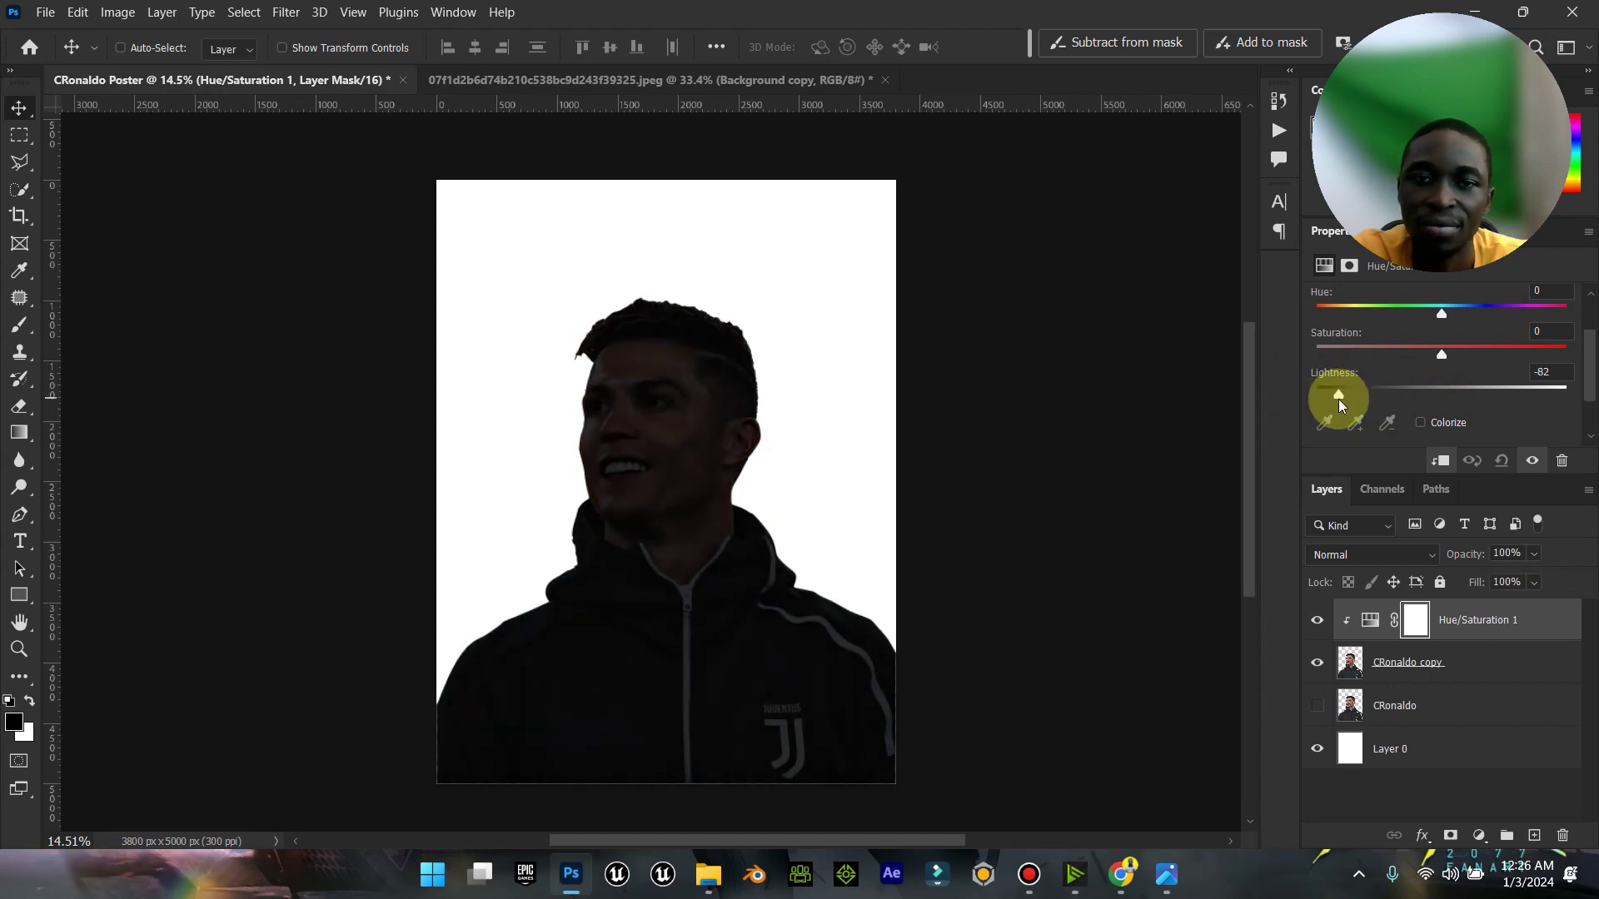
left_click(1171, 885)
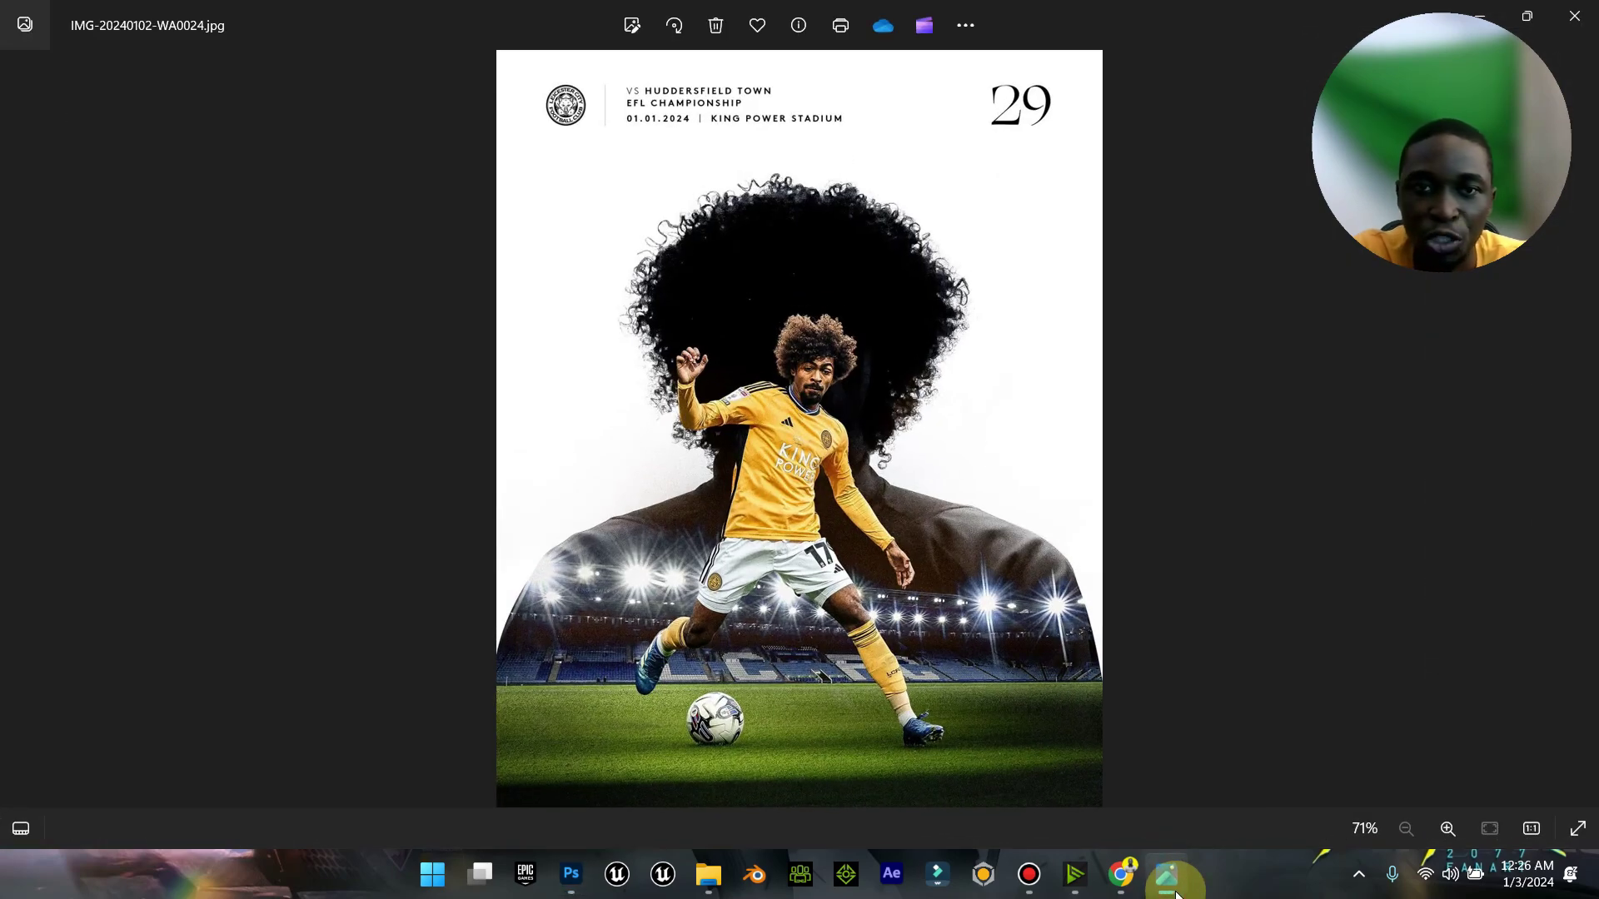
left_click(1170, 885)
left_click_drag(1334, 390, 1305, 402)
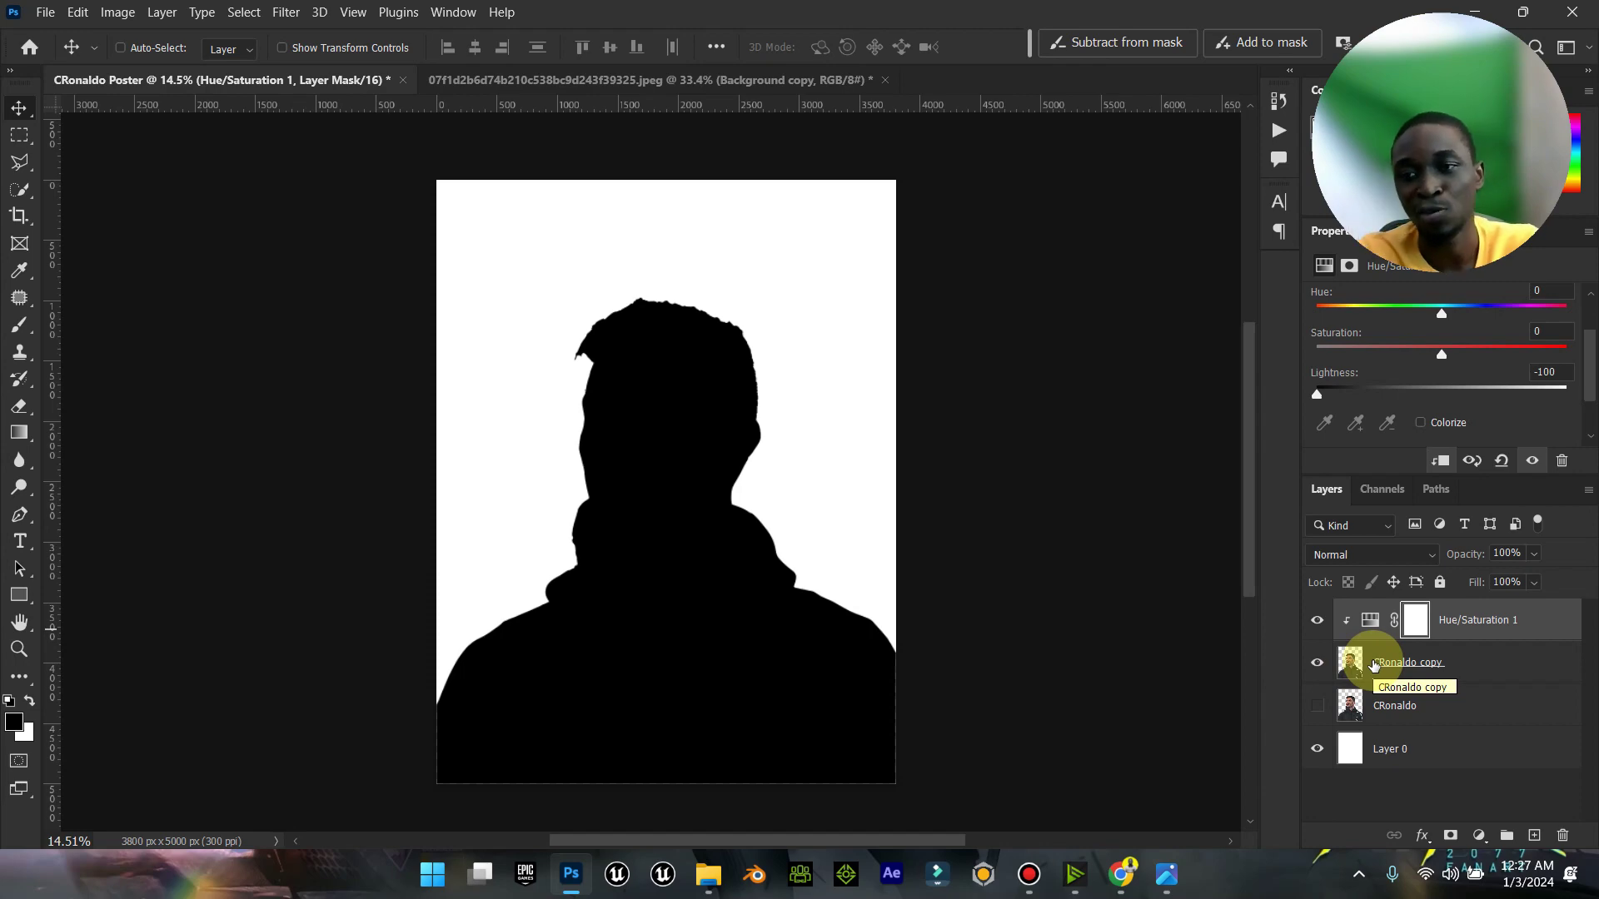
Step: Paint black on the Hue/Saturation layer mask with a soft 900 px brush to reveal both shoulders faintly, using the reference poster as a guide
left_click(1416, 627)
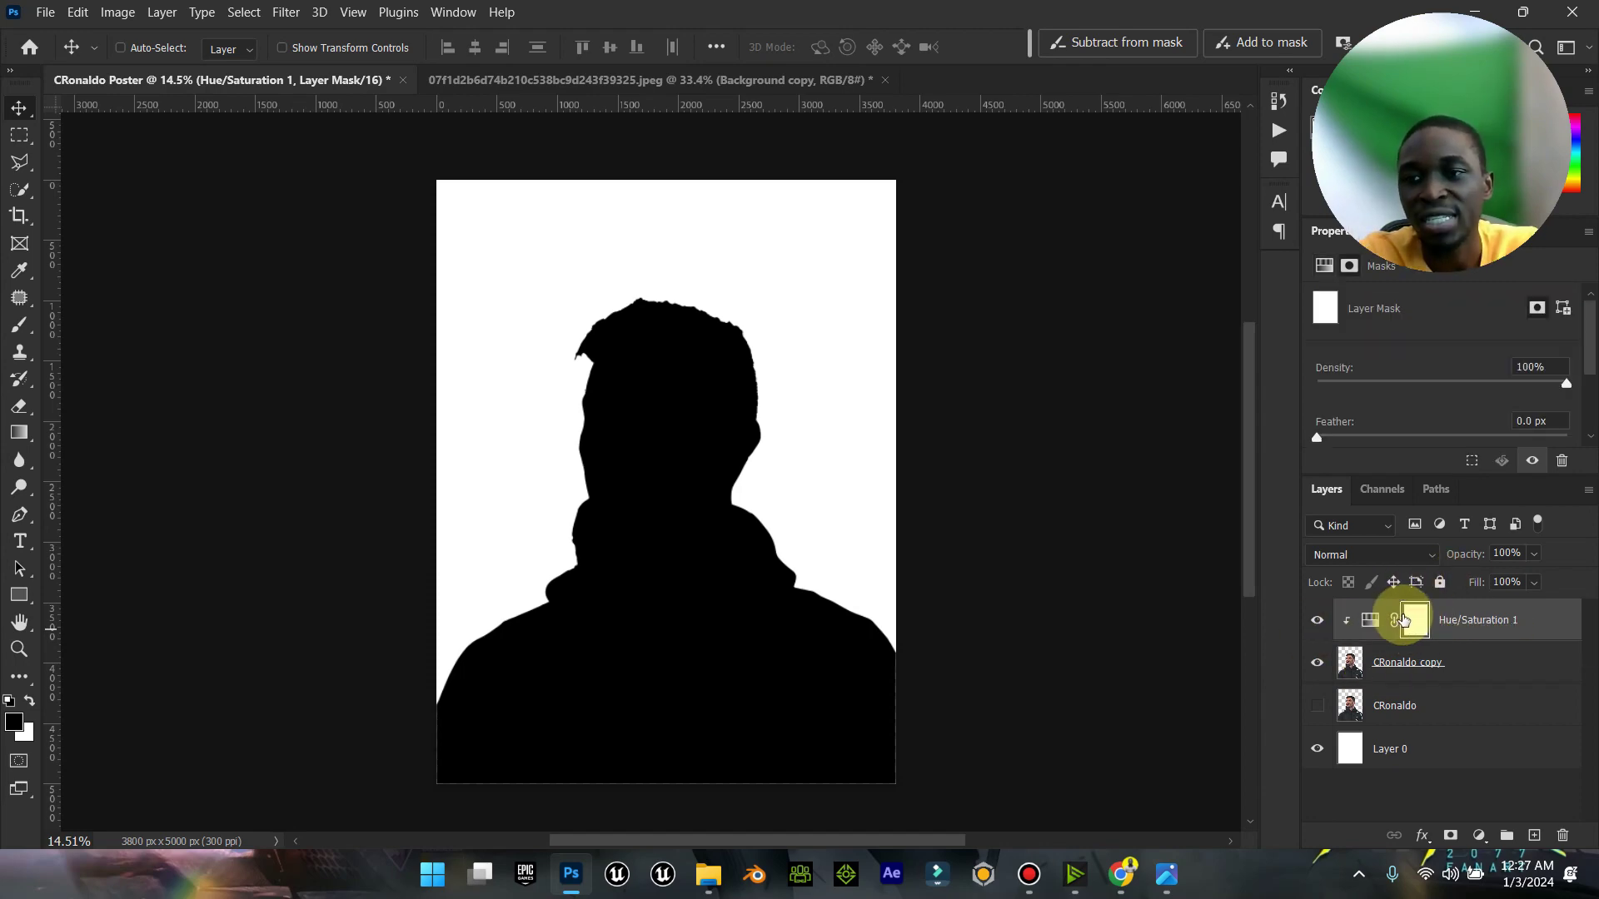
left_click(1165, 875)
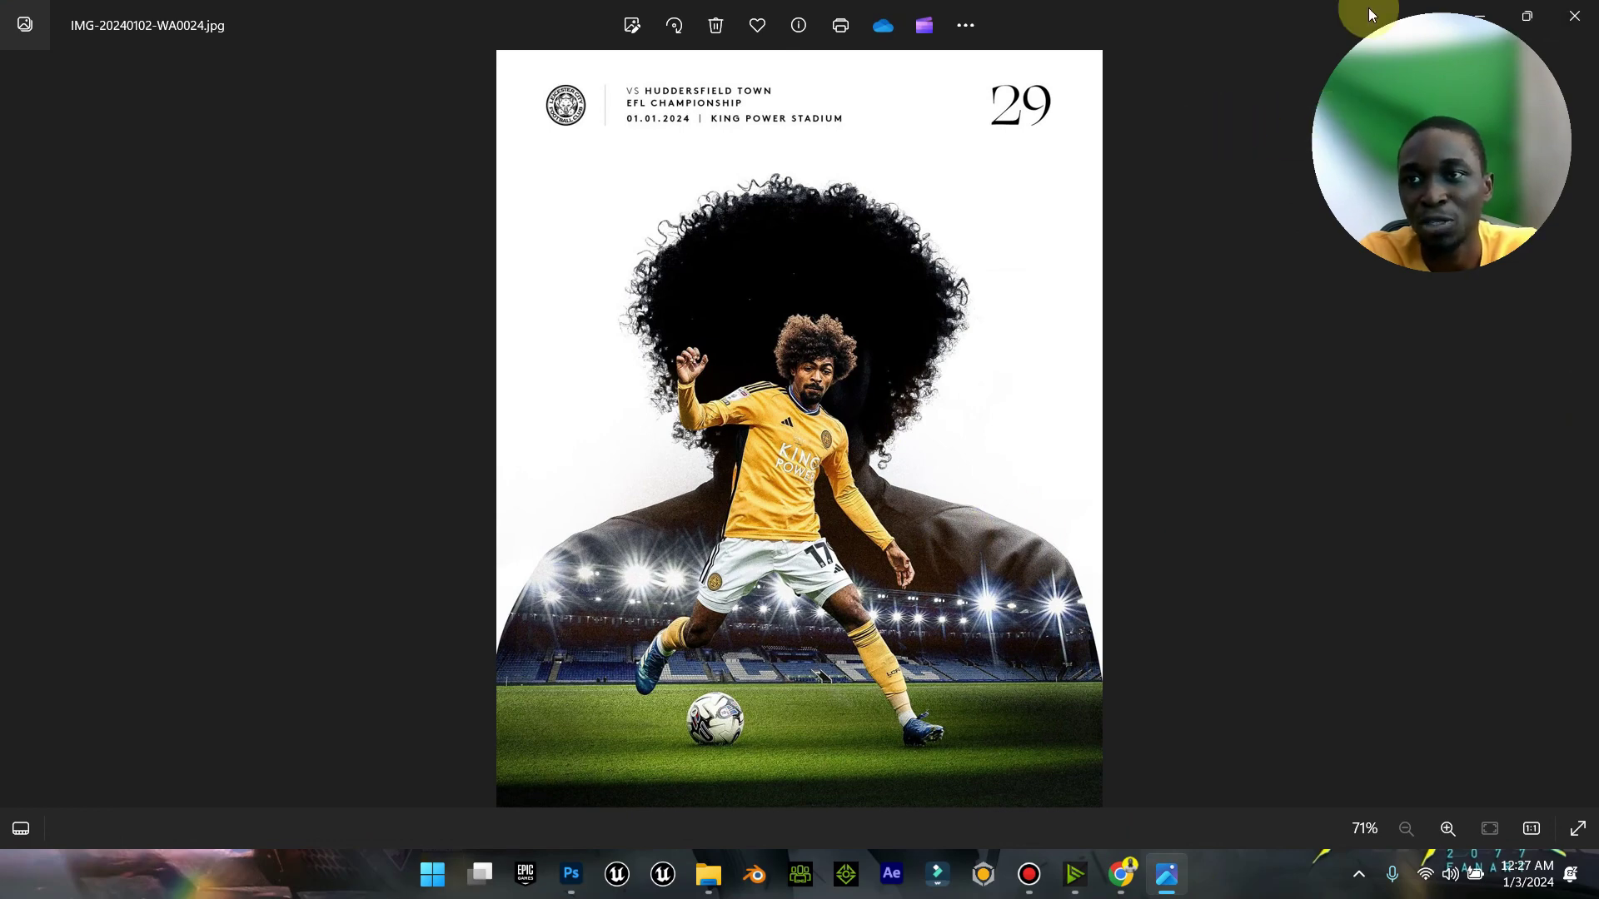
left_click(1480, 13)
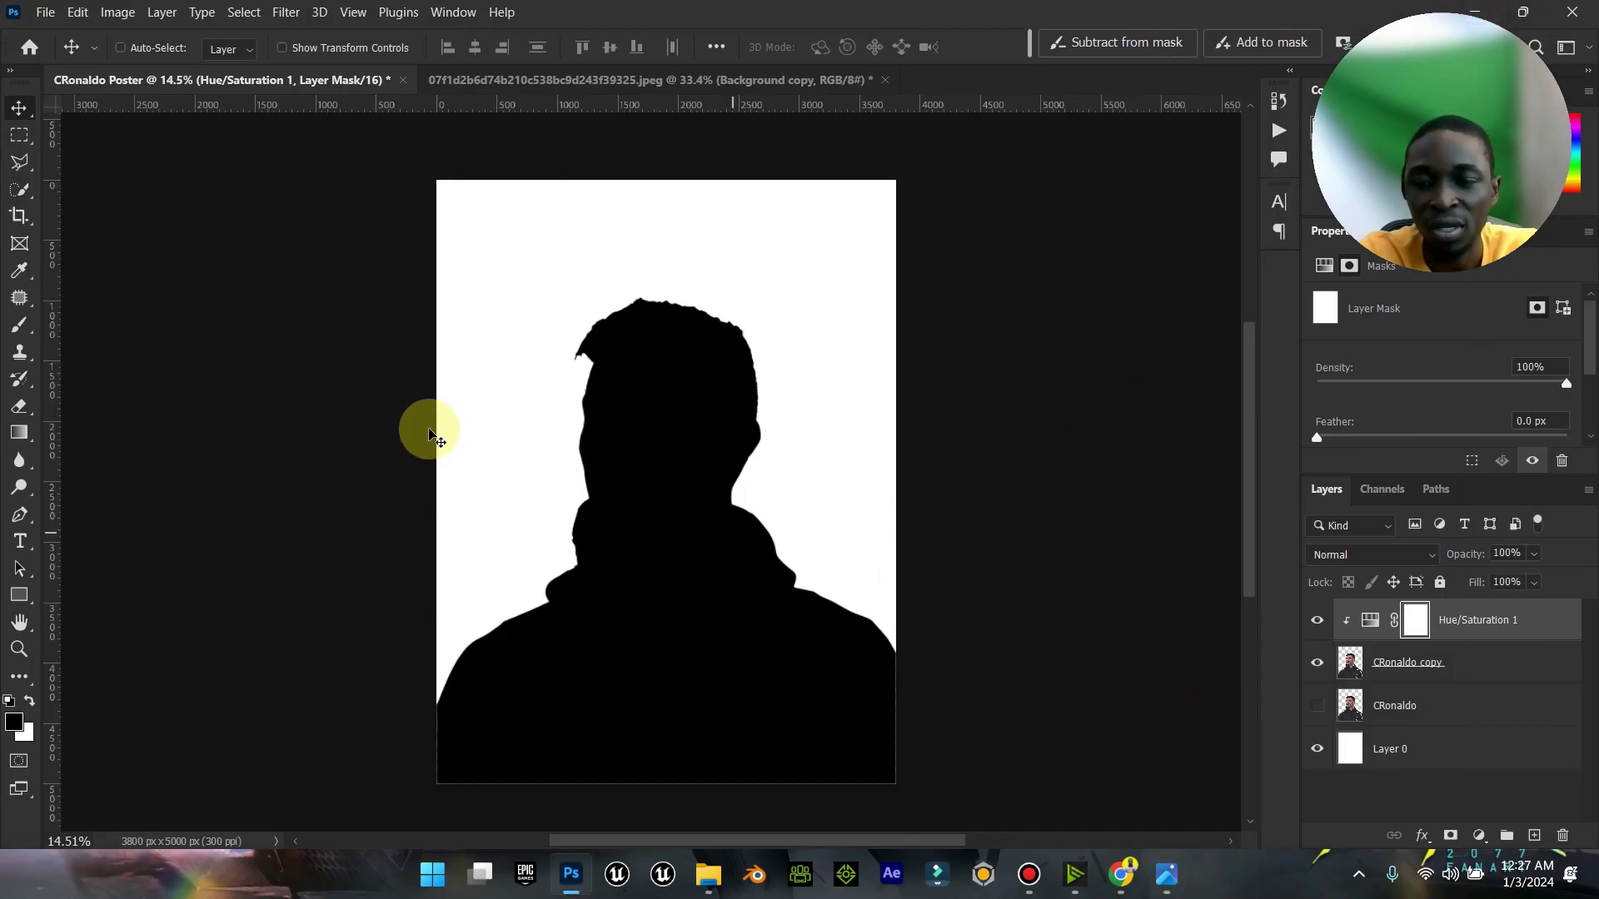
left_click(18, 327)
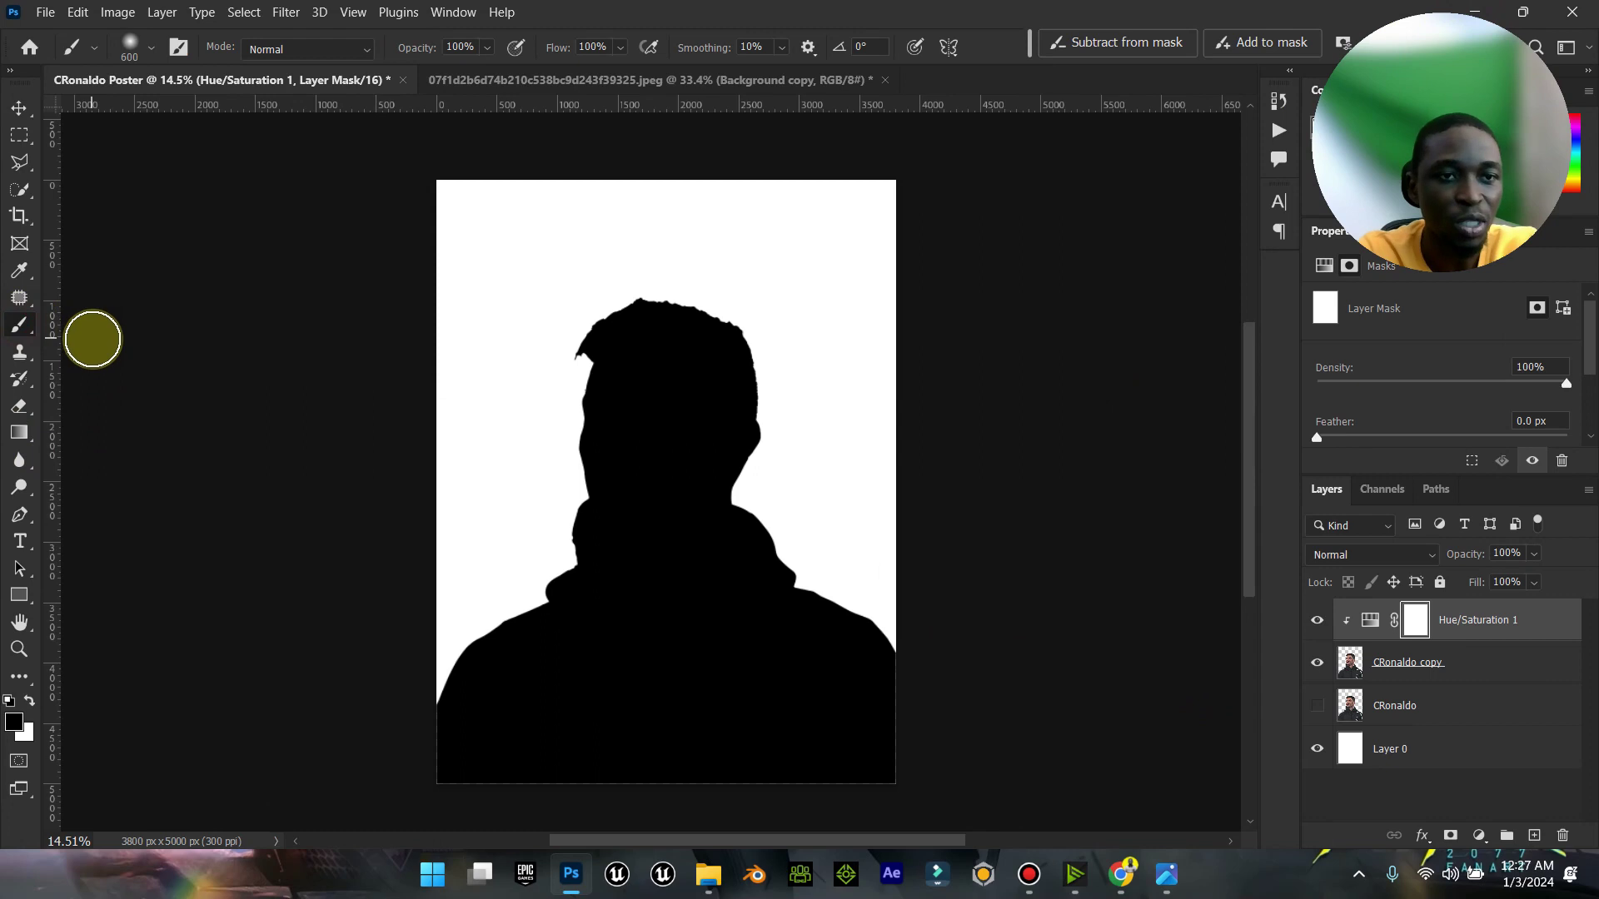
key("bracketright")
key("bracketright")
key("bracketright")
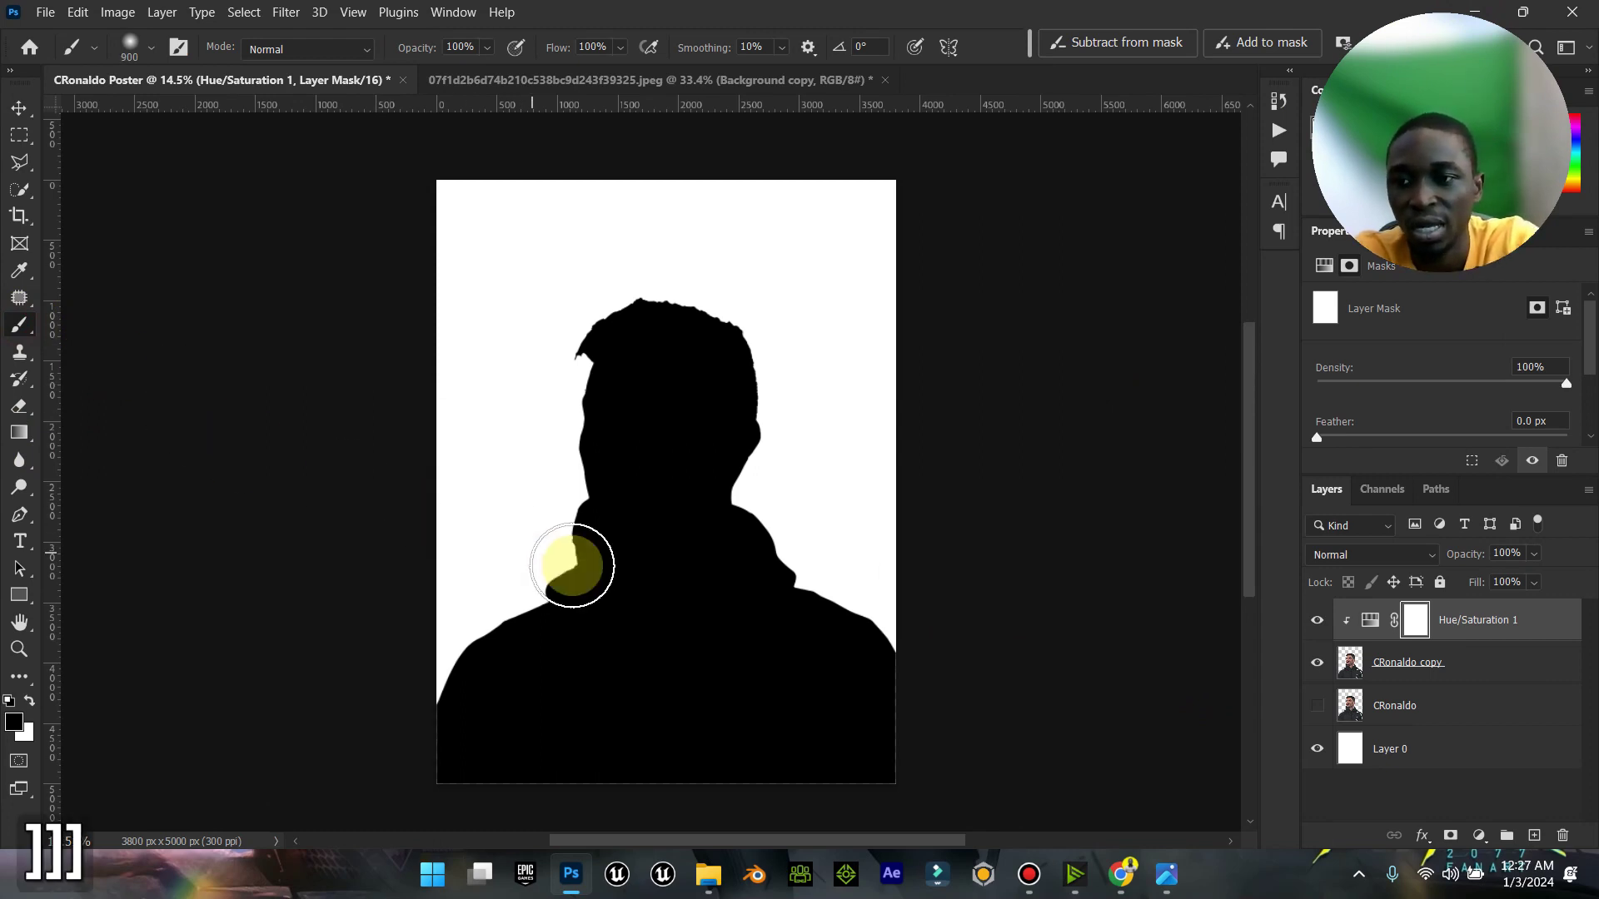
left_click(1420, 630)
mouse_move(626, 652)
left_mouse_down()
mouse_move(450, 678)
mouse_move(810, 596)
mouse_move(935, 622)
left_mouse_up()
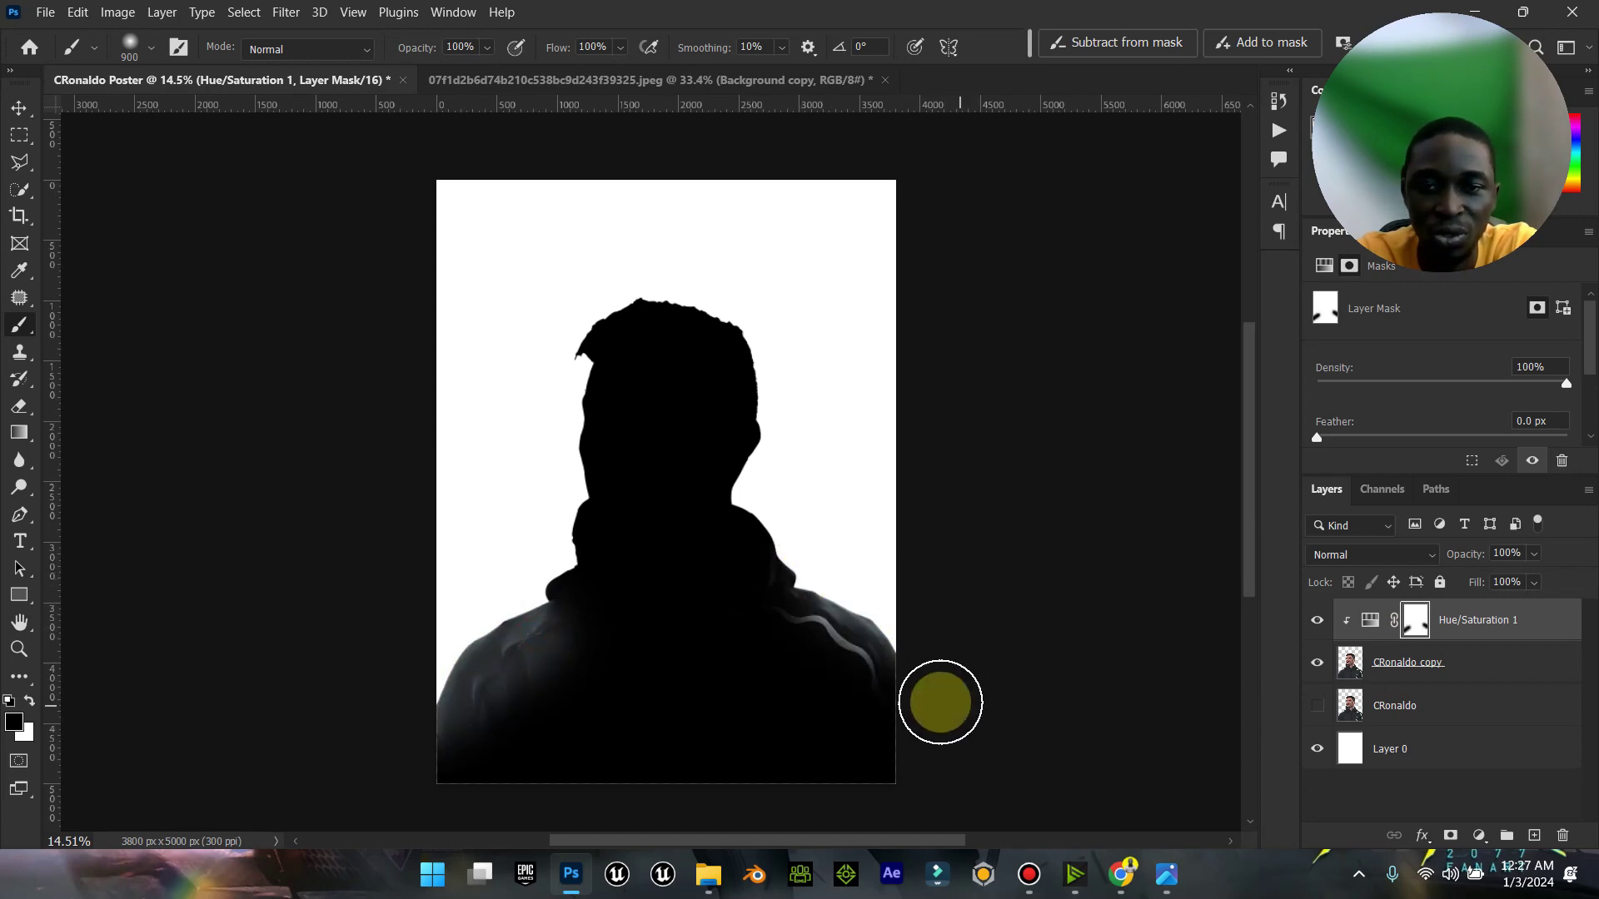
Step: Check the reference poster and extend the black mask painting across the whole jacket below the collar
left_click(1170, 871)
left_click(1174, 872)
mouse_move(887, 729)
left_mouse_down()
mouse_move(792, 653)
mouse_move(396, 761)
mouse_move(457, 771)
mouse_move(698, 663)
mouse_move(903, 757)
mouse_move(874, 725)
mouse_move(888, 753)
left_mouse_up()
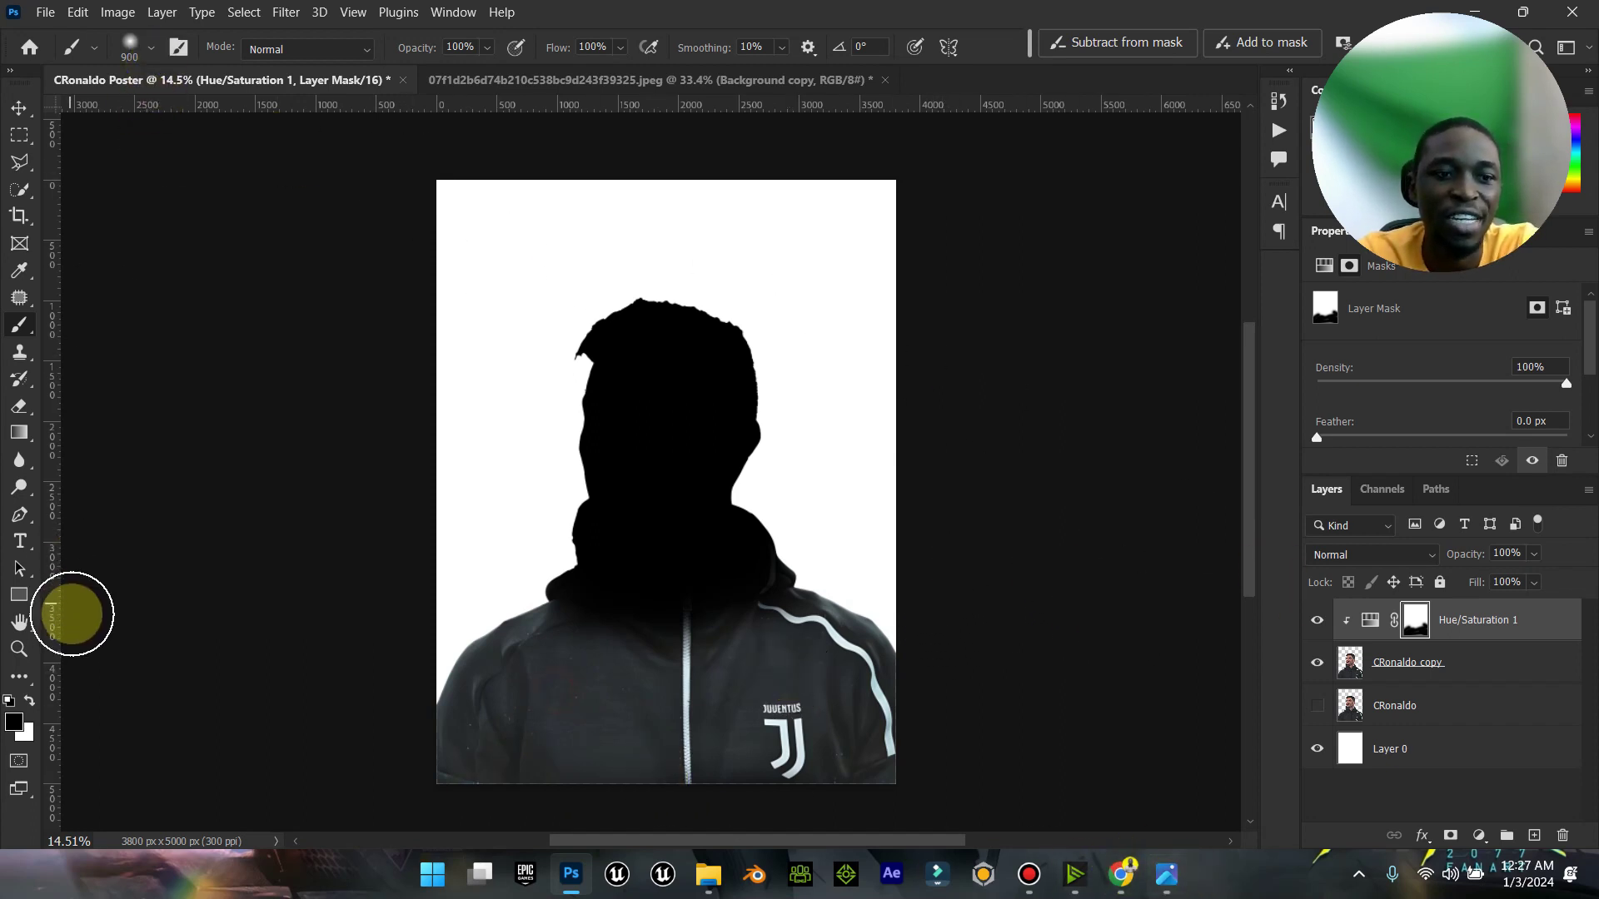
Step: Switch the brush to white and paint the chest and lower jacket back to black, leaving faint detail on the shoulders
left_click(33, 702)
mouse_move(792, 696)
left_mouse_down()
mouse_move(811, 686)
mouse_move(866, 754)
mouse_move(792, 657)
mouse_move(725, 633)
mouse_move(542, 821)
mouse_move(726, 819)
mouse_move(642, 658)
mouse_move(536, 703)
mouse_move(492, 771)
mouse_move(648, 698)
left_mouse_up()
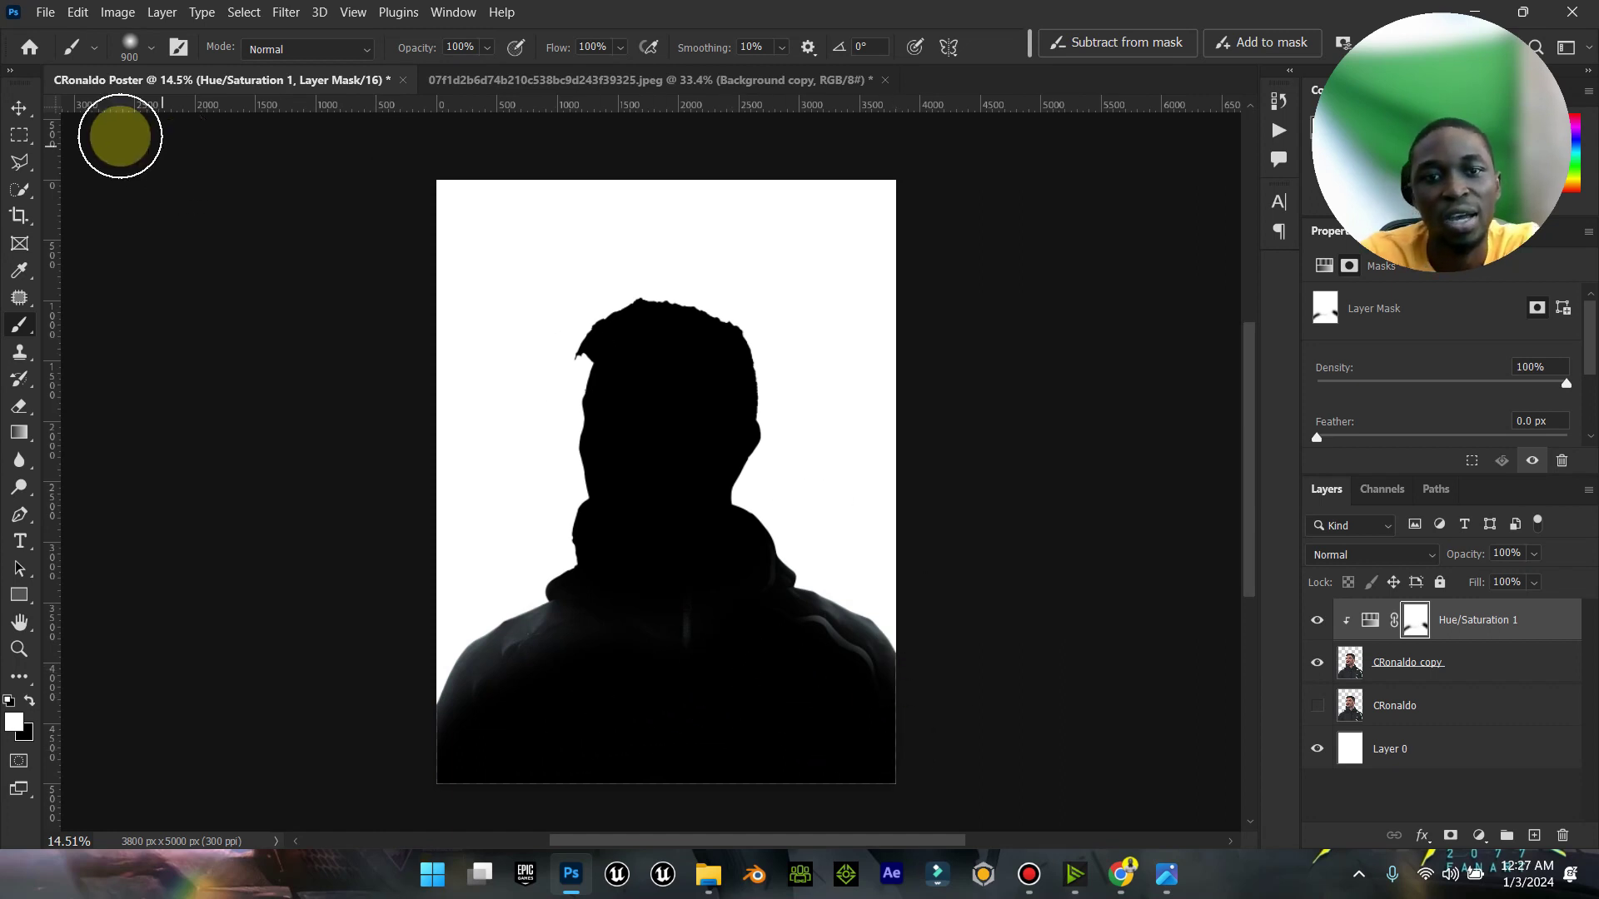
left_click(17, 109)
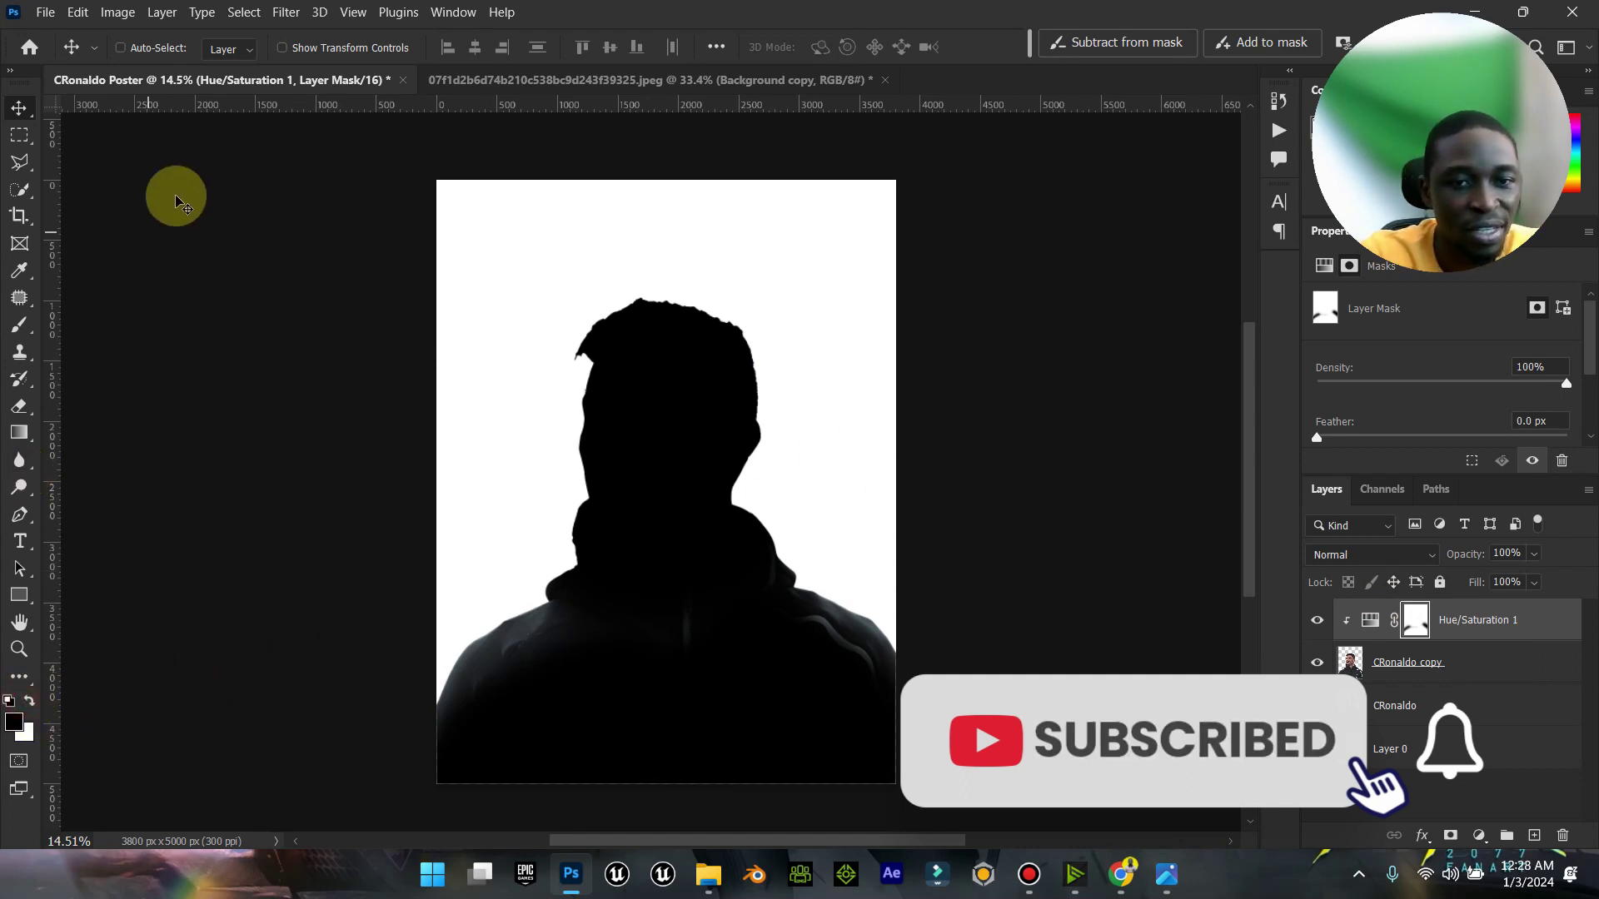
Step: Paint black on the Hue/Saturation mask around the top of the head to reveal faint hair detail, undoing the excess stroke
left_click(20, 330)
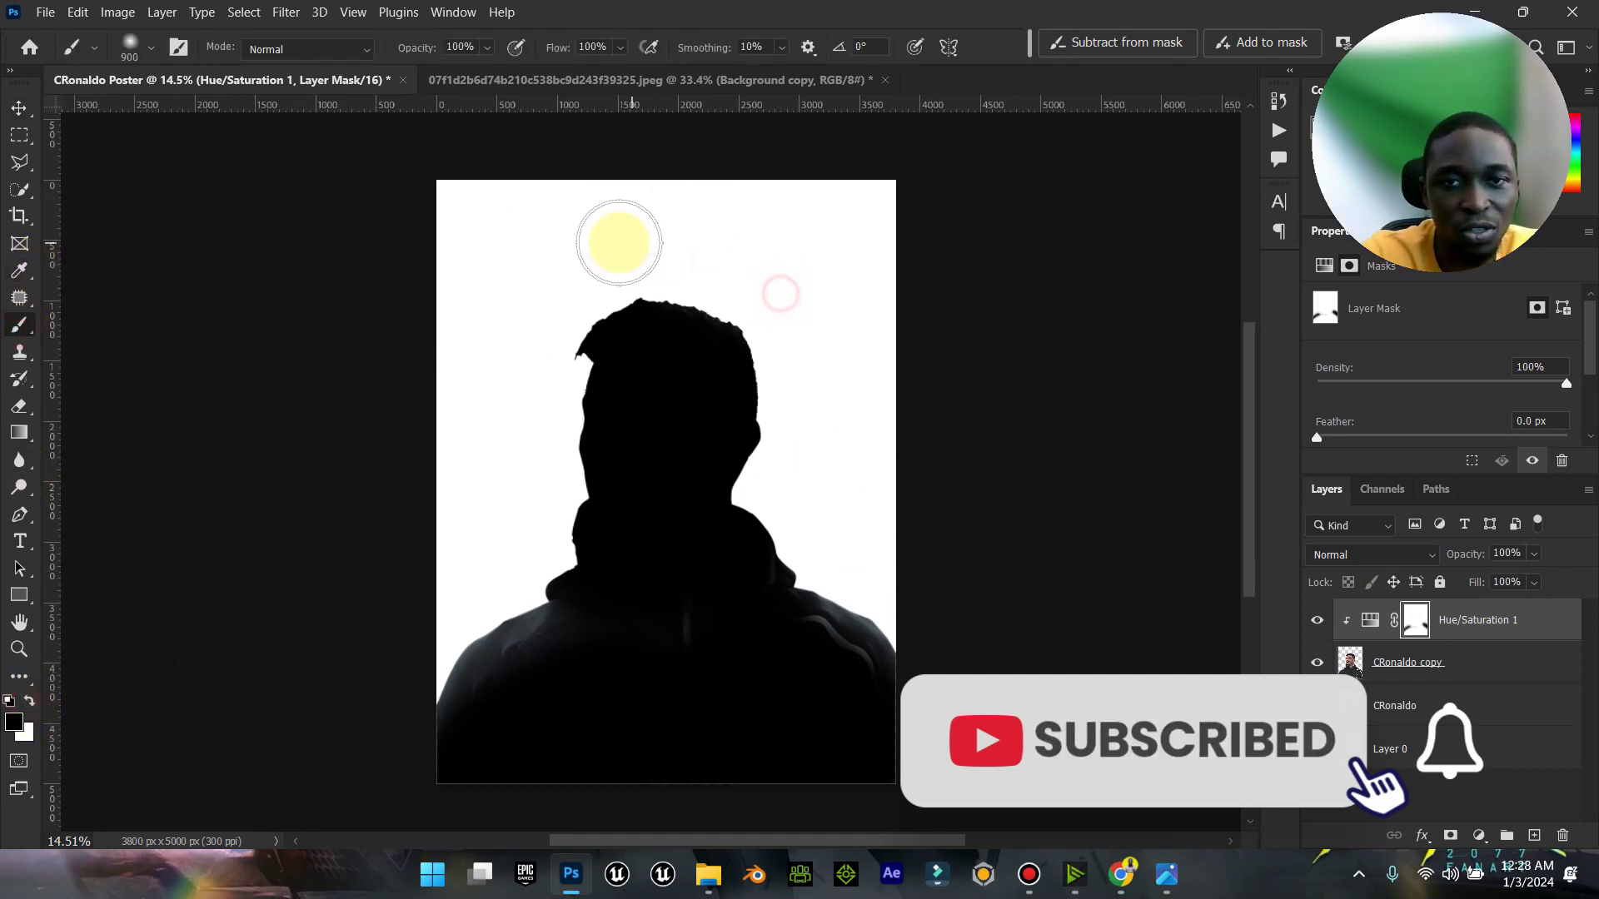
mouse_move(626, 244)
left_mouse_down()
mouse_move(553, 275)
mouse_move(457, 435)
mouse_move(426, 445)
left_mouse_up()
key("ctrl+z")
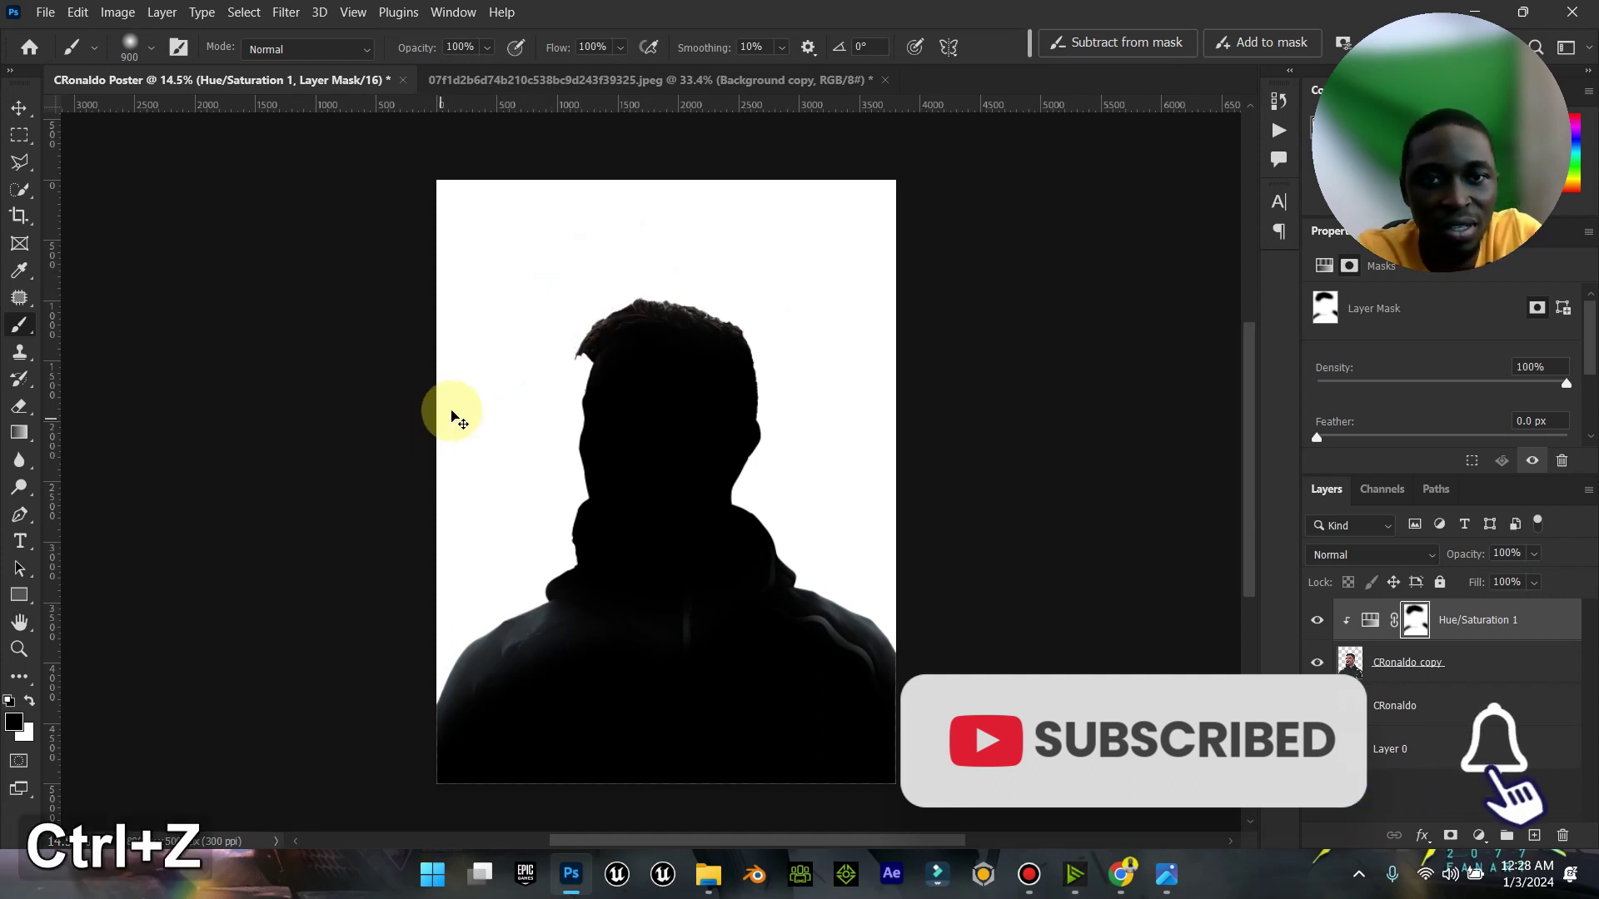
left_click(18, 108)
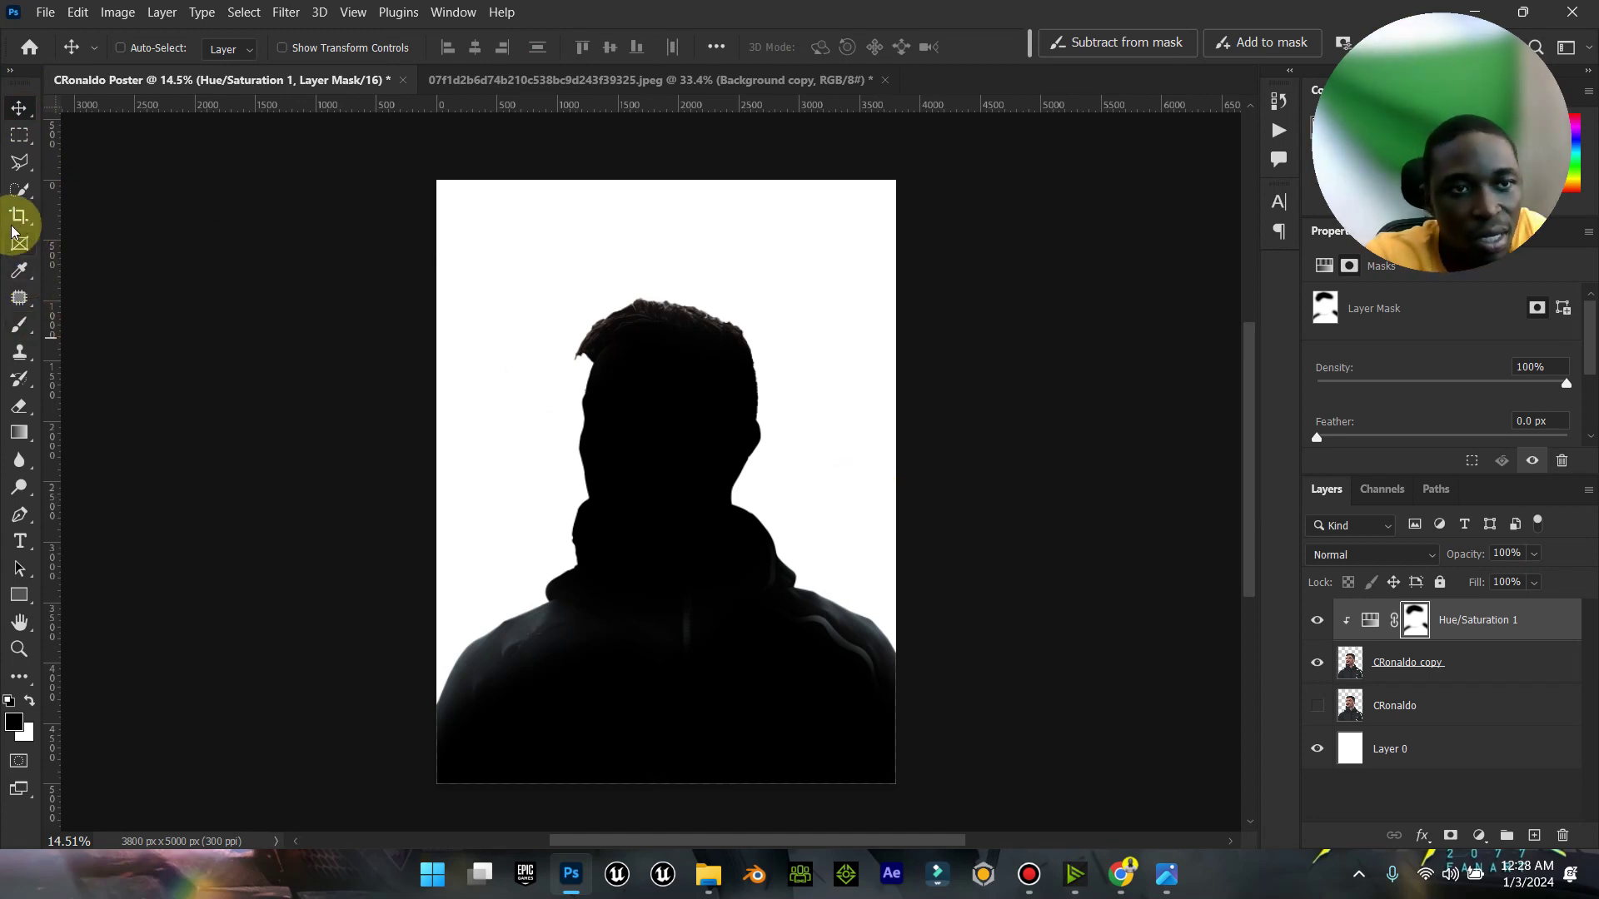
Step: Try painting black on the mask along the ear and neck edge, and undo the strokes
left_click(20, 325)
mouse_move(750, 397)
left_mouse_down()
mouse_move(800, 348)
mouse_move(821, 403)
mouse_move(820, 381)
mouse_move(790, 466)
left_mouse_up()
key("ctrl+z")
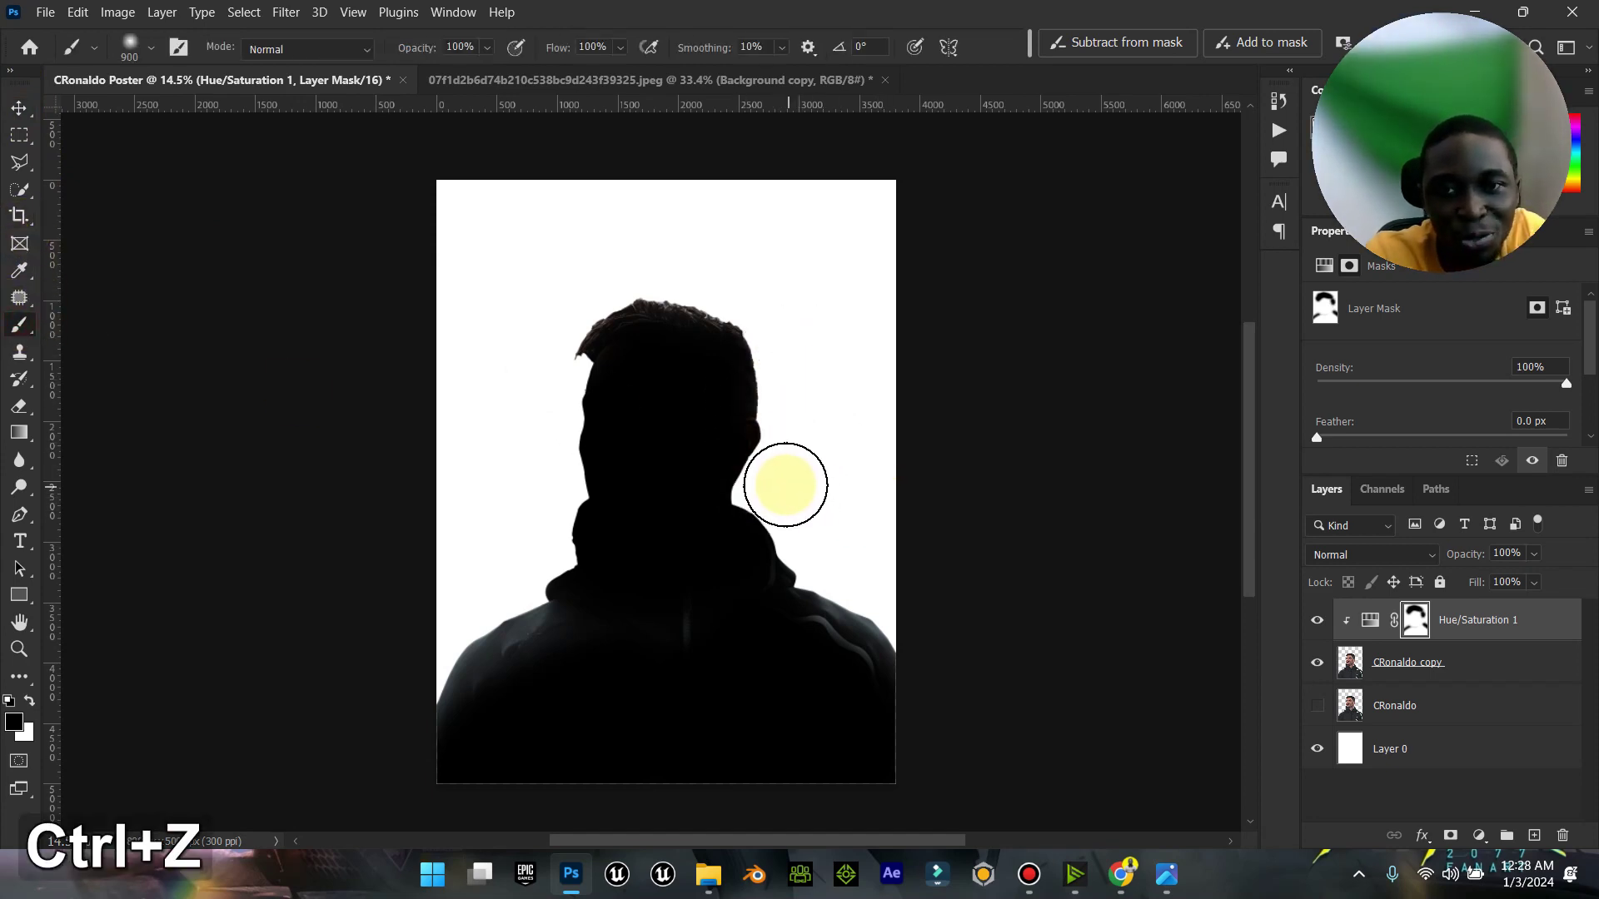
key("ctrl+z")
left_click(17, 106)
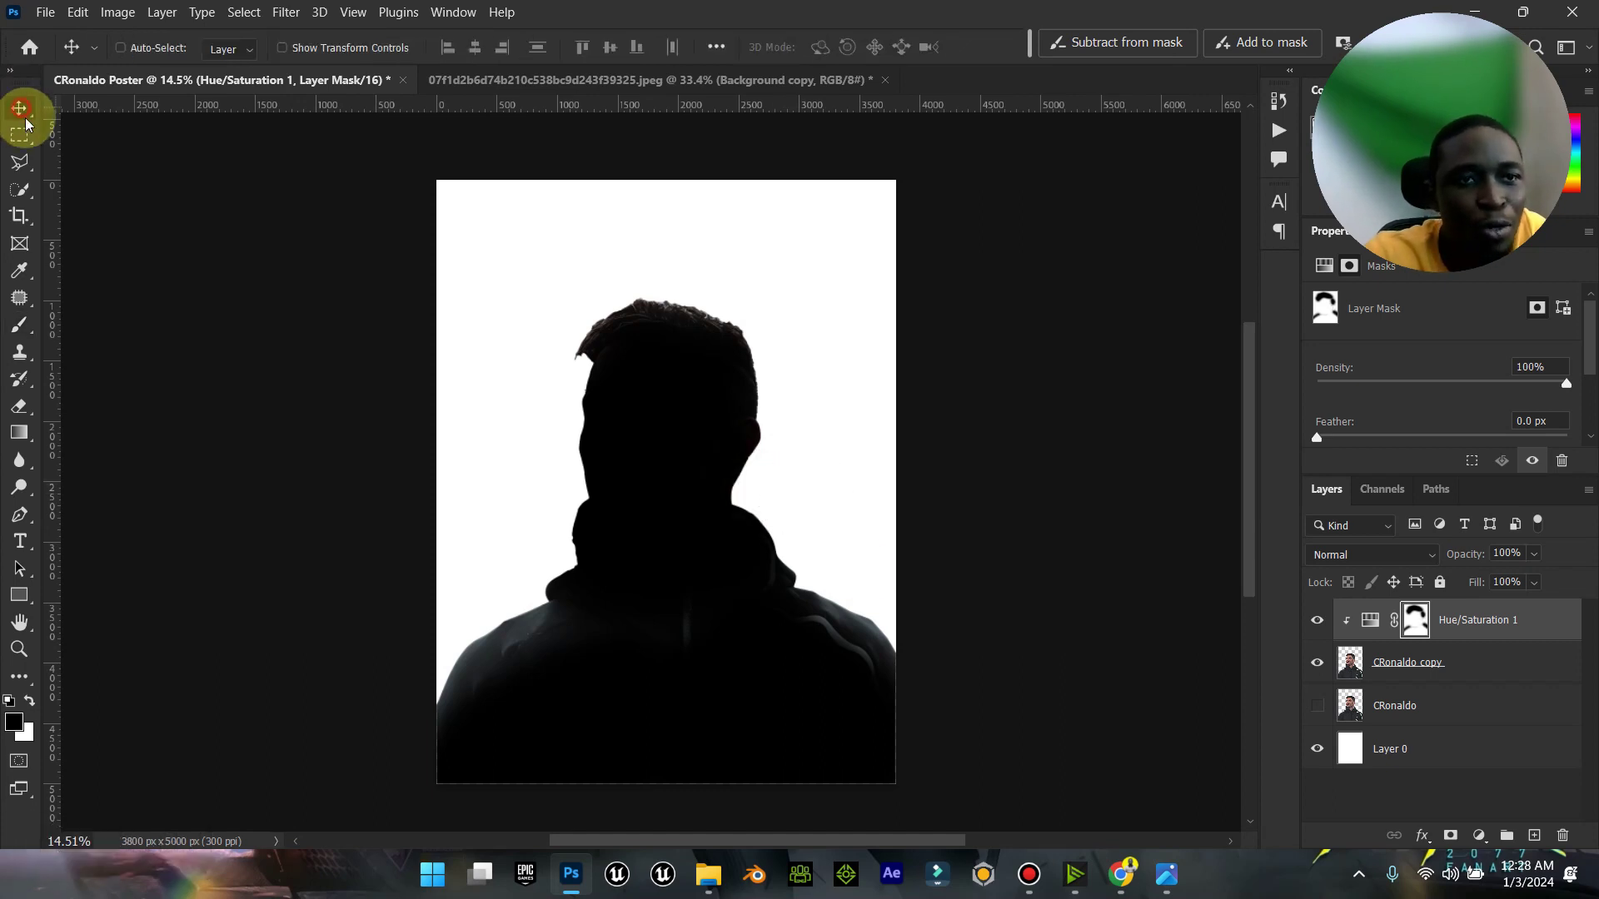
Step: Add a Black & White adjustment clipped to CRonaldo copy beneath the Hue/Saturation layer, and hide the Hue/Saturation layer
left_click(1437, 666)
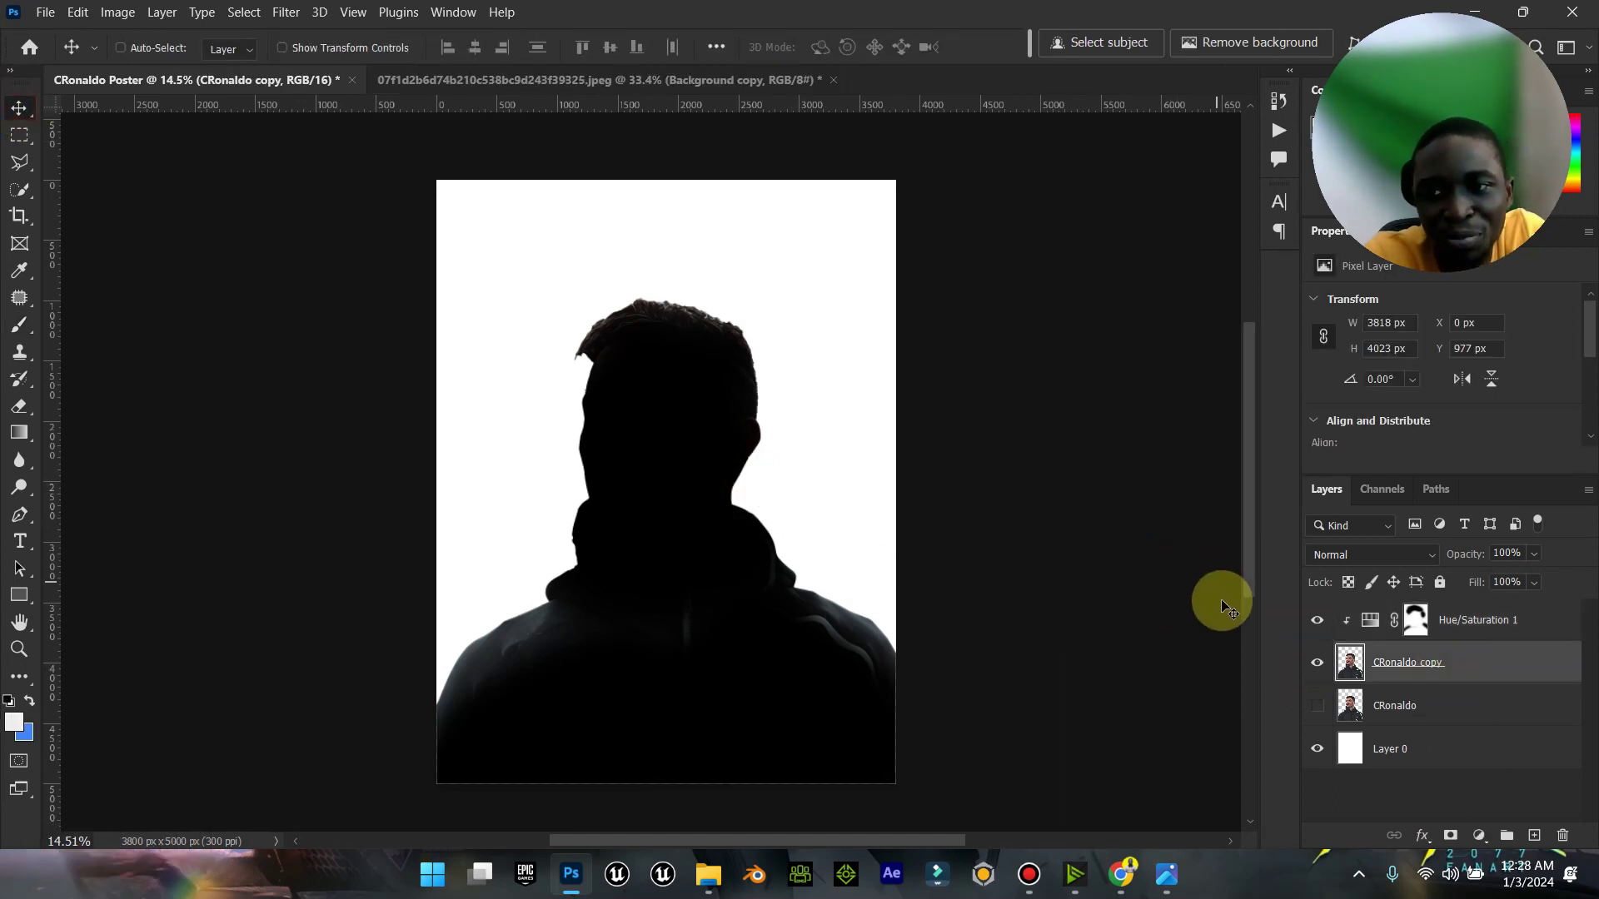
left_click(1479, 836)
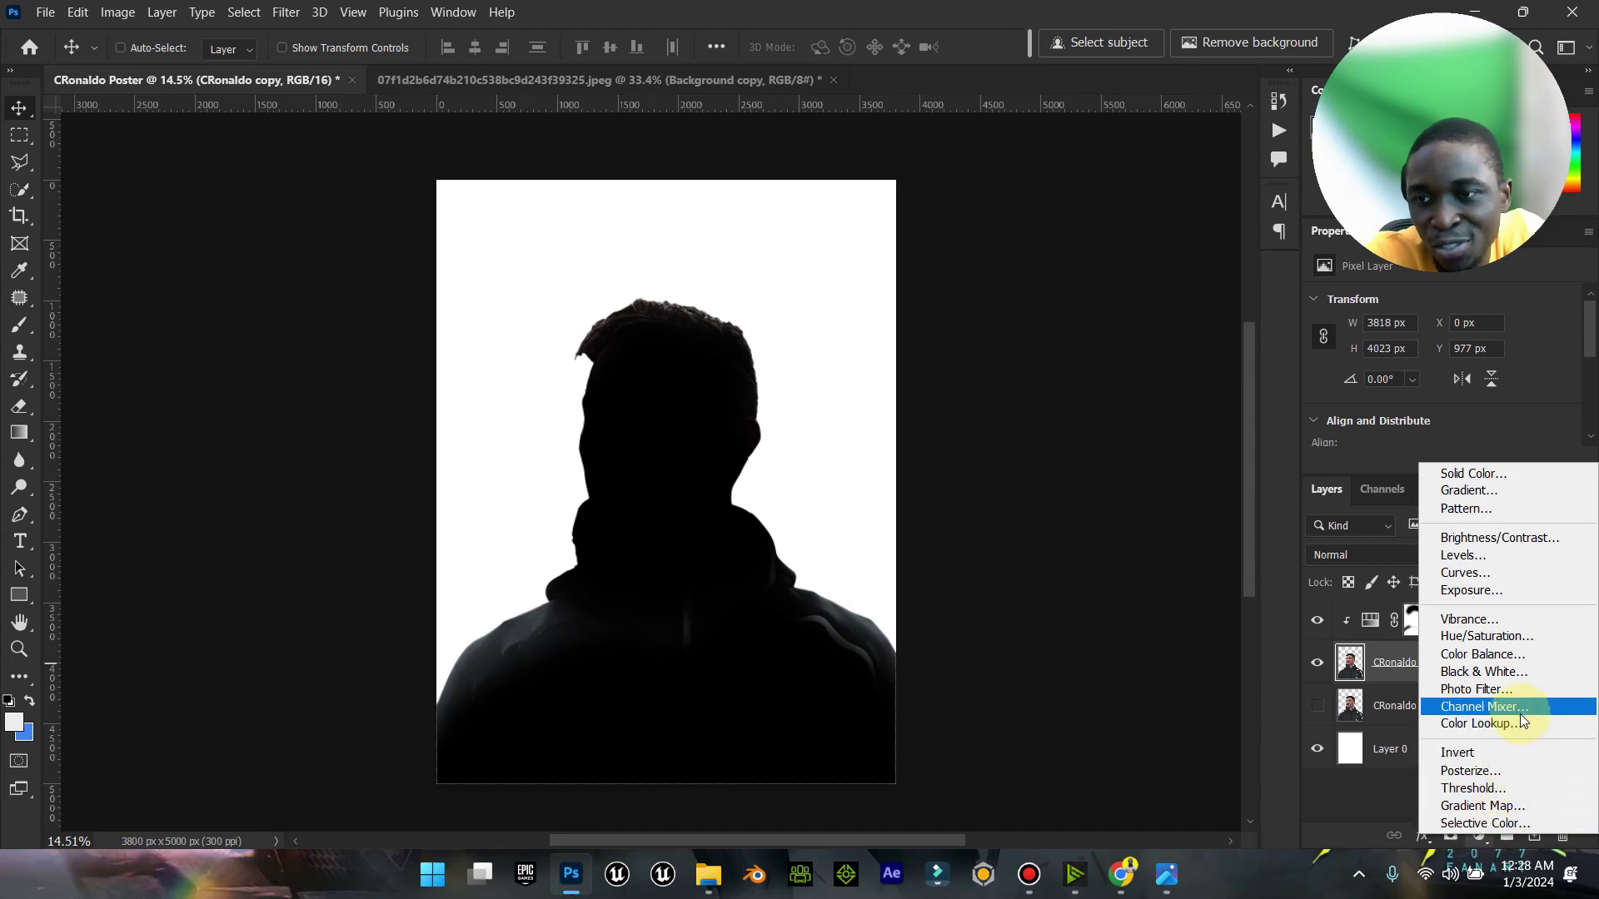
left_click(1514, 673)
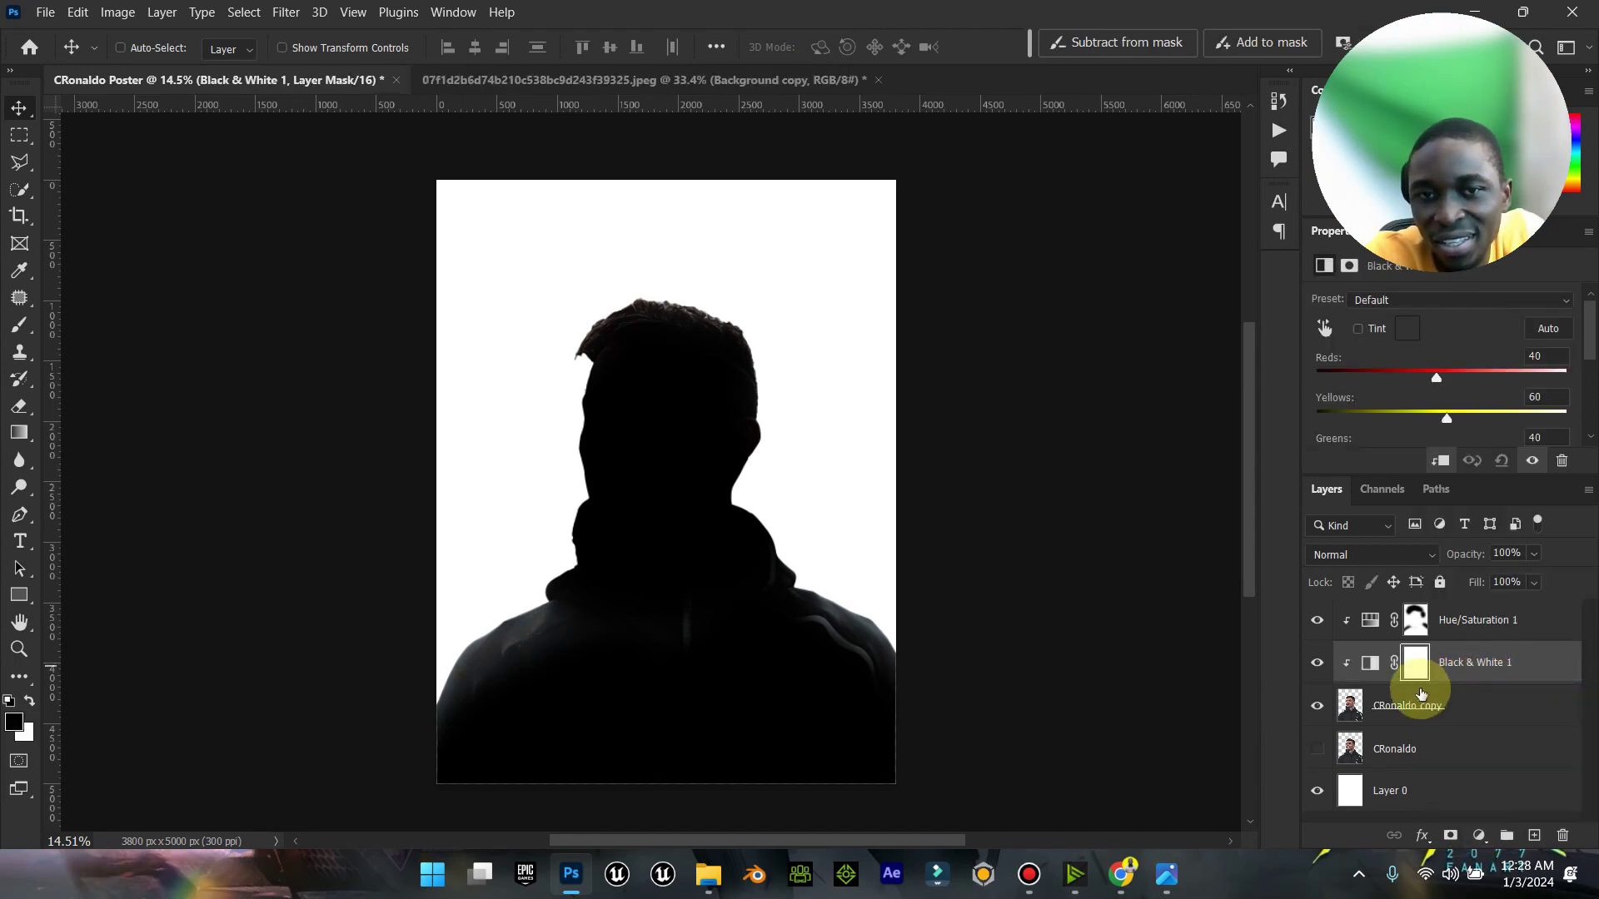
left_click(1319, 631)
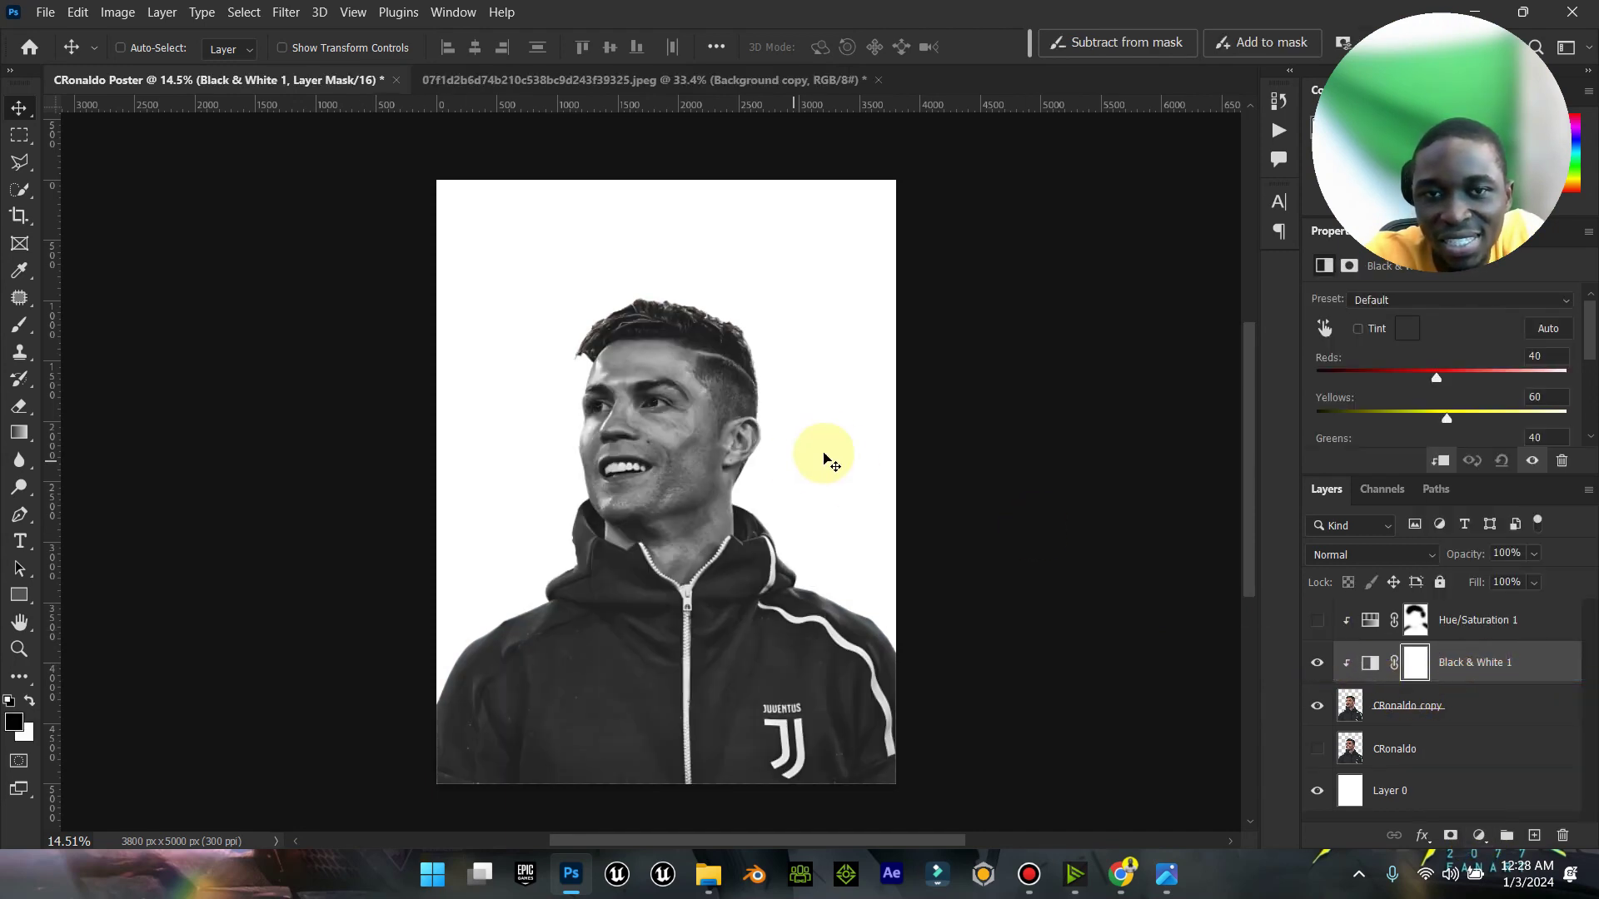
Step: Check the reference poster, show the Hue/Saturation layer again, and select its mask for painting with the Brush tool
left_click(1165, 874)
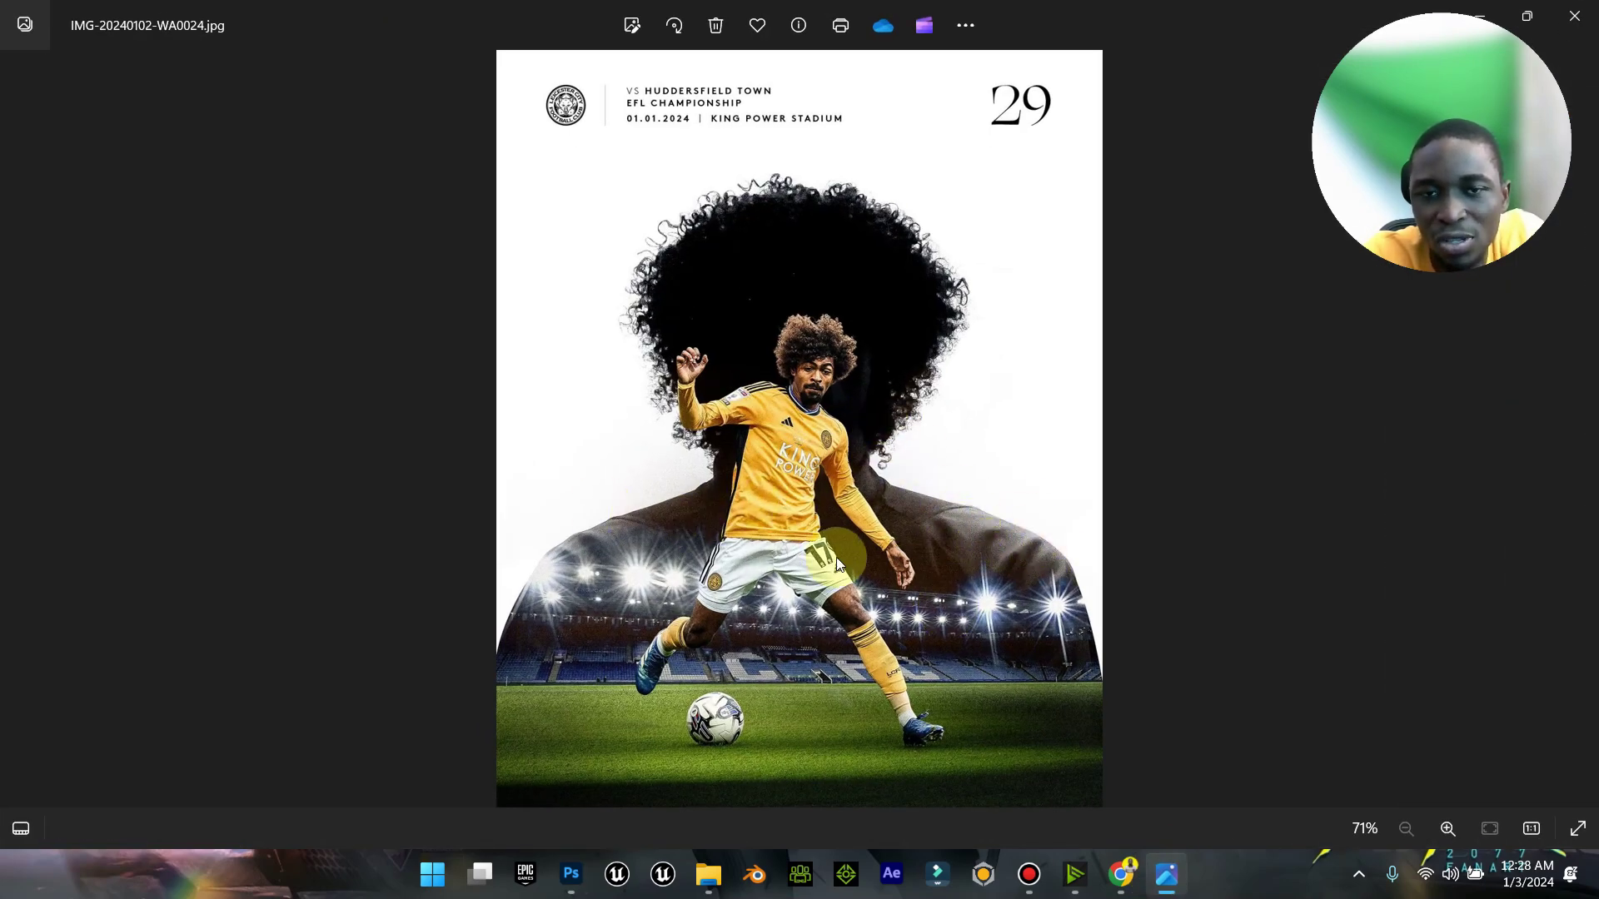
left_click(1474, 16)
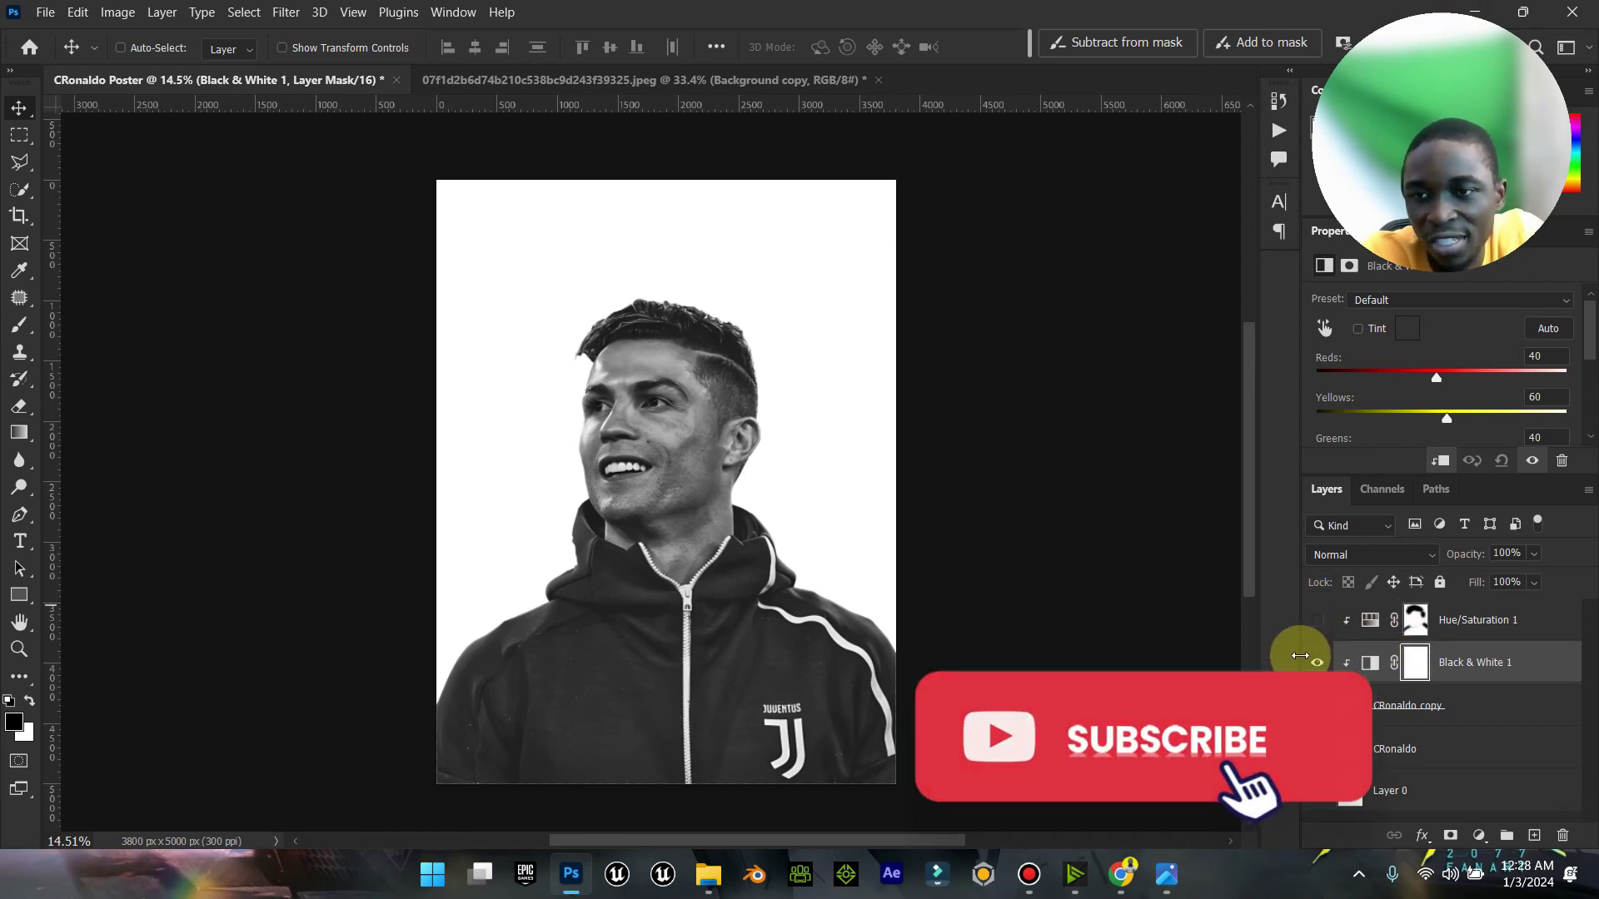
left_click(1317, 620)
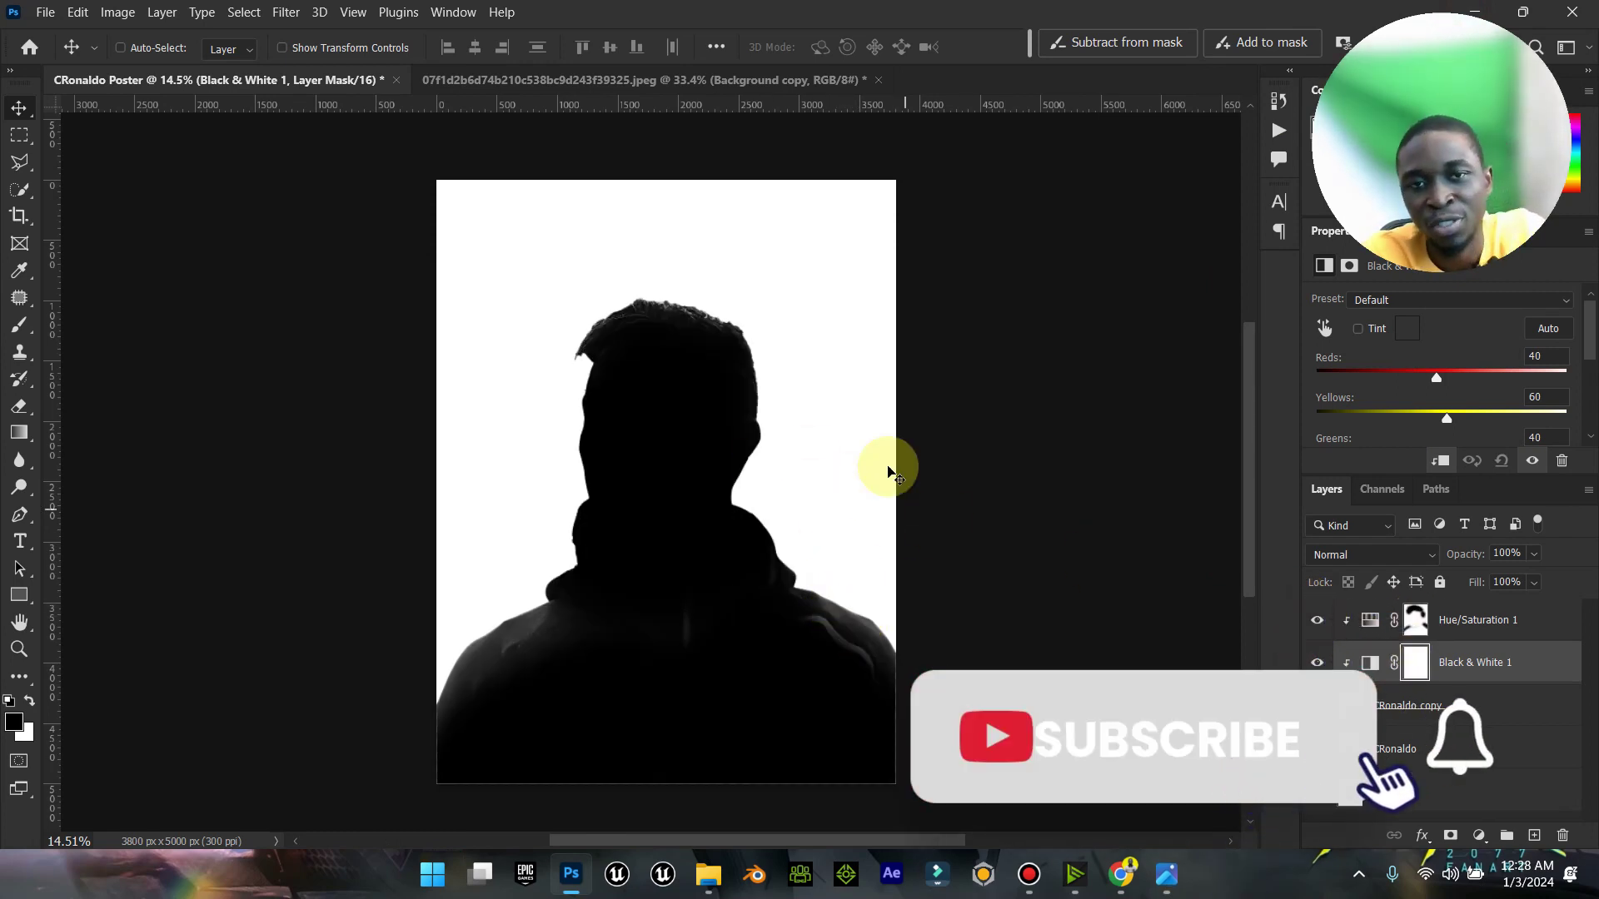
left_click(1398, 625)
left_click(19, 325)
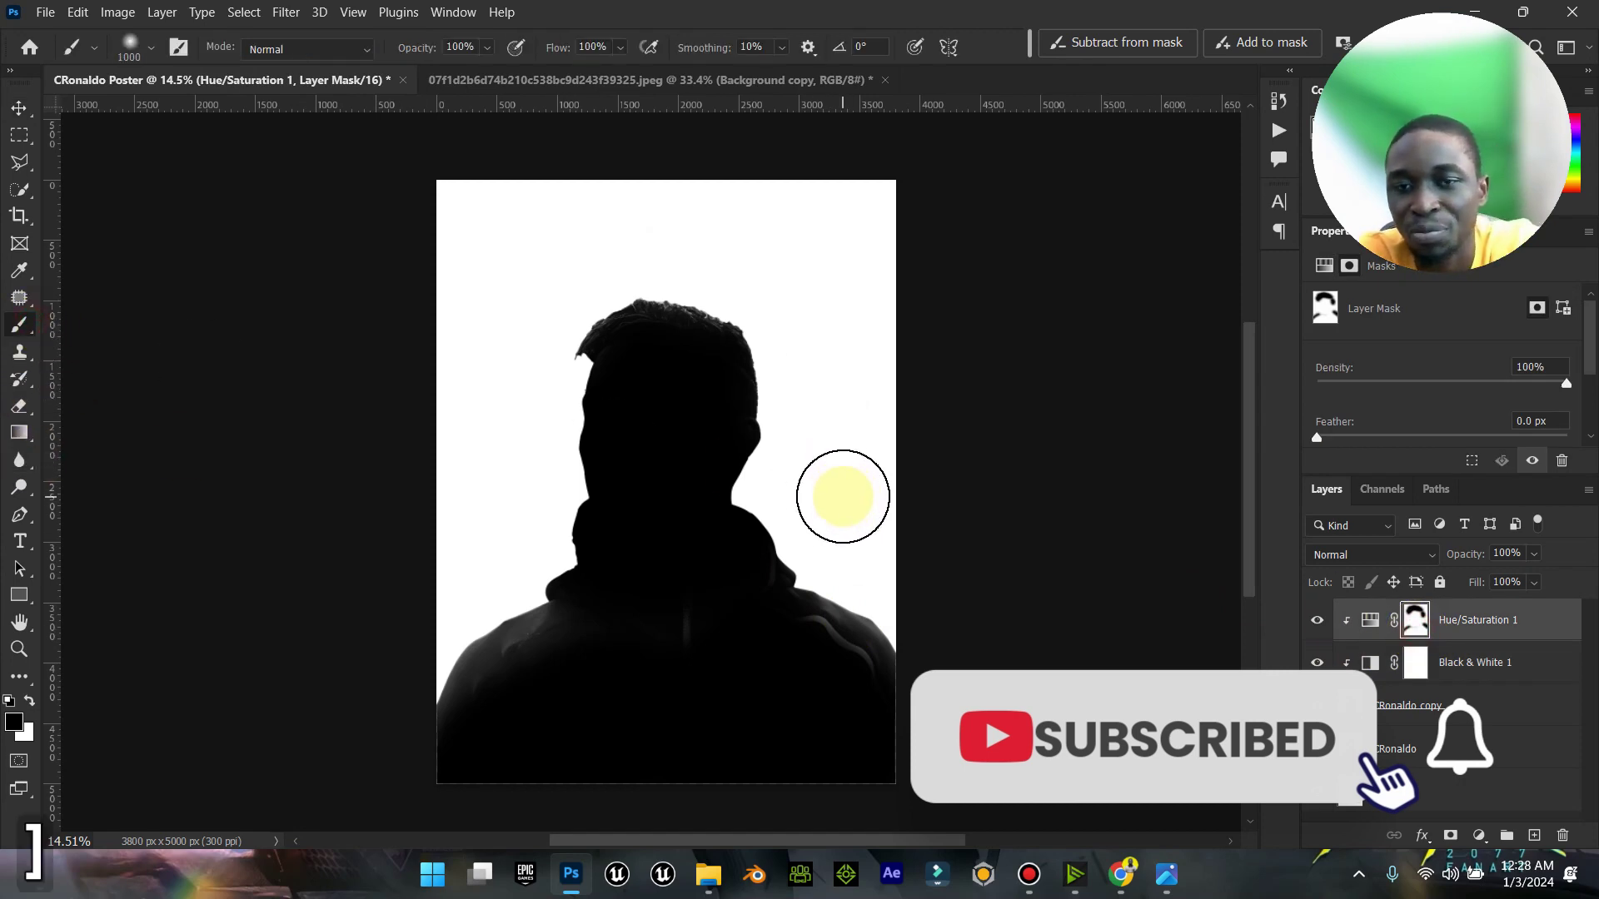
Step: Try painting black along the ear and neck edge of the Hue/Saturation mask with 1100 px and 800 px brushes, and undo the strokes
key("bracketright")
key("bracketright")
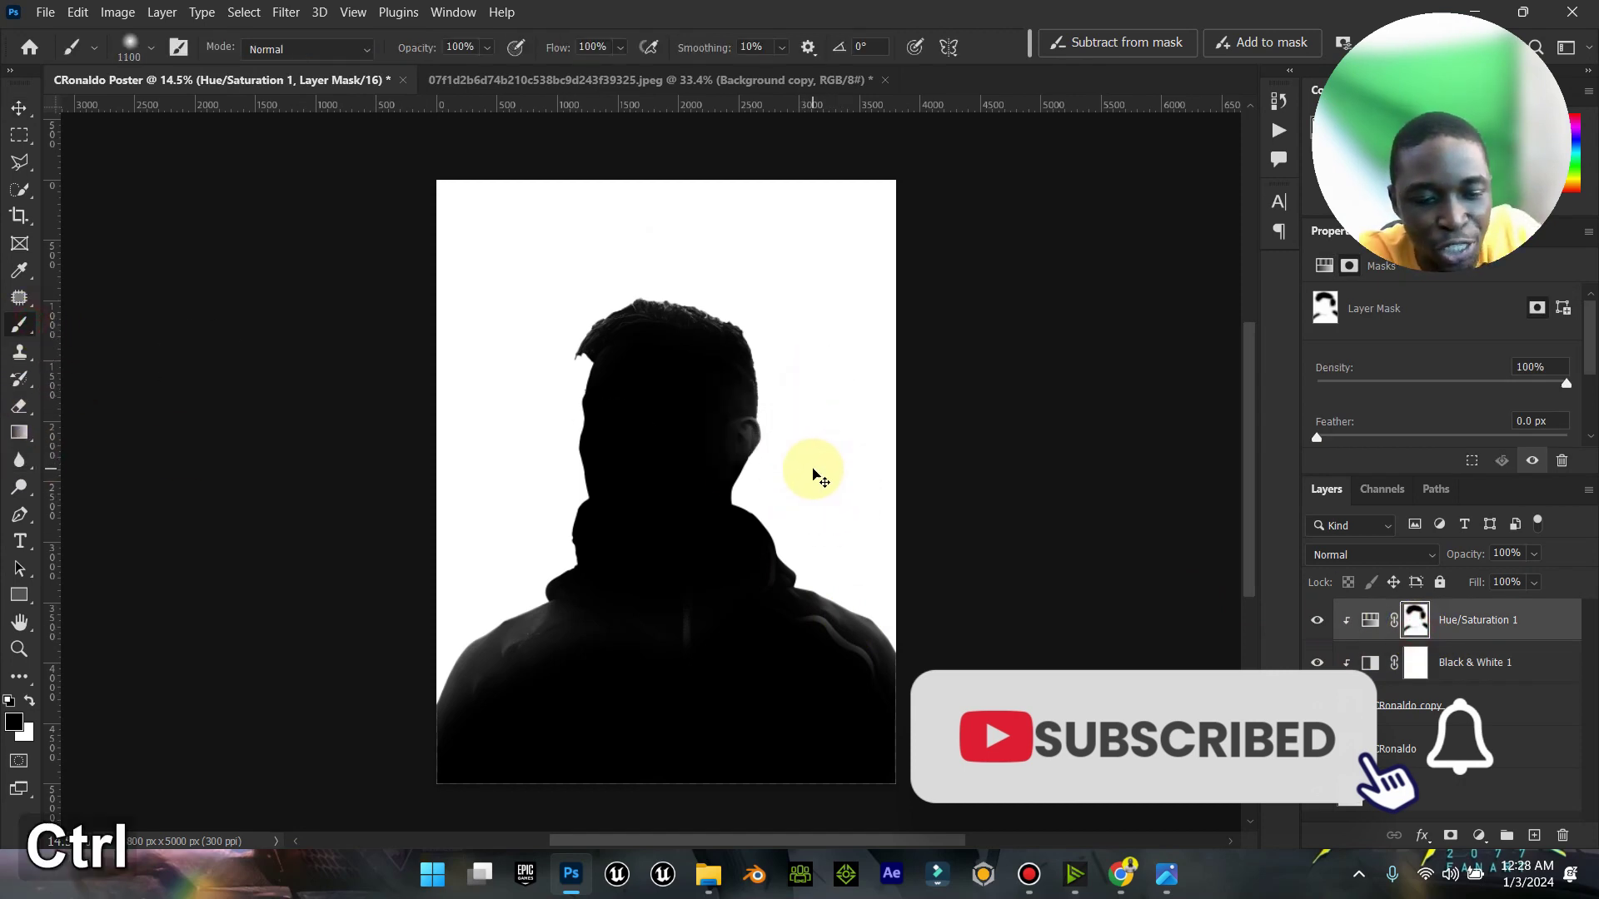
key("ctrl+z")
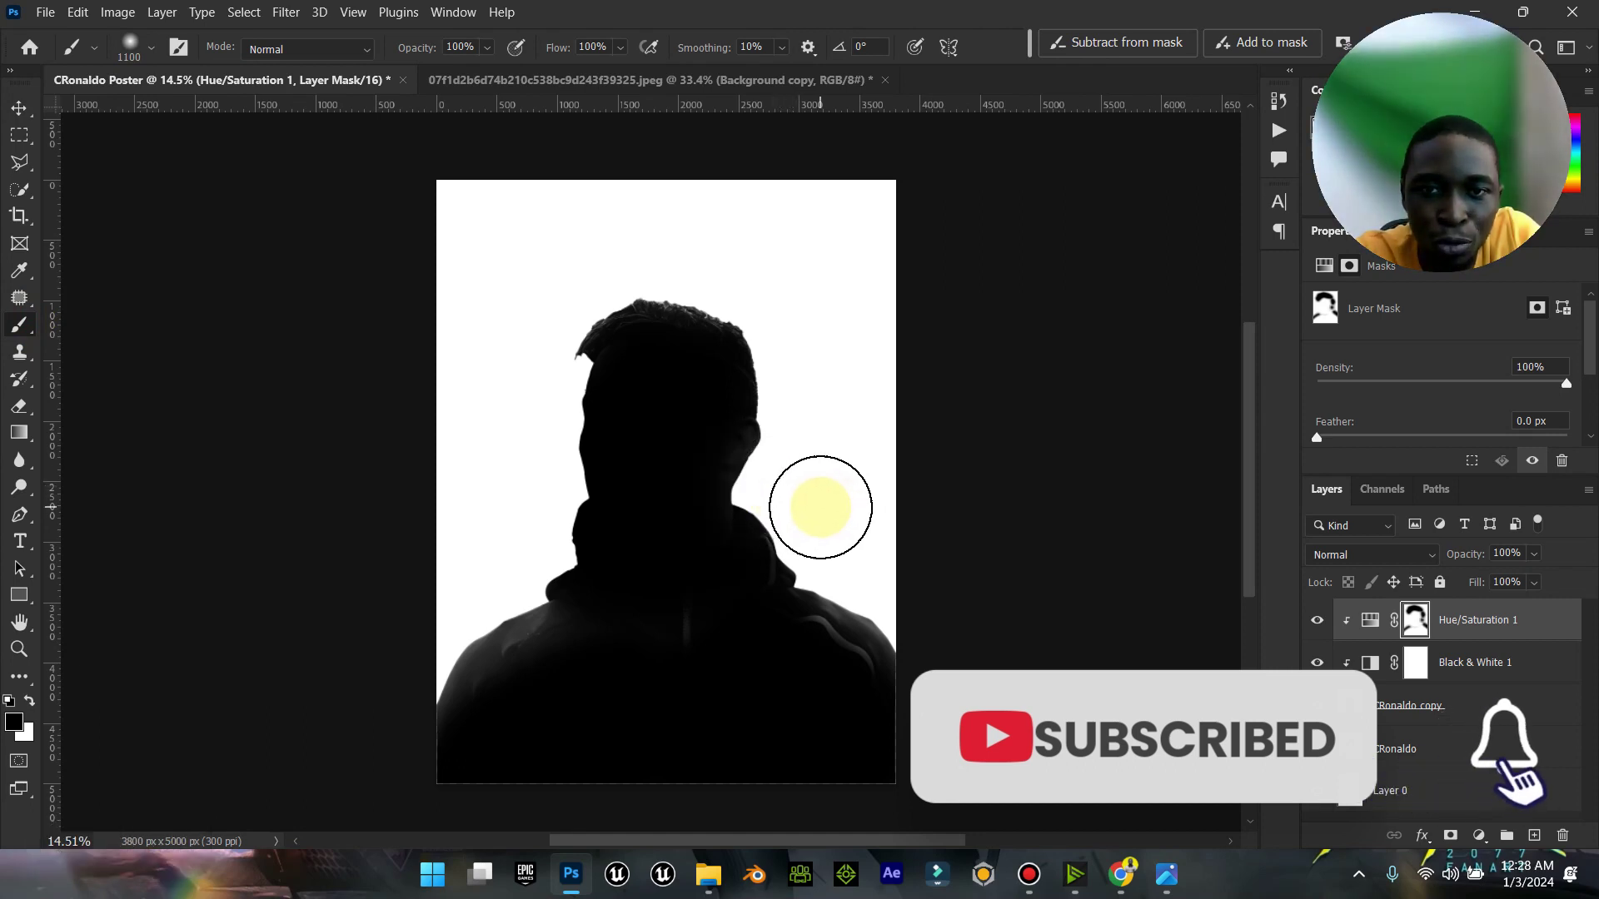
key("ctrl+z")
key("p")
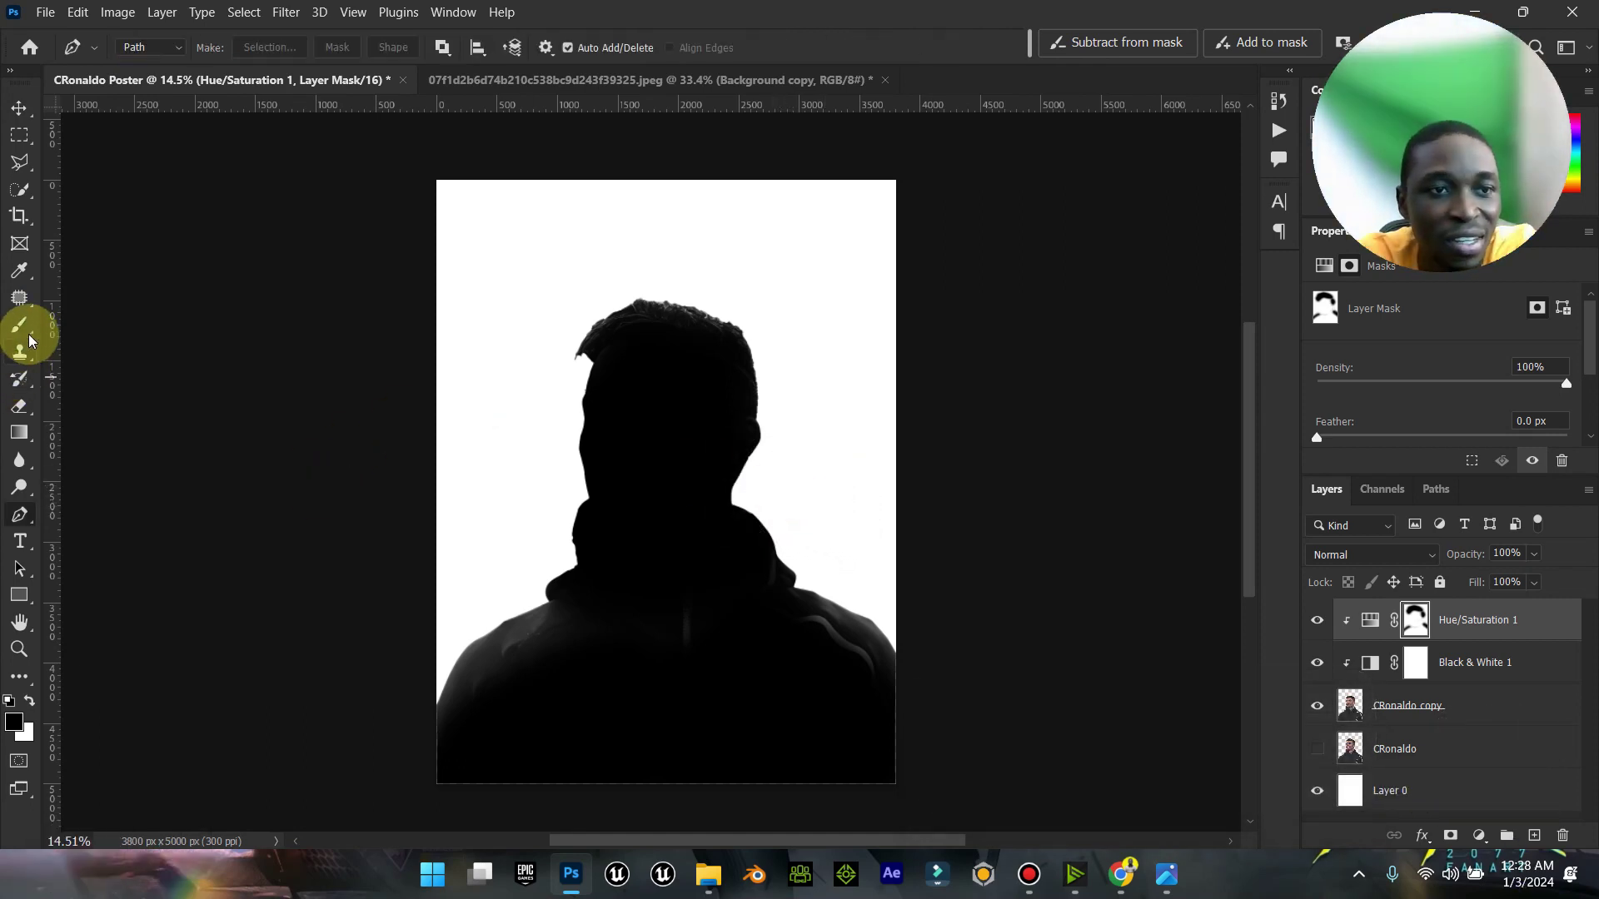
left_click(29, 335)
key("bracketleft")
key("bracketleft")
key("bracketleft")
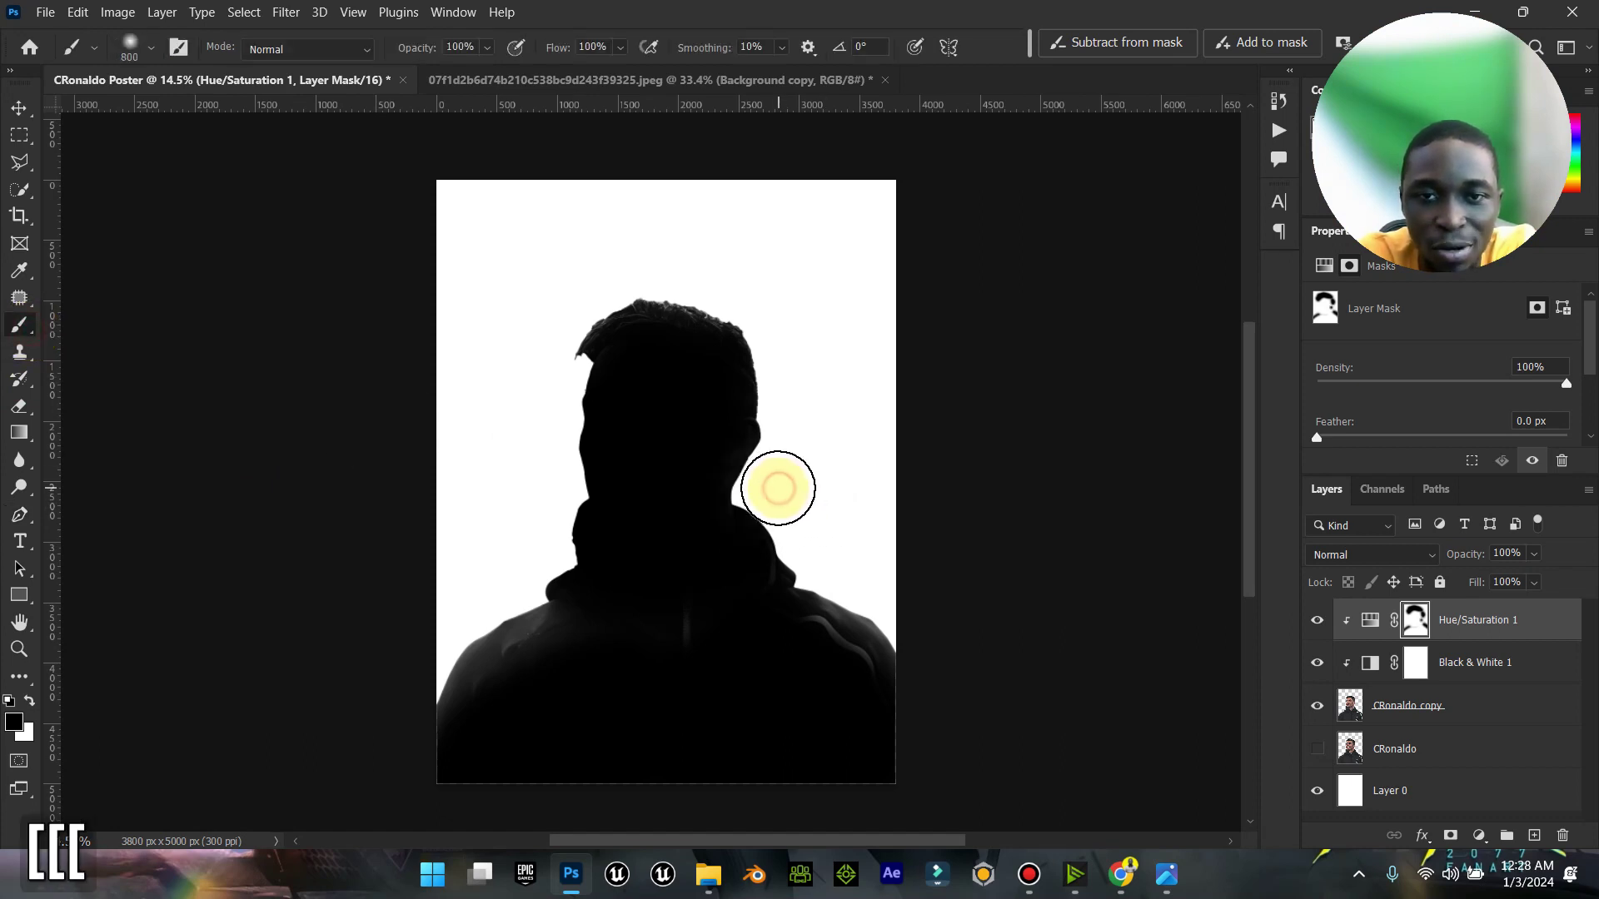
key("ctrl+z")
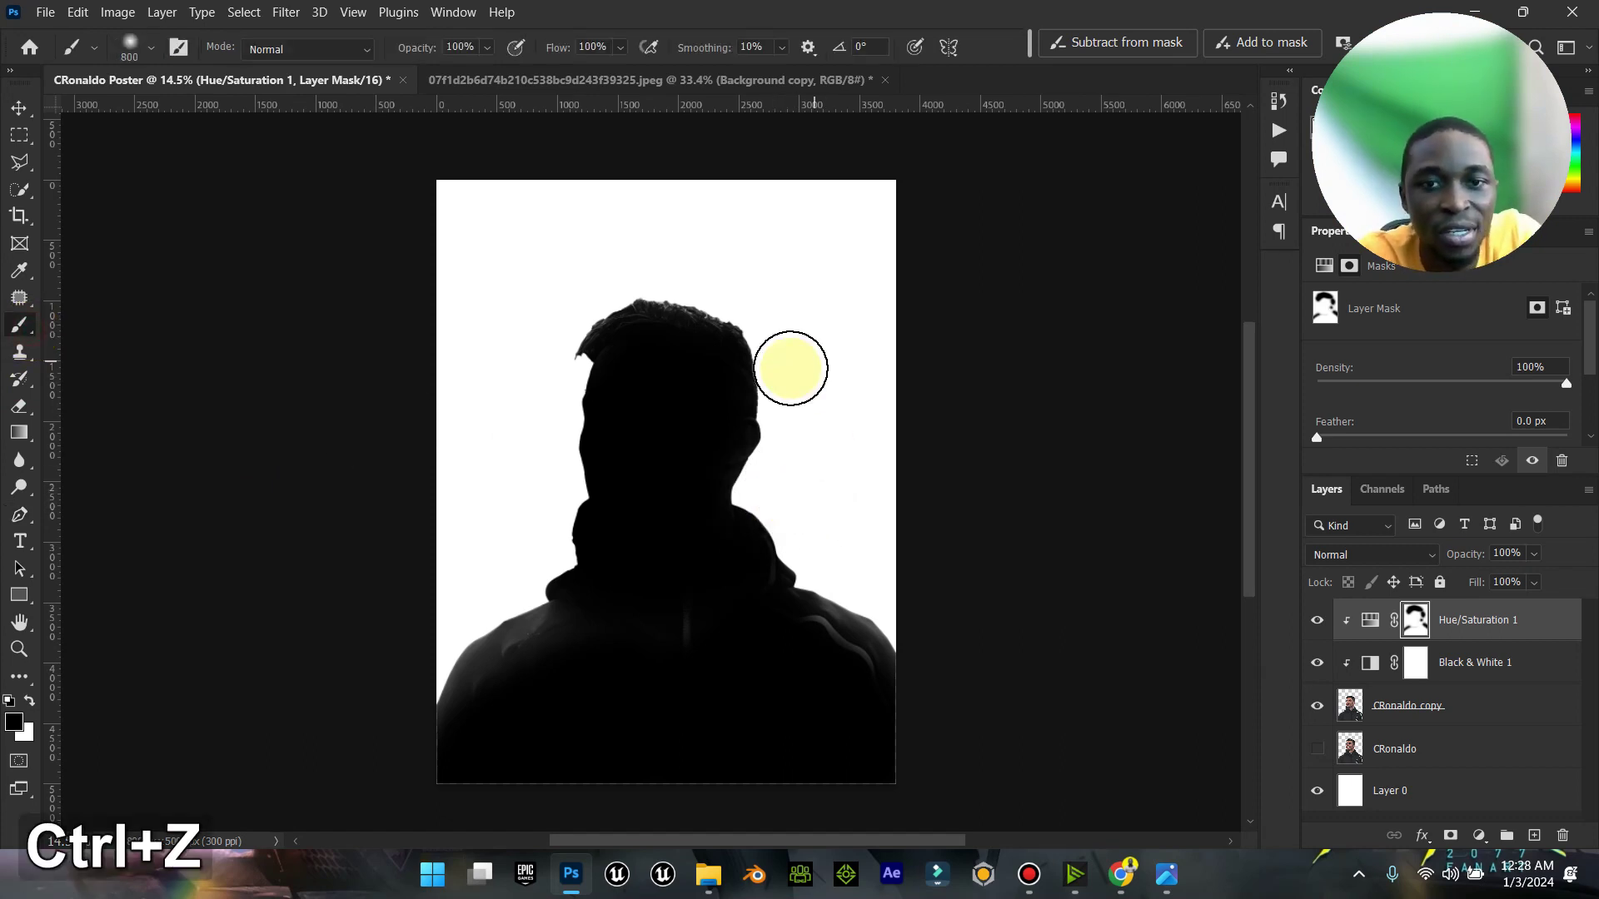
Step: Lower the brush opacity to 28% and paint black on the mask with a 1300 px brush around the ear, hood and face edges
left_click(487, 48)
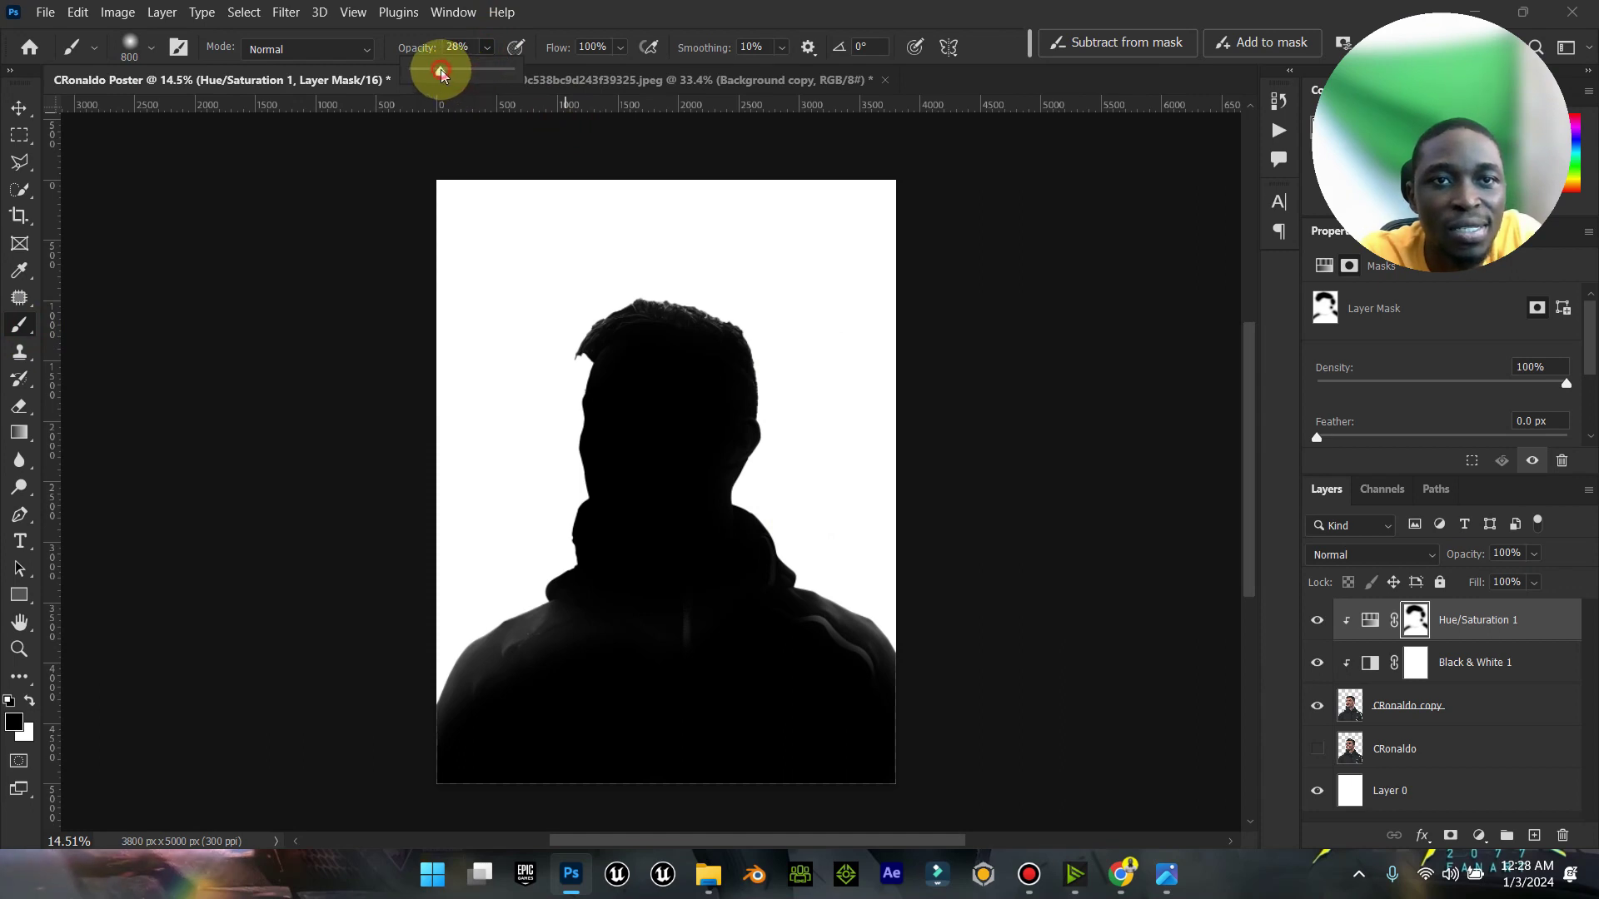
key("bracketright")
key("bracketright")
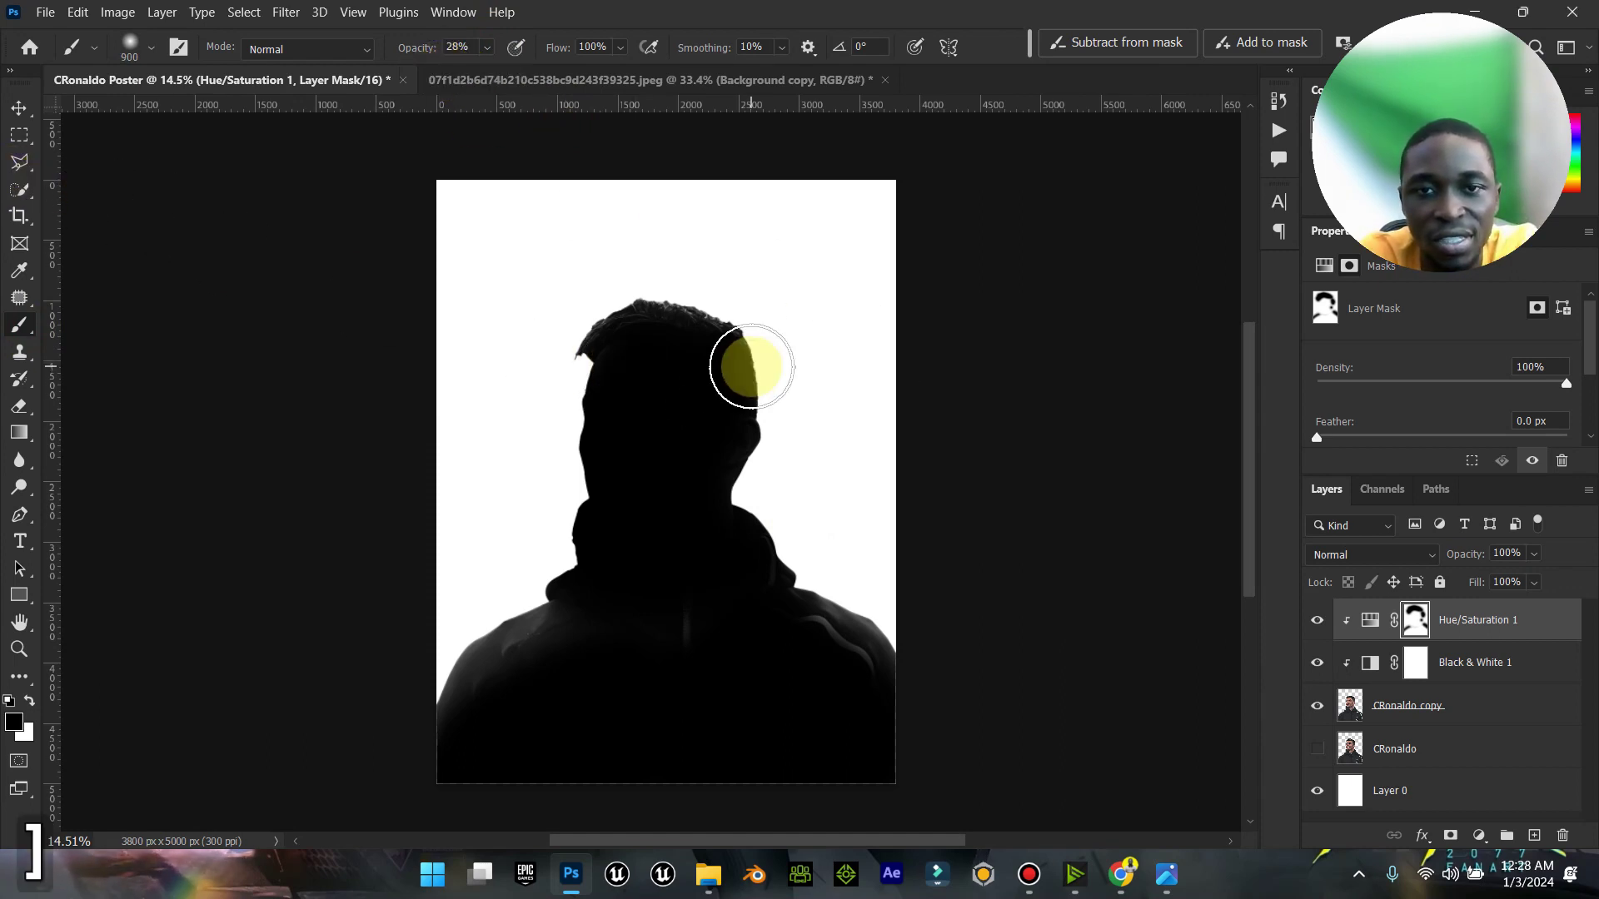
mouse_move(817, 421)
left_mouse_down()
mouse_move(794, 498)
mouse_move(843, 528)
left_mouse_up()
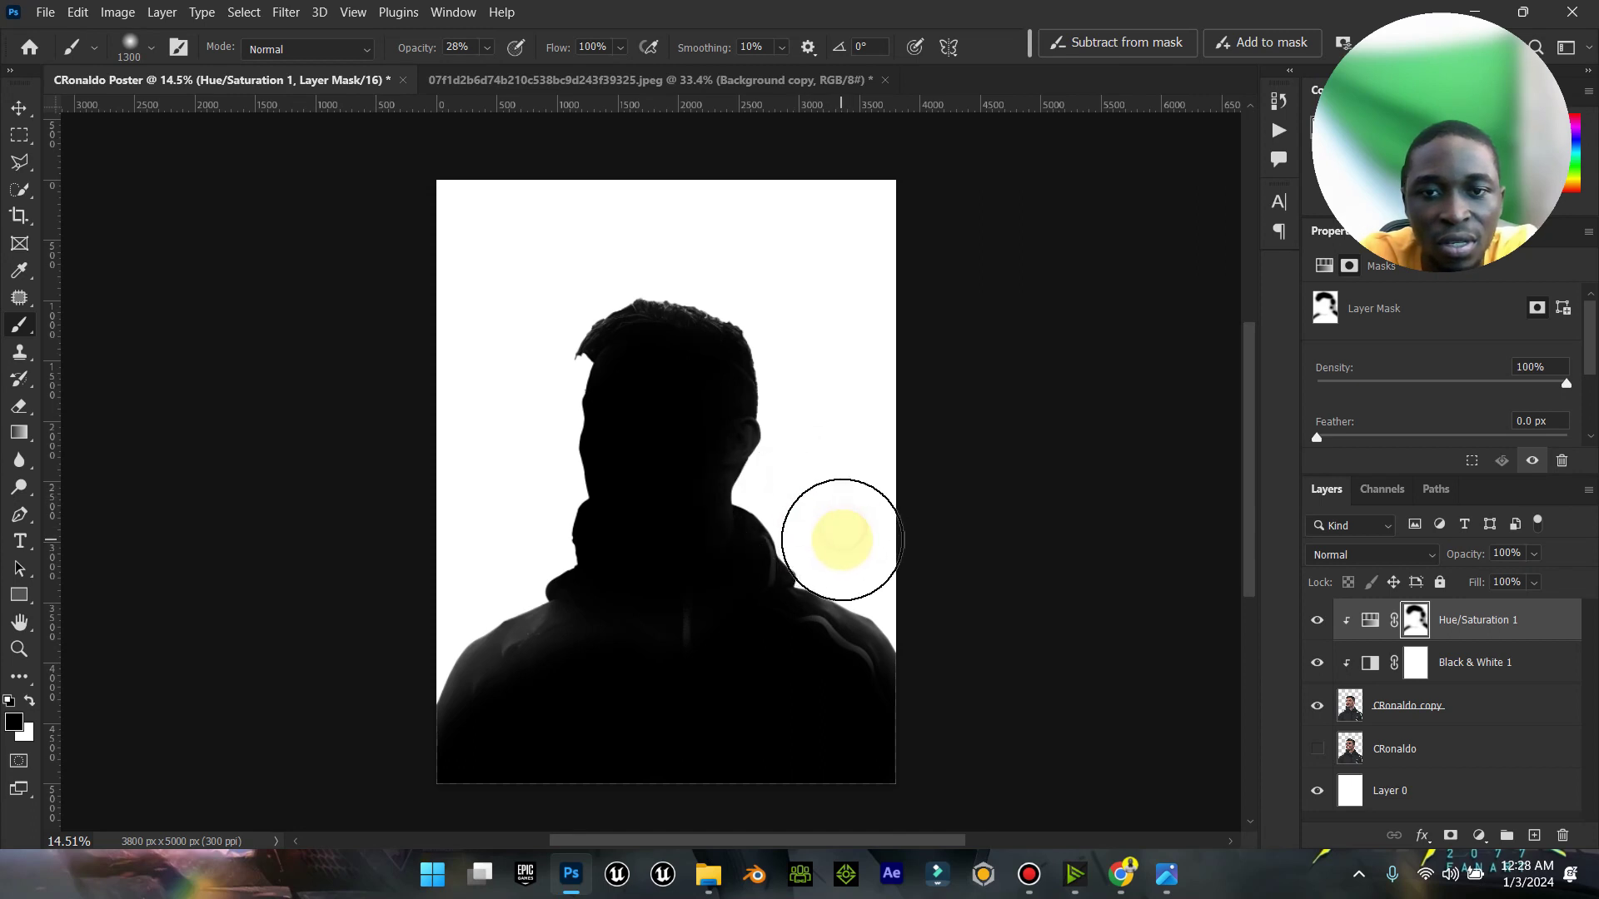
left_click(510, 479)
mouse_move(518, 449)
left_mouse_down()
mouse_move(524, 403)
mouse_move(503, 421)
mouse_move(500, 551)
mouse_move(436, 303)
mouse_move(67, 95)
left_mouse_up()
left_click(18, 108)
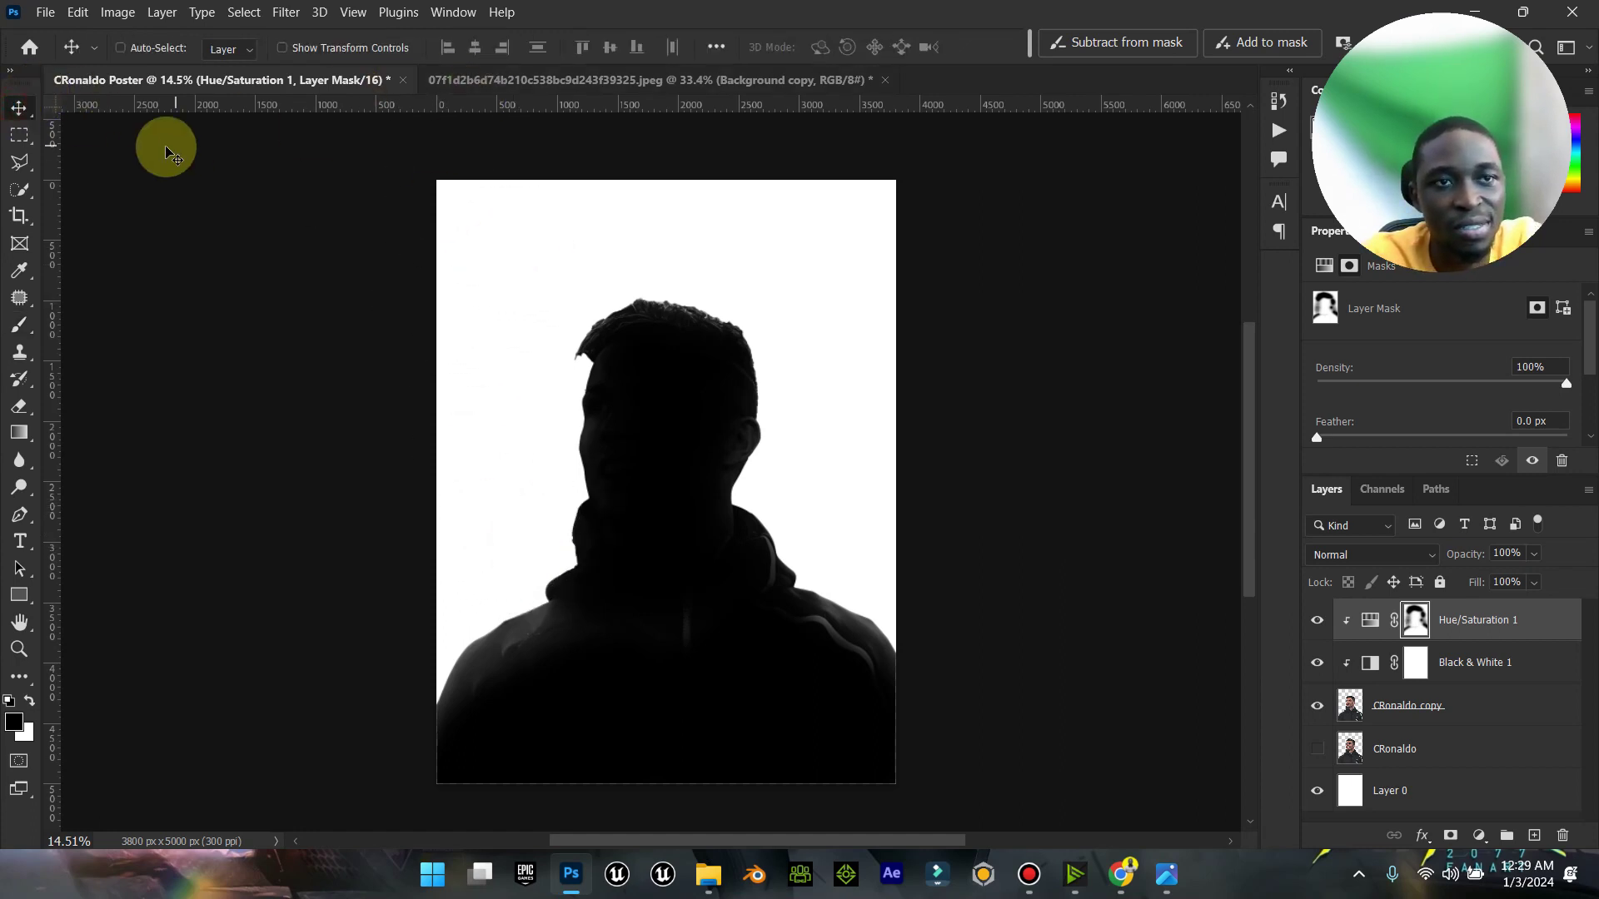
left_click(20, 325)
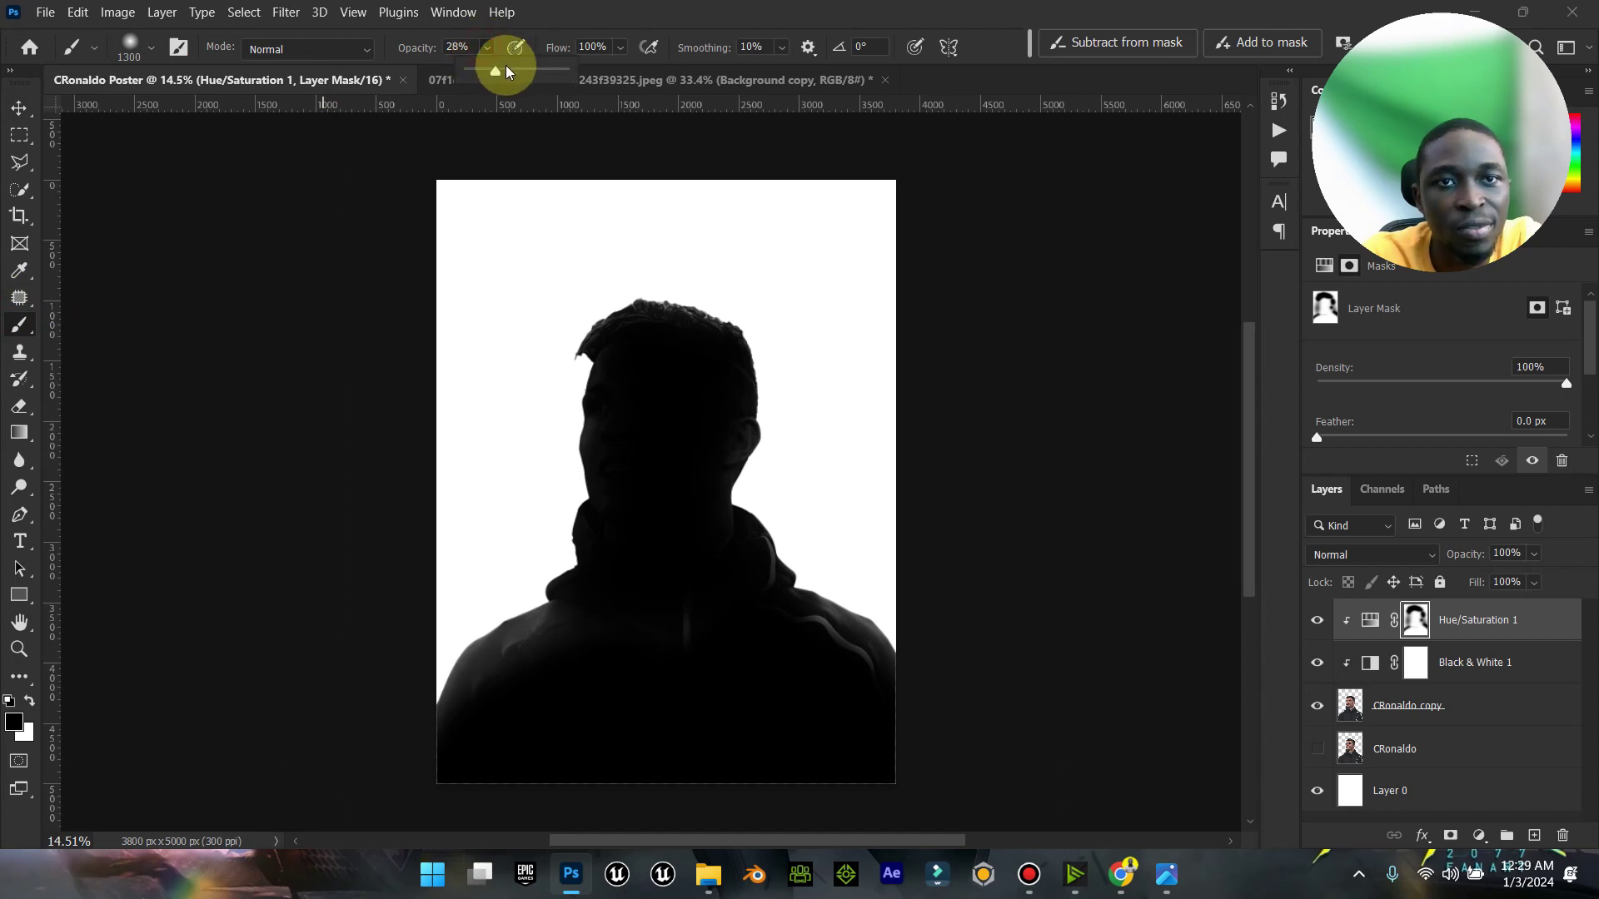
left_click(19, 108)
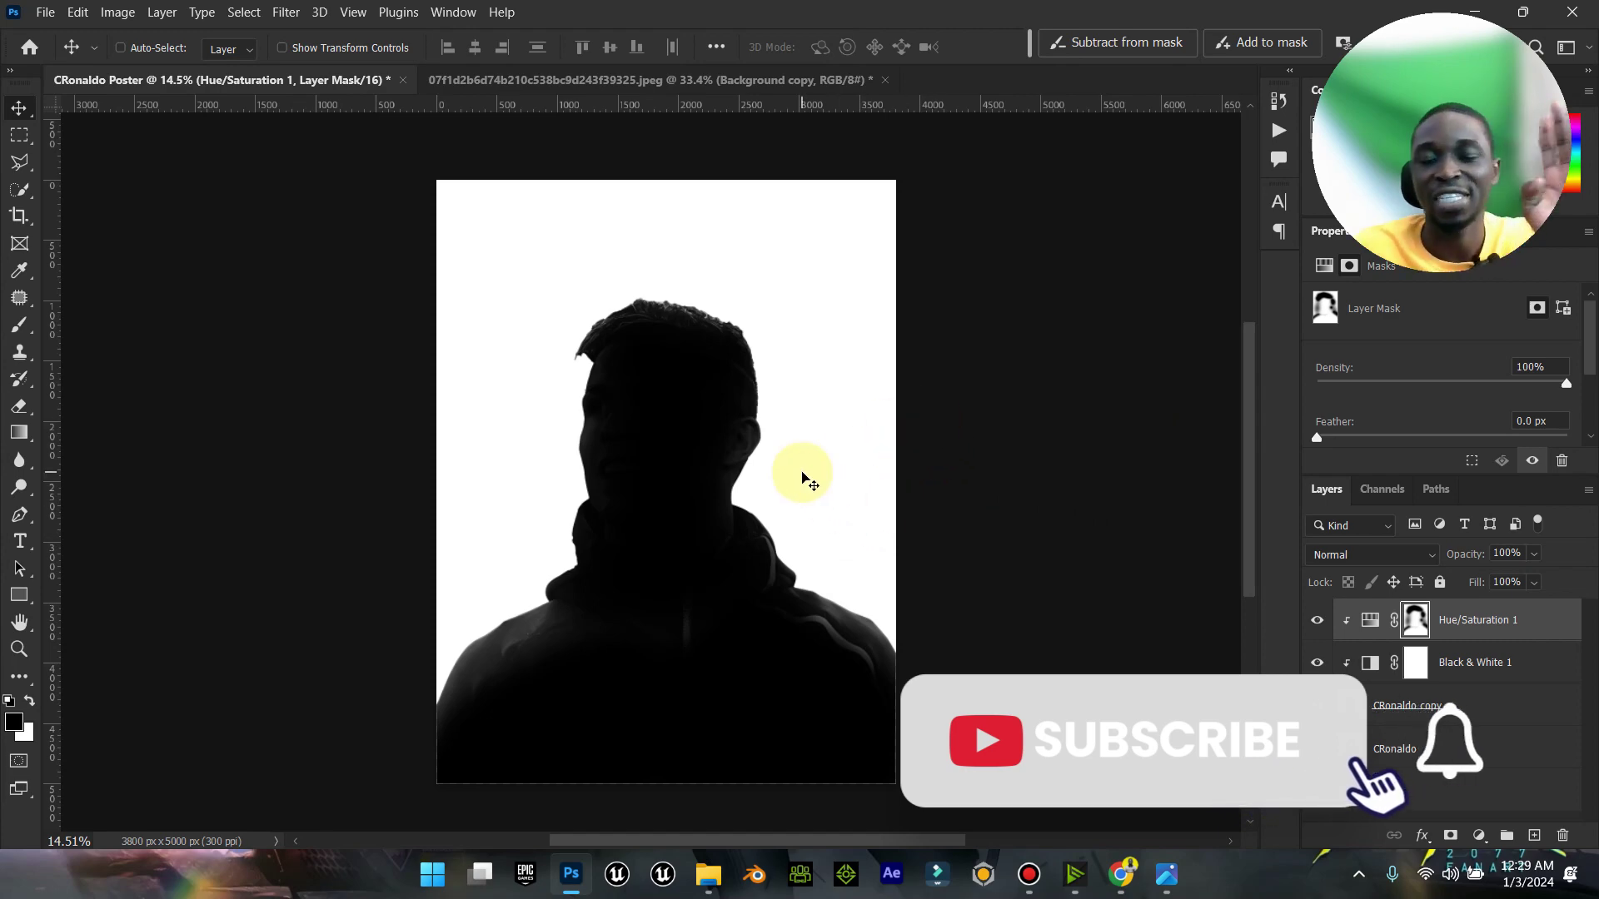
Step: Close the cut-out portrait document without saving, and save the poster as the PSD file CRonaldo Poster in the Elzenitho PSD folder
left_click(886, 80)
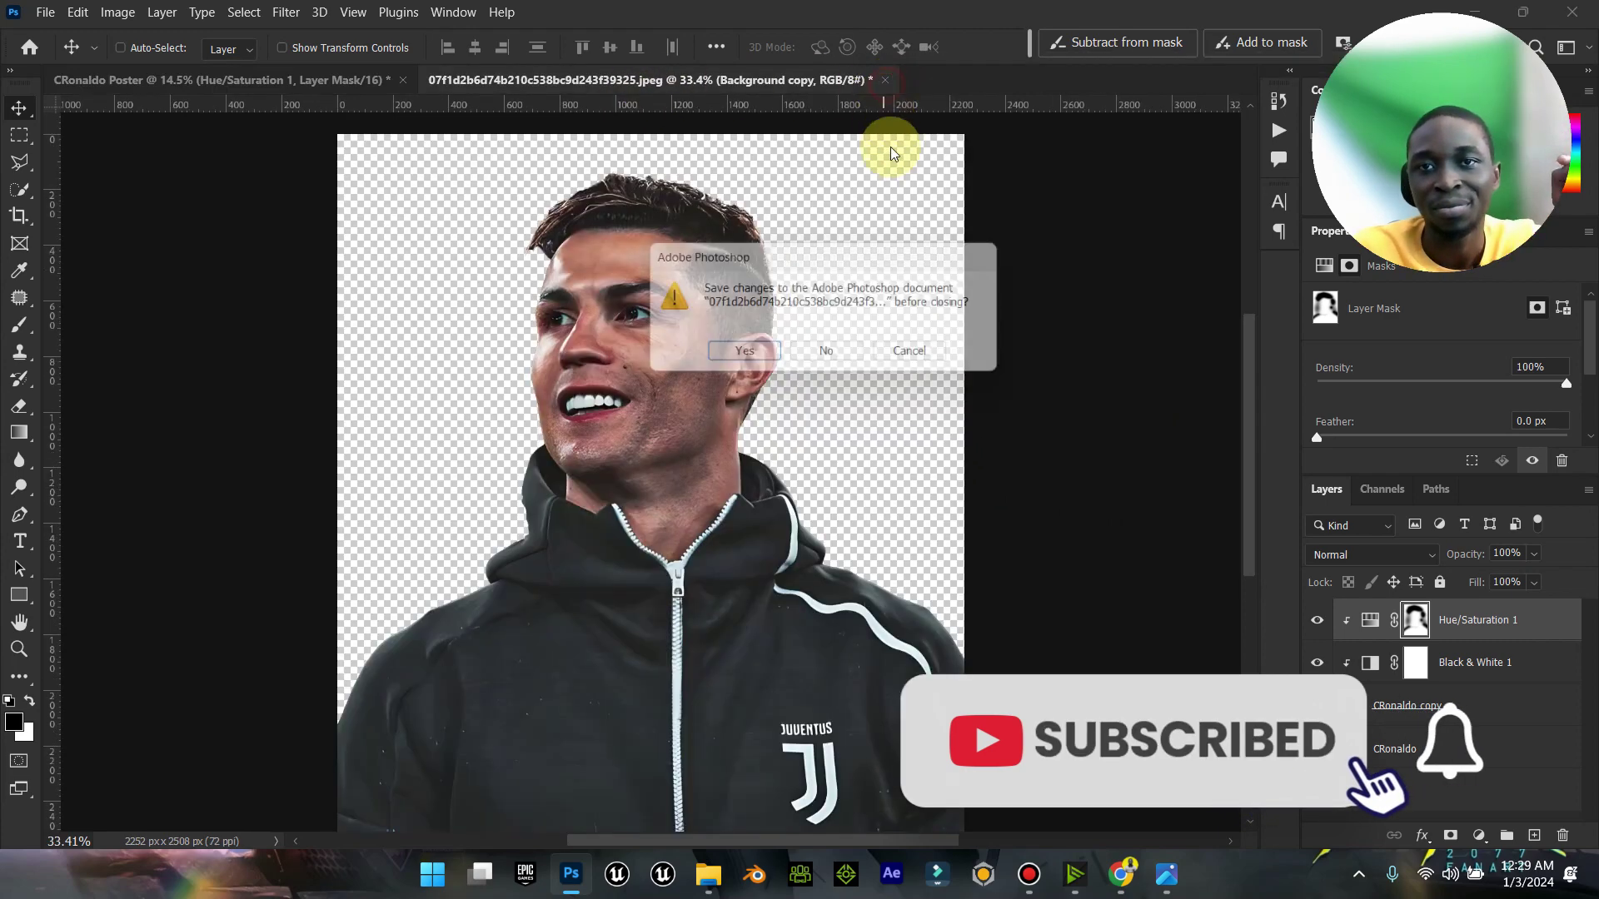
left_click(837, 354)
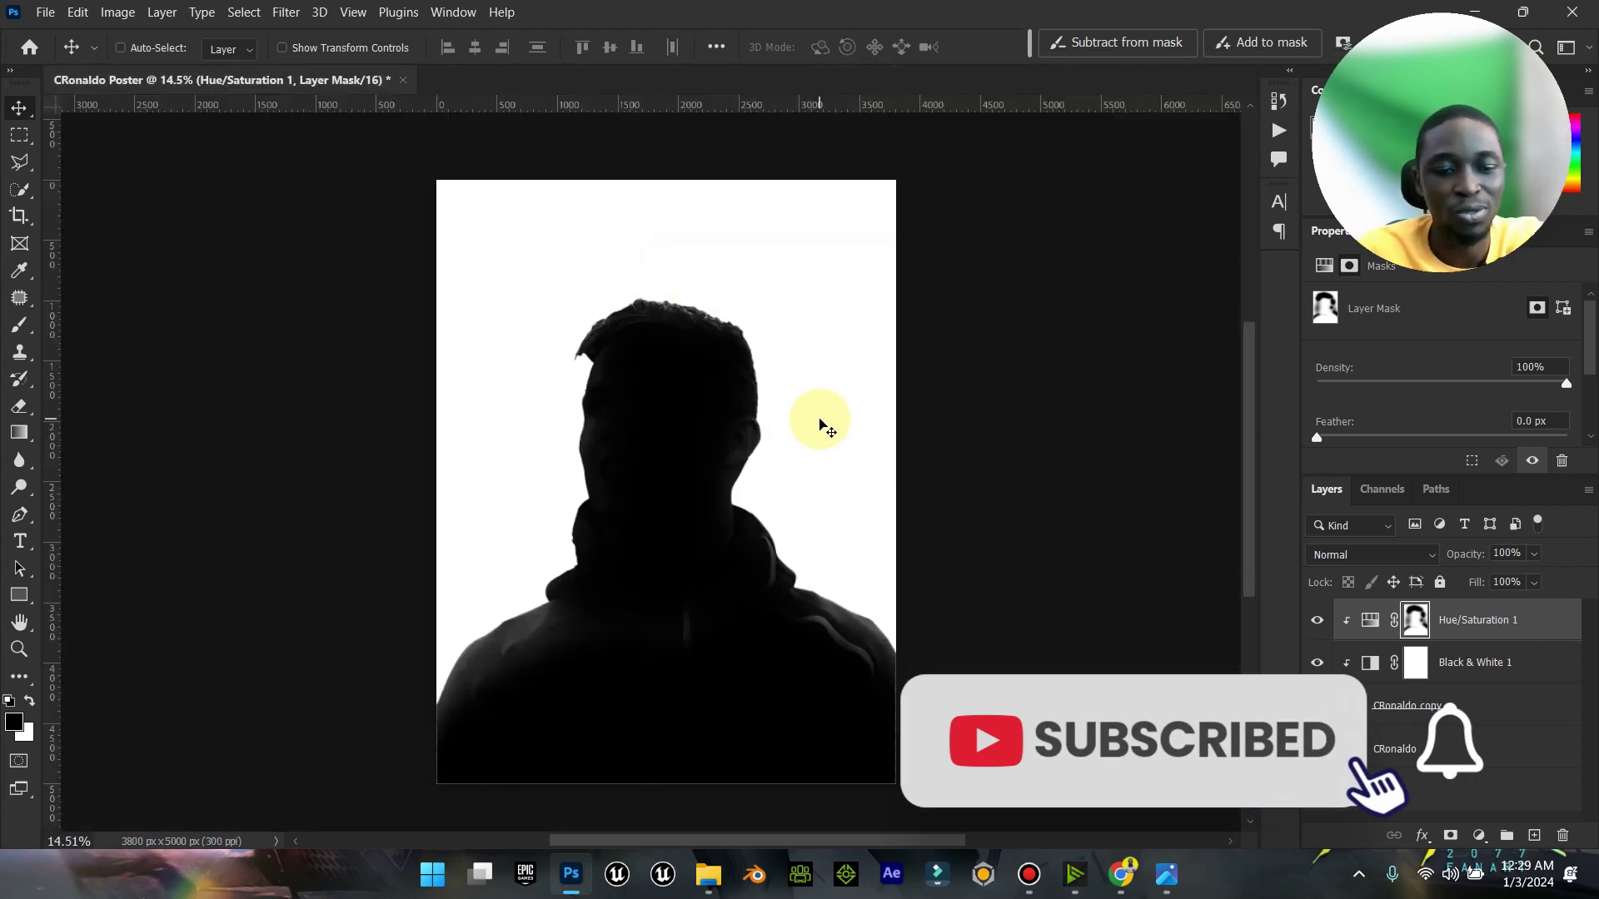
key("ctrl+s")
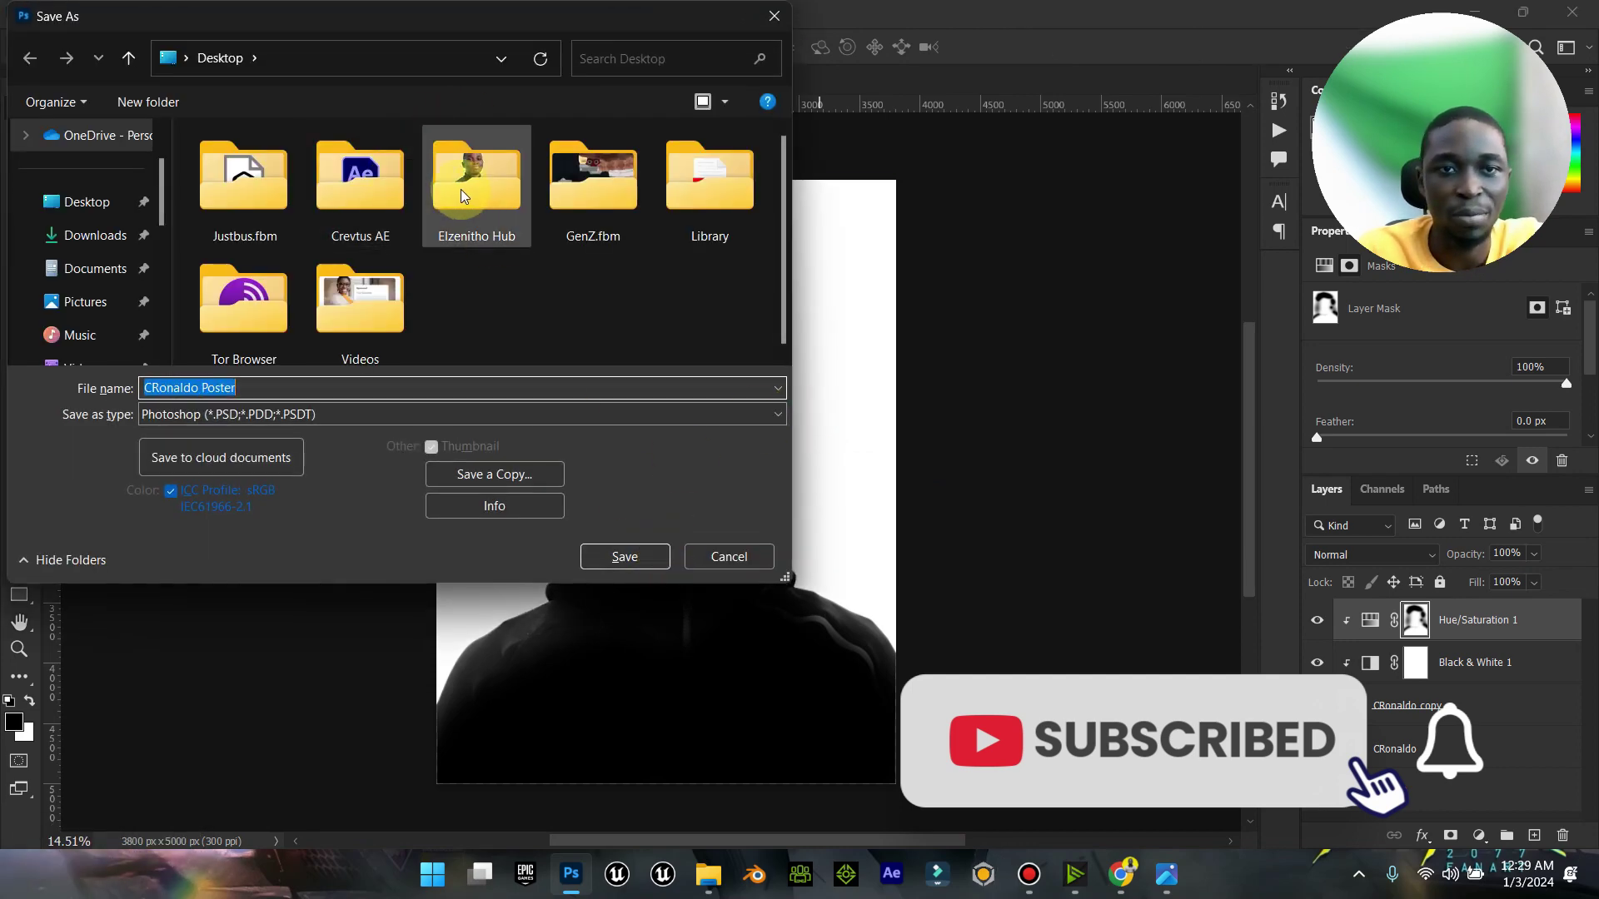
double_click(463, 196)
double_click(467, 191)
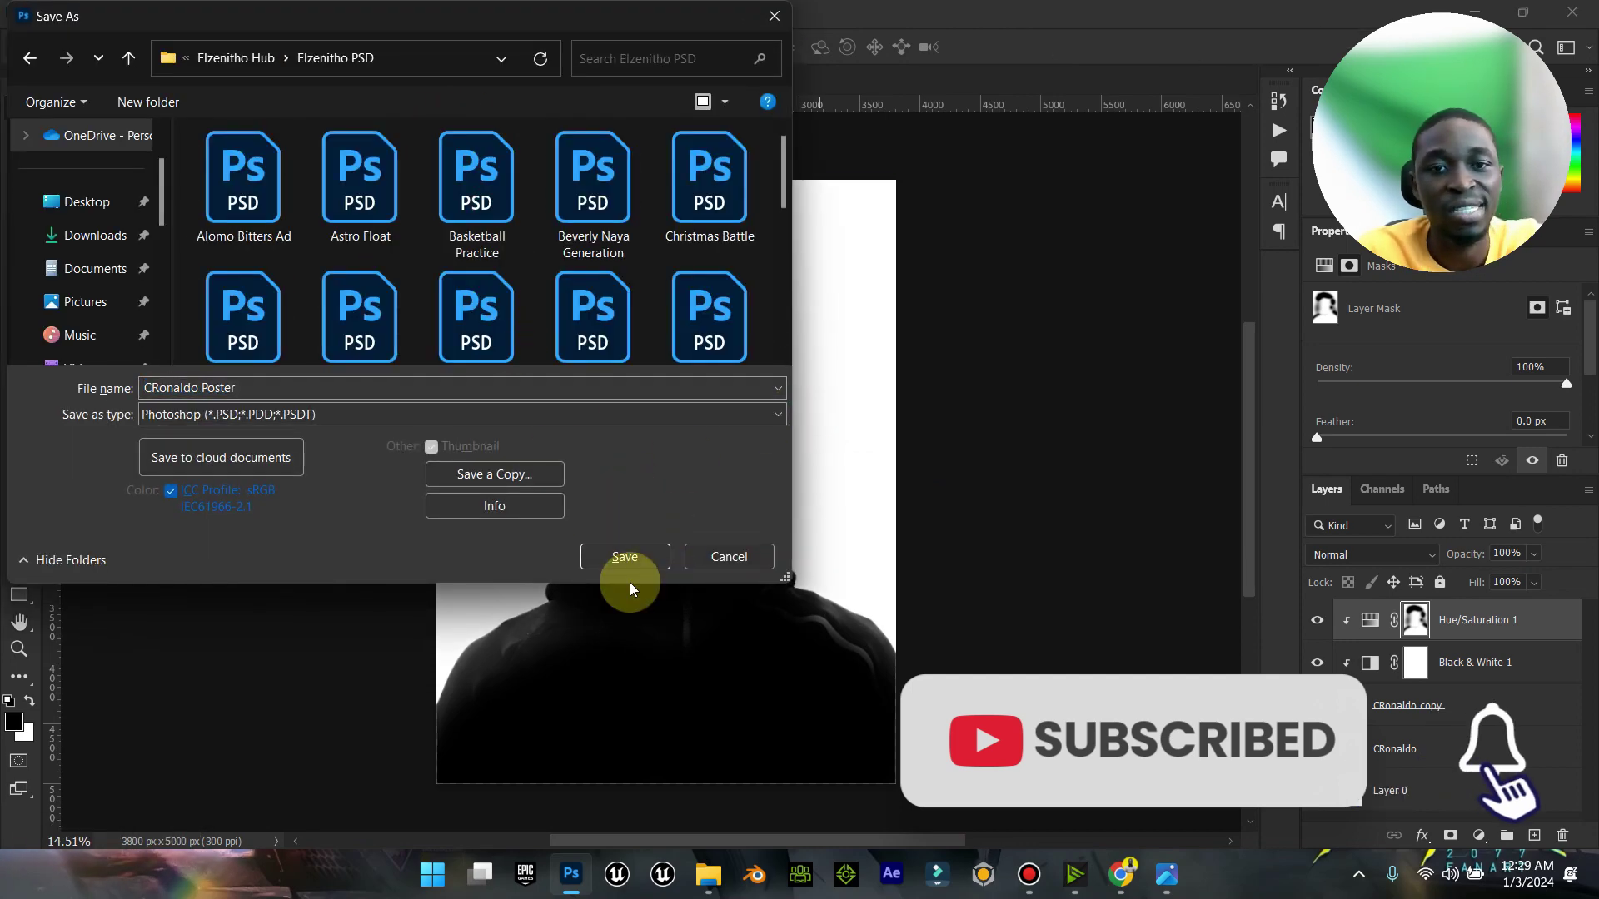
left_click(626, 556)
left_click(1033, 237)
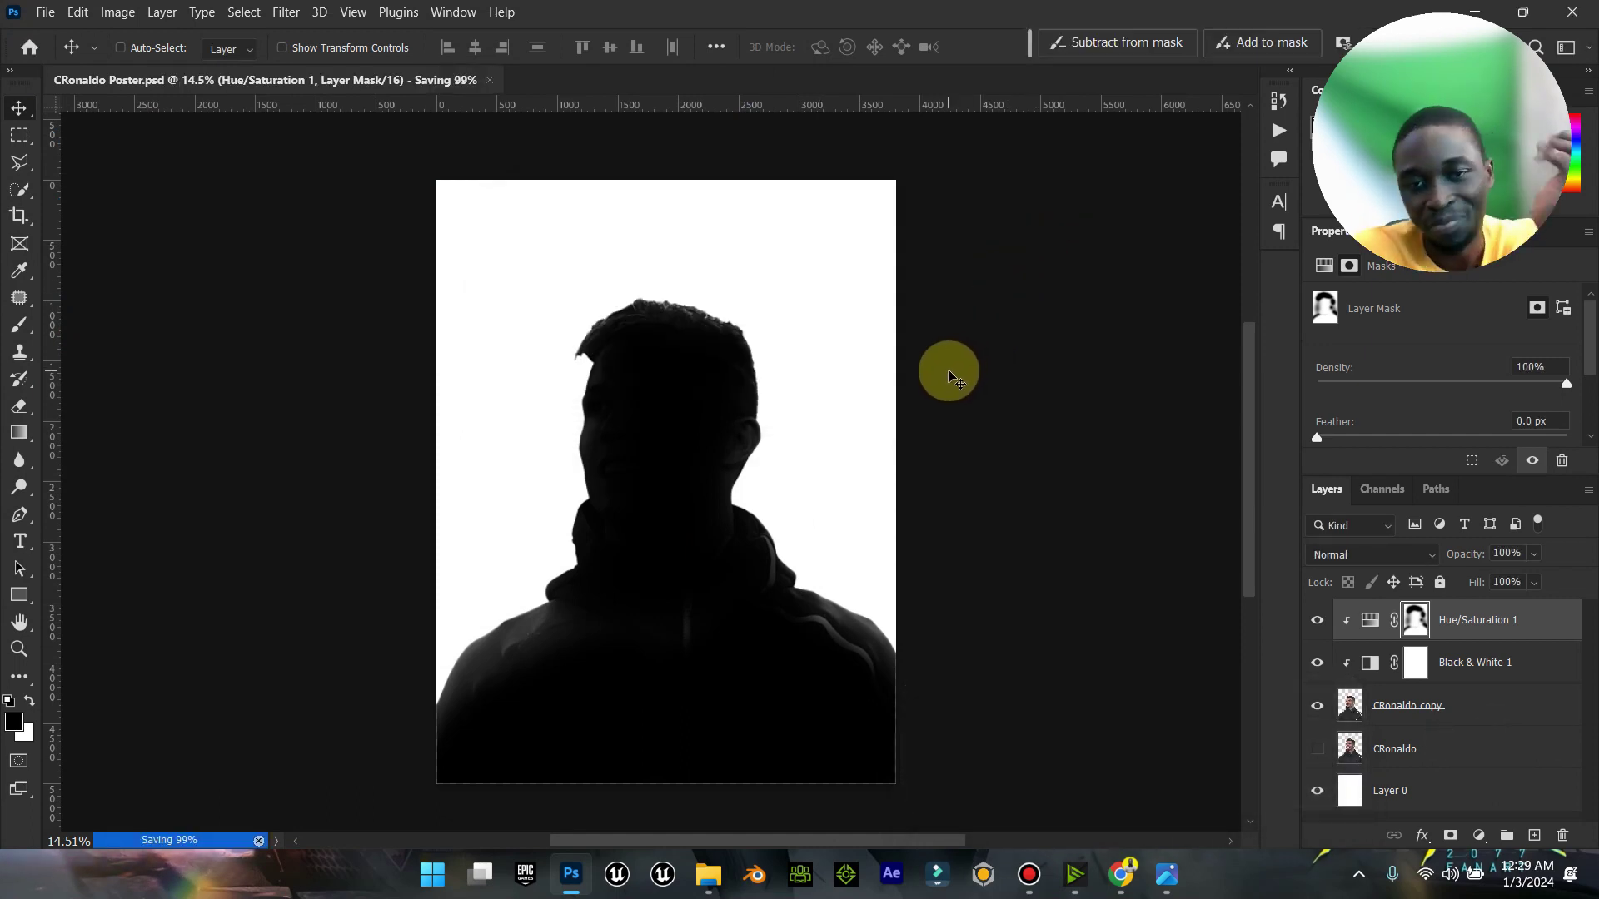
Step: Examine the reference poster again and find the bicycle-kick photo in the Downloads folder
left_click(1168, 881)
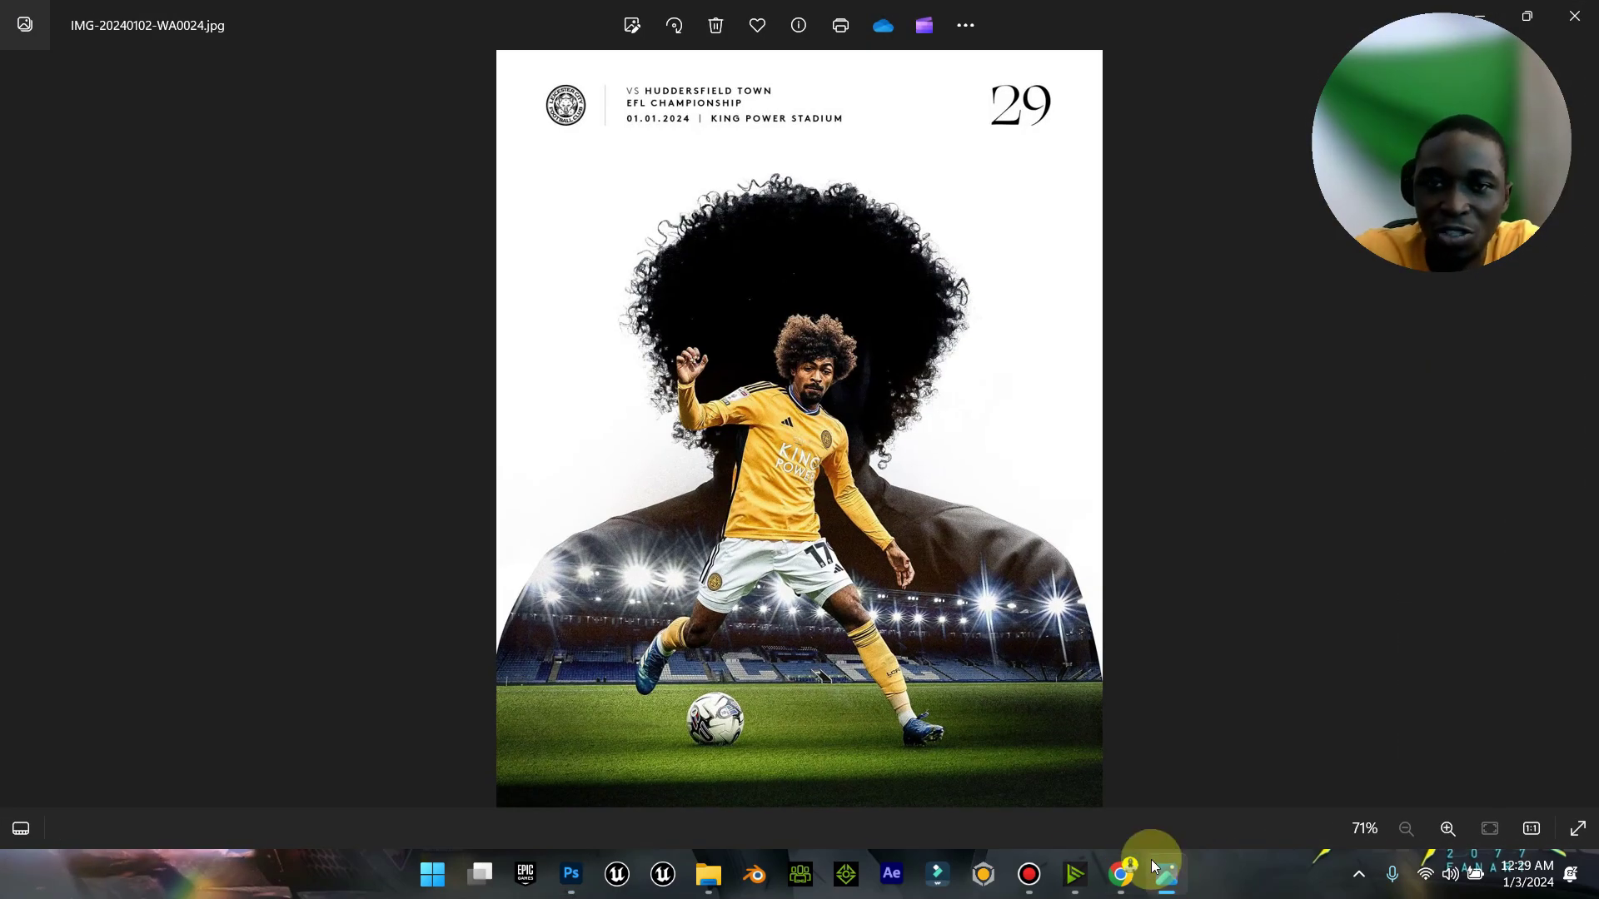
left_click(1165, 871)
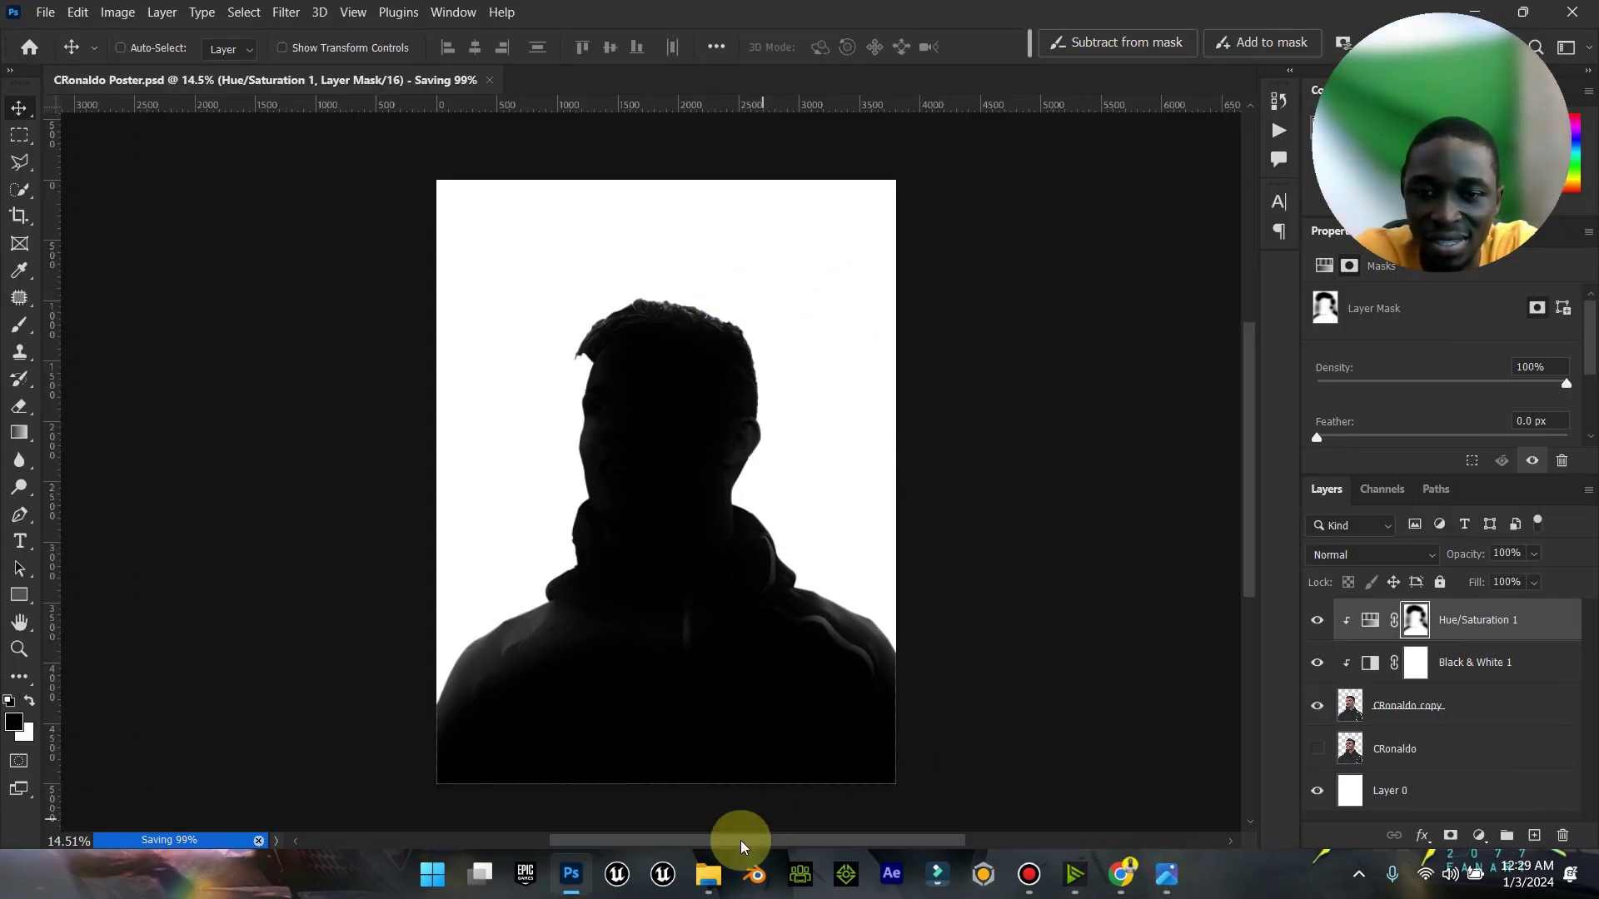
mouse_move(718, 873)
left_click(653, 792)
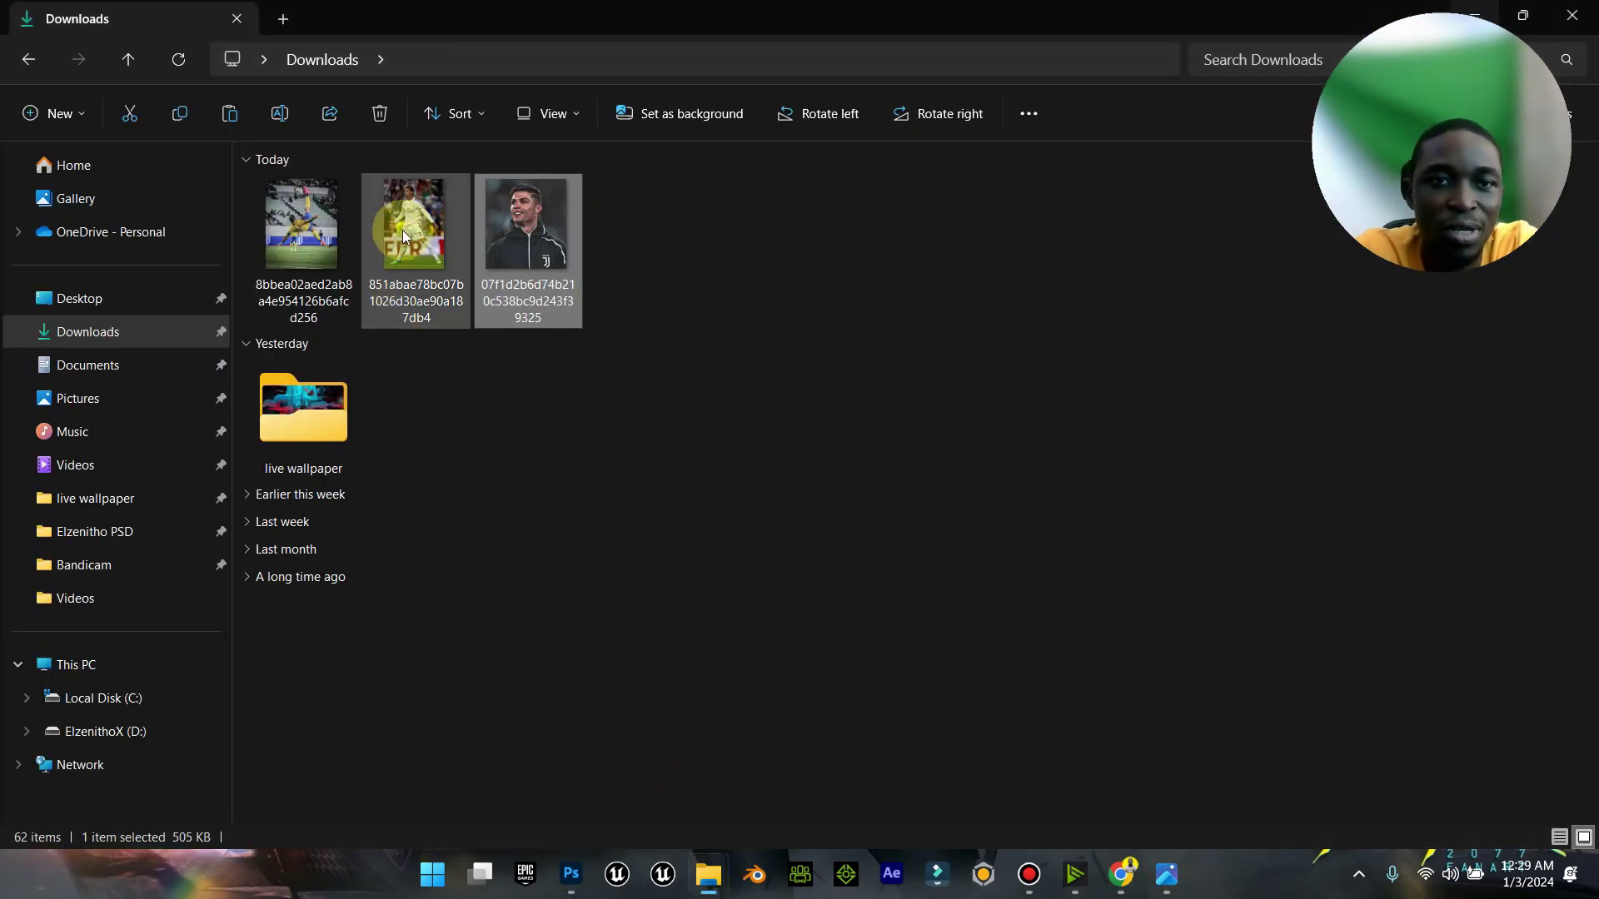
left_click(300, 220)
right_click(299, 213)
left_click(308, 194)
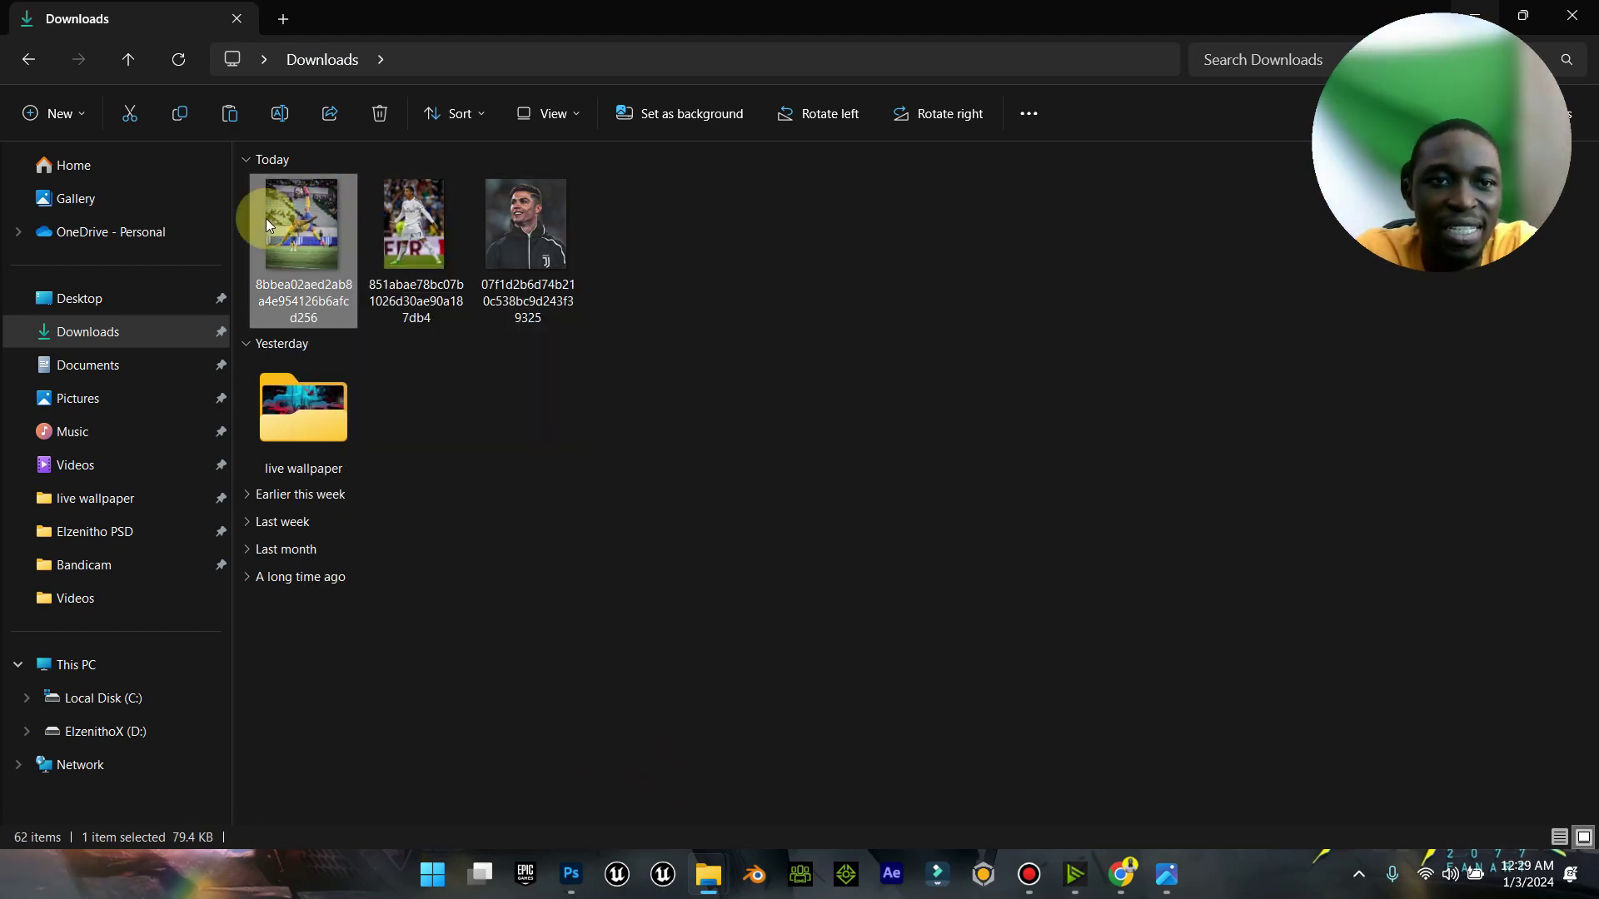
Step: Switch to Chrome, open the bookmarked Pixelcut Upscaler, and upload the bicycle-kick photo from Downloads
left_click(1120, 875)
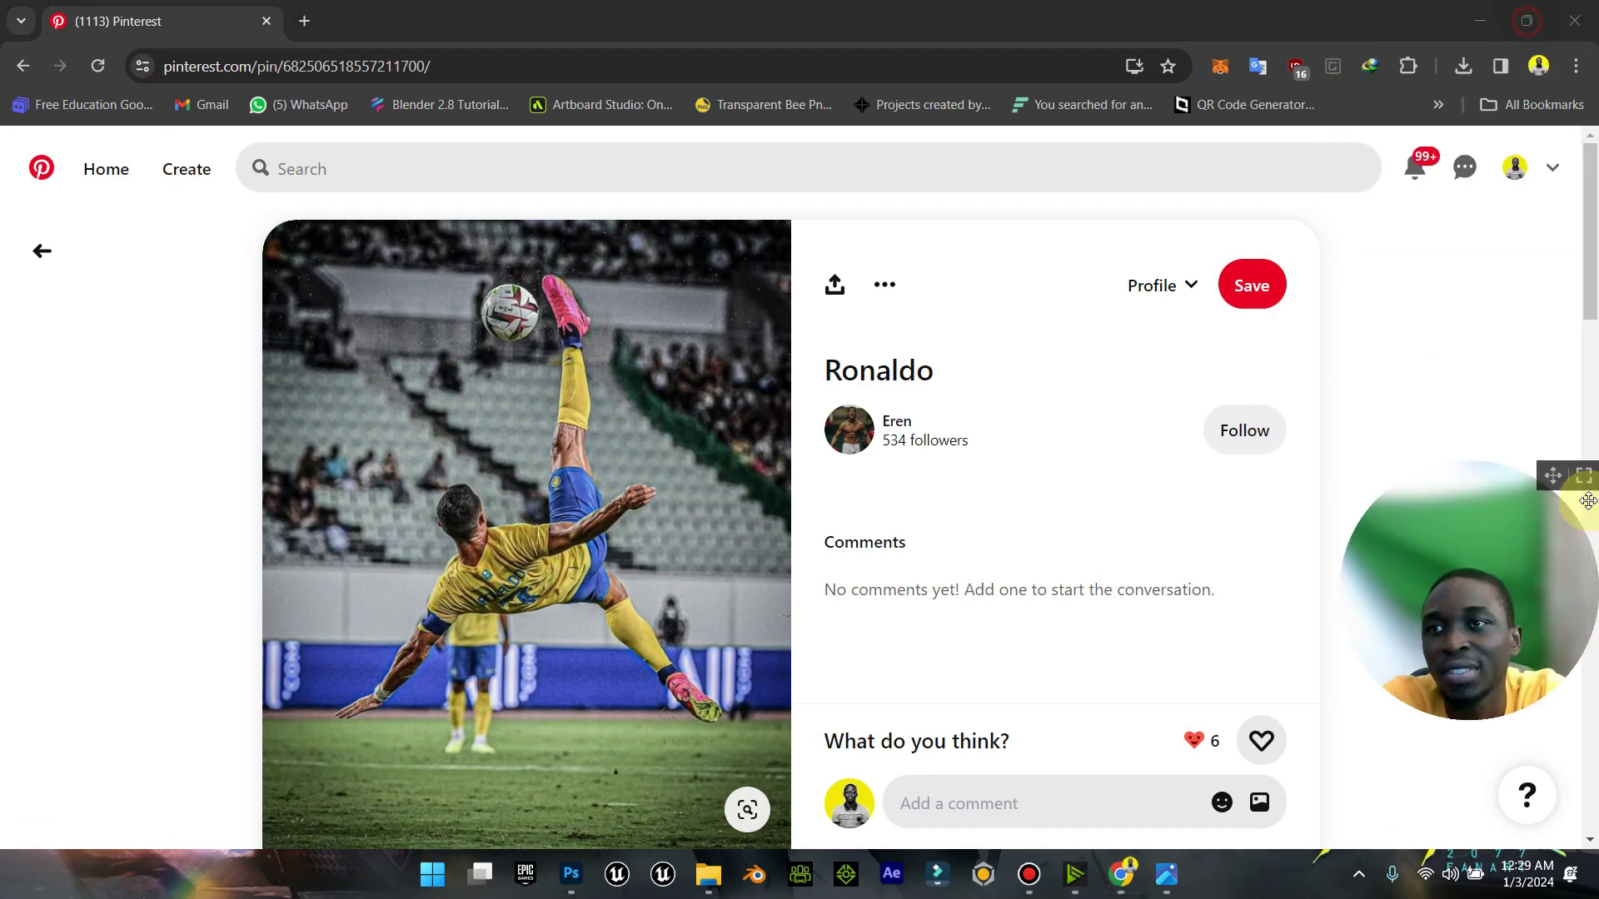
left_click(1543, 106)
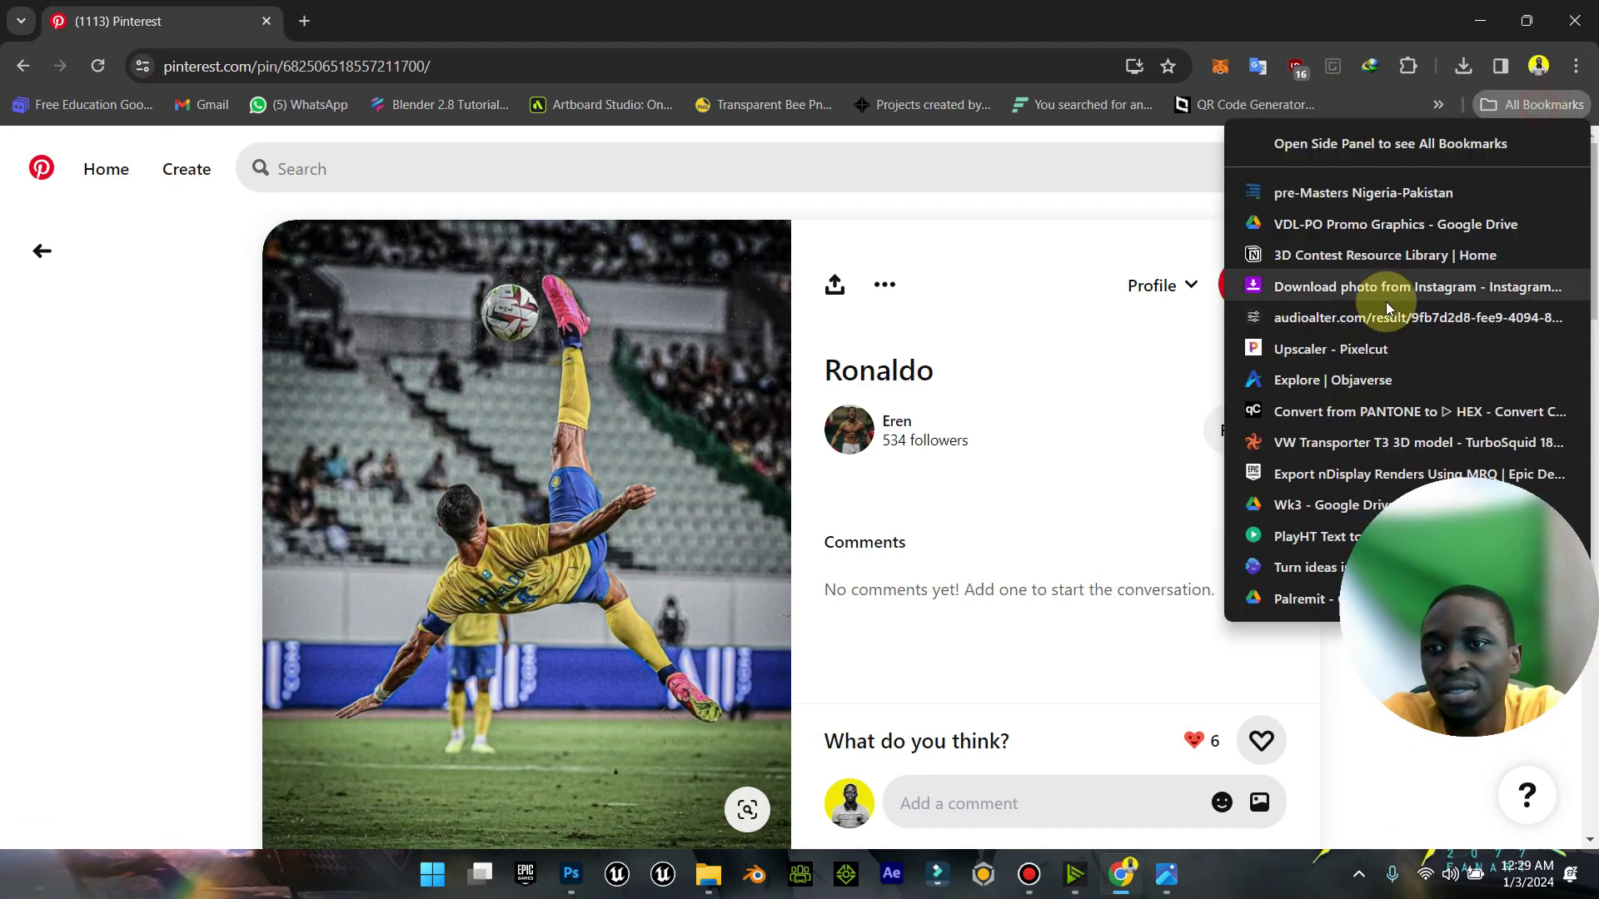
left_click(1331, 348)
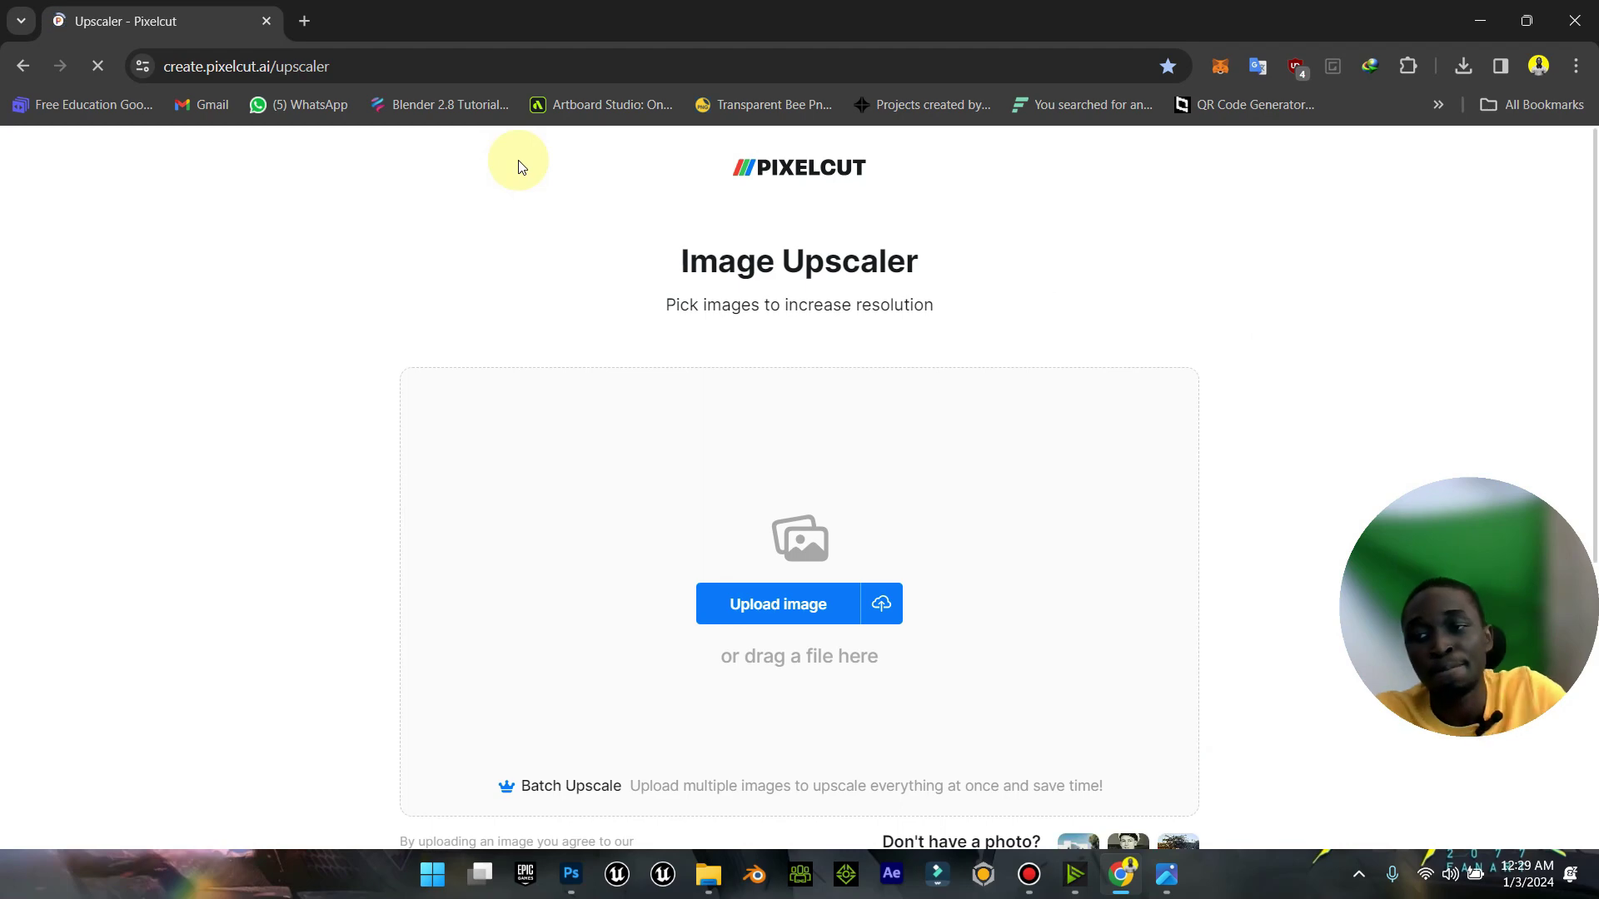
left_click(793, 615)
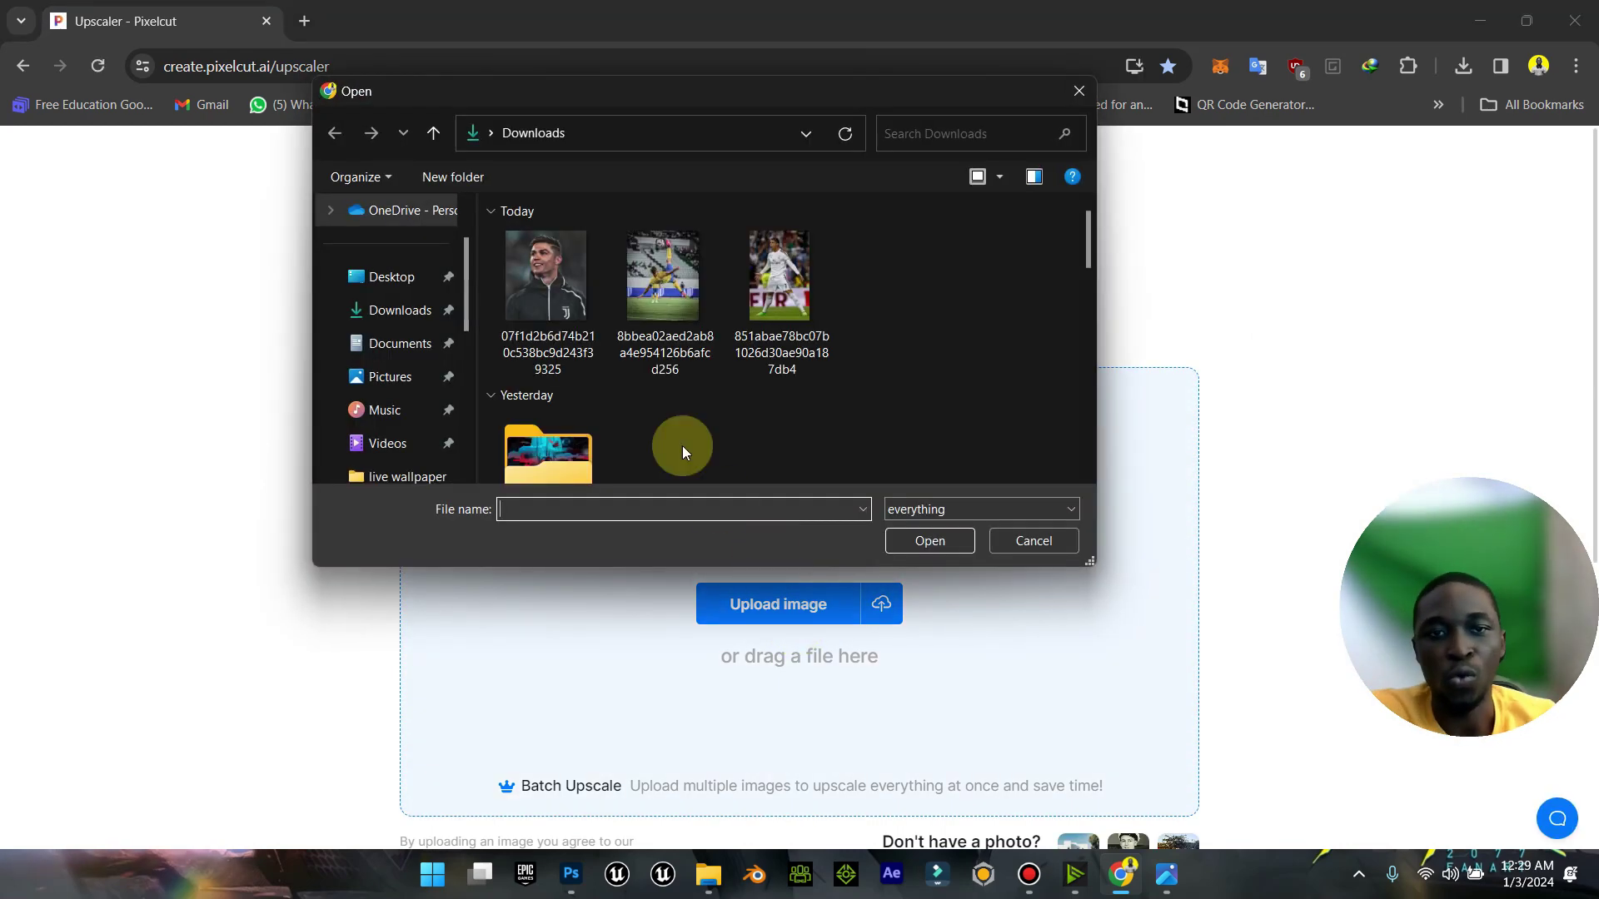
double_click(687, 279)
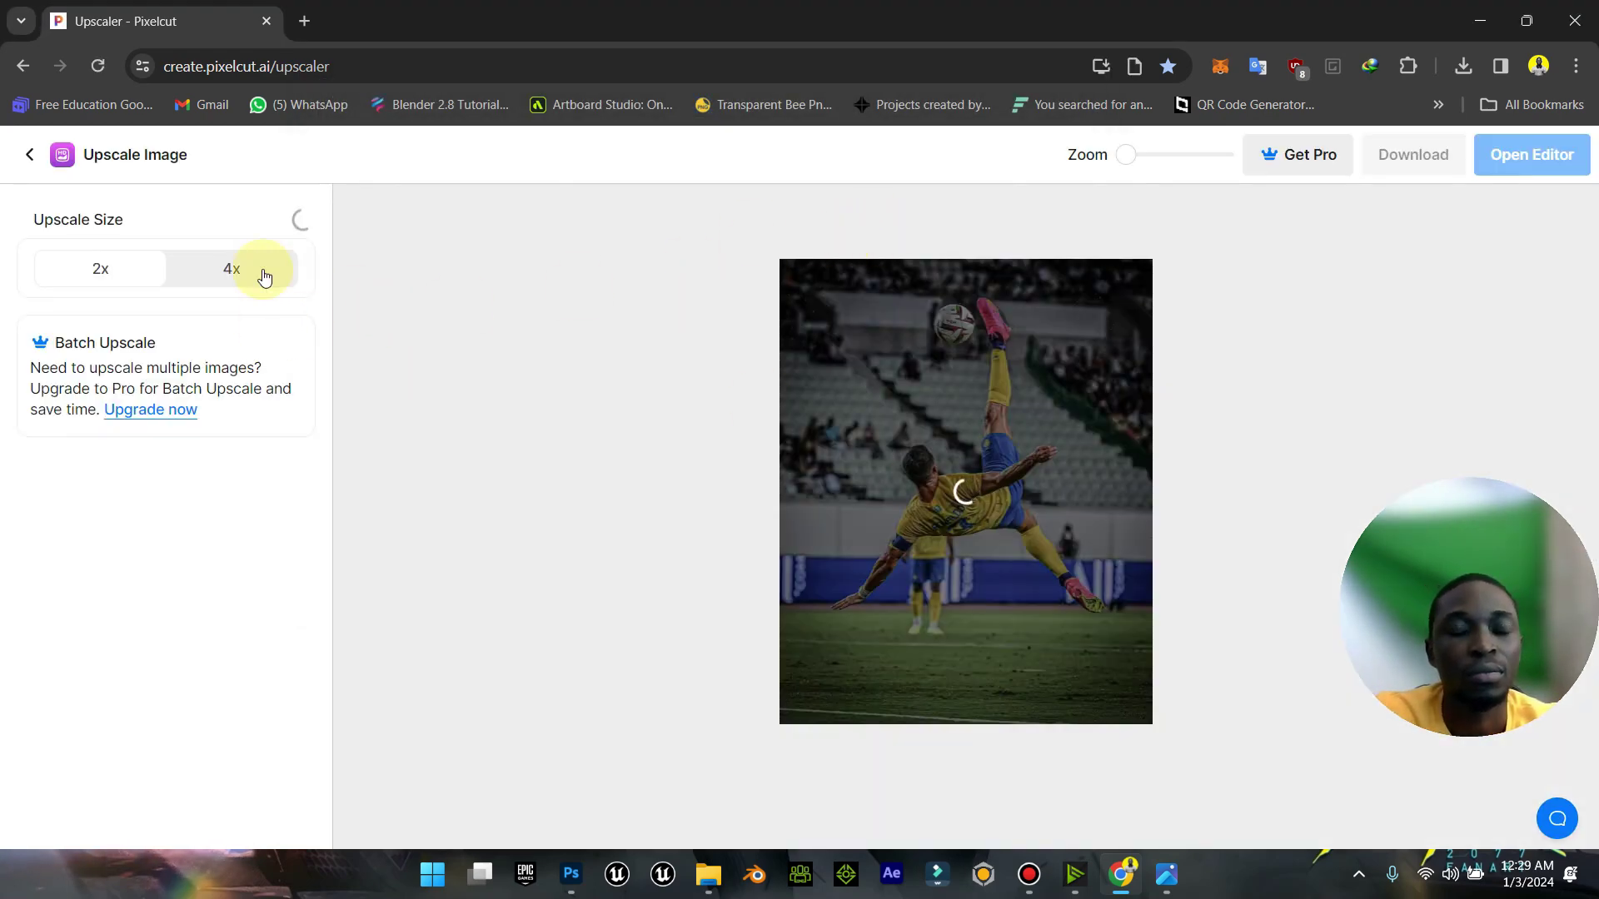
Step: Upscale the bicycle-kick photo 4x and download the result
left_click(264, 276)
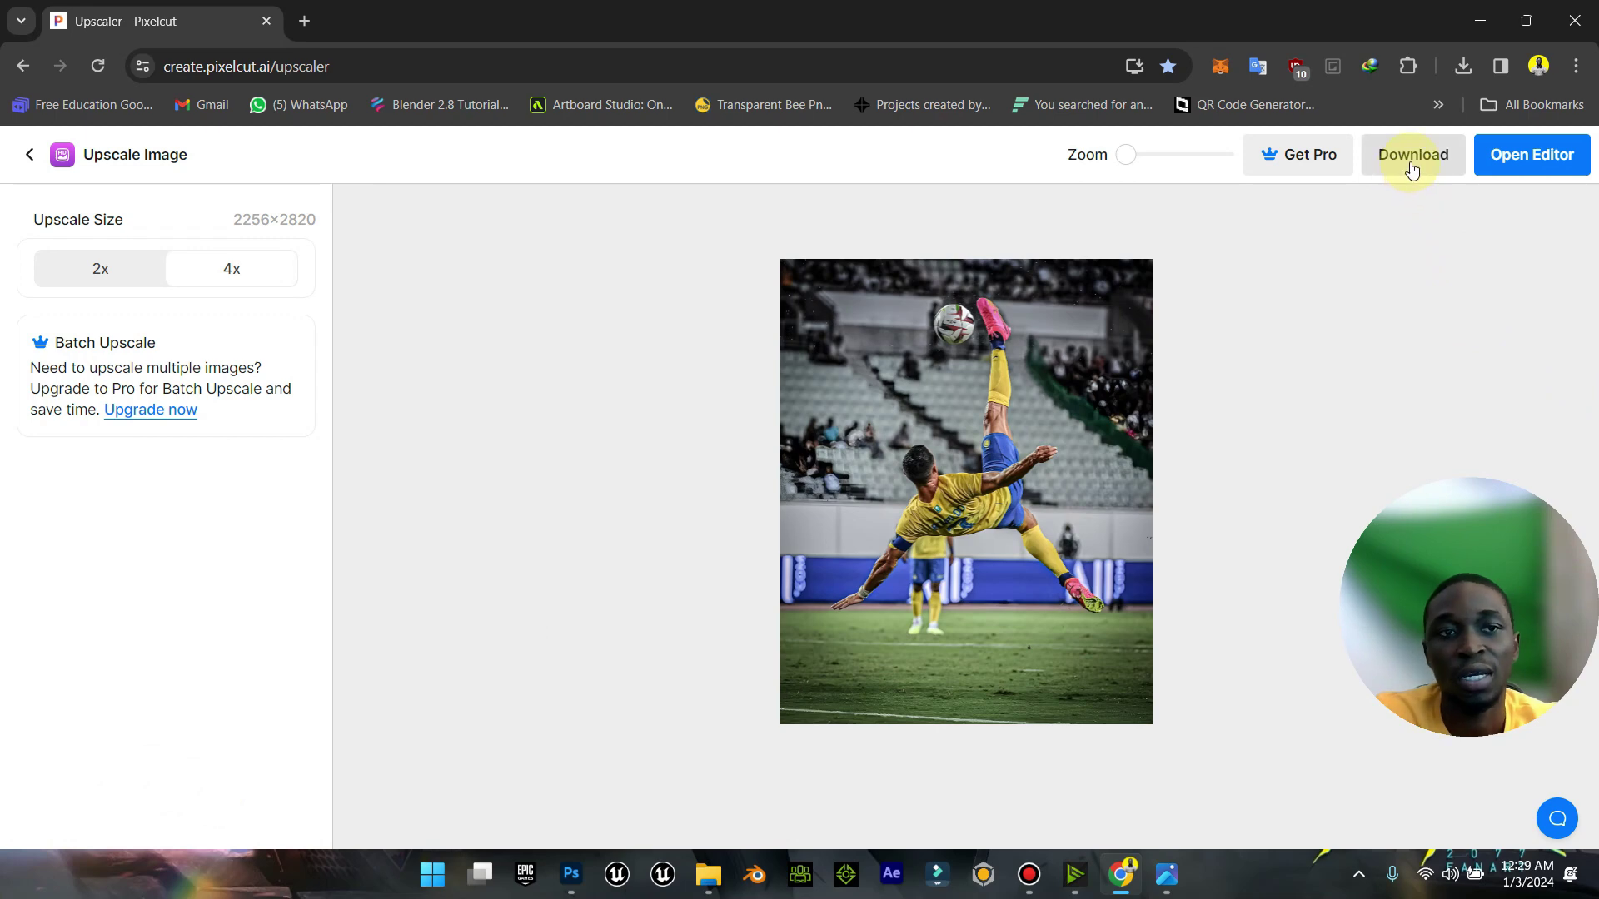
left_click(1412, 159)
left_click(1385, 116)
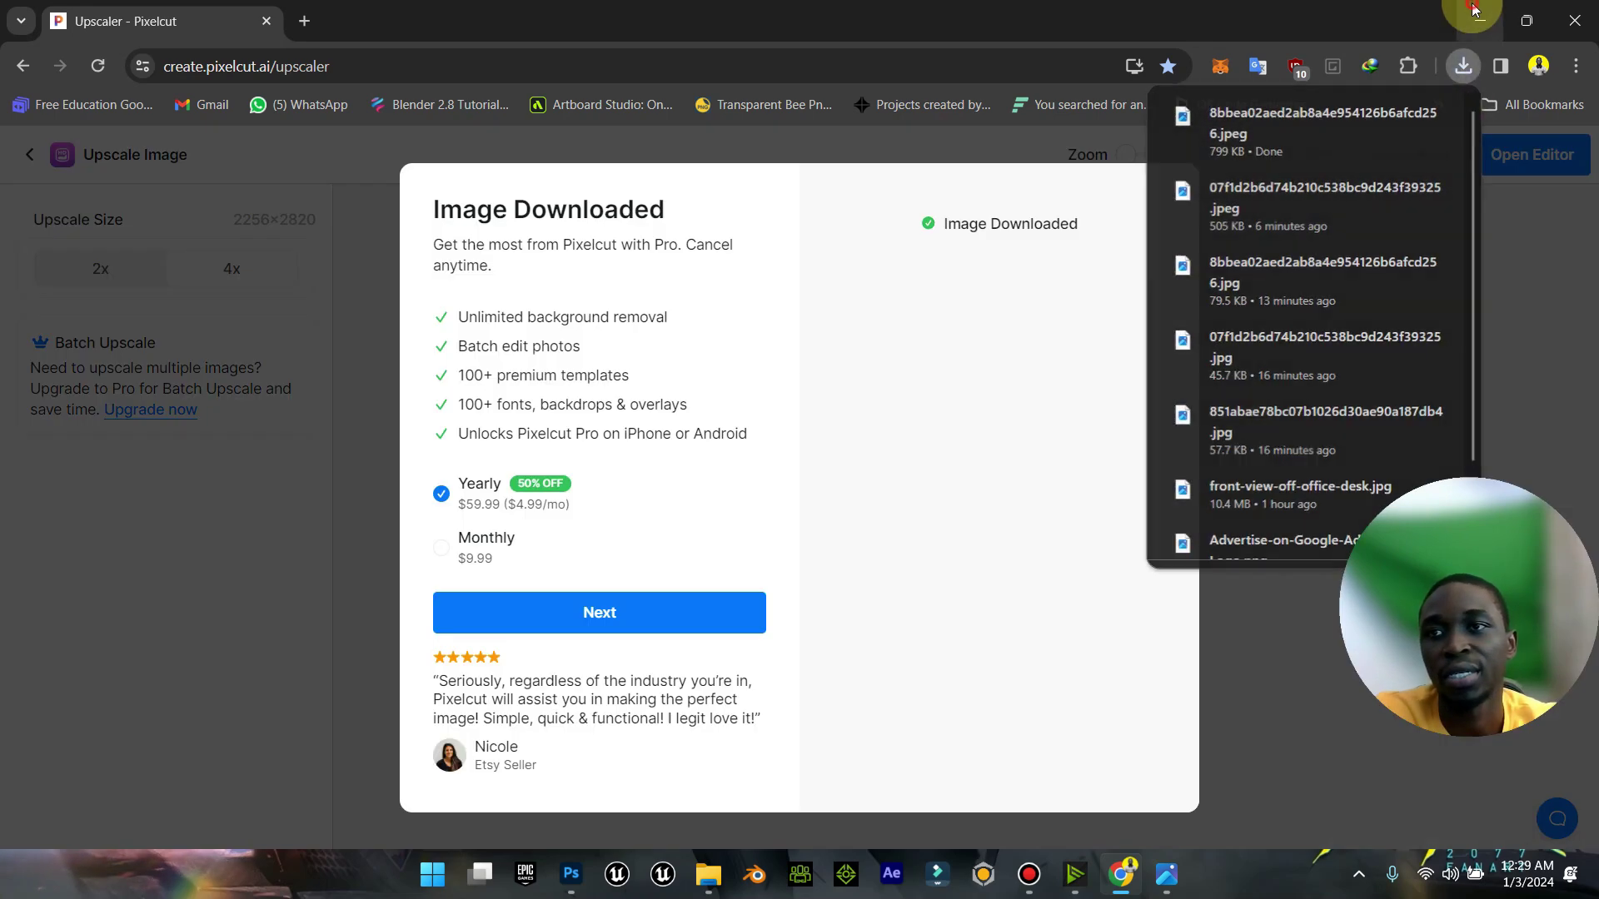
Step: Delete the original low-resolution bicycle-kick photo from Downloads and open the upscaled copy in Adobe Photoshop 2024
left_click(328, 247)
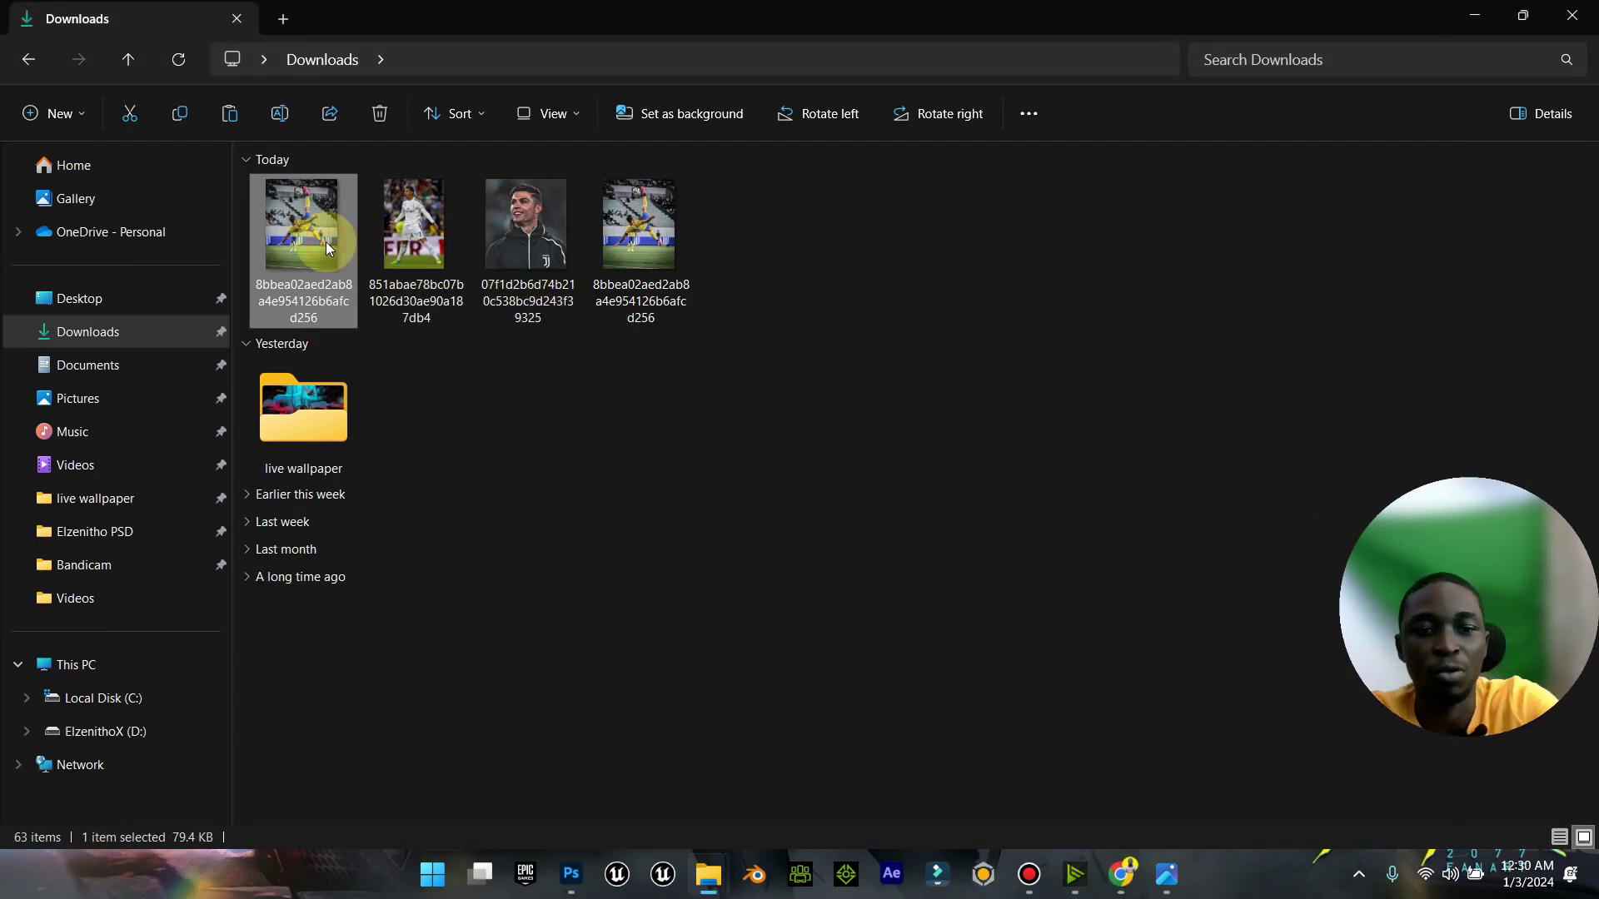
key("Delete")
left_click(508, 218)
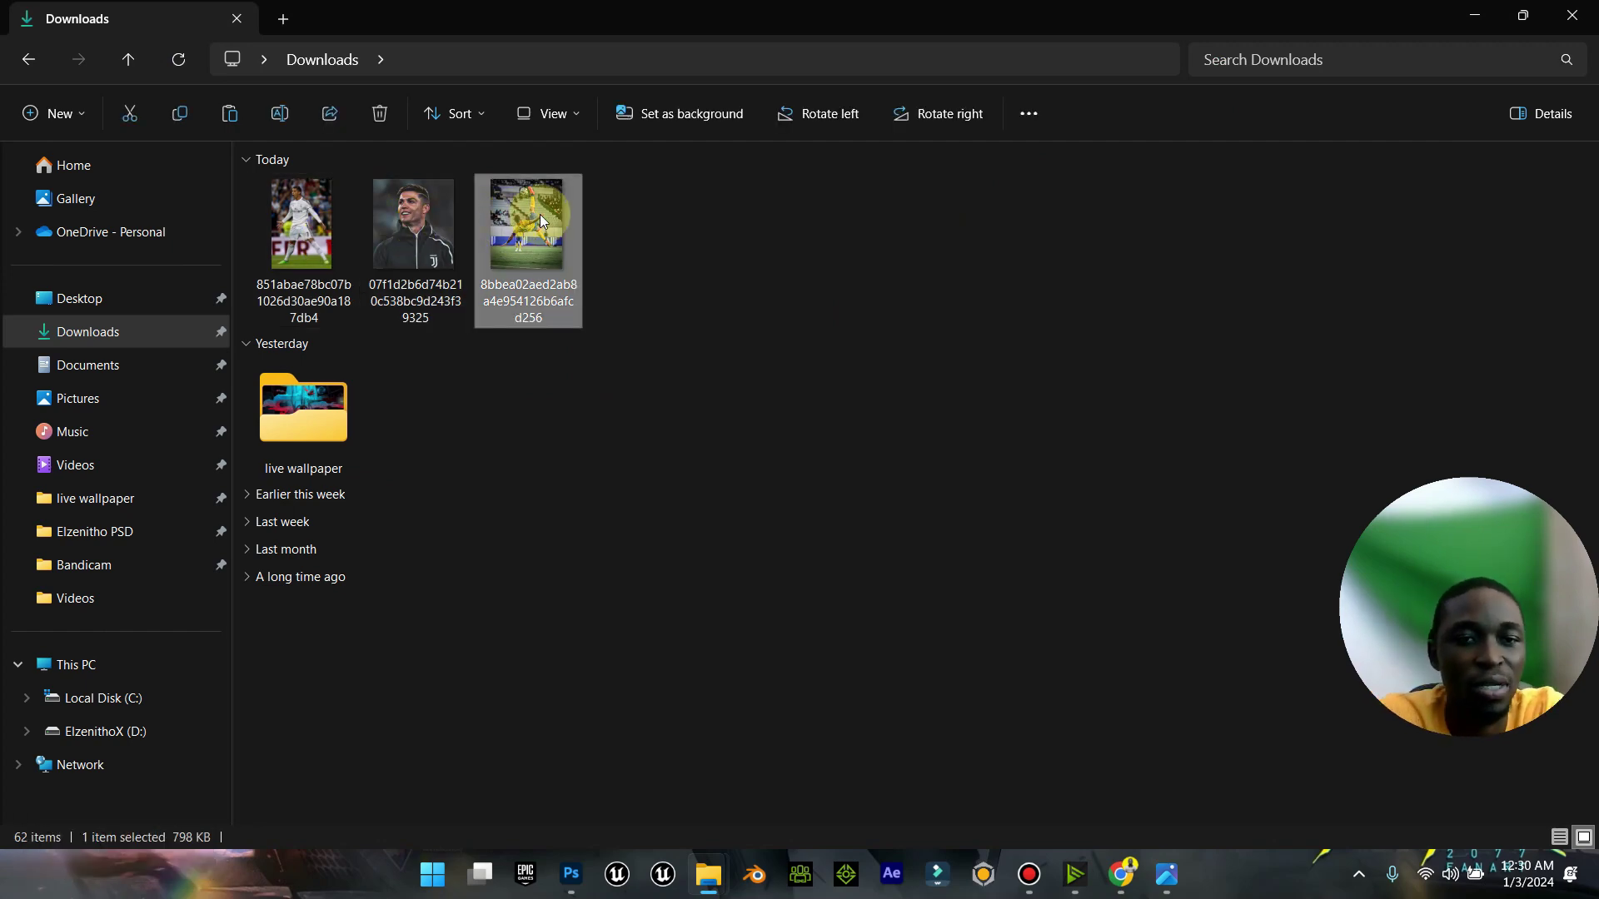
right_click(562, 222)
mouse_move(813, 325)
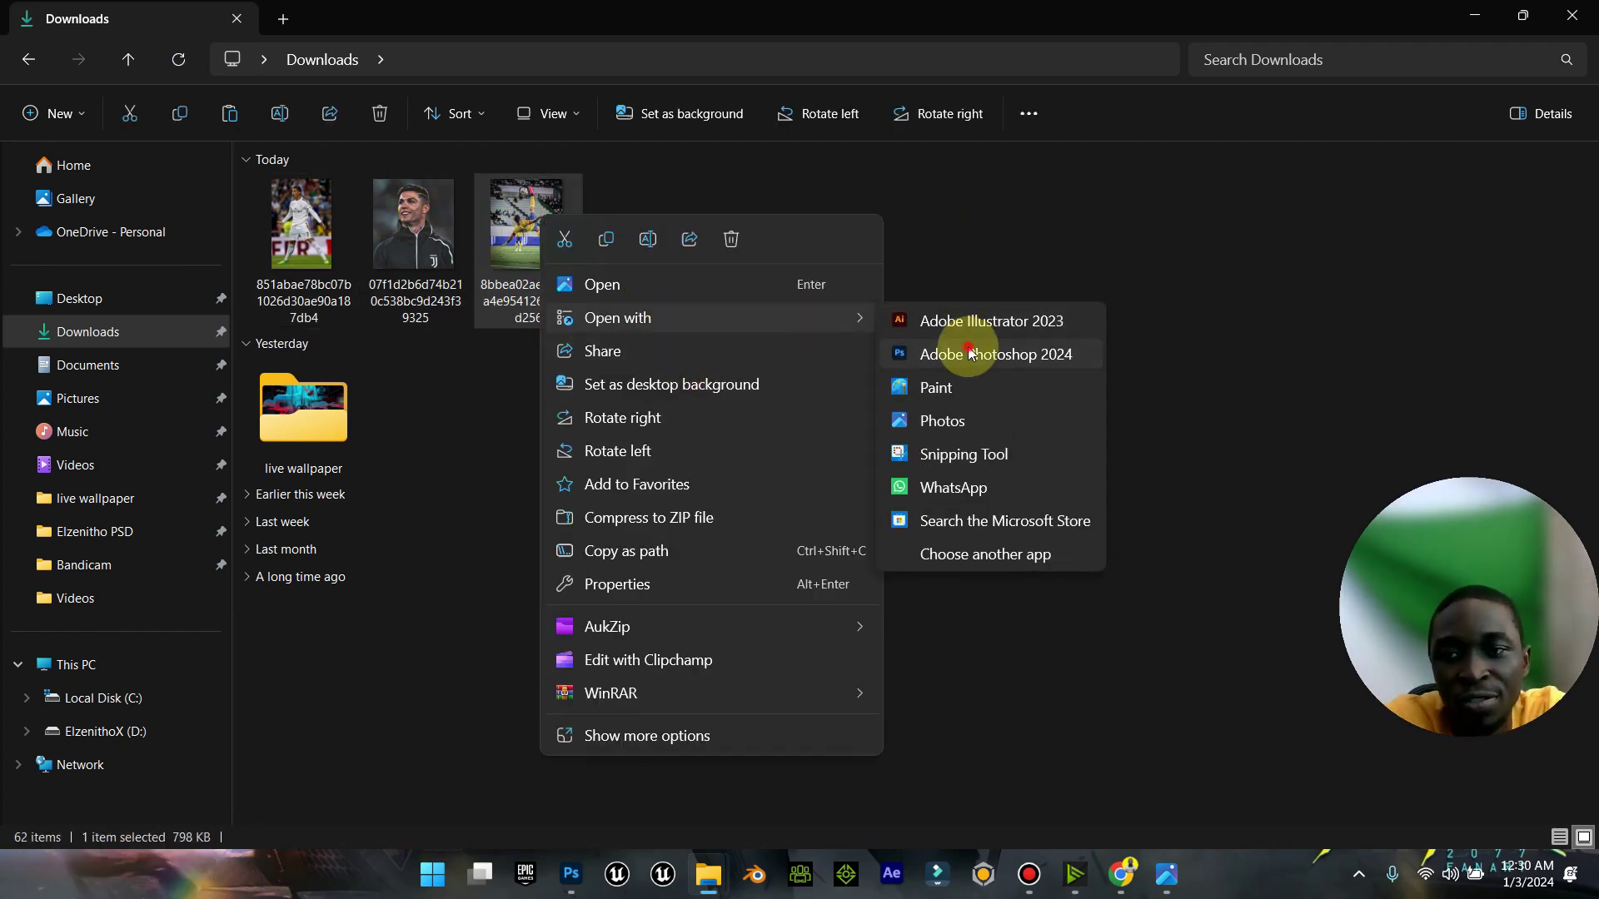
left_click(968, 348)
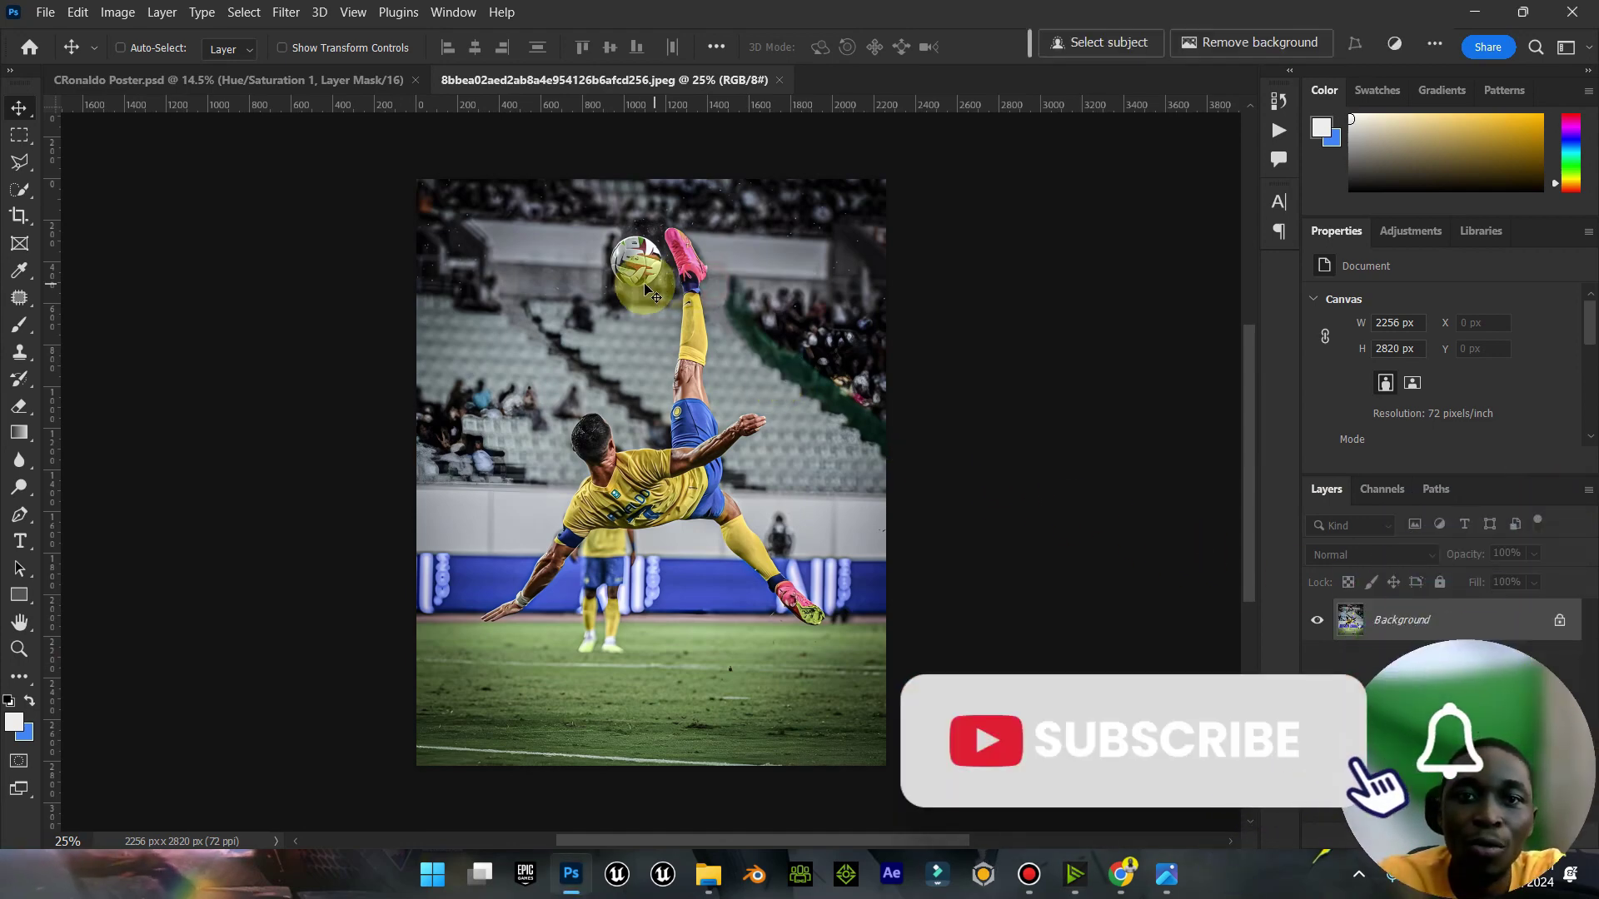
Step: Compare the CRonaldo Poster document with the reference image, close the reference, and select the player and ball in the bicycle-kick photo
left_click(320, 80)
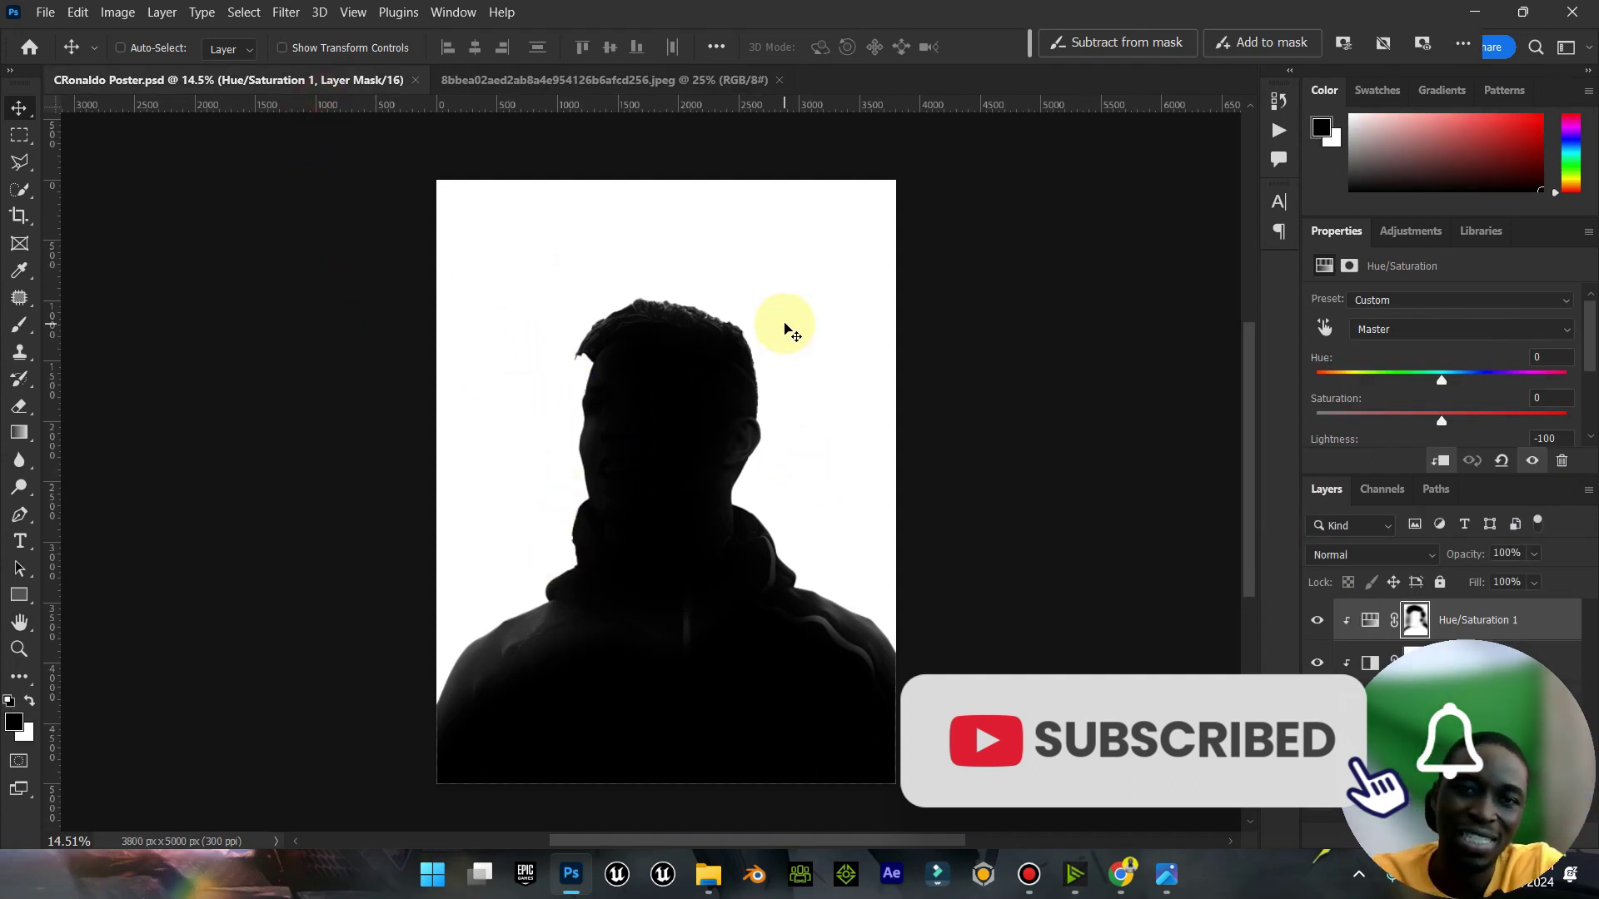
left_click(1166, 875)
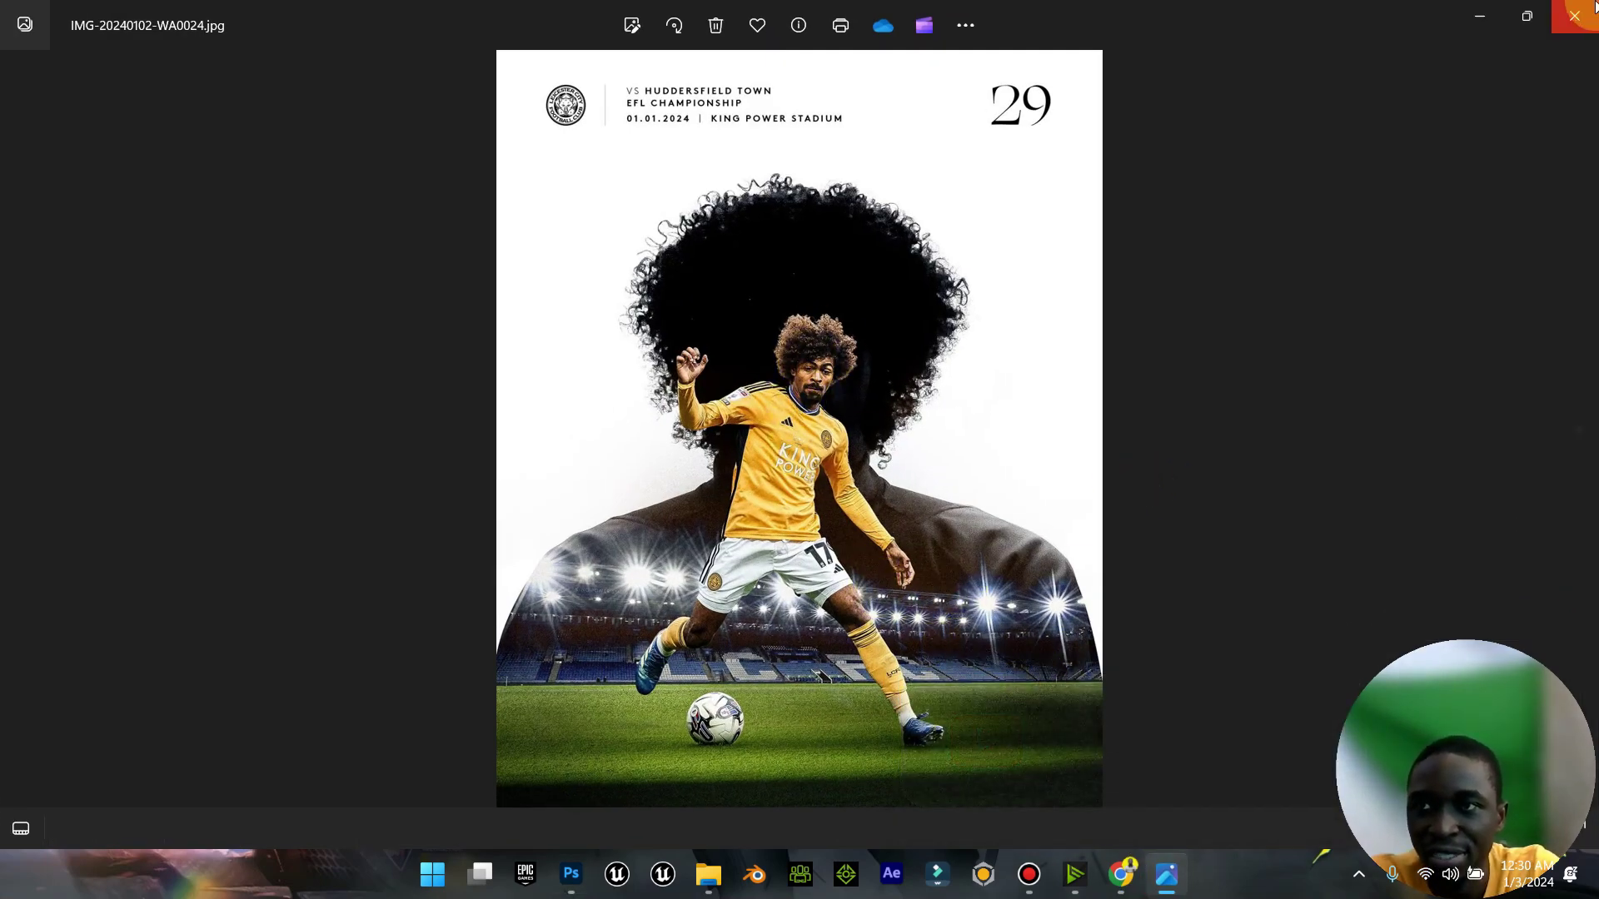
left_click(1573, 15)
left_click(533, 79)
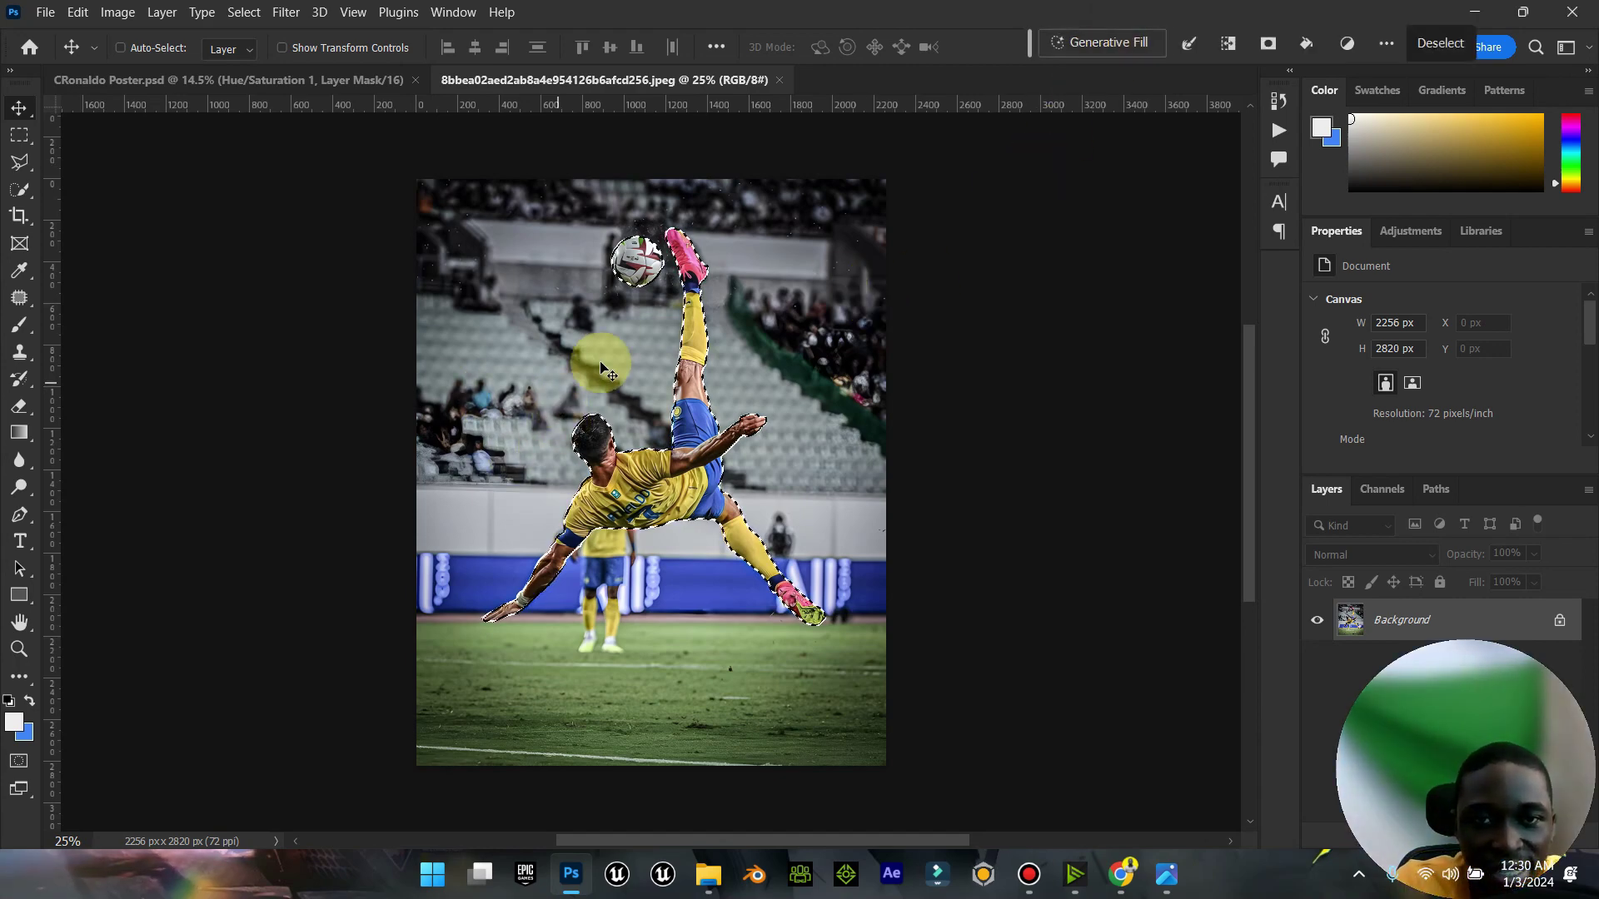
Step: Add the missing lower-left edge of the ball to the selection with the Polygonal Lasso
left_click(23, 651)
left_click_drag(624, 223, 767, 247)
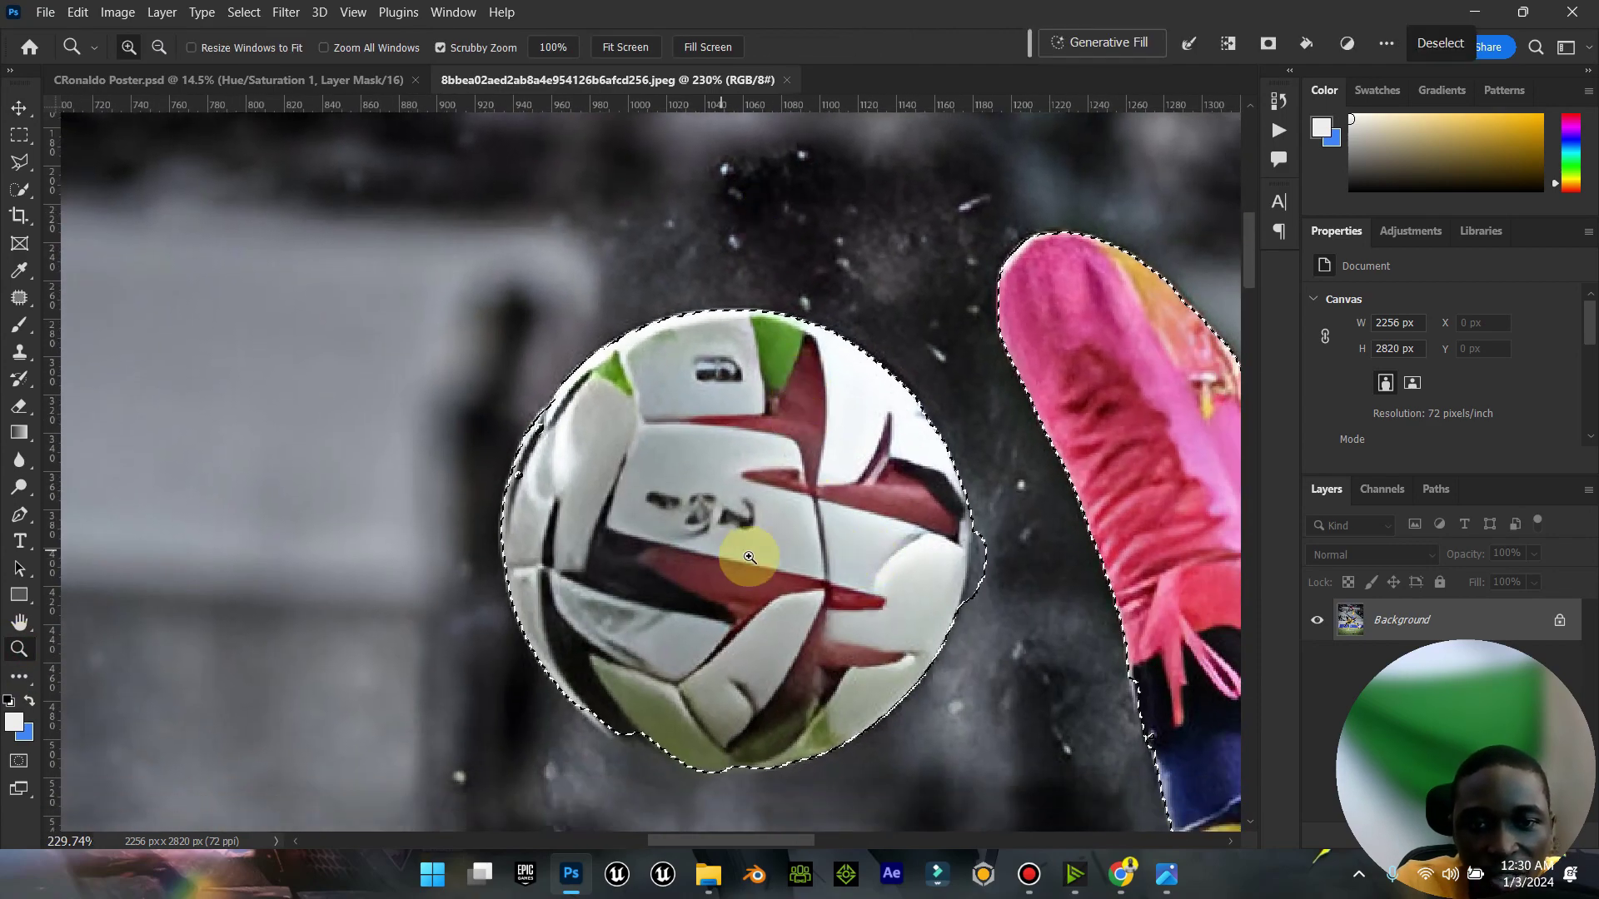
left_click_drag(712, 549, 691, 550)
left_click(20, 135)
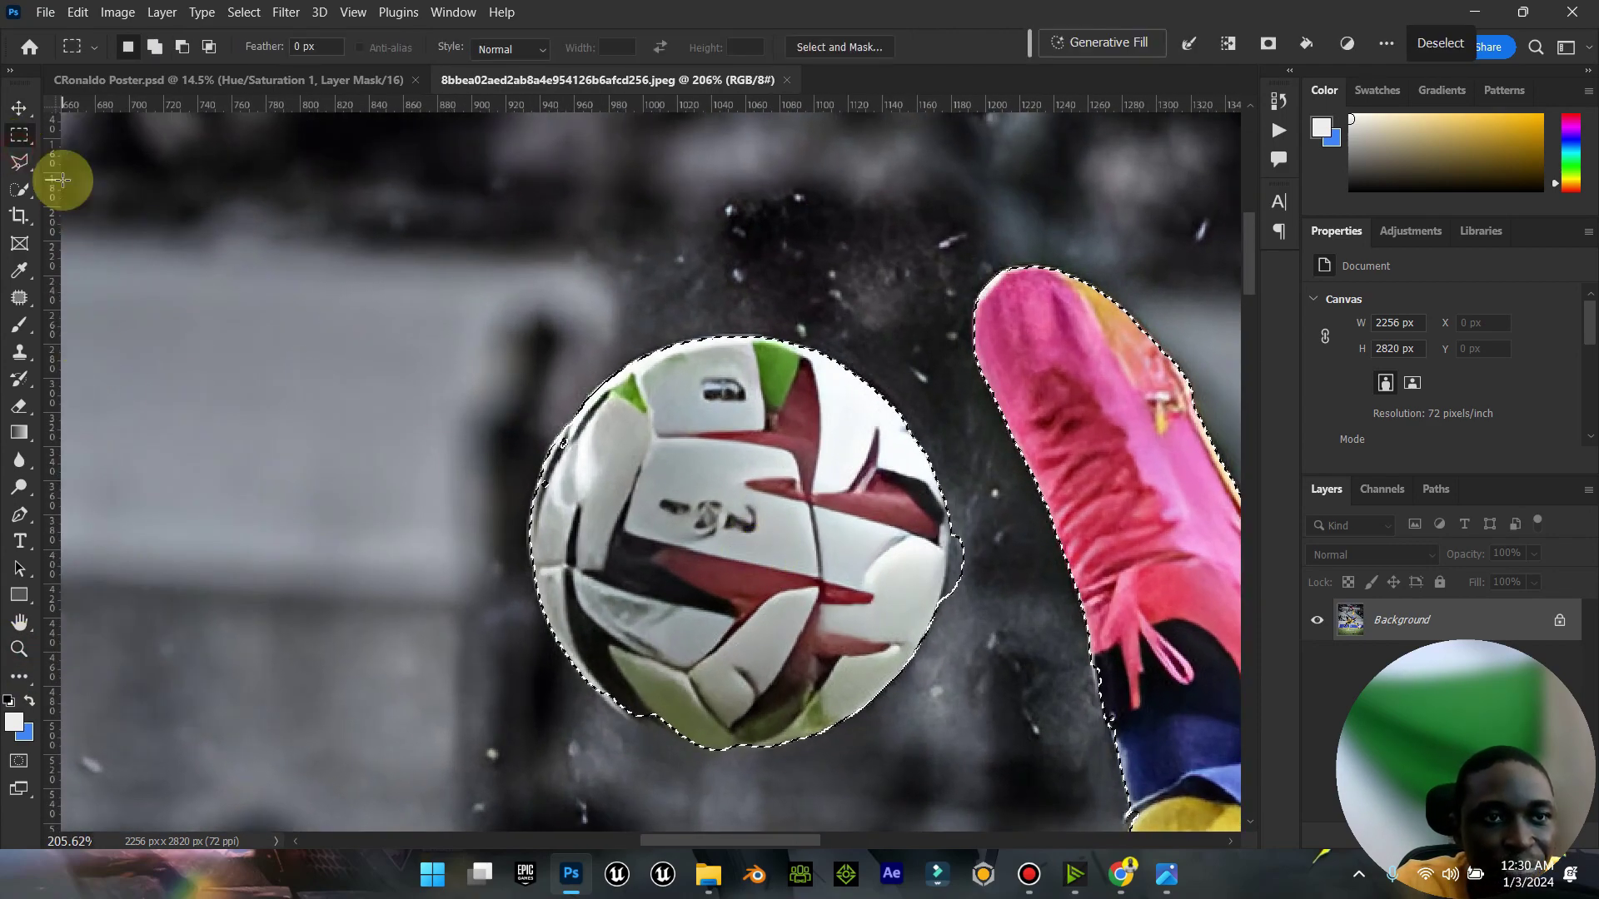
left_click(24, 161)
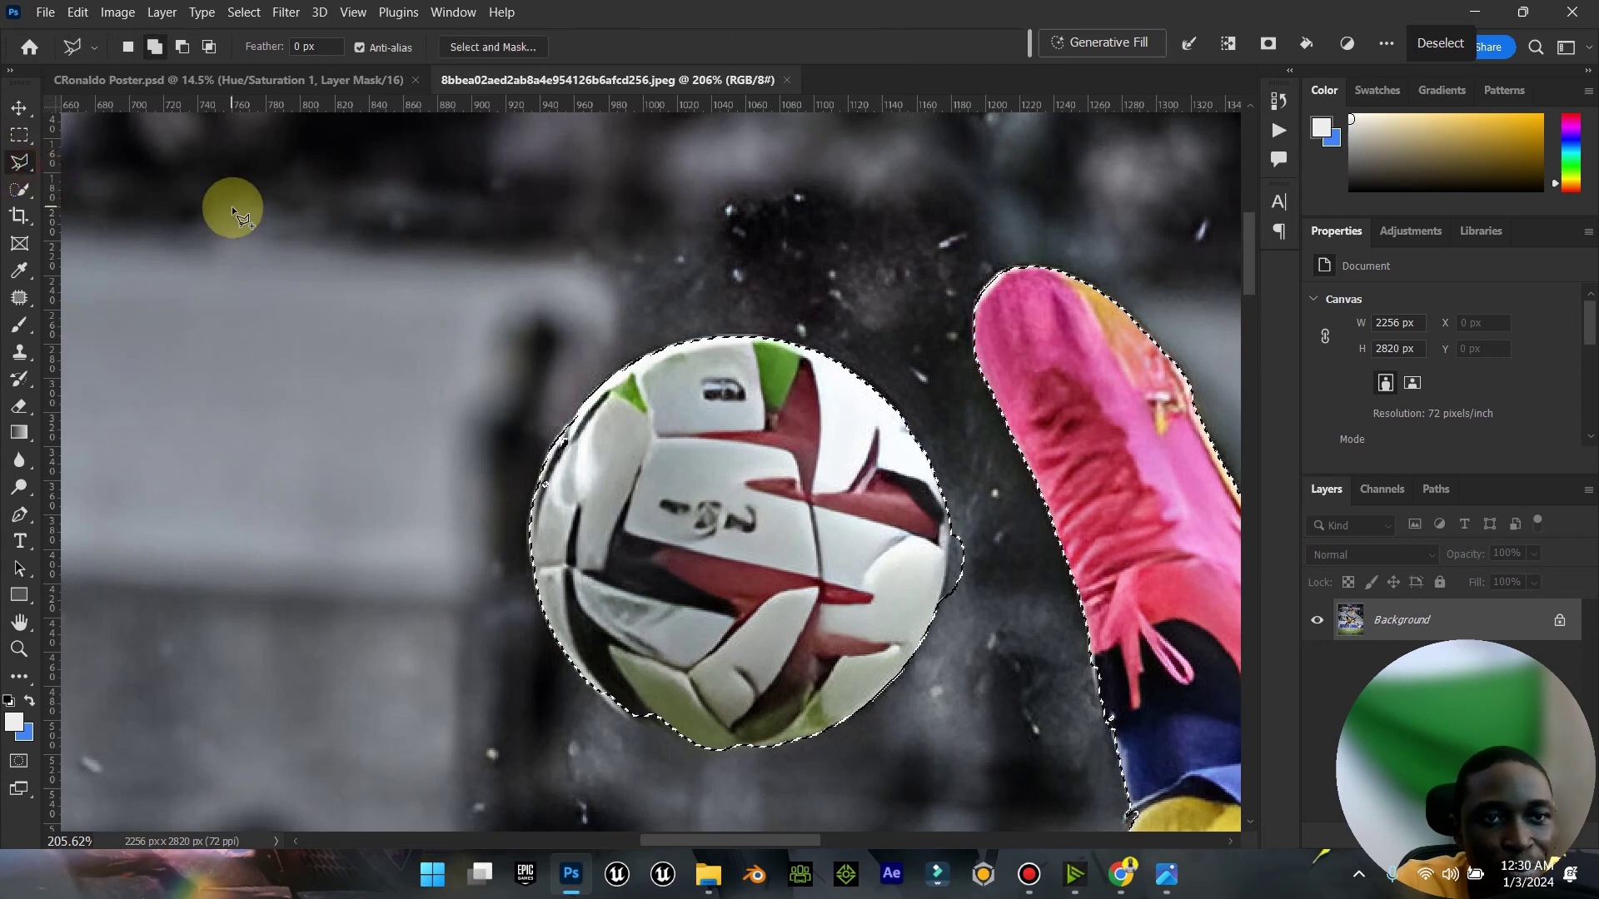
left_click(761, 741)
left_click(677, 744)
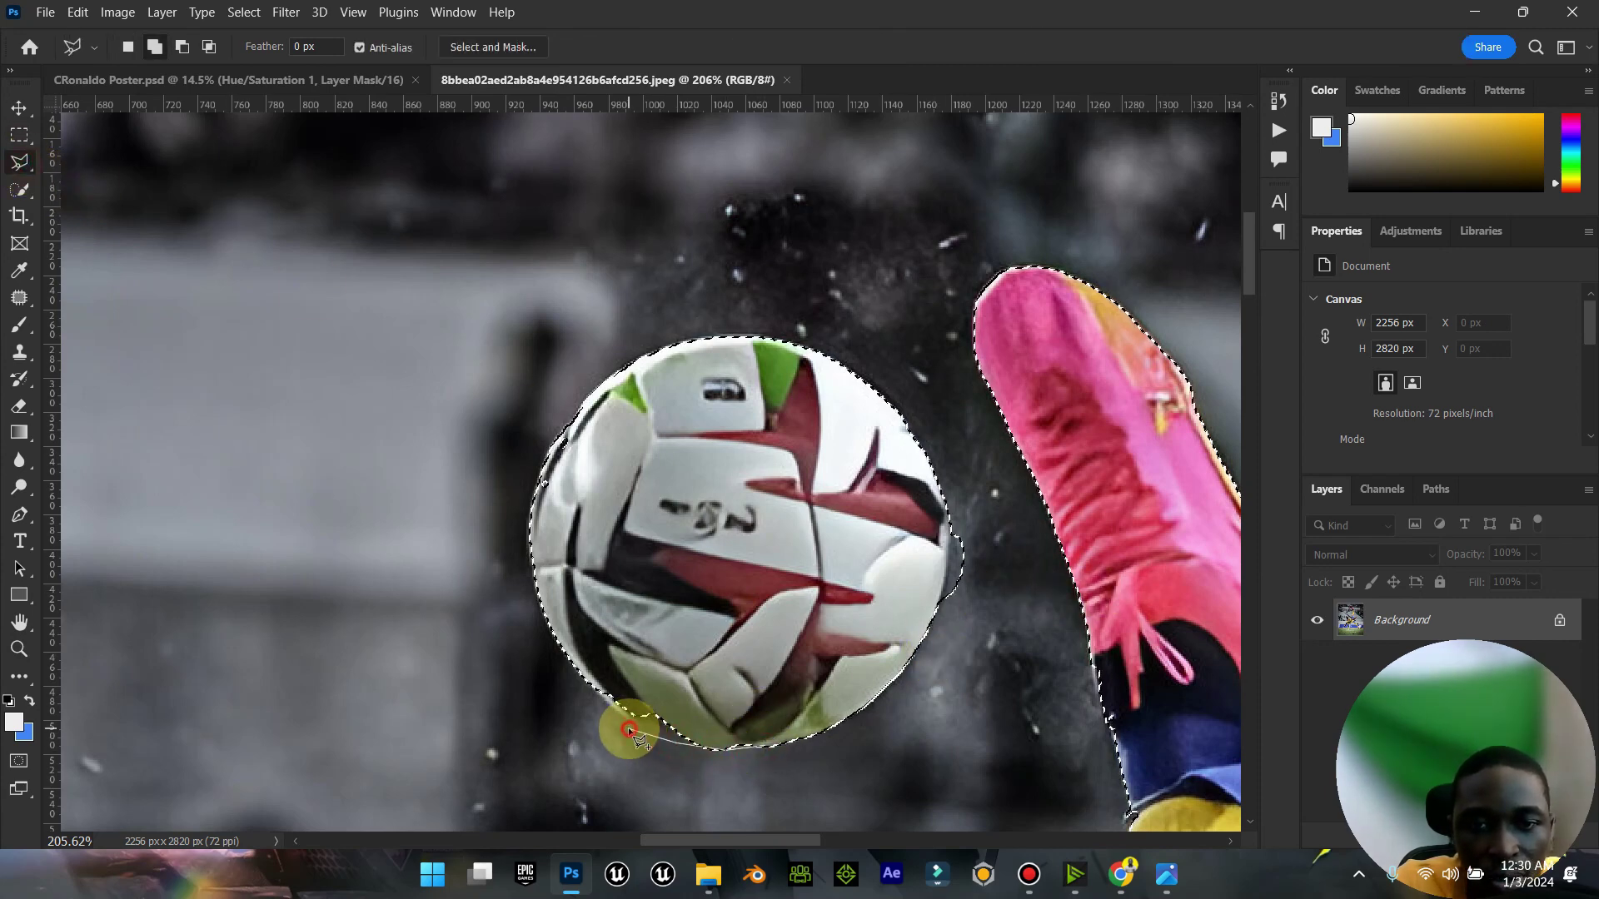
left_click(586, 690)
left_click(529, 583)
left_click(517, 500)
left_click(565, 423)
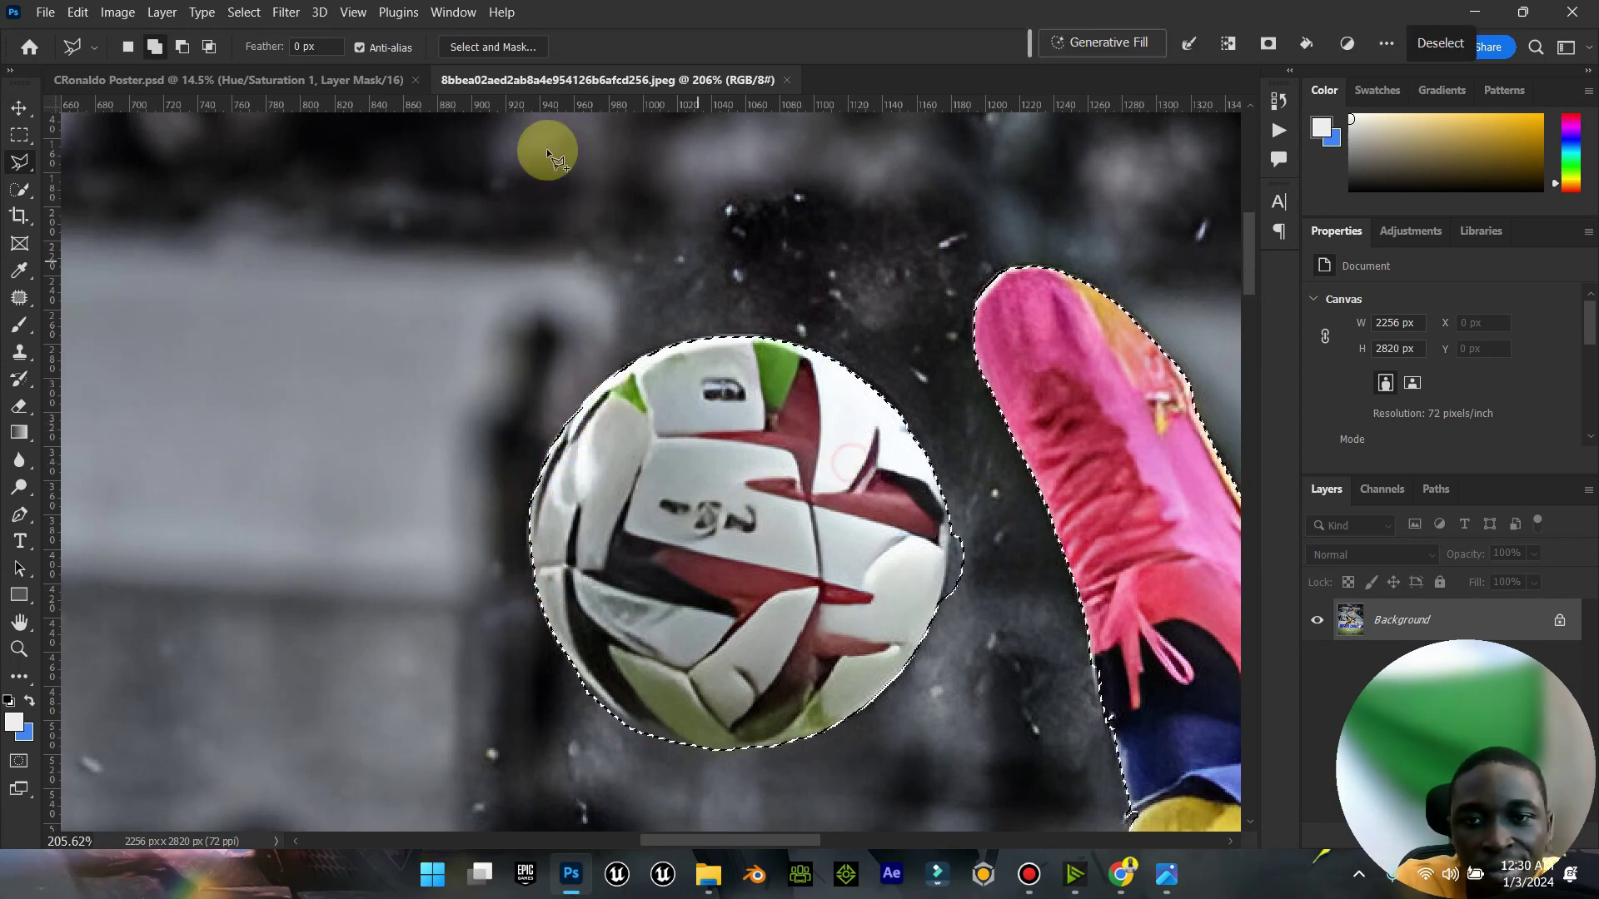
Step: Subtract the excess background beside the ball's right edge from the selection with the Polygonal Lasso
left_click(182, 46)
left_click(991, 653)
left_click(940, 607)
left_click(956, 511)
double_click(1010, 592)
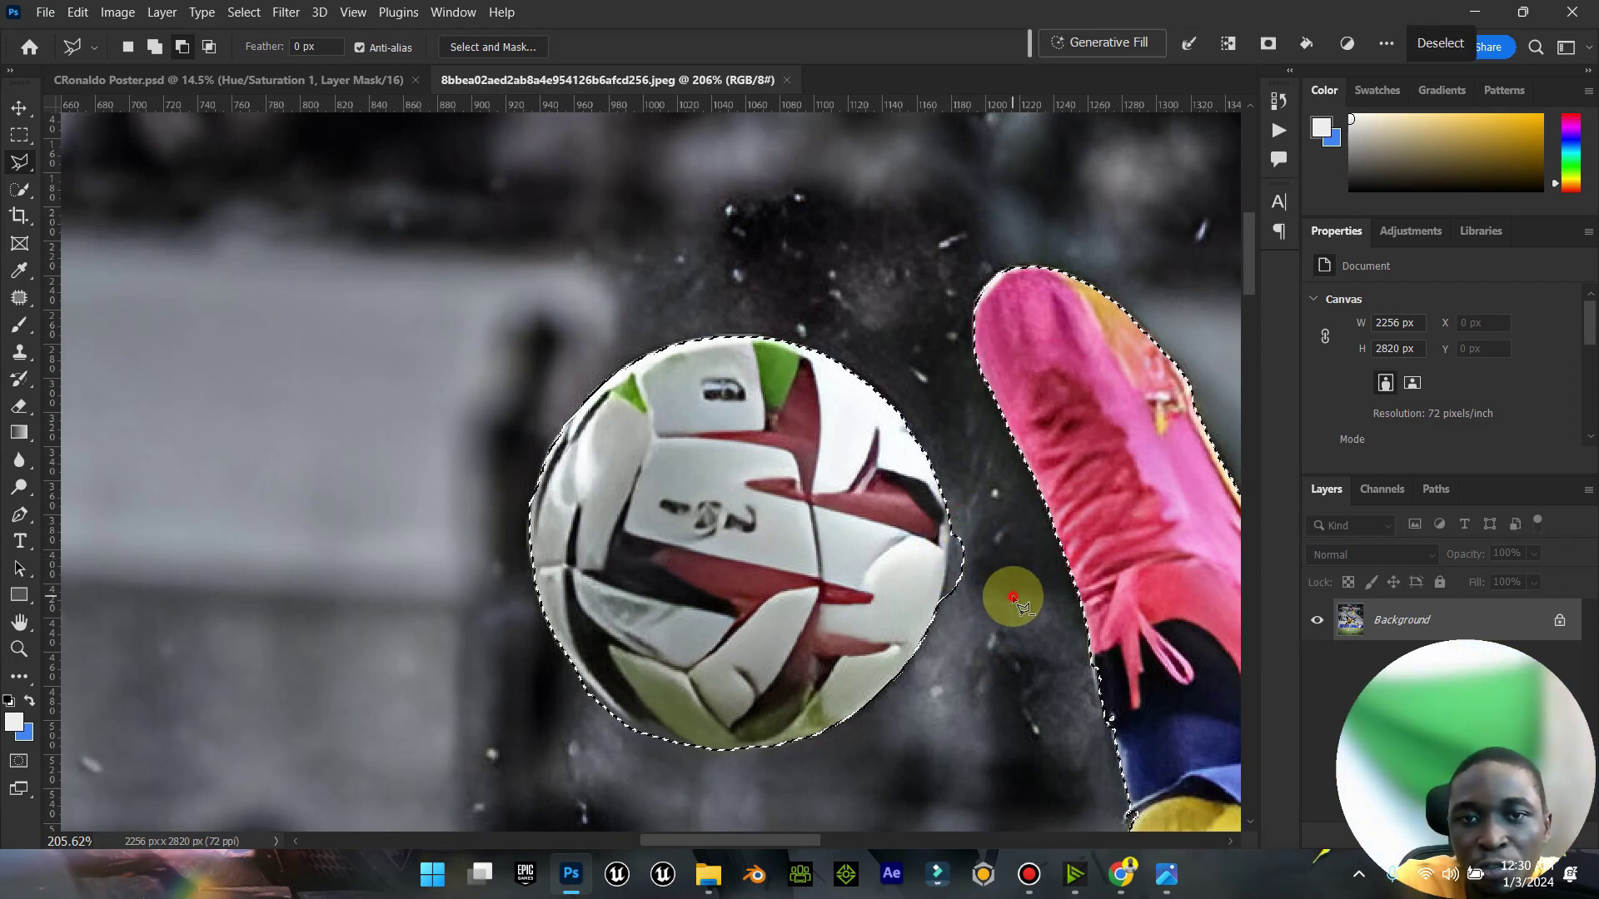
Step: Add the missing edge of the raised leg, from the blue shorts up past the knee, to the selection
scroll(1062, 495, "down", 3)
scroll(1062, 495, "down", 4)
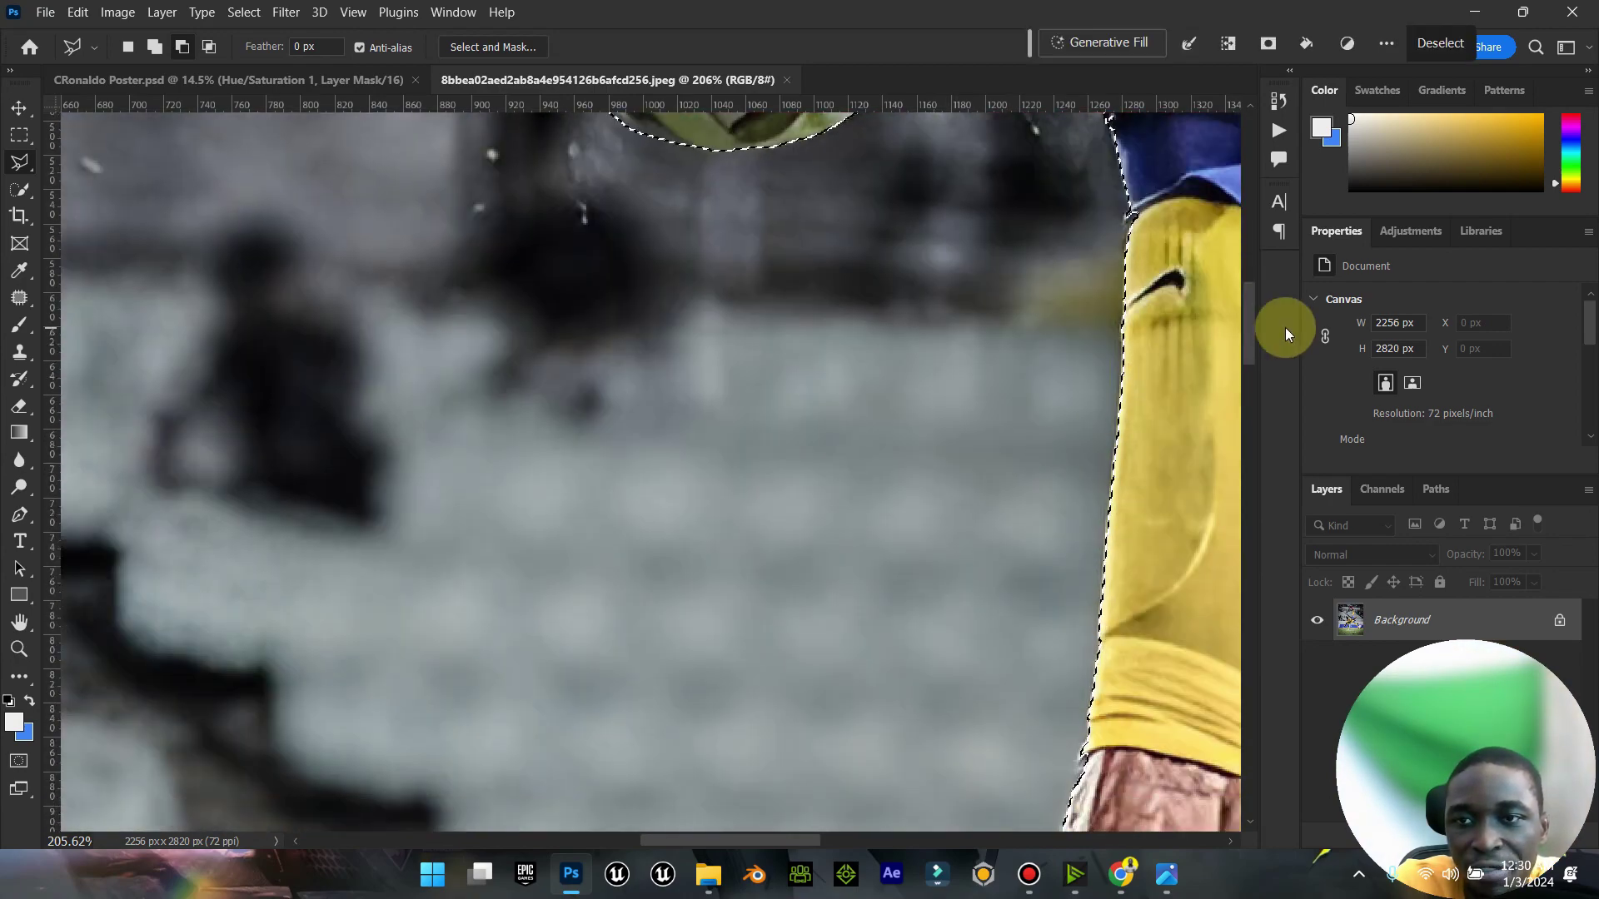
left_click_drag(1251, 330, 1254, 399)
scroll(1013, 365, "up", 1)
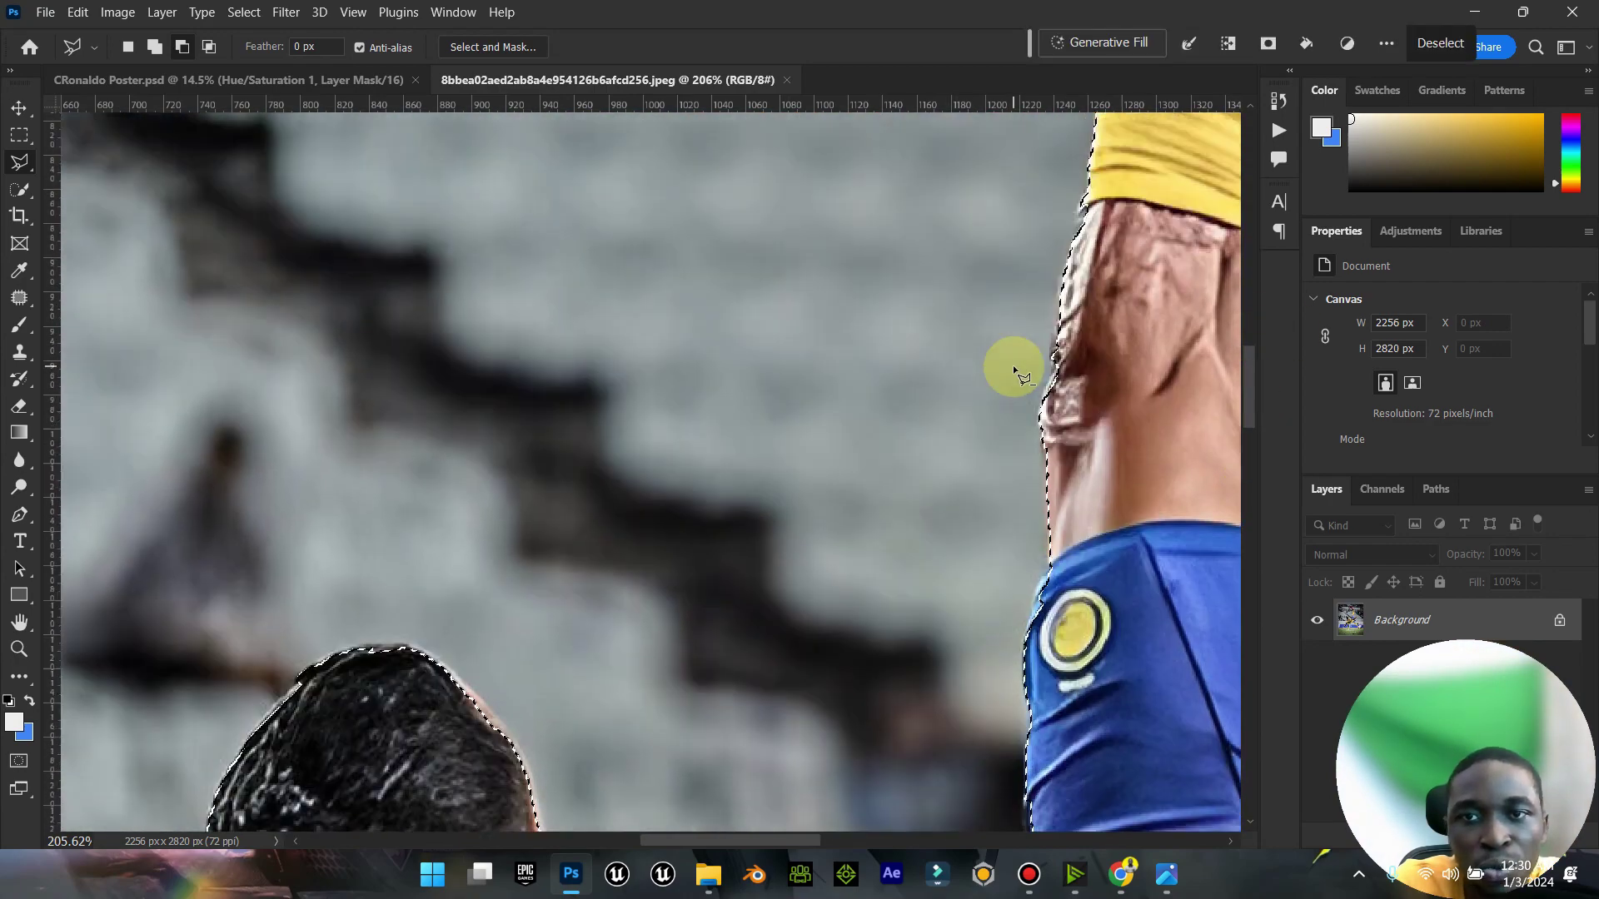
left_click(154, 47)
left_click(1031, 720)
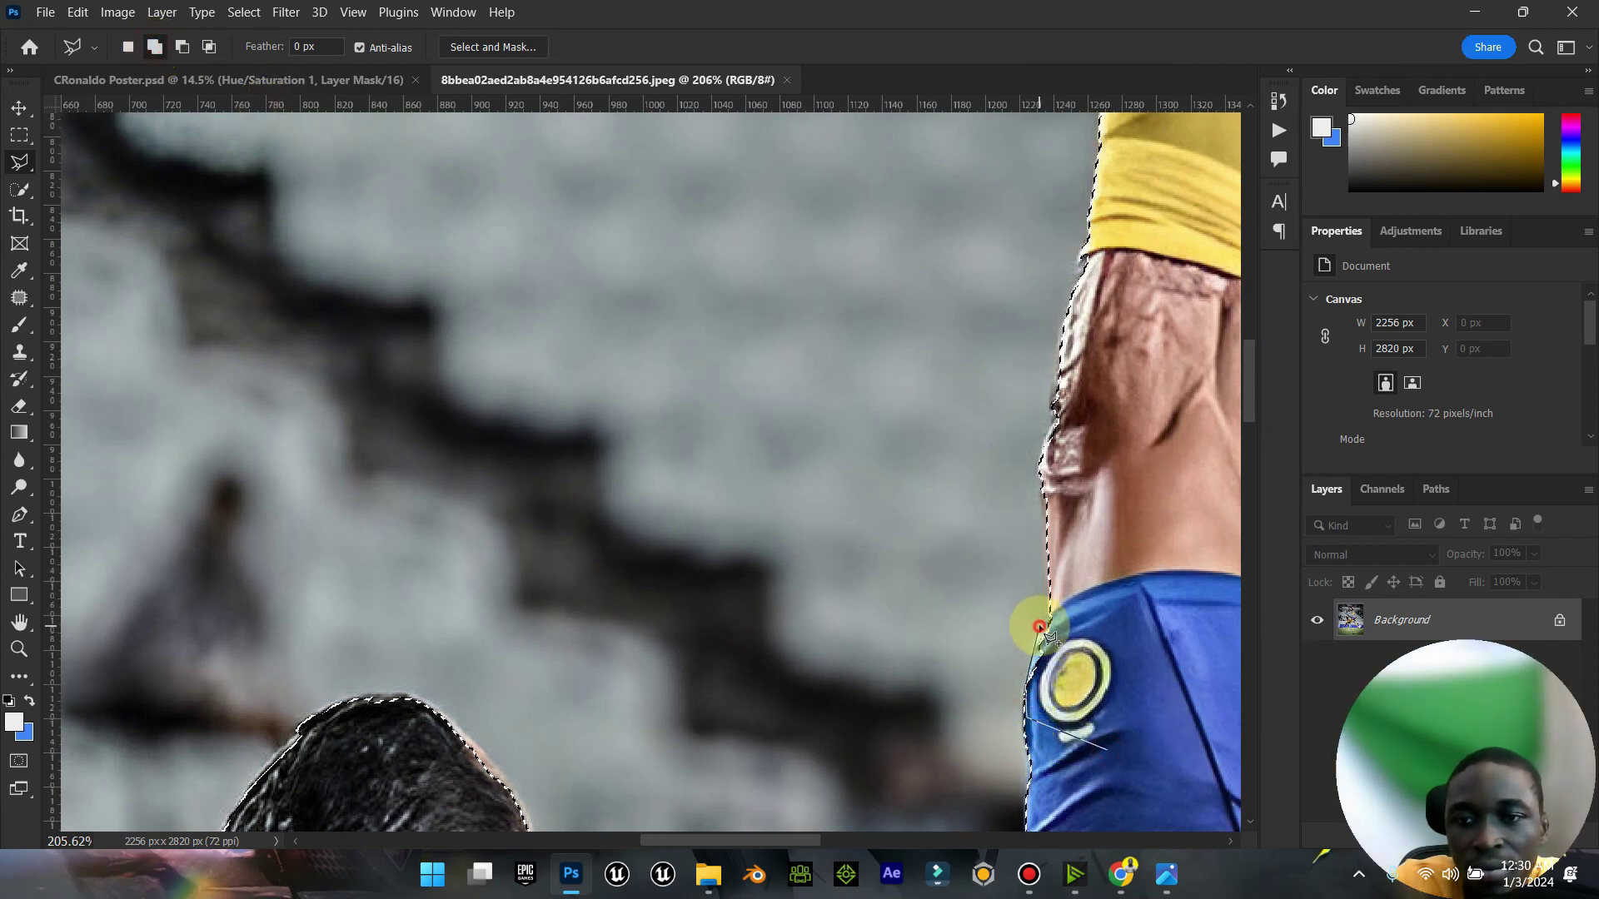
left_click(1060, 379)
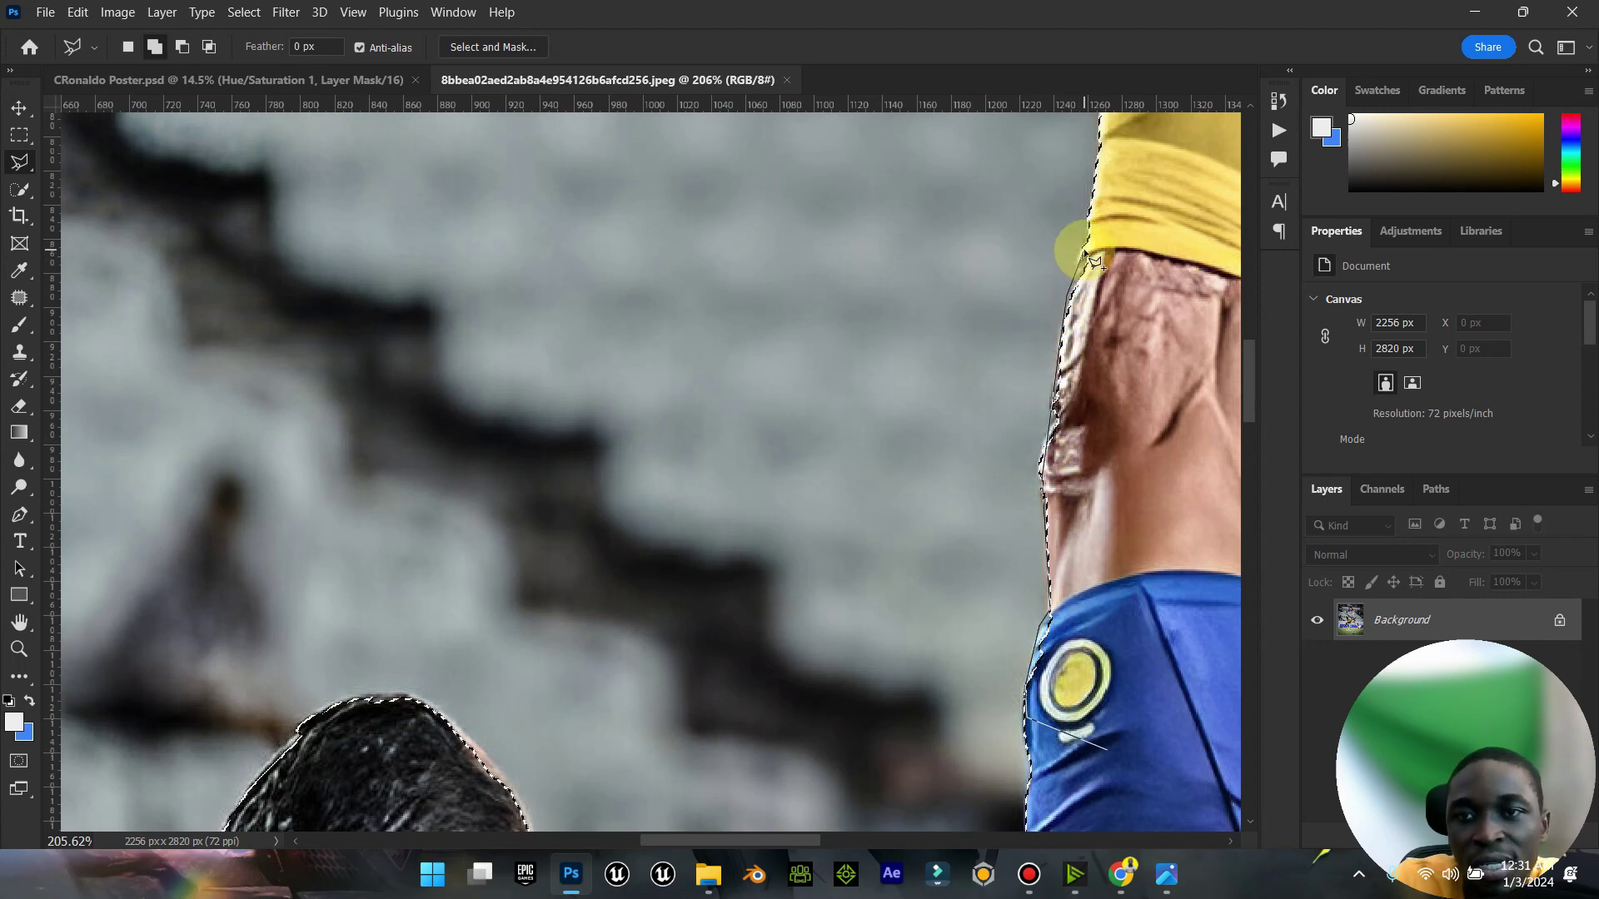
double_click(1175, 597)
Step: Trace around the player's head from the ear over the hair to the forehead, adding the missing edge to the selection
scroll(476, 652, "down", 4)
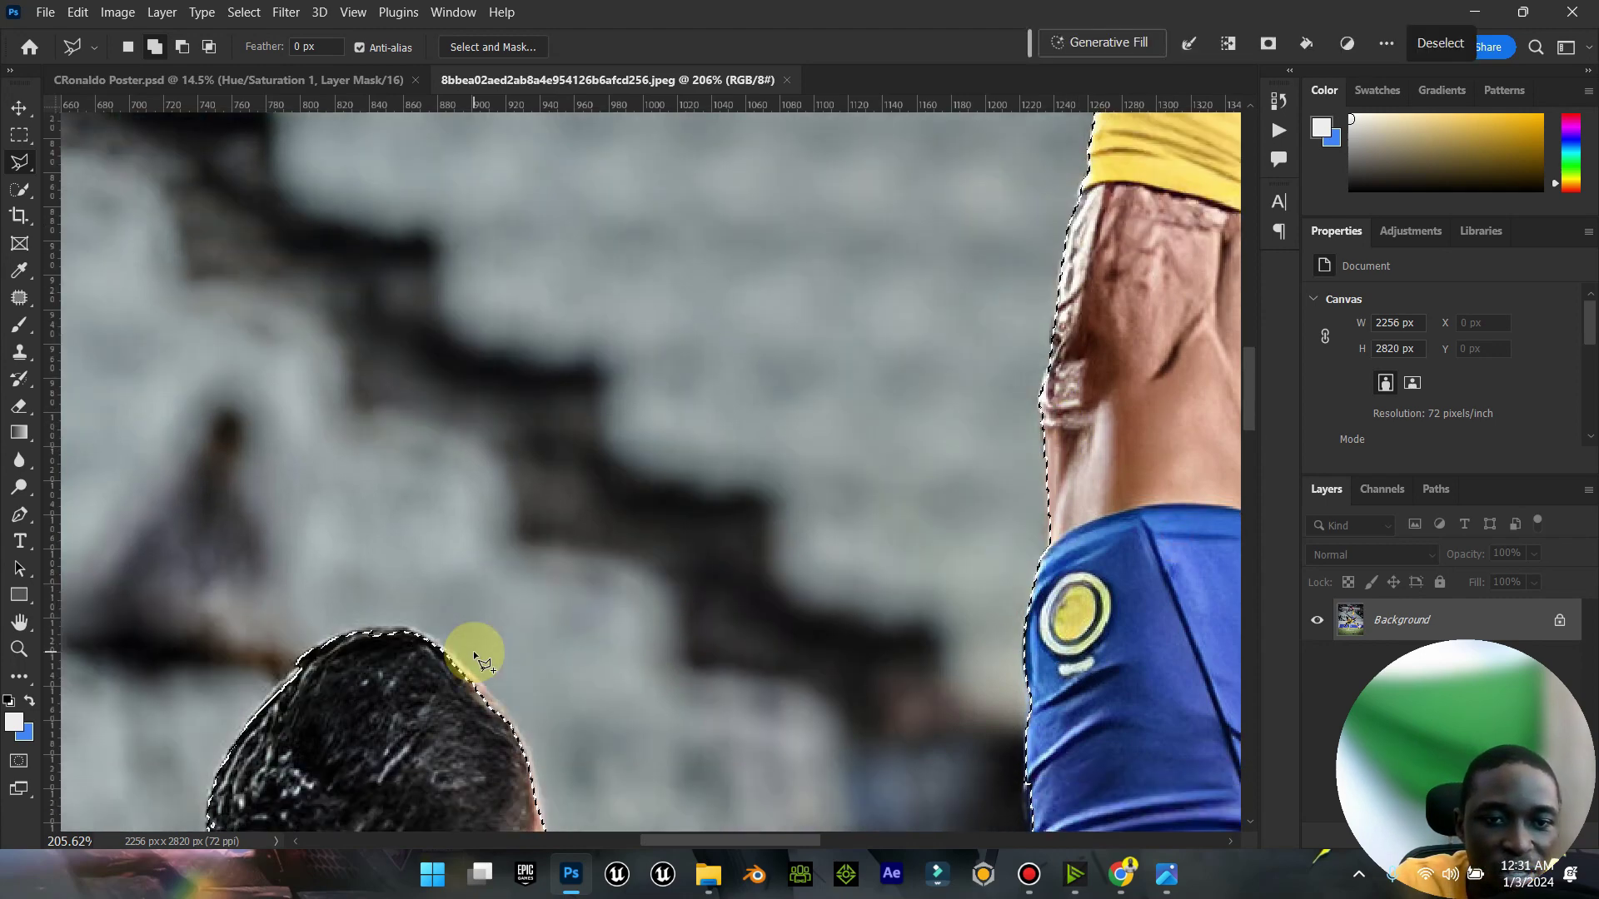
left_click(537, 536)
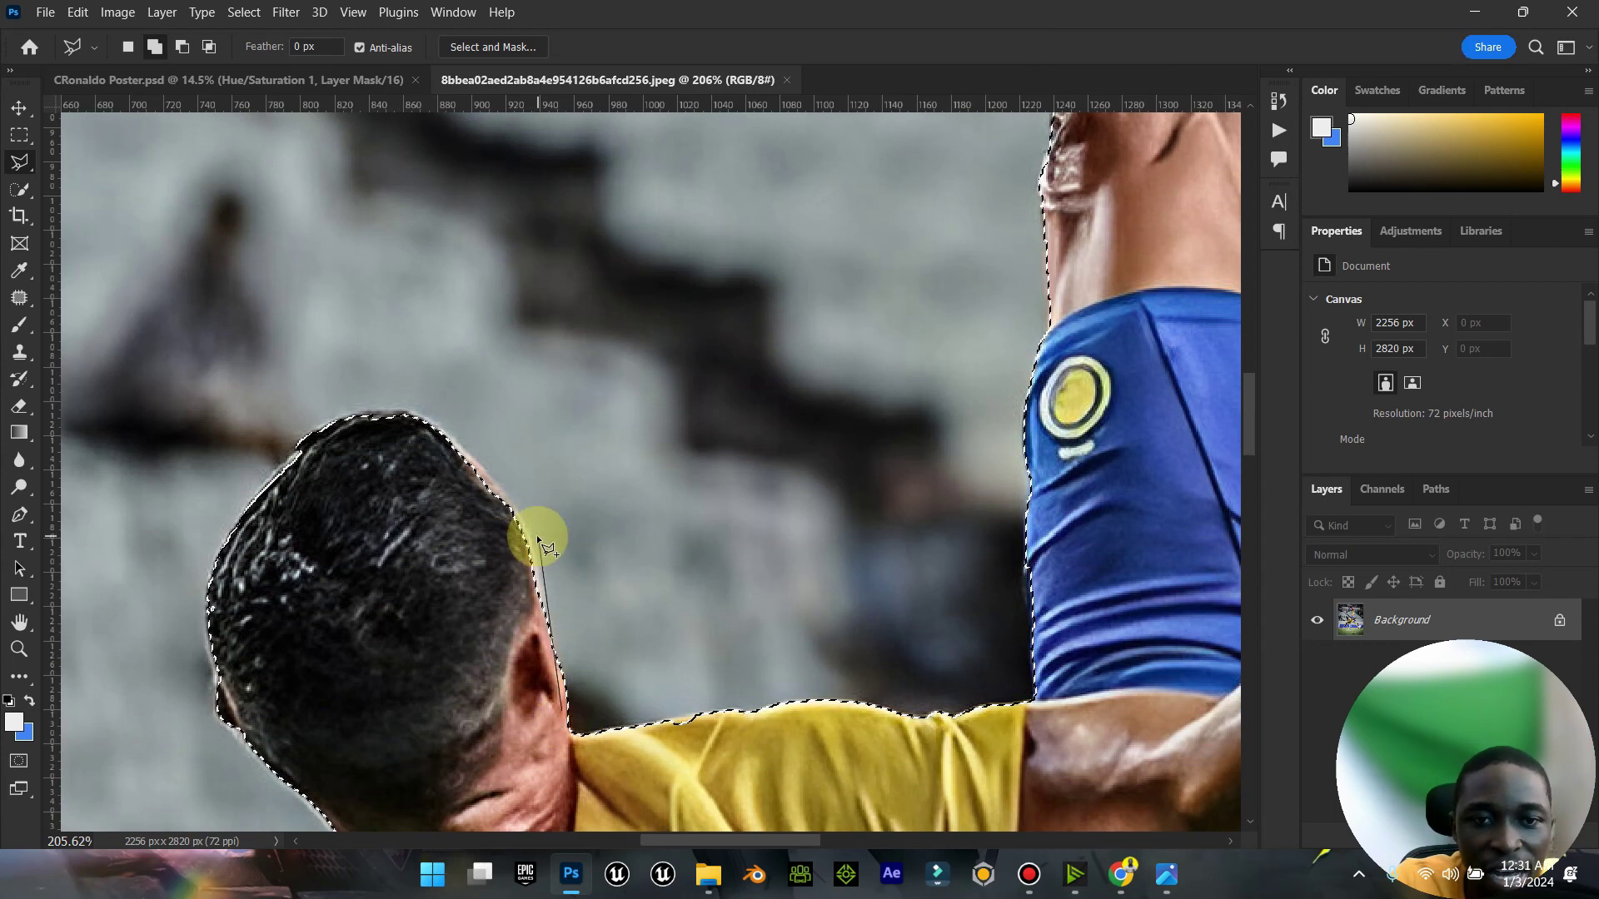
left_click(514, 505)
left_click(461, 439)
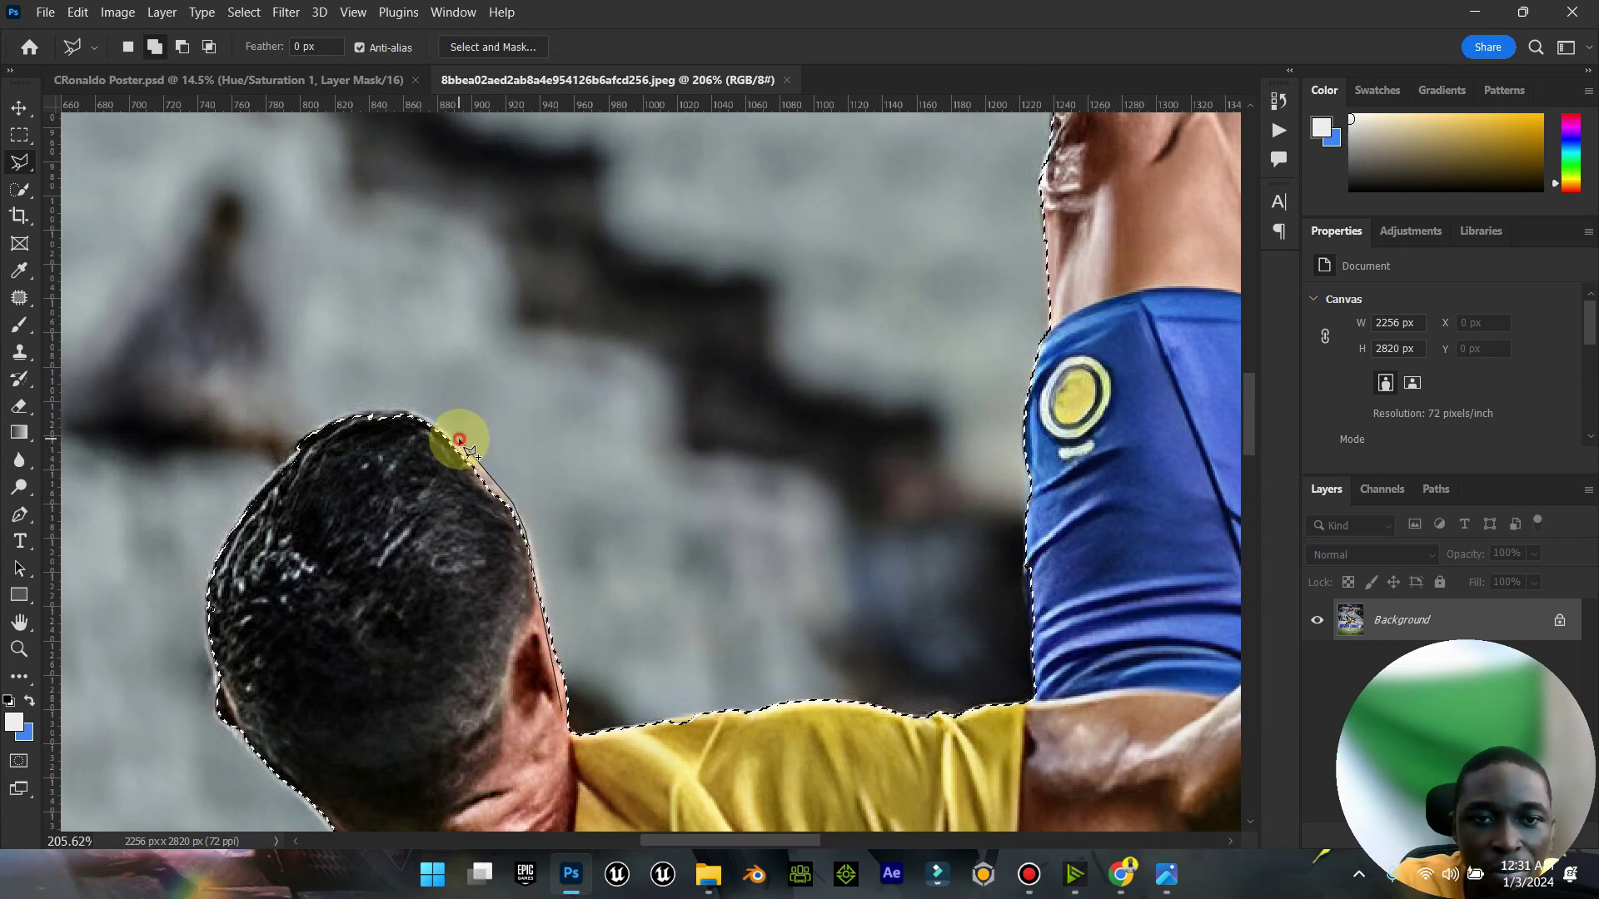
left_click(411, 411)
left_click(376, 409)
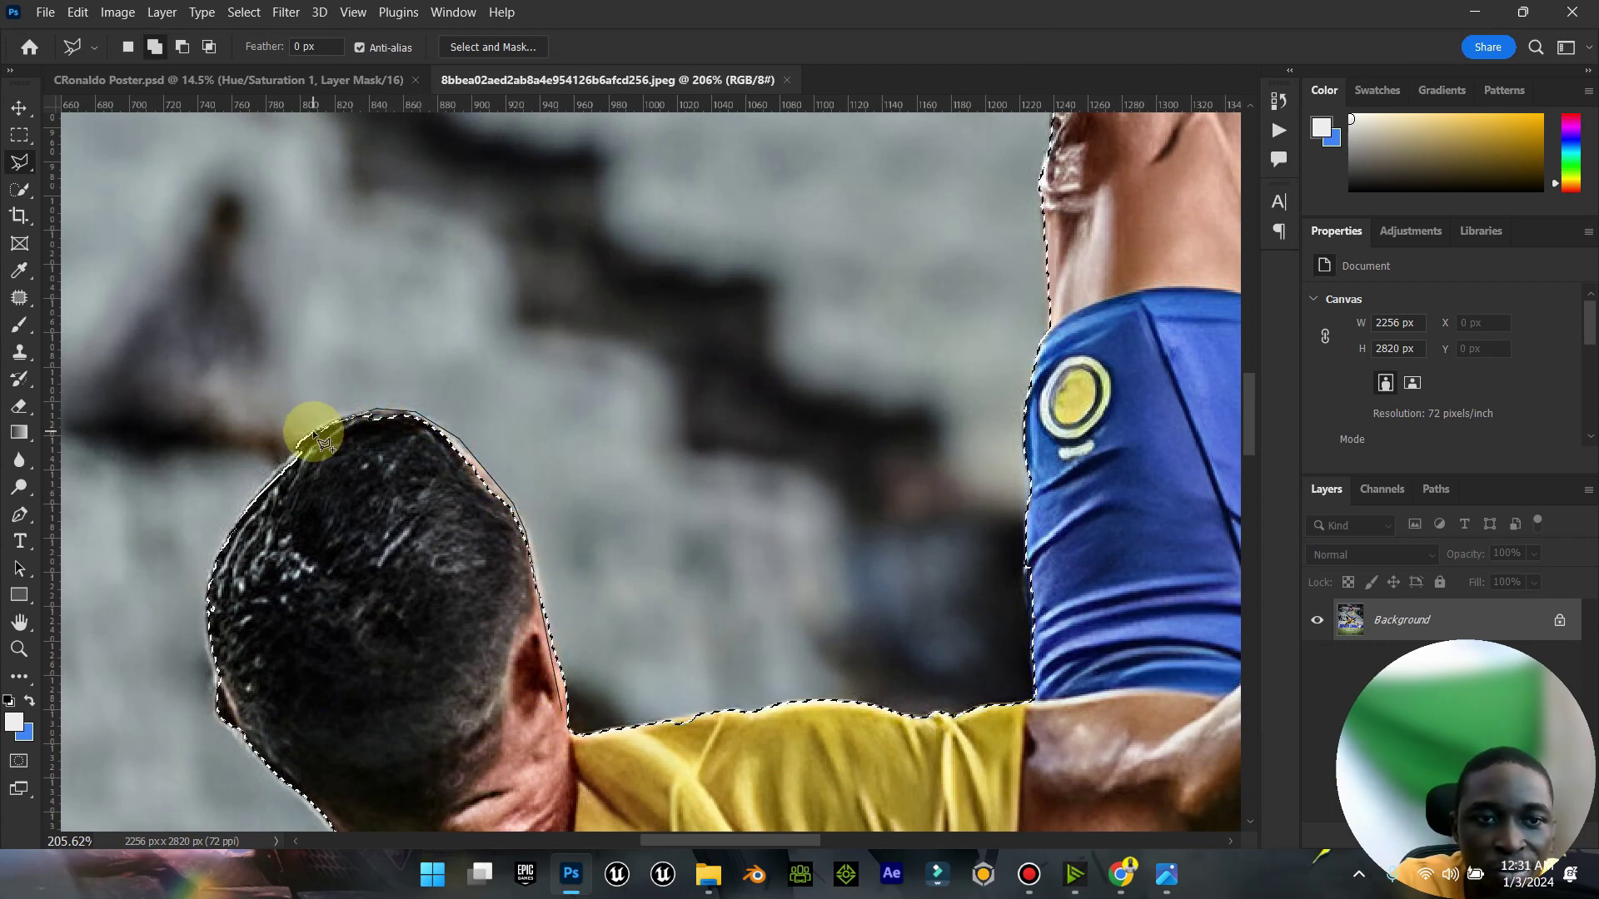
left_click(237, 509)
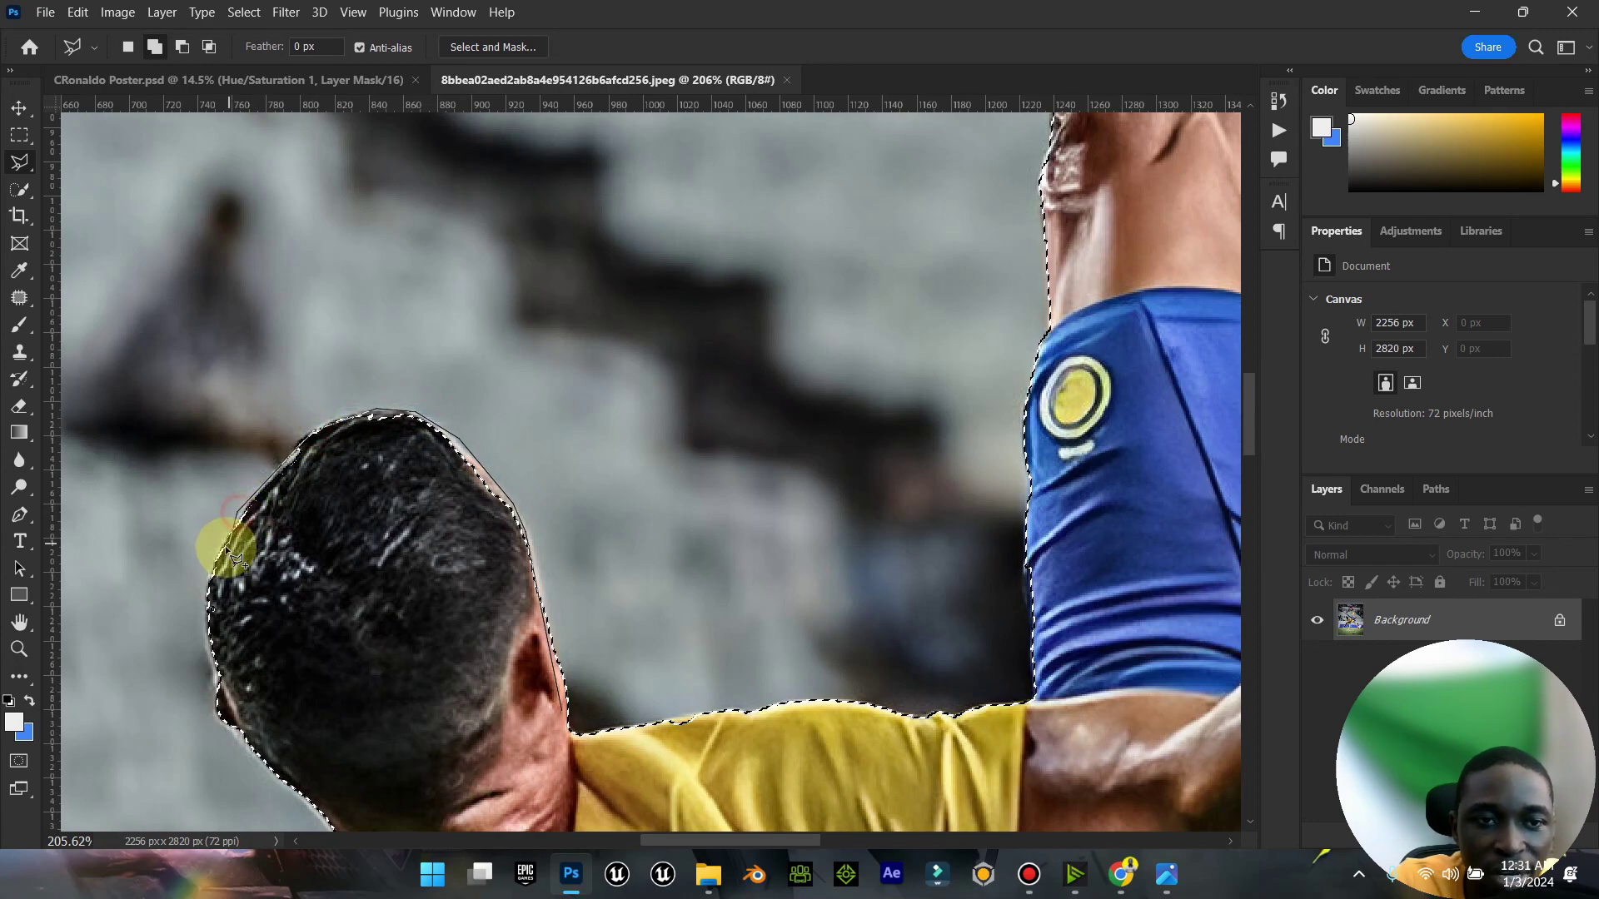
left_click(204, 588)
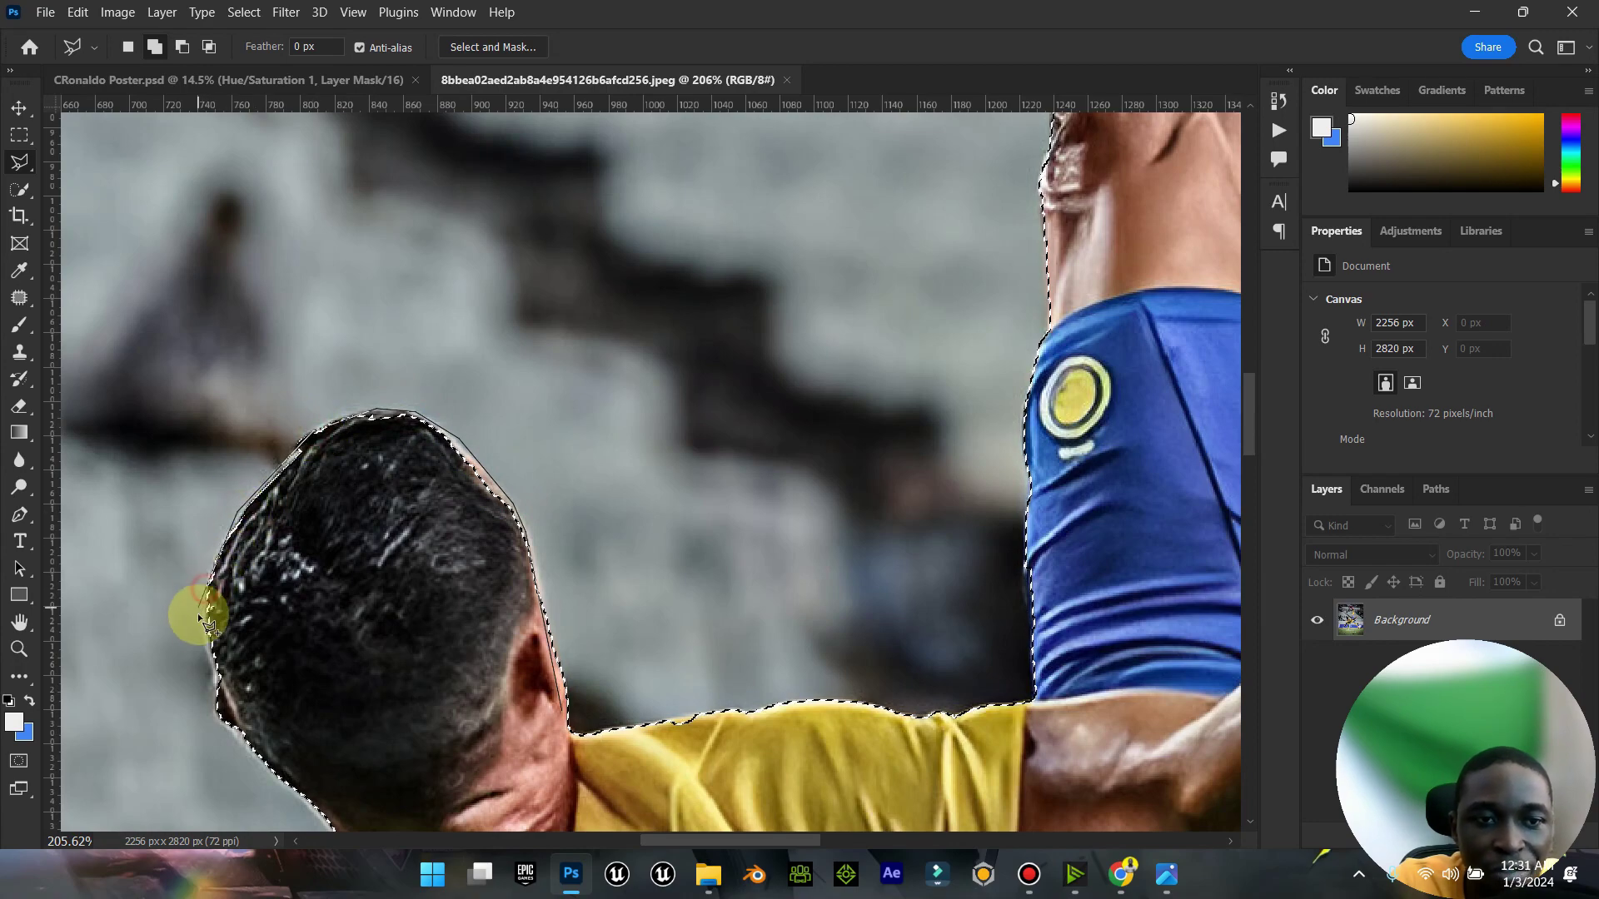
left_click(219, 698)
Step: Subtract the strip of background beneath the blue armband and elbow from the selection
scroll(421, 736, "down", 10)
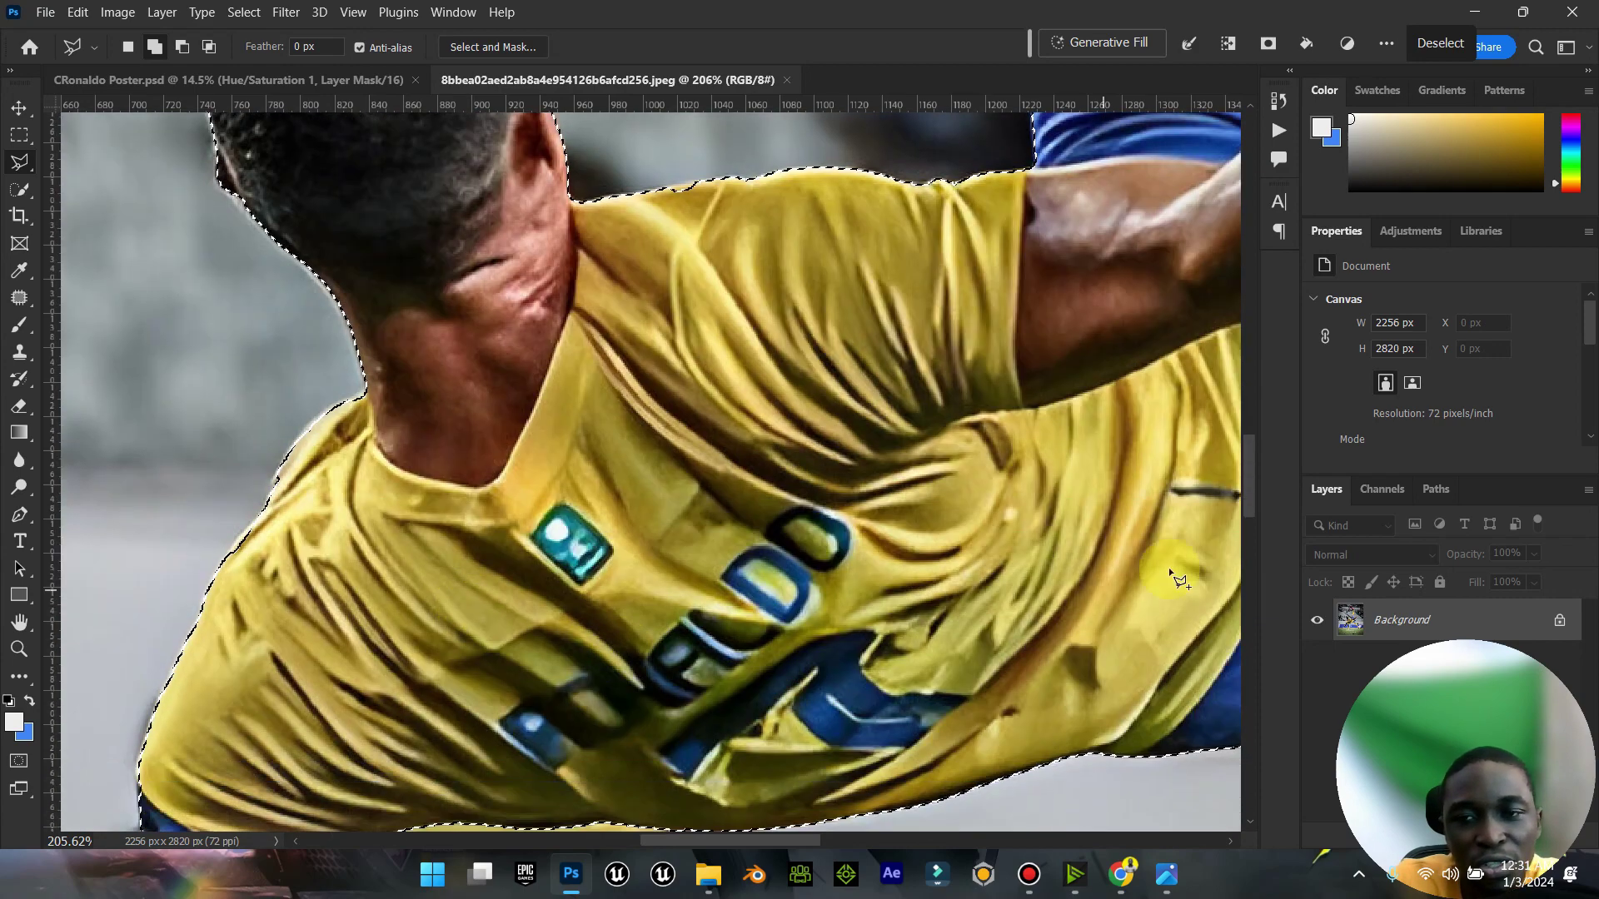
scroll(1247, 467, "down", 8)
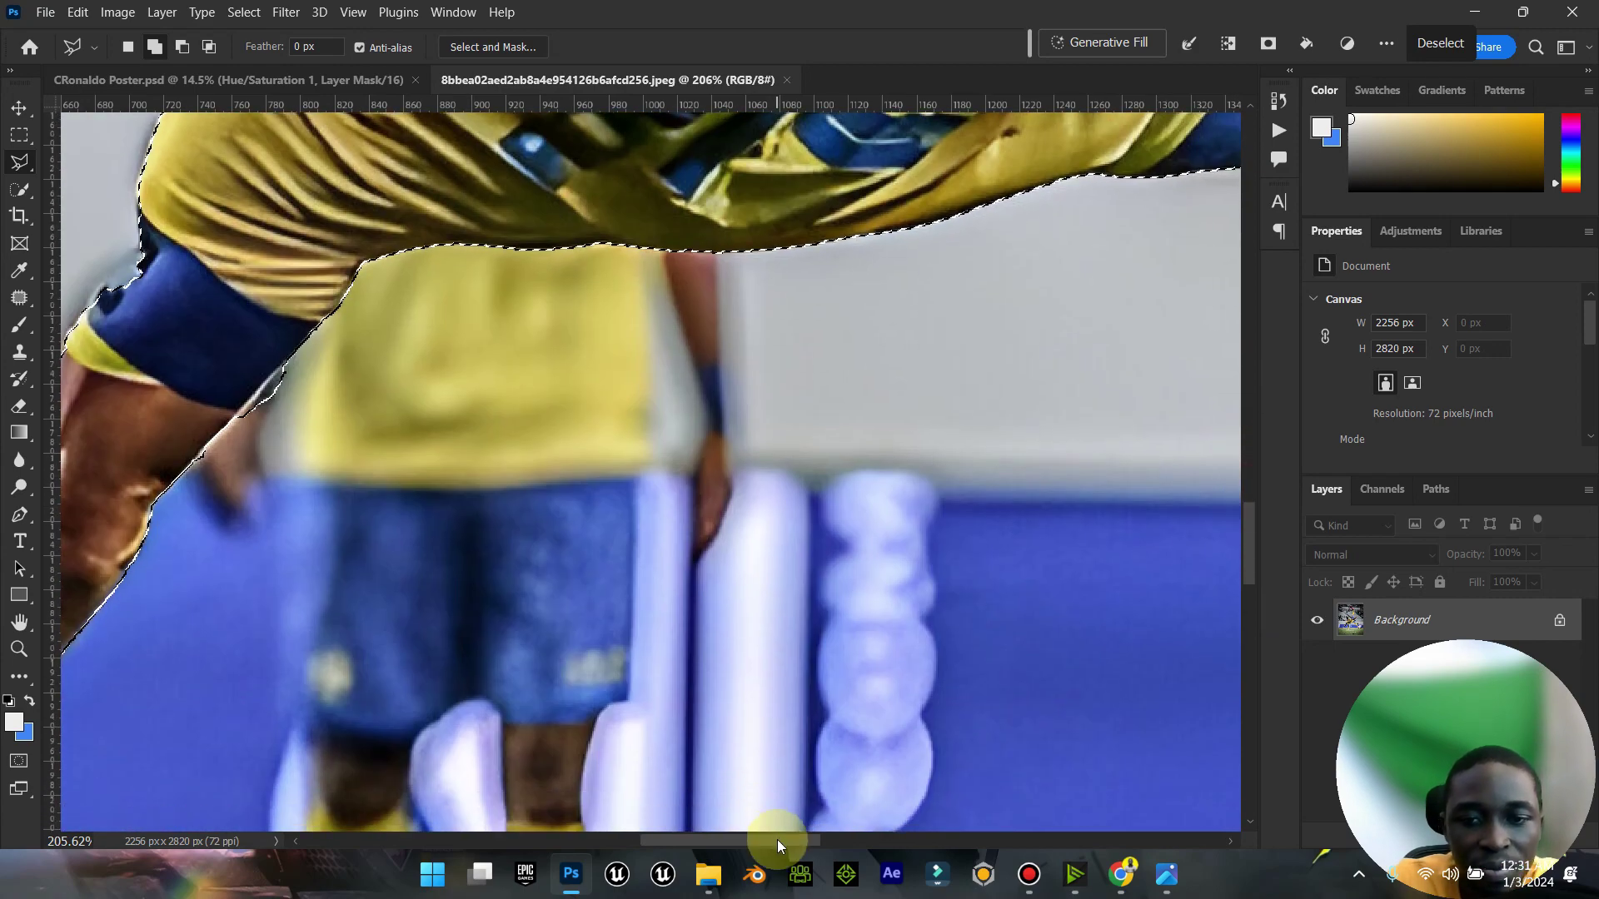
left_click_drag(777, 840, 707, 838)
left_click(182, 47)
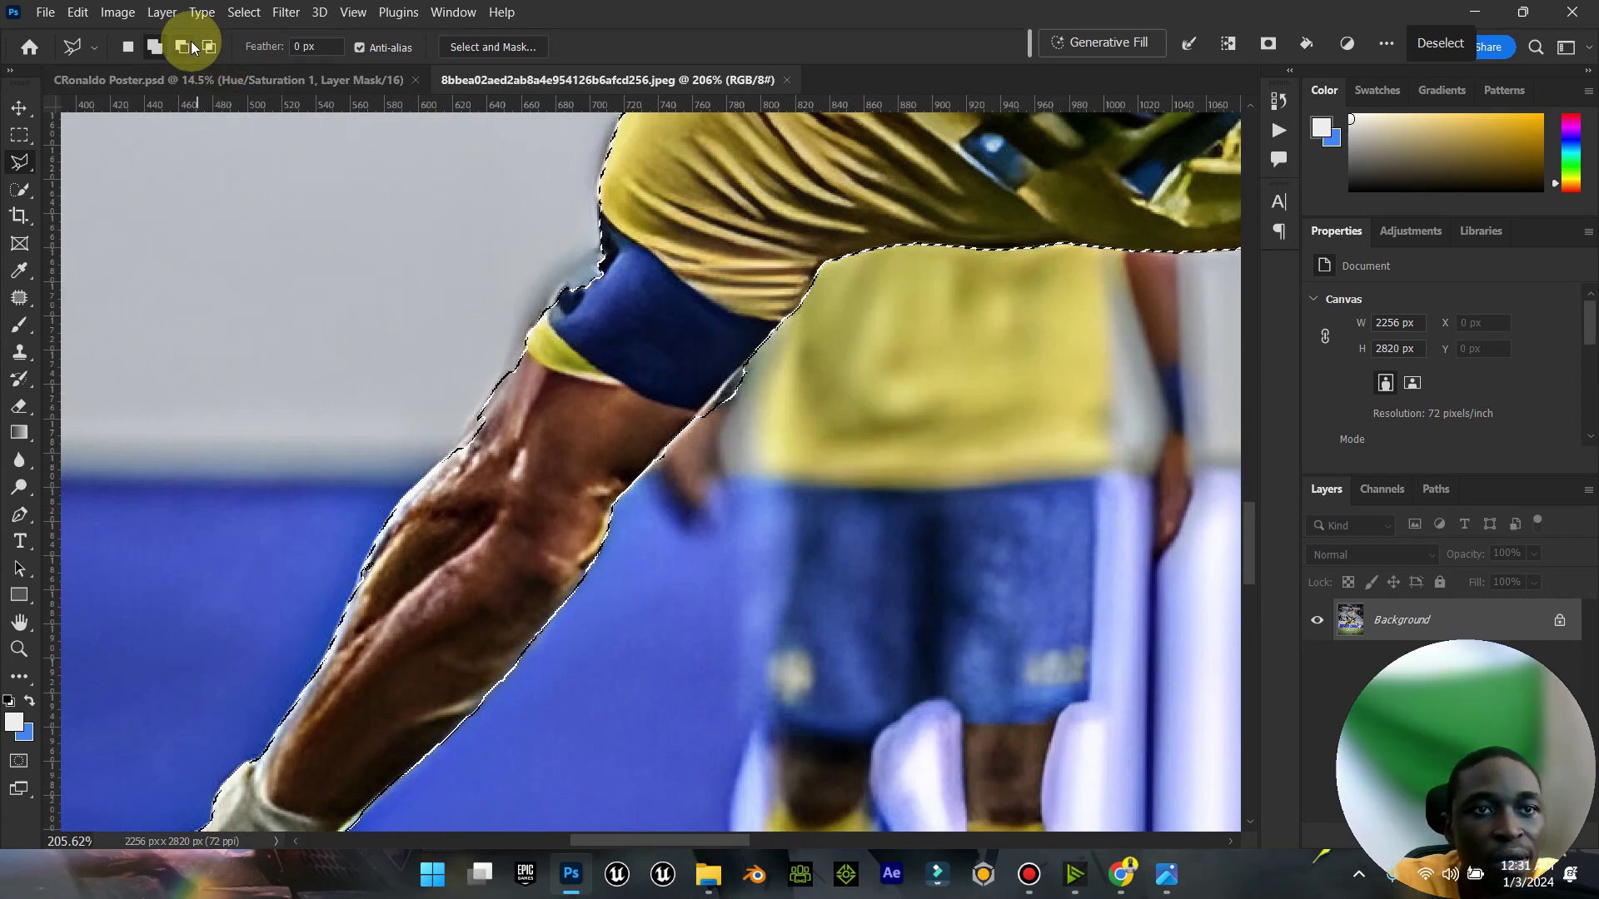
left_click(762, 343)
left_click(695, 415)
left_click(635, 491)
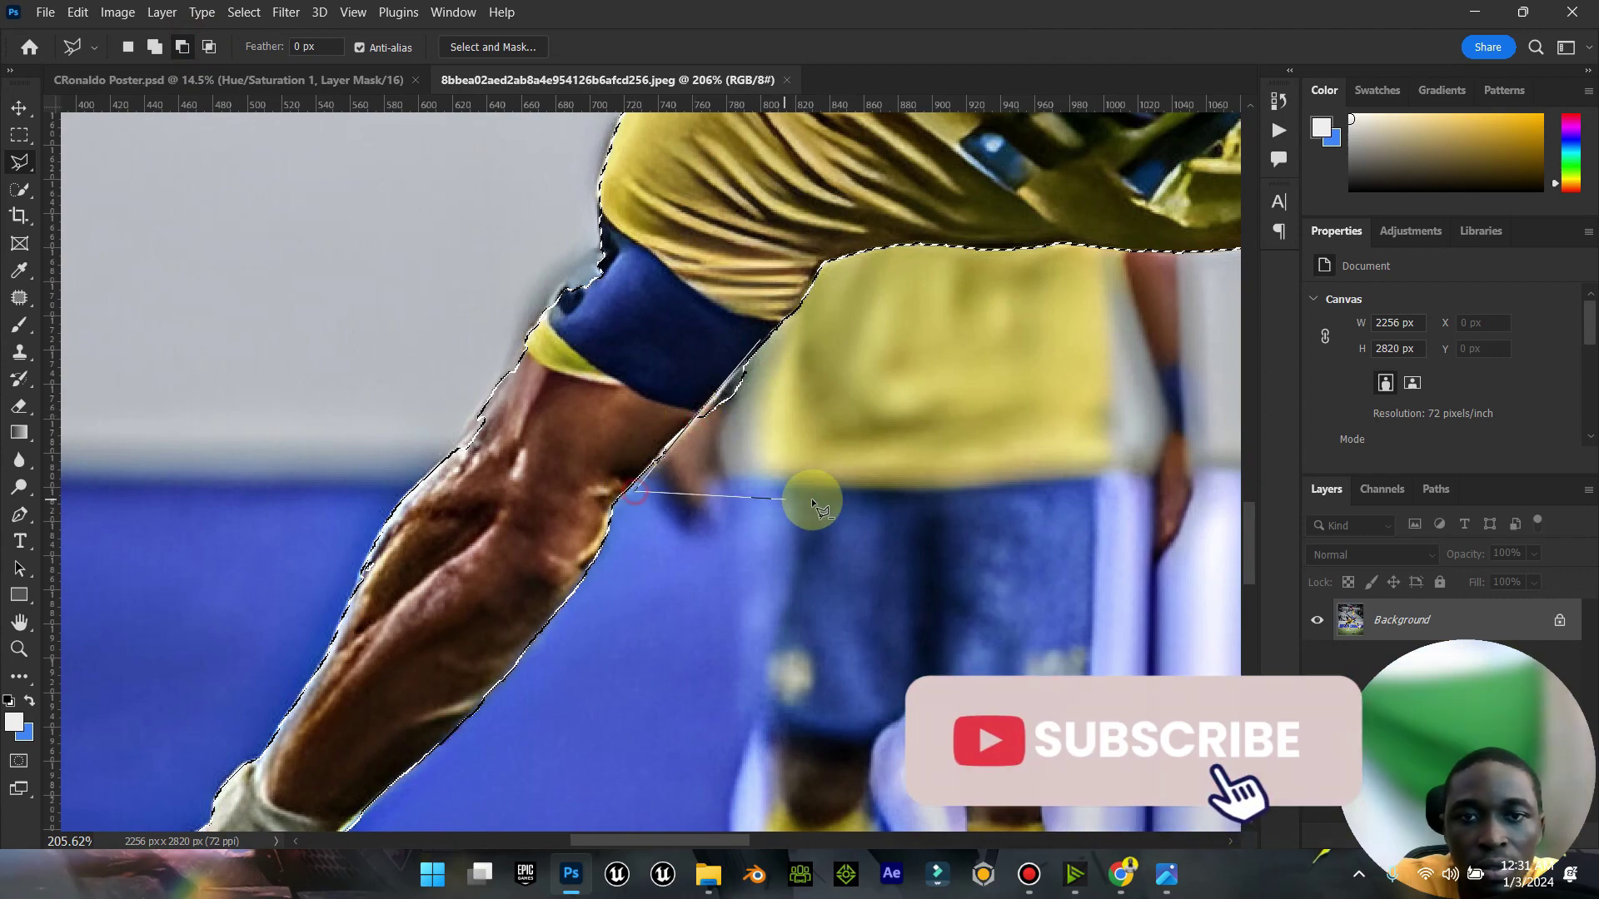
double_click(814, 498)
Step: Add the missing fingertips of the player's lower hand to the selection
scroll(814, 498, "down", 5)
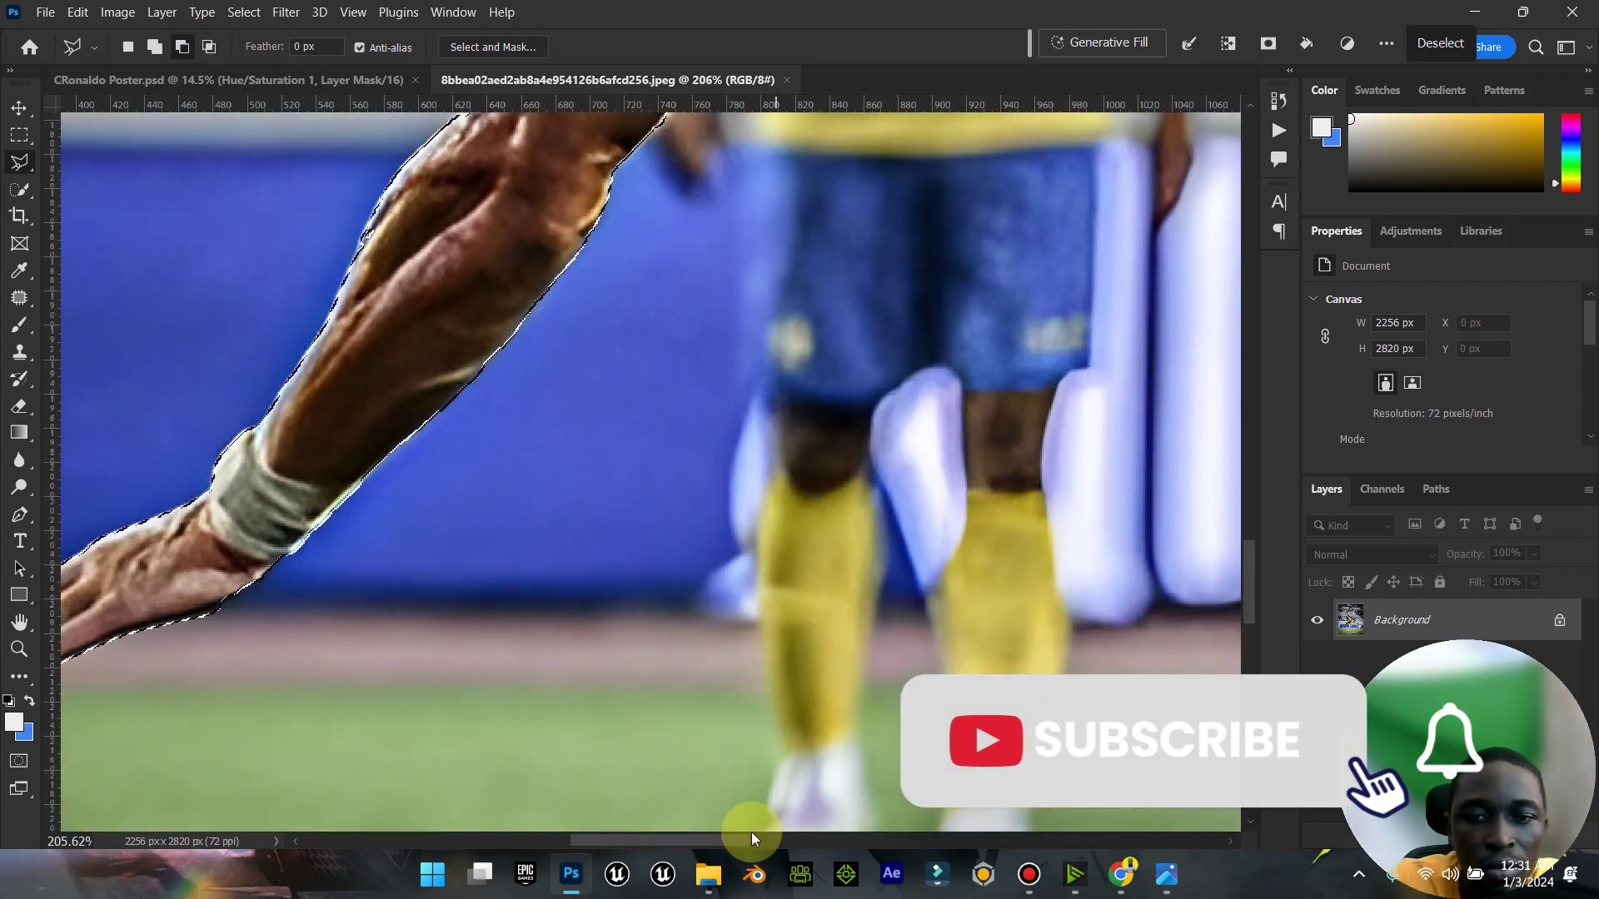
left_click_drag(751, 832, 667, 836)
left_click(154, 45)
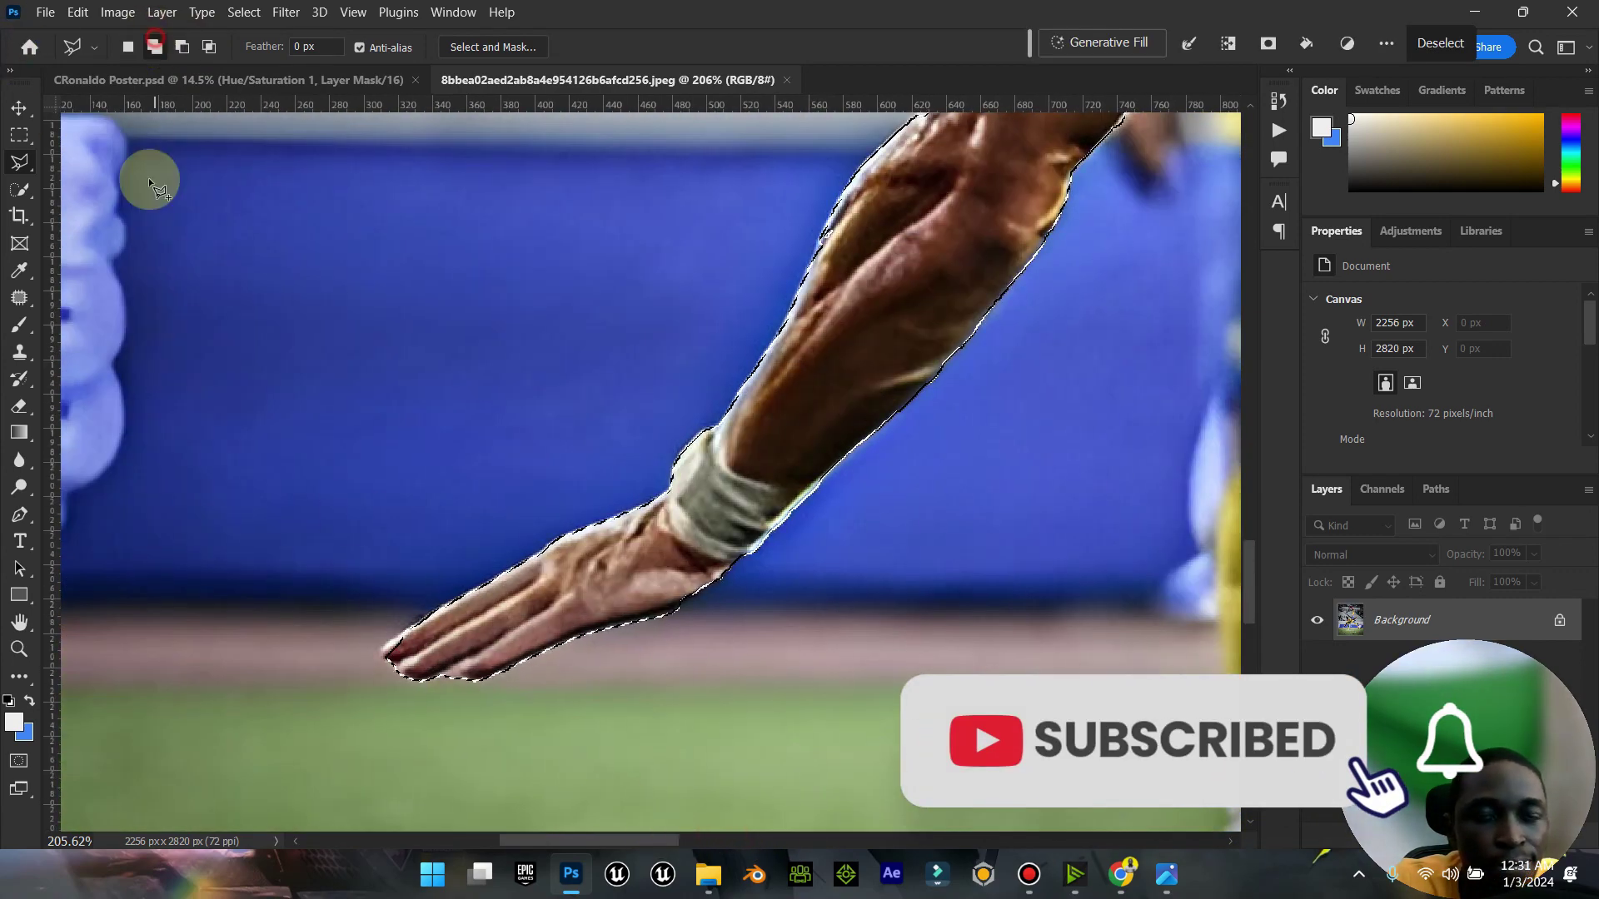
left_click(444, 668)
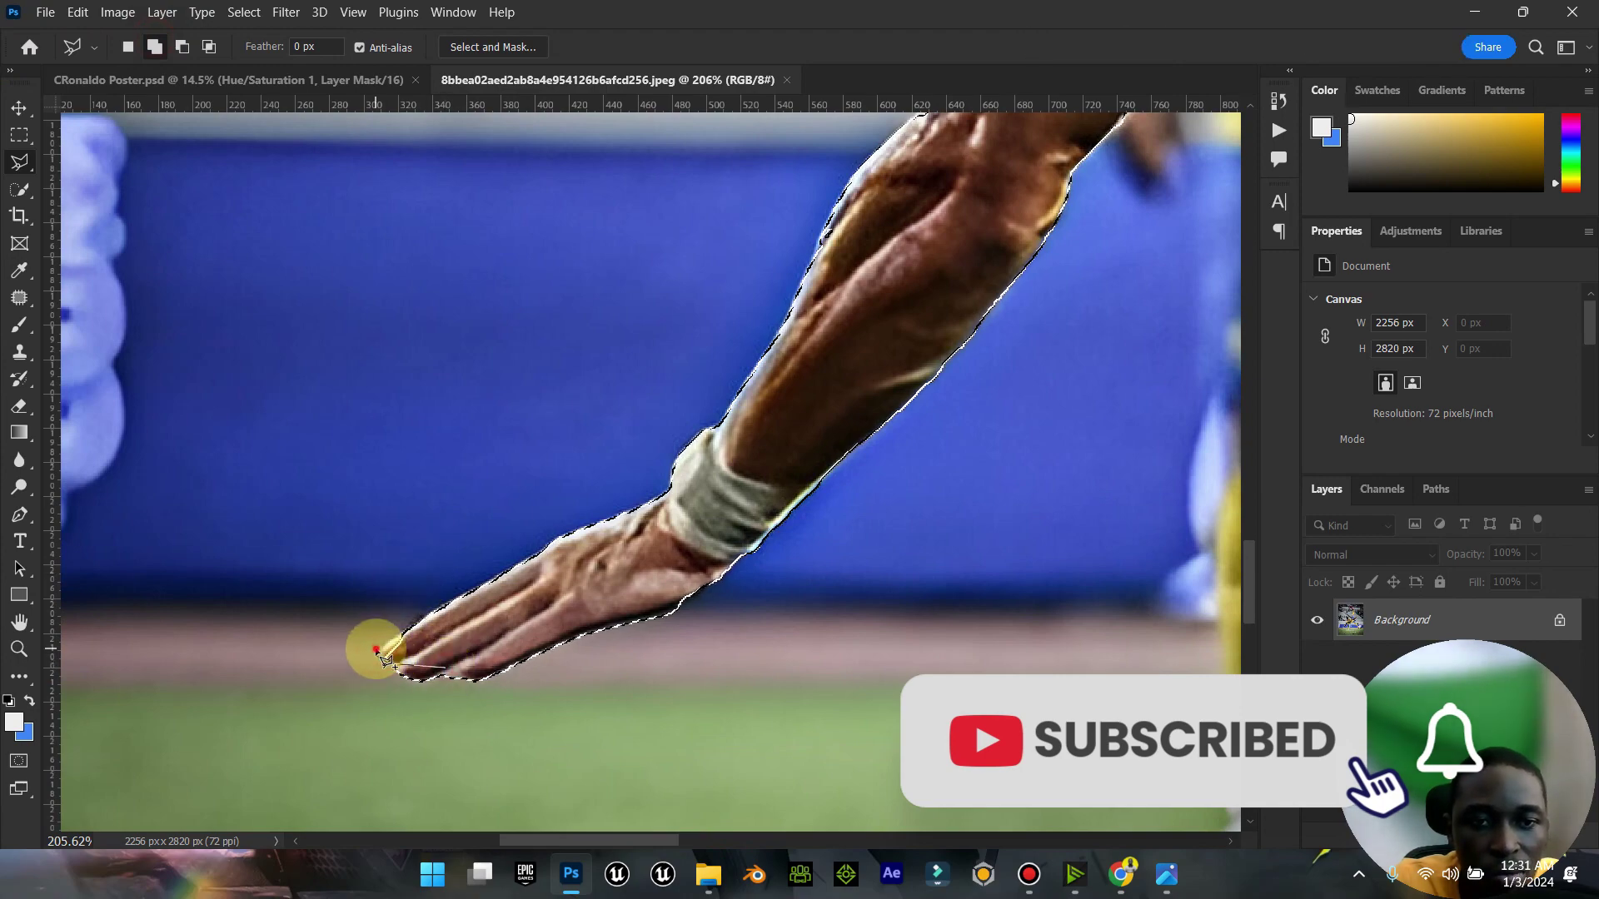
left_click(377, 651)
double_click(464, 598)
Step: Add the missing left edge of the lower leg's yellow sock to the selection
left_click_drag(646, 840, 1012, 814)
scroll(835, 571, "up", 10)
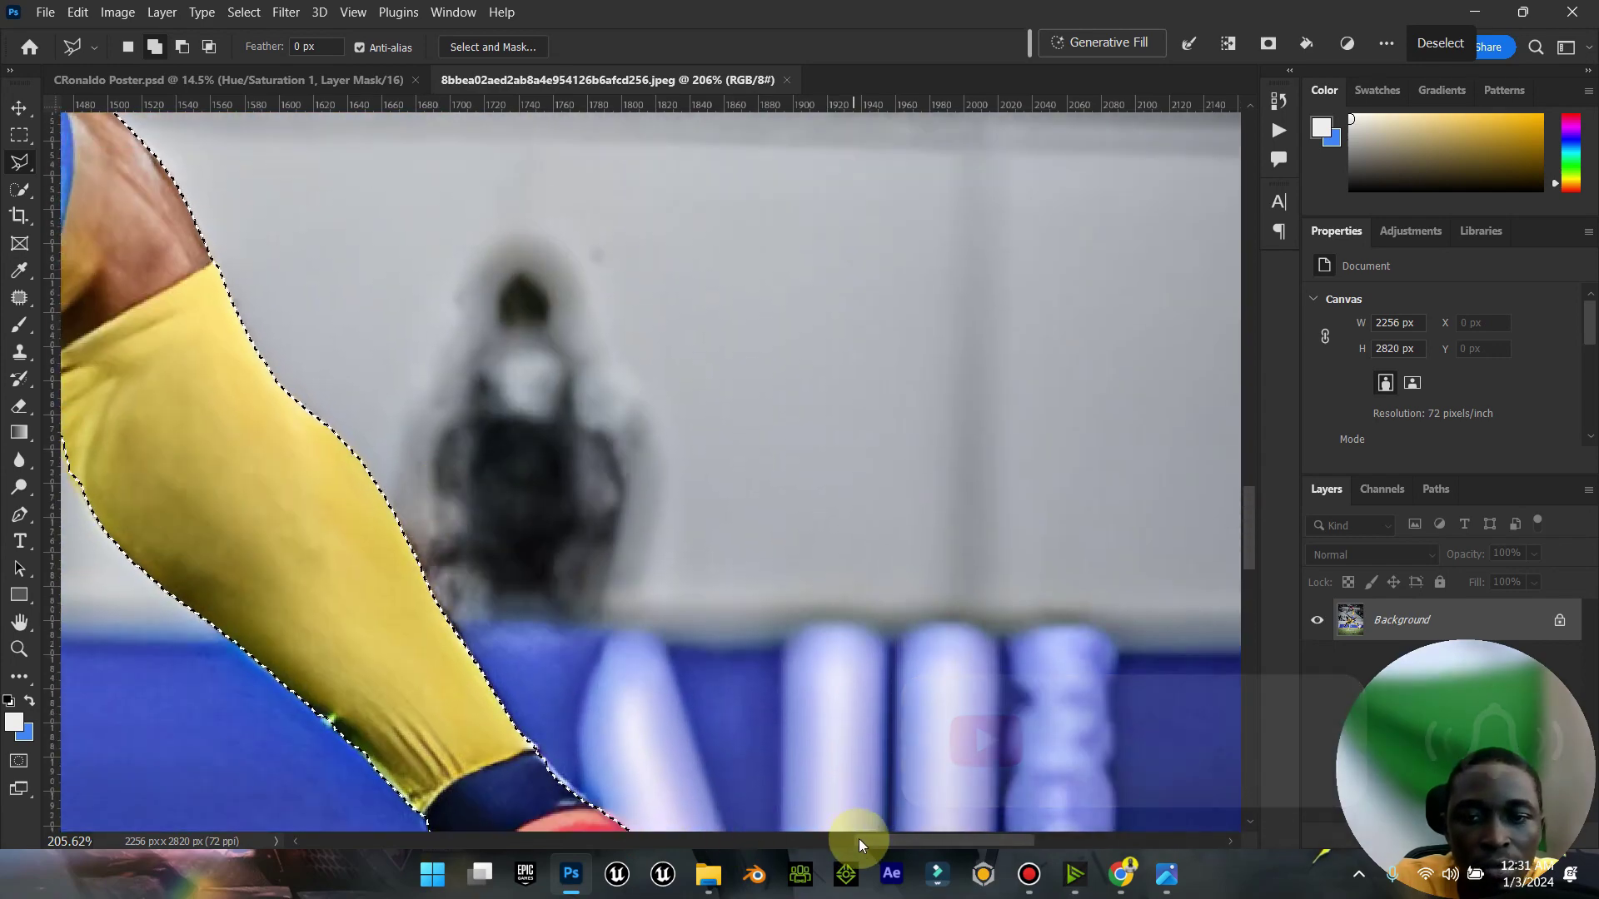
left_click_drag(860, 844, 822, 842)
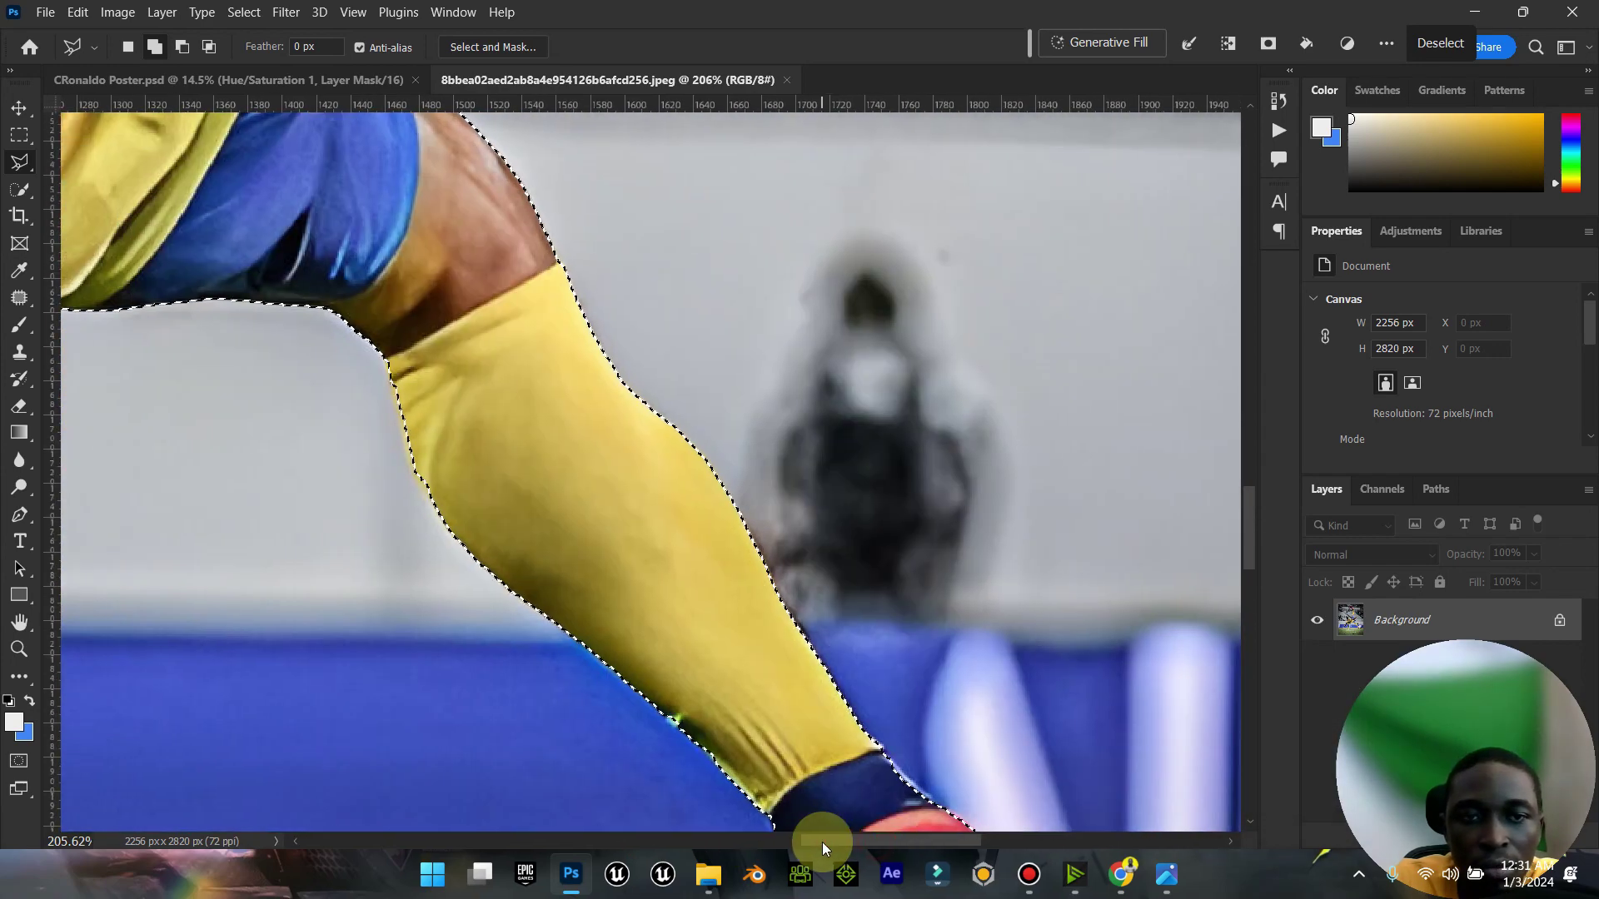
left_click(460, 540)
left_click(419, 469)
left_click(398, 385)
left_click(398, 379)
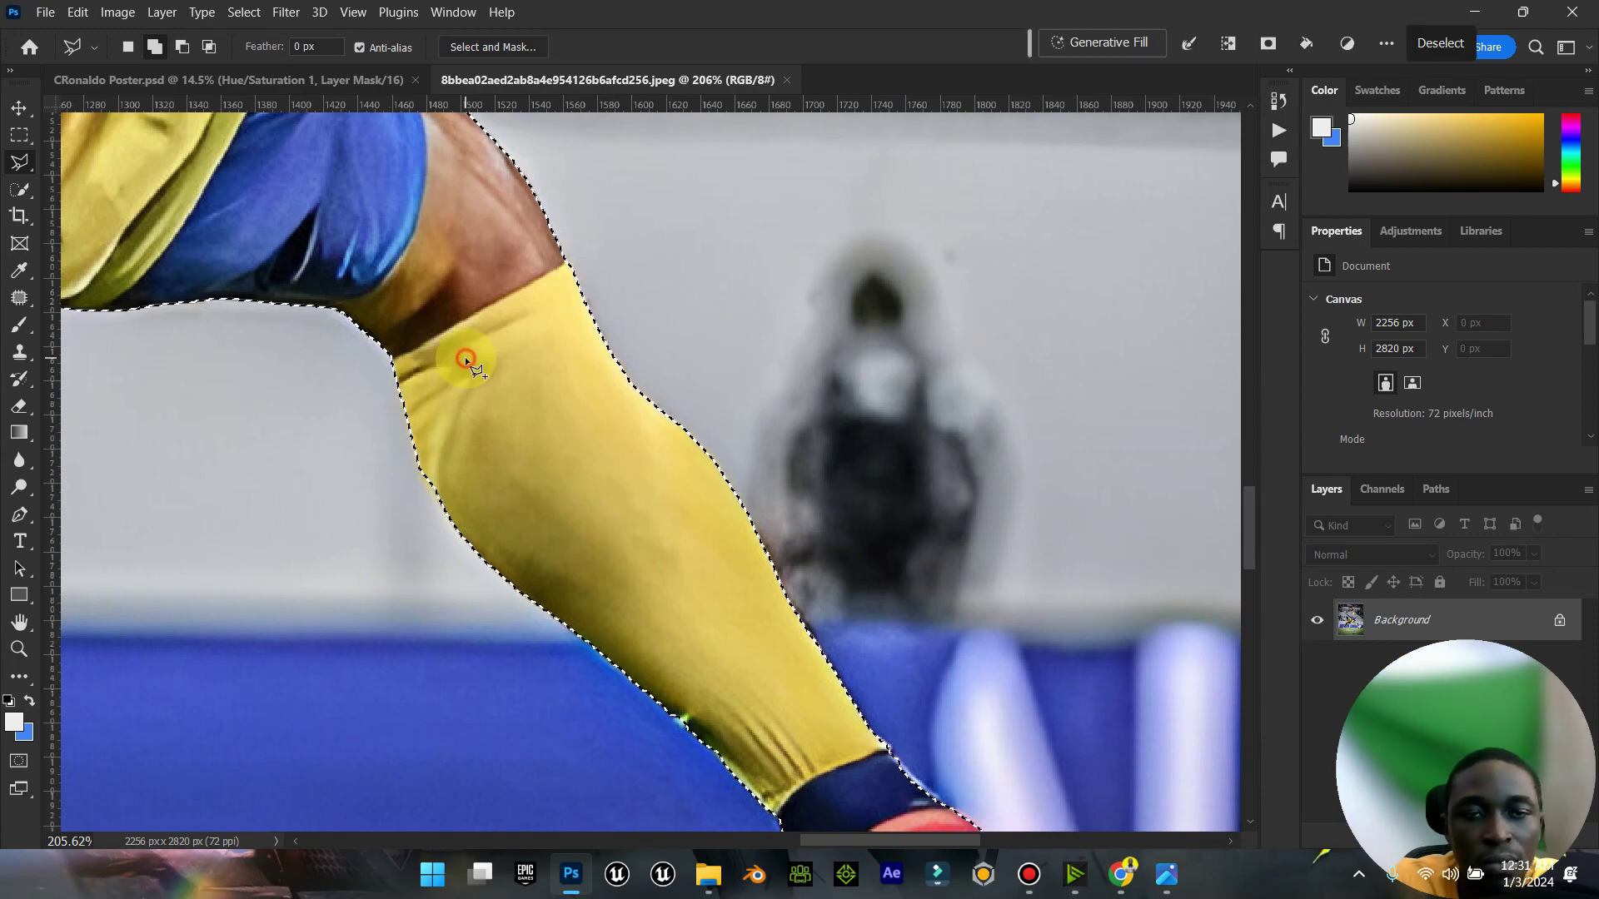
Step: Check the selection edge around the raised boot, fit the whole photo in view, and copy the selected player and ball to a new layer
scroll(465, 356, "up", 5)
left_click_drag(1247, 491, 1249, 300)
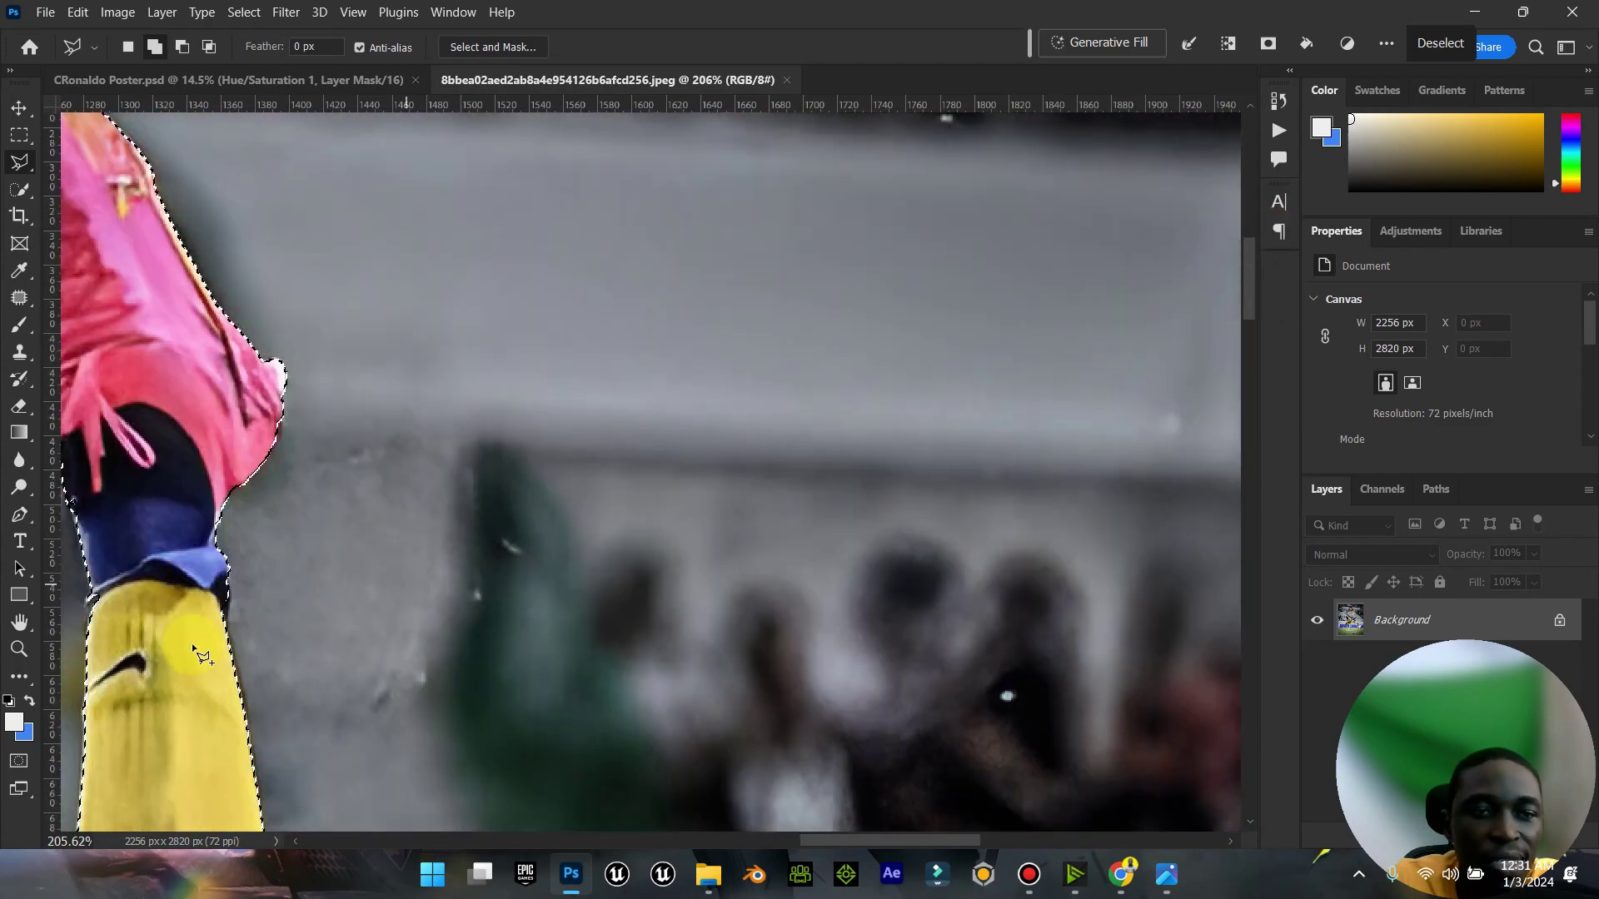
double_click(18, 631)
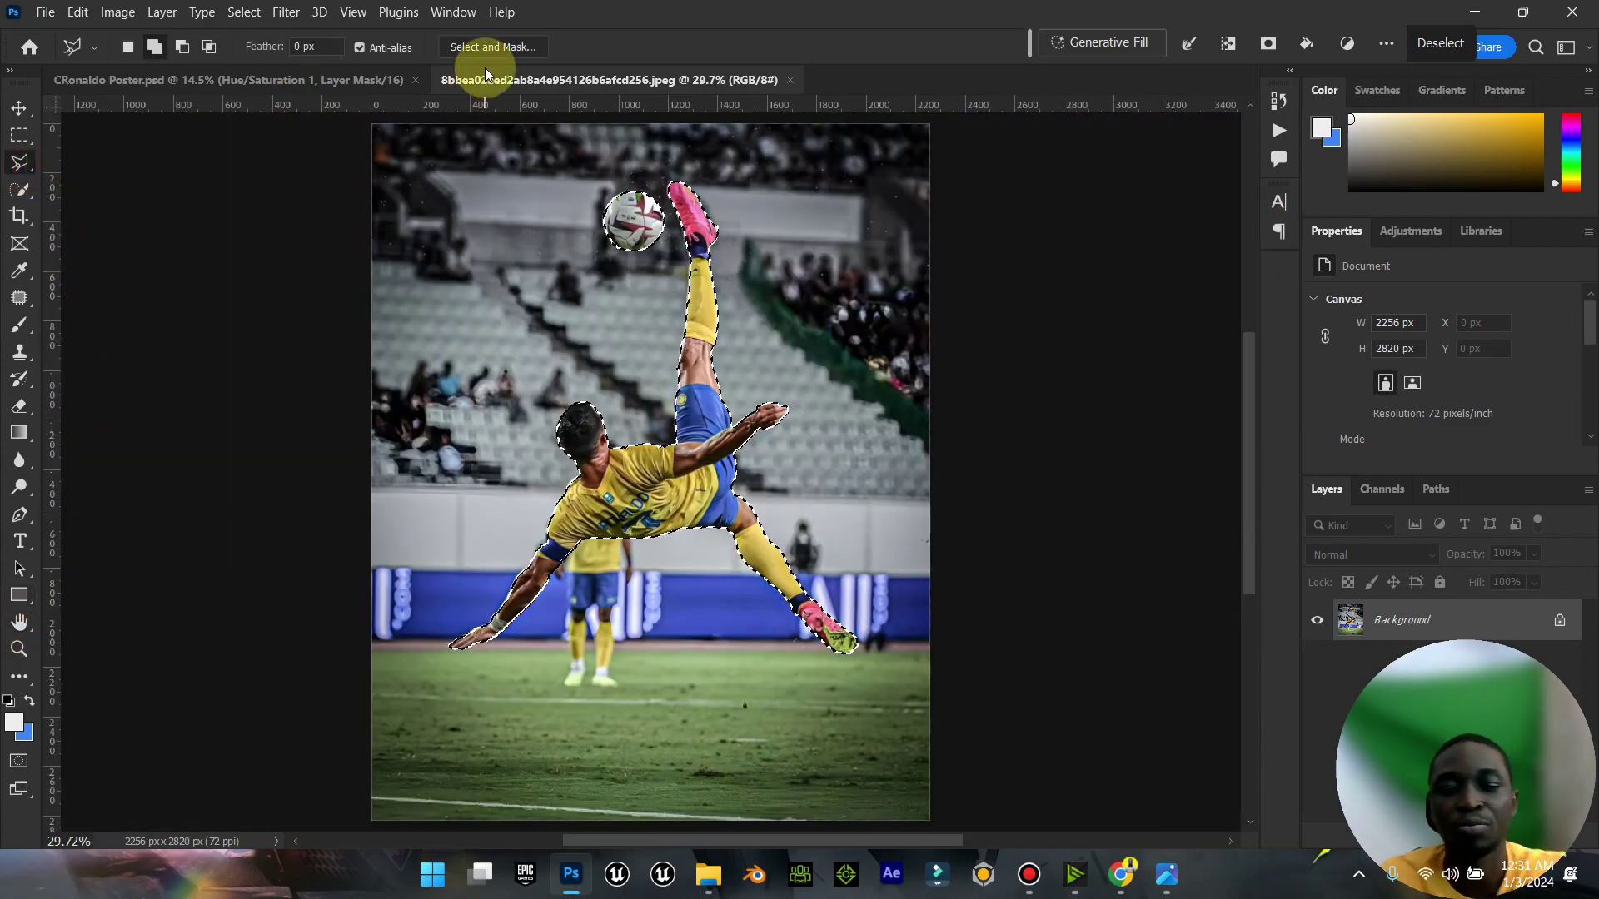
key("ctrl+j")
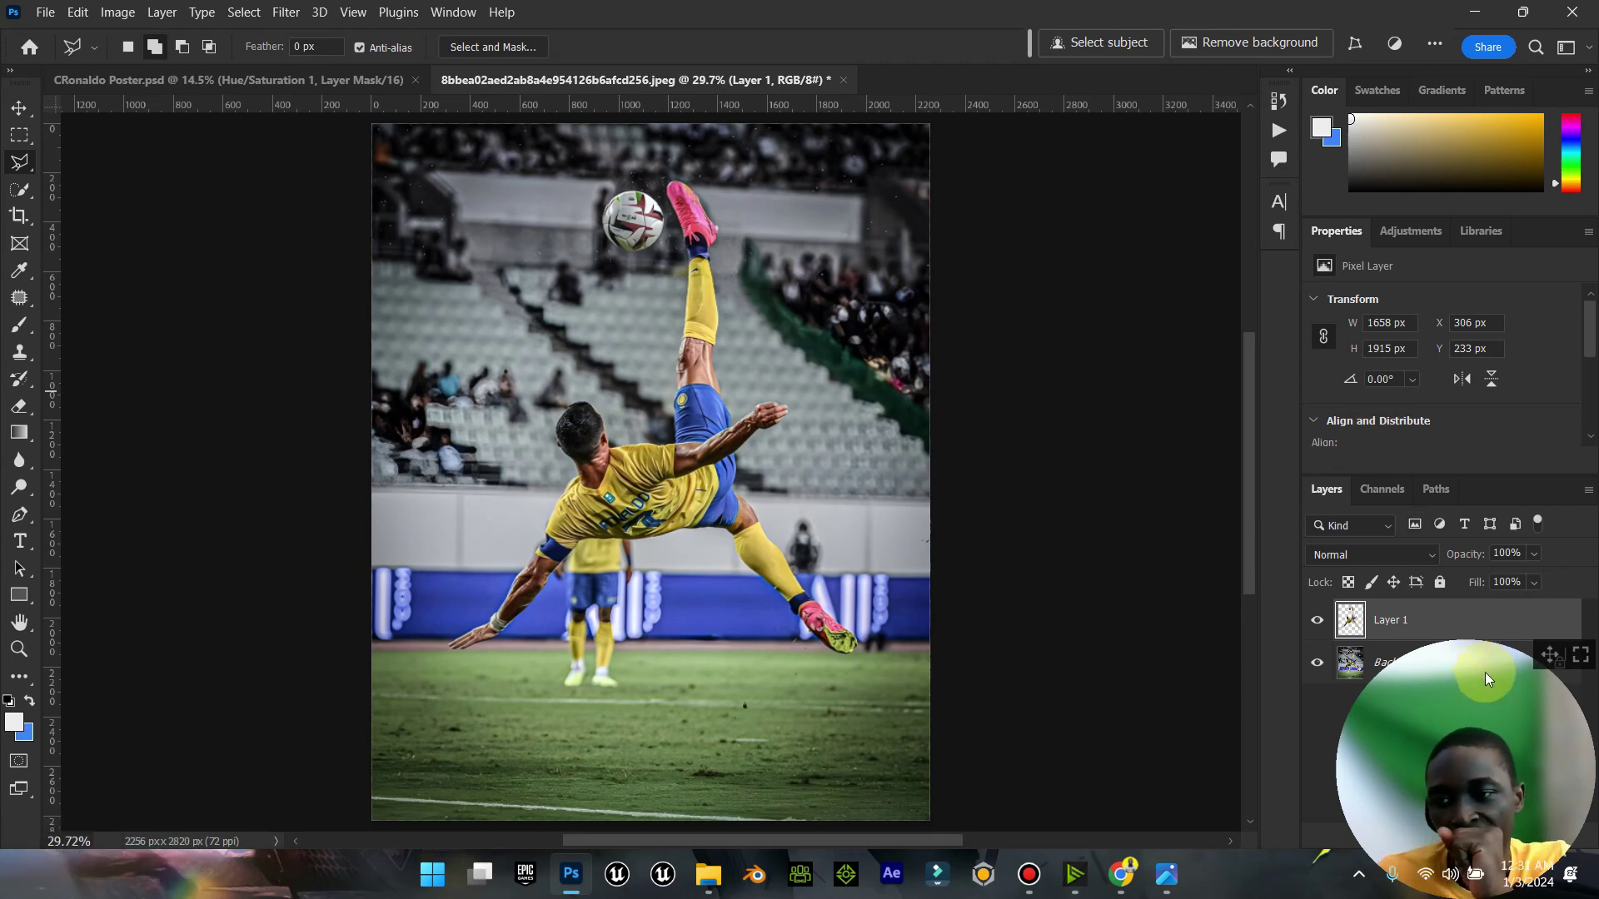
Step: Unlock the photo's Background layer, turning it into a regular layer
left_click_drag(1551, 656, 1559, 50)
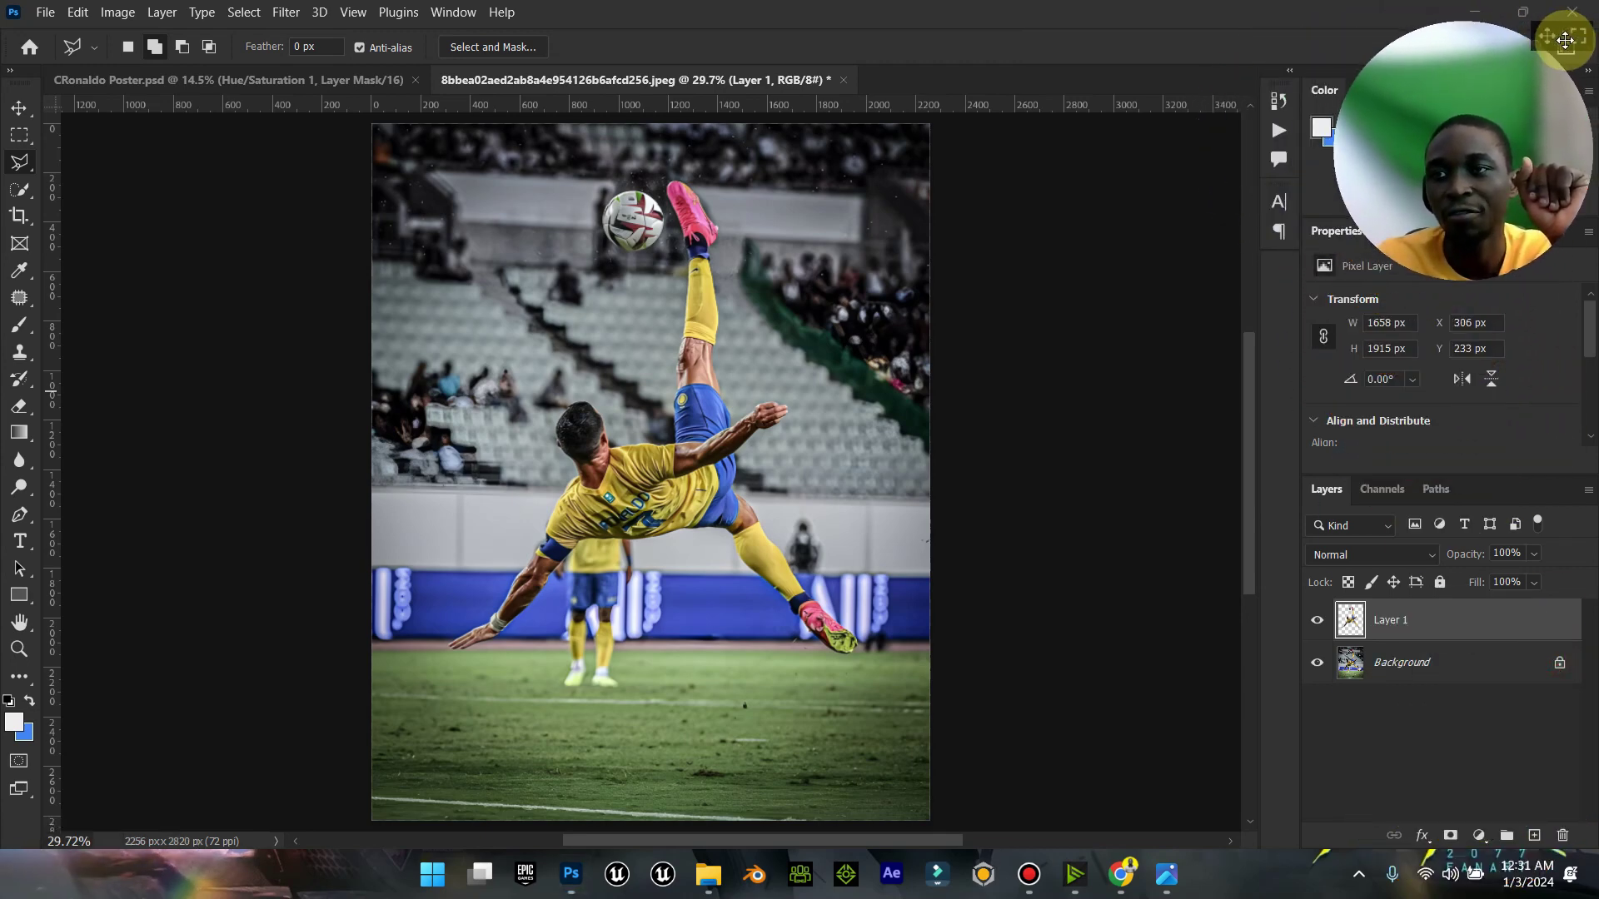
left_click(1559, 666)
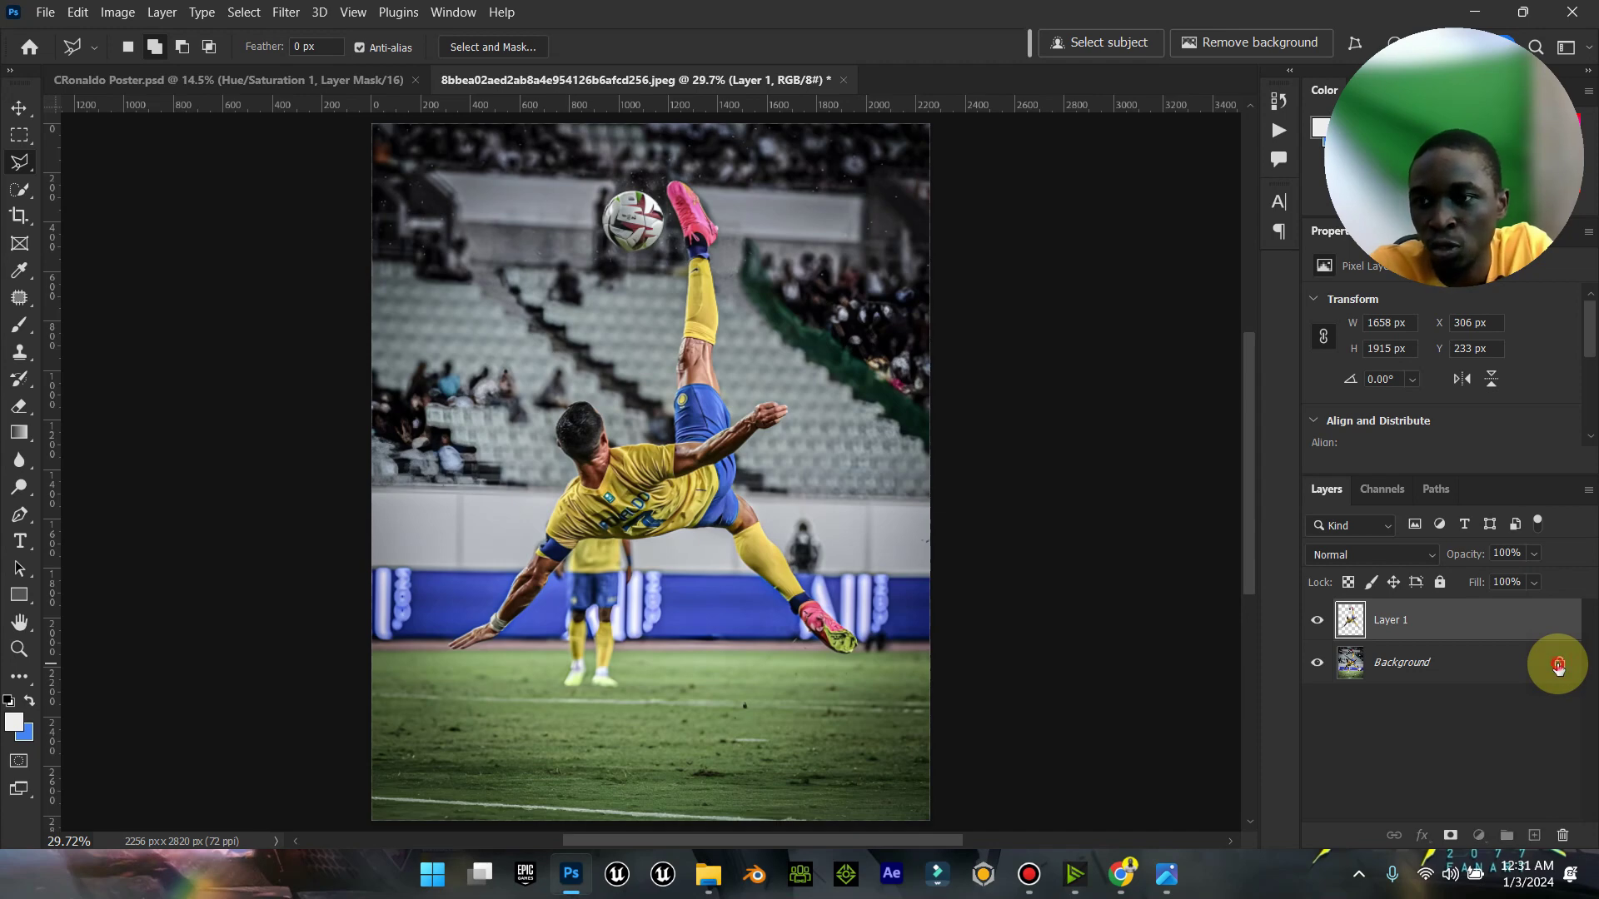
left_click(1559, 666)
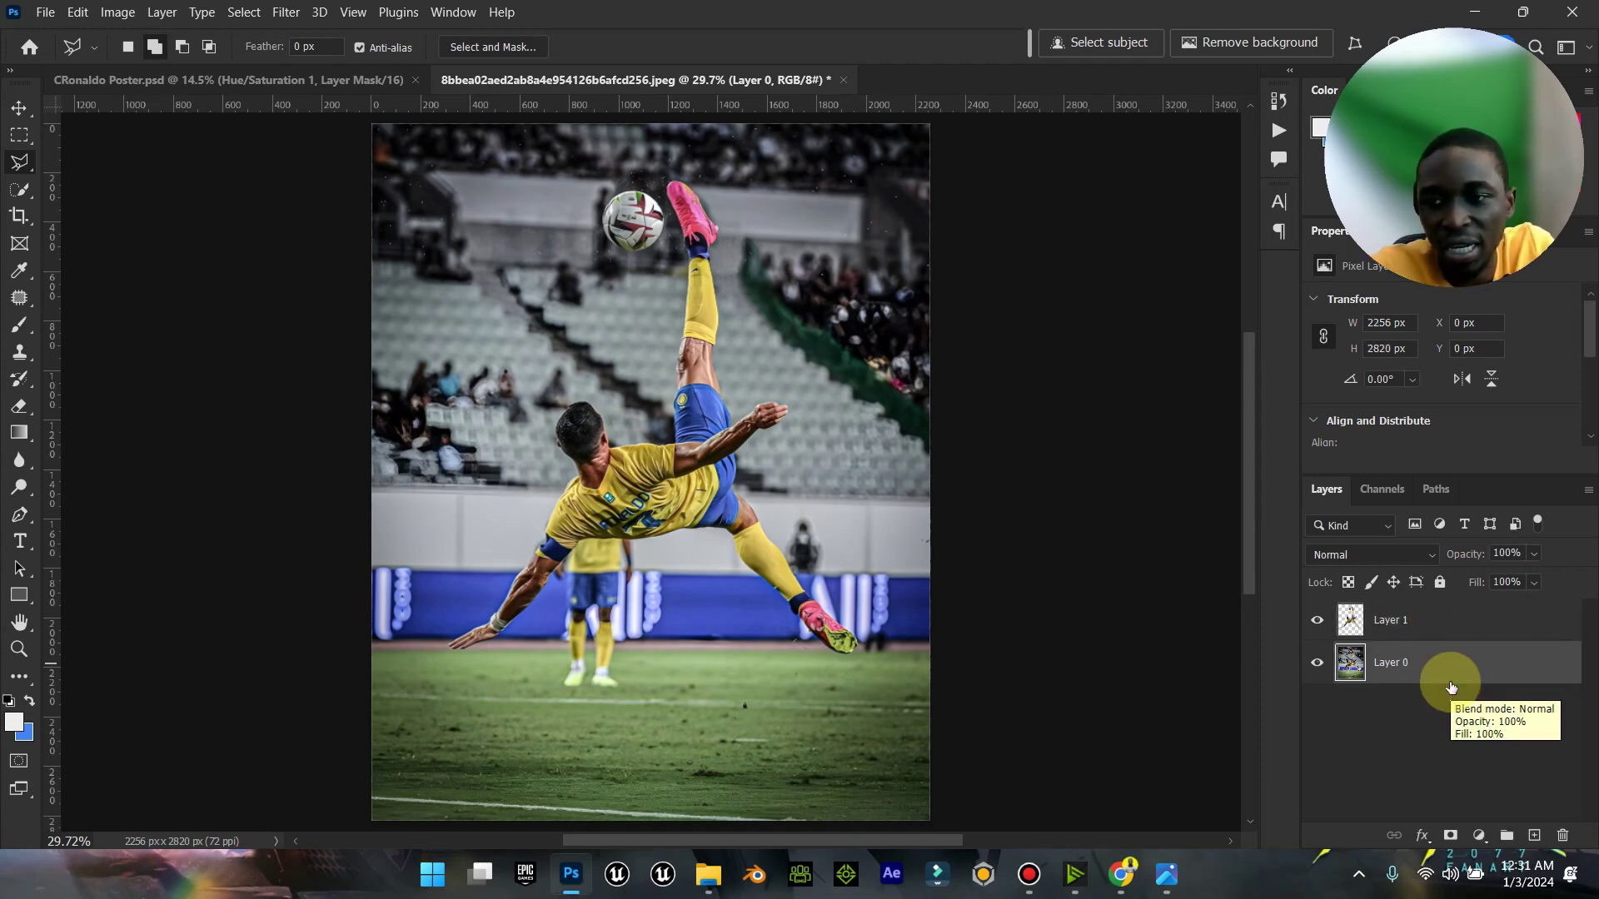
Step: Link the player cut-out layer with the full photo layer beneath it
left_click(1429, 626, "ctrl")
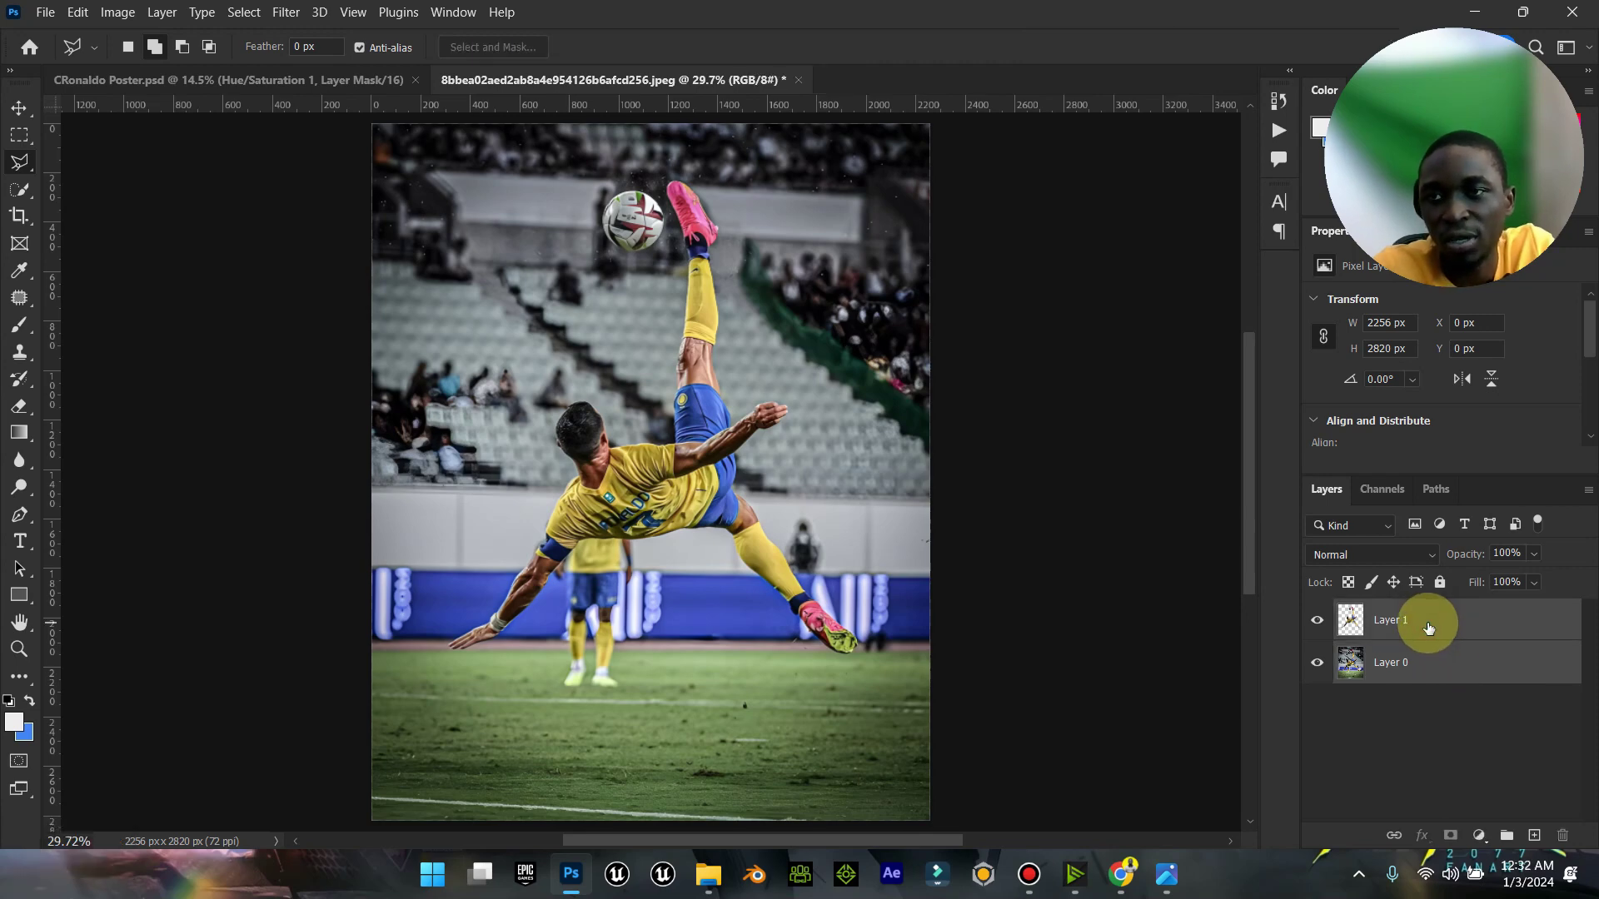
right_click(1429, 627)
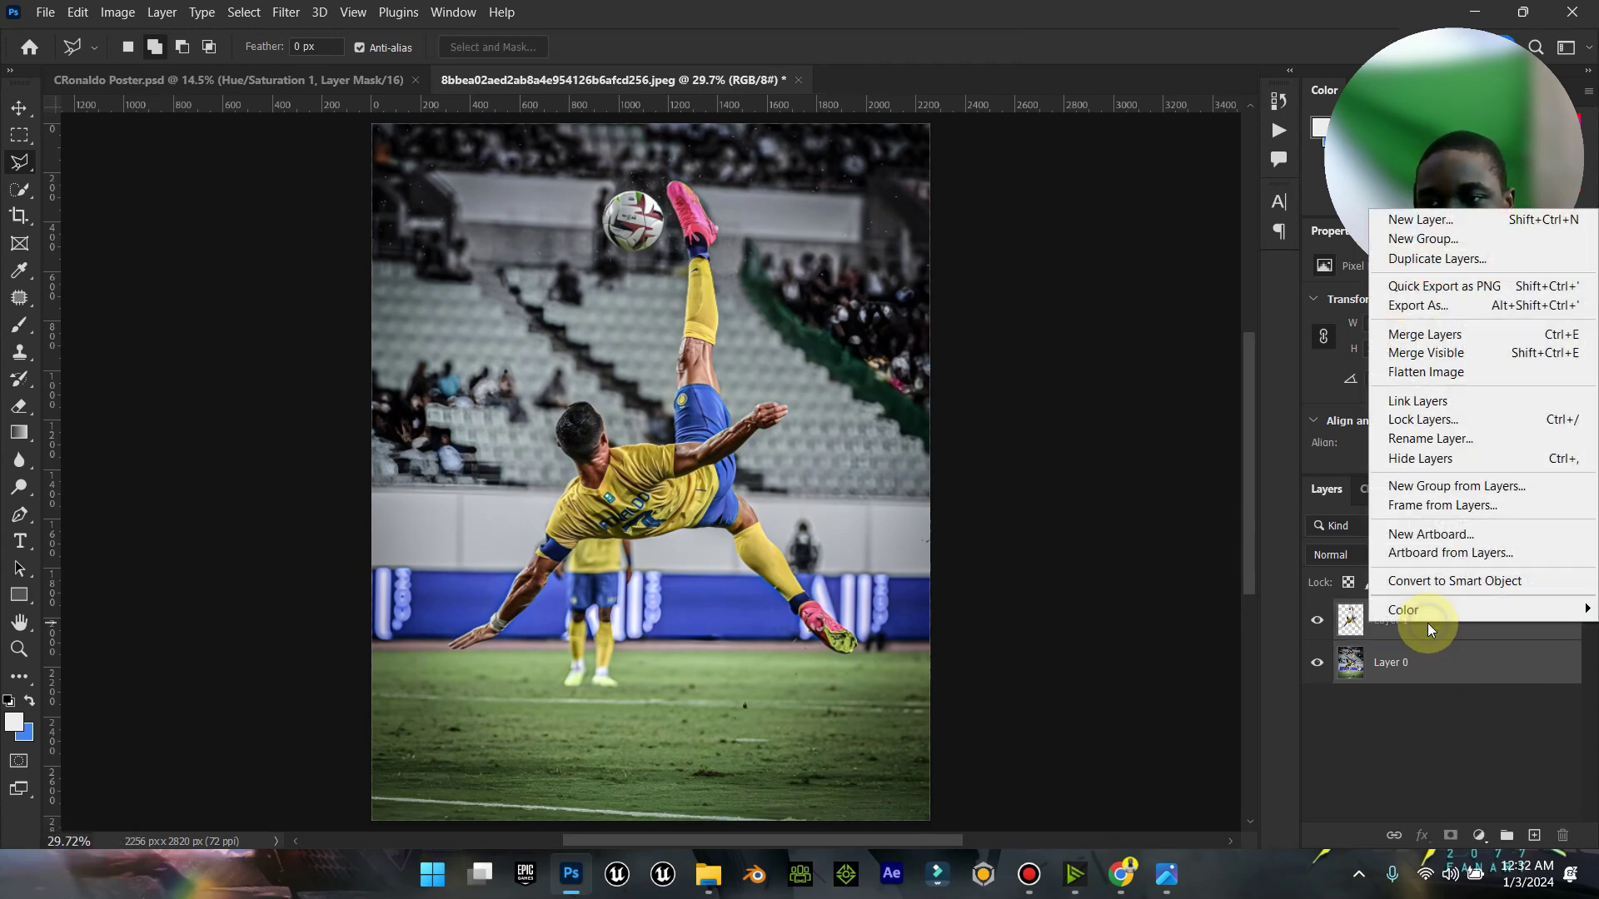
left_click(1436, 405)
Step: Copy the linked cut-out and photo layers into CRonaldo Poster.psd, placing them over the lower part of the silhouette
left_click(19, 107)
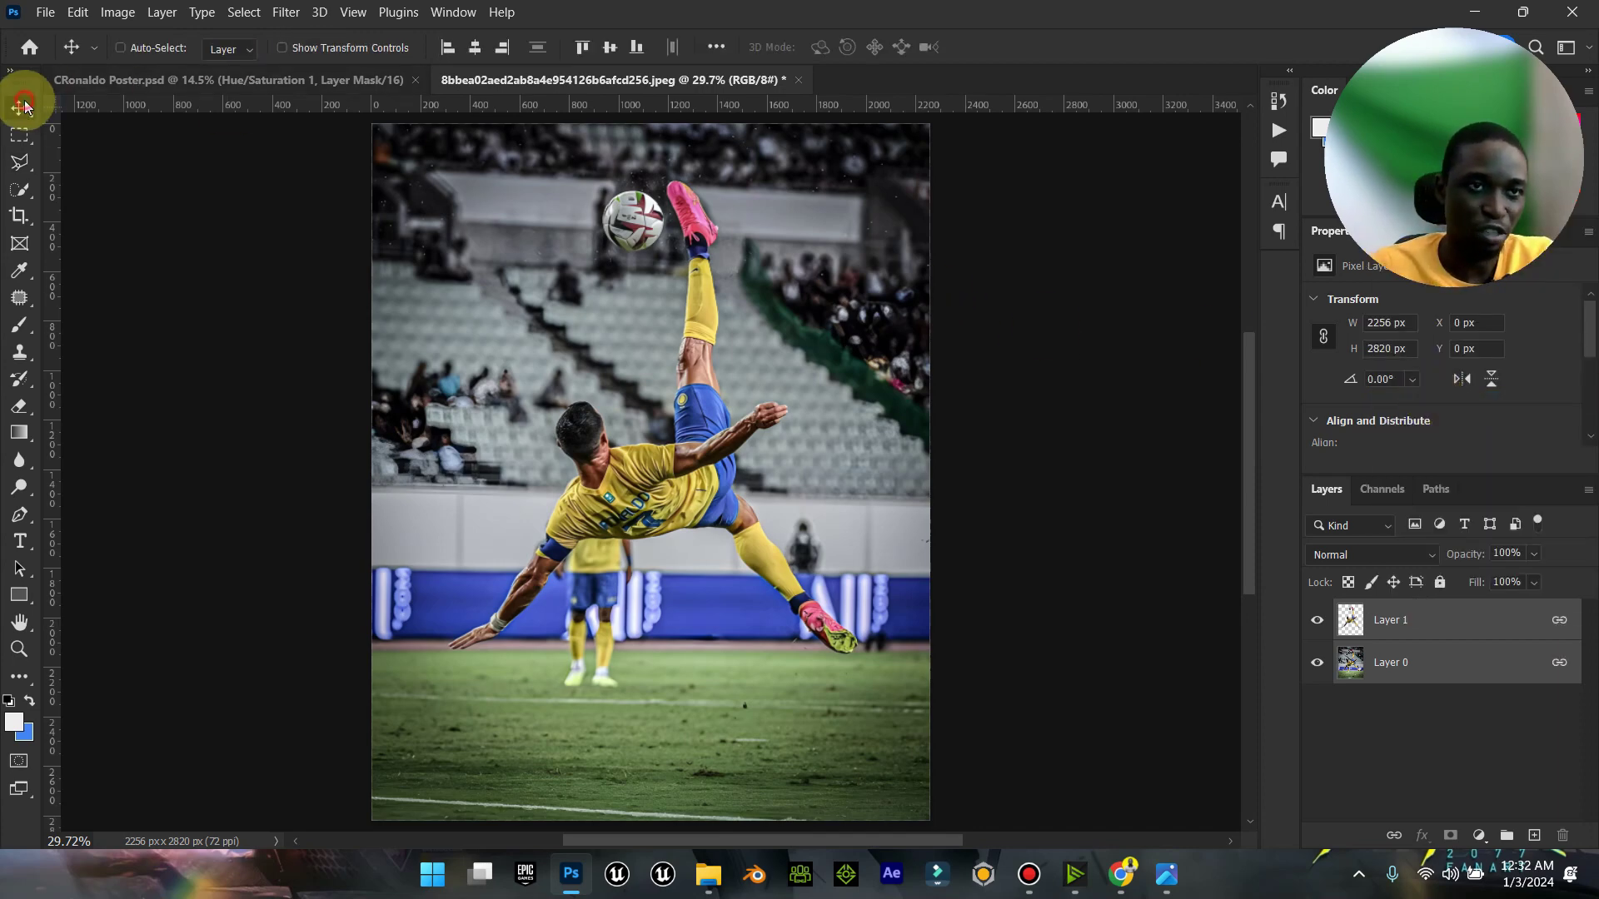
left_click_drag(666, 248, 610, 627)
left_click(837, 353)
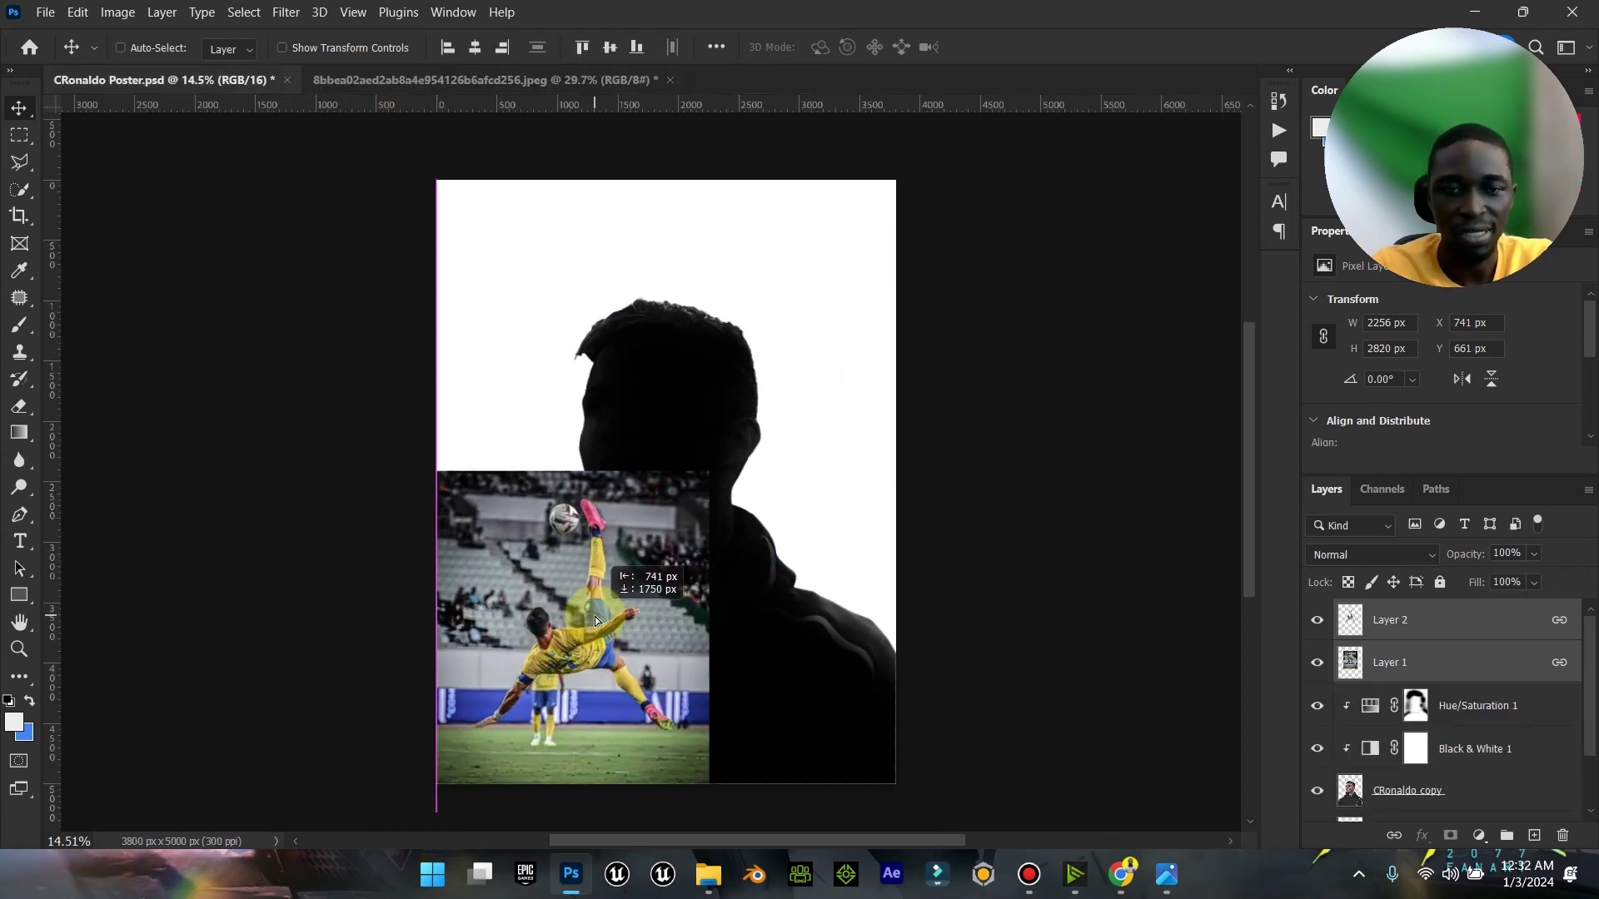
Step: Scale the imported photo layers to 147.16%, centred horizontally over the silhouette's lower part, using the reference poster as a guide
left_click(375, 50)
left_click_drag(708, 465, 820, 396)
left_click_drag(708, 466, 752, 490)
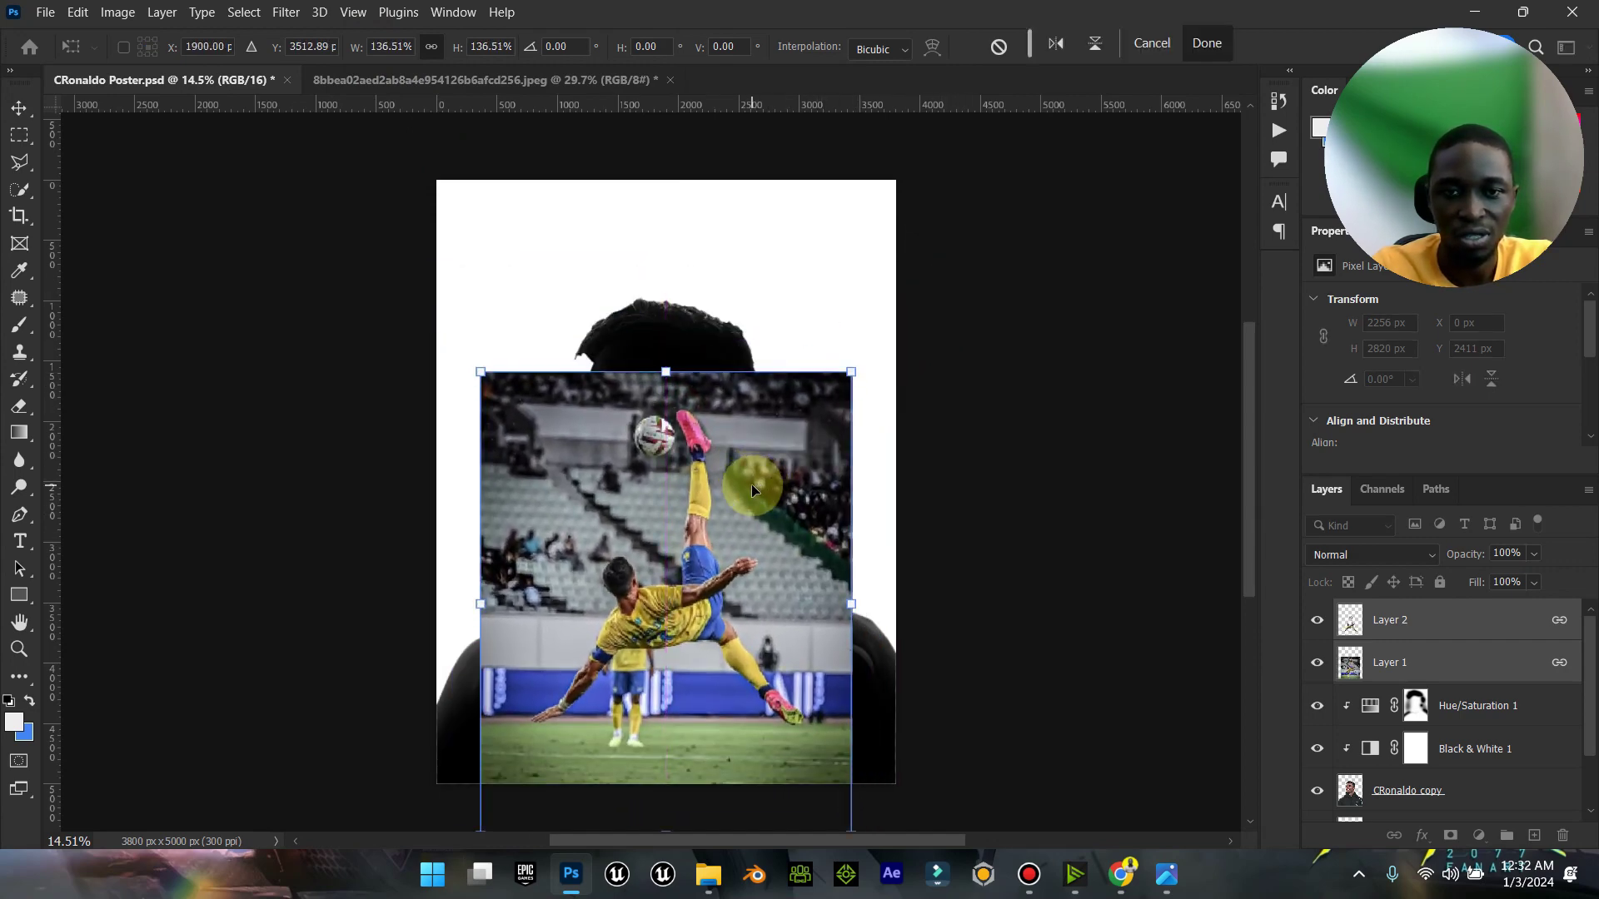
left_click_drag(853, 370, 839, 390)
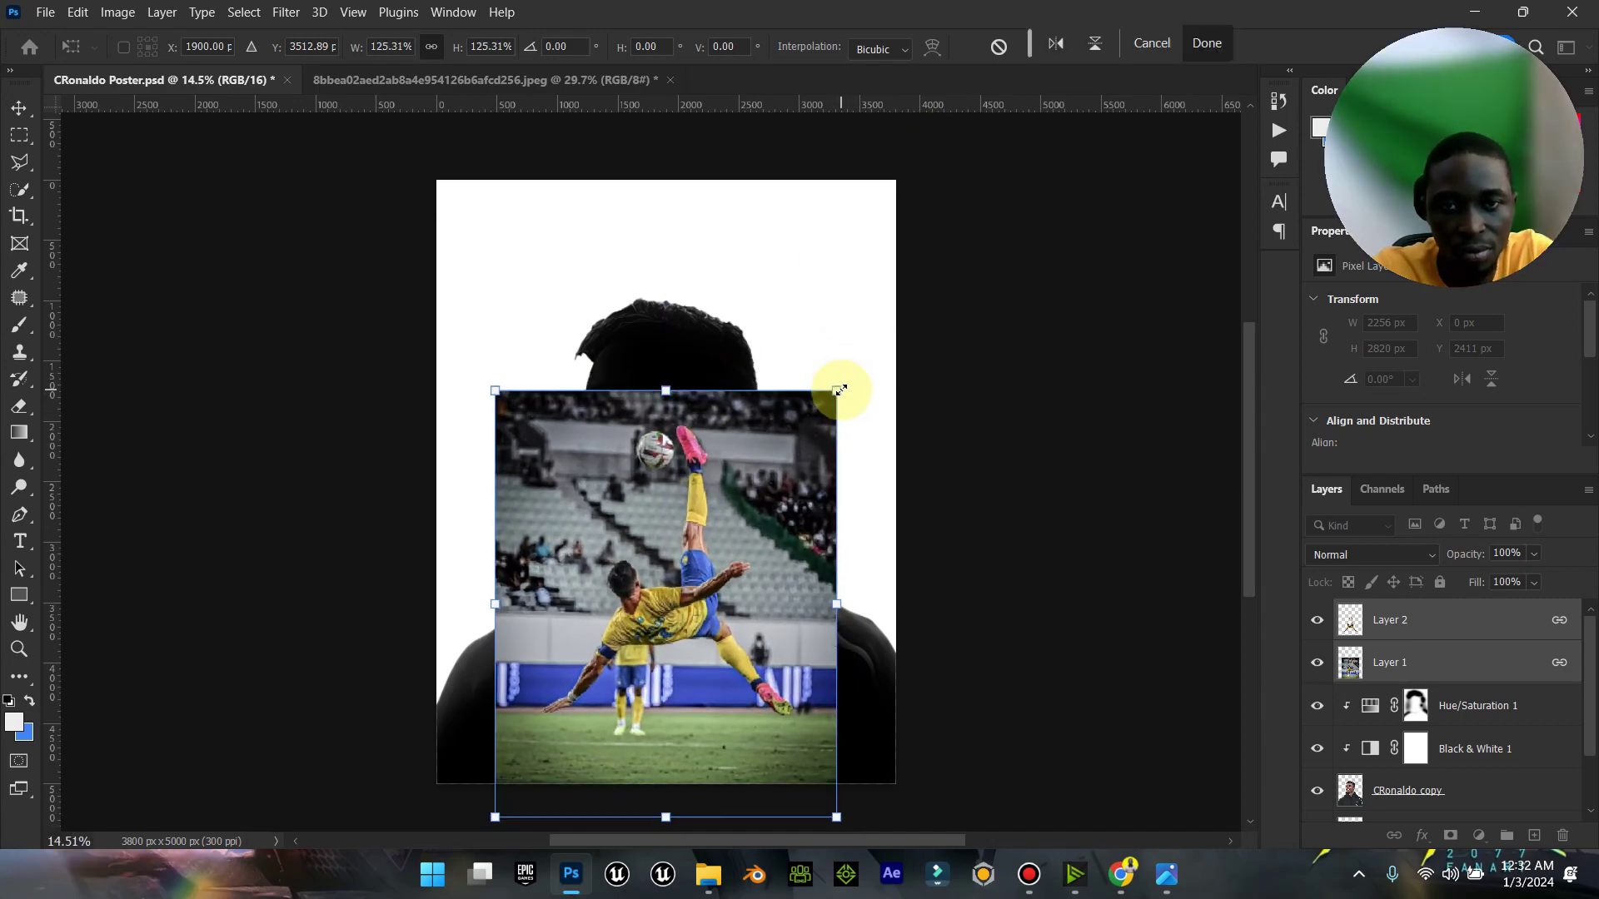
left_click(1166, 874)
key("alt+Tab")
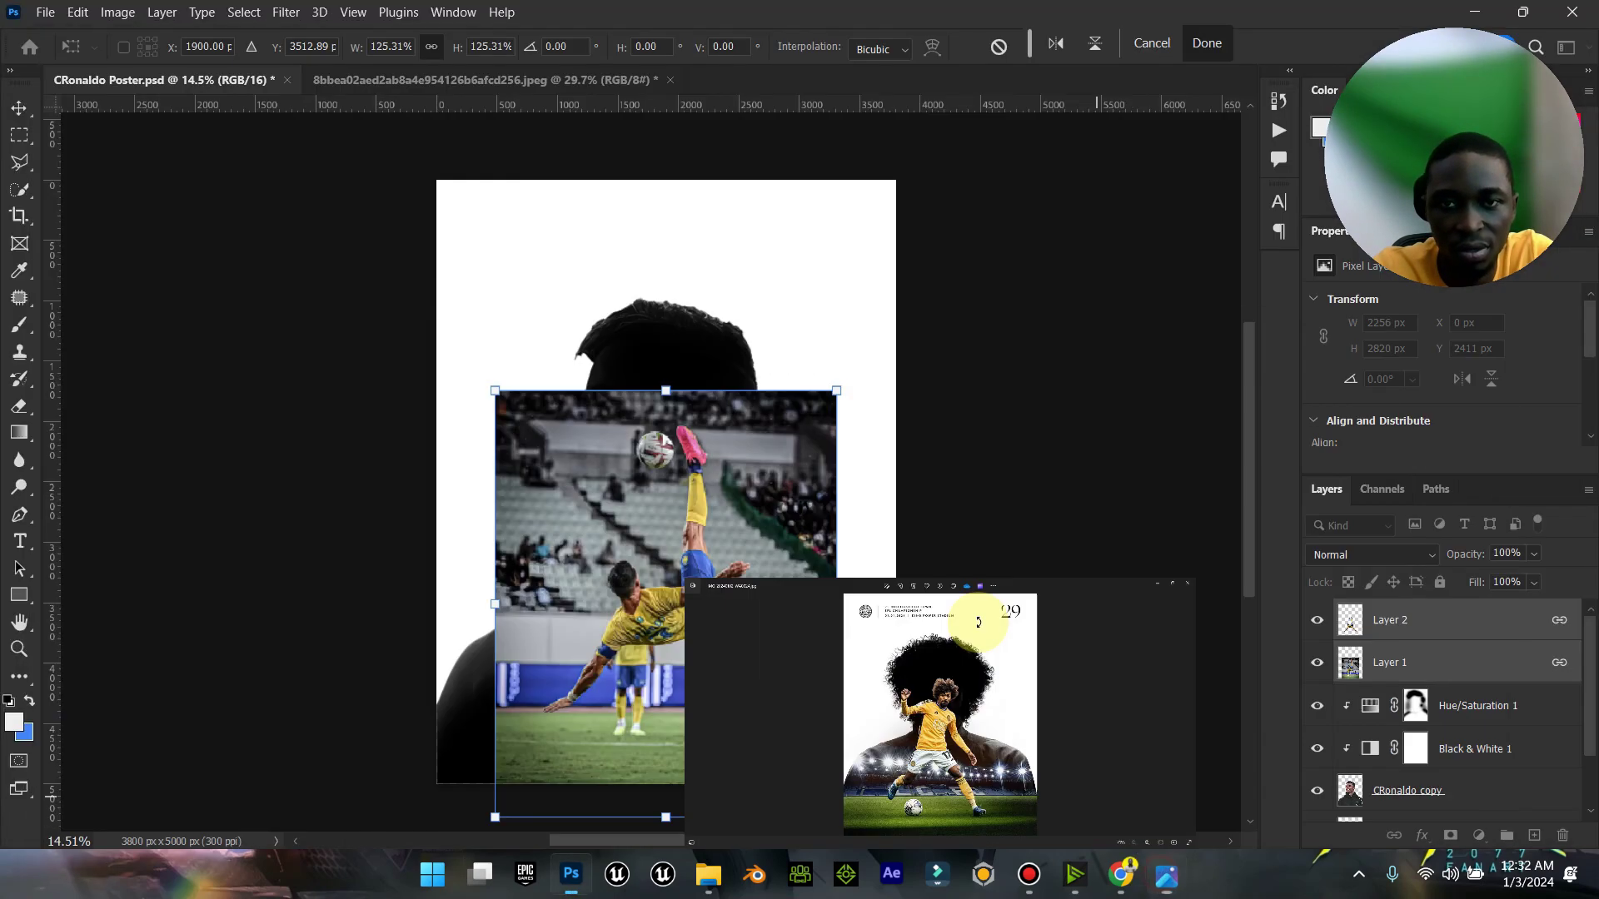
left_click_drag(837, 395, 875, 358)
left_click(1166, 875)
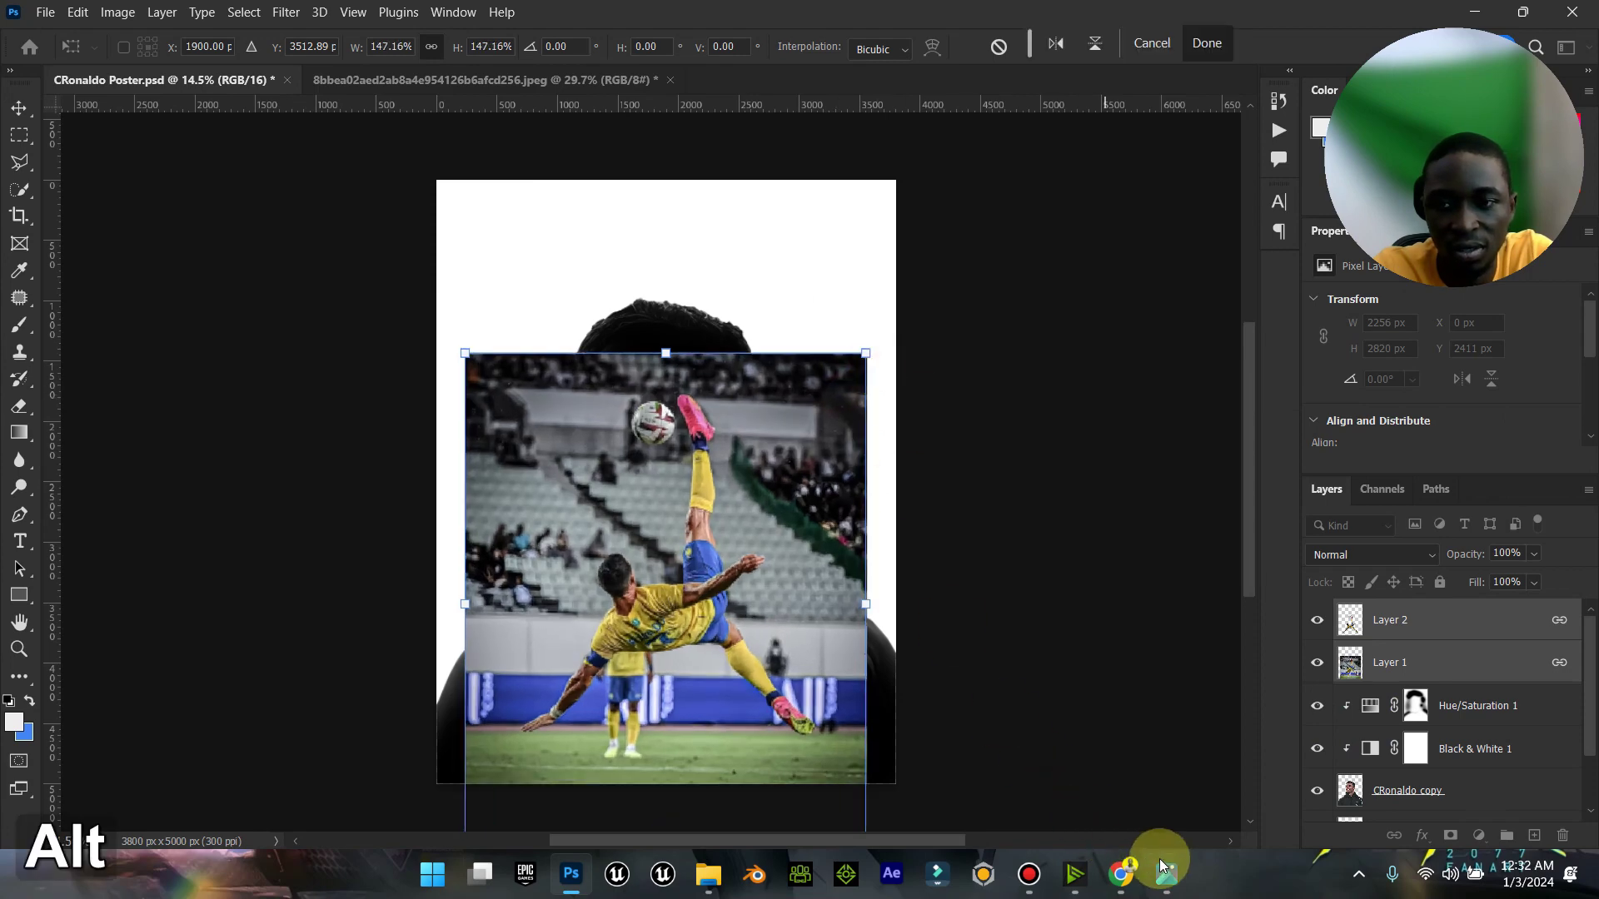
left_click(1166, 873)
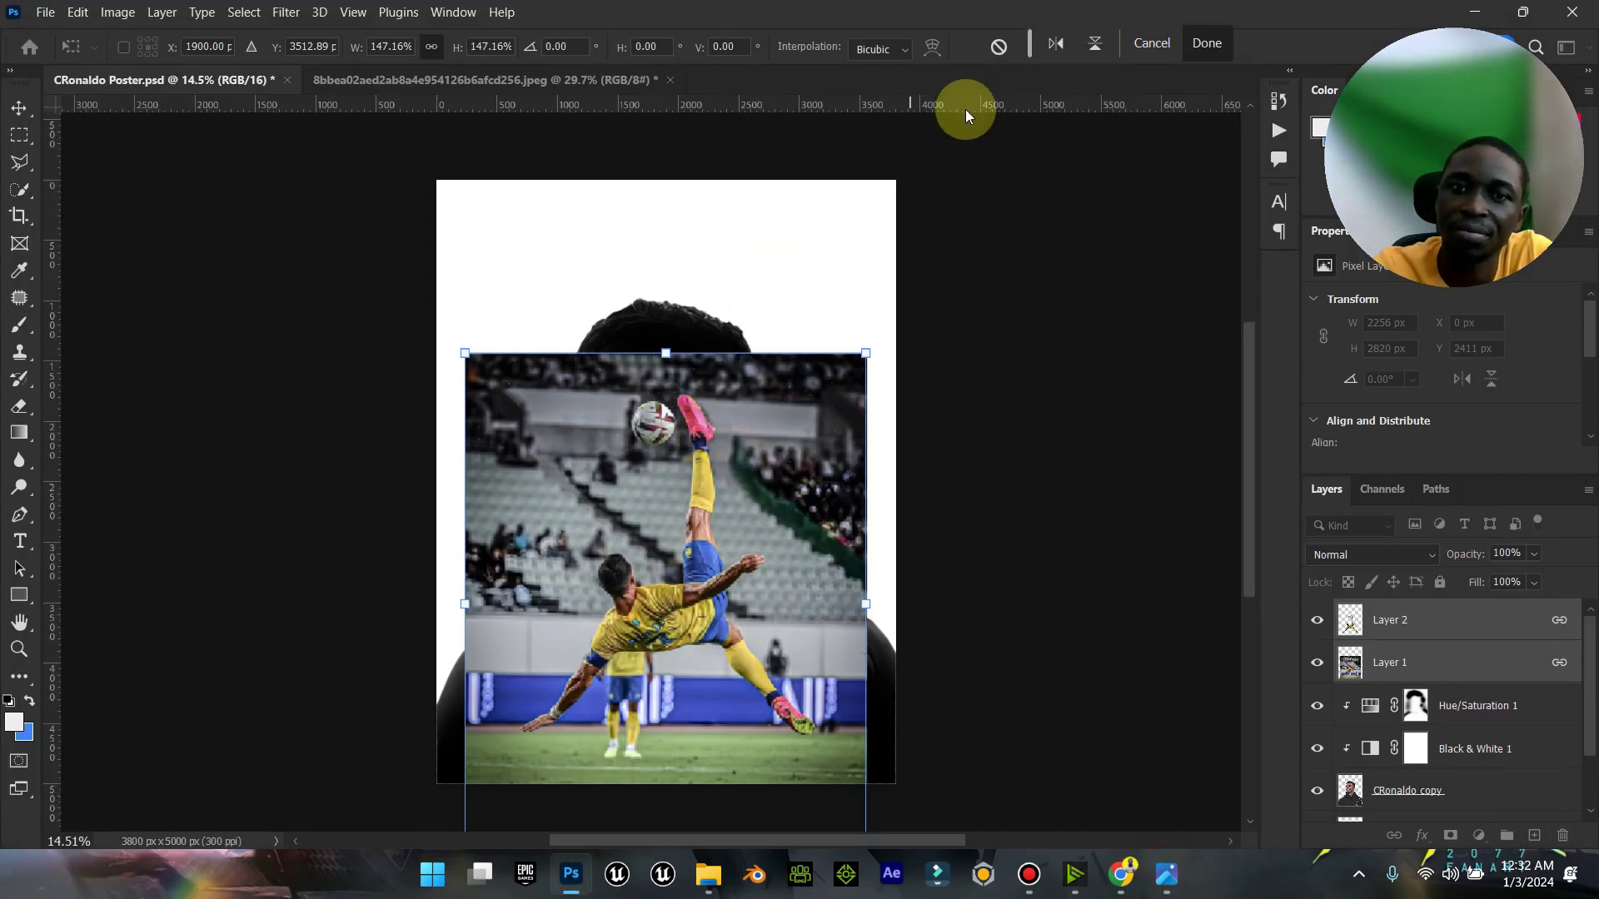
left_click(1207, 41)
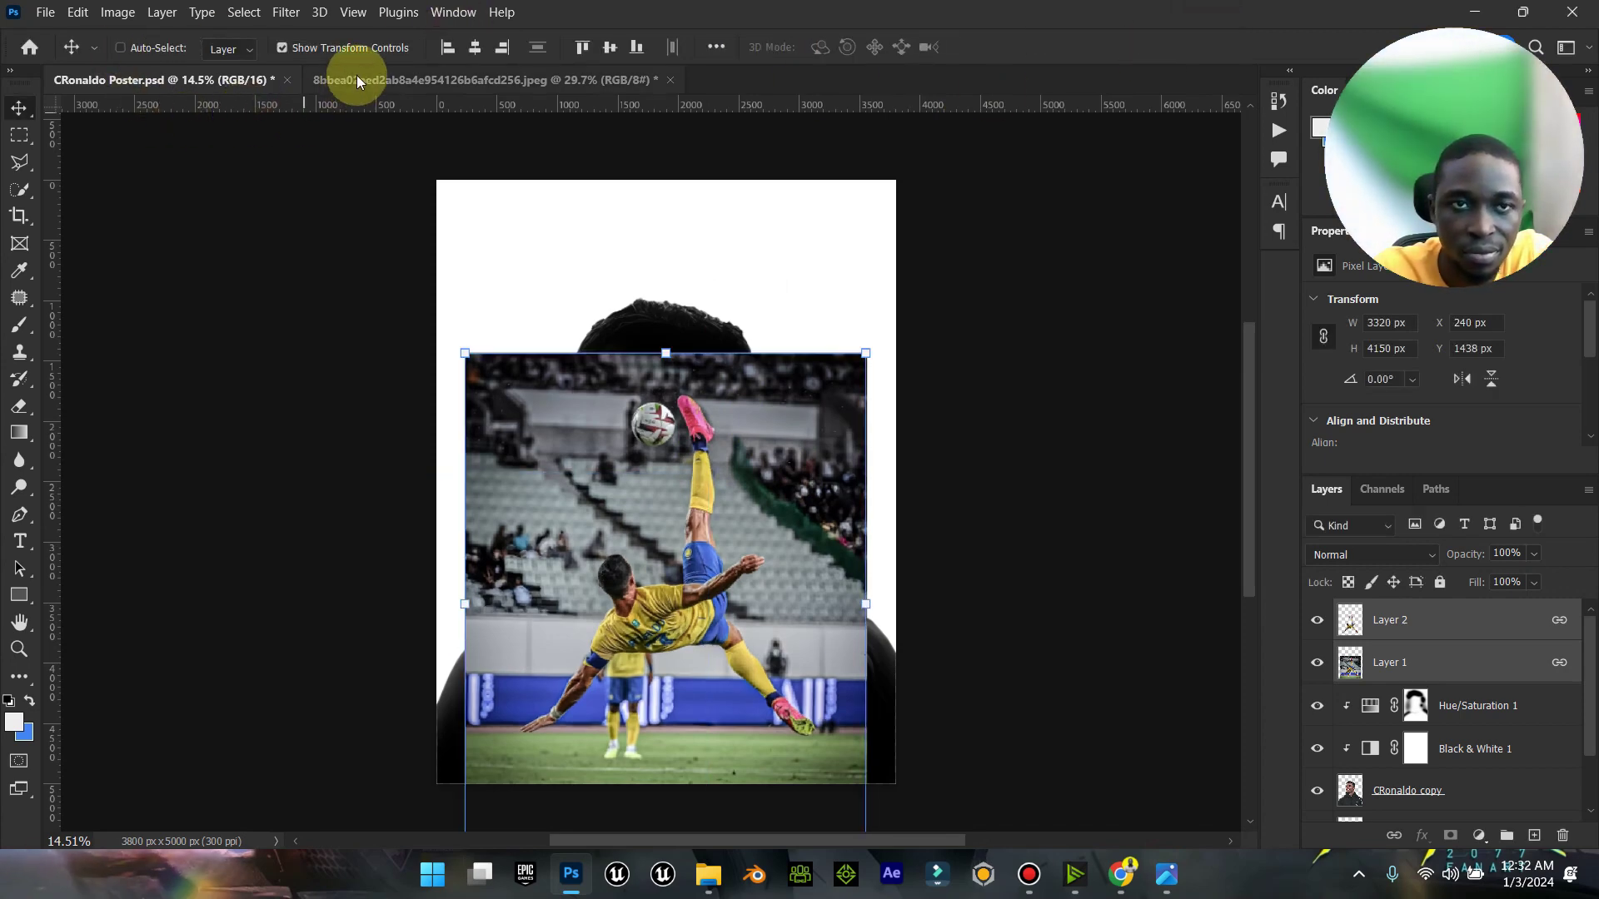
Step: Unlink the two imported layers, and hide and reshow the photo layer to check the cut-out against the silhouette
right_click(1492, 637)
left_click(1459, 399)
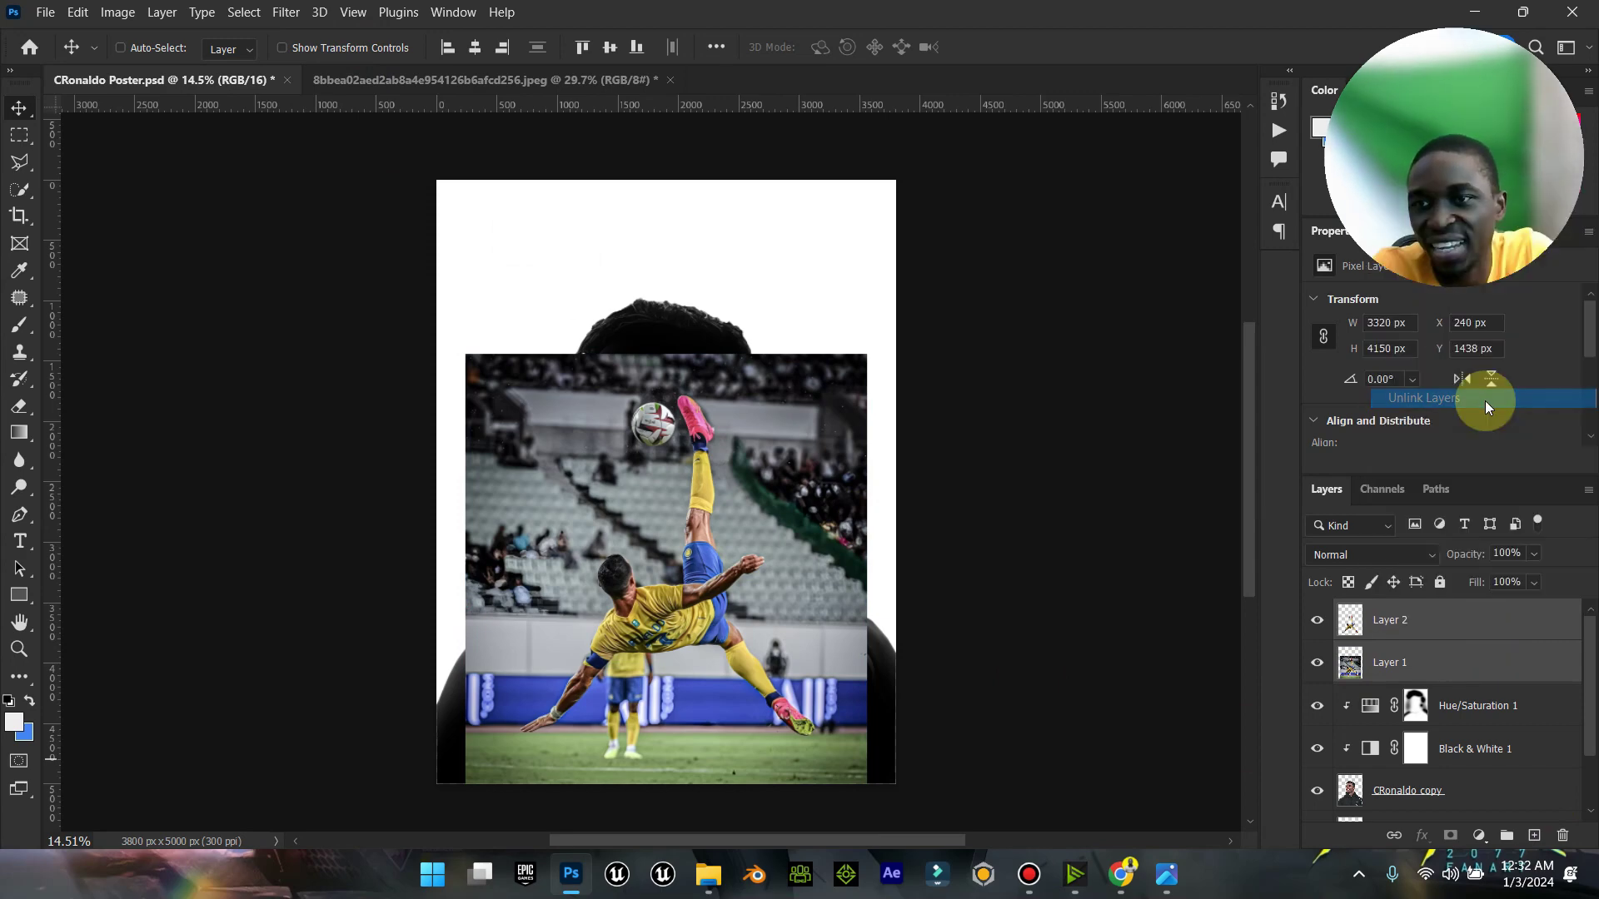
left_click(1342, 623)
left_click(1315, 664)
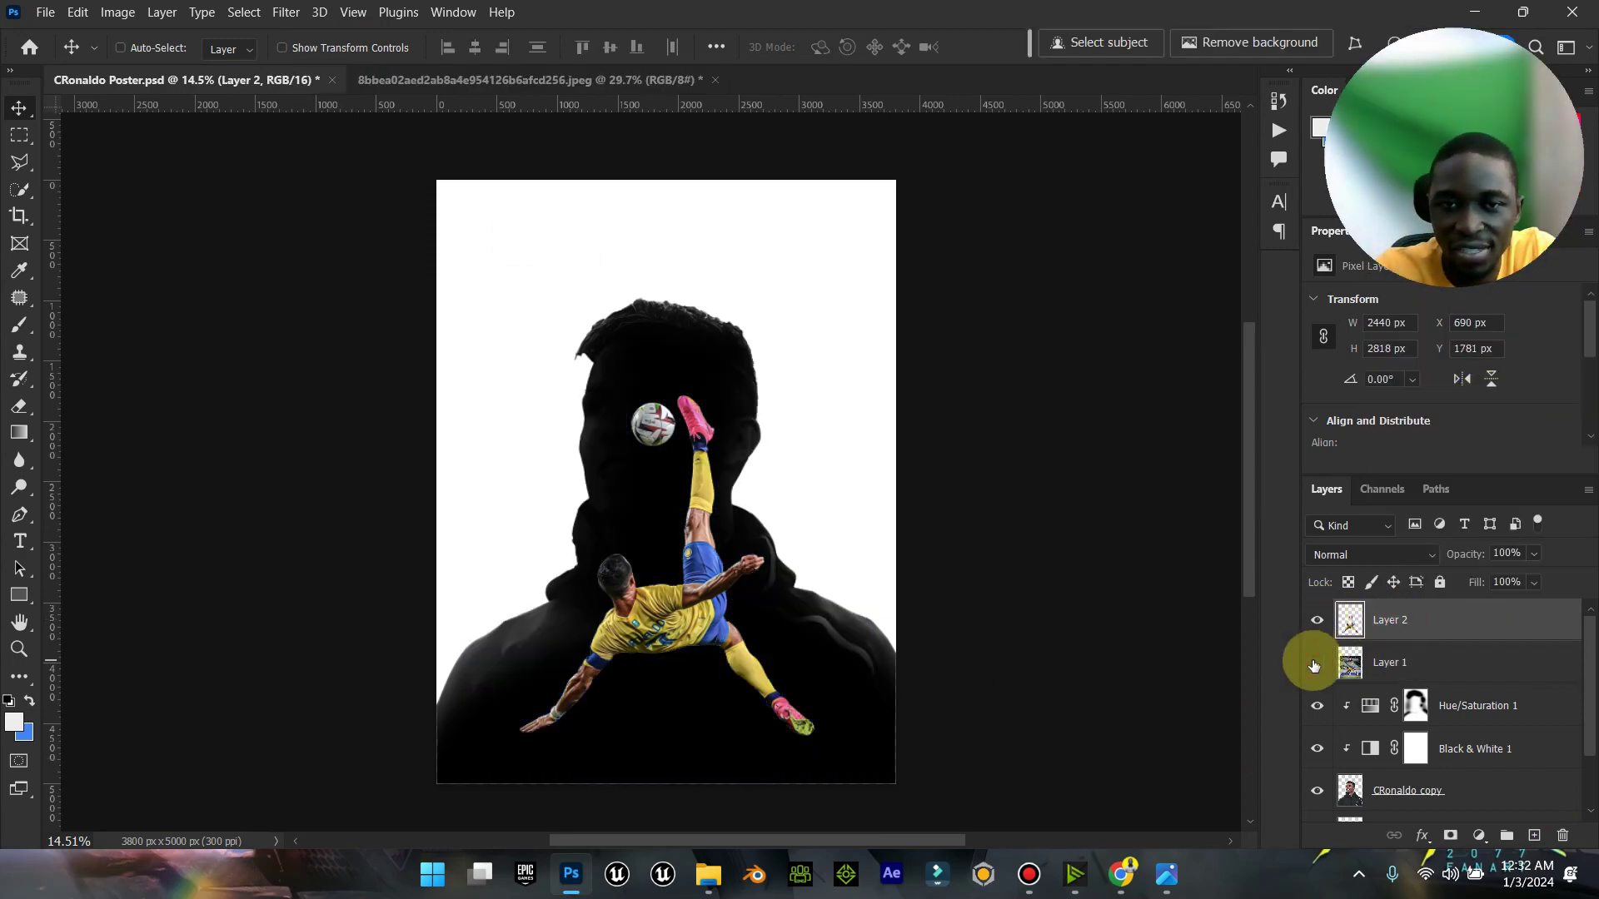
left_click(1314, 663)
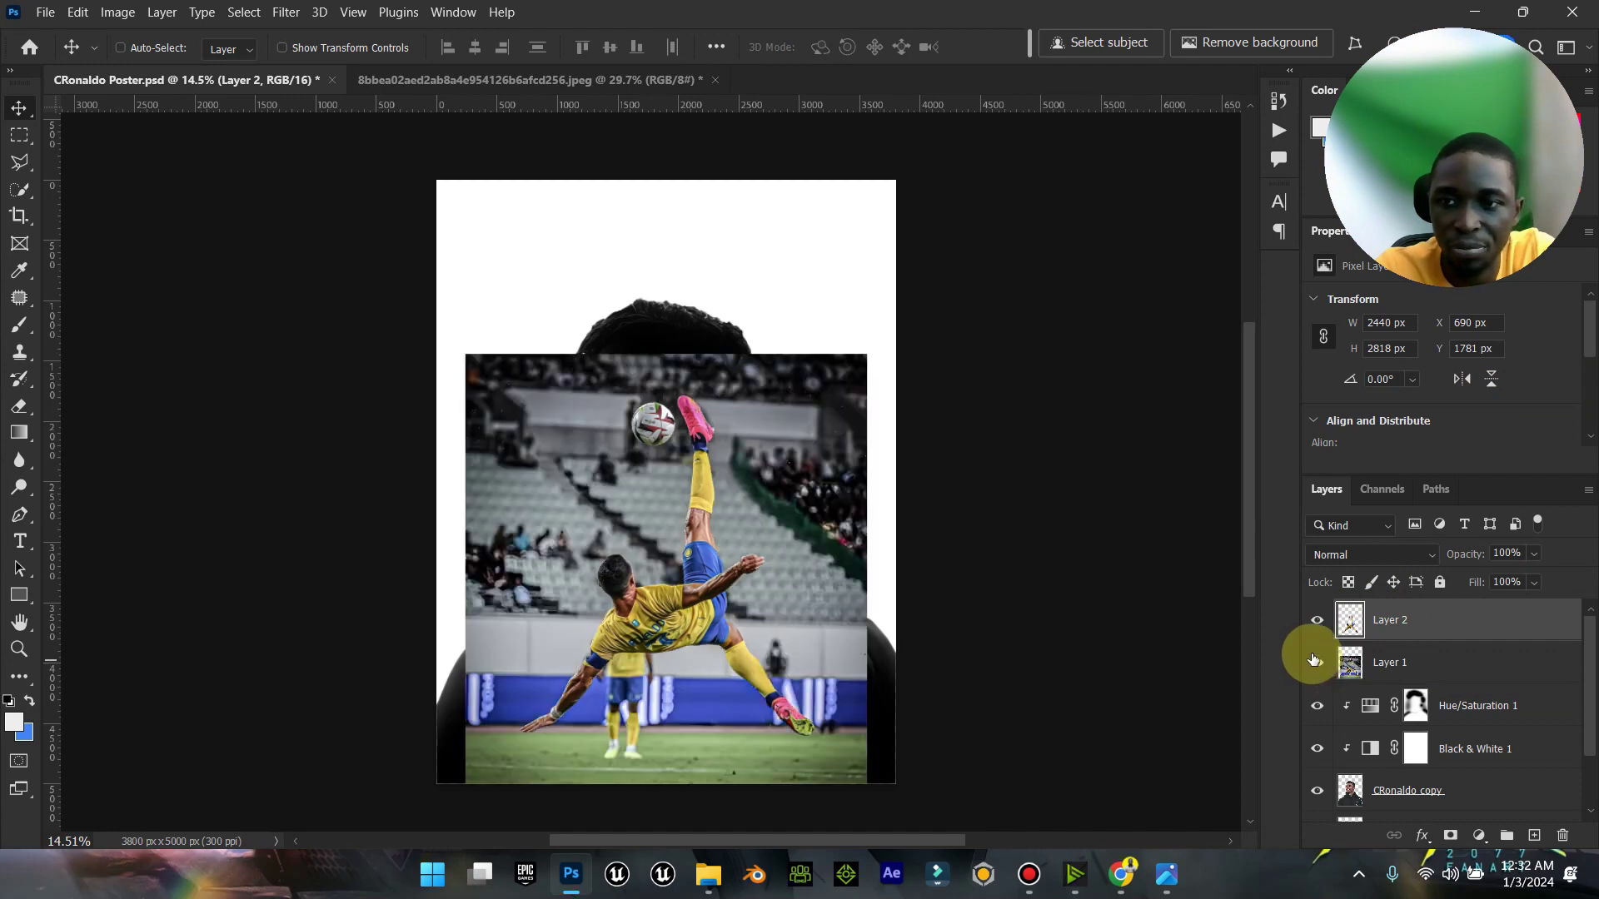
Step: Examine how the stadium background fills the width of the reference poster, compared with the imported photo layer
left_click(1425, 663)
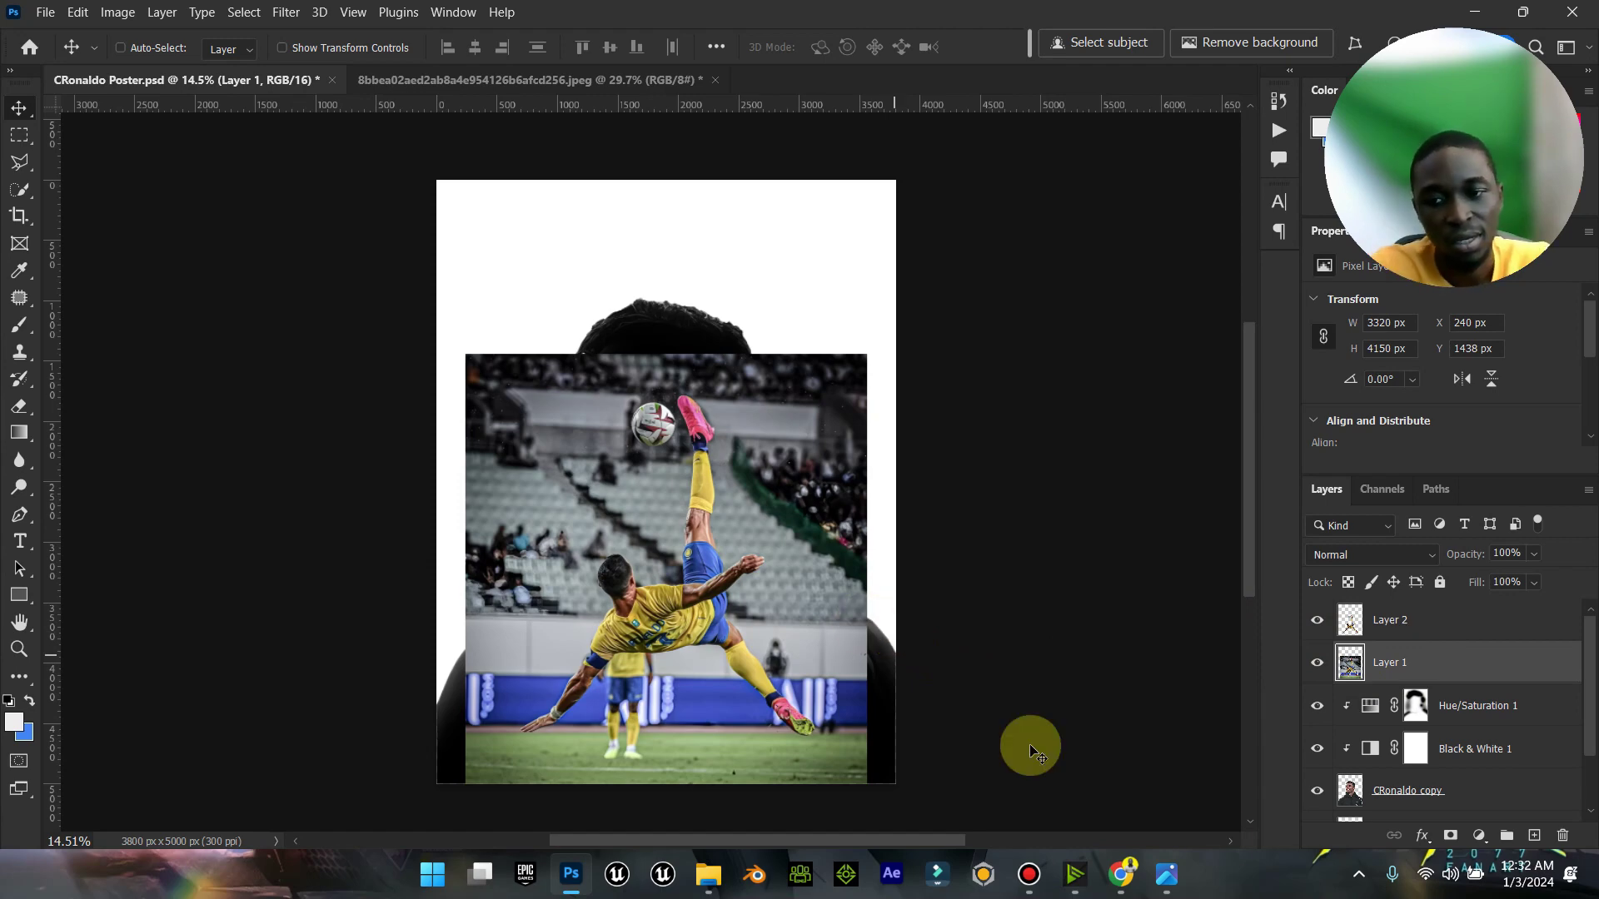
left_click(1166, 874)
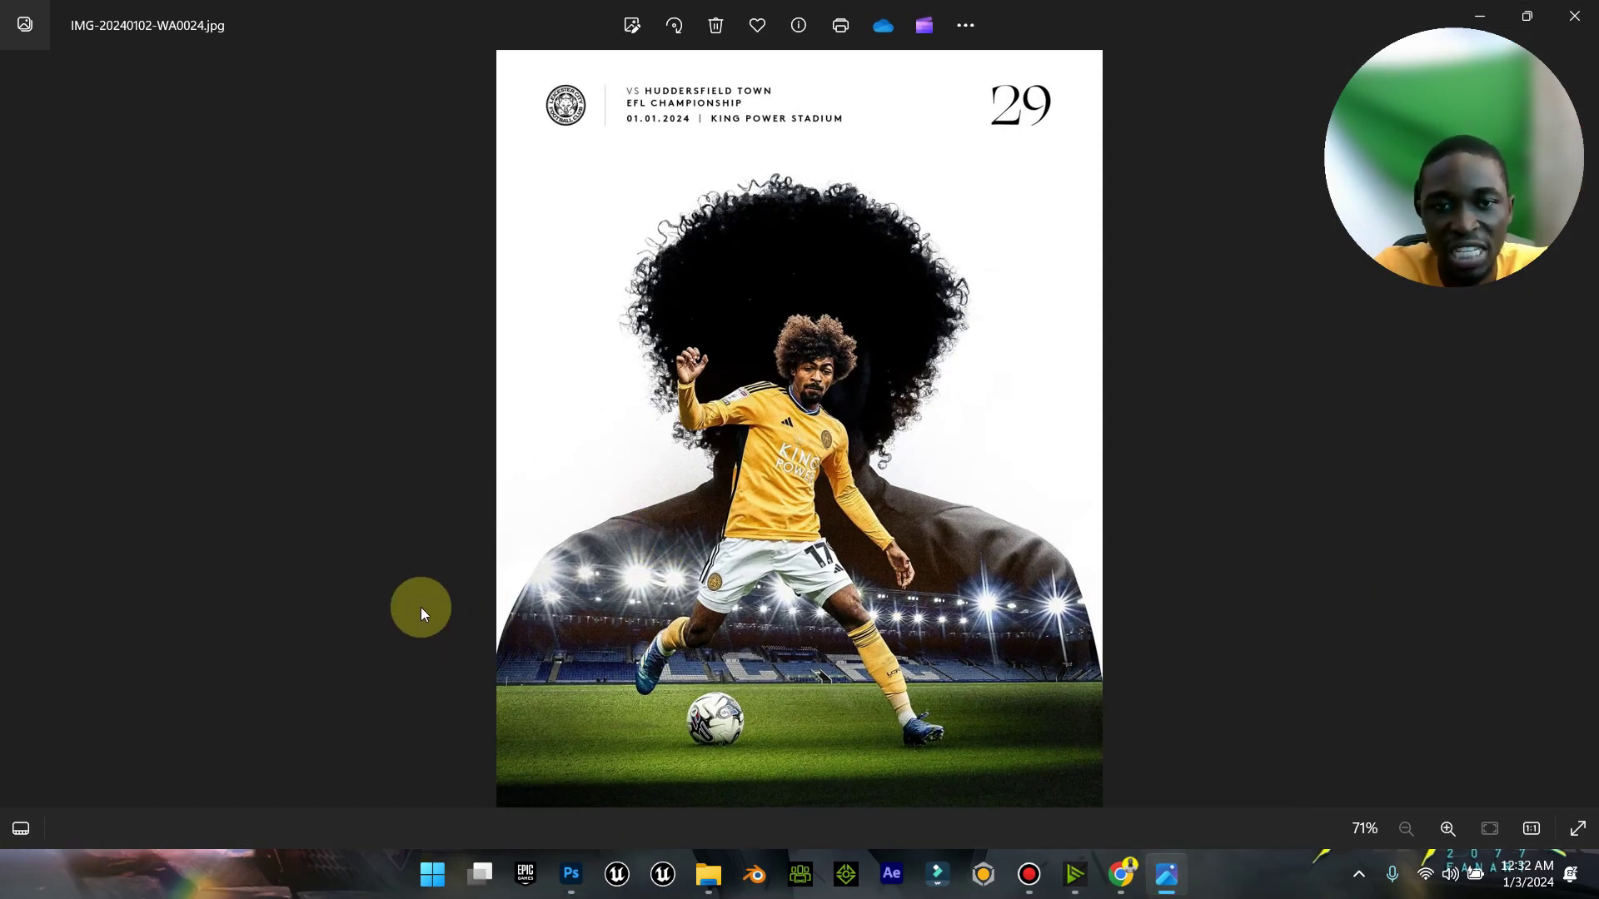
left_click(1496, 20)
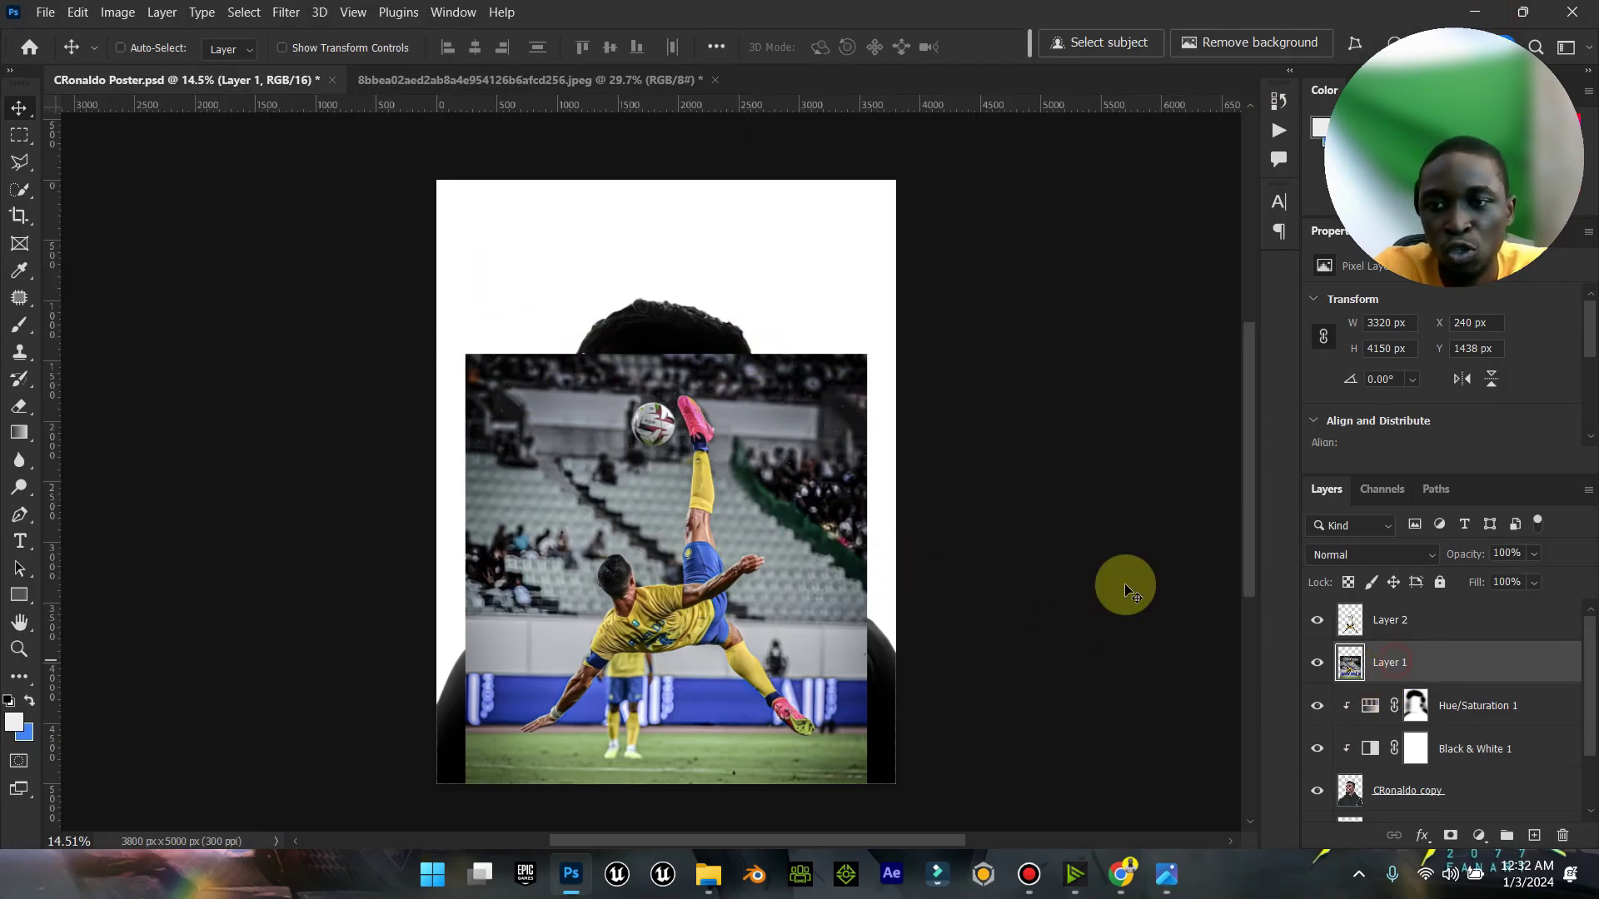
left_click(20, 217)
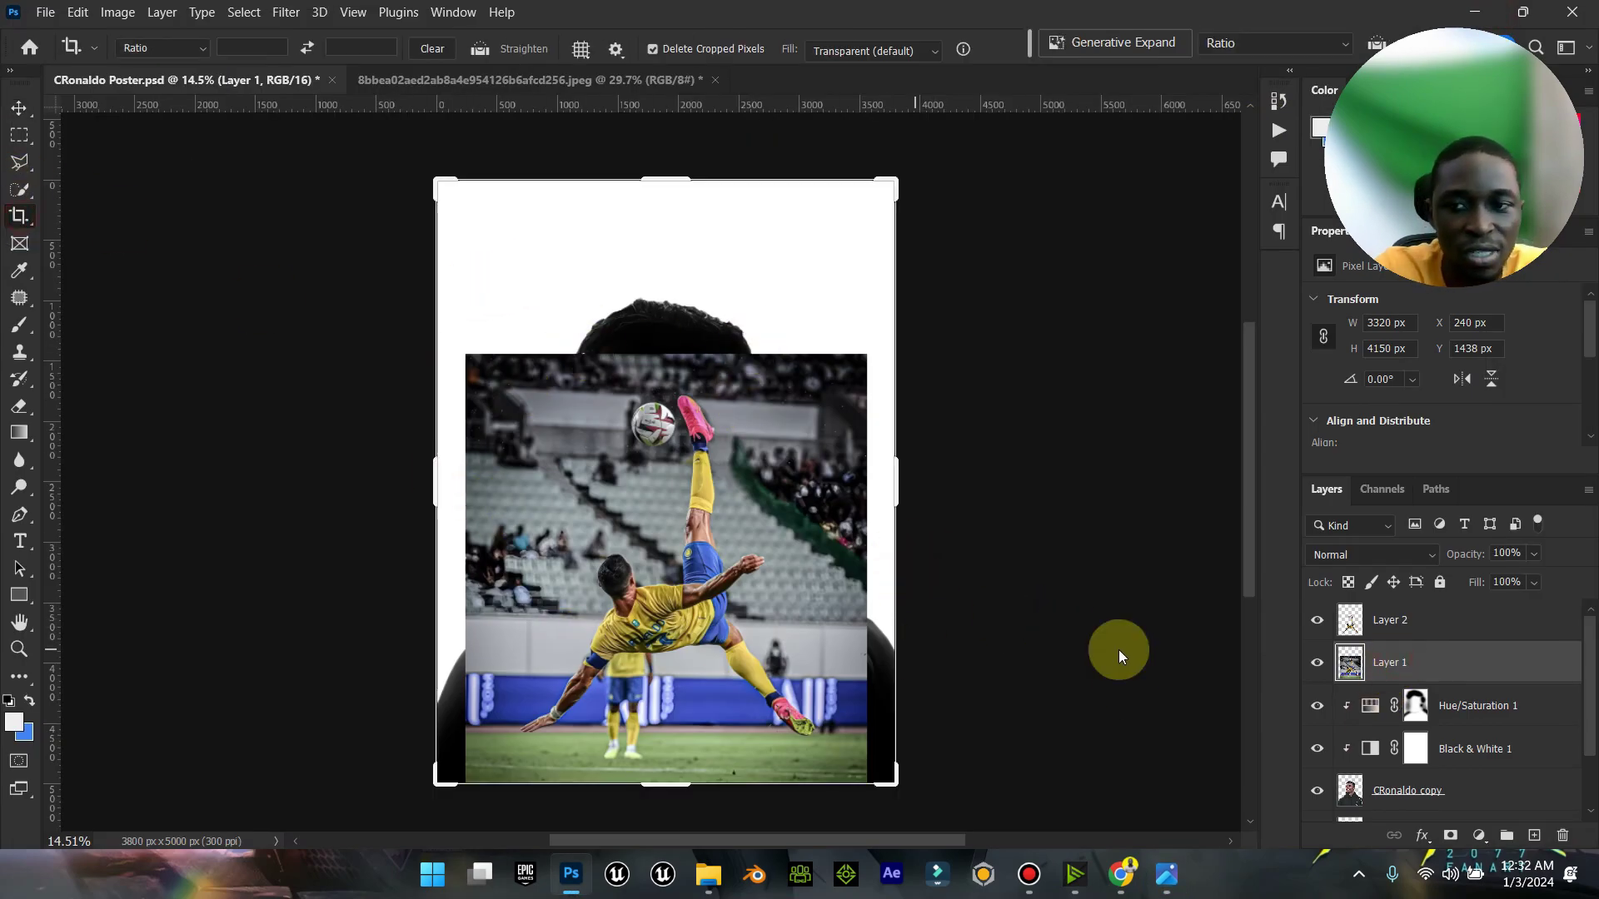
left_click(18, 107)
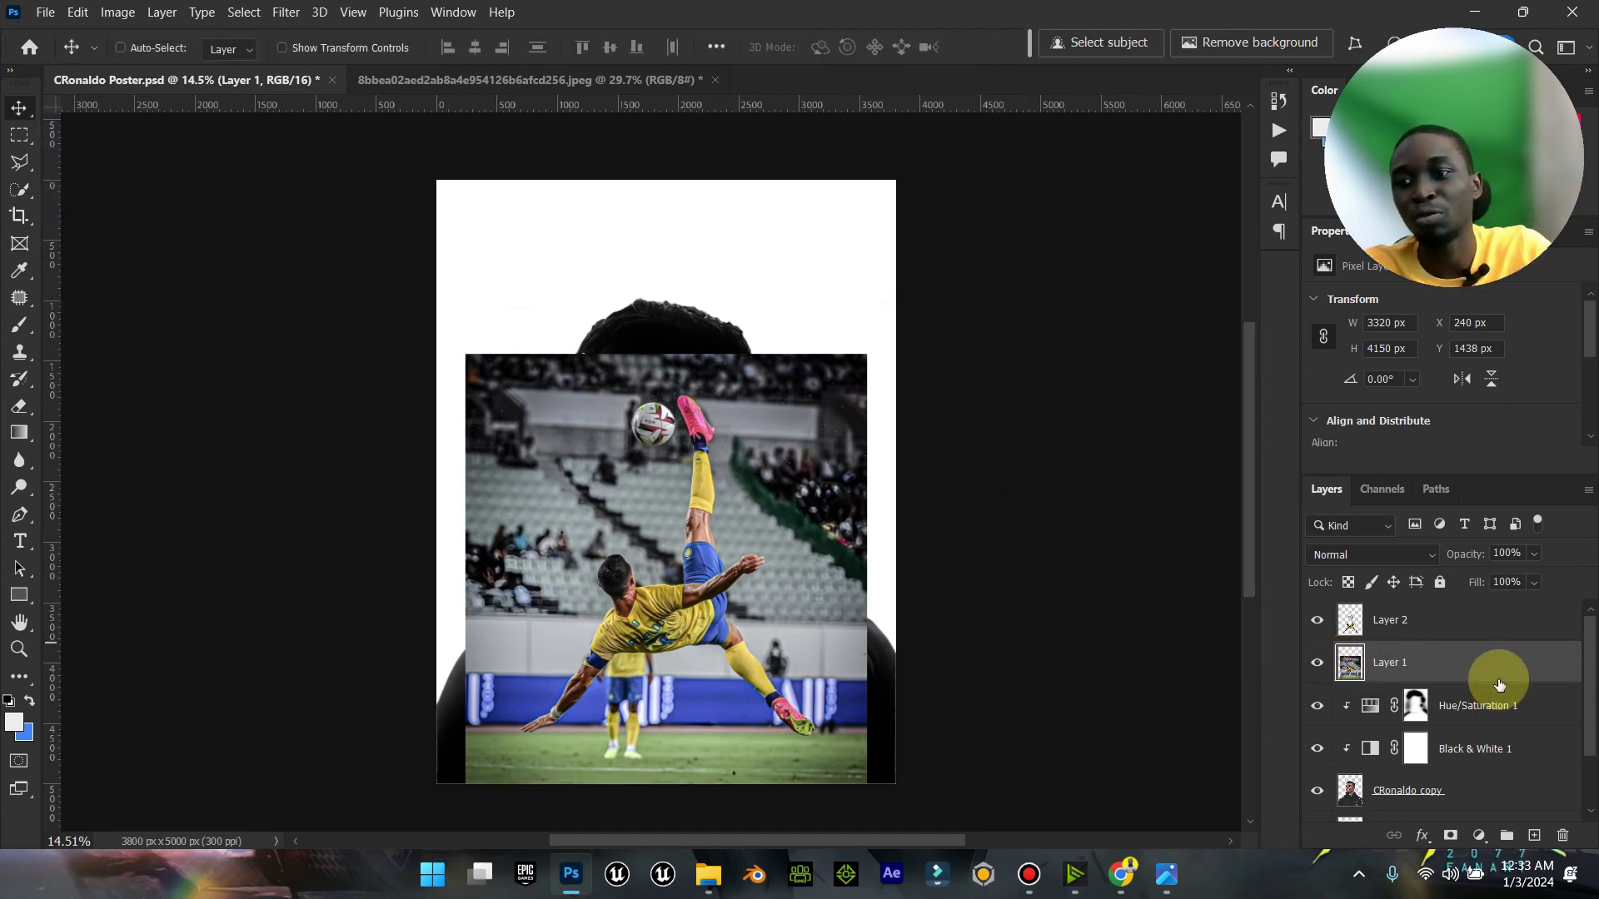
Step: Delete the imported cut-out and photo layers from the poster document
left_click(1427, 629, "shift")
key("Delete")
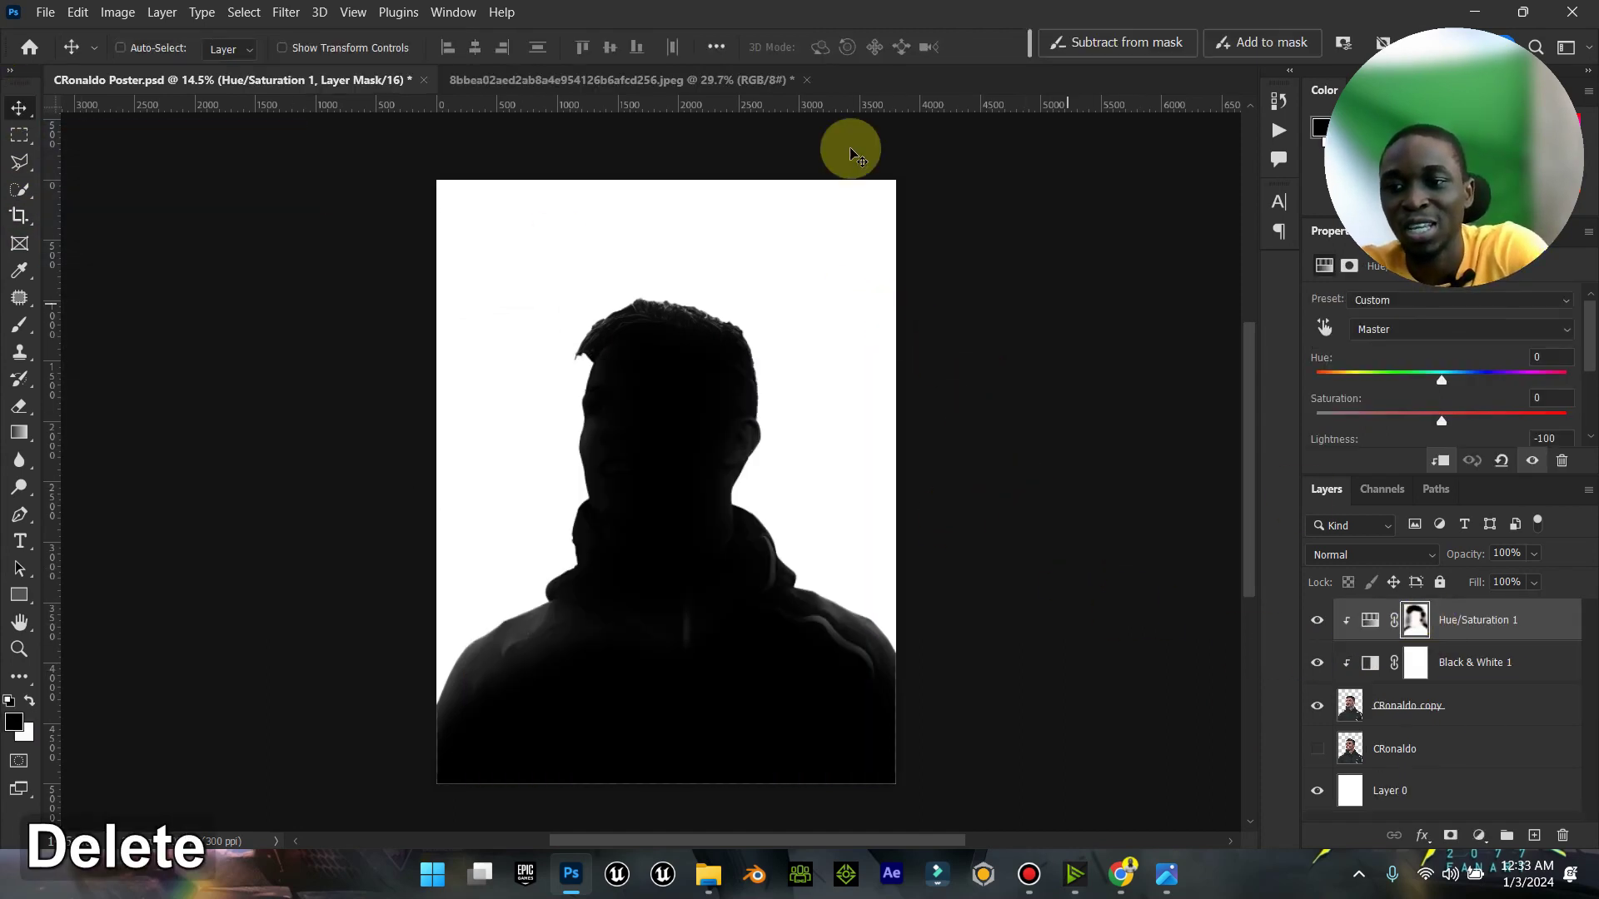
Step: Extend the bicycle-kick photo's canvas on both sides with the Crop tool, to 3469 x 2820 px
left_click(583, 79)
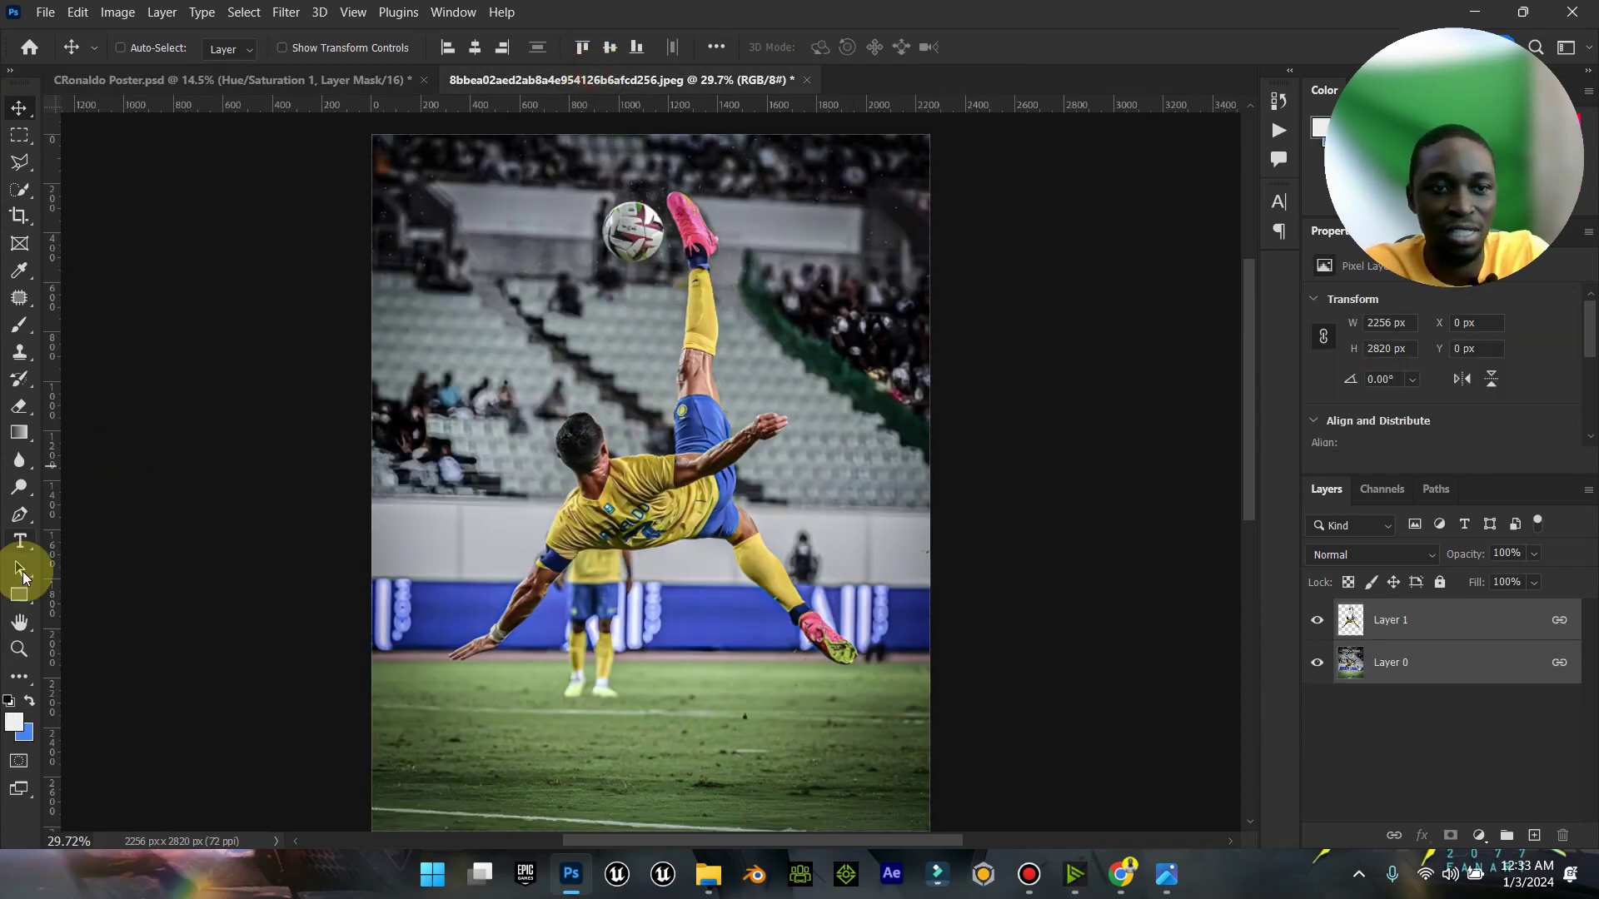
left_click(18, 649)
left_click_drag(730, 547, 700, 560)
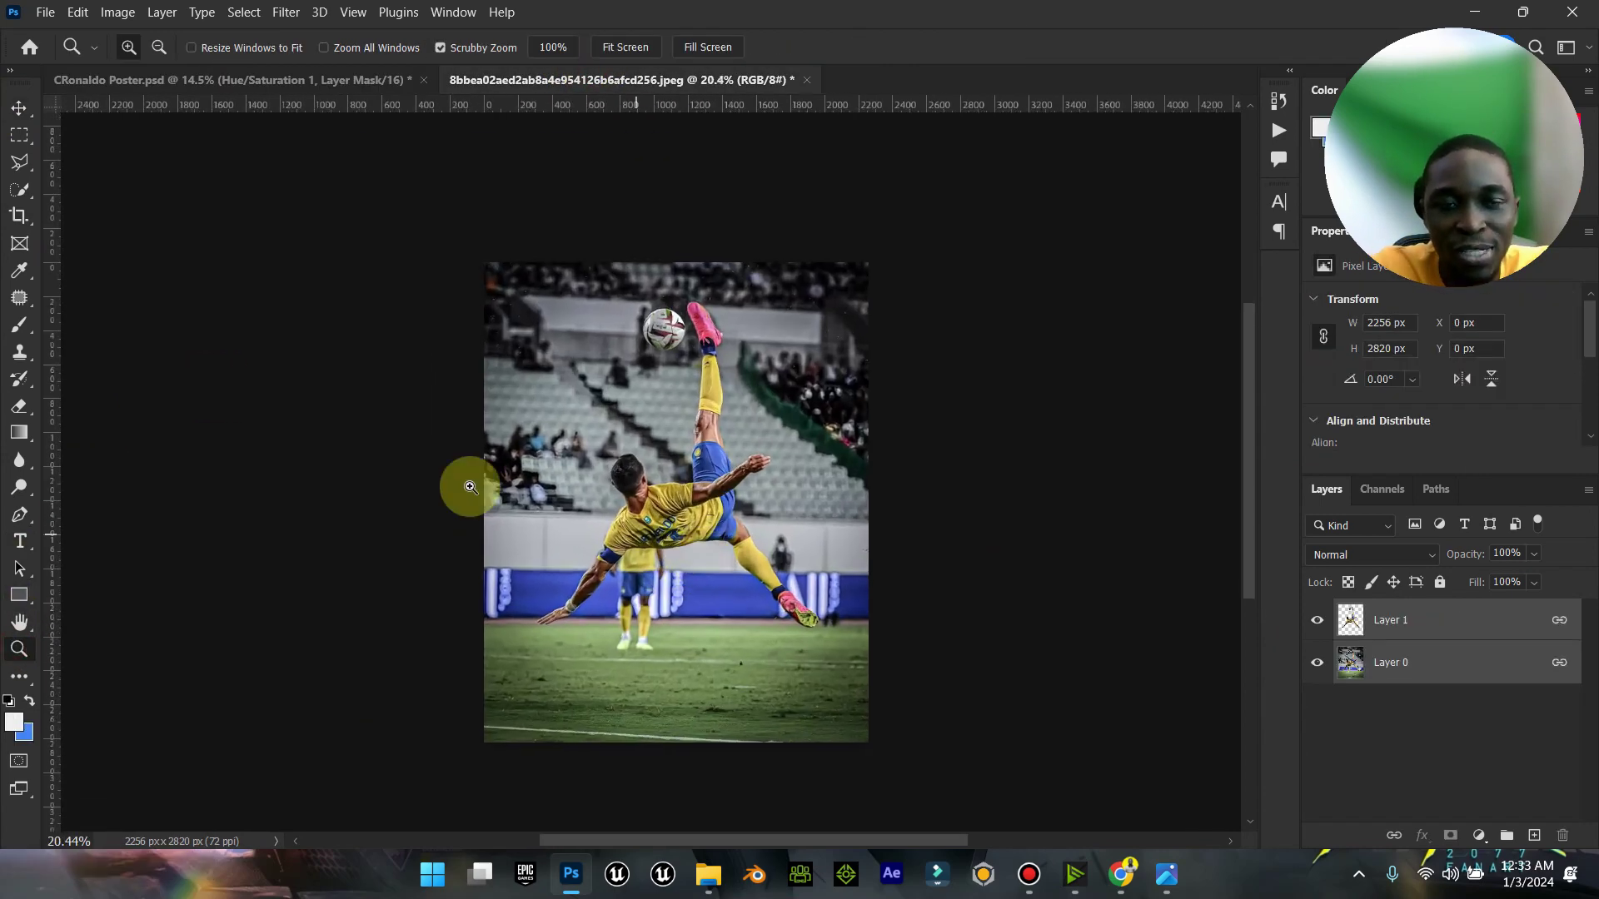
left_click(18, 108)
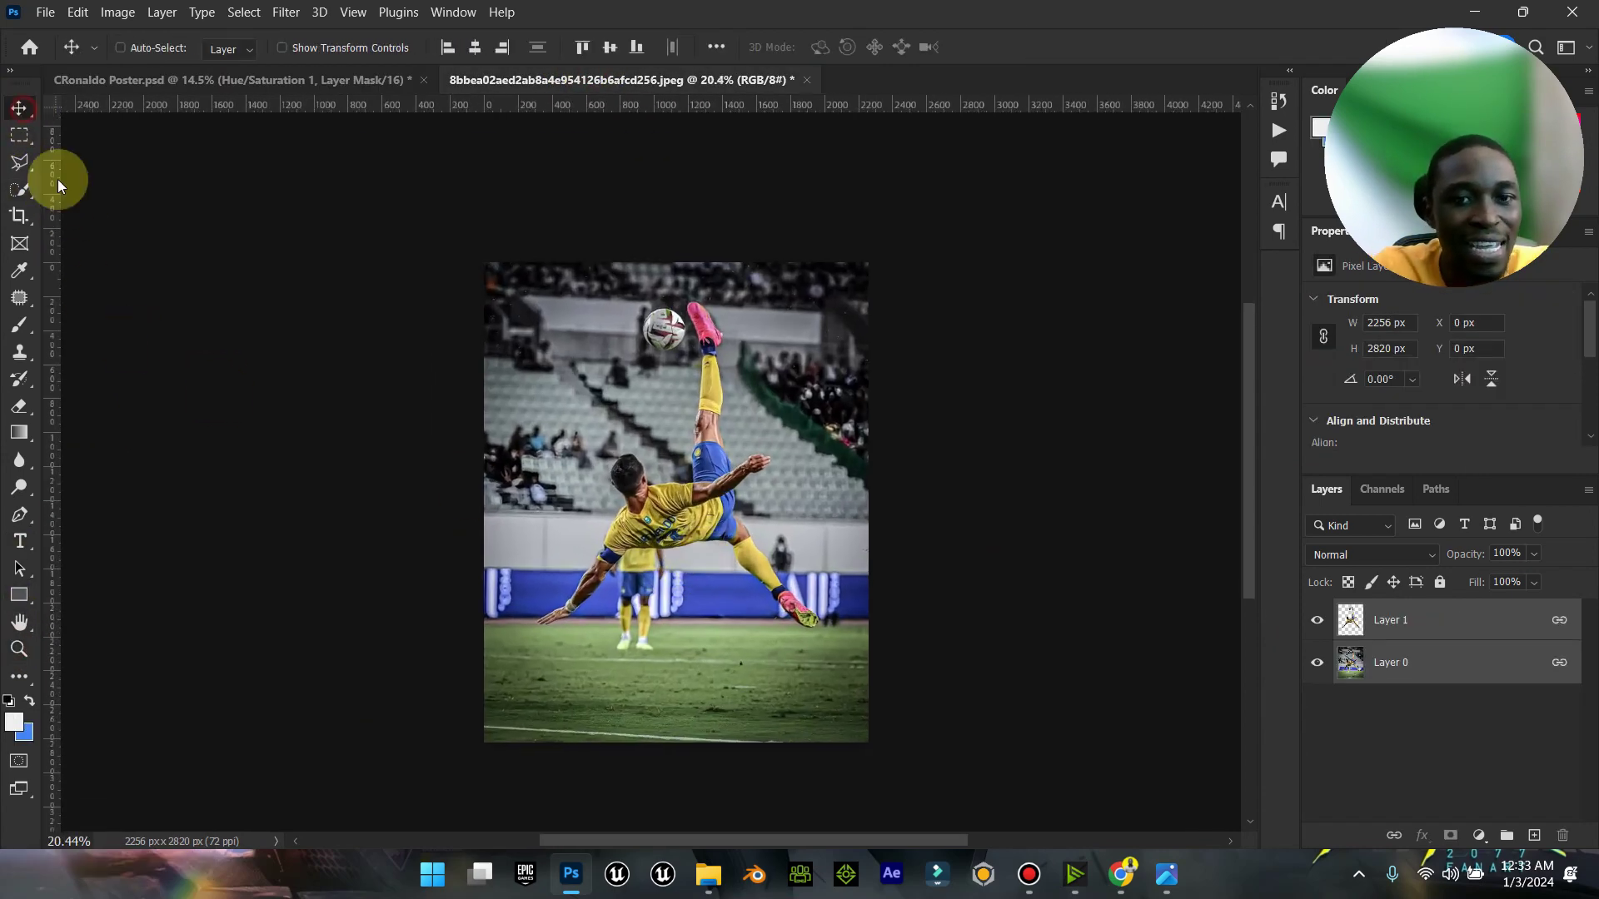
left_click(18, 215)
left_click_drag(487, 501, 451, 502)
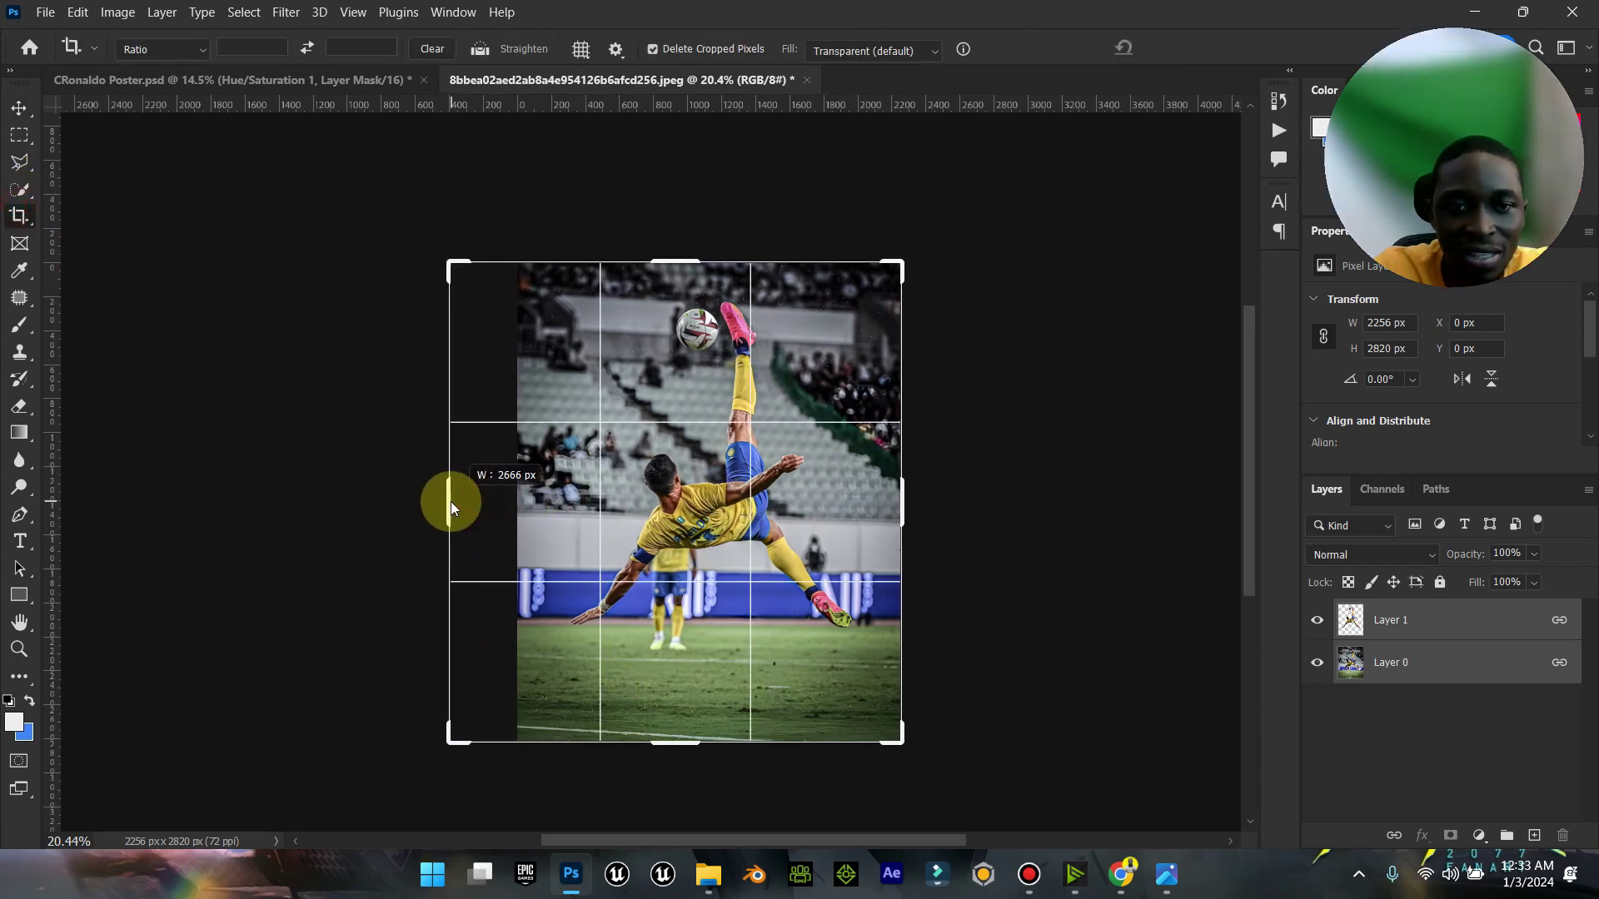
left_click_drag(912, 499, 956, 499)
left_click_drag(412, 505, 383, 507)
left_click_drag(965, 514, 967, 507)
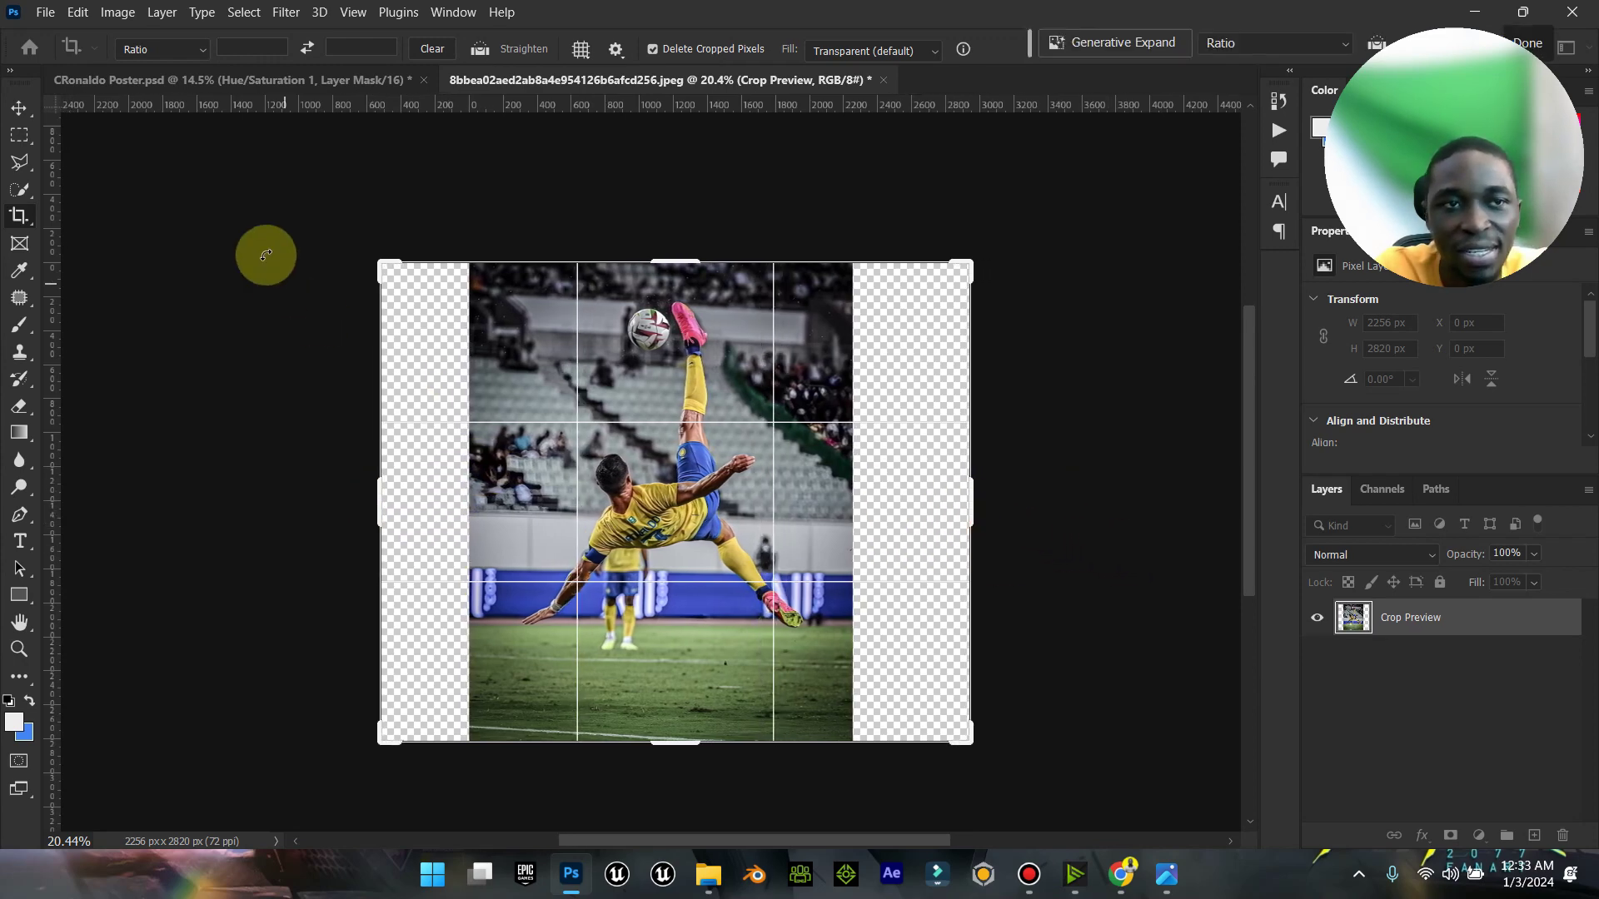
left_click(15, 107)
left_click(132, 82)
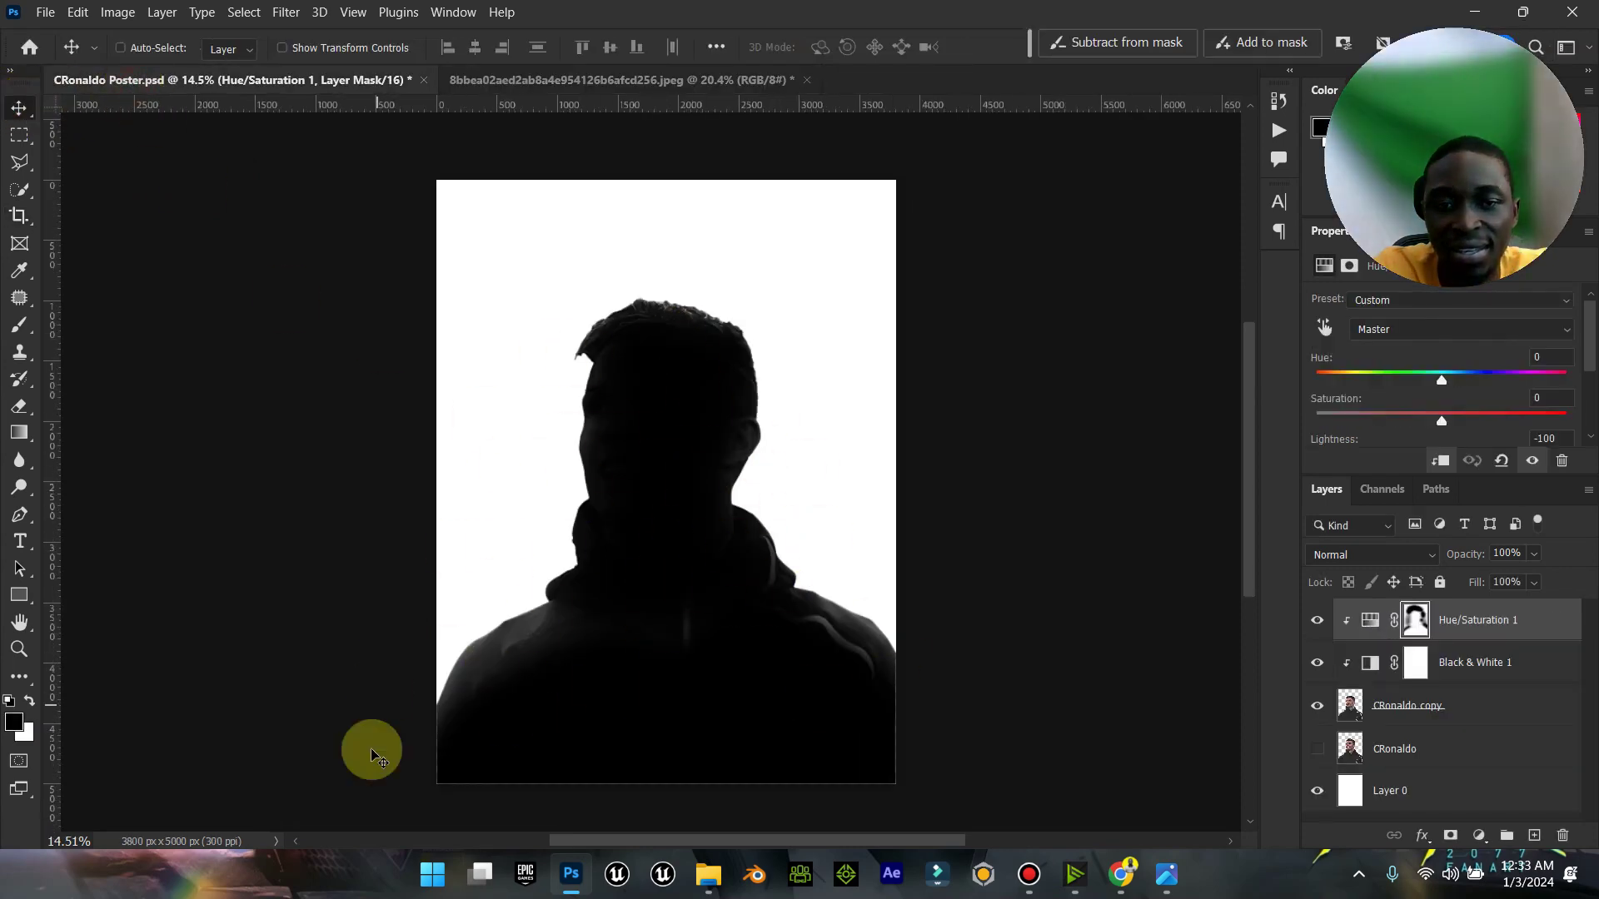
left_click(623, 79)
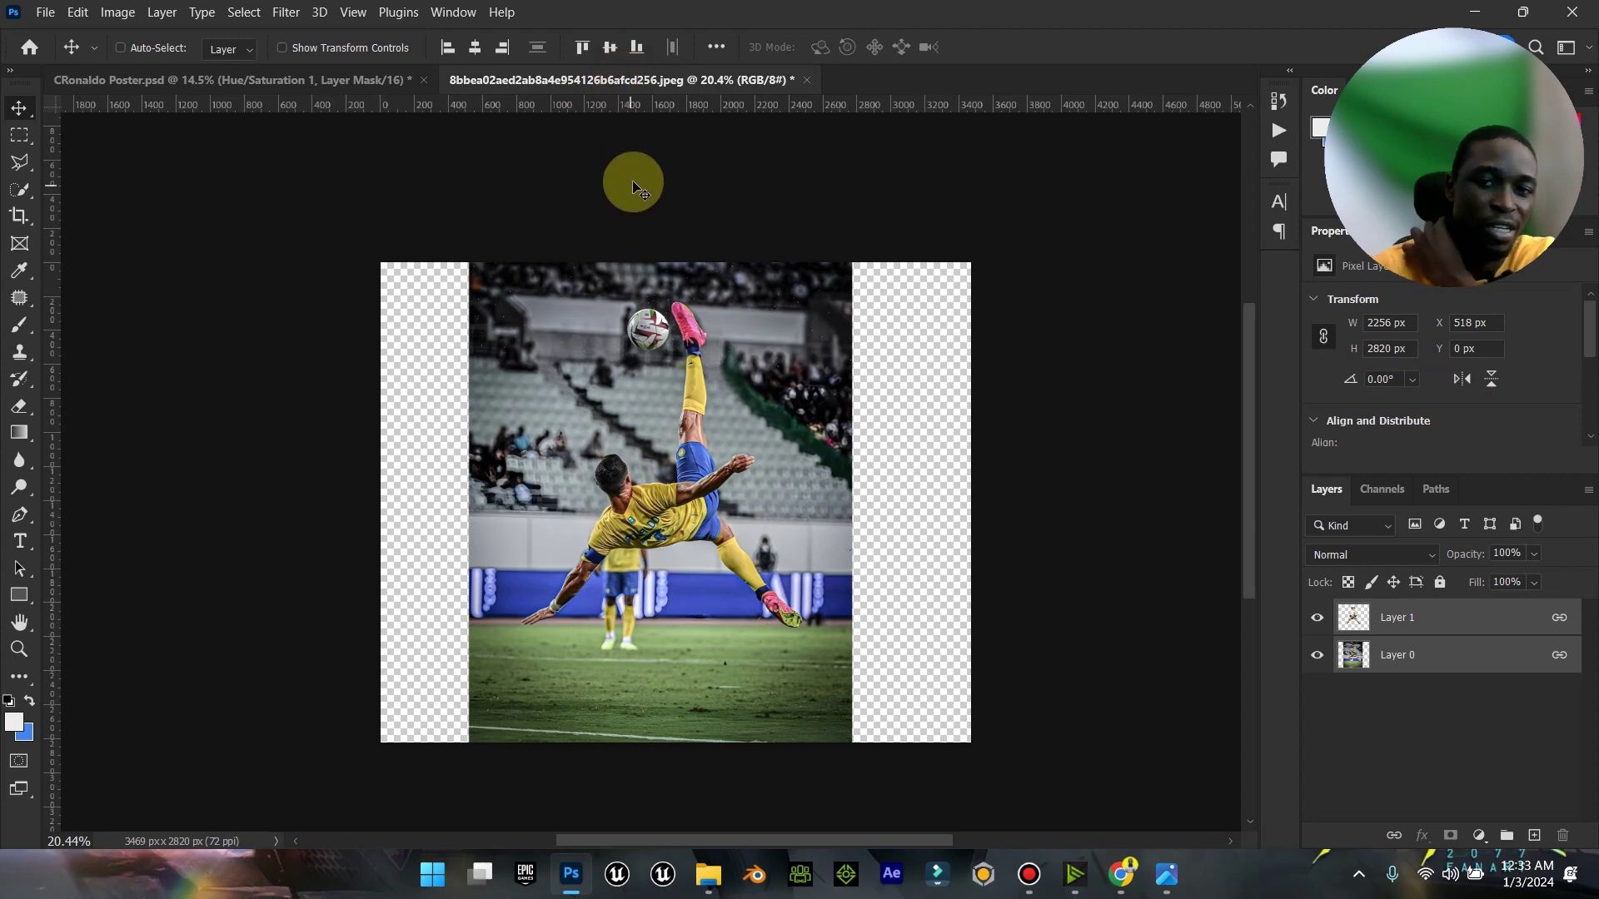
Step: Select the empty left side of the canvas with the Polygonal Lasso, overlapping the photo's left edge slightly
left_click(18, 162)
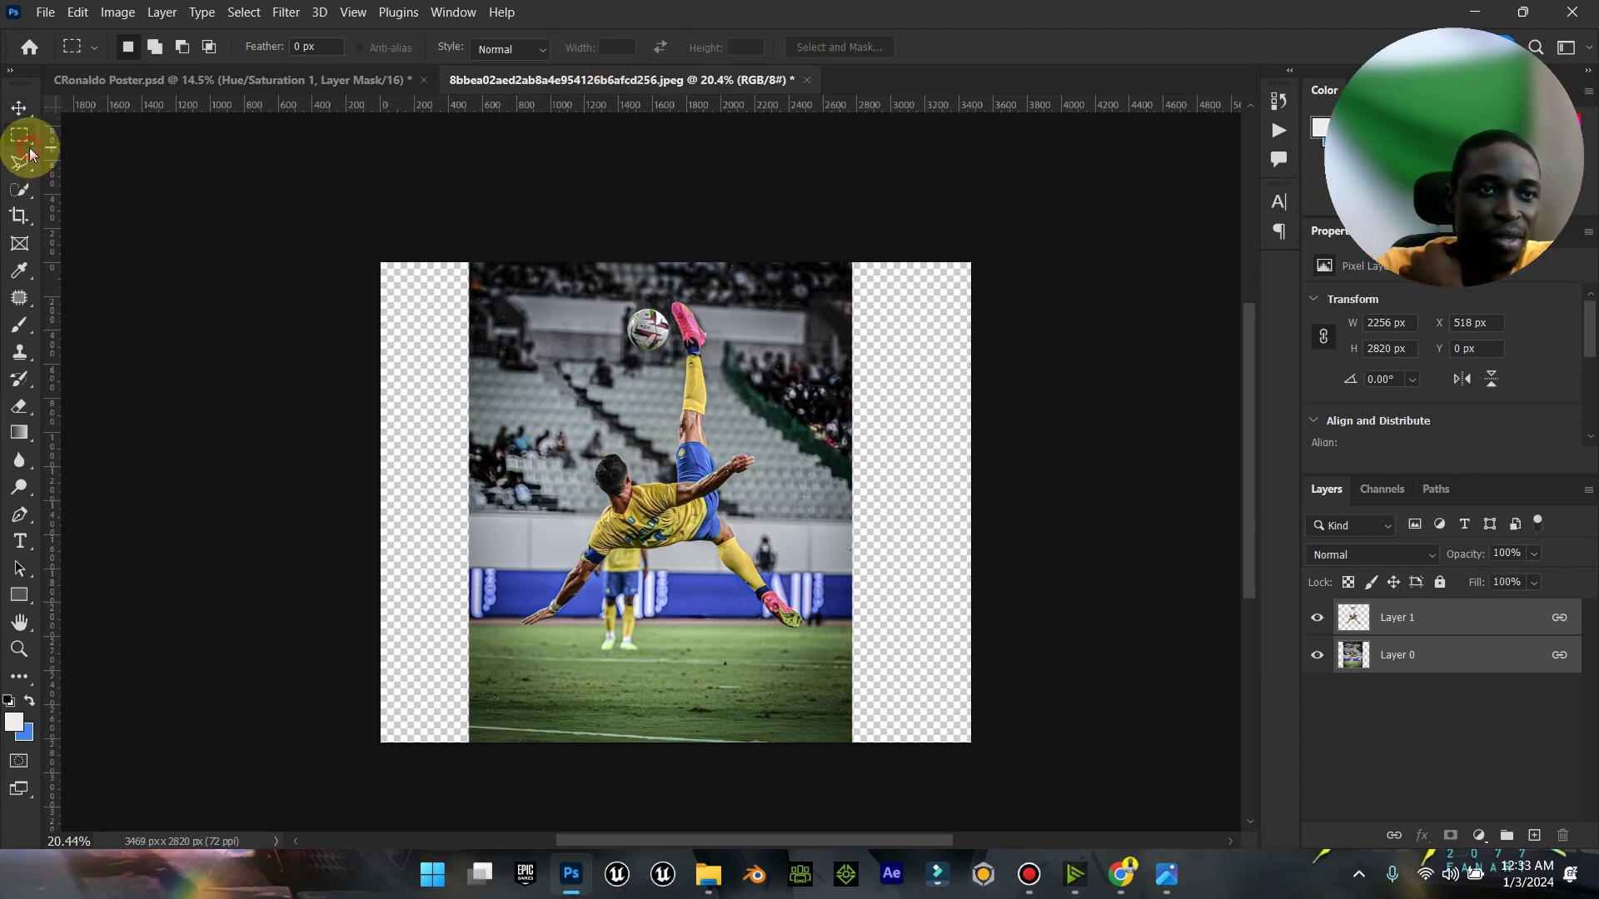
left_click(333, 250)
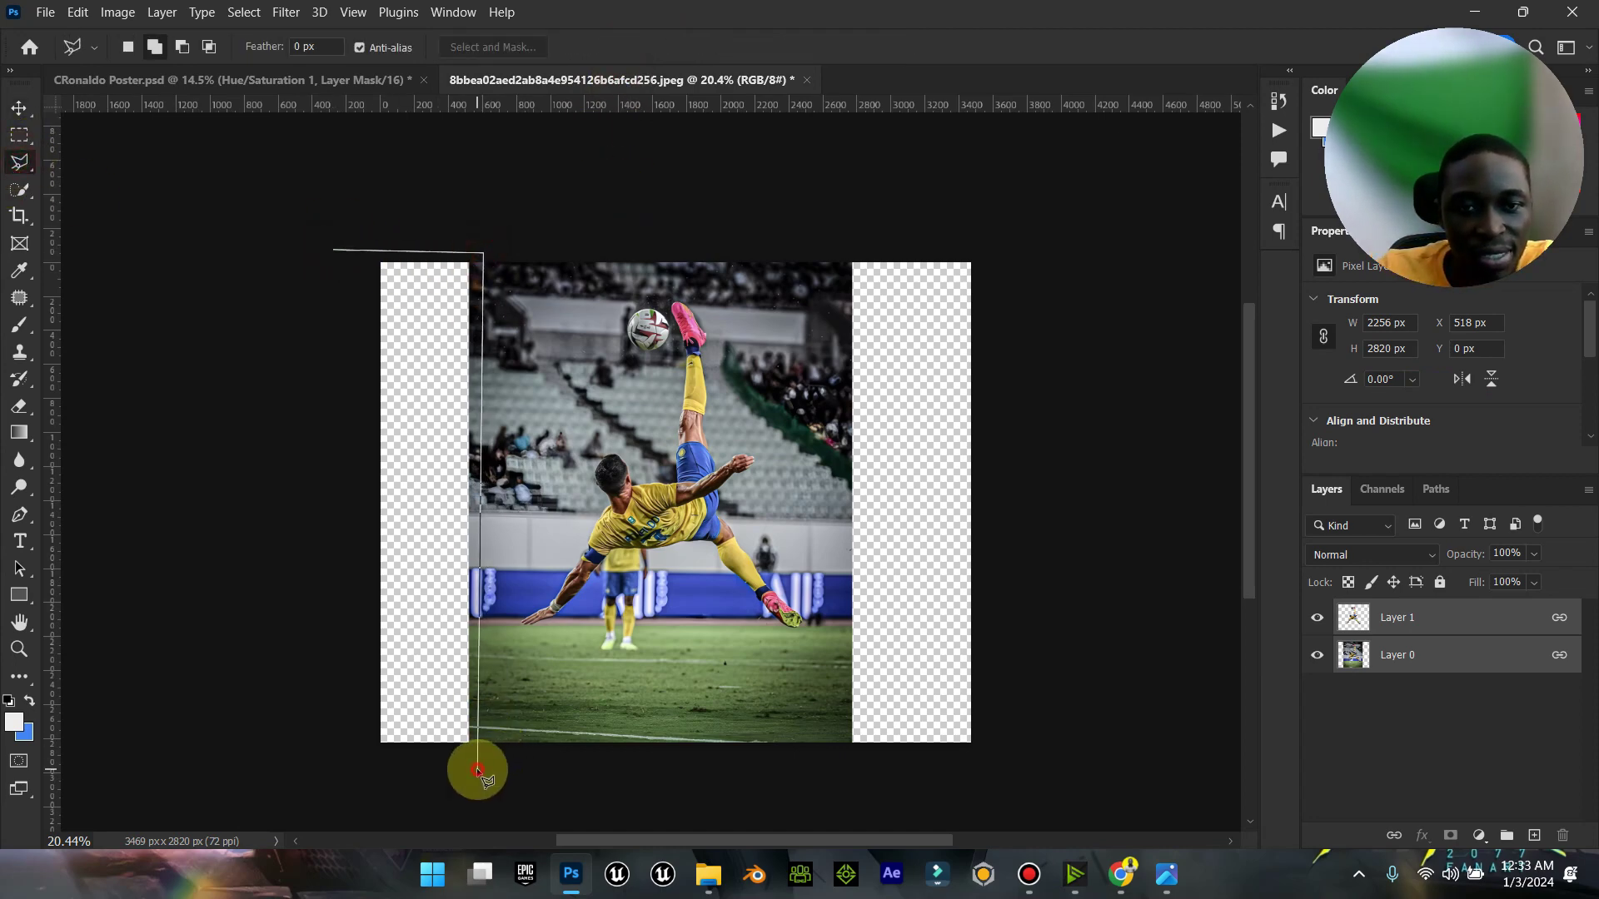
double_click(357, 752)
right_click(433, 518)
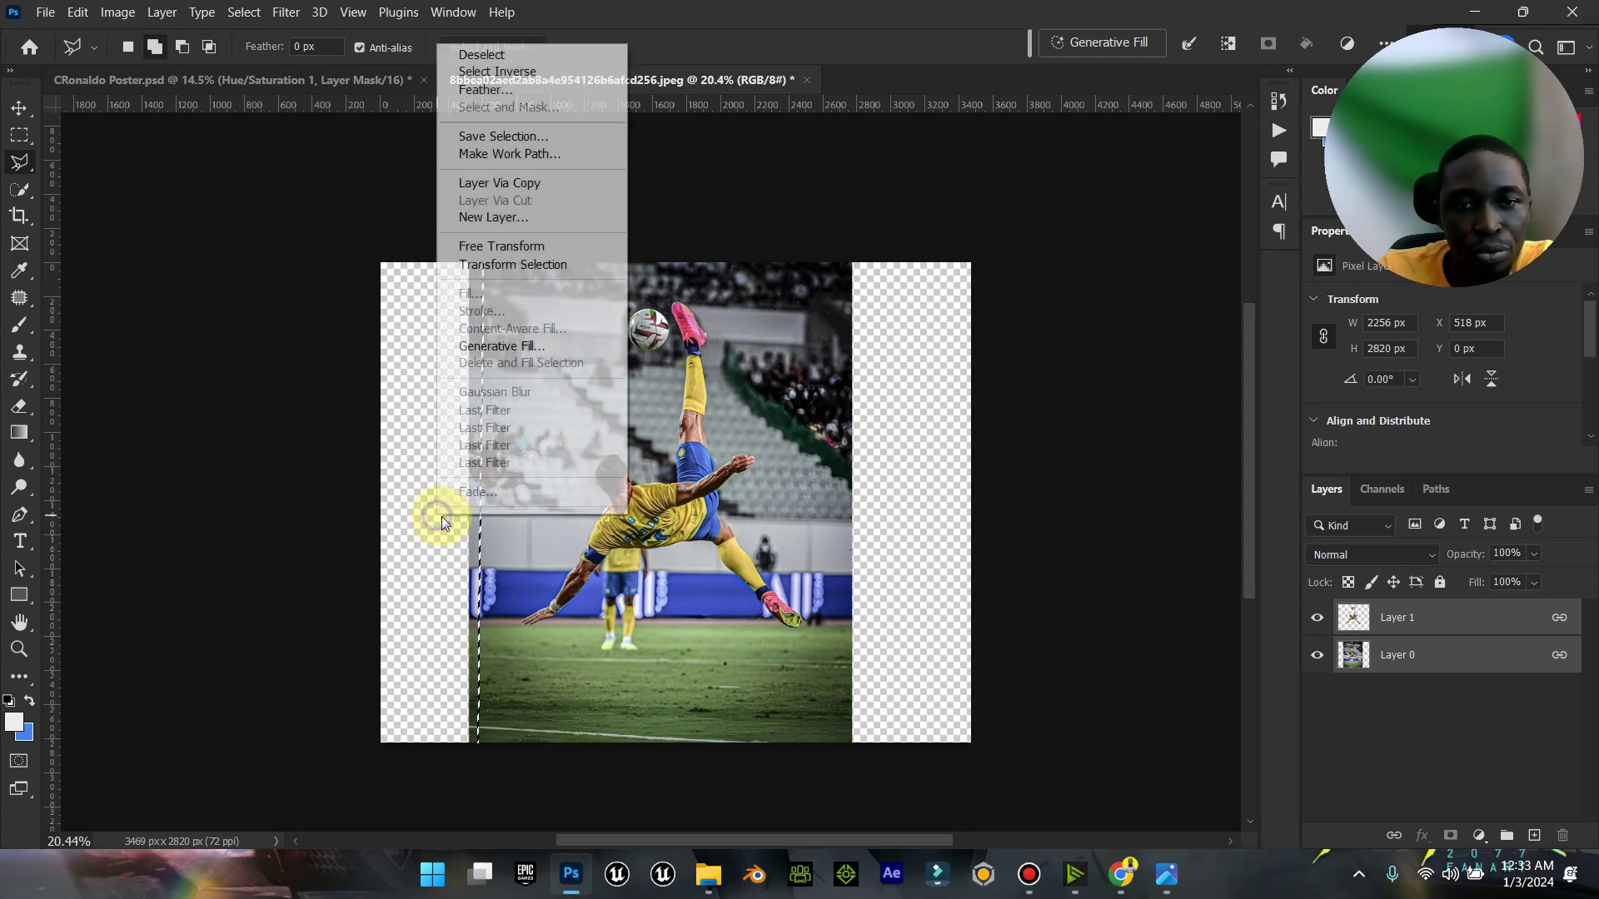
Step: Unlink the player cut-out layer from the photo layer
left_click(1491, 625)
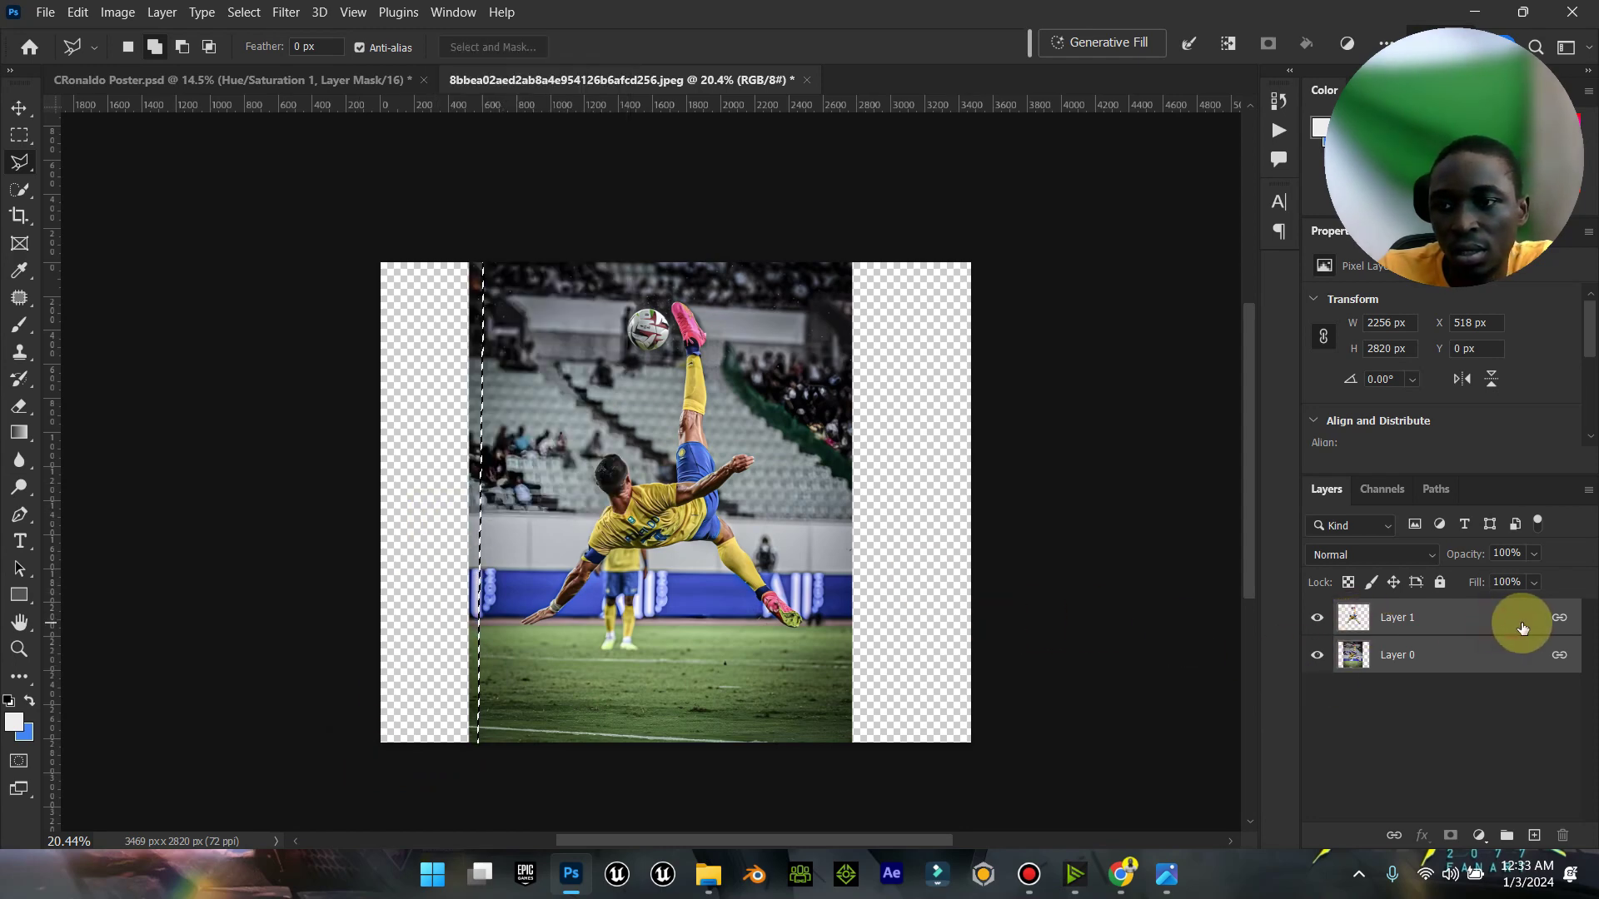
left_click(1557, 621)
right_click(1519, 613)
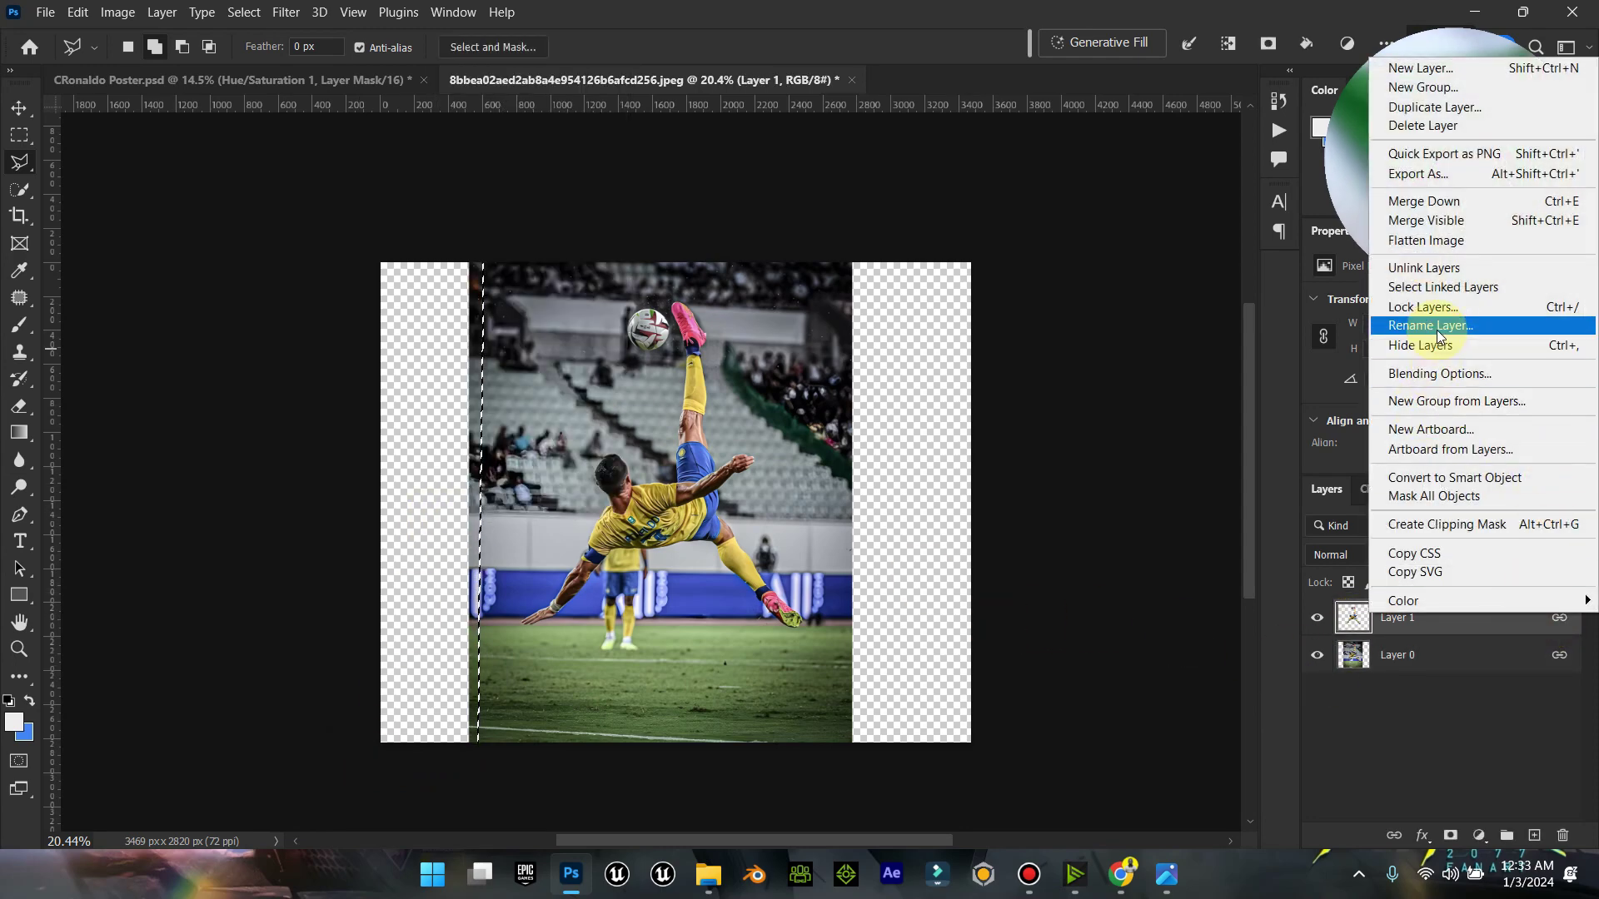
left_click(1424, 267)
Step: Apply Content-Aware Fill to the selected left side of Layer 0, with the output set to New Layer
left_click(1449, 655)
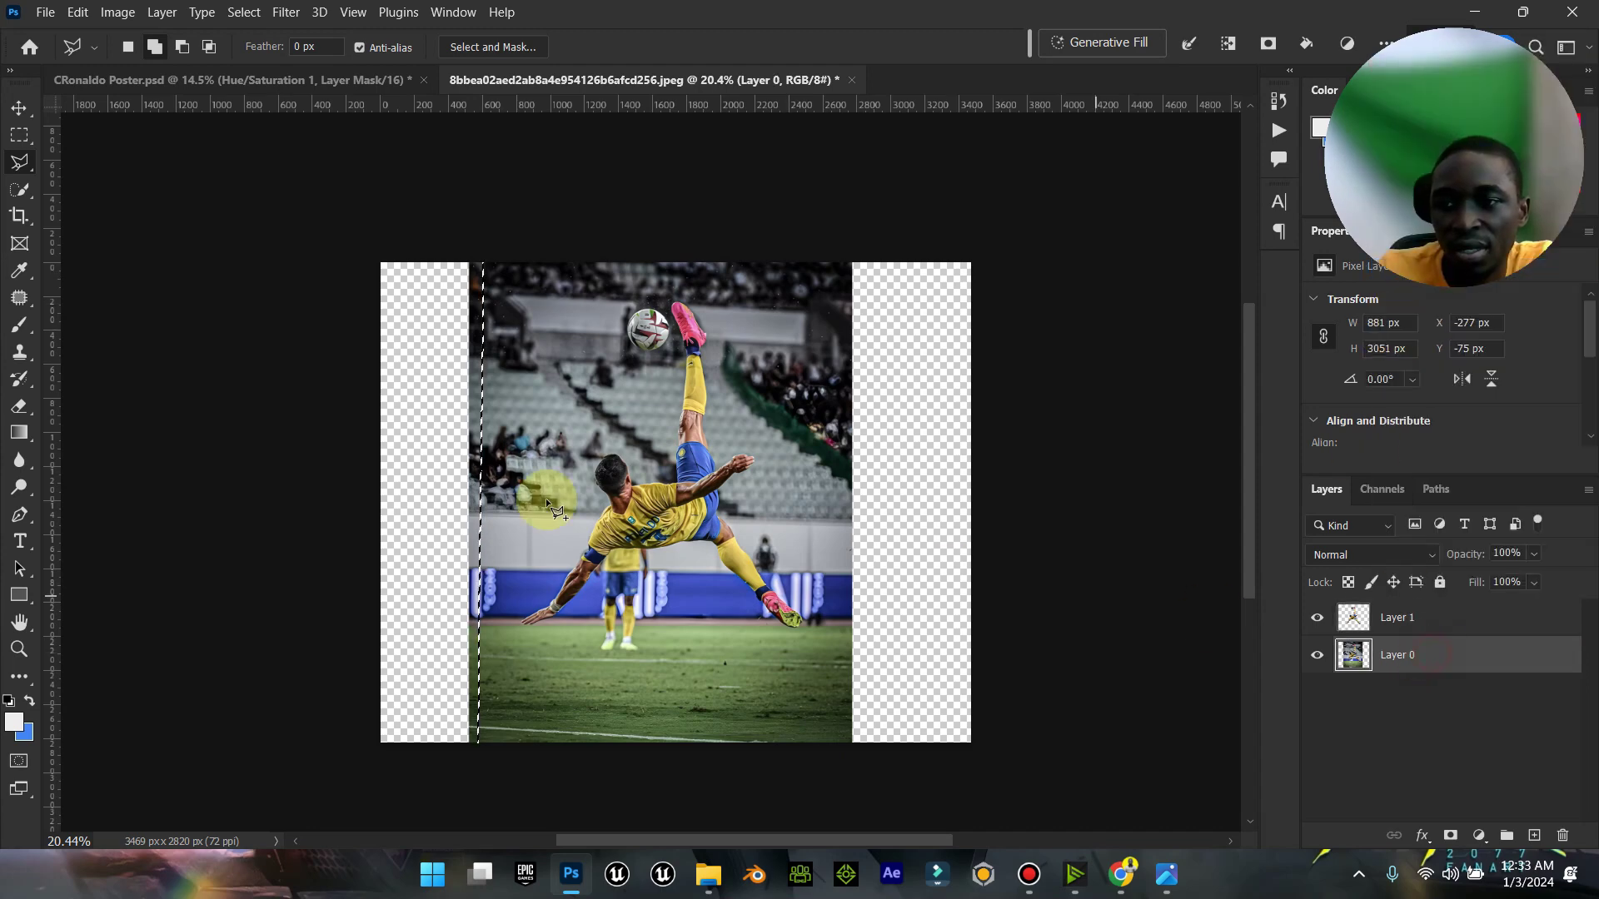
right_click(381, 363)
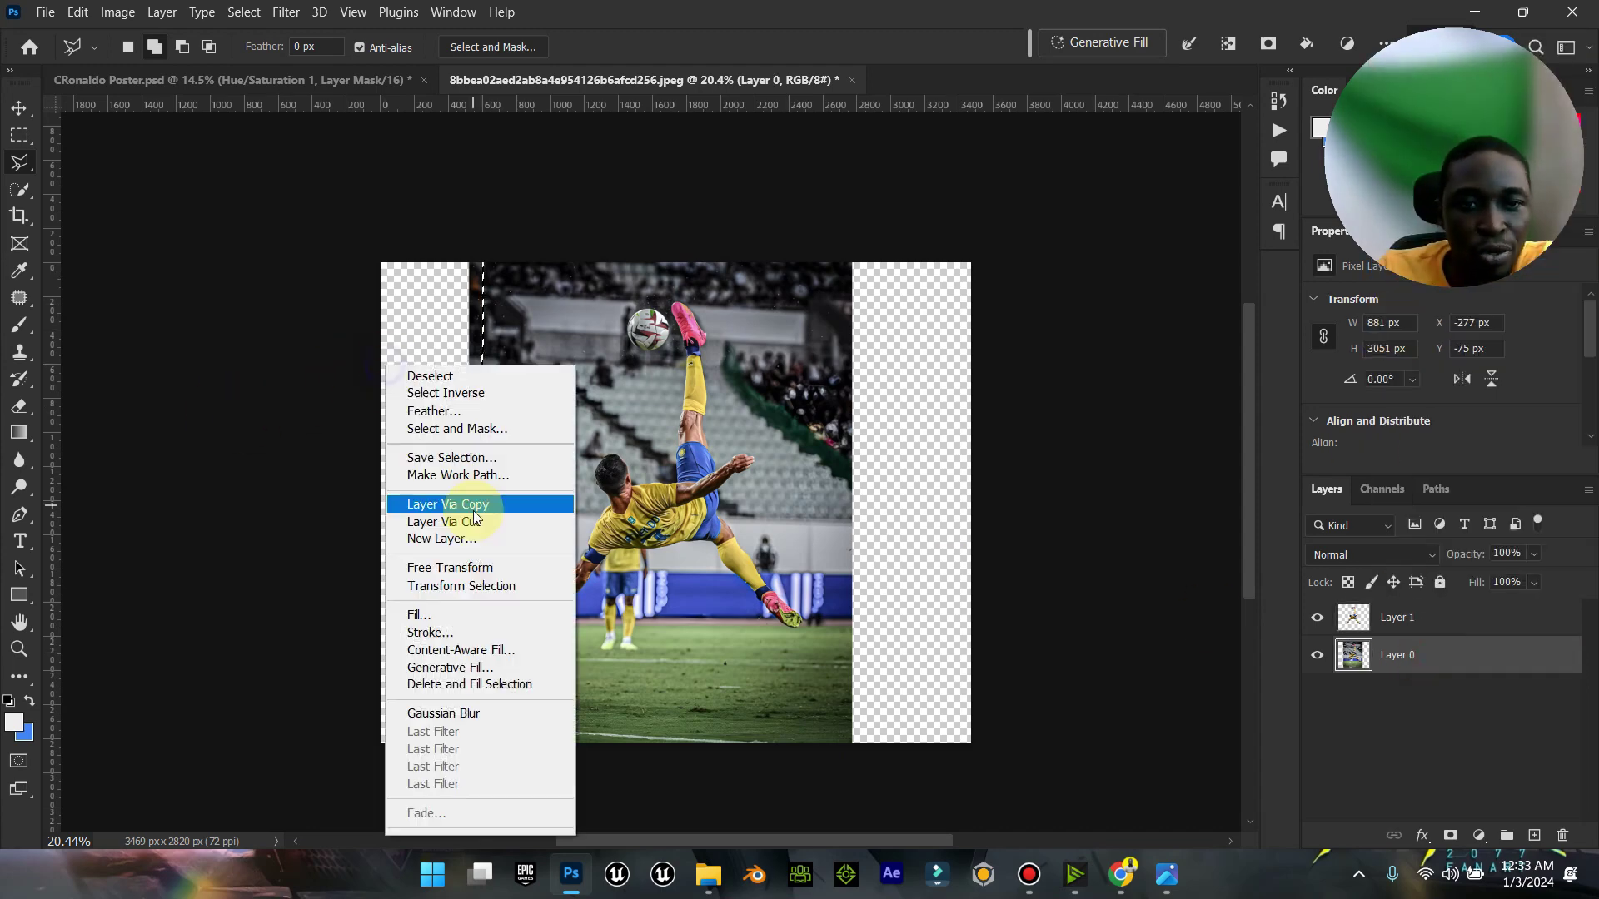
left_click(502, 648)
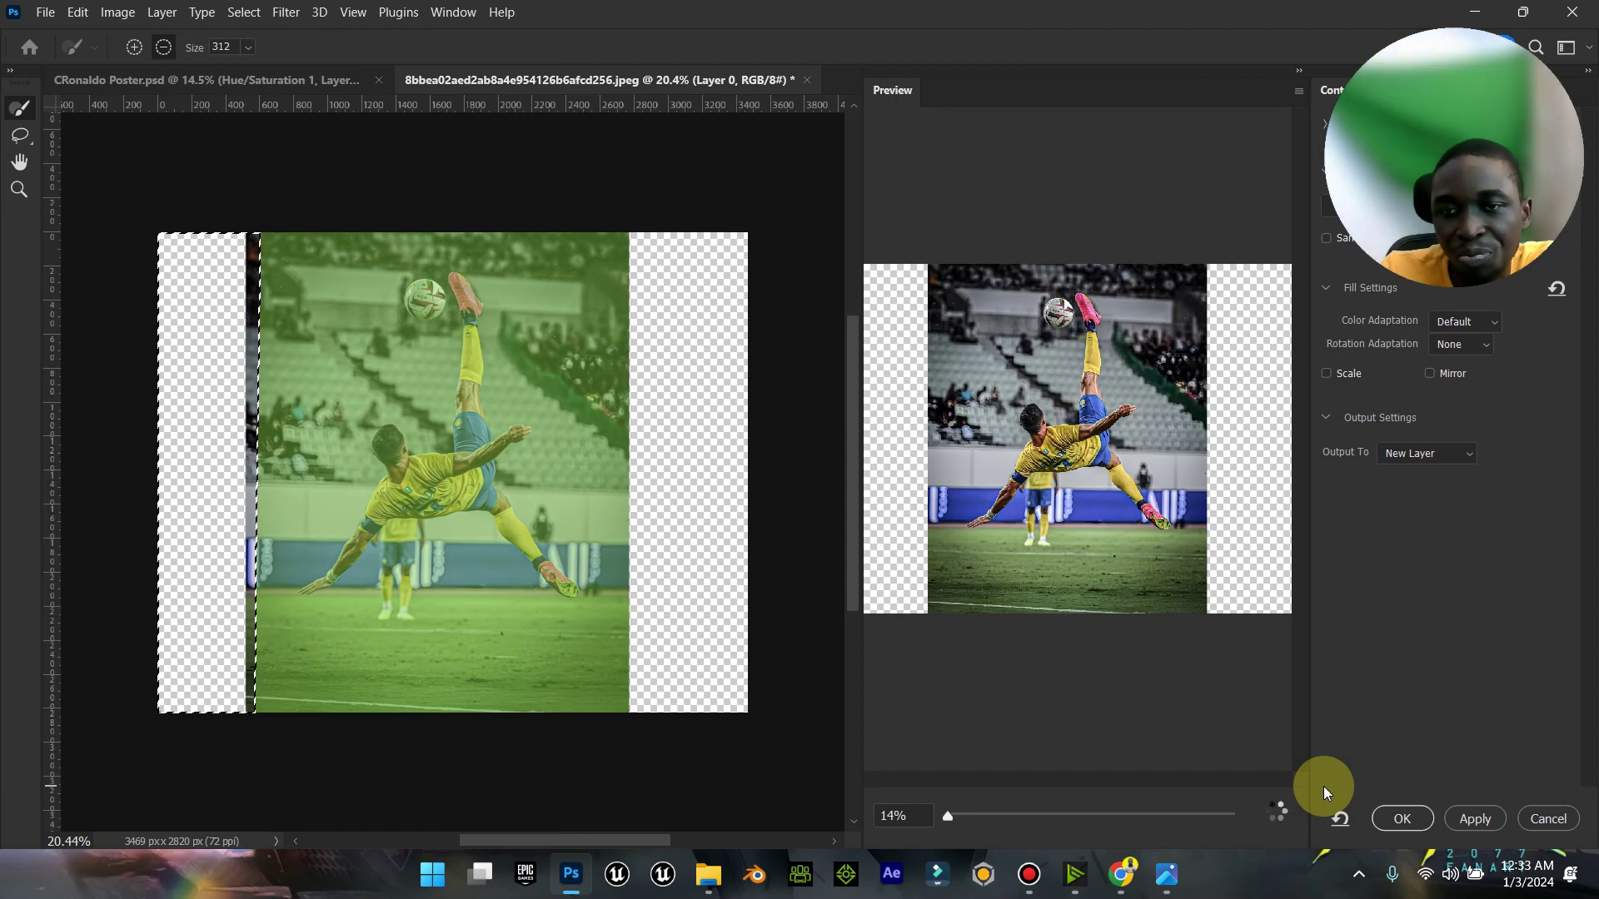
left_click(1410, 820)
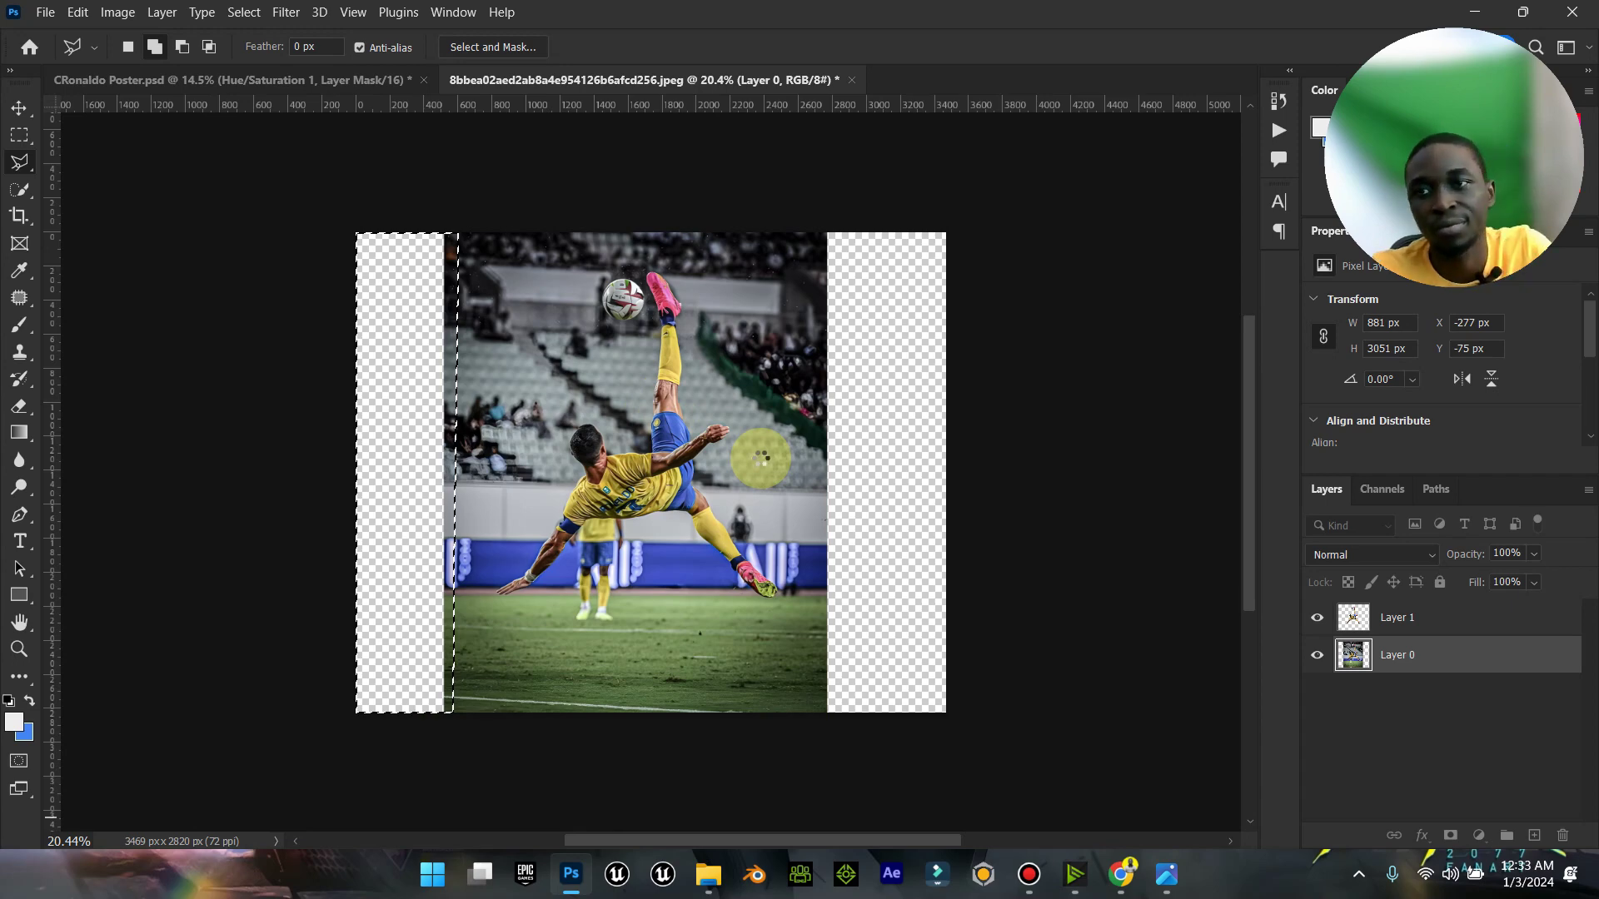
Step: Clear the selection around the filled left side and make Layer 0 the active layer
right_click(688, 454)
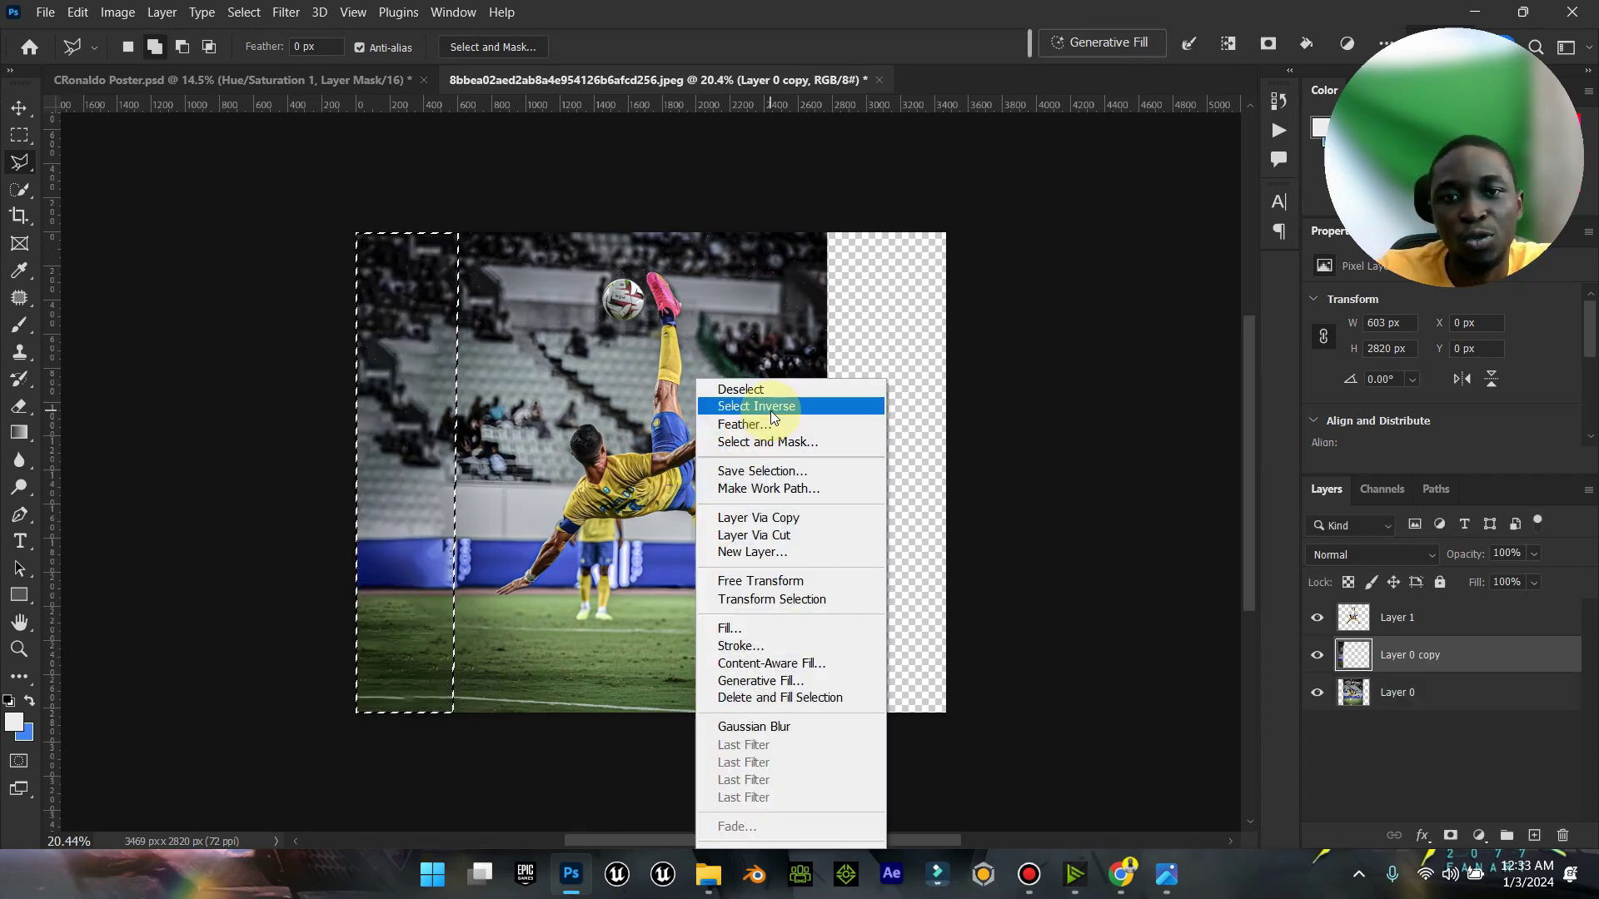
left_click(753, 387)
left_click(1429, 693)
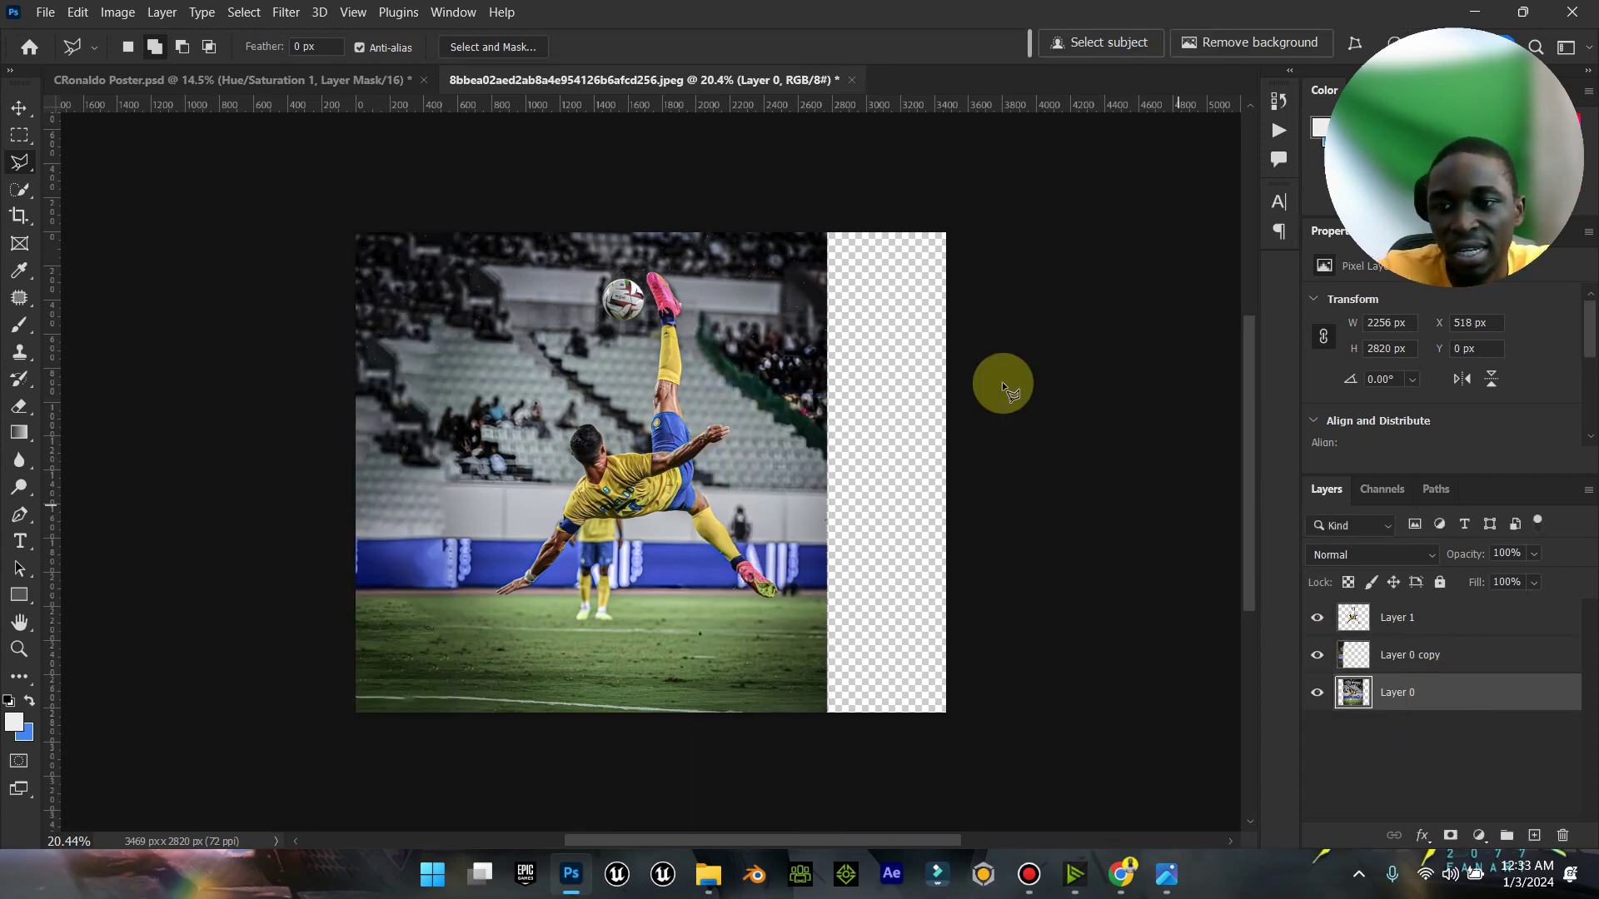
left_click(816, 217)
left_click(822, 740)
left_click(976, 754)
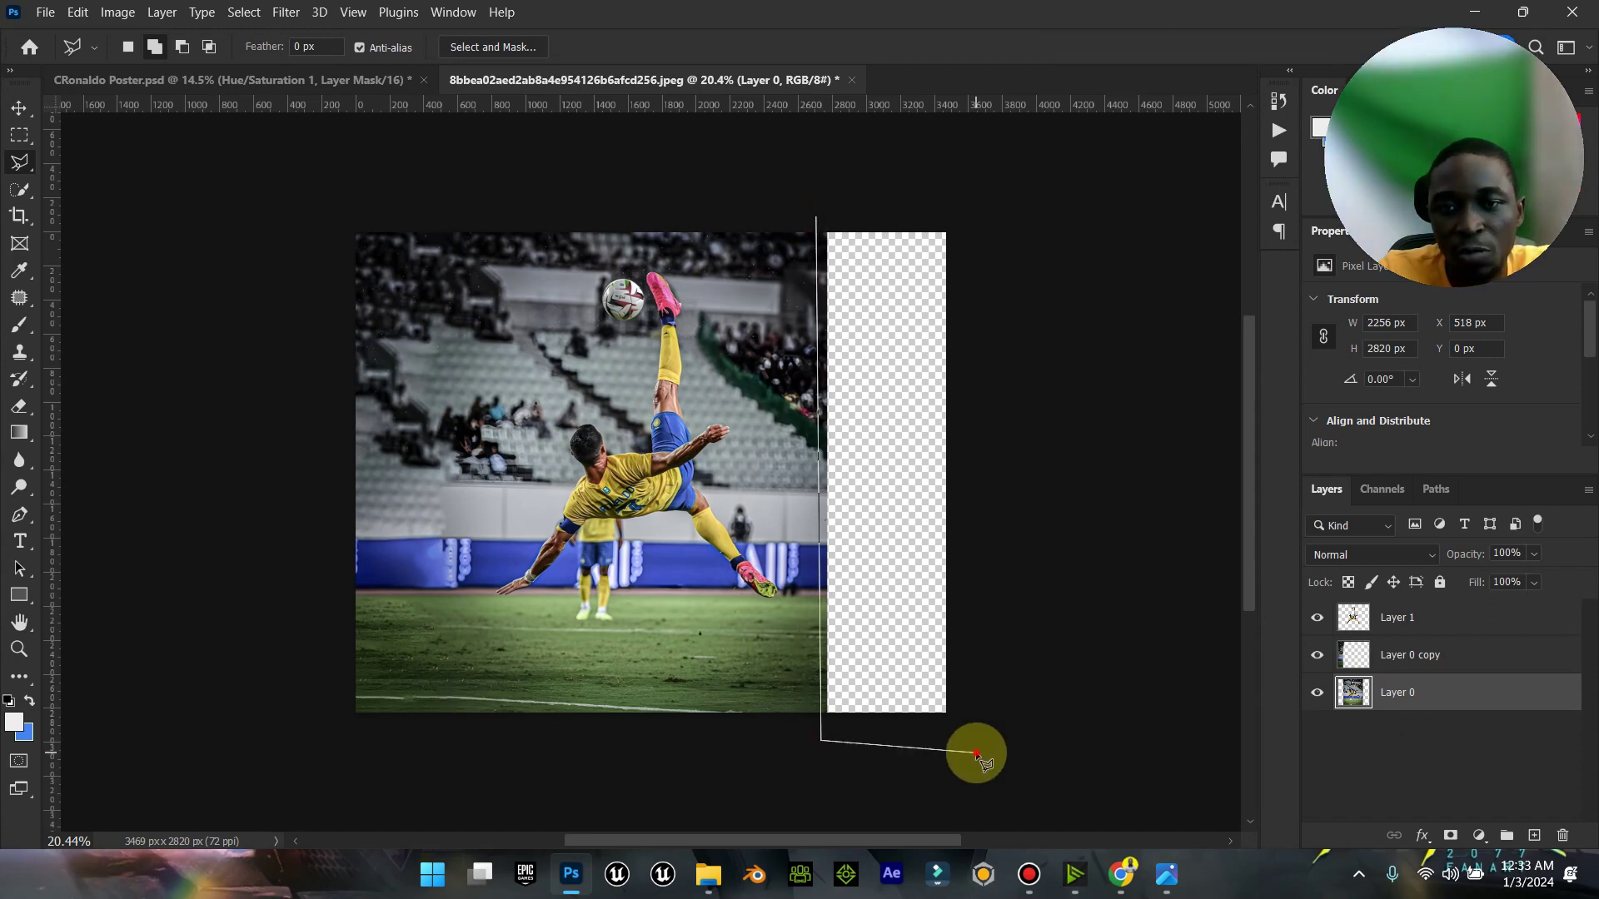
double_click(973, 202)
right_click(872, 382)
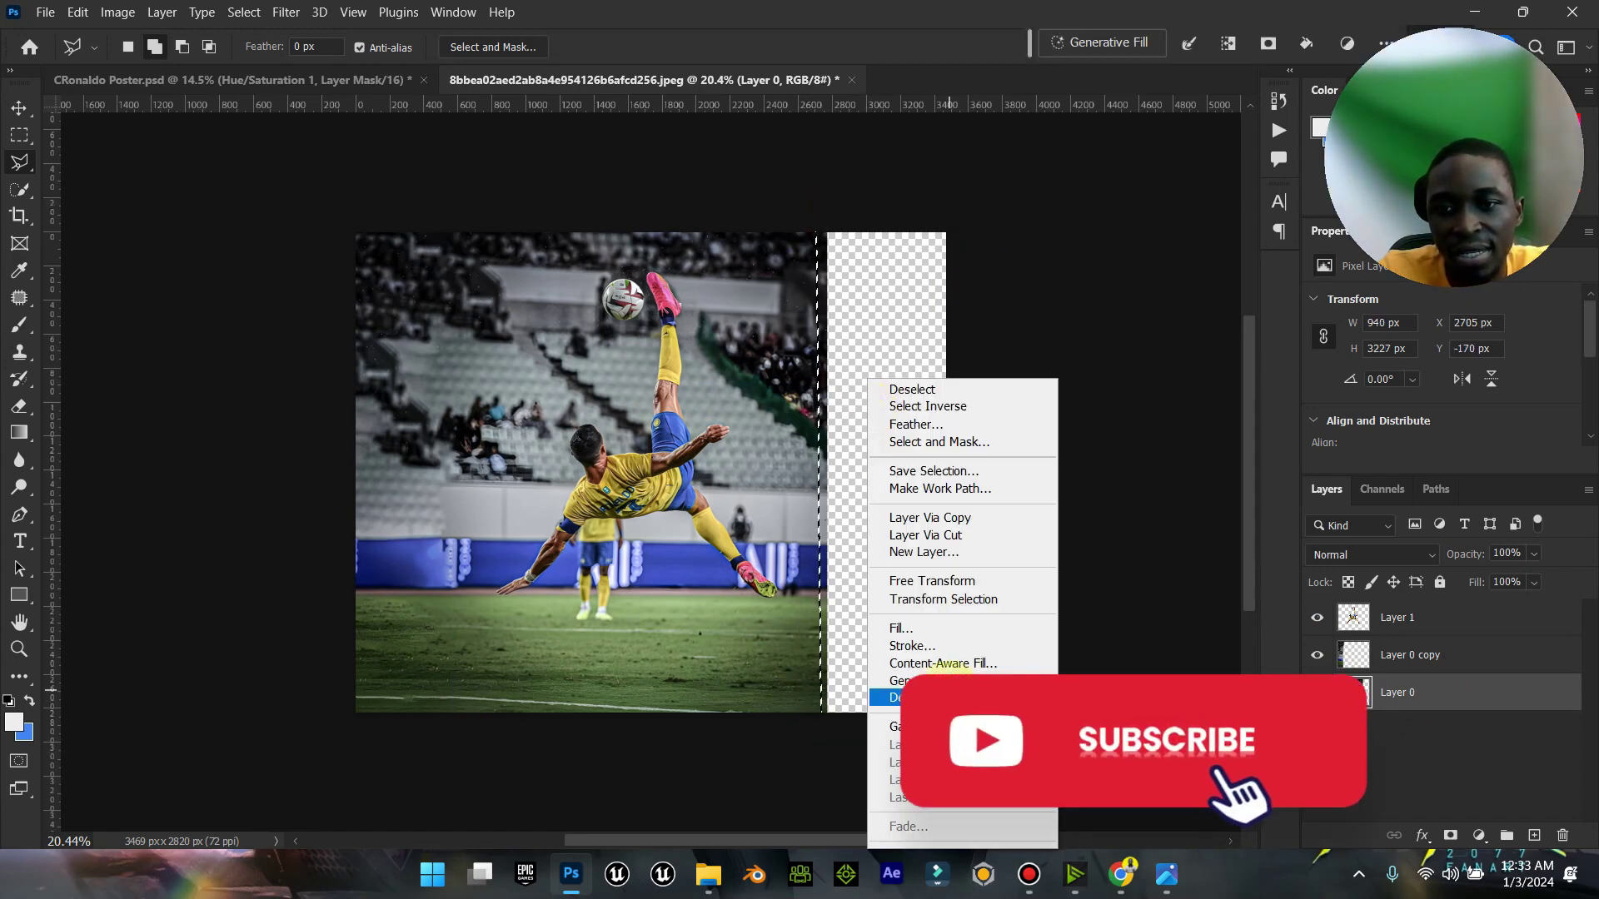
left_click(950, 663)
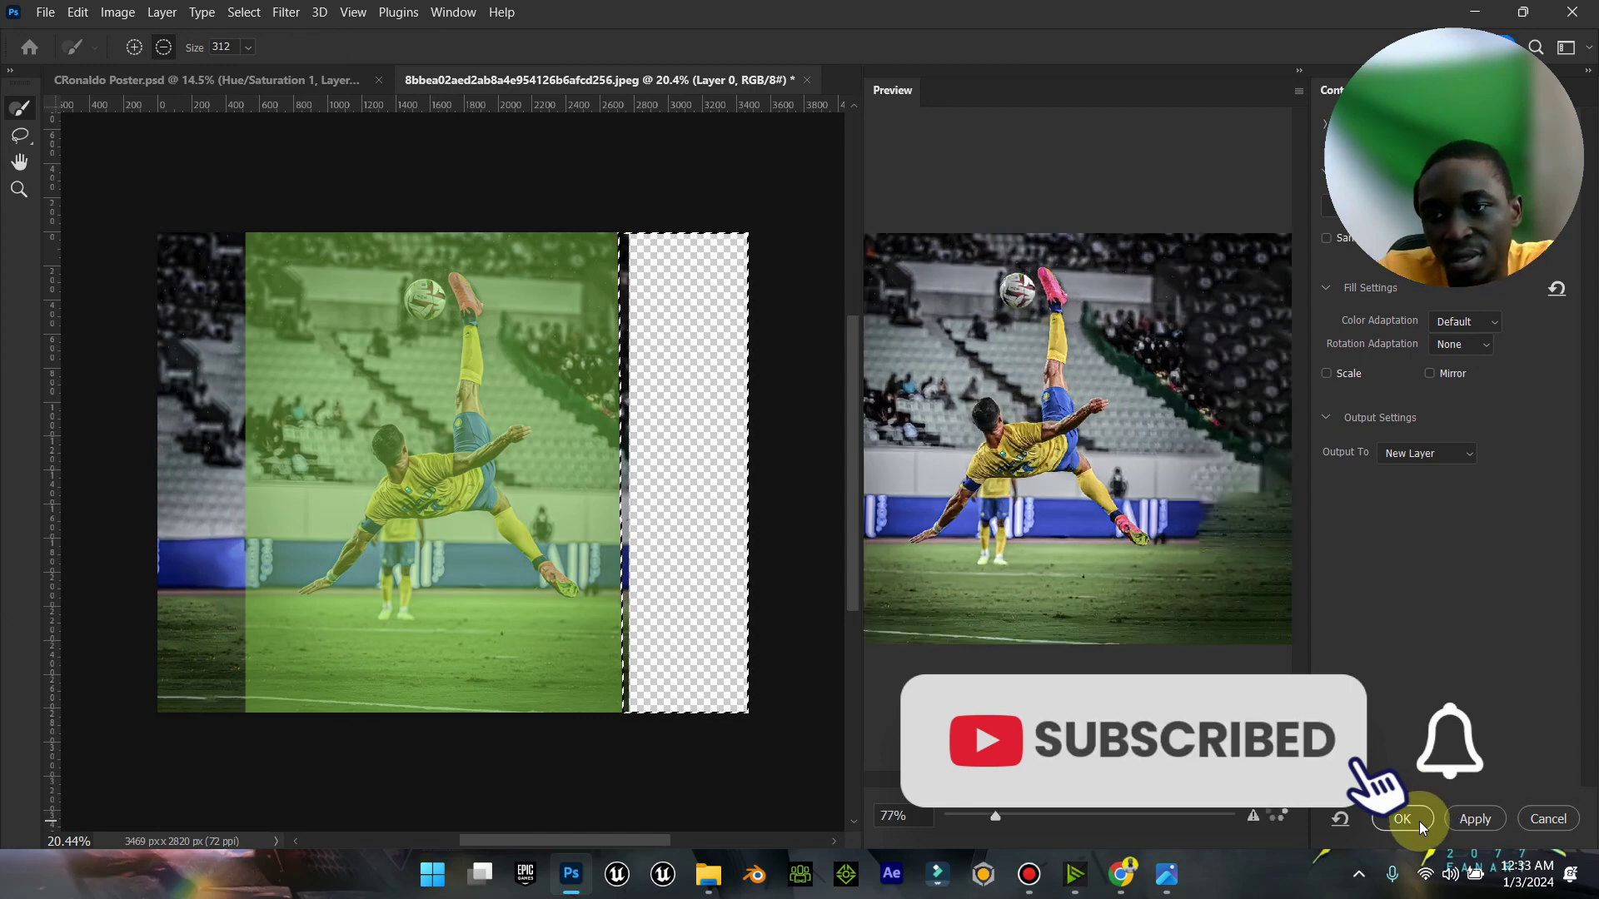
left_click(1527, 825)
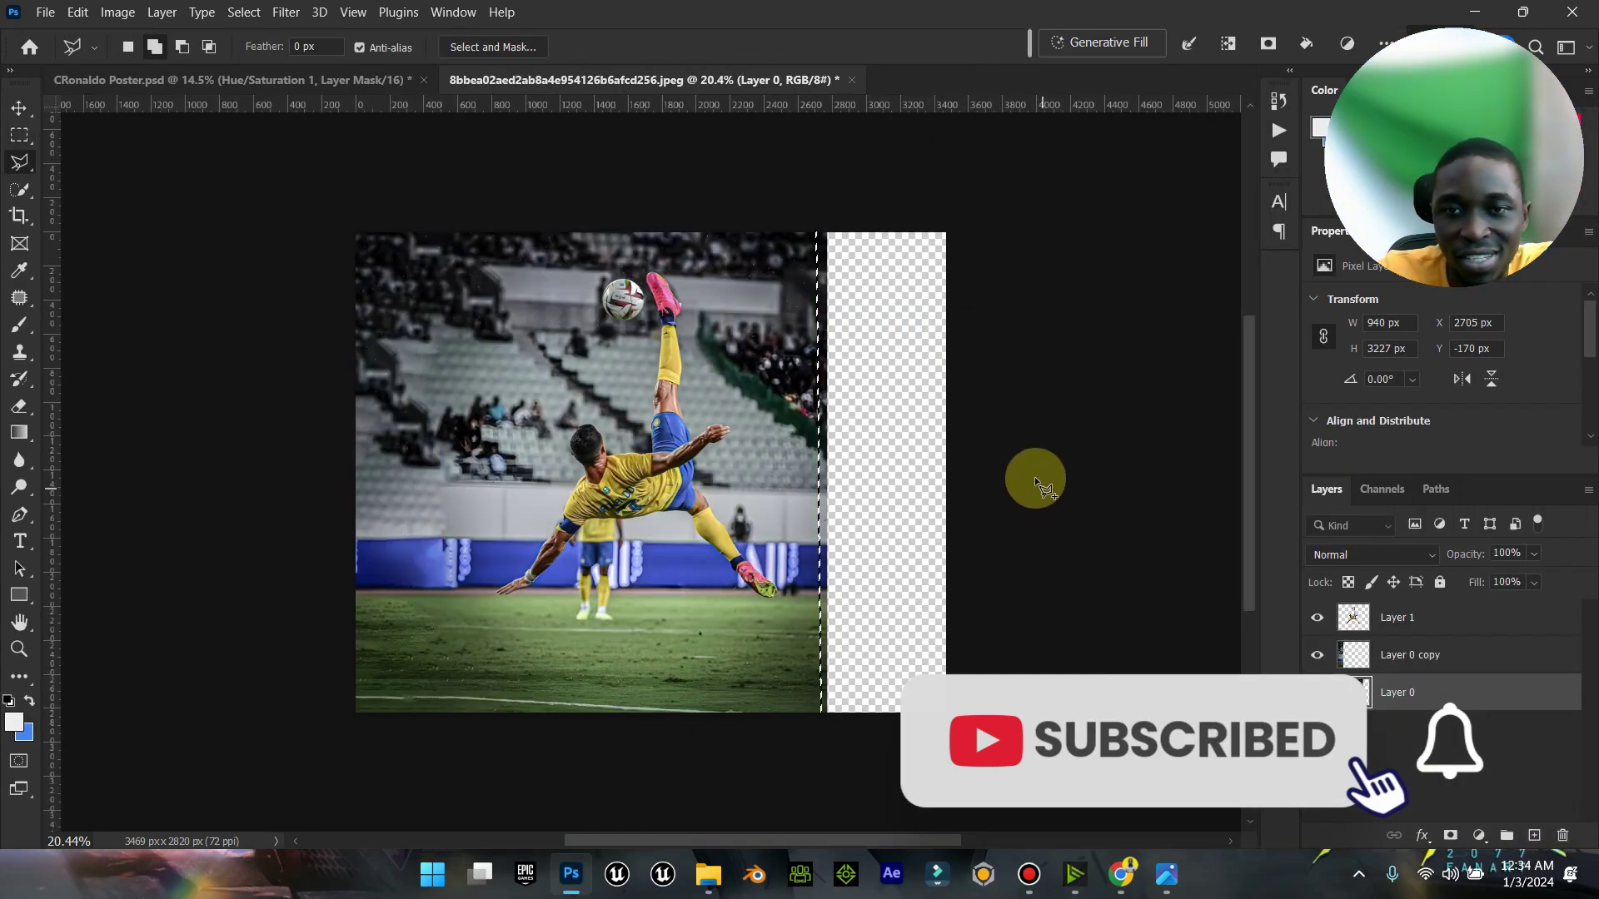
Step: Select the empty right side of the canvas with the Polygonal Lasso, overlapping the photo's right edge more generously
left_click(801, 209)
left_click(807, 731)
left_click(951, 731)
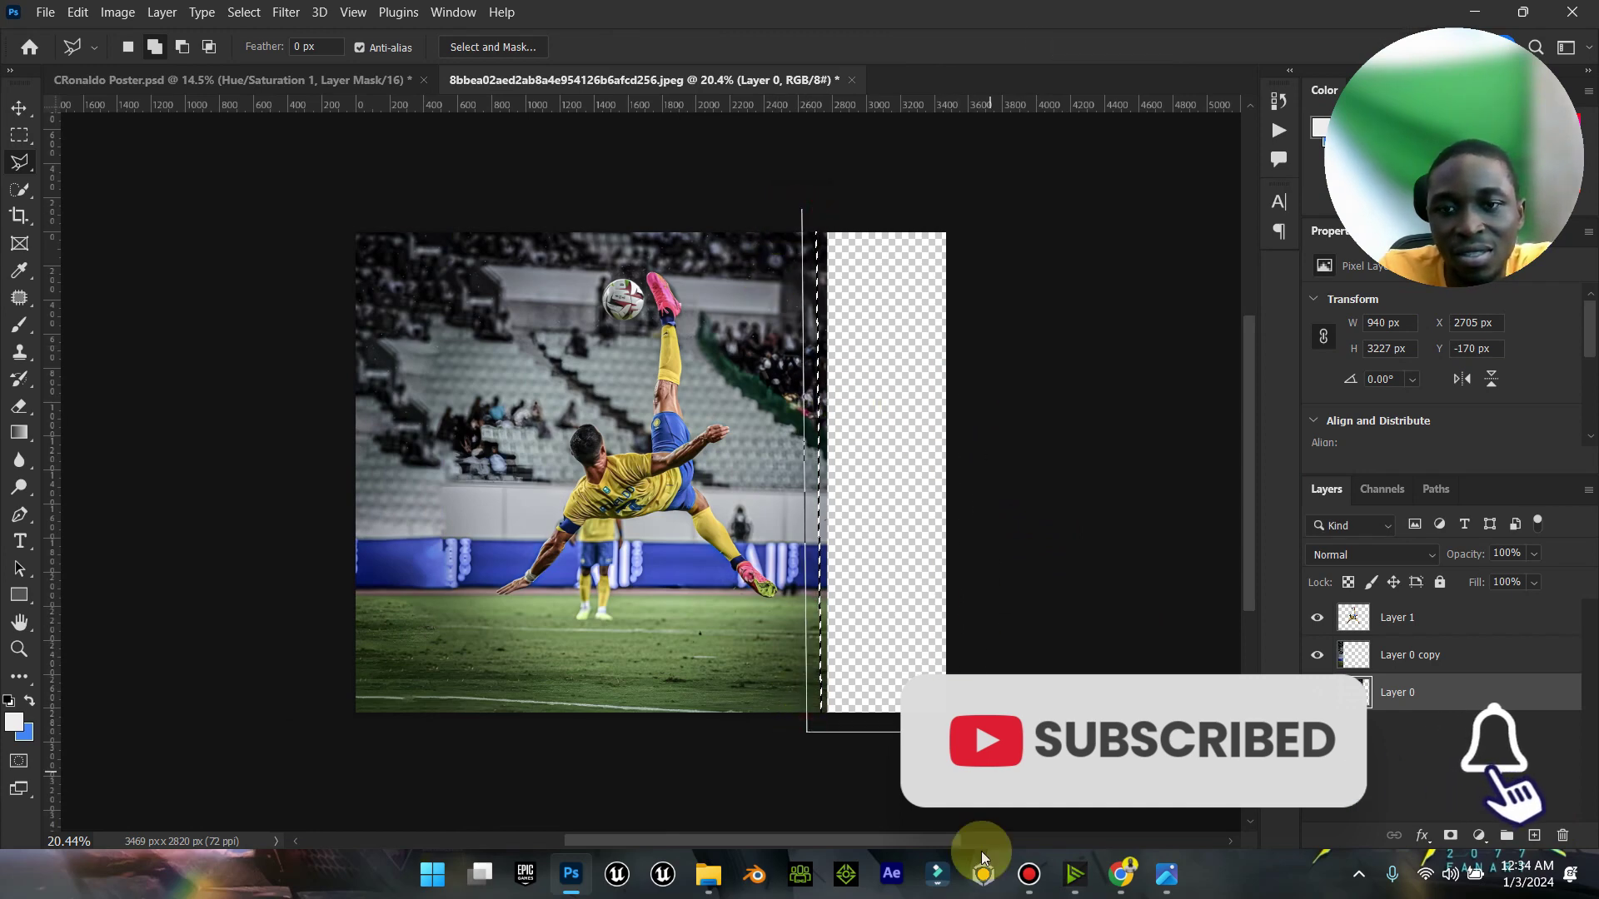
scroll(1003, 624, "down", 3)
left_click(1006, 604)
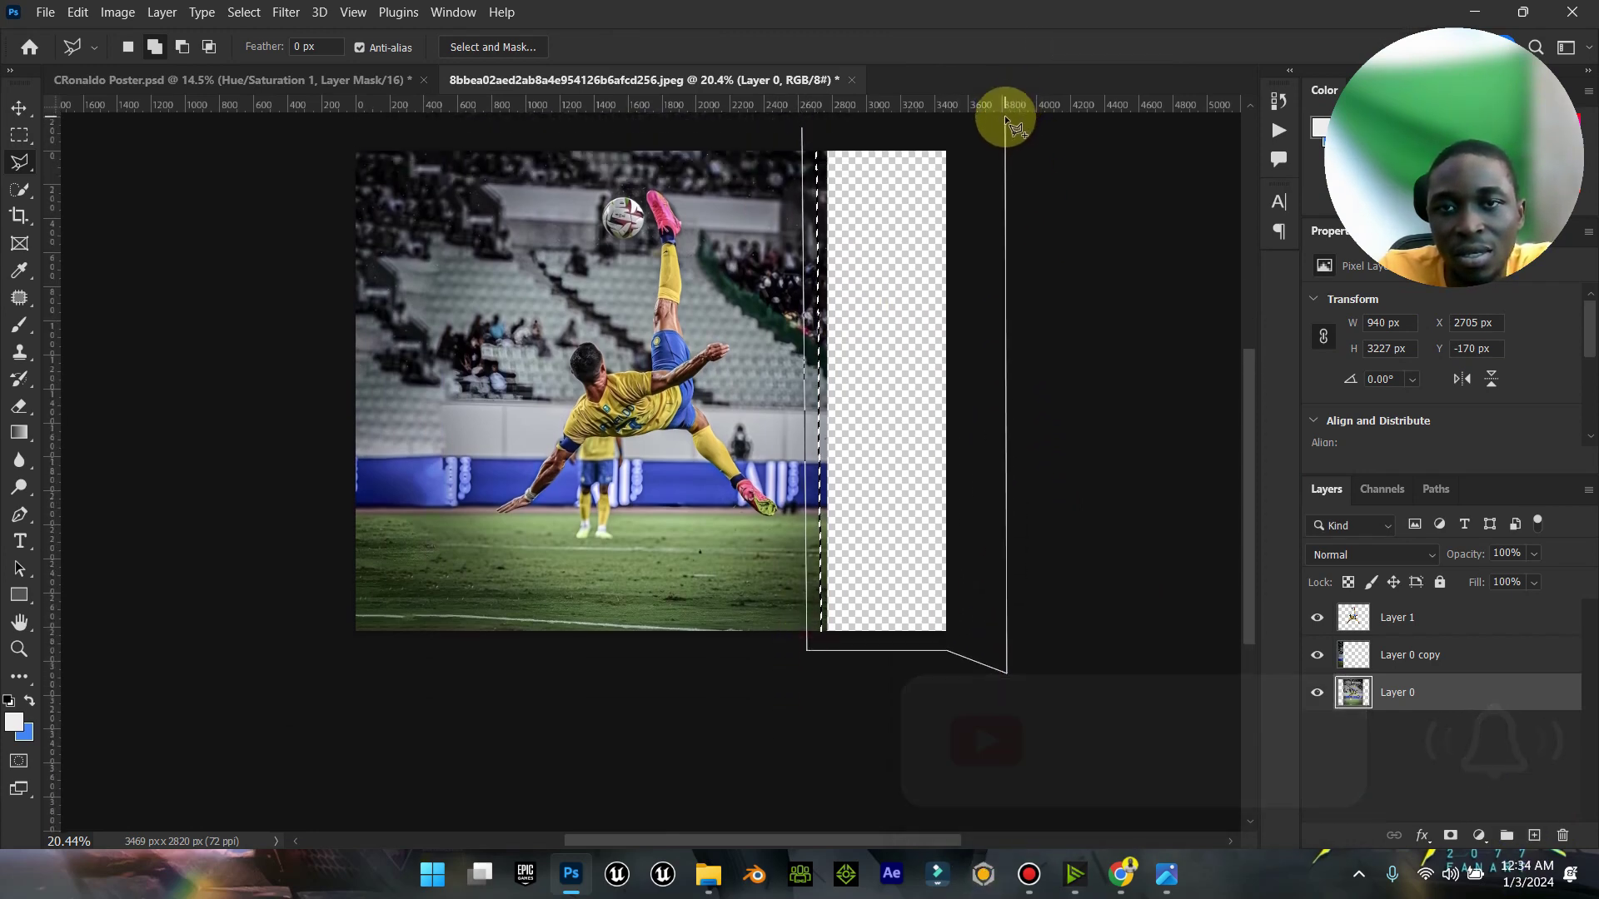
double_click(1004, 115)
Step: Apply Content-Aware Fill to the selected right side of Layer 0, output to a new layer, and clear the selection
right_click(891, 399)
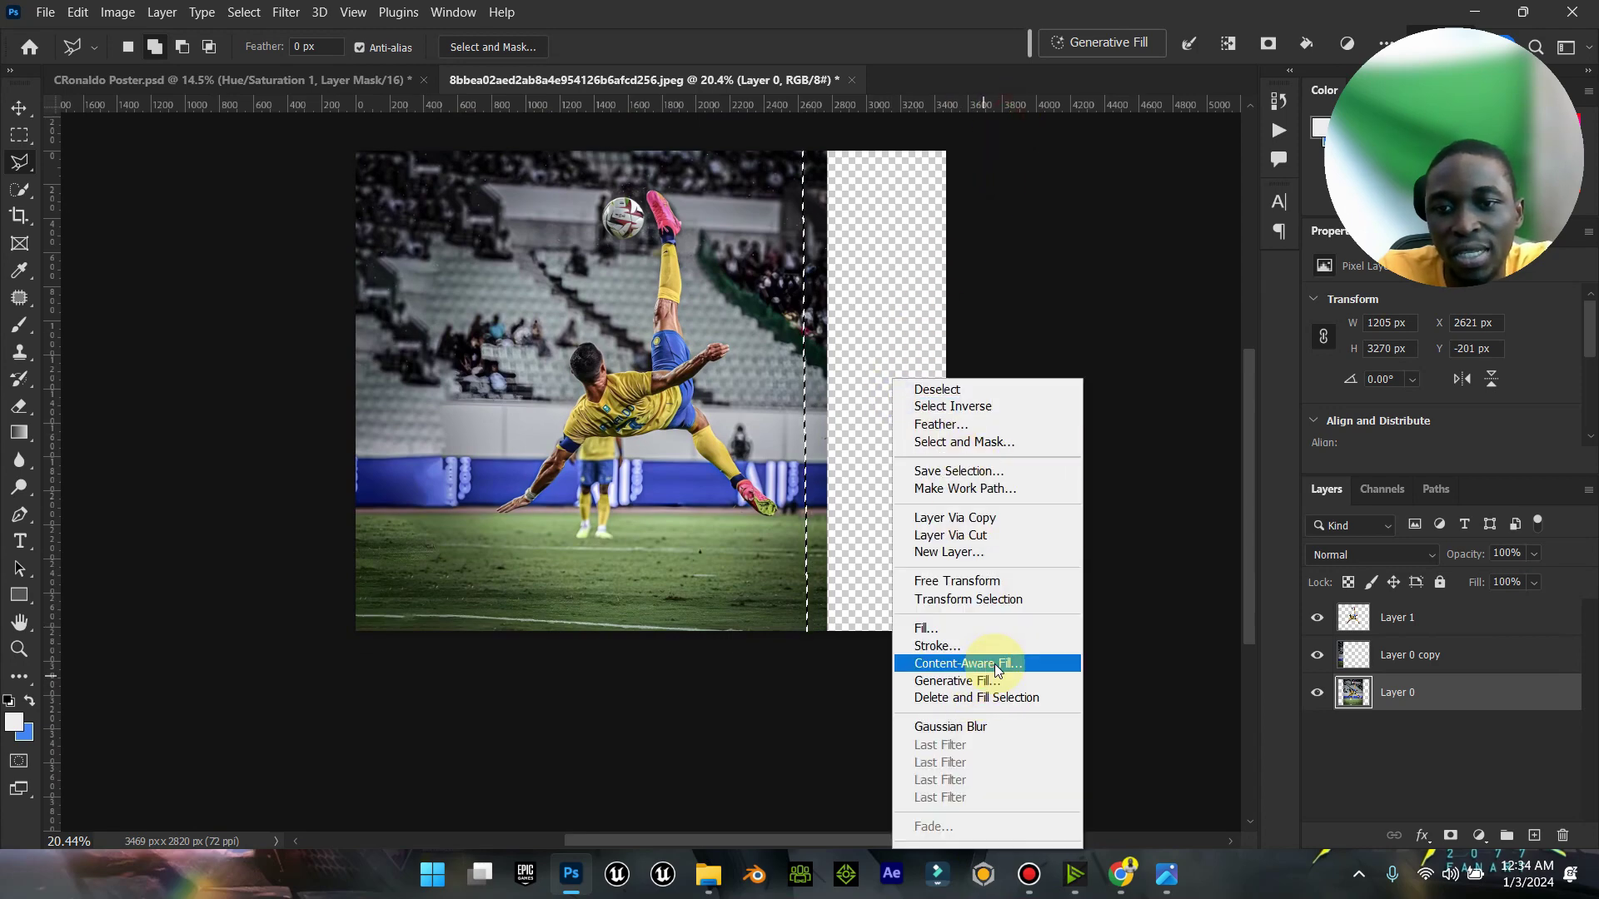
left_click(997, 664)
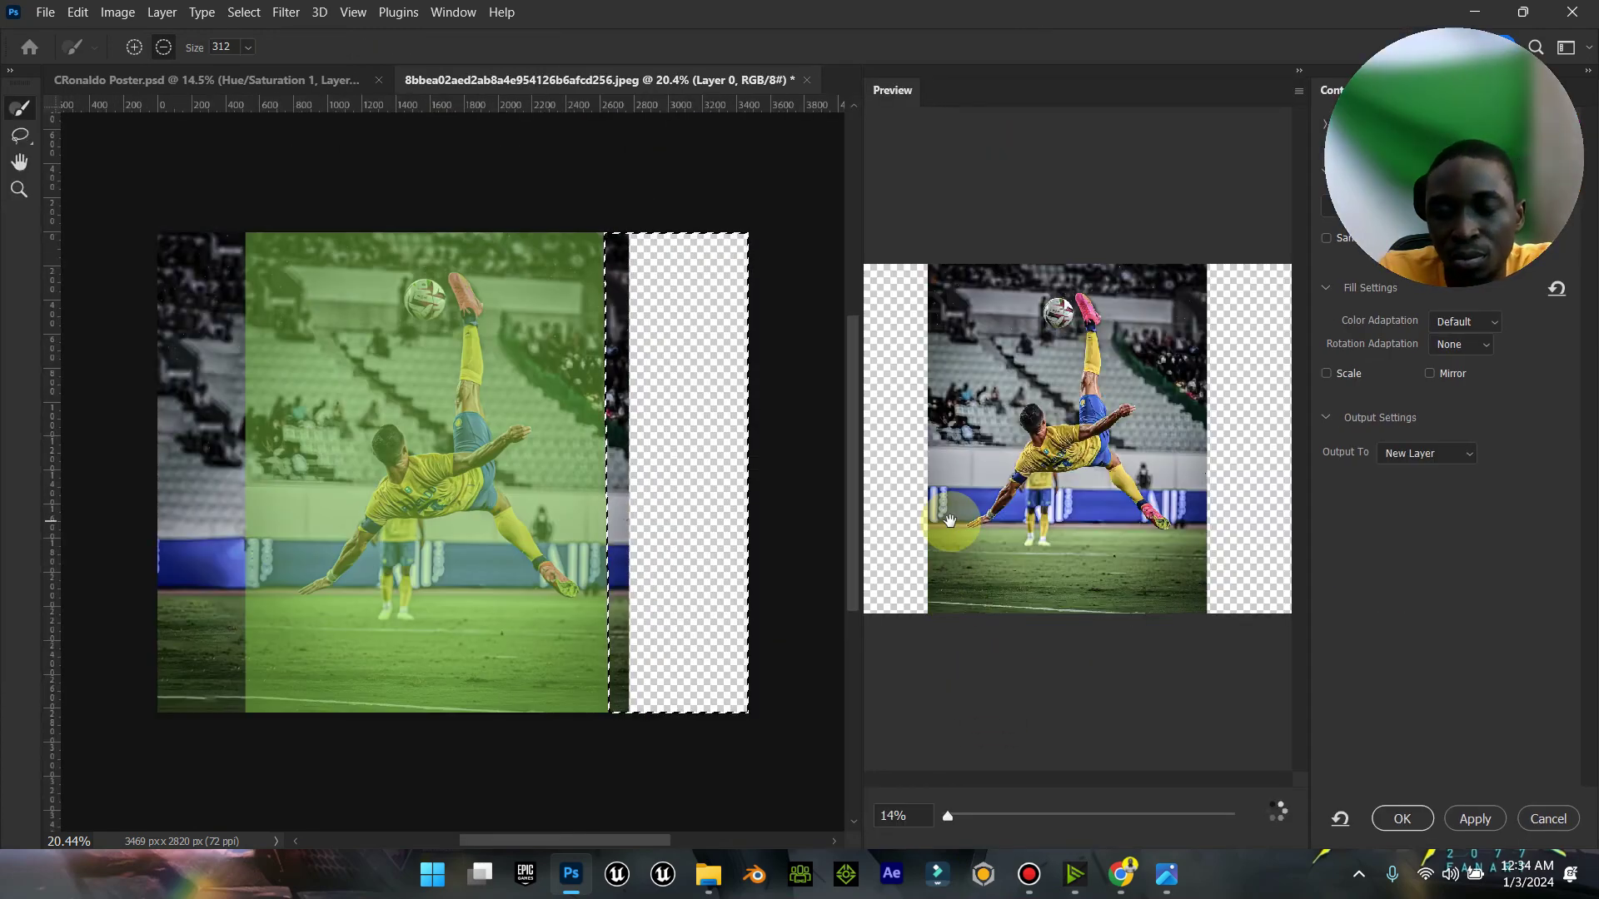
left_click(1416, 818)
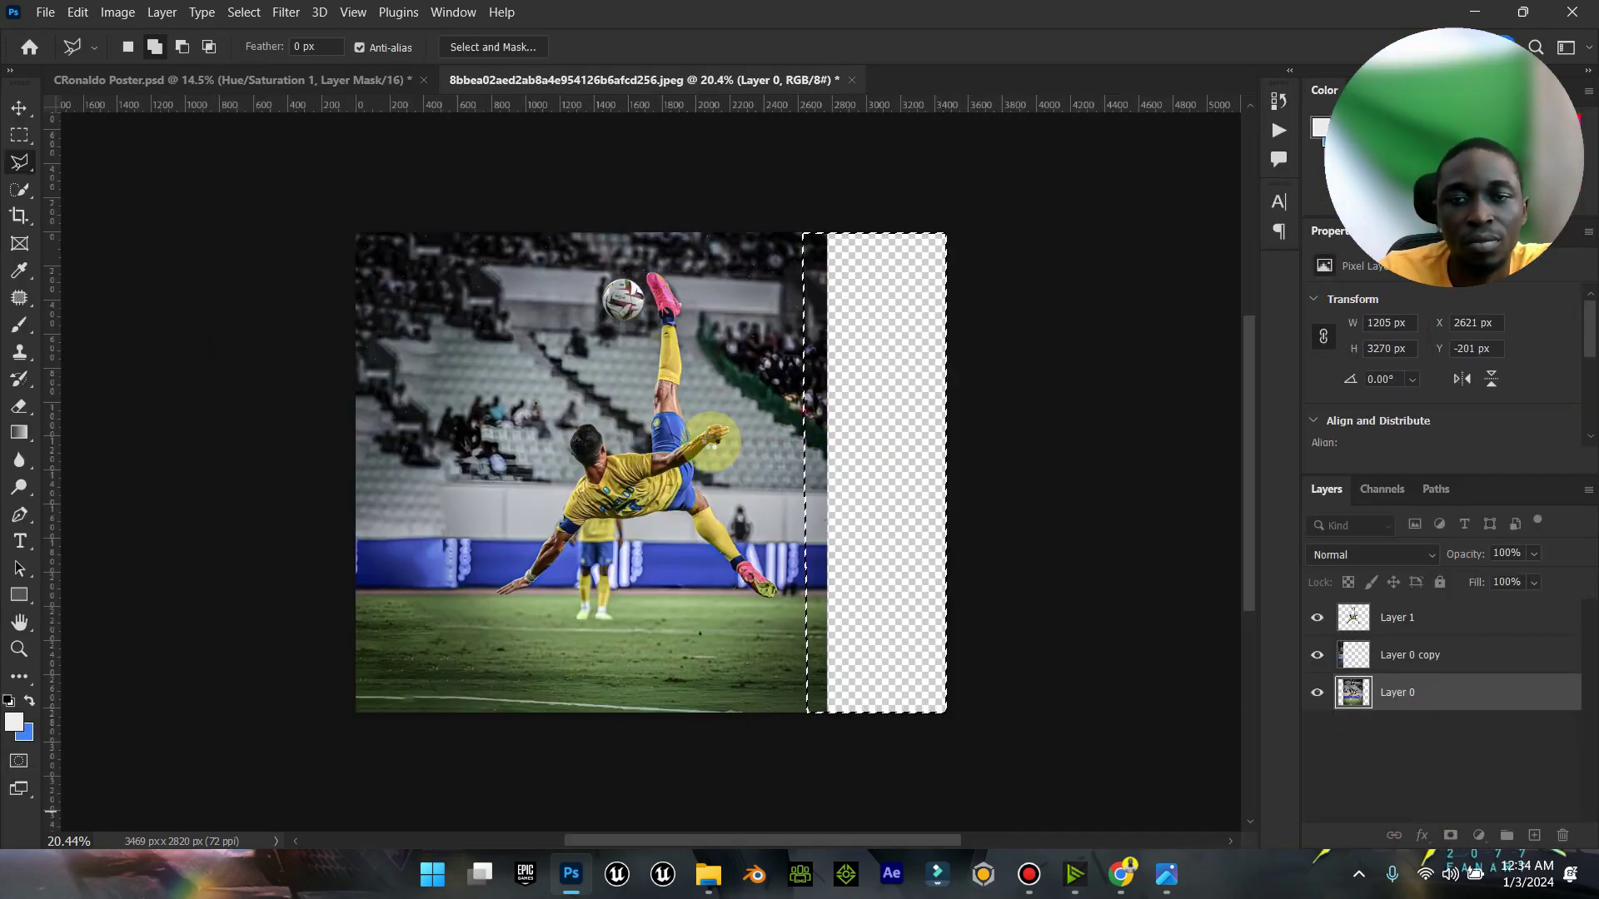
right_click(617, 402)
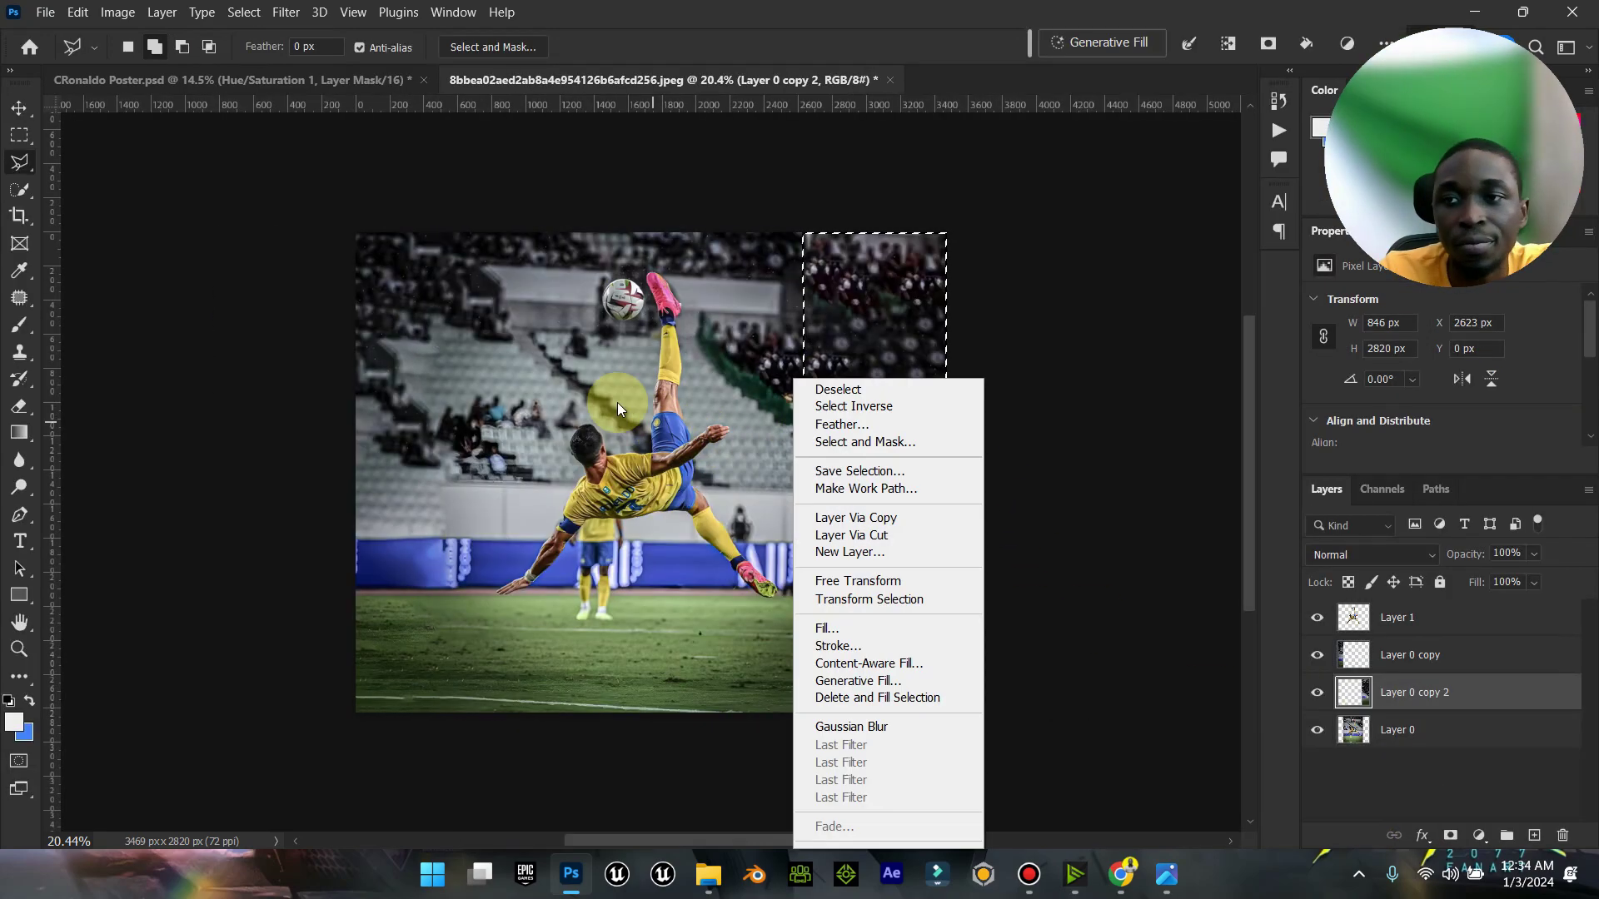
left_click(861, 391)
Step: Merge Layer 0 copy, Layer 0 copy 2 and Layer 0 into one widened photo layer
left_click(1427, 655)
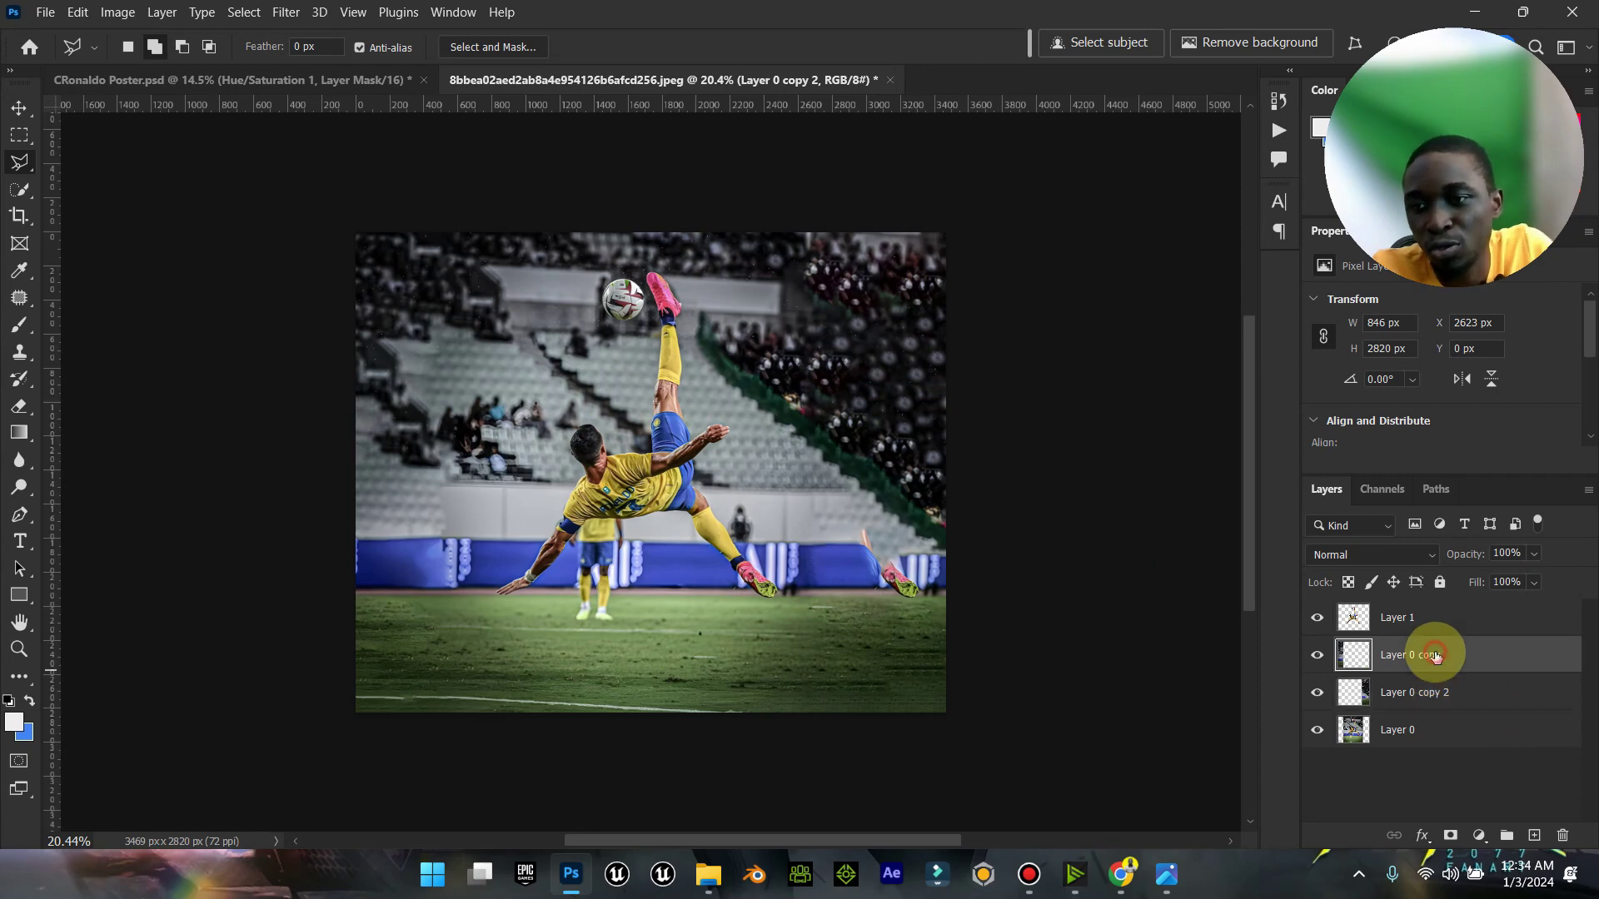
left_click(1418, 727, "shift")
right_click(1417, 727)
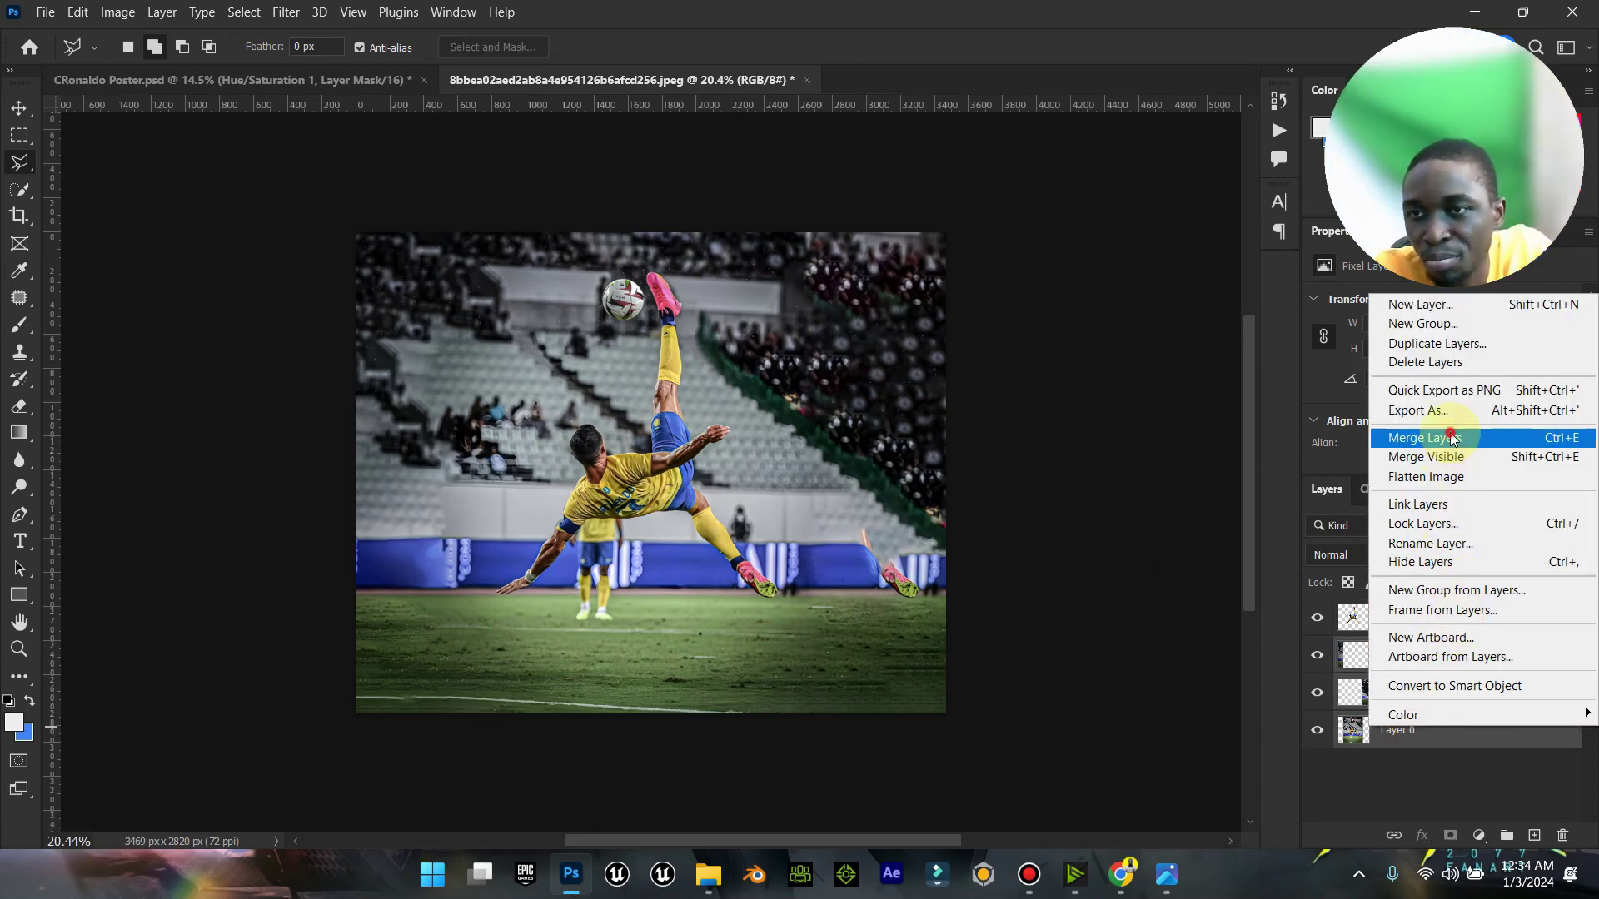
left_click(1416, 438)
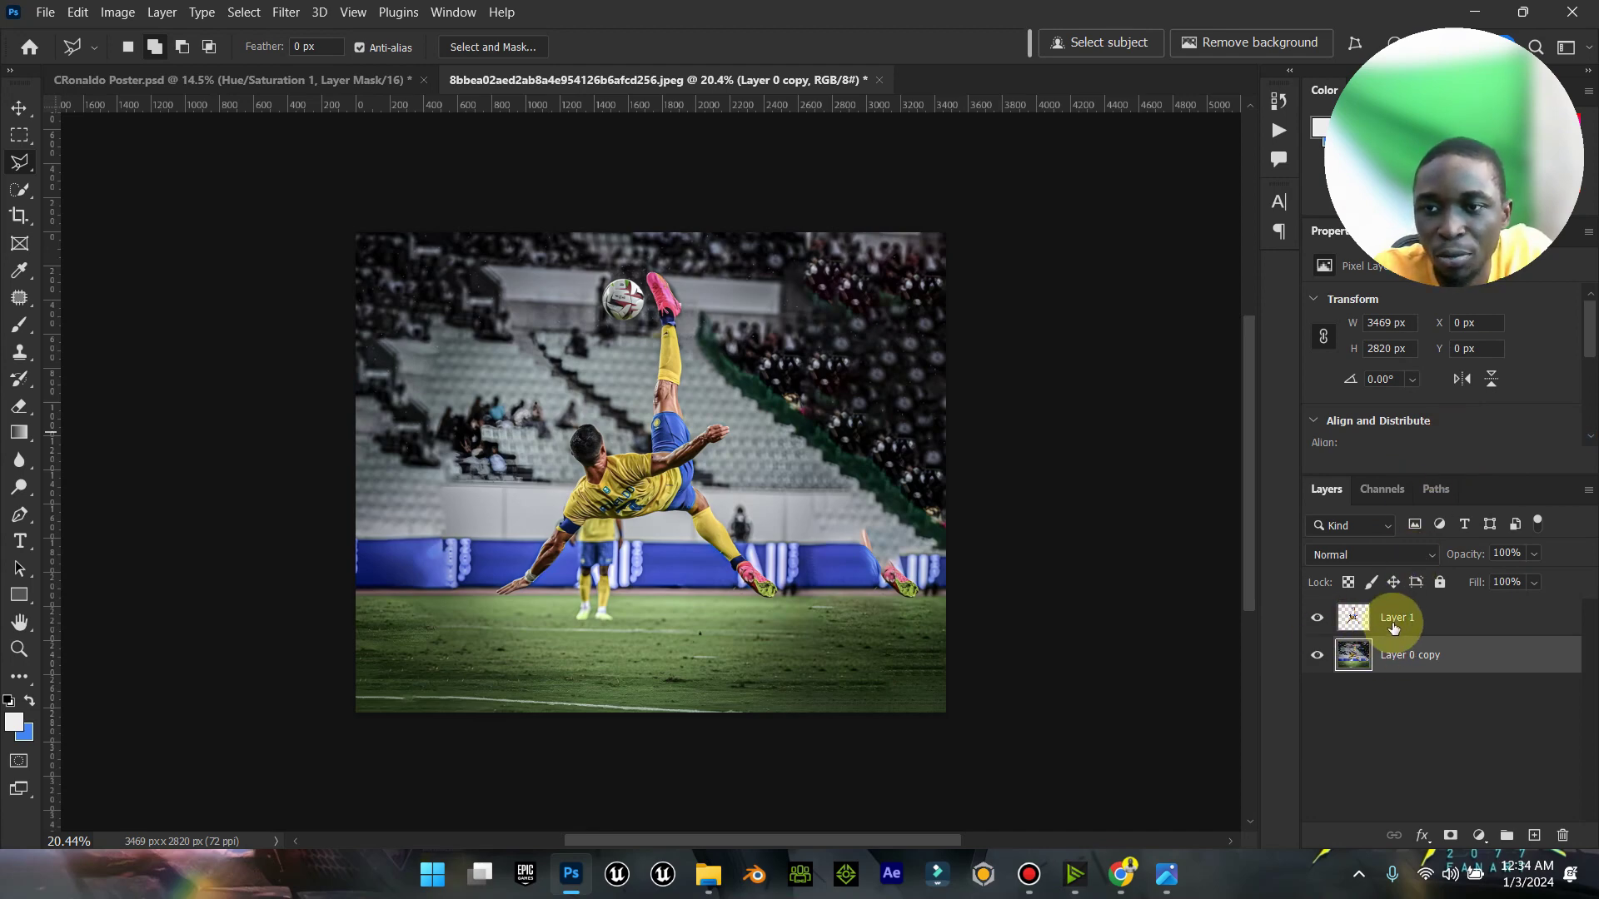
Step: Link the Layer 1 player cut-out with the merged photo layer
left_click(1421, 625, "shift")
right_click(1421, 627)
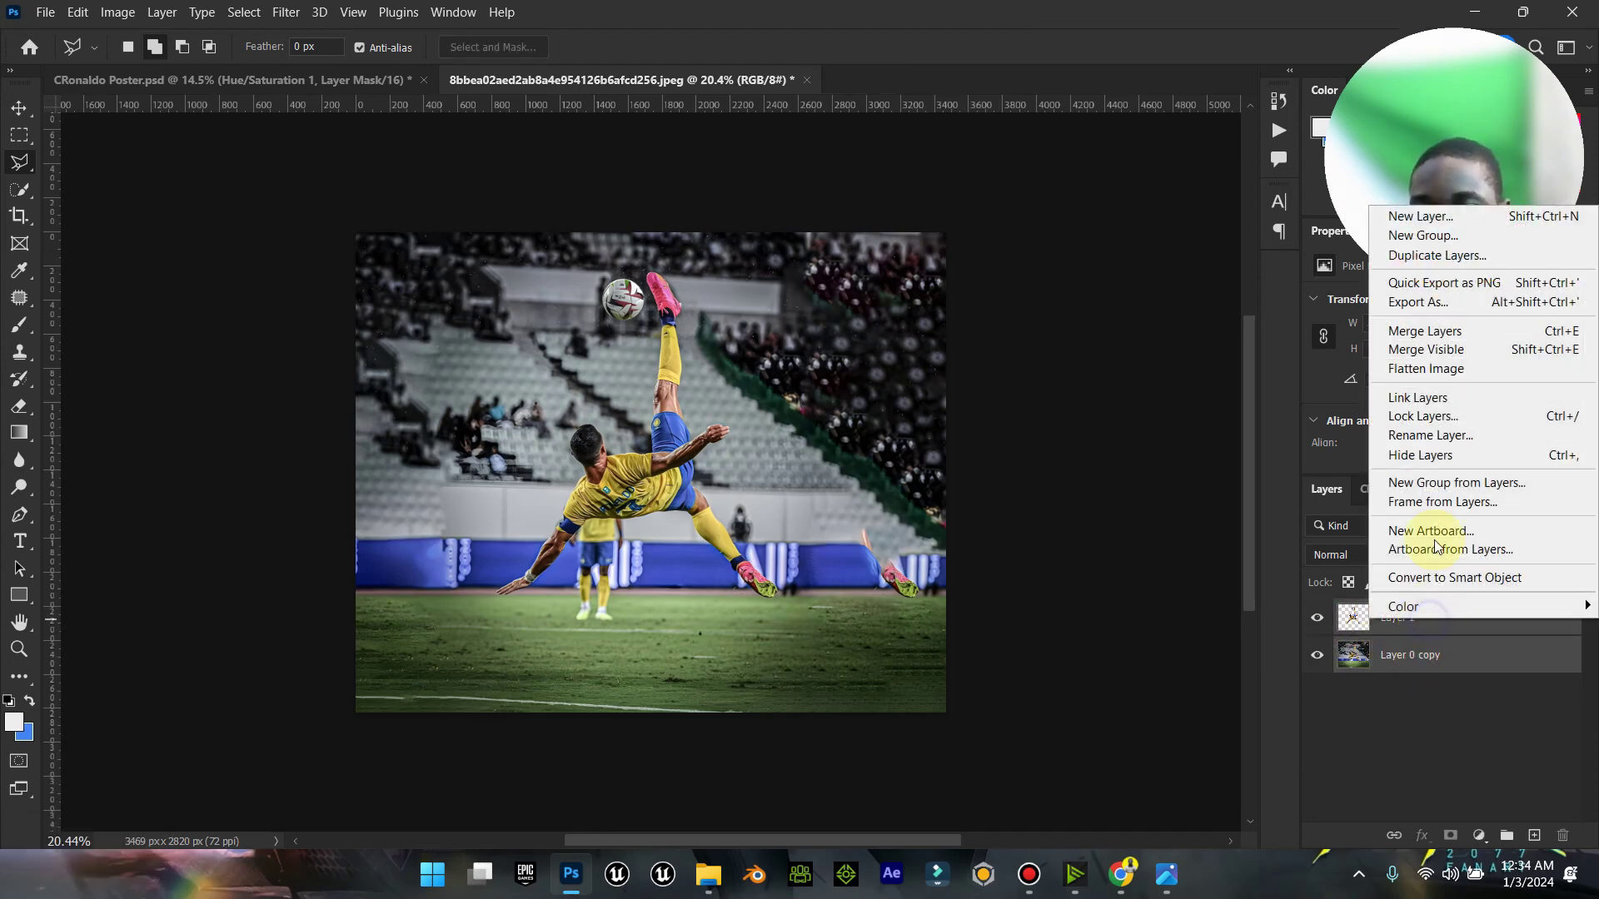
left_click(1420, 398)
Step: Copy the linked cut-out and photo layers into the CRonaldo Poster.psd document
left_click(30, 99)
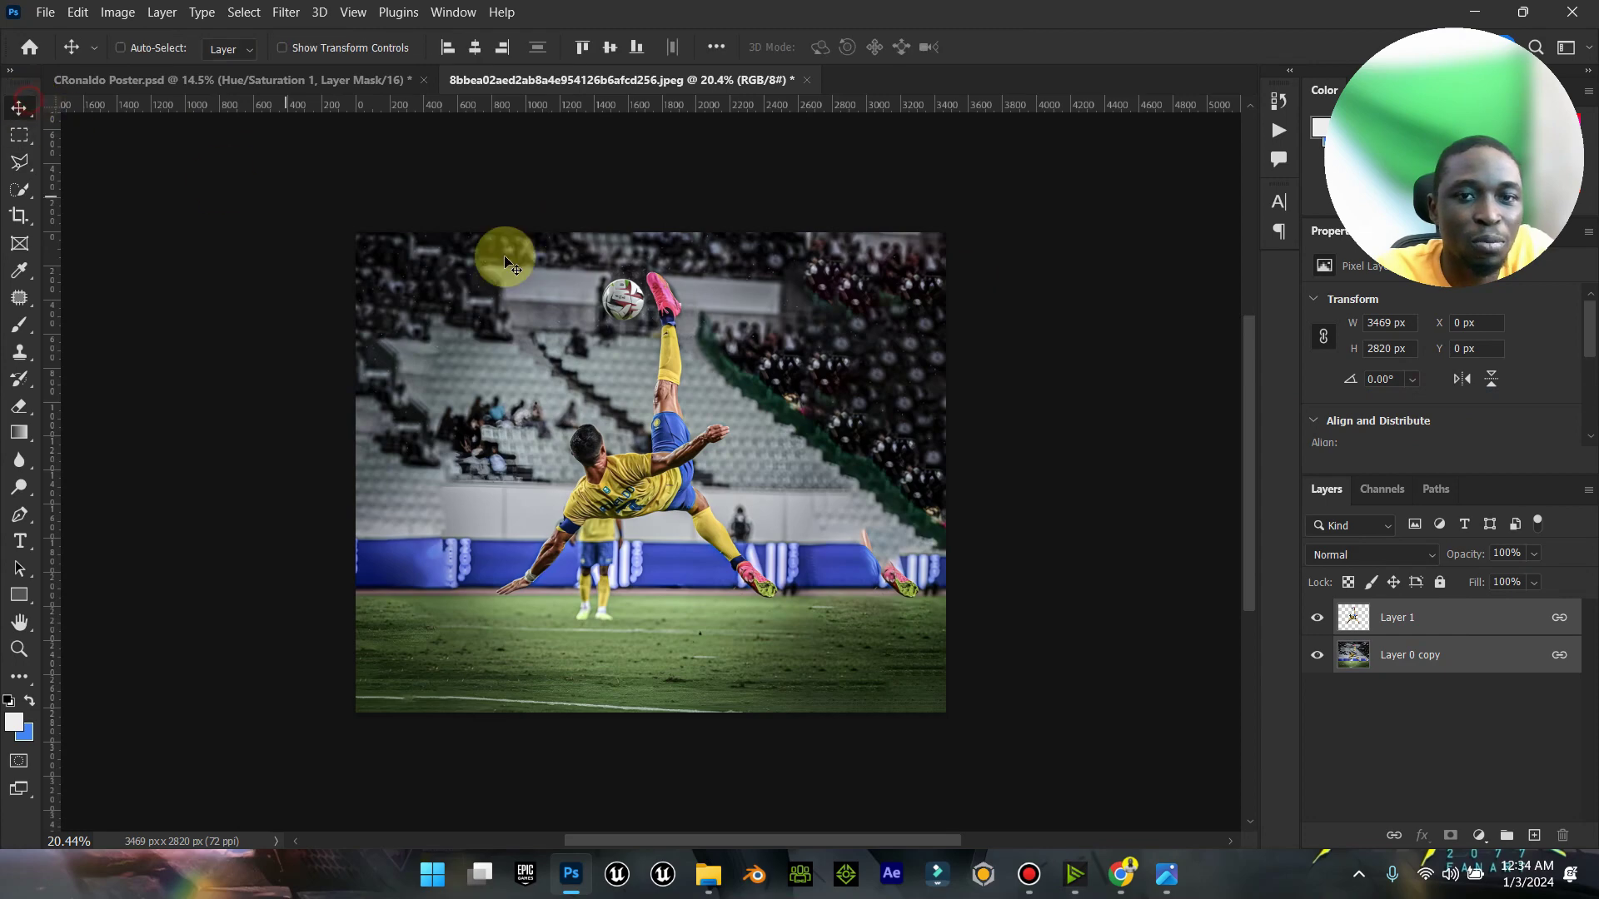
left_click_drag(647, 253, 626, 475)
left_click(815, 358)
Step: Place the linked layers at the poster's bottom-left corner and scale them proportionally to 110.34% to span its width
left_click_drag(766, 404, 792, 539)
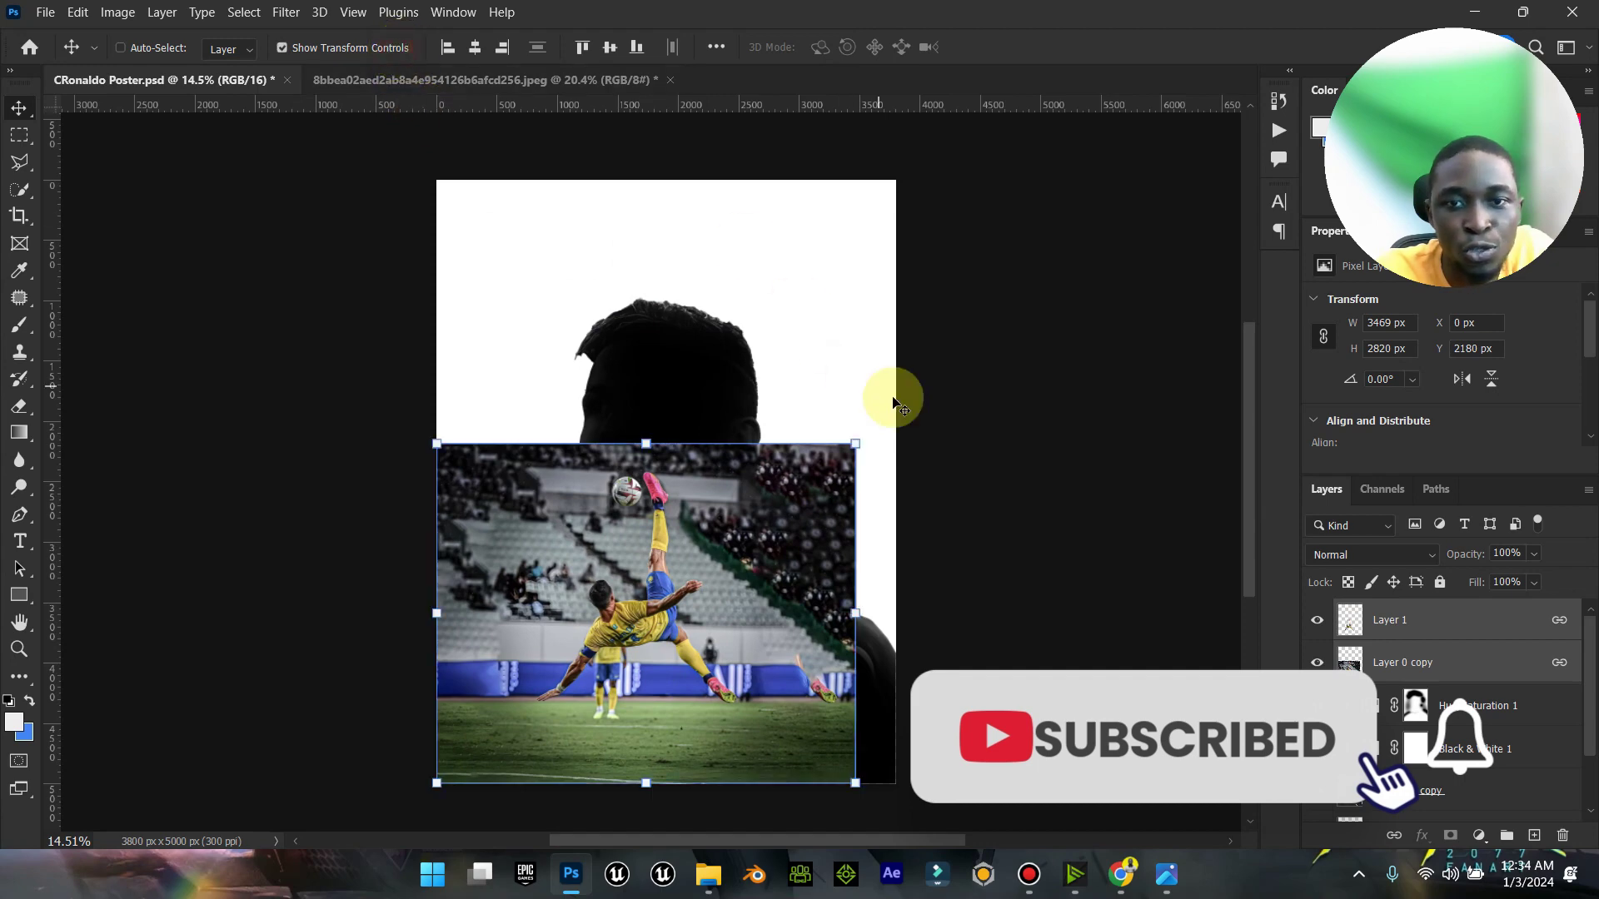
left_click_drag(857, 440, 899, 410)
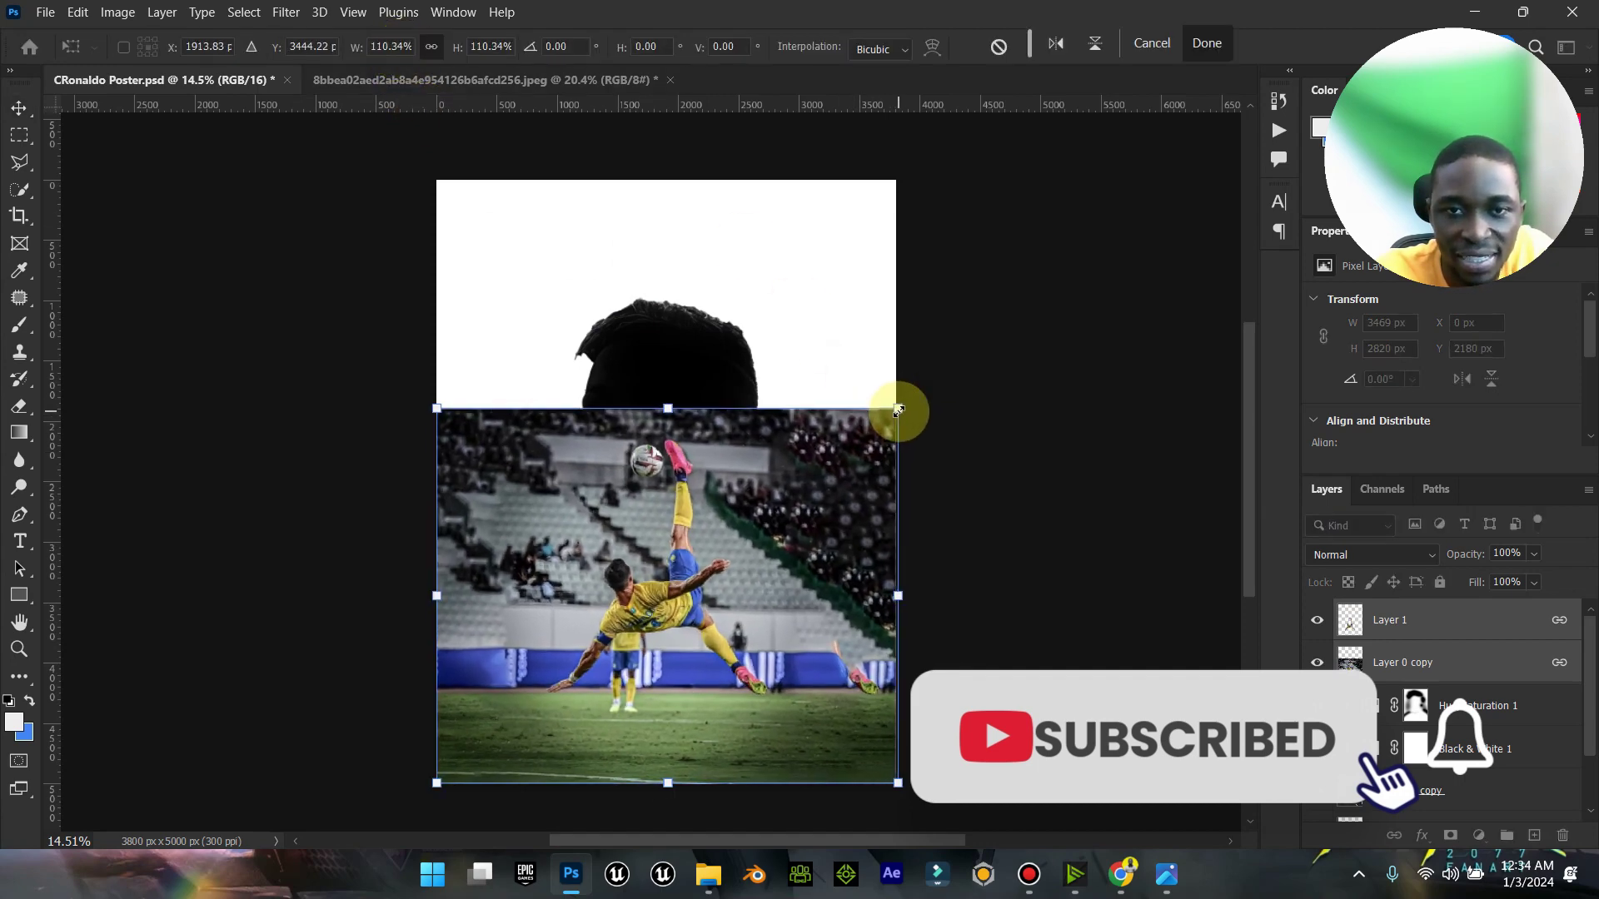
left_click(1210, 54)
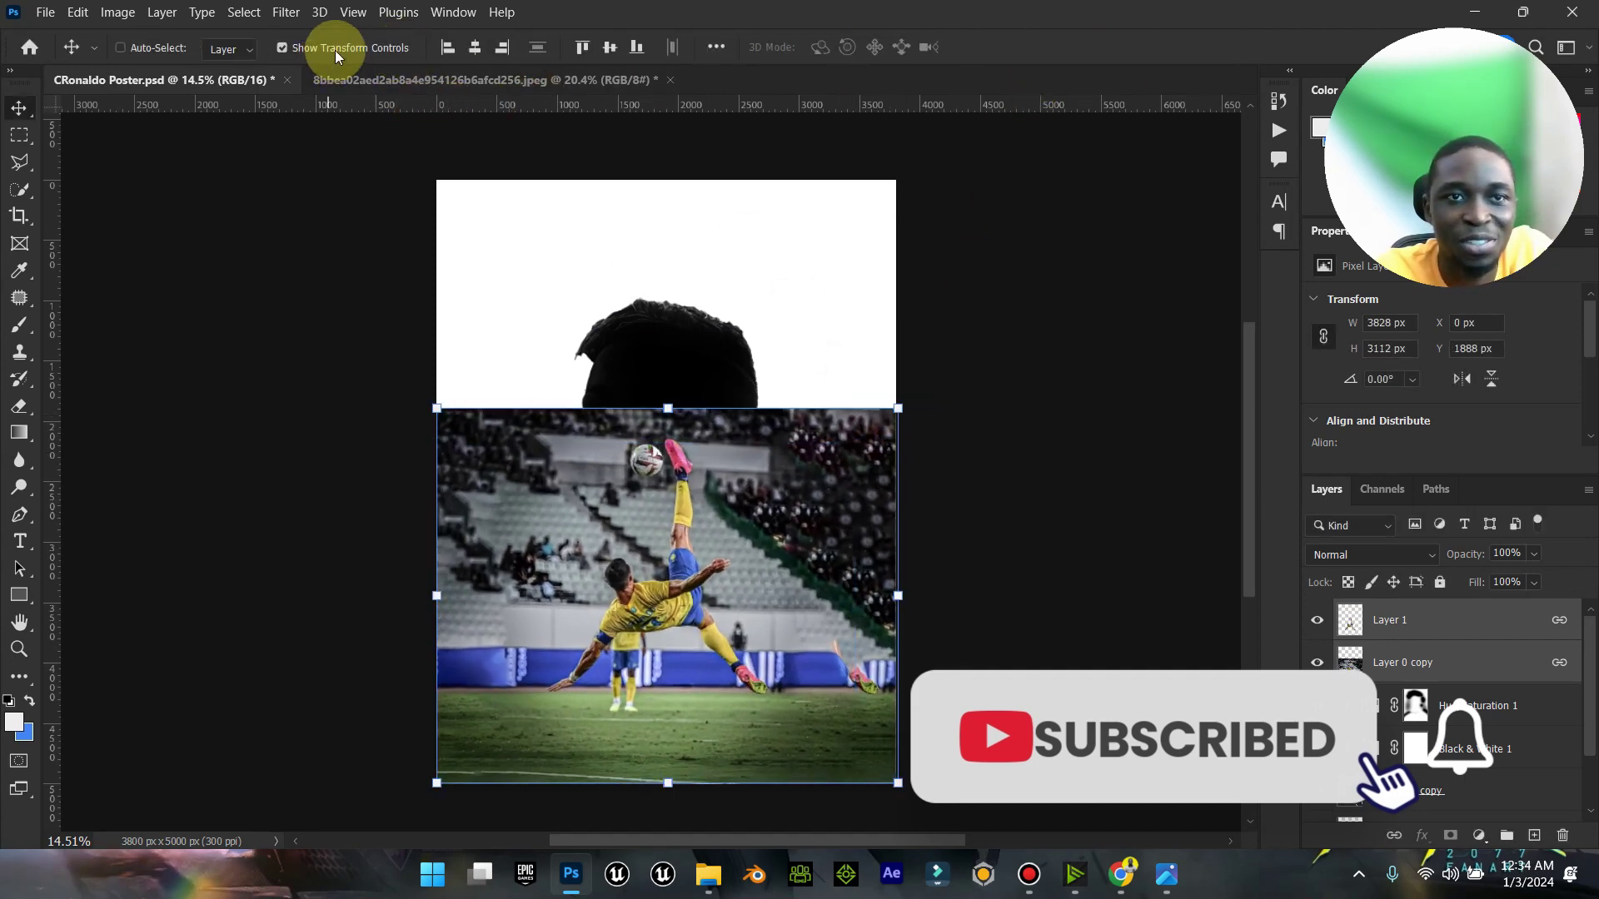
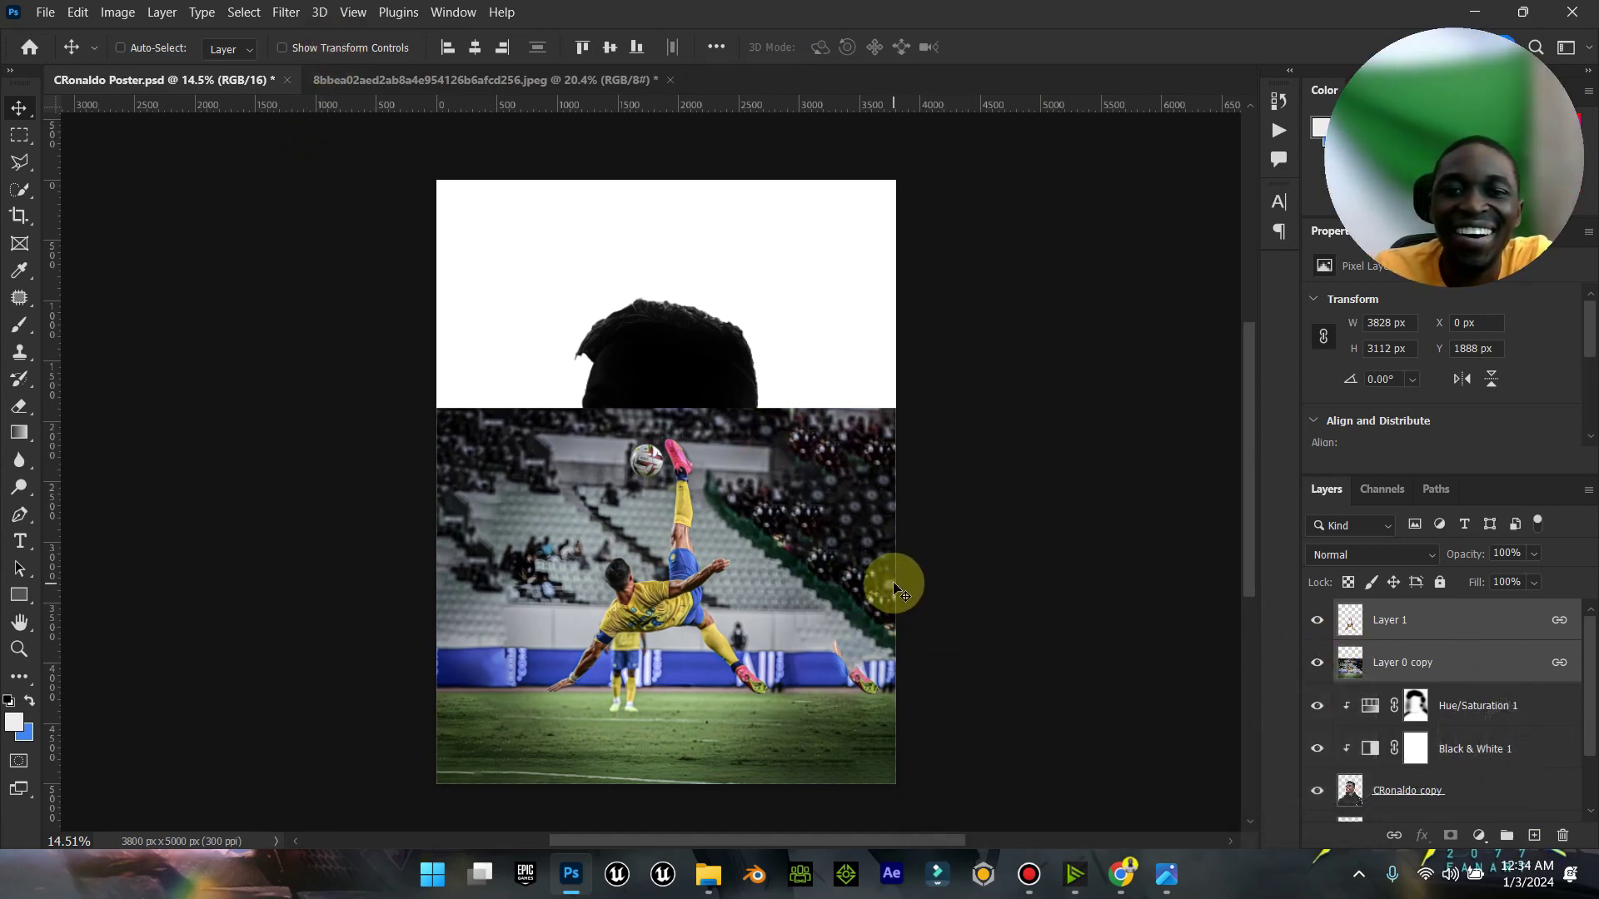
Step: Unlink Layer 1 from Layer 0 copy and make Layer 0 copy the only active layer
scroll(894, 587, "down", 2)
scroll(894, 587, "down", 1)
right_click(1465, 679)
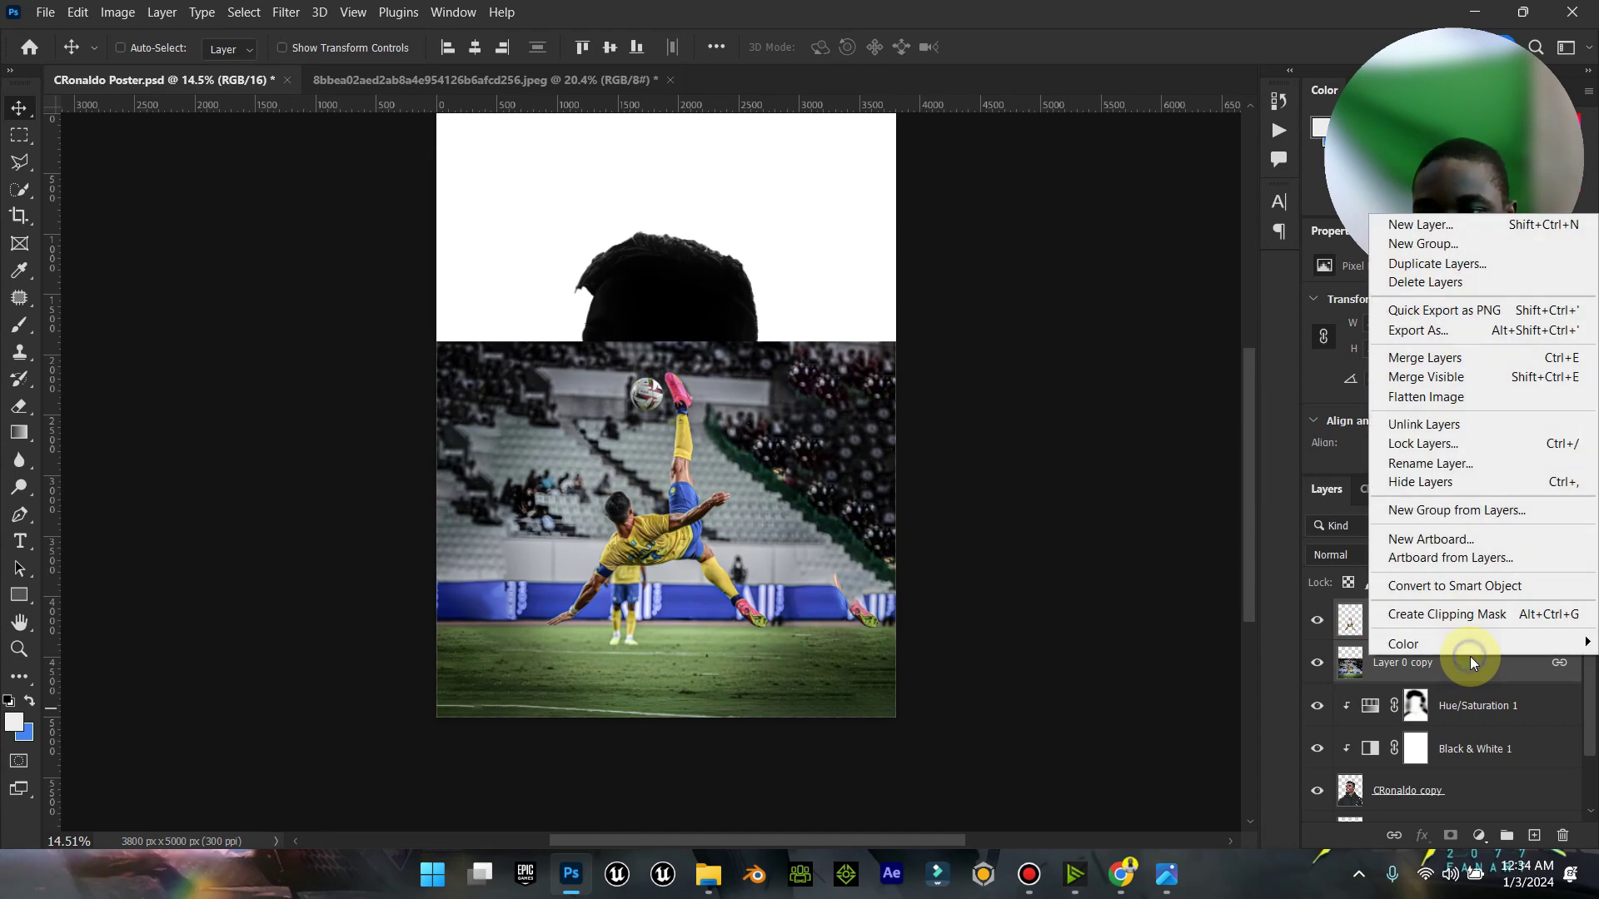
left_click(1451, 425)
left_click(1445, 667)
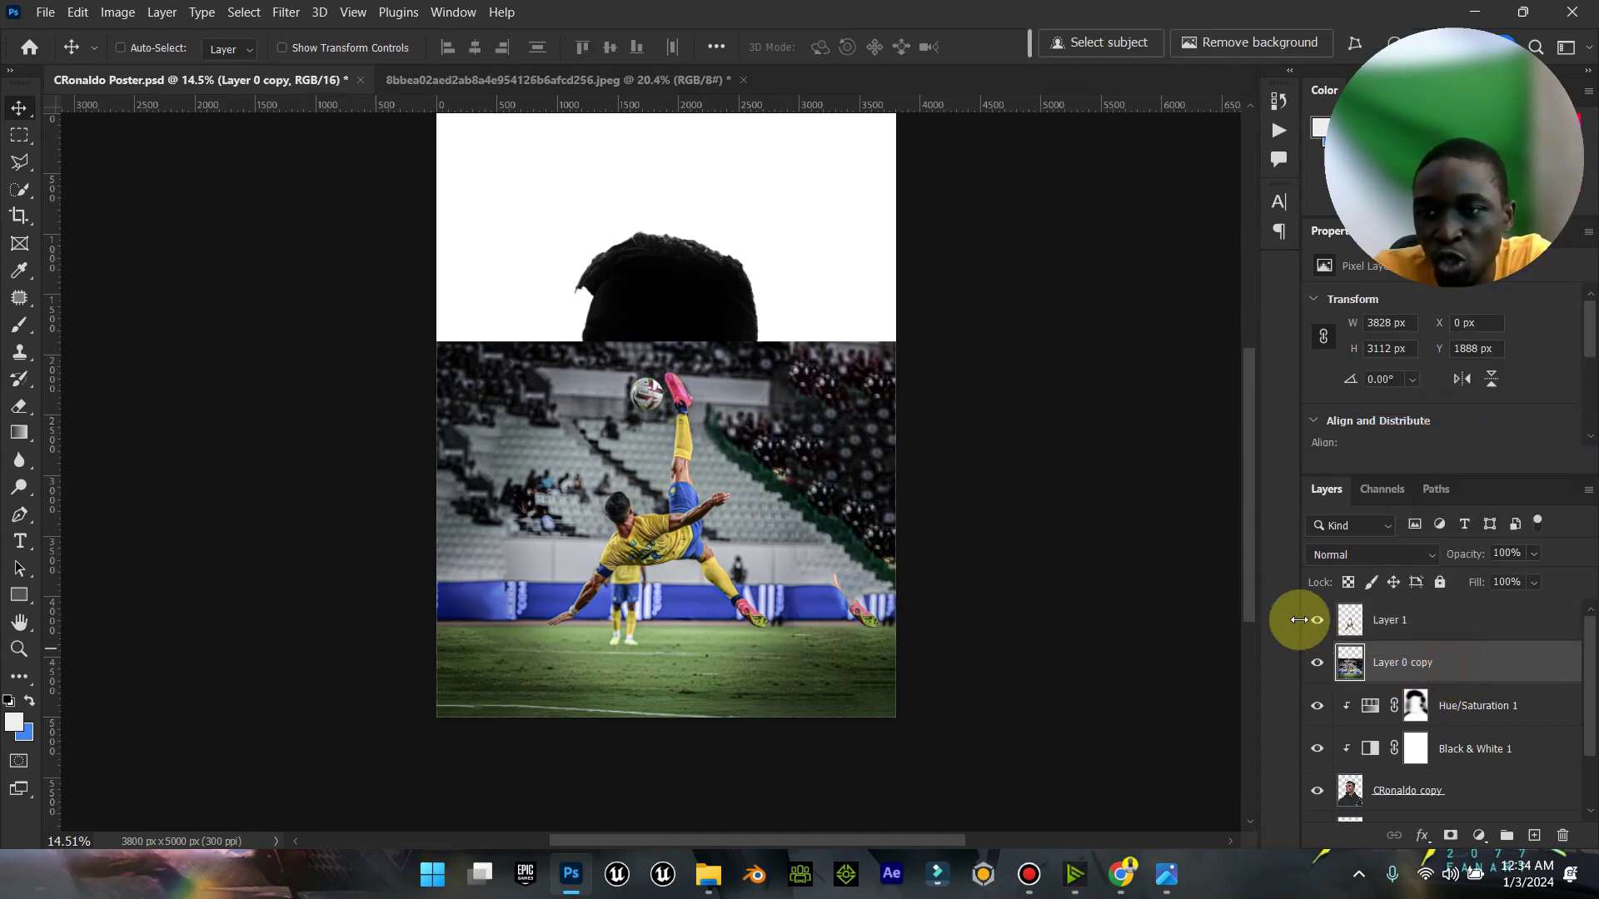
Step: Hide the Layer 1 player cut-out and keep Layer 0 copy visible
left_click(1316, 625)
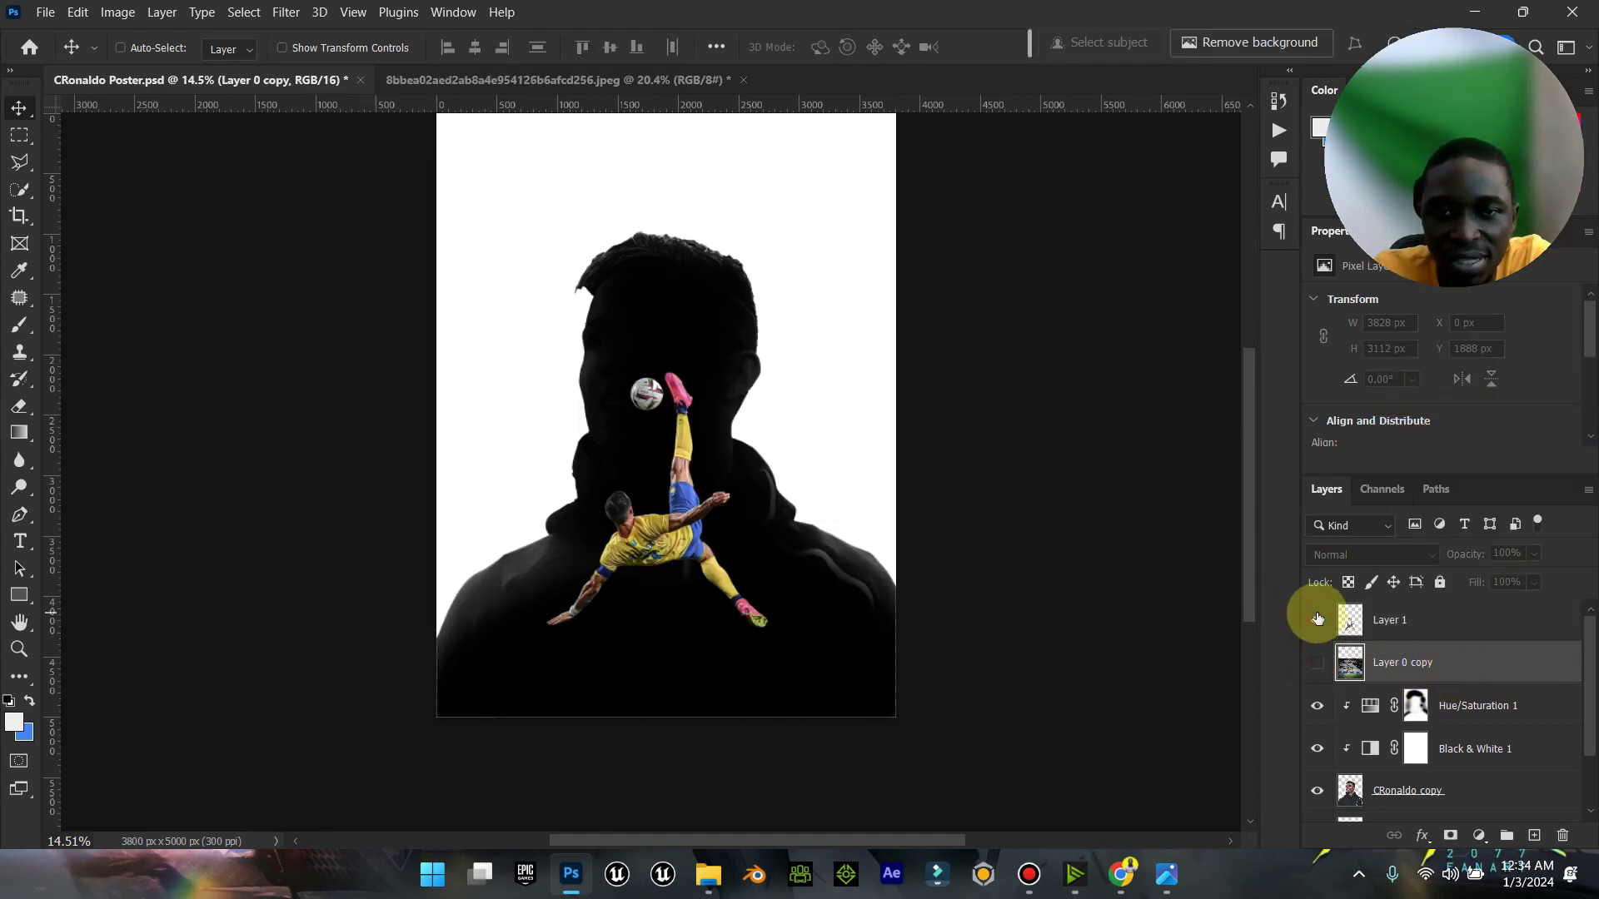
left_click(1317, 618)
left_click(1316, 662)
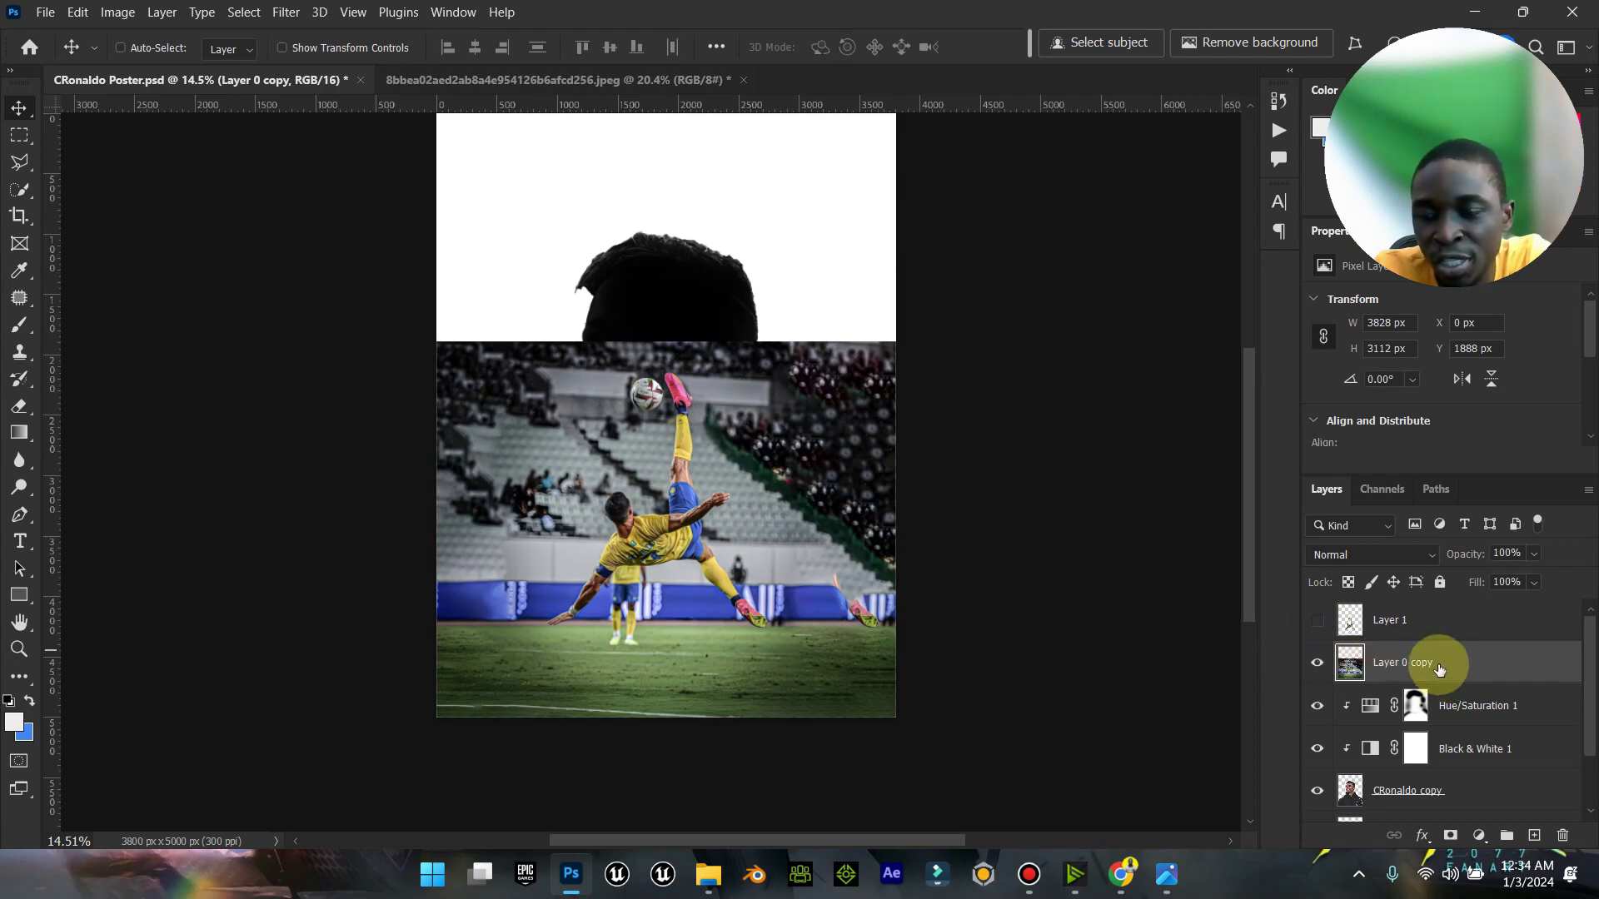
Step: Check the silhouette beneath Layer 0 copy, and clip that photo layer to the silhouette with a clipping mask
left_click(1324, 649)
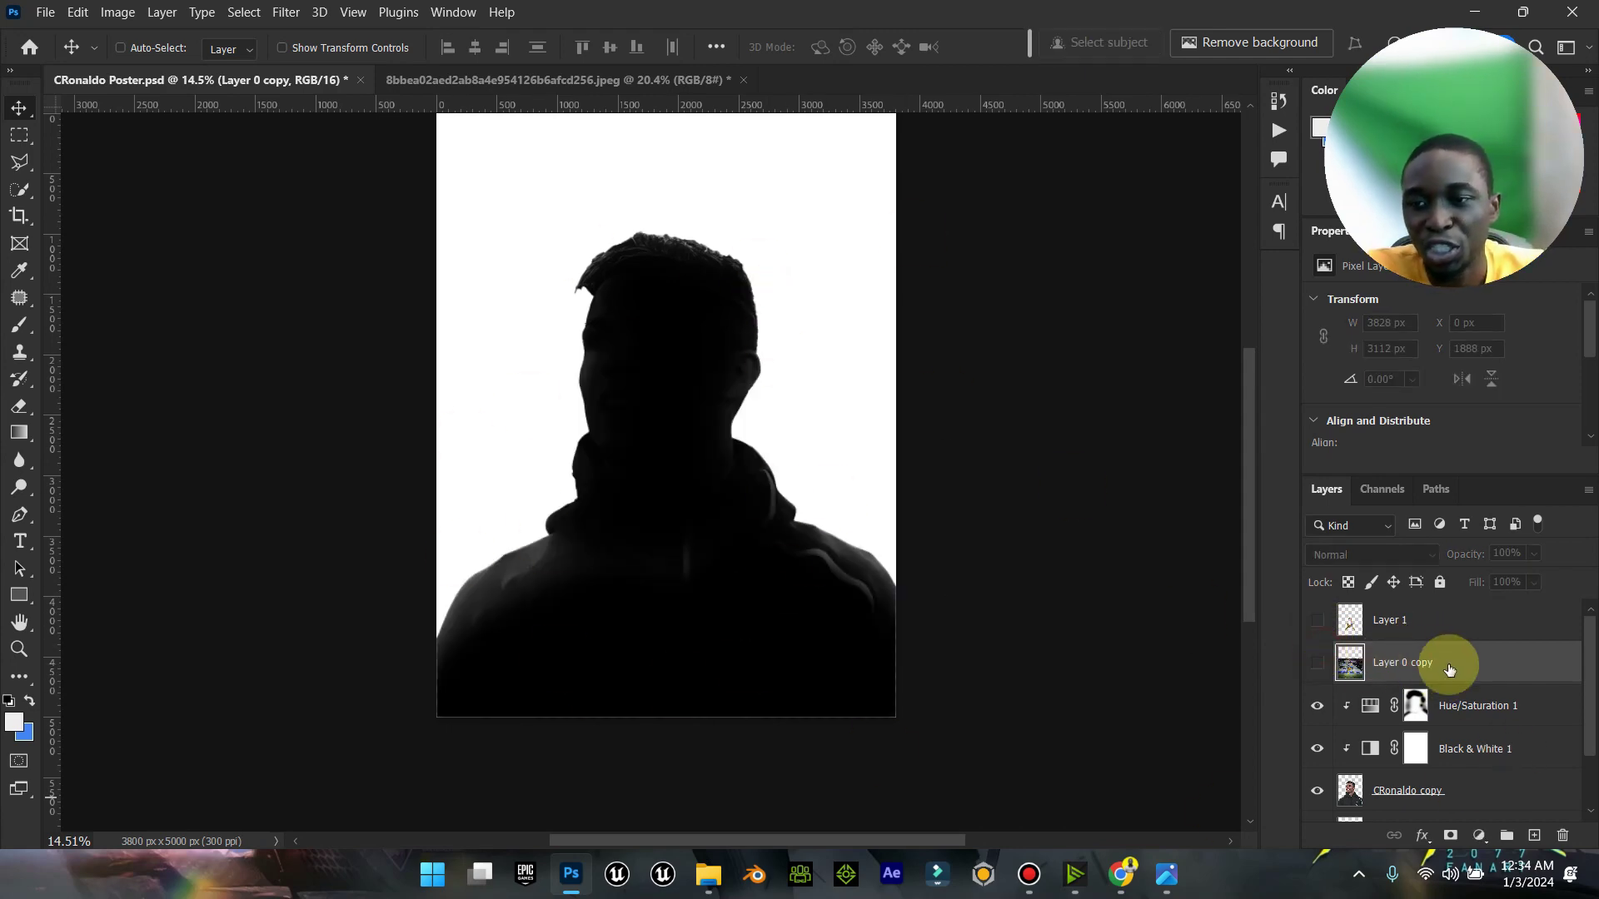
left_click(1315, 661)
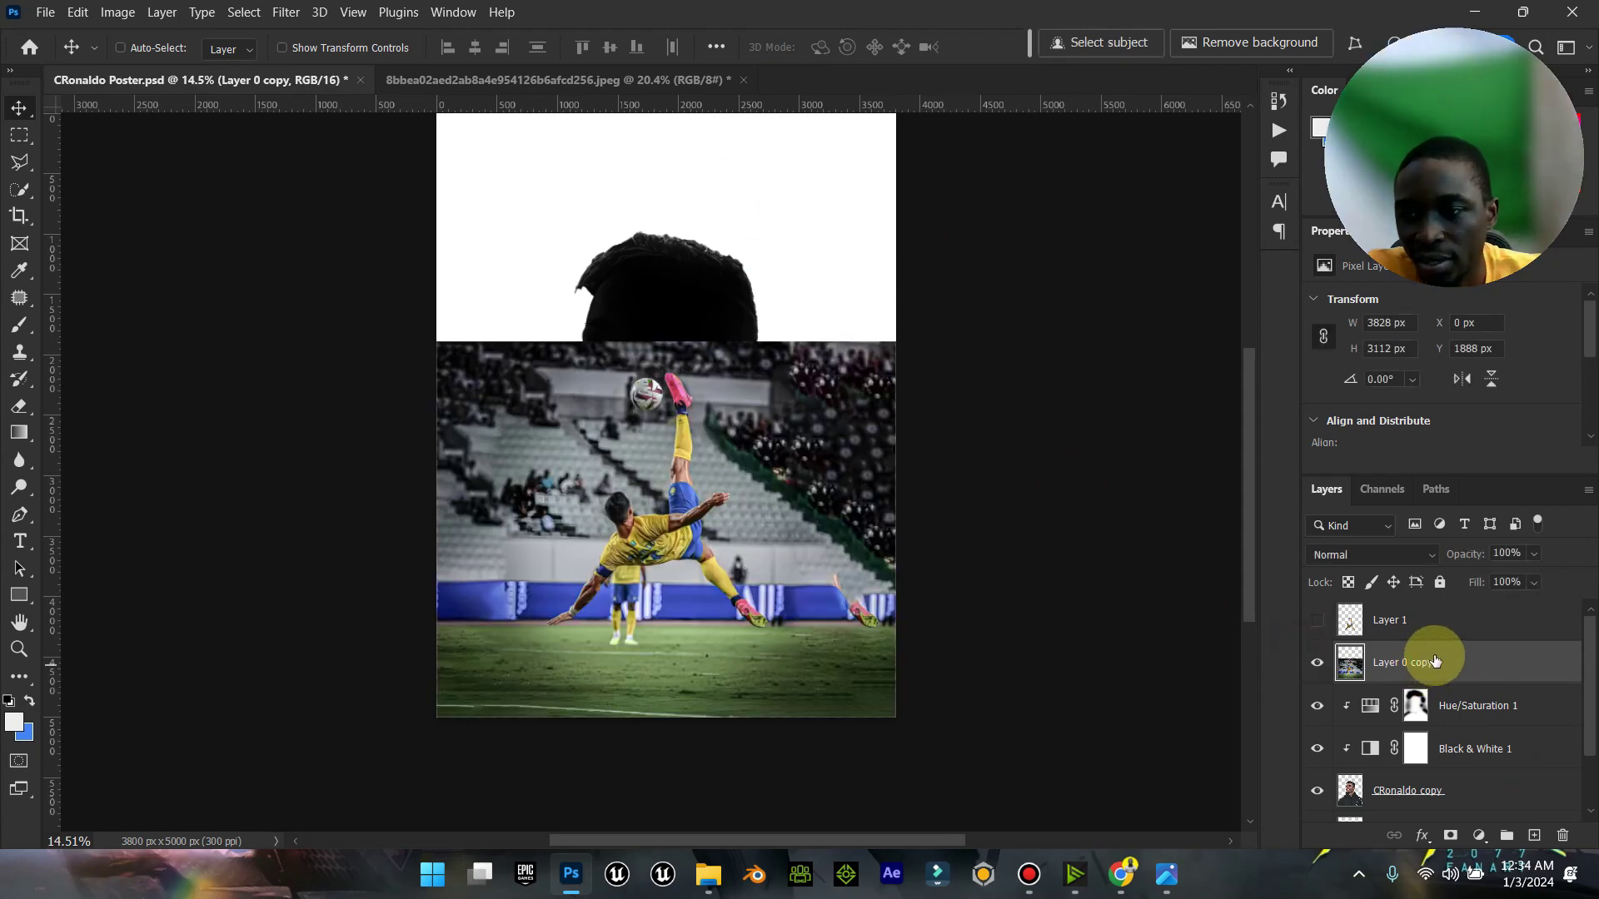
right_click(1426, 664)
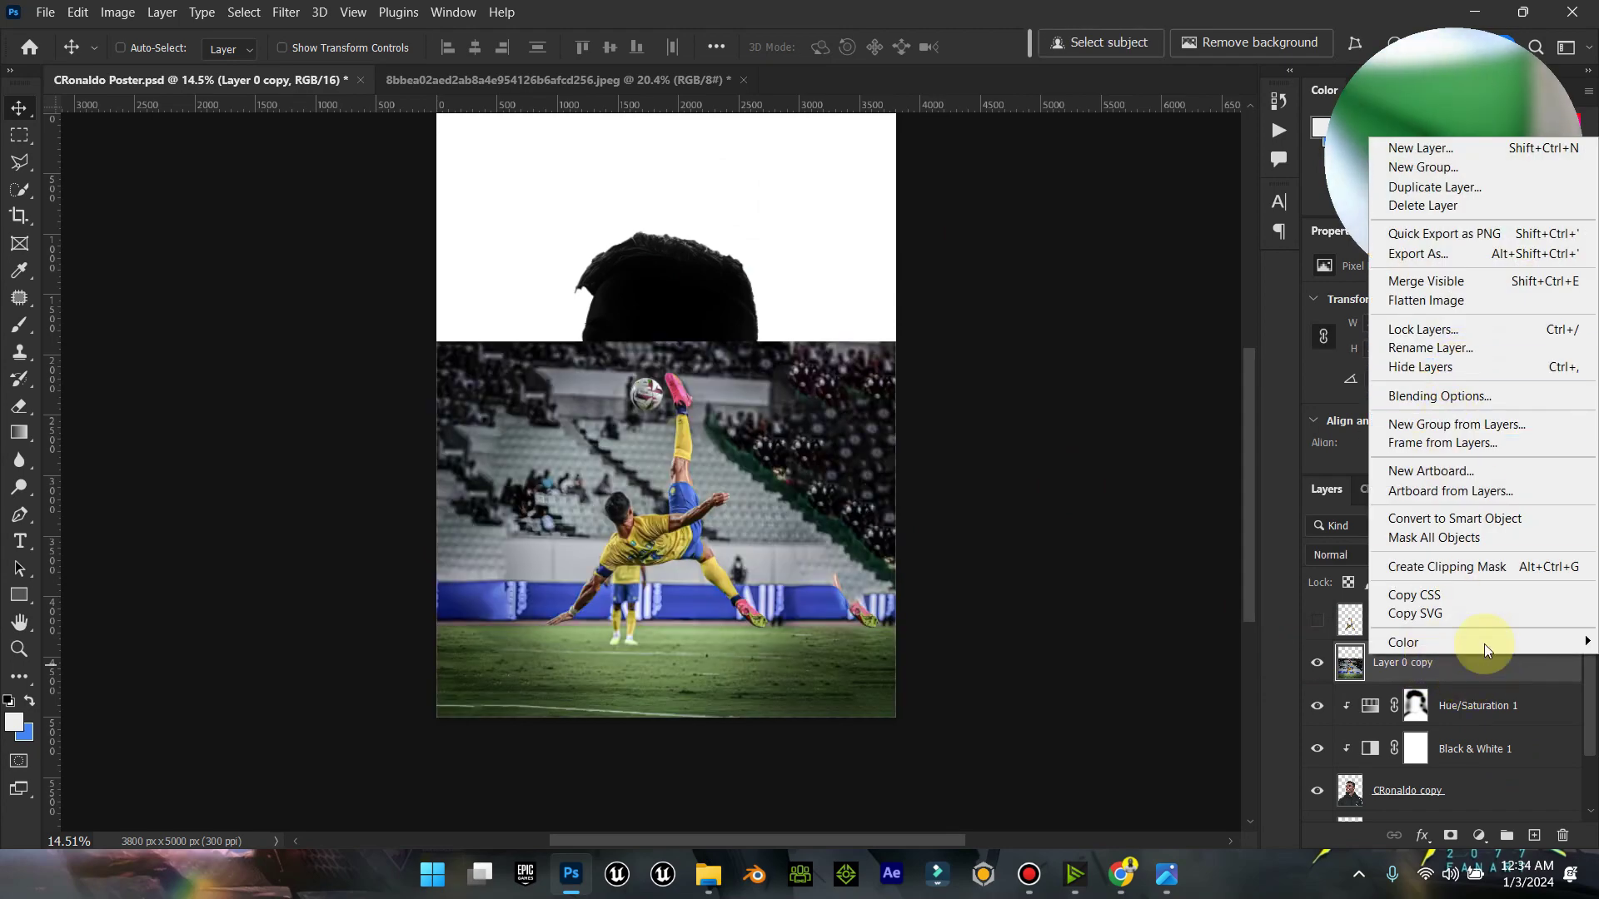
left_click(1451, 568)
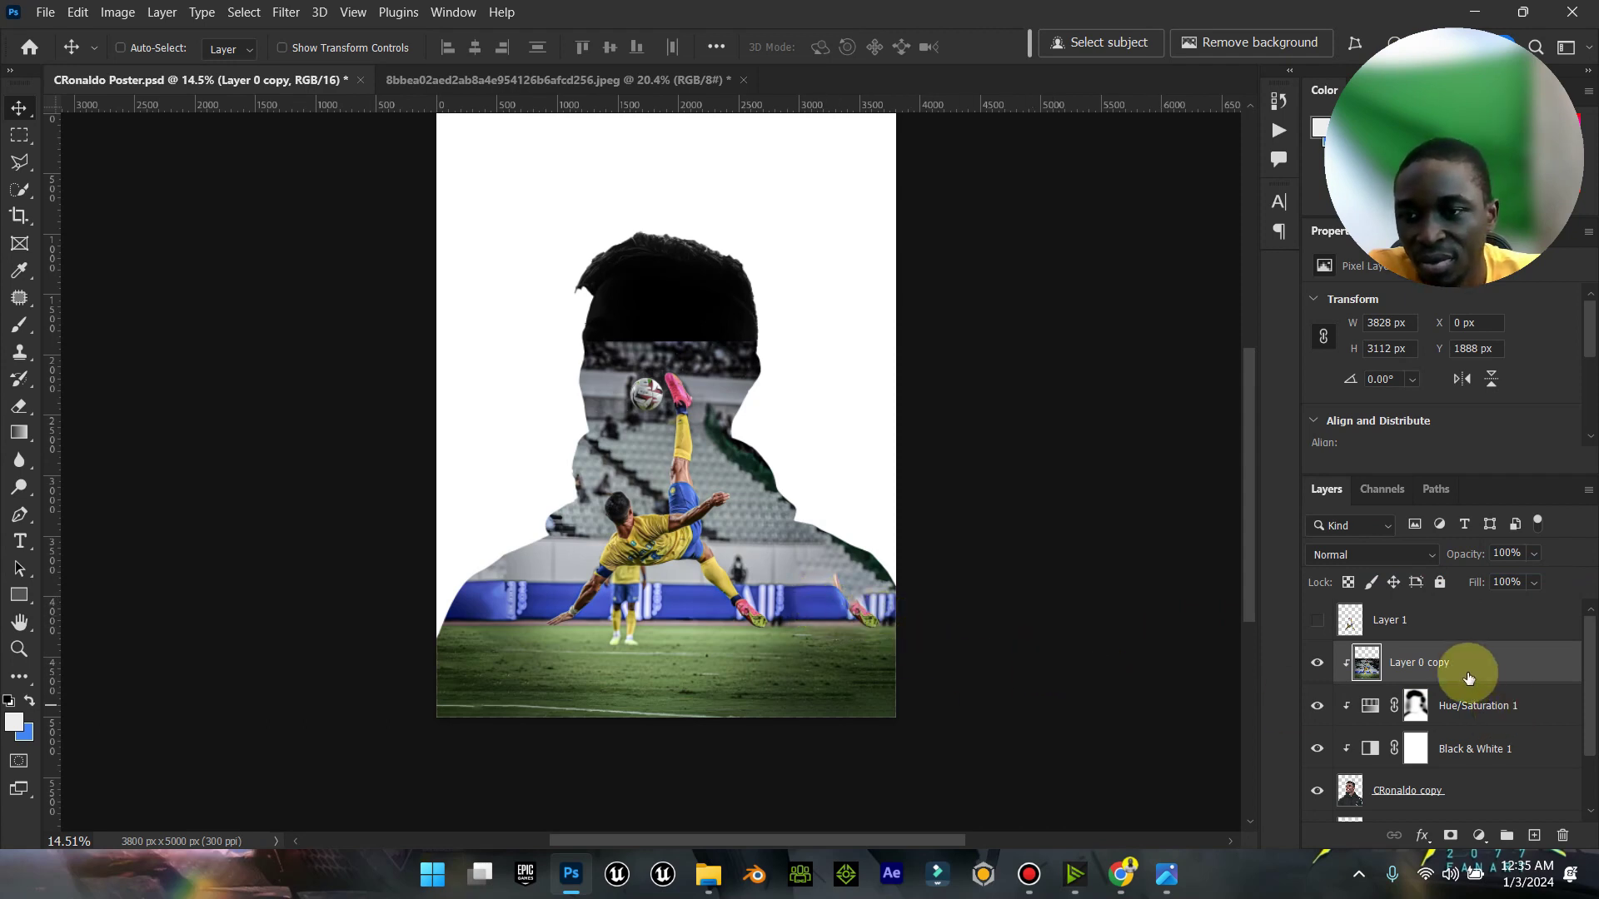
Step: Try Layer 0 copy beneath Hue/Saturation 1, compare with that adjustment hidden, and move the layer back above it
left_click_drag(1478, 673, 1415, 708)
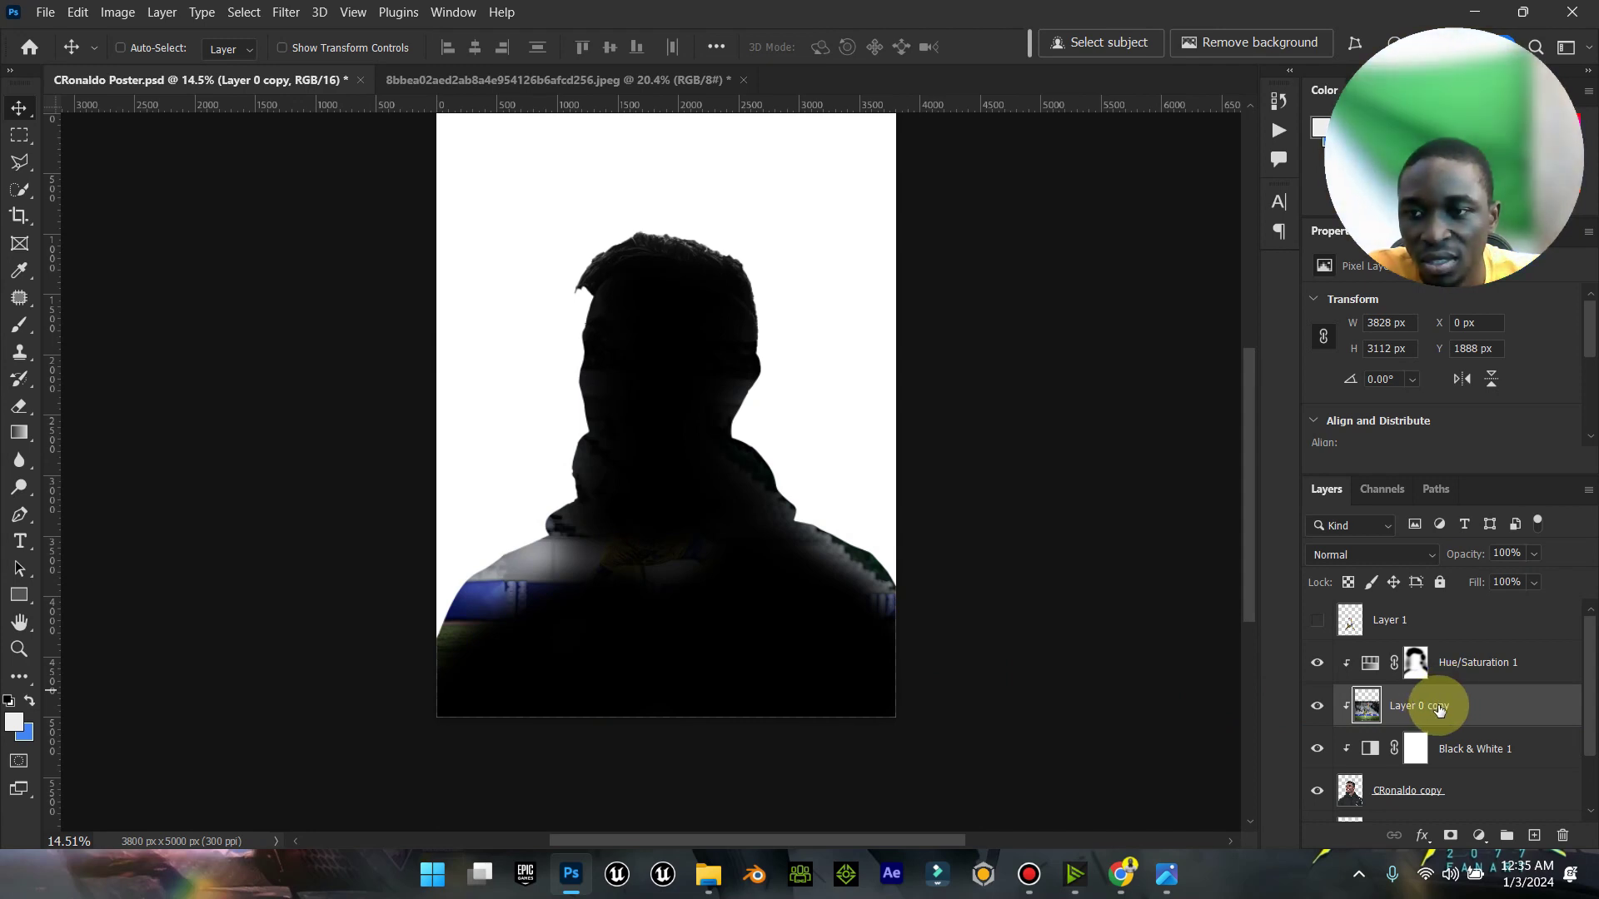
left_click(1318, 664)
left_click(1318, 664)
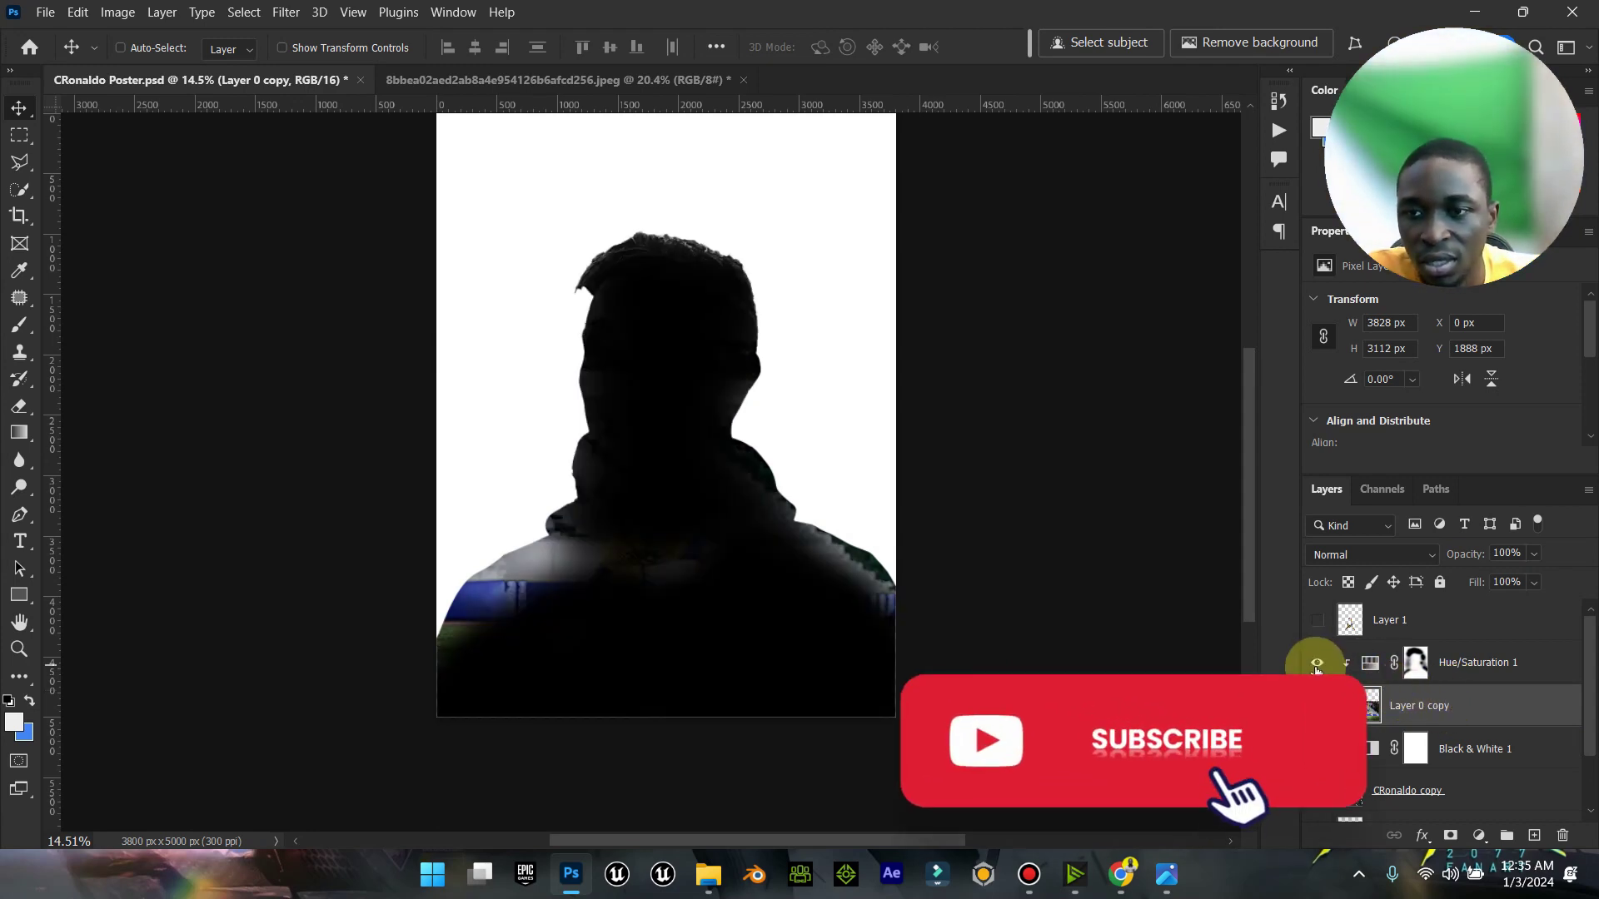
left_click_drag(1435, 704, 1451, 663)
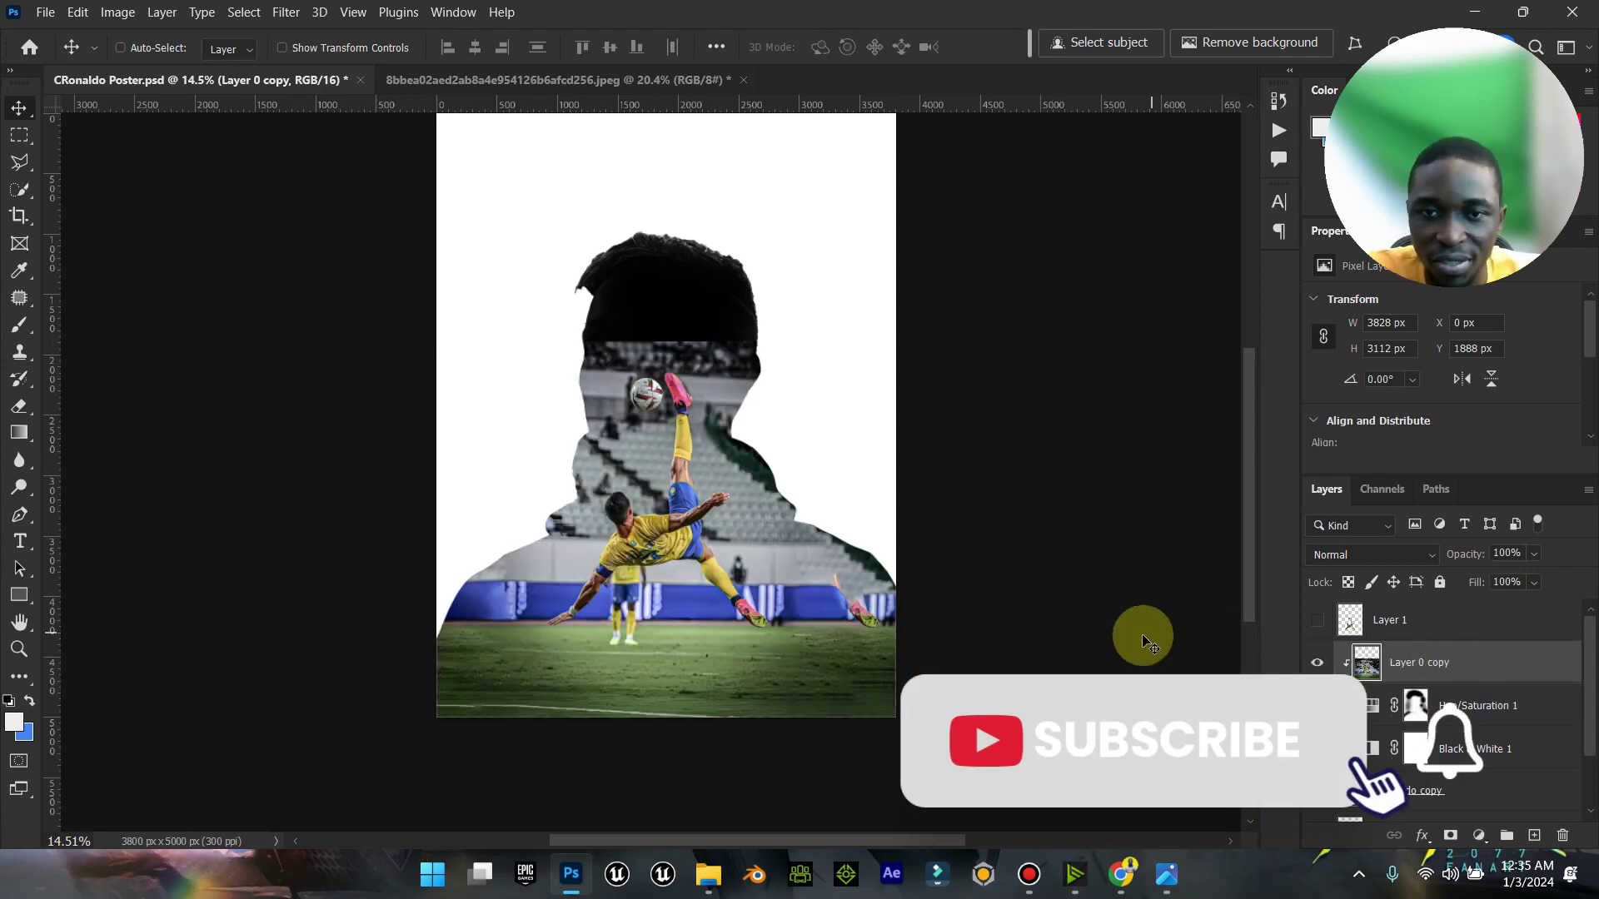
Step: Remove the stray duplicate leg and boot near the photo's right edge using a polygonal lasso selection and Content-Aware Fill, and clear the selection
left_click(18, 649)
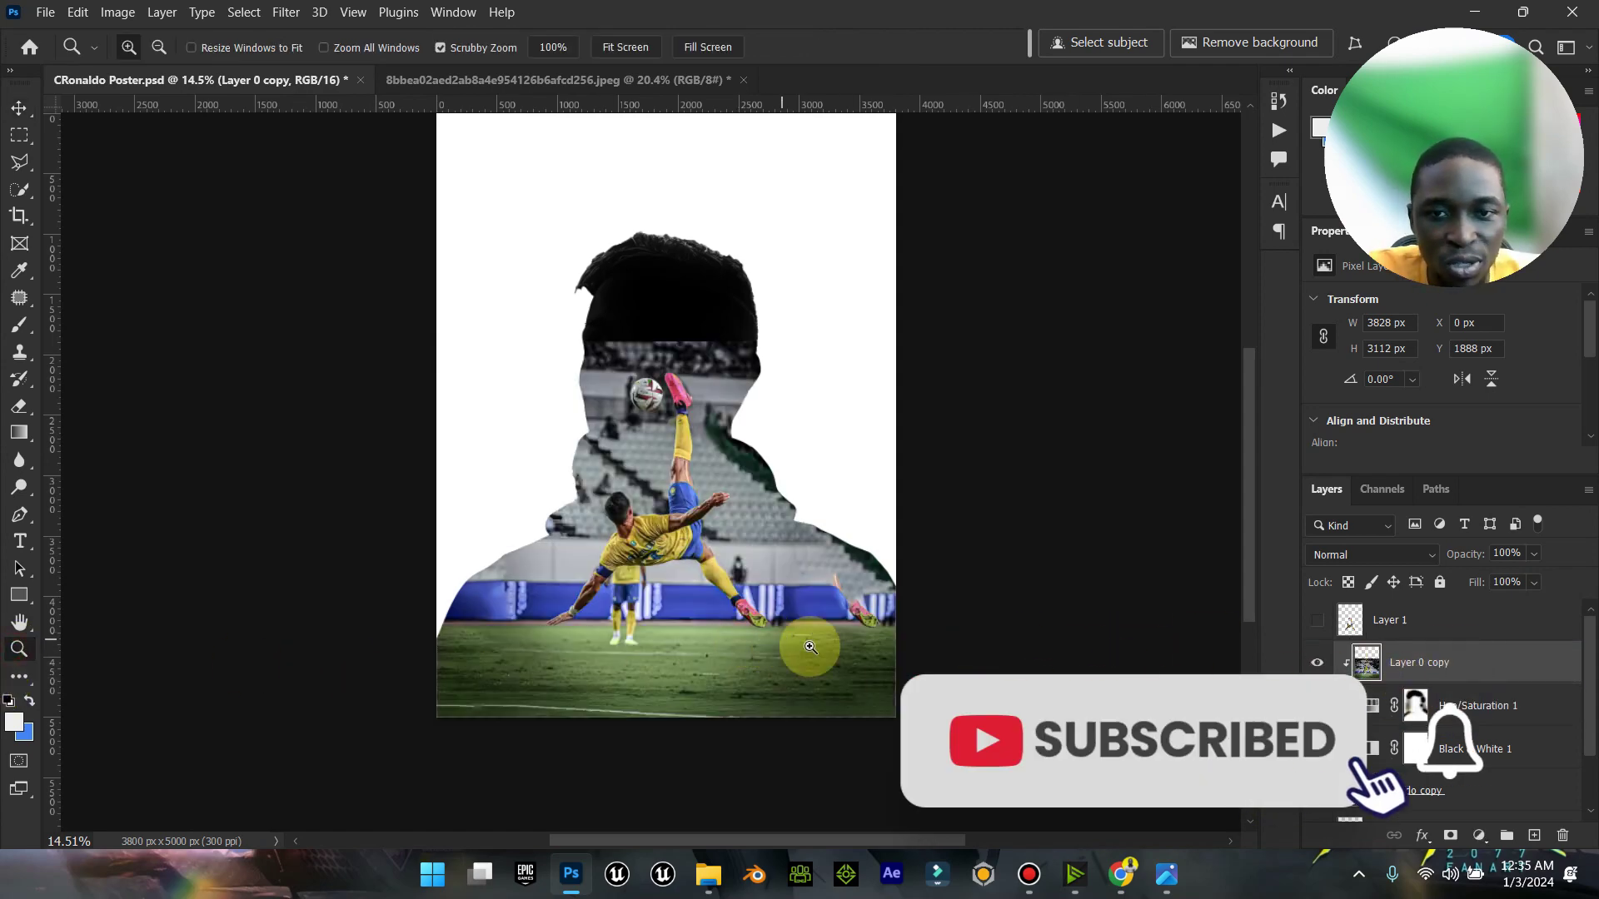
left_click_drag(925, 608, 999, 592)
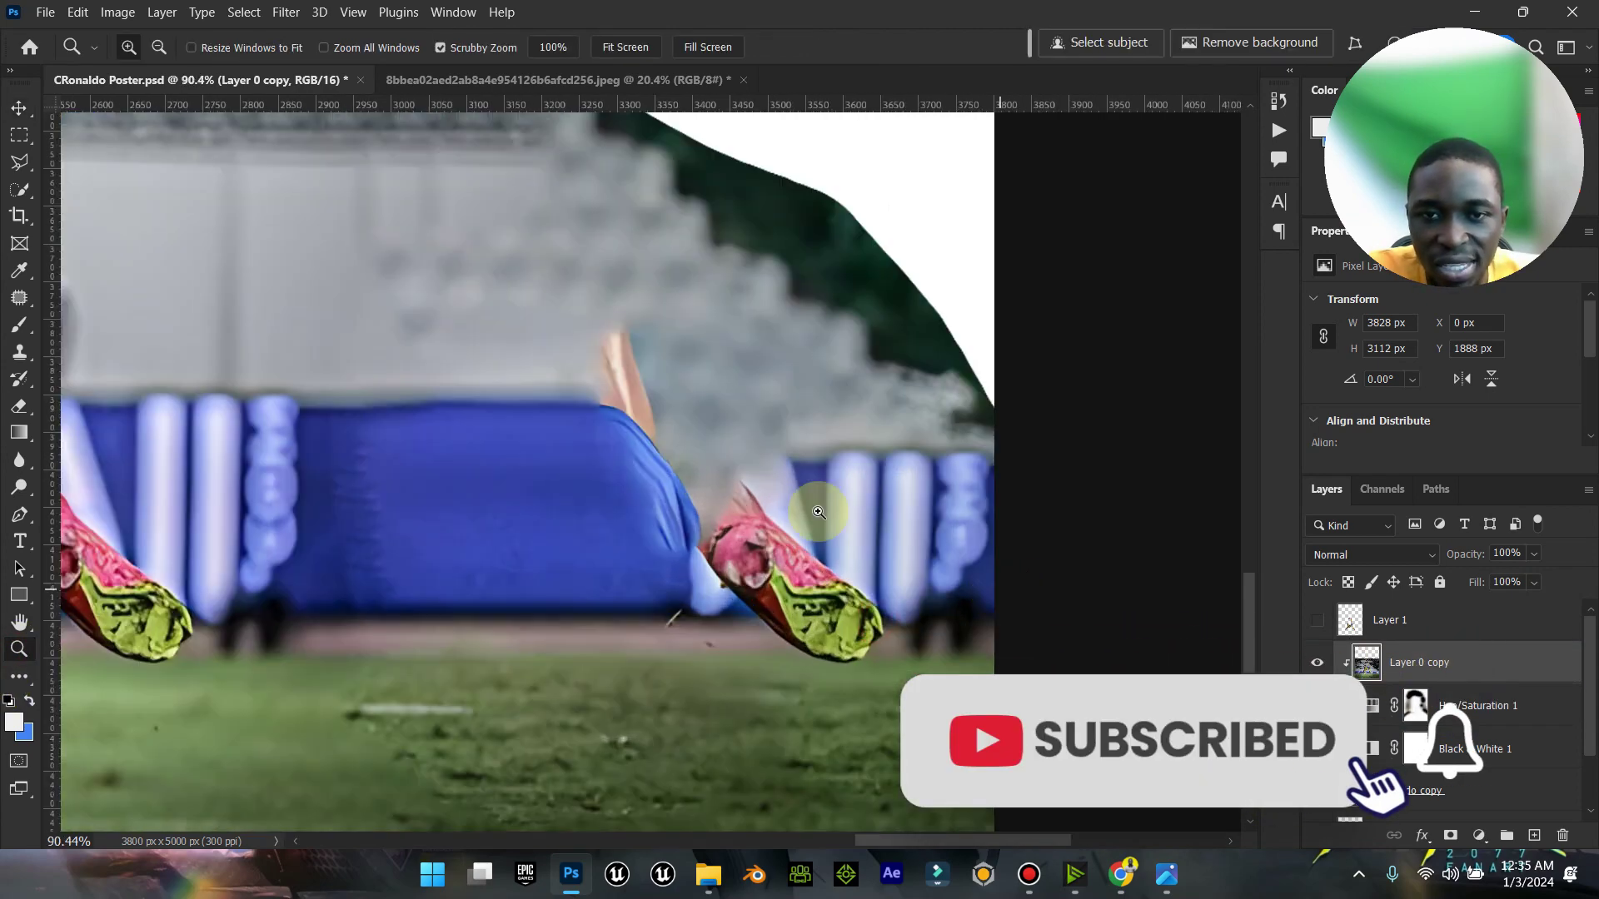
left_click(19, 164)
left_click(621, 417)
left_click(554, 340)
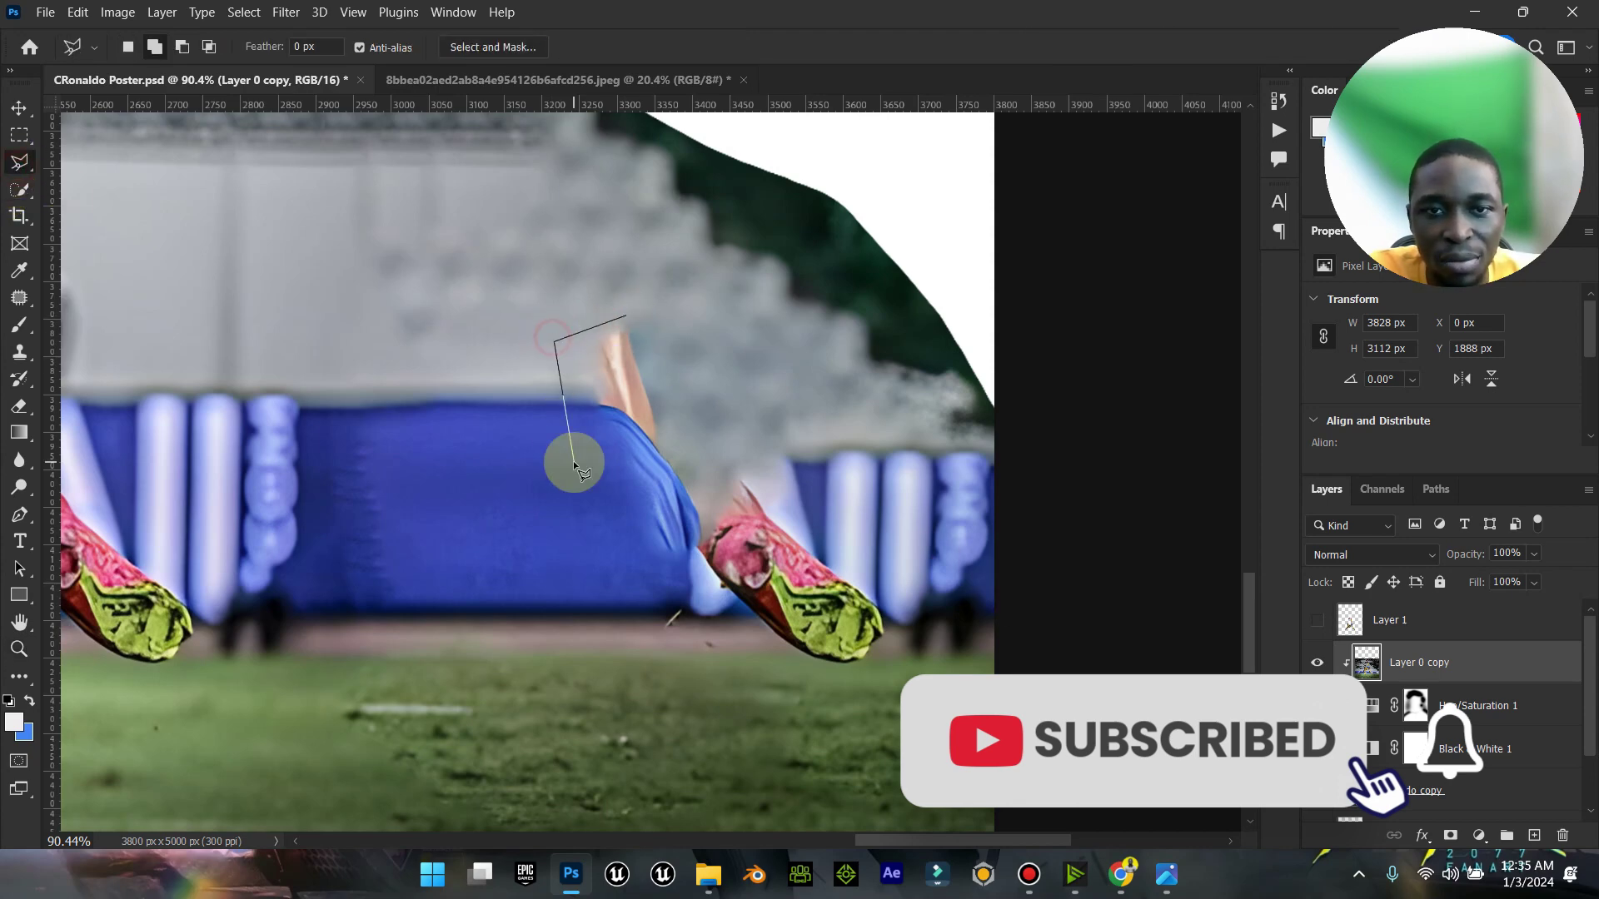
left_click(937, 700)
double_click(724, 283)
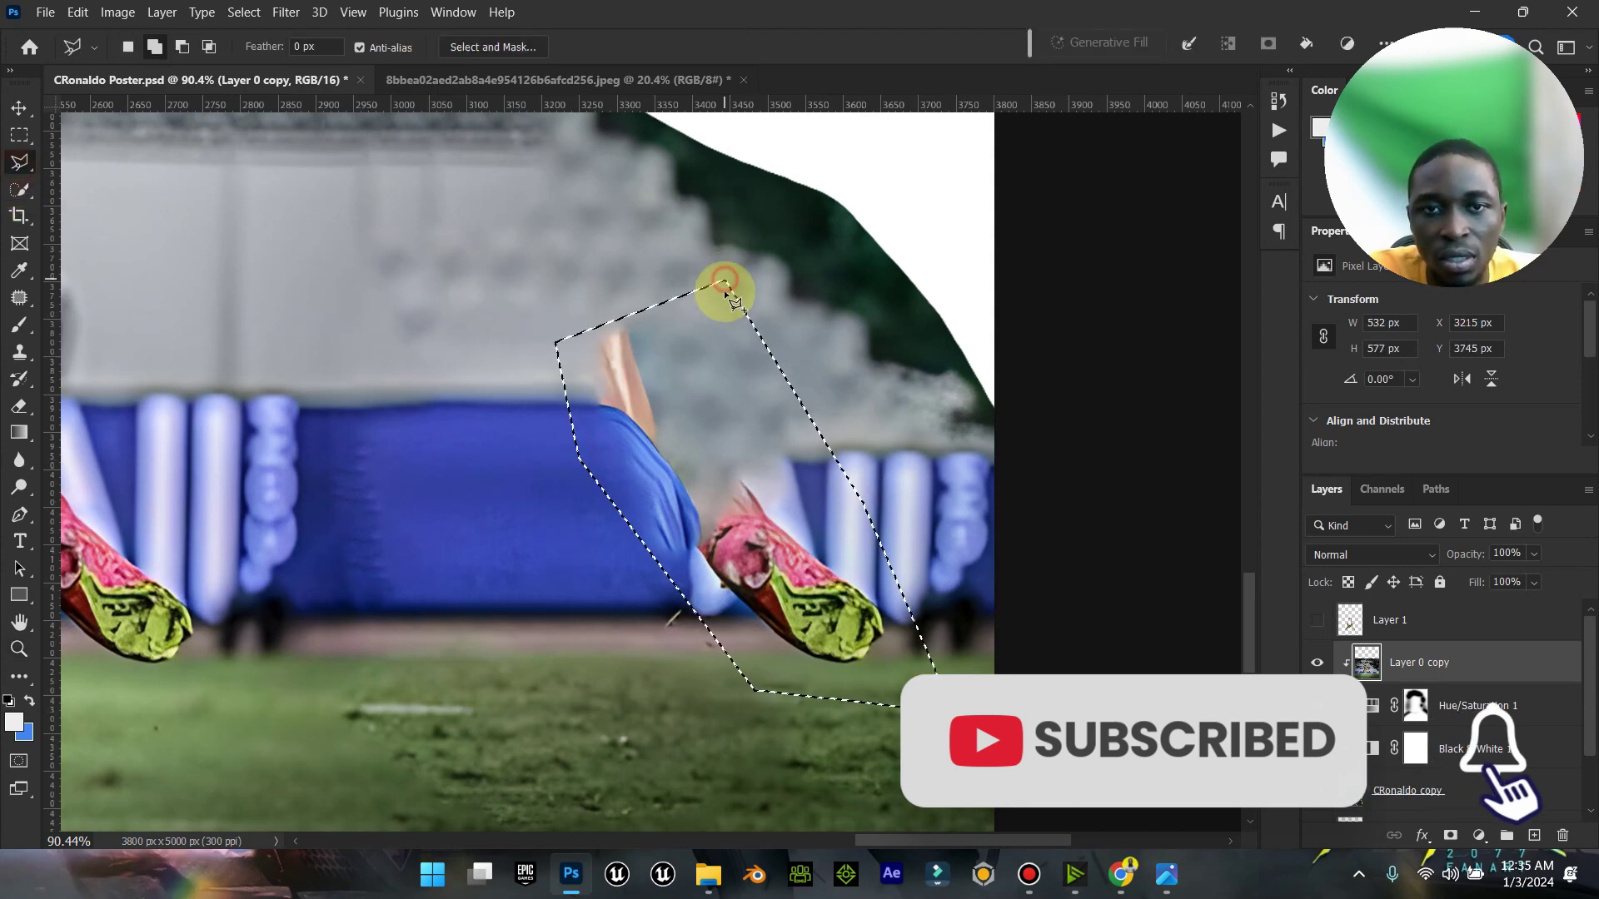
right_click(722, 365)
left_click(775, 616)
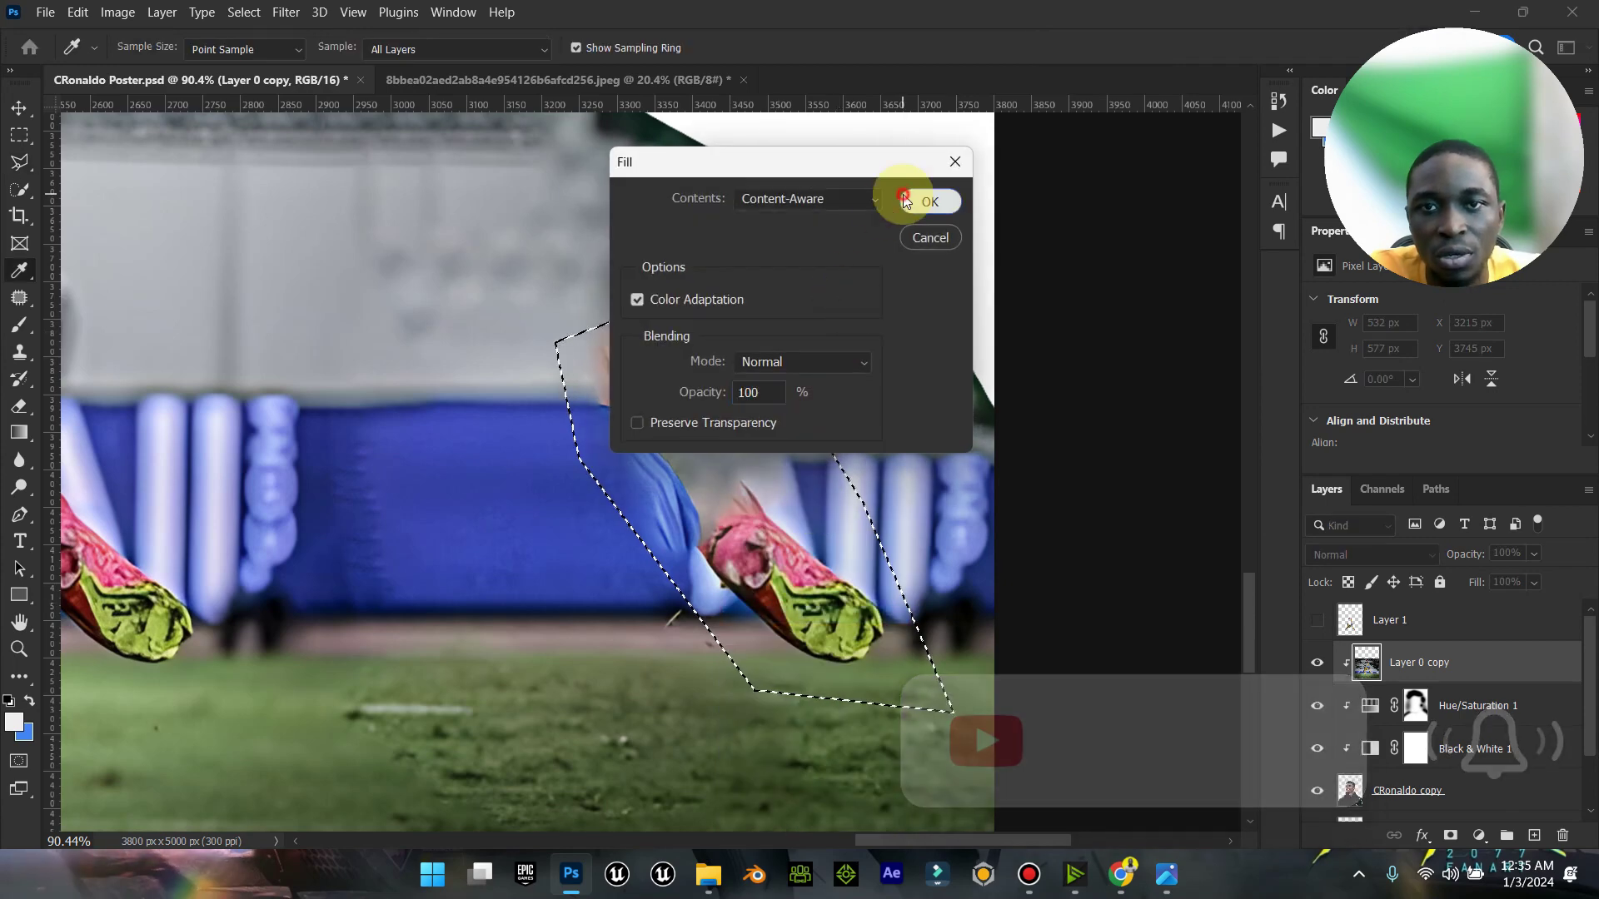
left_click(932, 203)
right_click(703, 334)
left_click(733, 345)
double_click(19, 622)
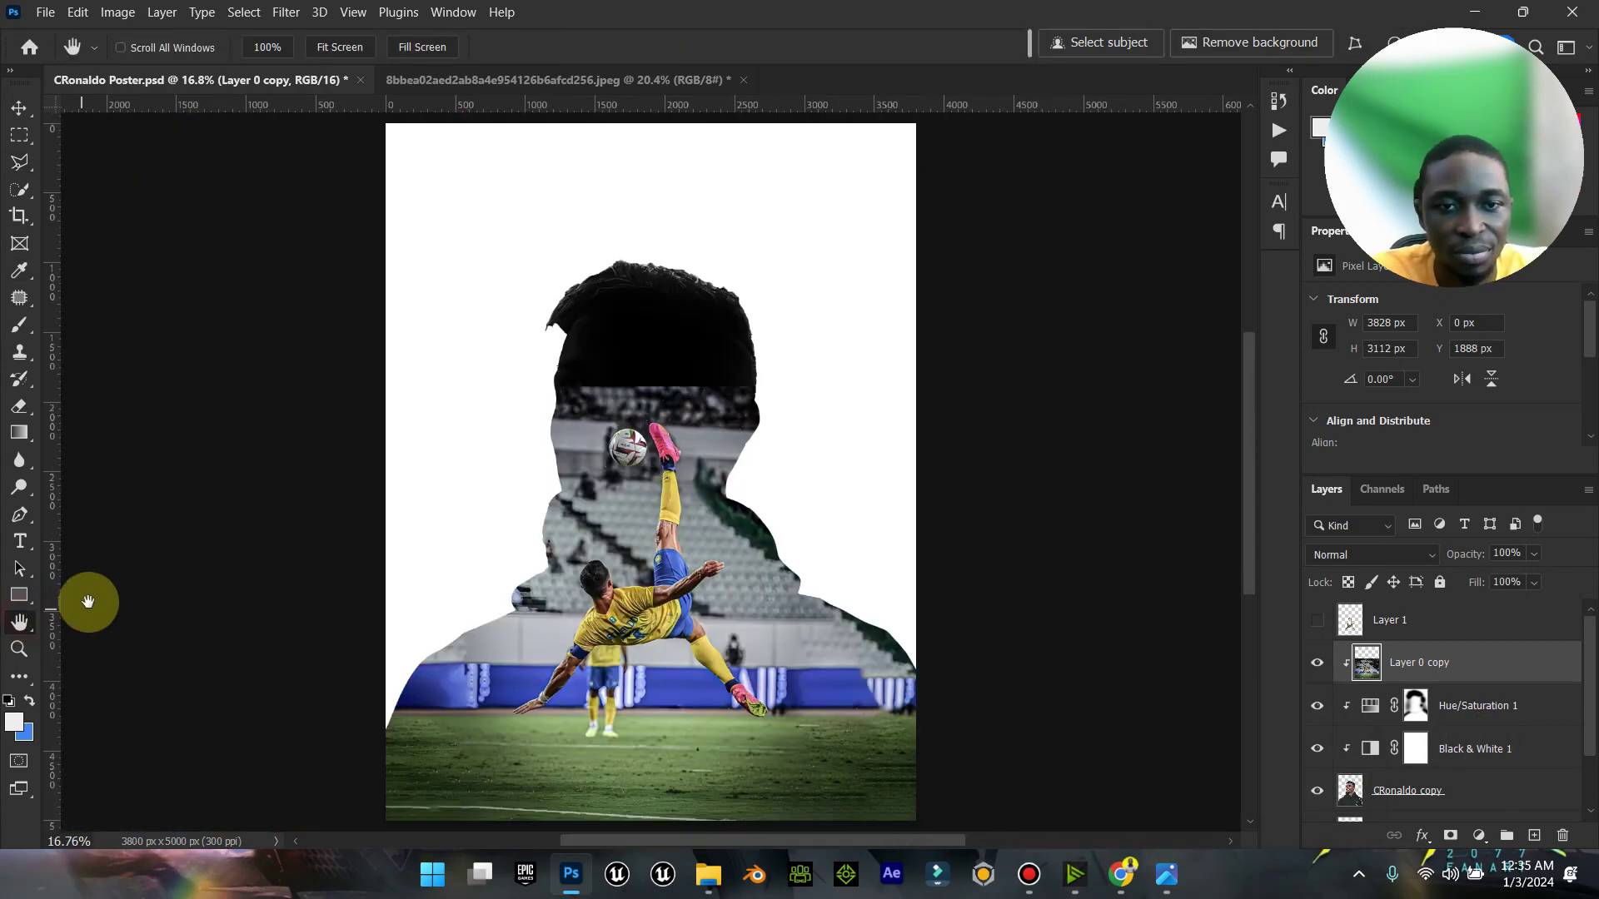
Step: Check the Leicester City reference poster, and add a layer mask to Layer 0 copy
left_click(32, 109)
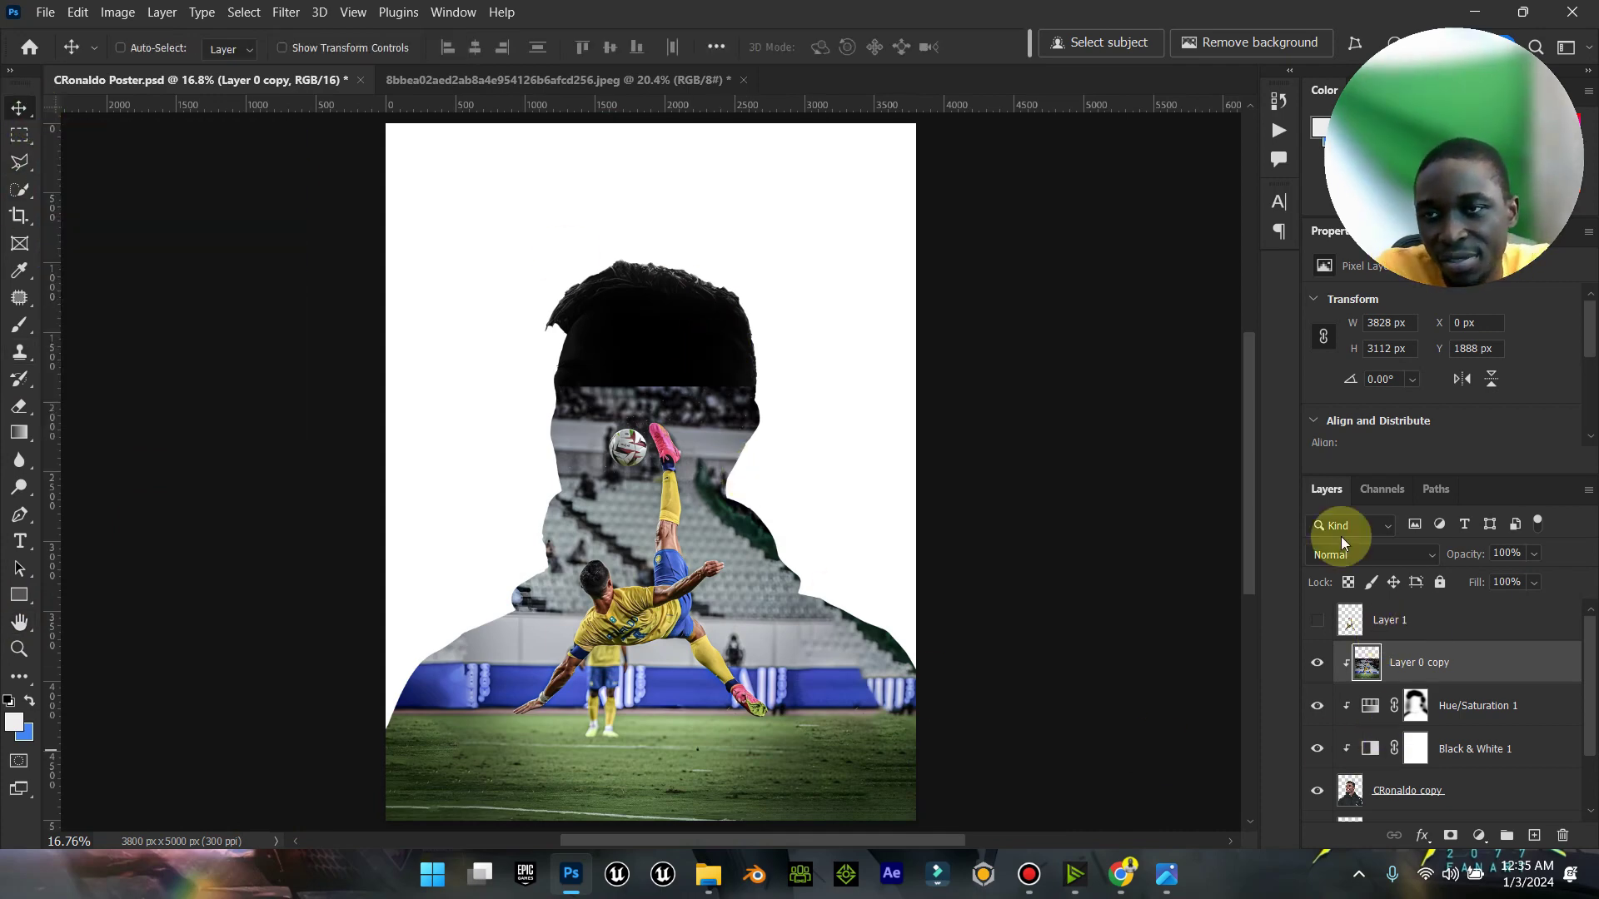
left_click(1163, 881)
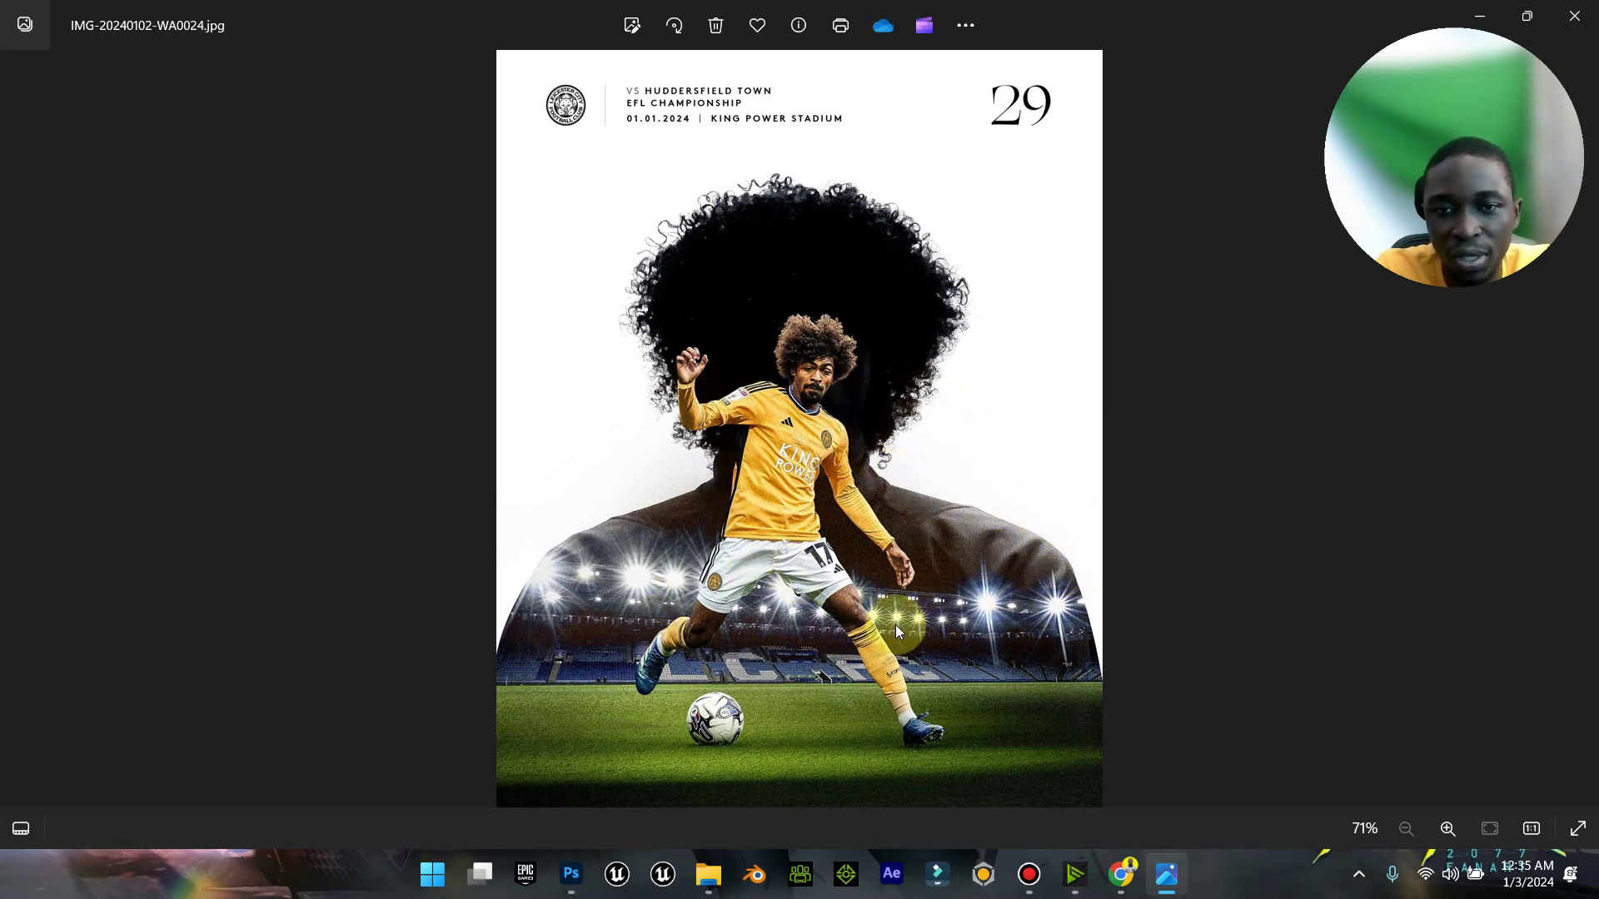
left_click(1488, 25)
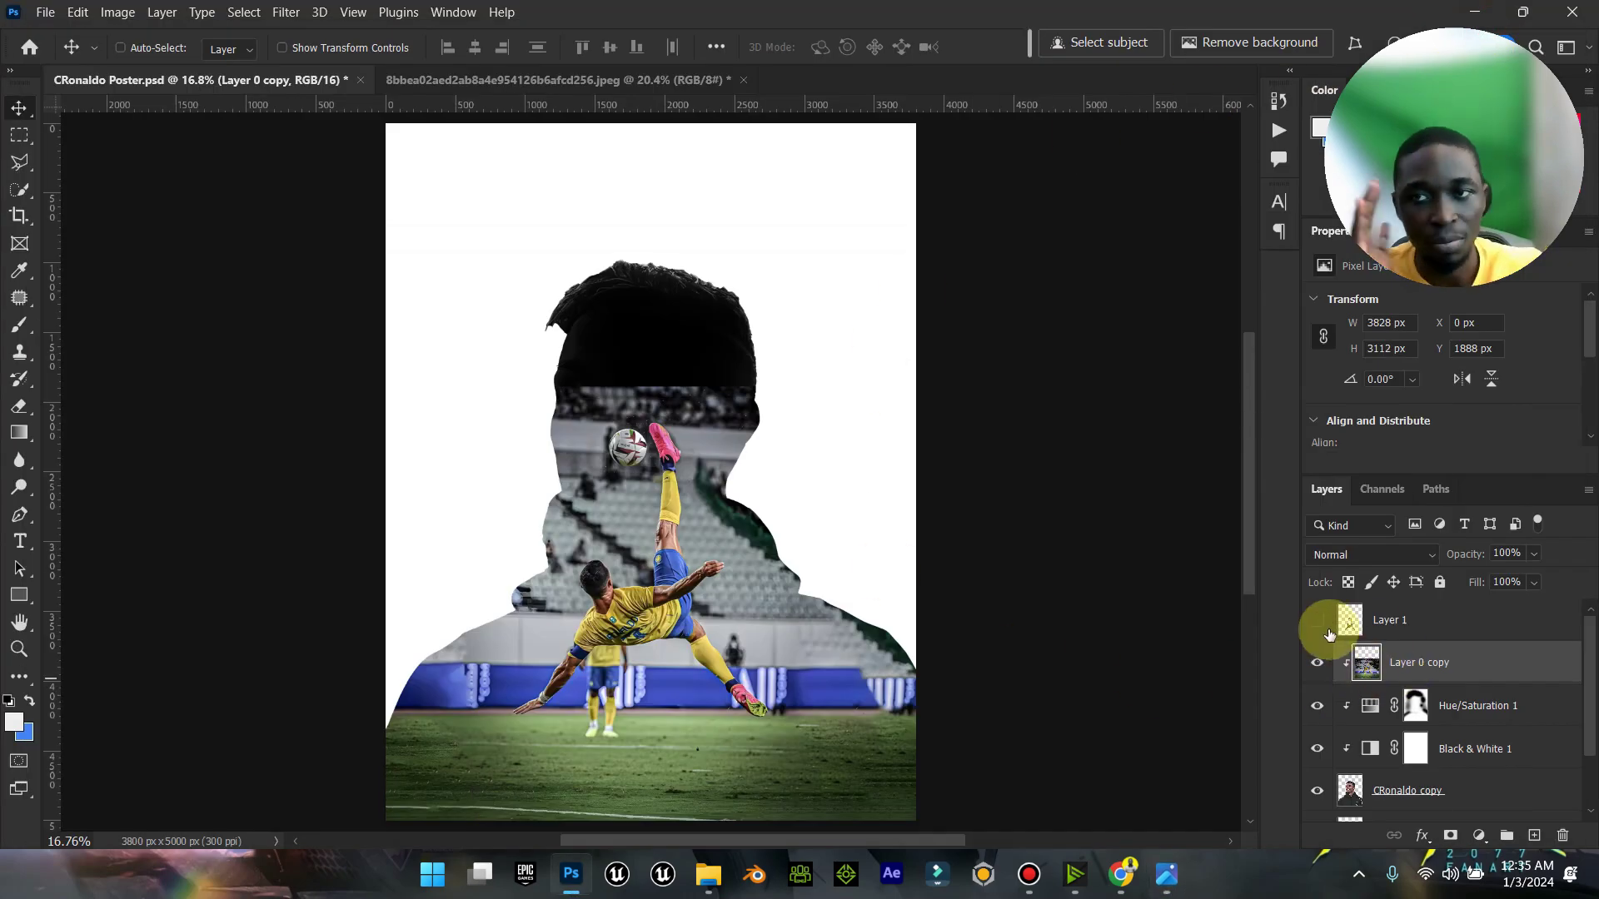
left_click(1449, 840)
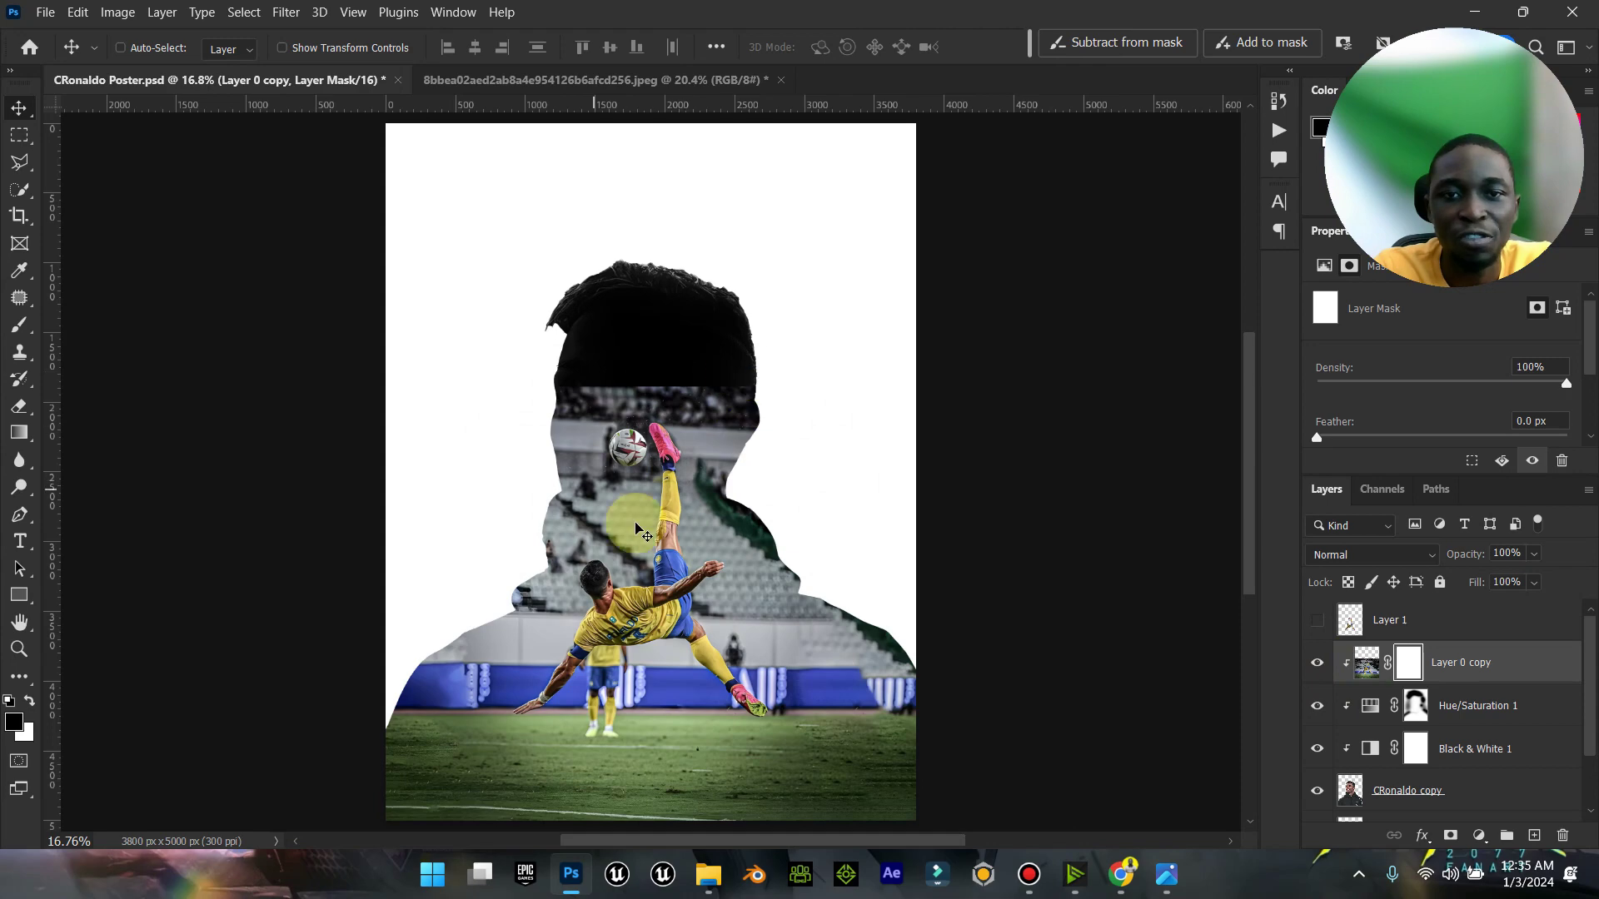
Step: Hide the stadium photo over the head and neck by painting the mask black with the 1300 px brush at 100% opacity, comparing with the reference
left_click(20, 325)
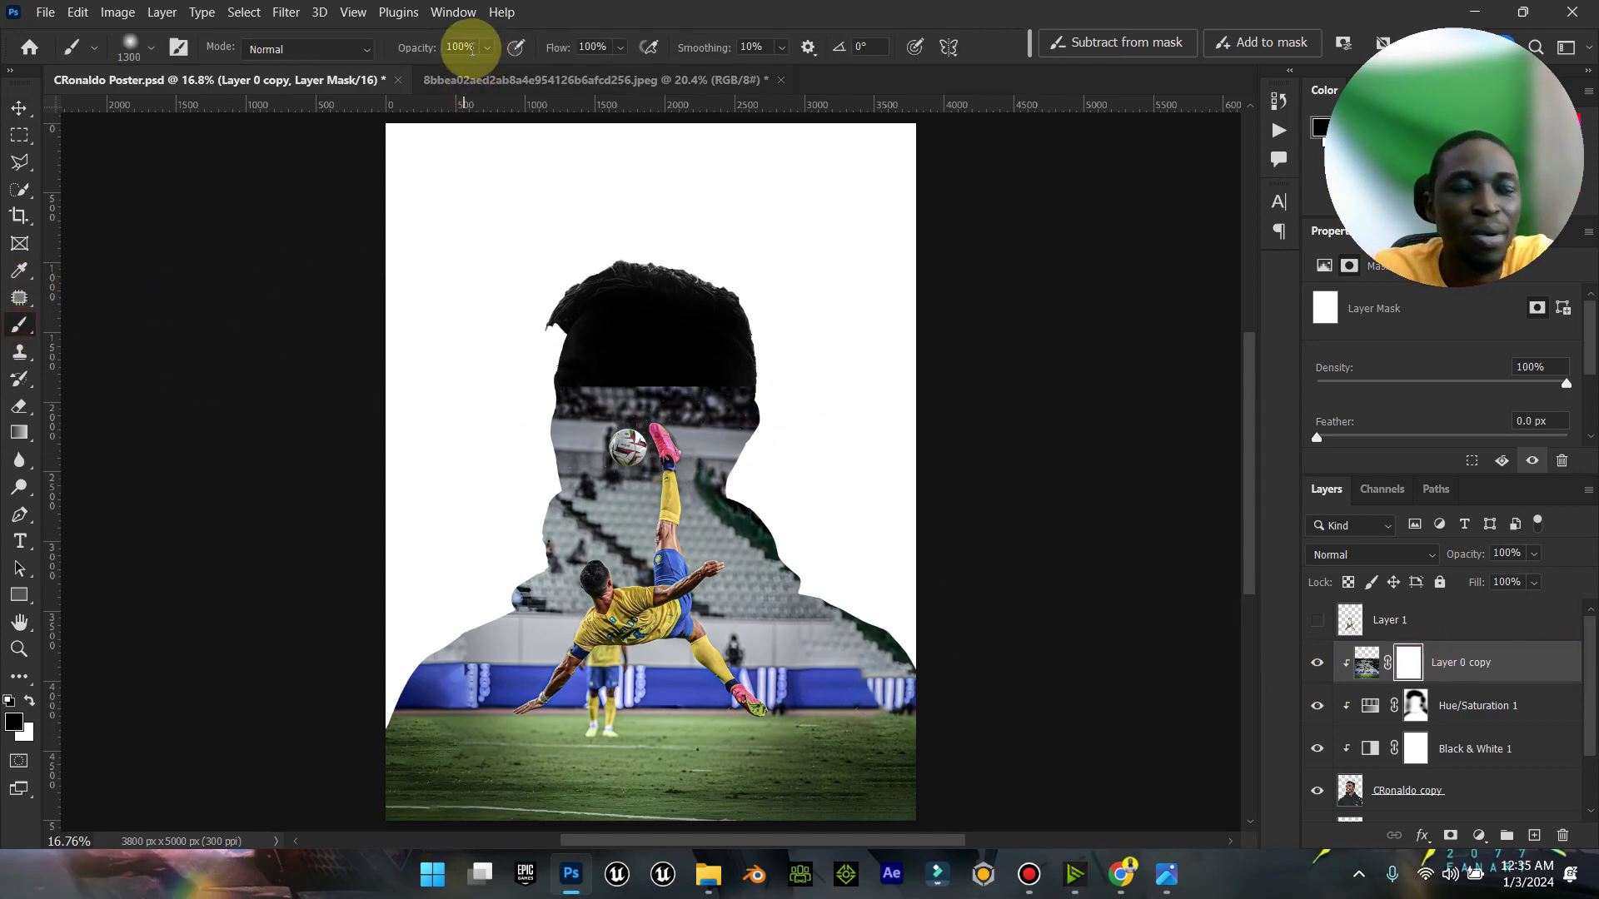
mouse_move(771, 373)
left_mouse_down()
mouse_move(632, 414)
mouse_move(680, 404)
mouse_move(654, 455)
mouse_move(687, 504)
mouse_move(544, 426)
mouse_move(654, 551)
mouse_move(693, 506)
mouse_move(714, 524)
mouse_move(750, 466)
mouse_move(783, 454)
left_mouse_up()
left_click(1317, 627)
left_click(1166, 875)
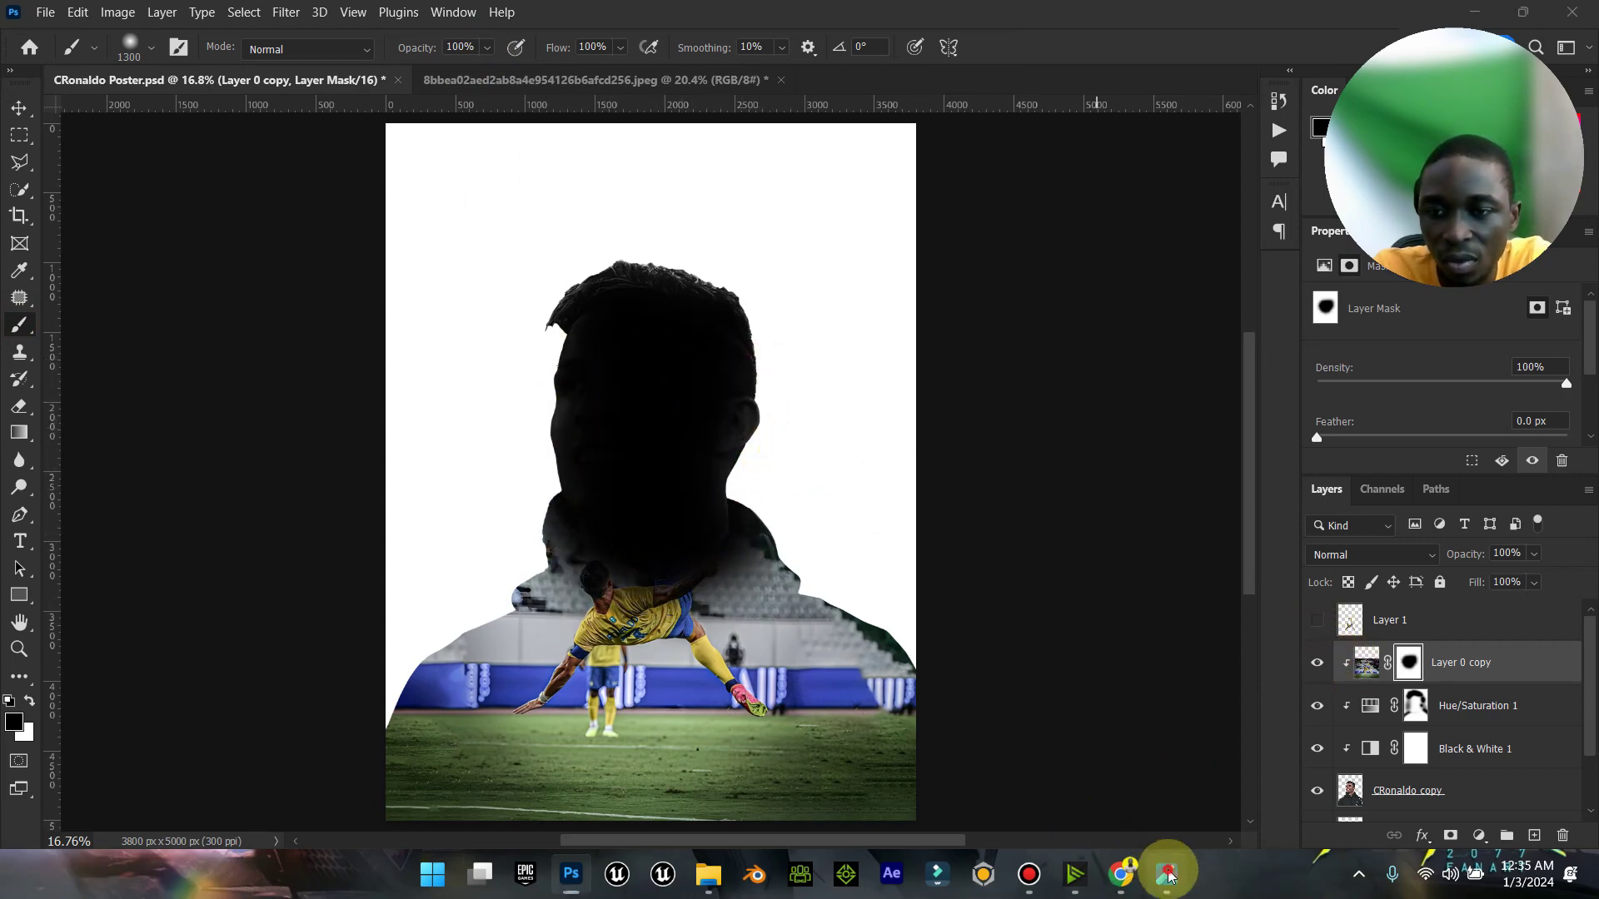
left_click(1166, 874)
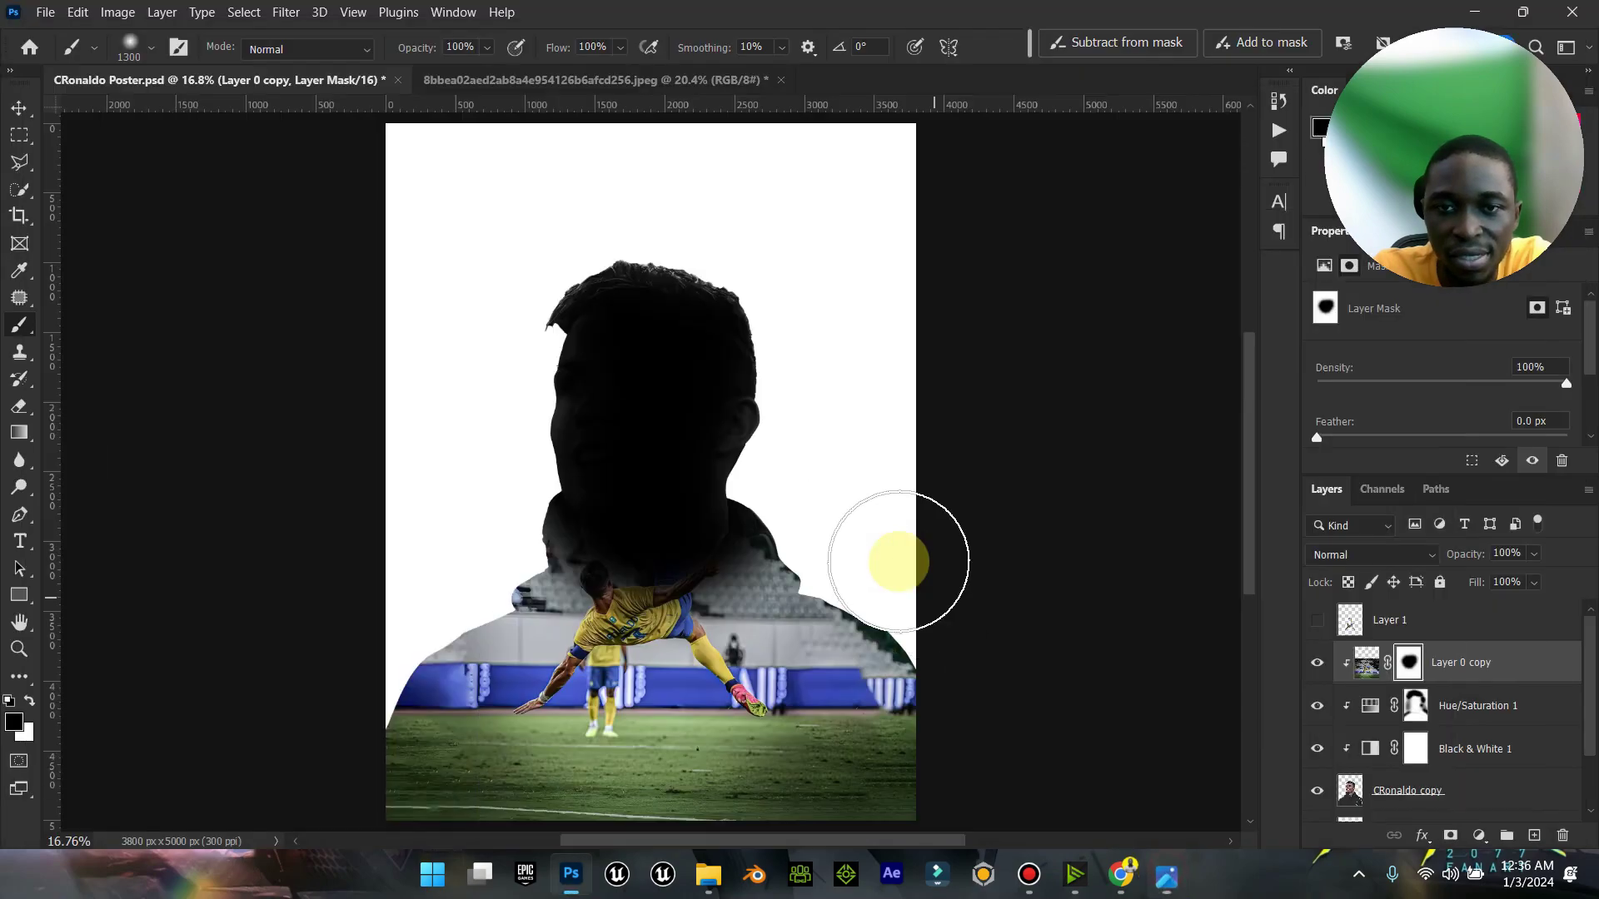
left_click(1166, 874)
left_click(1166, 874)
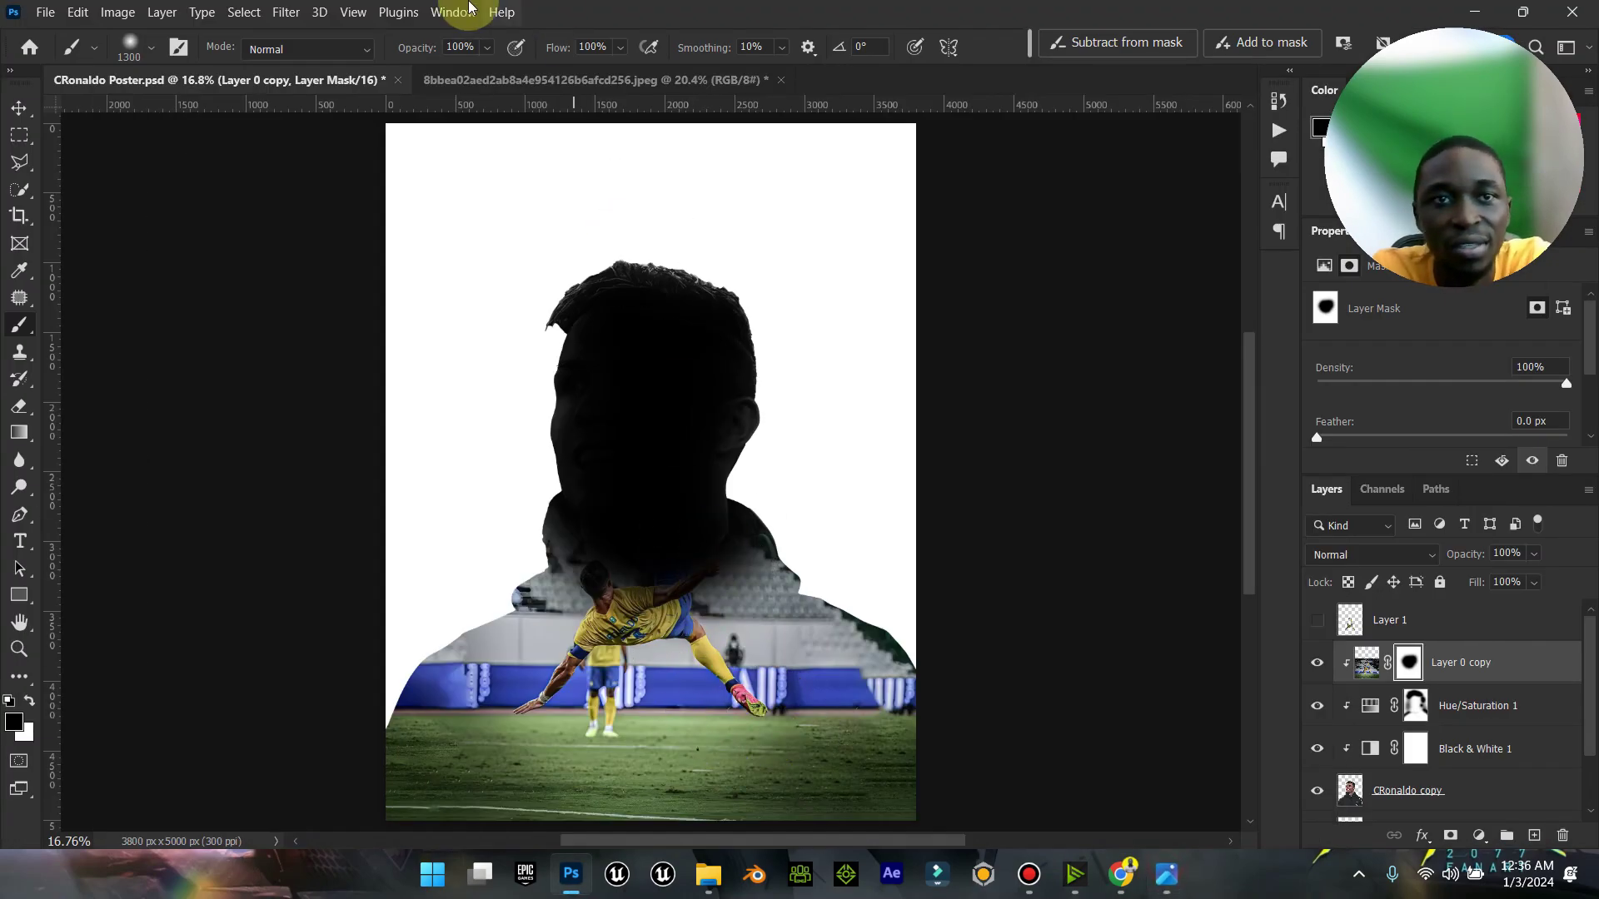
Step: Set the brush opacity to 47% and fade the photo across the chest and right shoulder on the mask, checking the reference
left_click_drag(487, 48, 458, 72)
mouse_move(695, 474)
left_mouse_down()
mouse_move(696, 578)
mouse_move(750, 650)
mouse_move(678, 678)
mouse_move(670, 547)
mouse_move(553, 642)
mouse_move(832, 642)
mouse_move(917, 674)
left_mouse_up()
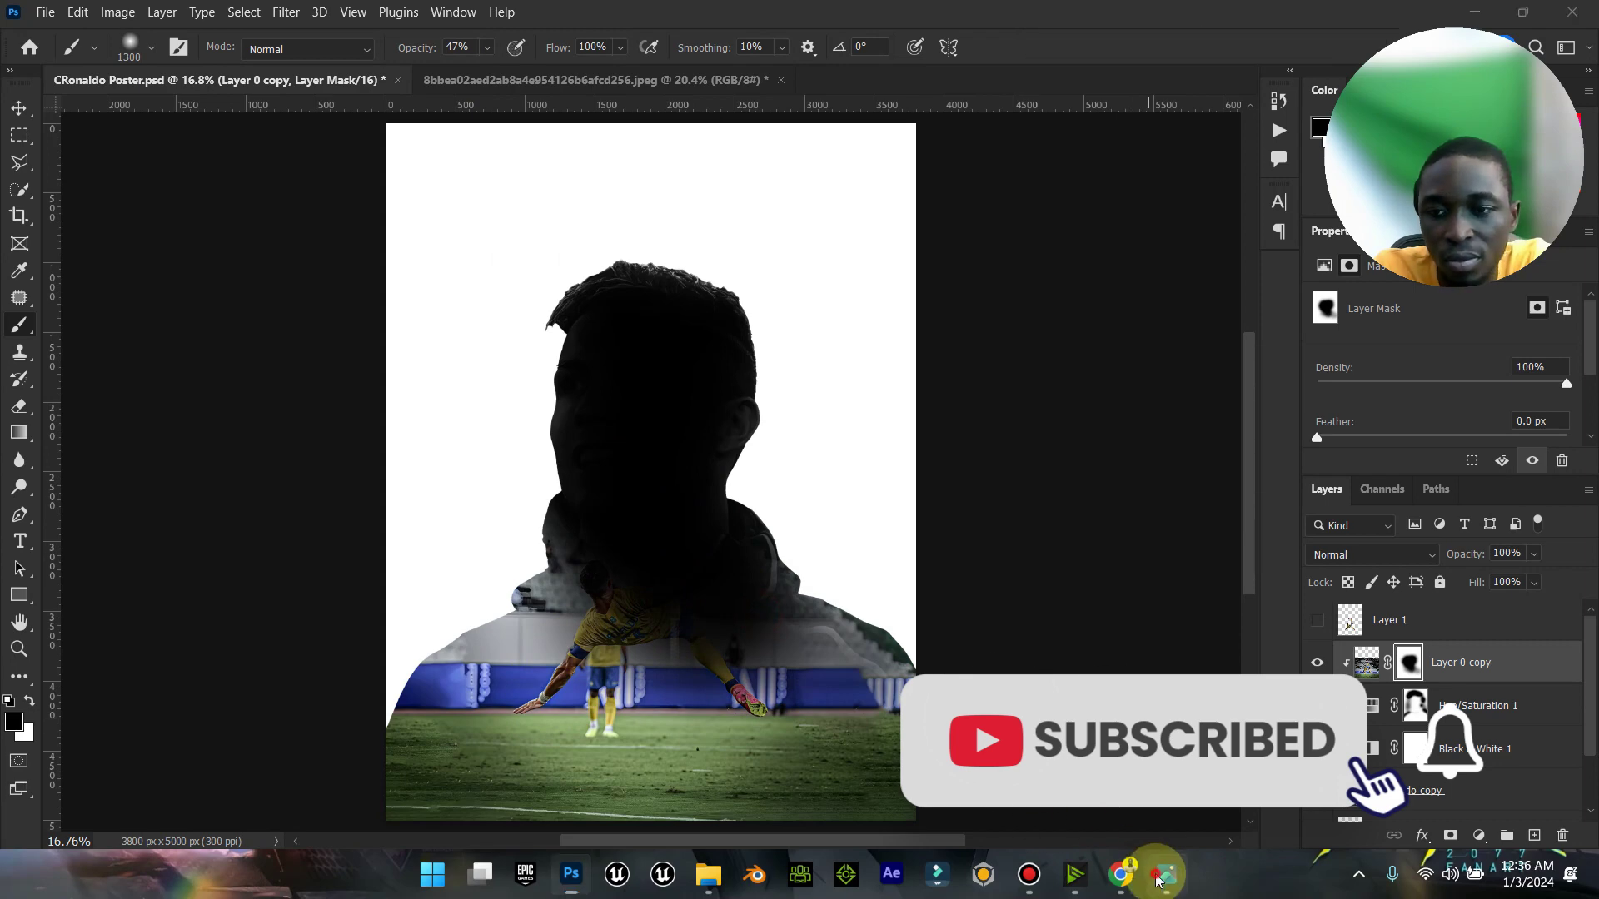
left_click(1159, 876)
left_click(1159, 876)
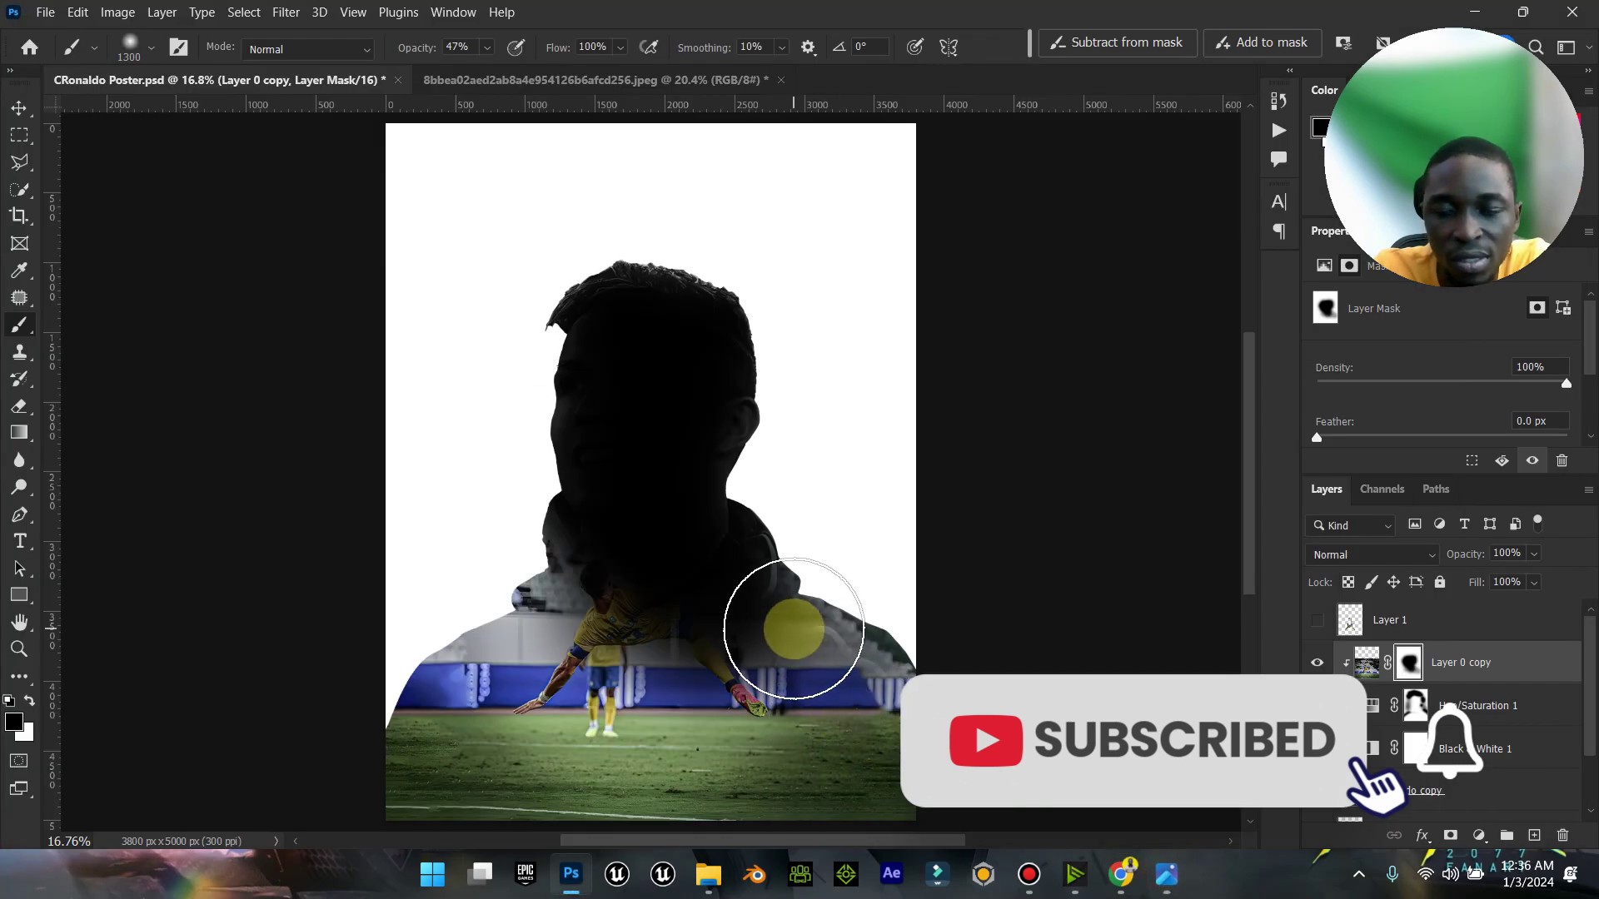
left_click_drag(836, 555, 935, 625)
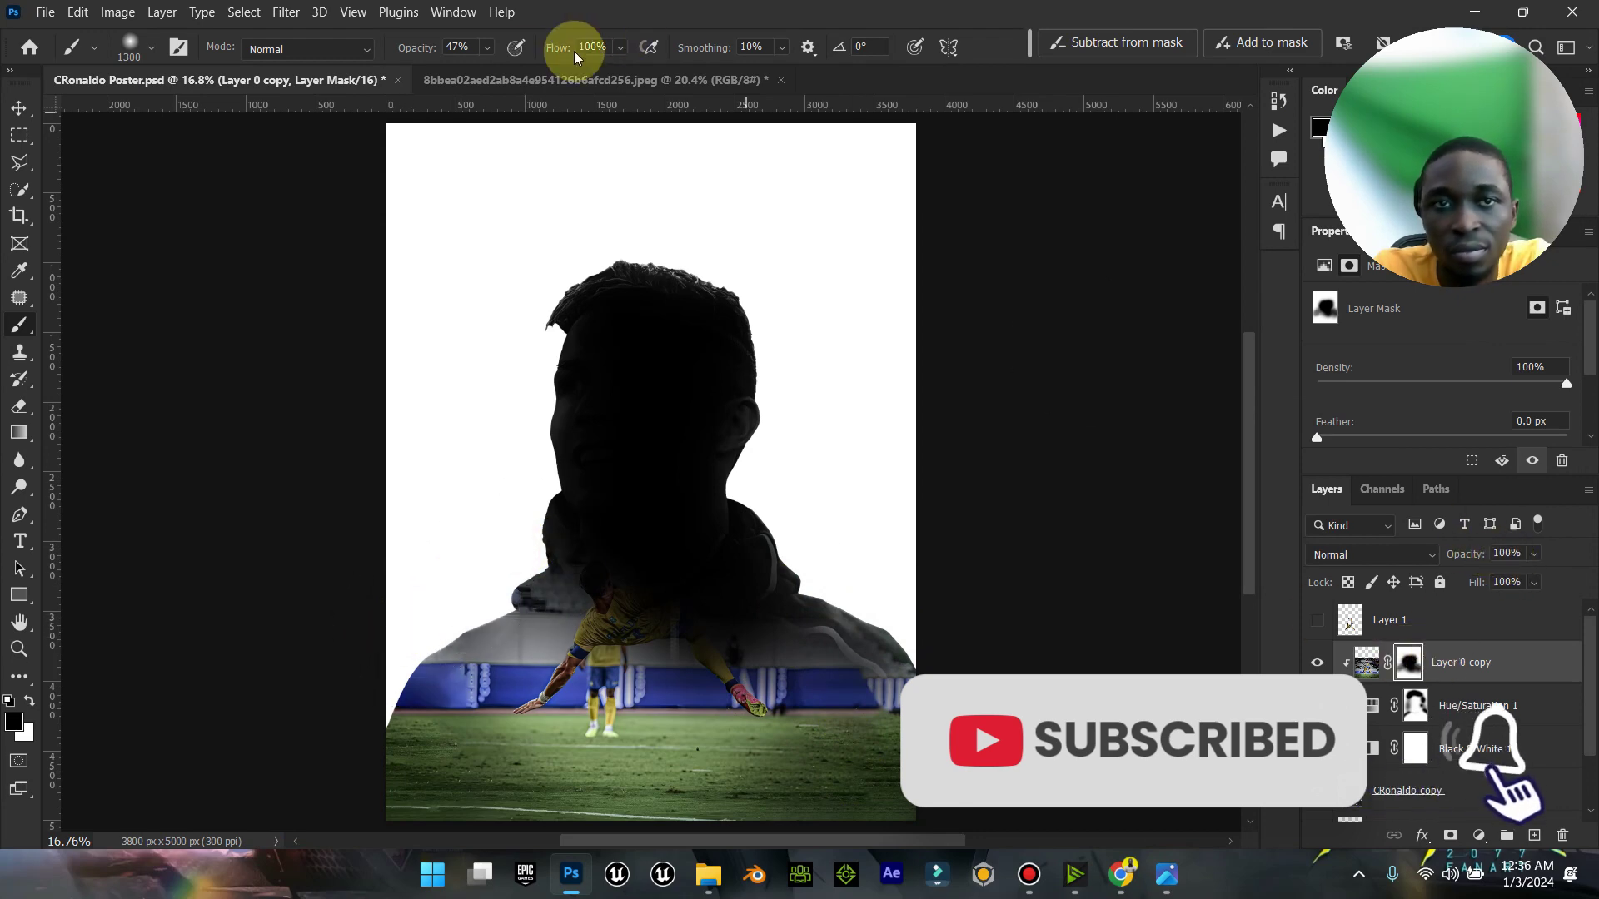
Step: Set the brush opacity to 100%, mask the photo along the tops of both shoulders, and compare with the reference poster
left_click(486, 47)
left_click_drag(500, 71, 607, 78)
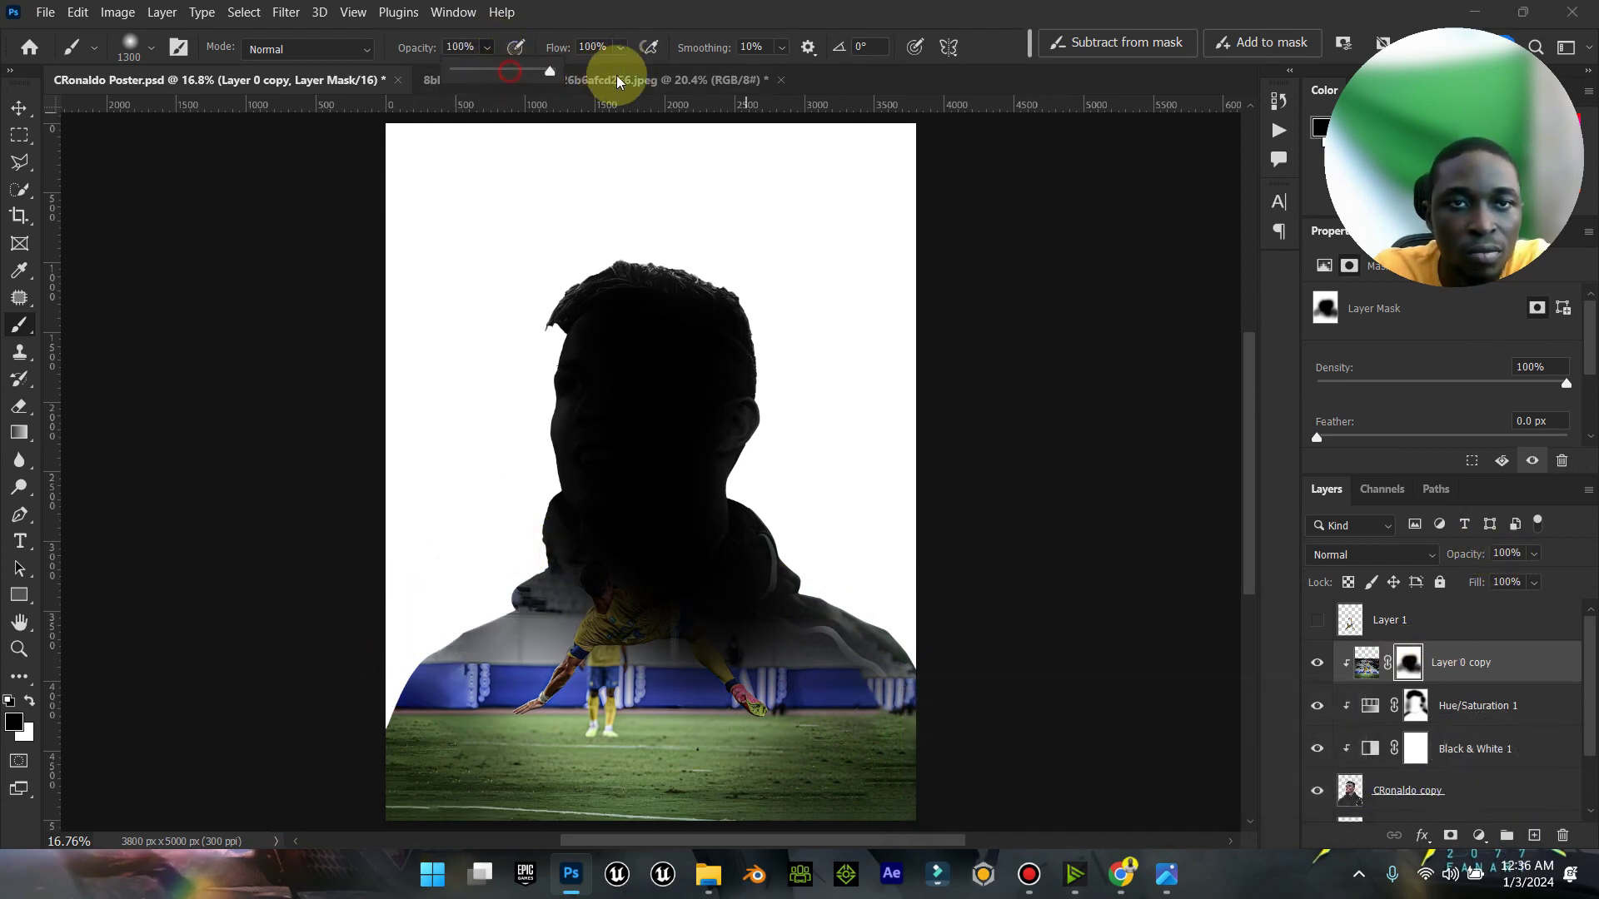
left_click(493, 571)
mouse_move(417, 613)
left_mouse_down()
mouse_move(493, 573)
mouse_move(370, 636)
mouse_move(479, 572)
mouse_move(339, 630)
mouse_move(513, 570)
mouse_move(845, 588)
mouse_move(914, 623)
mouse_move(897, 593)
mouse_move(1232, 775)
mouse_move(1223, 758)
mouse_move(870, 759)
mouse_move(988, 727)
mouse_move(953, 459)
left_mouse_up()
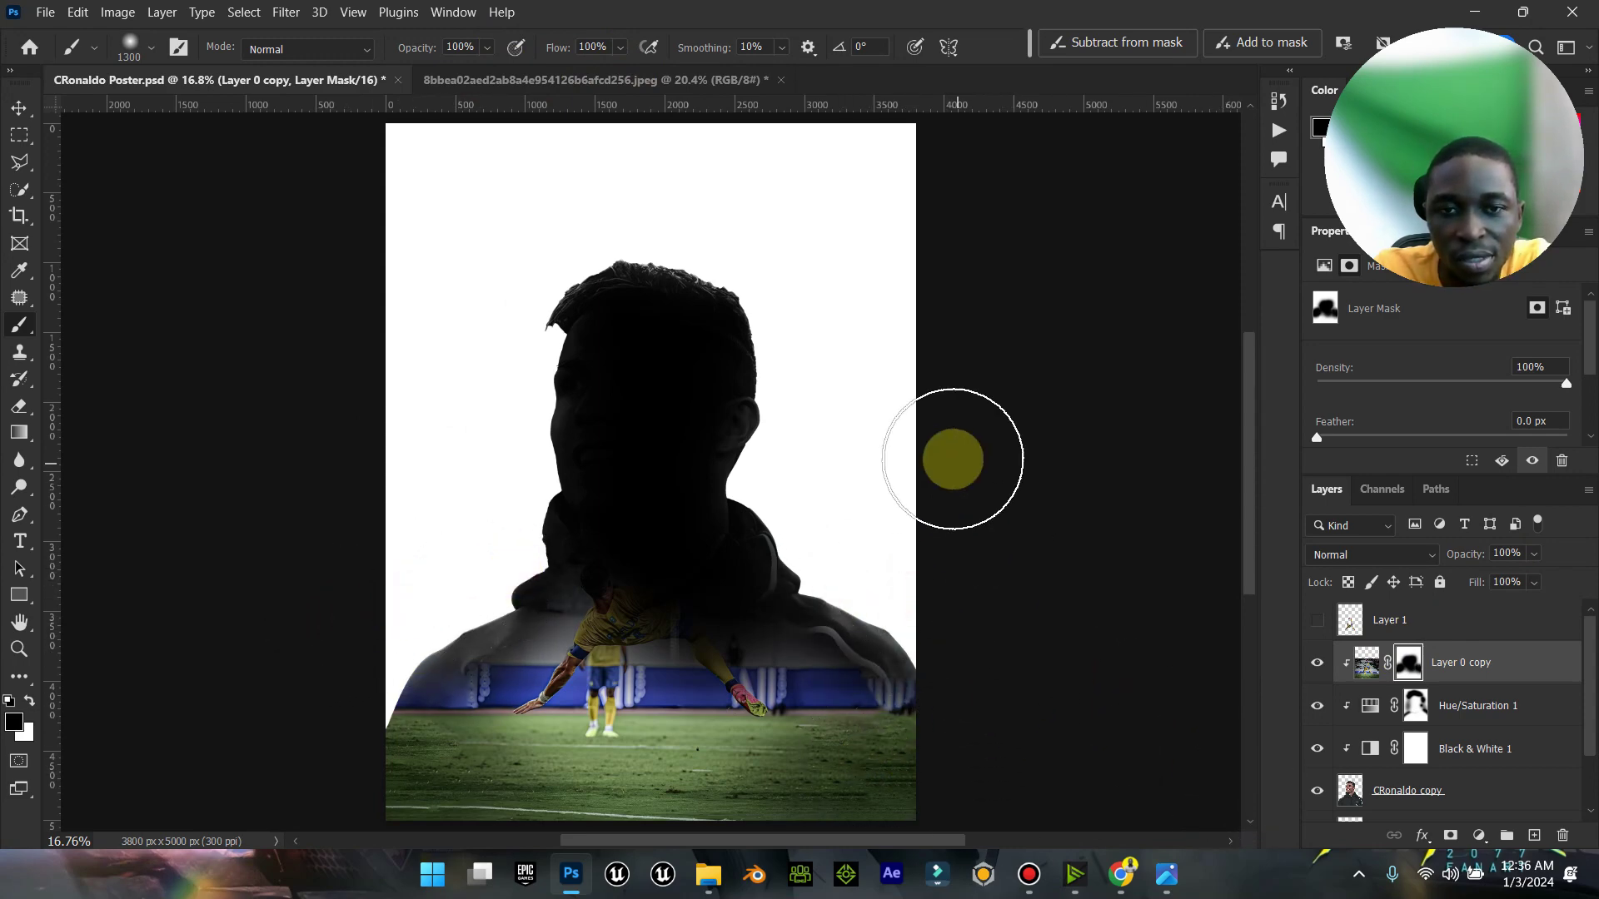
left_click(1191, 891)
left_click(1189, 894)
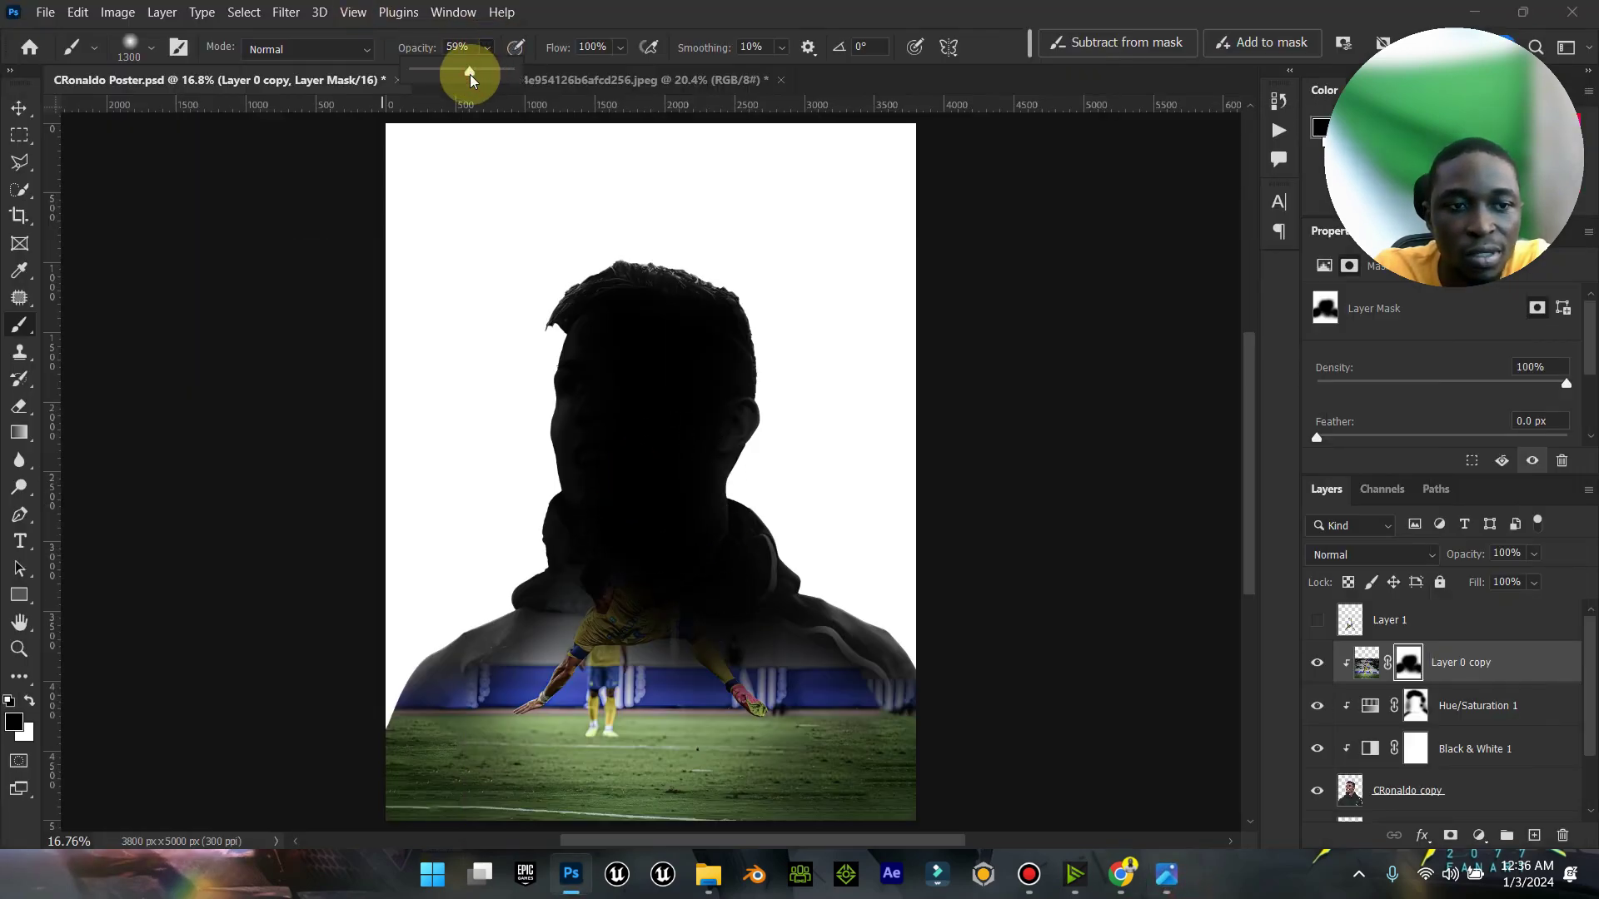
Step: Paint white on the mask at 59% brush opacity to bring back the bicycle-kick player and surrounding photo, checking the result against the reference
left_click(28, 703)
mouse_move(633, 550)
left_mouse_down()
mouse_move(660, 592)
mouse_move(702, 614)
mouse_move(735, 592)
mouse_move(827, 663)
mouse_move(828, 614)
mouse_move(701, 688)
left_mouse_up()
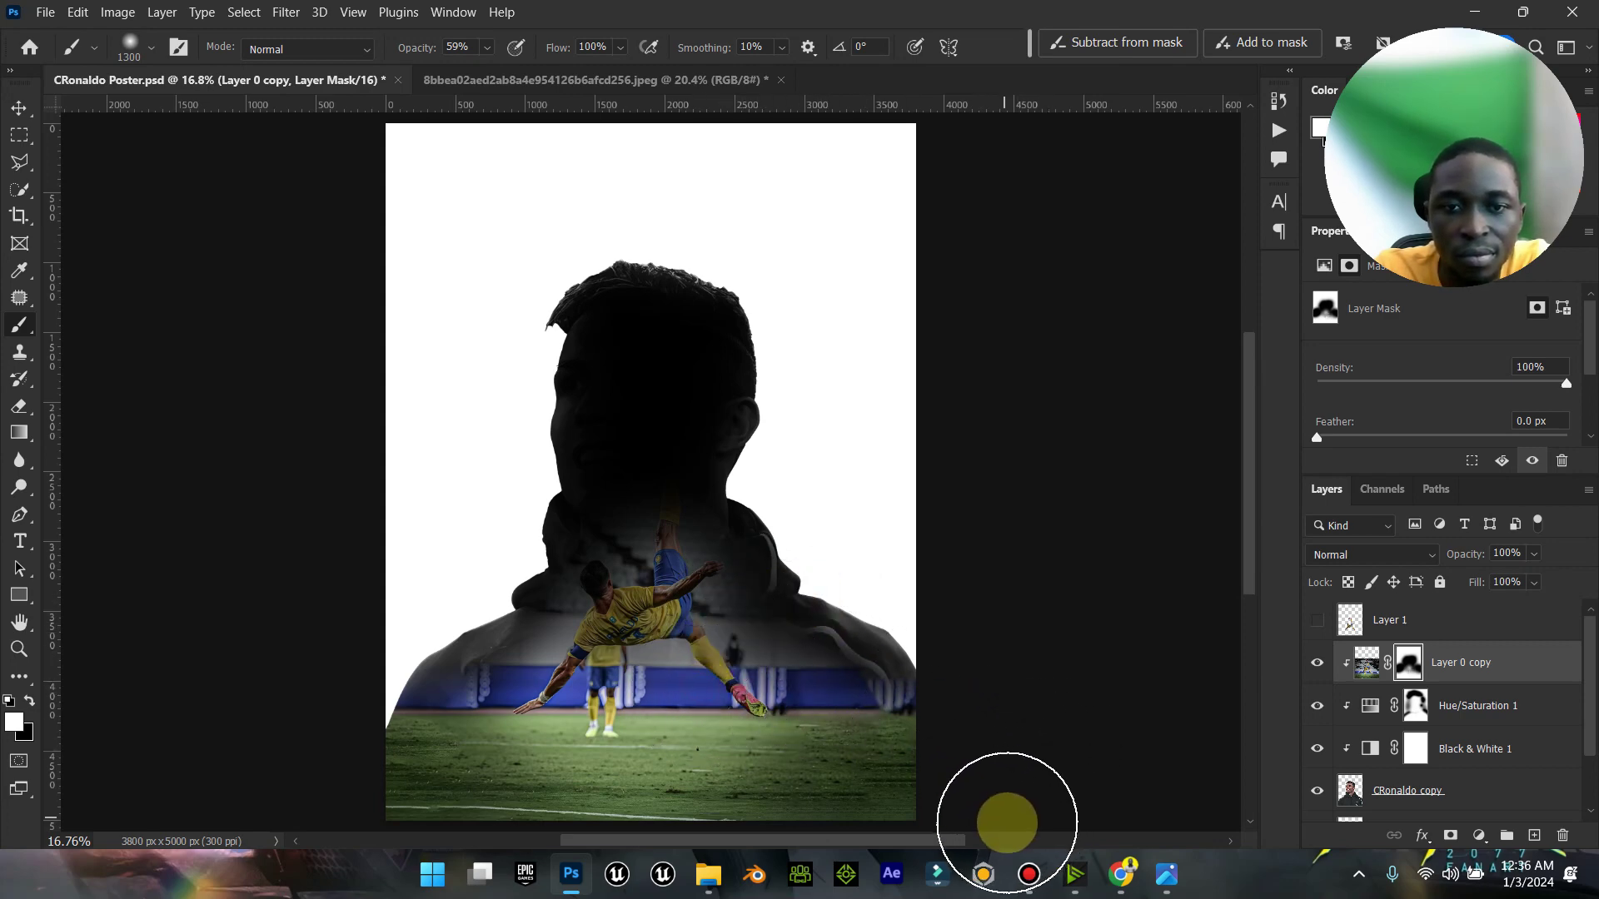
left_click(1165, 874)
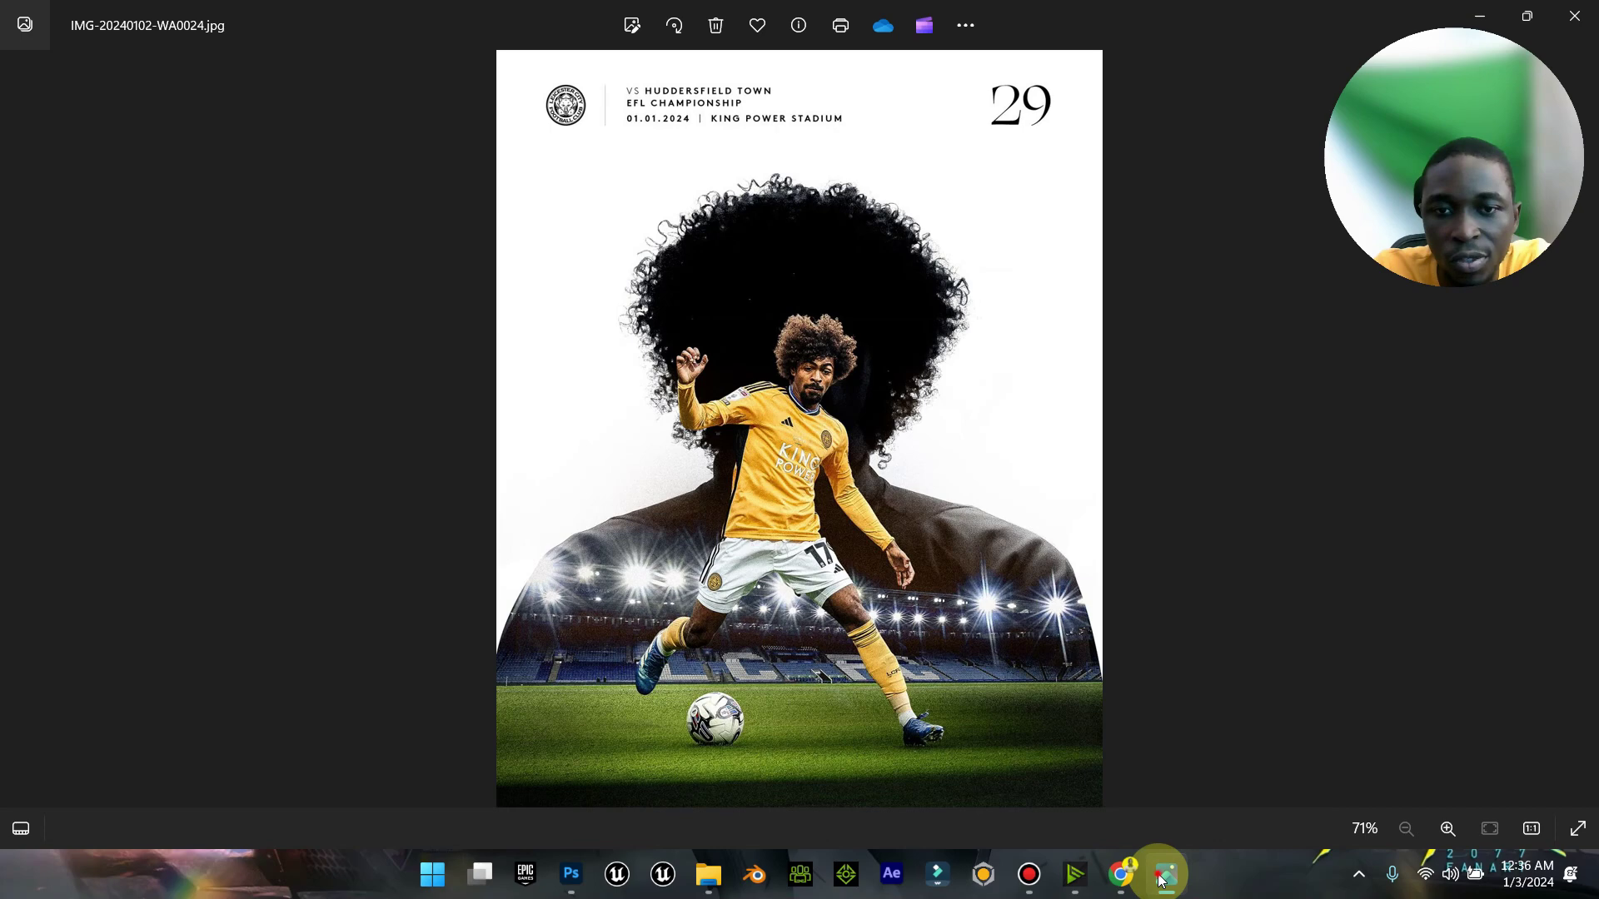
left_click(1162, 876)
mouse_move(779, 716)
left_mouse_down()
mouse_move(636, 703)
mouse_move(492, 738)
mouse_move(511, 777)
mouse_move(653, 703)
mouse_move(866, 799)
mouse_move(493, 795)
mouse_move(606, 638)
mouse_move(642, 671)
mouse_move(822, 732)
left_mouse_up()
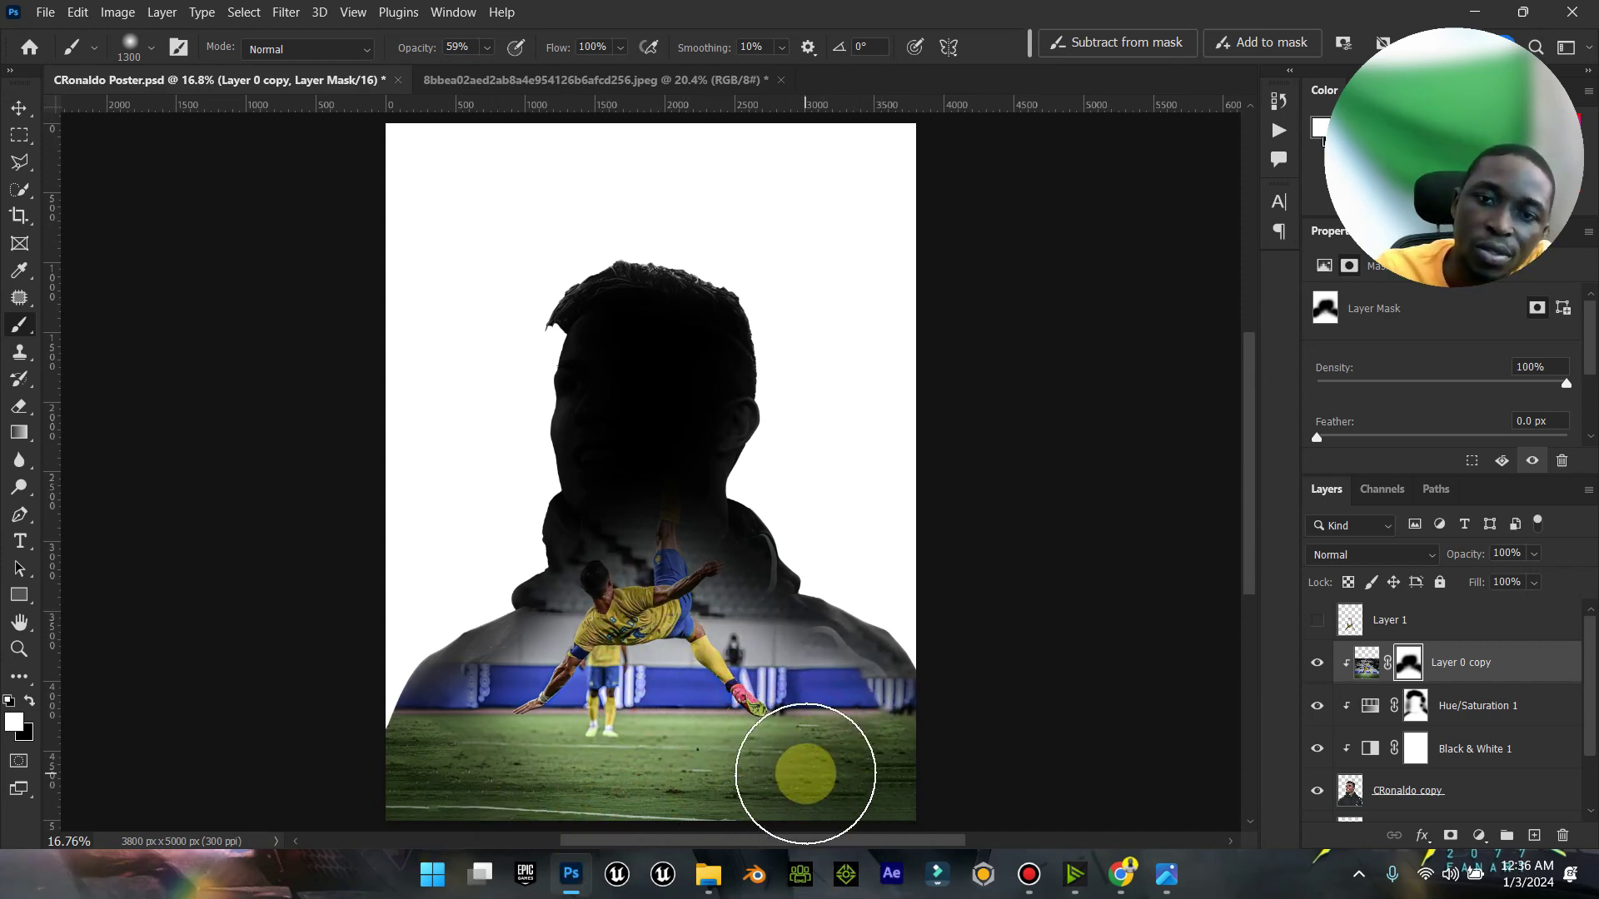
left_click(1165, 877)
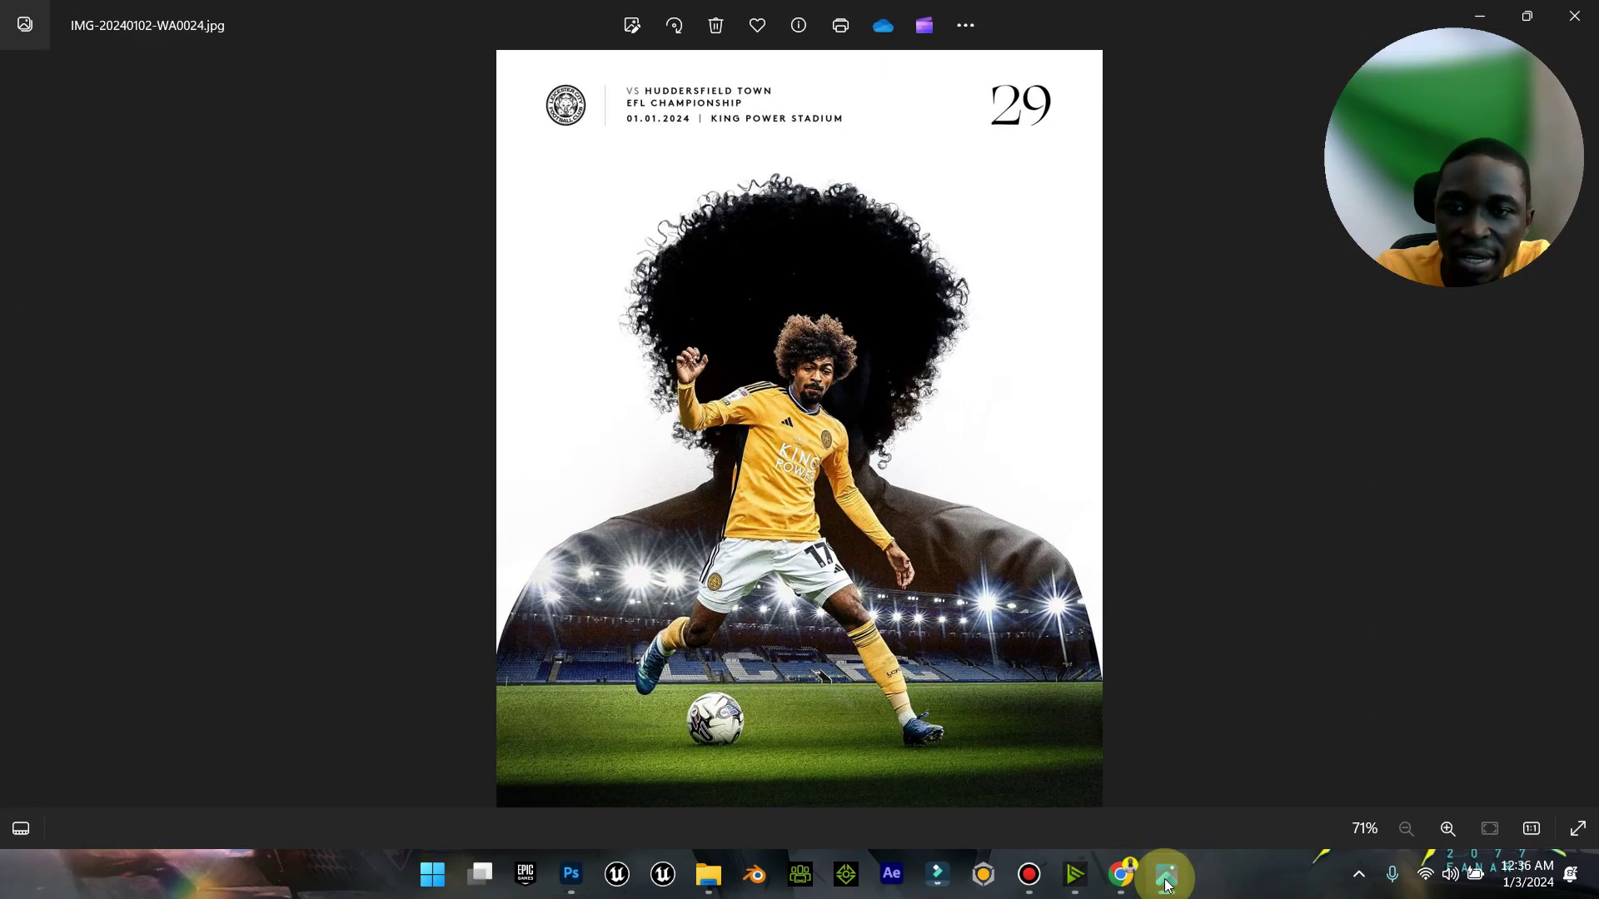
Step: Return to Photoshop and brush black at 59% opacity on the Layer 0 copy mask around the silhouette's collar and right shoulder
left_click(1165, 877)
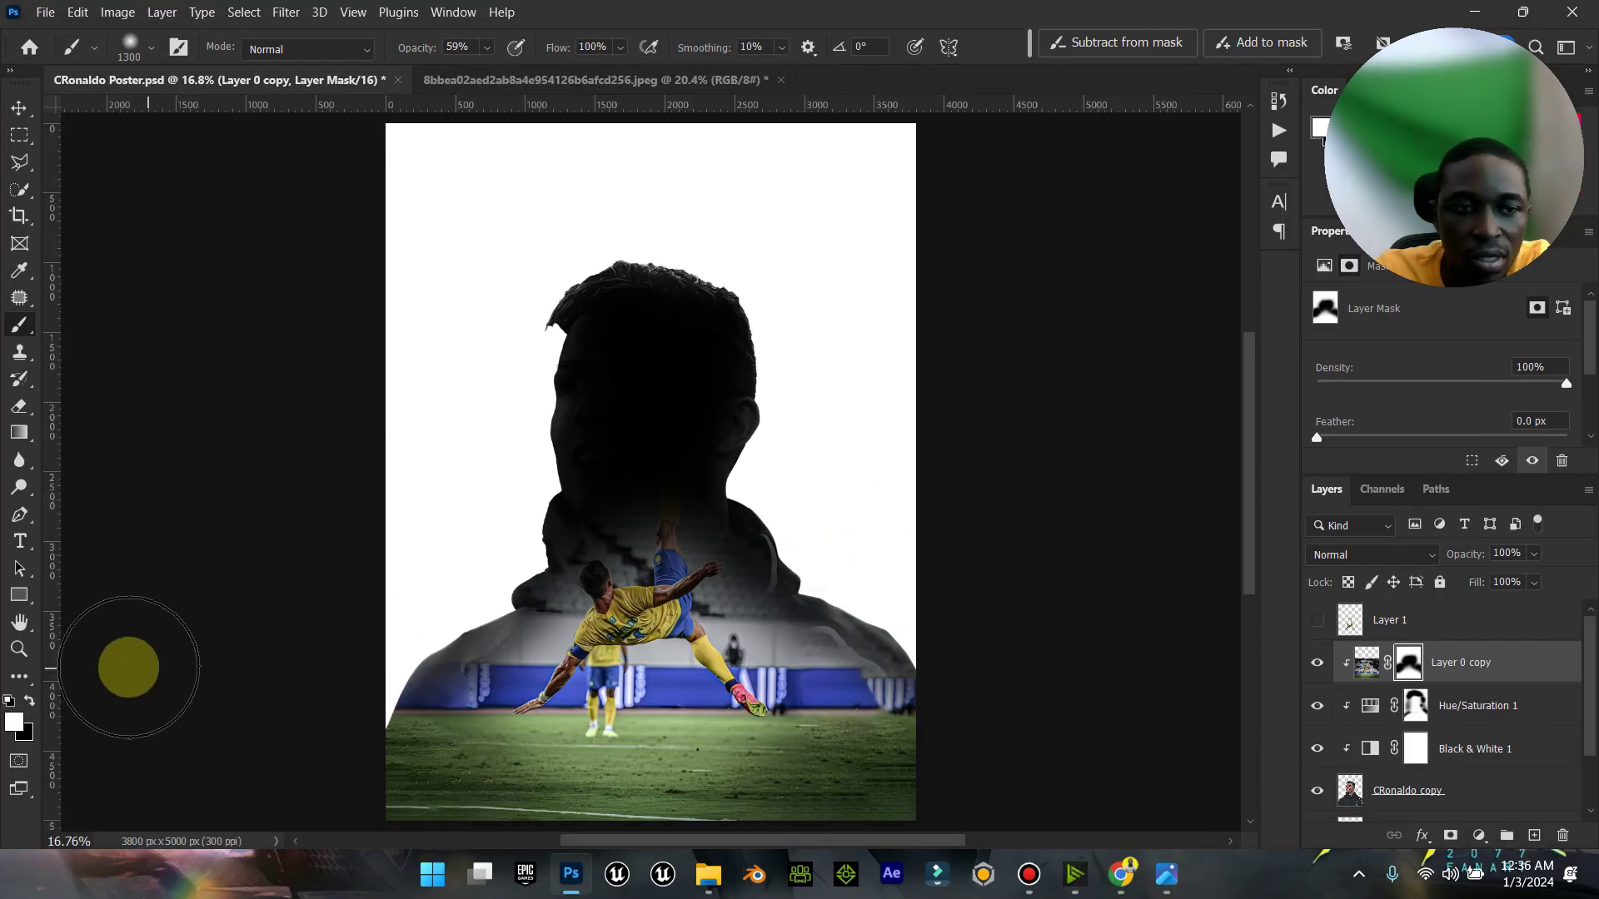
left_click(30, 700)
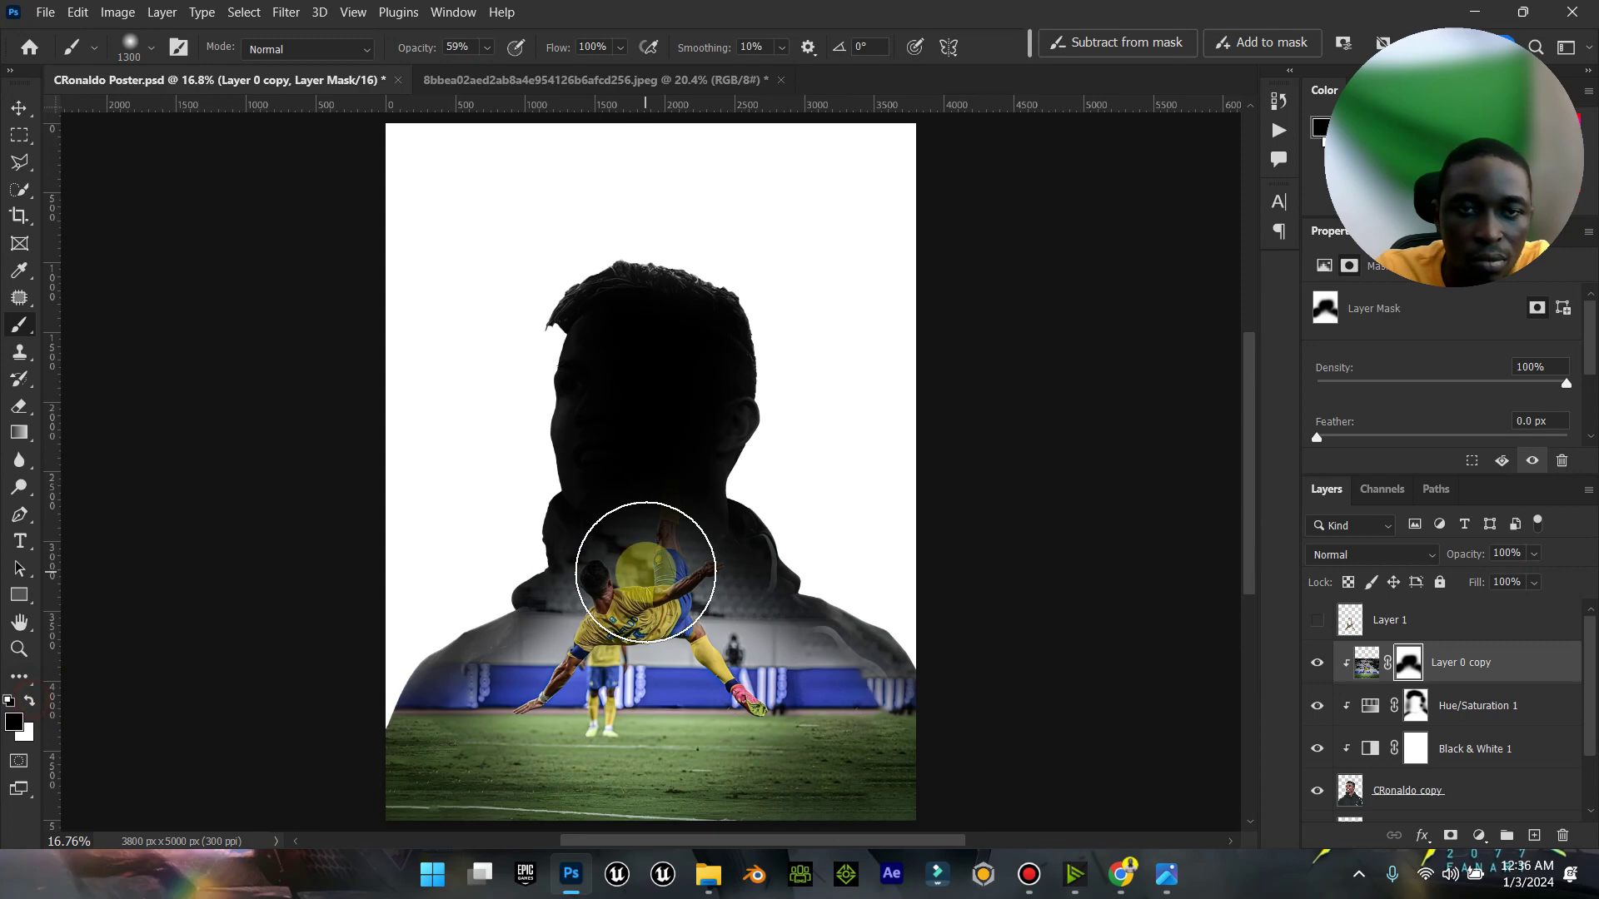
mouse_move(824, 562)
left_mouse_down()
mouse_move(928, 610)
mouse_move(879, 584)
mouse_move(825, 598)
left_mouse_up()
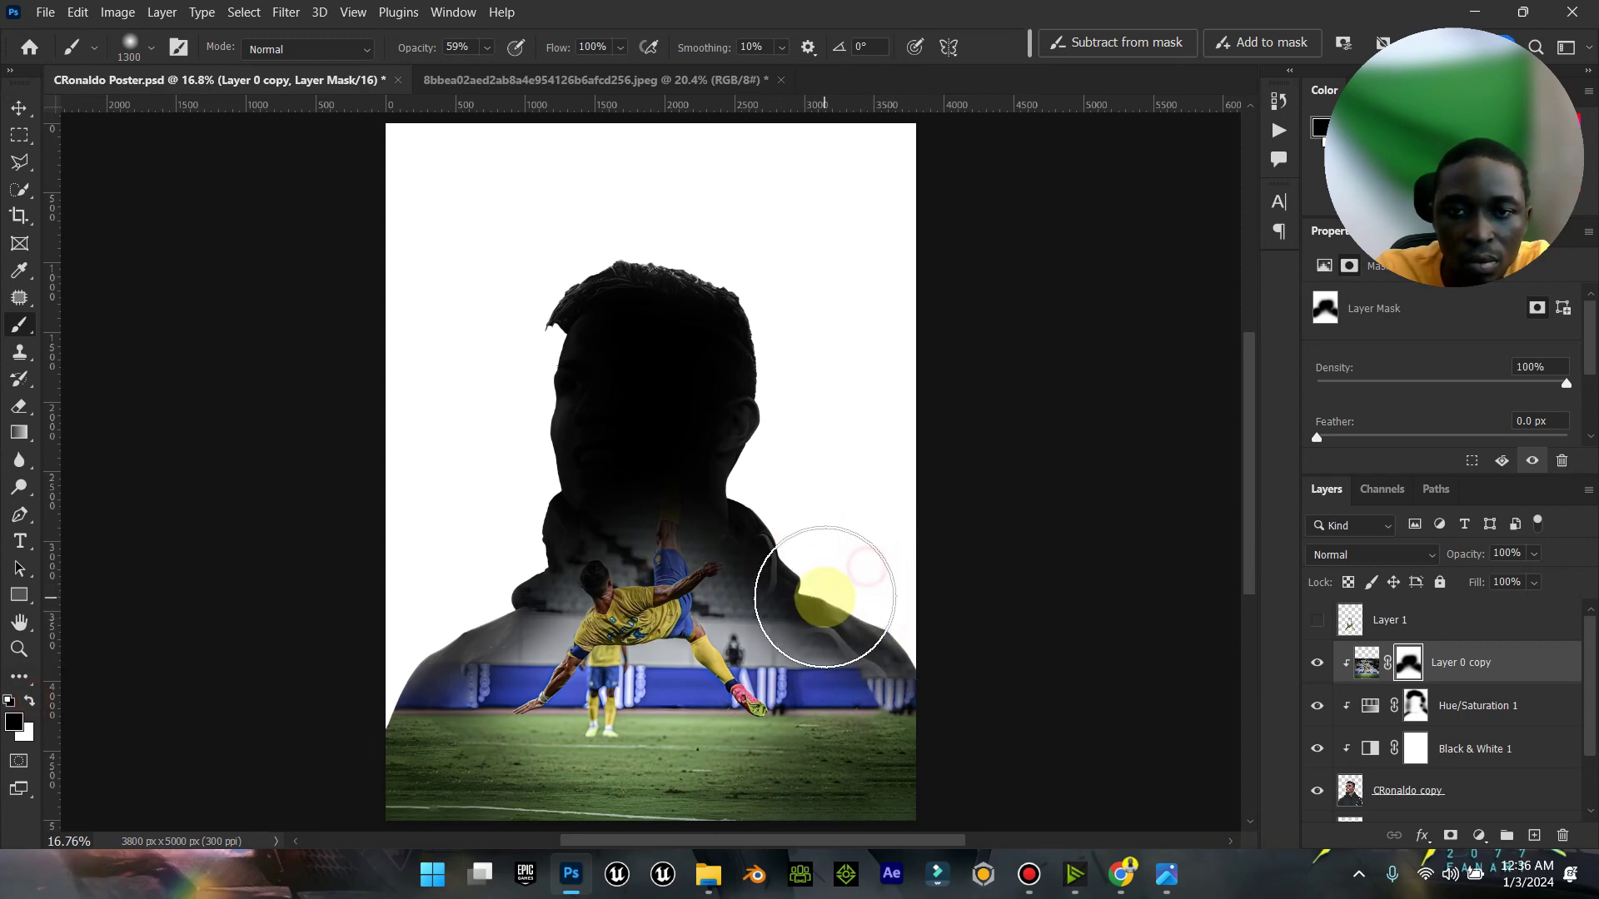
left_click(718, 510)
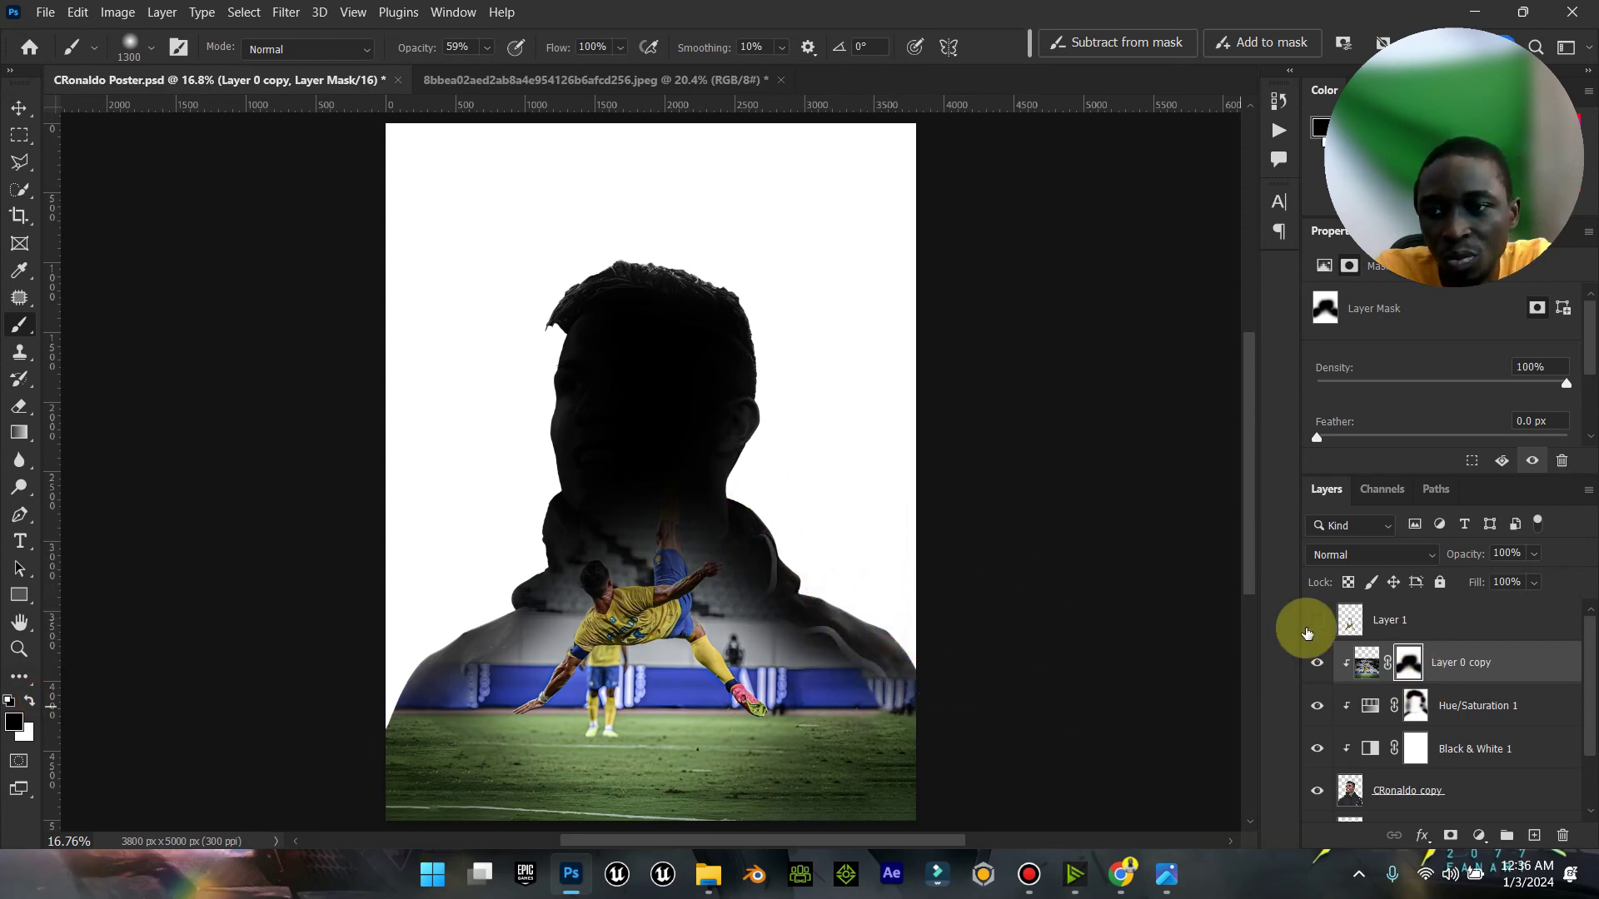
Step: Activate the Move tool and make Layer 1, the cut-out player with the ball, visible
left_click(4, 121)
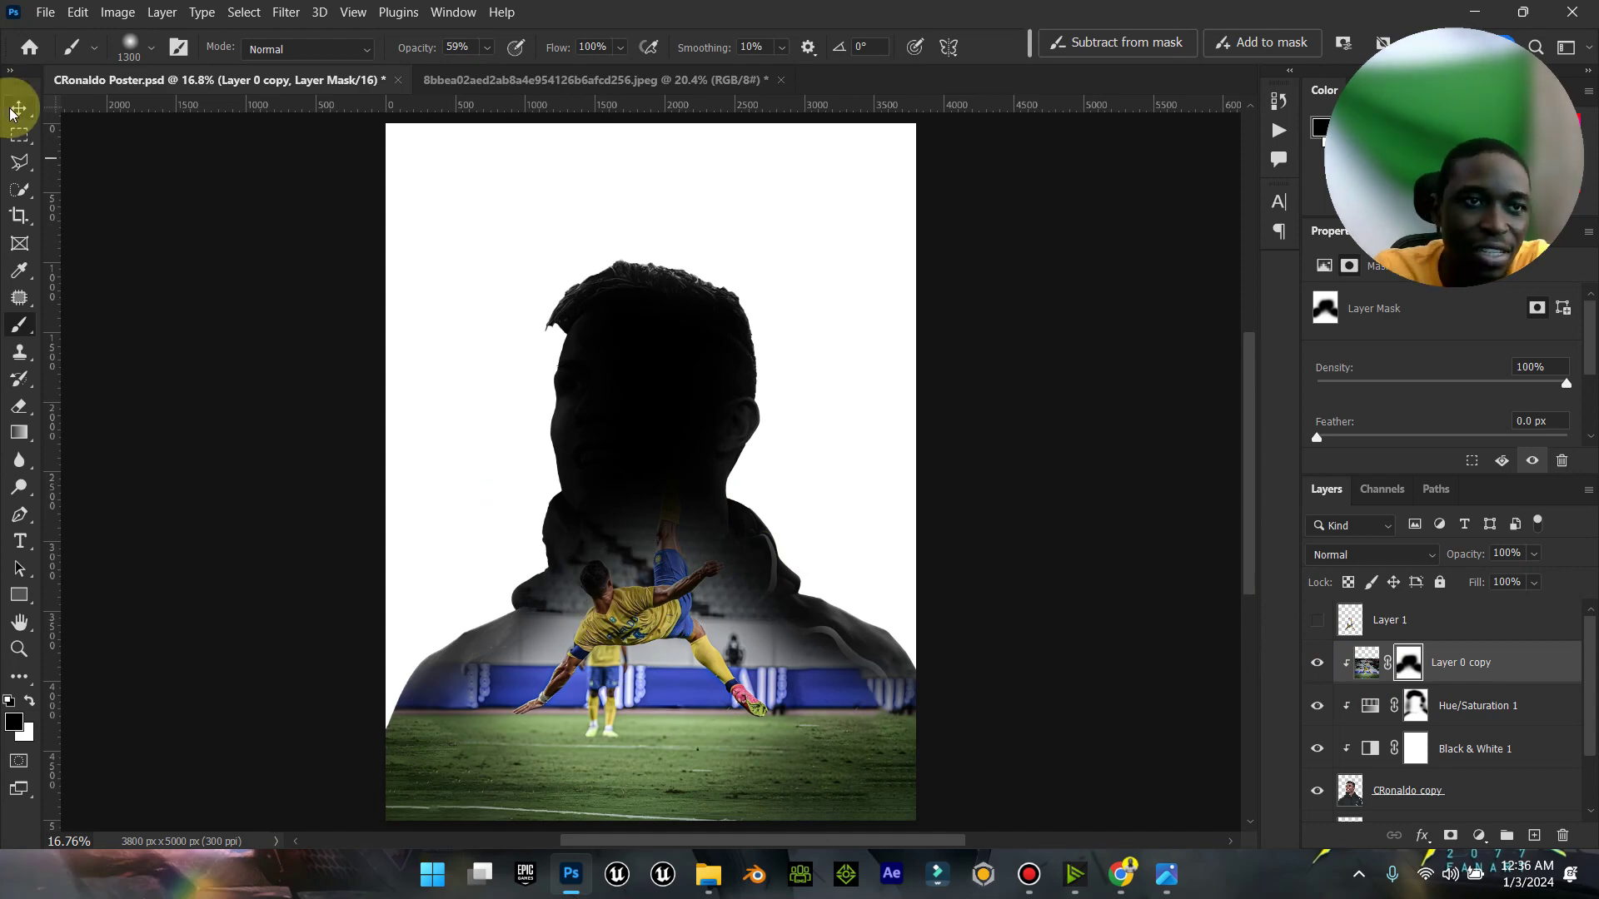
left_click(1372, 753)
left_click(1317, 621)
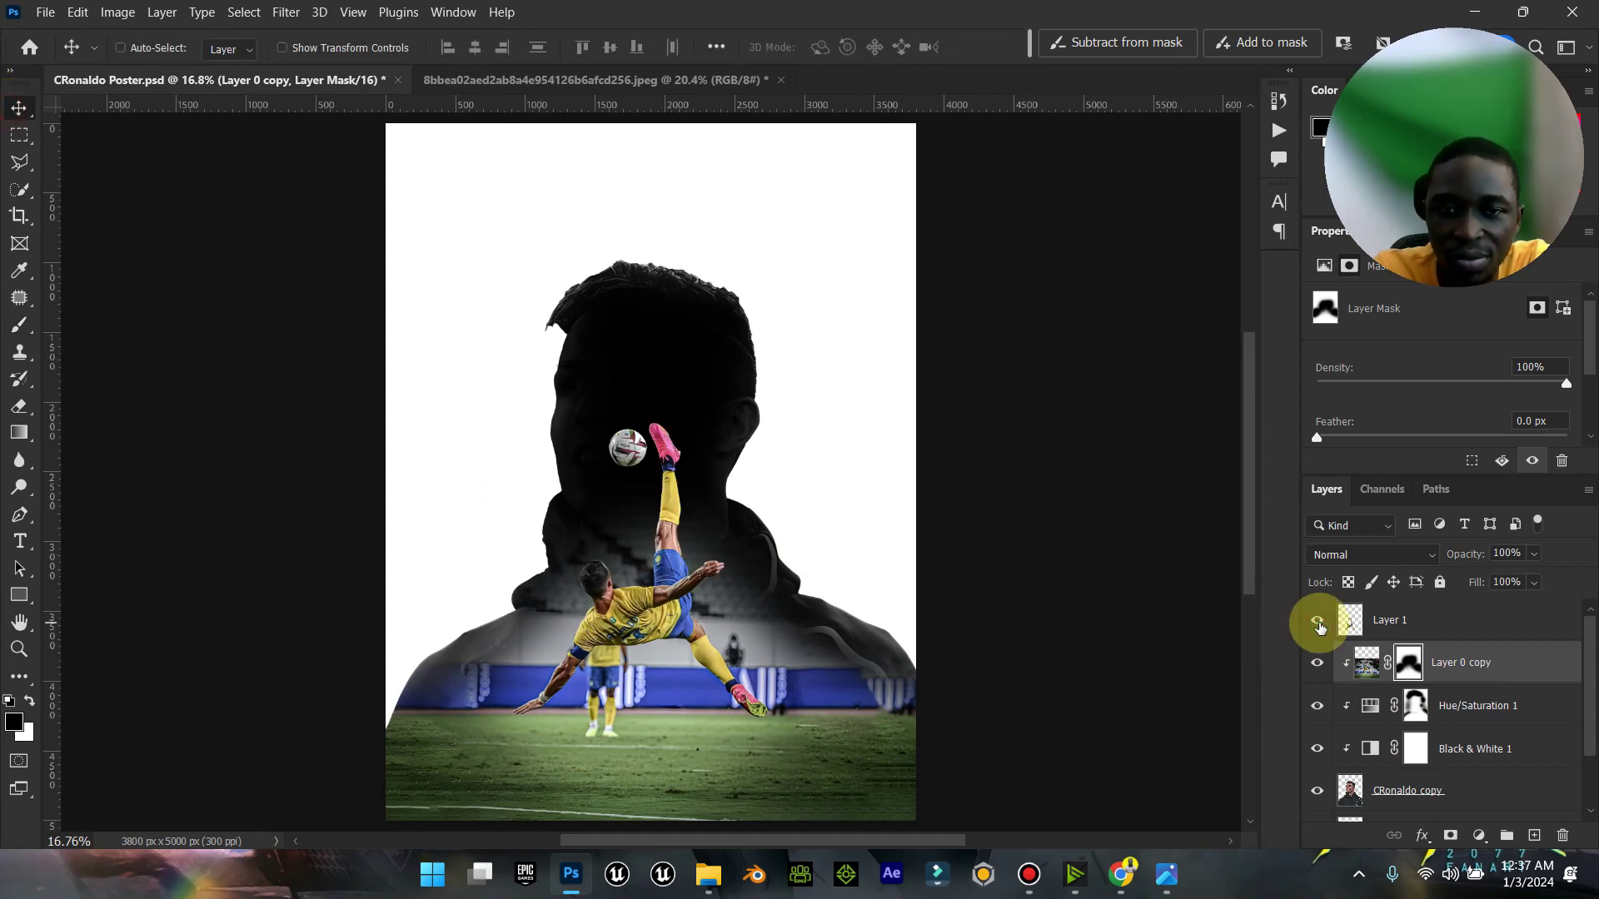
Step: Switch between the photo viewer and Photoshop to compare the poster with the reference image IMG-20240102-WA0024.jpg
left_click(1167, 876)
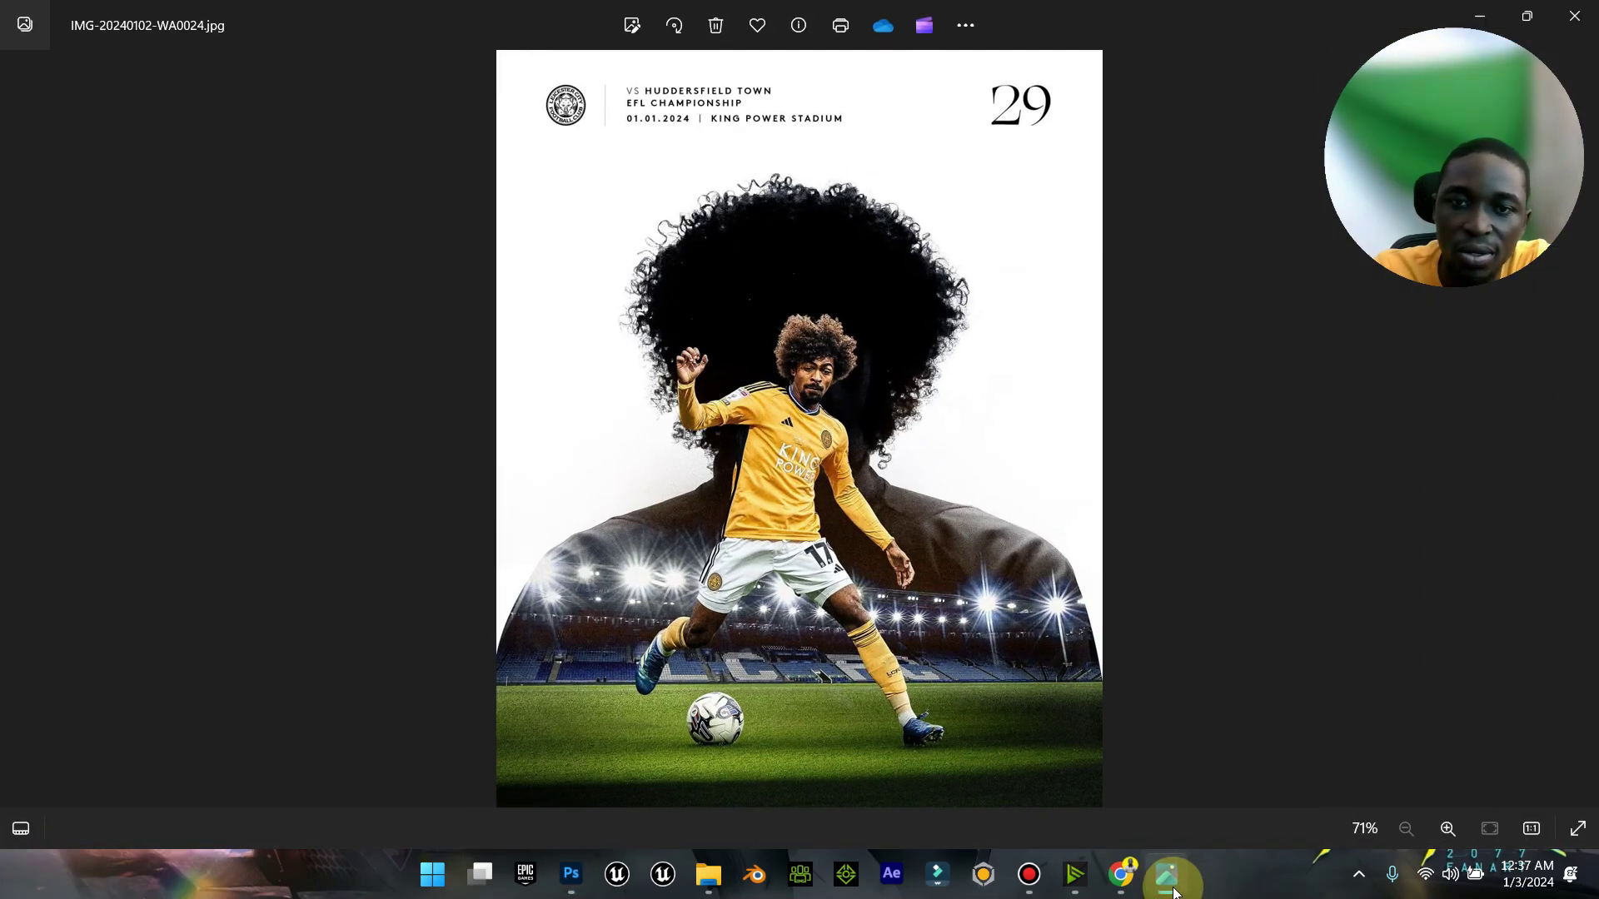
left_click(1173, 887)
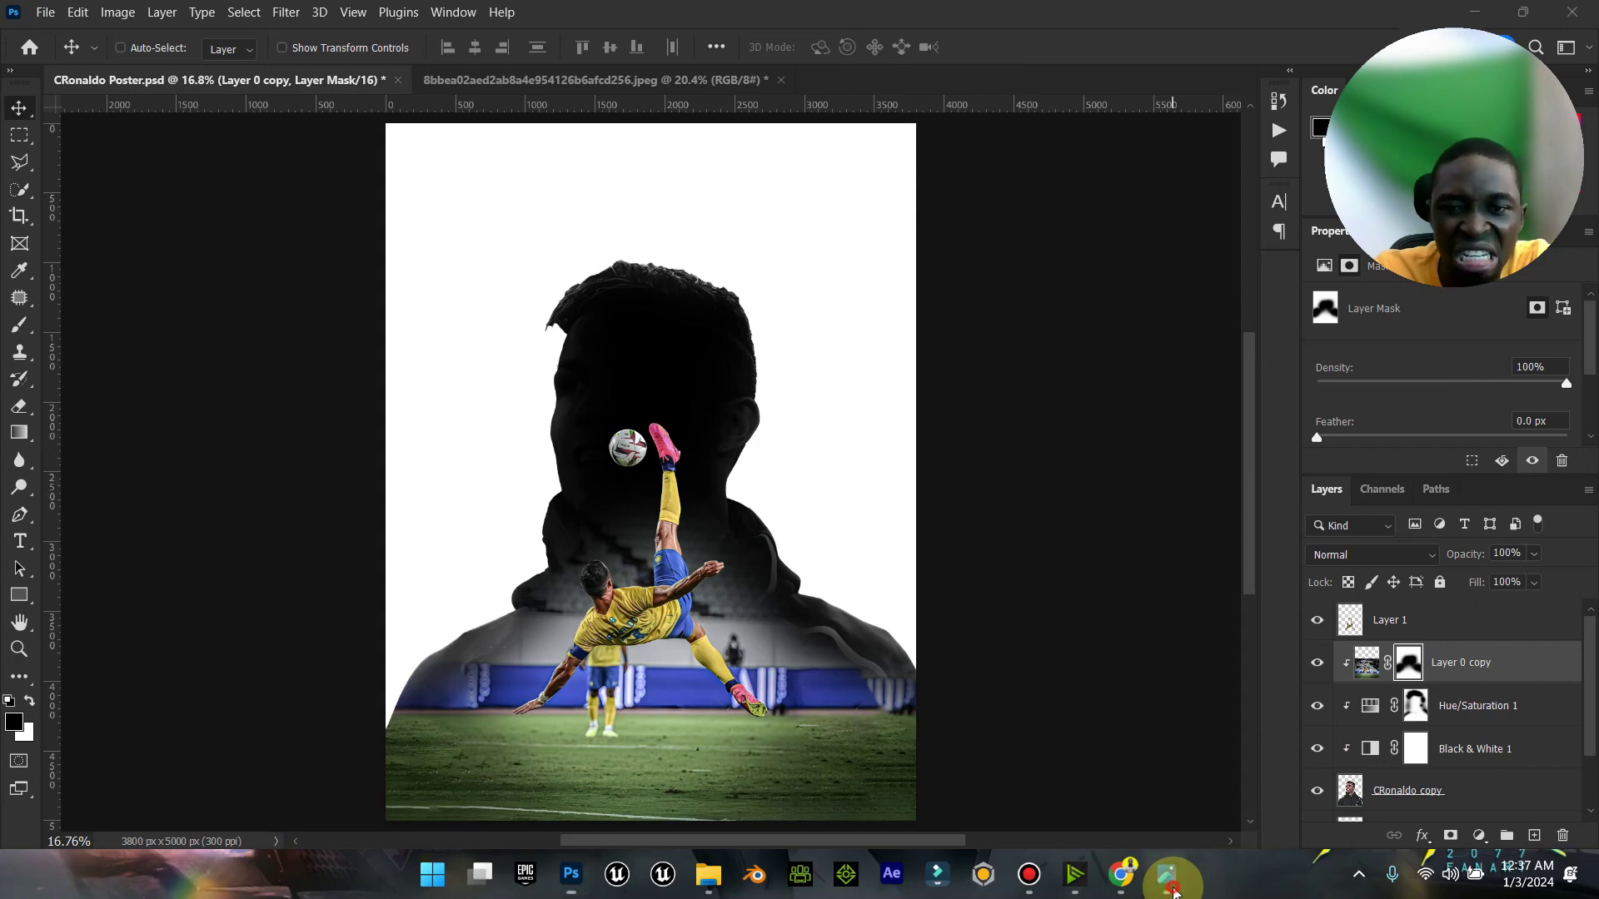
left_click(1172, 887)
left_click(1174, 893)
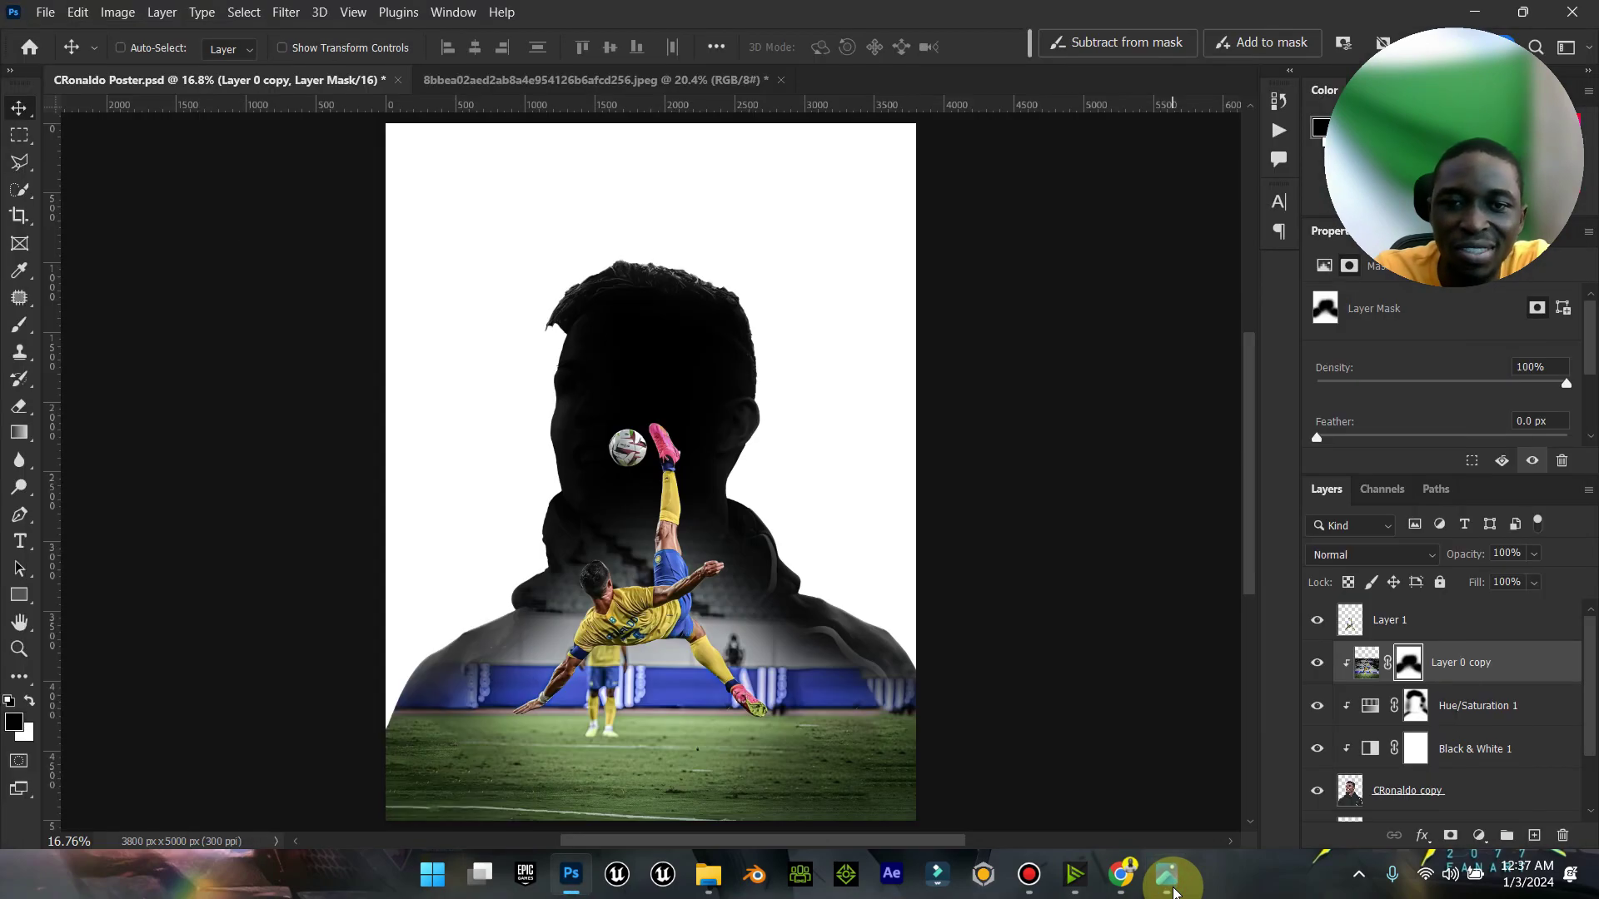
left_click(1175, 893)
left_click(1175, 893)
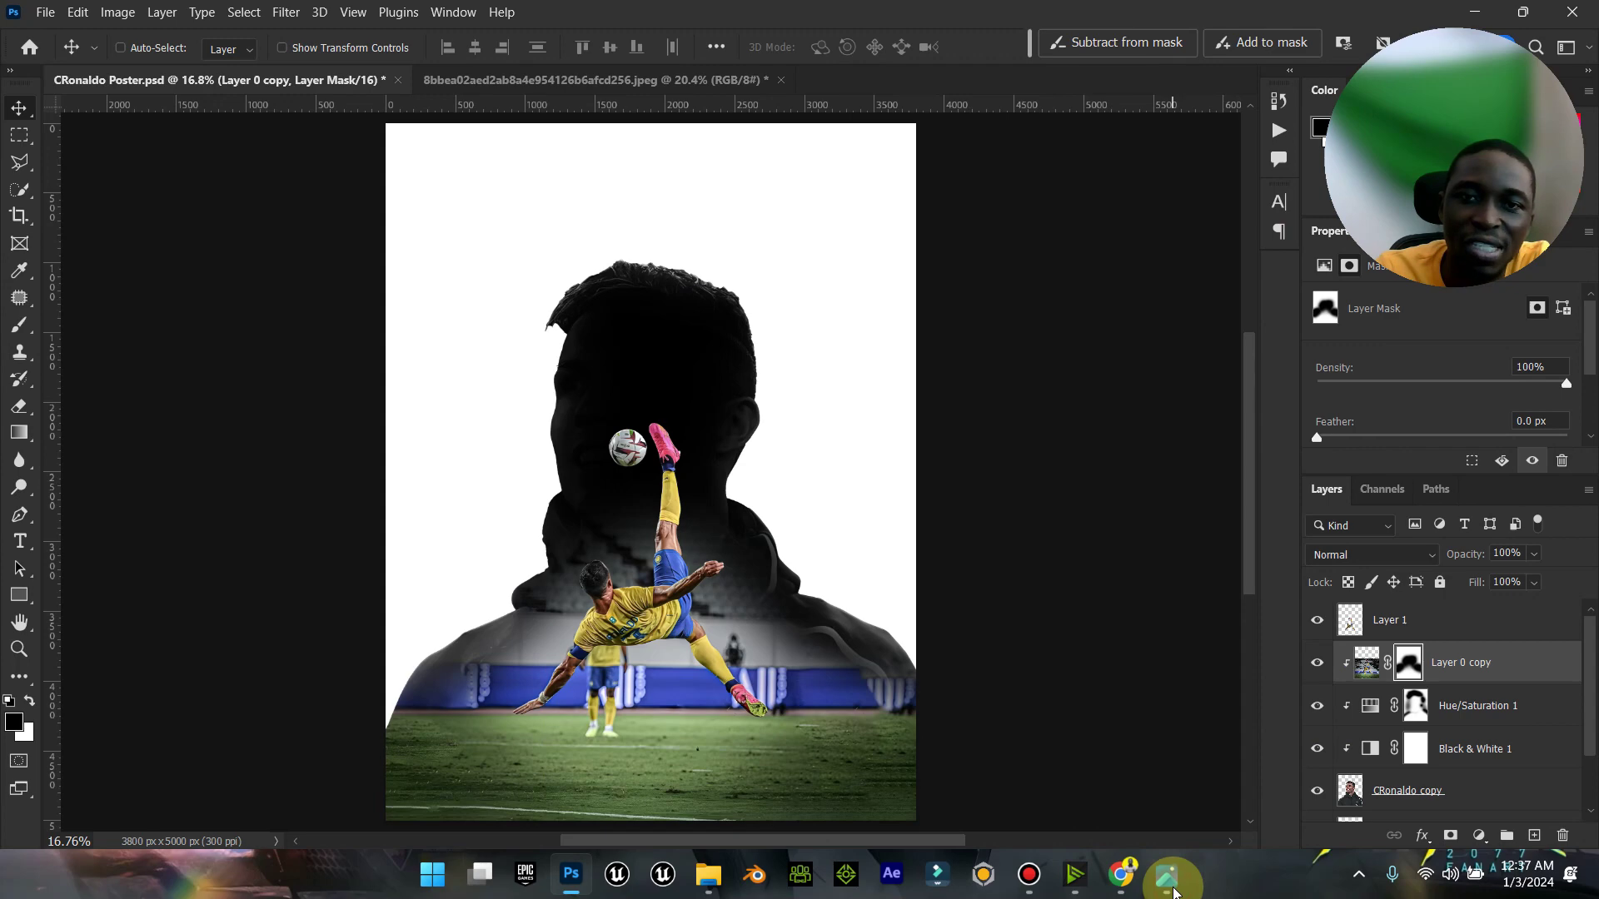
left_click(1174, 893)
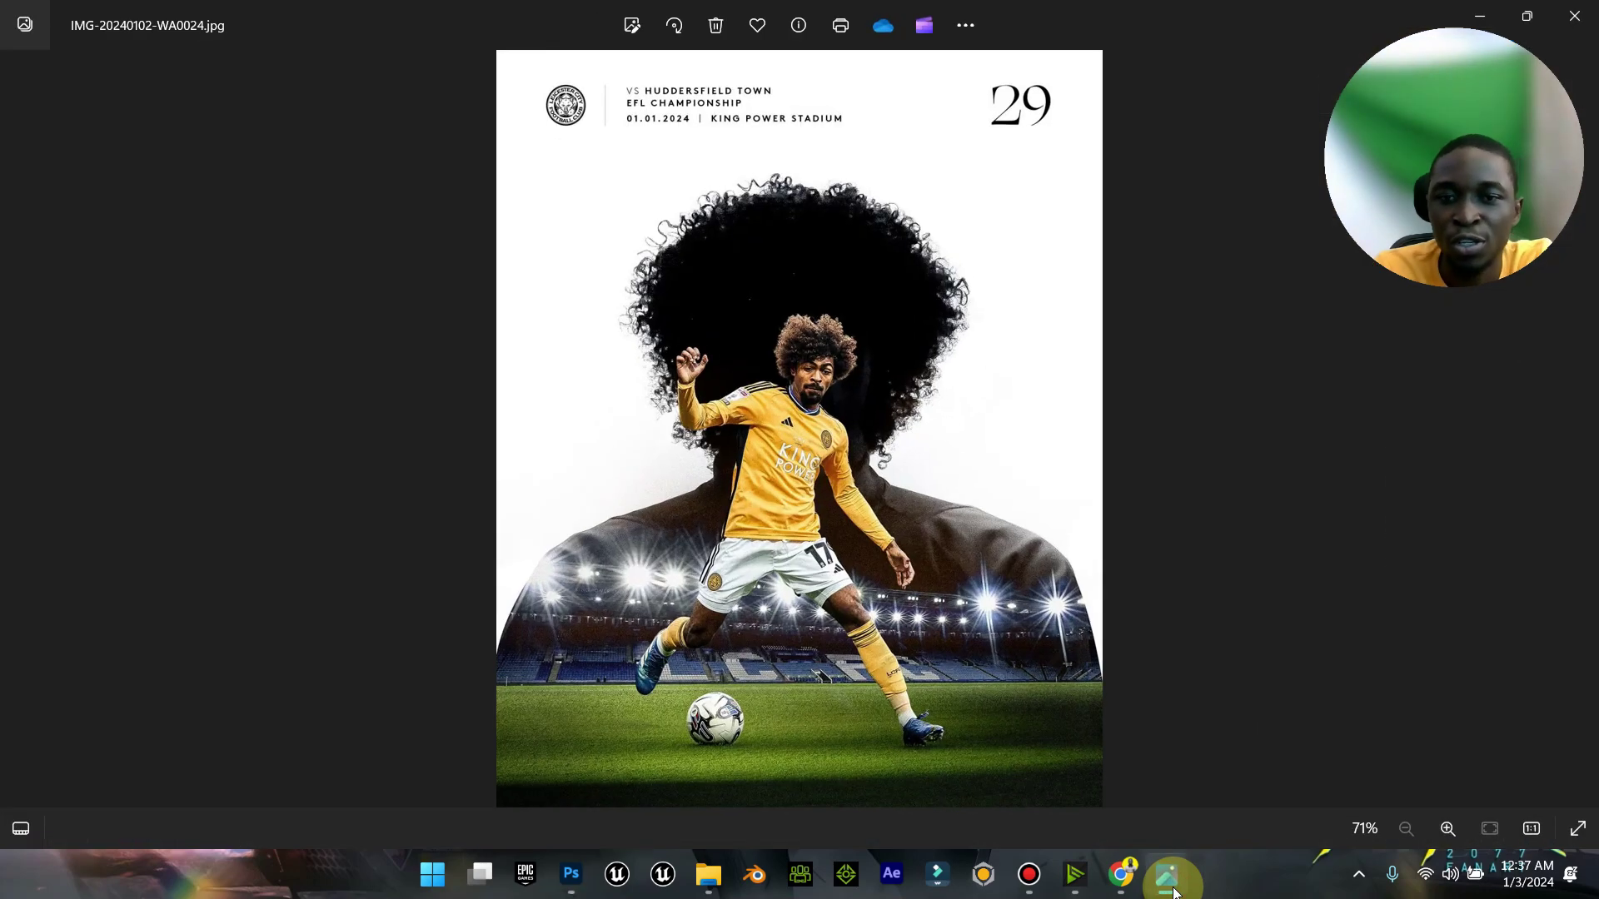
left_click(1174, 893)
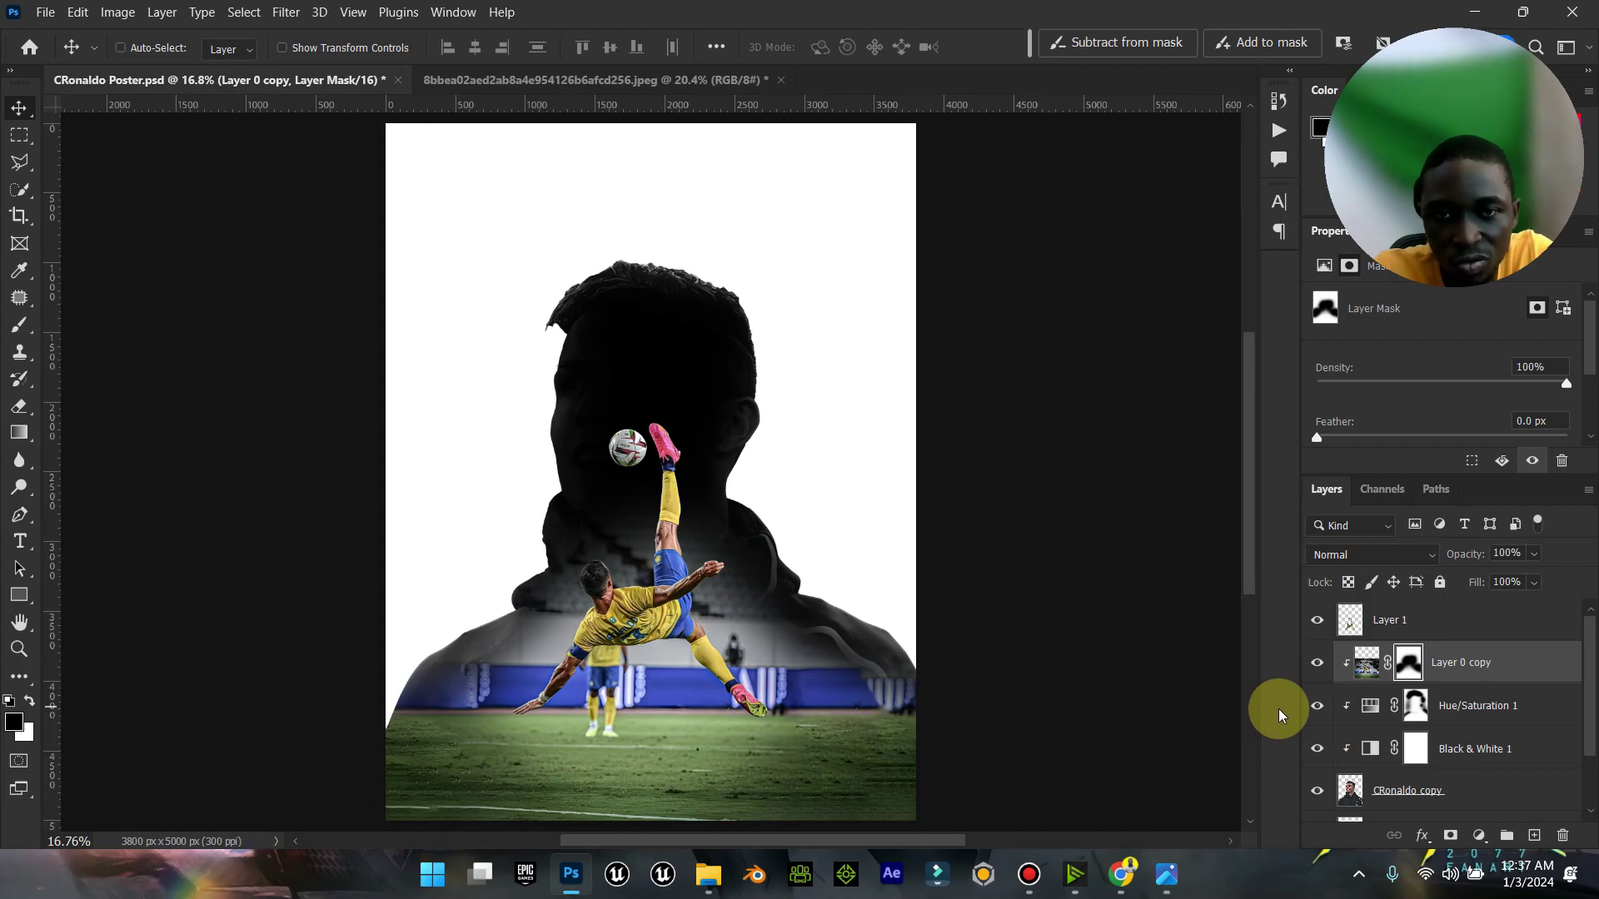
left_click(1162, 873)
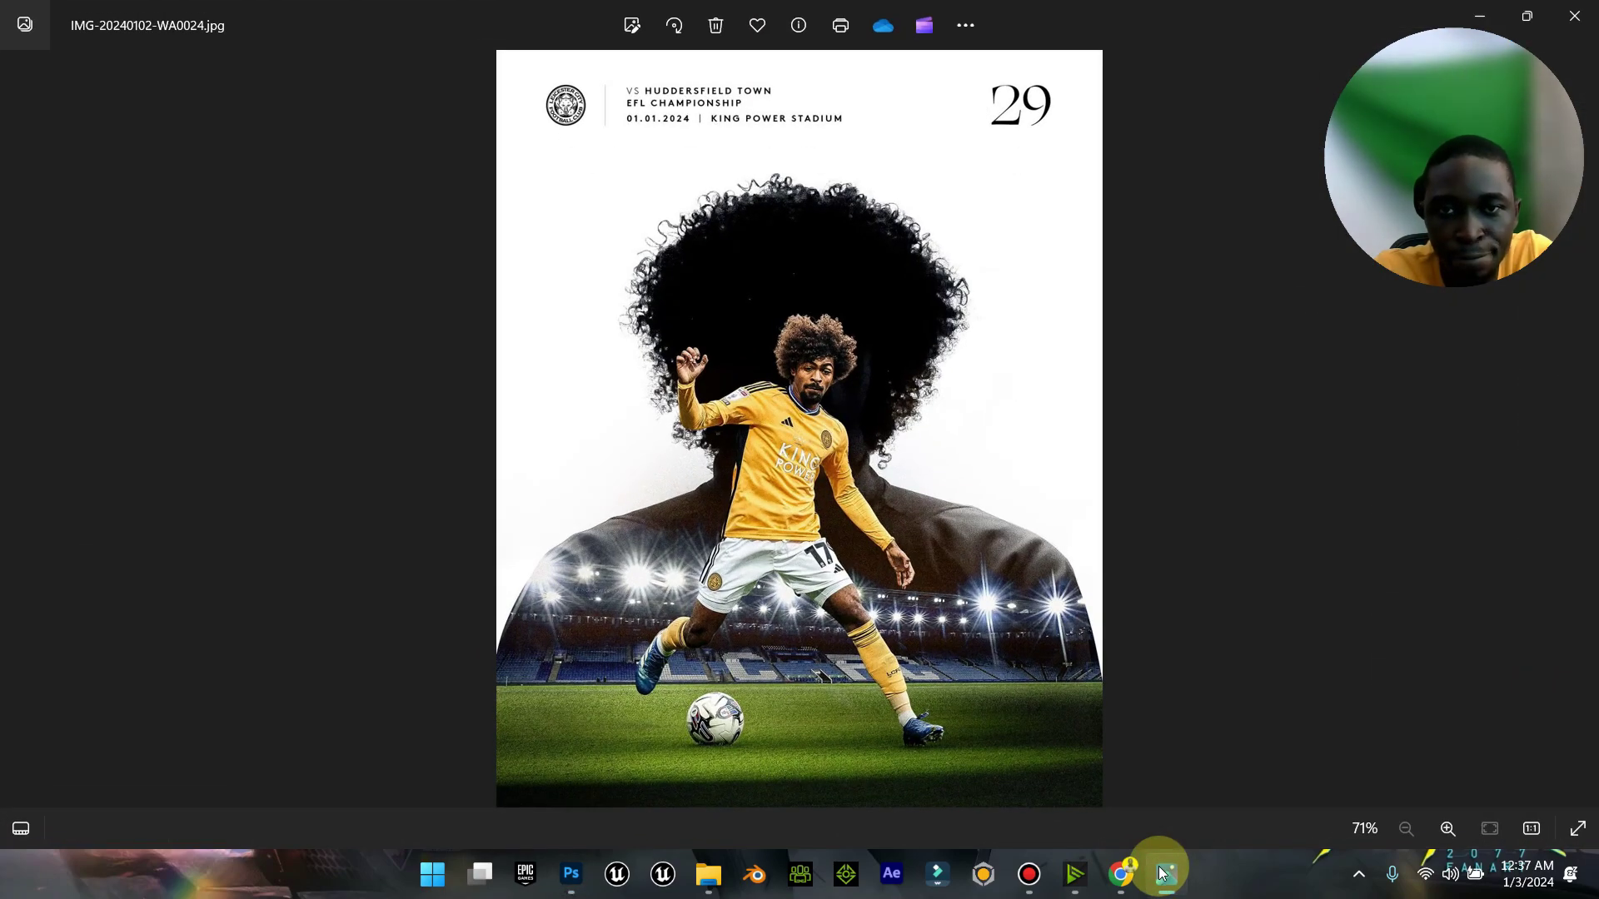
left_click(1161, 873)
left_click(1162, 873)
left_click(1162, 873)
Step: Delete the layer mask from Layer 0 copy
left_click(1408, 665)
right_click(1406, 666)
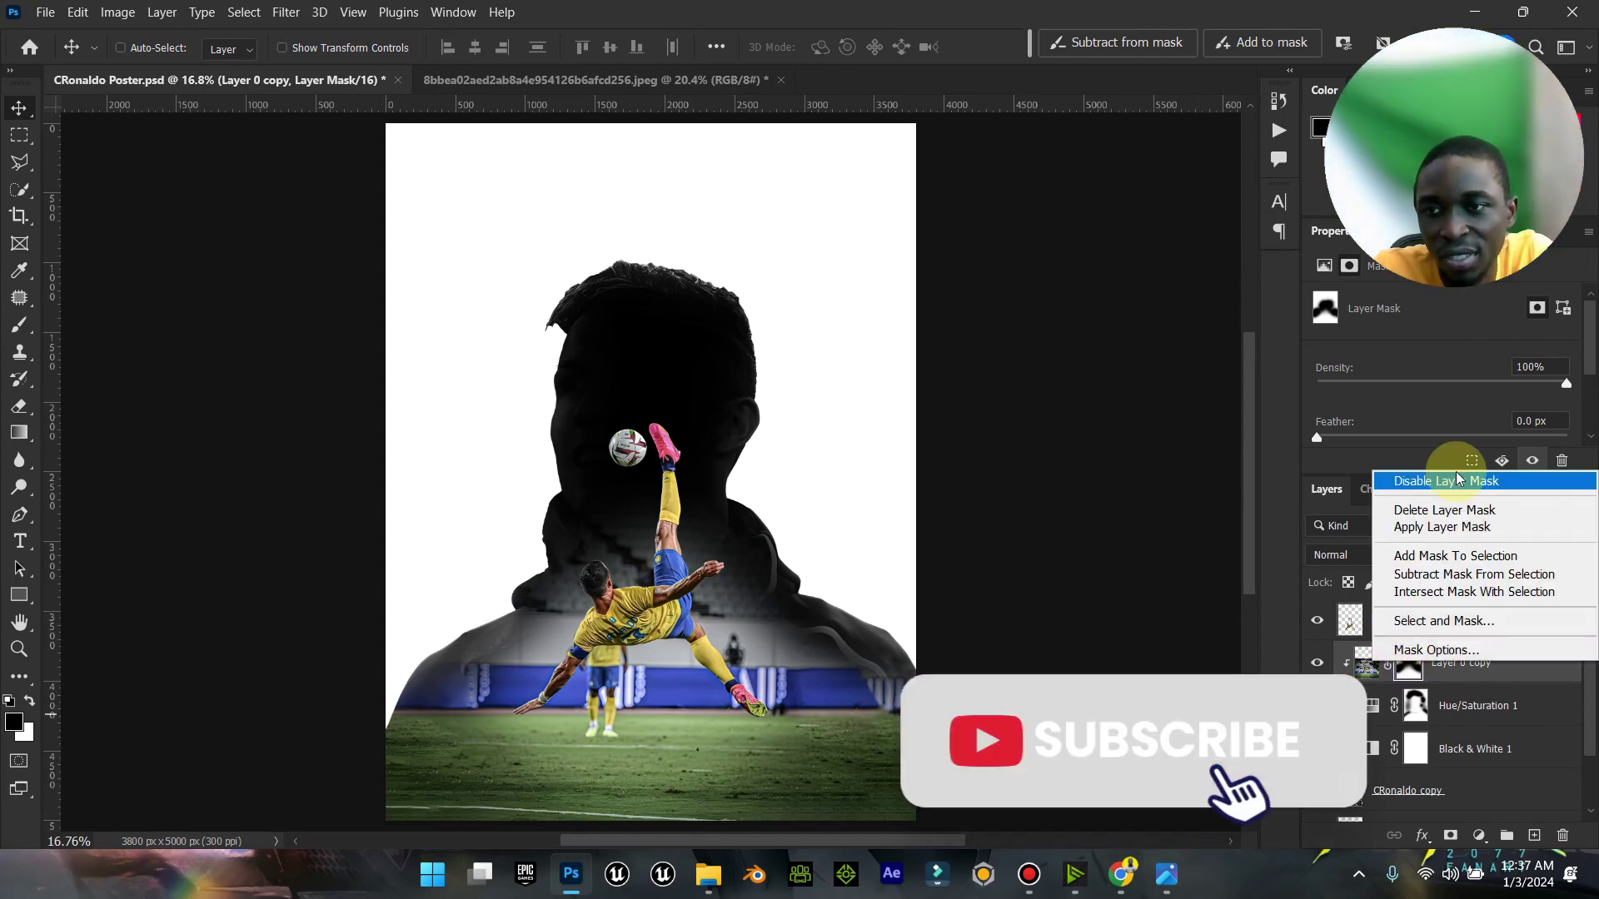
left_click(1437, 511)
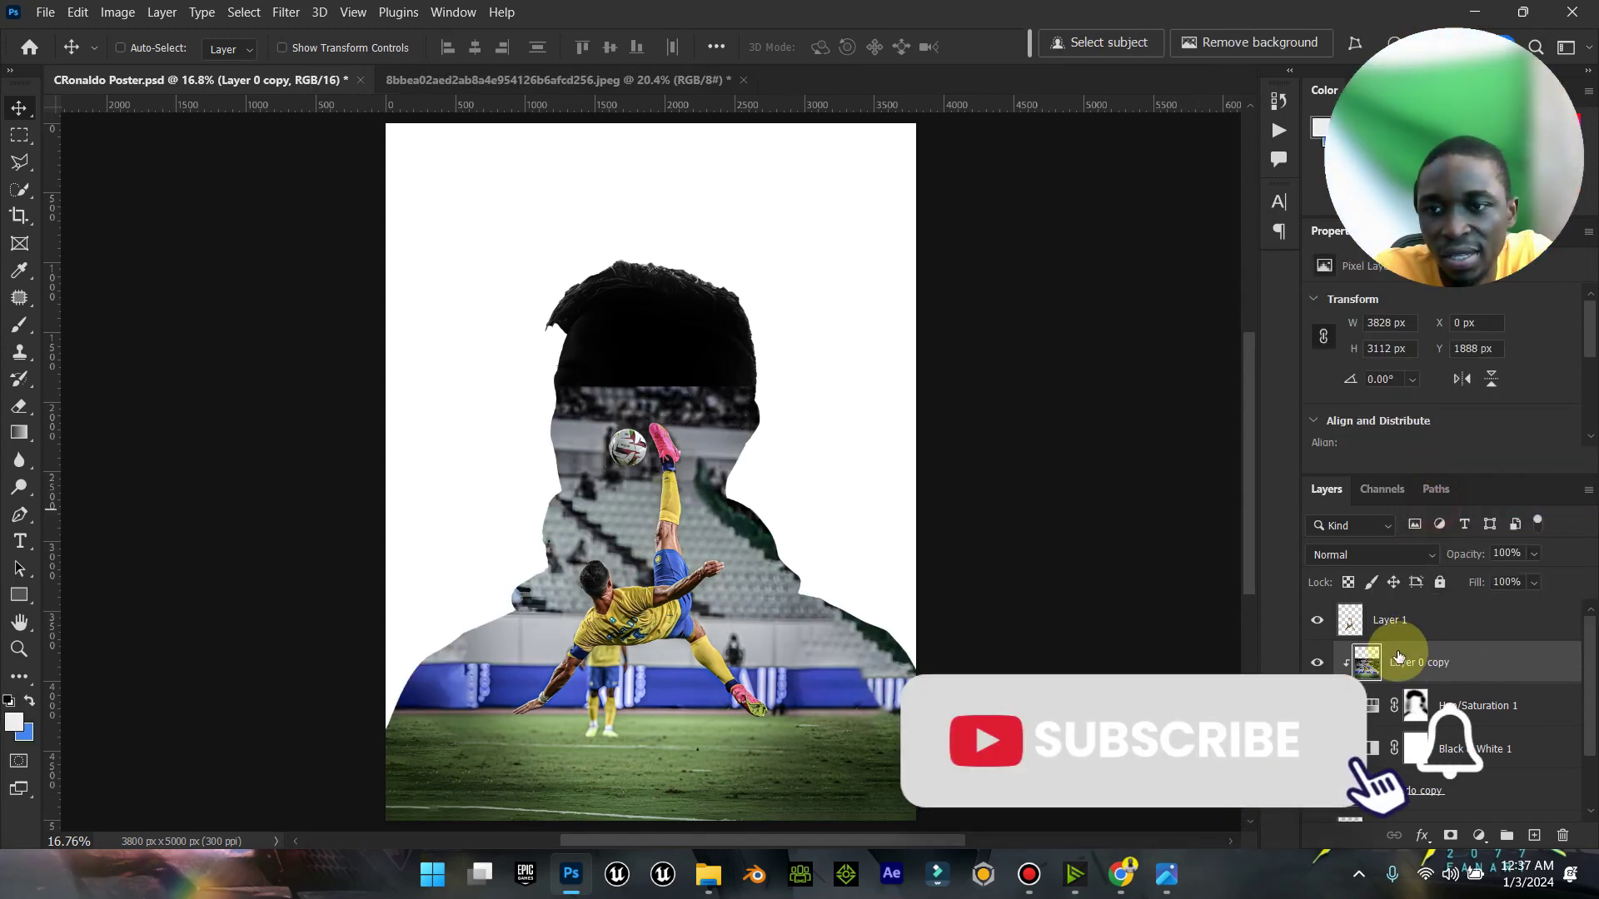
Step: Release the clipping mask on Layer 0 copy
left_click(1396, 623, "shift")
right_click(1427, 650)
left_click(1432, 660)
right_click(1437, 660)
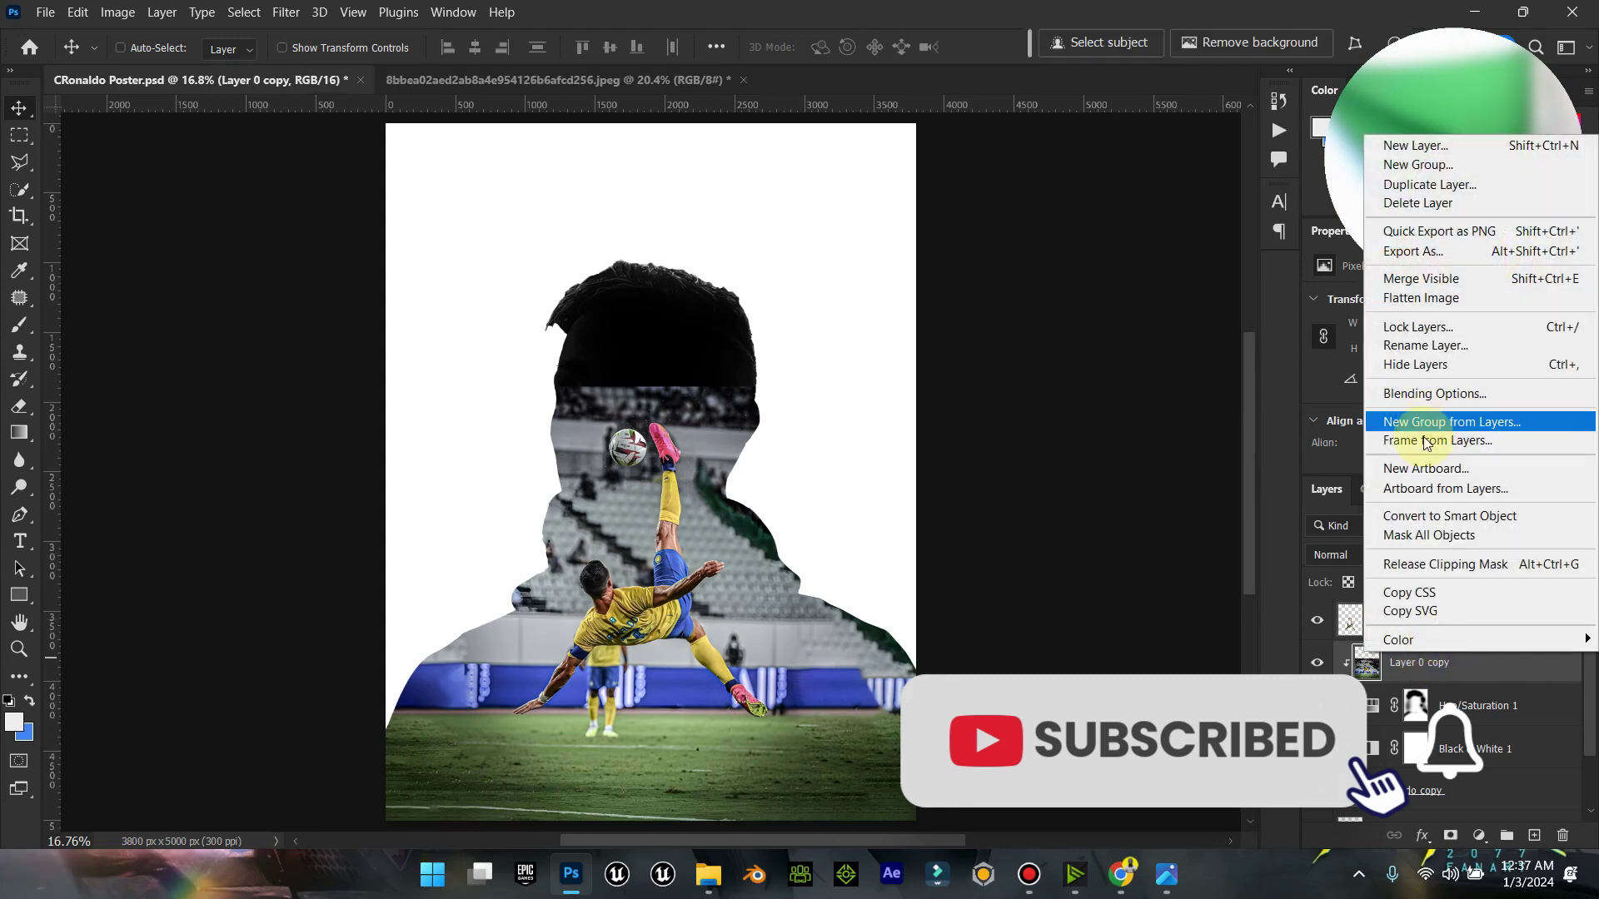
left_click(1433, 565)
Step: Scale Layer 1 and Layer 0 copy together proportionally to about 122% with transform controls and commit
left_click(1400, 631, "shift")
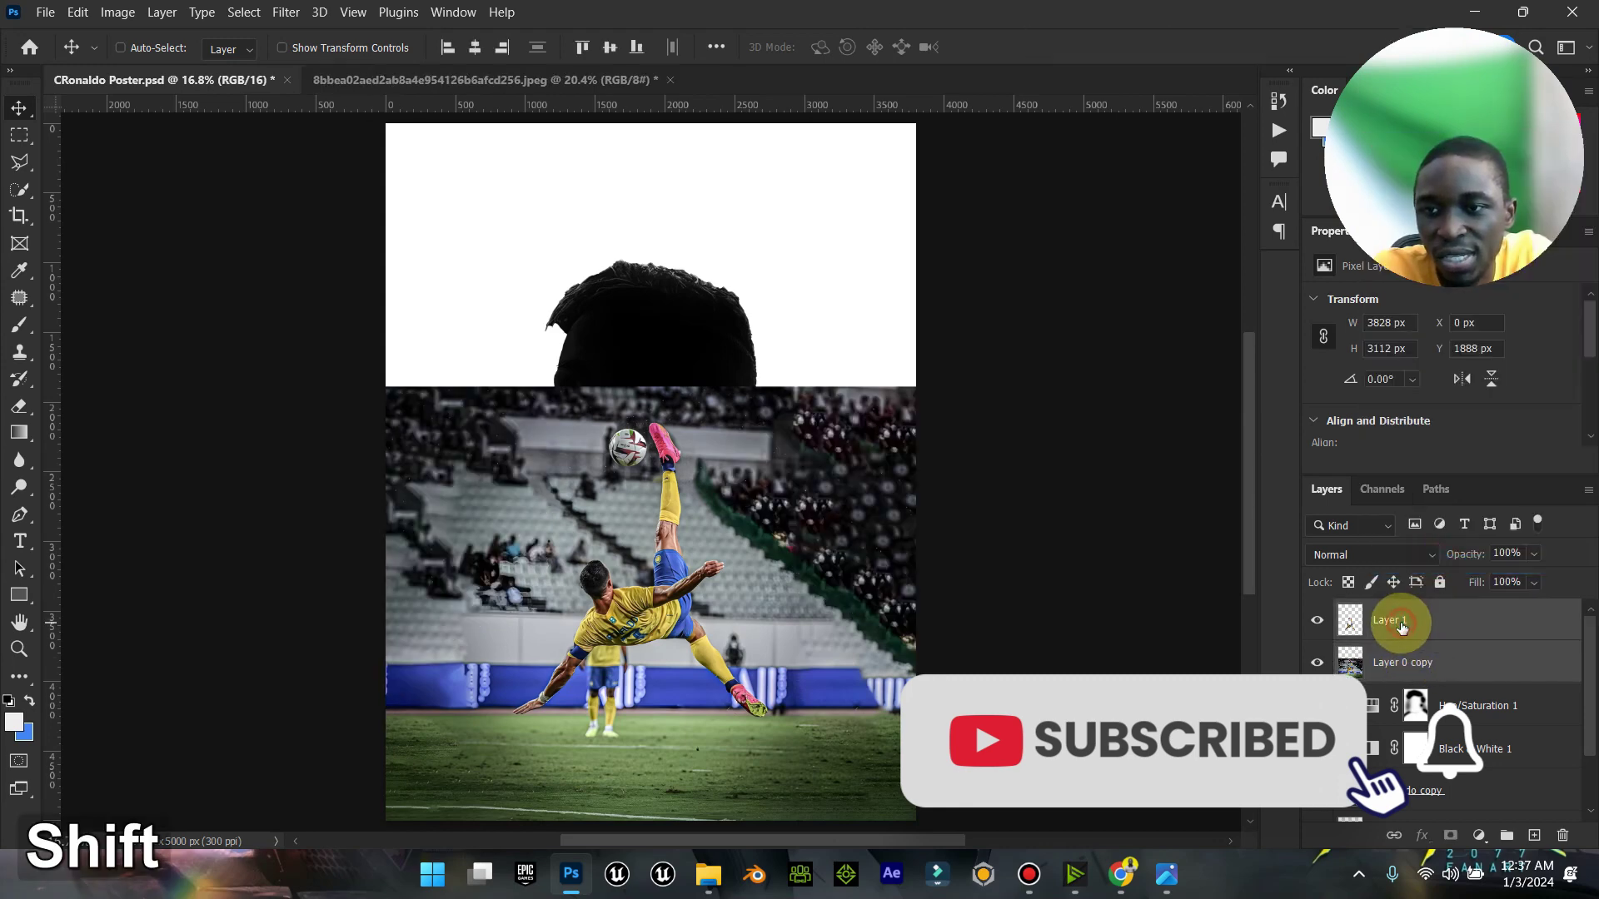
left_click(357, 48)
left_click_drag(916, 385, 978, 339)
left_click(1219, 56)
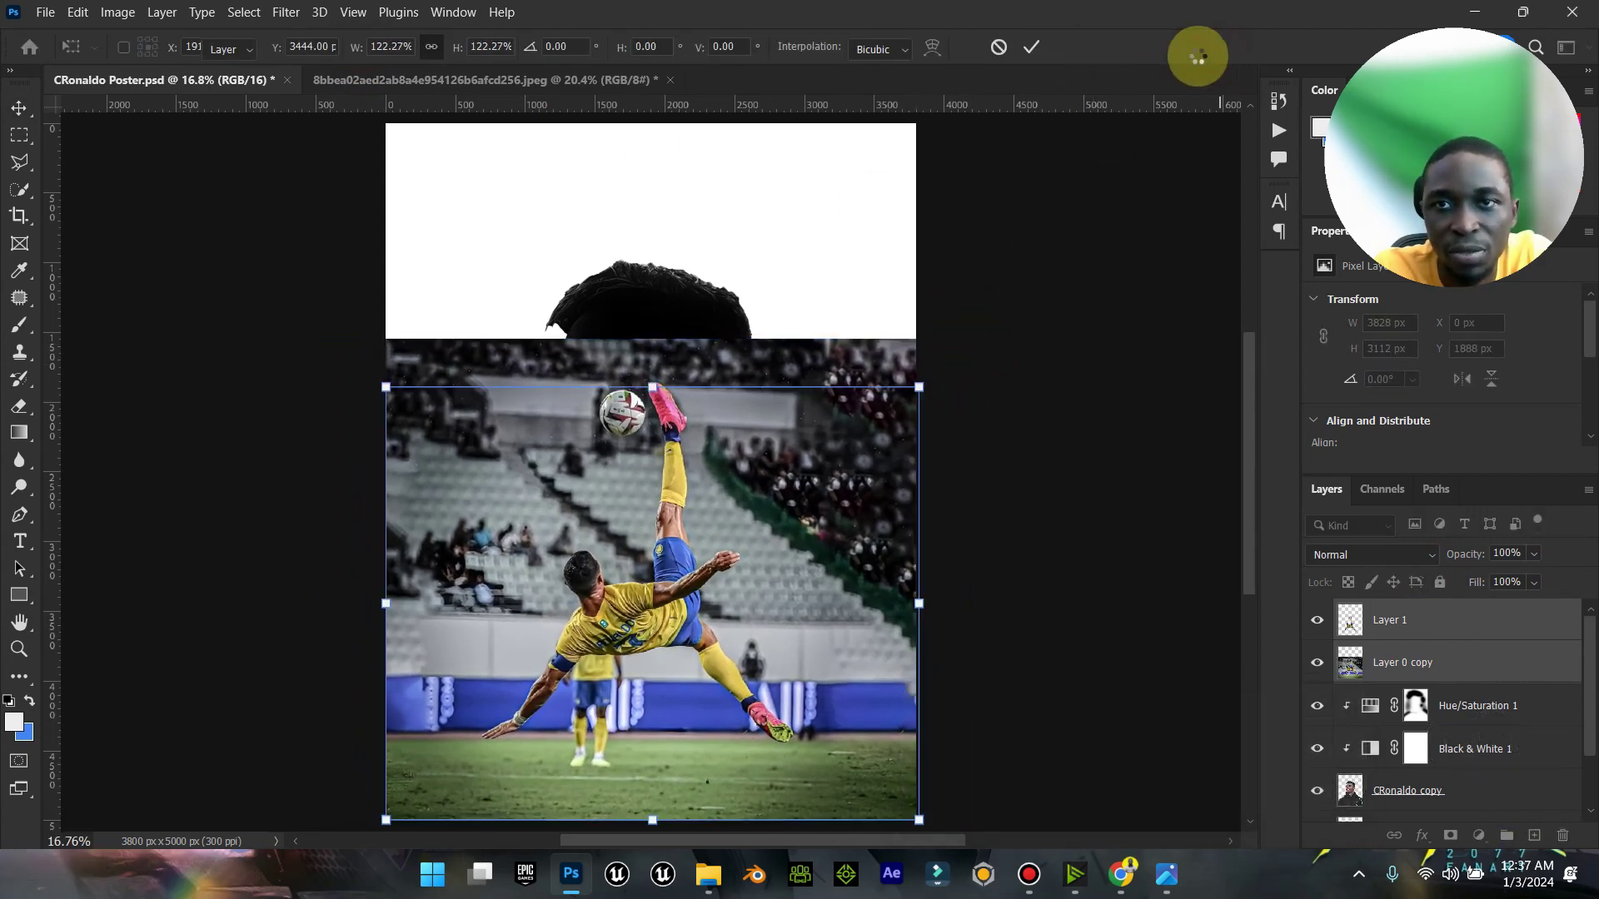
left_click(406, 47)
Step: Clip Layer 0 copy to the silhouette again with a clipping mask
left_click(1416, 665)
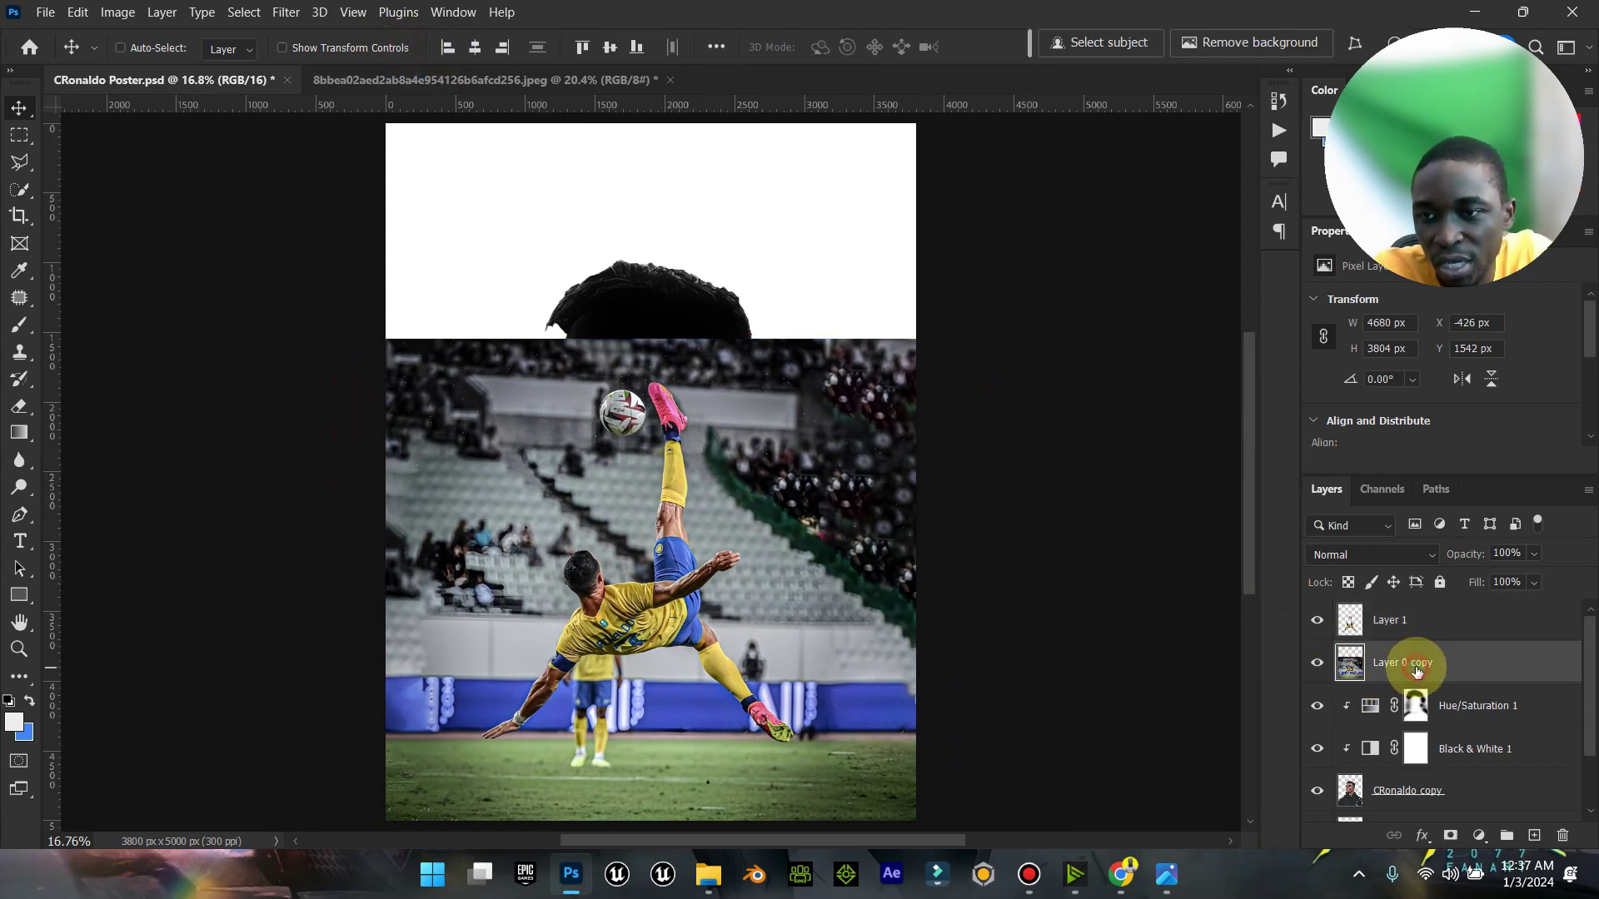
right_click(1416, 660)
left_click(1479, 566)
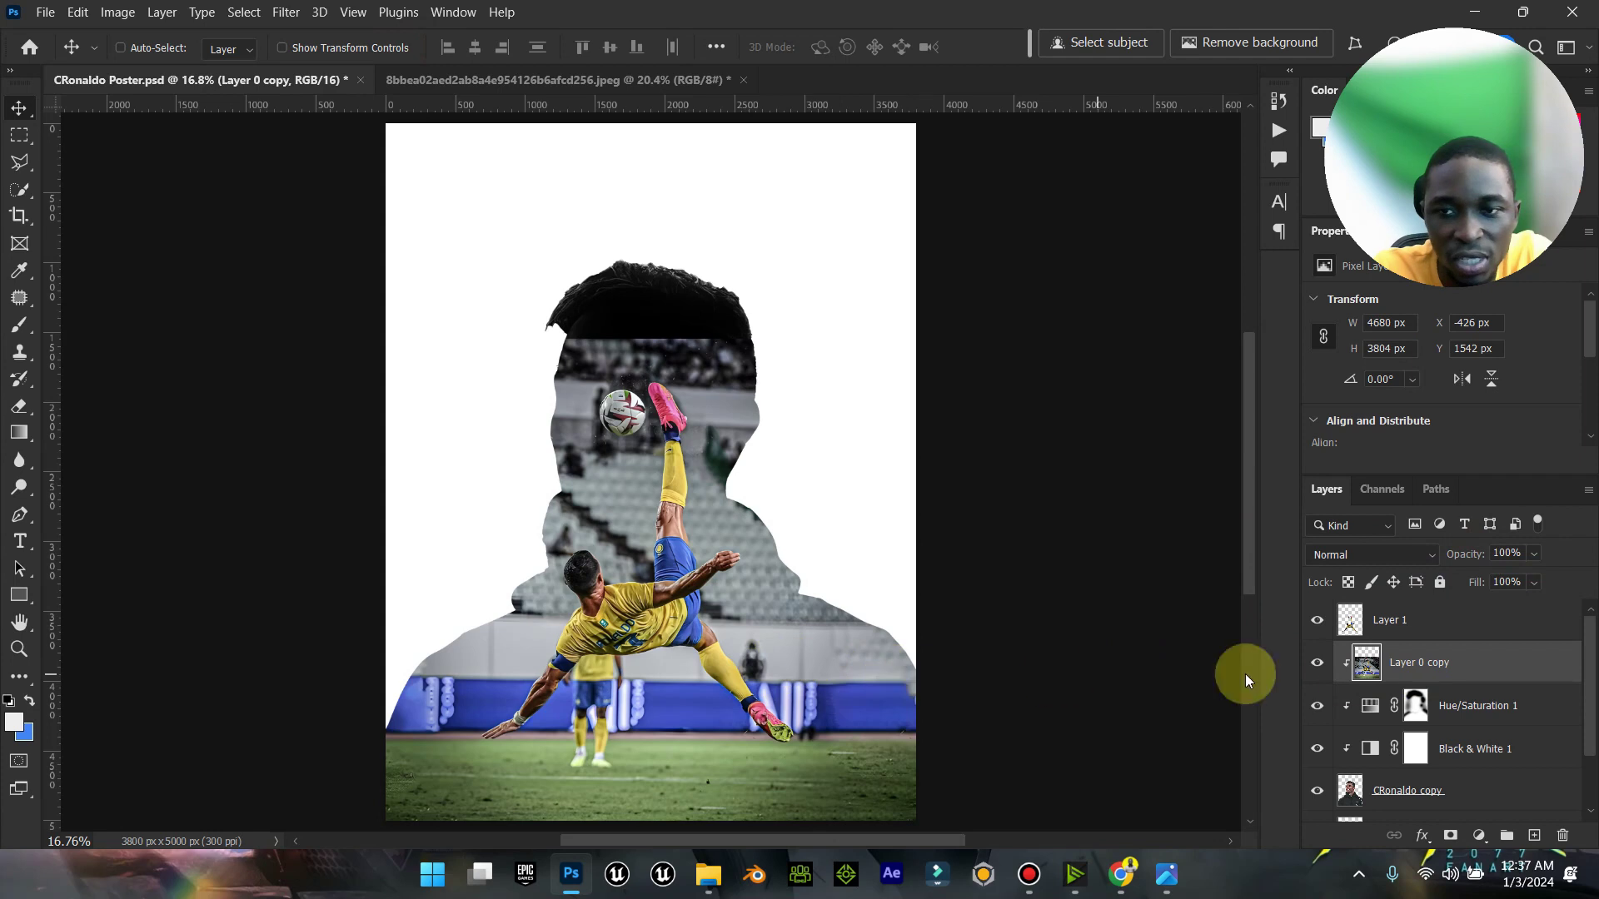
Step: Hide Layer 1 and add a white layer mask to Layer 0 copy, leaving the foreground colour black
left_click(1317, 624)
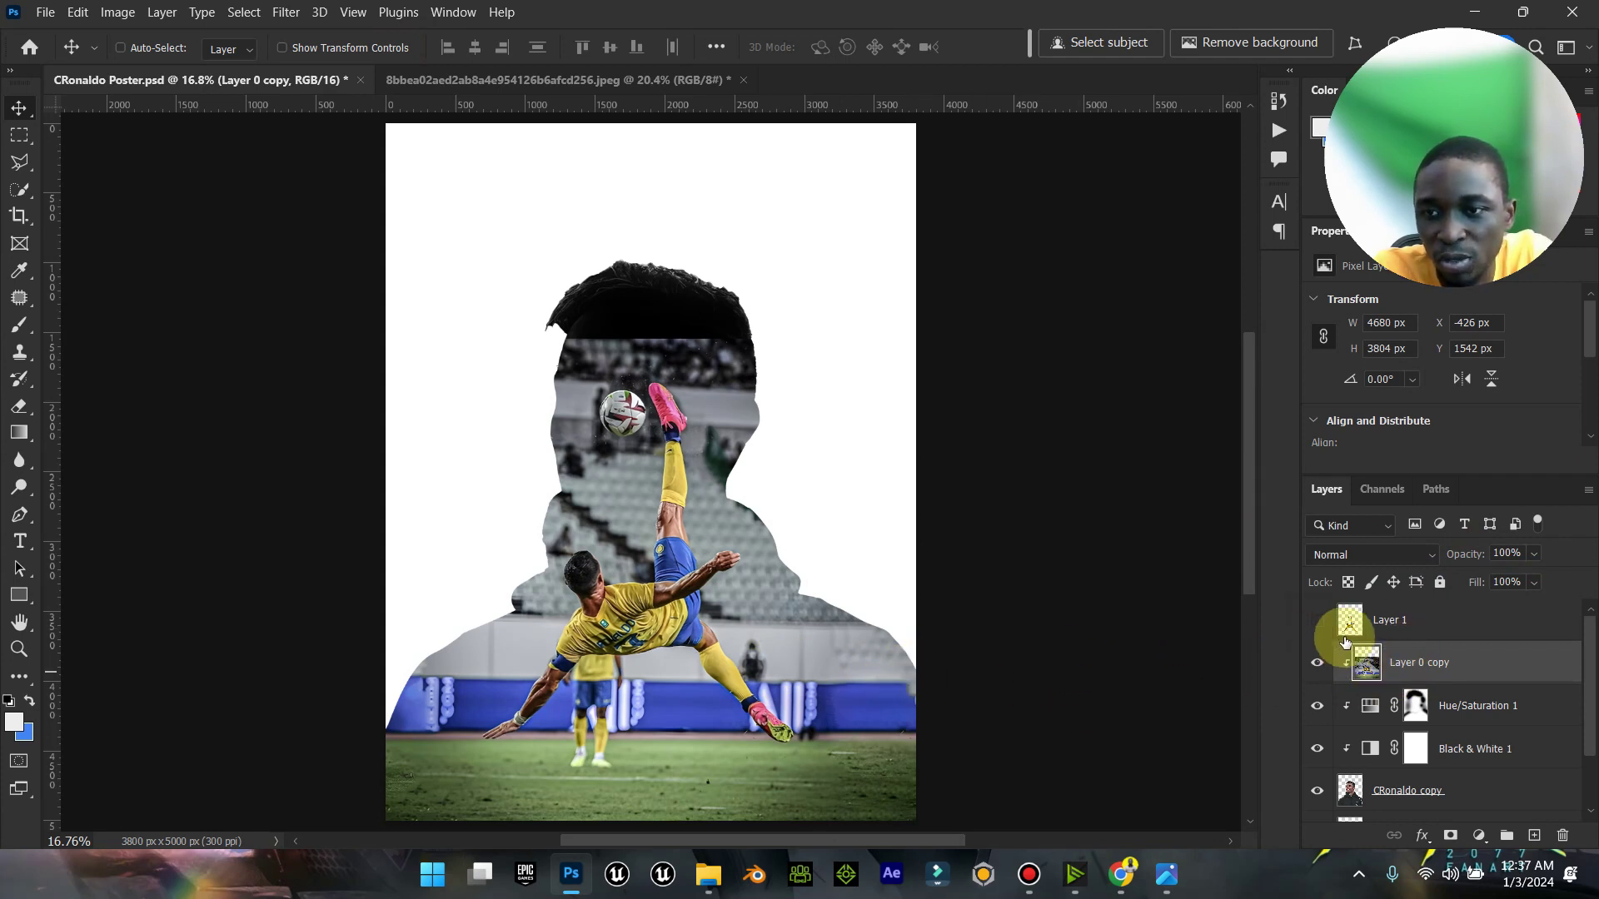
left_click(1451, 836)
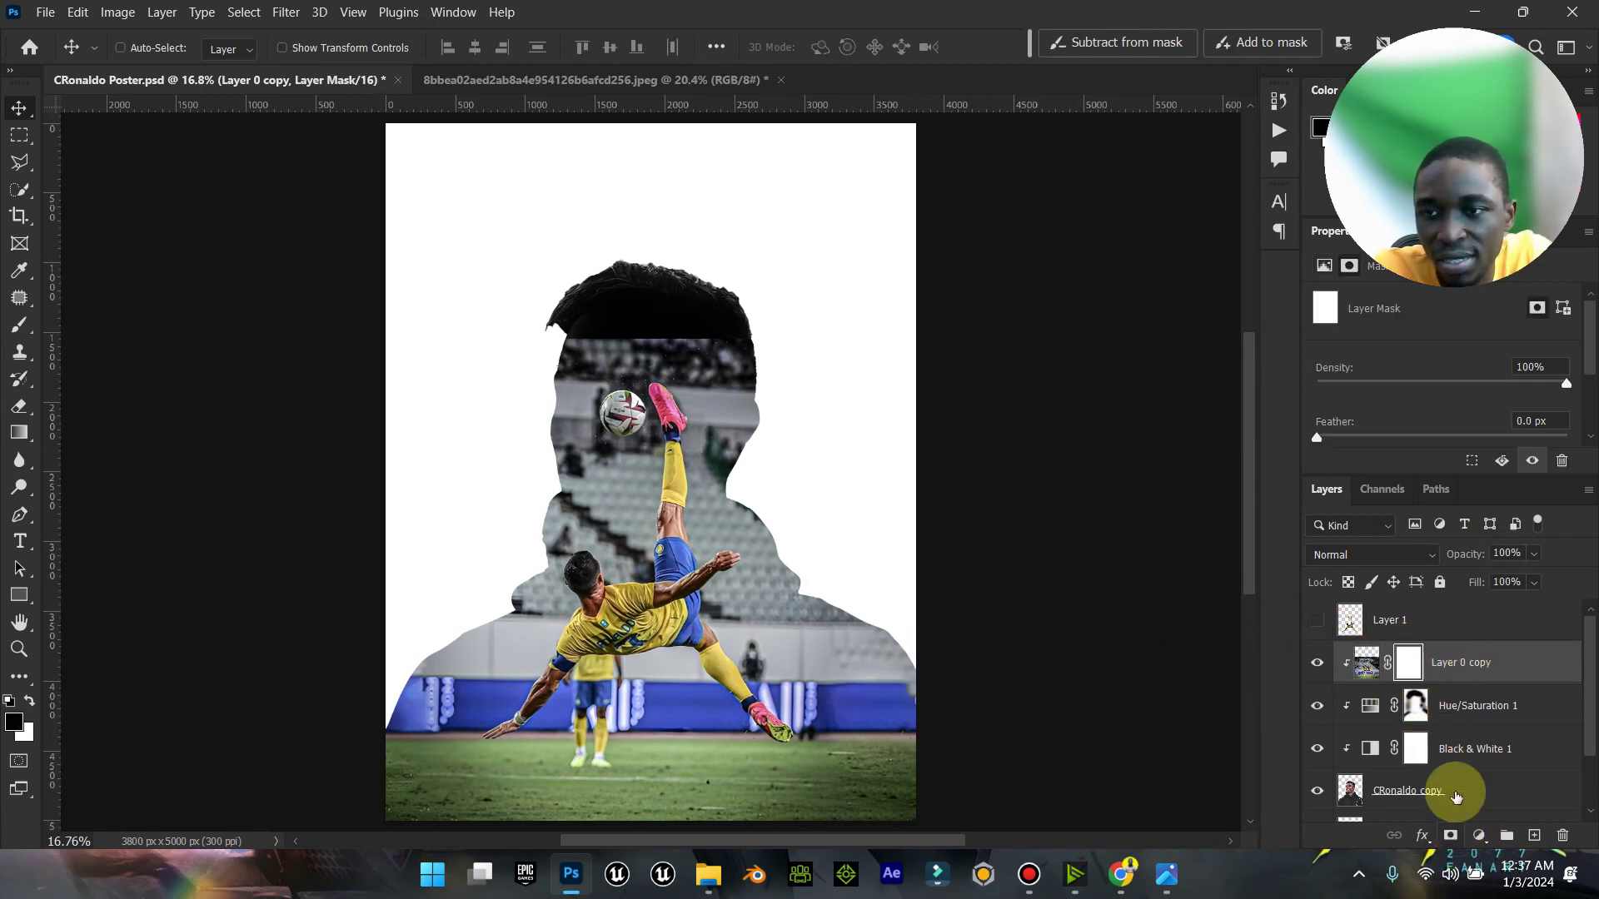
left_click(16, 722)
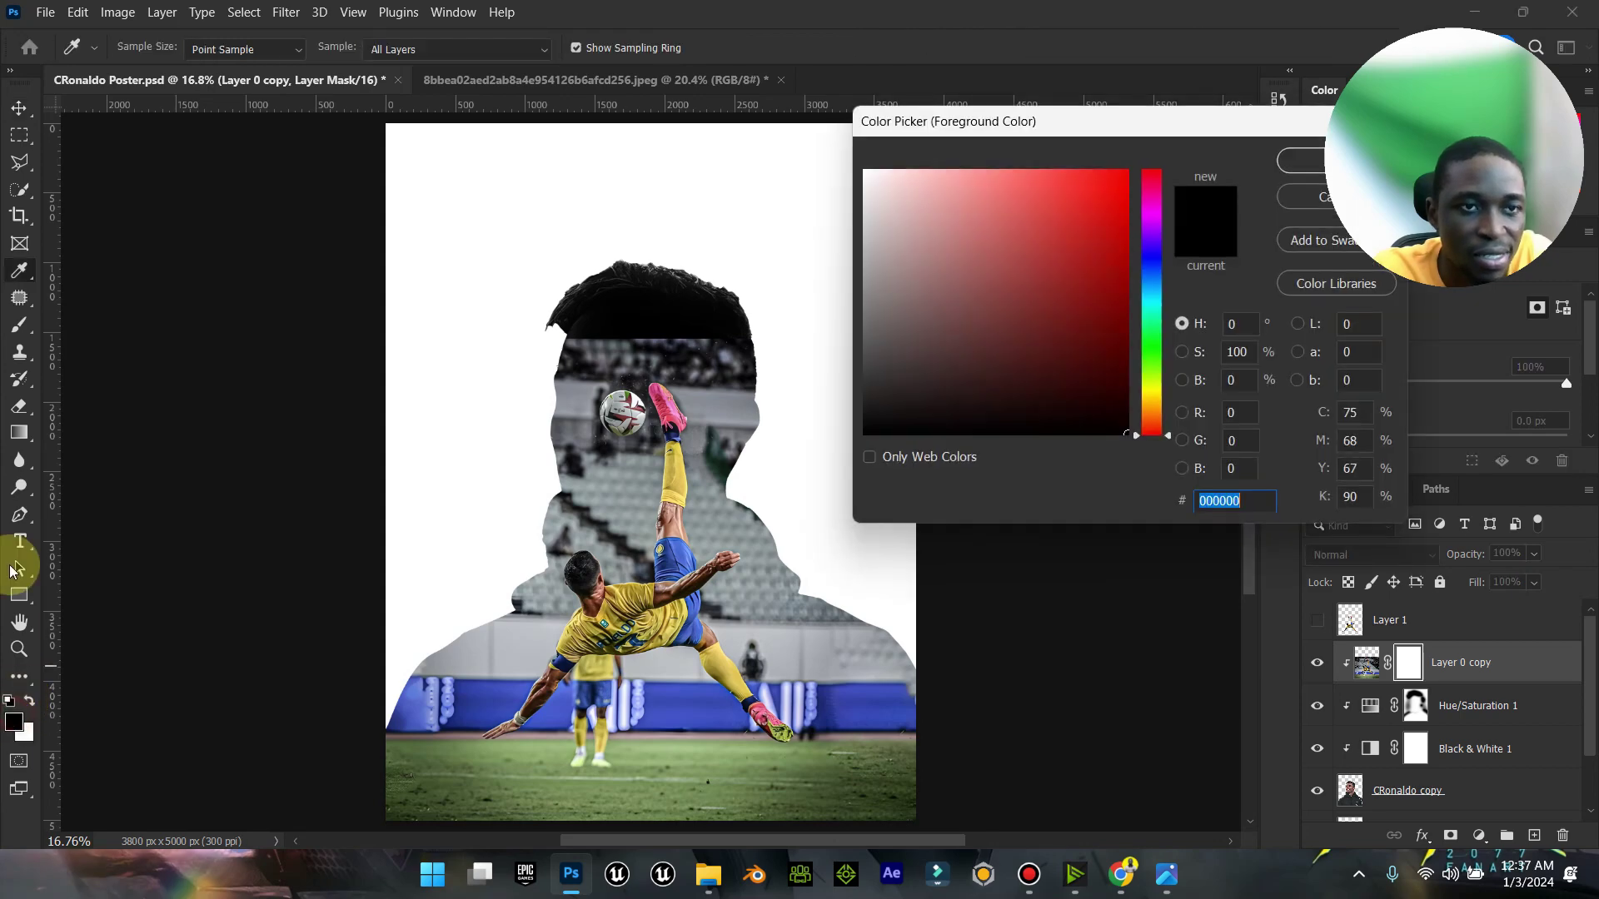
left_click(1316, 208)
Step: Brush black on the Layer 0 copy mask over the head, neck and shoulders, raising the brush opacity to 100%
left_click(19, 325)
mouse_move(633, 400)
left_mouse_down()
mouse_move(714, 346)
mouse_move(696, 358)
left_mouse_up()
left_click_drag(487, 47, 542, 67)
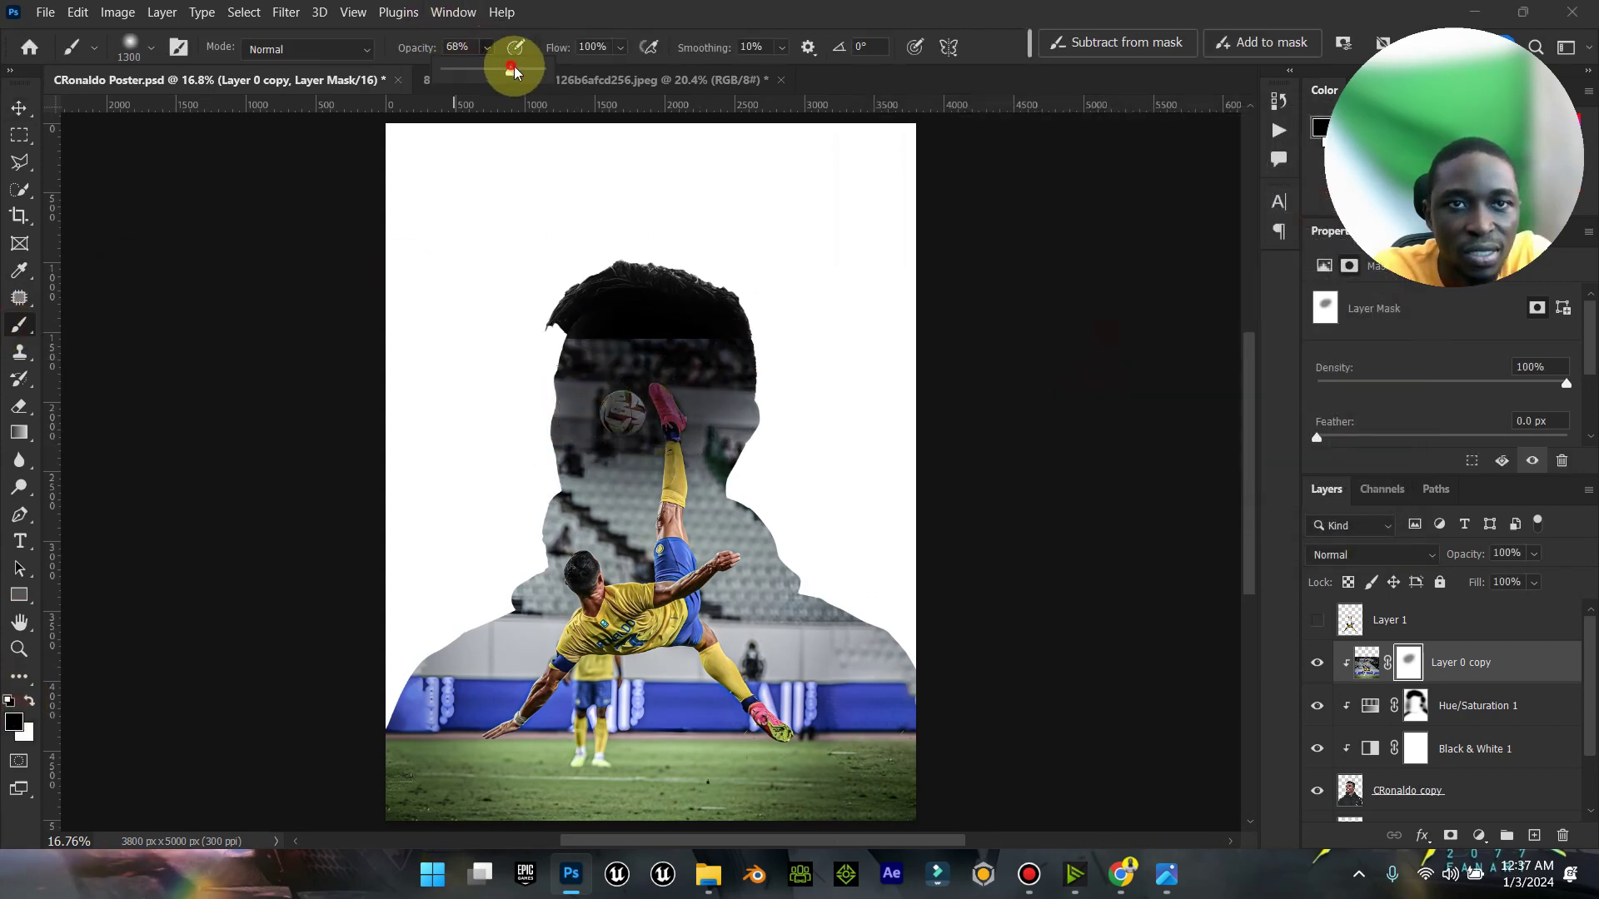
mouse_move(732, 333)
left_mouse_down()
mouse_move(610, 407)
mouse_move(570, 357)
mouse_move(668, 368)
mouse_move(723, 406)
mouse_move(651, 429)
mouse_move(616, 551)
mouse_move(643, 503)
mouse_move(643, 601)
mouse_move(670, 561)
mouse_move(657, 547)
mouse_move(770, 567)
mouse_move(792, 518)
mouse_move(844, 554)
mouse_move(792, 496)
mouse_move(855, 560)
mouse_move(792, 465)
mouse_move(998, 657)
mouse_move(931, 577)
mouse_move(1044, 712)
mouse_move(977, 633)
mouse_move(945, 649)
mouse_move(376, 614)
mouse_move(480, 502)
mouse_move(382, 611)
mouse_move(508, 545)
mouse_move(328, 661)
mouse_move(457, 546)
mouse_move(294, 717)
left_mouse_up()
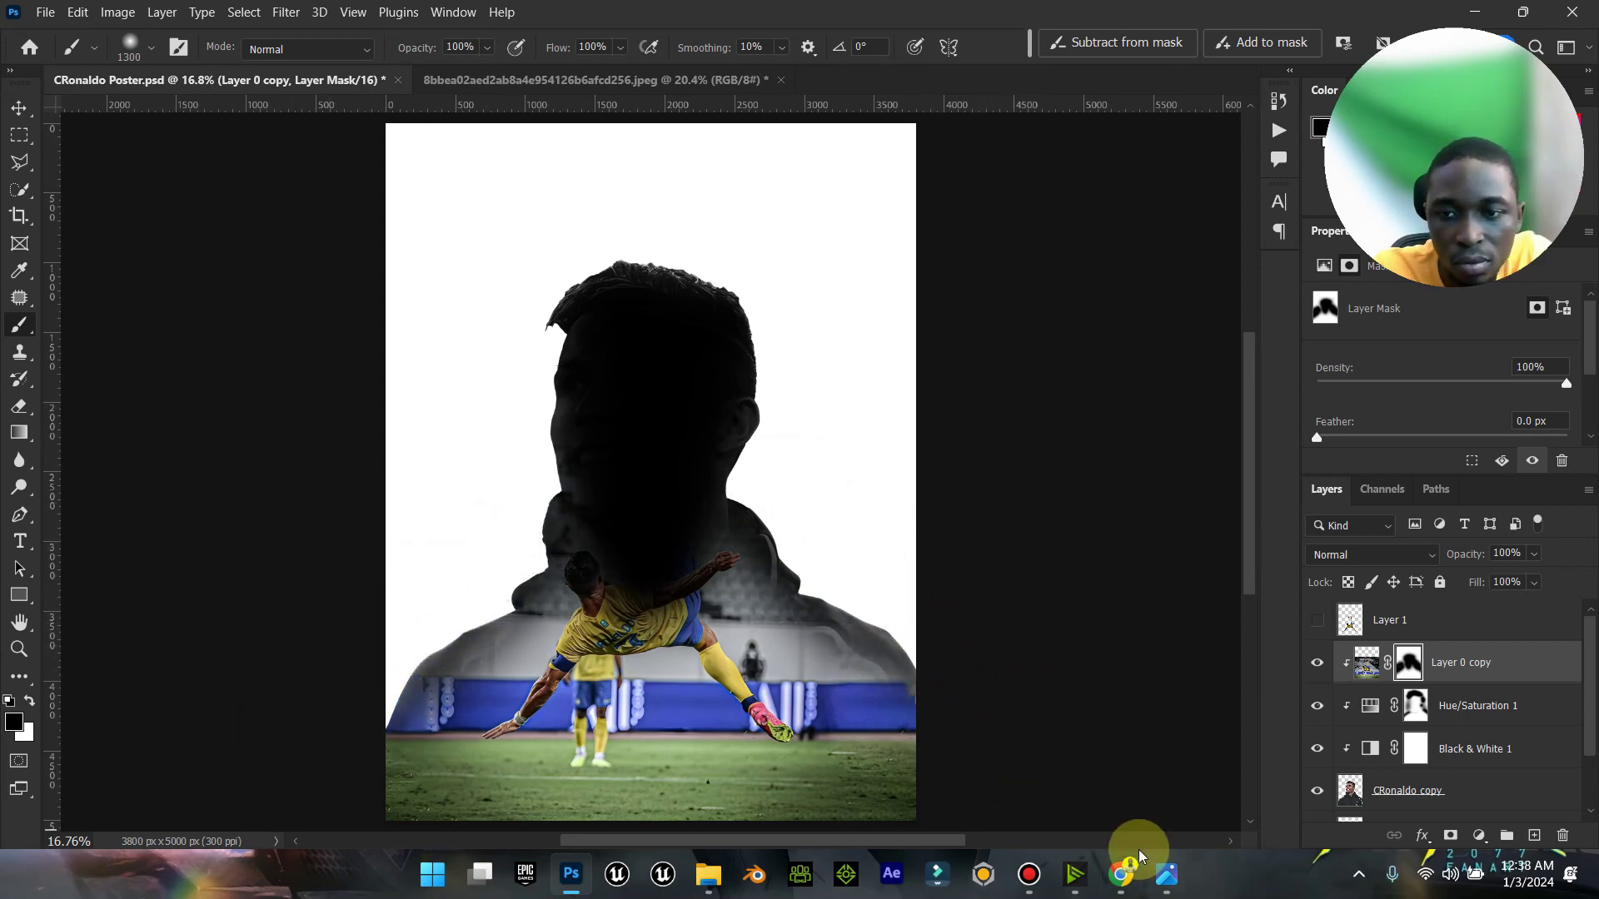
Step: Check the reference image and brush white on the mask to restore the pitch and advertising boards at the poster's lower part
left_click(1167, 877)
left_click(1167, 883)
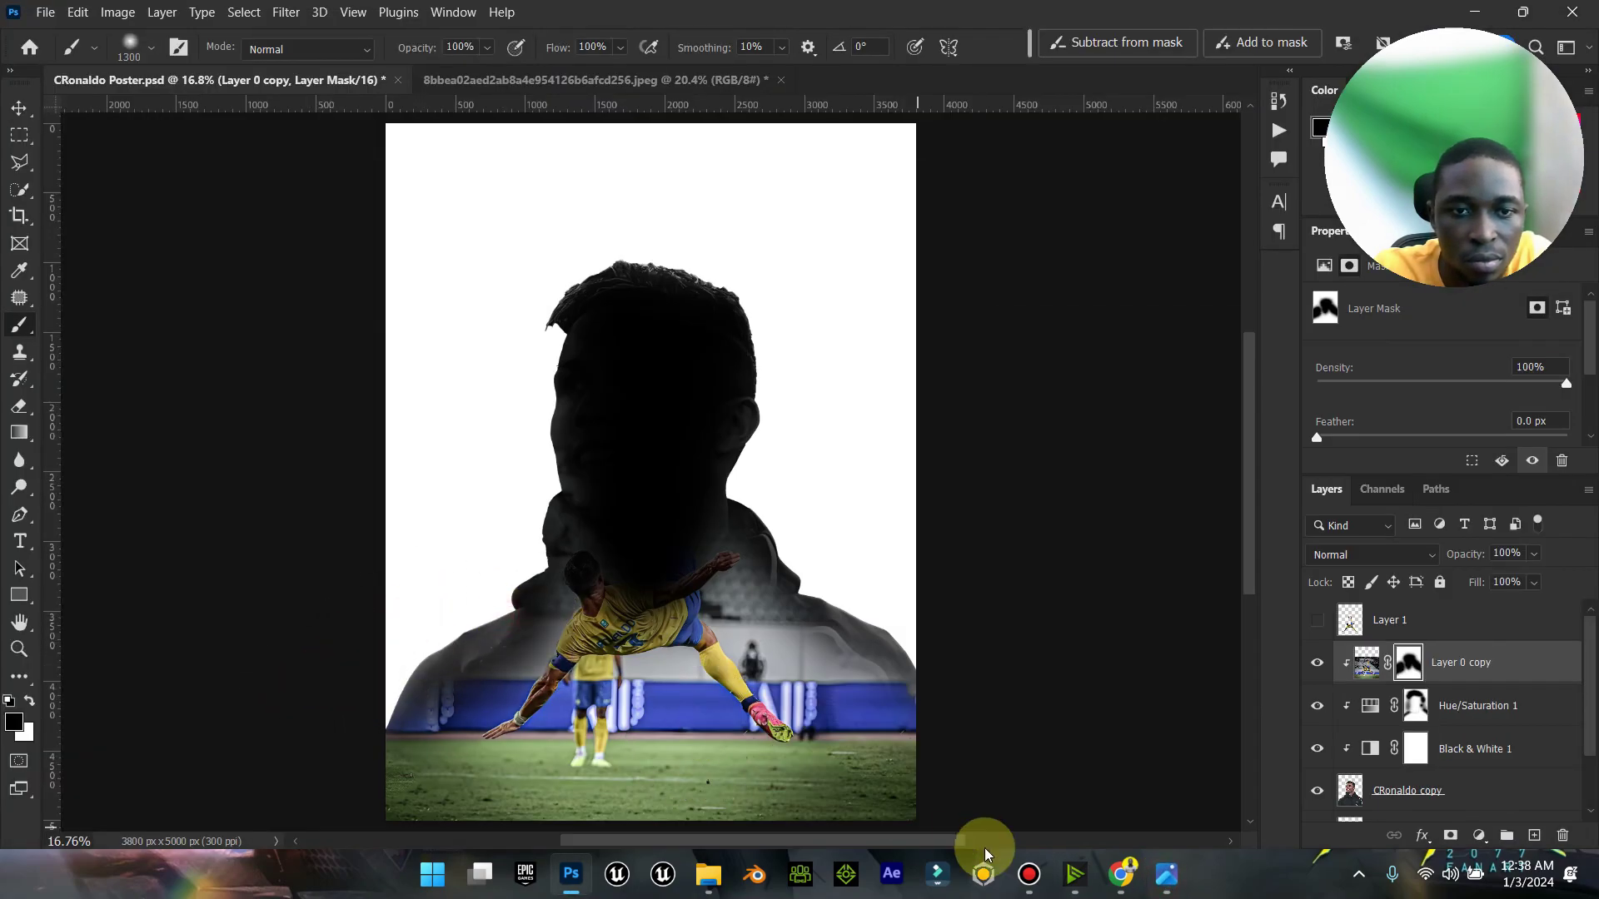
left_click(1164, 874)
left_click(1165, 874)
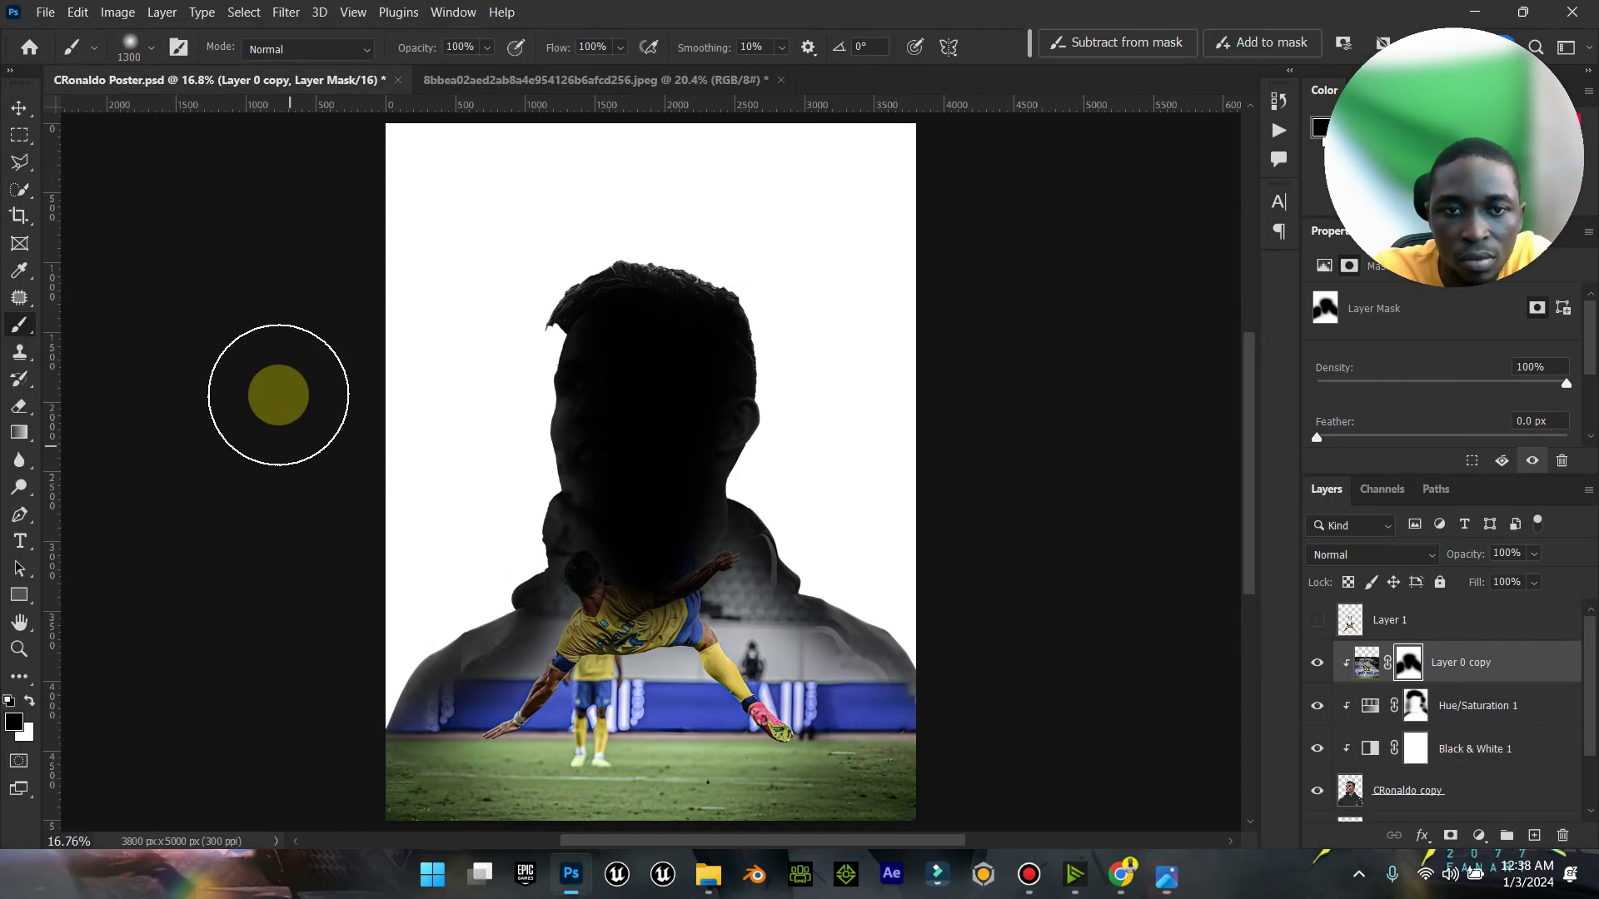
left_click(33, 704)
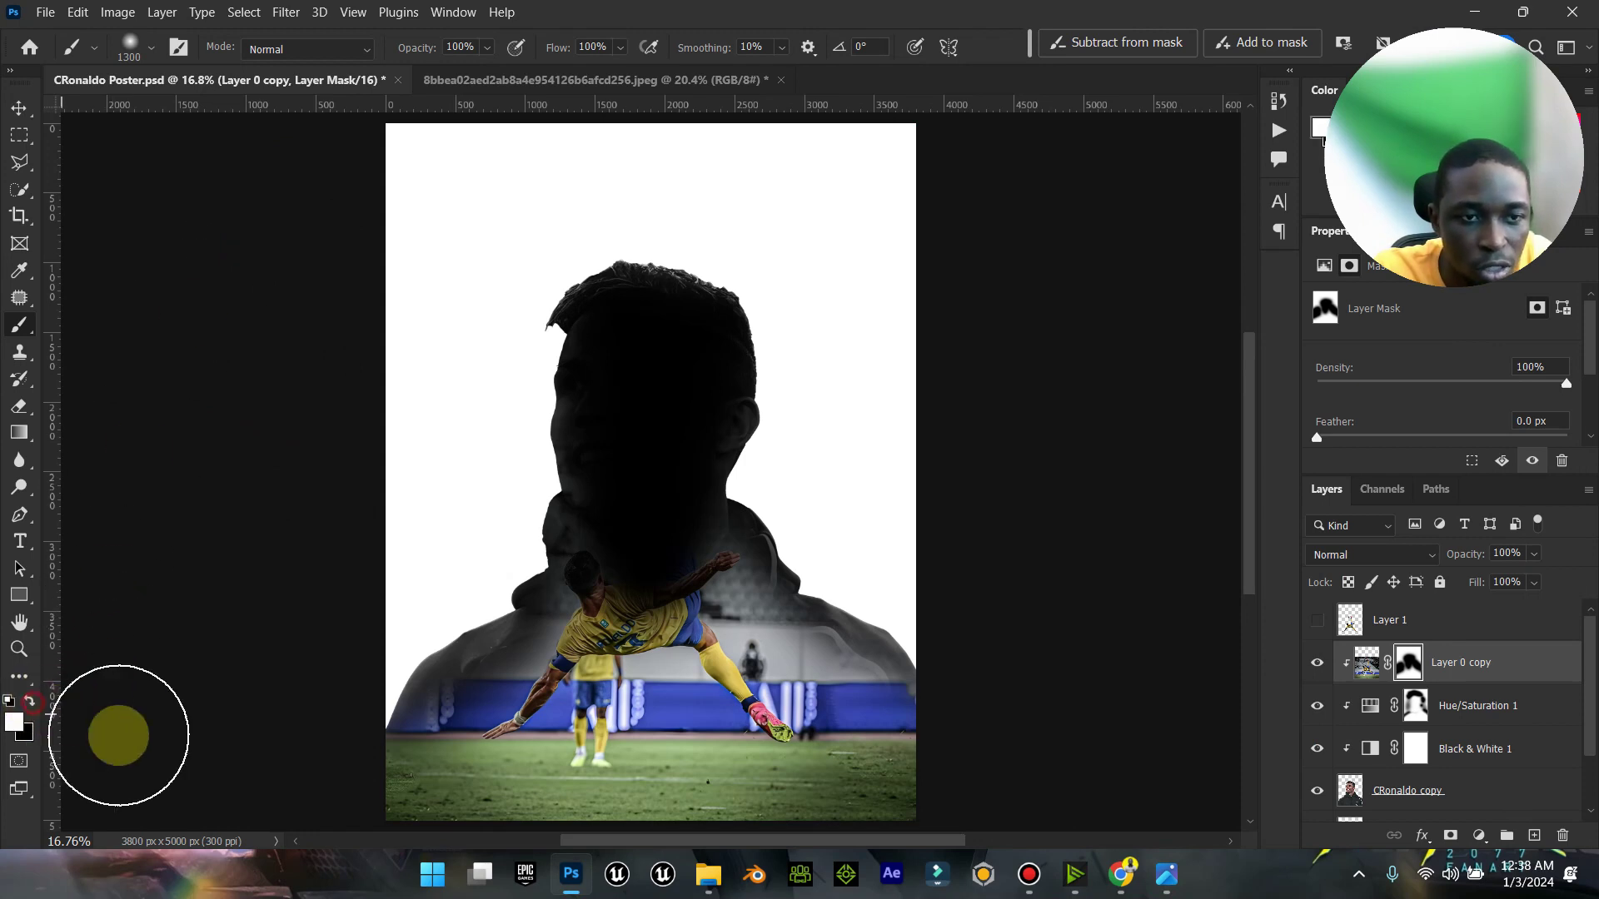
mouse_move(433, 764)
left_mouse_down()
mouse_move(504, 708)
mouse_move(450, 750)
mouse_move(899, 754)
mouse_move(820, 708)
mouse_move(865, 752)
left_mouse_up()
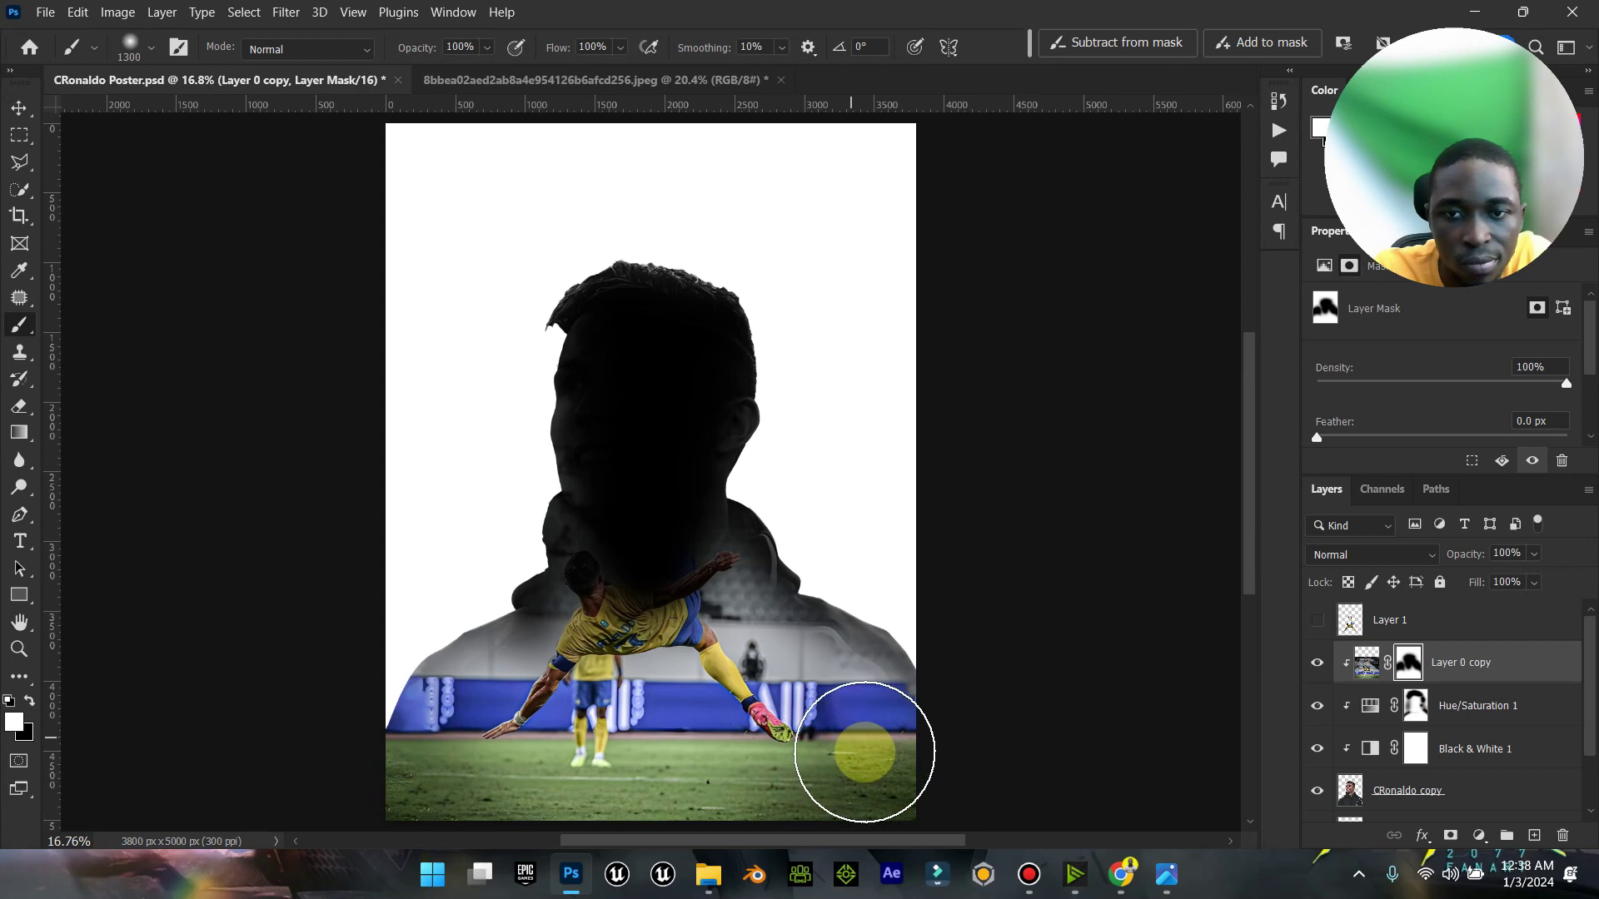
Step: Compare with the reference, undo the last brush stroke, and brush black on the mask across the collar and shoulders
left_click(1147, 890)
left_click(1156, 891)
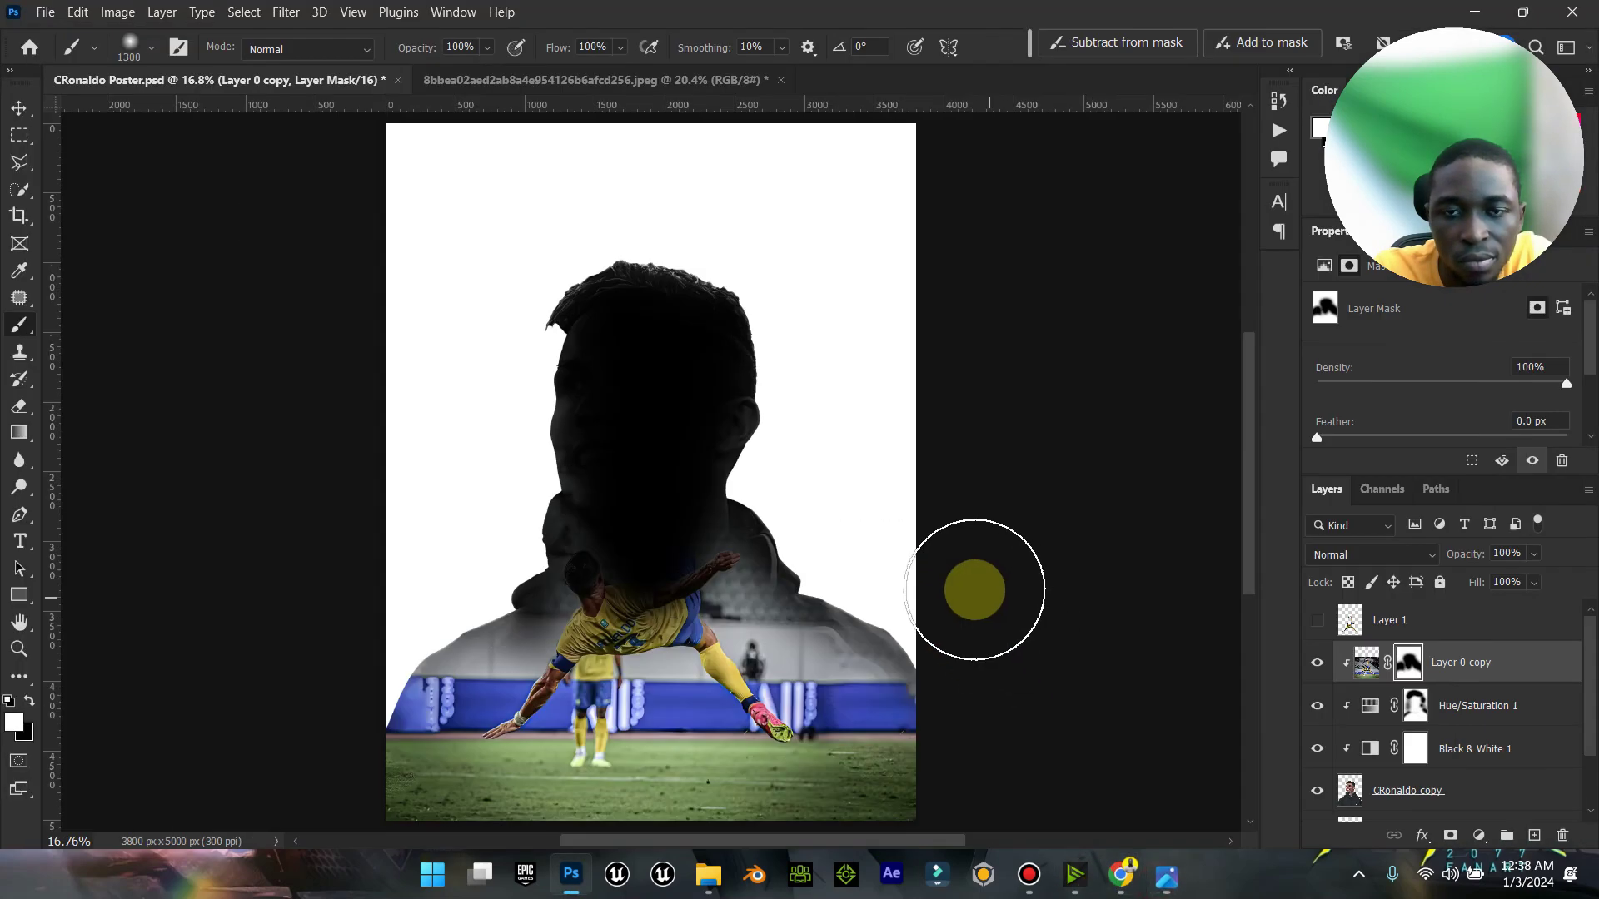
key("ctrl+z")
left_click(9, 702)
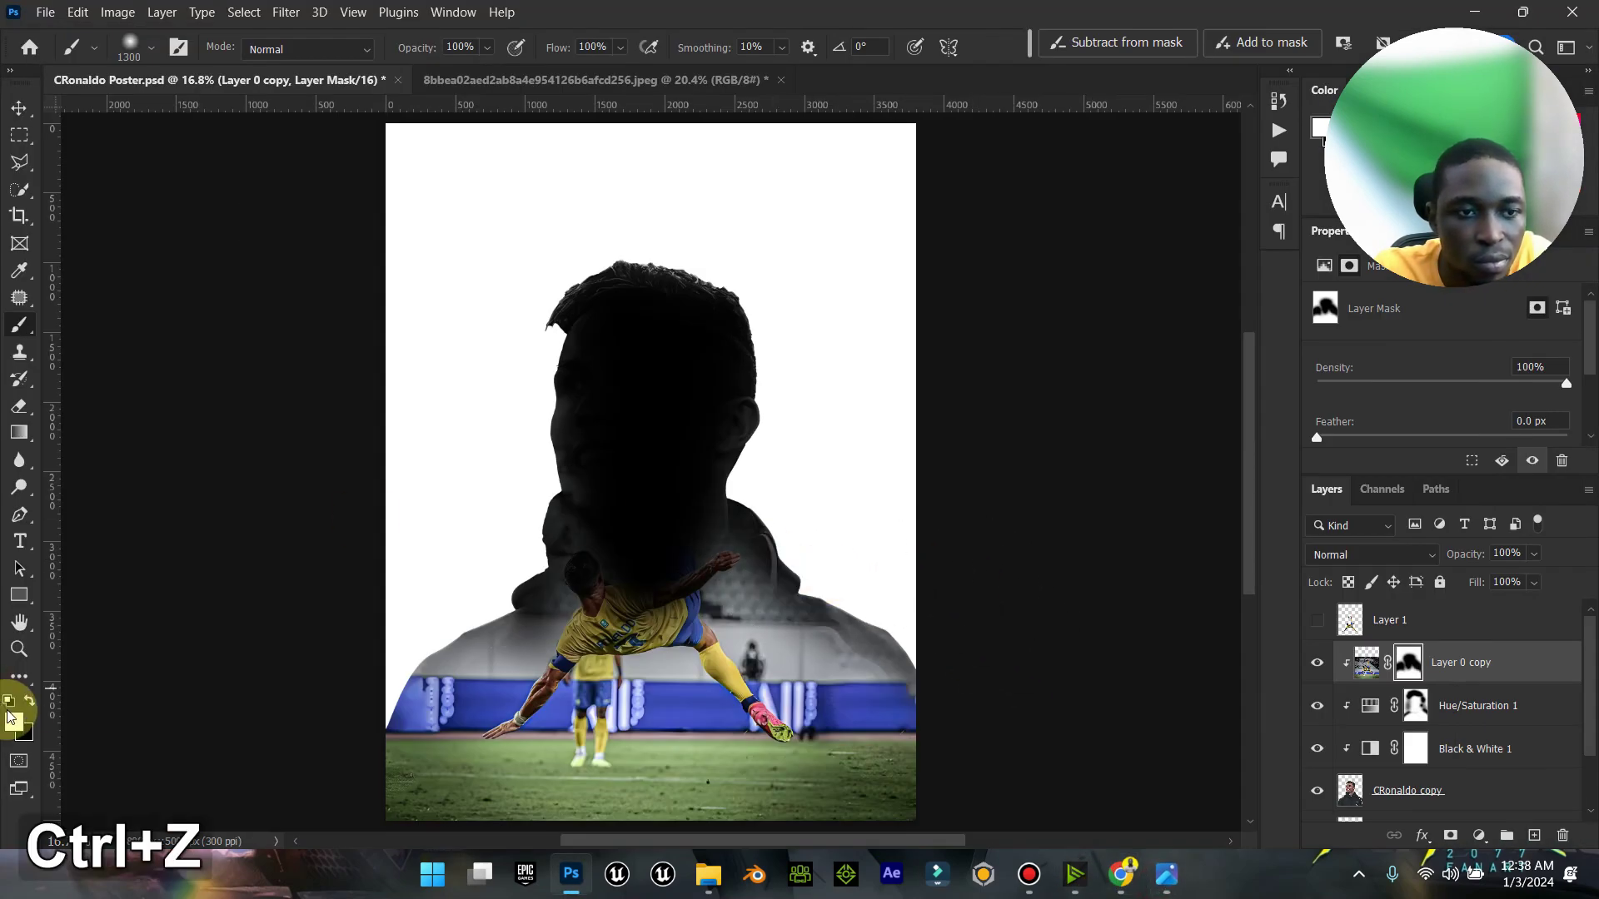
mouse_move(804, 553)
left_mouse_down()
mouse_move(910, 599)
mouse_move(900, 575)
mouse_move(592, 557)
mouse_move(503, 503)
mouse_move(494, 593)
mouse_move(533, 562)
mouse_move(492, 603)
mouse_move(511, 521)
left_mouse_up()
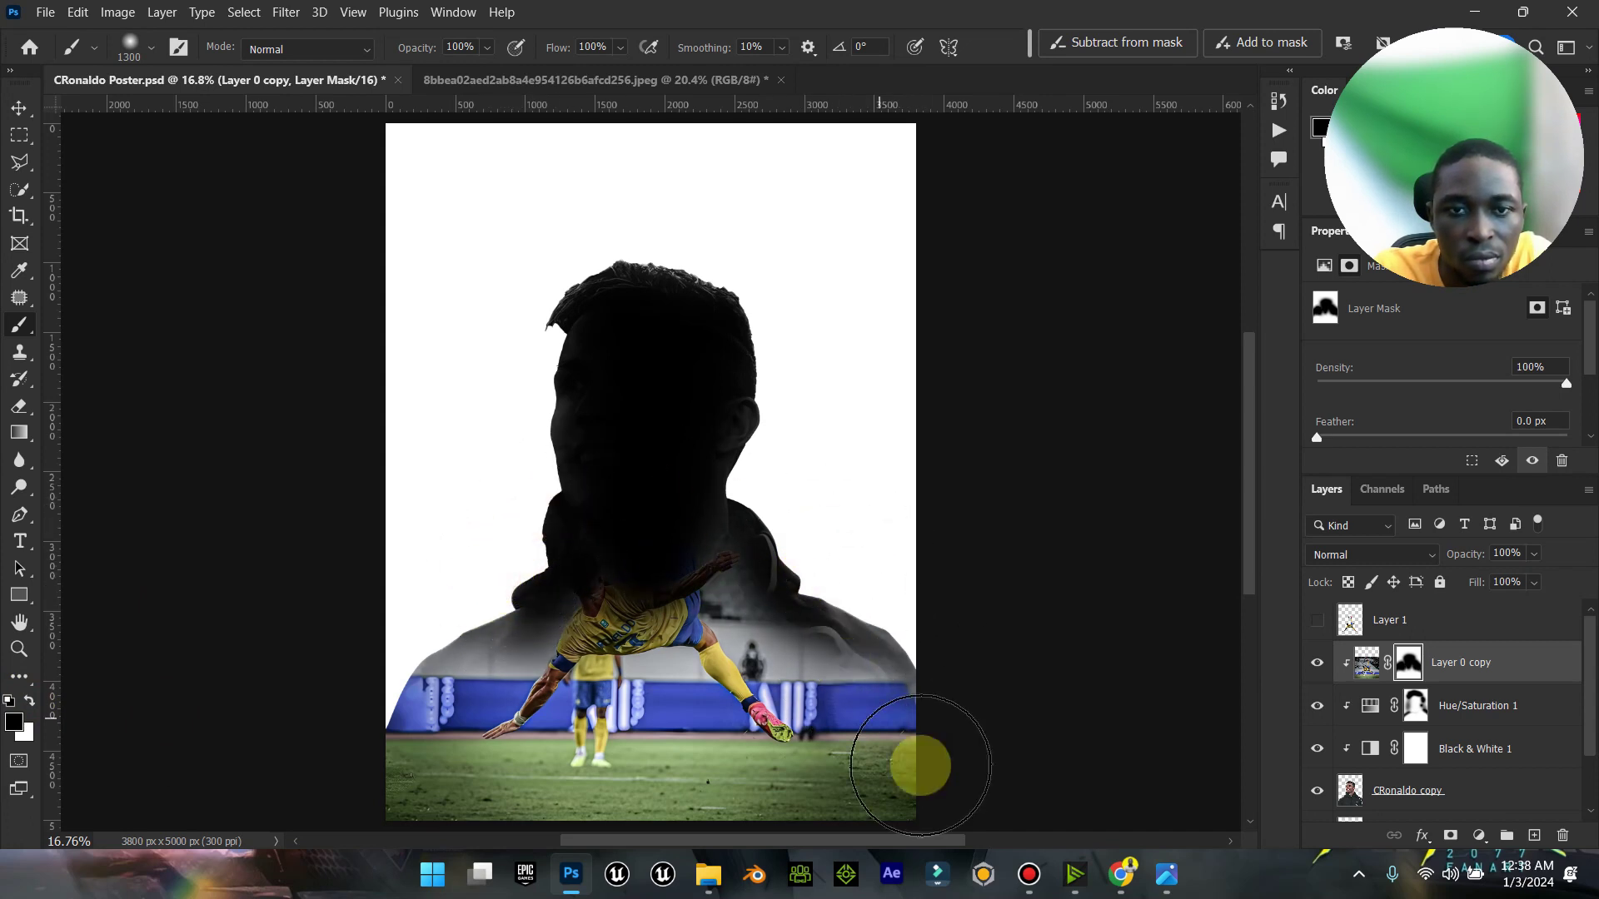
Step: Recheck the reference, set the brush opacity to 49%, and brush white on the mask to partly reveal the player's upper body
left_click(1170, 870)
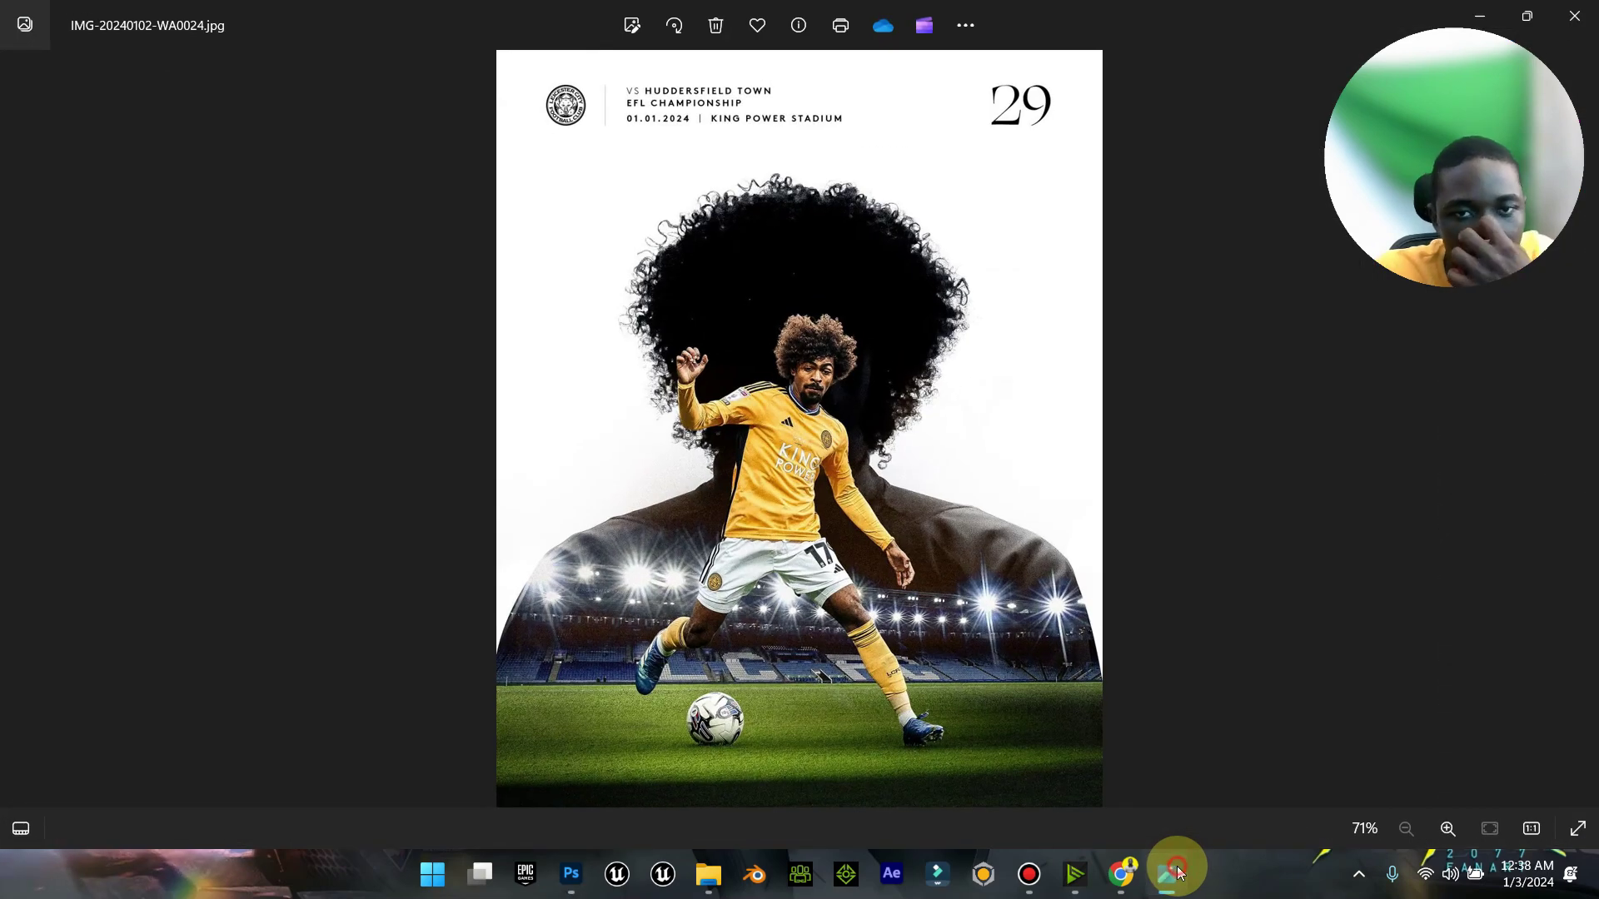
left_click(1170, 870)
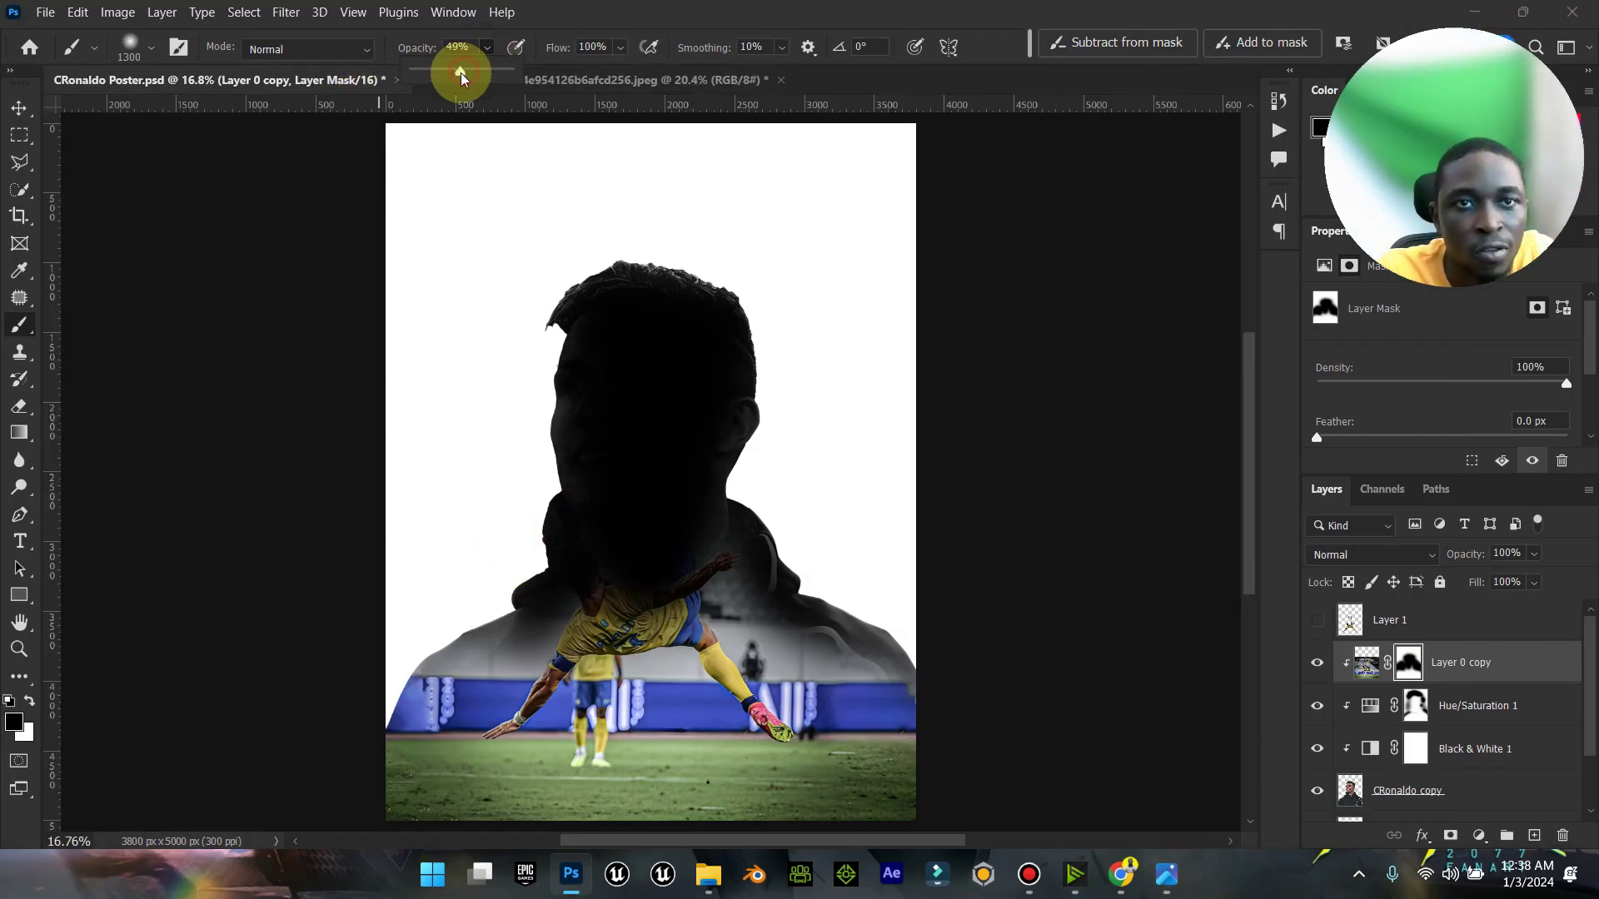
left_click(30, 701)
mouse_move(631, 594)
left_mouse_down()
mouse_move(659, 692)
mouse_move(677, 646)
mouse_move(736, 669)
mouse_move(731, 647)
mouse_move(781, 734)
mouse_move(739, 733)
mouse_move(762, 751)
mouse_move(876, 777)
mouse_move(800, 746)
mouse_move(819, 775)
mouse_move(1052, 826)
left_mouse_up()
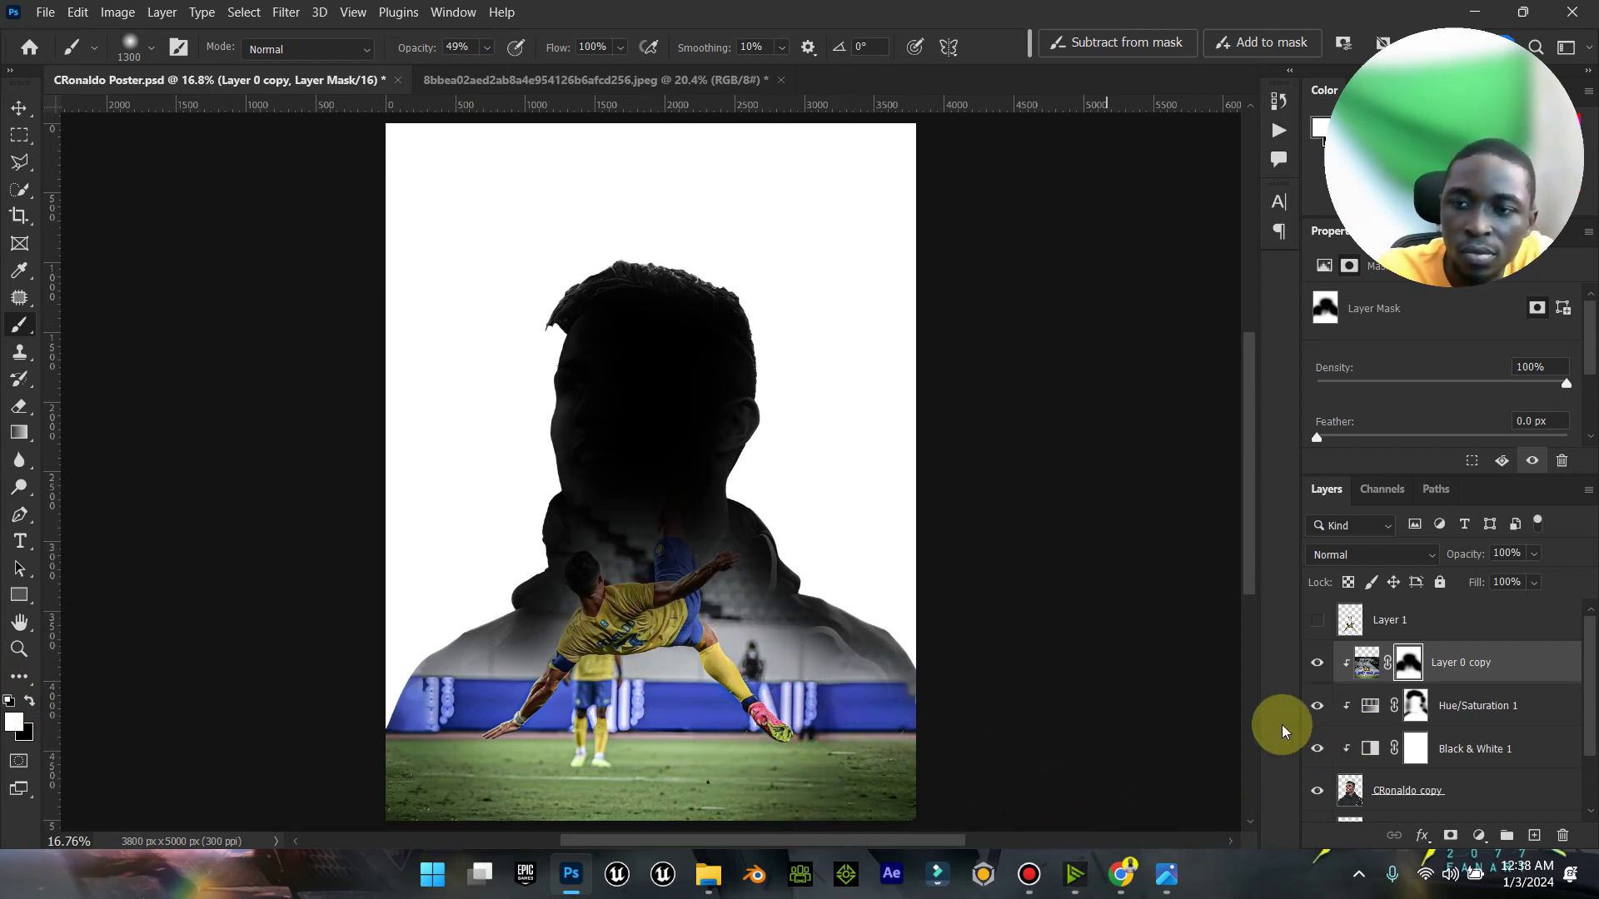
Step: Show Layer 1 with the overhead-kick player and ball, and view the whole poster
left_click(1318, 621)
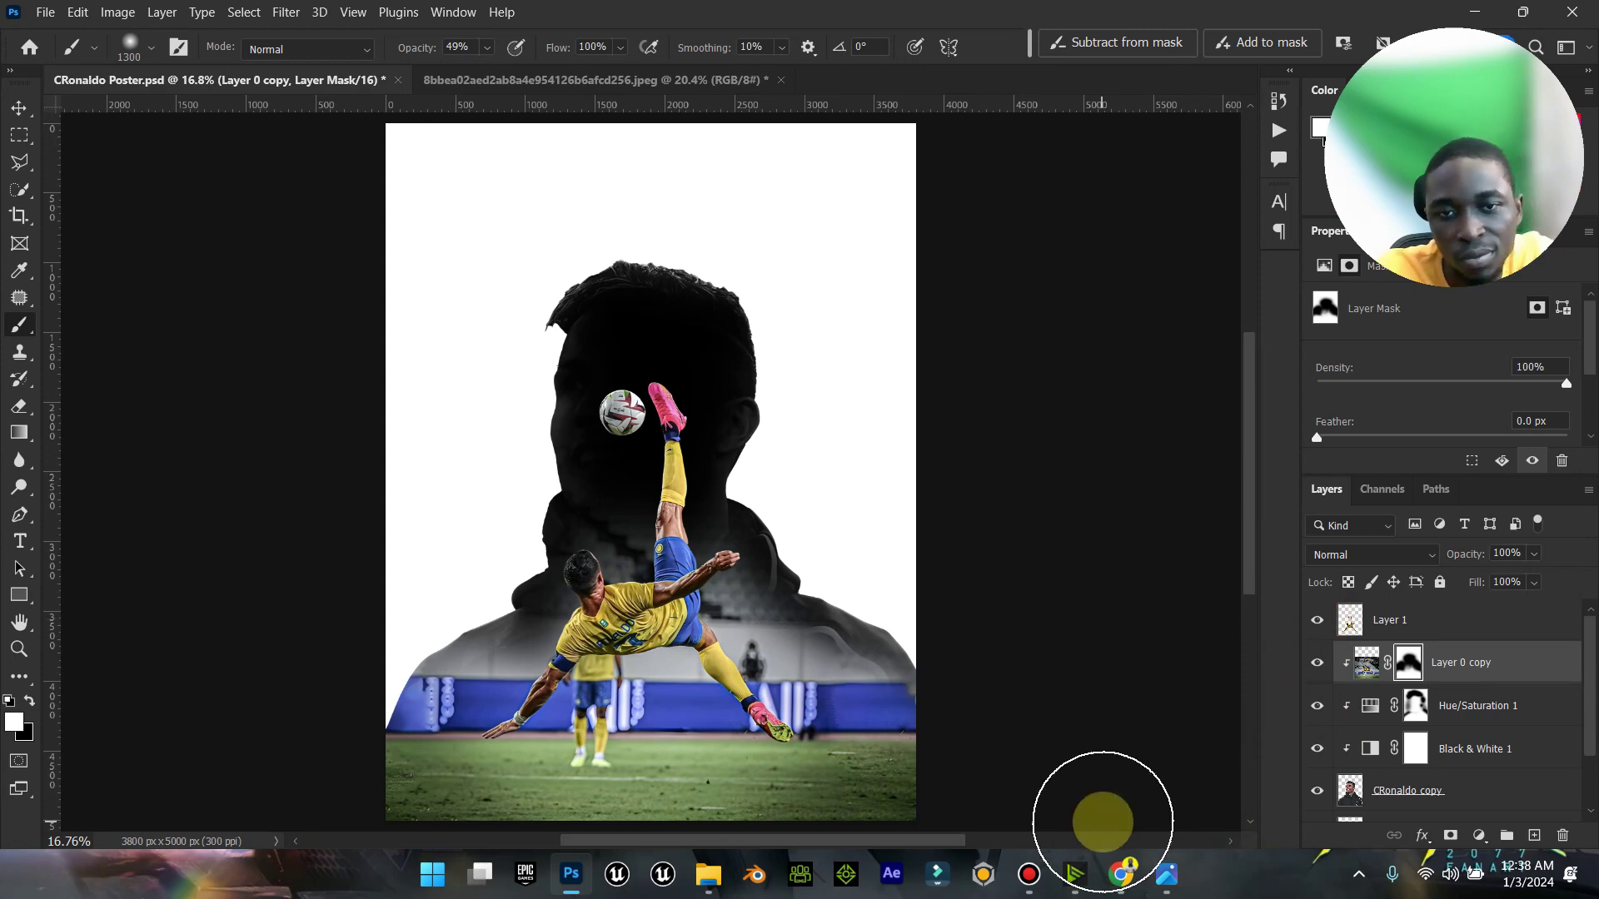
left_click(1172, 878)
left_click(1172, 878)
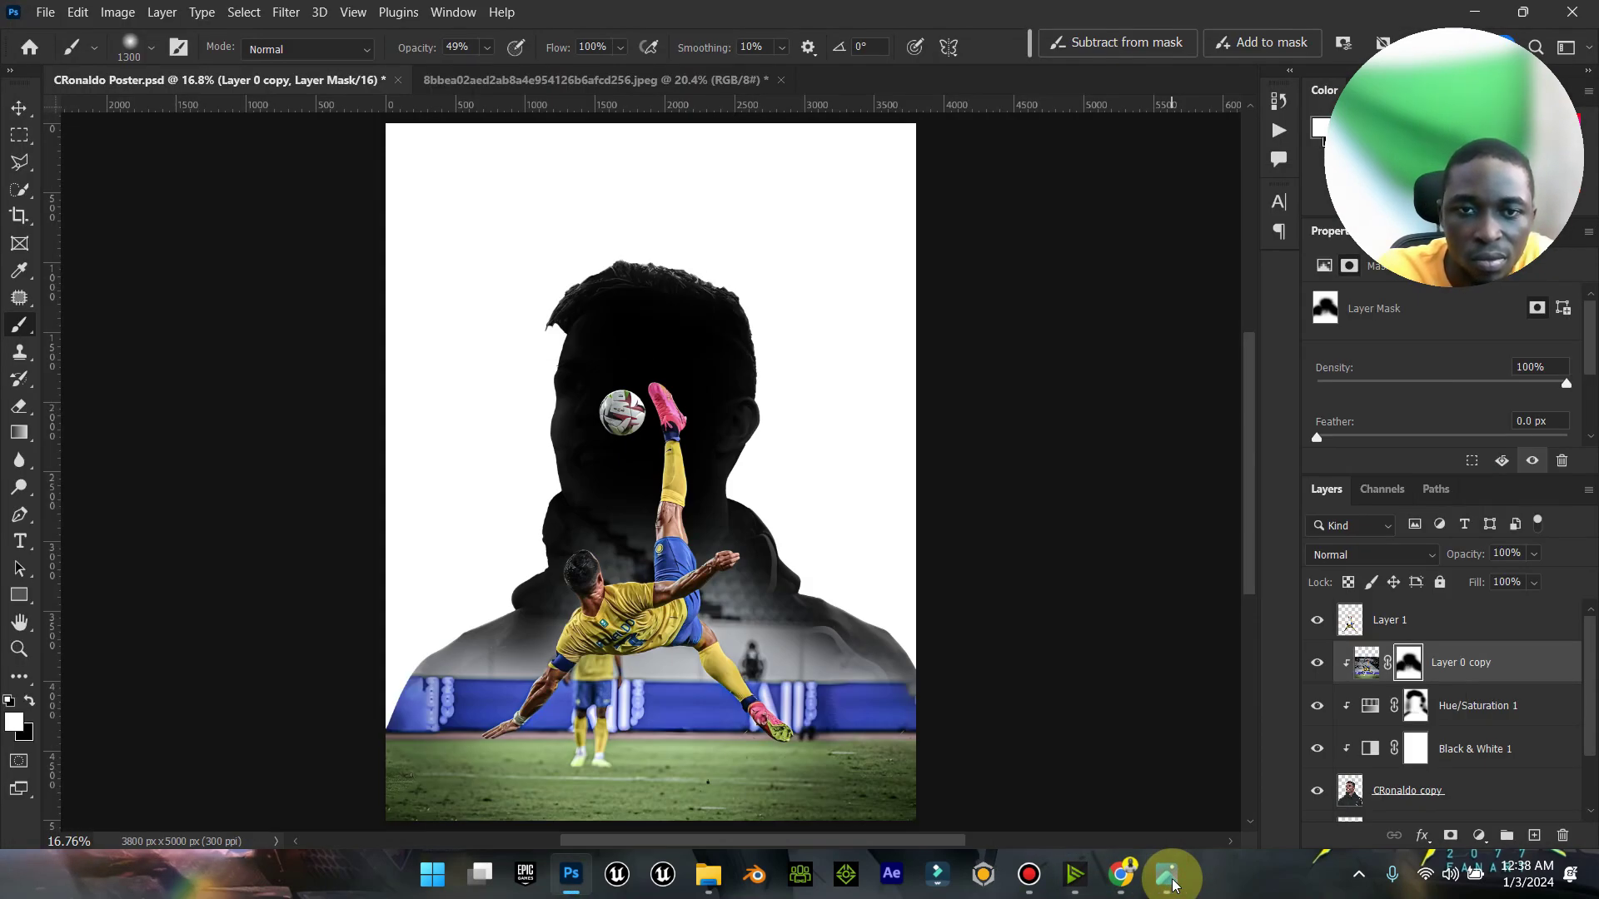
left_click(18, 648)
mouse_move(642, 608)
left_mouse_down()
mouse_move(583, 608)
mouse_move(617, 610)
left_mouse_up()
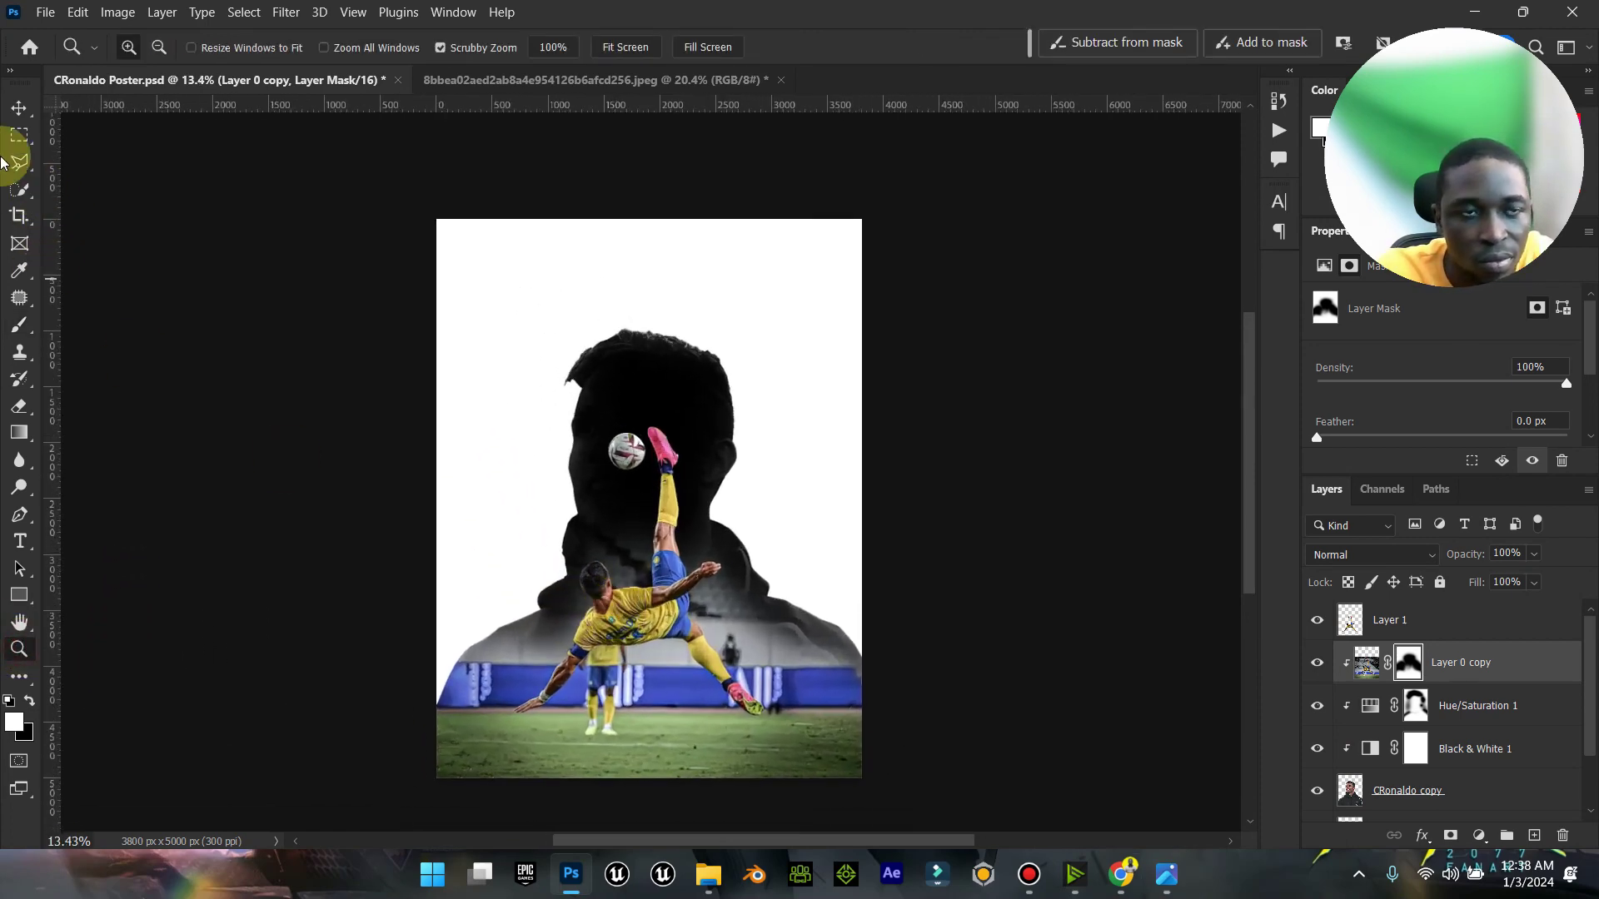
left_click(18, 108)
Step: Compare the poster with the reference image, examining the player placement, silhouette edges and stadium blending
left_click(1165, 889)
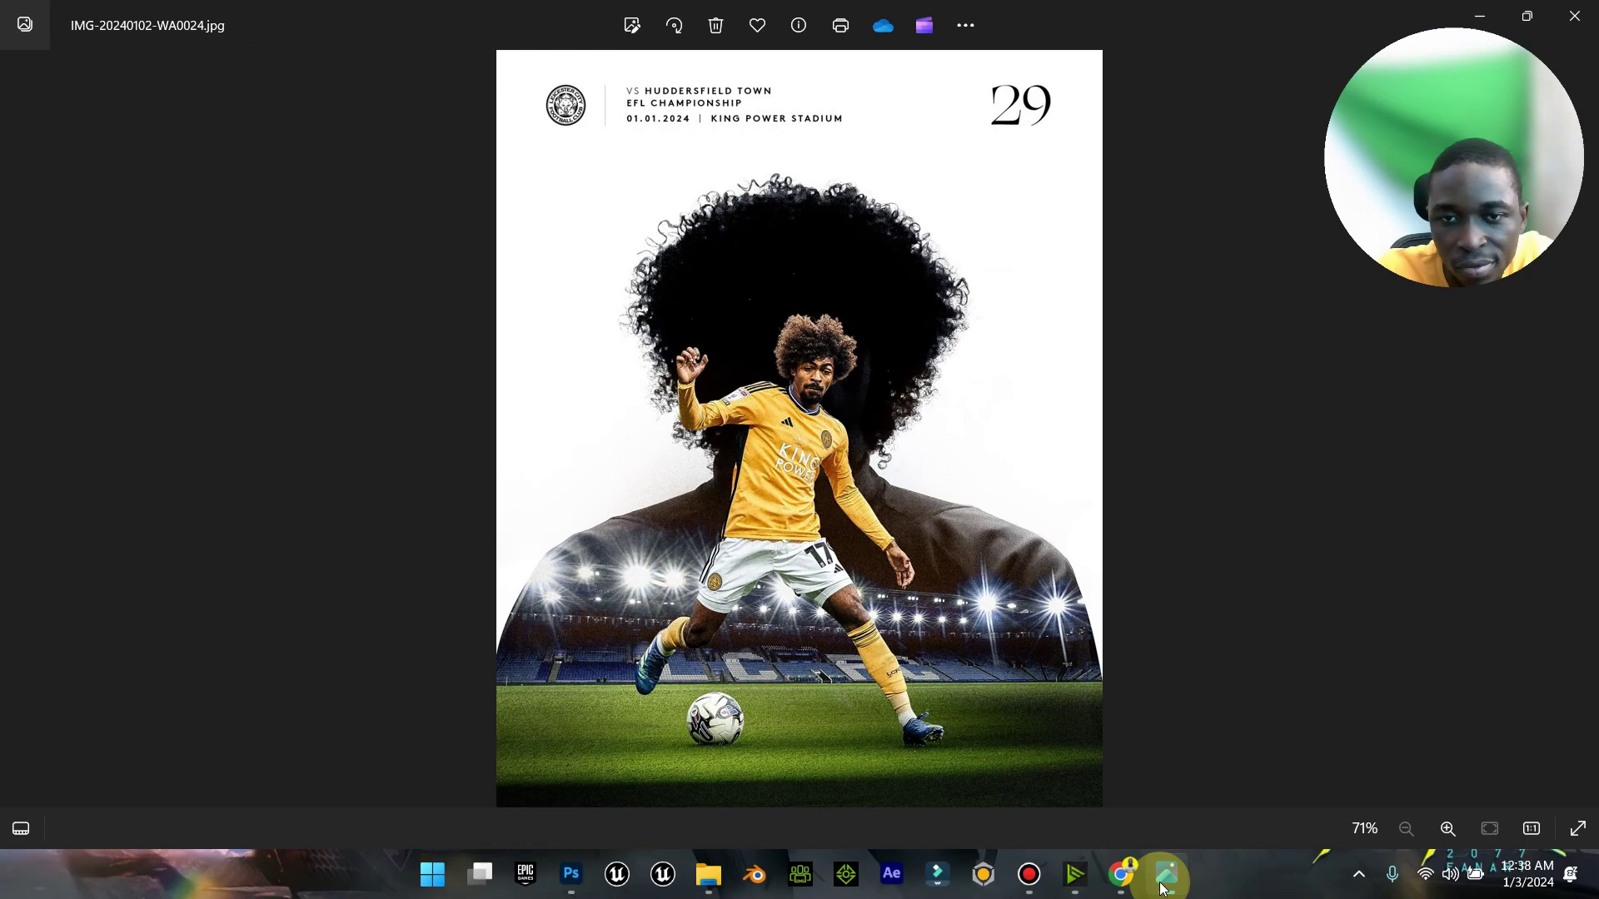
left_click(1163, 886)
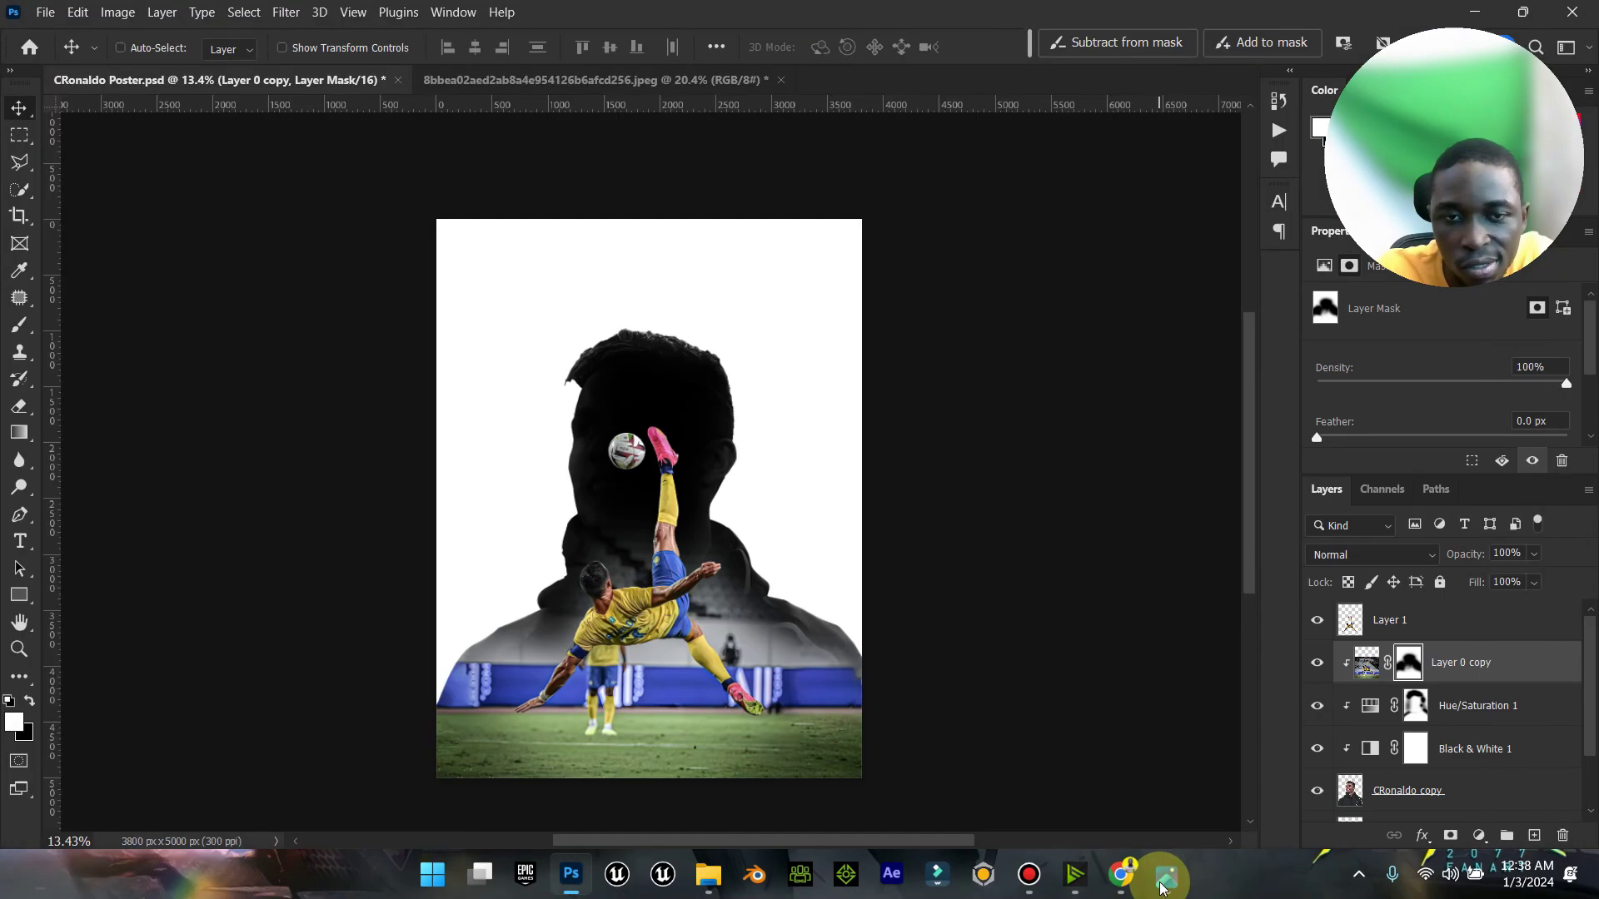
left_click(1163, 890)
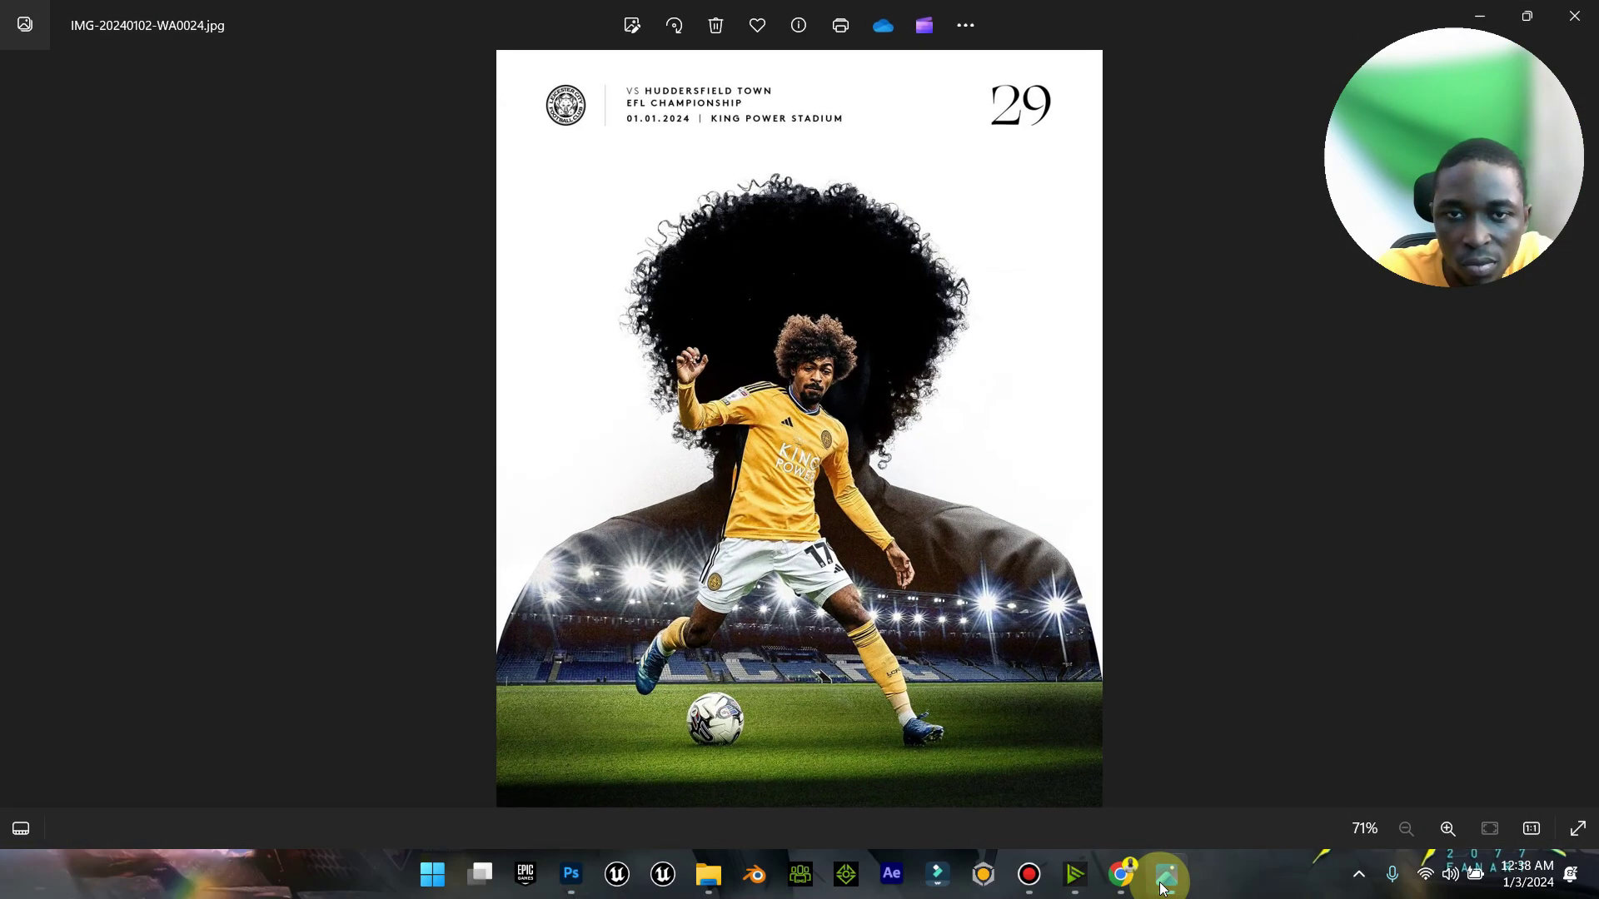
left_click(1164, 889)
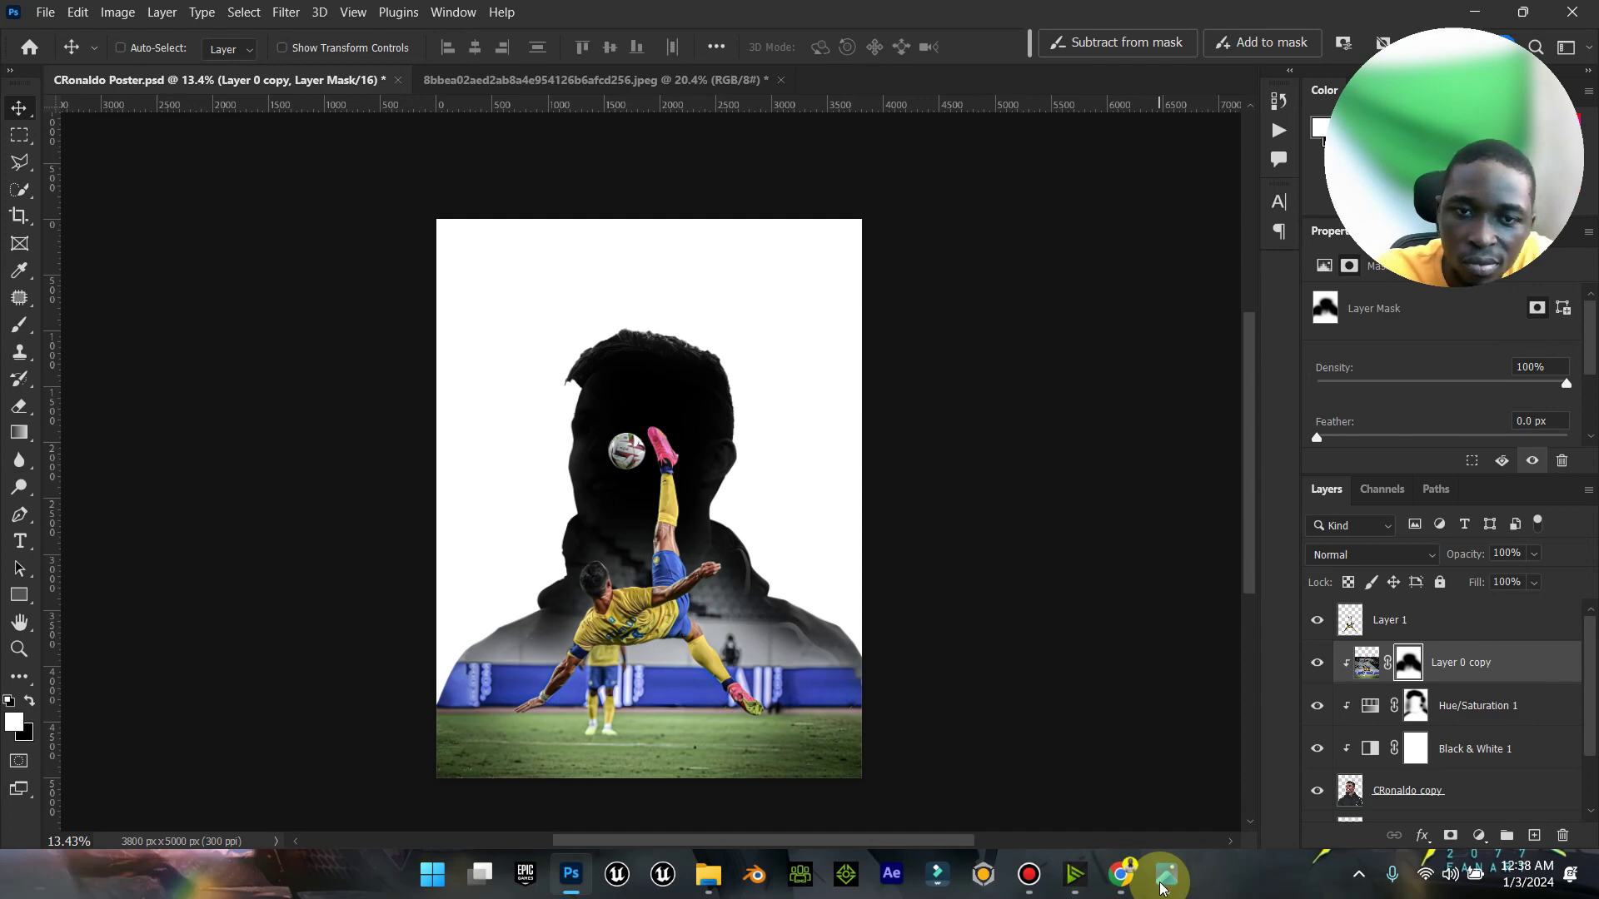
left_click(1163, 889)
left_click(1164, 889)
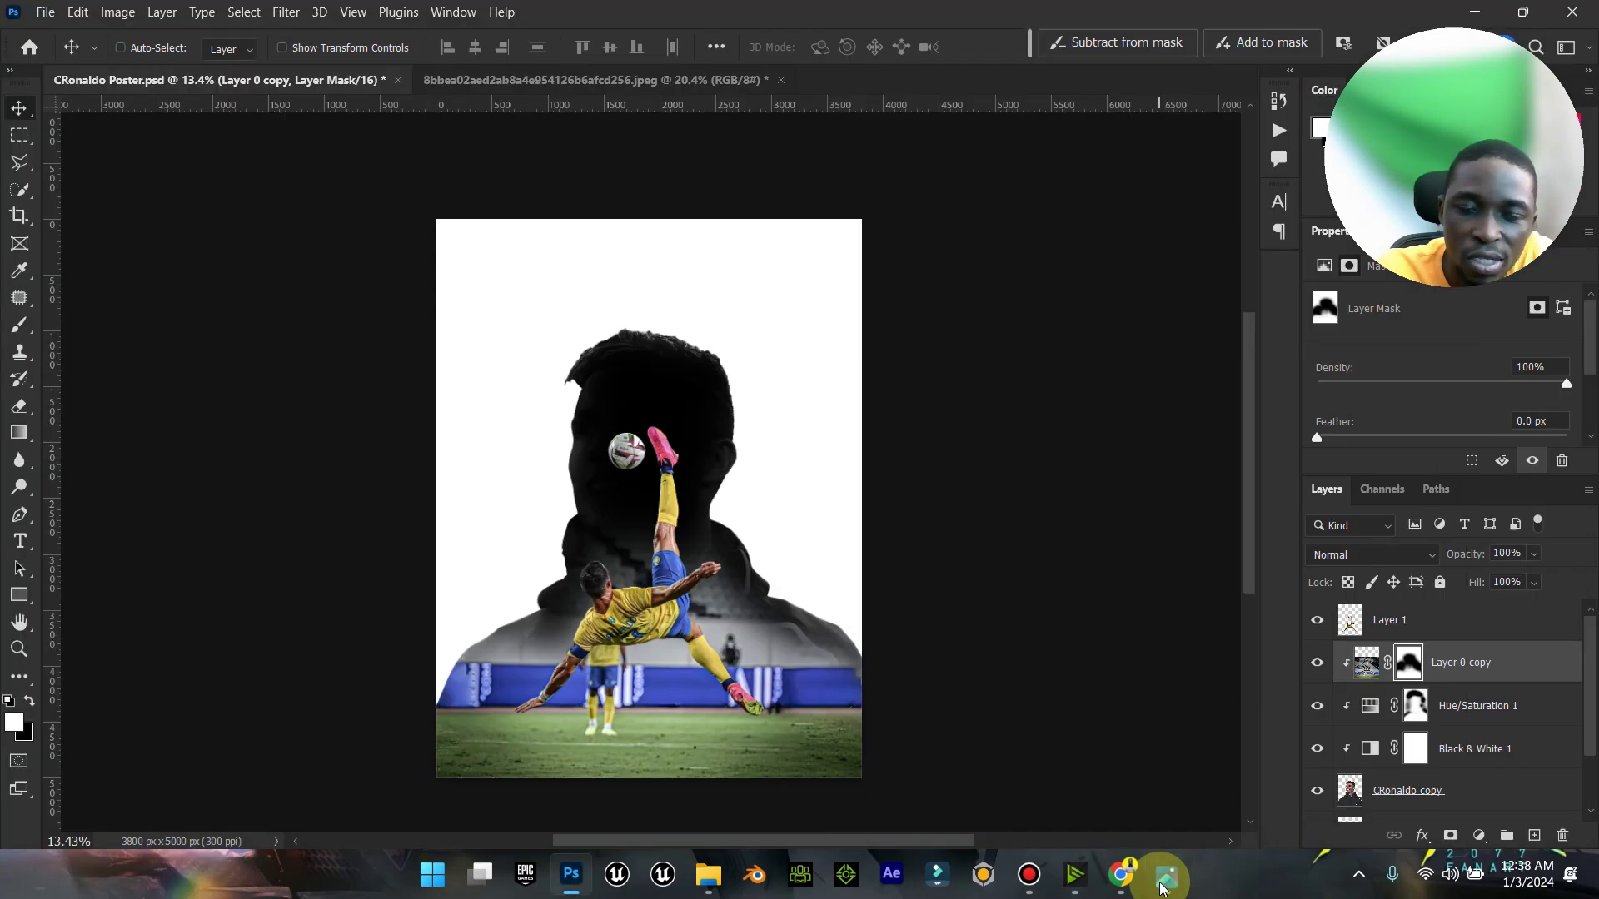
left_click(1163, 890)
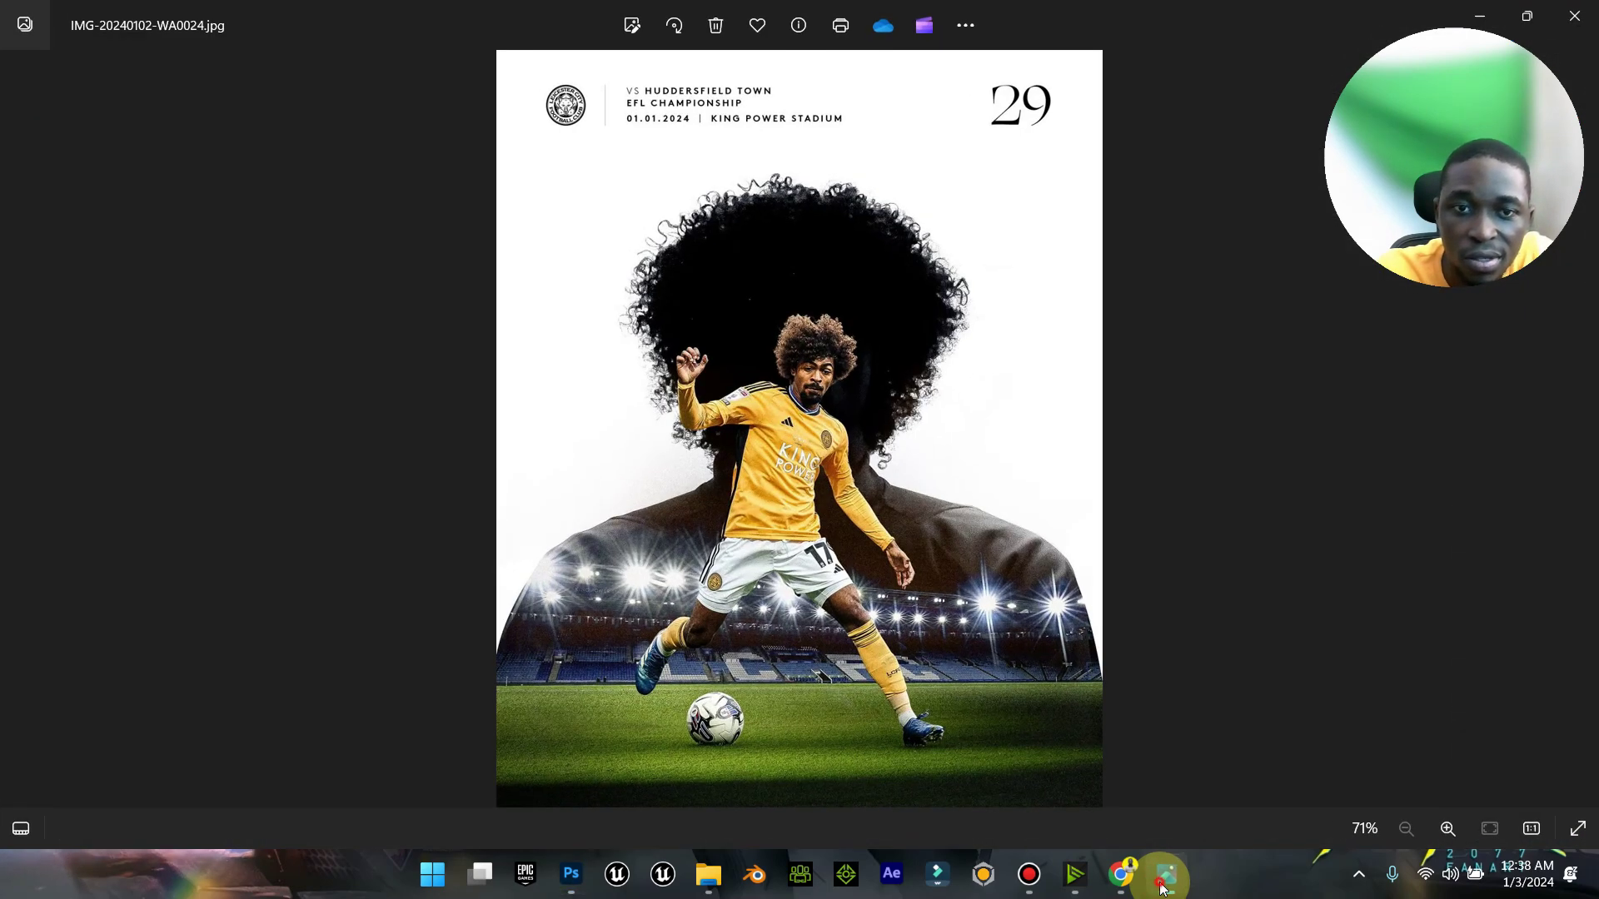
left_click(1164, 889)
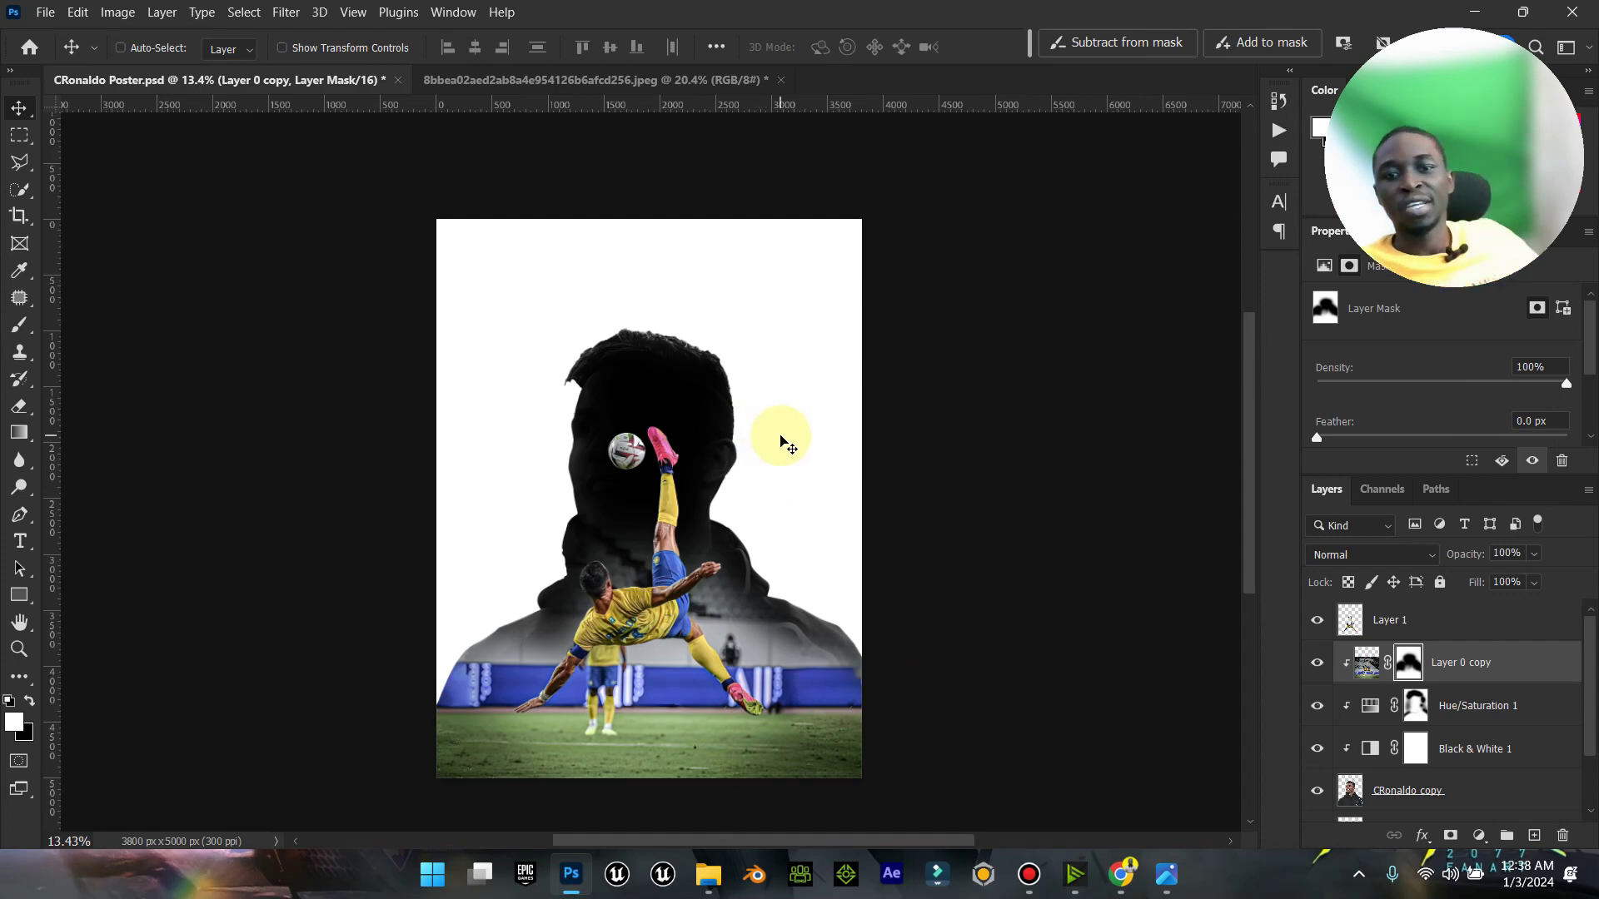
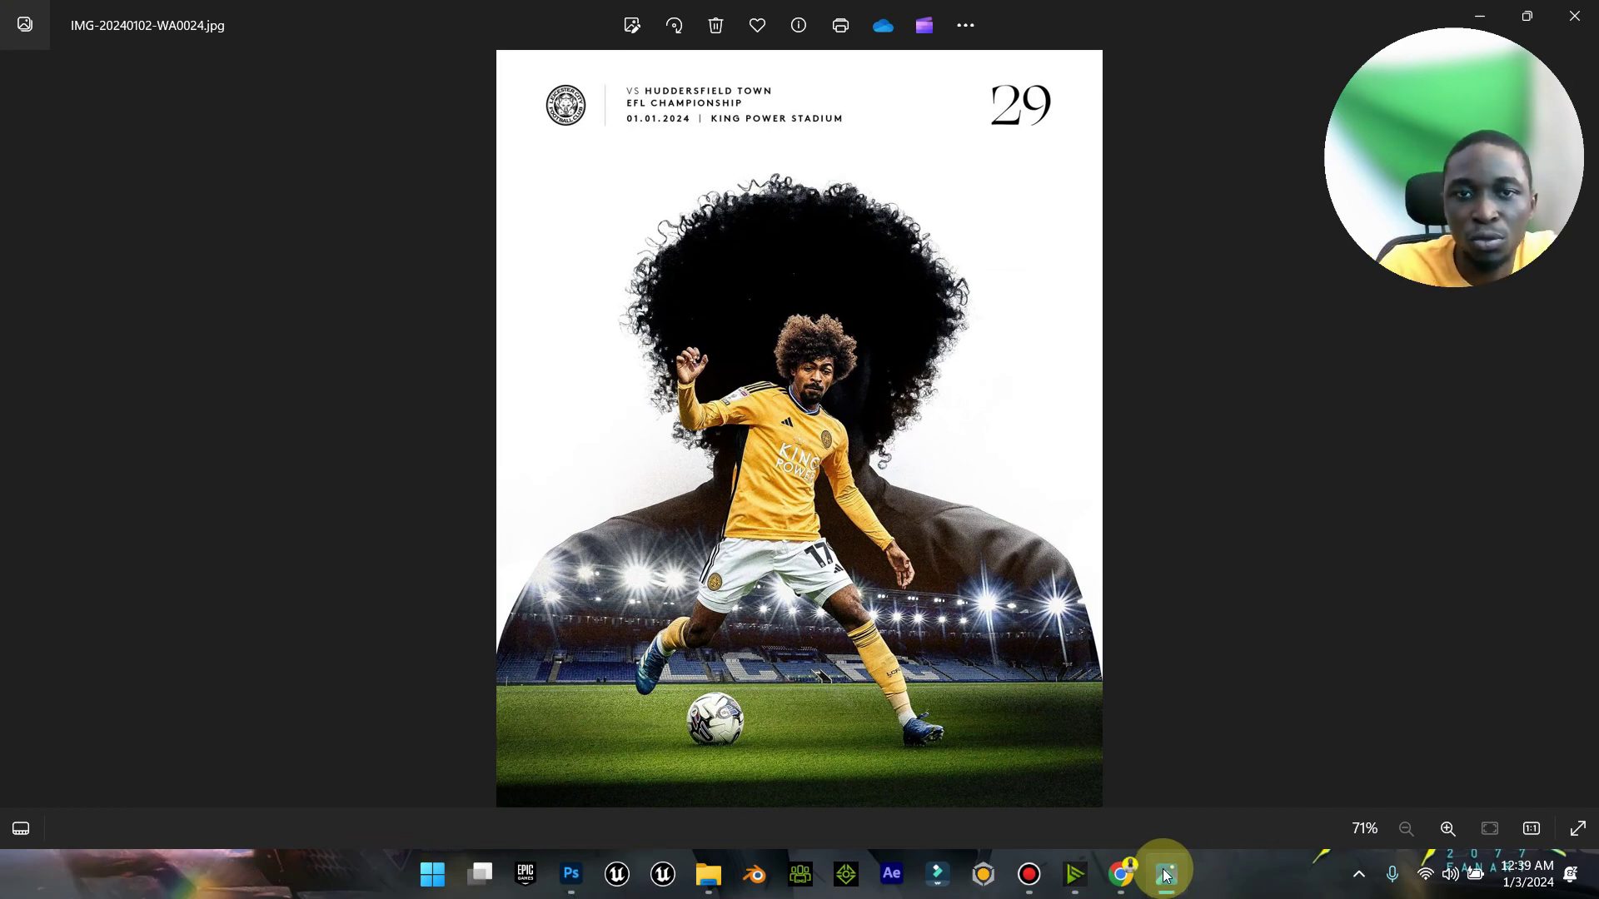
left_click(1164, 874)
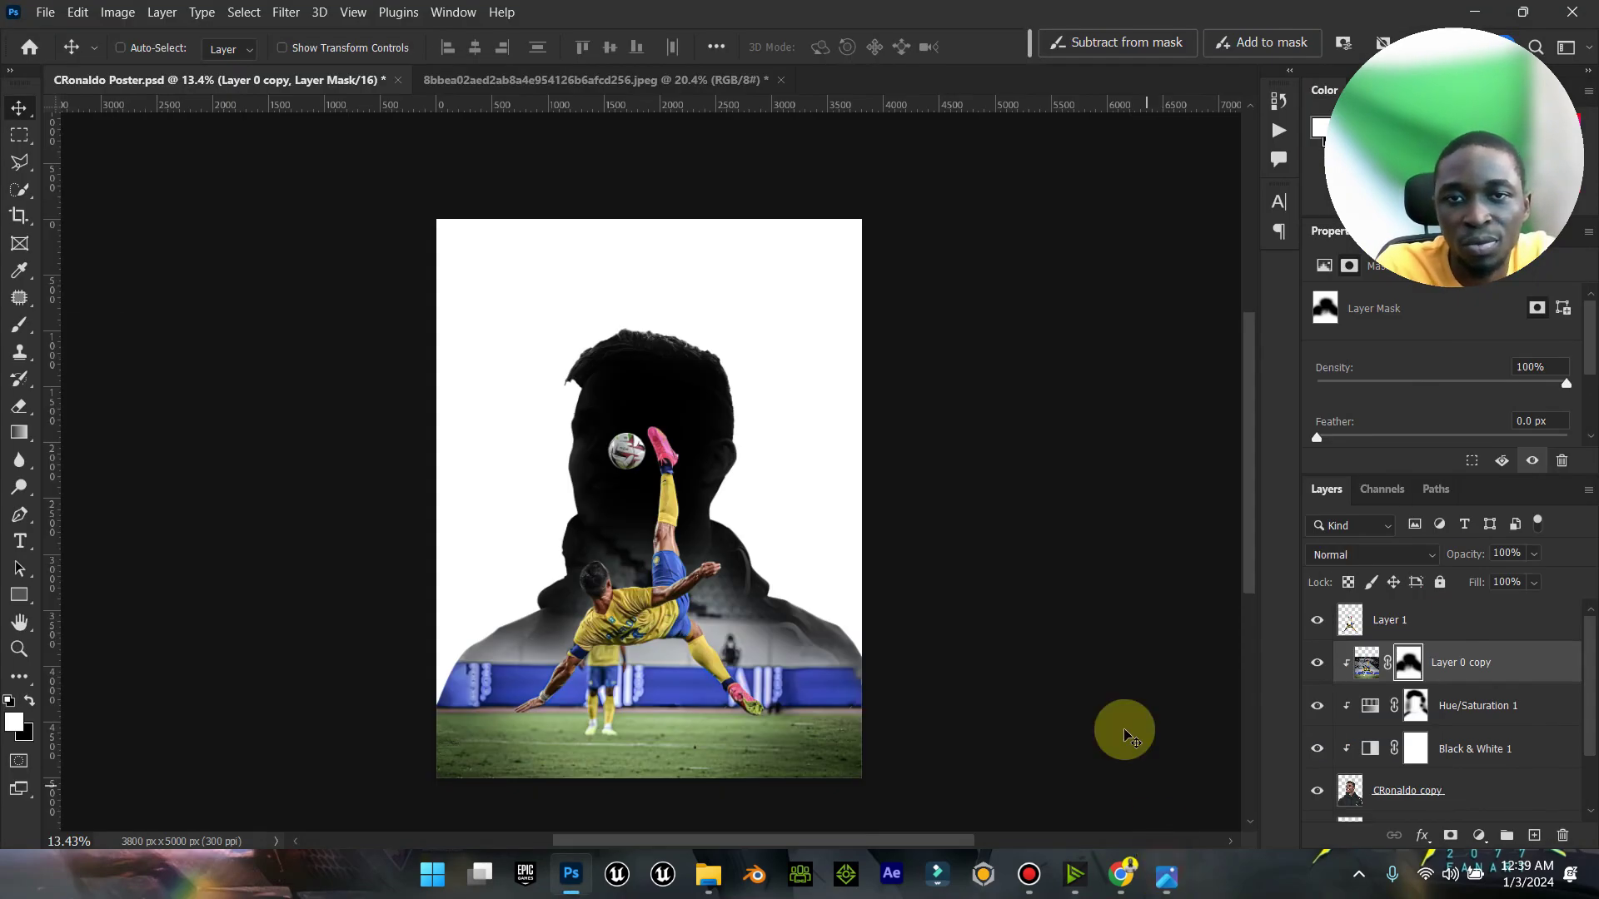
Step: Add a new layer directly above CRonaldo copy, clipped to it, and name it Light
left_click(1459, 798)
left_click(1533, 836)
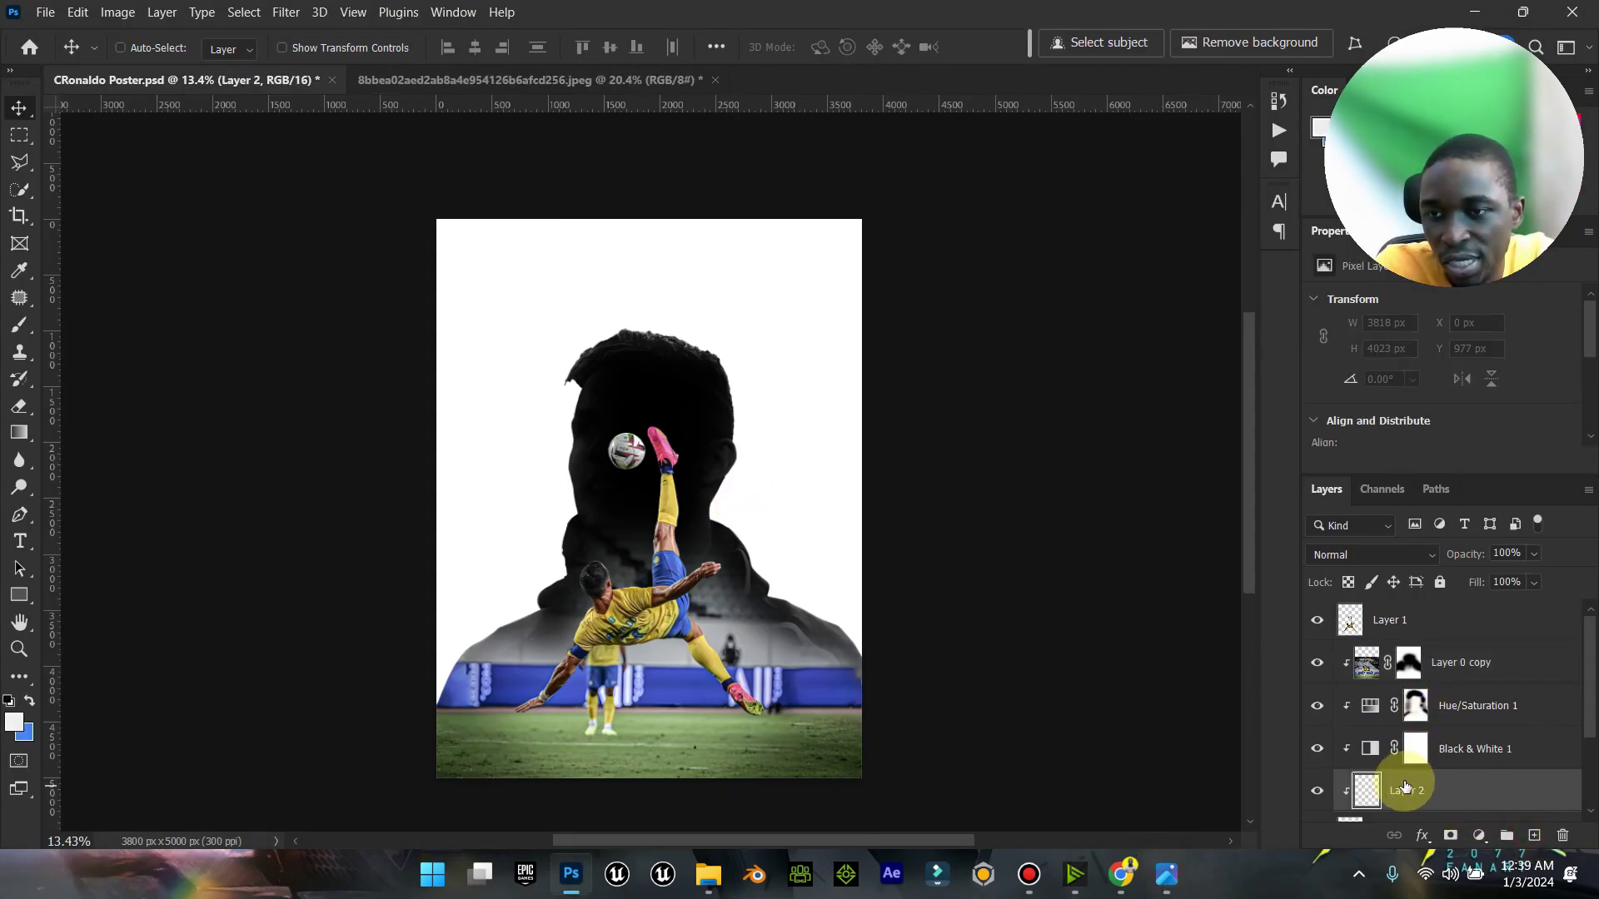
key("Caps_Lock")
type("L")
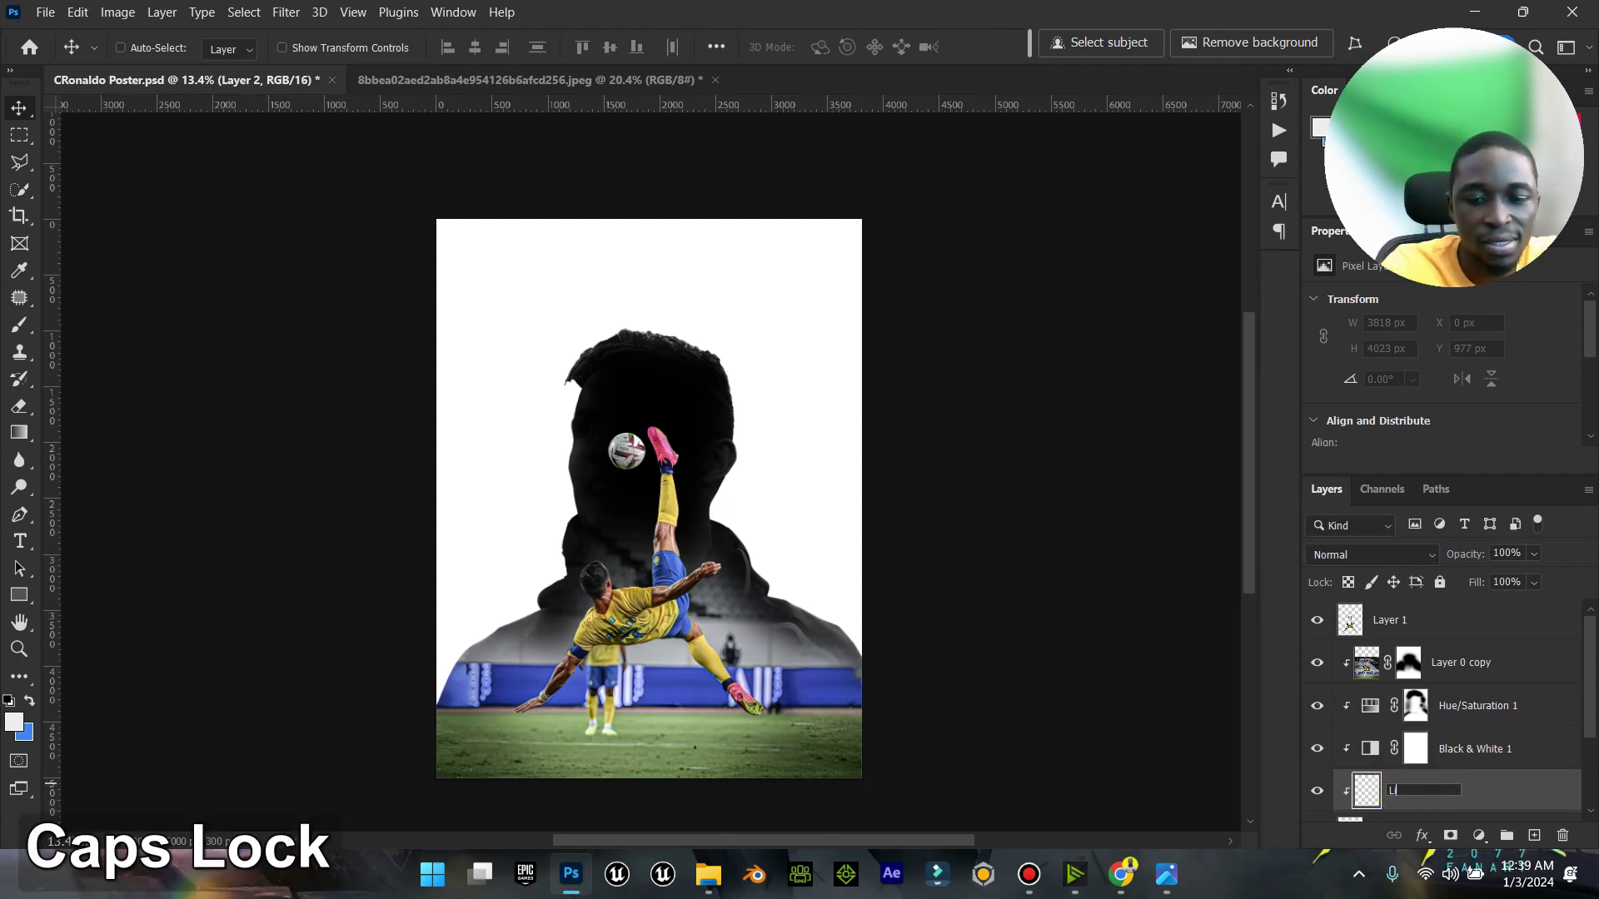
type("ight")
key("Return")
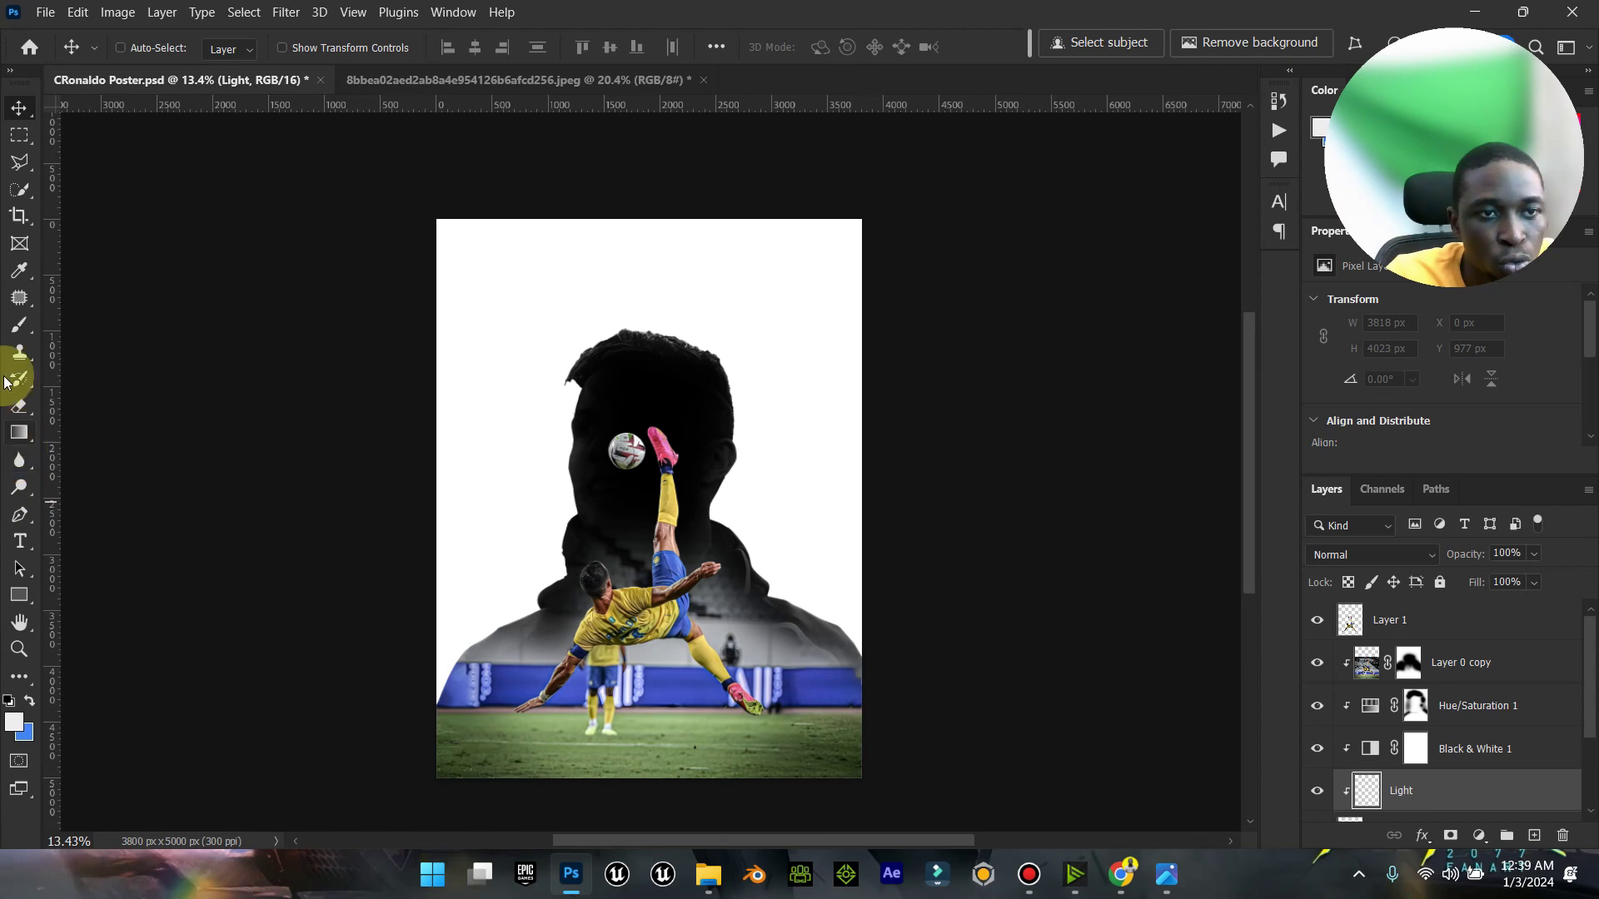
Step: Set the brush to 100% opacity and 800 px, and paint white along the silhouette's shoulder, neck and head edges on the Light layer
left_click(18, 326)
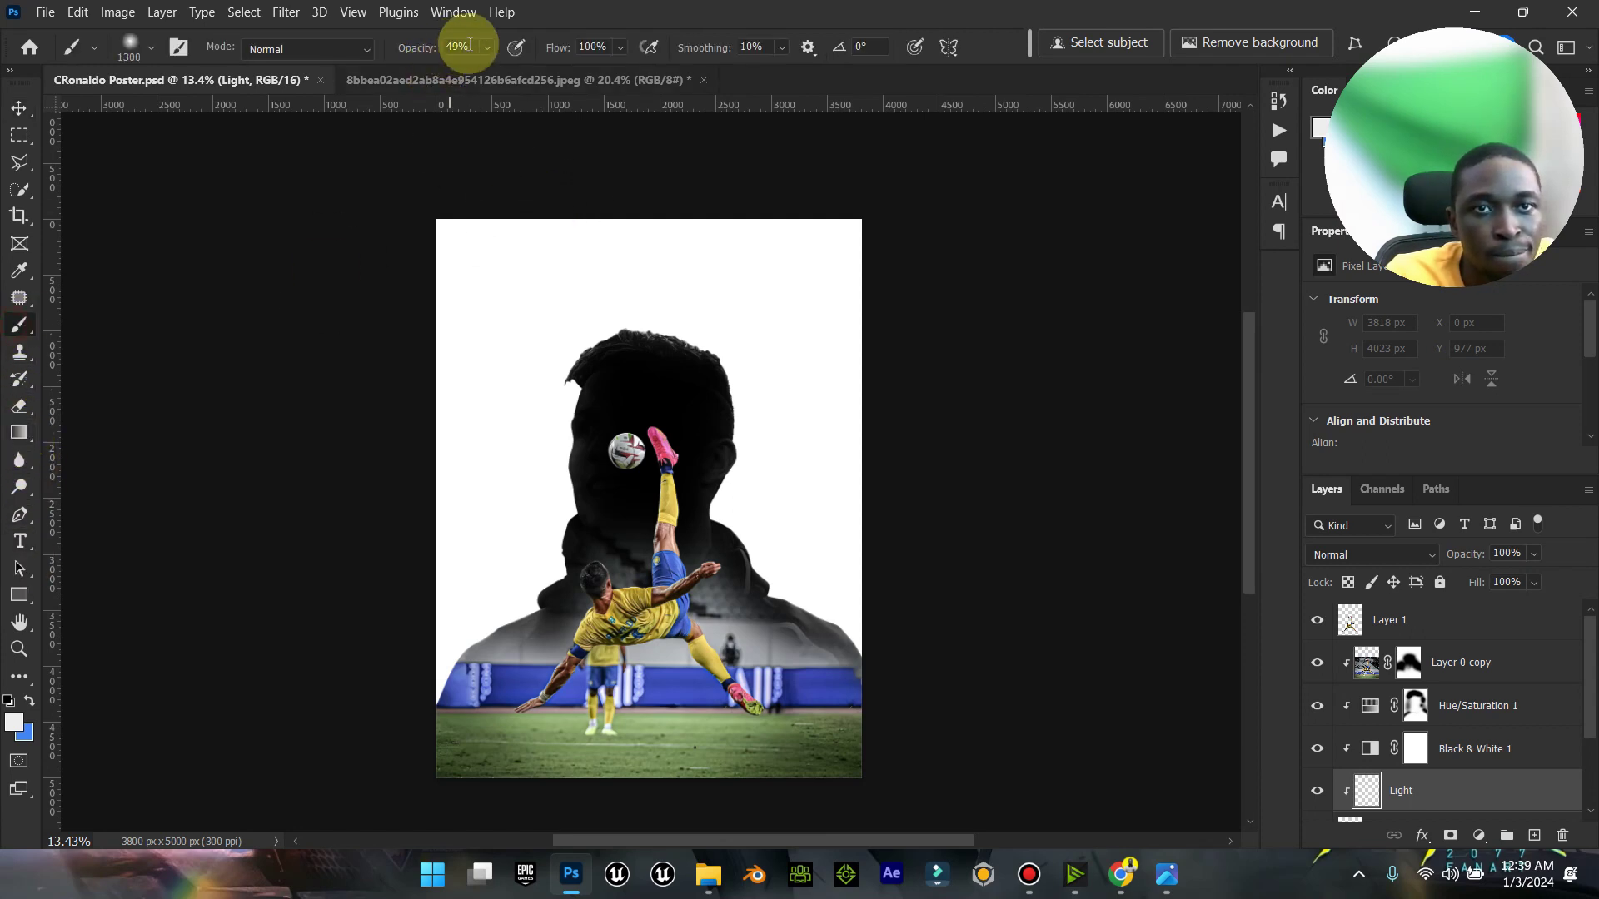
left_click_drag(500, 74, 643, 78)
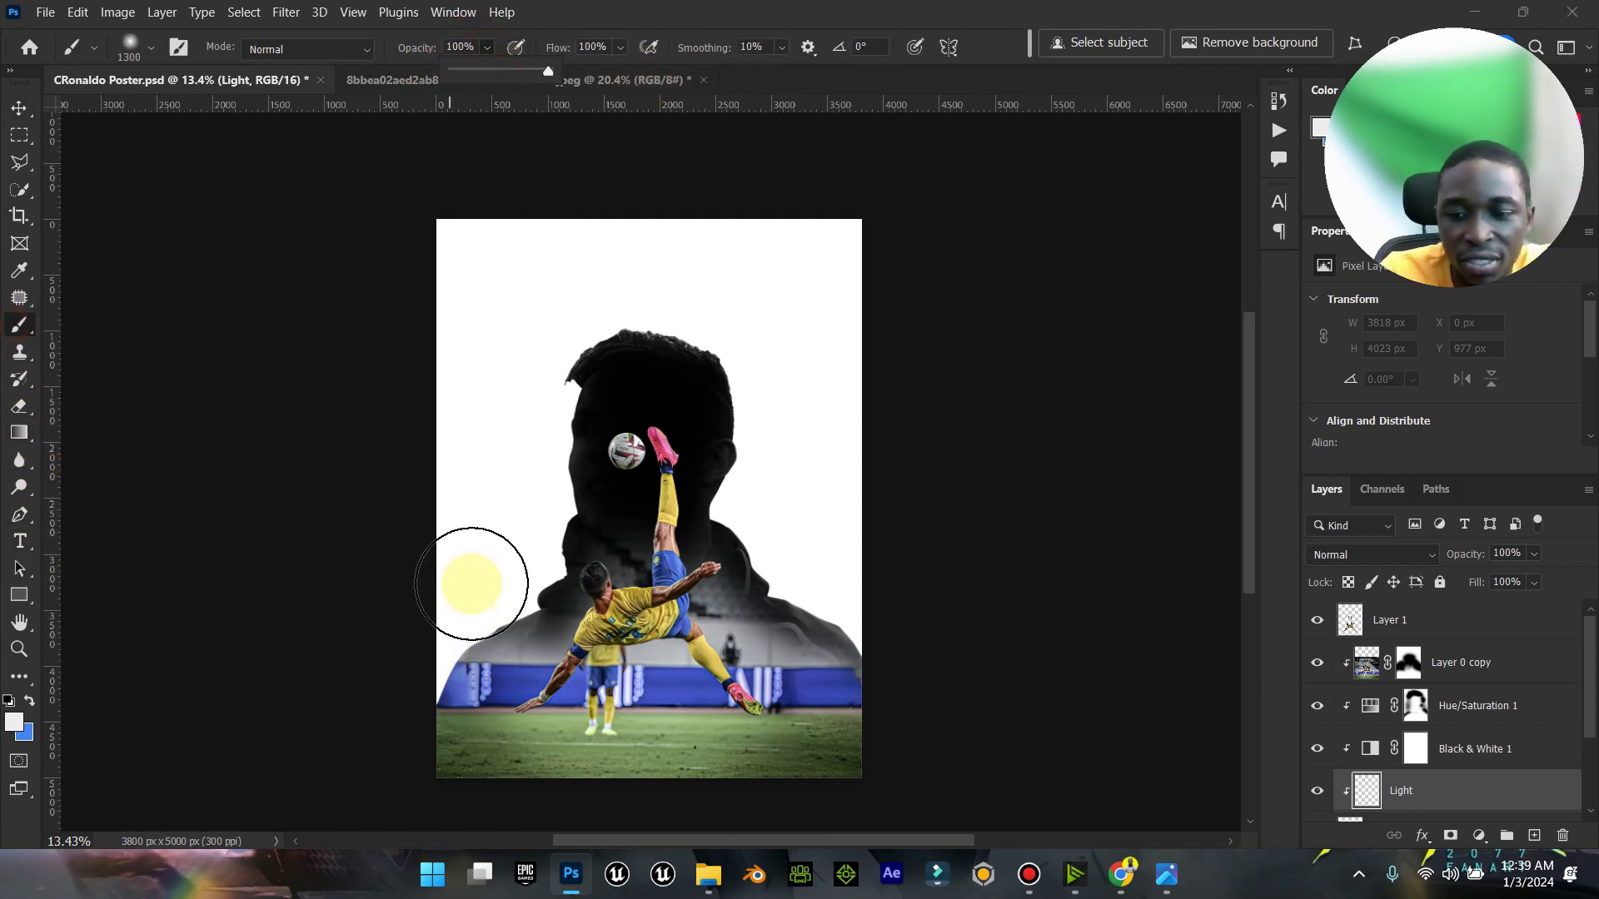
key("bracketleft")
key("bracketleft")
mouse_move(489, 600)
left_mouse_down()
mouse_move(439, 624)
mouse_move(450, 683)
left_mouse_up()
left_click(805, 565)
mouse_move(882, 621)
left_mouse_down()
mouse_move(914, 701)
mouse_move(859, 587)
left_mouse_up()
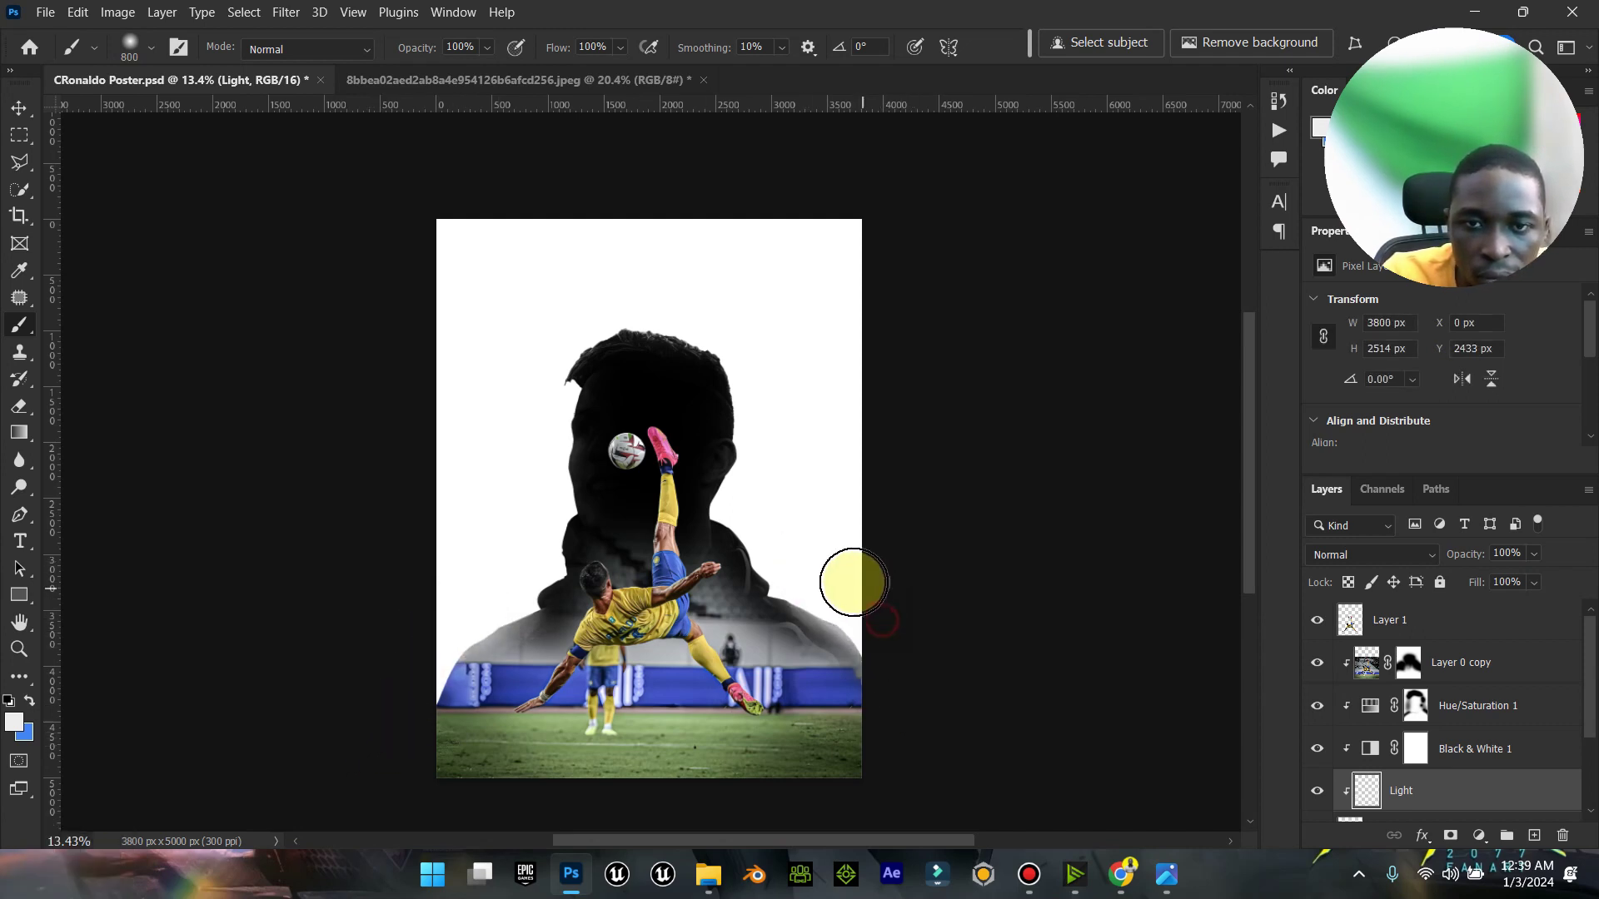
mouse_move(774, 478)
left_mouse_down()
mouse_move(729, 306)
mouse_move(736, 326)
mouse_move(614, 299)
left_mouse_up()
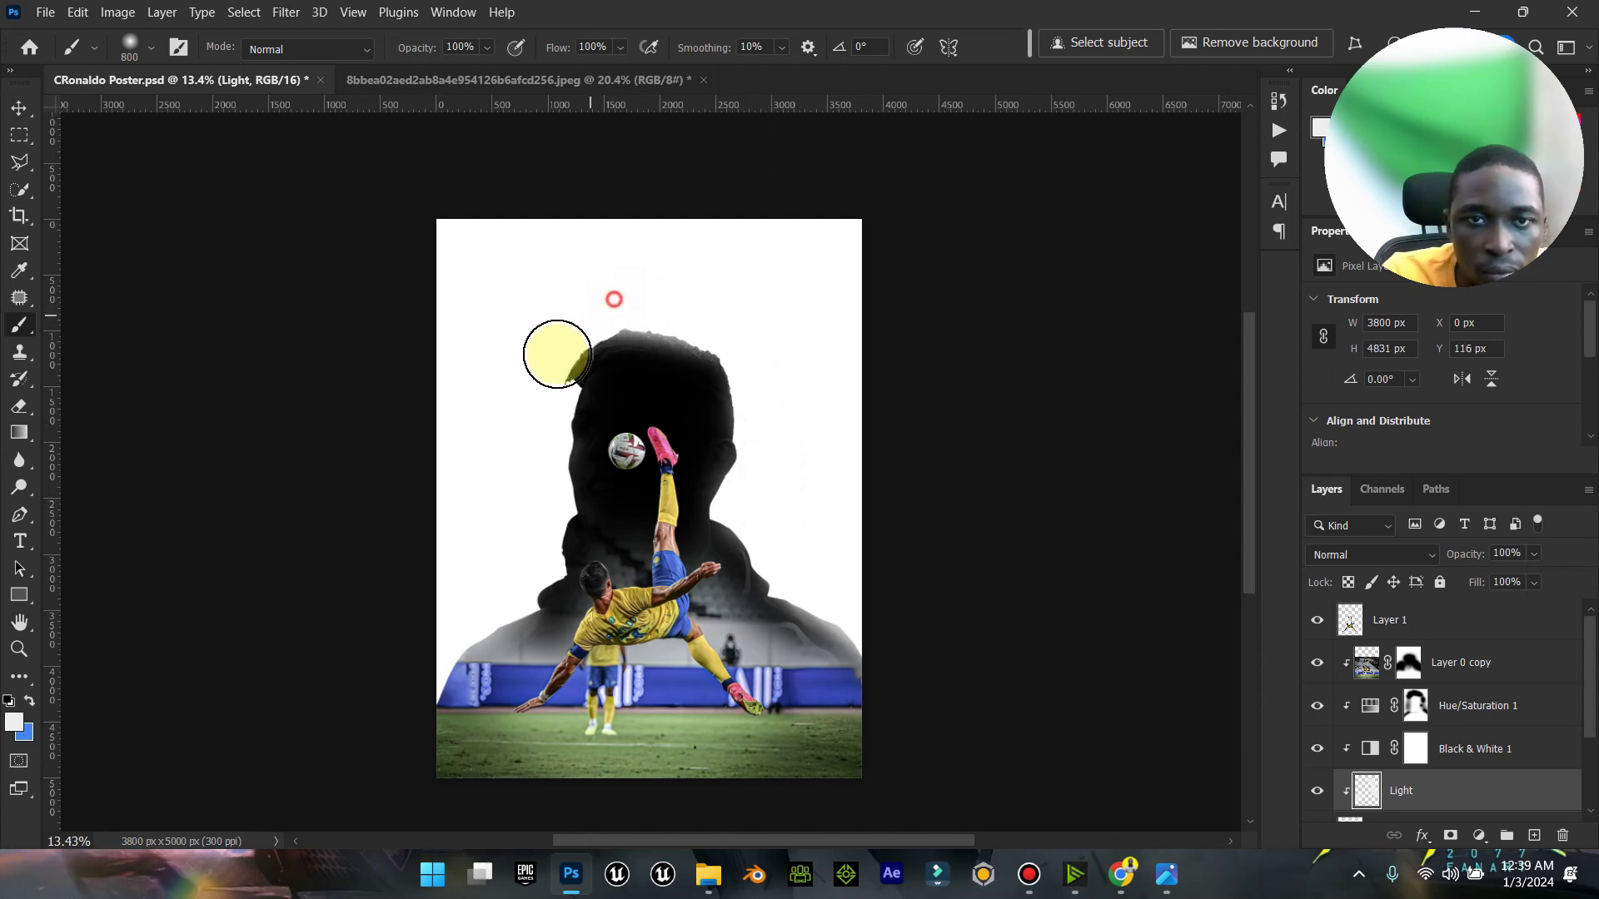
left_click(537, 420)
left_click(531, 552)
left_click(495, 596)
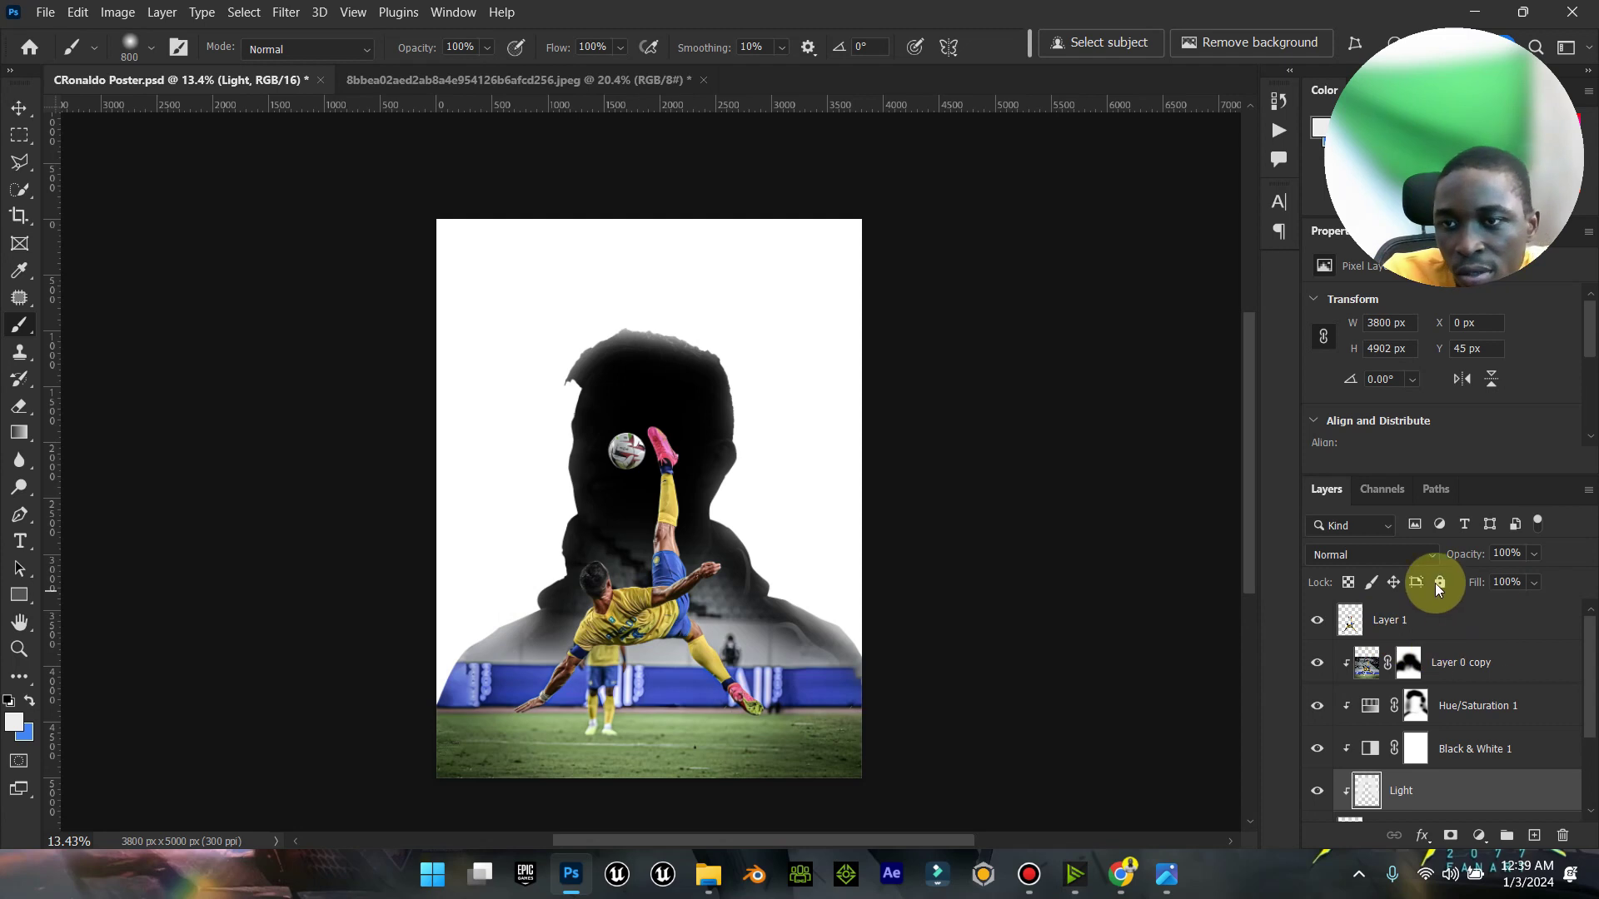
Step: Set the Light layer's blend mode to Overlay and its fill to 68%
left_click(1426, 554)
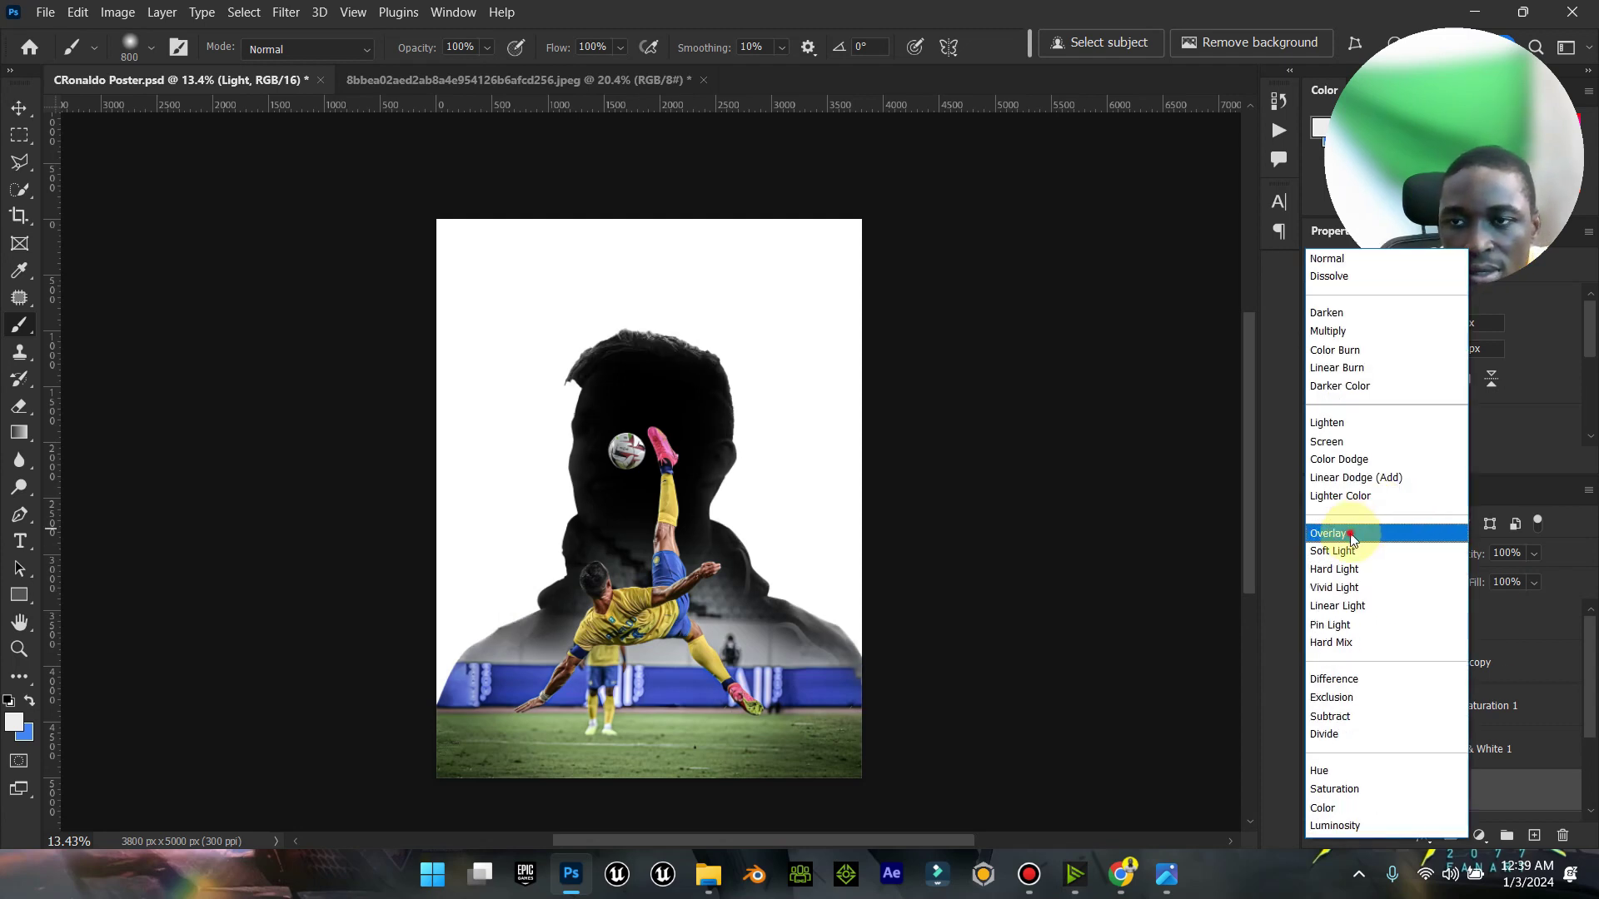
left_click(1351, 534)
left_click(1311, 788)
left_click(1317, 790)
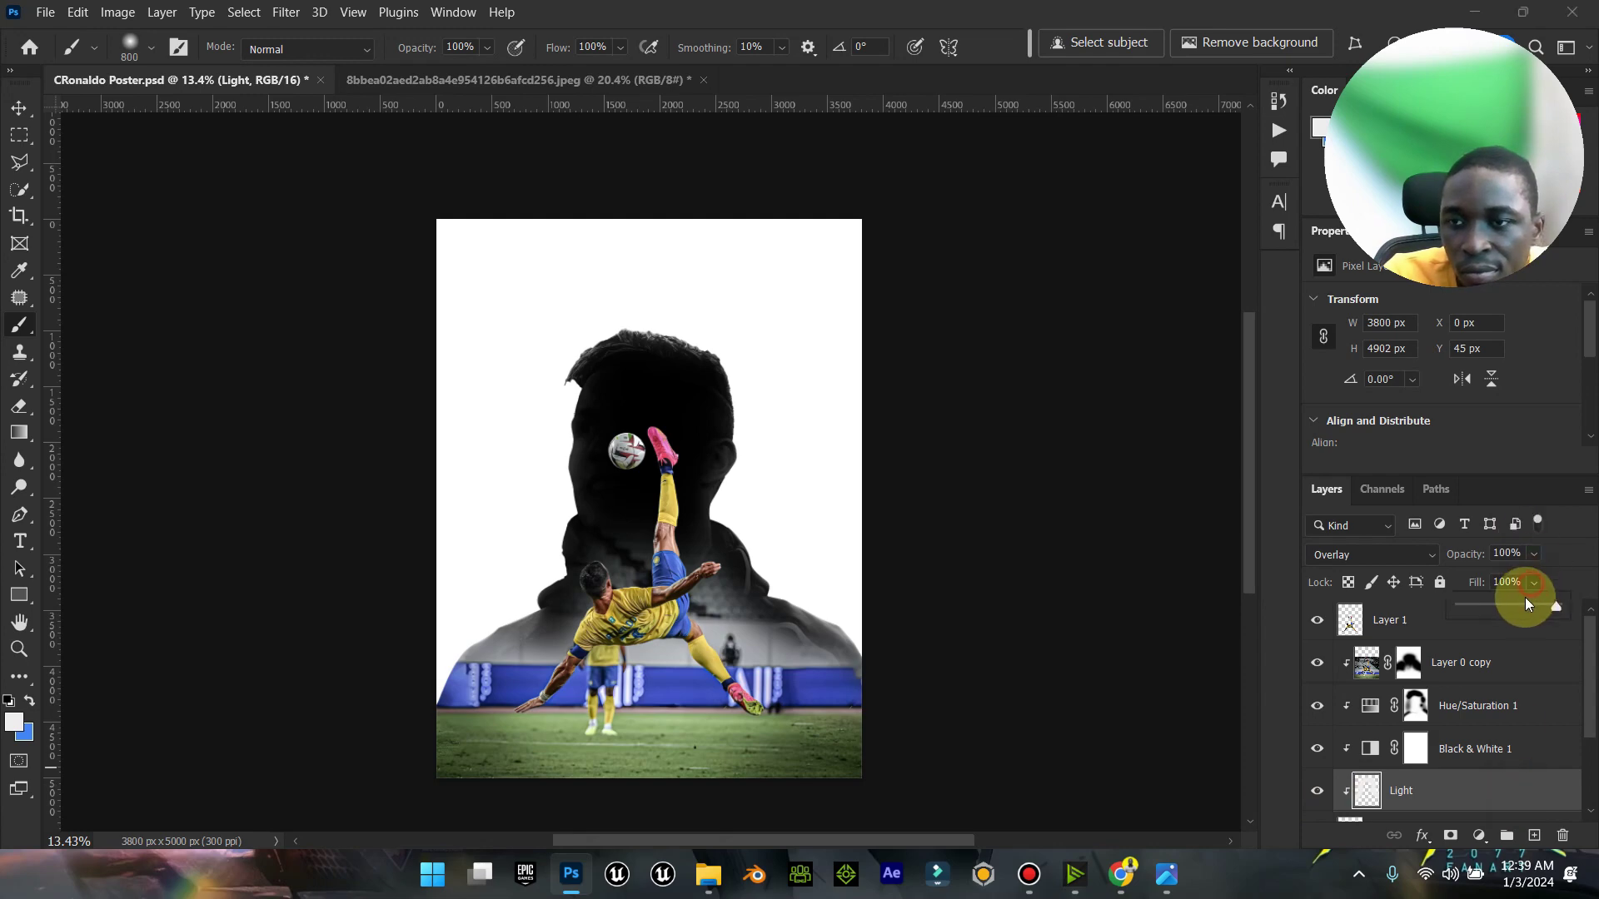
left_click_drag(1526, 598, 1527, 604)
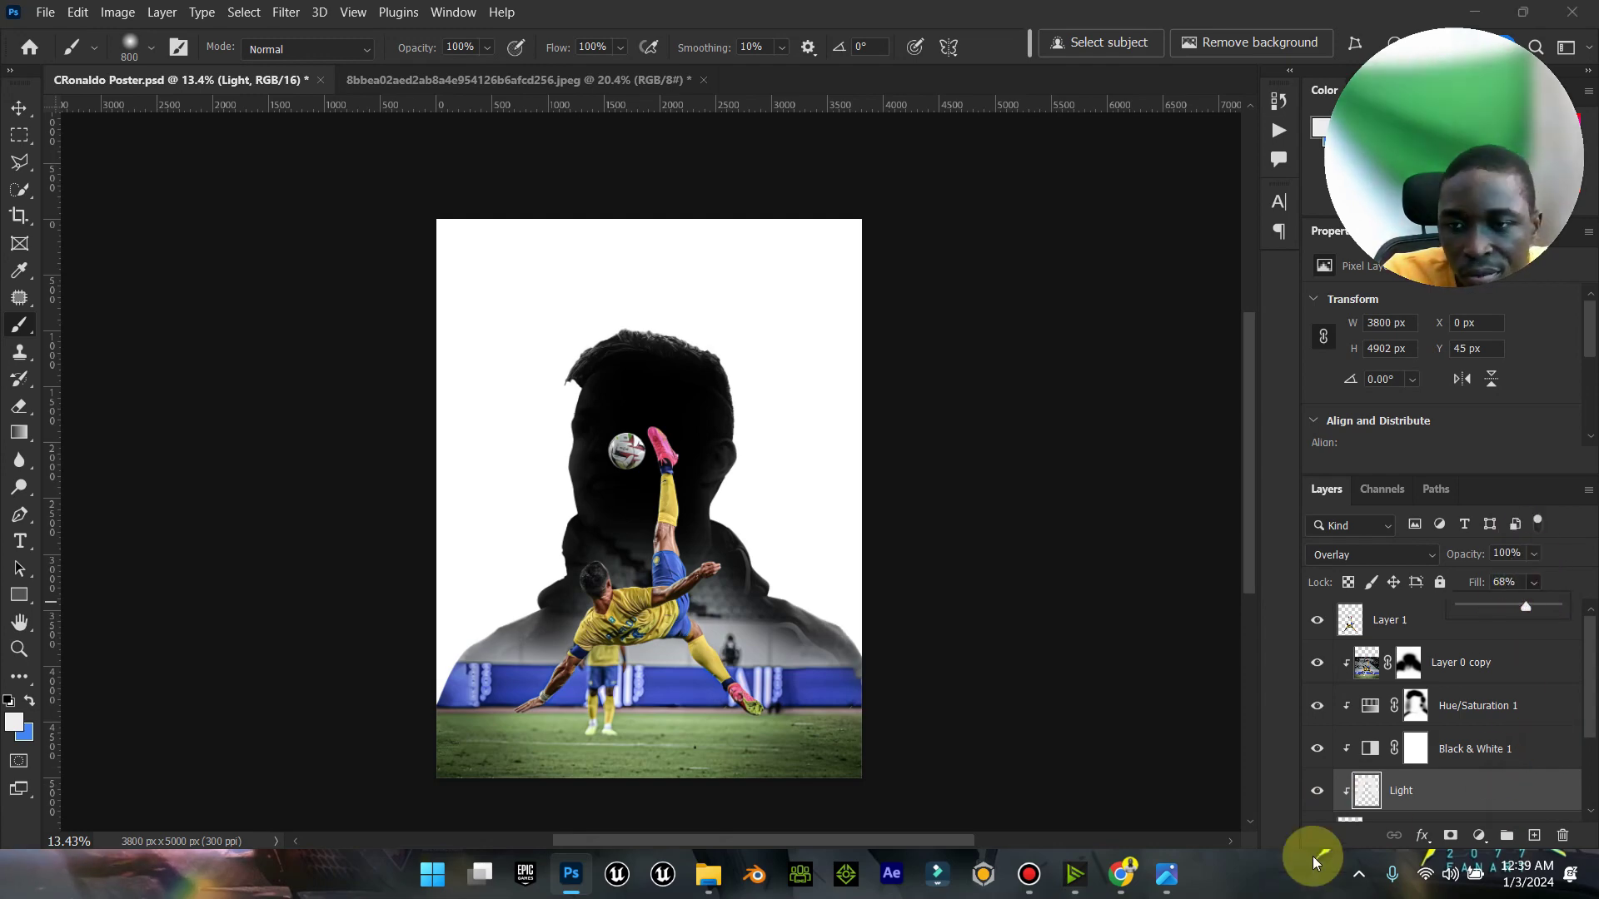
Step: Check the reference image and hide Layer 0 copy to expose the dark silhouette underneath
left_click(1165, 875)
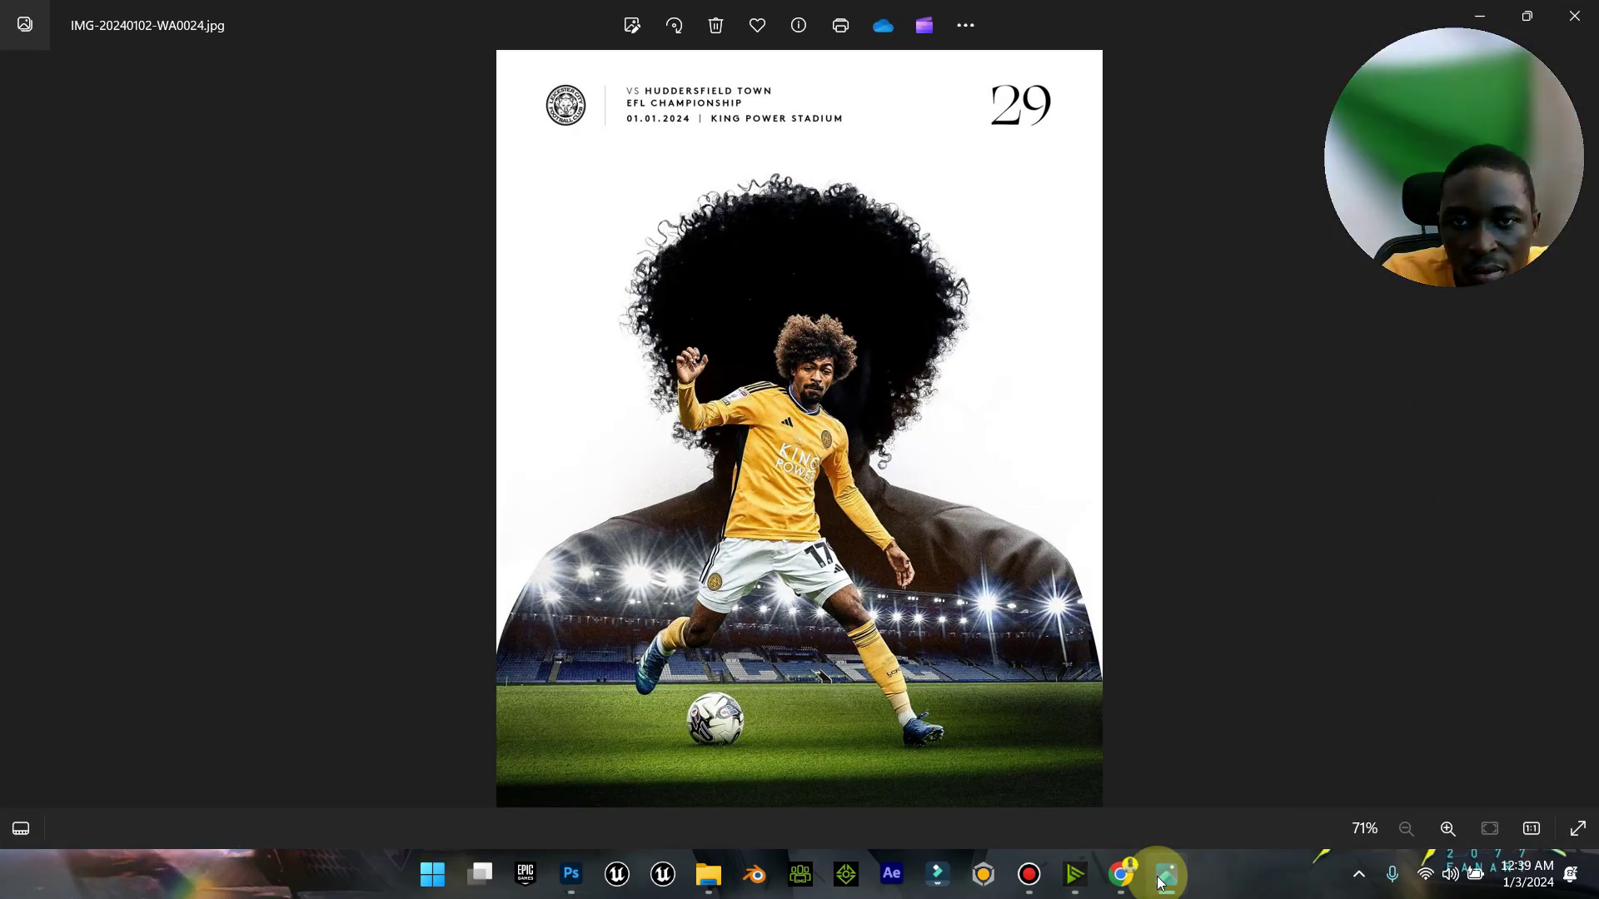
left_click(1162, 876)
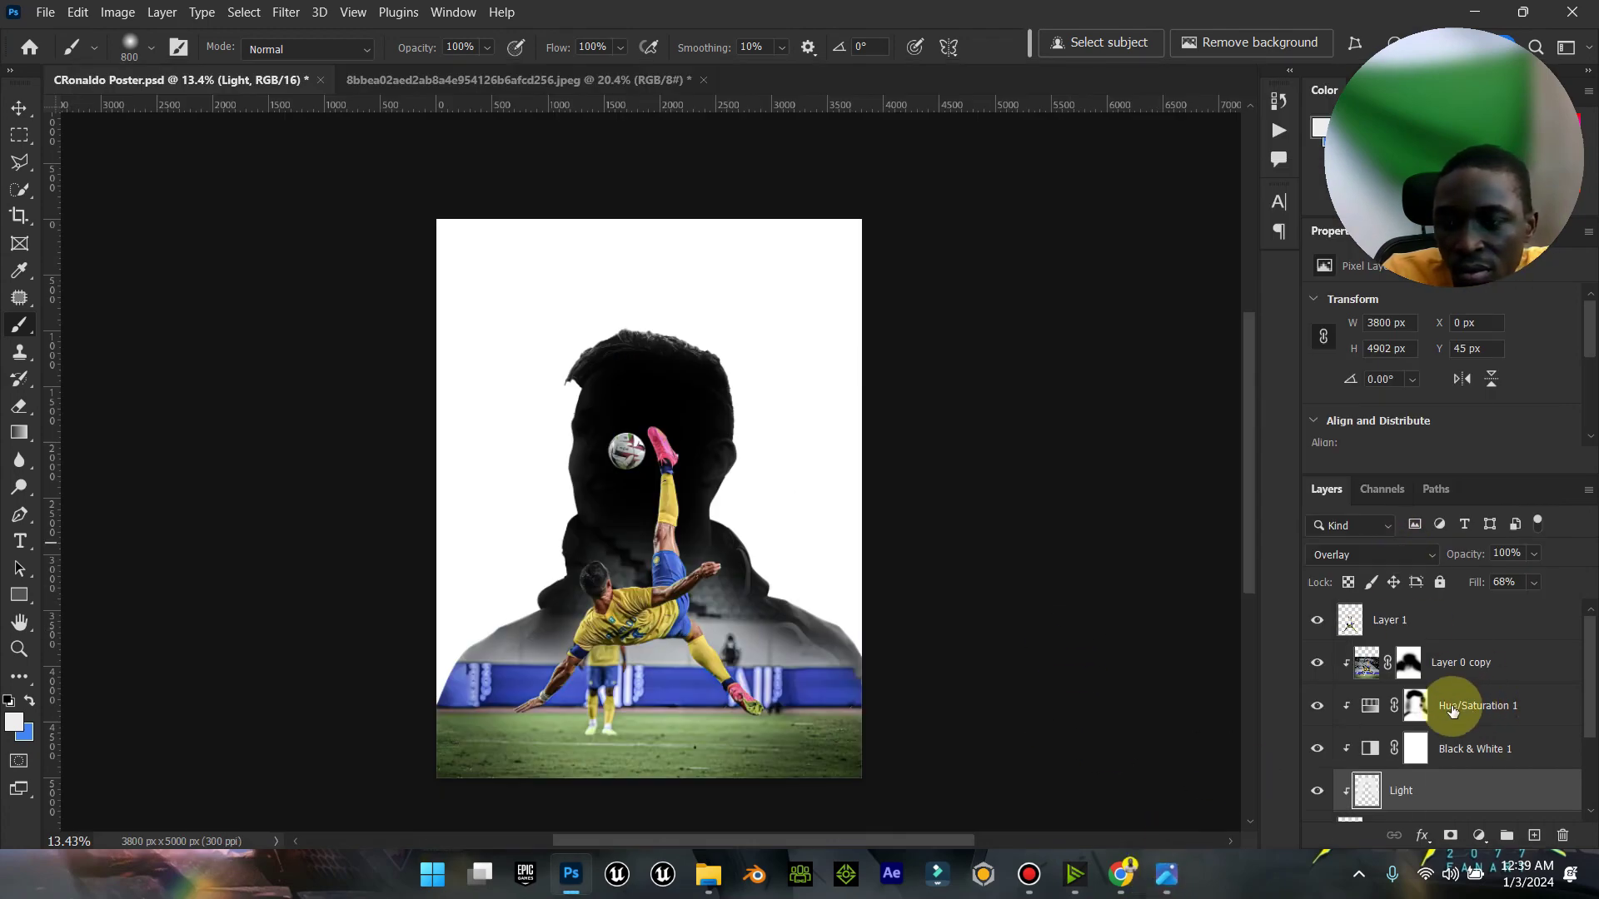
left_click(1318, 663)
left_click(1317, 662)
left_click(1317, 663)
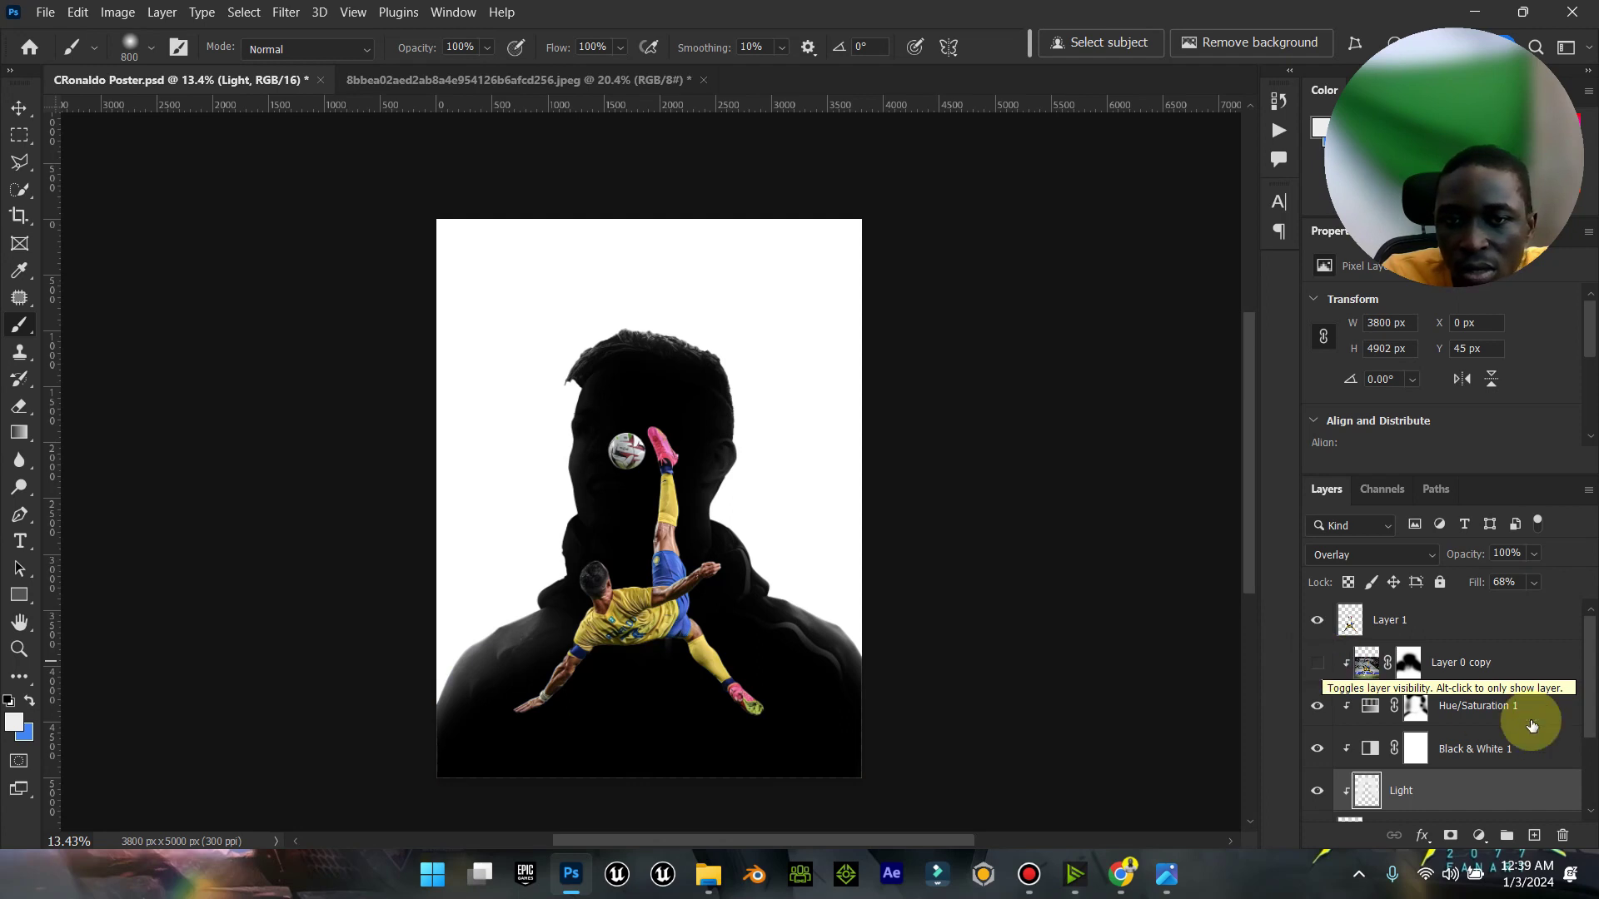
Step: Brush white on the Hue/Saturation 1 mask over the silhouette's body and head, and show Layer 0 copy again
left_click(1317, 707)
left_click(1318, 706)
left_click(1416, 707)
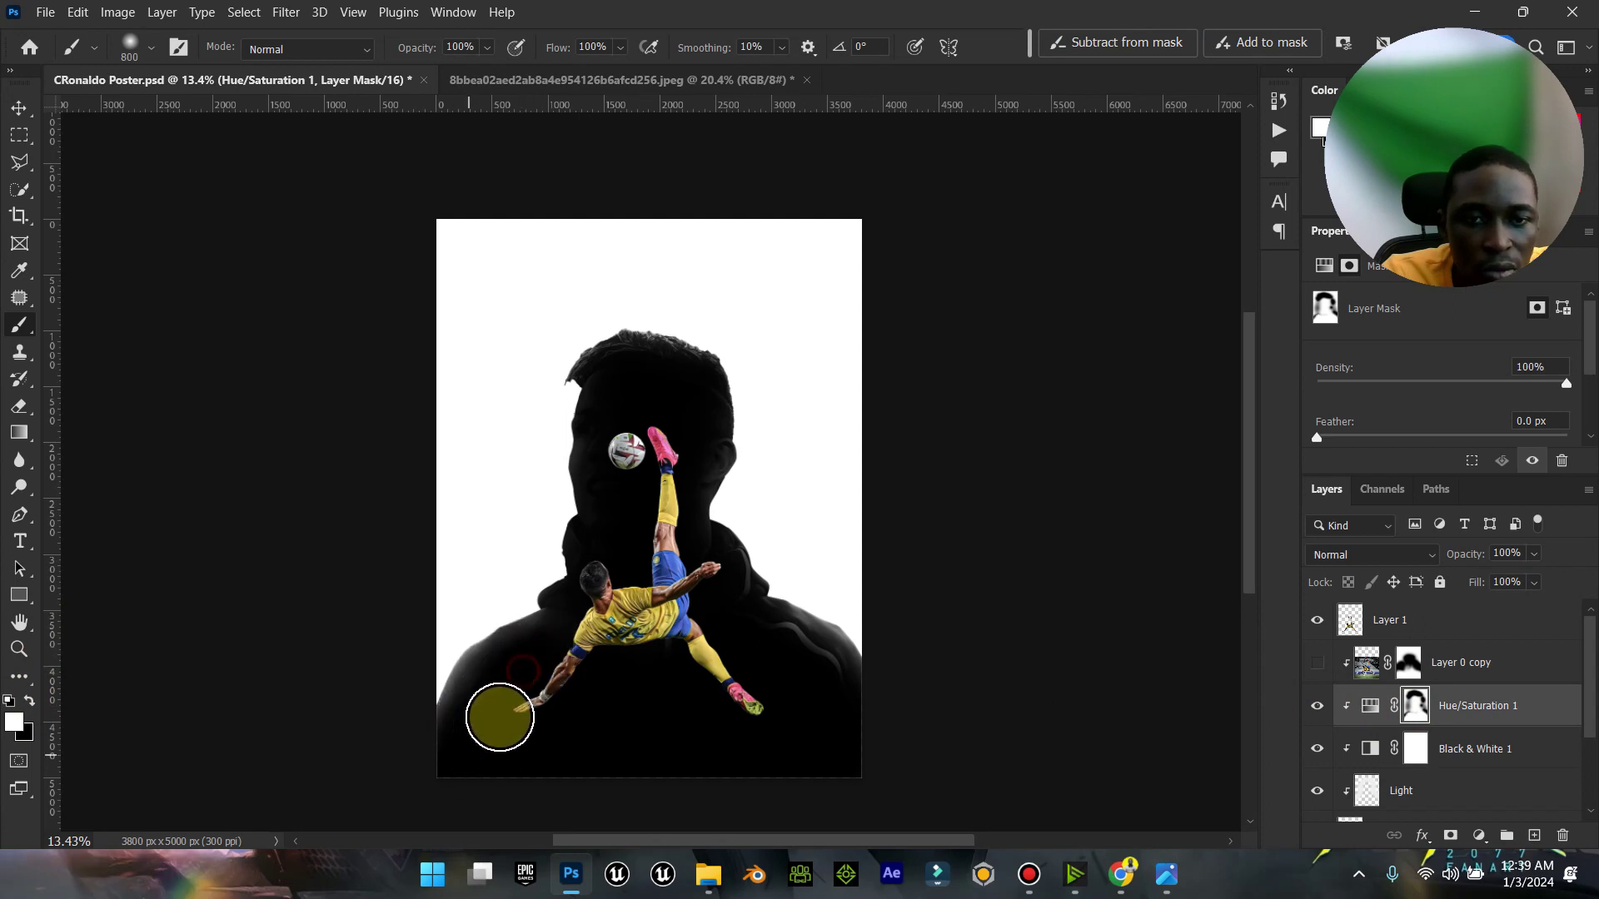
left_click(491, 725)
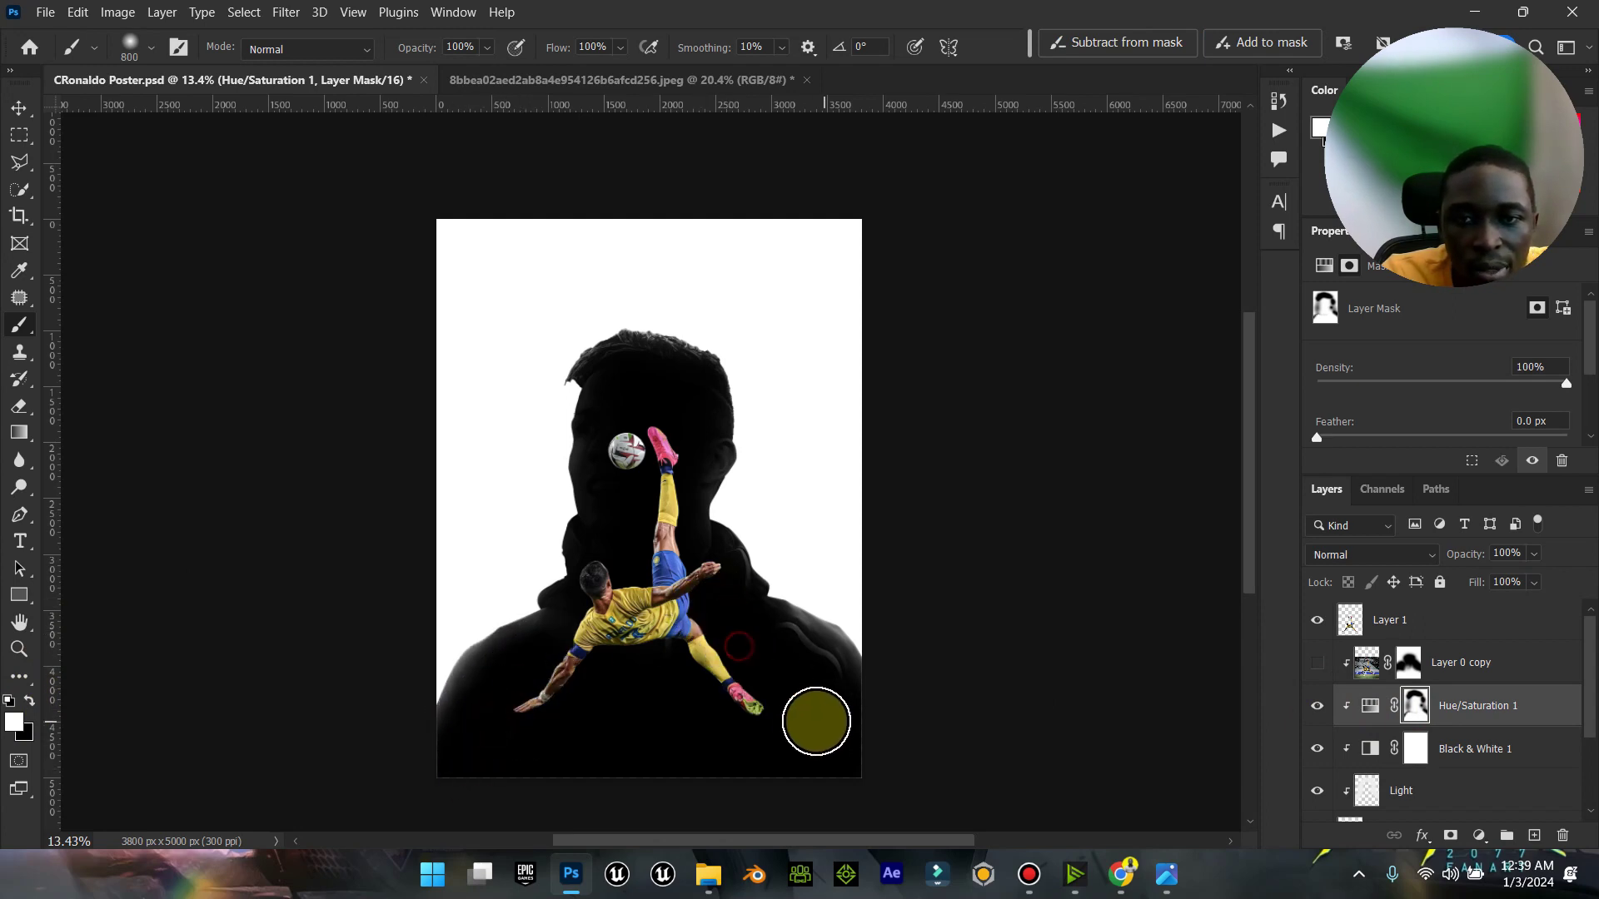
left_click(731, 601)
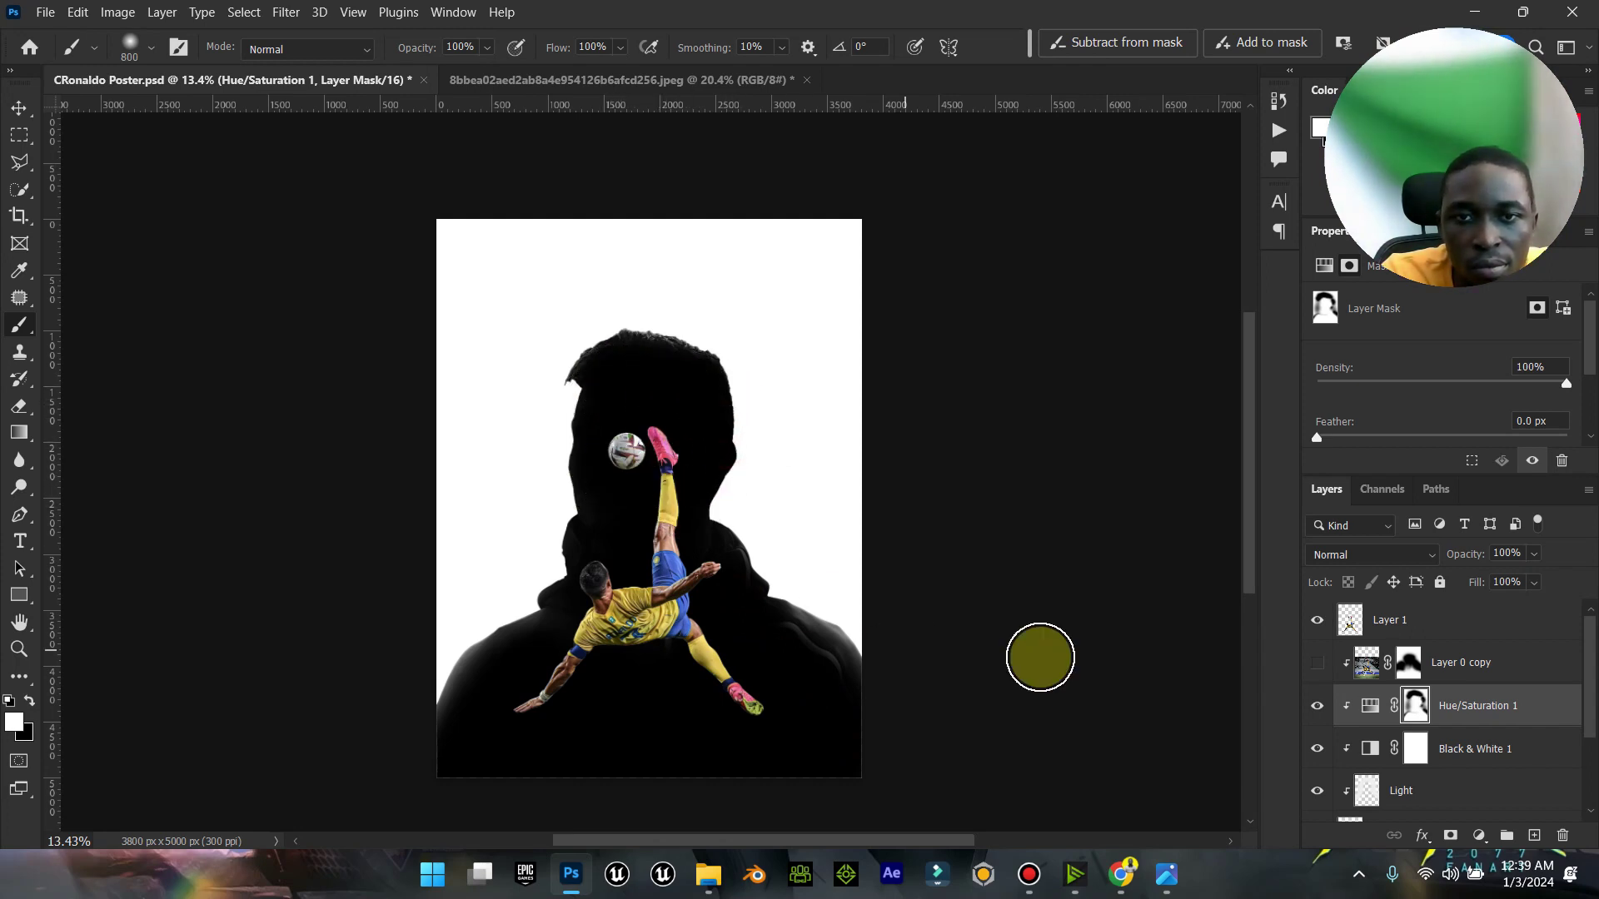
left_click(1317, 663)
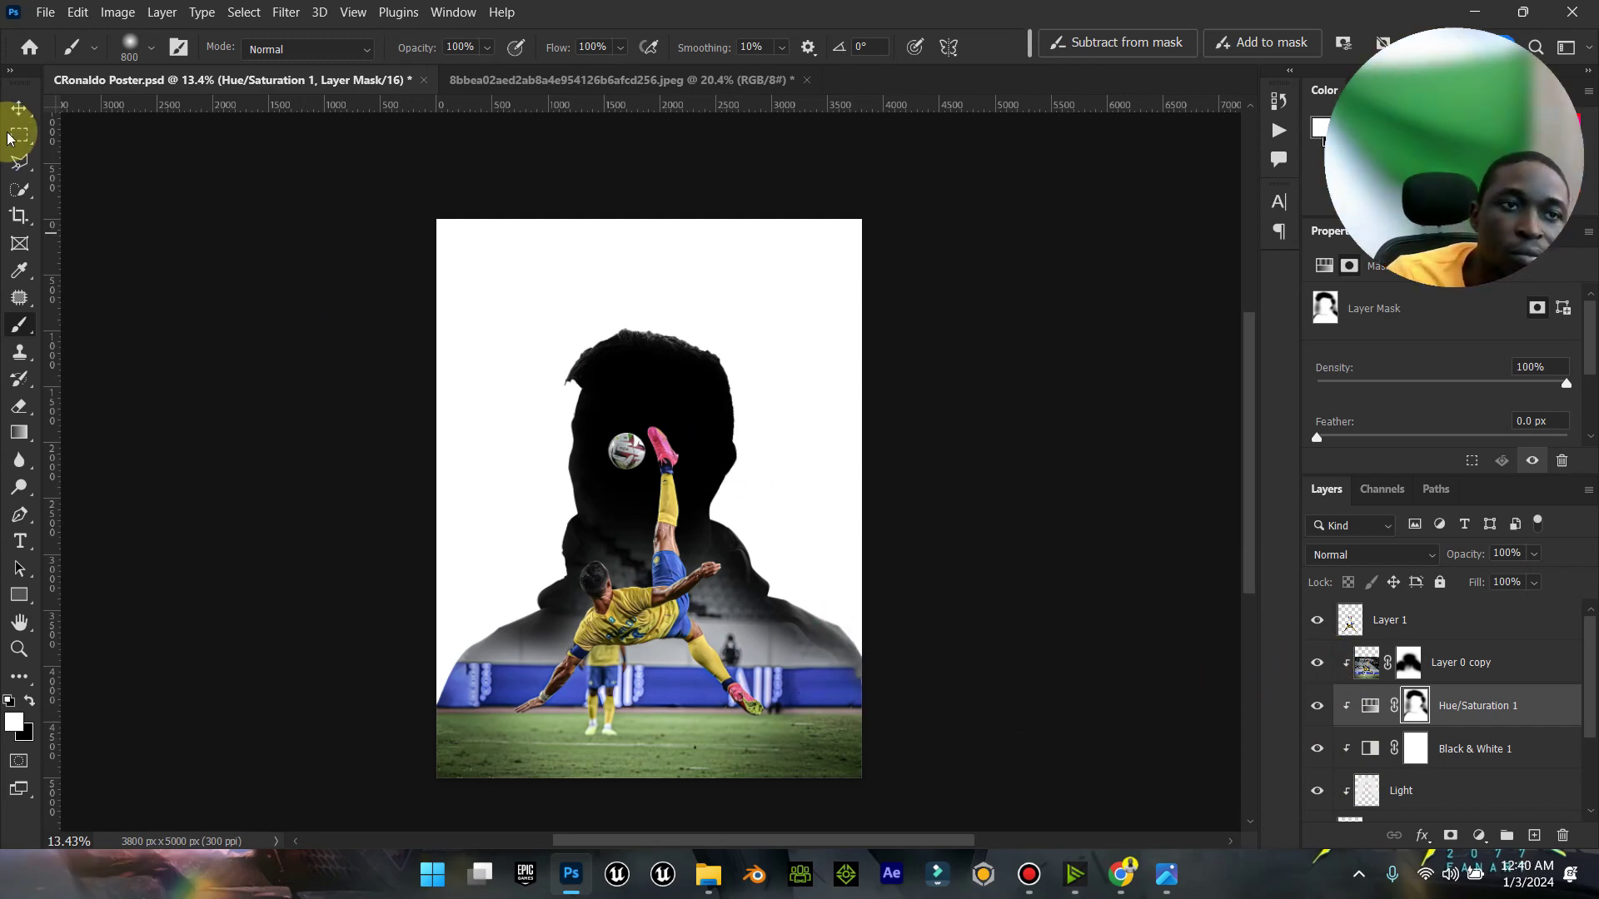
Step: Compare the darkened silhouette and stadium blend with the reference poster
left_click(19, 109)
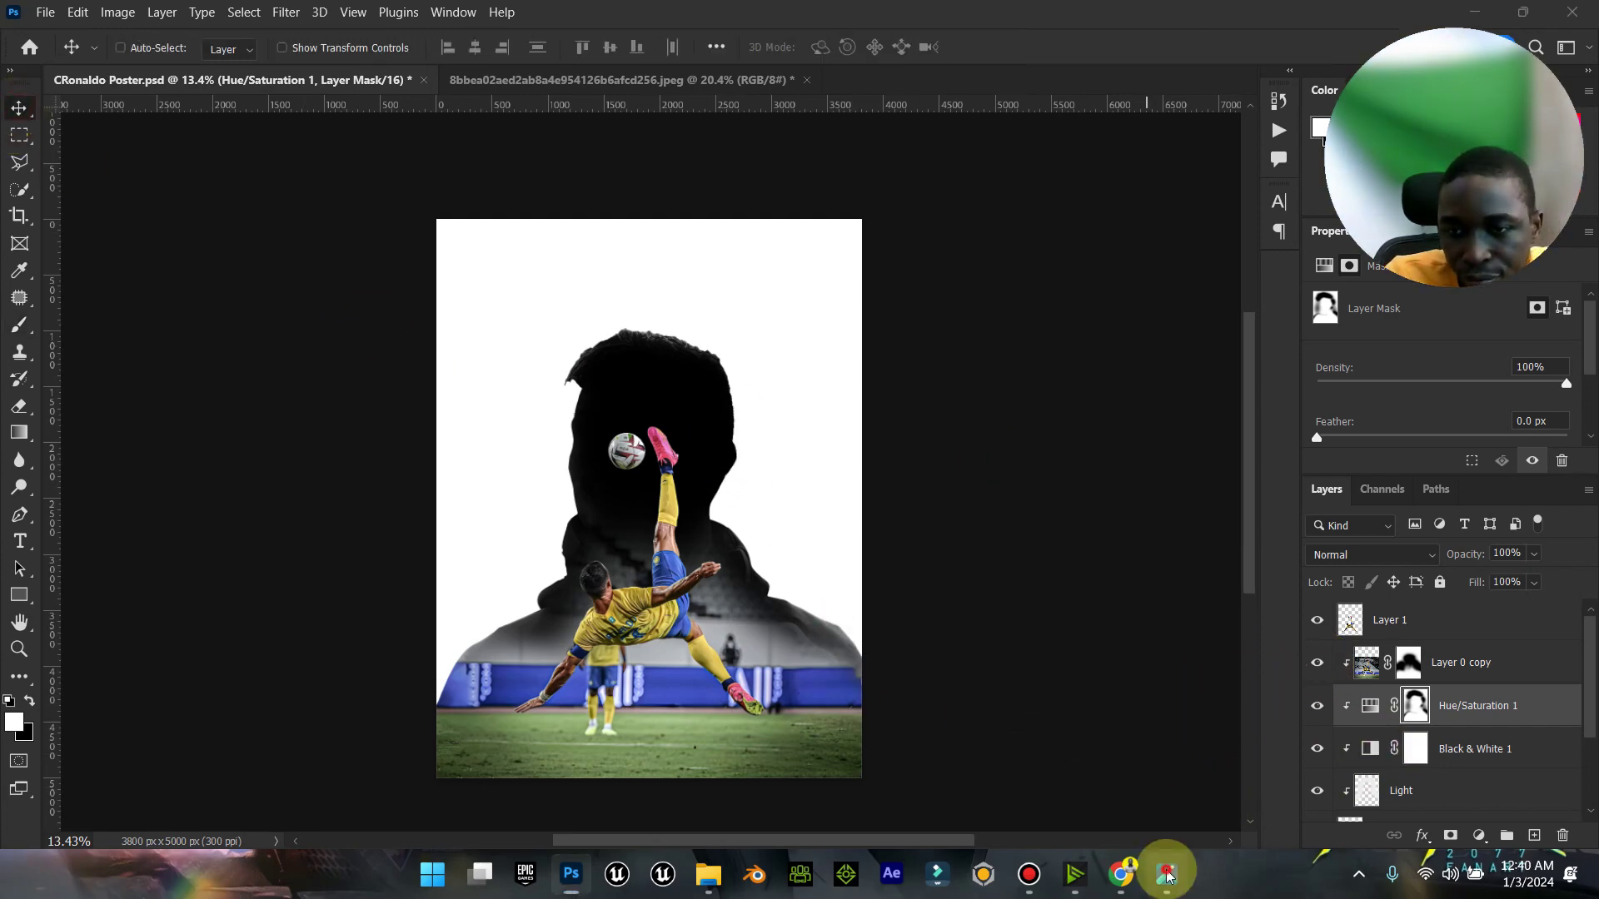
left_click(1166, 874)
left_click(1167, 874)
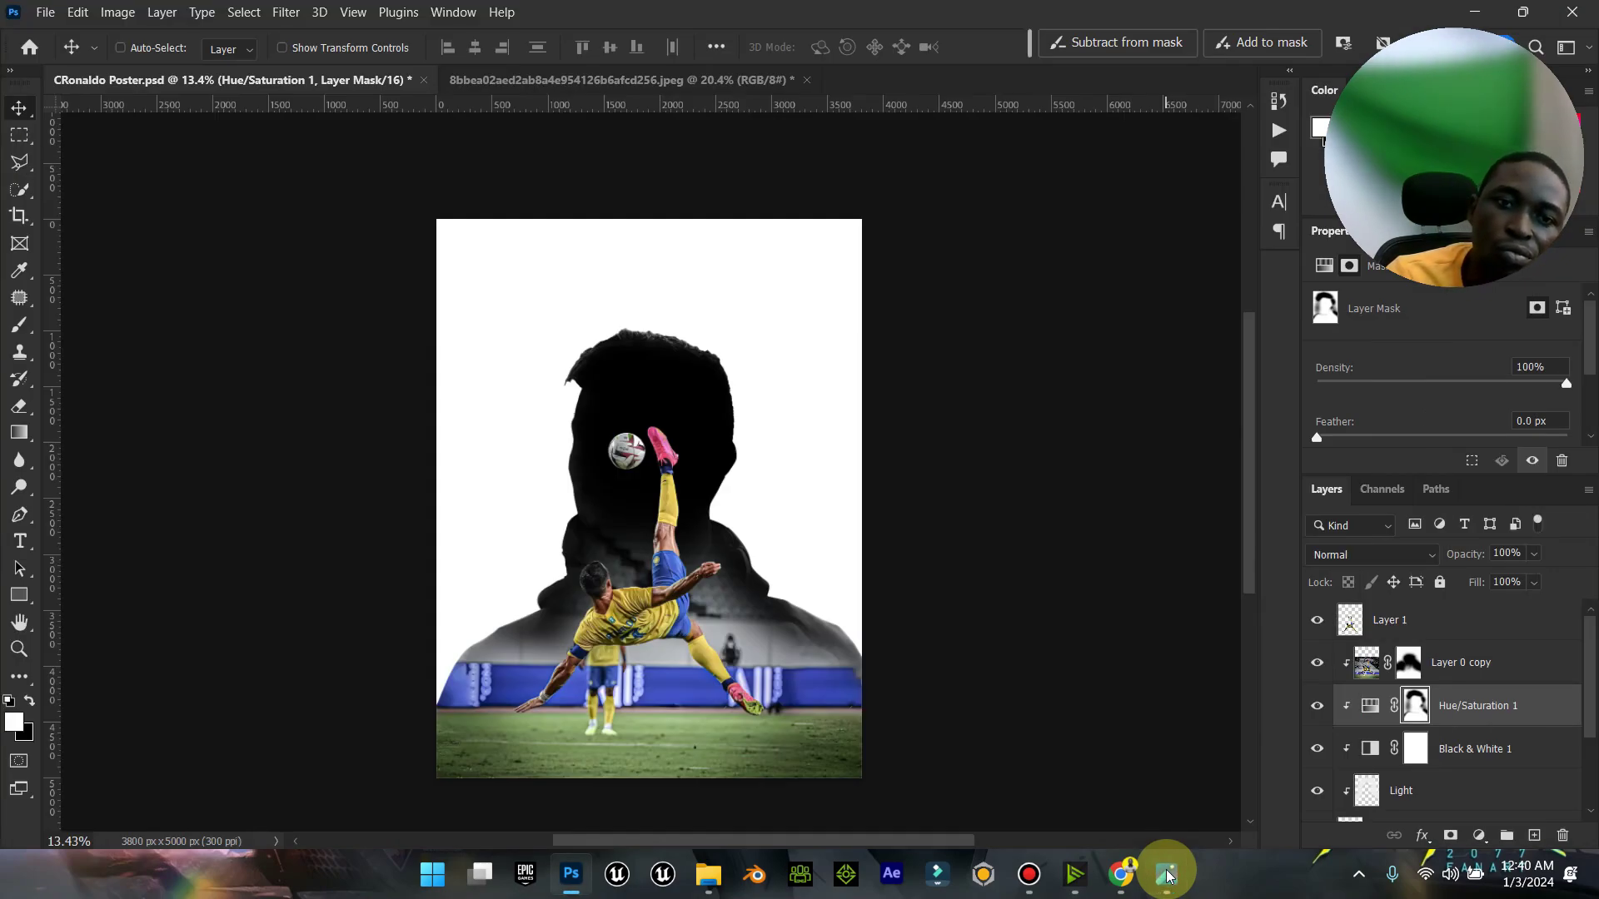
left_click(1167, 874)
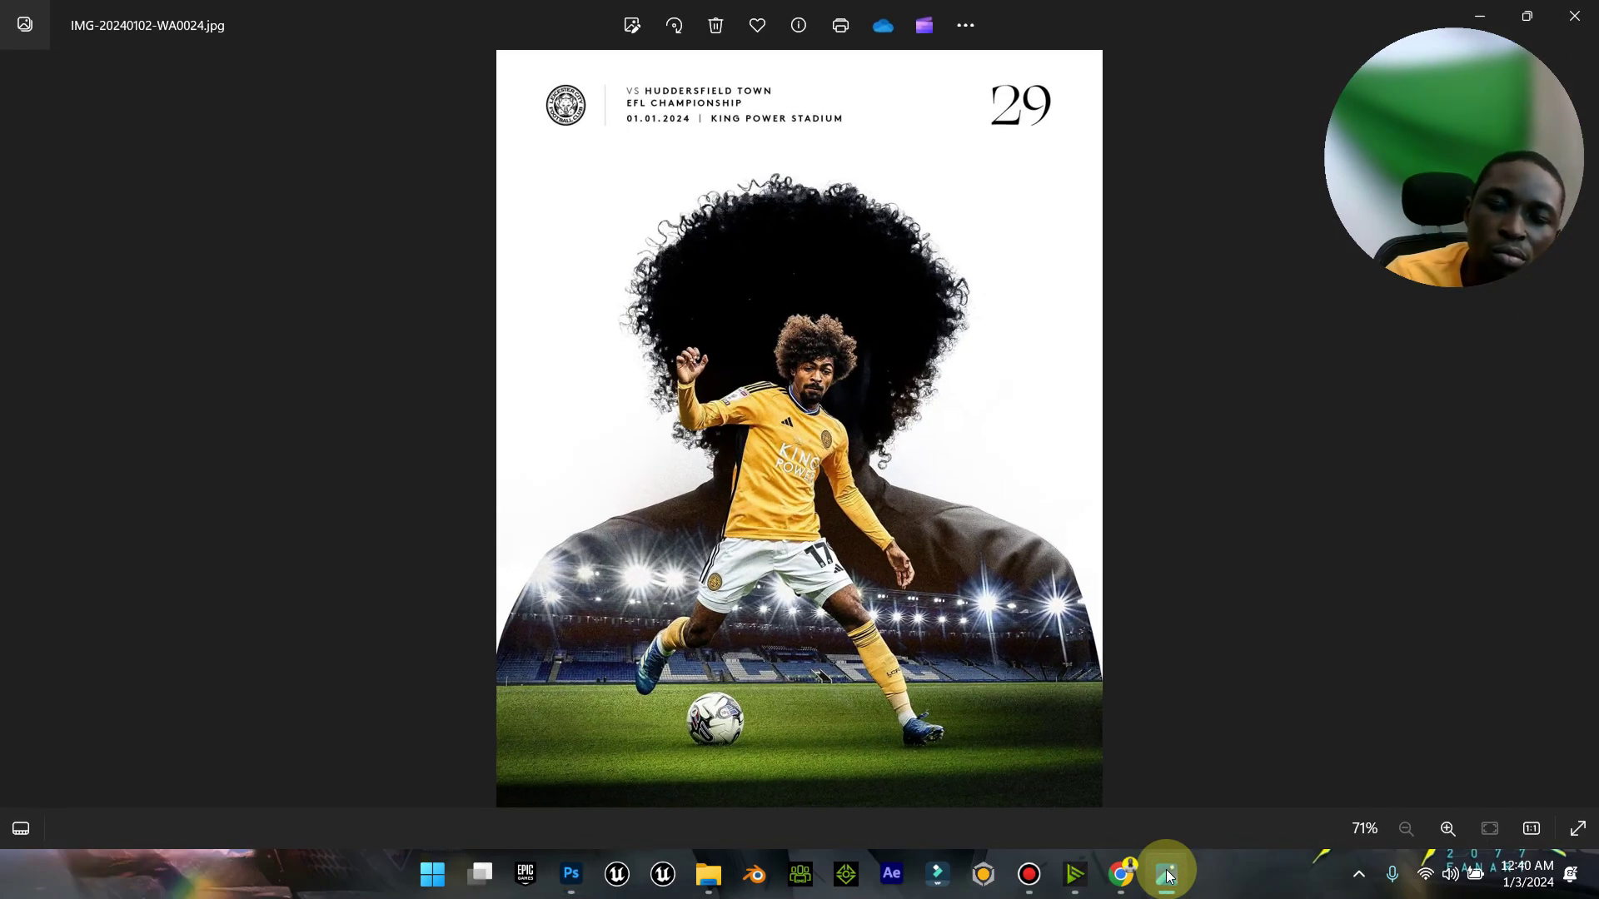
left_click(1166, 875)
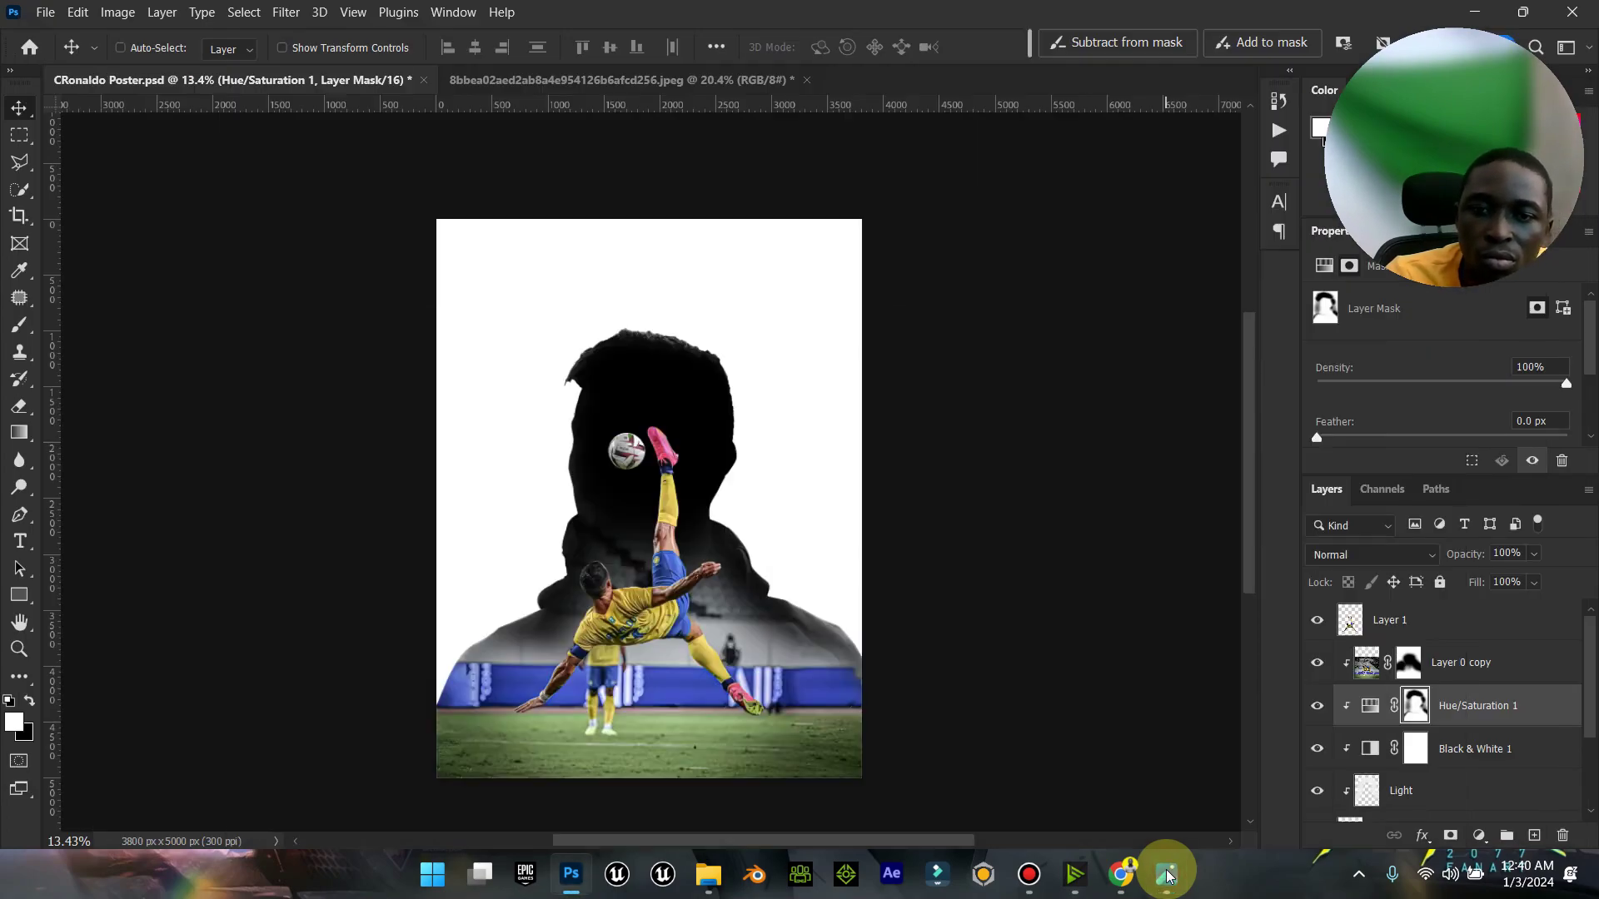
left_click(1167, 874)
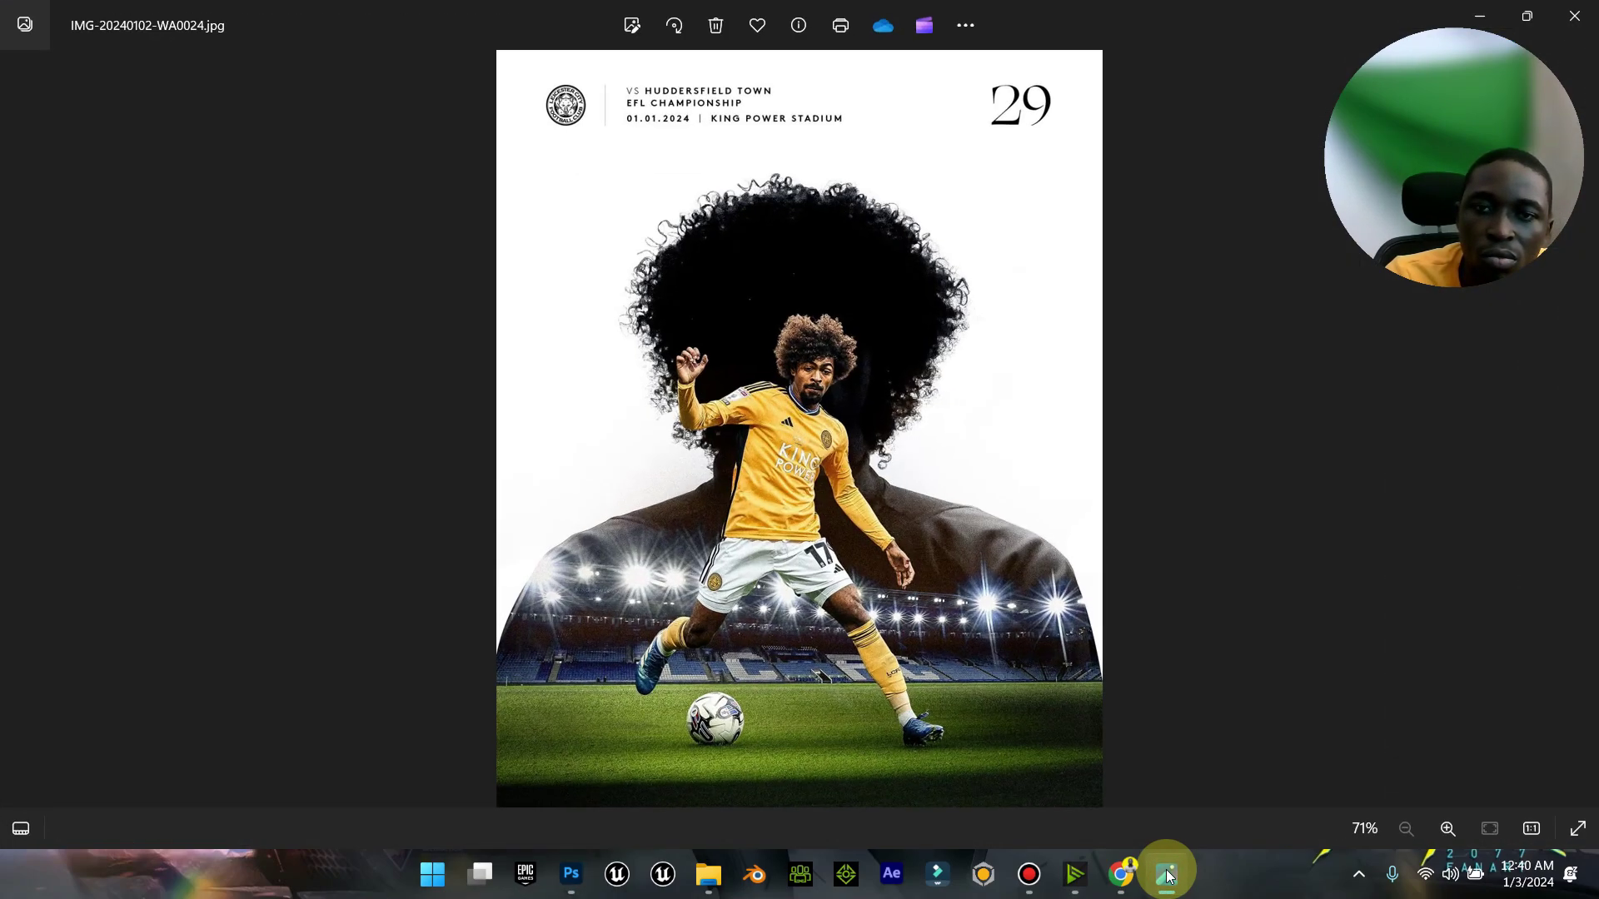
Step: Add a Color Lookup adjustment above Layer 1 in the Photoshop poster, using an "_Orange and Blue by editor belal" 3DLUT
left_click(1167, 875)
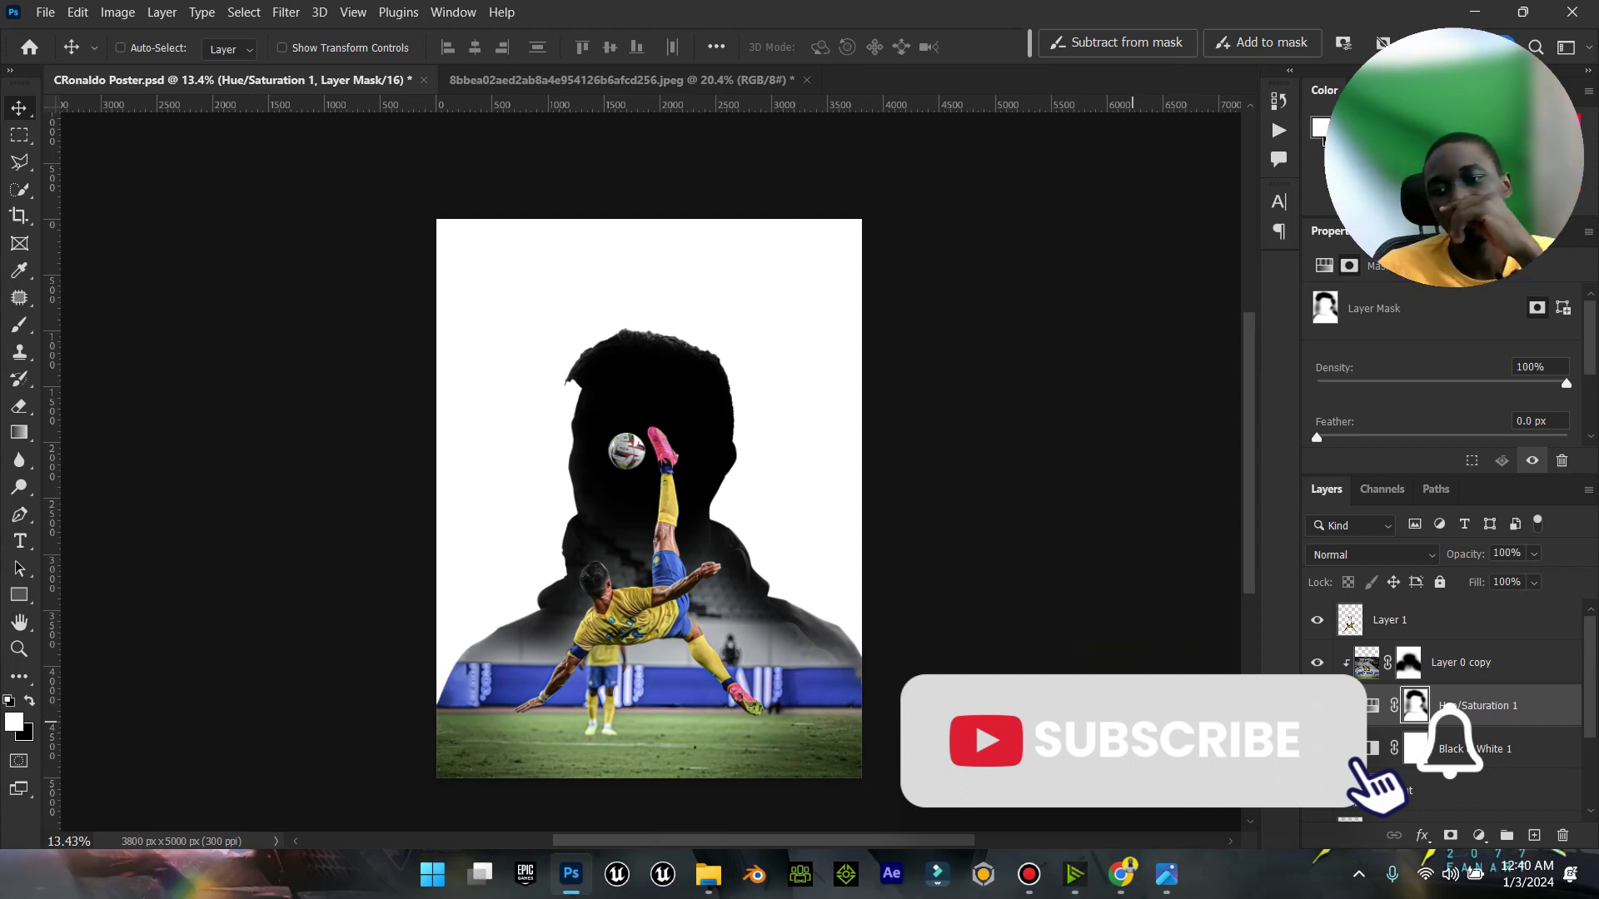
left_click(1446, 620)
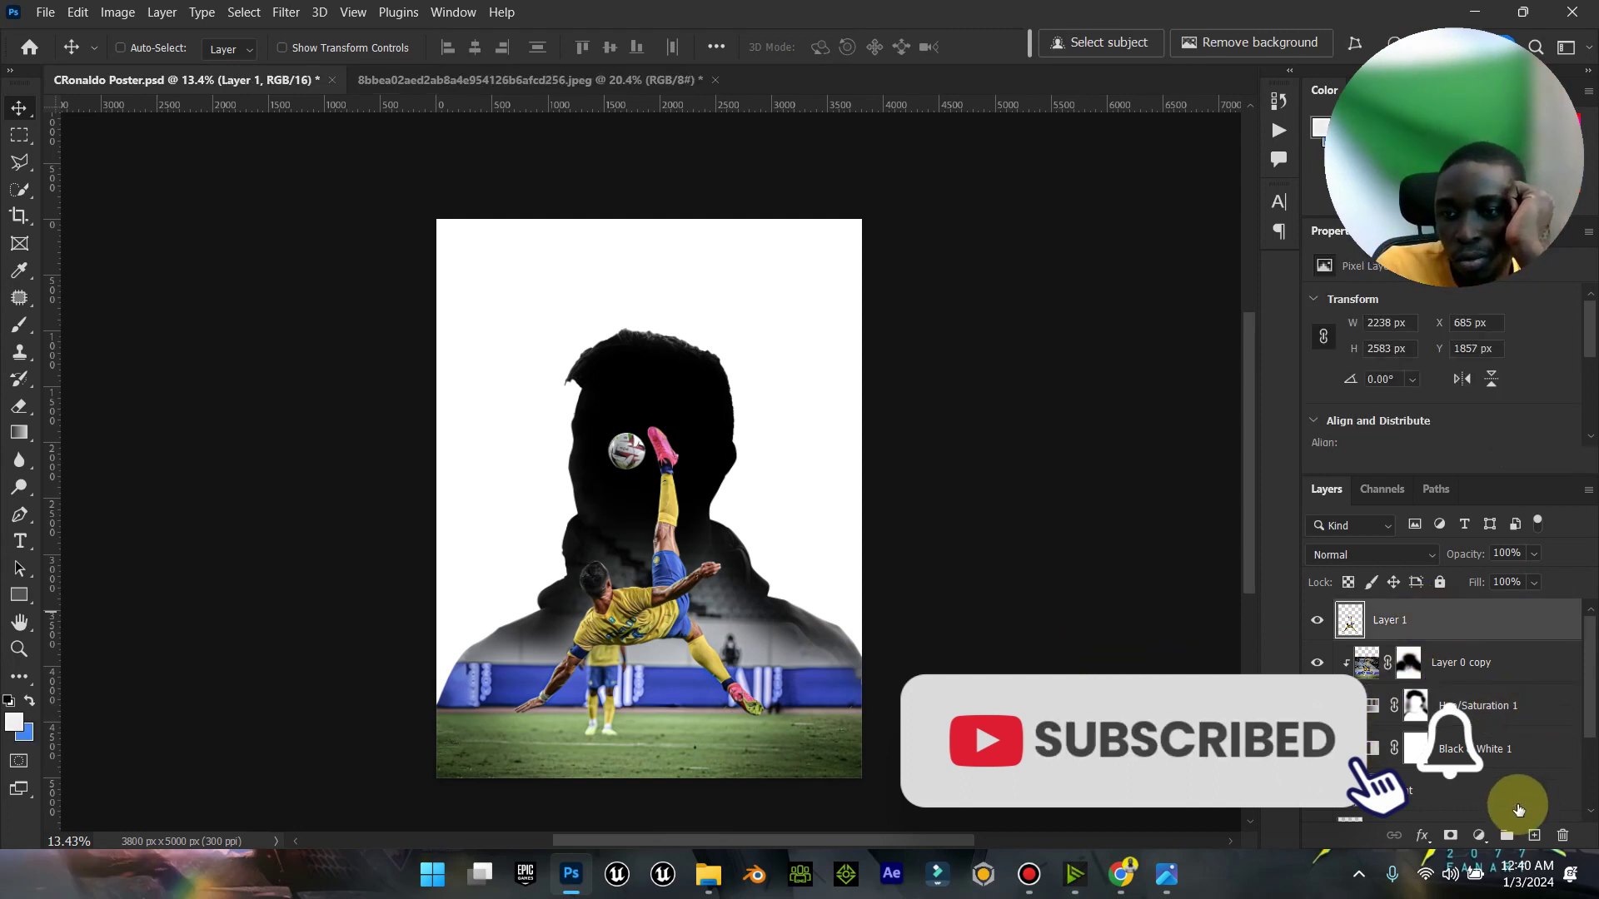
left_click(1479, 836)
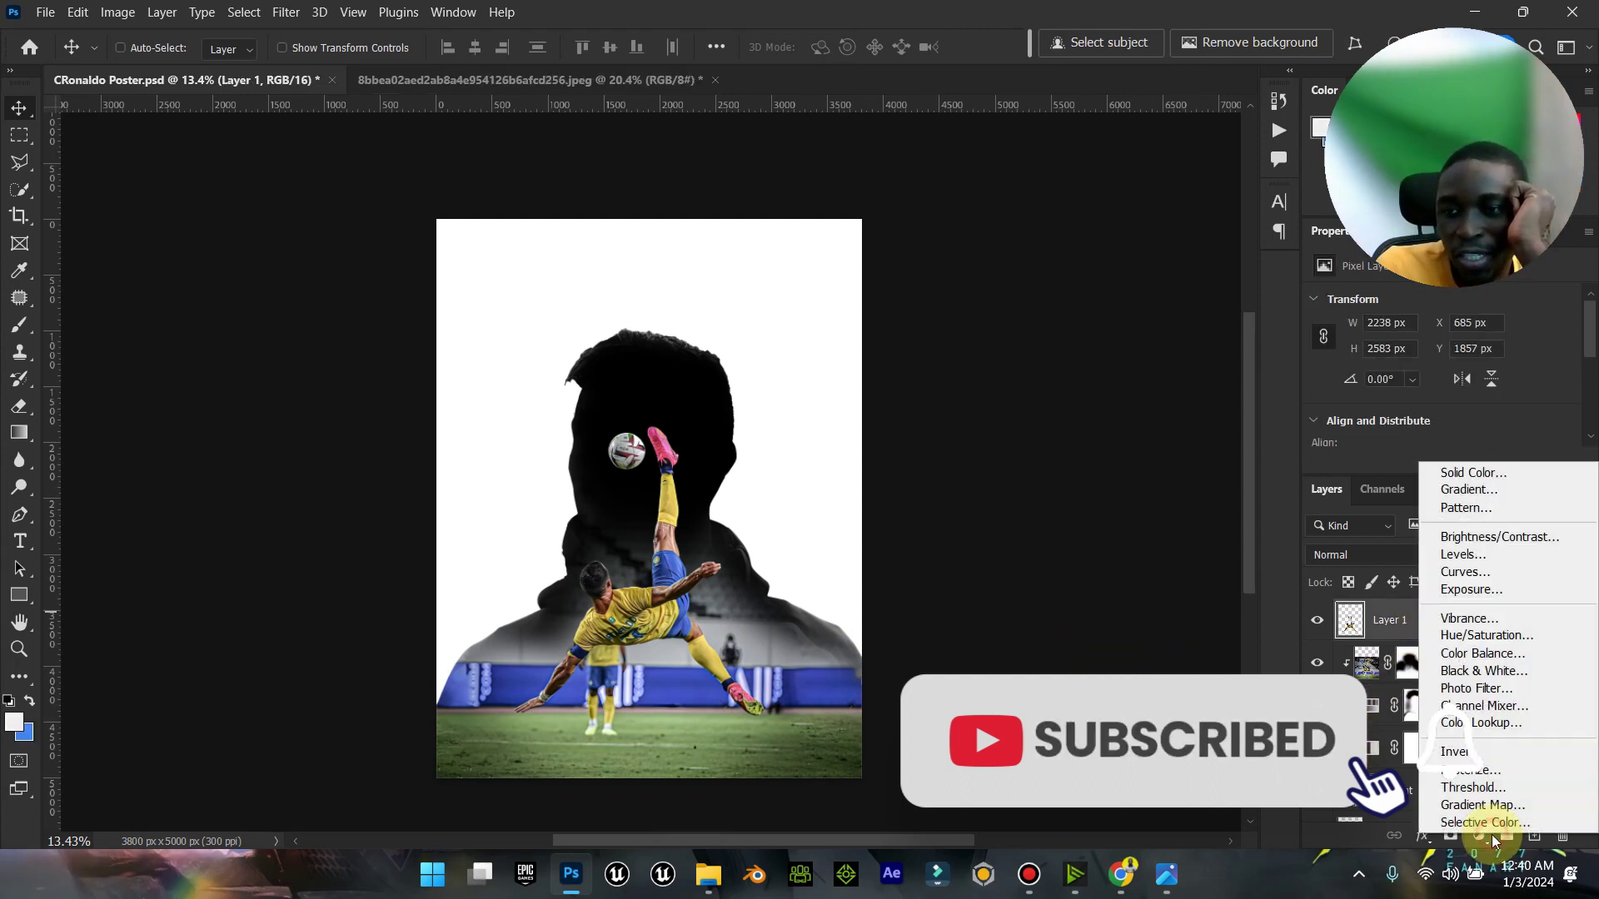
left_click(1493, 724)
left_click(1474, 314)
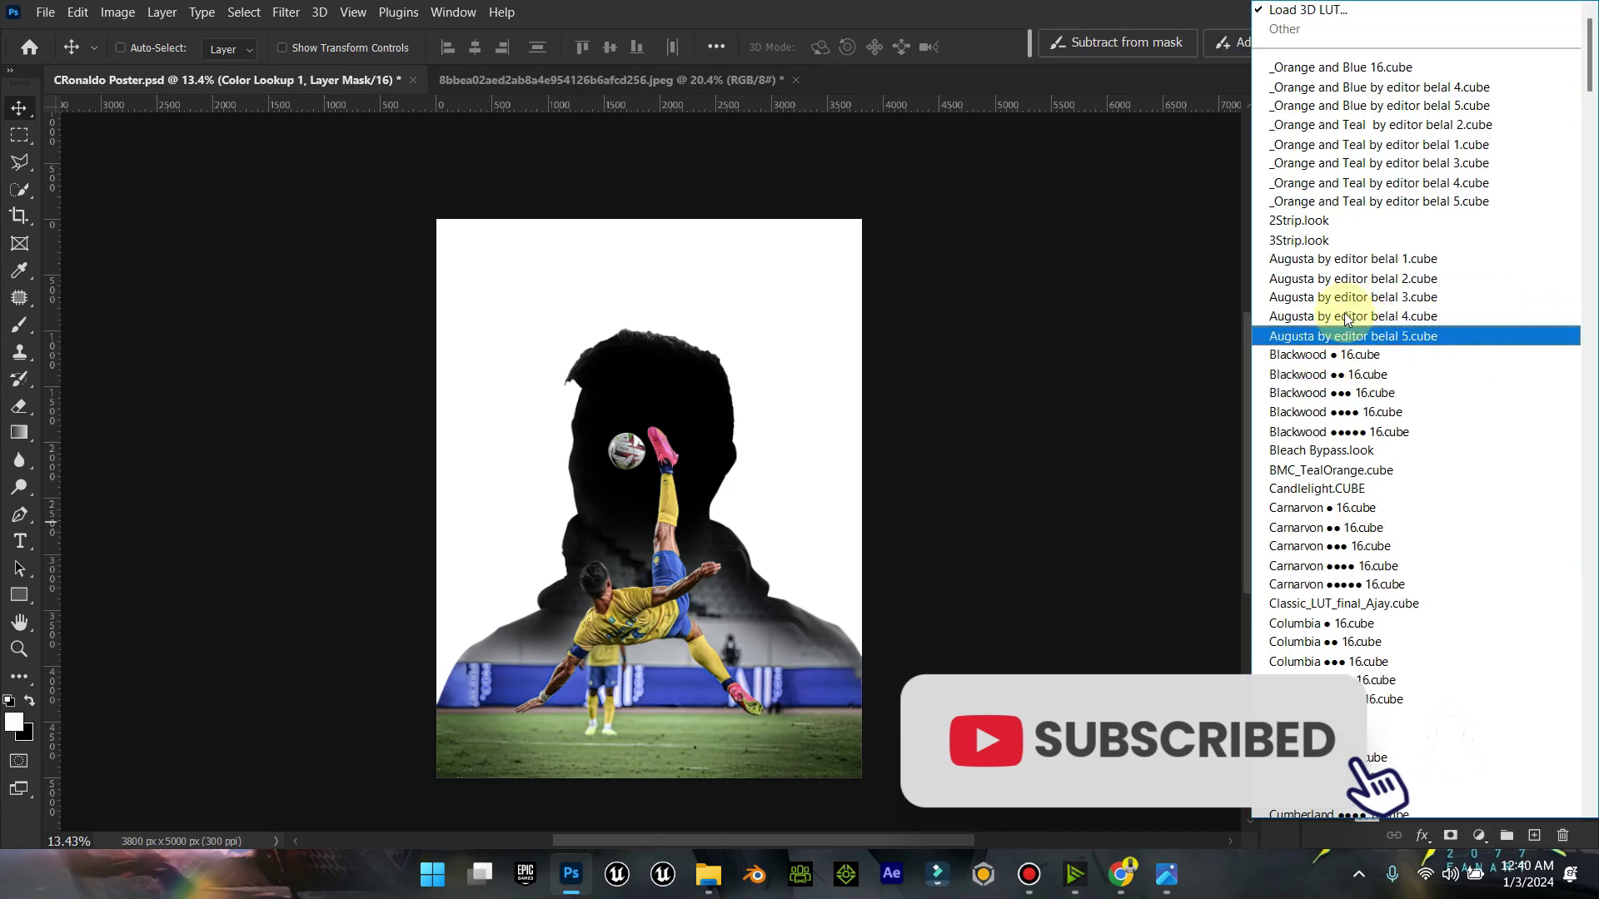
left_click(1368, 68)
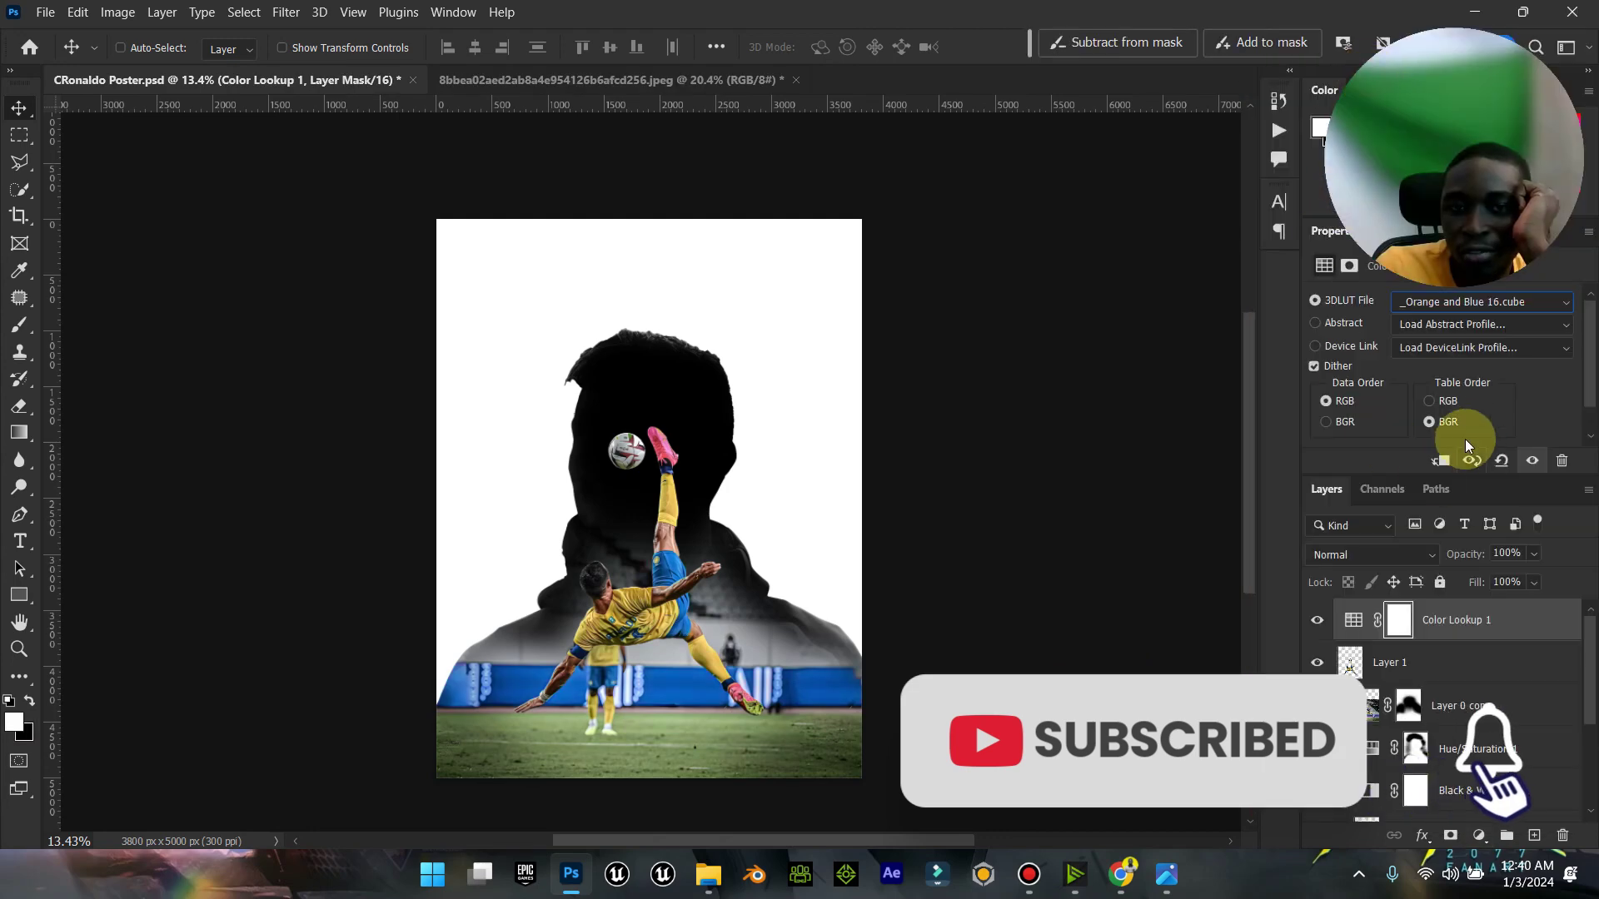
left_click(1459, 313)
left_click(1358, 37)
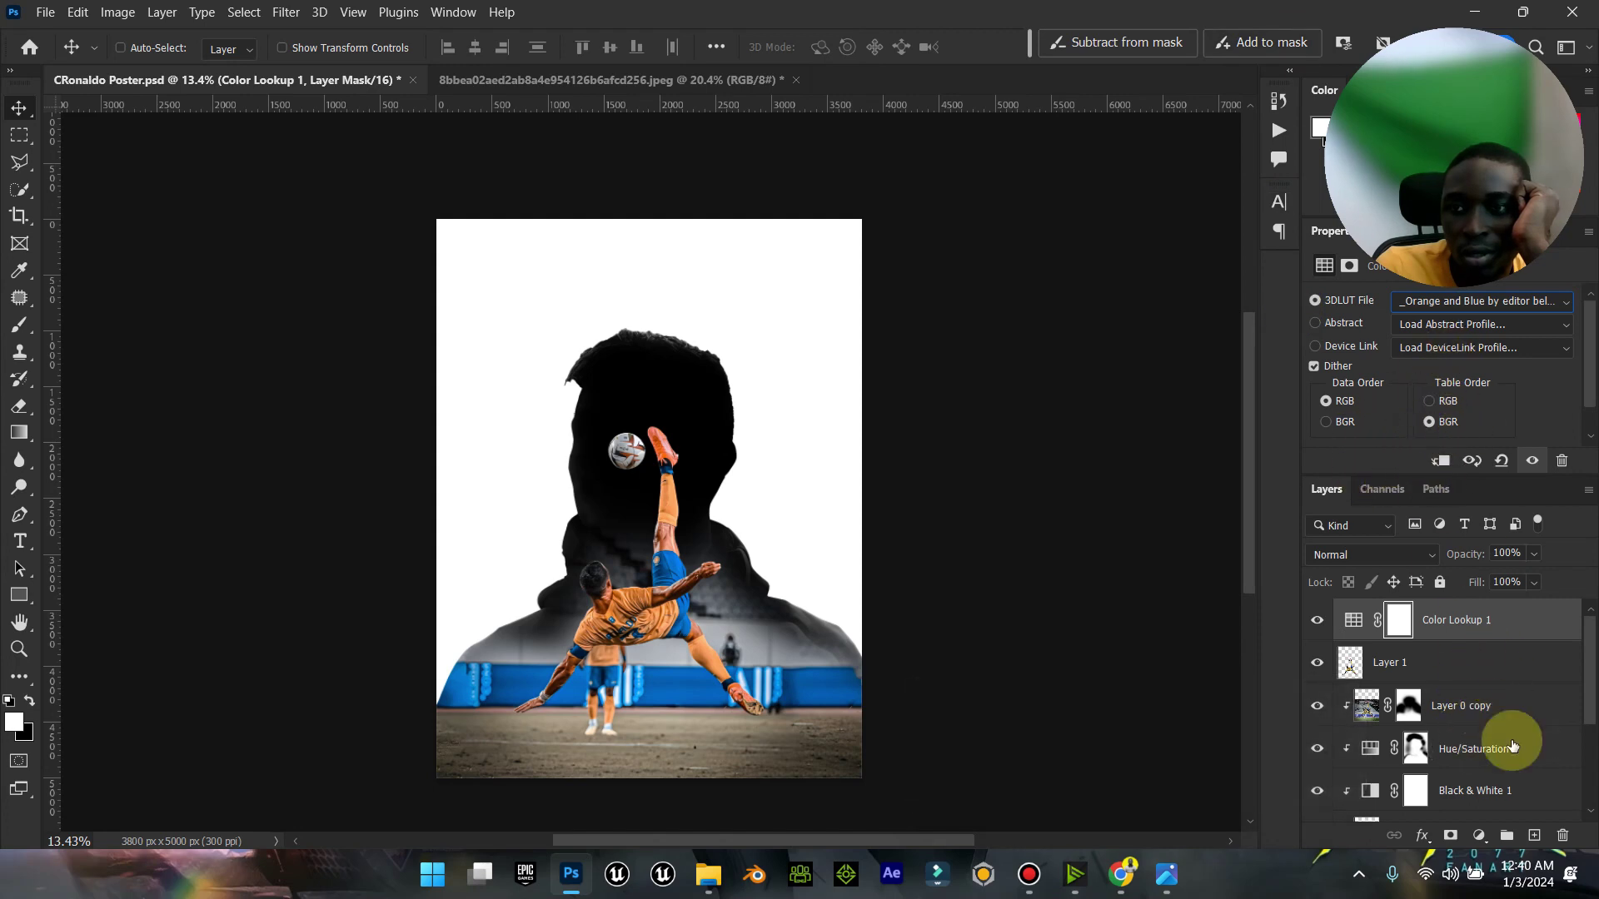
Step: Add a second Color Lookup adjustment on top, with FoggyNight.3DL as its 3DLUT file
left_click(1481, 837)
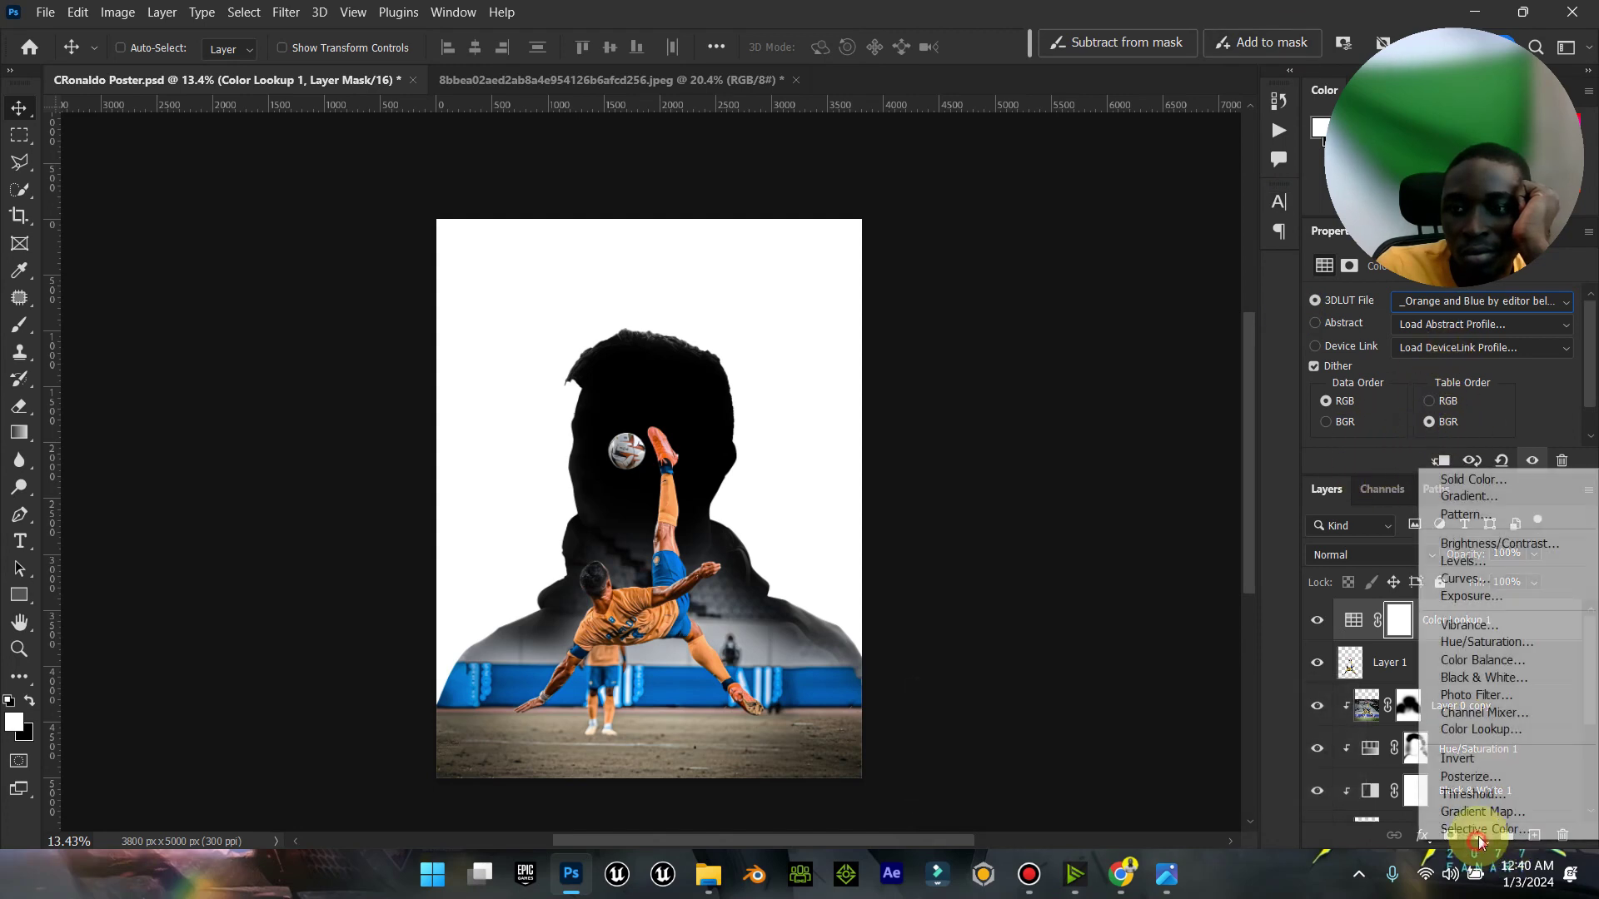
left_click(1511, 737)
left_click(1474, 305)
scroll(1407, 392, "down", 7)
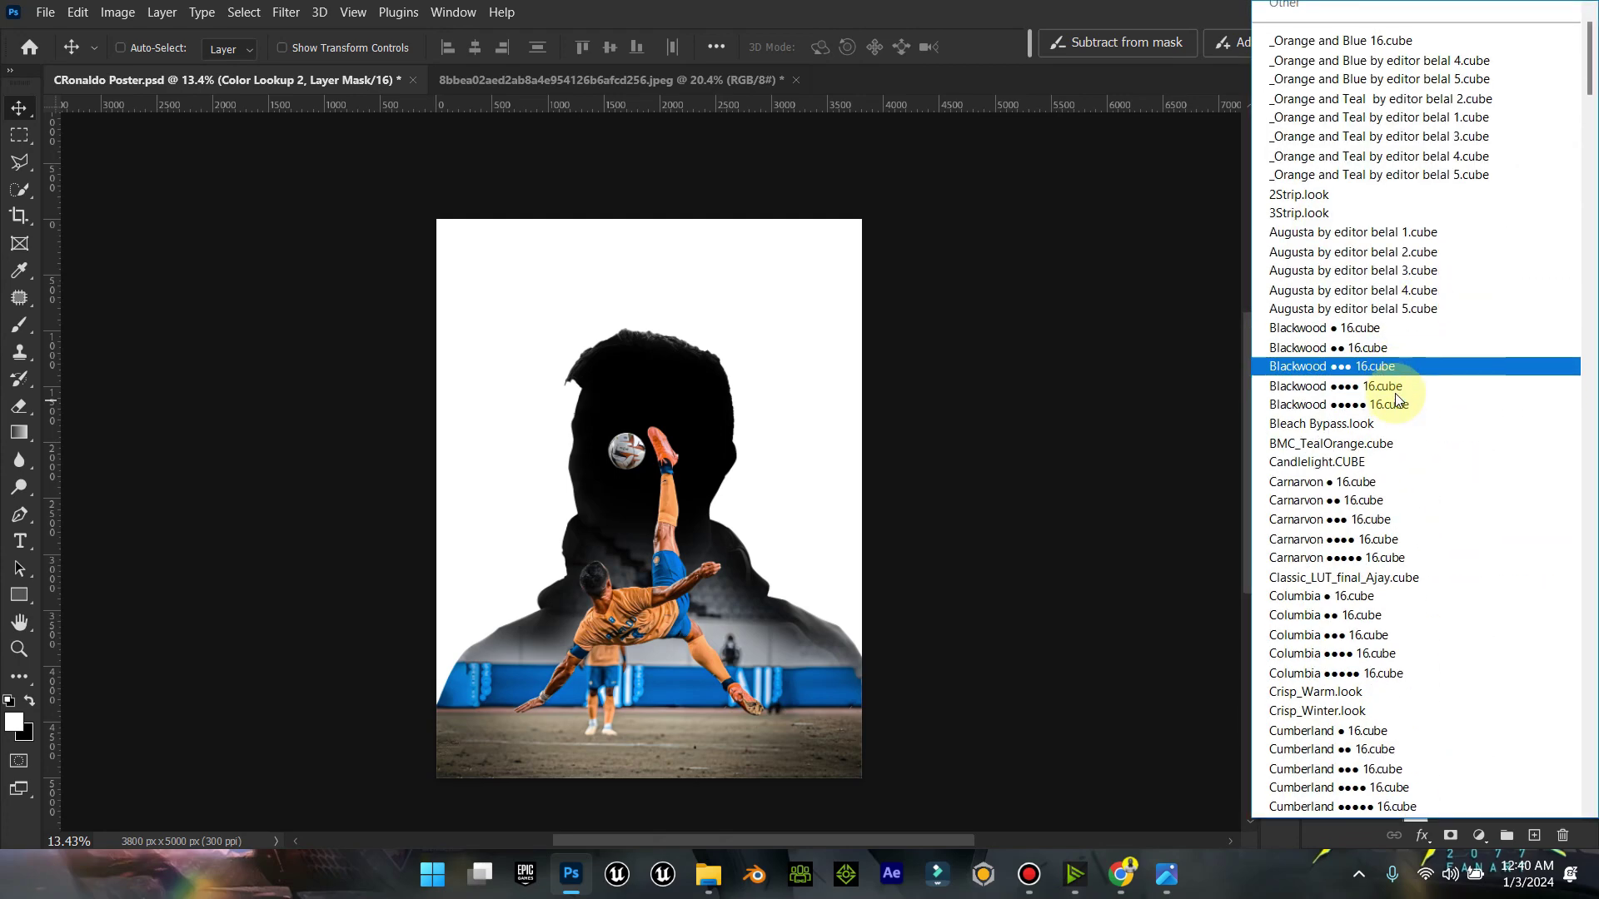
scroll(1371, 431, "down", 4)
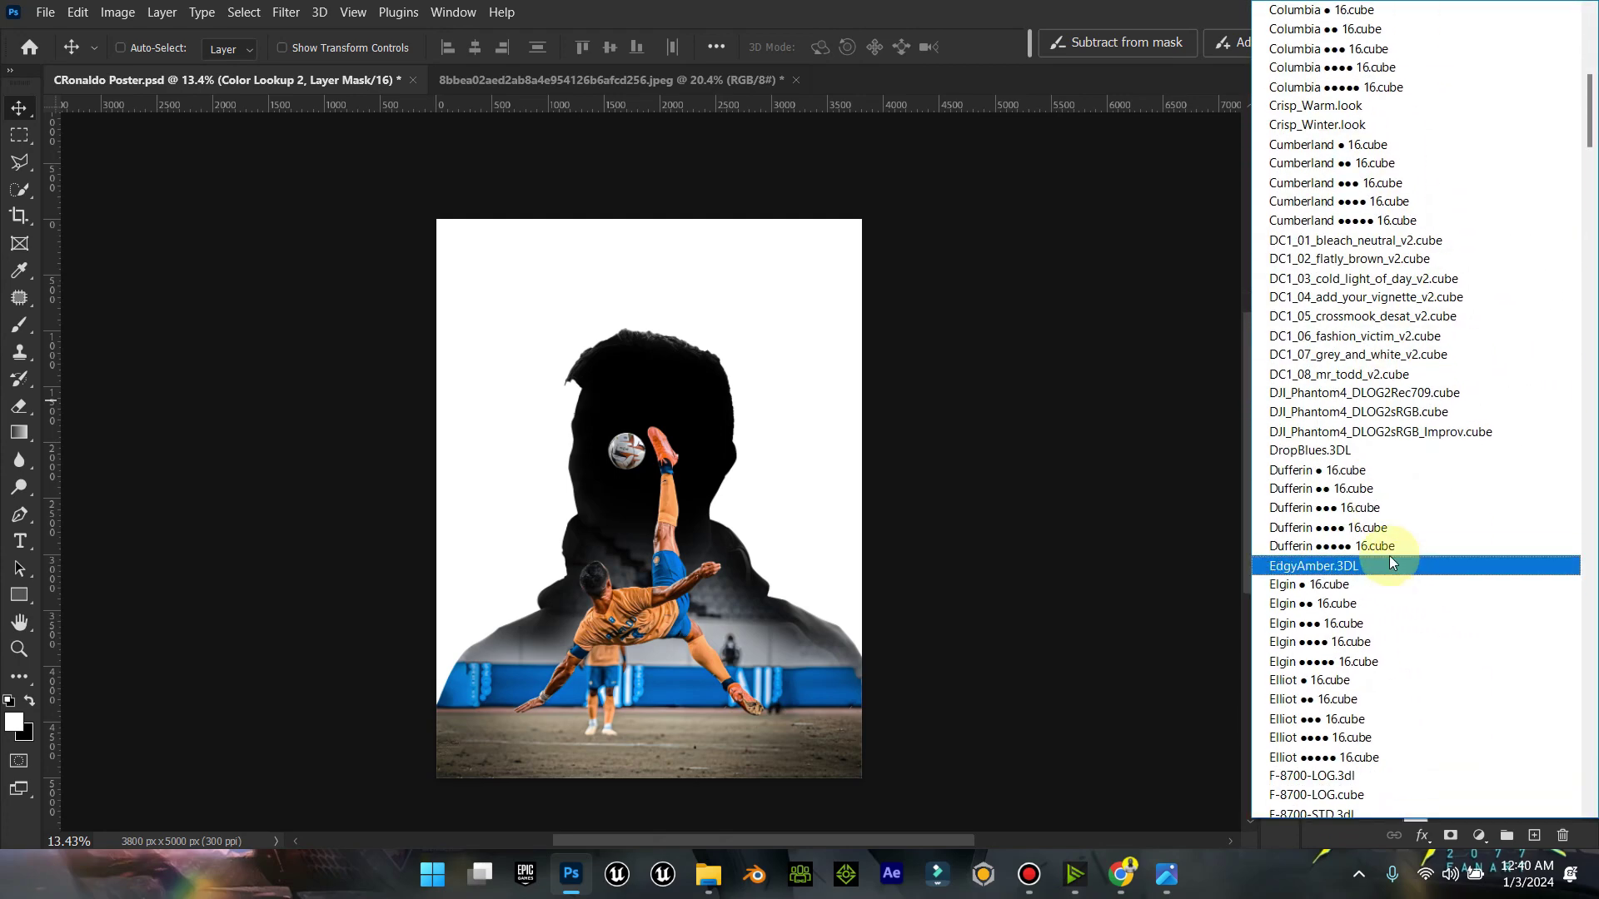
scroll(1352, 624, "down", 5)
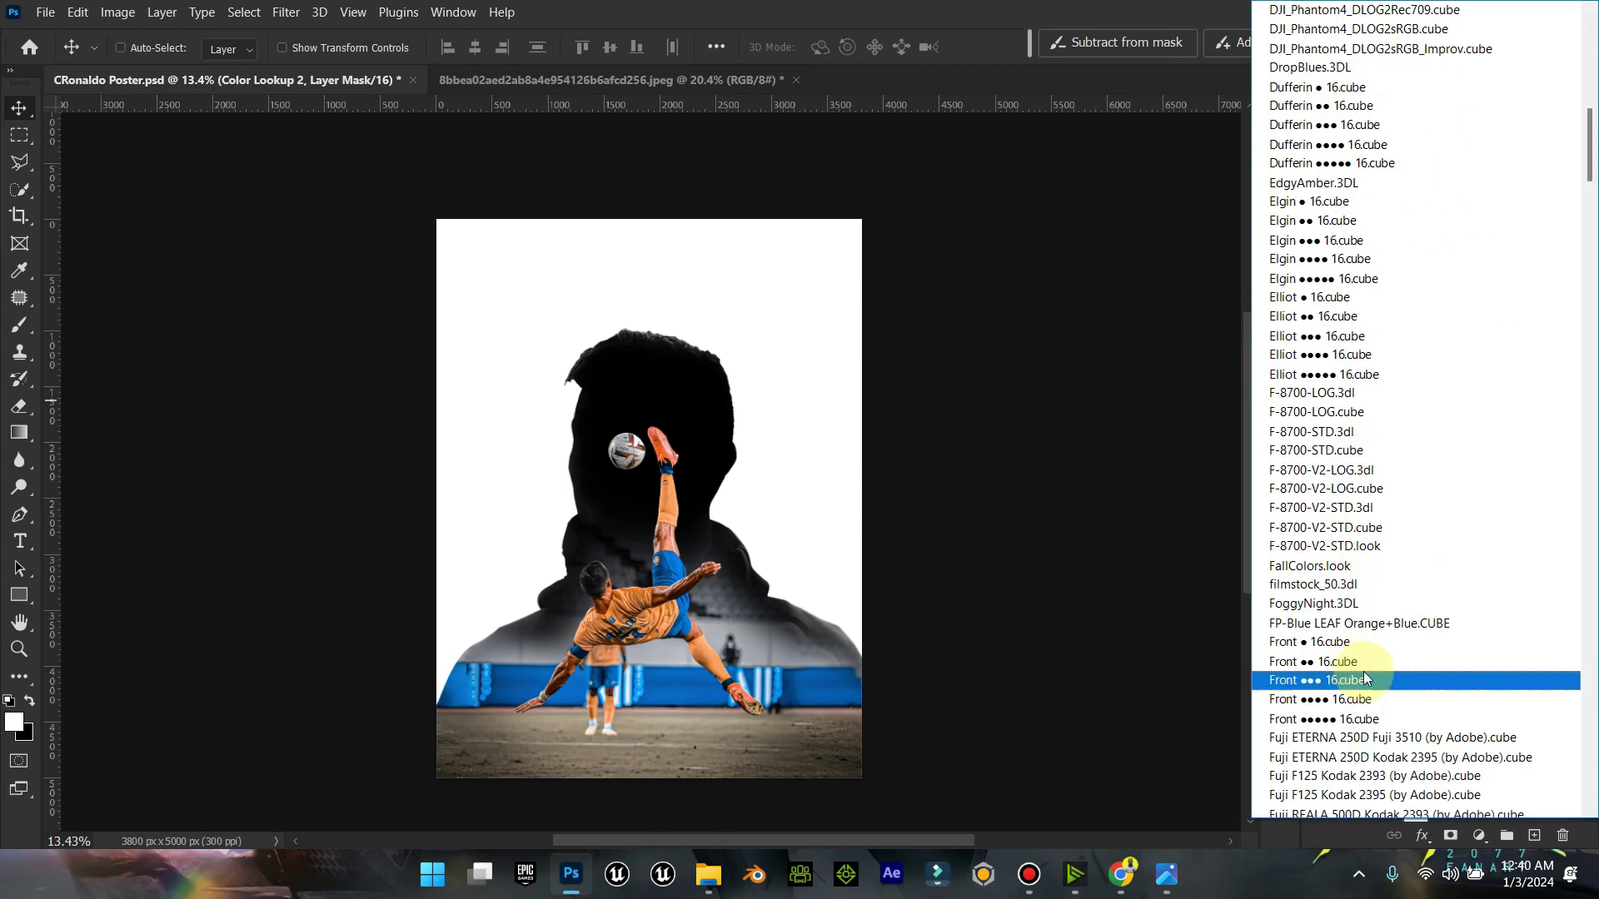
left_click(1333, 596)
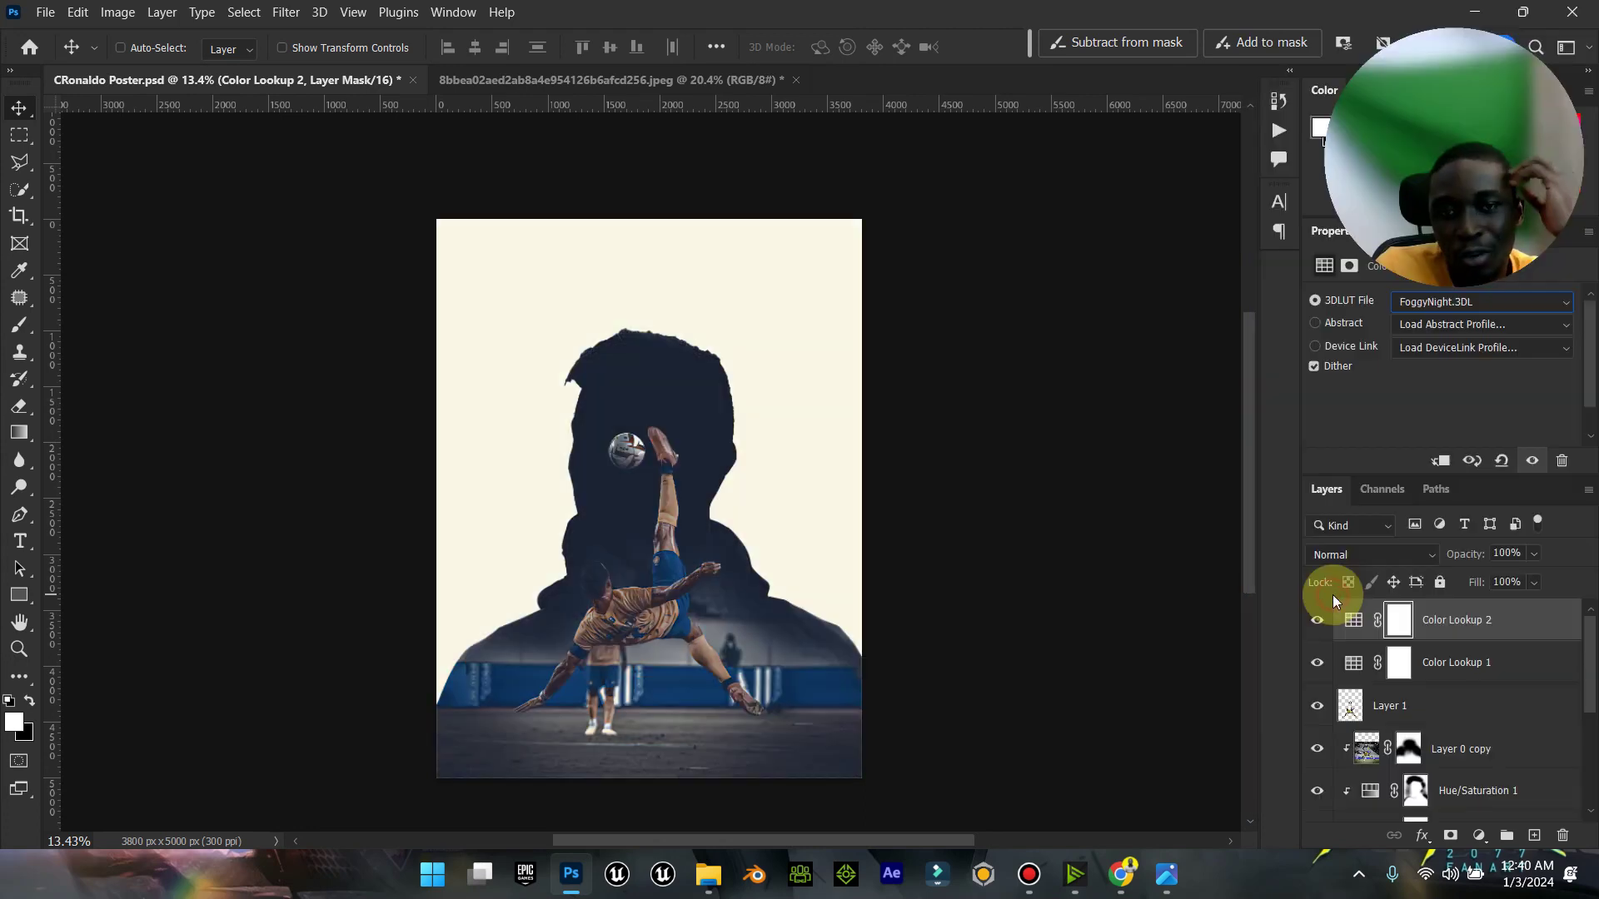
Step: Set Color Lookup 2 to the Darken blend mode at 89% opacity and compare the poster with and without it
left_click(1383, 561)
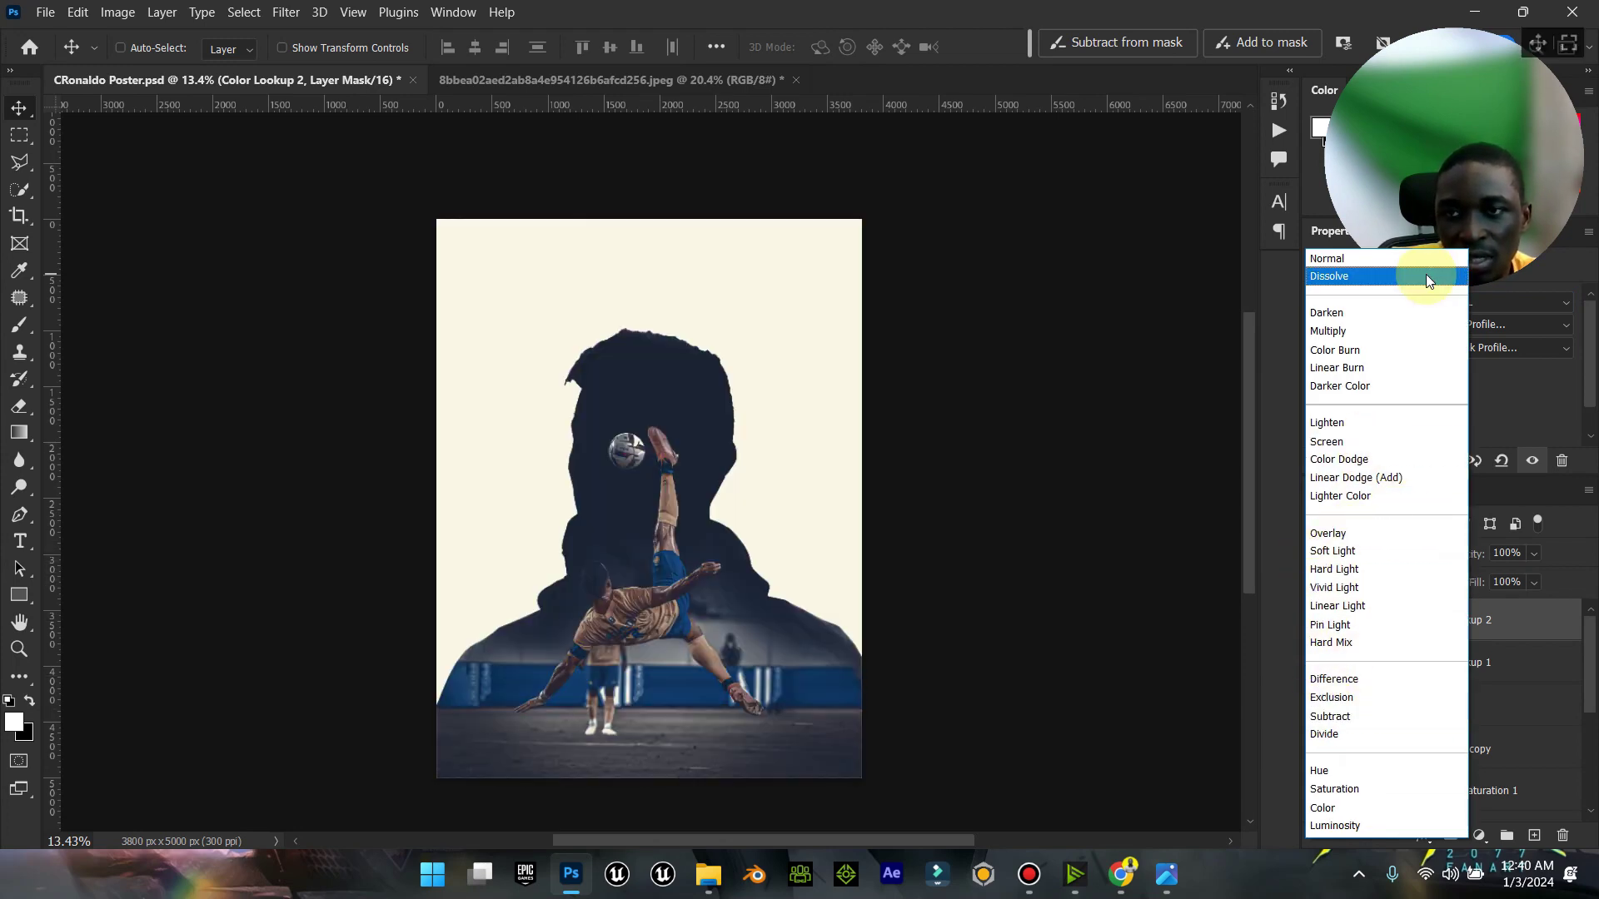
left_click(1383, 314)
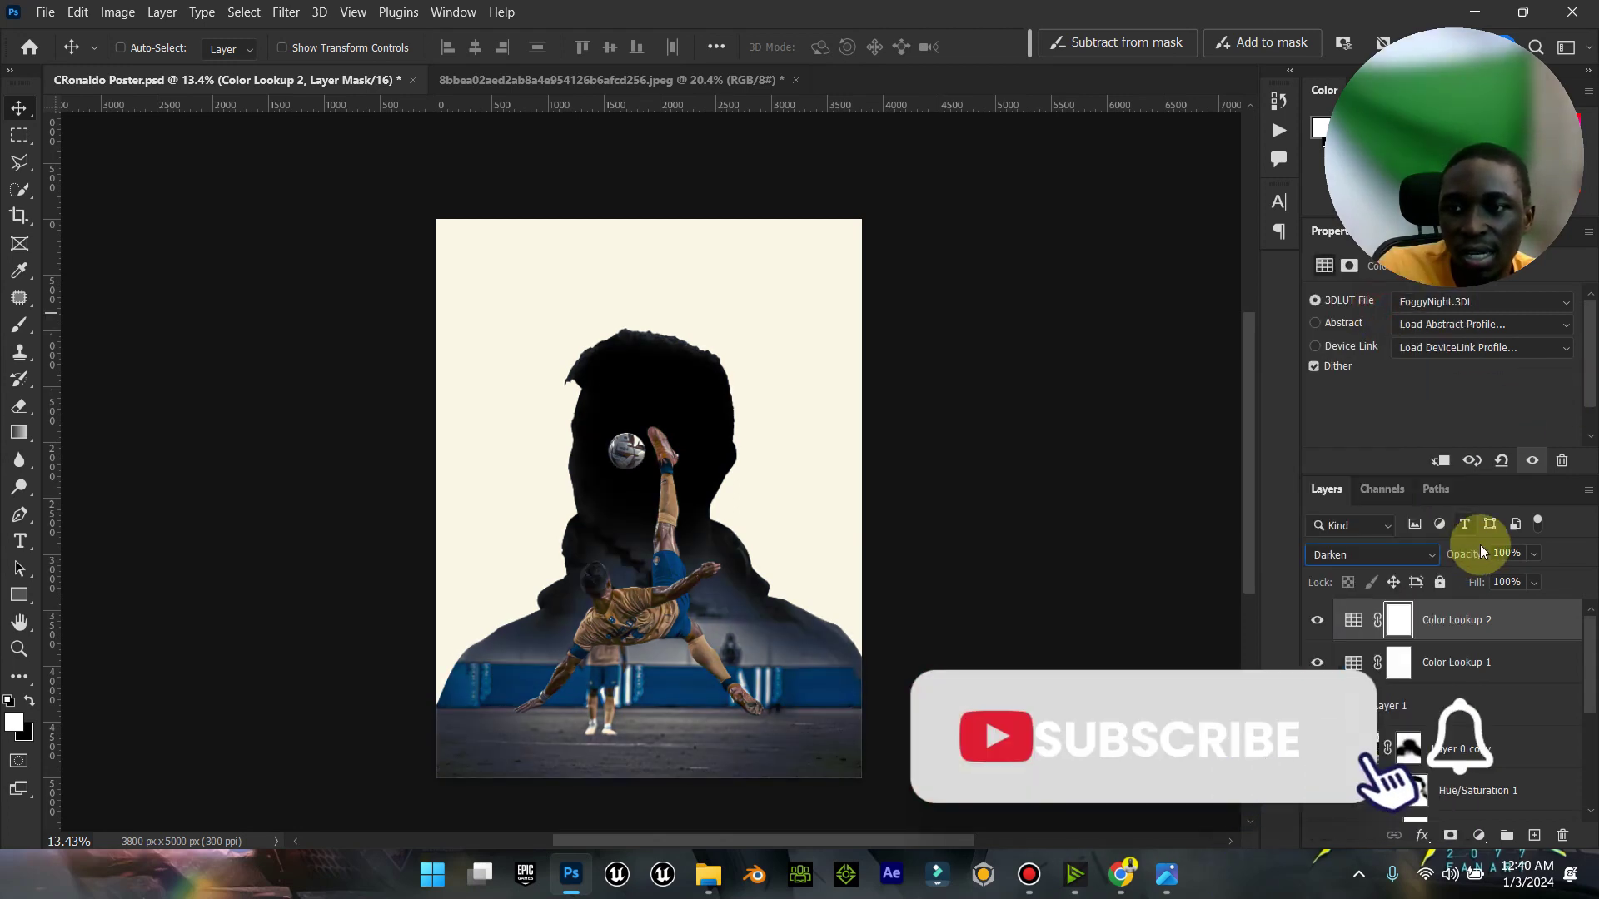
left_click(1530, 556)
left_click_drag(1527, 576, 1546, 575)
left_click(1316, 620)
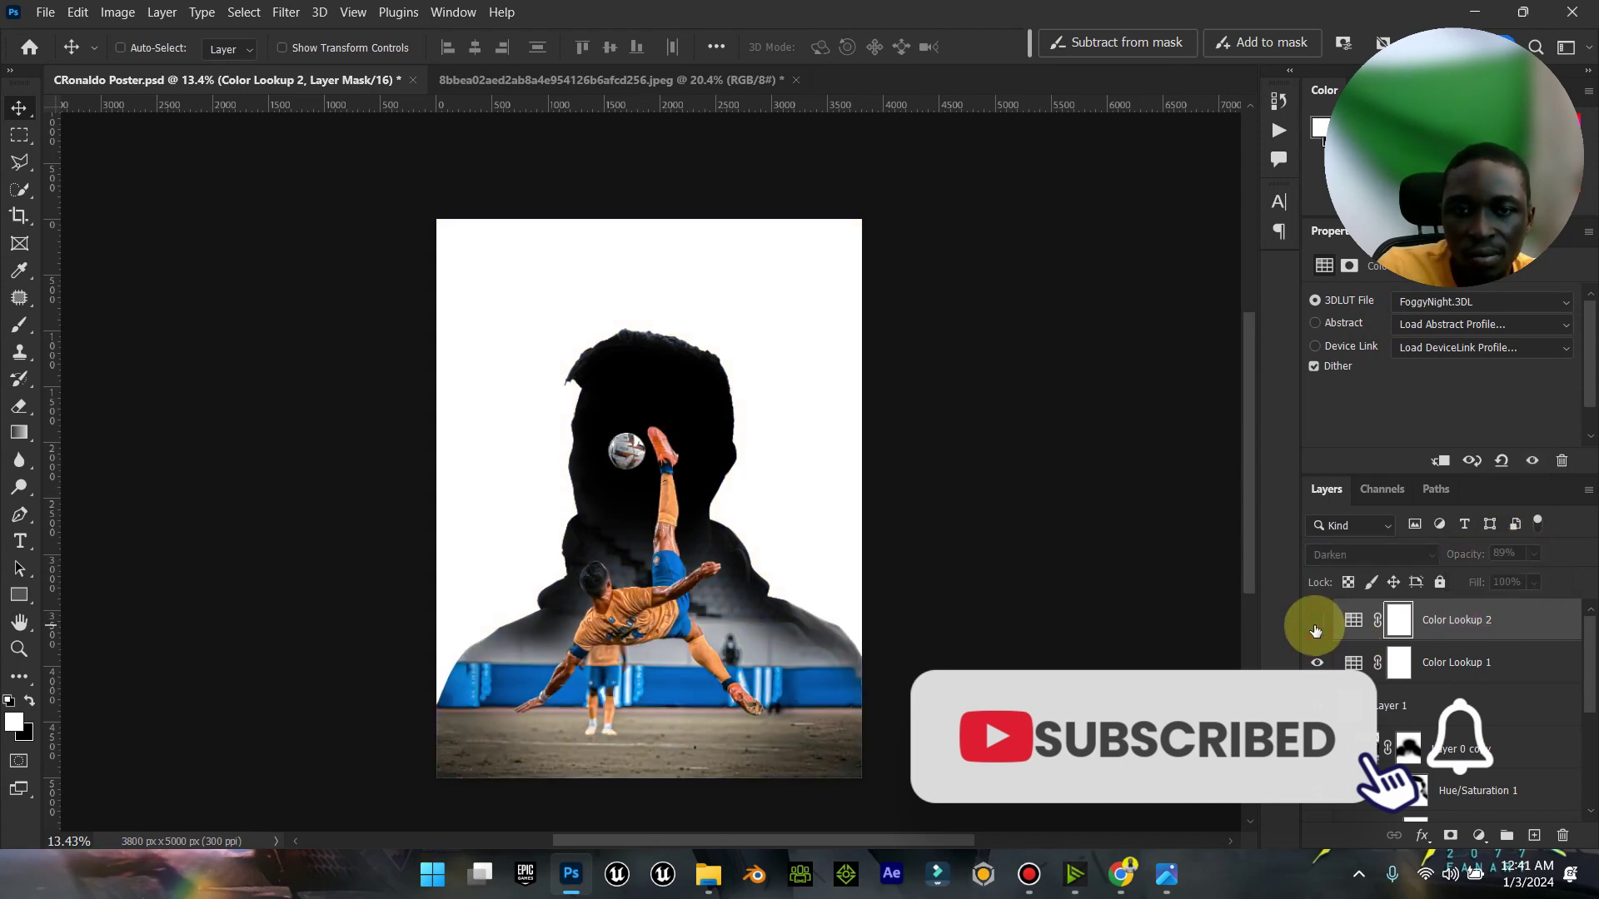
left_click(1317, 620)
Step: Move Color Lookup 1 above Color Lookup 2 in the layer stack and save the poster document
left_click_drag(1463, 658, 1482, 608)
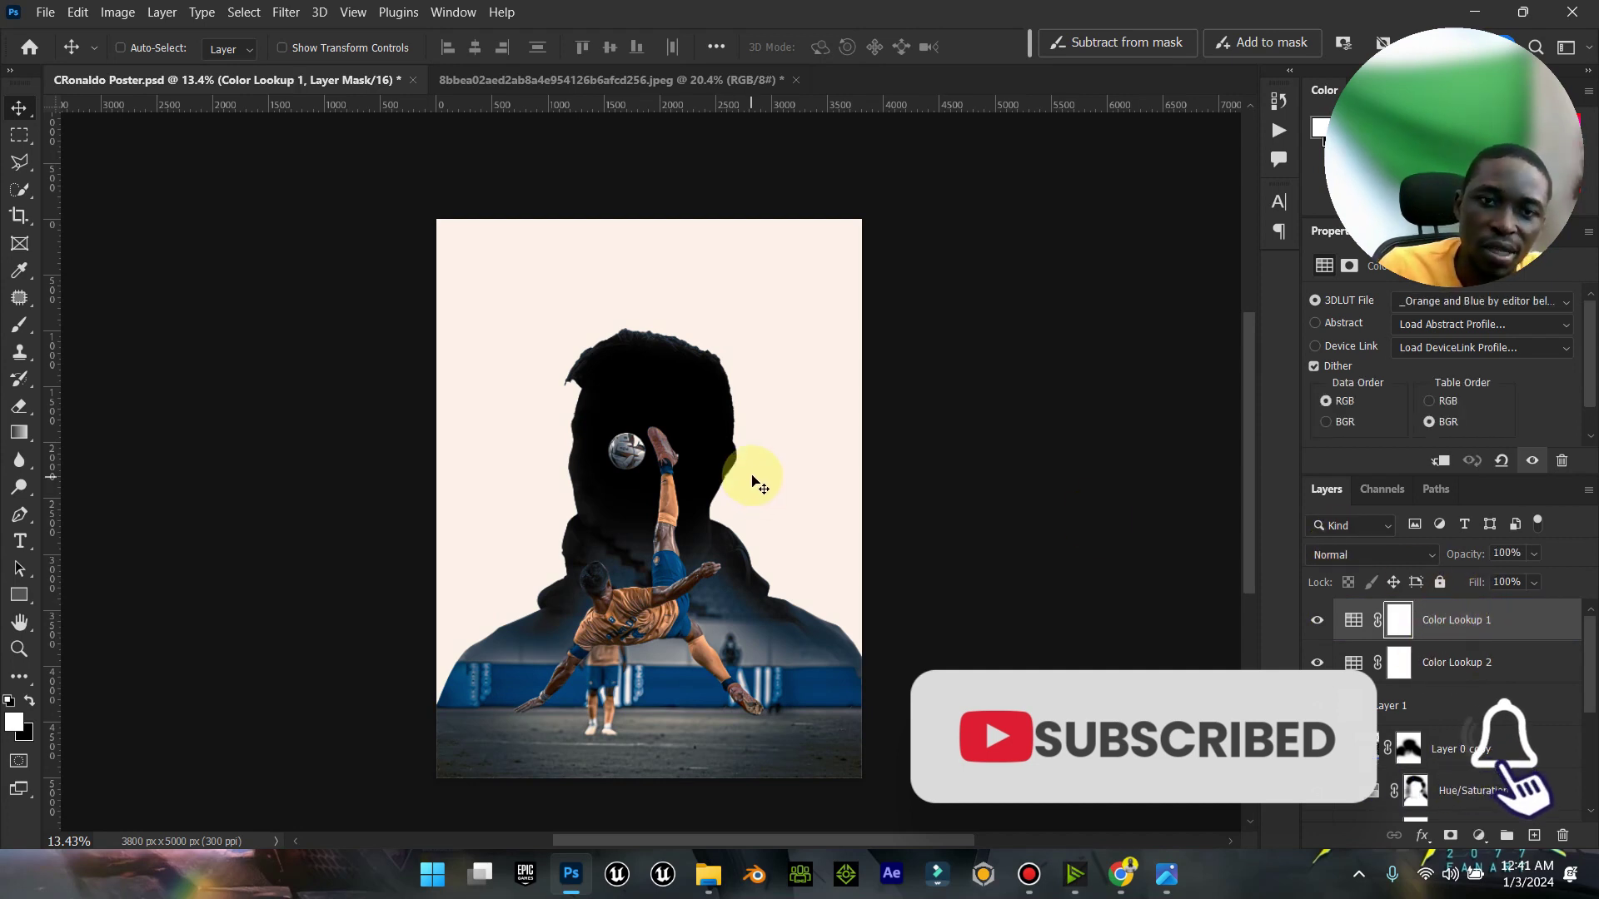
key("ctrl+s")
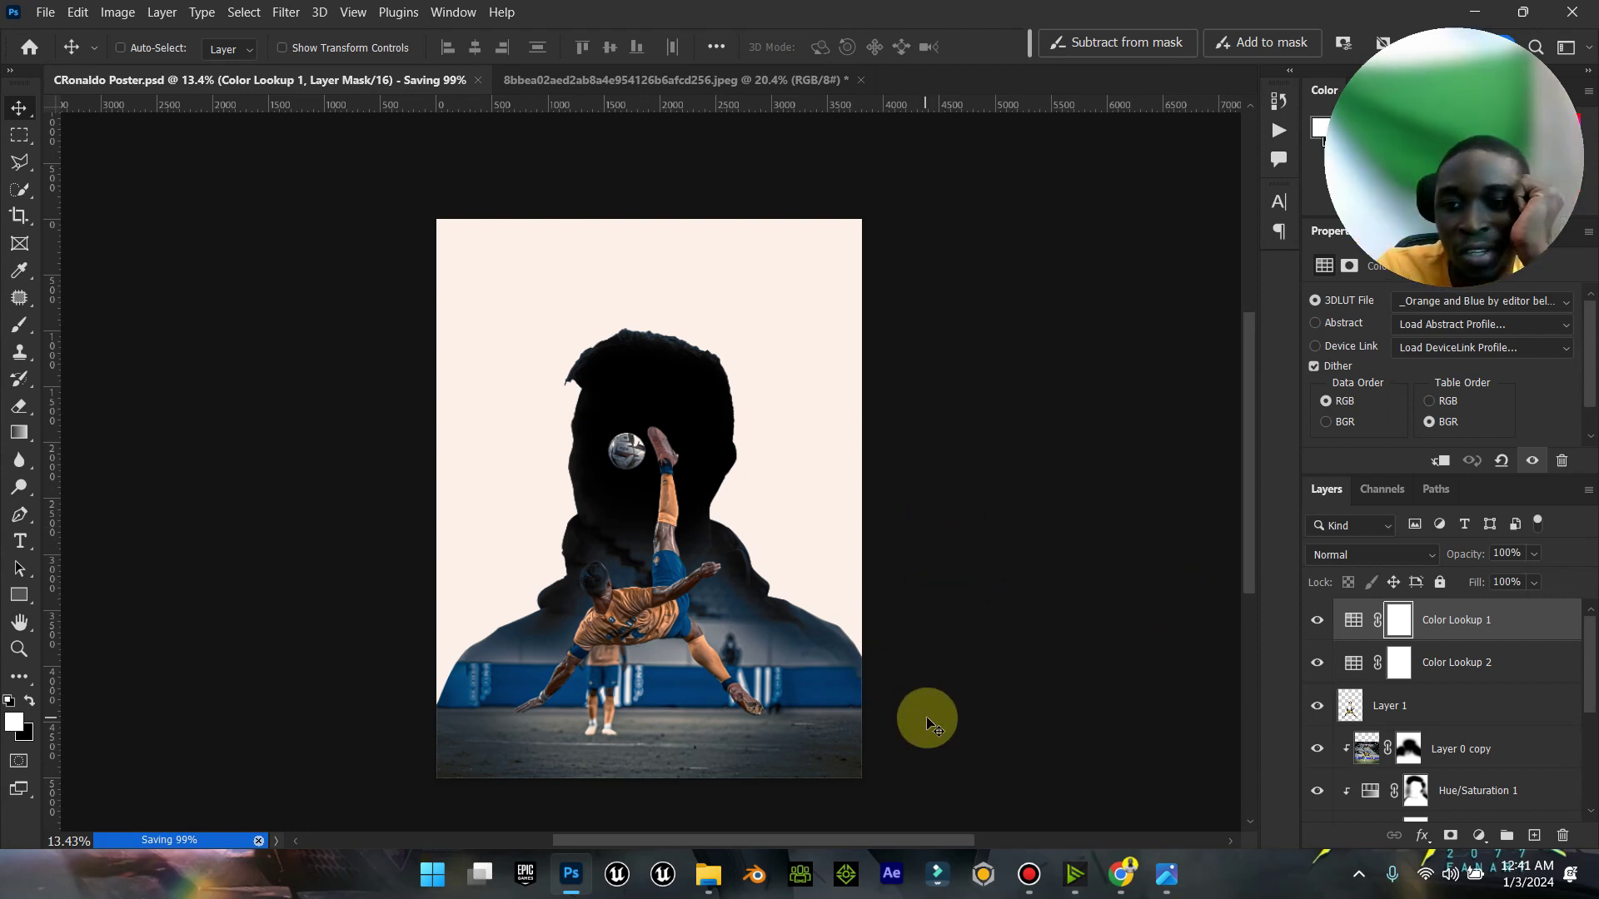
Step: Examine the reference poster up close for the grain texture around the silhouette, shoulders and background
left_click(1182, 893)
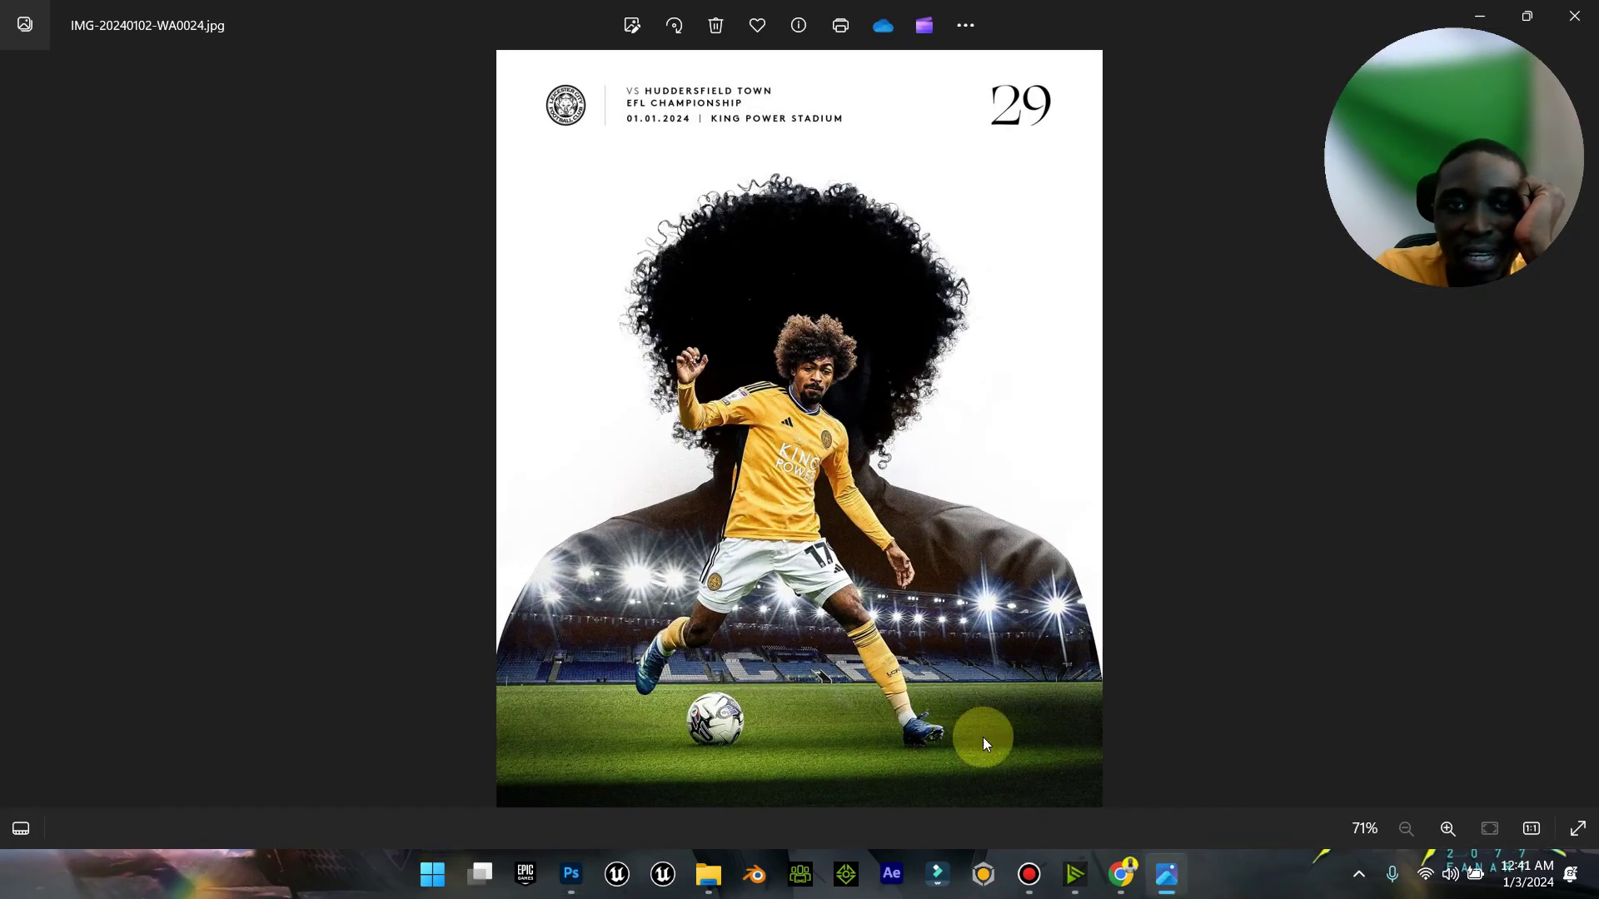
scroll(714, 334, "up", 5)
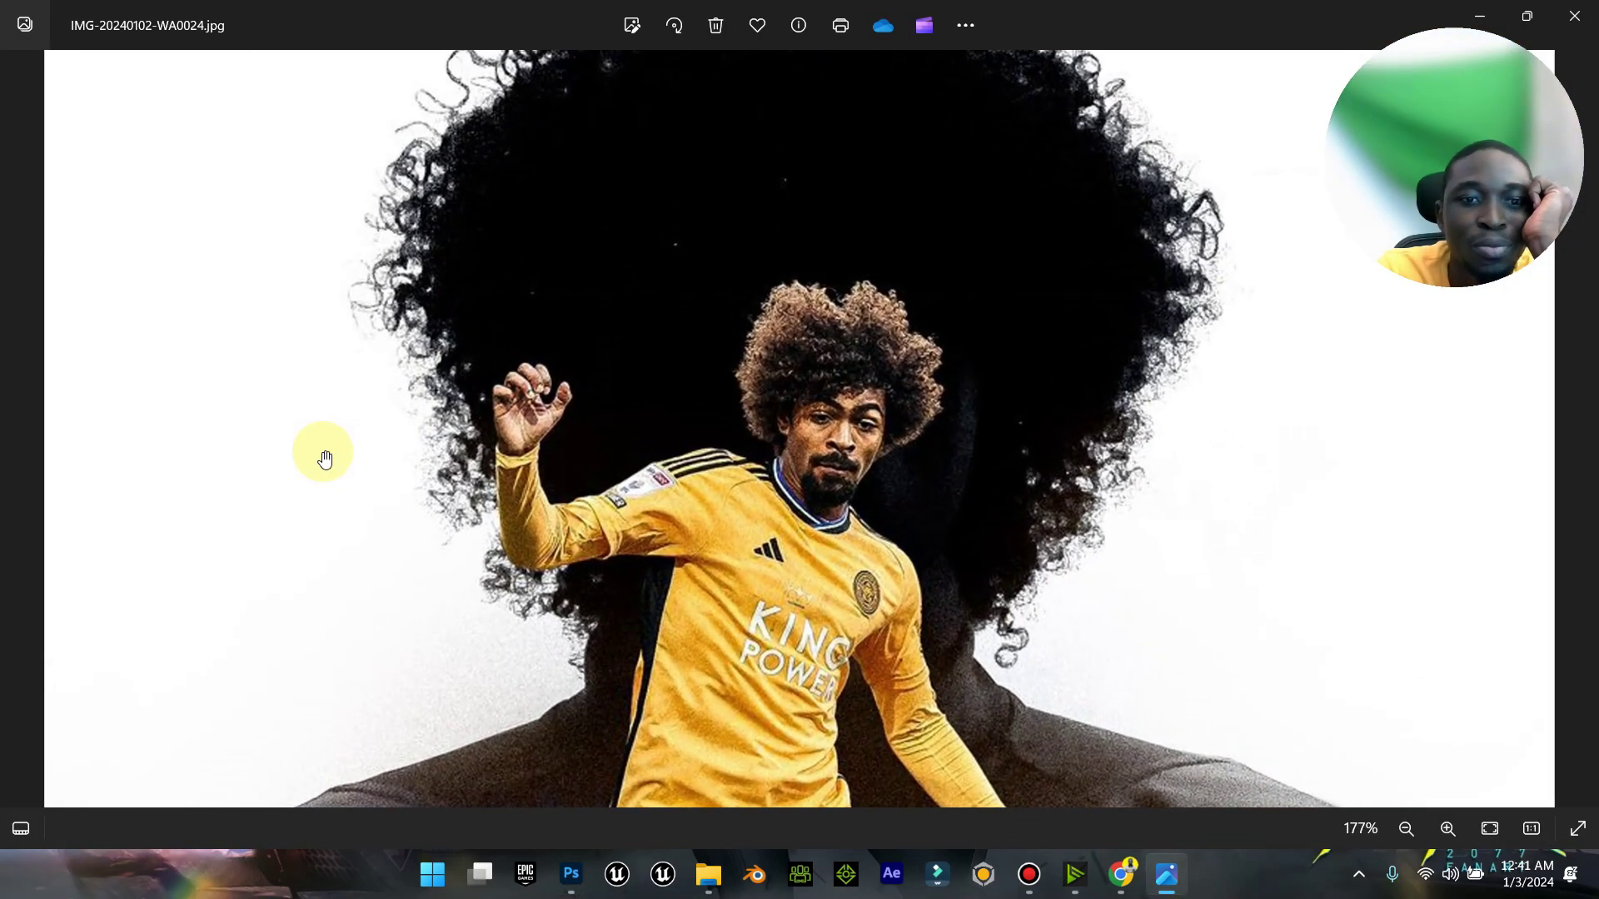
scroll(325, 464, "down", 2)
scroll(325, 464, "up", 4)
scroll(508, 483, "down", 5)
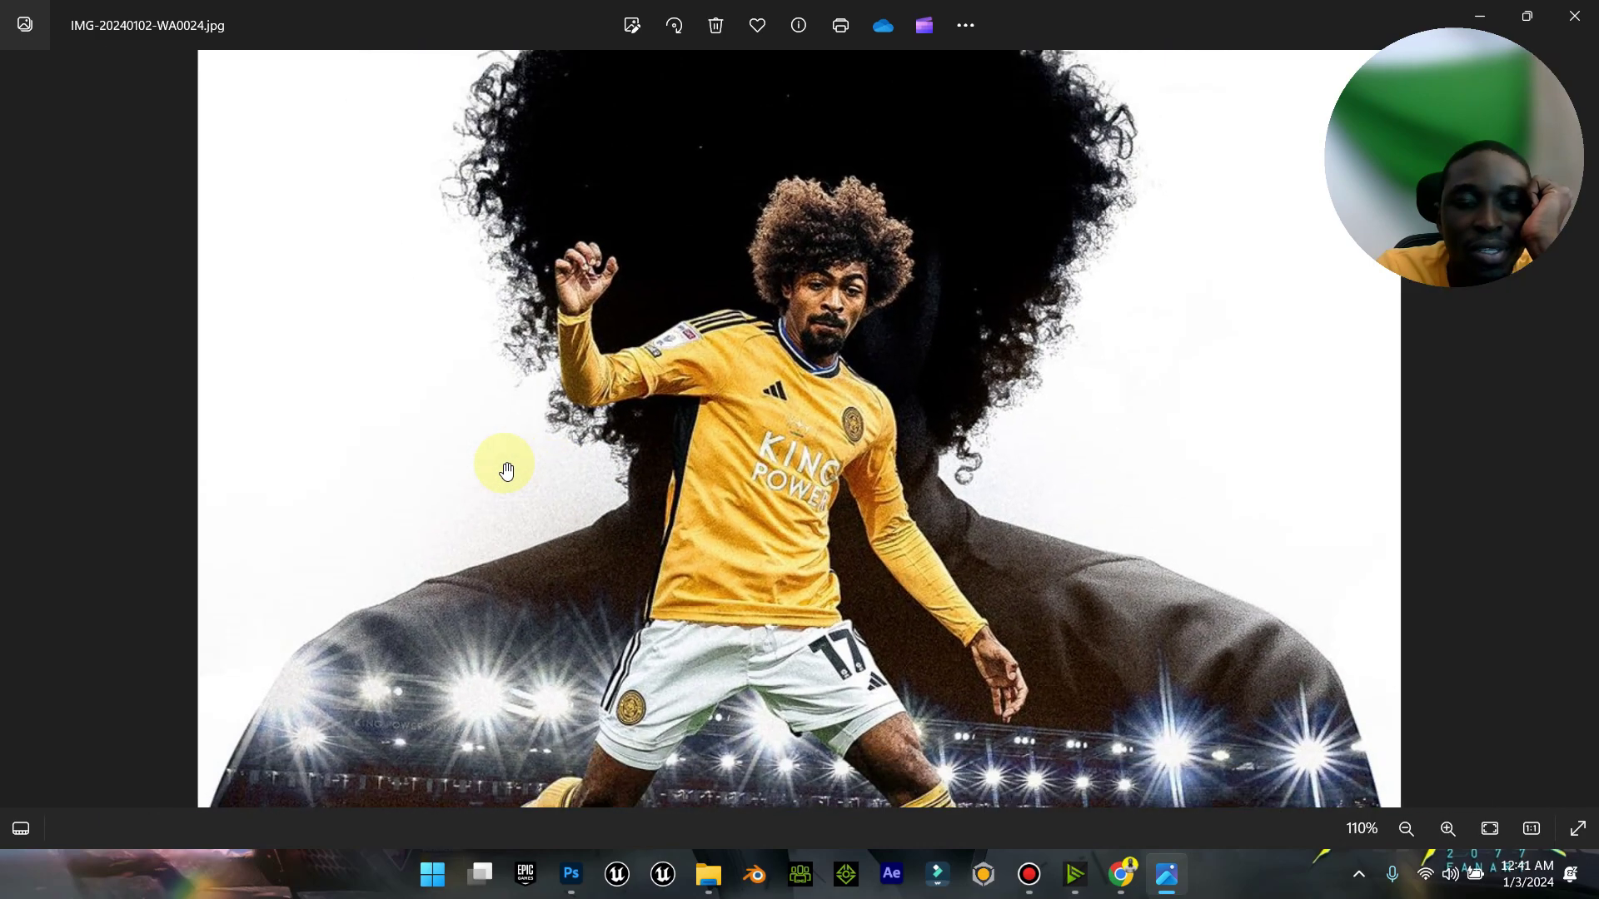
Step: Switch to Chrome and open the PNGWing image site
left_click(1118, 859)
left_click(313, 63)
type("p")
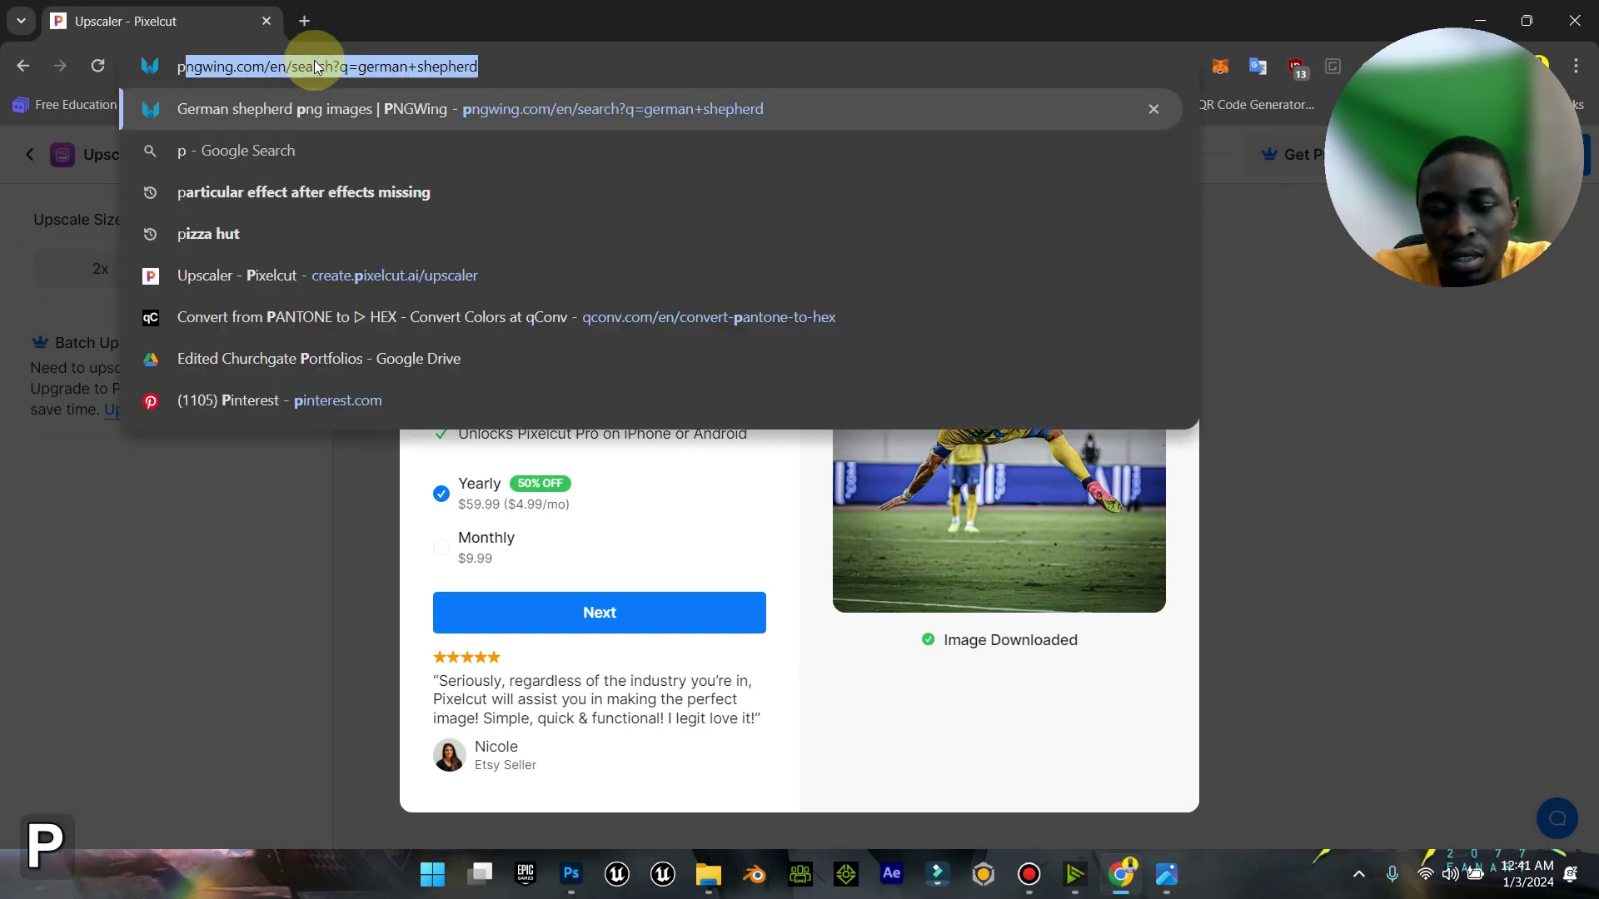
type("n")
key("Return")
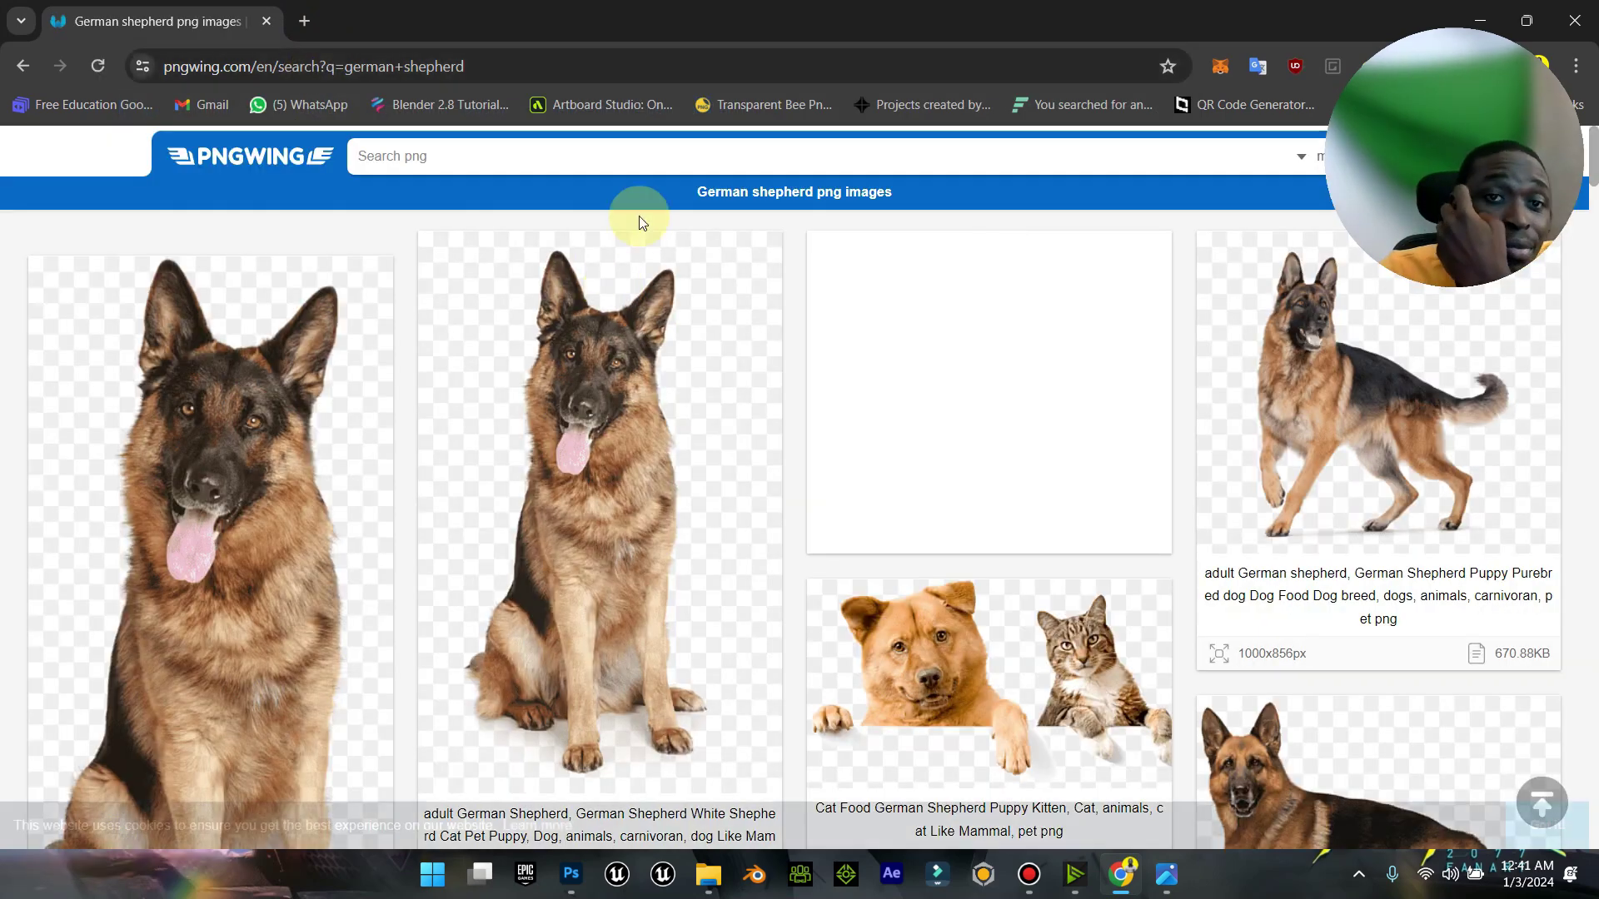
Step: Search PNGWing for "grain" and look through the results for a suitable film grain overlay
left_click(626, 154)
type("gra")
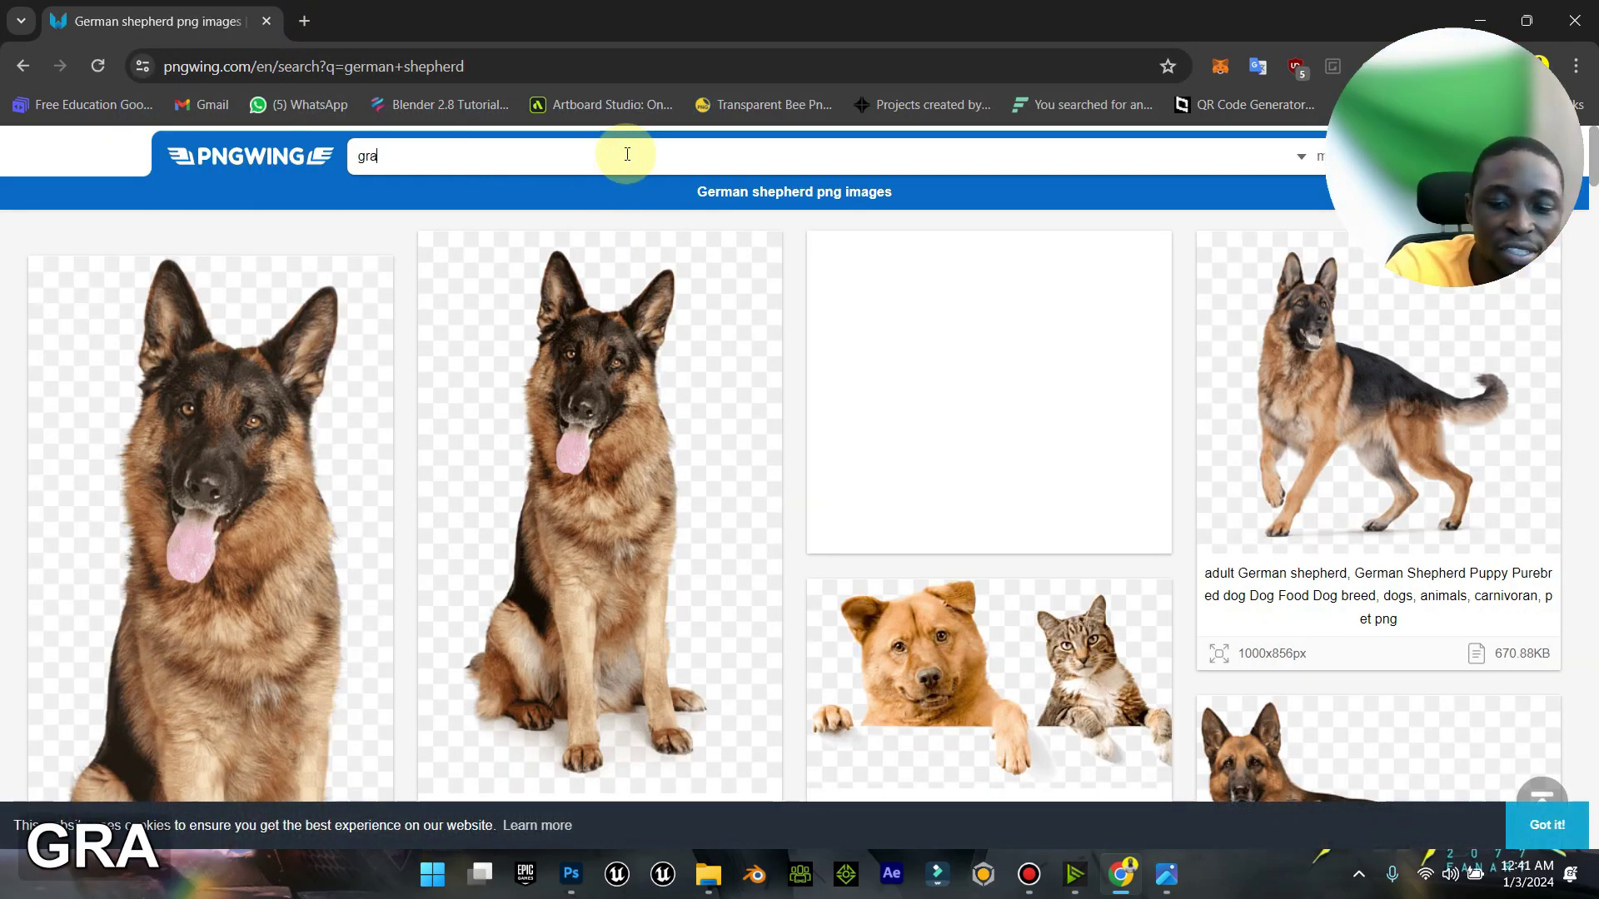
type("in")
key("Return")
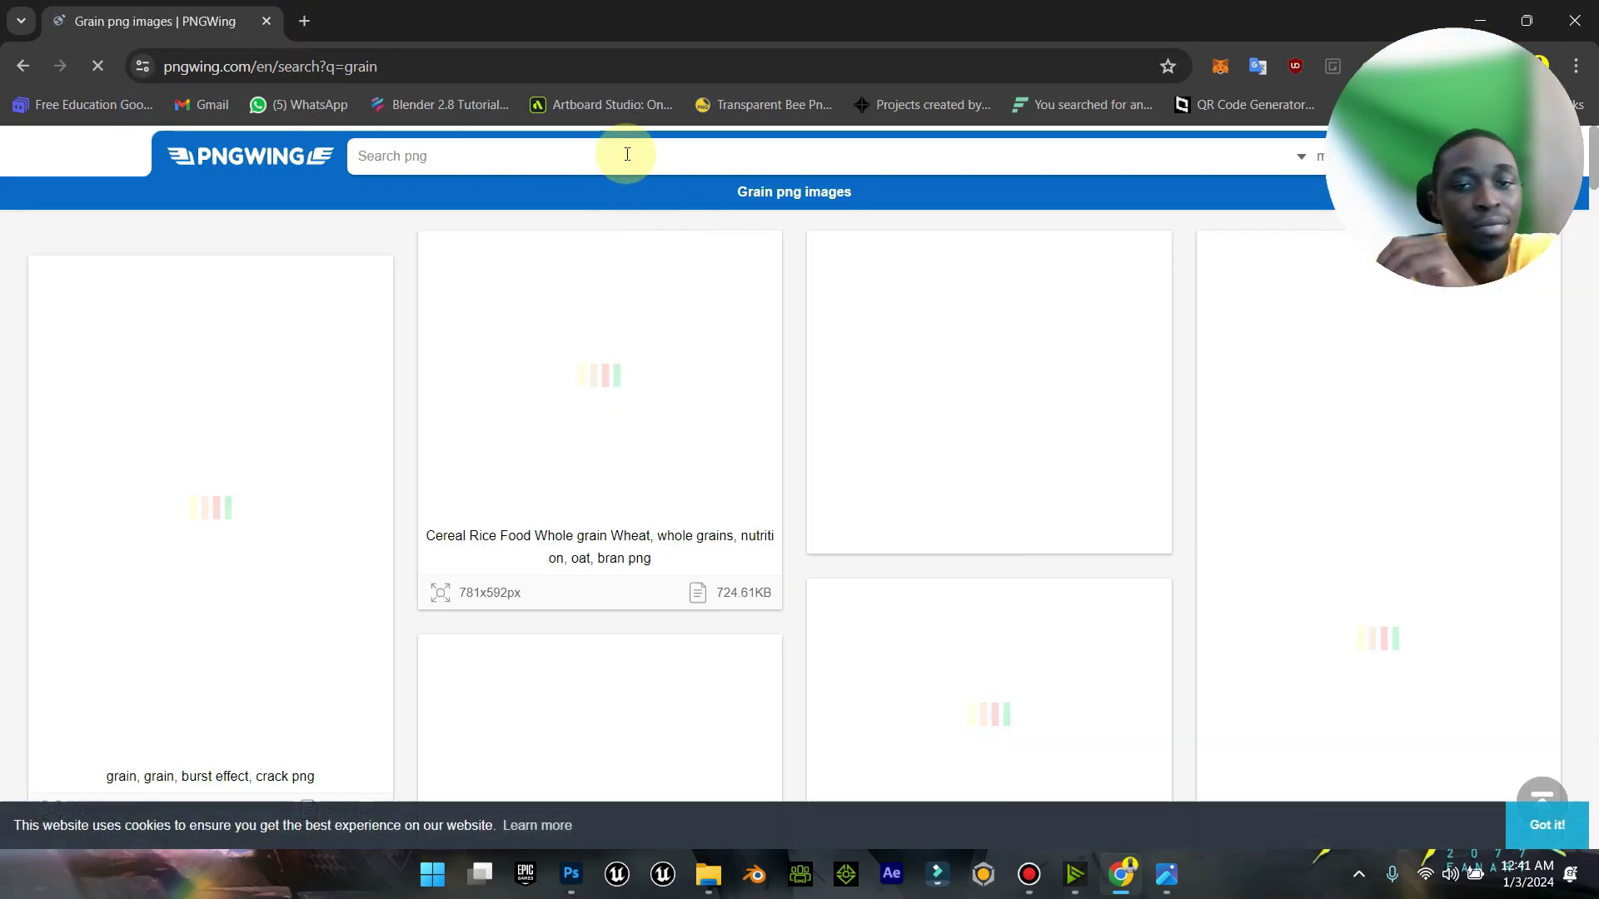
scroll(916, 292, "down", 5)
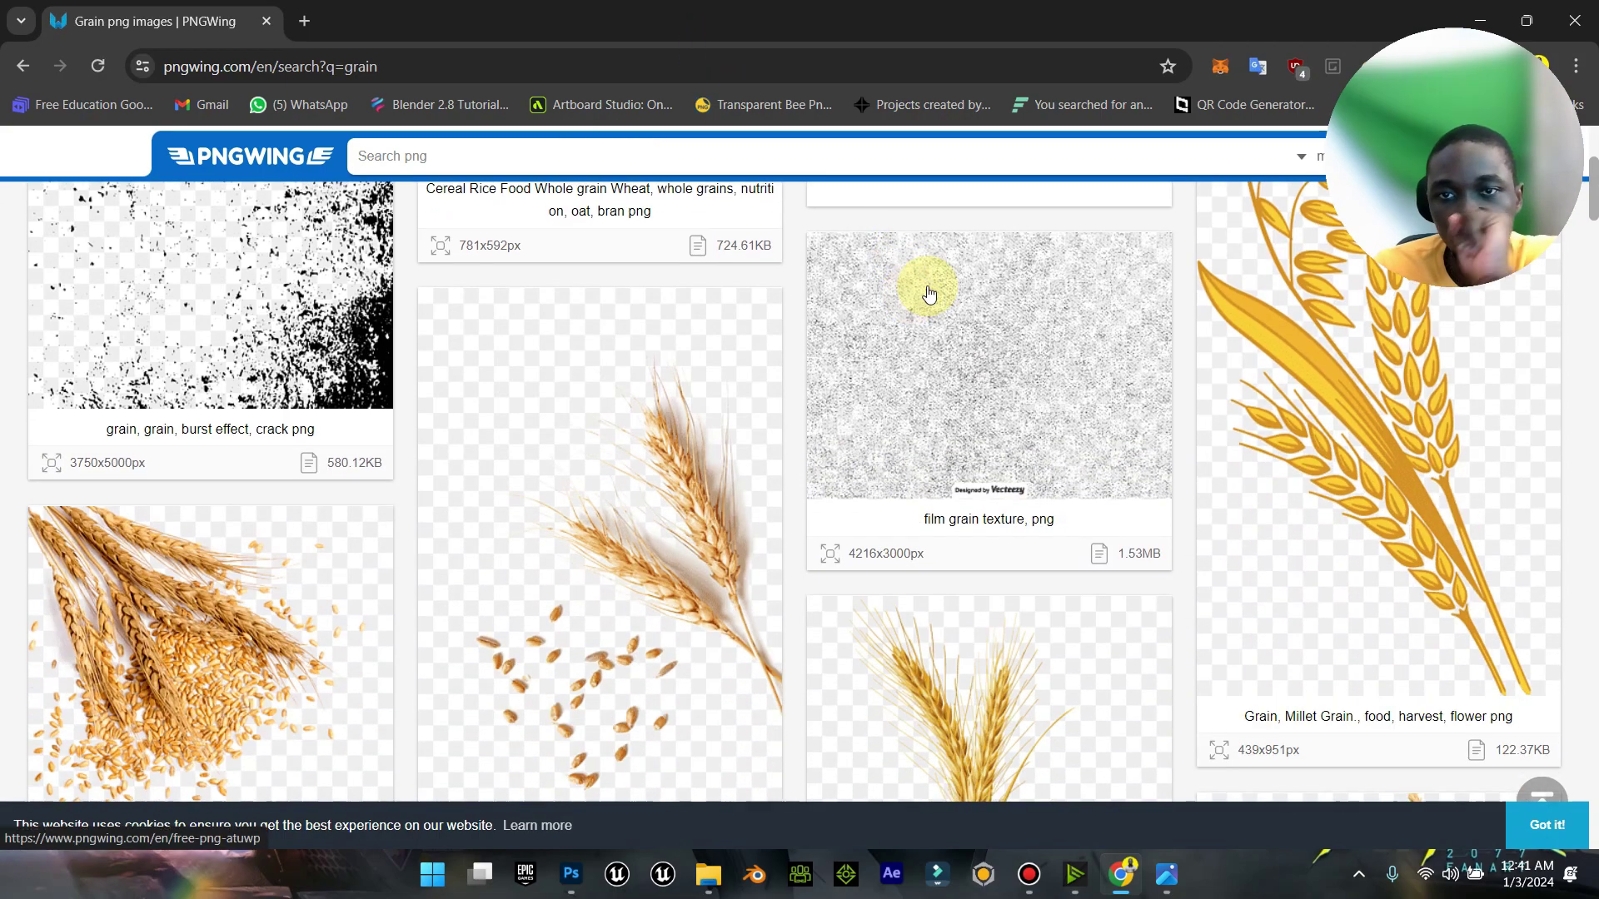
scroll(622, 317, "up", 5)
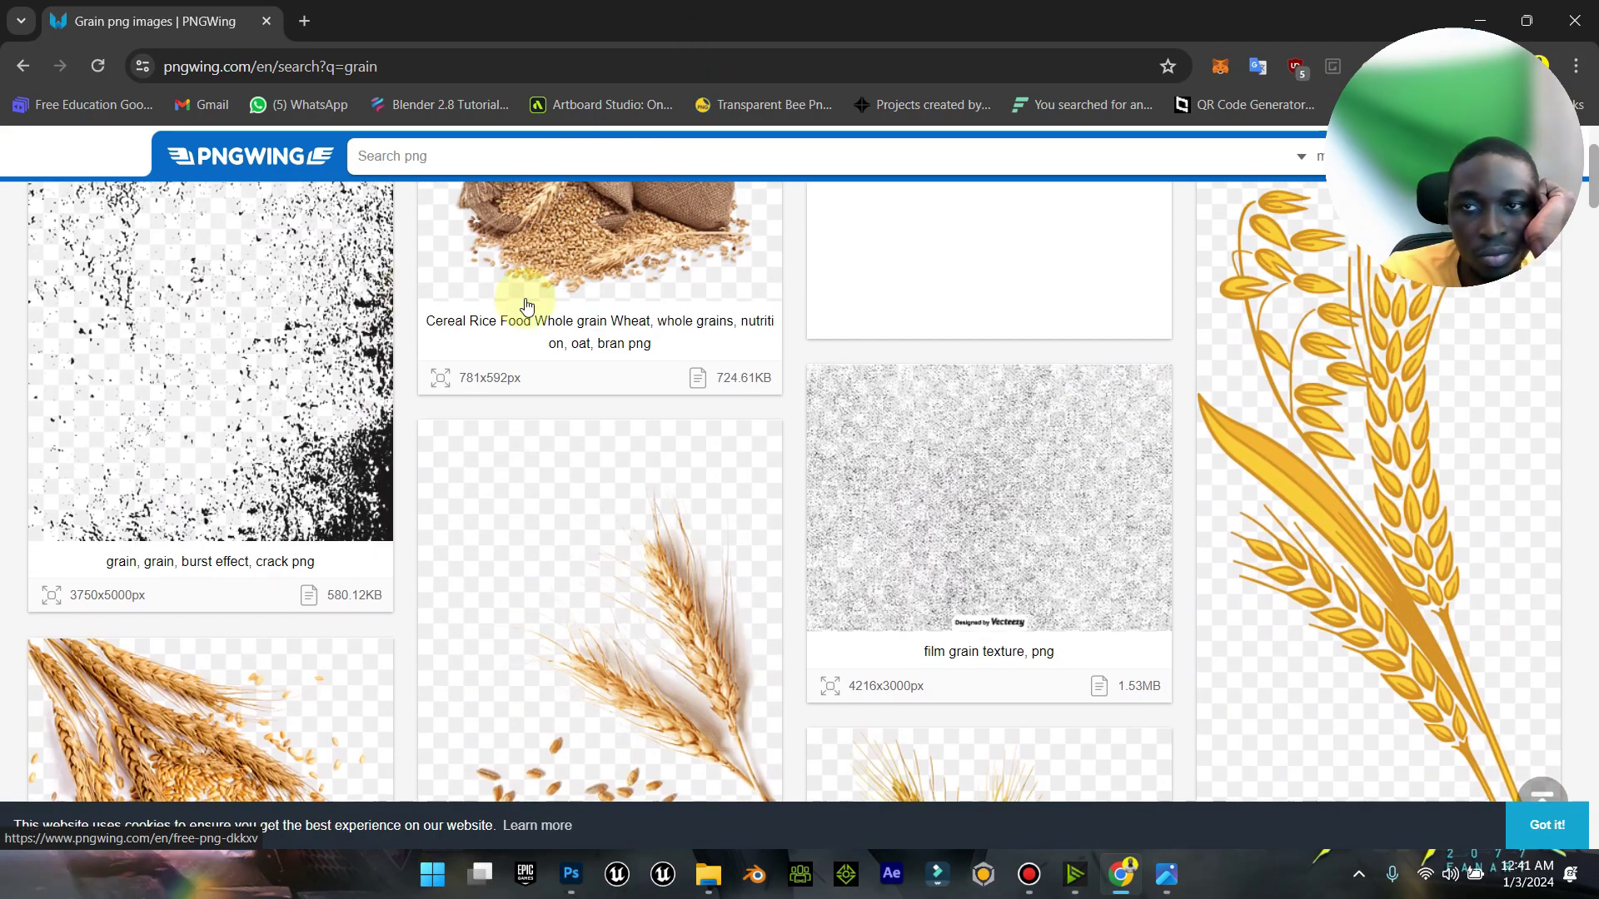
scroll(756, 382, "down", 15)
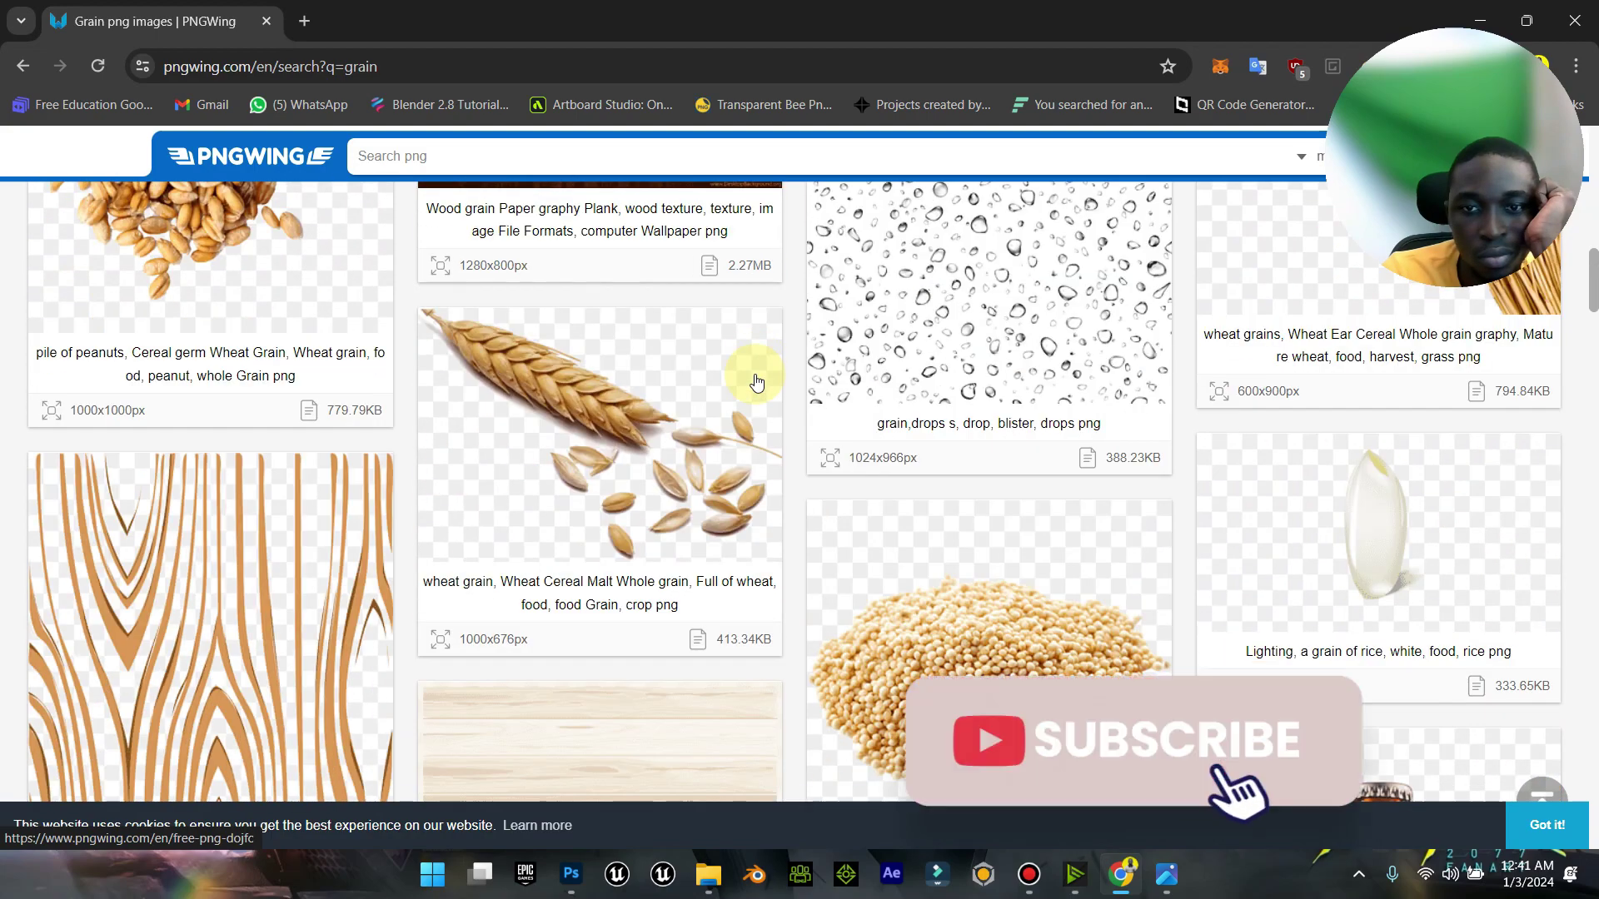
scroll(756, 382, "up", 8)
Step: Search PNGWing for "grain texture" and look through the results for a usable grain overlay
left_click(460, 151)
type("g")
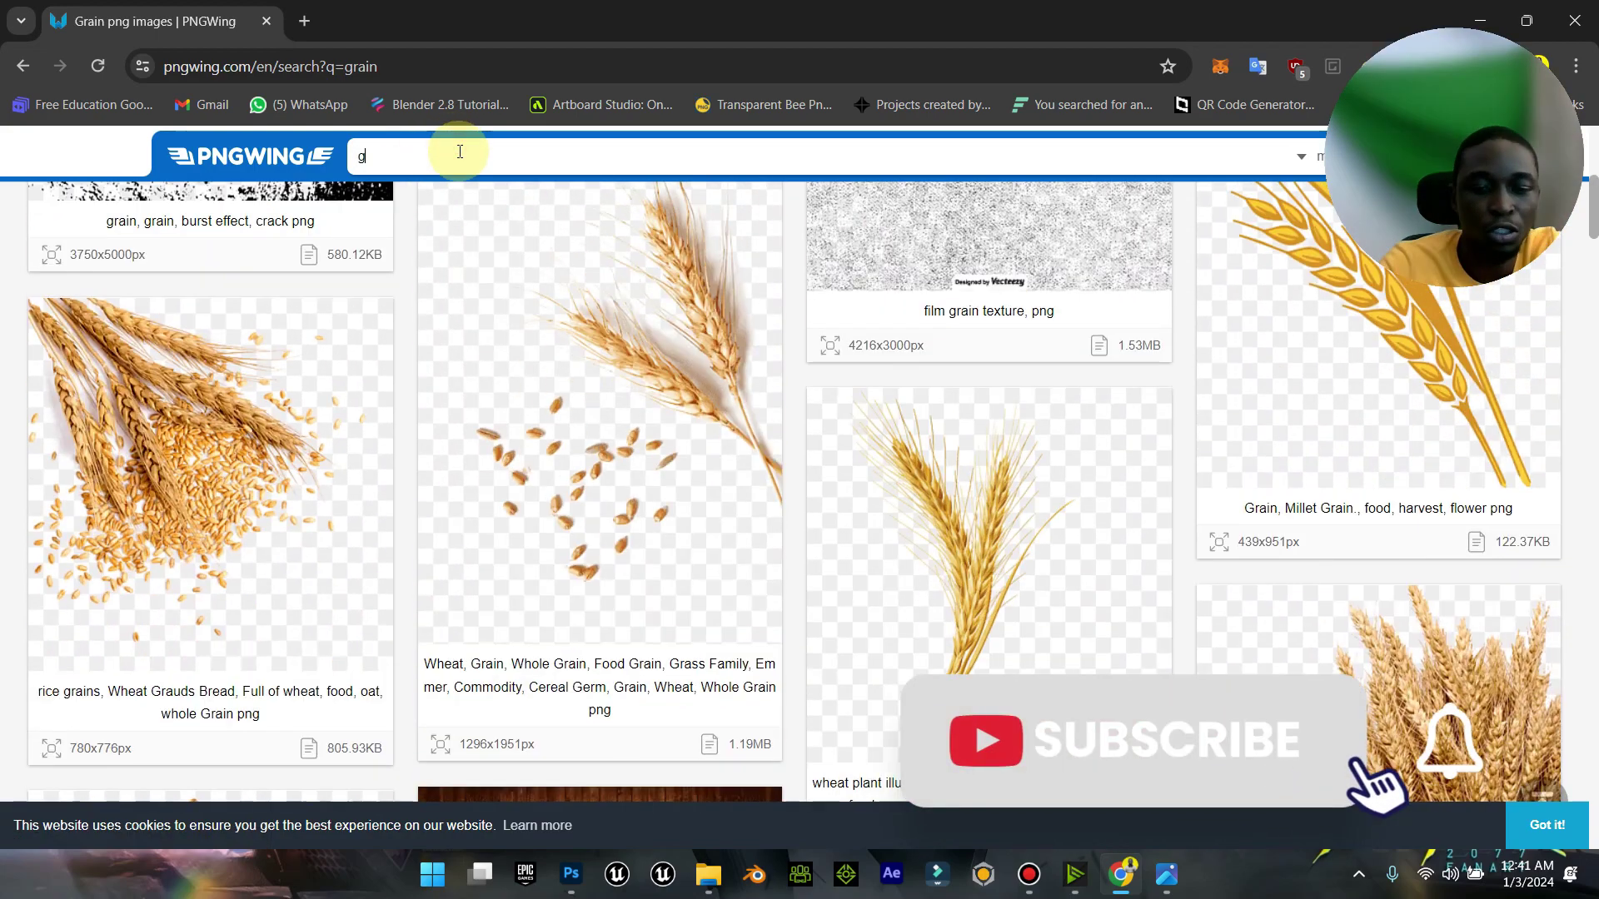
type("rain textu")
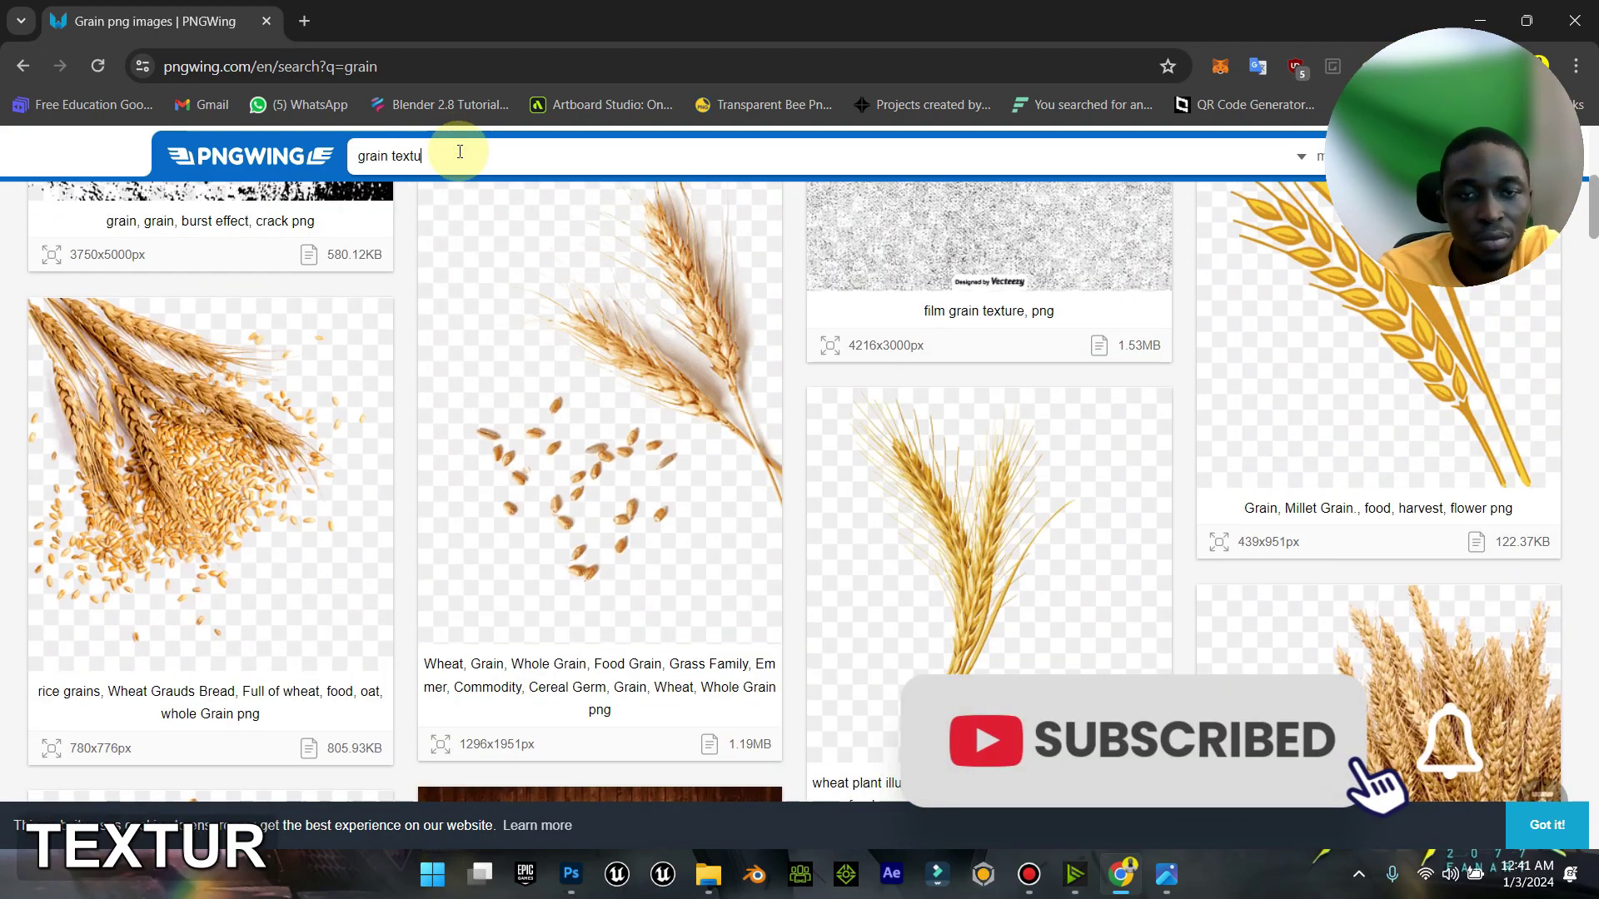
type("re")
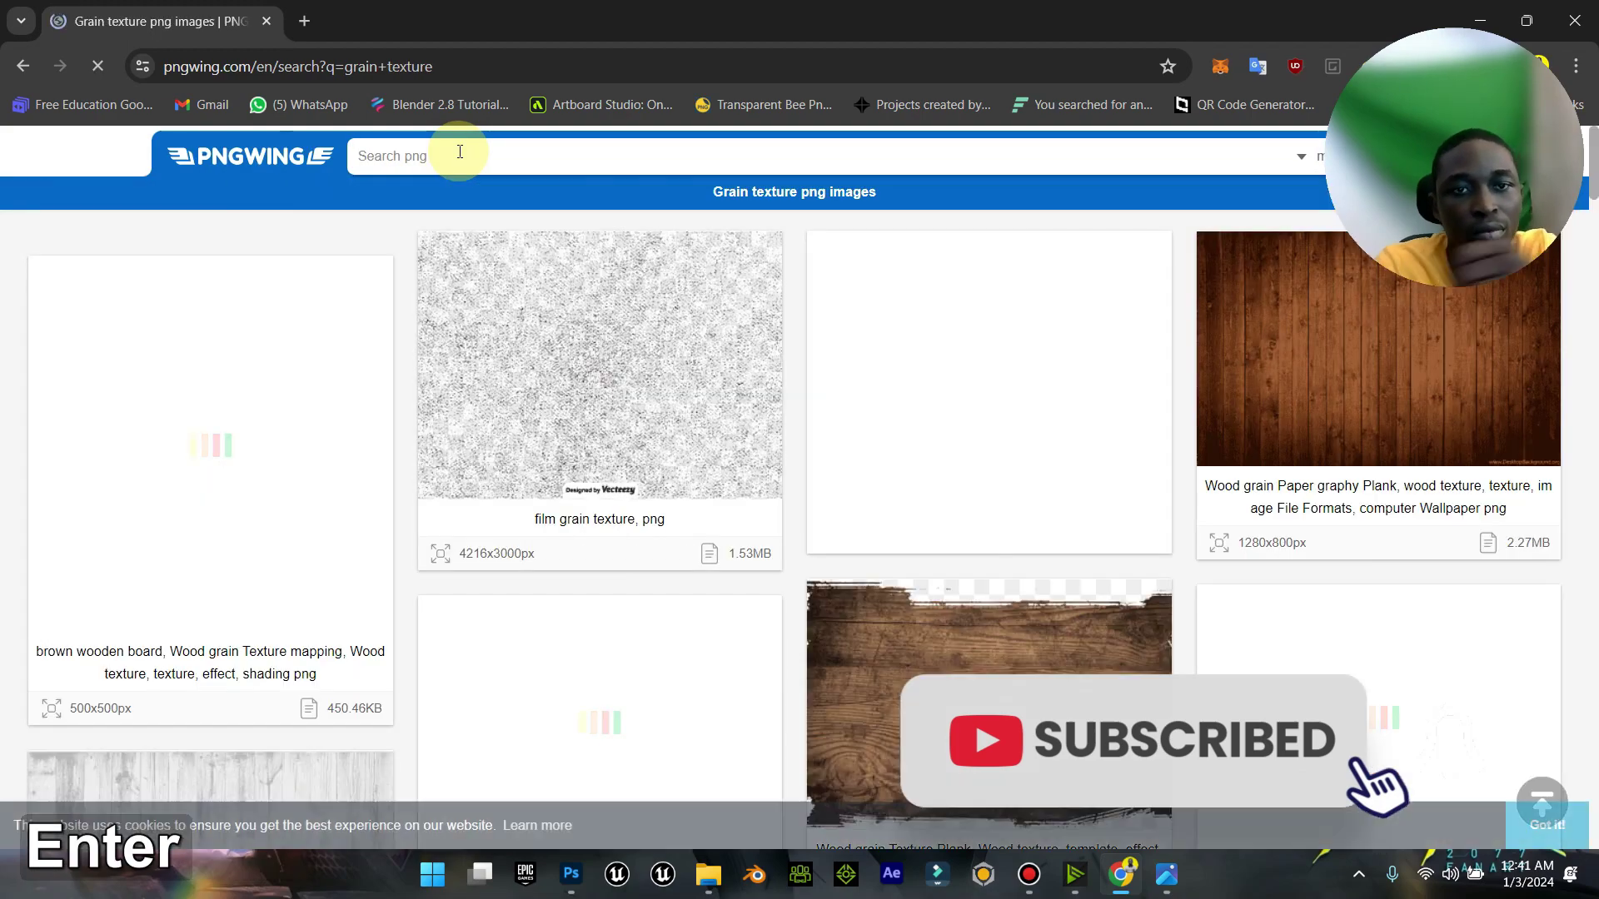
scroll(543, 295, "down", 4)
scroll(613, 346, "down", 6)
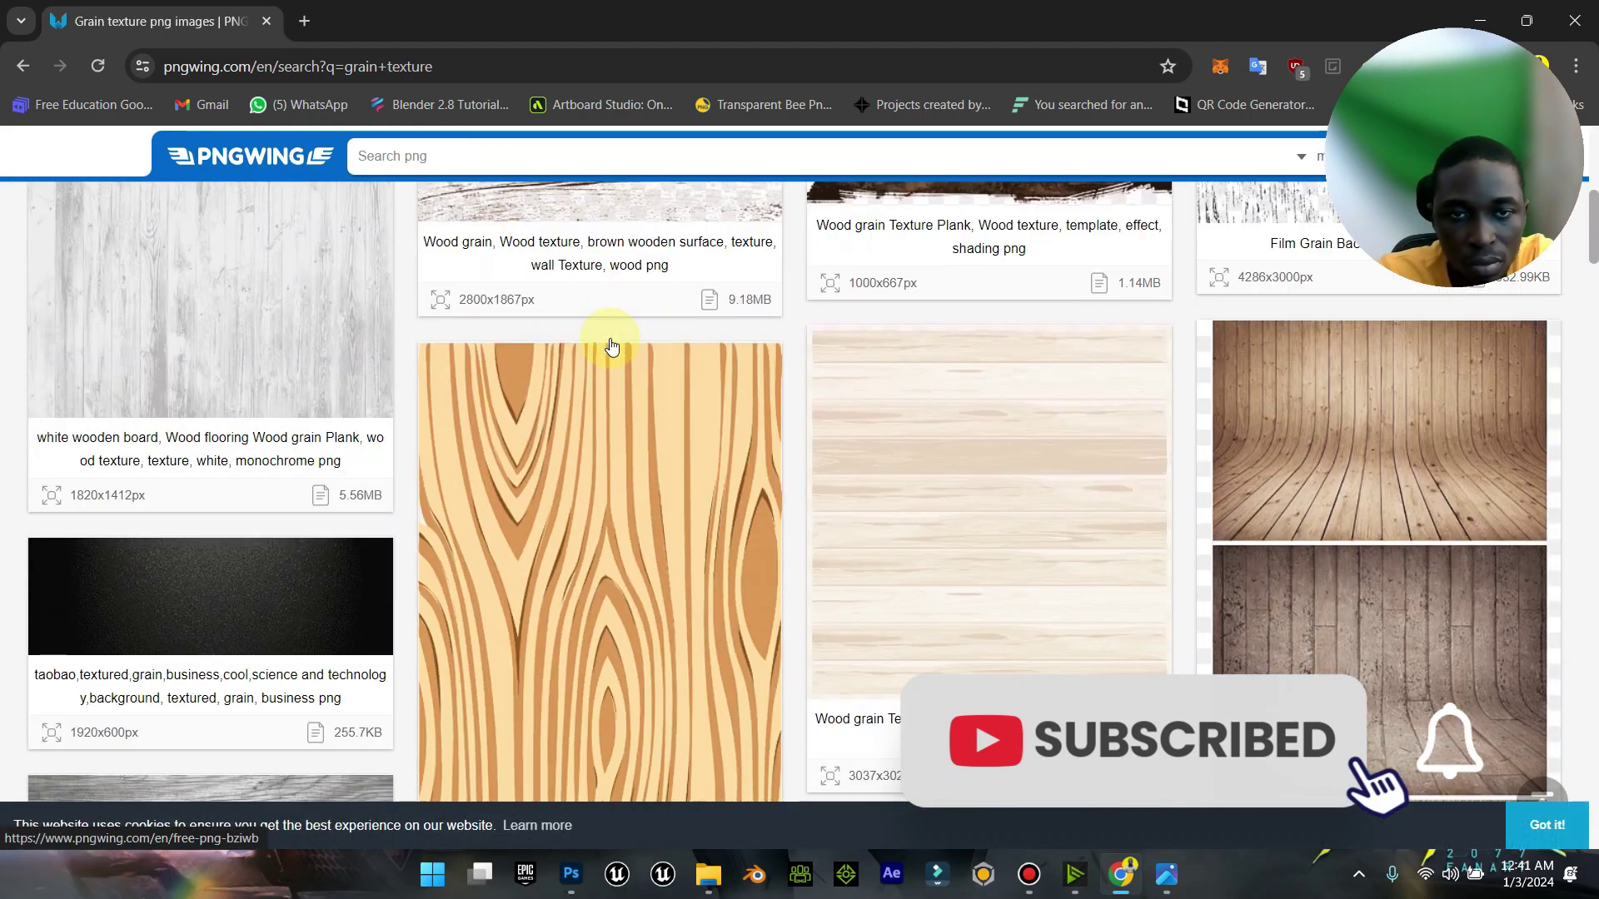
scroll(609, 342, "down", 3)
scroll(610, 339, "down", 6)
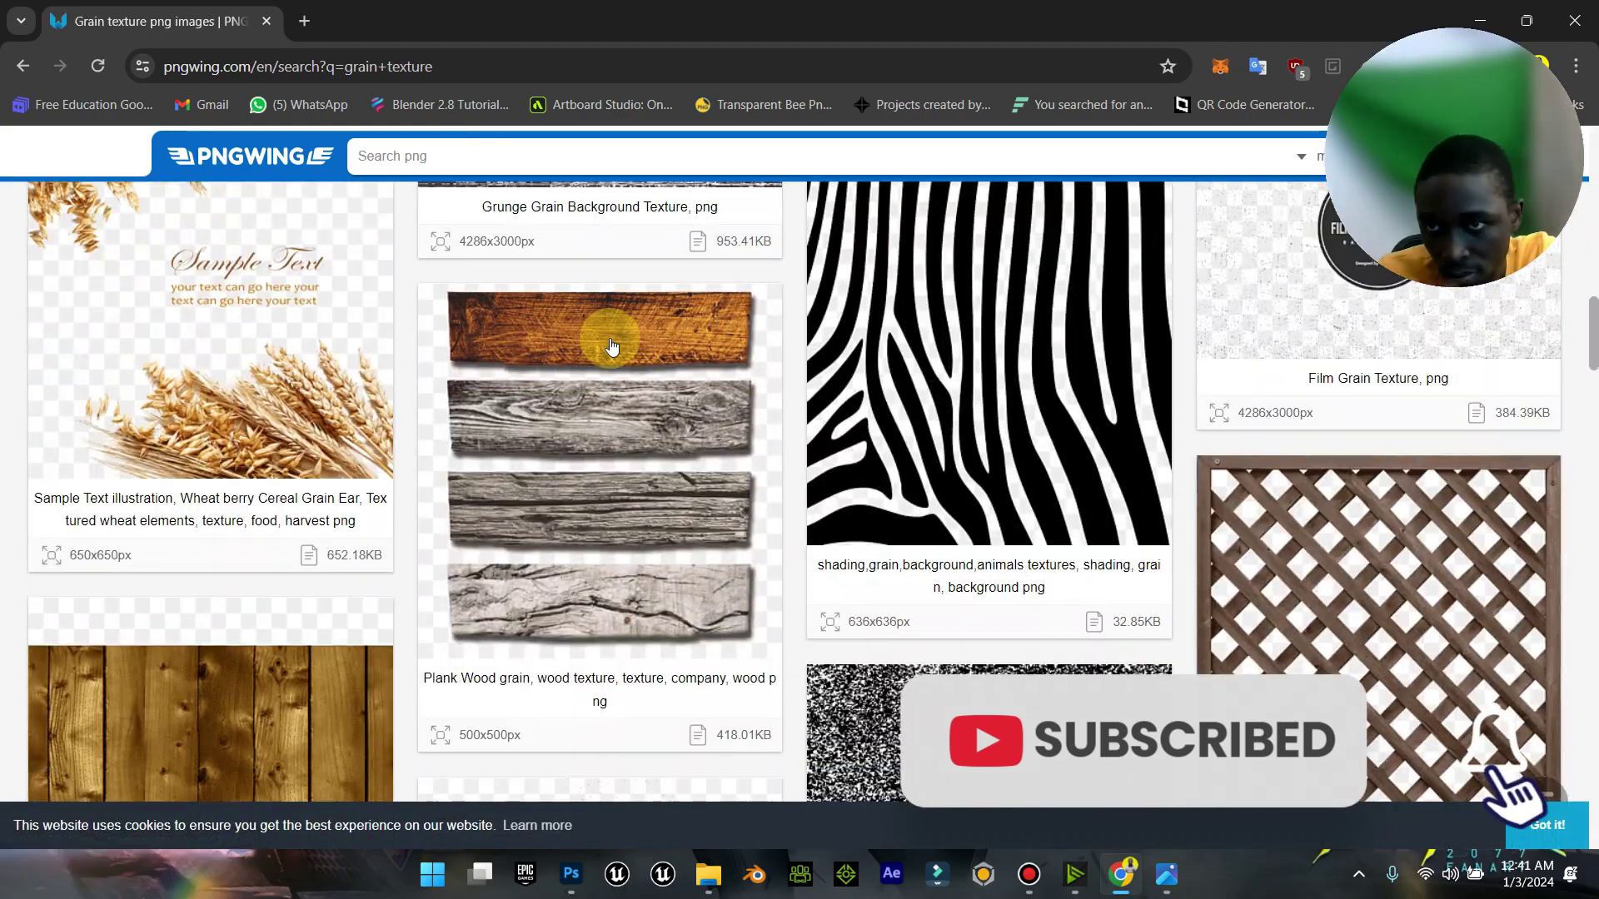
scroll(611, 337, "down", 7)
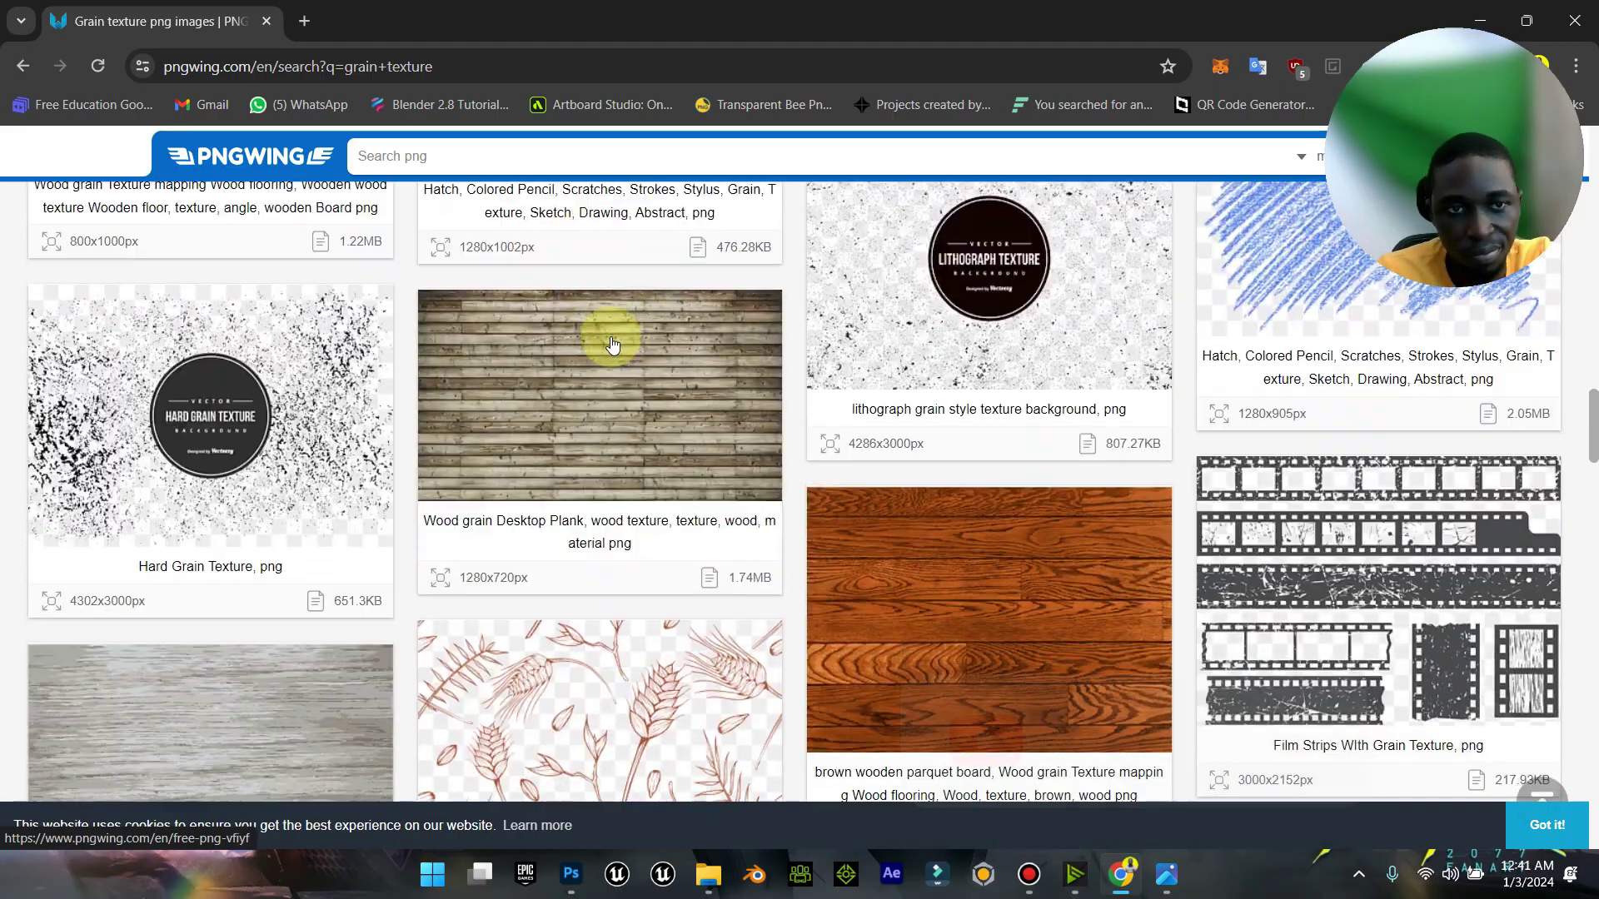
left_click_drag(1593, 414, 1591, 133)
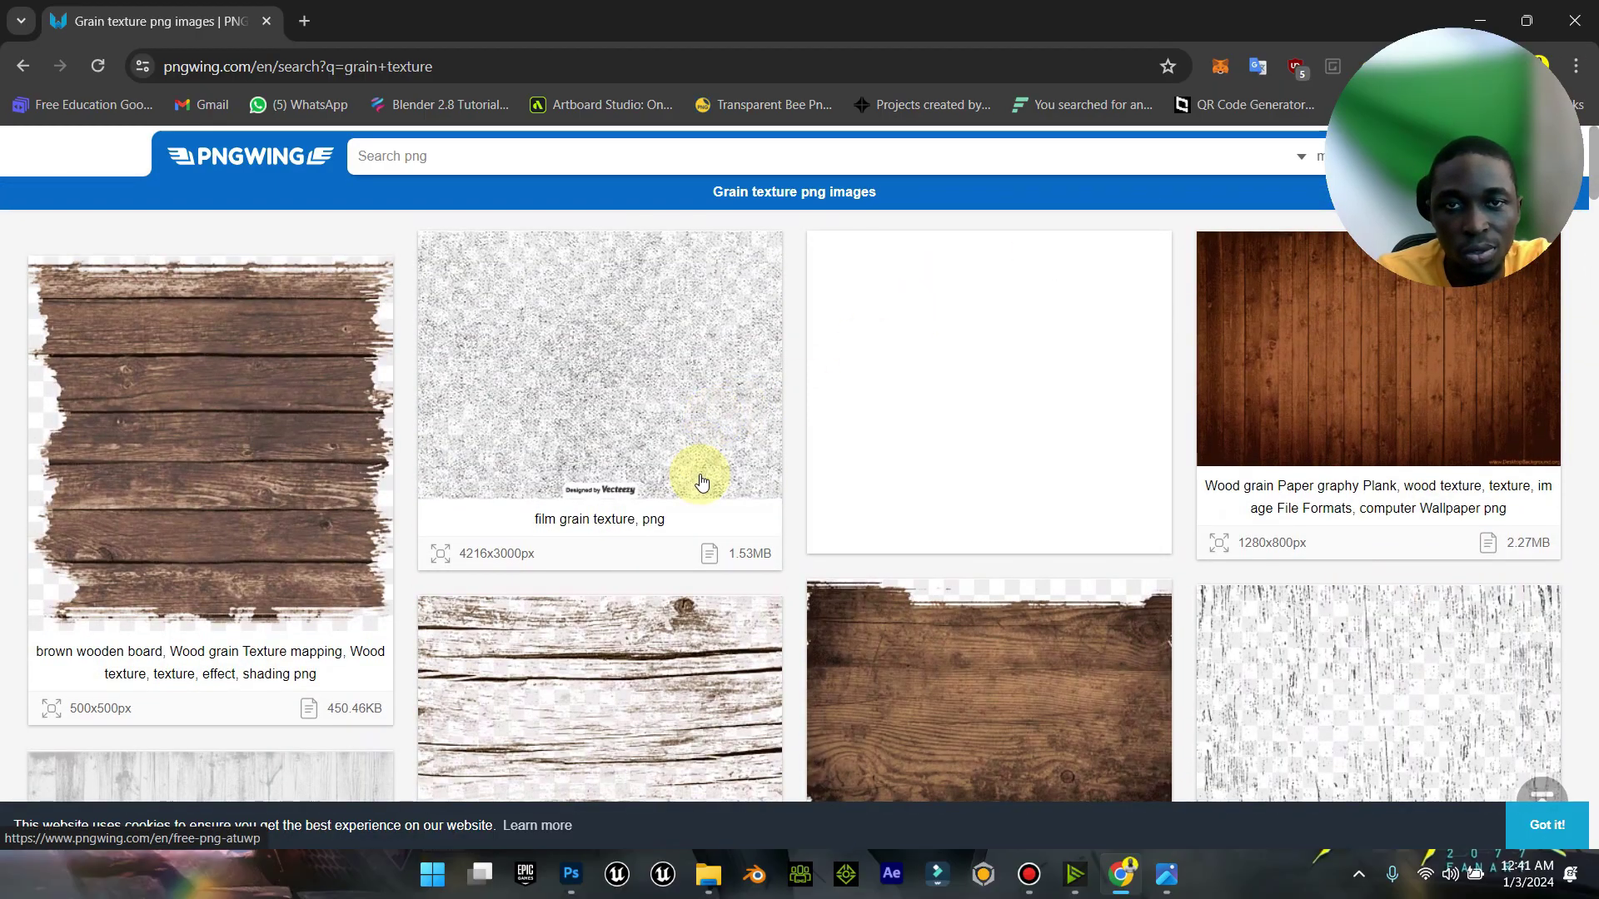
Step: Open Soldier Pain.psd from the Elzenitho PSD folder inside Elzenitho Hub on the Desktop in Photoshop
mouse_move(708, 870)
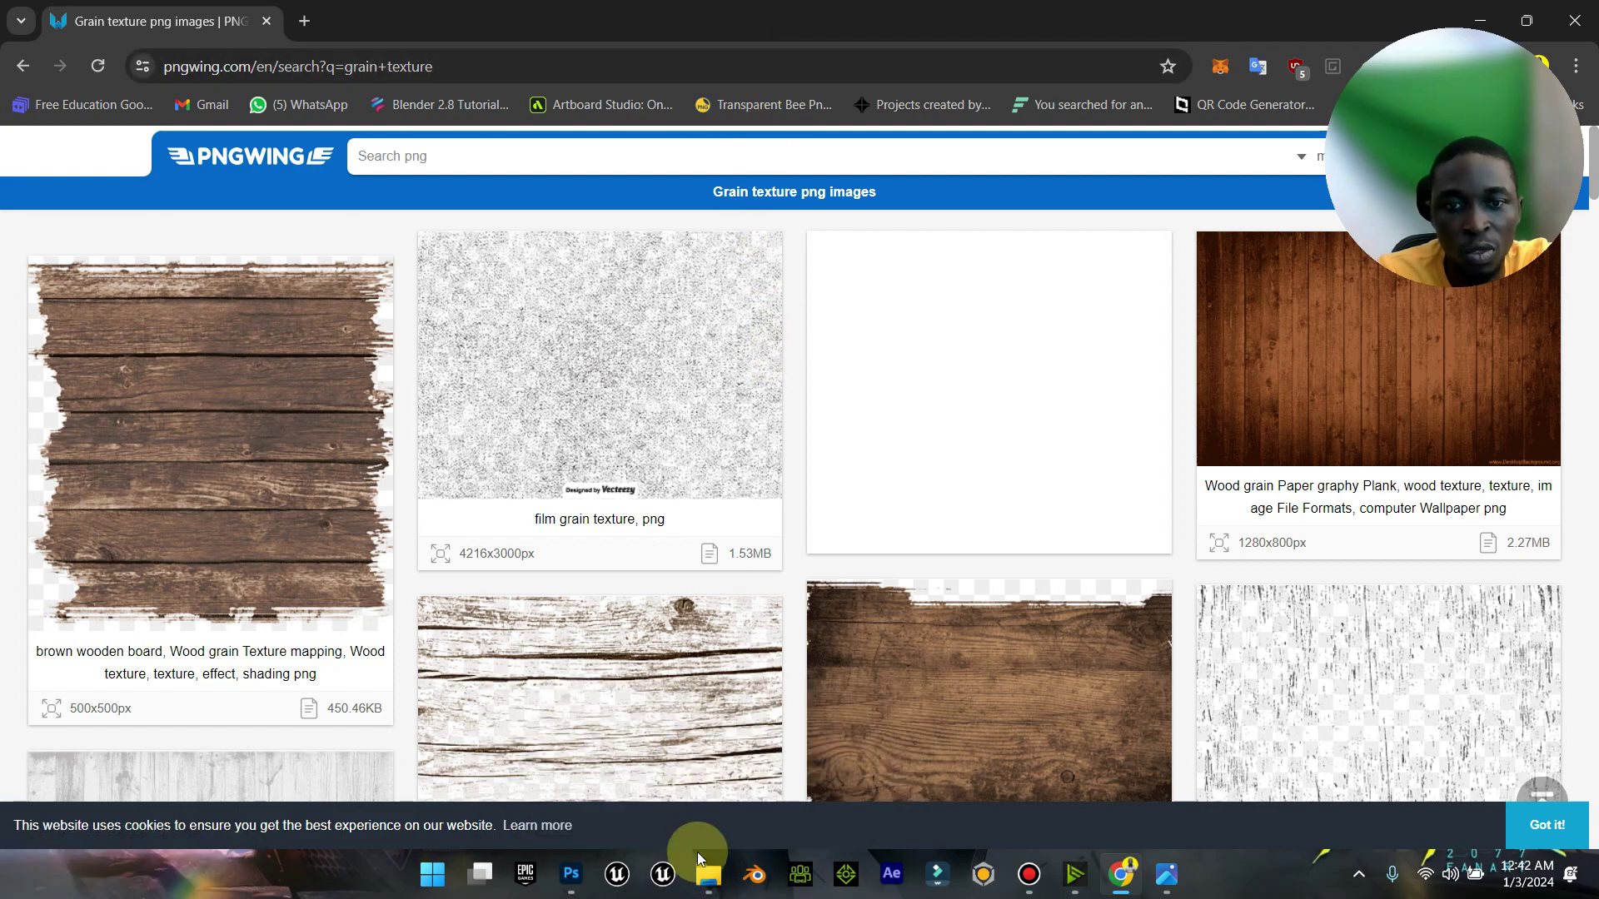
left_click(661, 792)
left_click(96, 300)
double_click(568, 218)
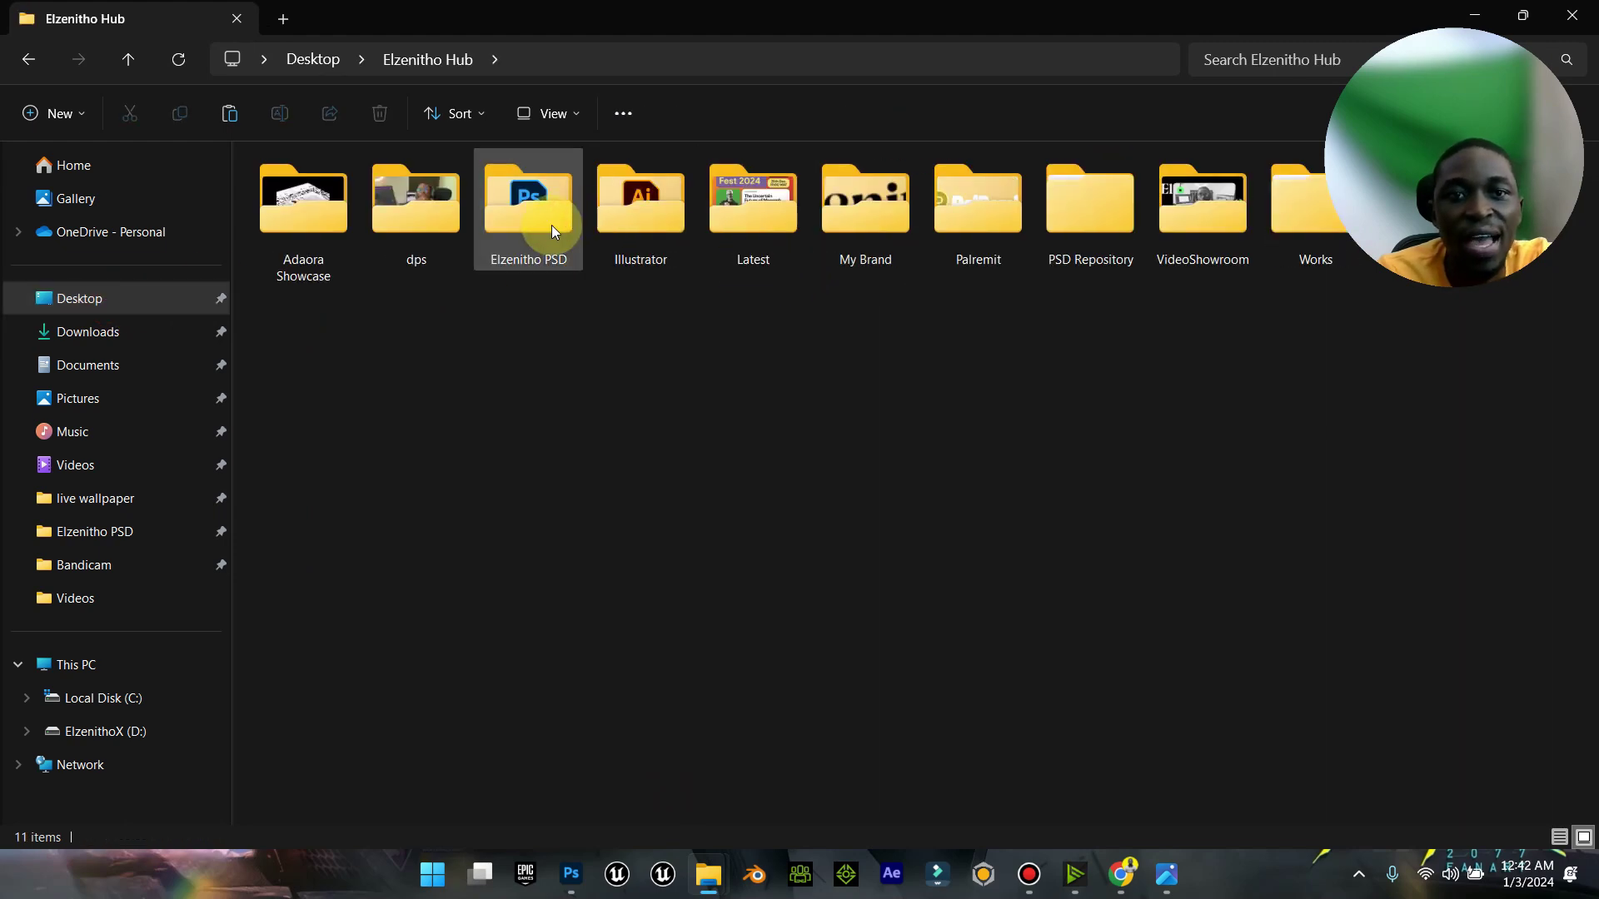
double_click(551, 225)
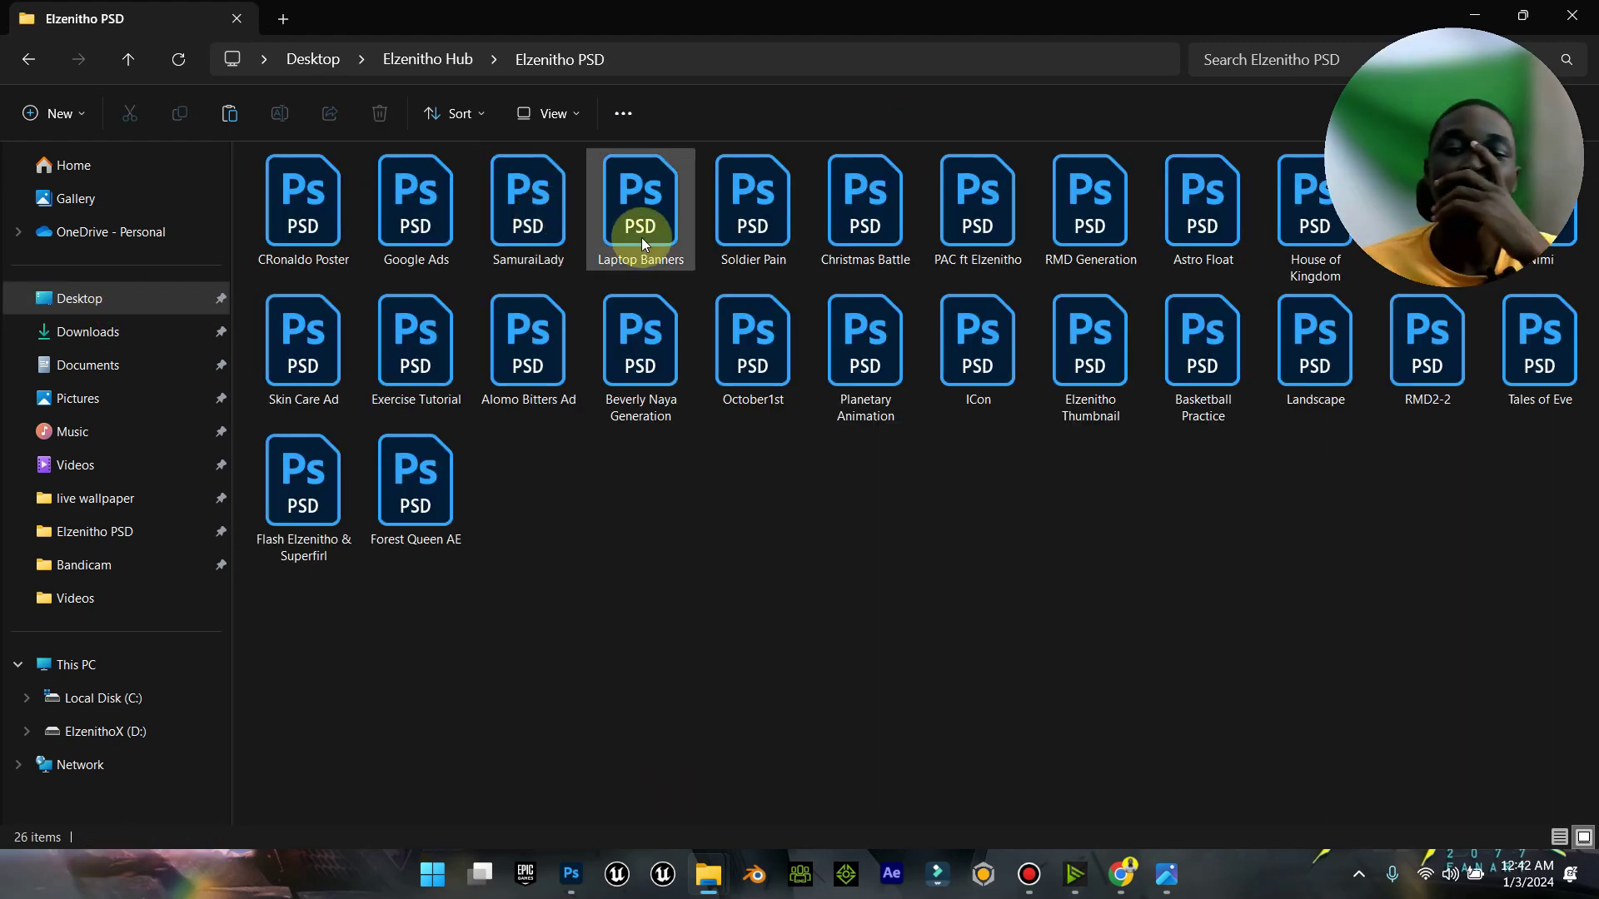
double_click(746, 231)
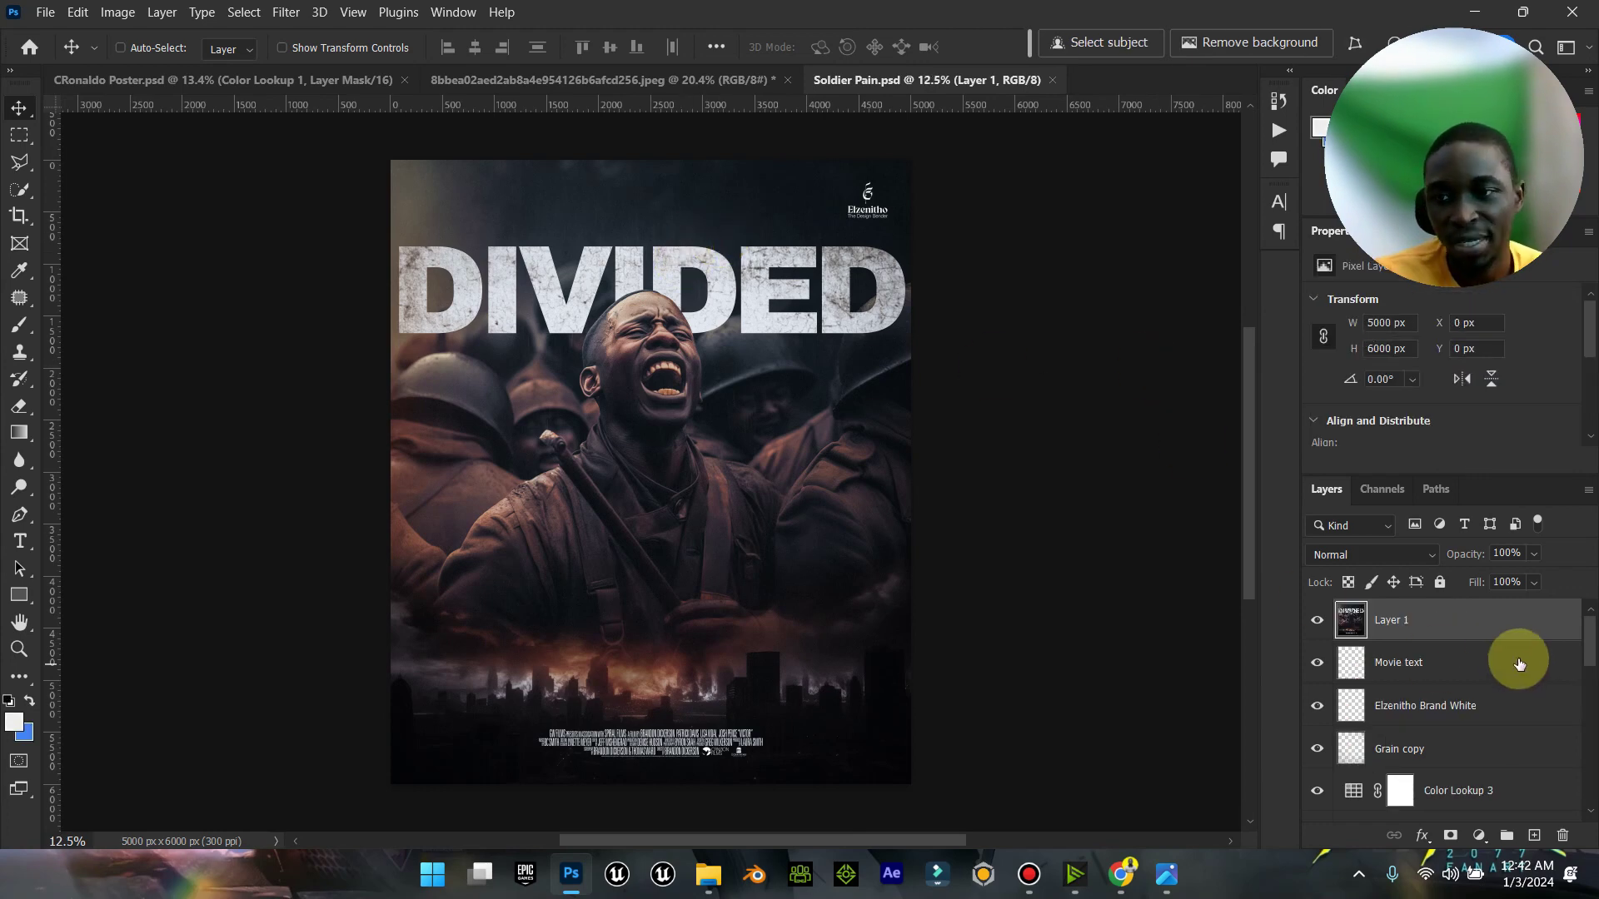
Step: Copy the Grain copy layer from Soldier Pain.psd into the CRonaldo Poster document
left_click(1468, 766)
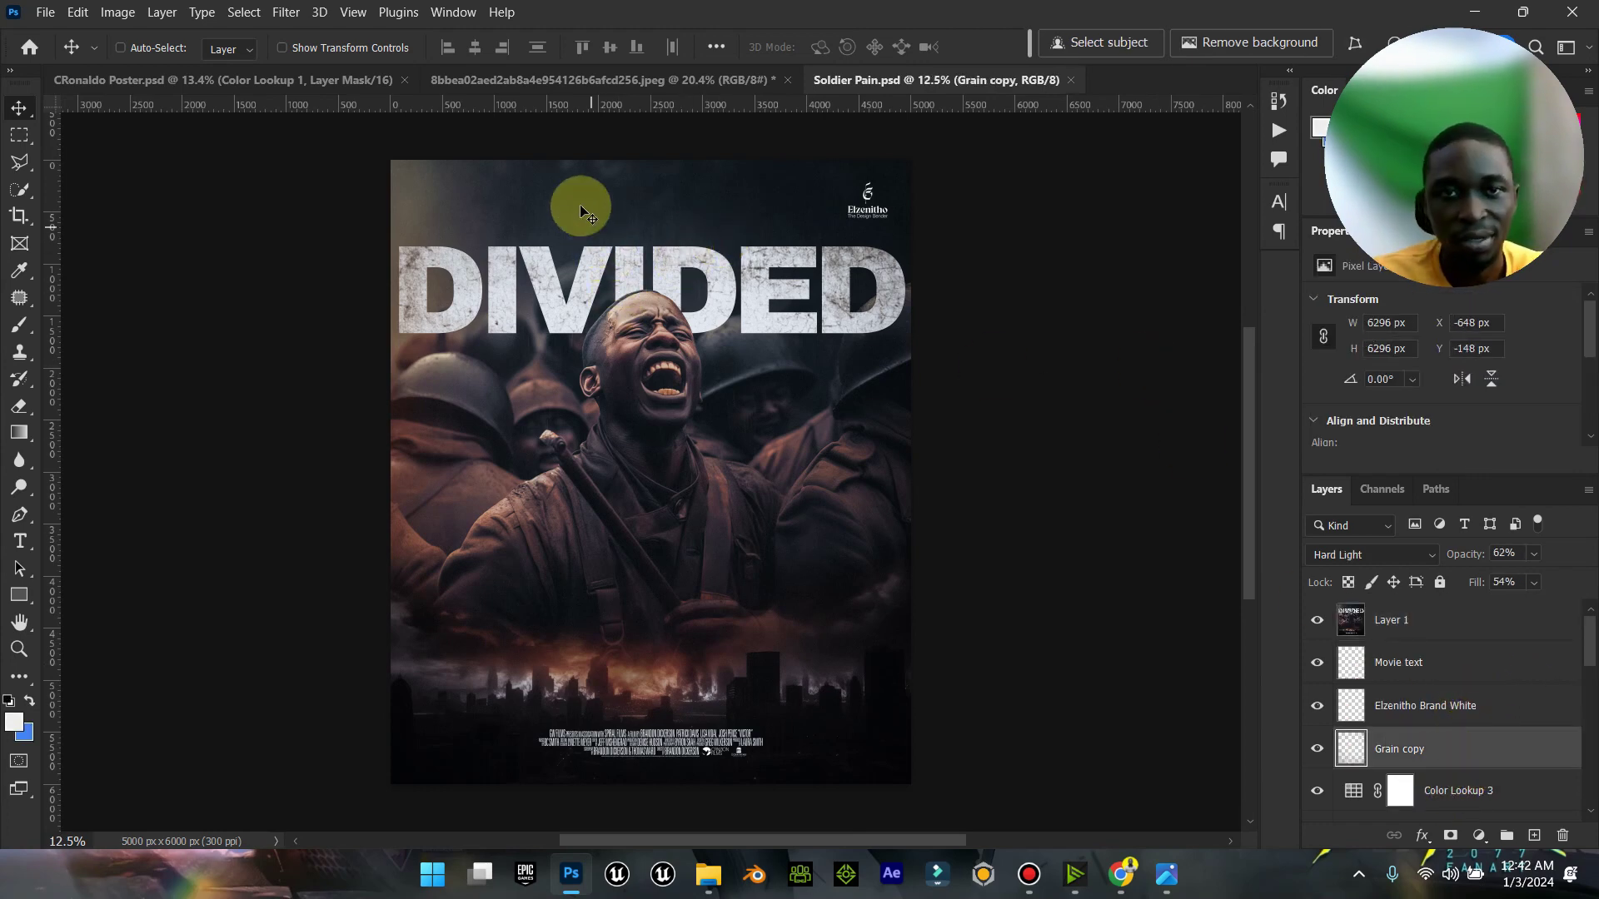
scroll(466, 142, "up", 1)
left_click_drag(235, 75, 638, 318)
left_click(814, 357)
left_click_drag(831, 408, 716, 526)
Step: Resize the grain layer non-proportionally to about 4314 × 5115 px and center it over the whole poster canvas
left_click(397, 51)
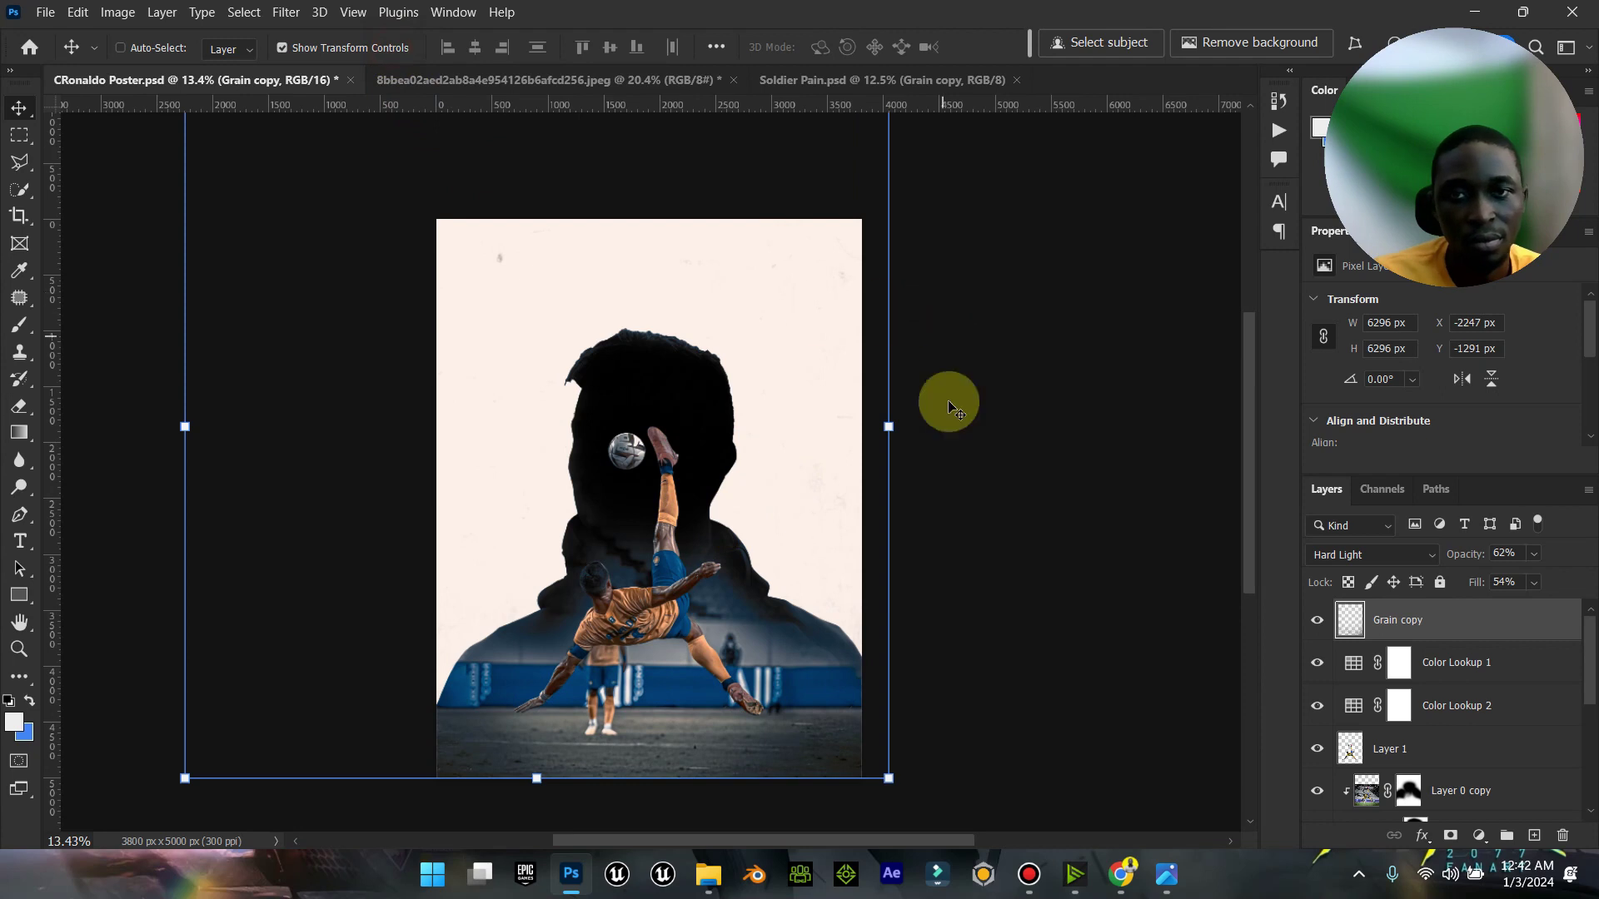
left_click_drag(183, 778, 382, 542)
left_click_drag(583, 567, 824, 454)
left_click_drag(652, 690, 638, 782)
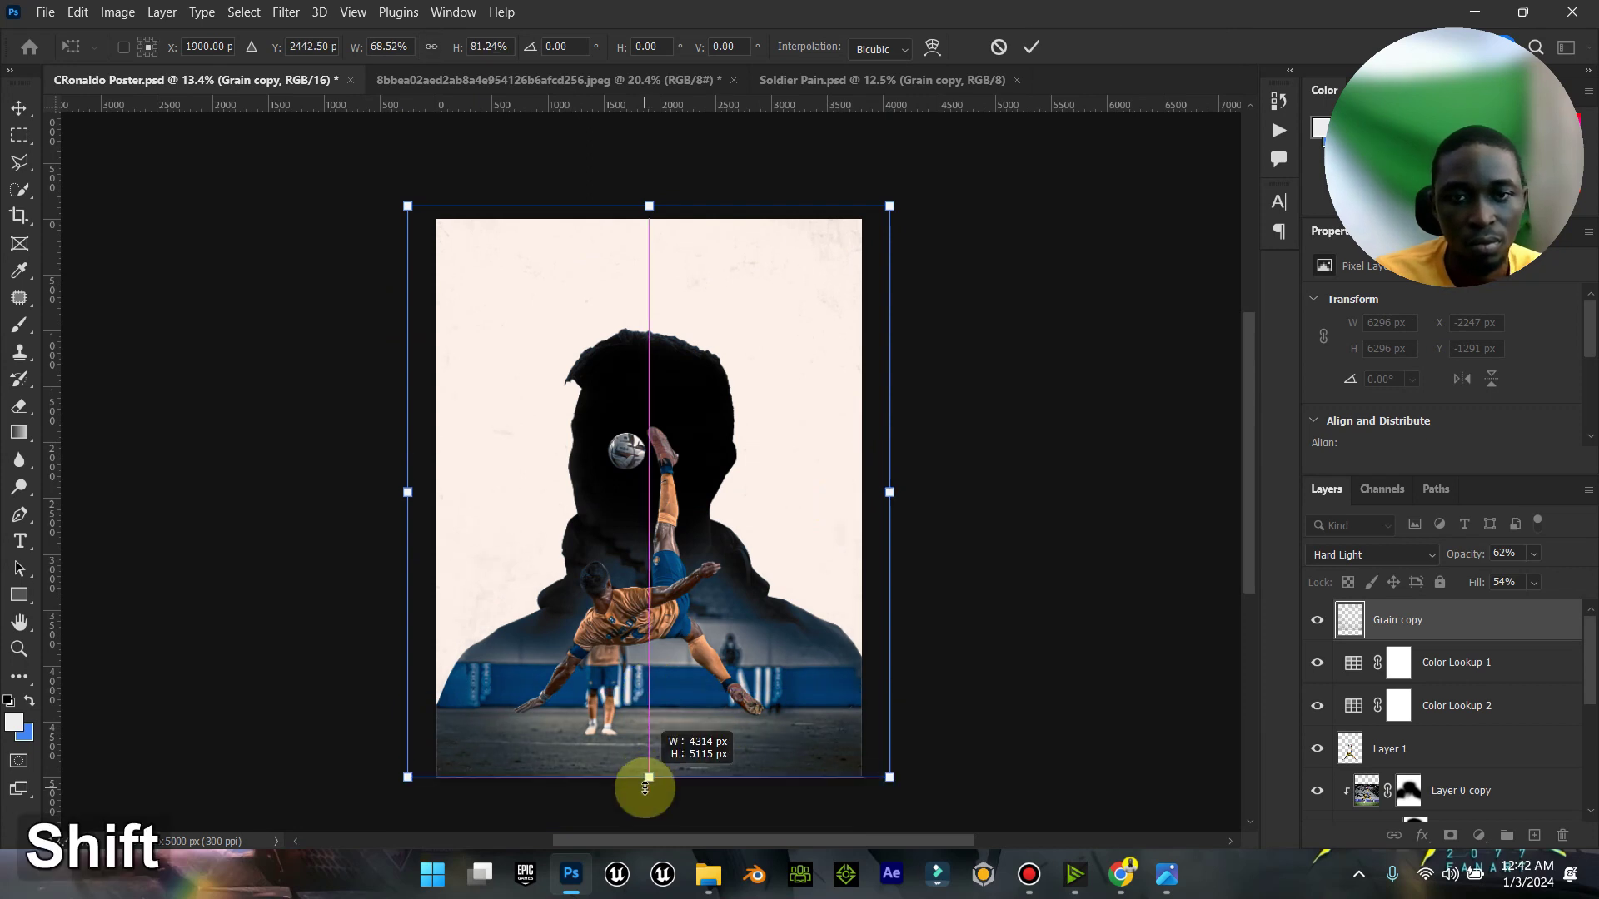
left_click(1207, 42)
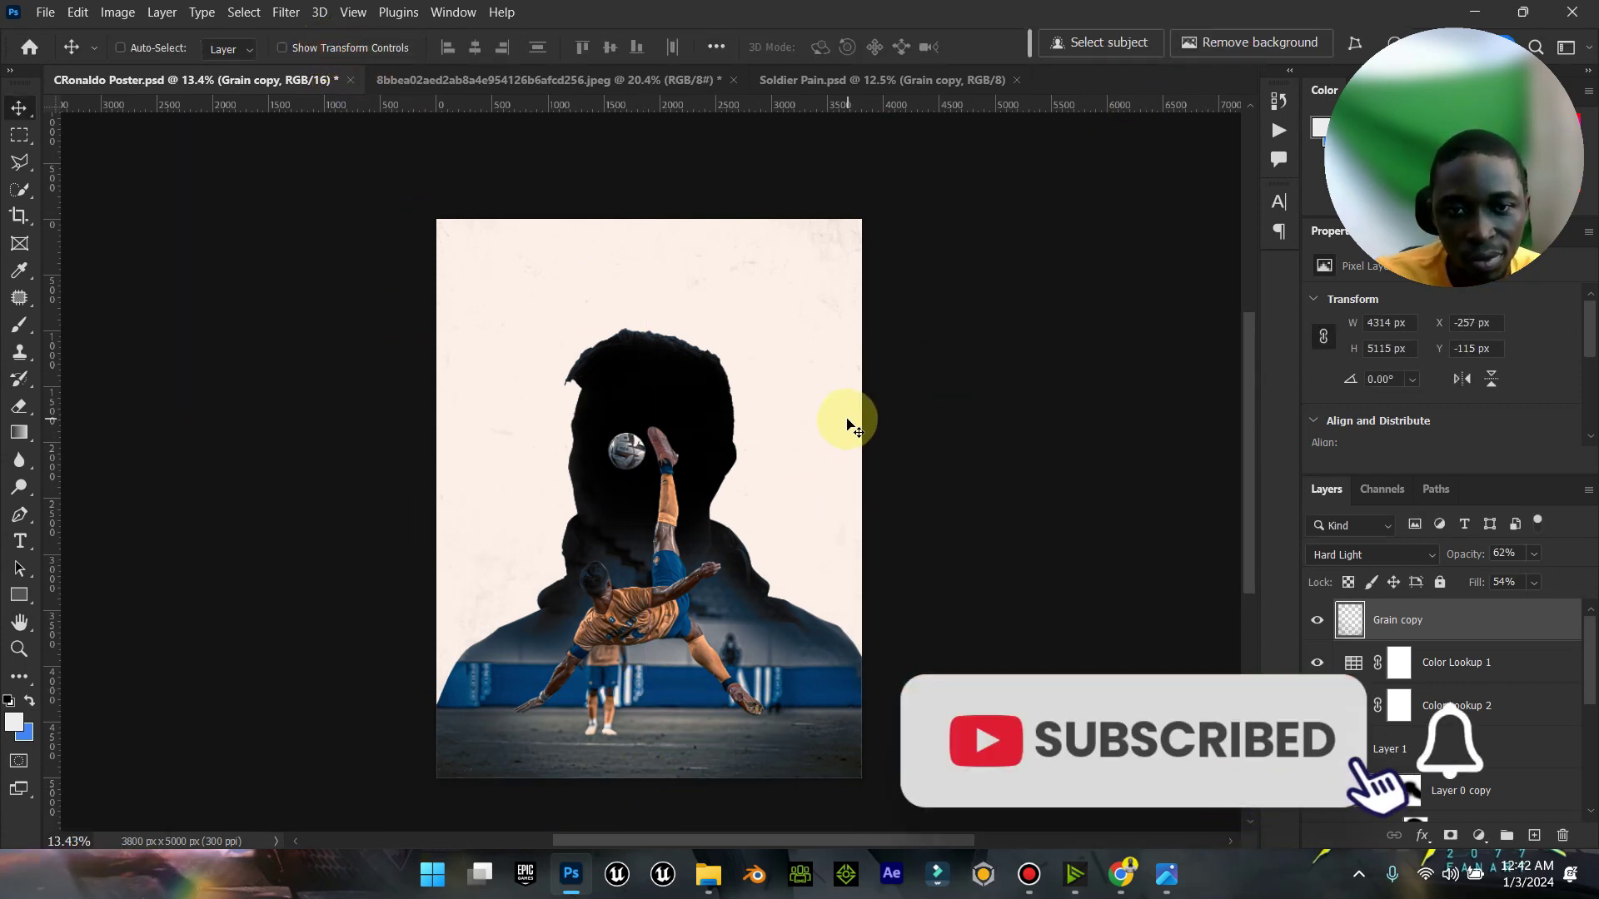
Step: Close the player JPEG without saving and close Soldier Pain.psd, keeping only the CRonaldo Poster document open
left_click(737, 80)
left_click(835, 356)
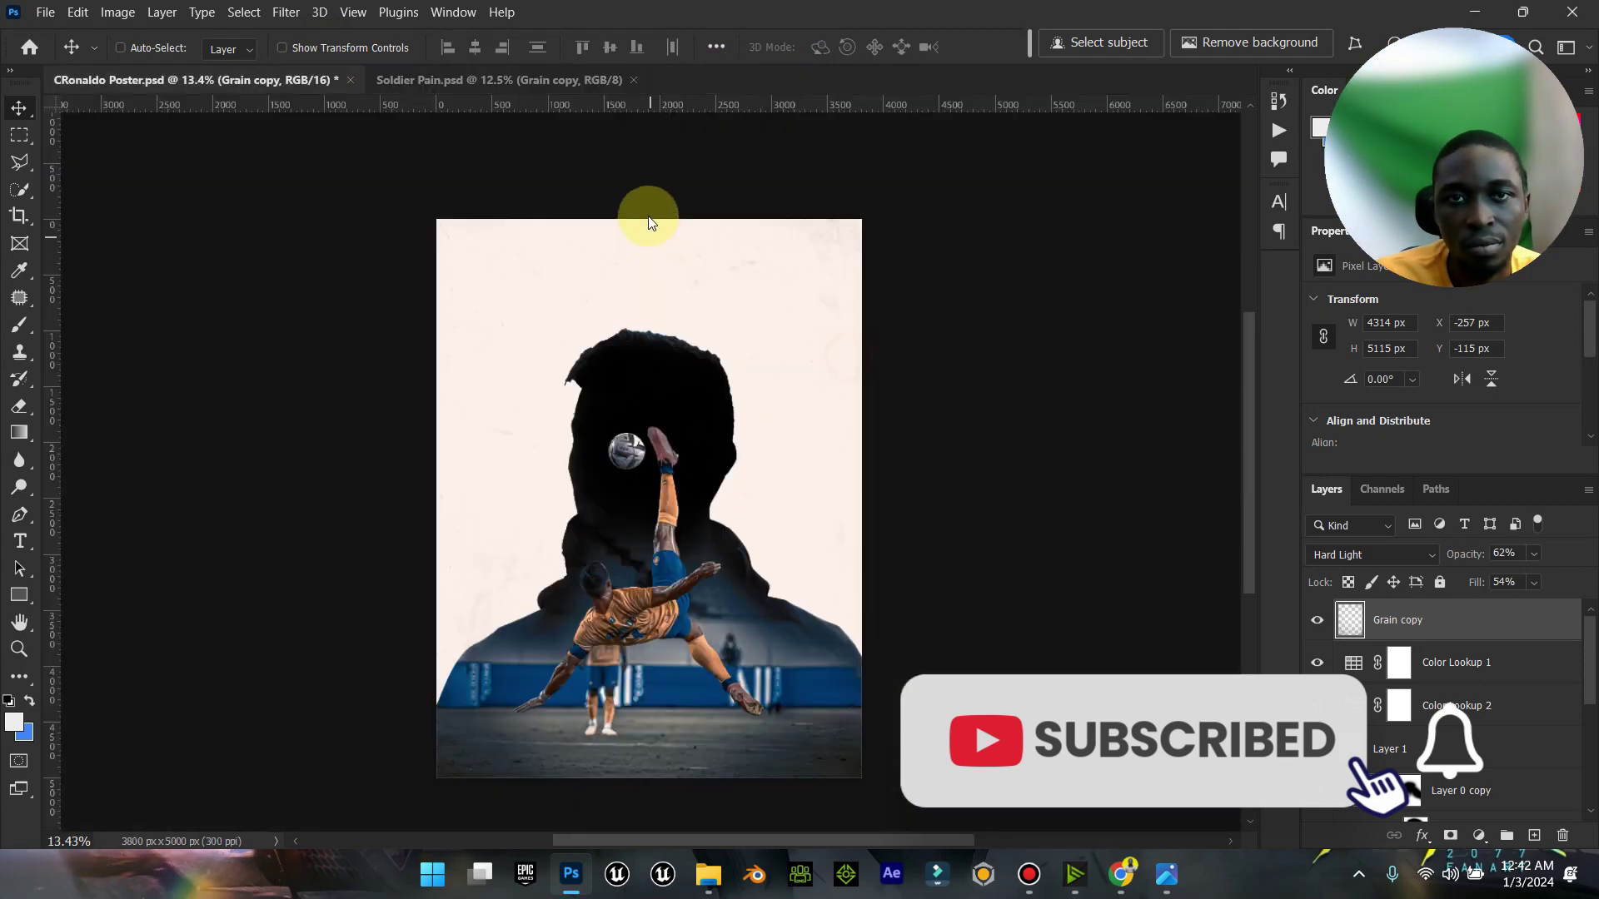
left_click(635, 80)
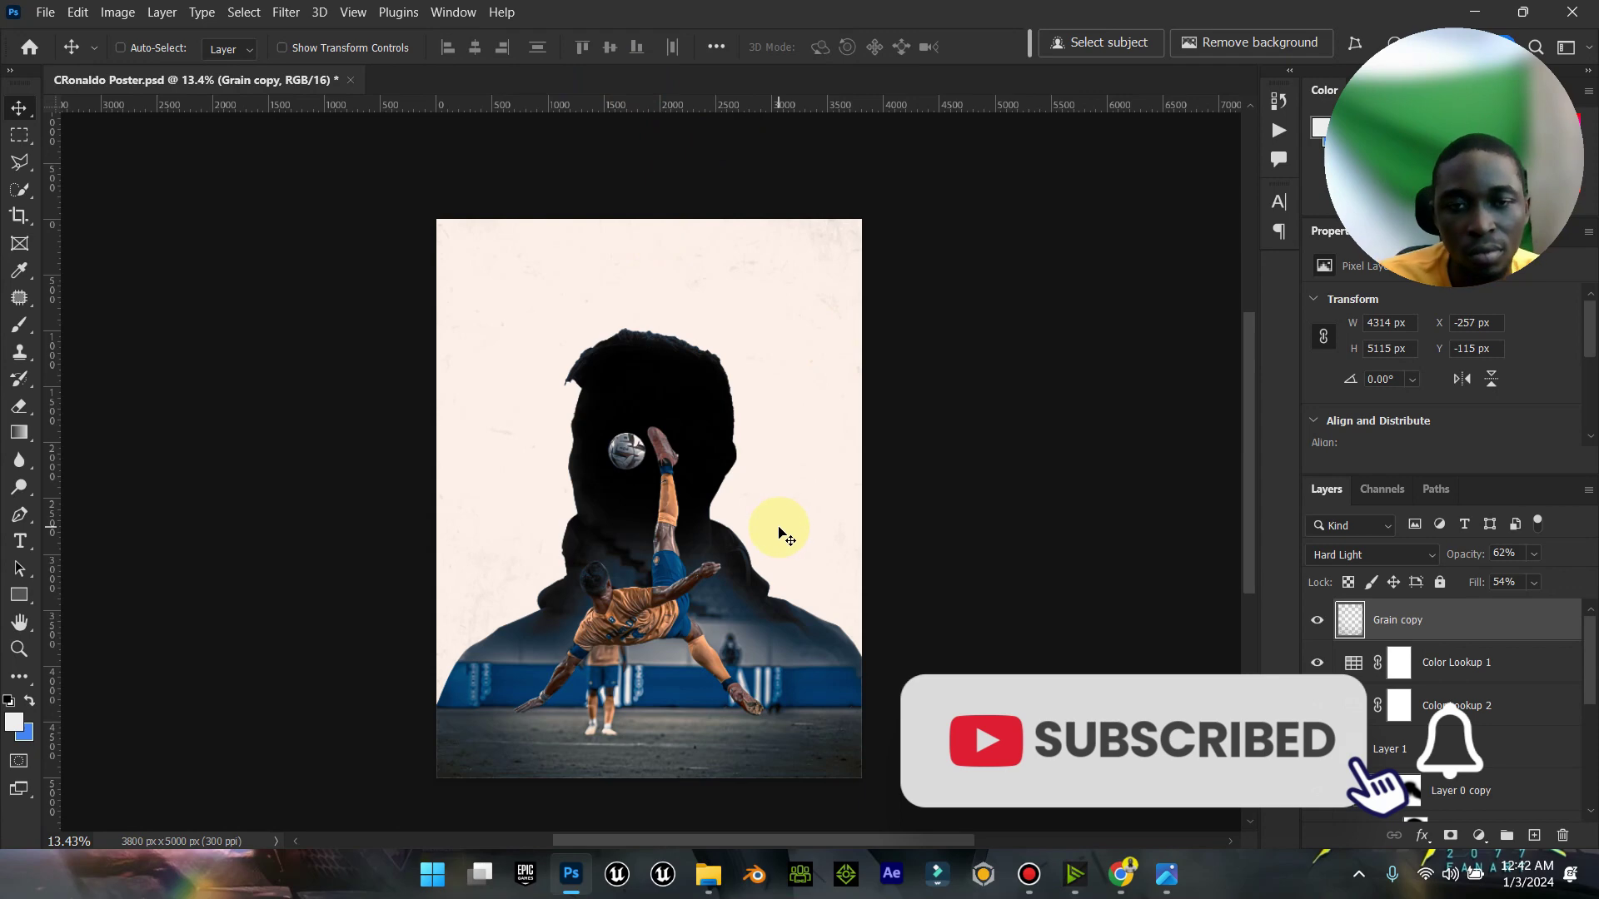
scroll(778, 533, "down", 1)
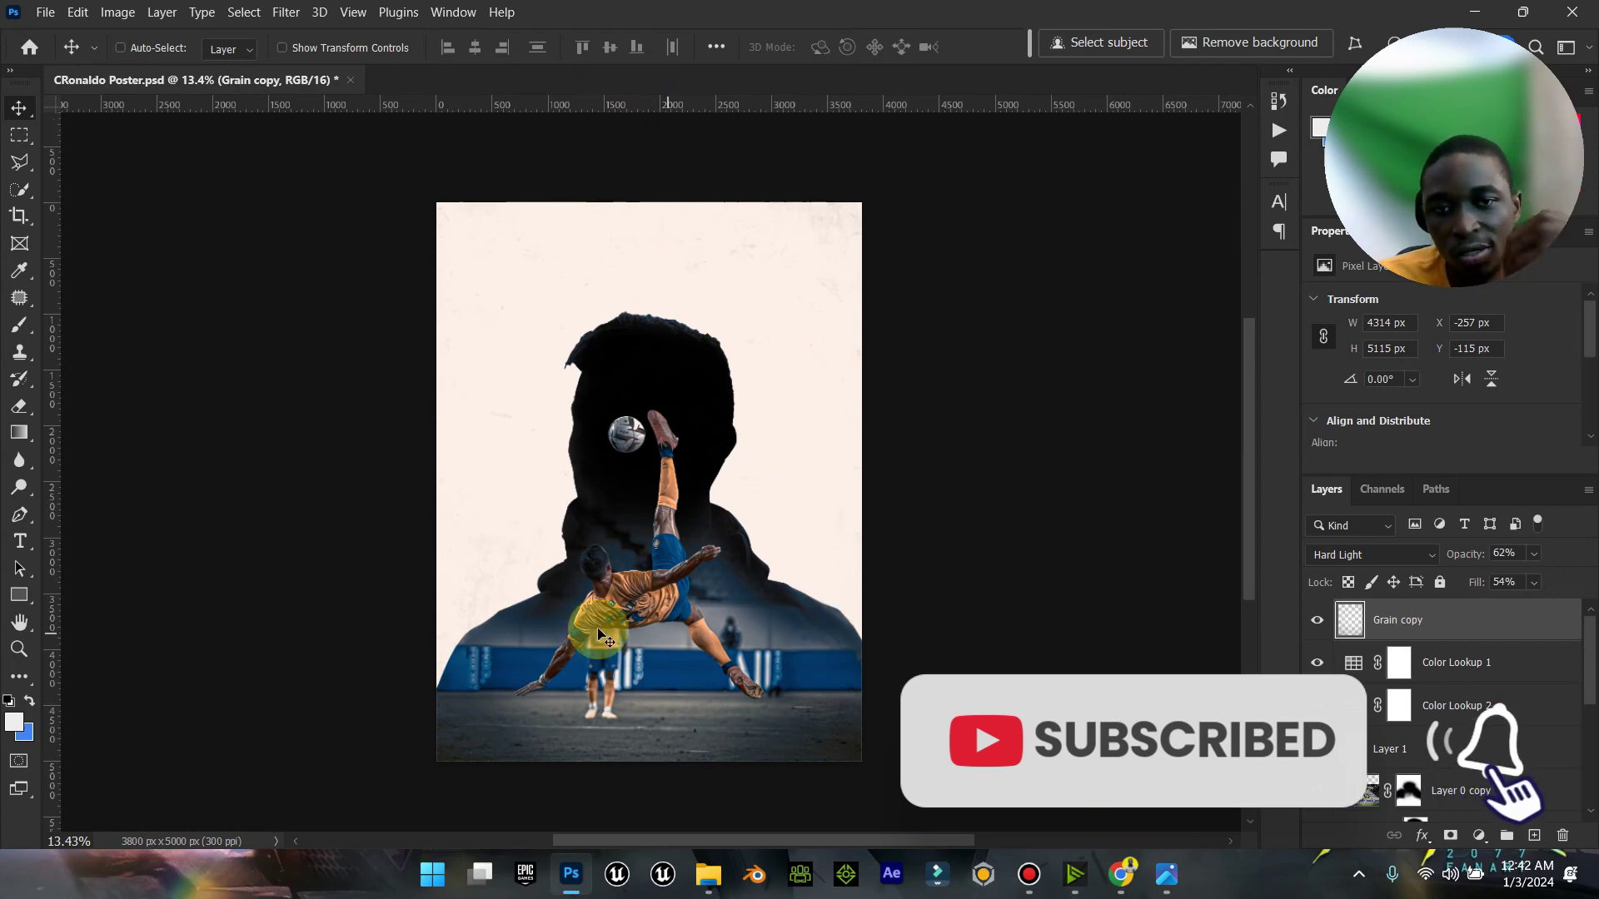
Step: Inspect the grain on the poster's upper part up close and check the reference poster's header layout
left_click(13, 649)
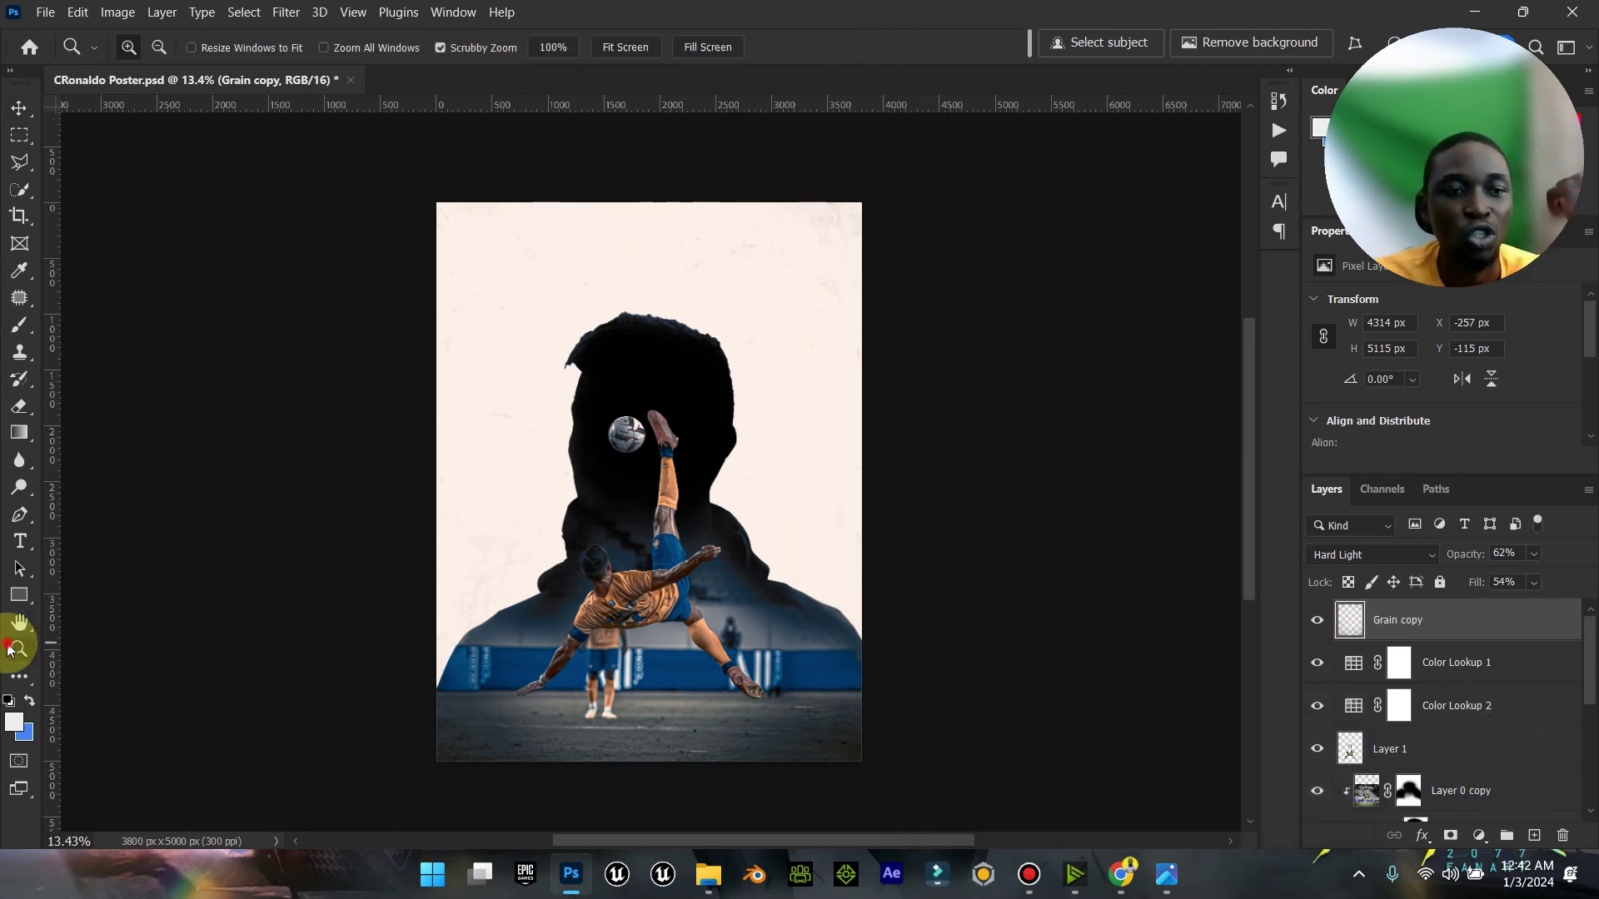
left_click(542, 193)
left_click(957, 186, "alt")
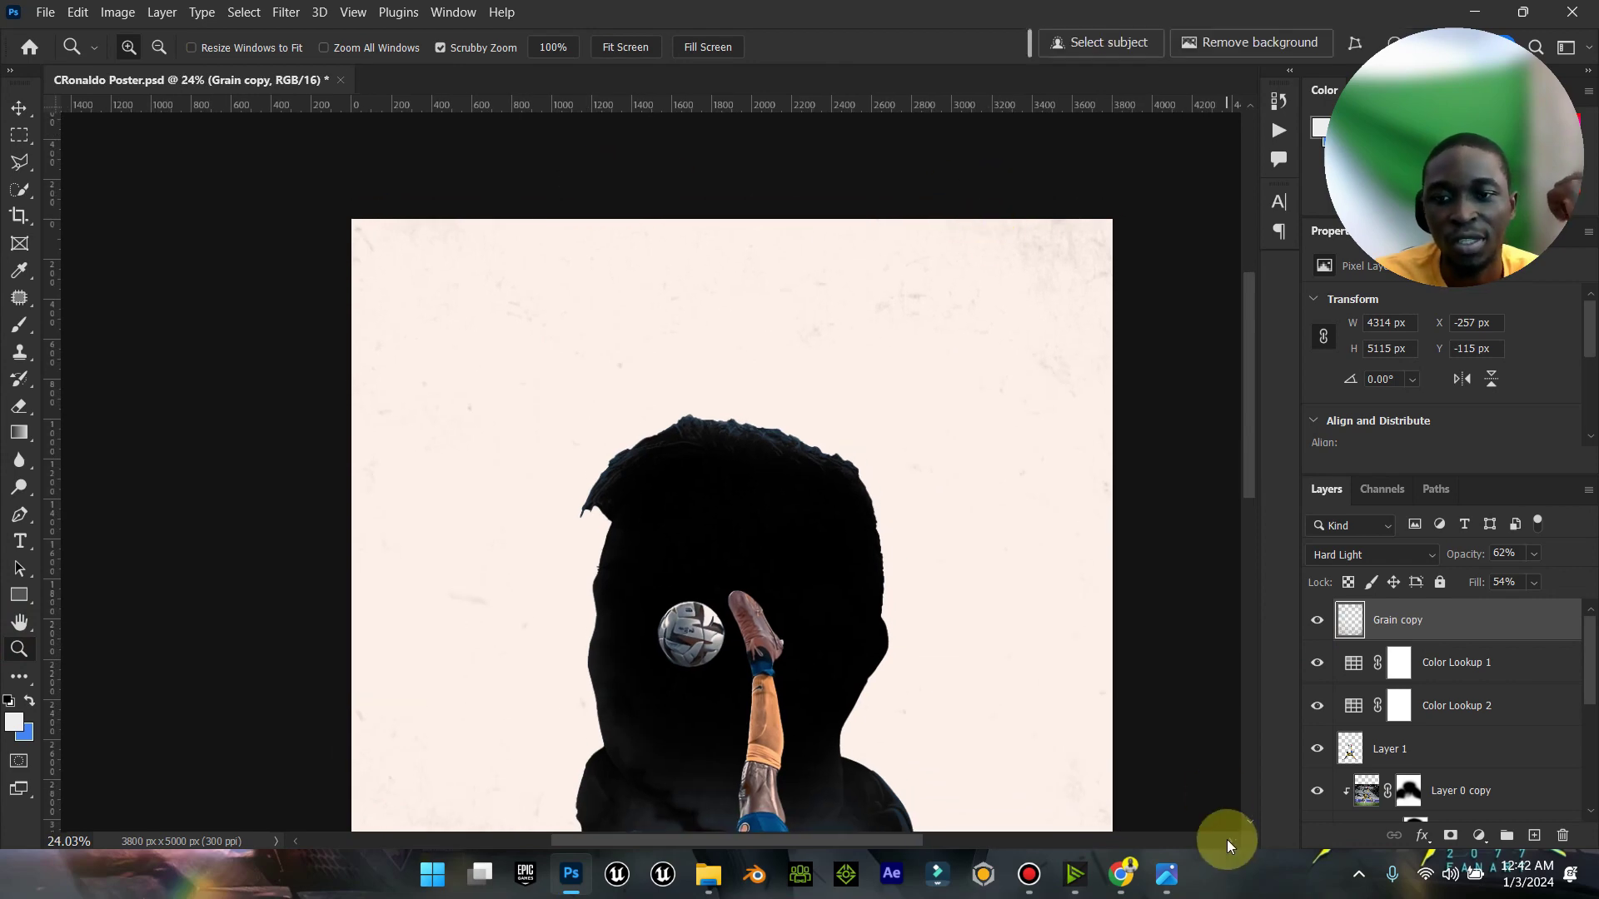
left_click(1167, 875)
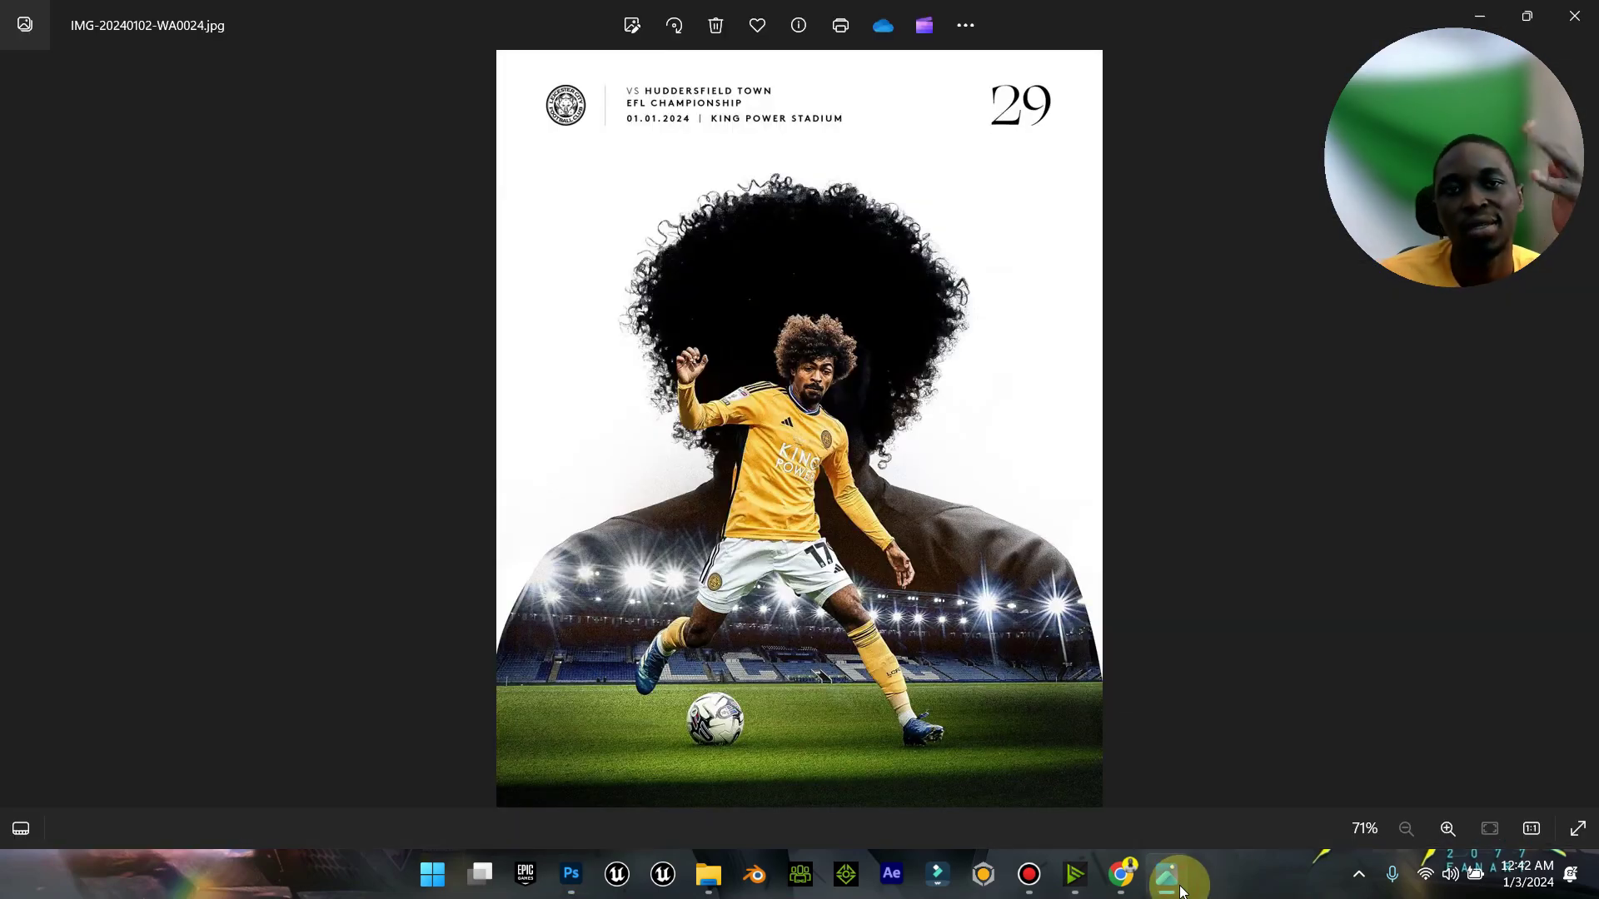
left_click(1180, 889)
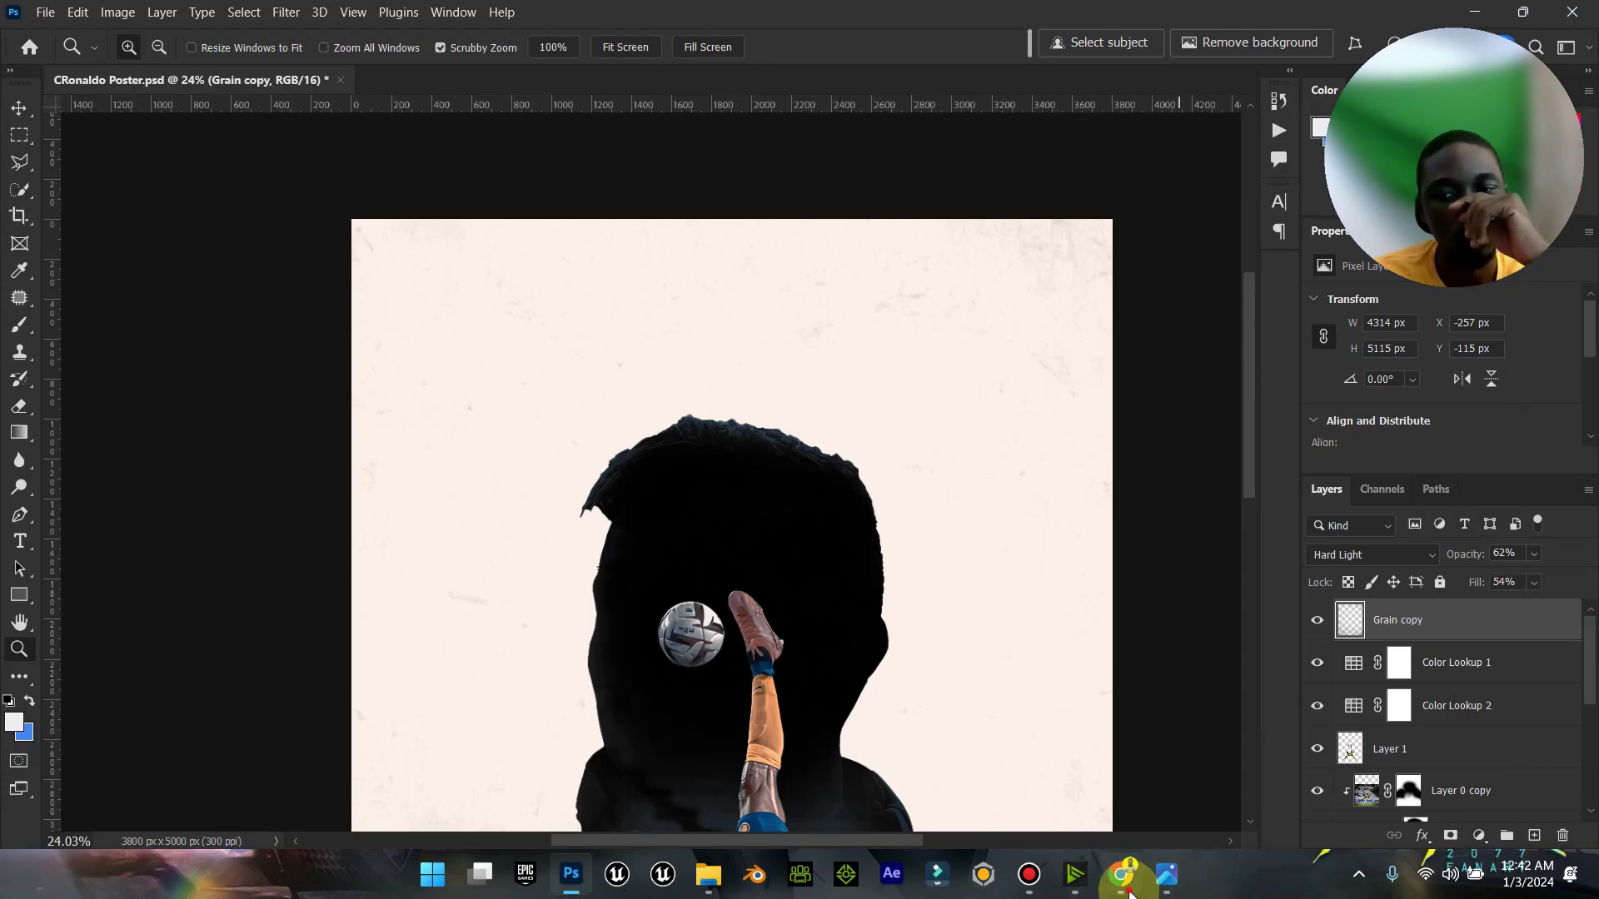
Step: Switch to Chrome and search Google Images for "al nassr logo"
left_click(1130, 894)
left_click(327, 66)
type("al n")
key("Right")
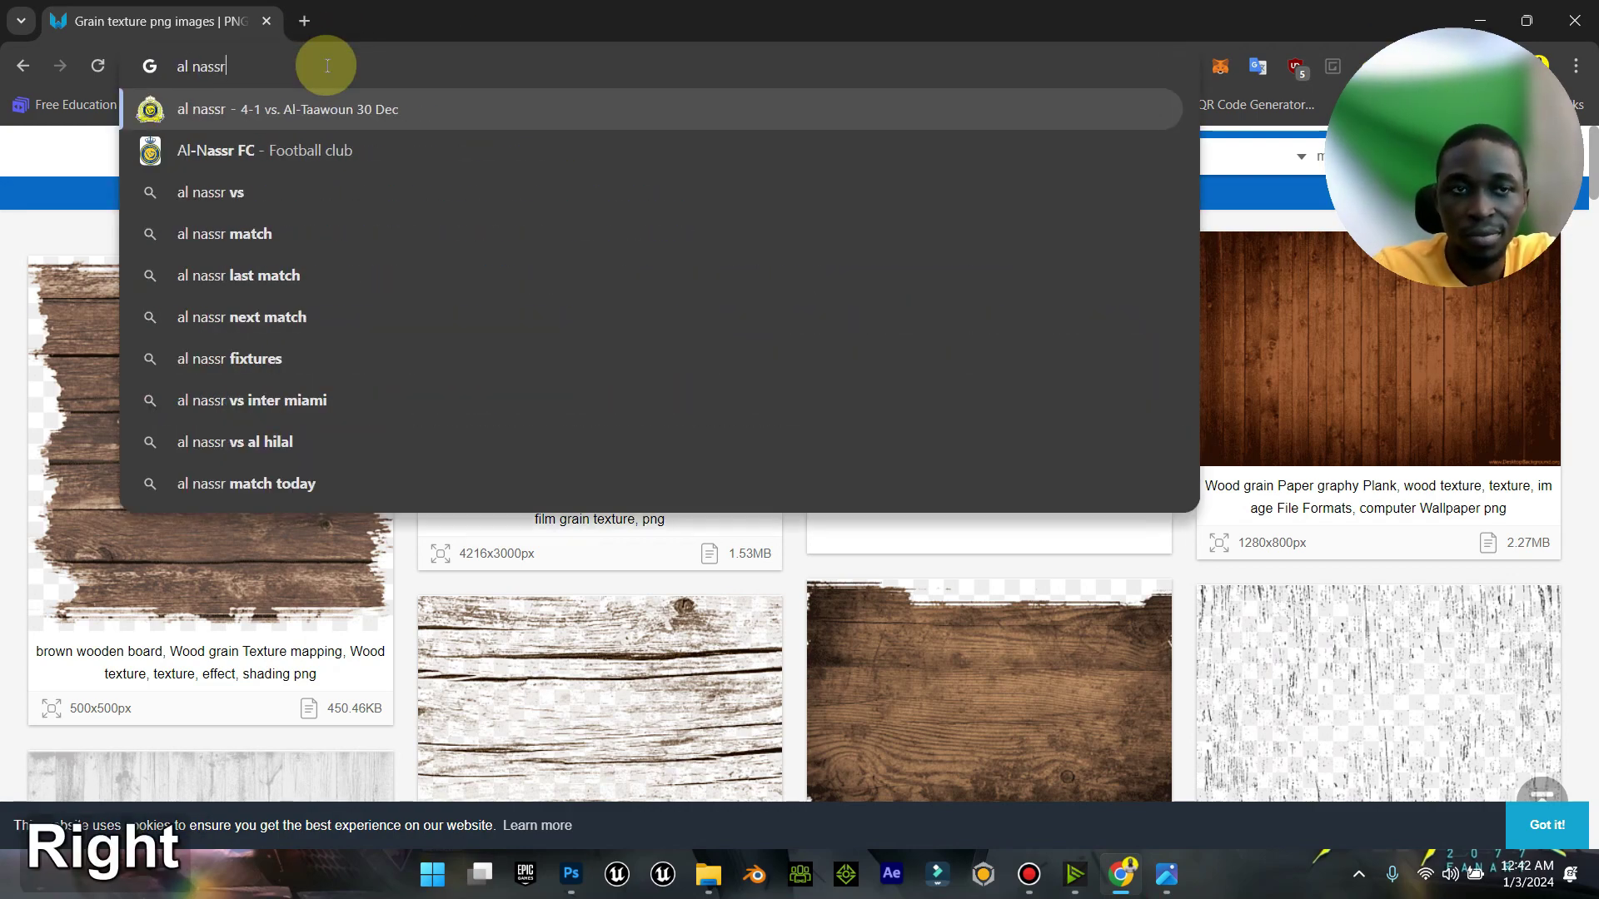
type("logo")
key("Return")
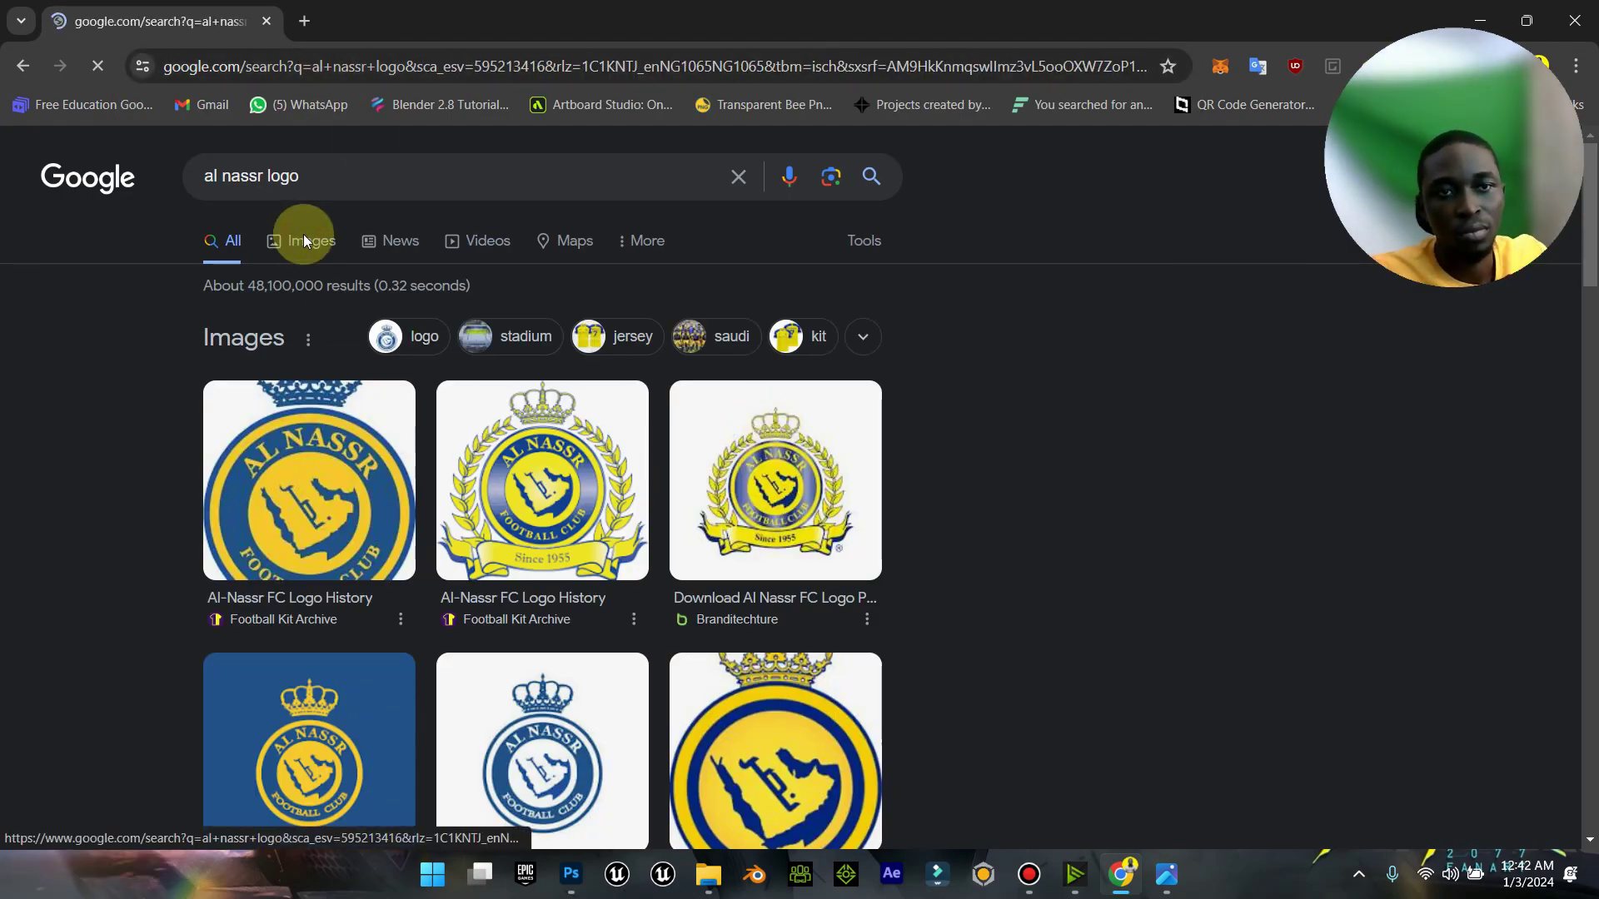
left_click(306, 239)
left_click(198, 556)
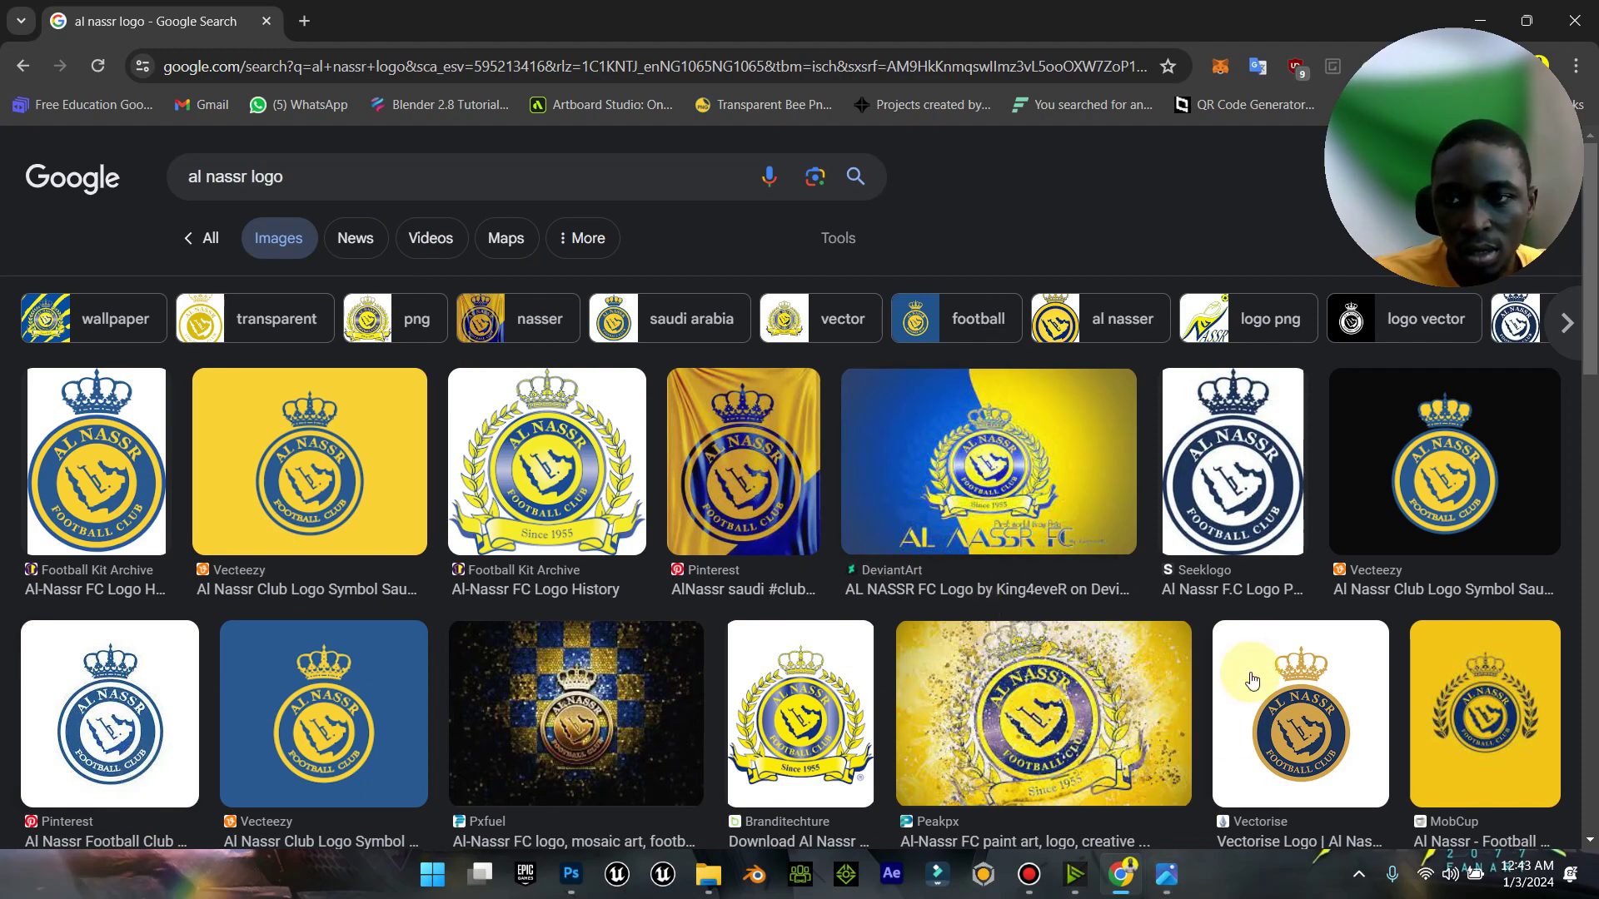
Step: Open Seeklogo's navy Al Nassr logo in a separate tab and save it as a PNG to Downloads
left_click(1256, 601)
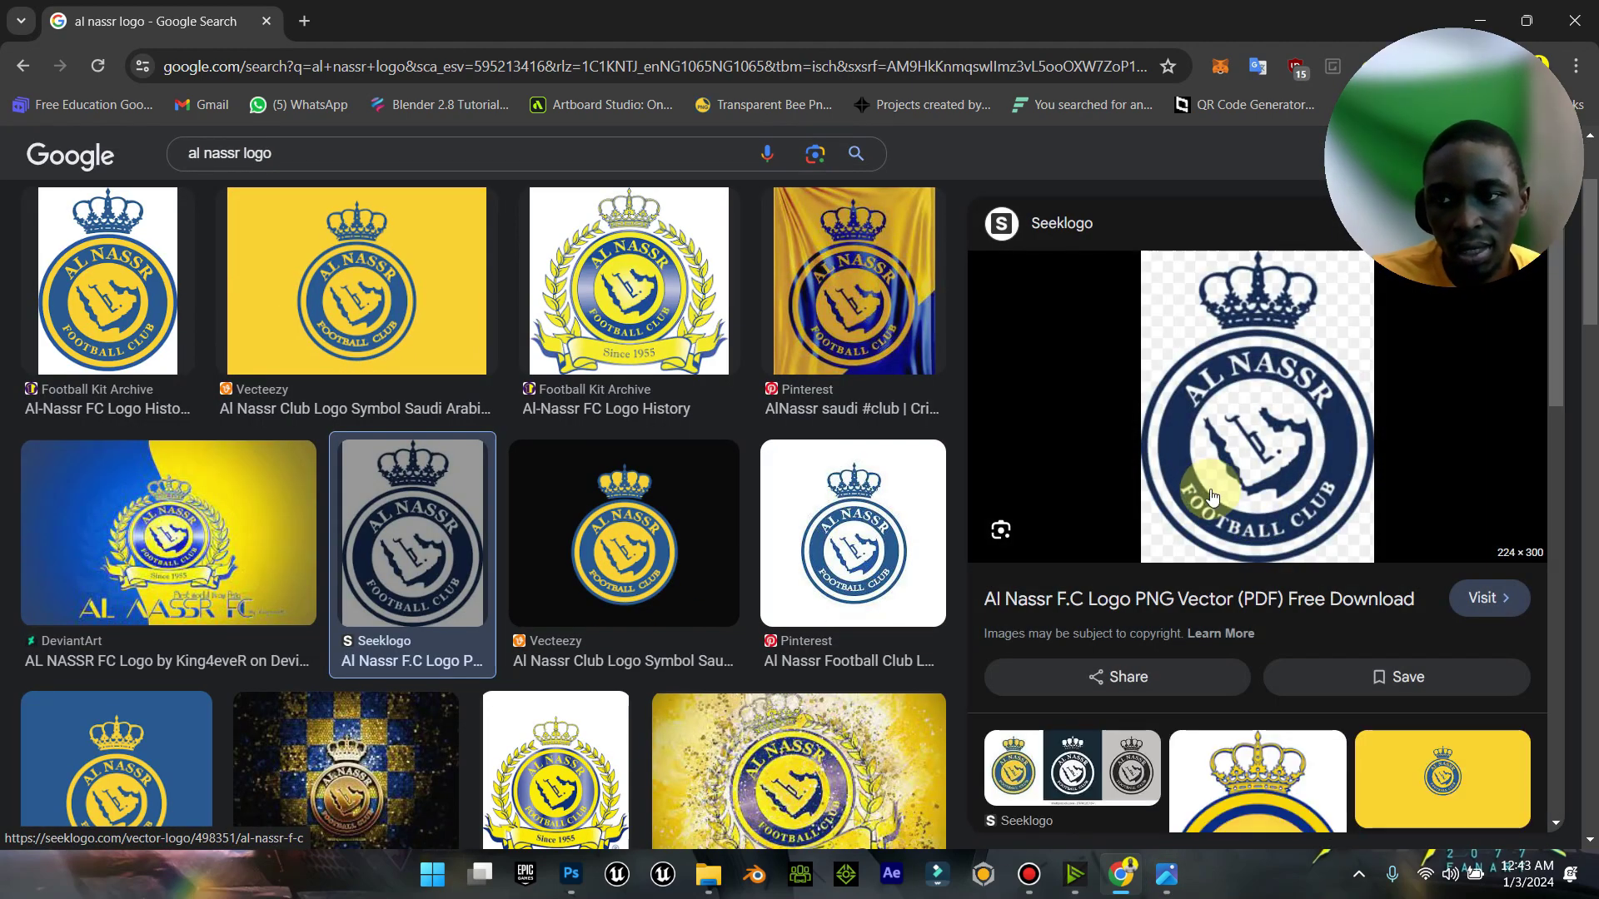
right_click(1238, 450)
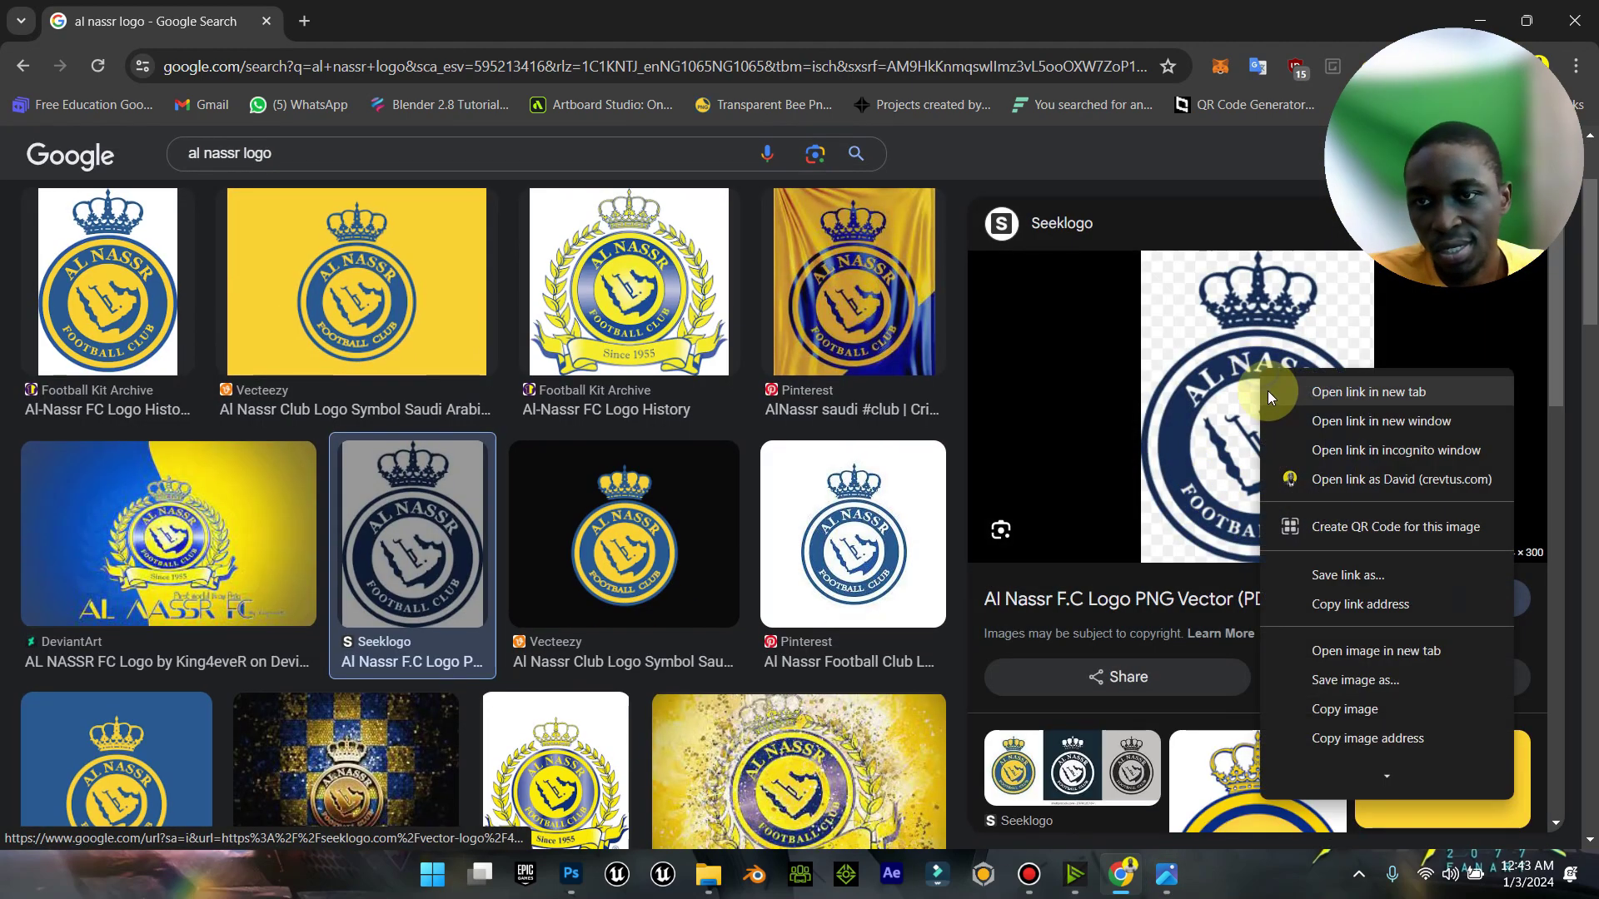
left_click(1367, 648)
left_click(429, 18)
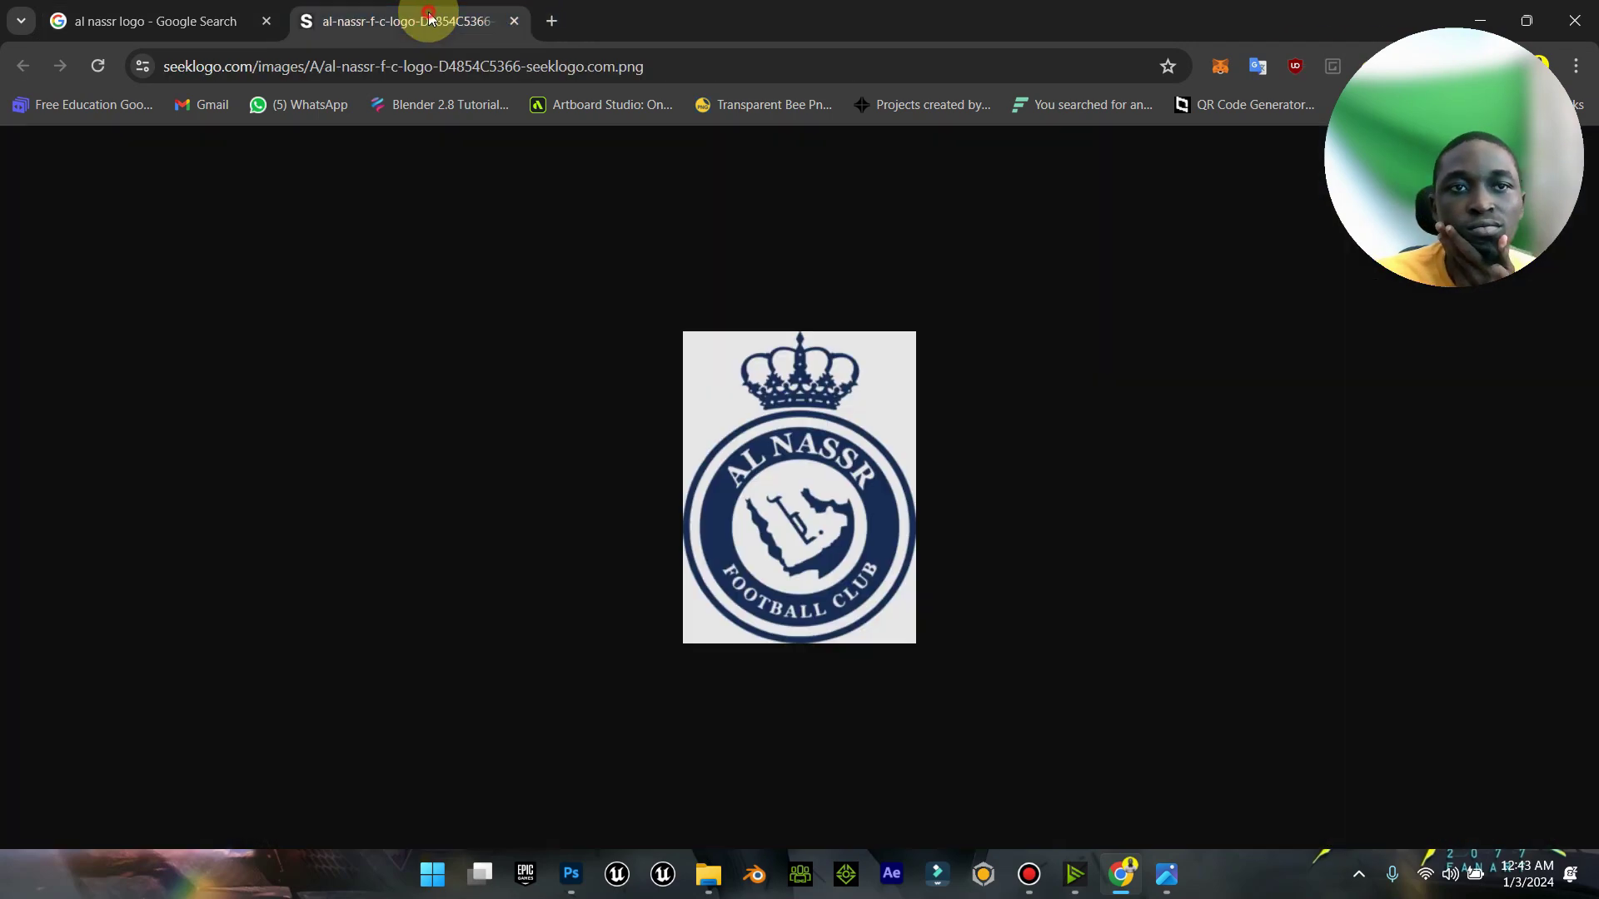
right_click(881, 389)
left_click(986, 436)
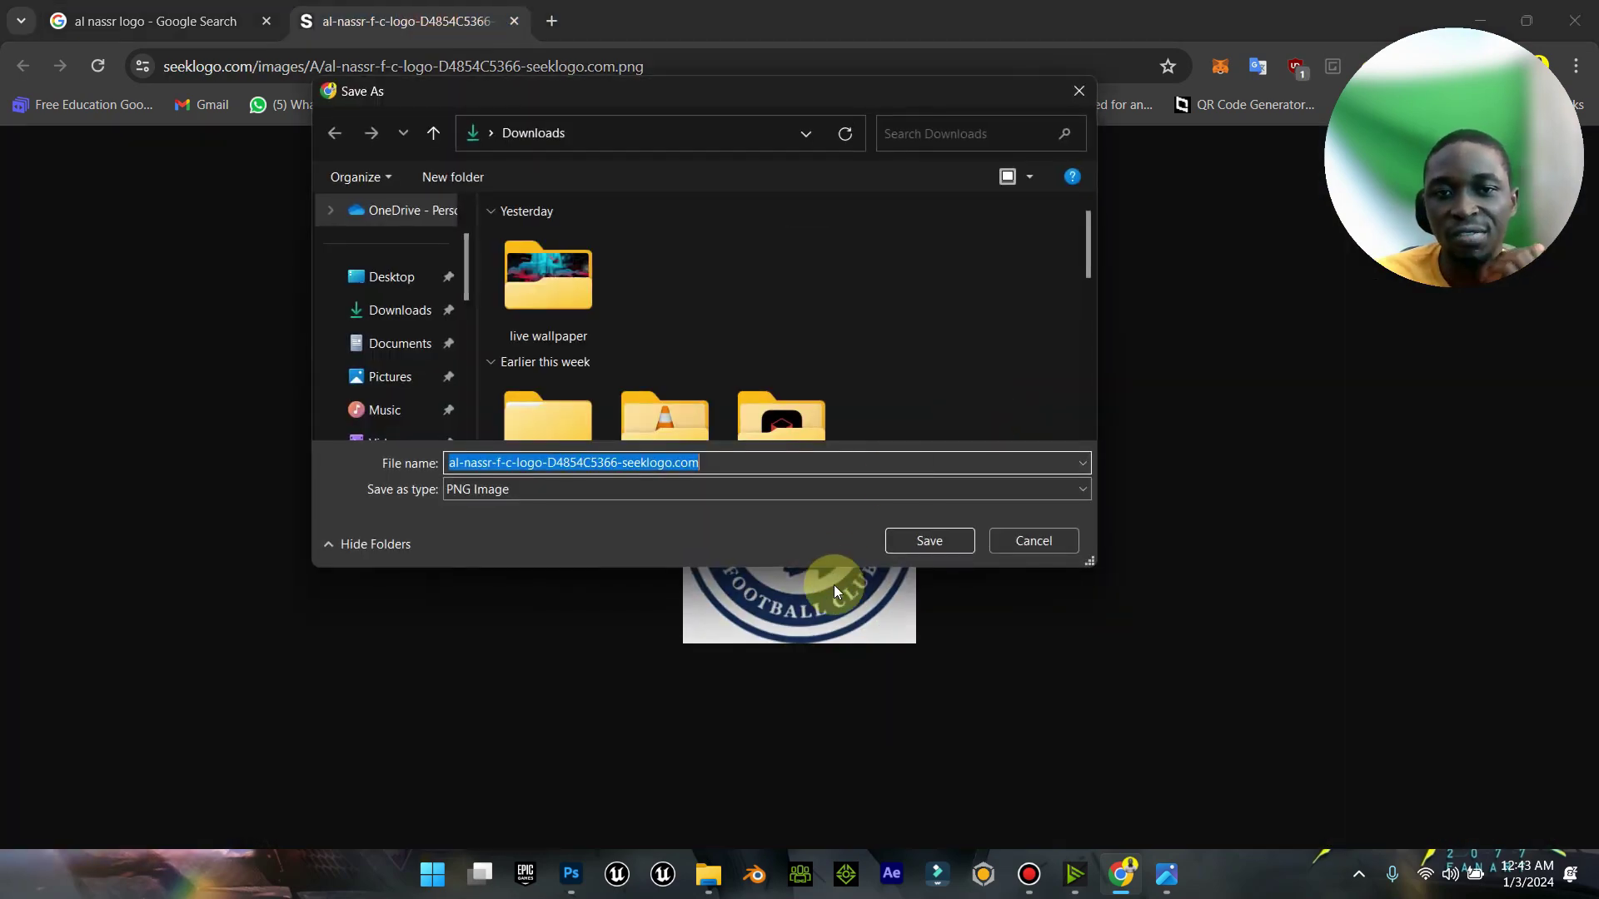
left_click(904, 543)
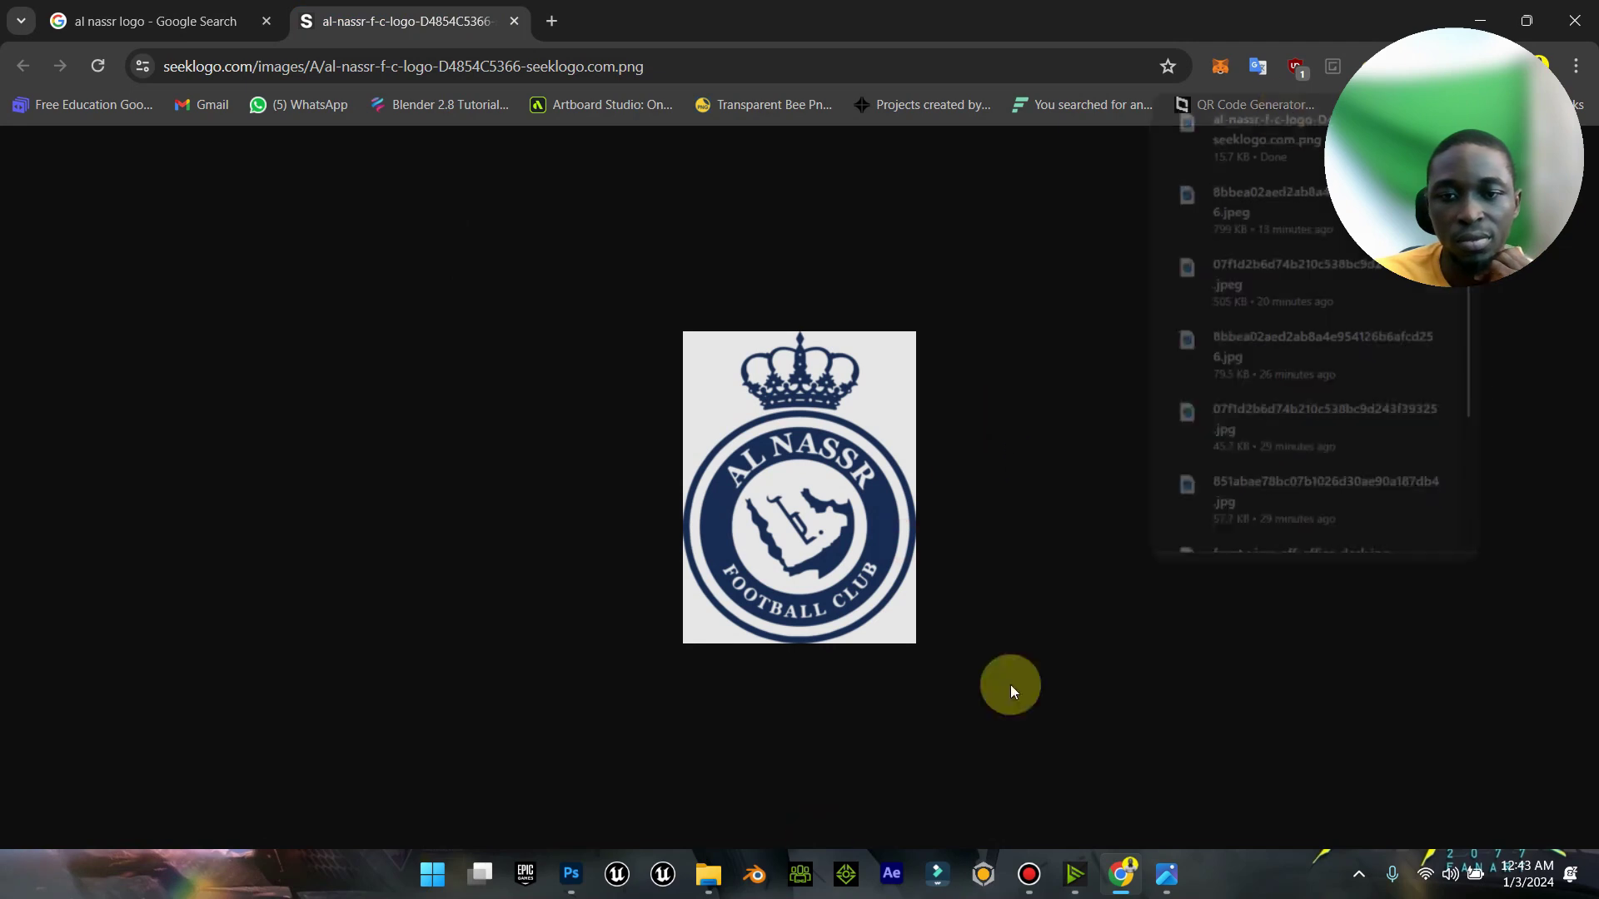
Step: Place the saved Al Nassr logo from the Downloads folder into the CRonaldo Poster document in Photoshop
left_click(1480, 15)
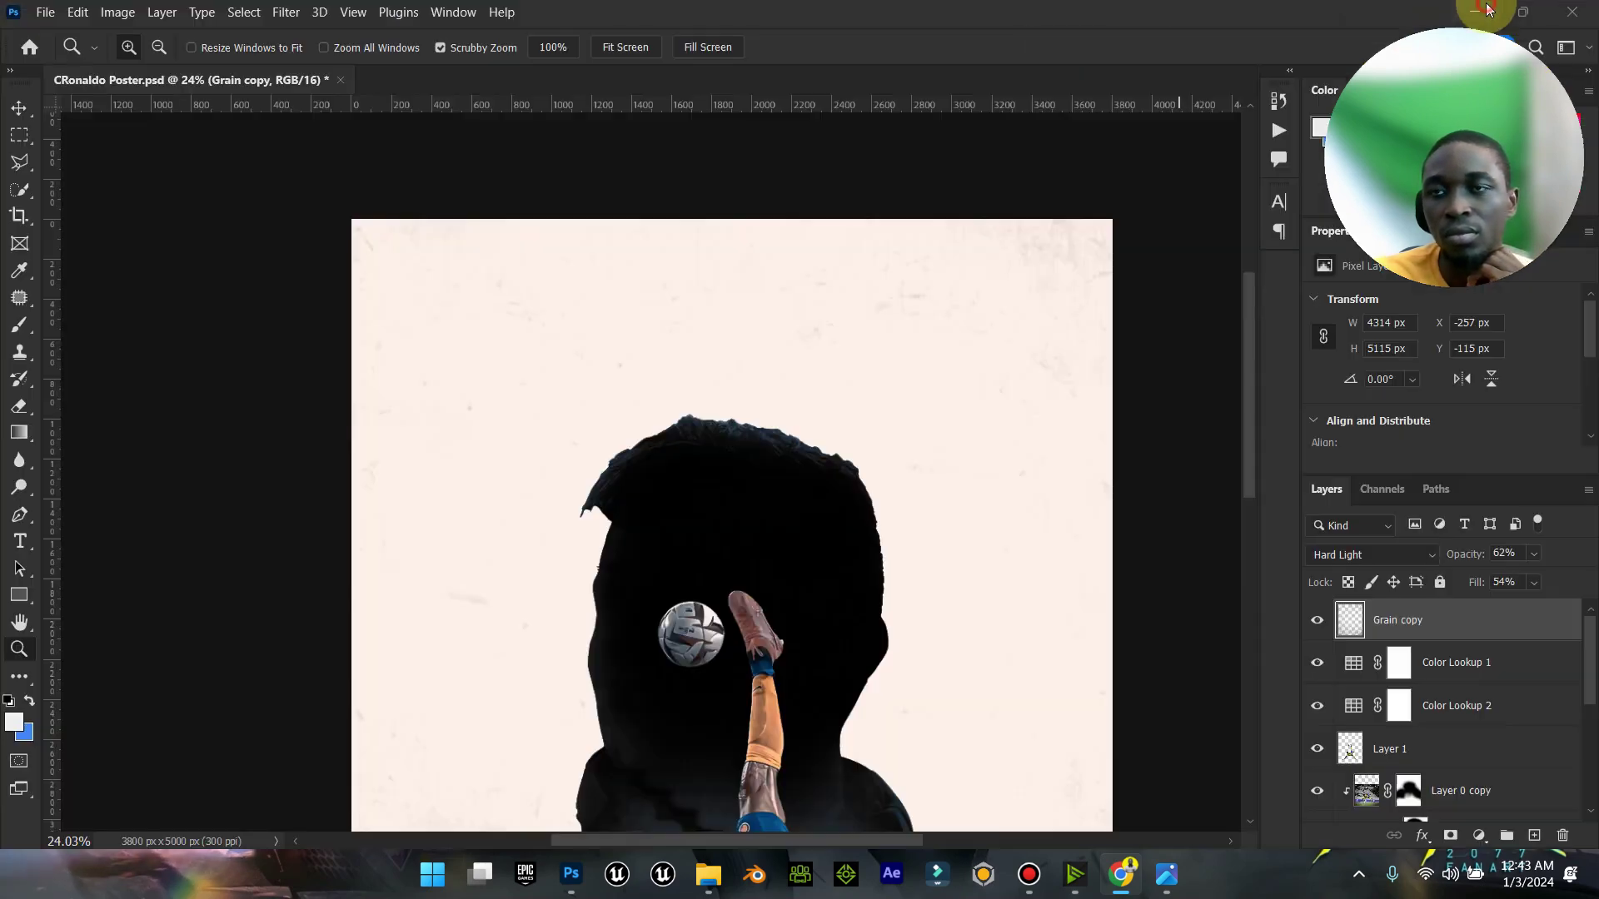
left_click(715, 893)
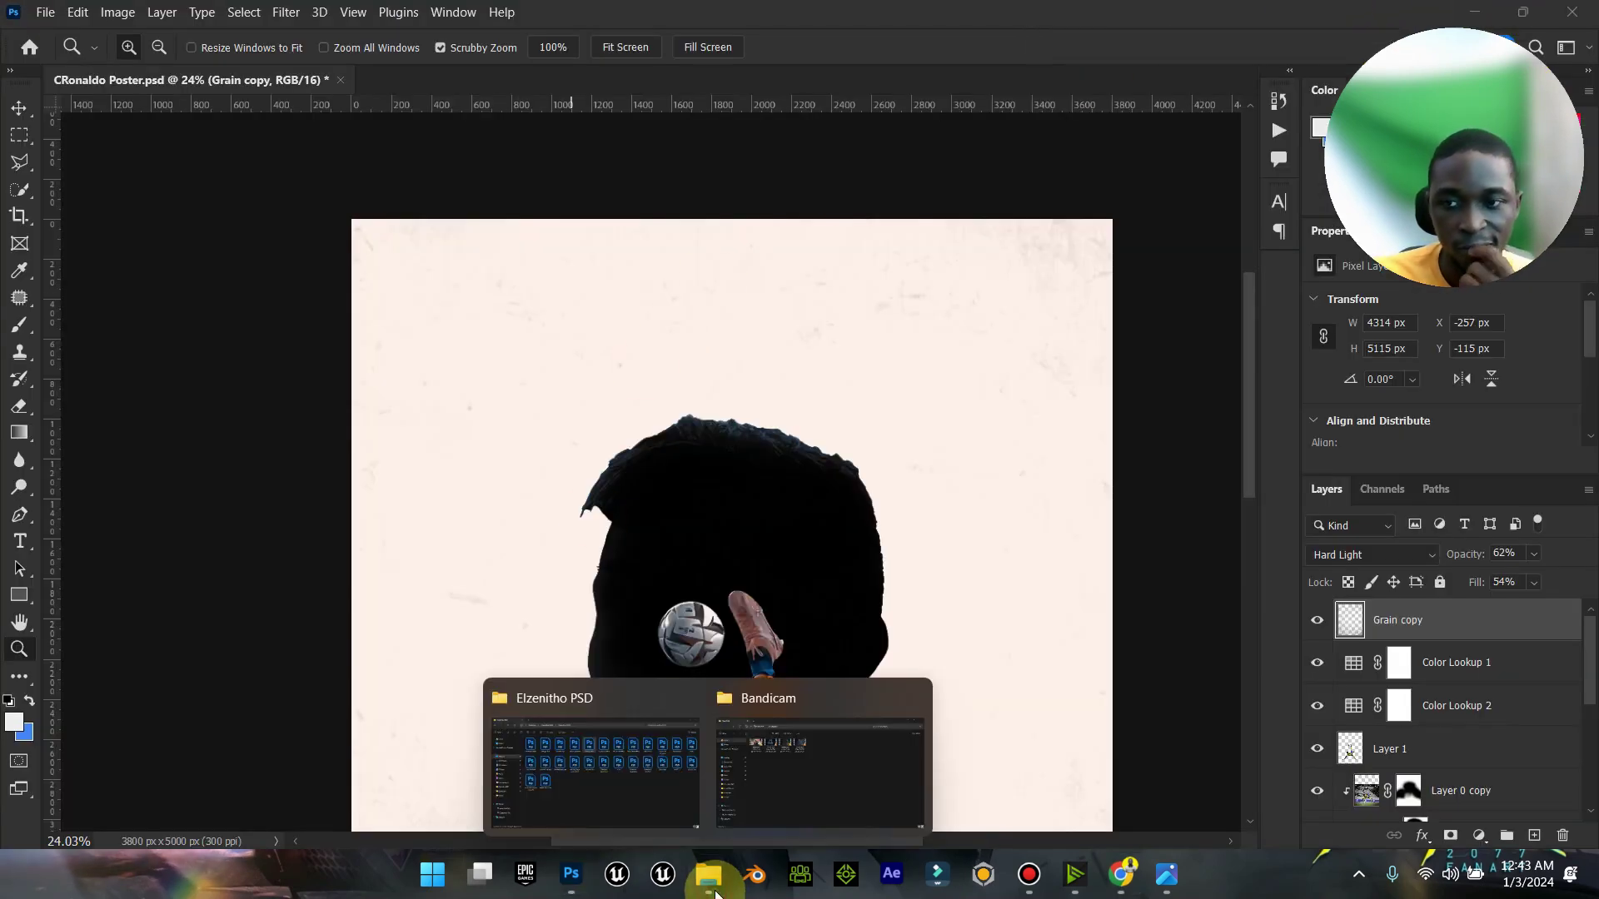
left_click(782, 821)
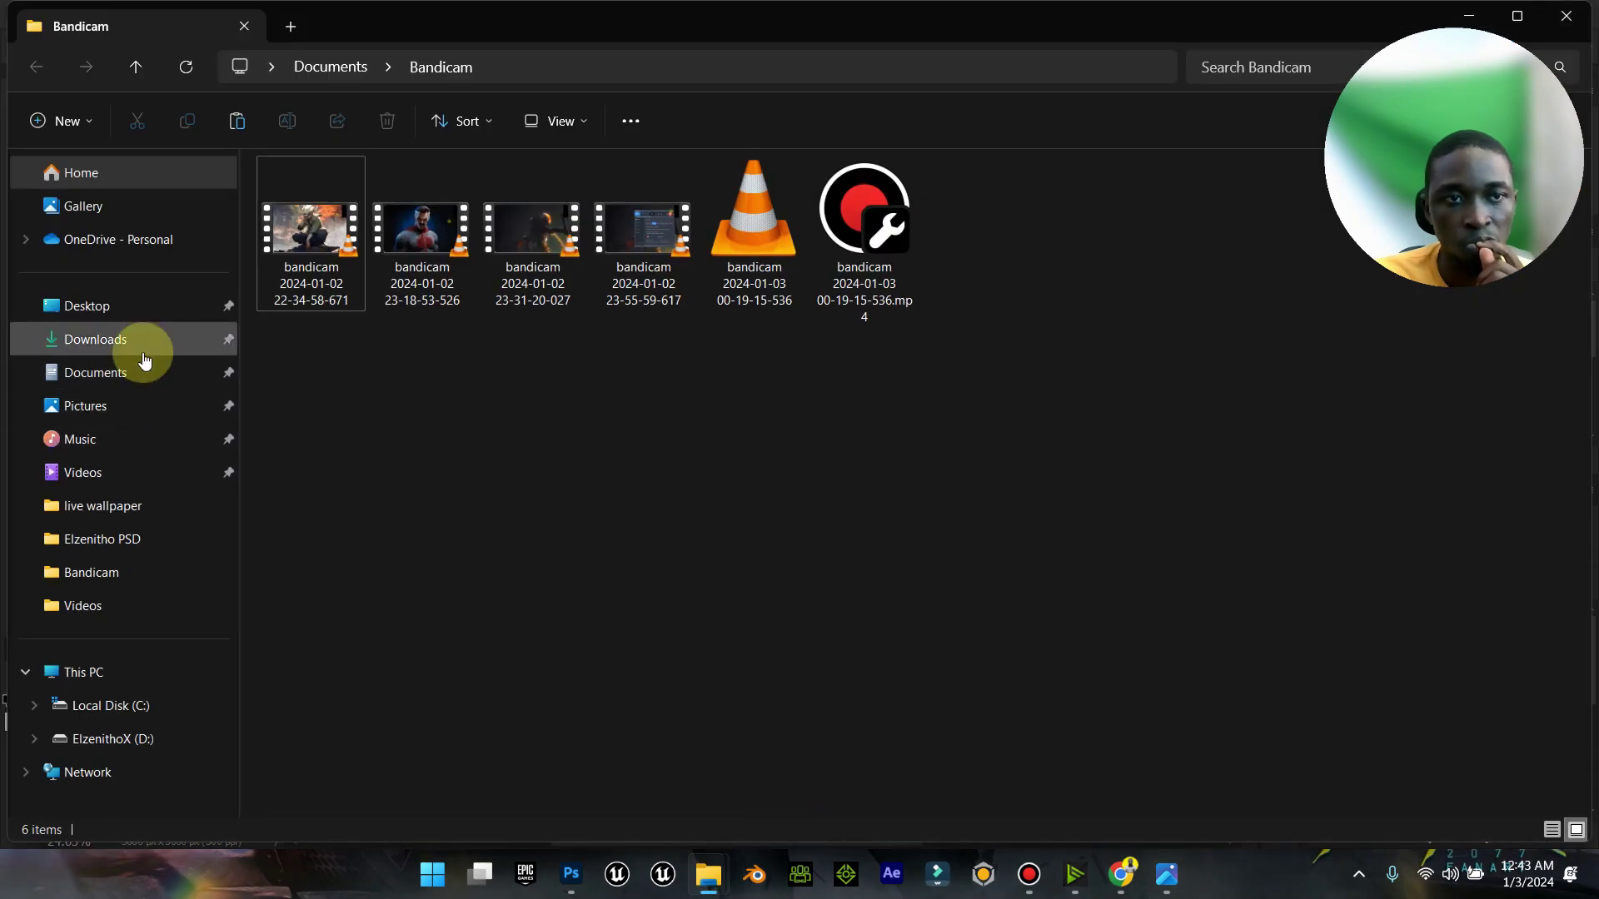
mouse_move(723, 883)
left_click(593, 766)
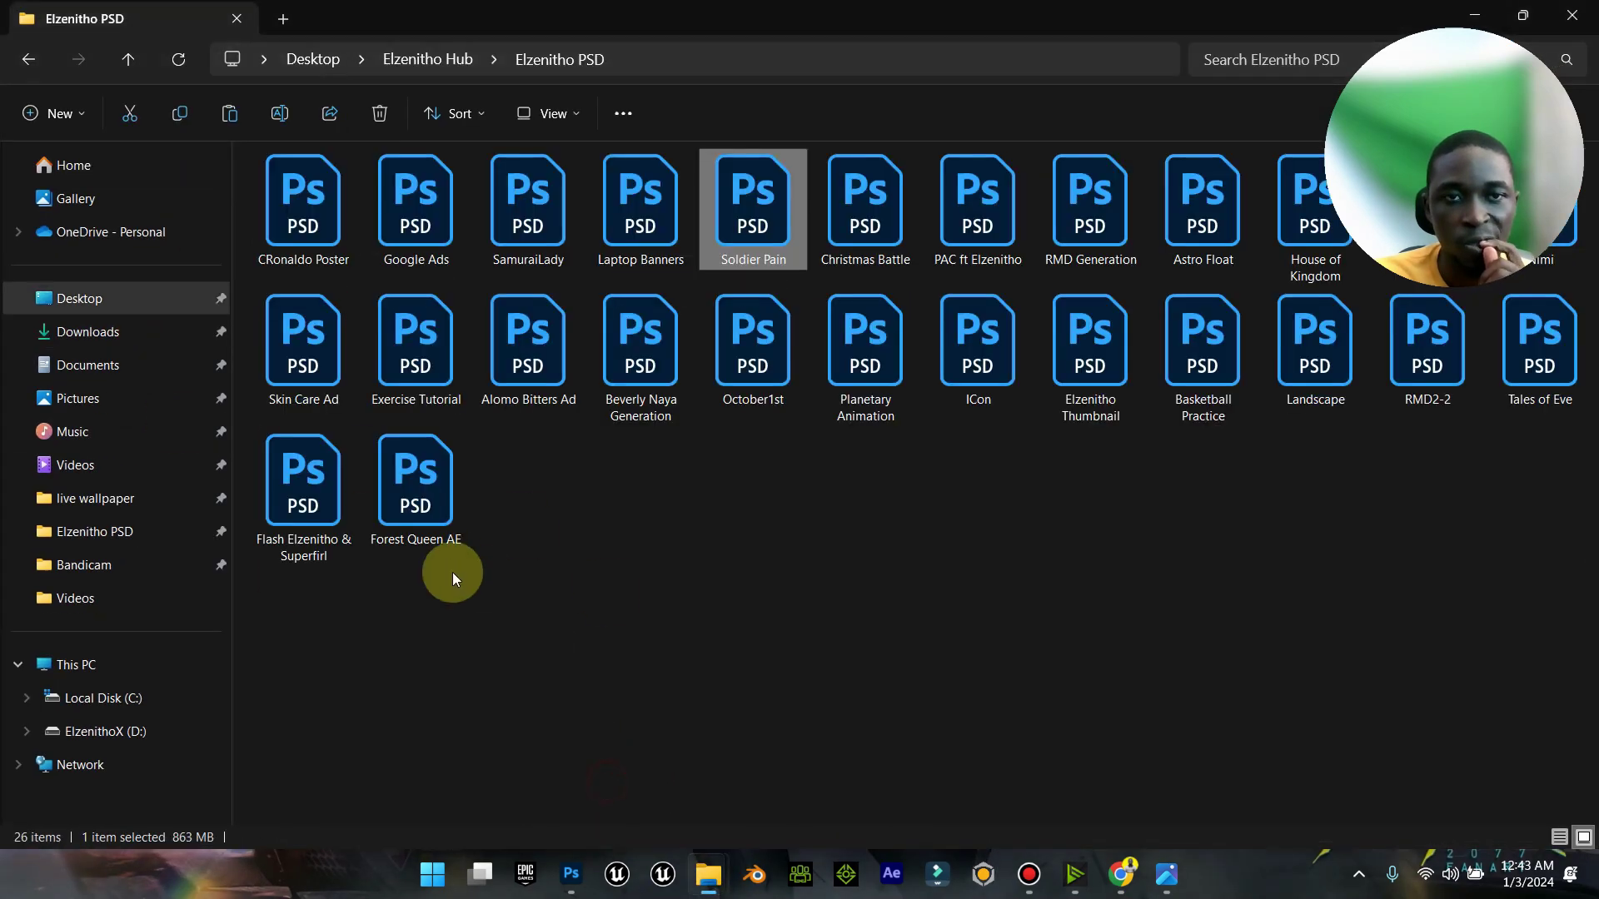
left_click(161, 327)
left_click_drag(304, 245, 618, 502)
Step: Scale the Al Nassr logo to about 344 × 461 px and position it in the poster's upper-left corner
left_click_drag(744, 512, 518, 366)
left_click_drag(597, 258, 553, 314)
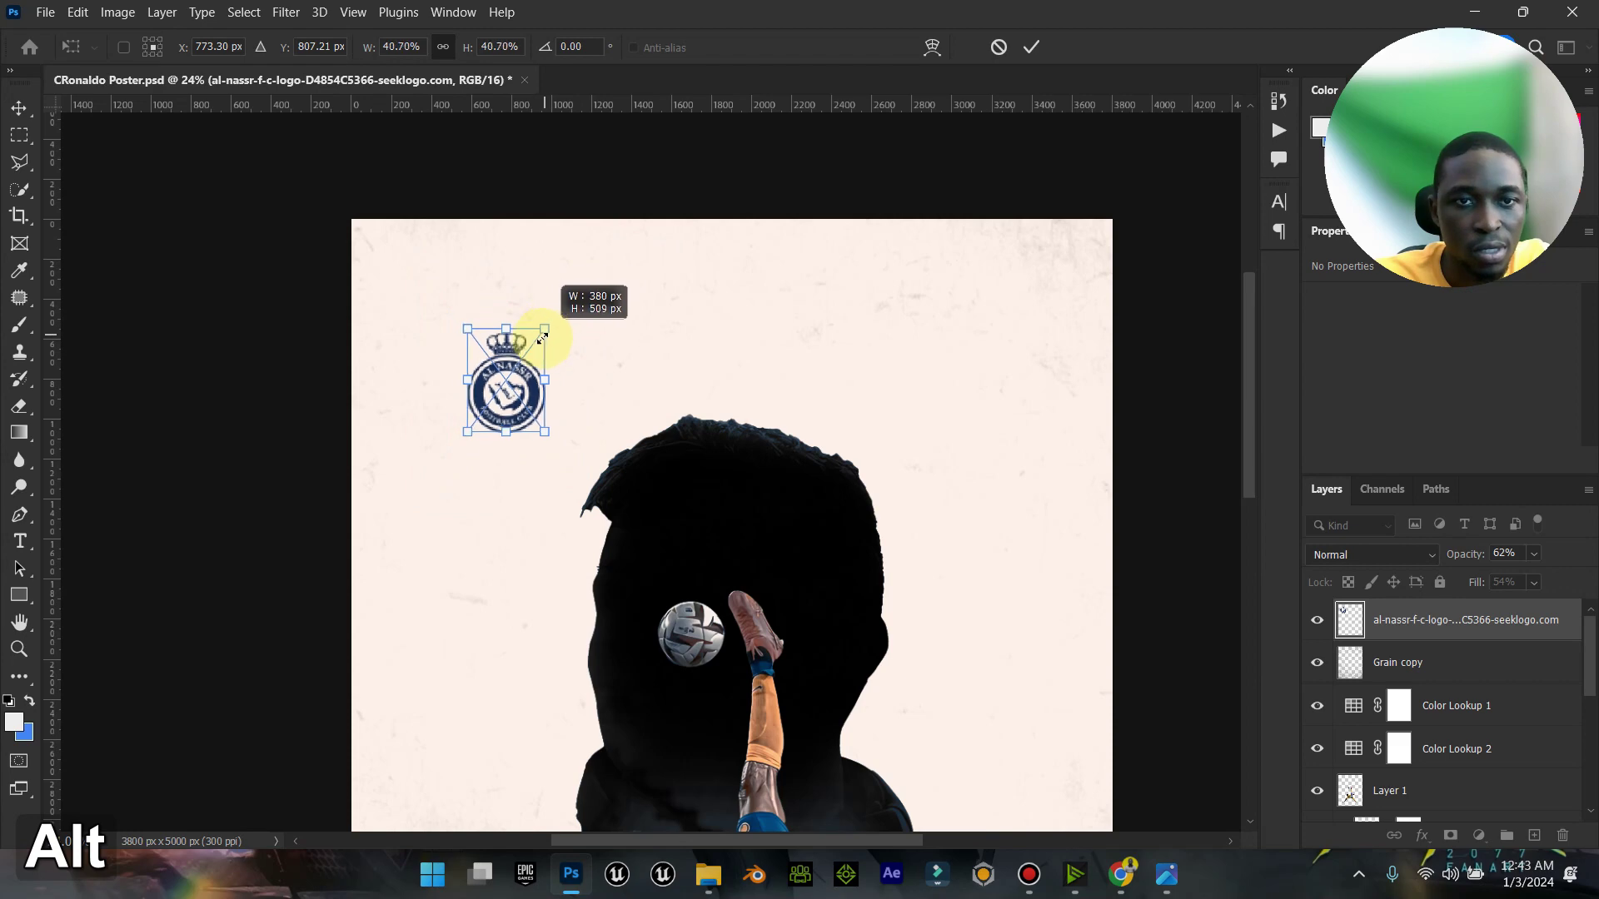
left_click_drag(503, 416, 439, 323)
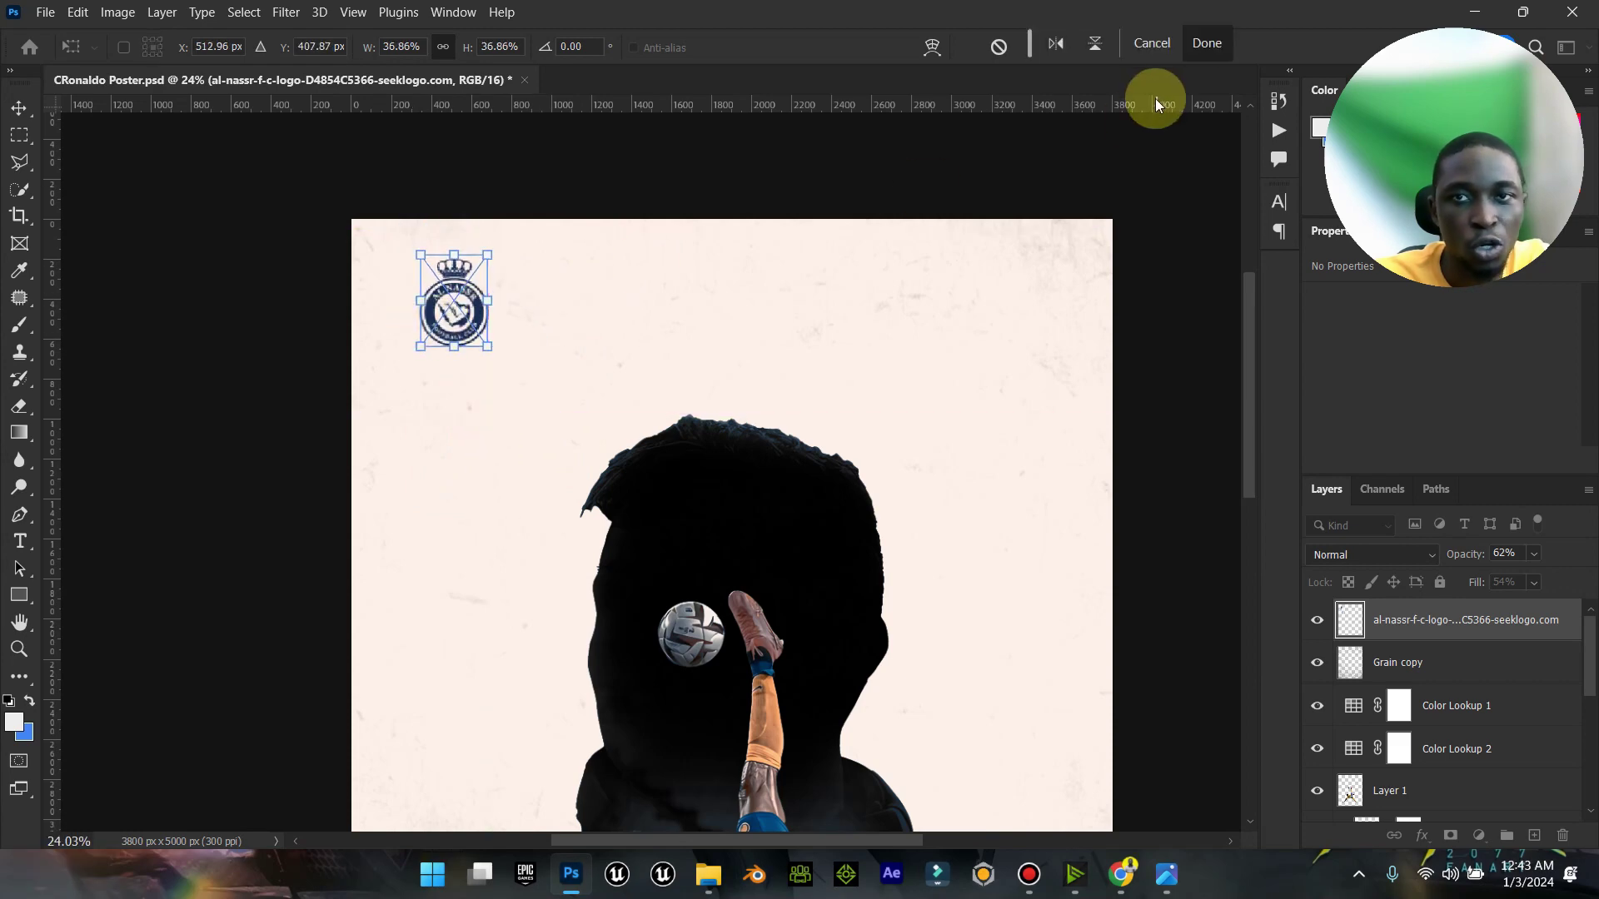
left_click(1208, 46)
Step: Rasterize the Al Nassr logo layer and desaturate it to grayscale
key("z")
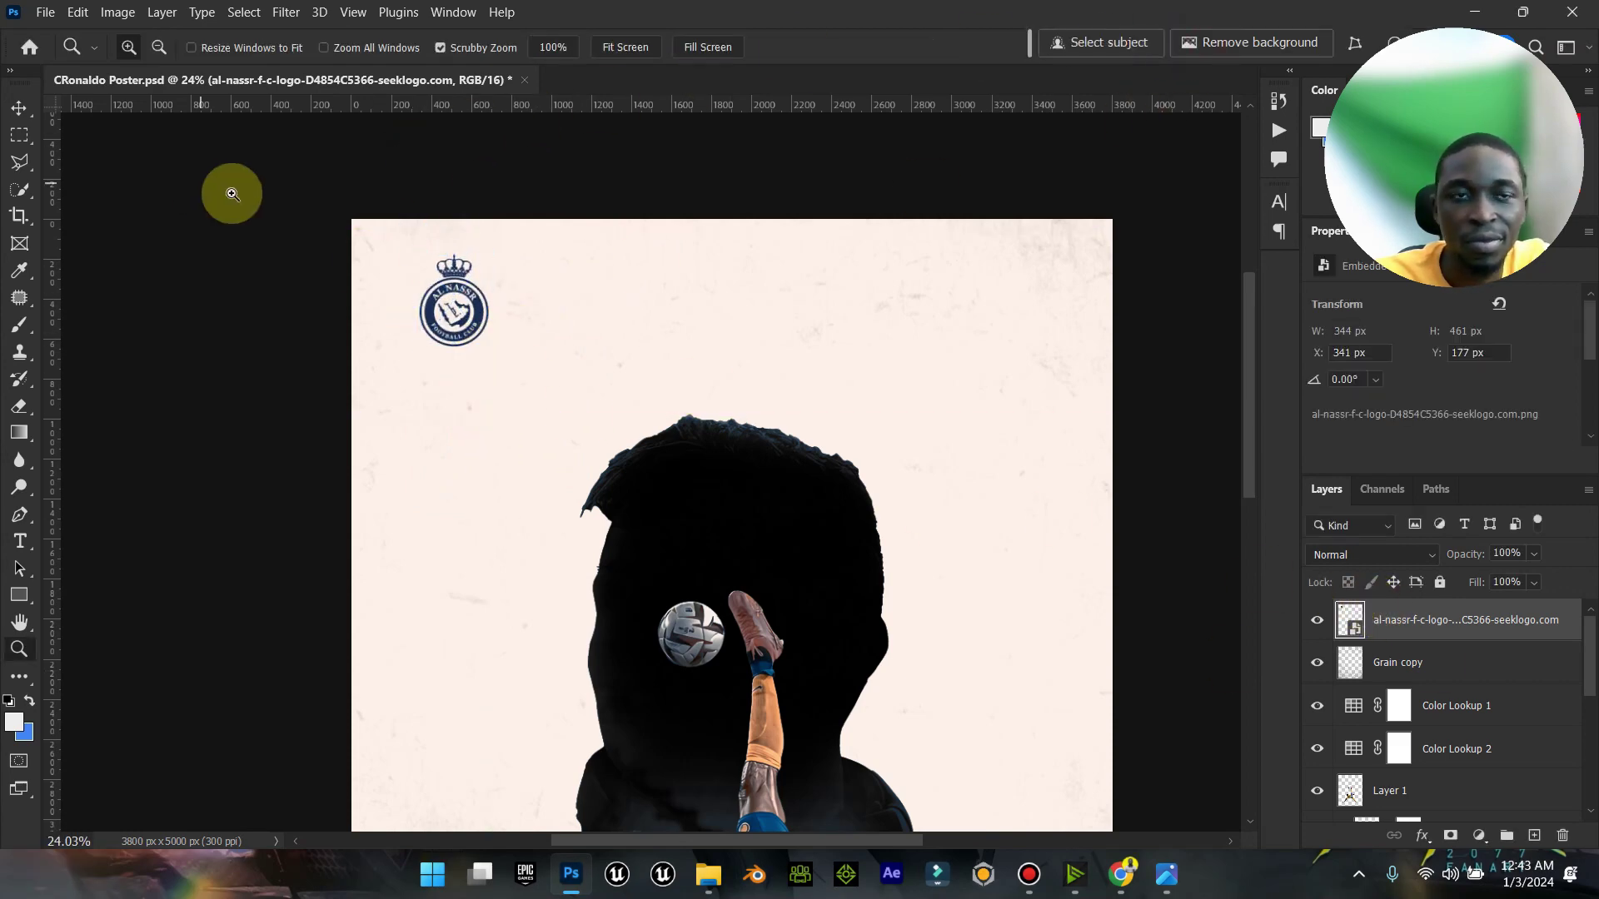
right_click(1452, 633)
left_click(1341, 444)
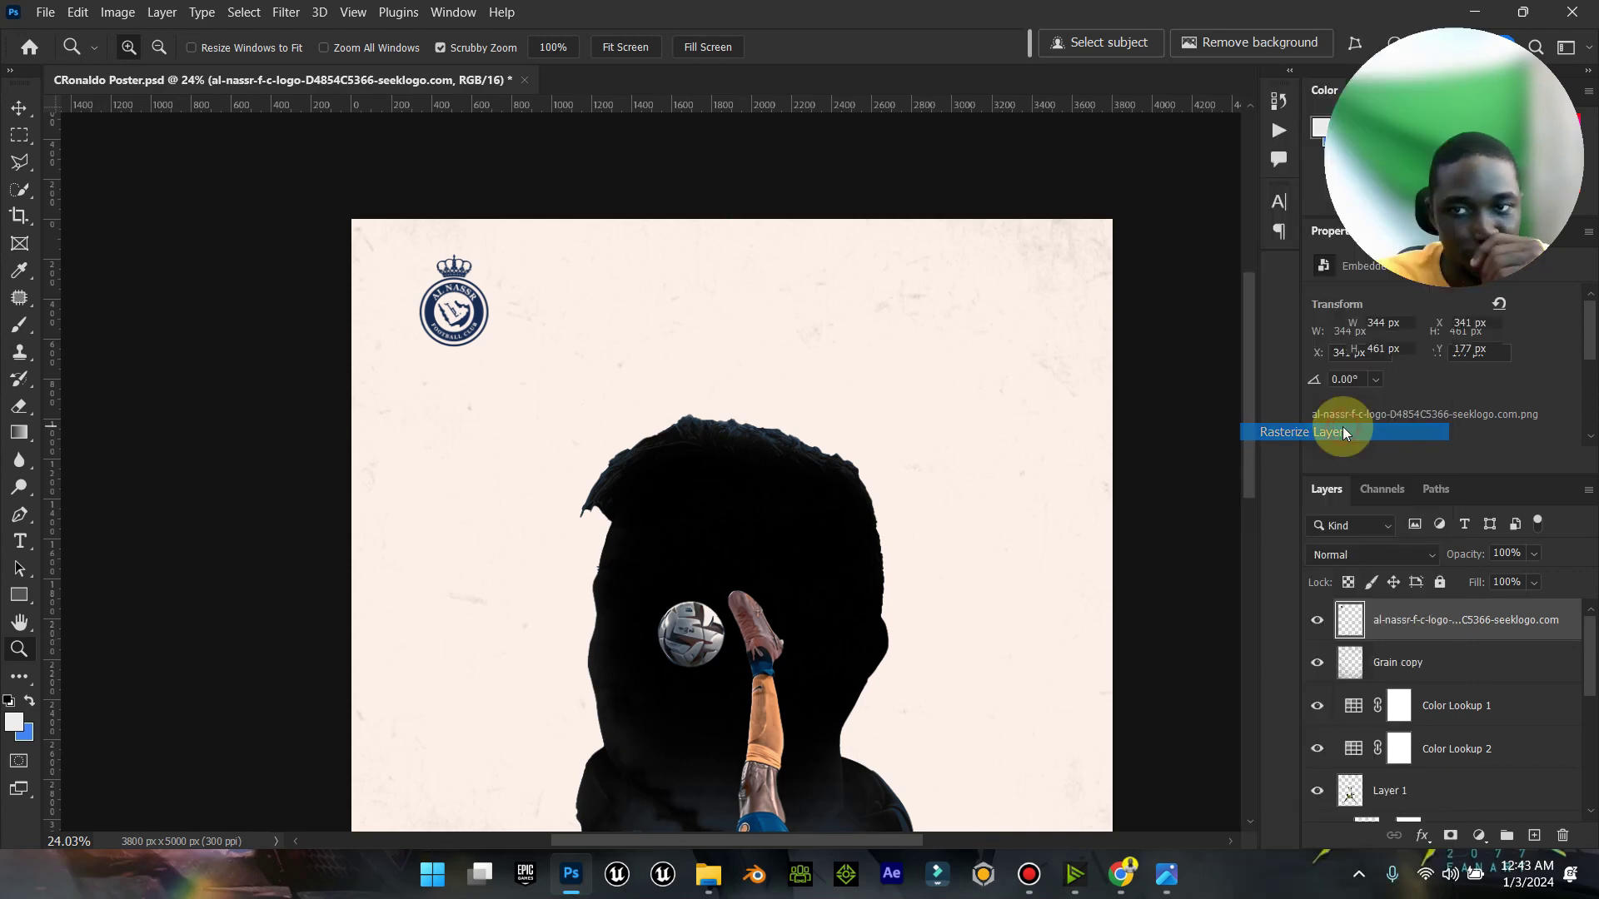
left_click(129, 21)
mouse_move(208, 64)
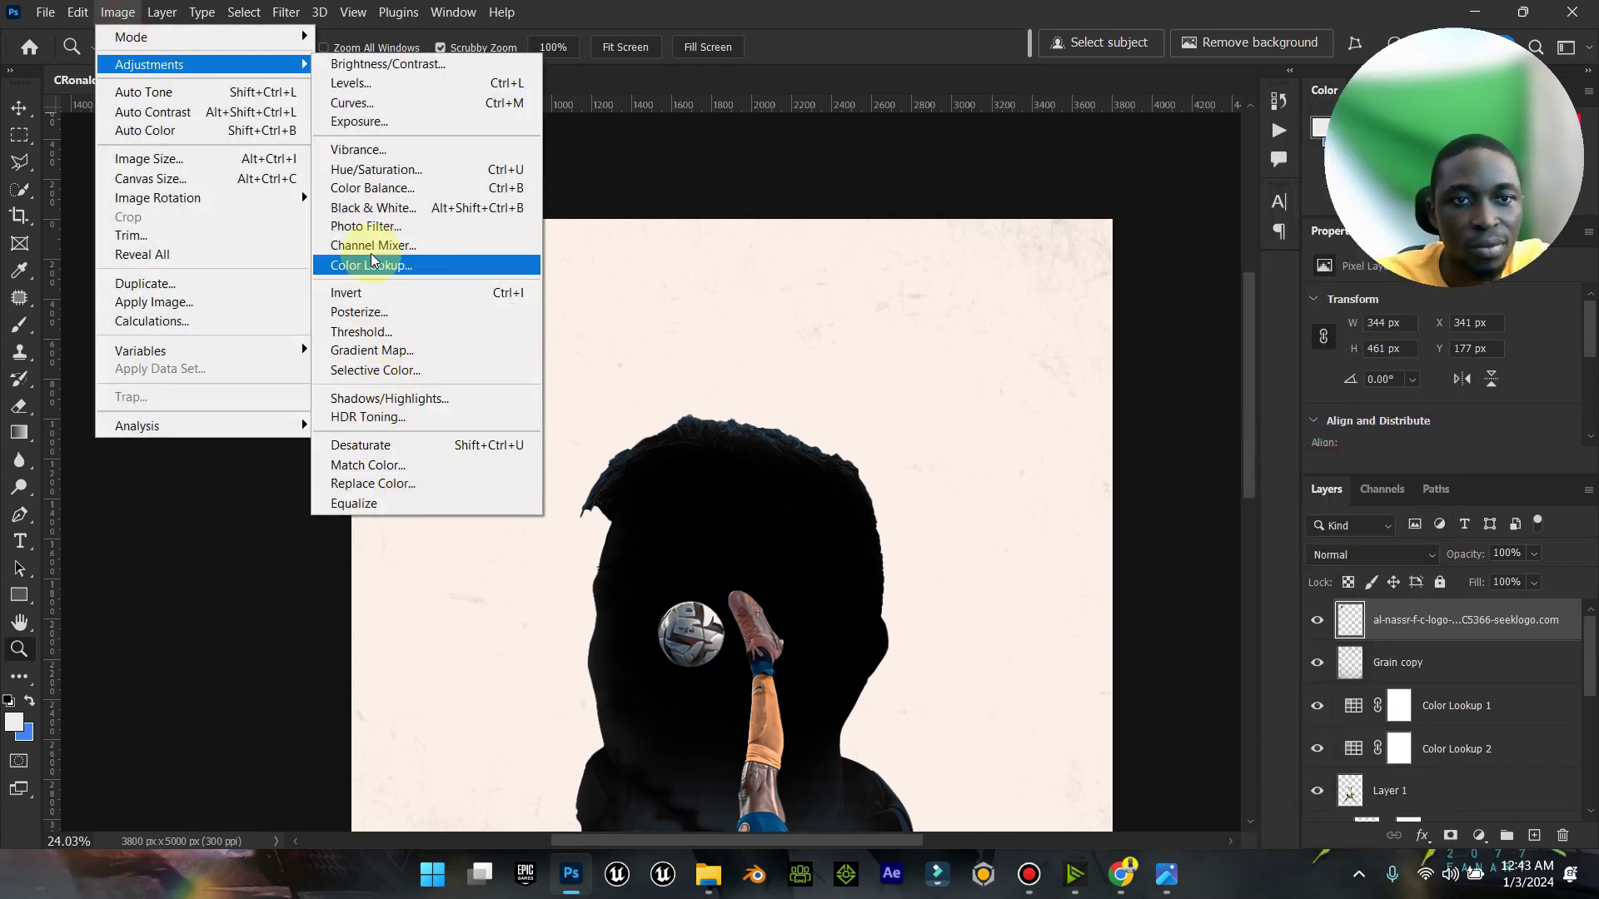
left_click(396, 445)
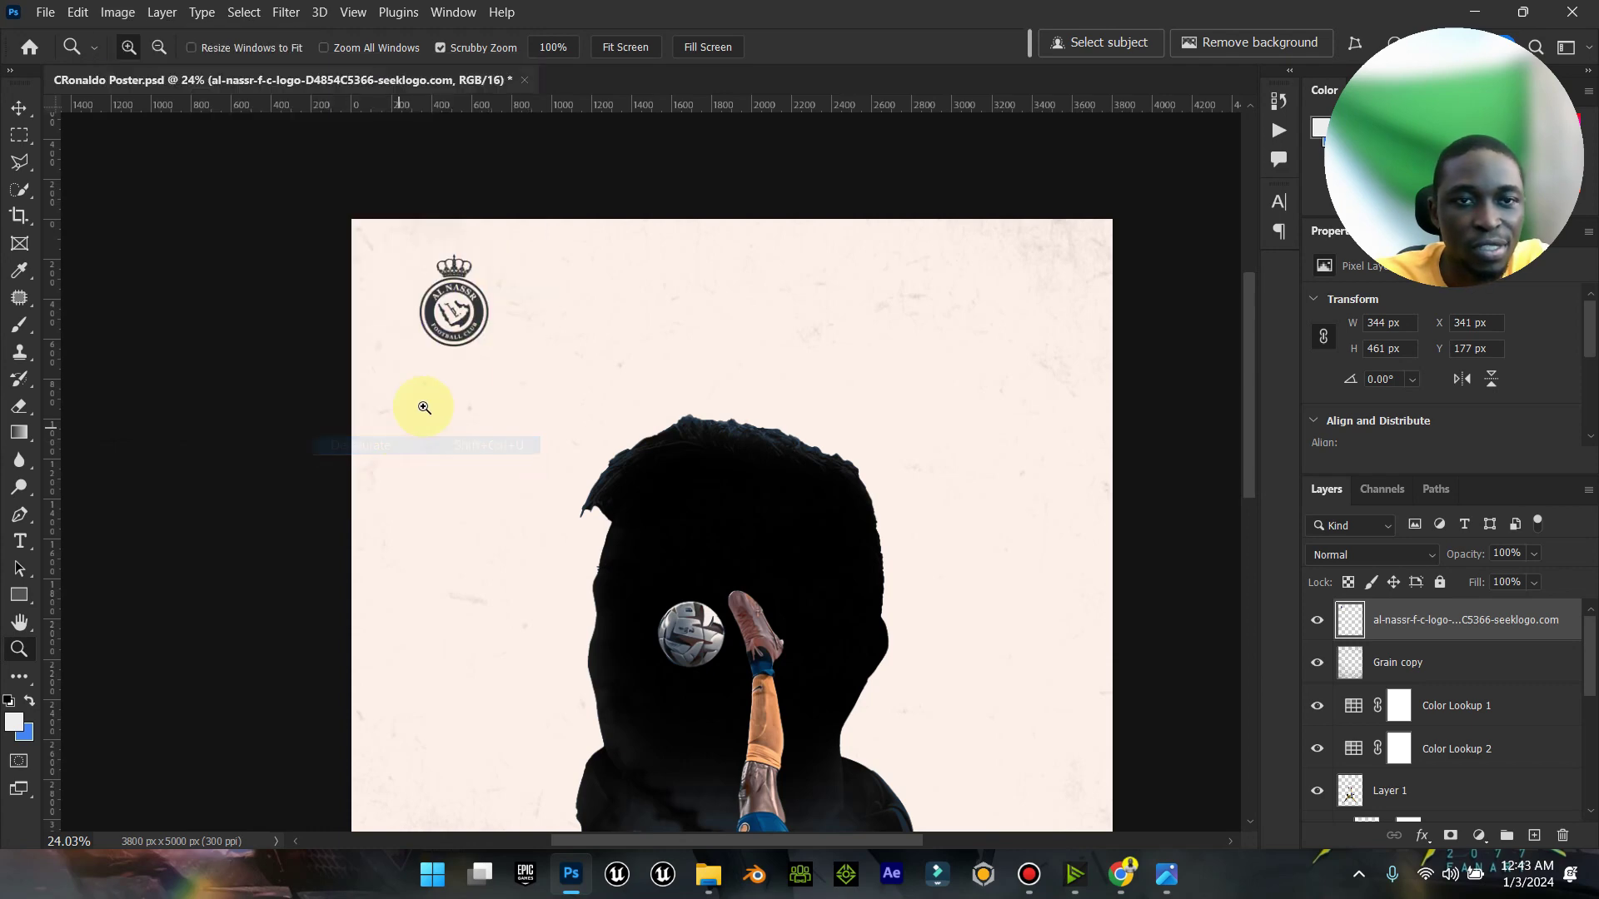
Step: Turn the Al Nassr logo solid black by setting its Lightness to -100 with Hue/Saturation
left_click(20, 651)
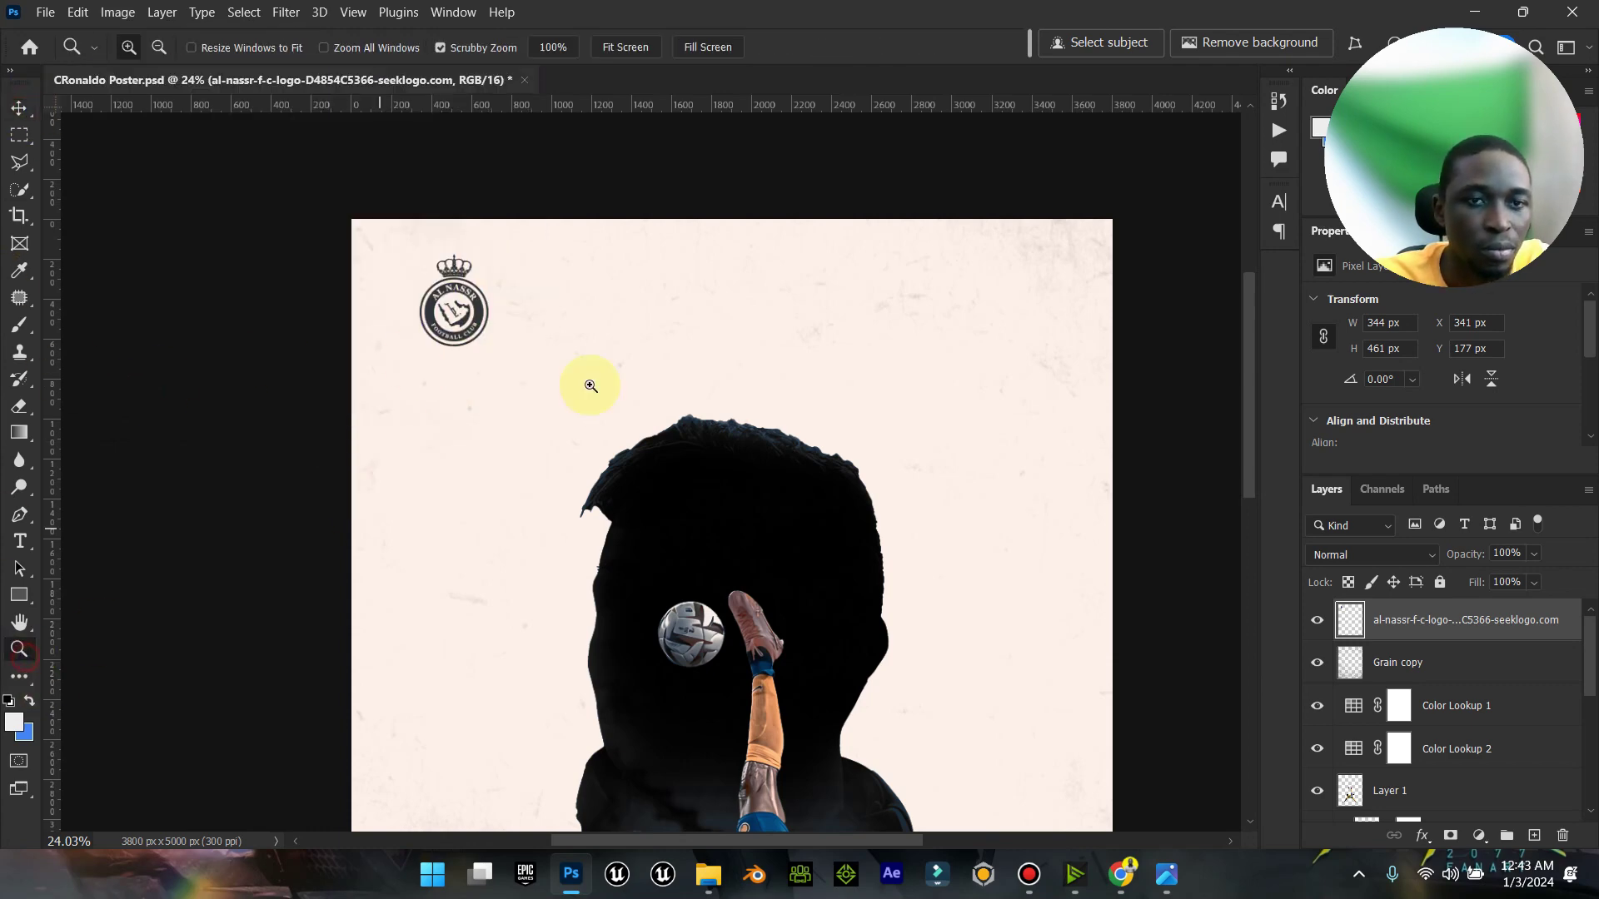
left_click_drag(465, 265, 543, 261)
left_click(18, 108)
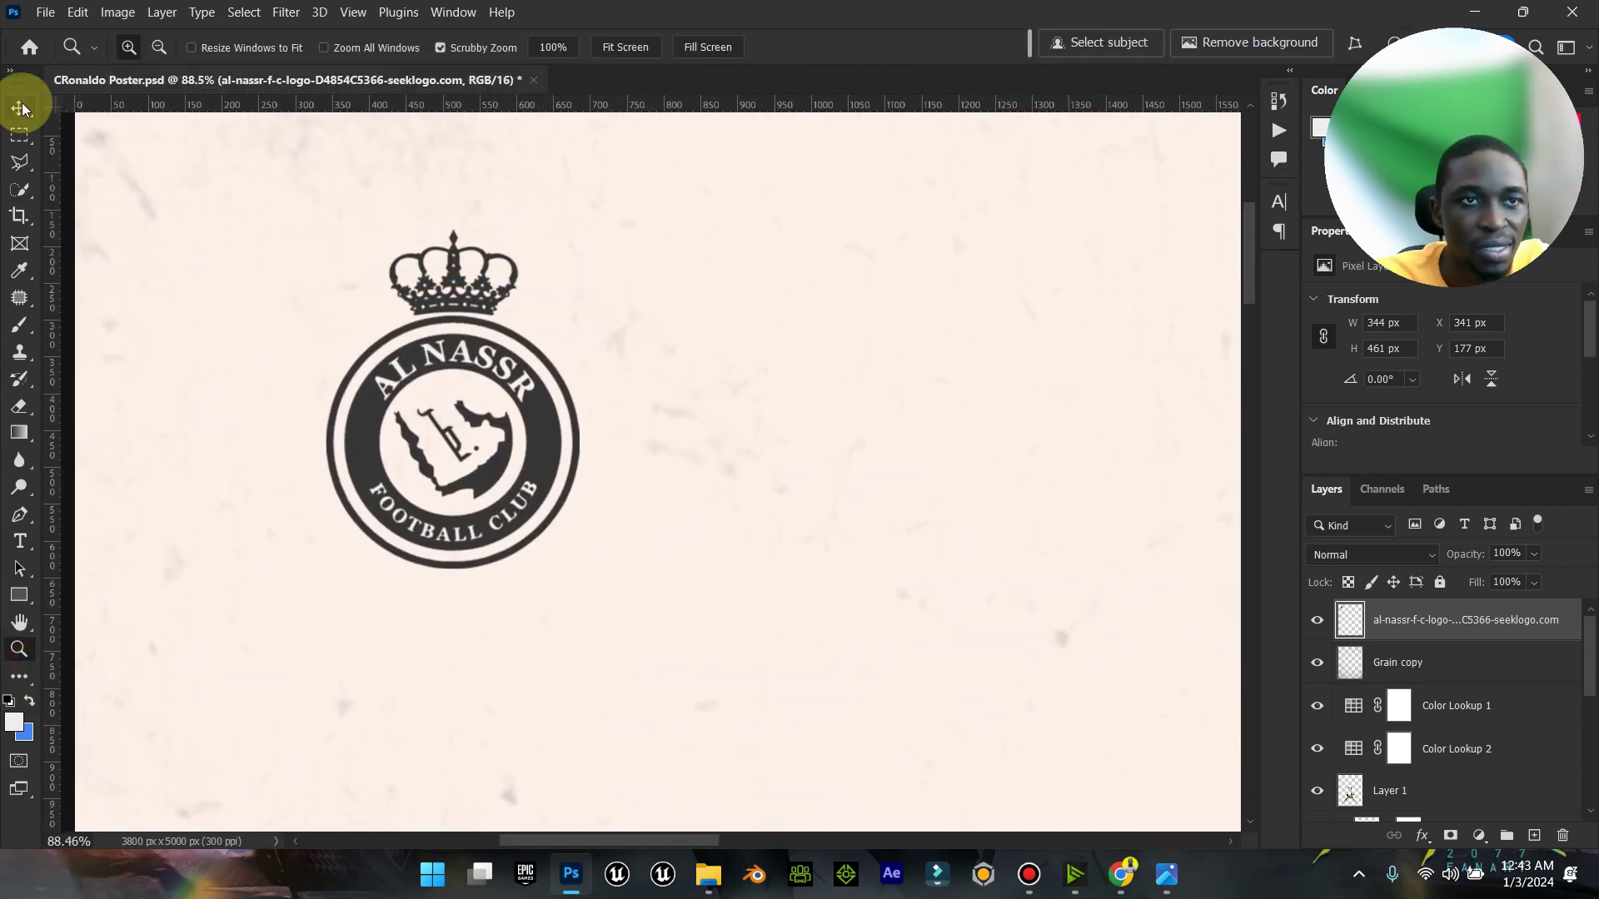
left_click(118, 12)
mouse_move(209, 64)
left_click(375, 184)
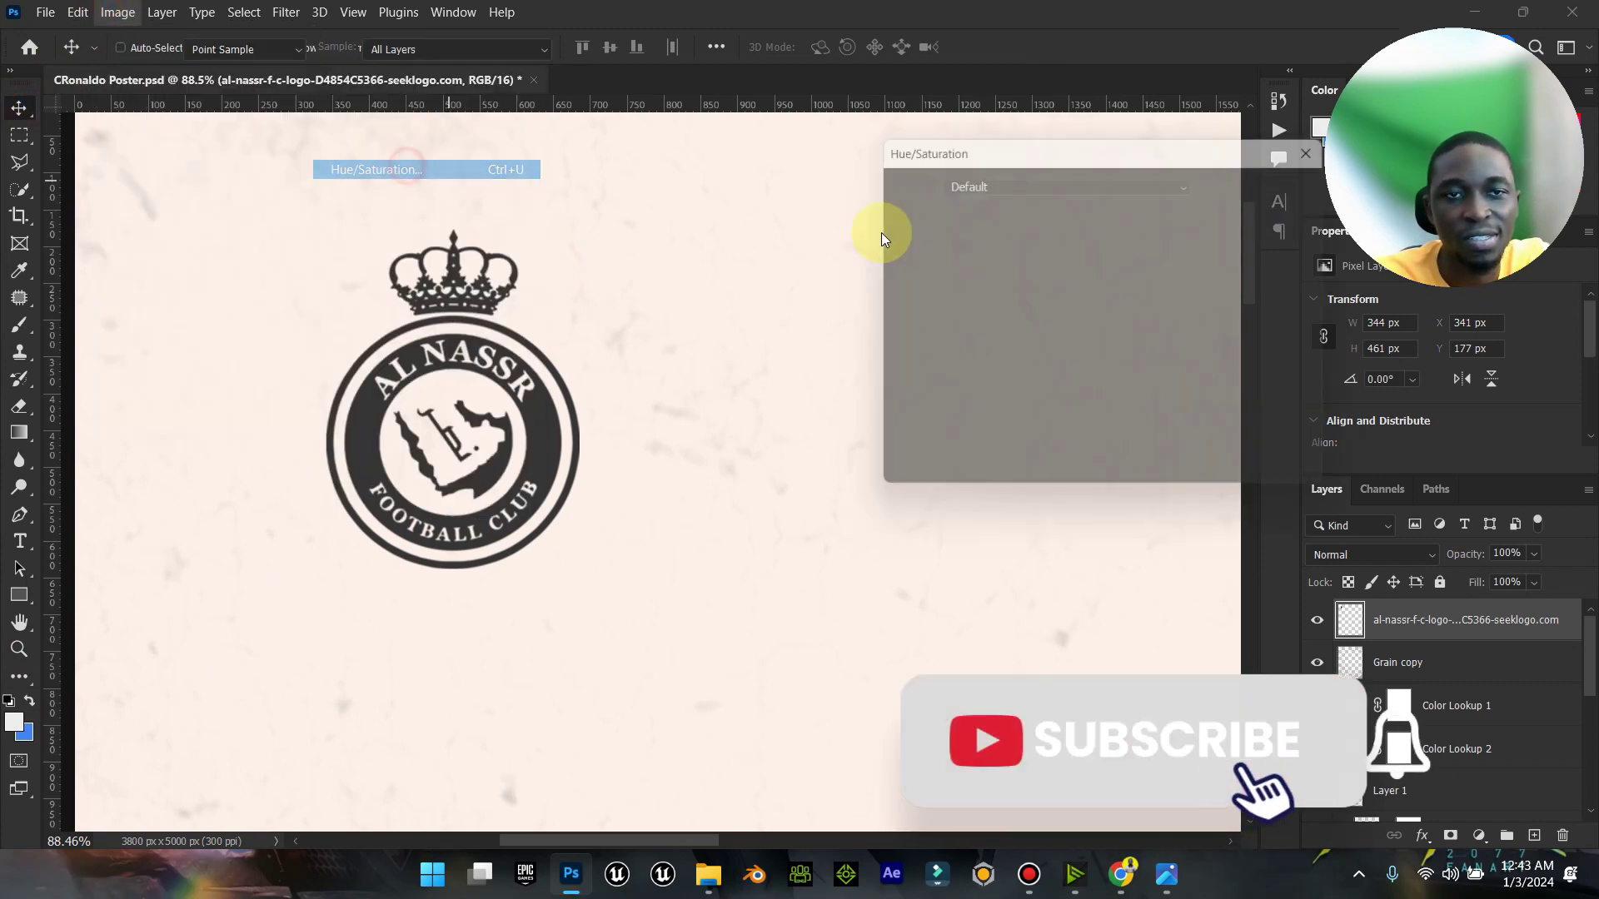
left_click_drag(1059, 398, 668, 361)
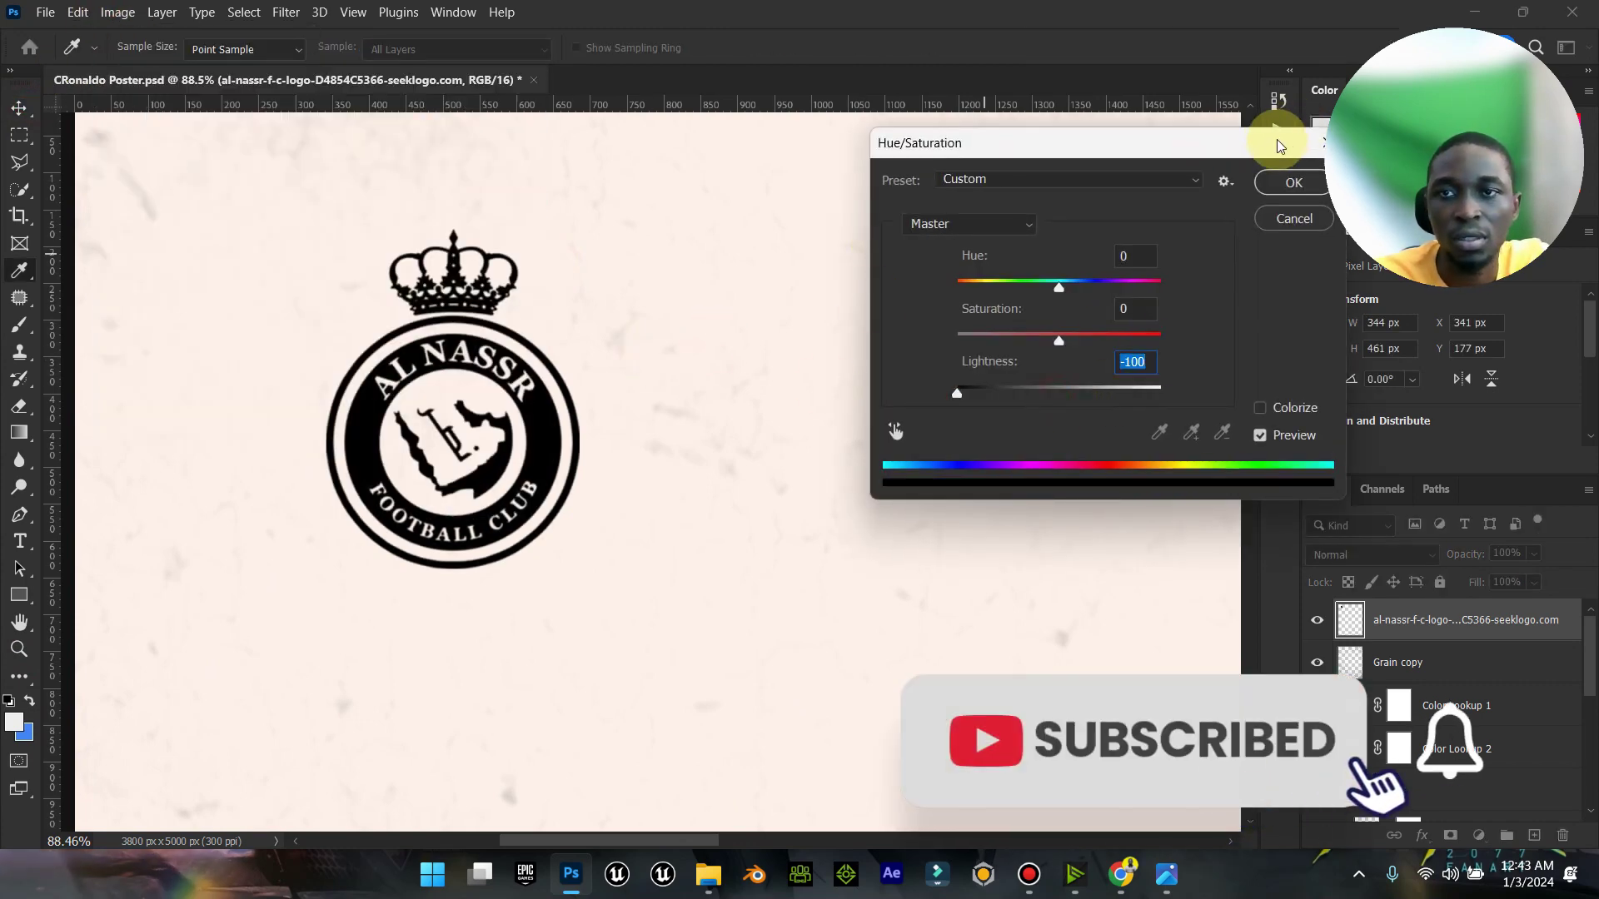
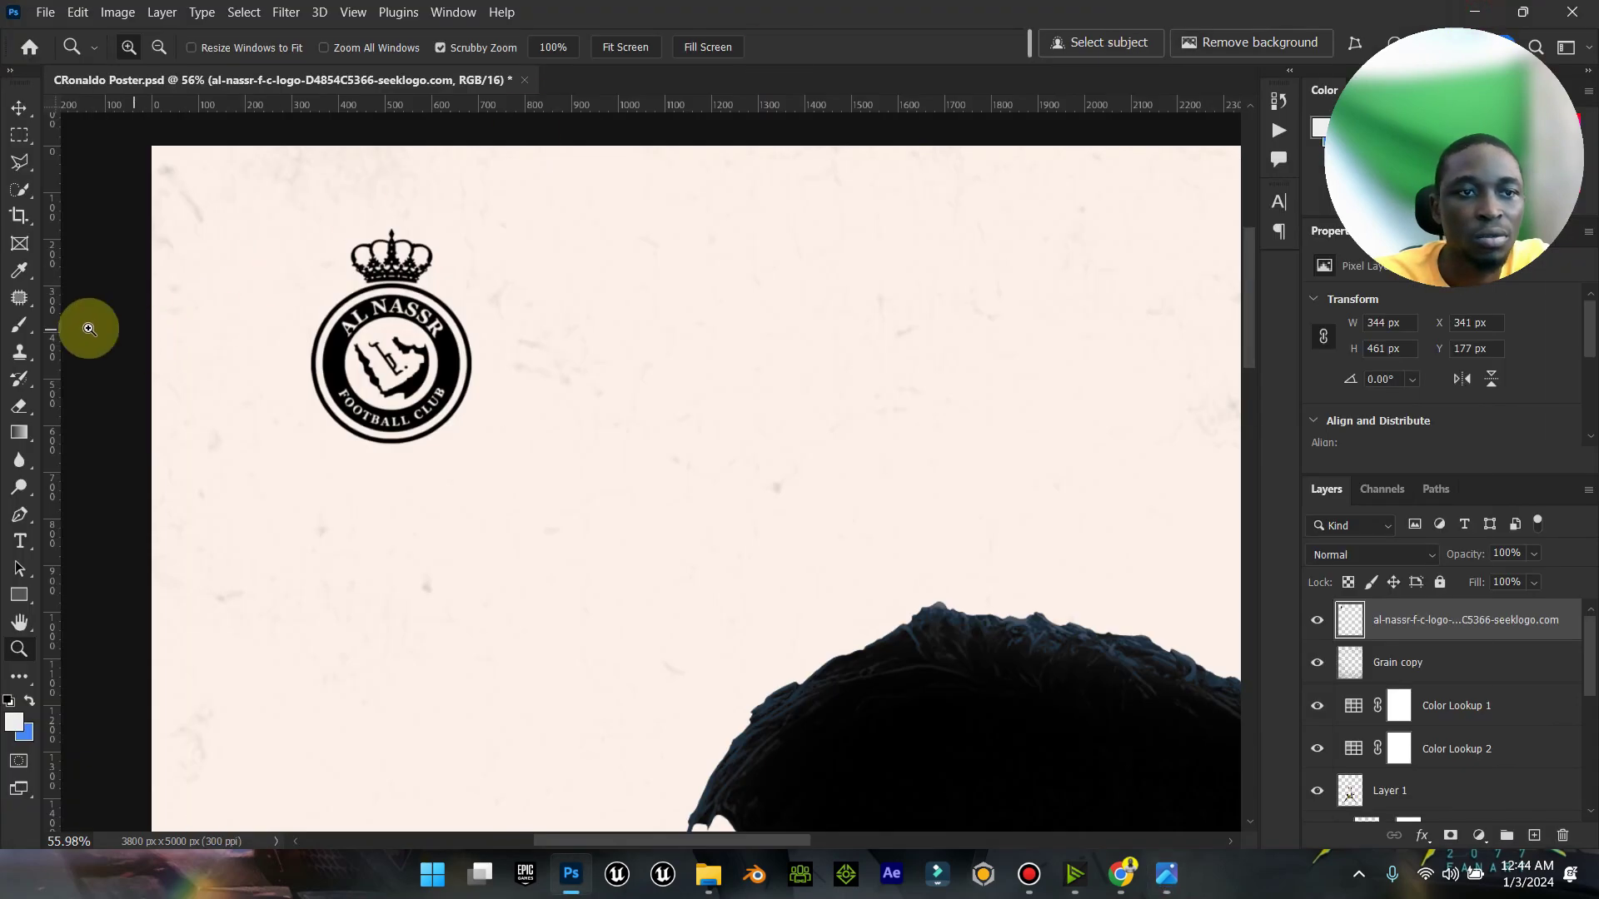
Step: Draw a black vertical divider about 3 × 392 px beside the Al Nassr logo and position it at about X 898, Y 212 px
left_click(18, 594)
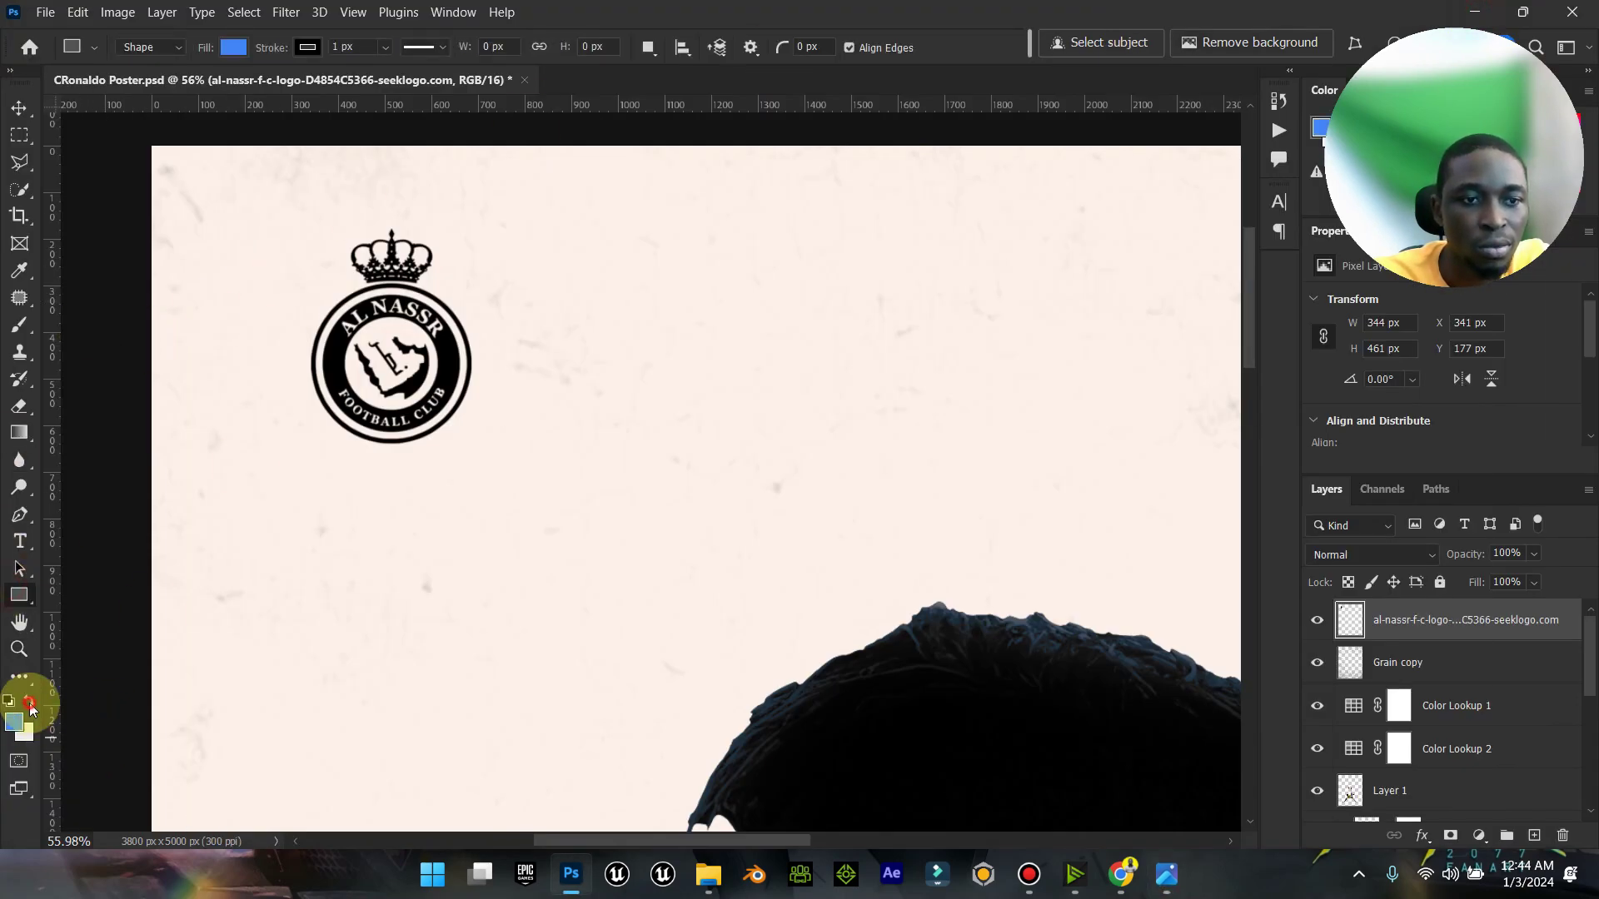
left_click(29, 704)
left_click(14, 722)
left_click(1126, 433)
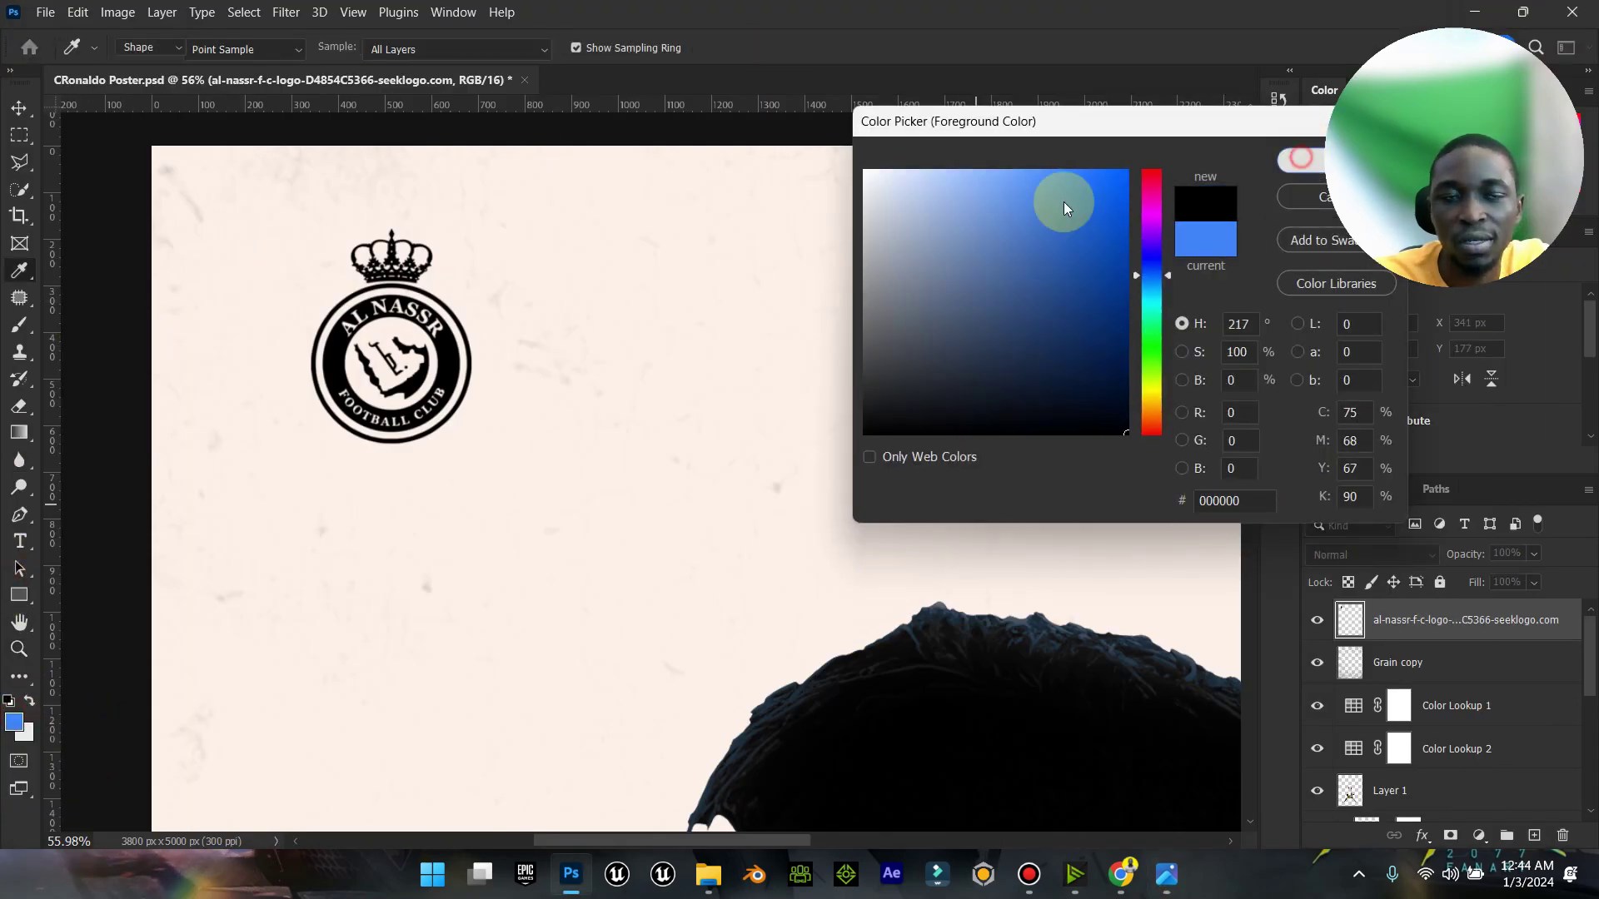
left_click(1251, 173)
left_click_drag(537, 250, 537, 433)
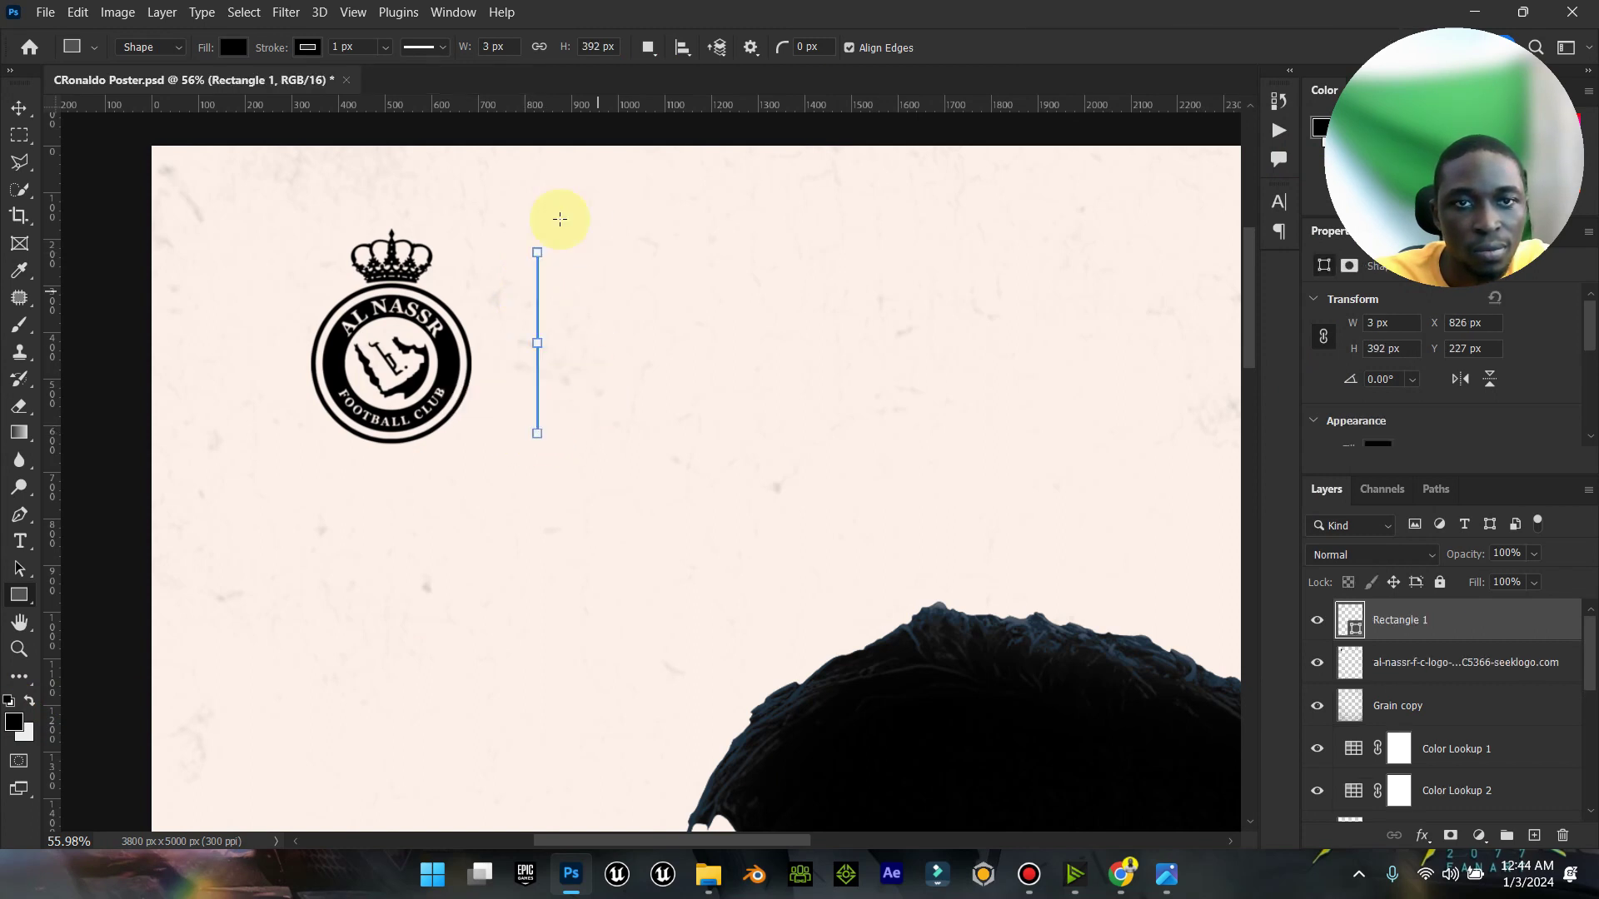
left_click(18, 108)
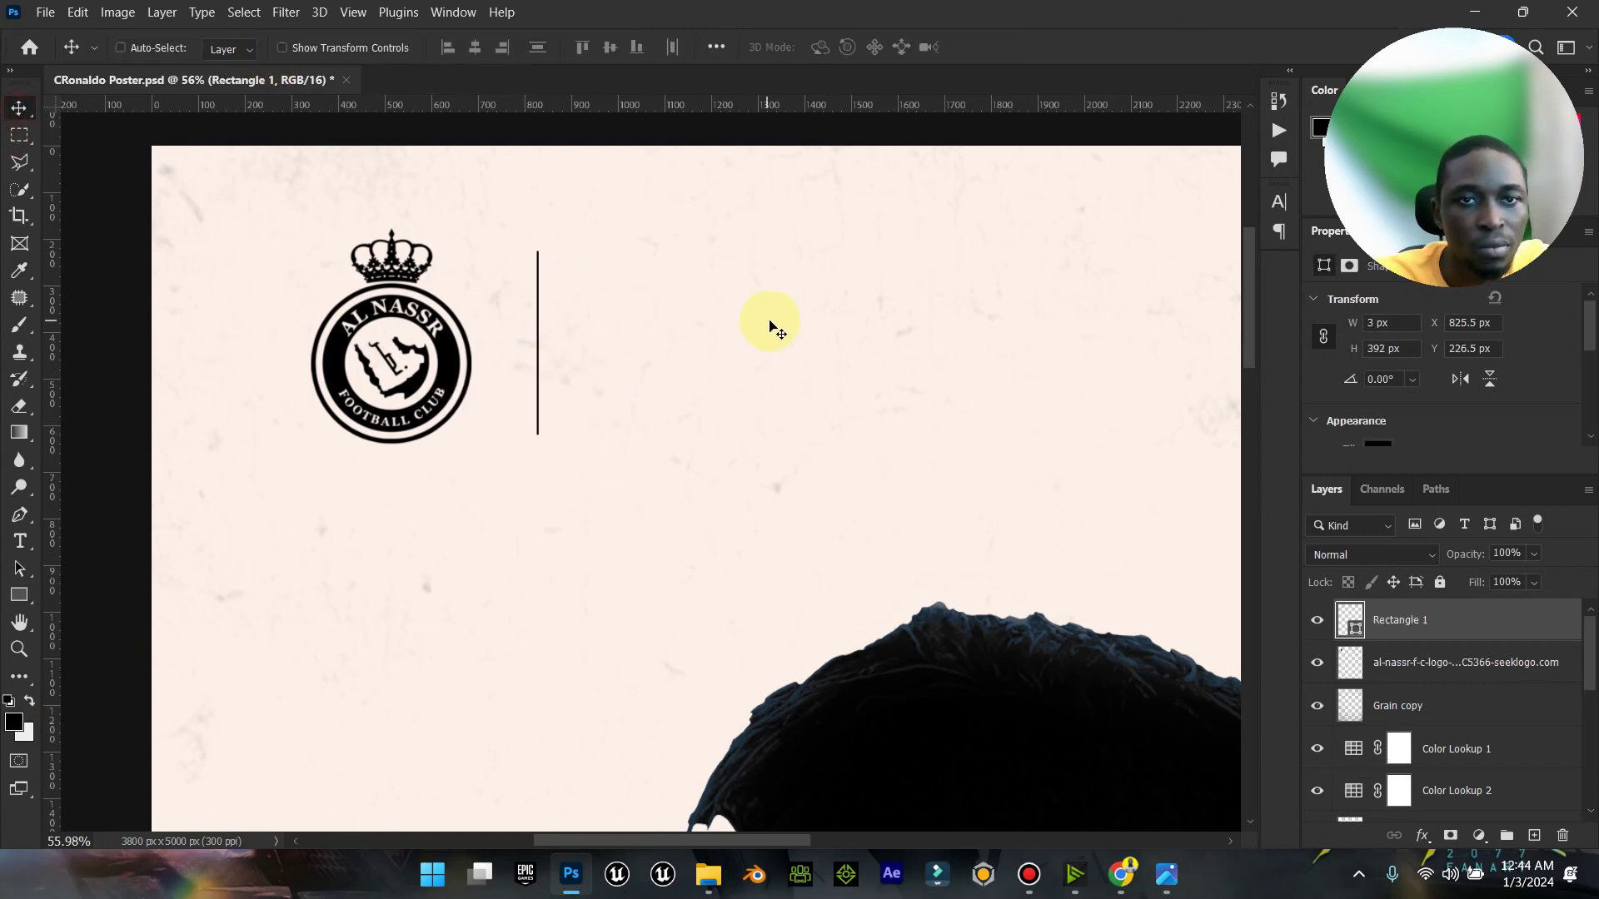
left_click_drag(542, 334, 574, 328)
Step: Check the reference poster's header, add the text "VS" on the divider's far side from the logo, and colour it black (000000)
left_click(1166, 868)
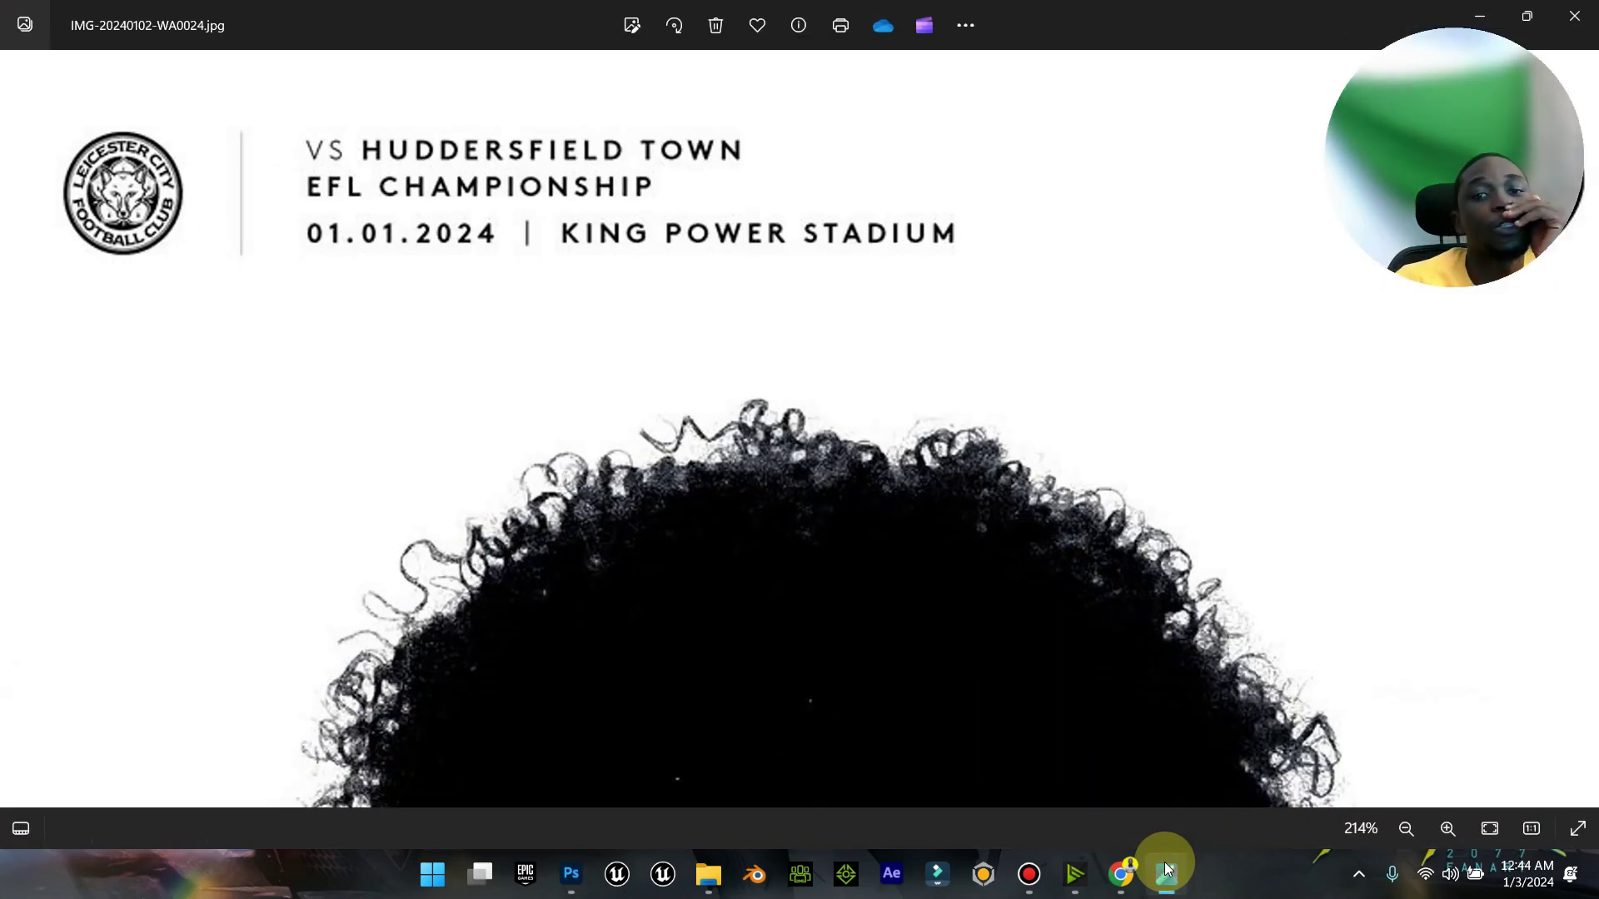
left_click(1166, 869)
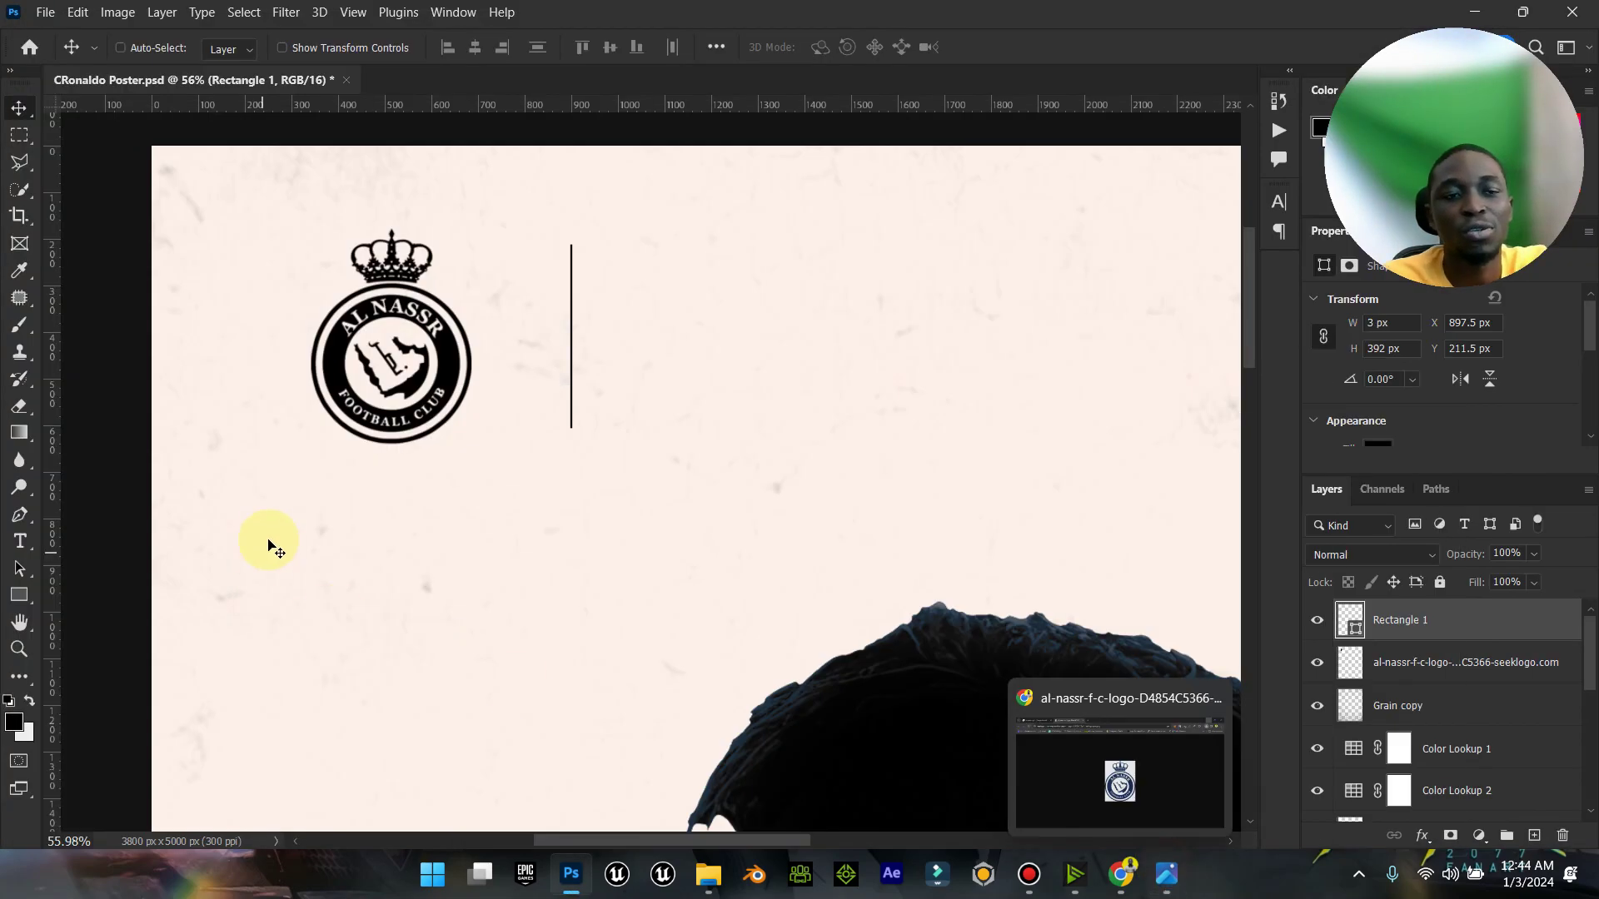
left_click(23, 543)
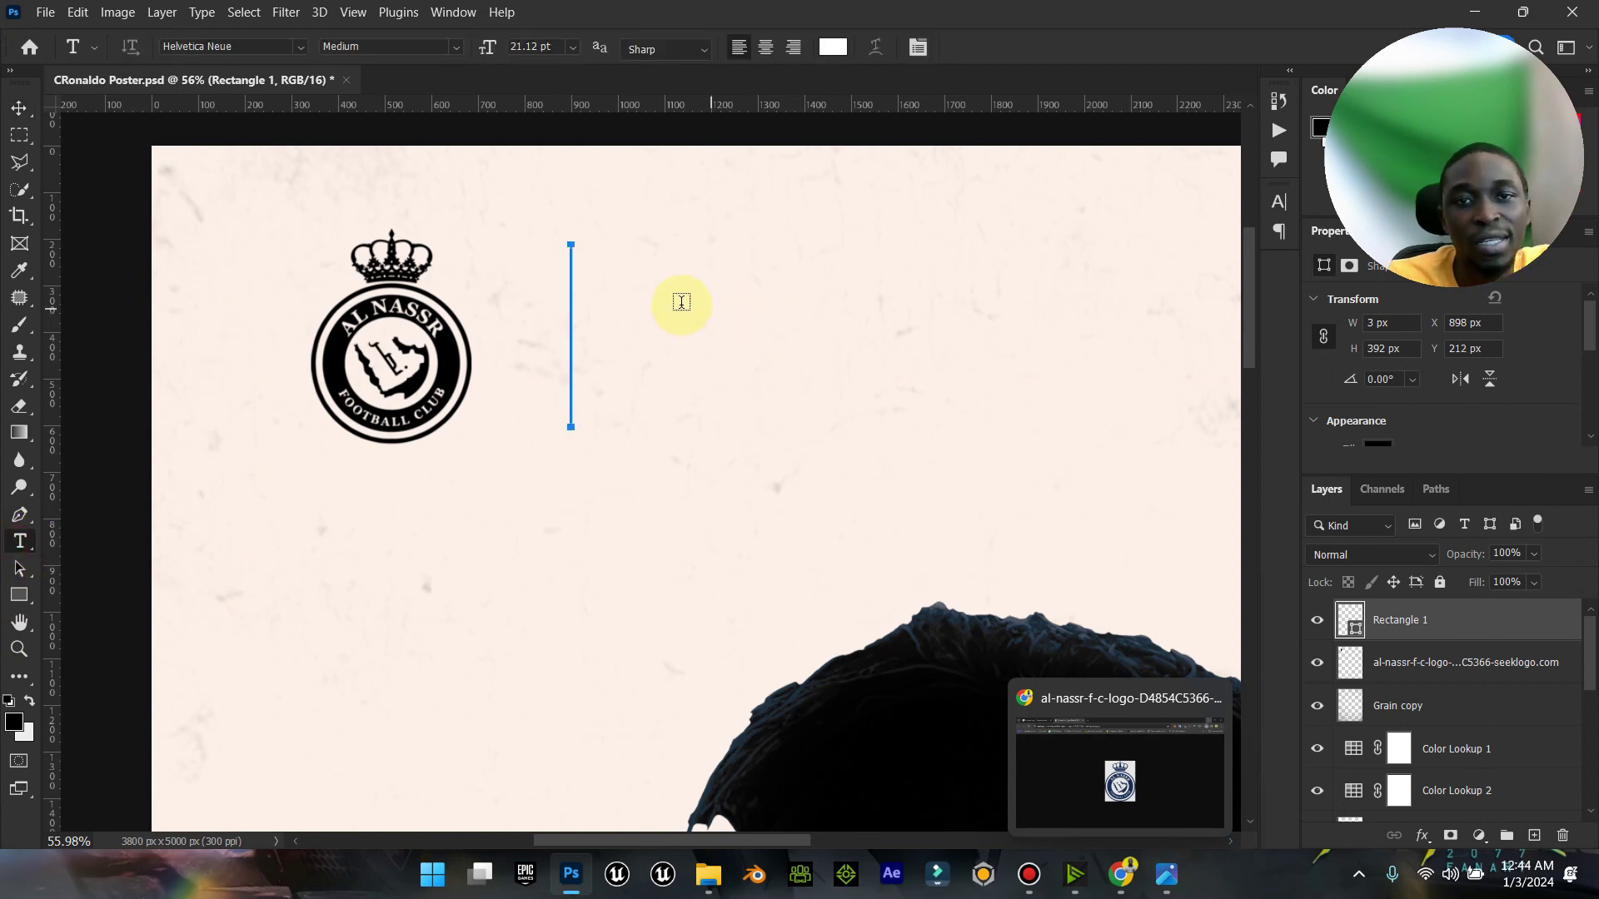
left_click(712, 290)
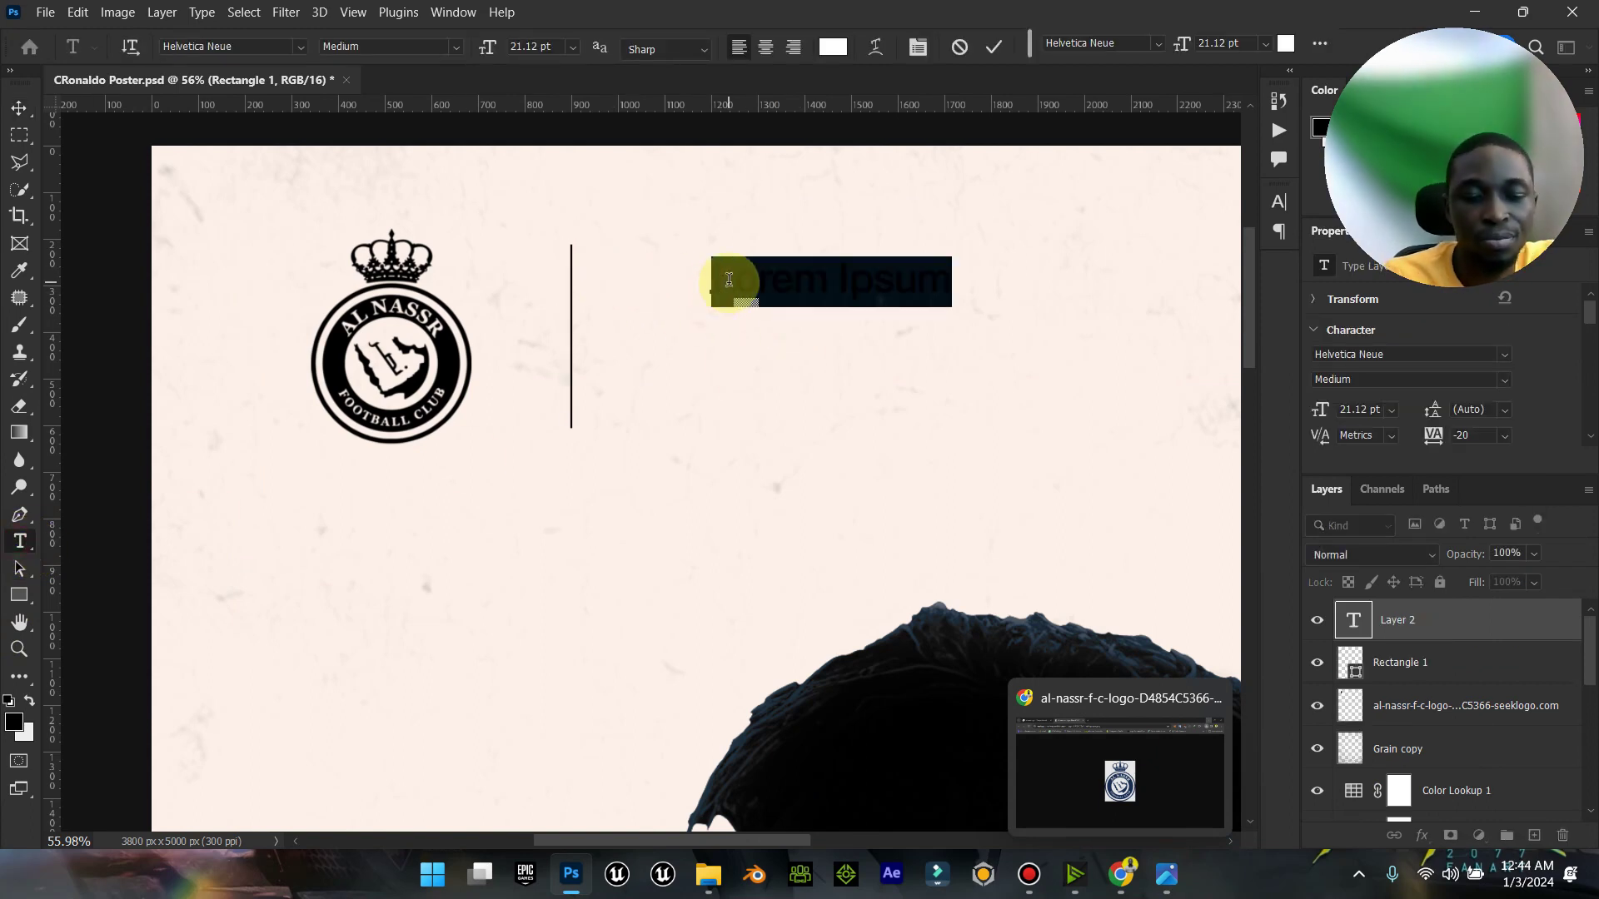
key("Caps_Lock")
type("VS")
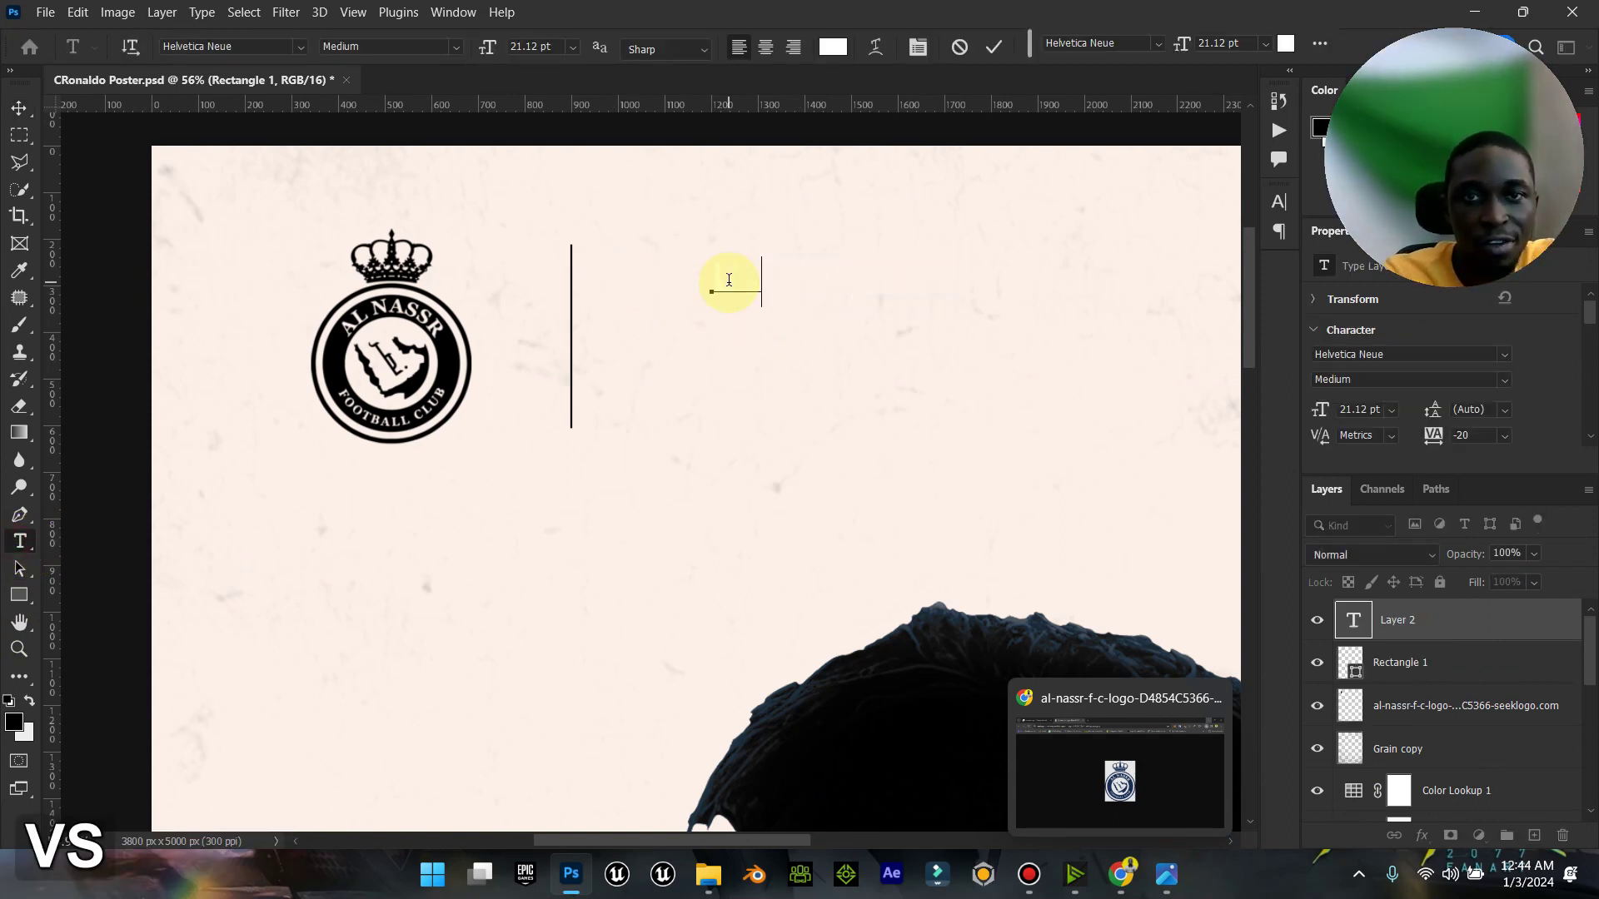
key("ctrl+a")
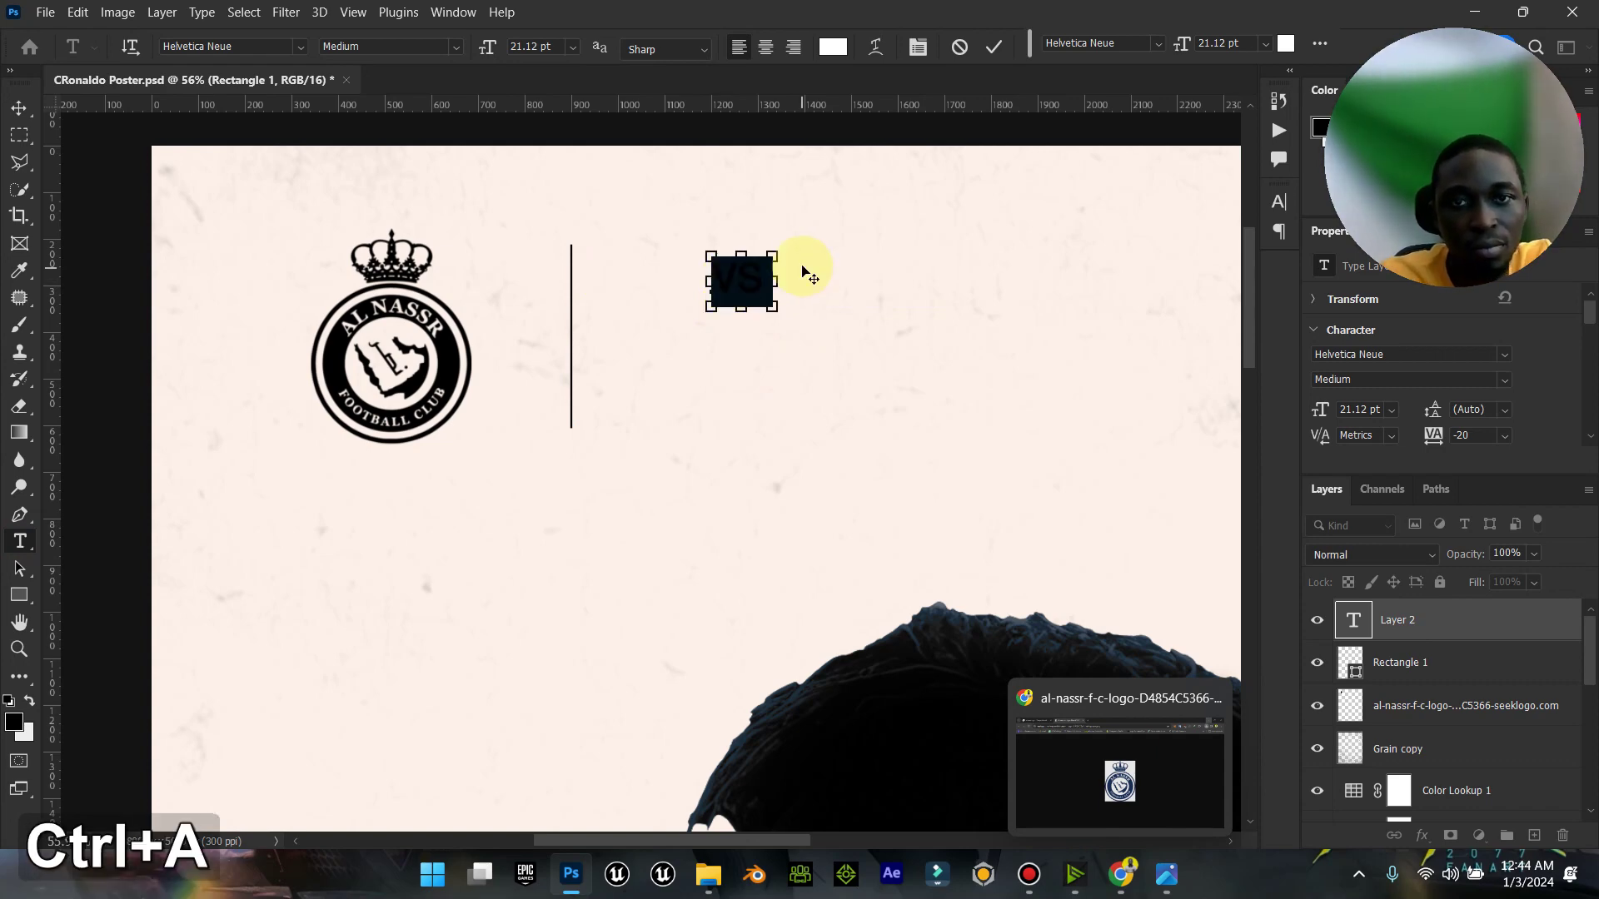
left_click(833, 46)
type("000000")
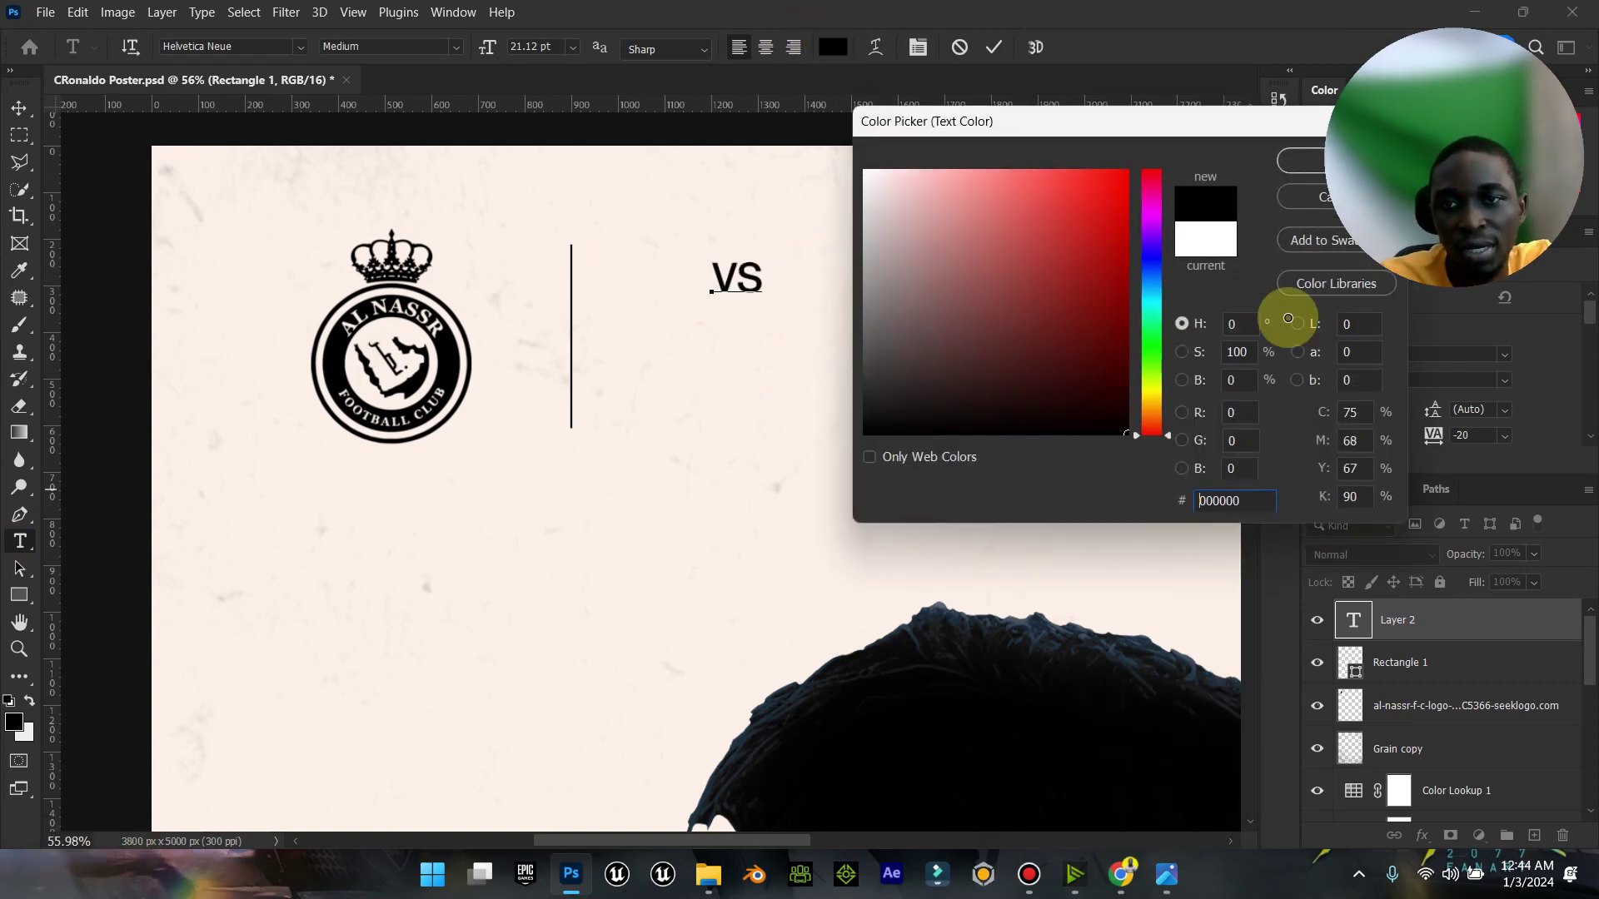
left_click(1301, 160)
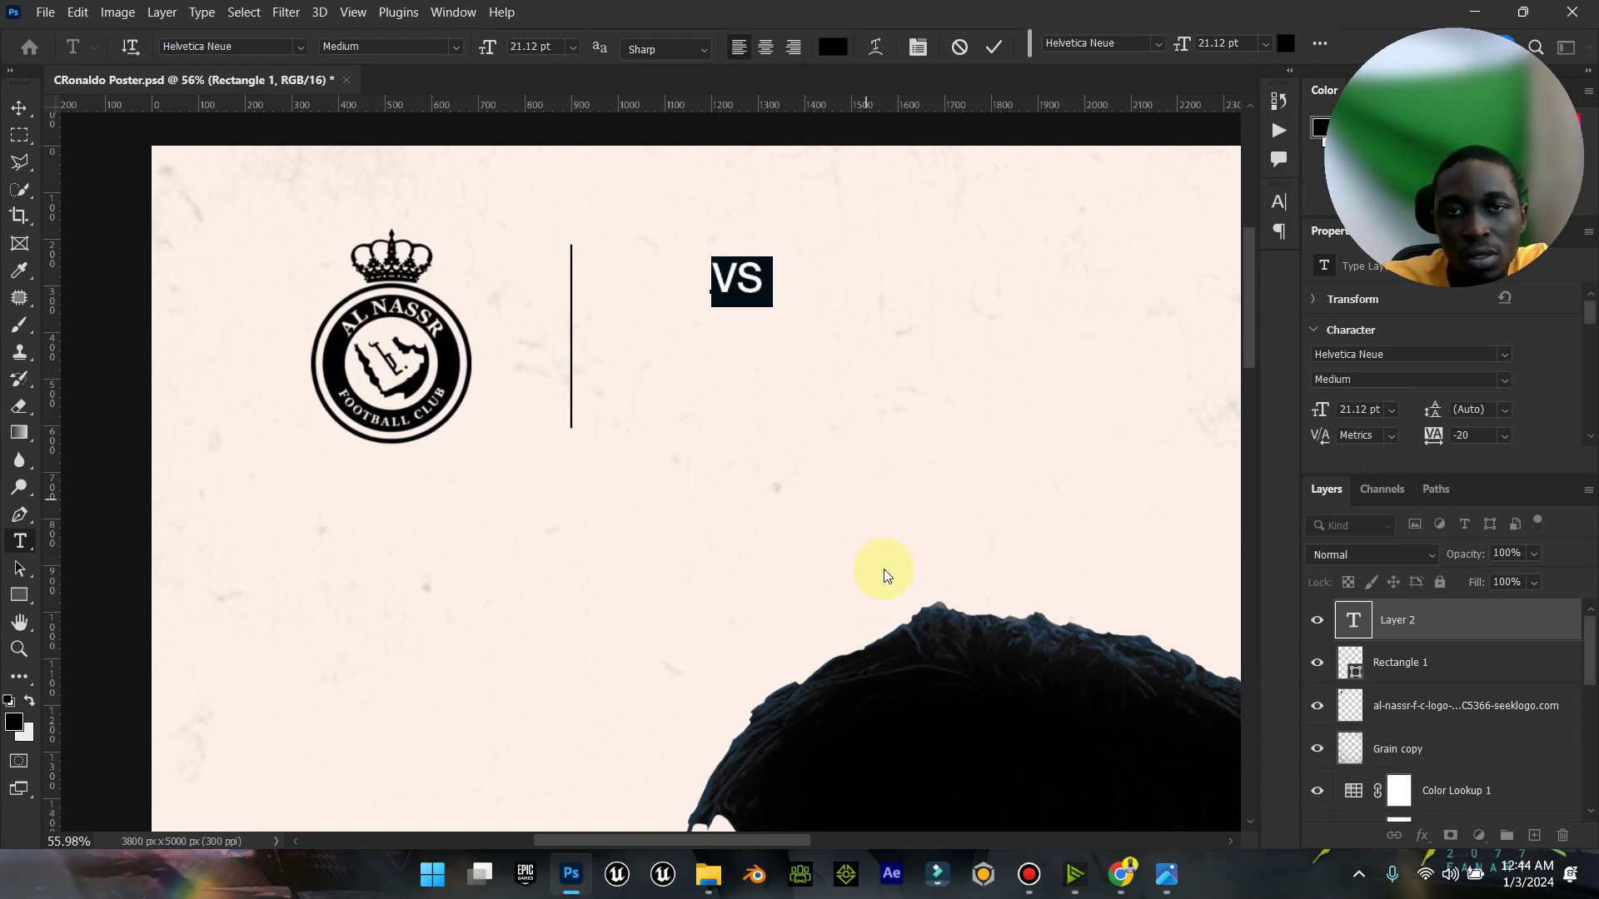
Step: Consult the reference poster and extend the header's first line with "MANCHESTER UNITED" after "VS"
left_click(1169, 887)
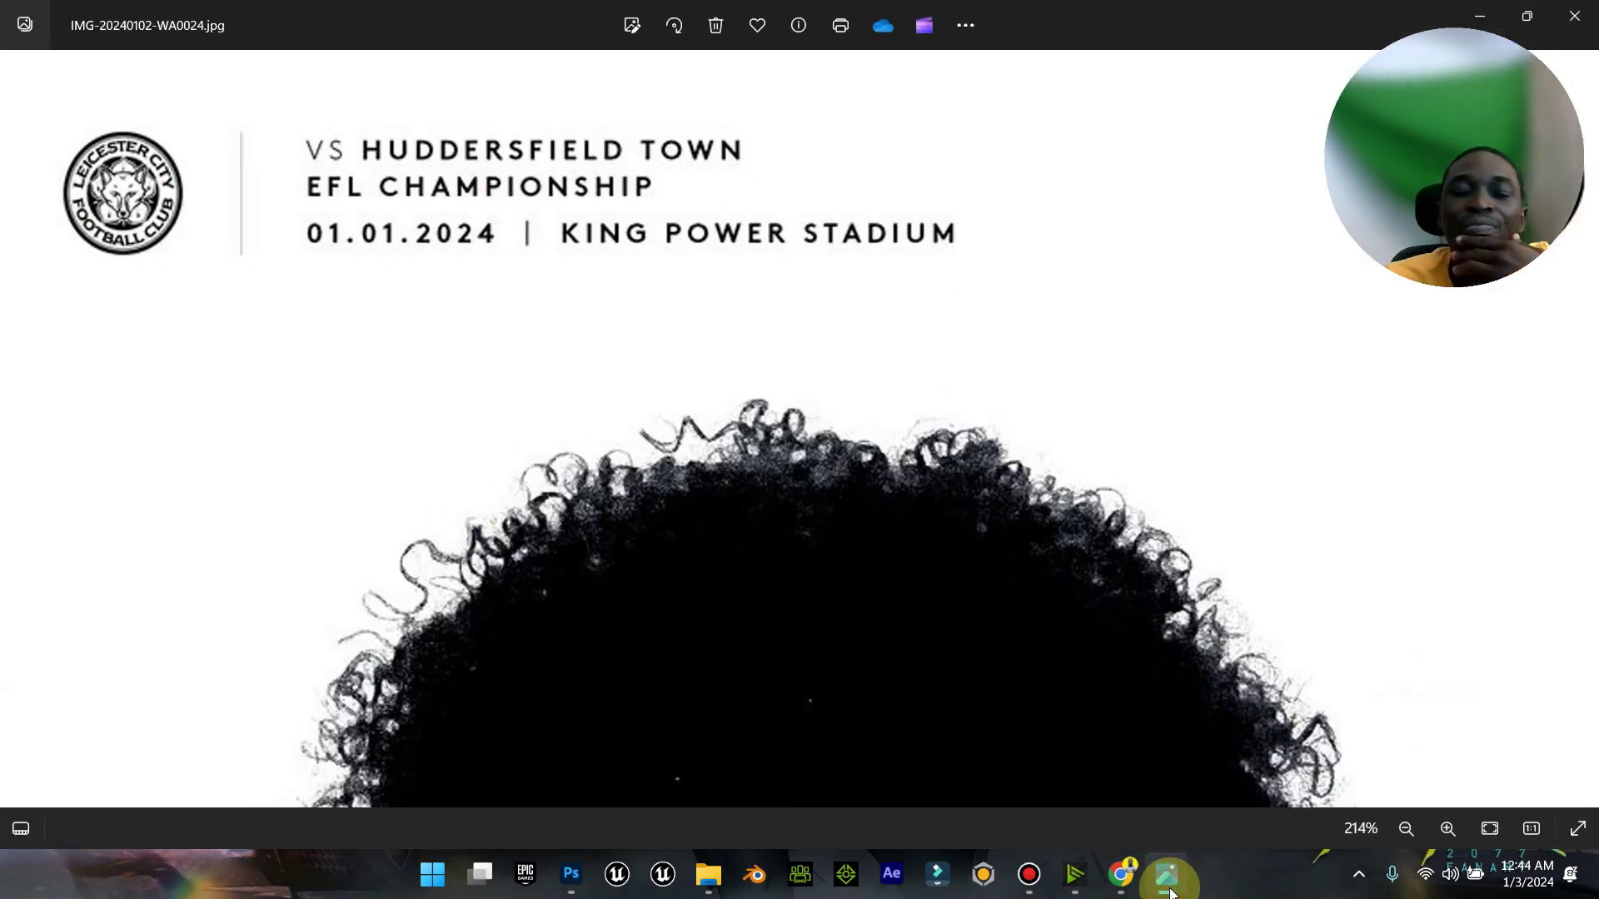
left_click(1169, 888)
left_click(766, 283)
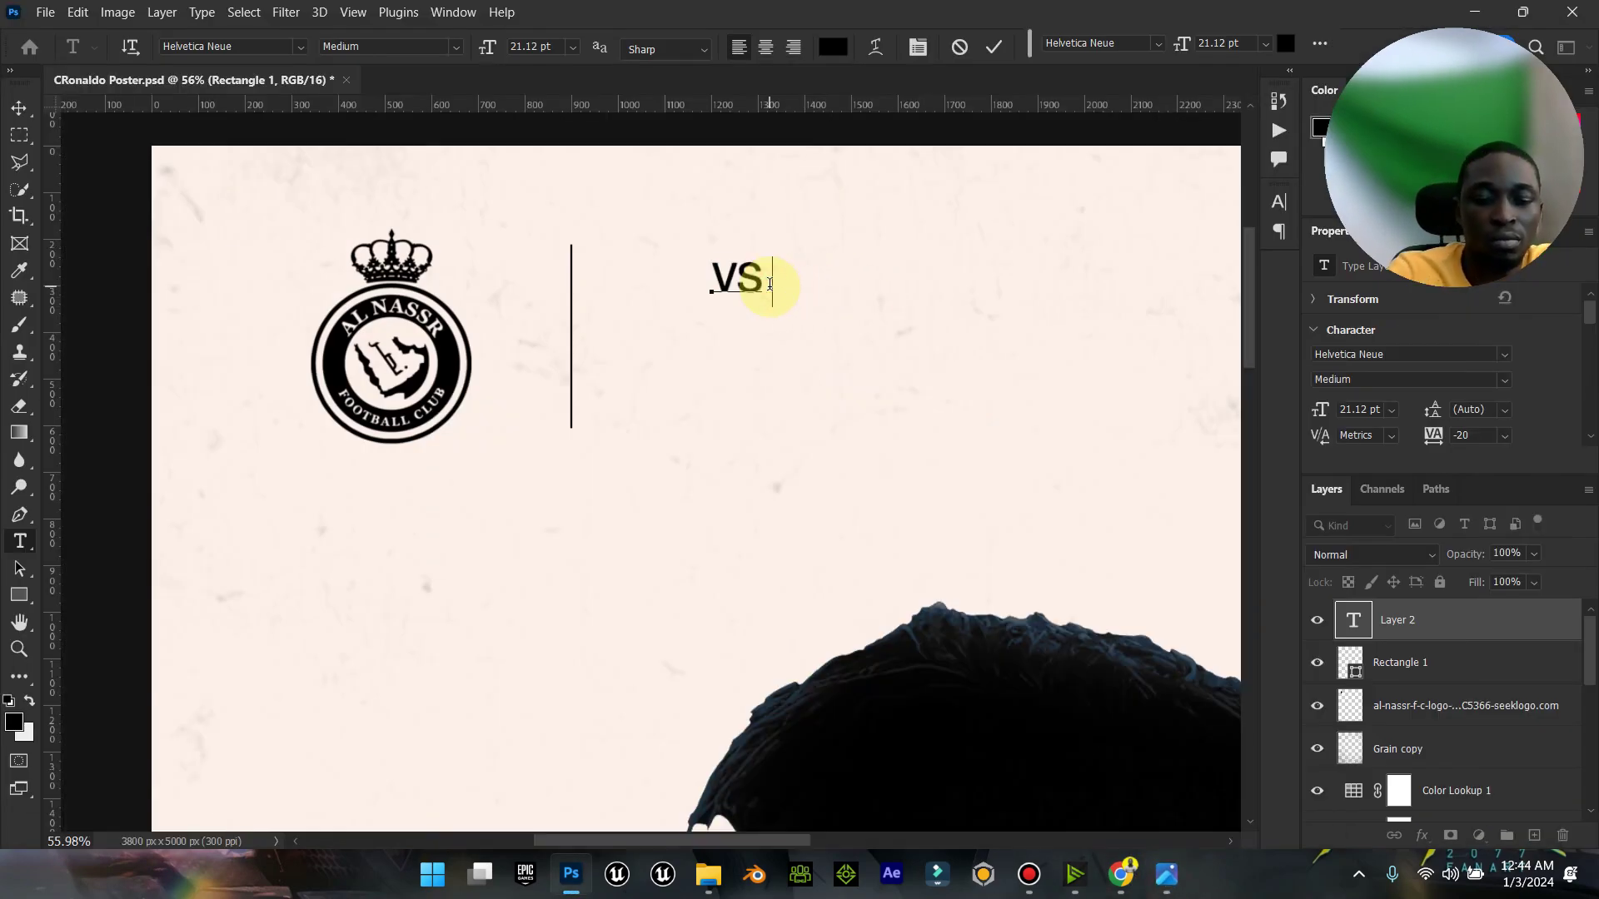
type("MANCHESTER UNITYE")
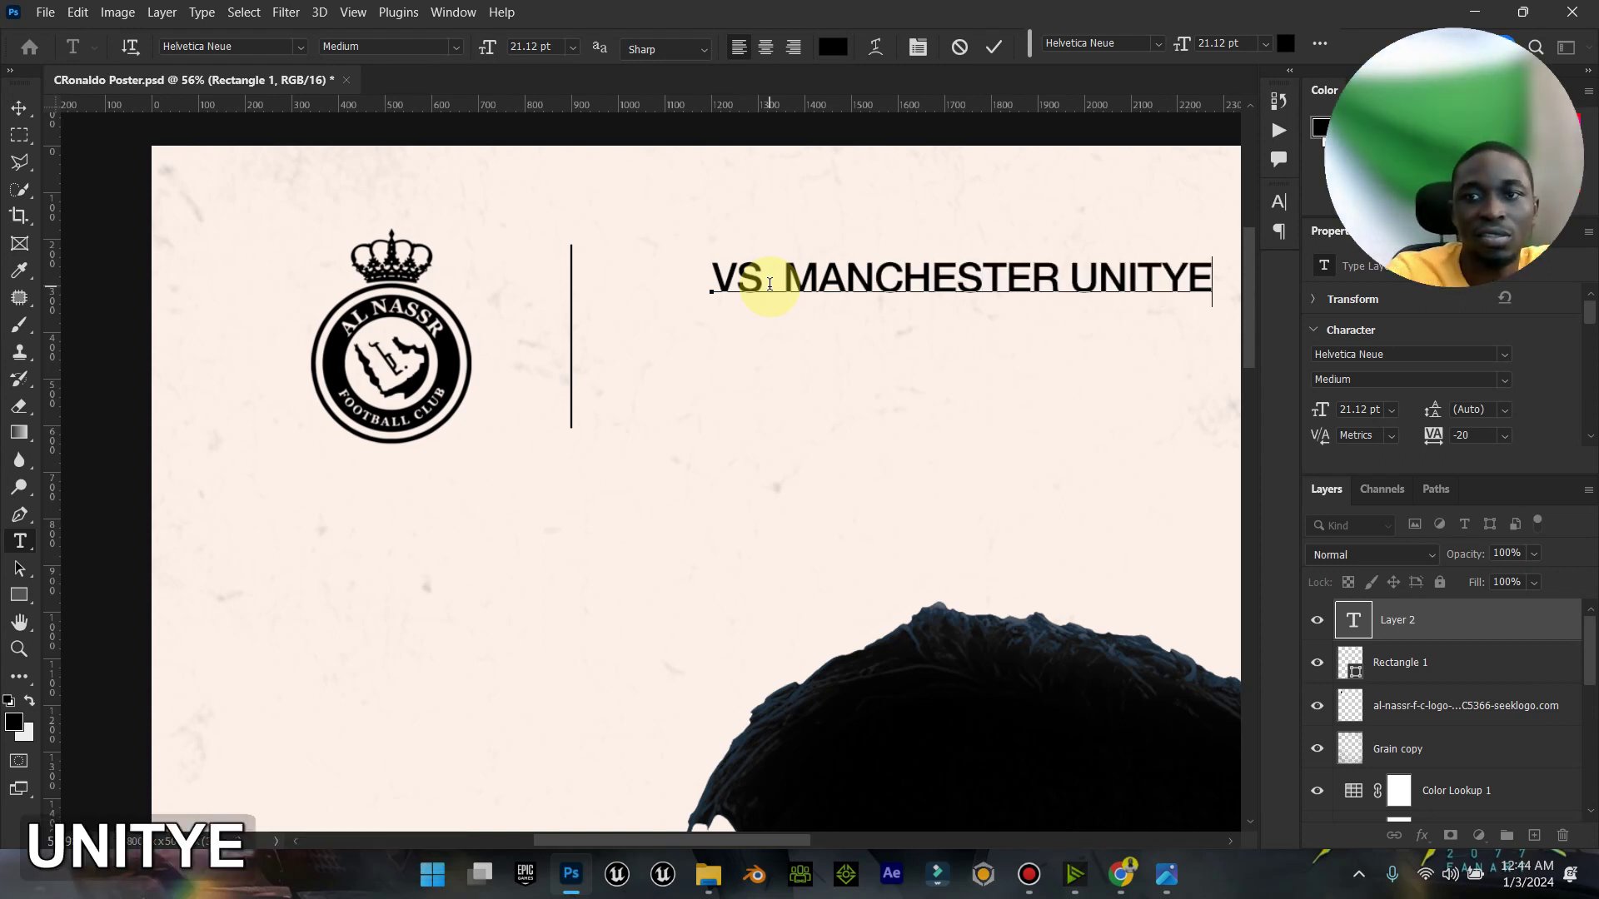
key("BackSpace")
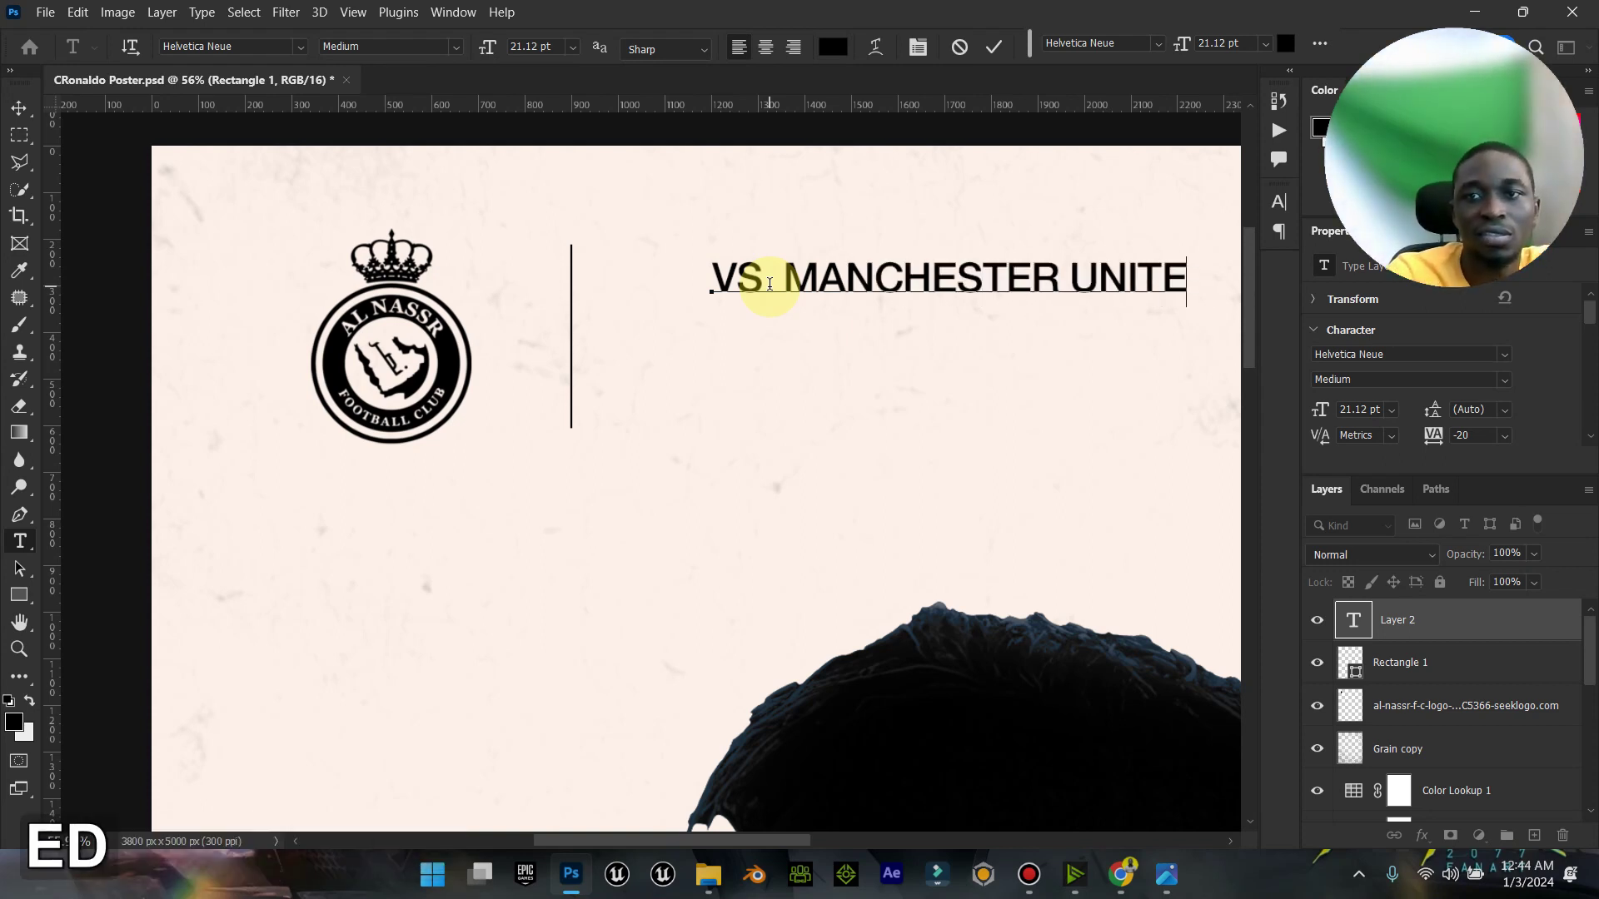
Step: Check the reference poster's competition line and add a second header line reading "CHAMPIONS LEAGUE"
left_click(1183, 887)
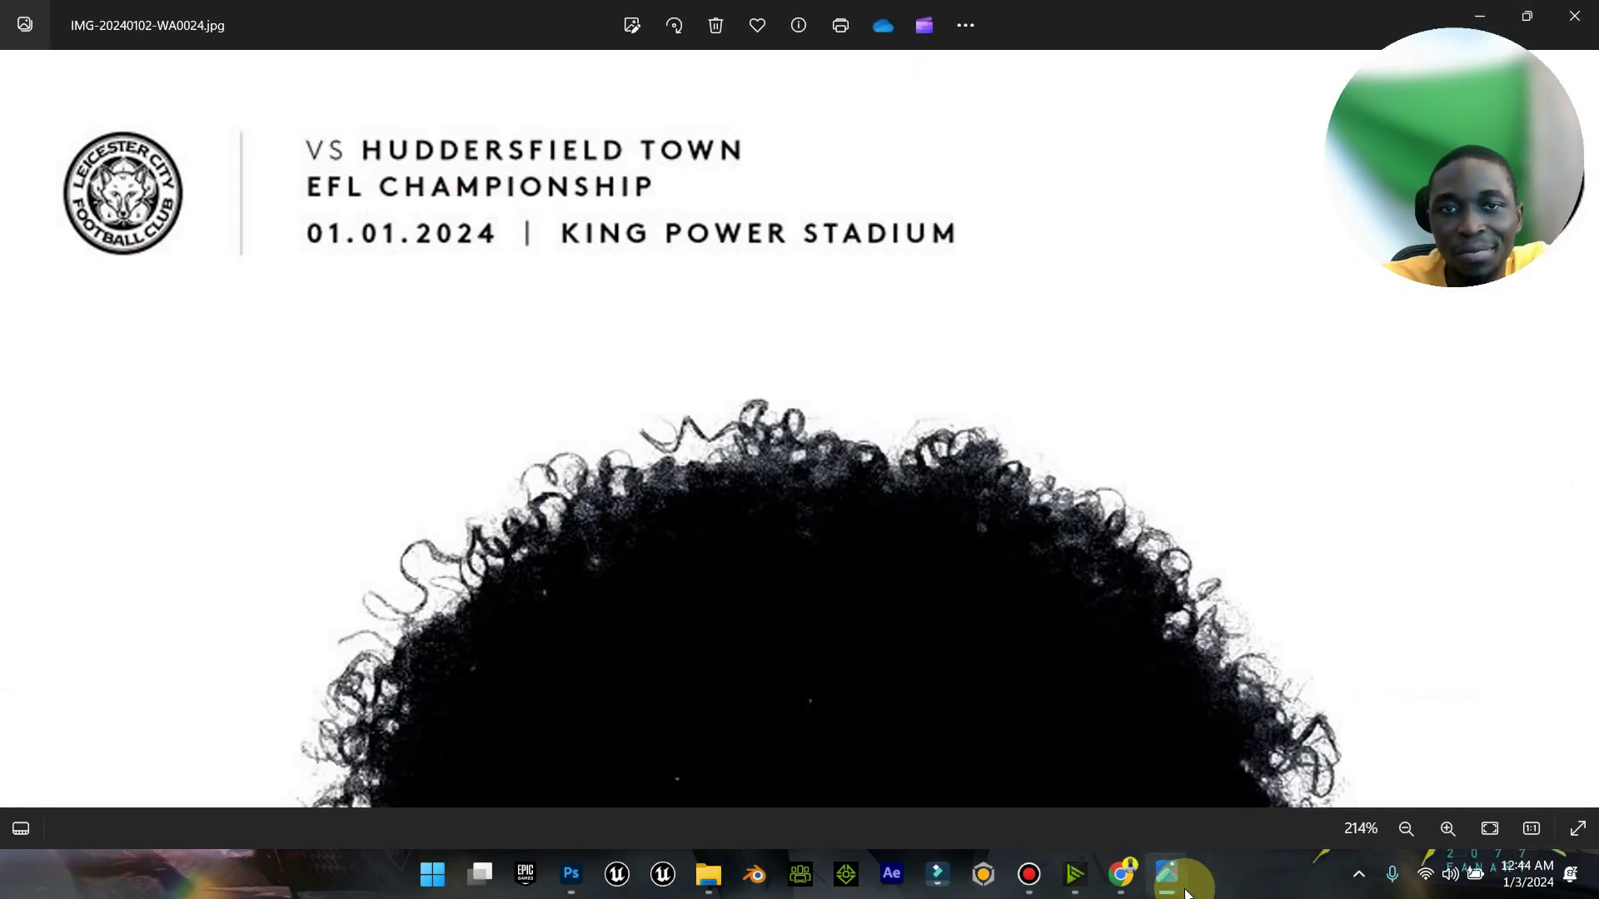
left_click(1185, 890)
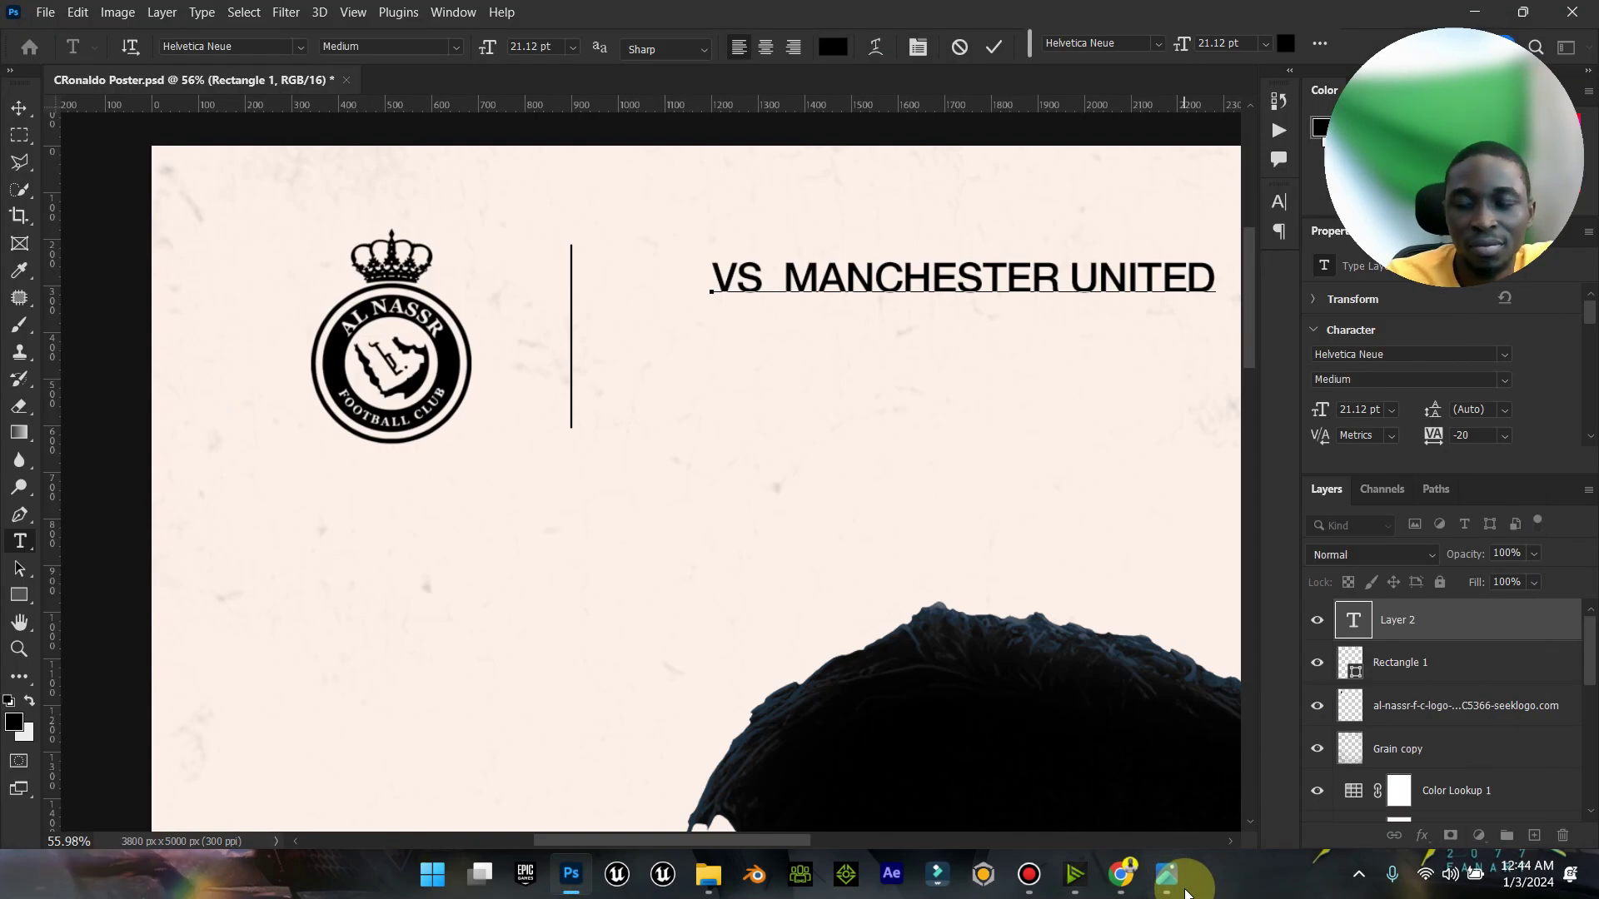
key("Return")
type("CHAM")
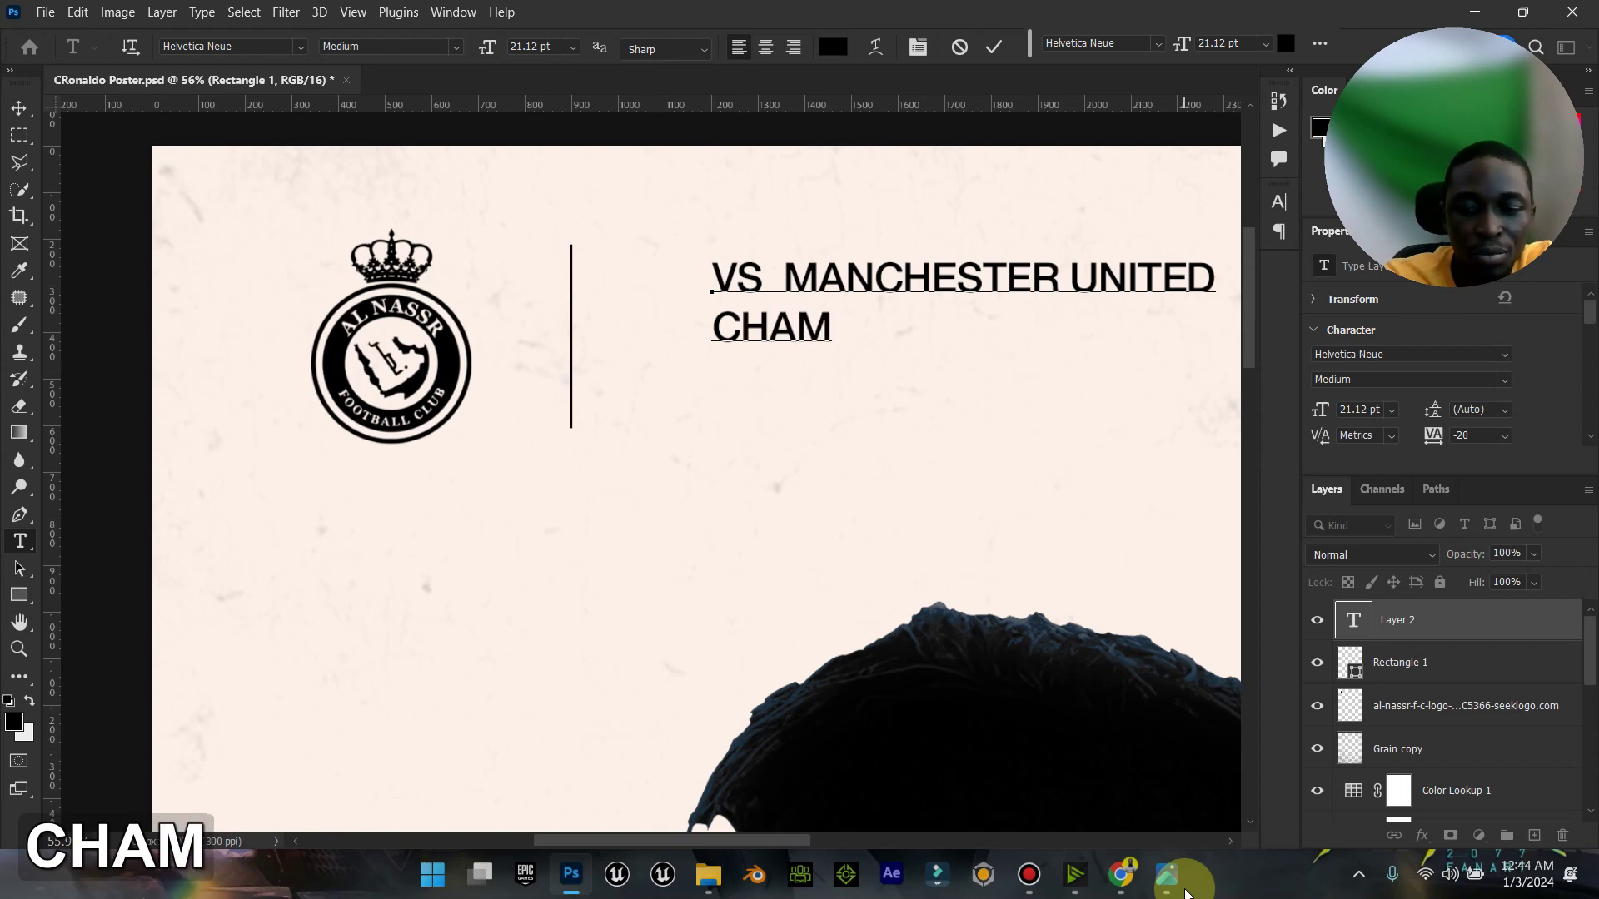
type("PIONS ")
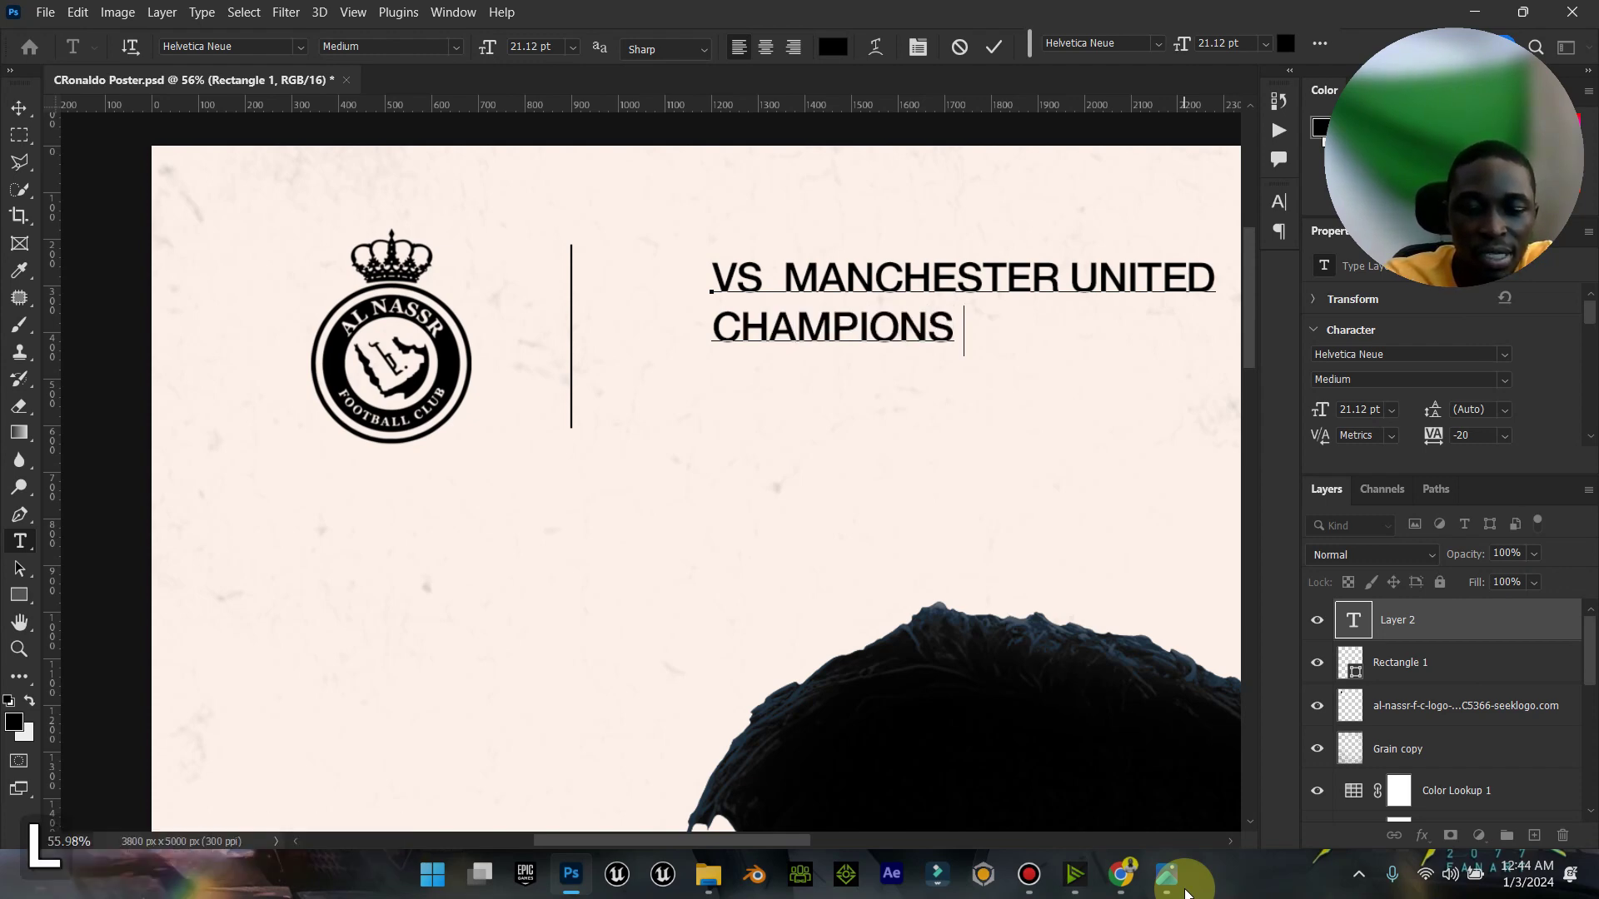
type("LEAGUE")
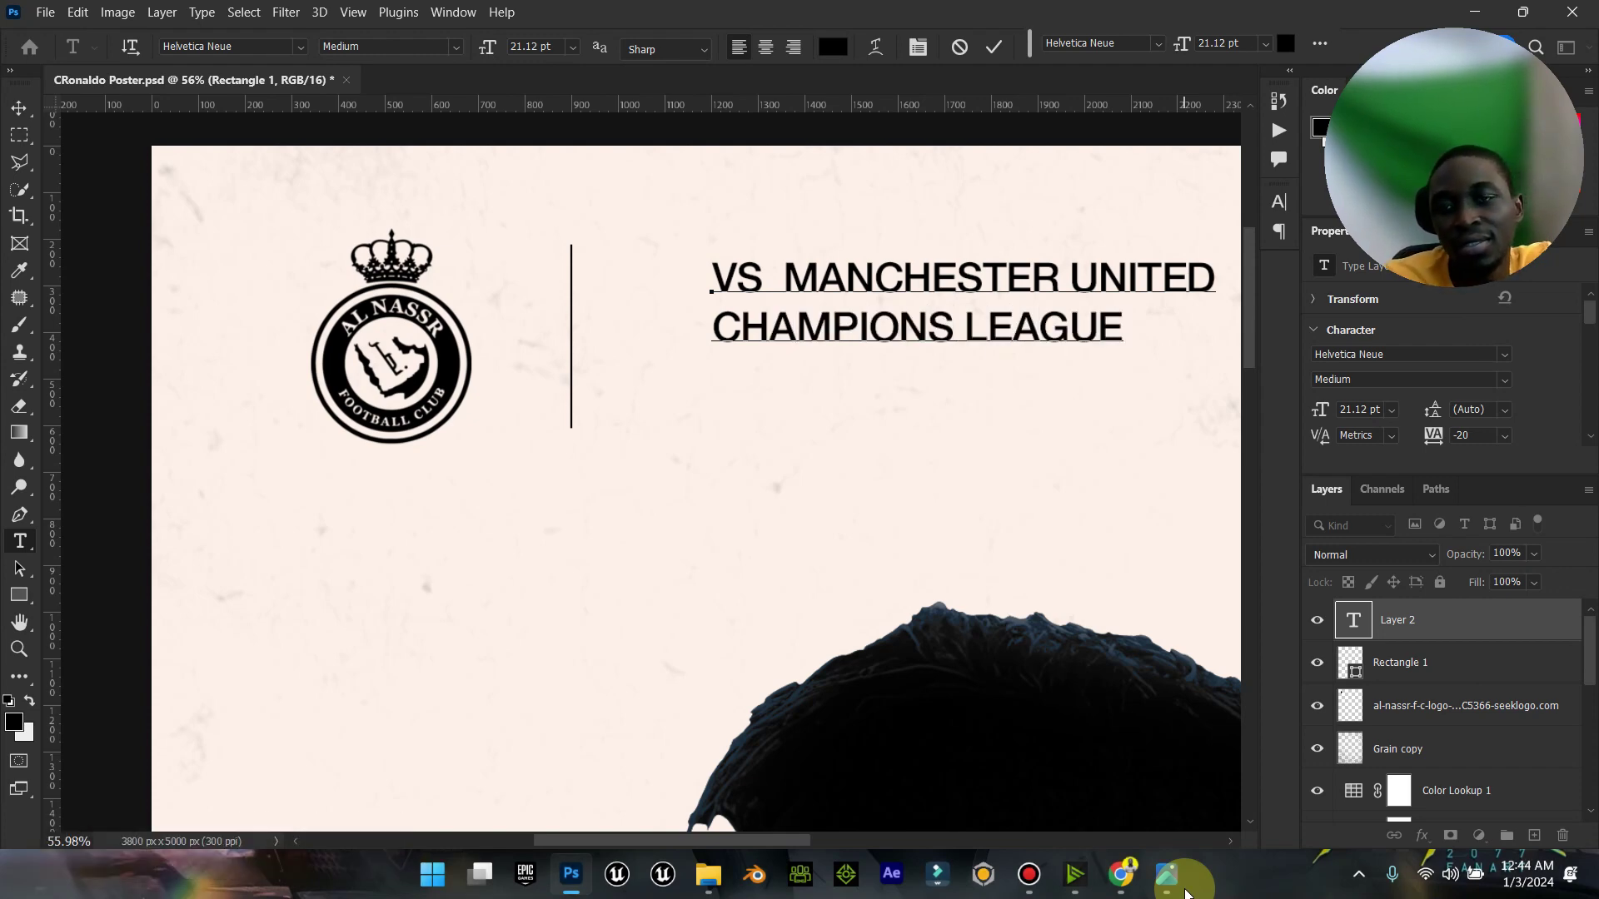
Step: Compare with the reference poster and insert "UEFA " before "CHAMPIONS LEAGUE" in the header's second line
left_click(1168, 886)
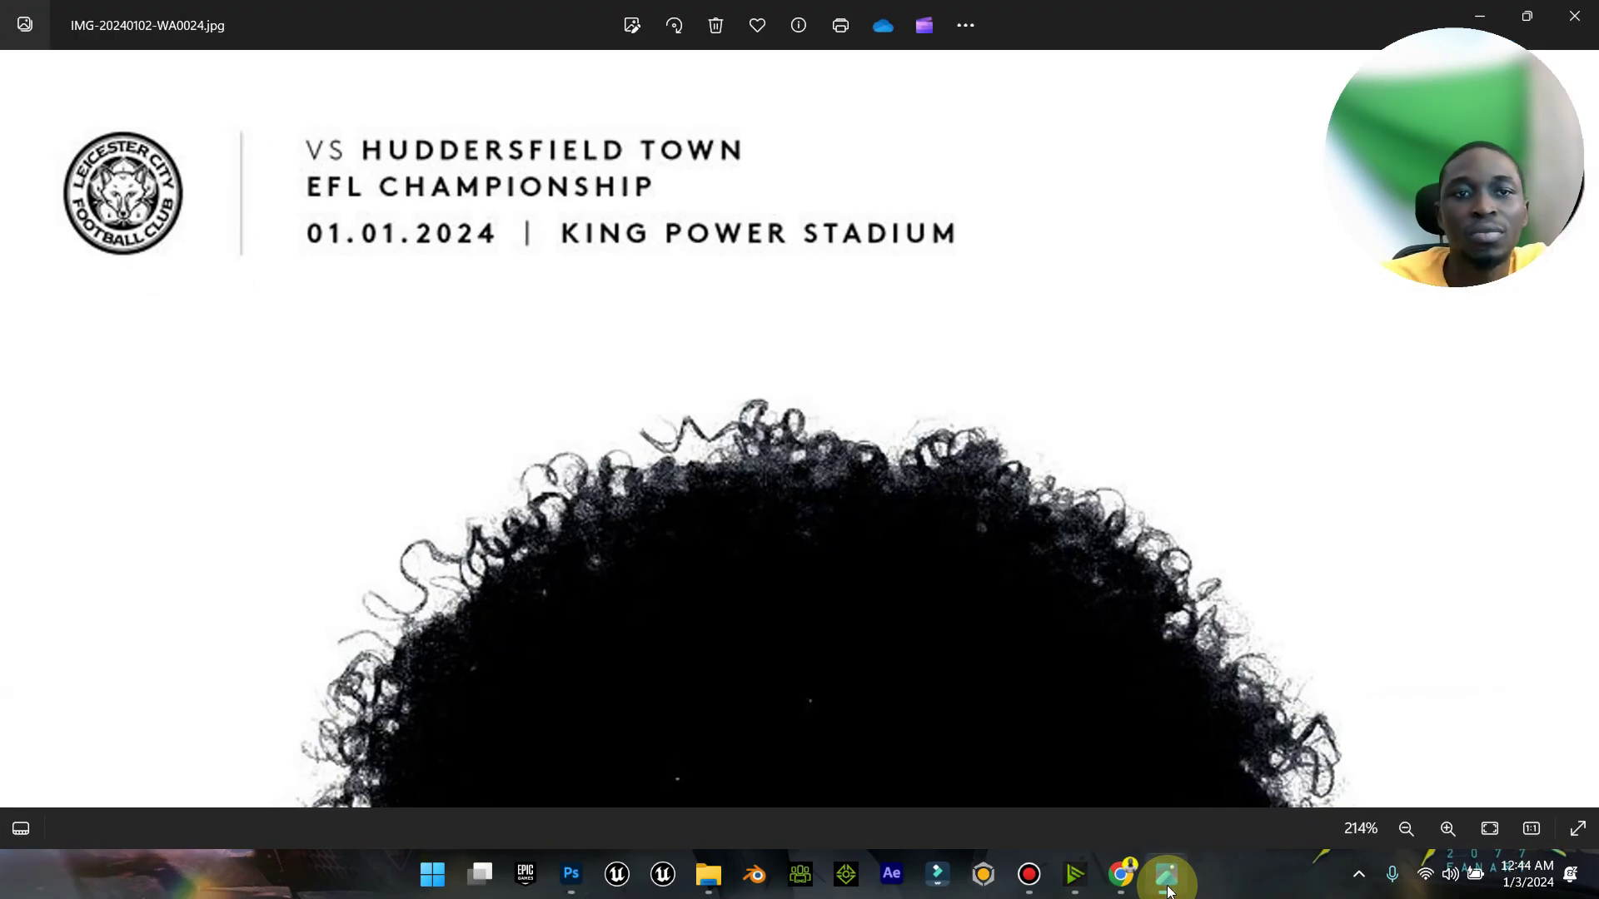
left_click(1167, 886)
left_click(714, 332)
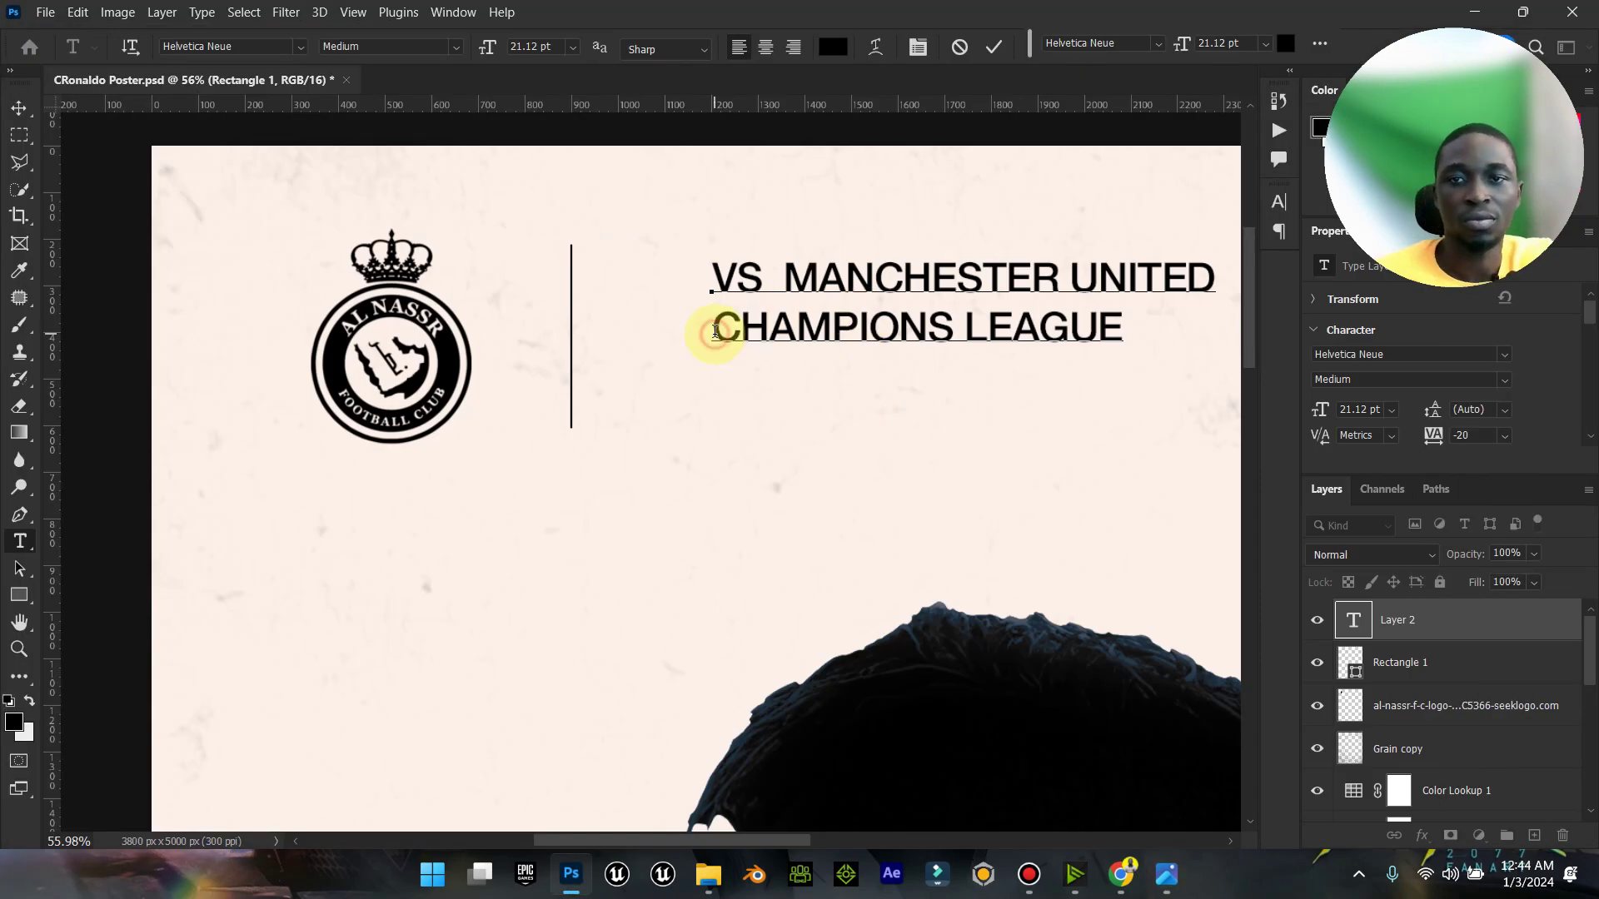
type("UEFA")
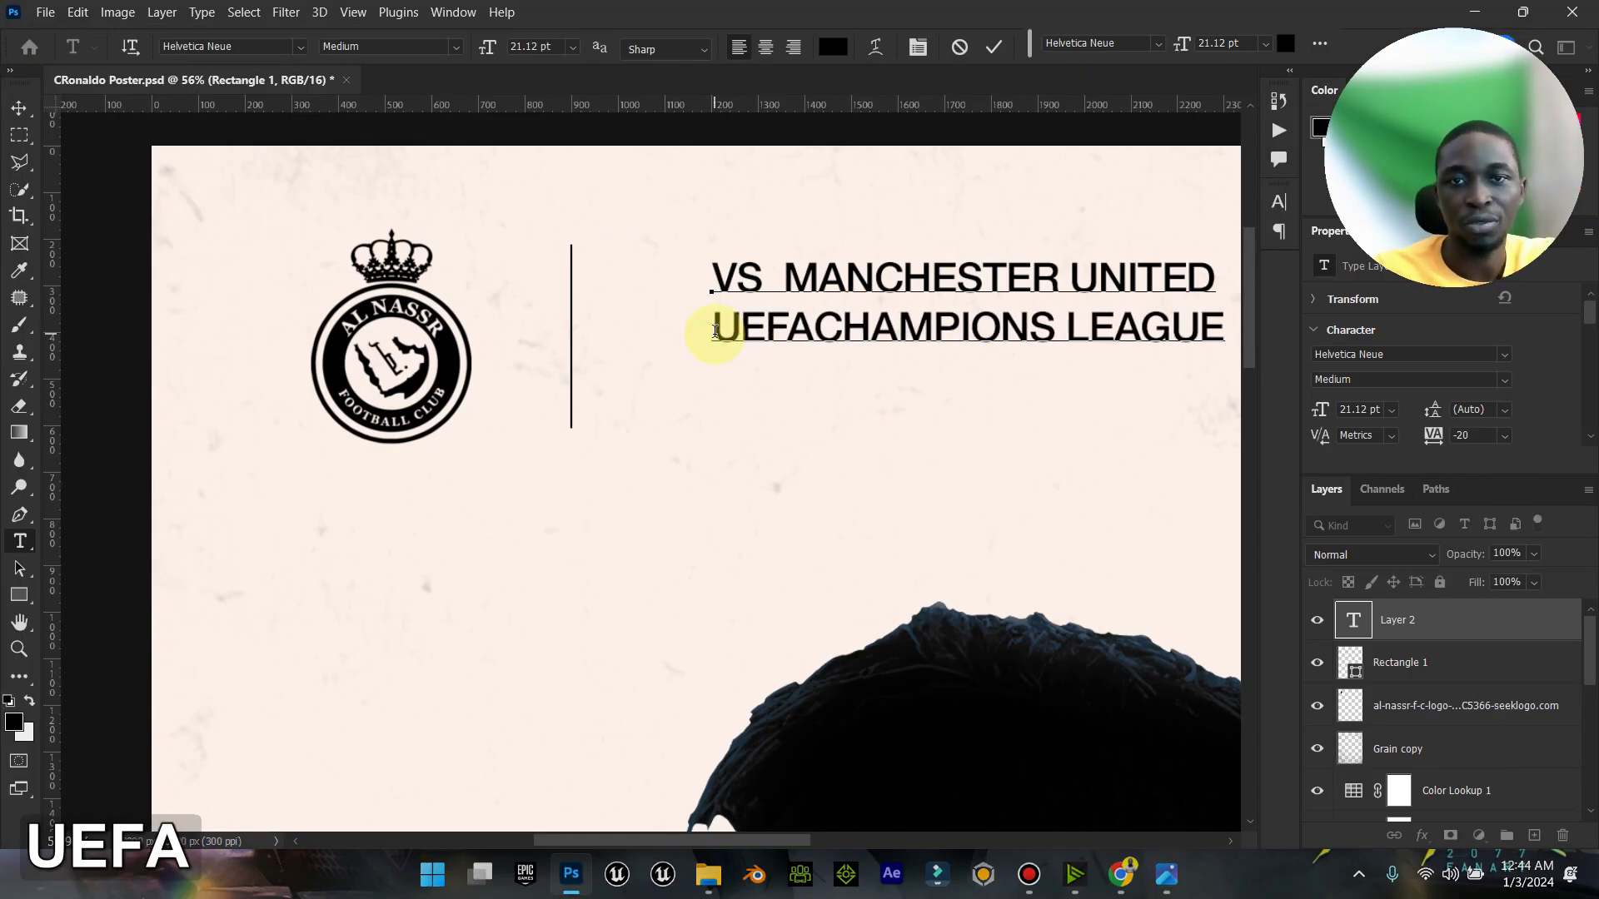
Step: Add a third header line with the match date "01. 01. 2025", following the reference poster's date line and spacing the day and month apart
left_click_drag(732, 841, 818, 843)
left_click(954, 335)
key("Return")
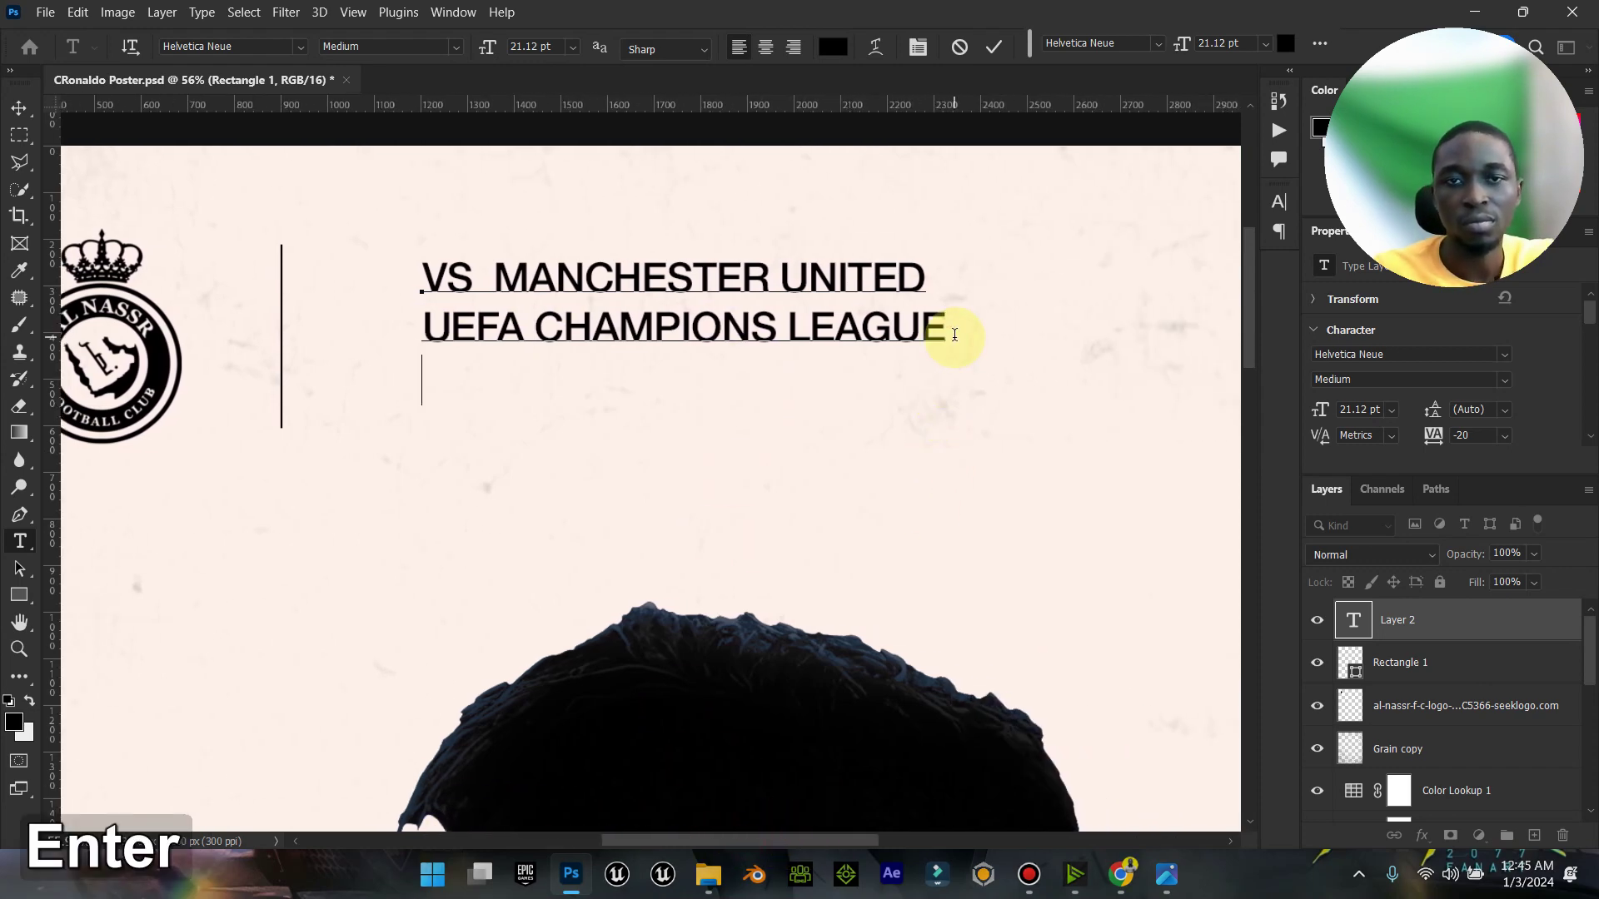
left_click(1167, 869)
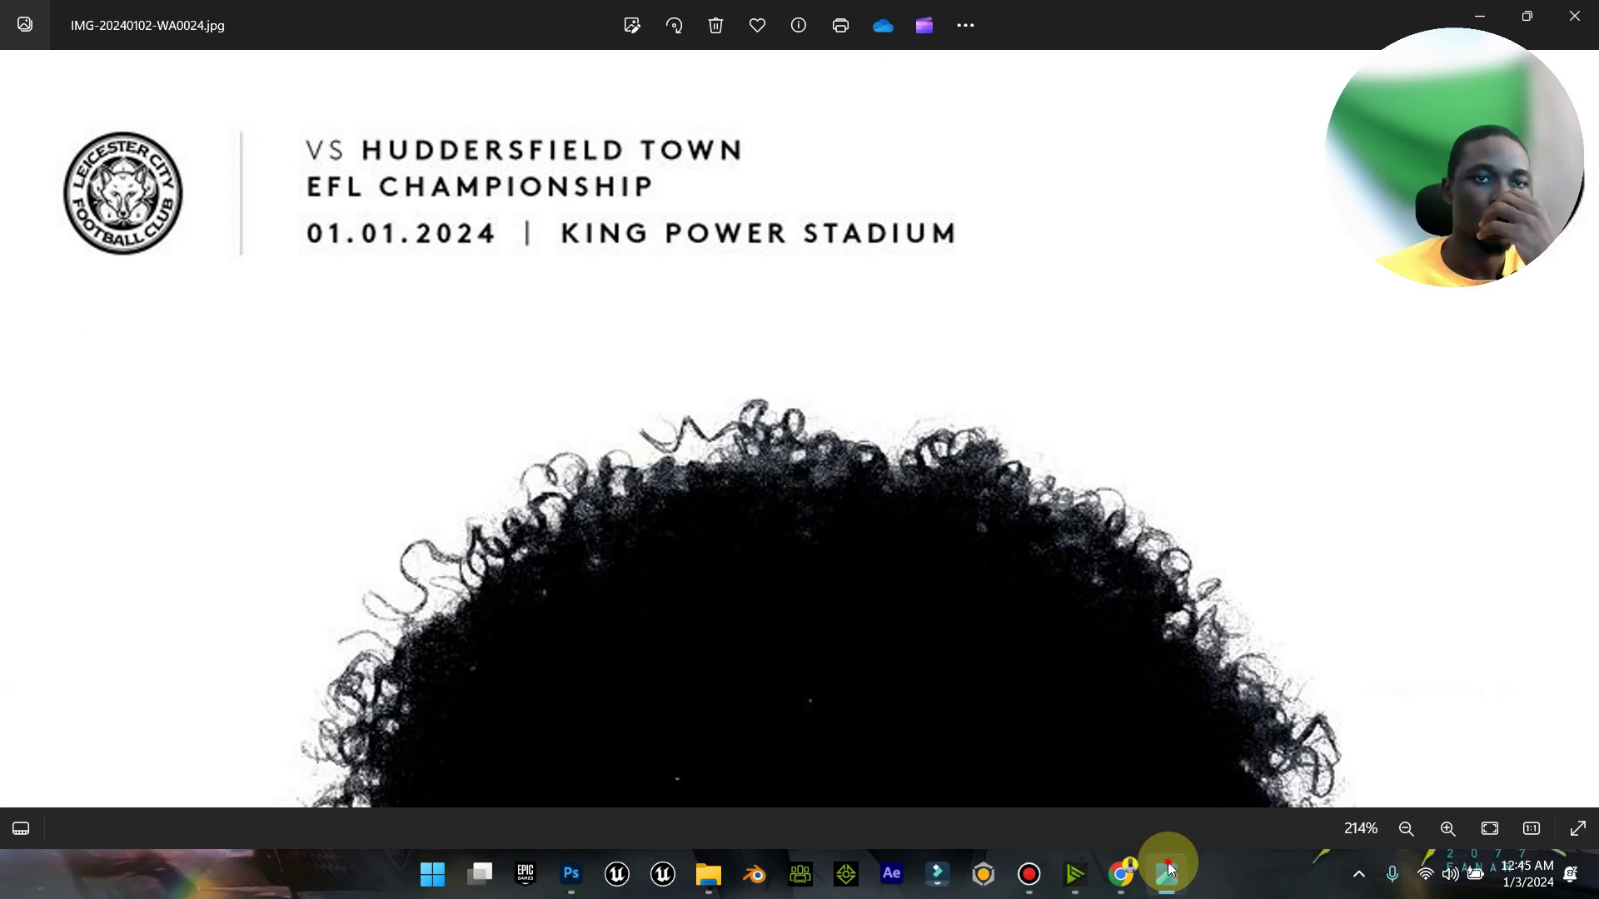
left_click(1167, 869)
type("0")
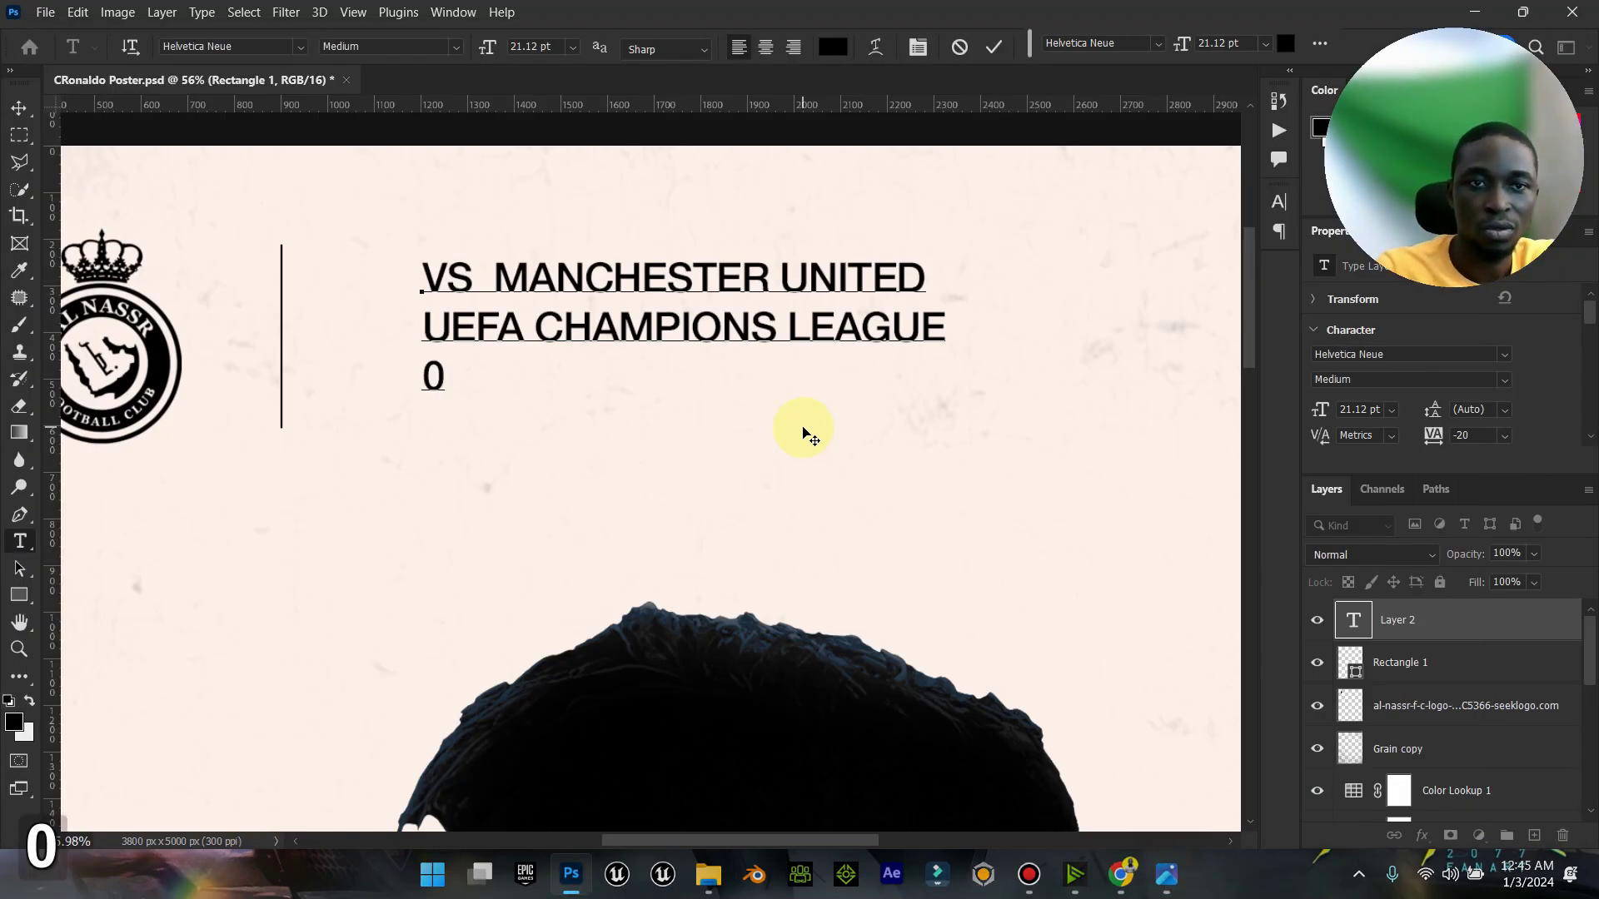
type("1.01. 2")
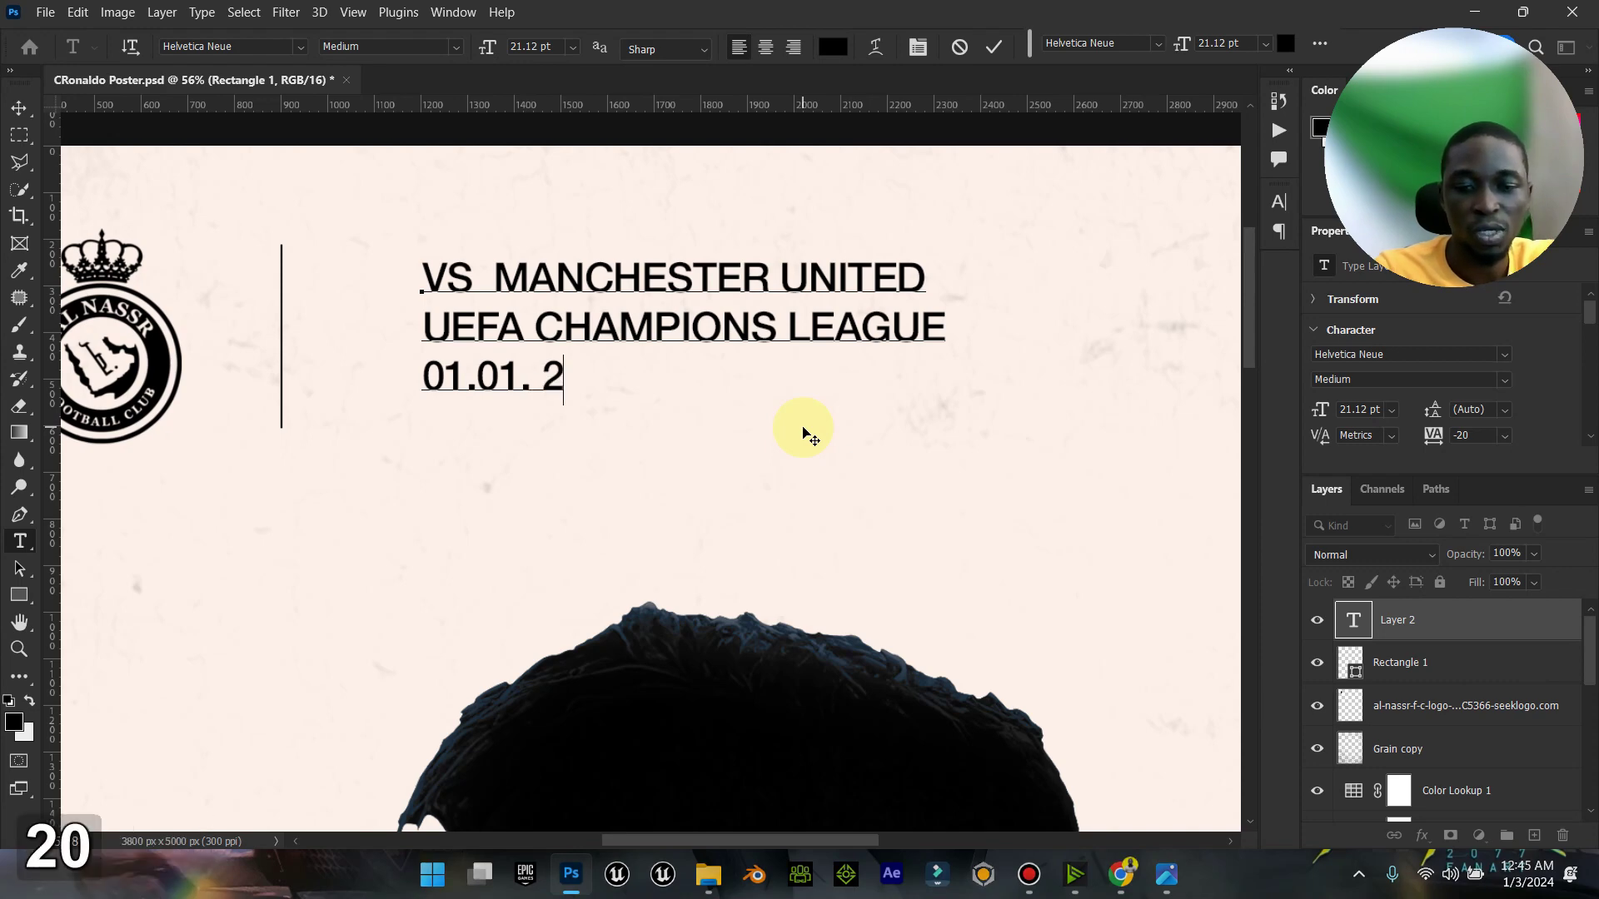
type("025")
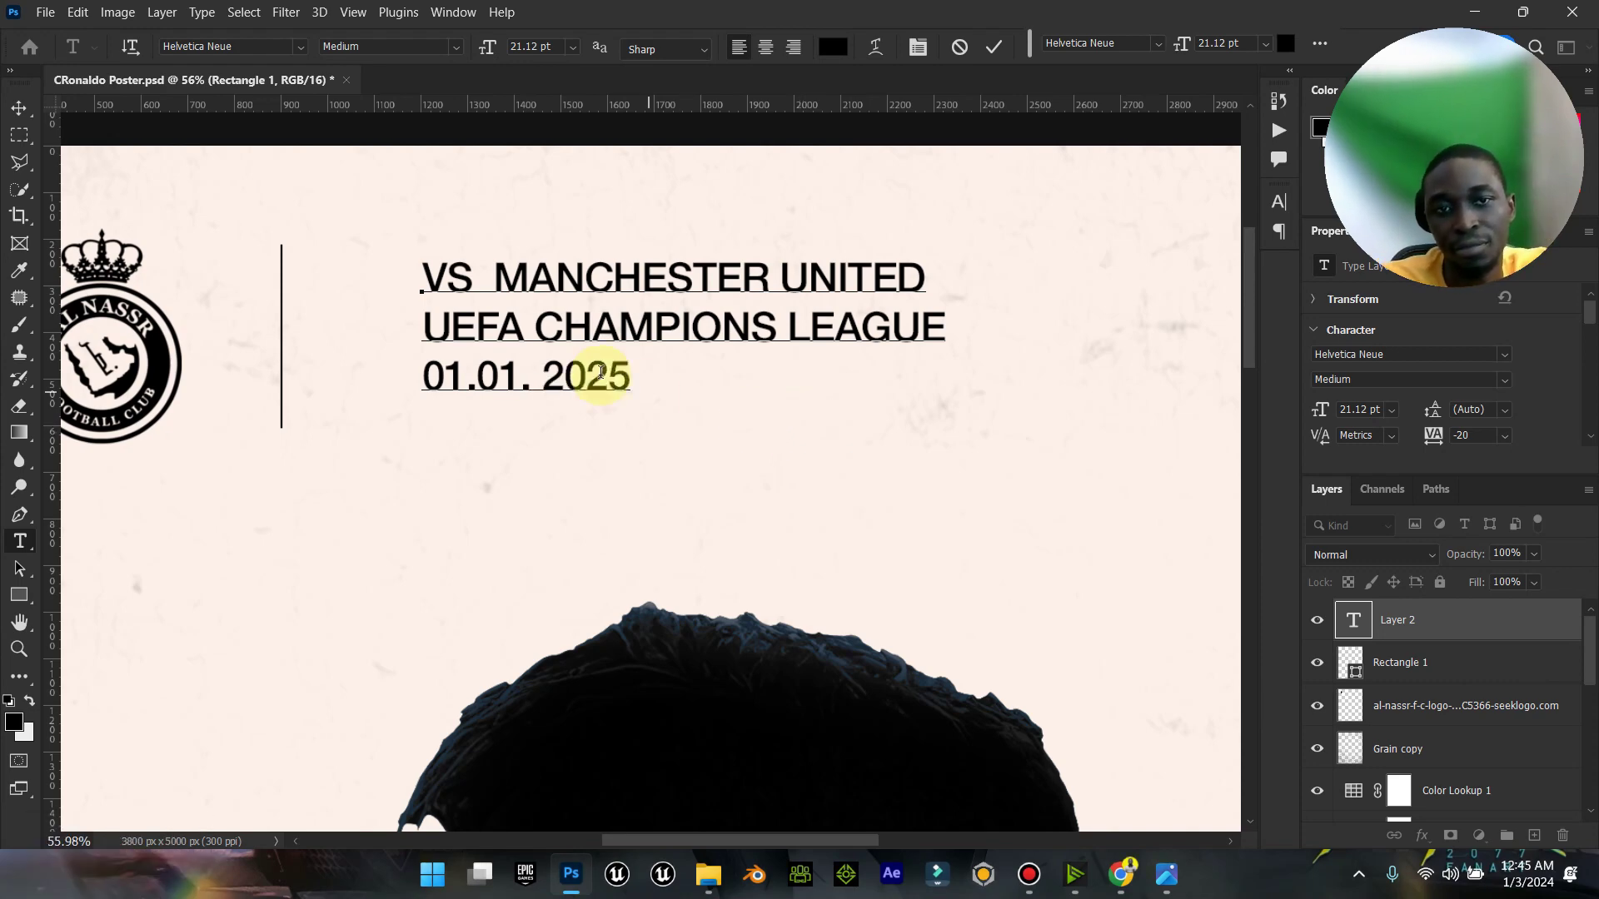
left_click(481, 384)
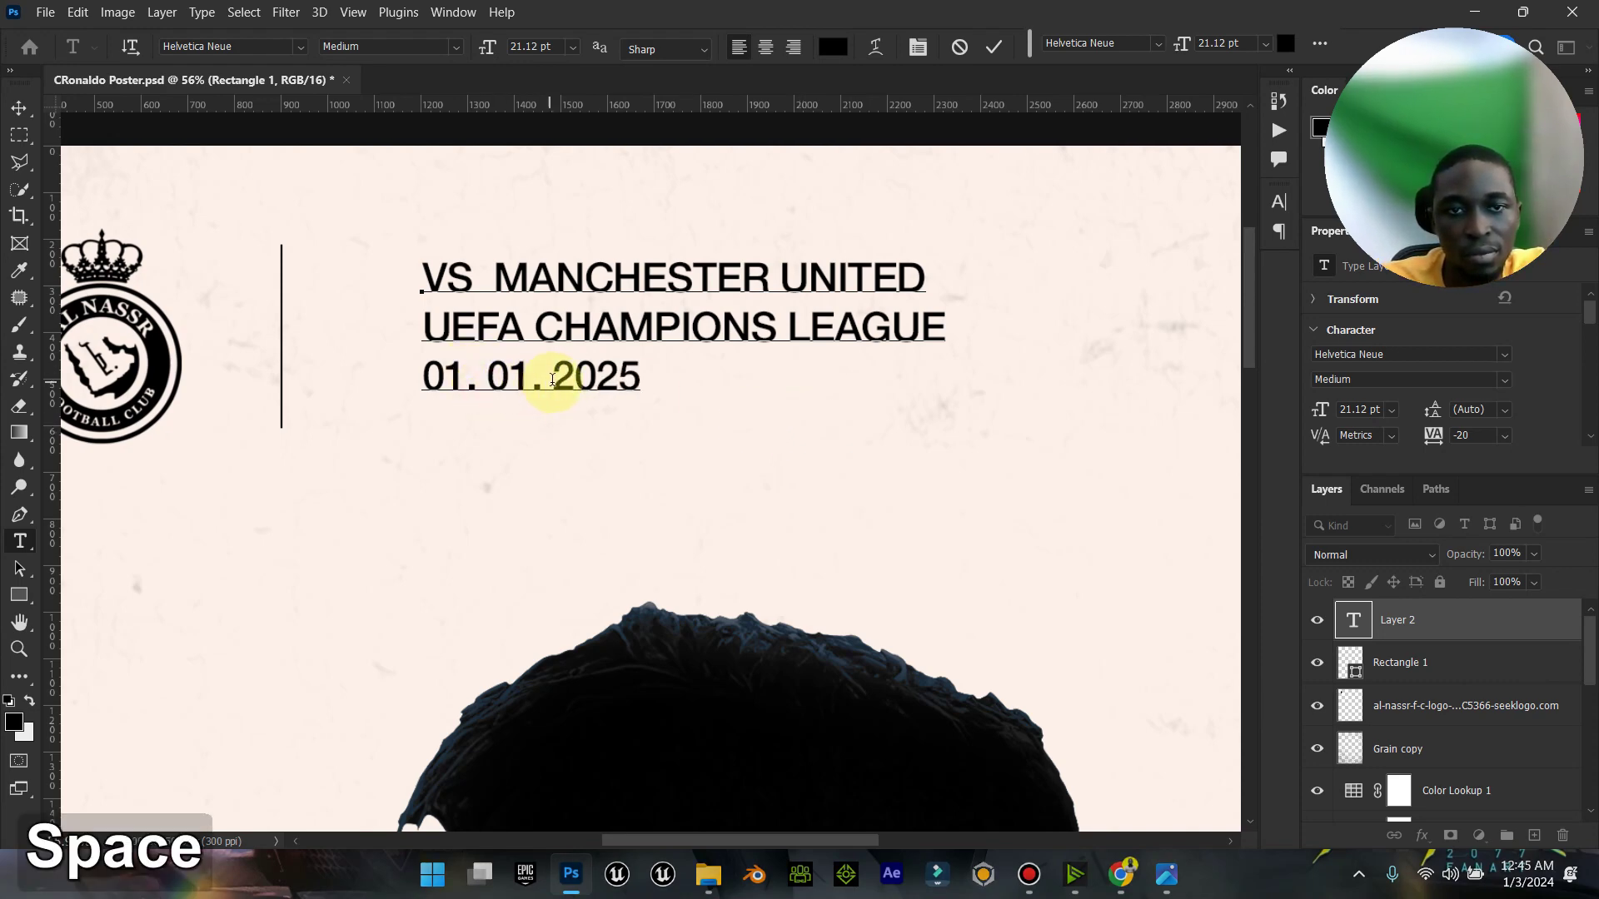
Step: Following the reference poster, append "| OLD TRAFFORD STADIUM" to the header's date line, commit the text and save the poster
left_click(1163, 889)
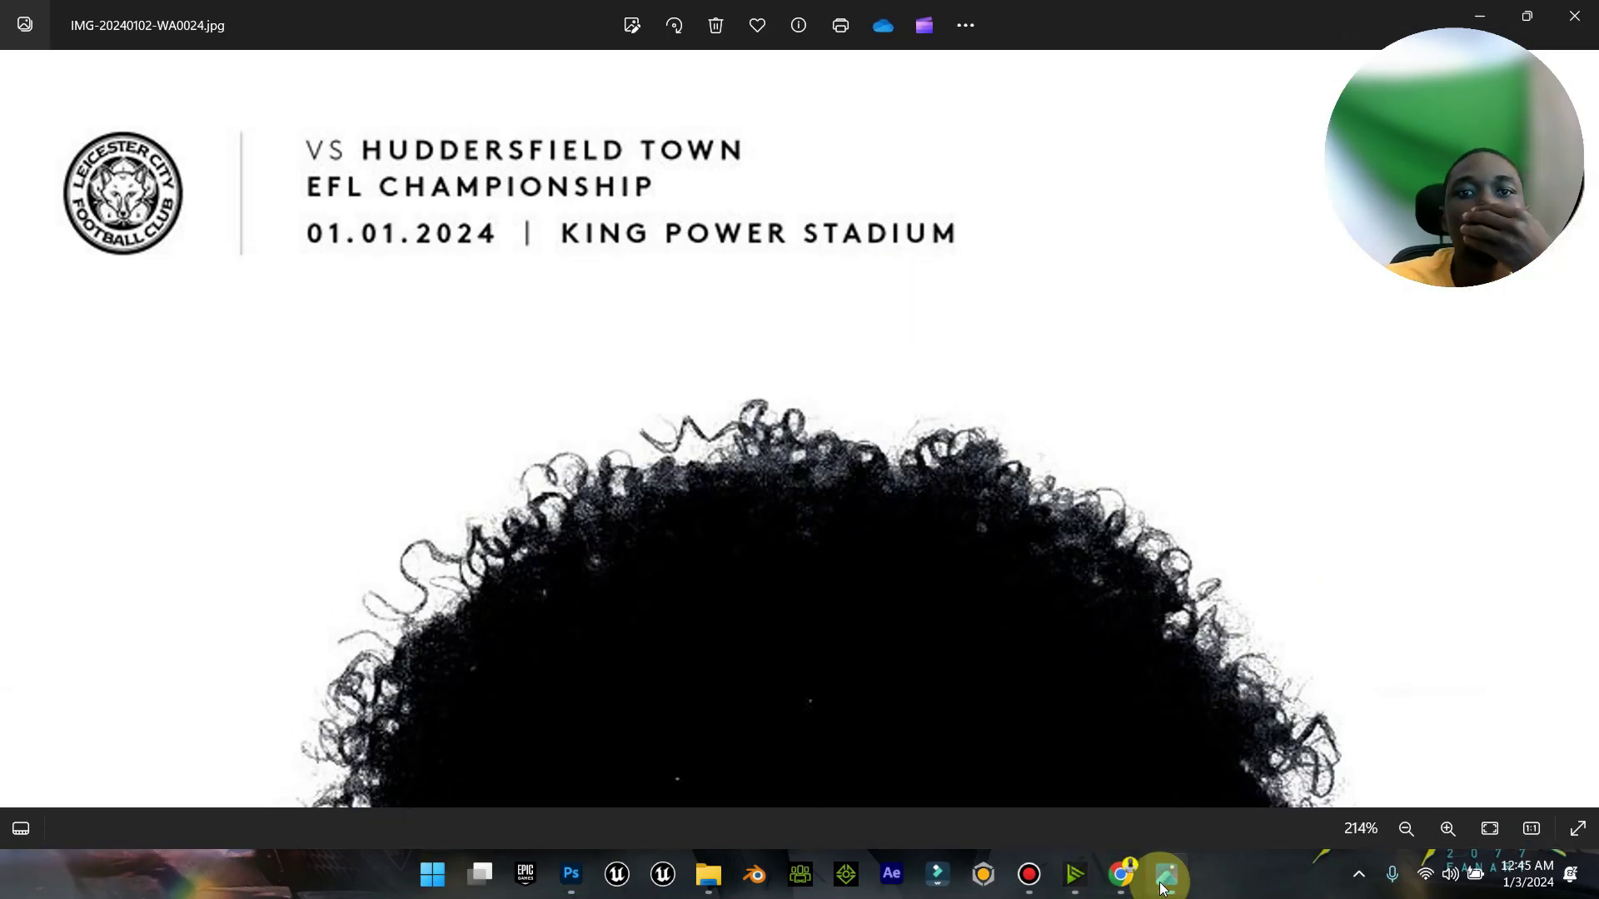
left_click(1163, 890)
left_click(652, 375)
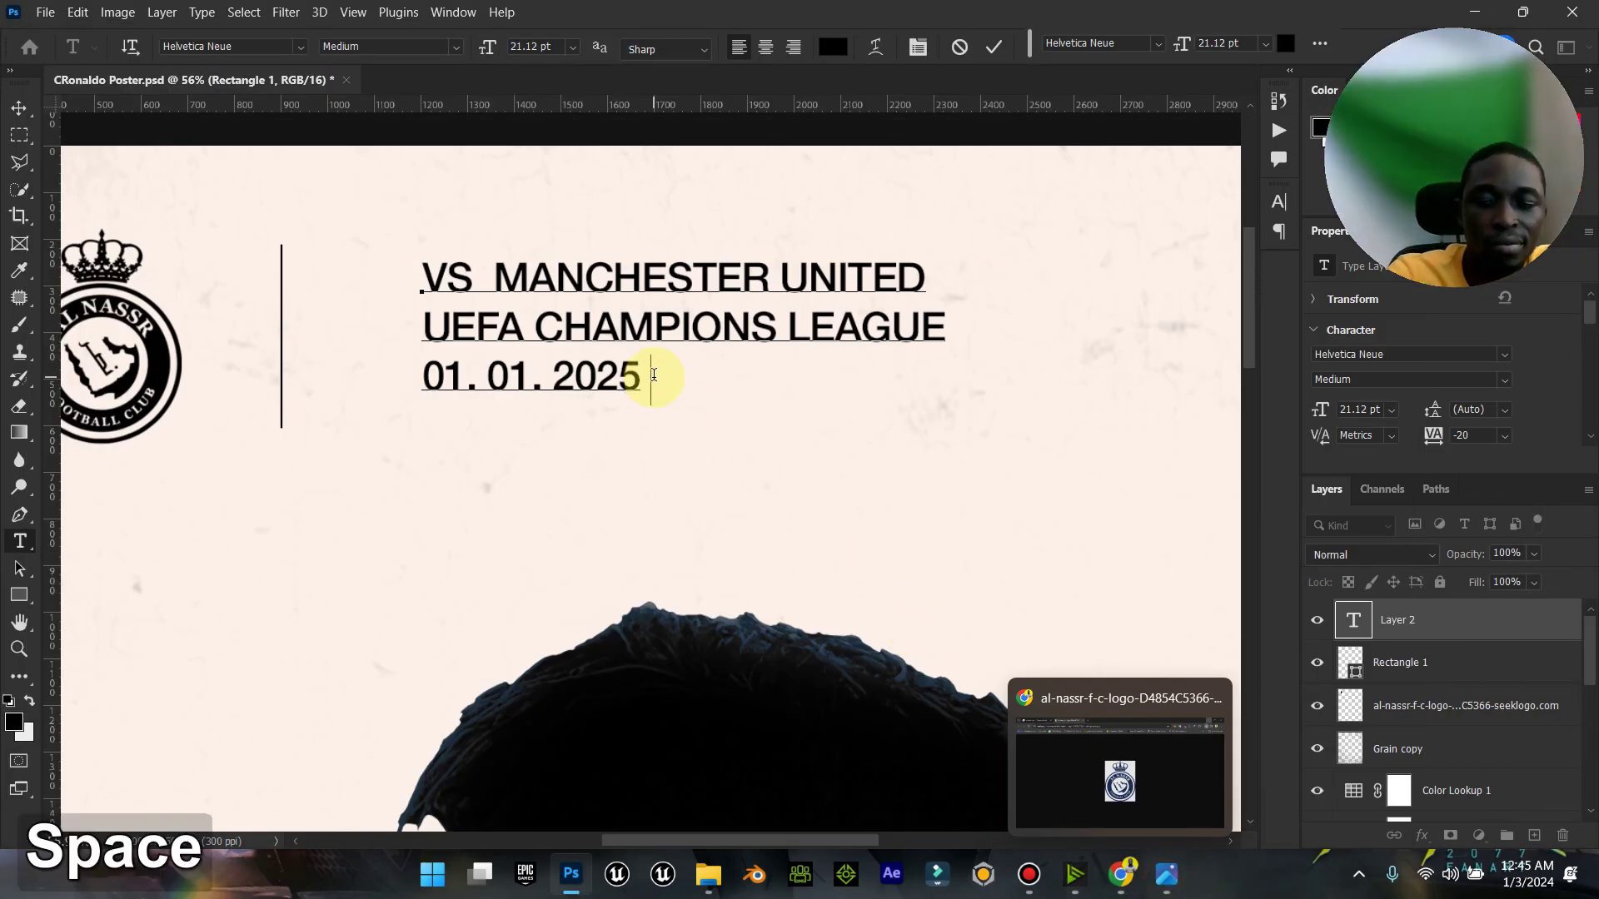
type("| ")
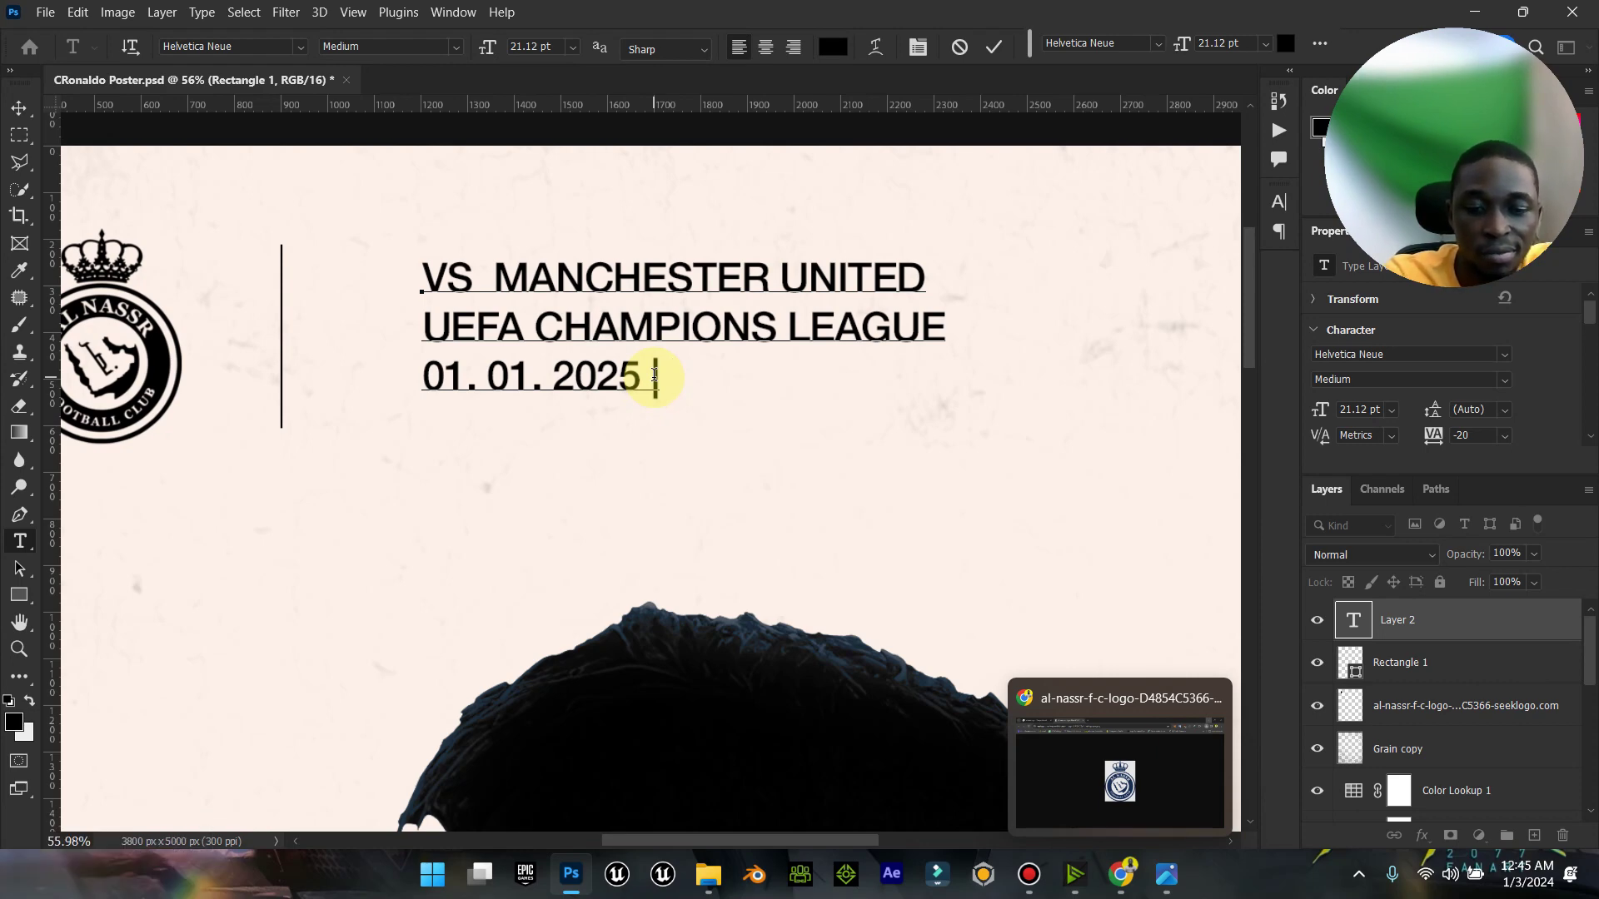
type("OLD TRAFF")
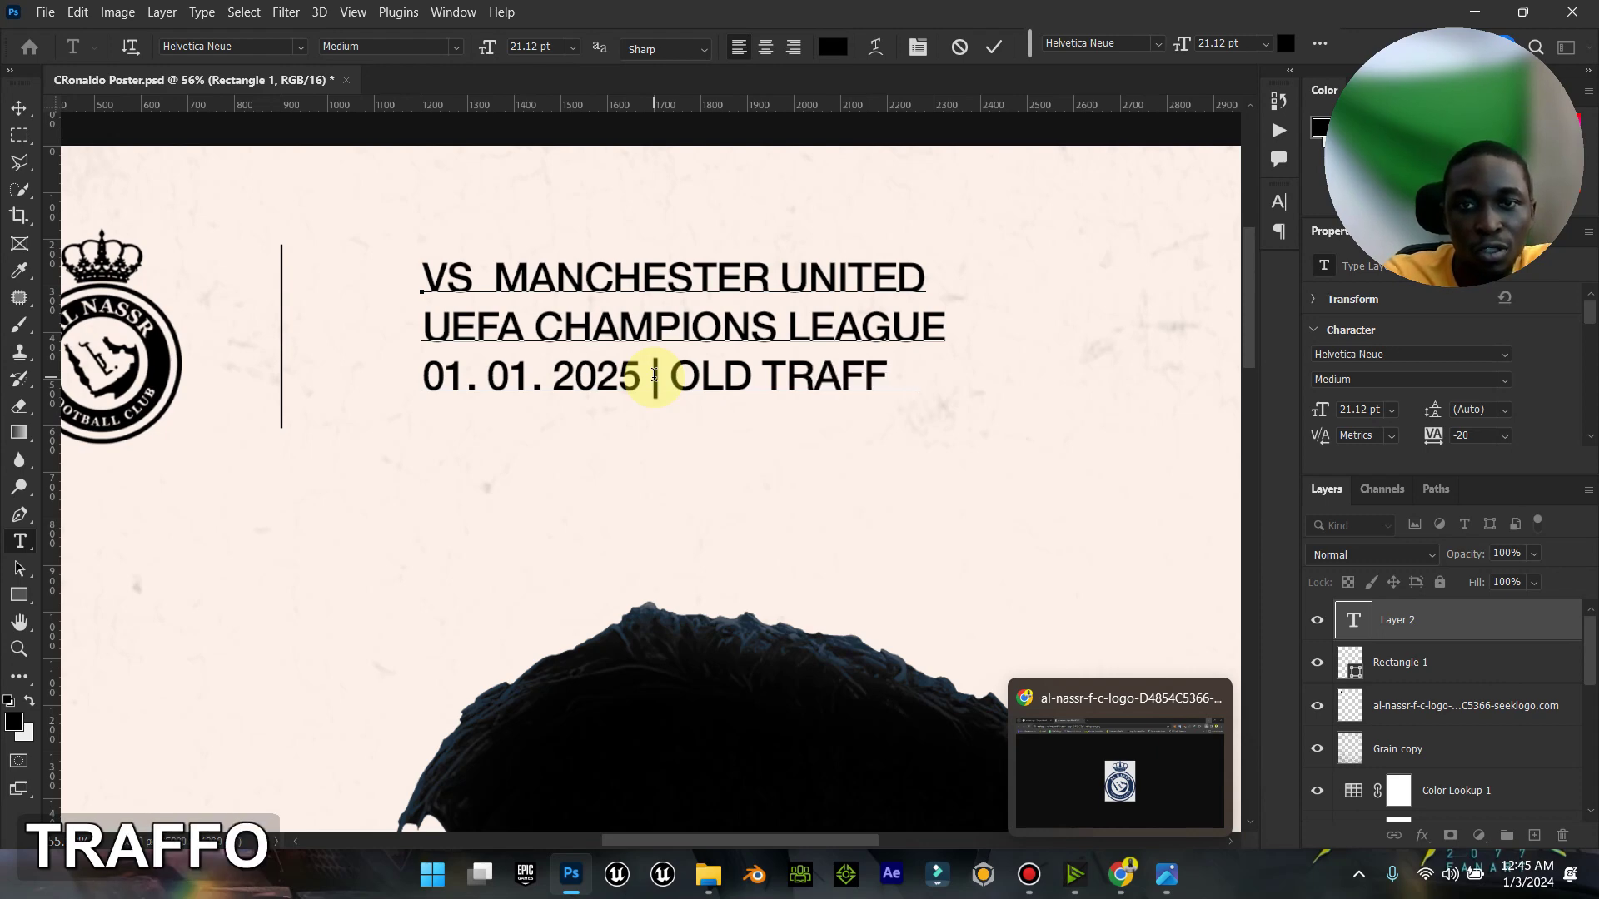
type("ORD ST")
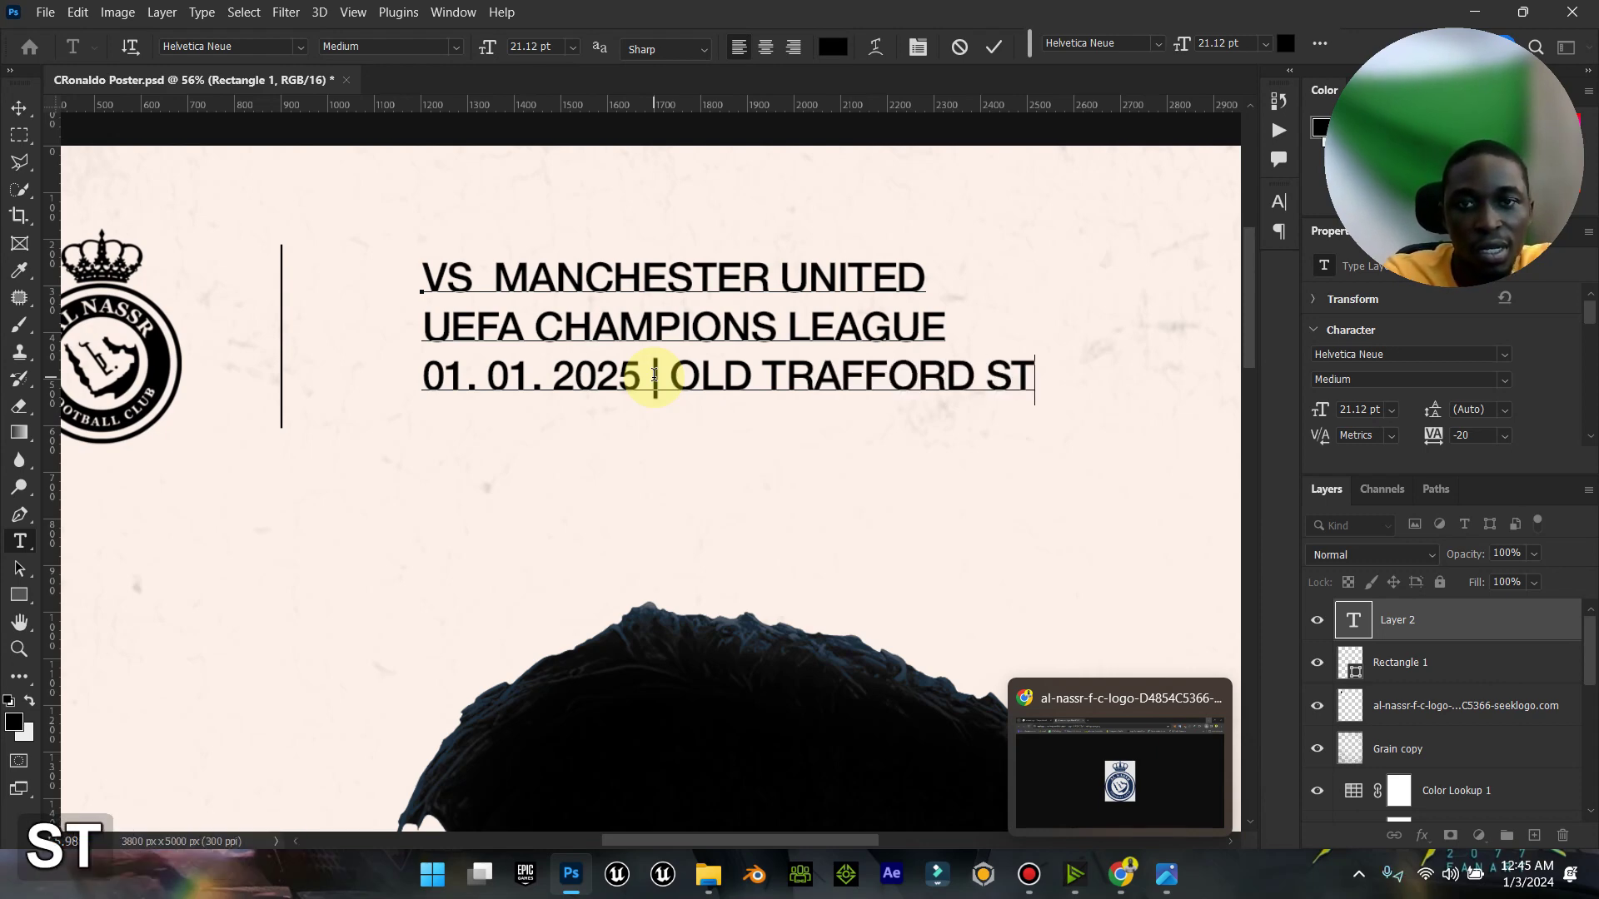
type("ADIUM")
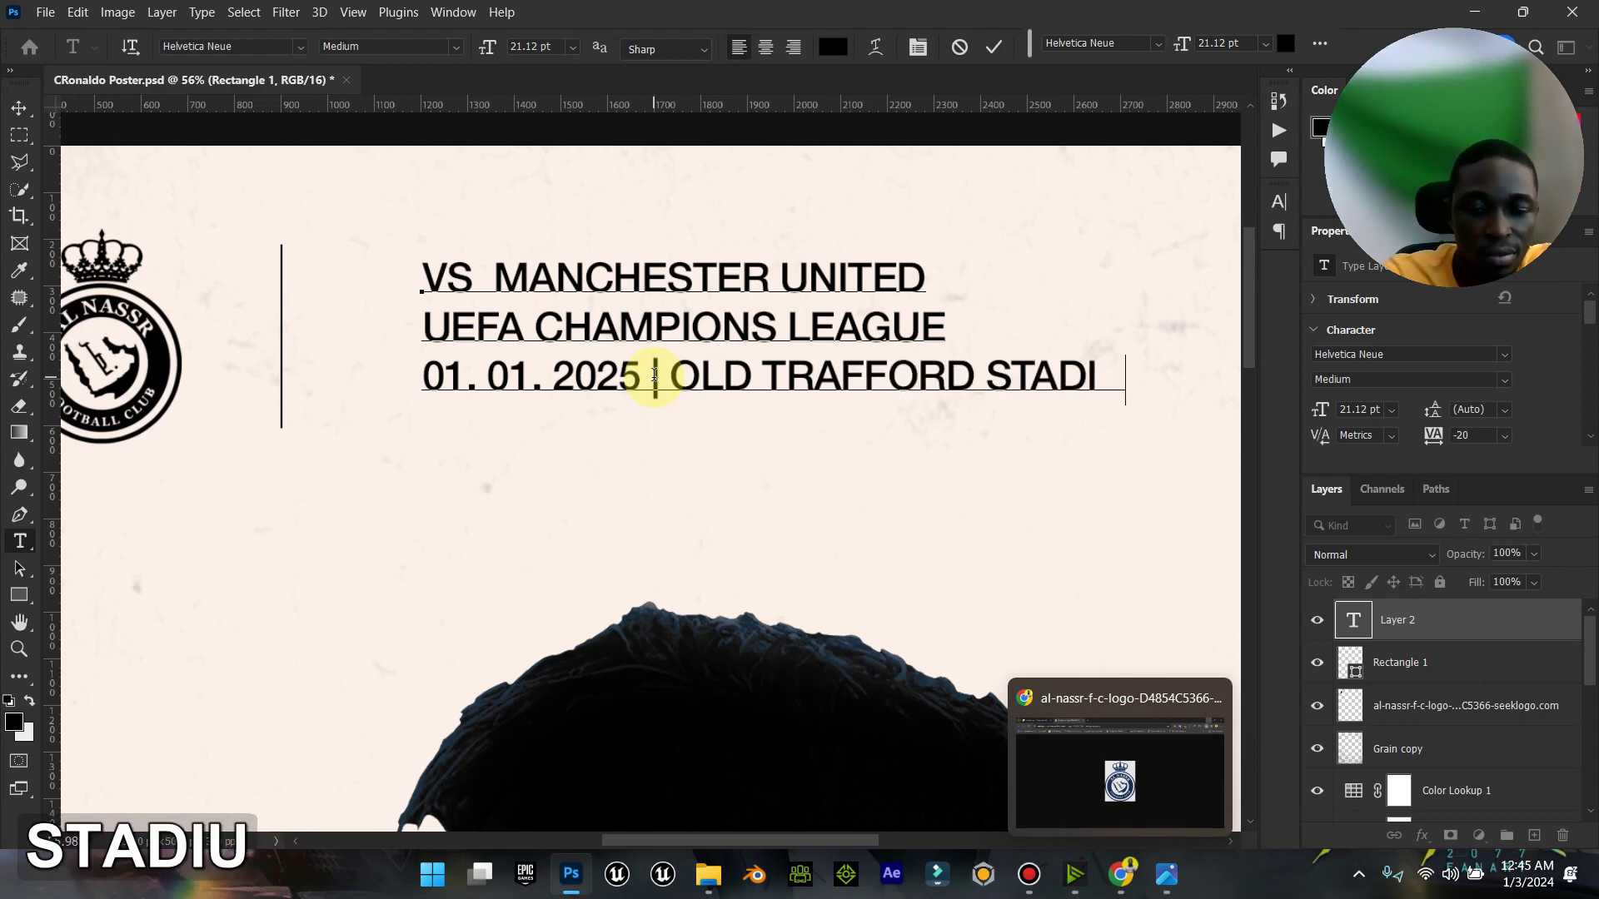
left_click(1166, 875)
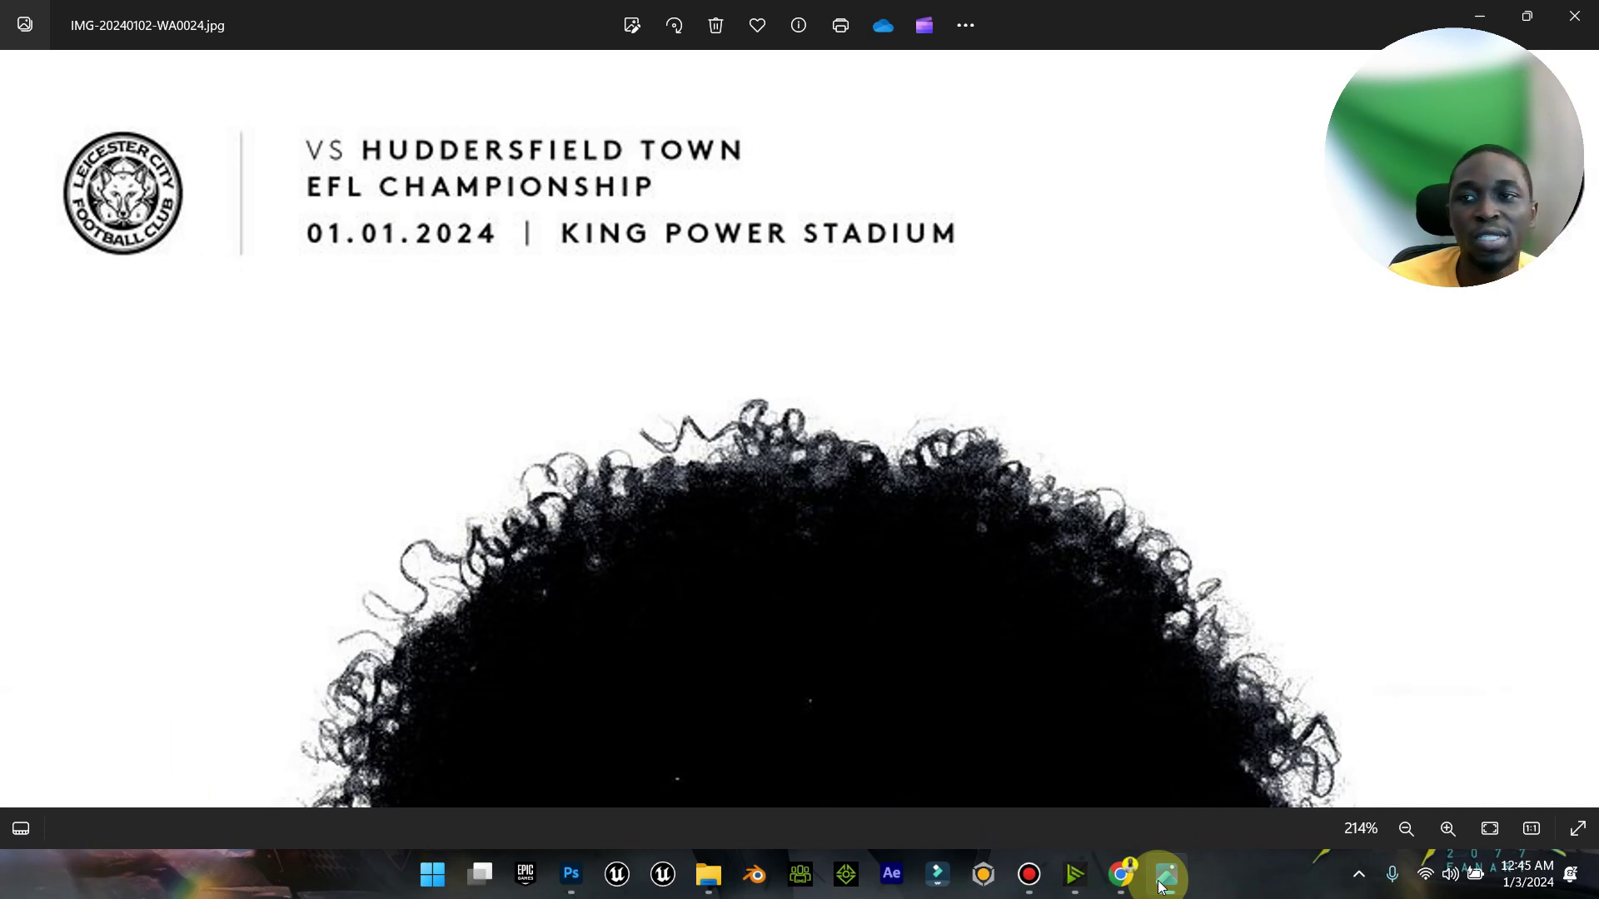
left_click(1164, 876)
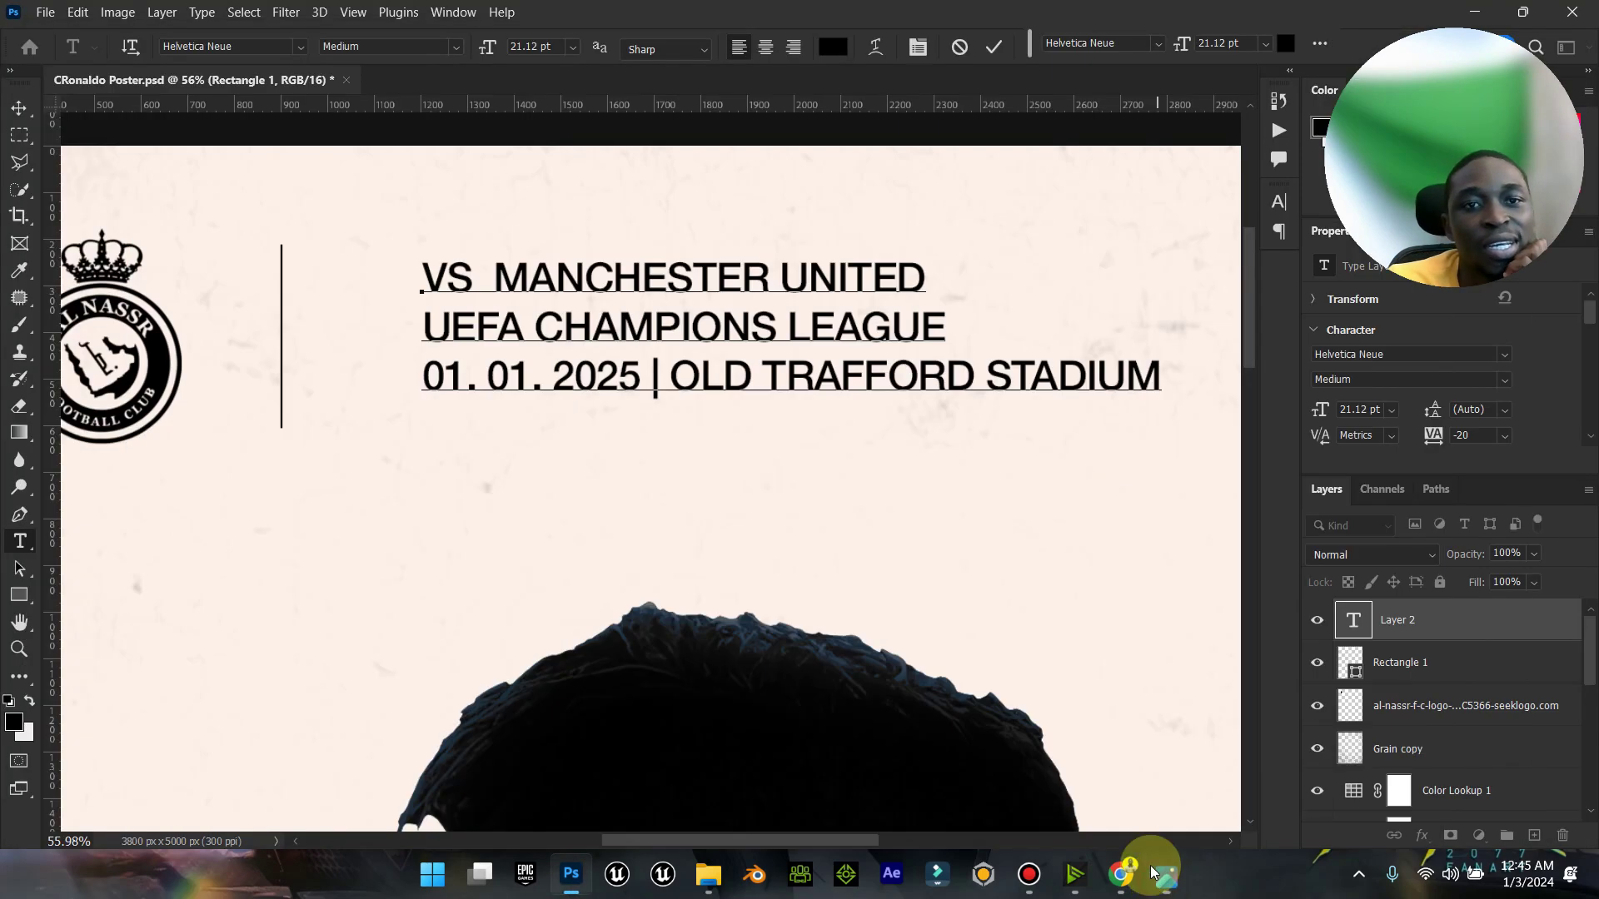
key("ctrl+s")
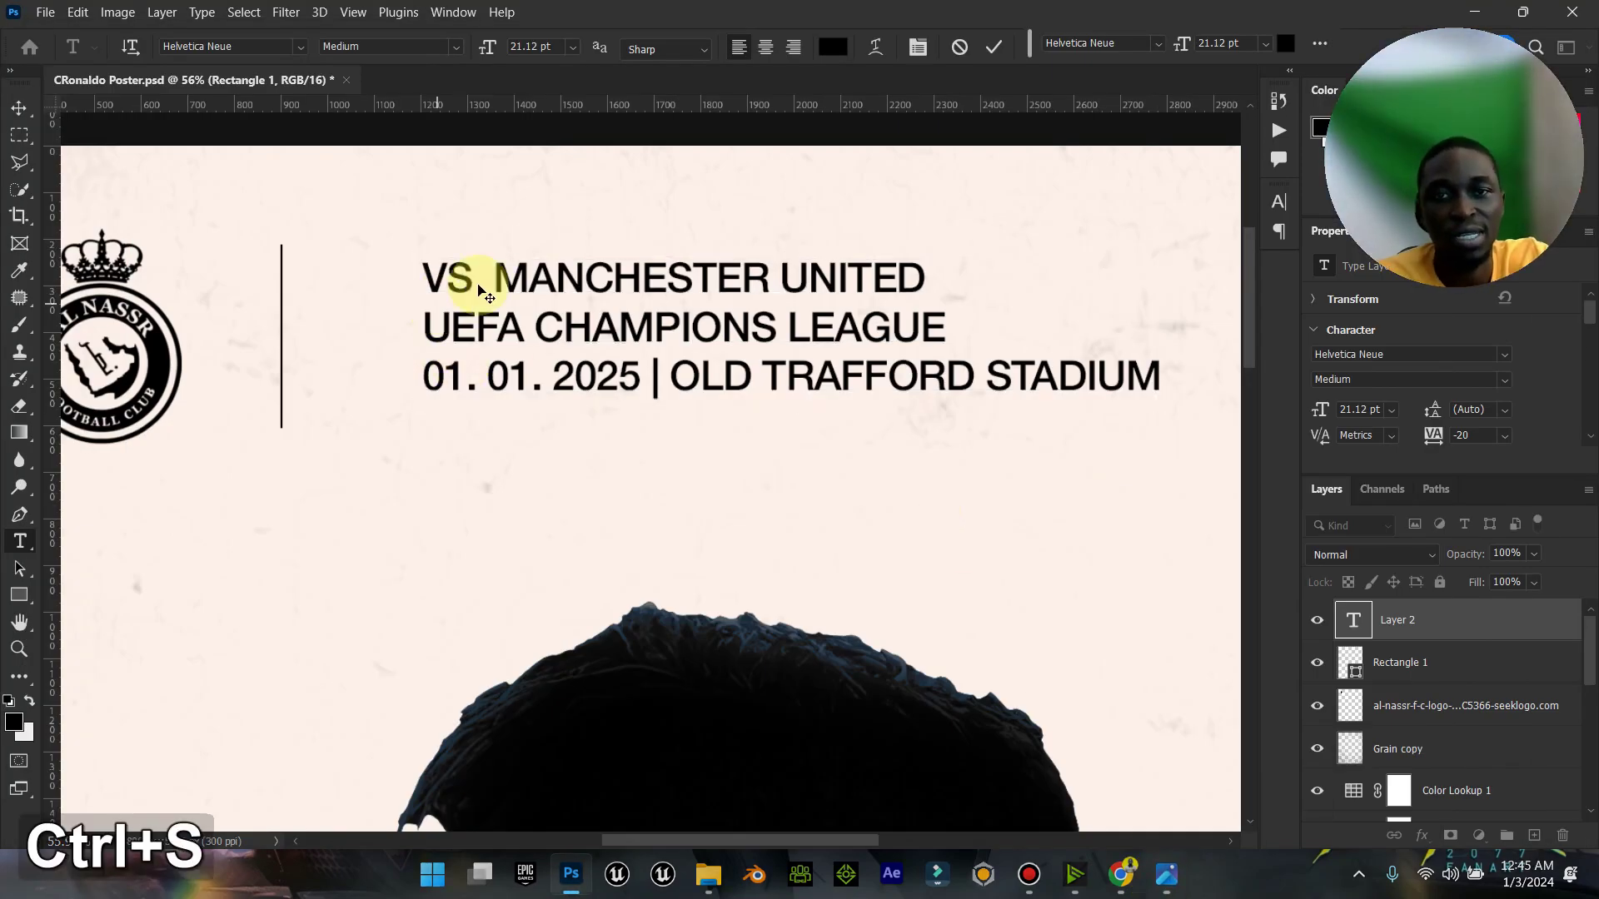
Step: Set the tracking of all the header text to 80
key("ctrl+a")
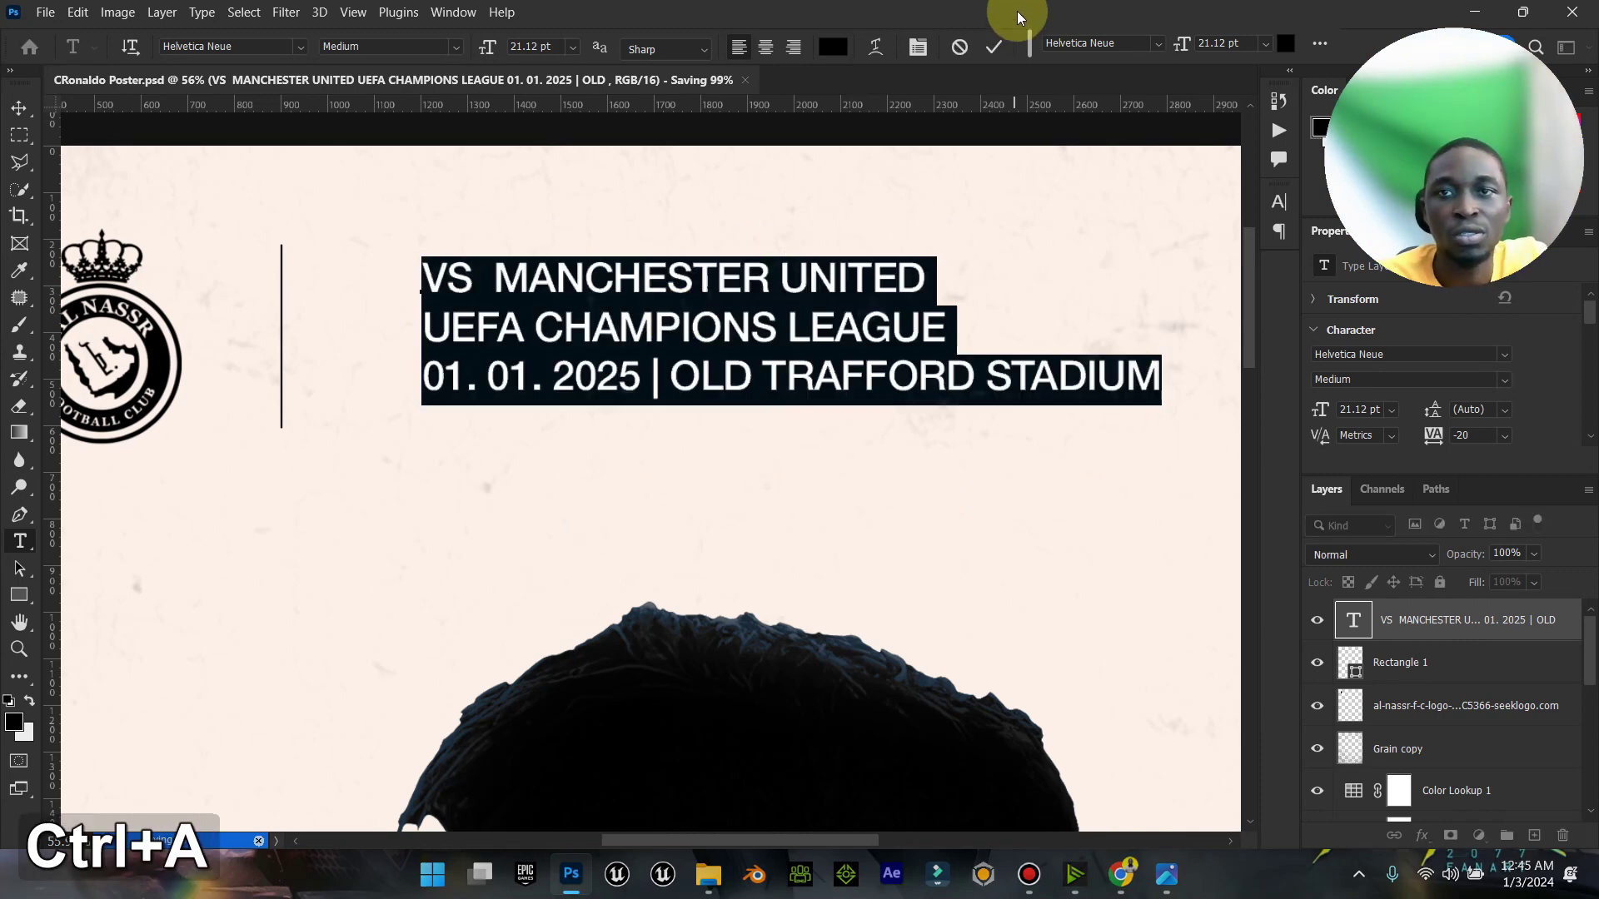
left_click(918, 47)
left_click_drag(1178, 283, 1170, 281)
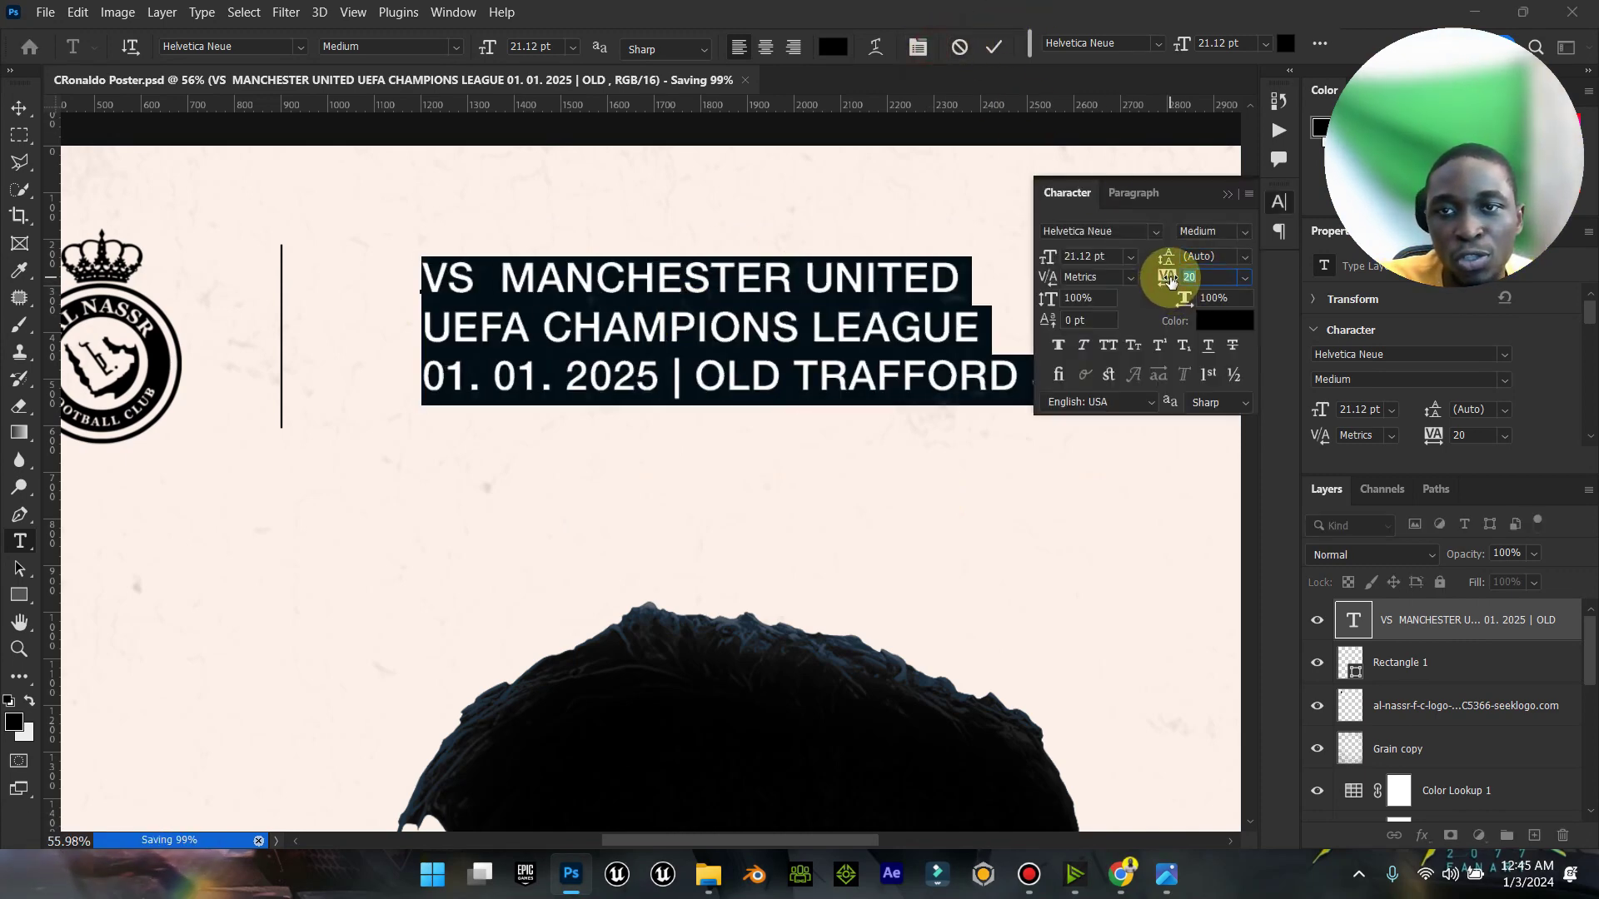
left_click_drag(1189, 276, 1165, 281)
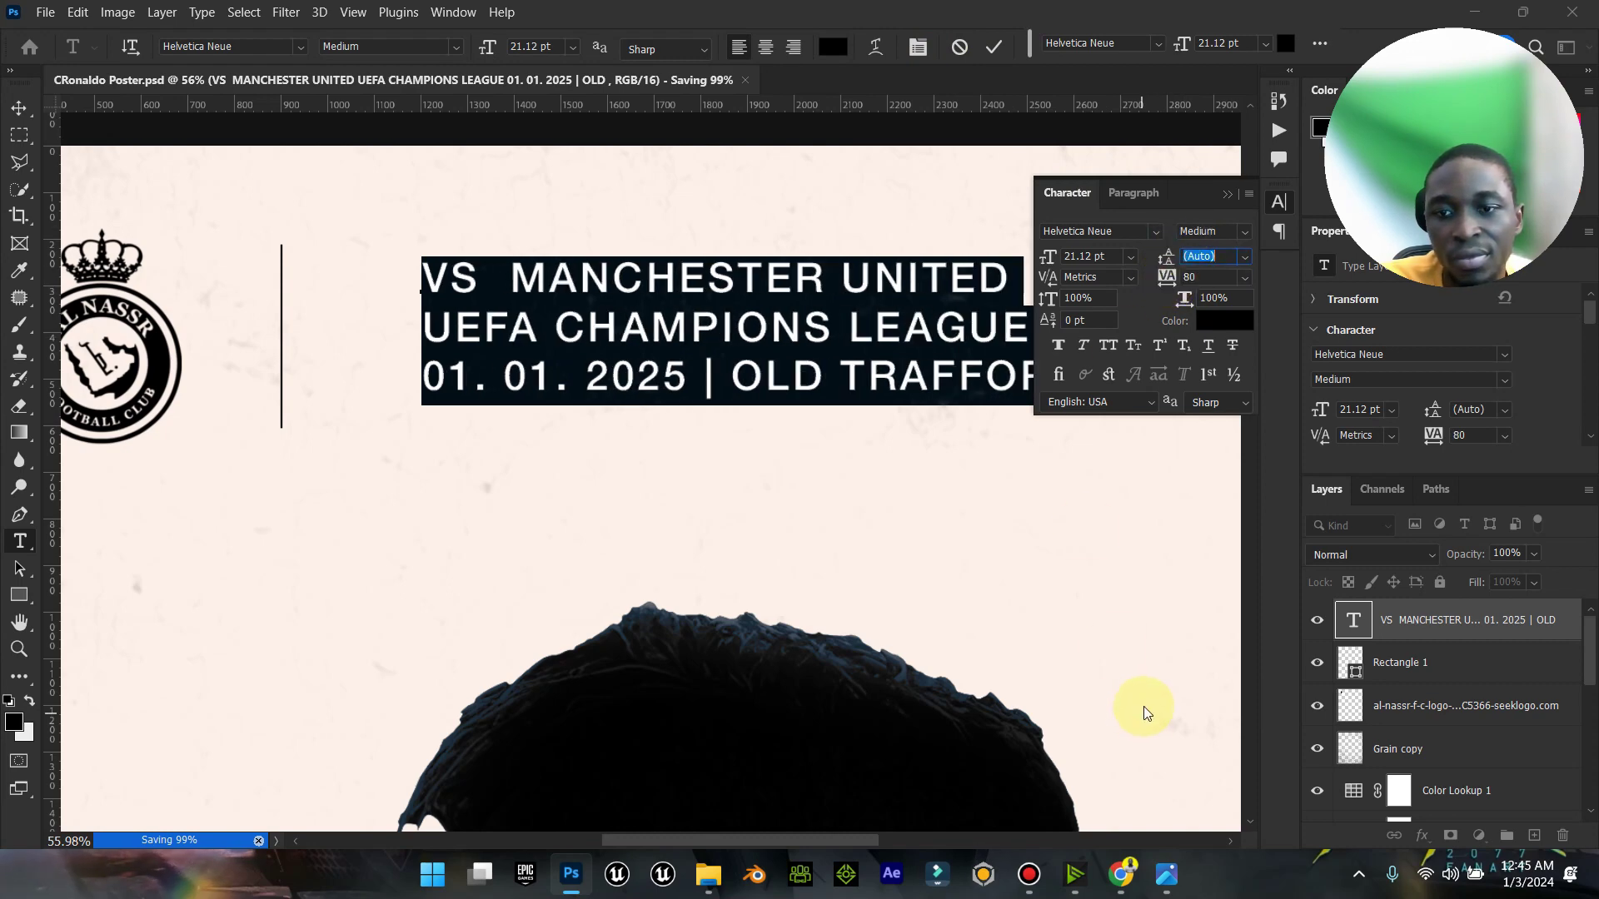
Step: Check the reference poster and give only the "VS" in the header's first line a thin font weight
left_click(1164, 880)
left_click(1164, 880)
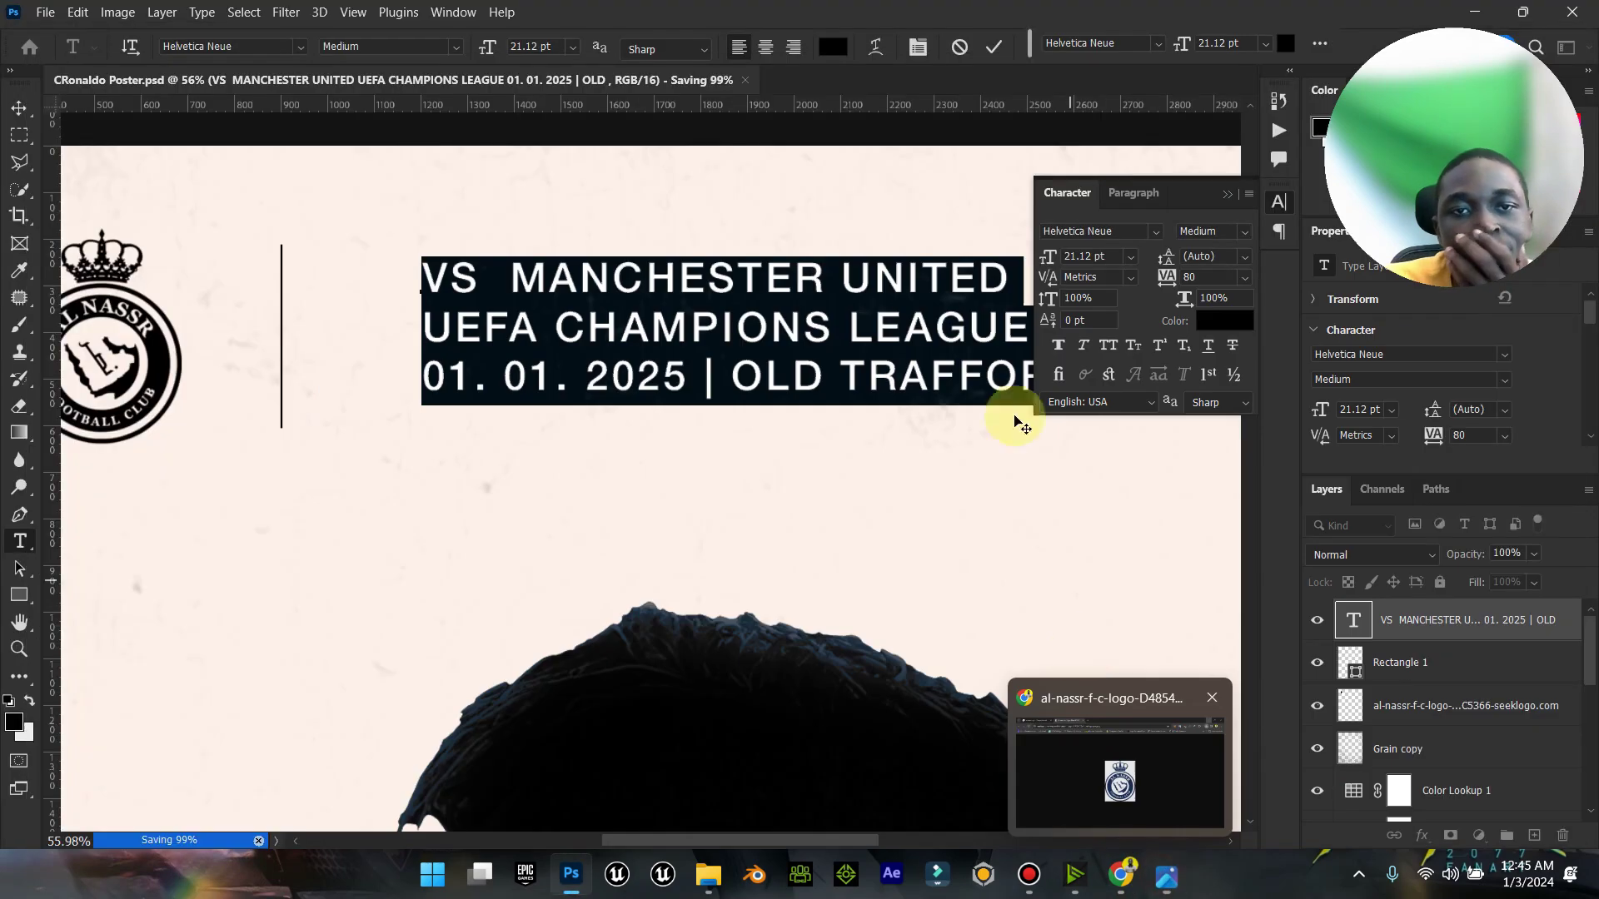
left_click_drag(481, 277, 423, 272)
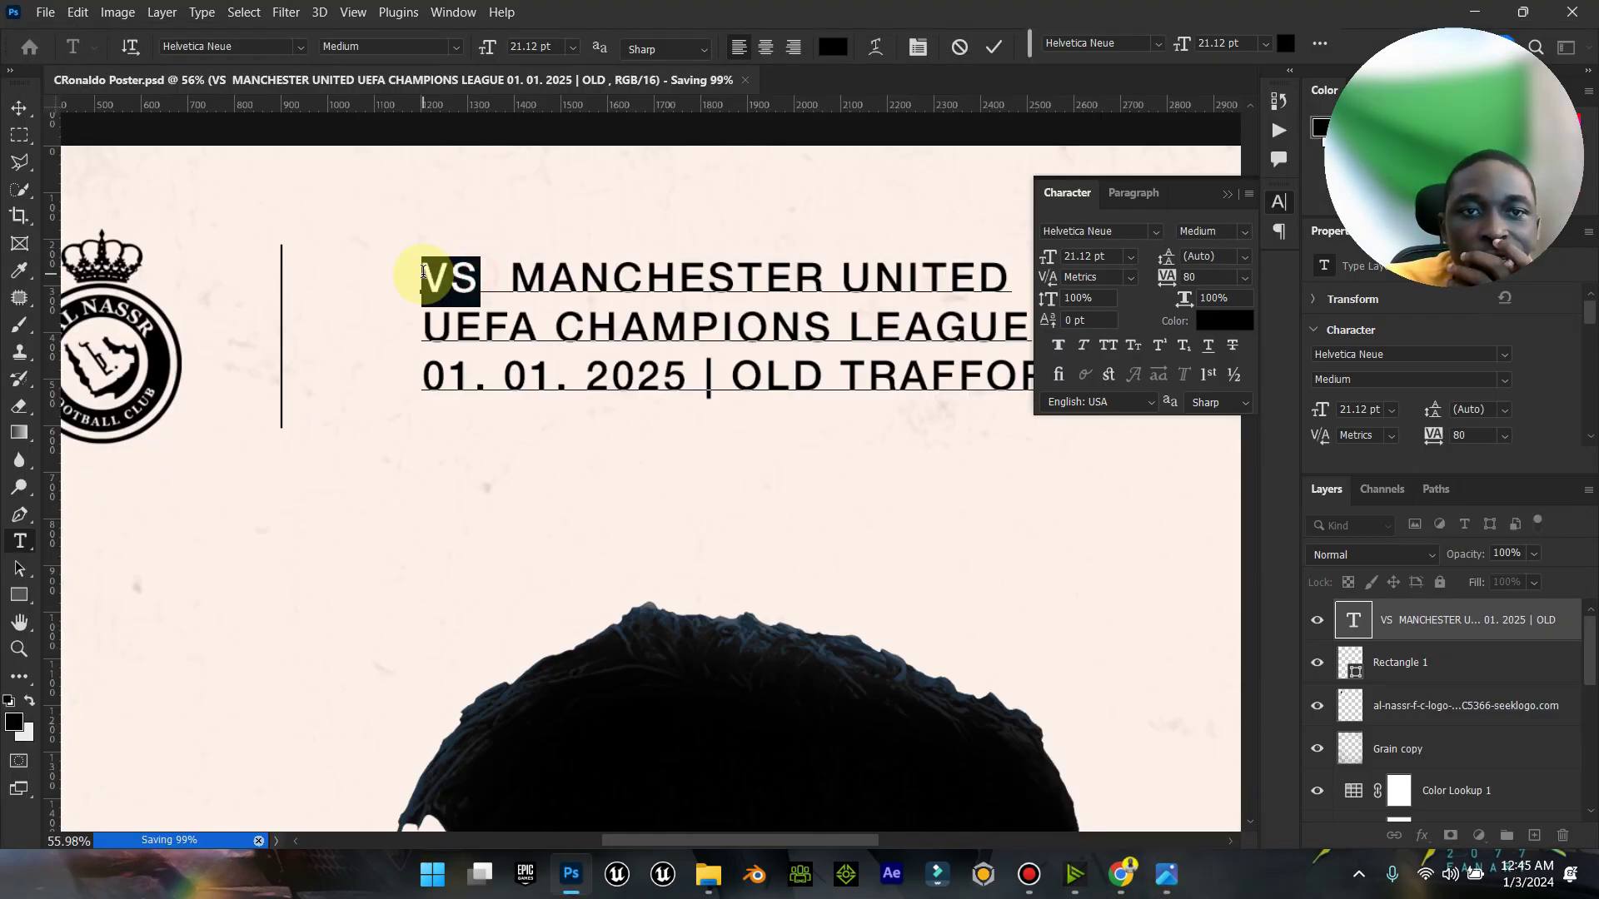
left_click(1234, 234)
left_click(1231, 250)
left_click(625, 290)
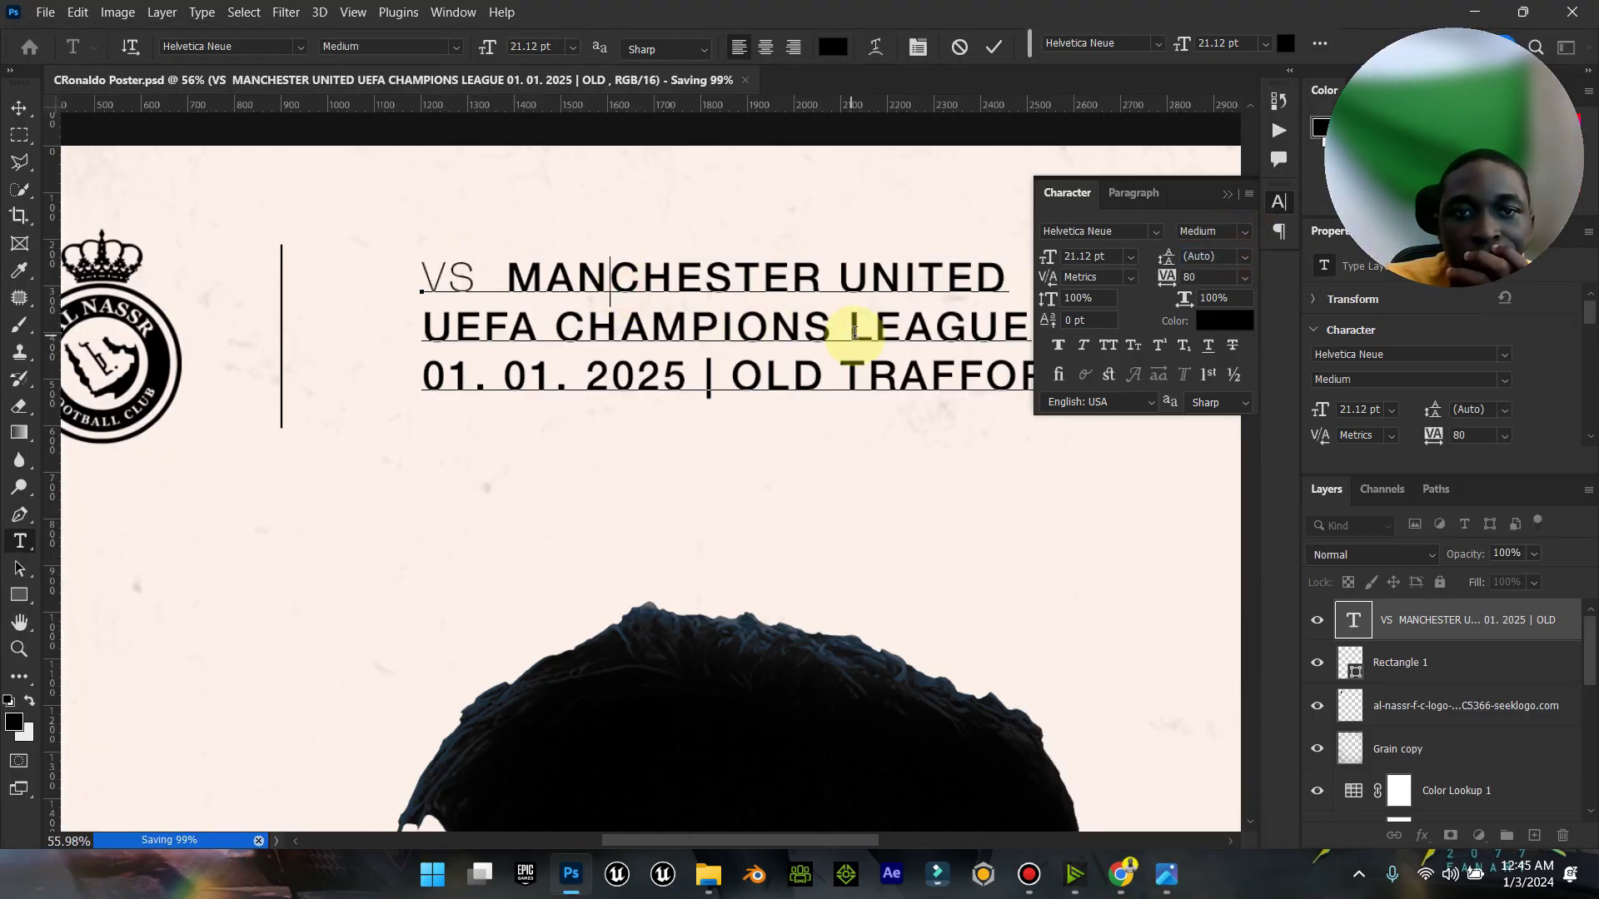
left_click(1227, 194)
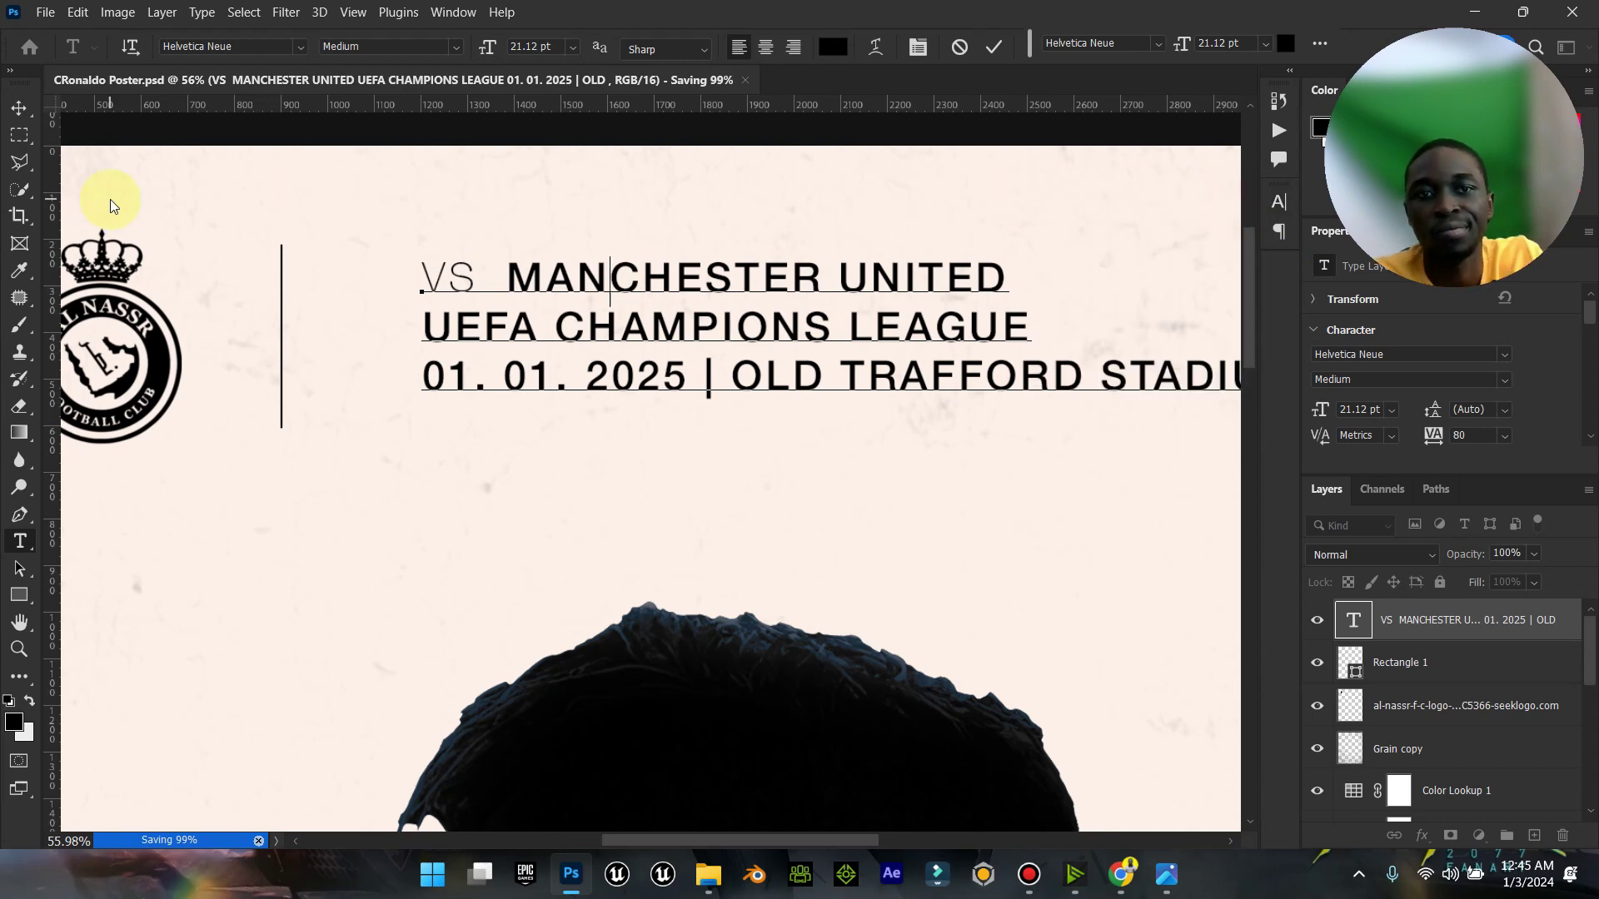
Step: Scale the header text block down proportionally to about 15.3 pt and place it nearer the vertical divider line
left_click(18, 108)
scroll(403, 311, "down", 1)
scroll(537, 342, "up", 2)
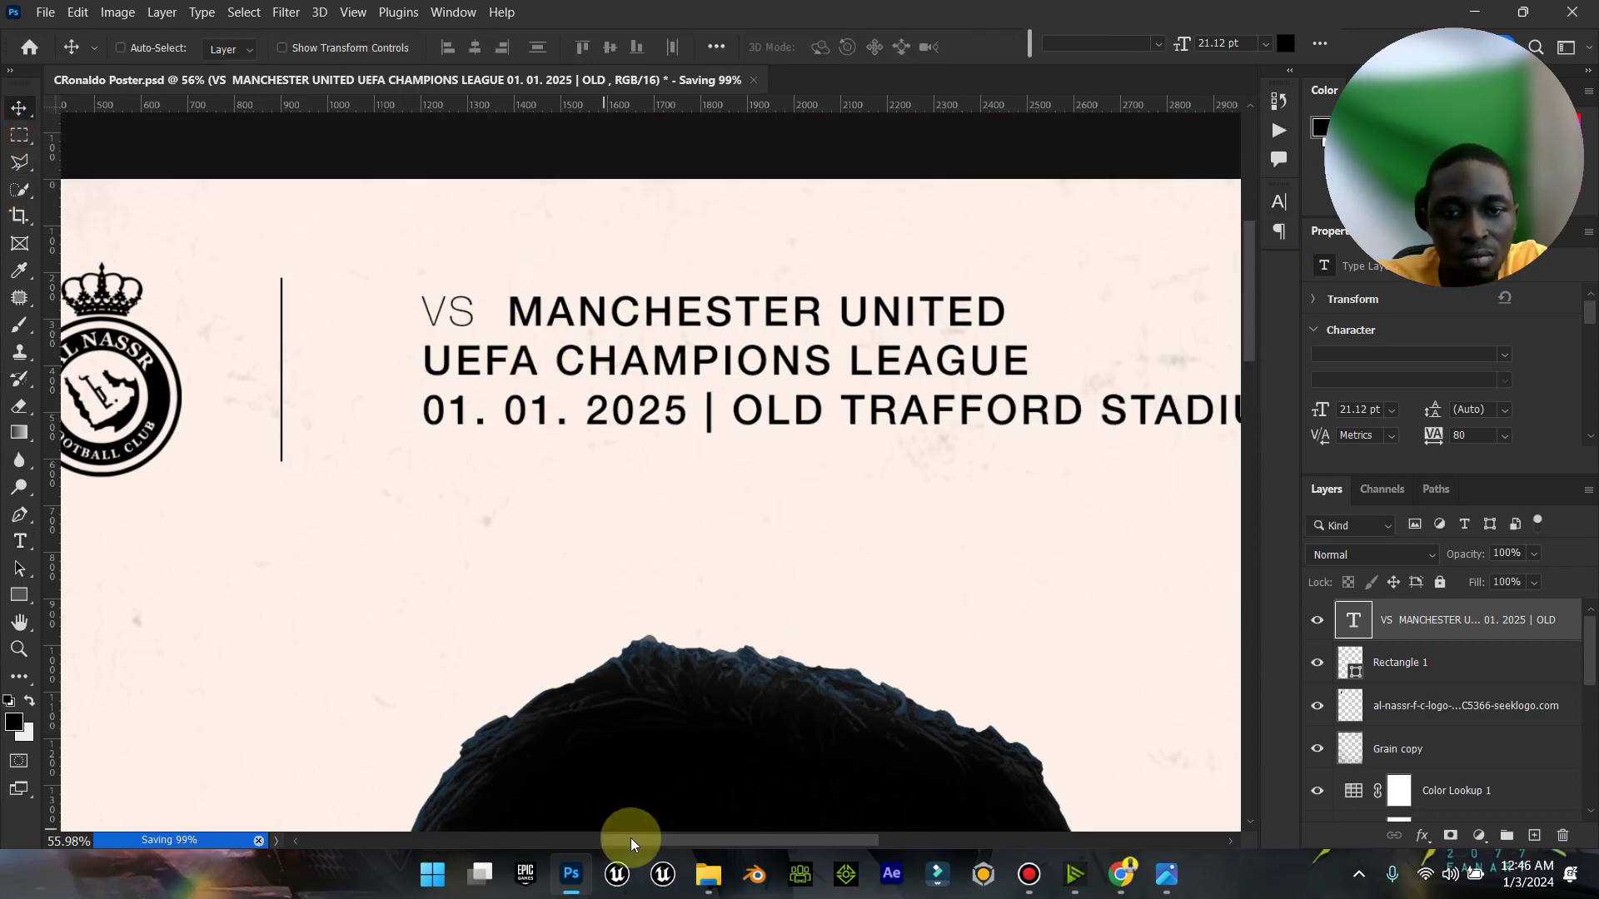
left_click(284, 48)
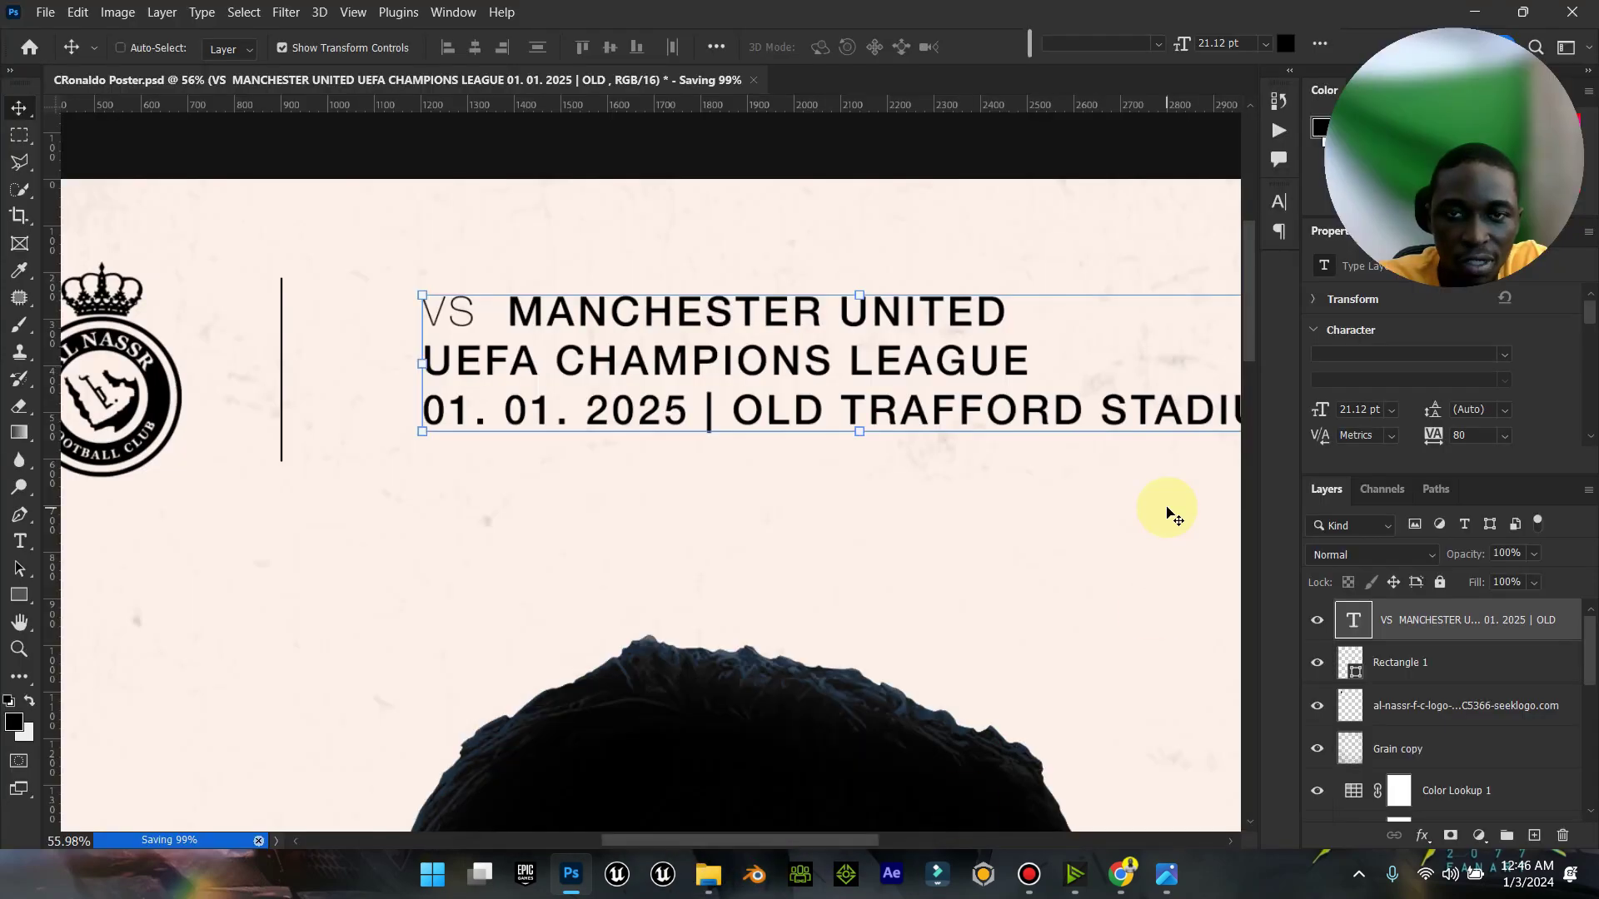
left_click_drag(872, 833, 888, 838)
left_click_drag(1173, 433, 935, 396)
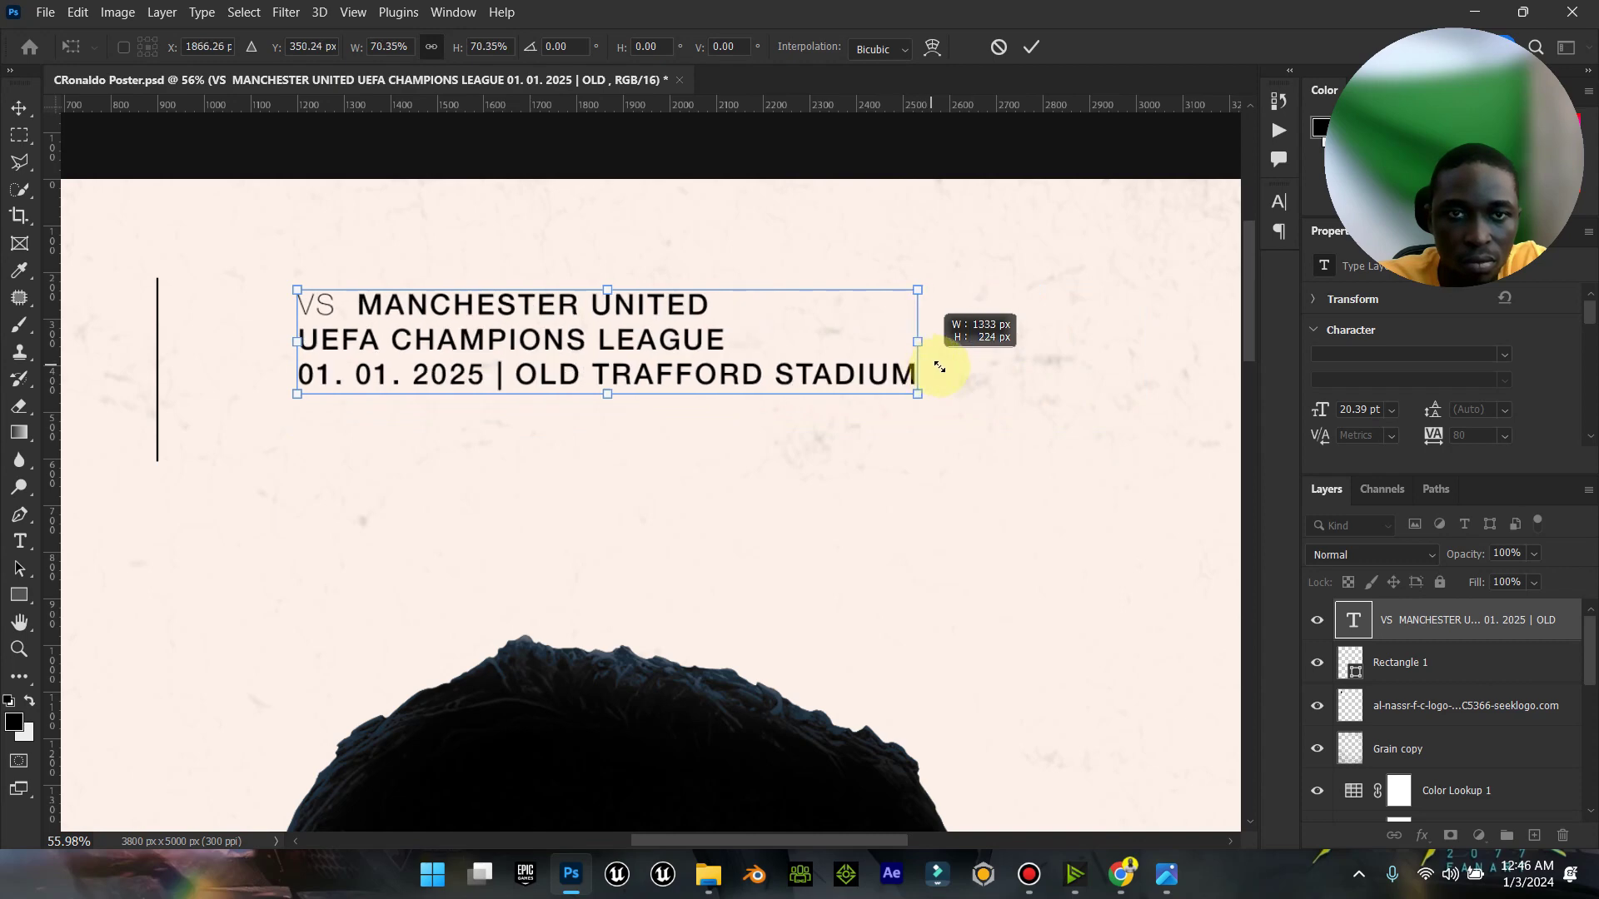
left_click_drag(627, 298, 600, 327)
left_click(1213, 44)
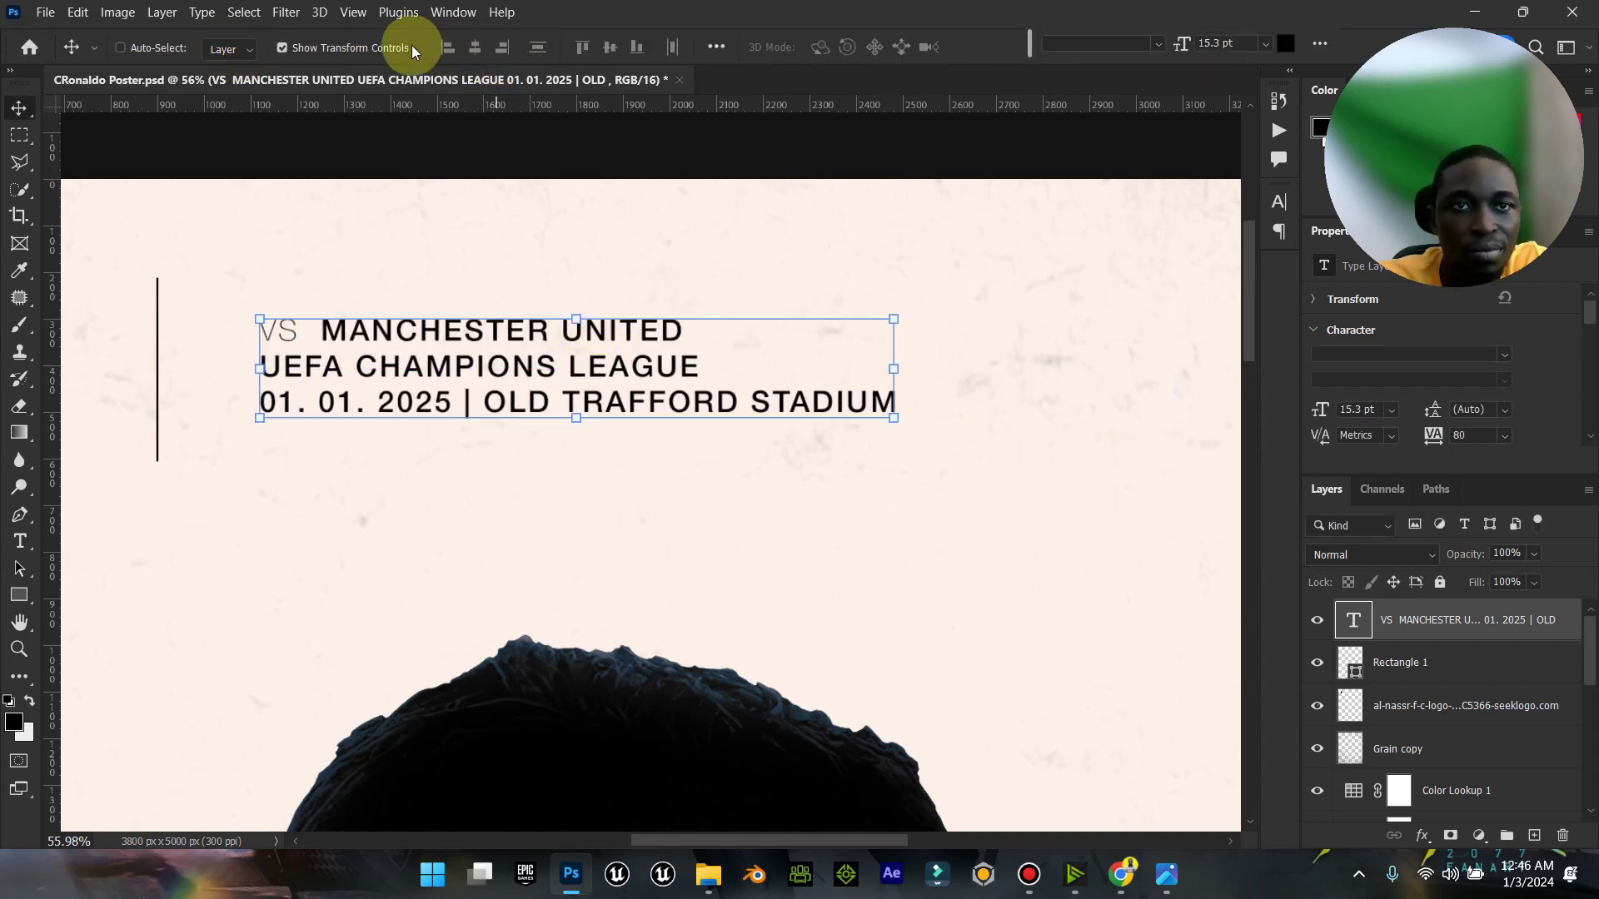
Step: Following the reference header spacing, move the divider line closer to the Al Nassr logo and the header text closer to the divider
left_click(1165, 876)
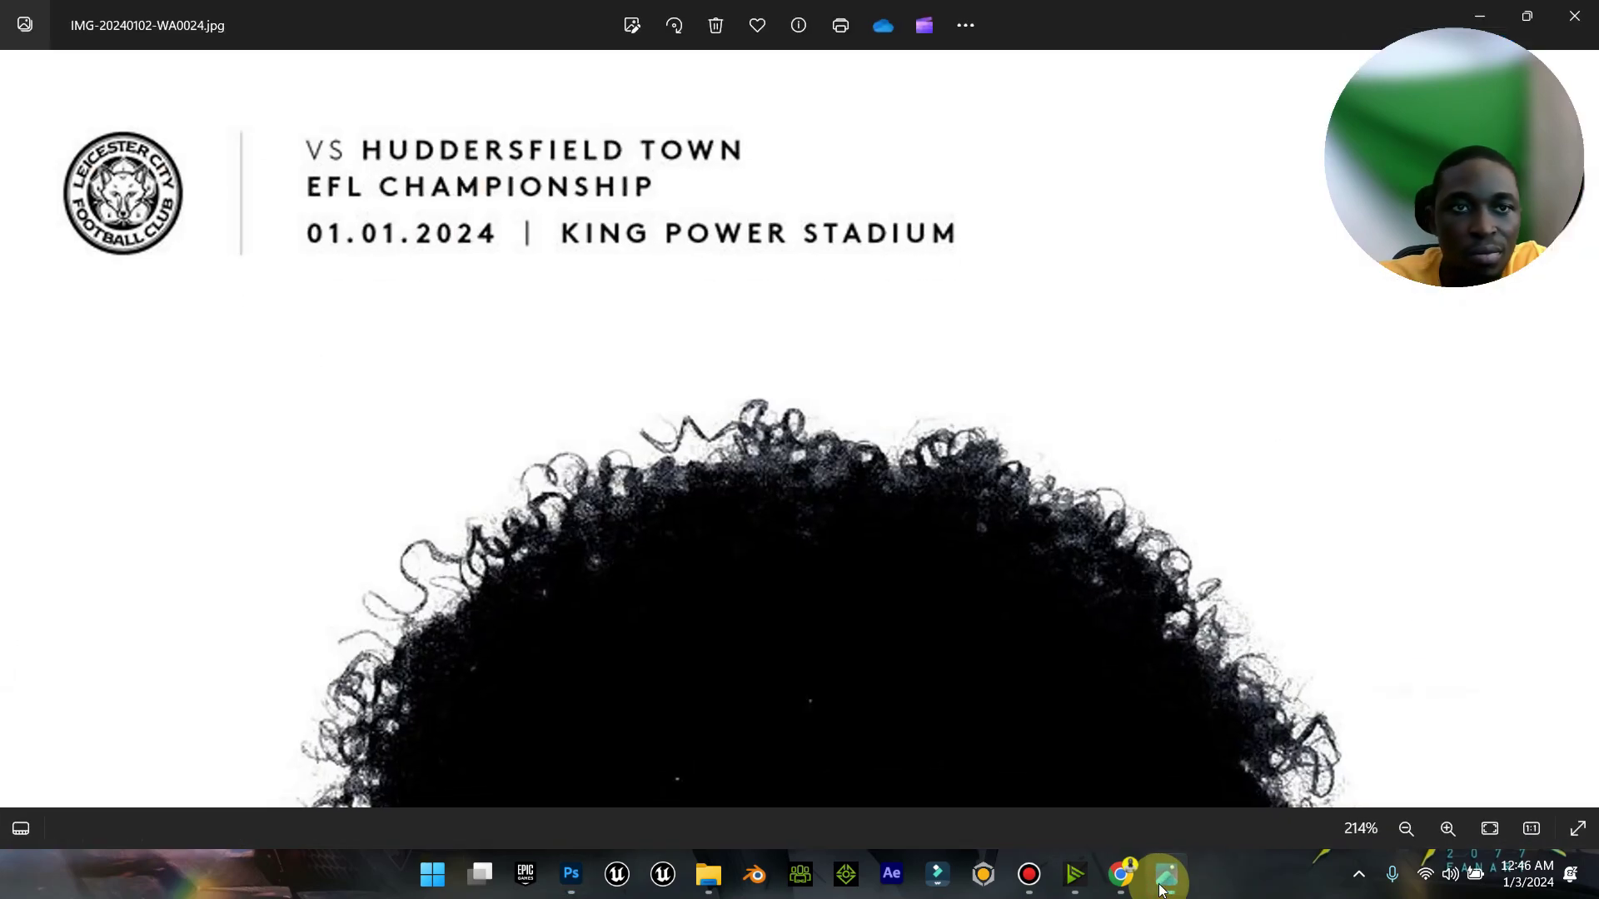
left_click(1164, 878)
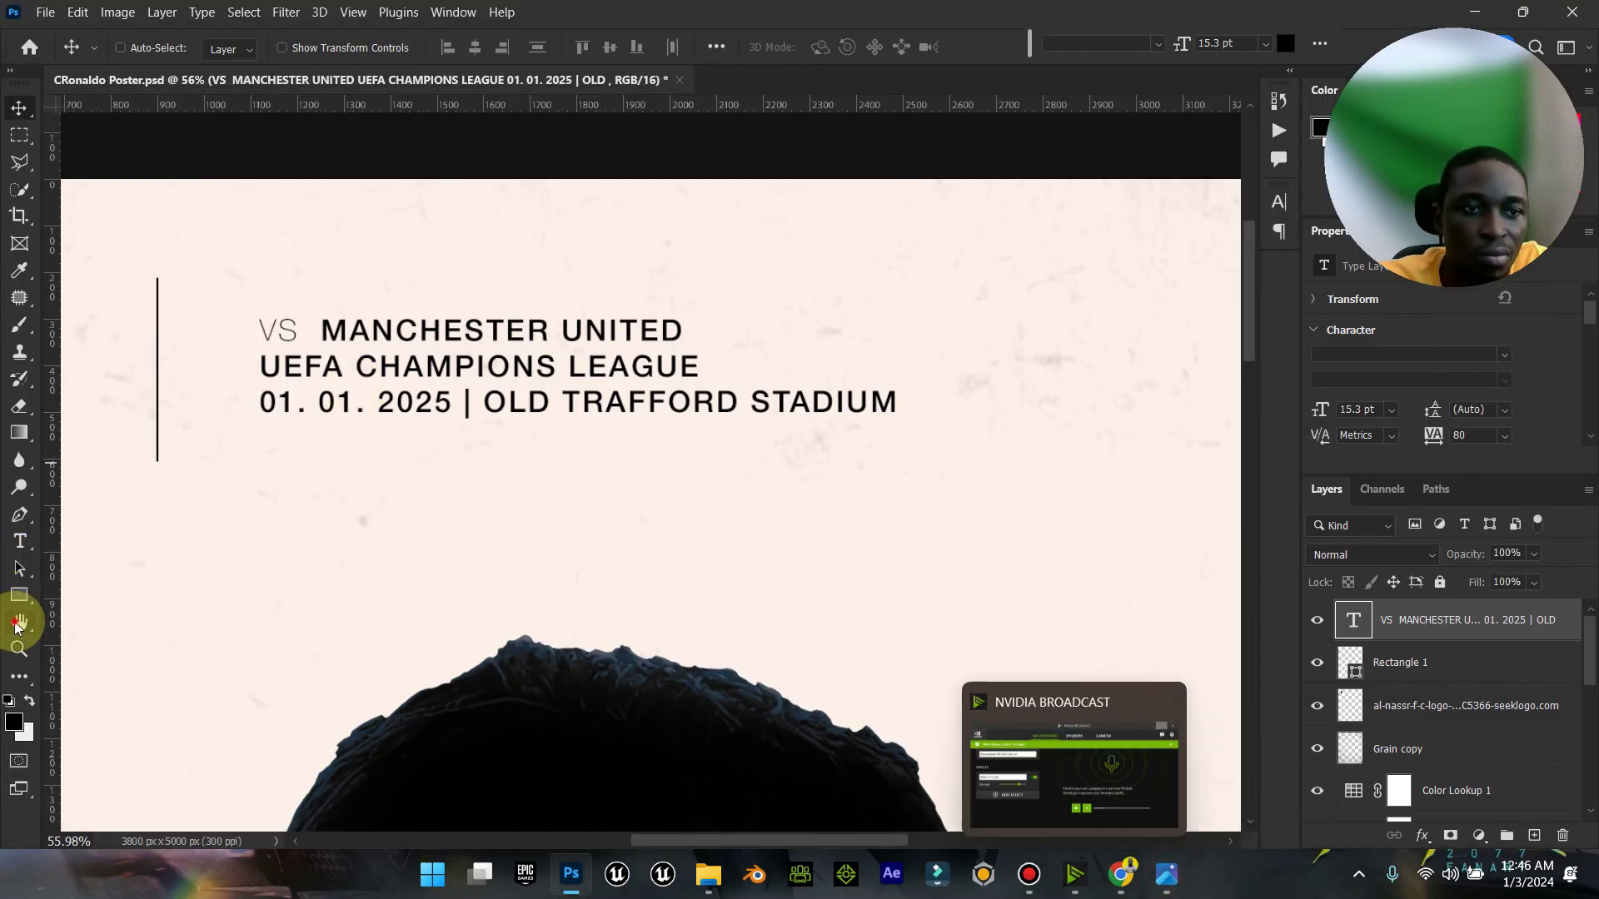
double_click(17, 626)
left_click(18, 649)
left_click_drag(542, 139, 628, 146)
left_click(19, 108)
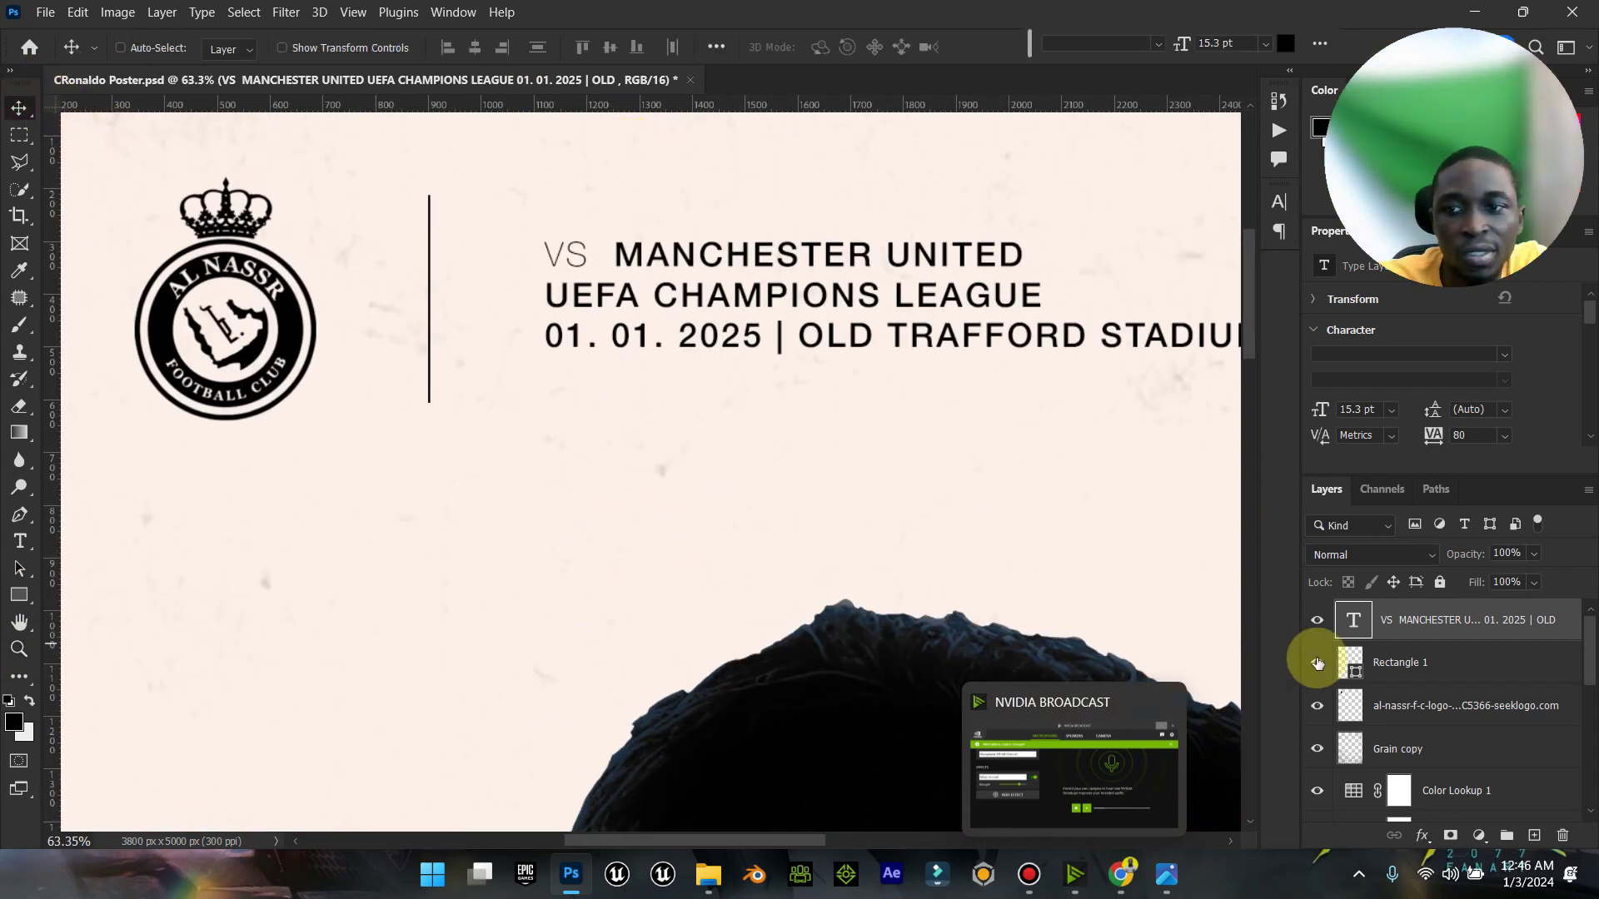
left_click(1399, 662)
left_click_drag(449, 343, 418, 339)
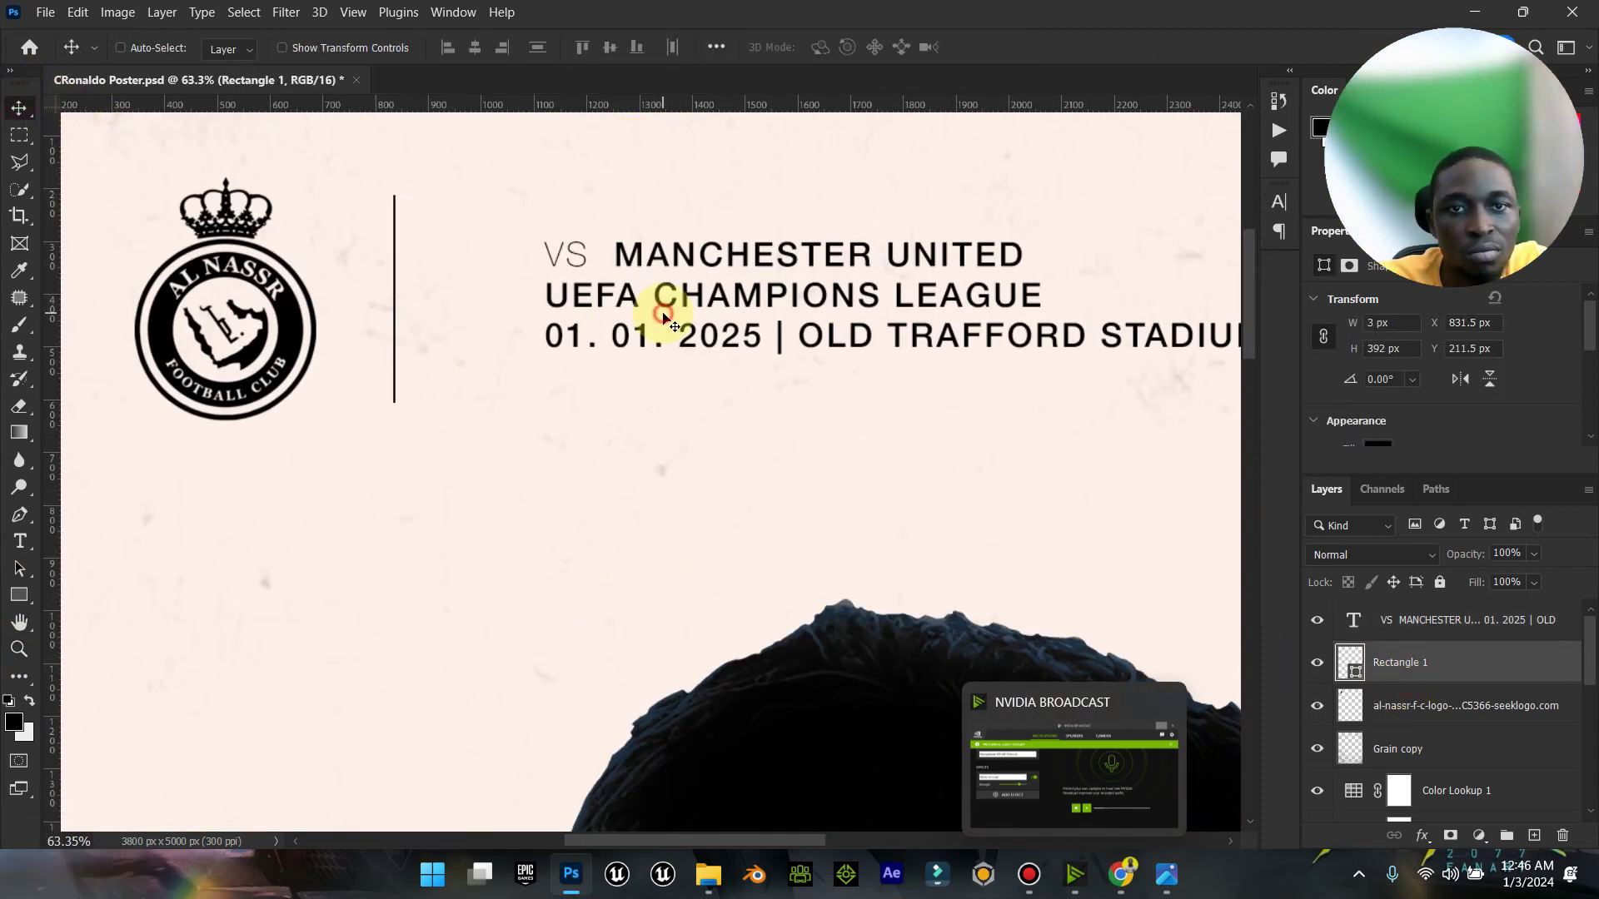
left_click(1464, 621)
left_click_drag(867, 254, 772, 224)
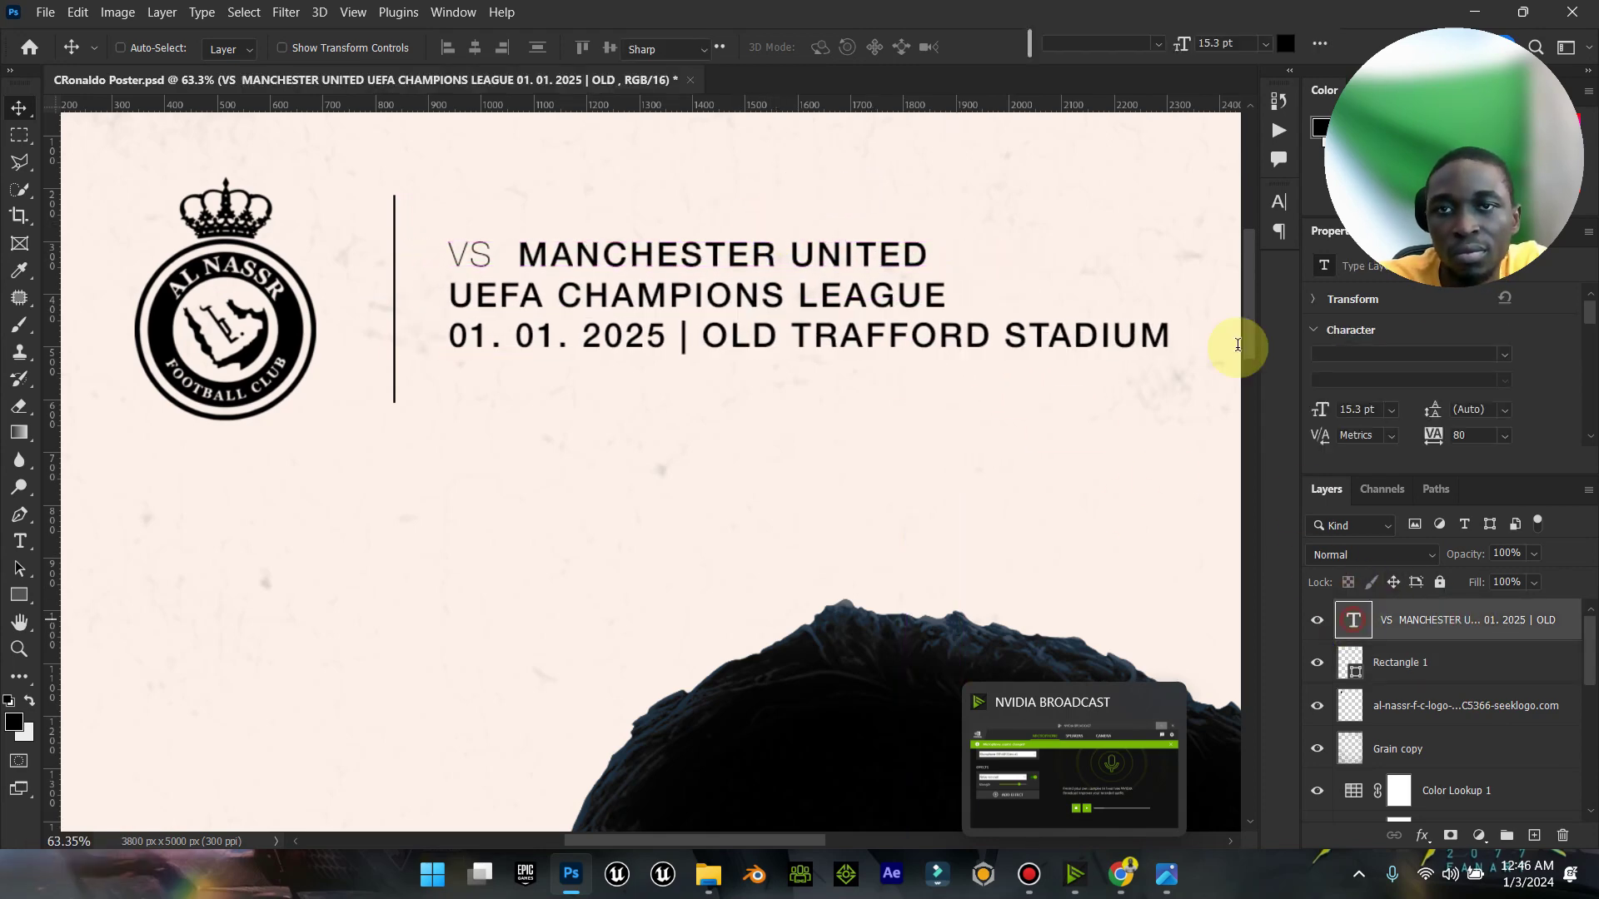
Step: Set the tracking of all the header text to -60
double_click(1354, 621)
left_click(920, 43)
left_click(1163, 275)
left_click_drag(1168, 276, 1160, 275)
left_click(1226, 194)
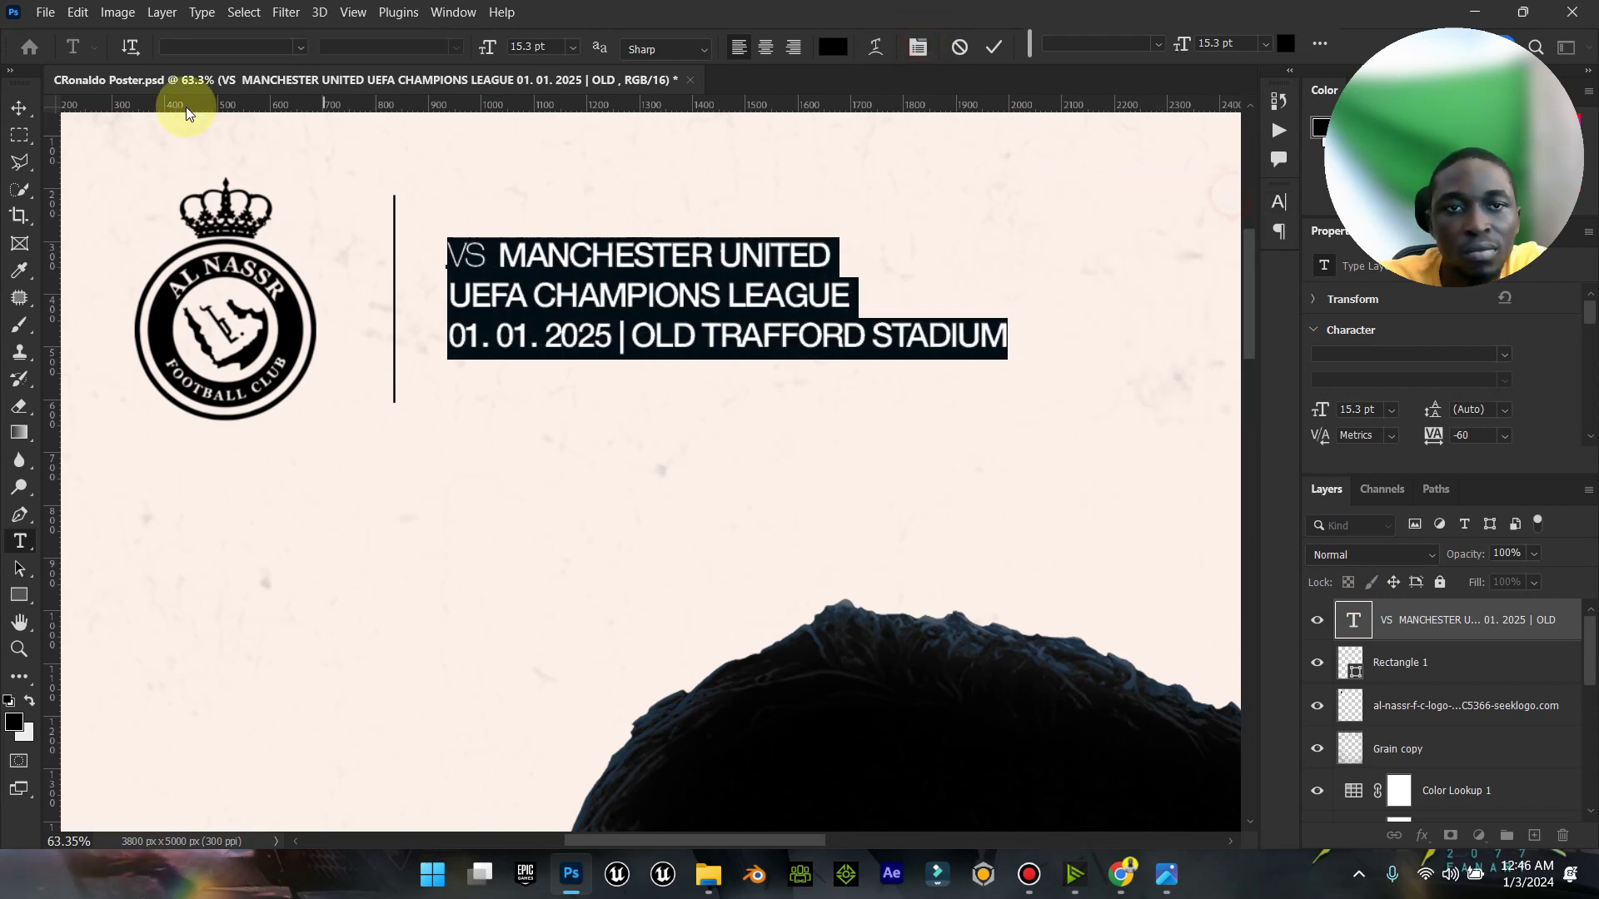
Step: Scale the header text up to about 115% (17.58 pt) and centre it vertically beside the divider line
left_click(20, 108)
left_click(283, 47)
left_click_drag(1005, 244, 1089, 219)
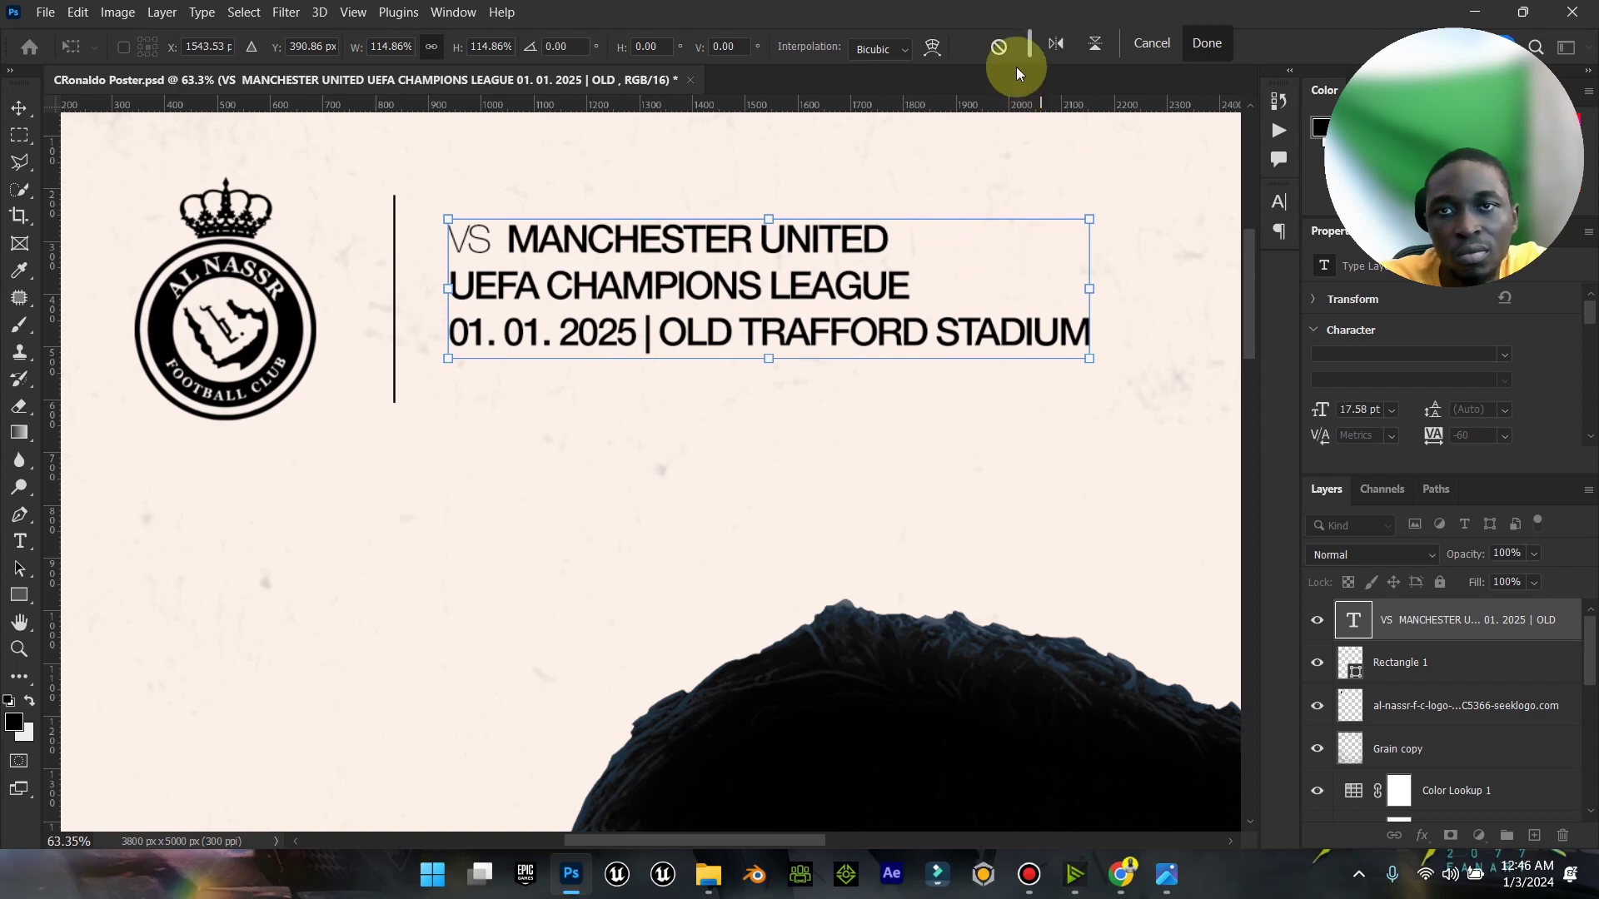
left_click(1208, 64)
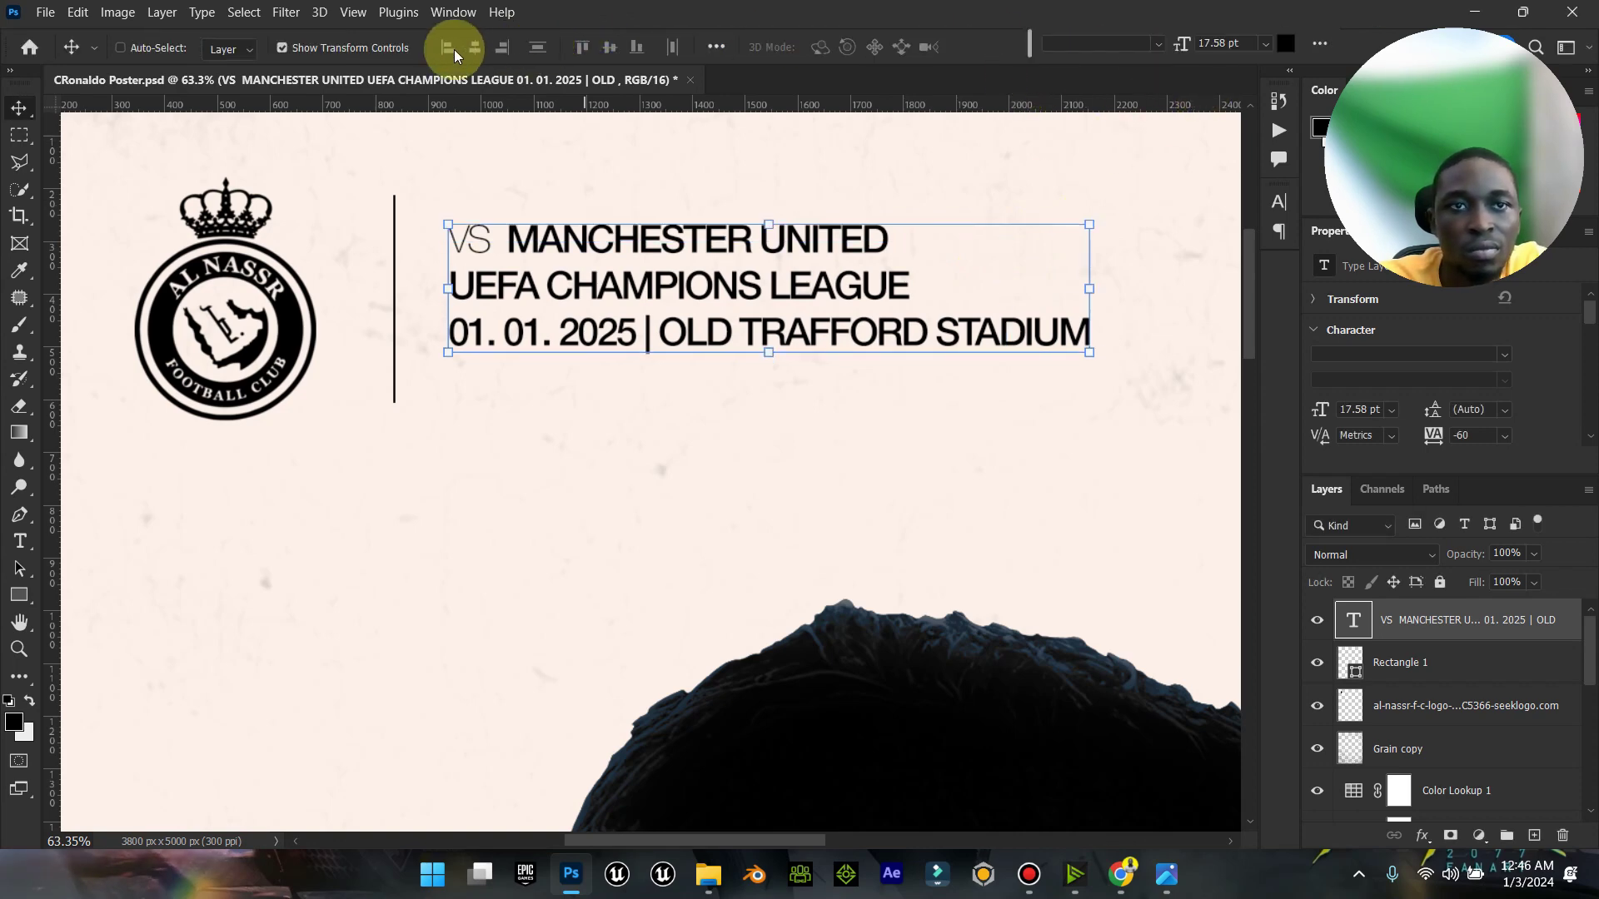
left_click(385, 51)
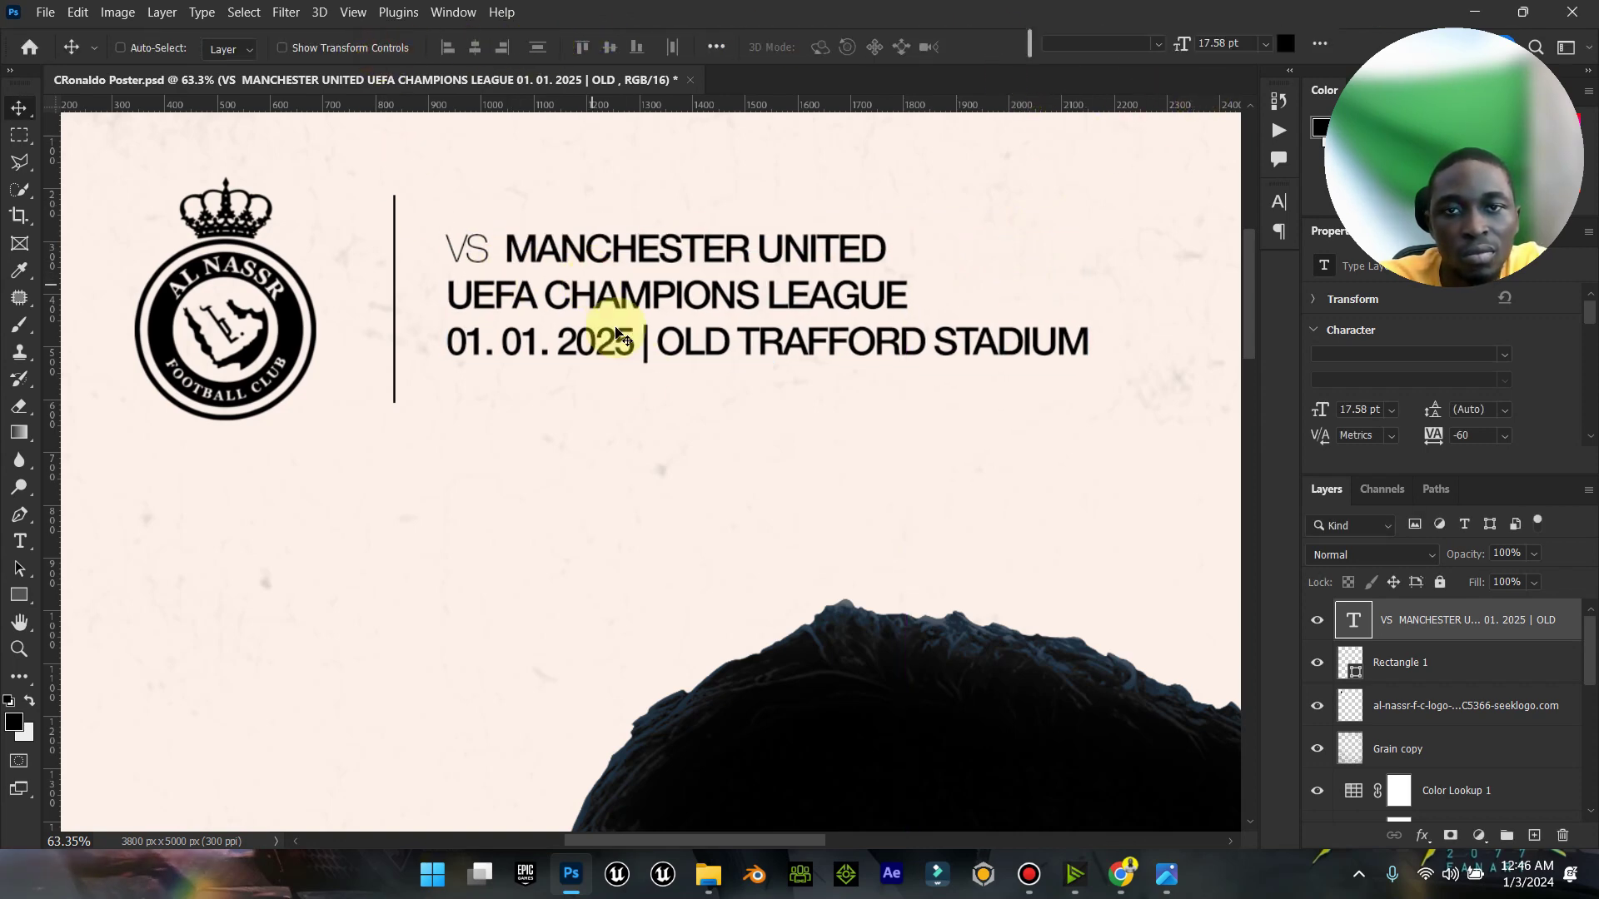
Step: Compare the whole poster with the full reference, duplicate the header text layer and move the copy to the poster's upper-right corner area
double_click(19, 622)
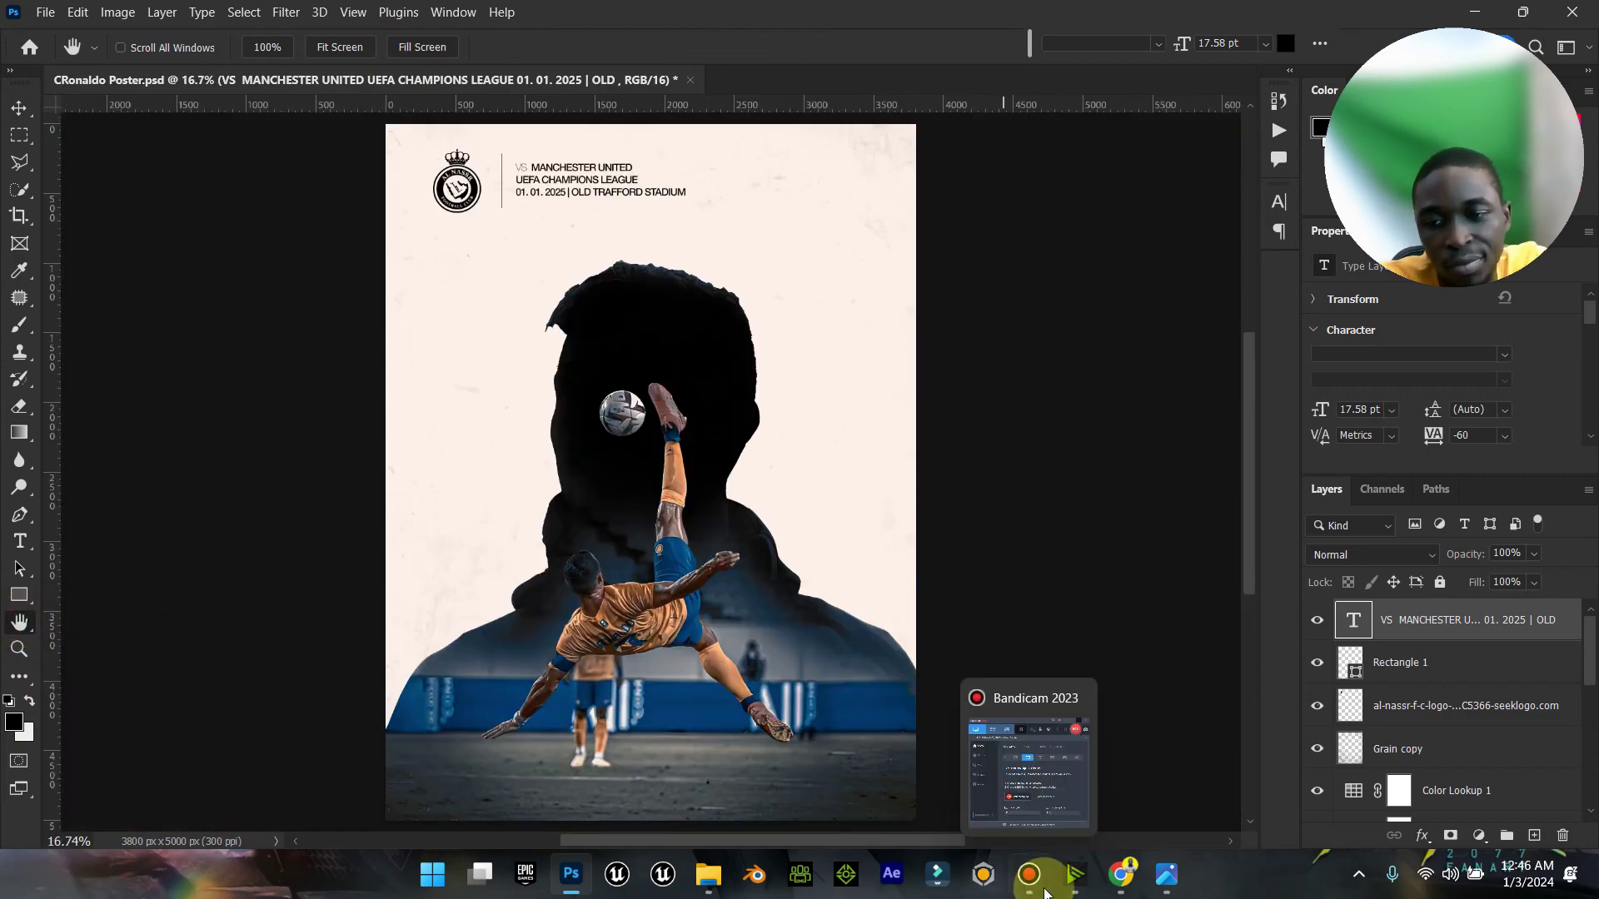
left_click(1187, 893)
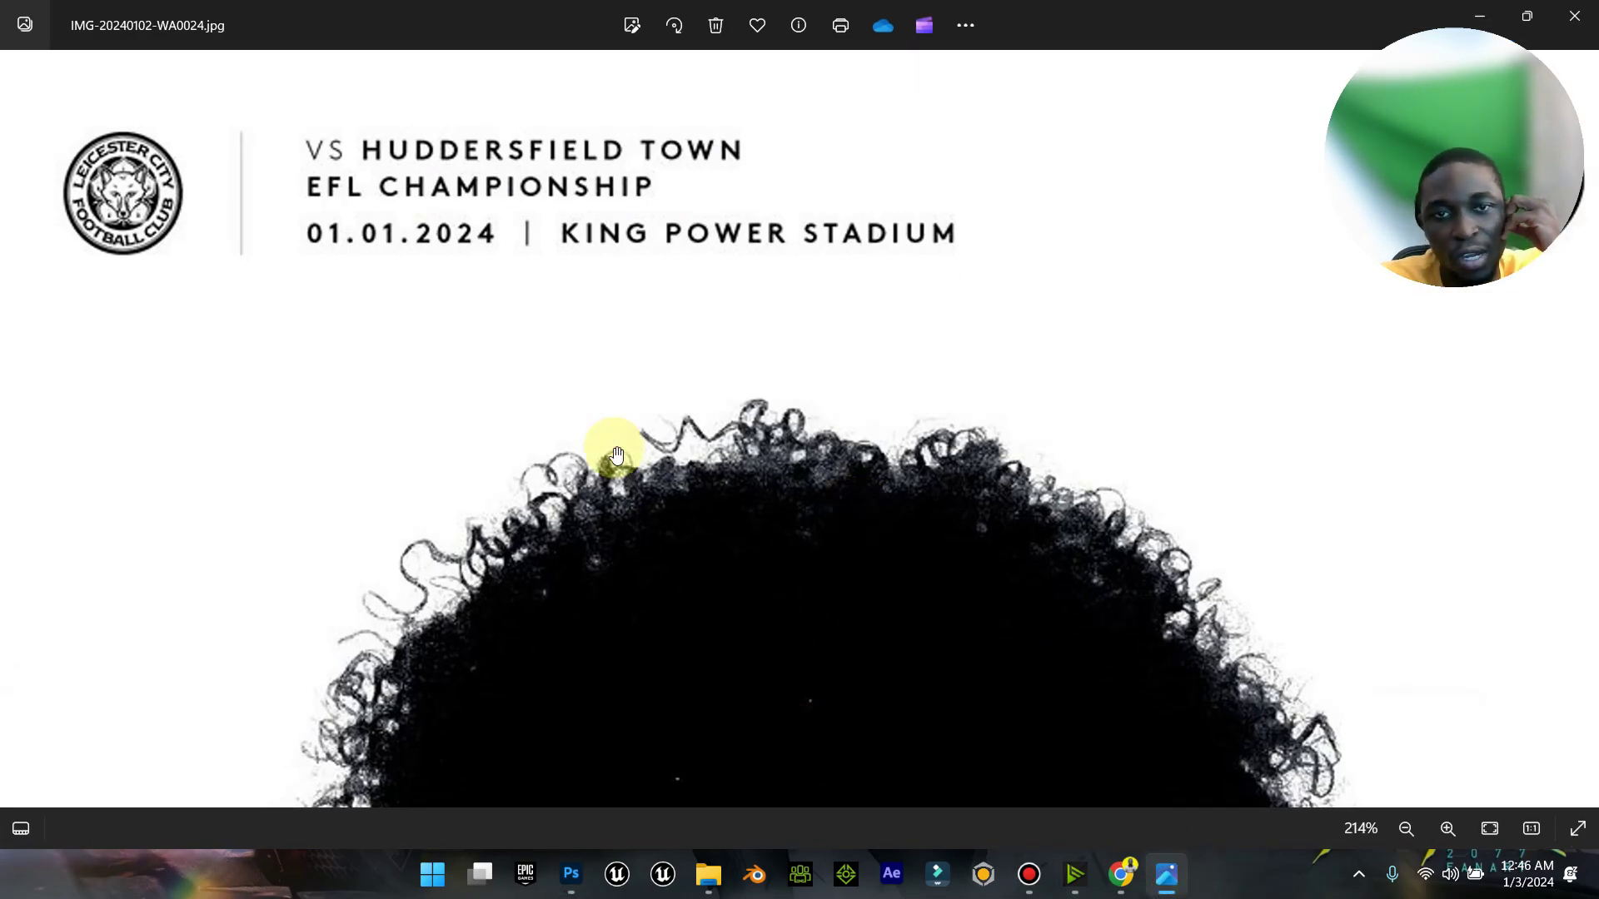
scroll(617, 455, "down", 5)
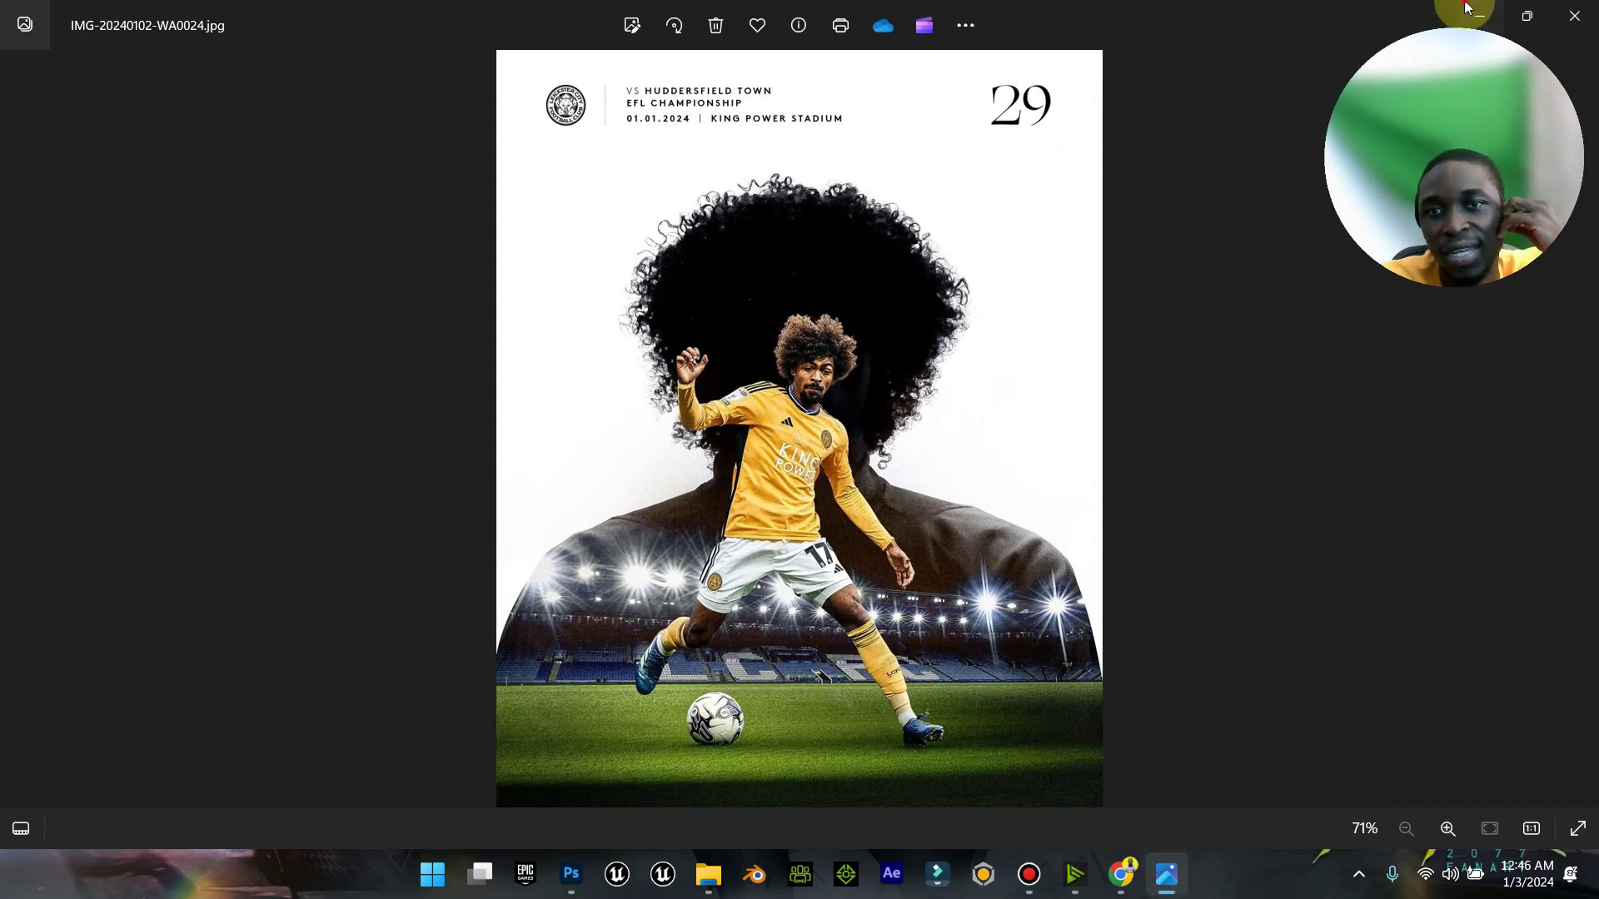
key("alt+Tab")
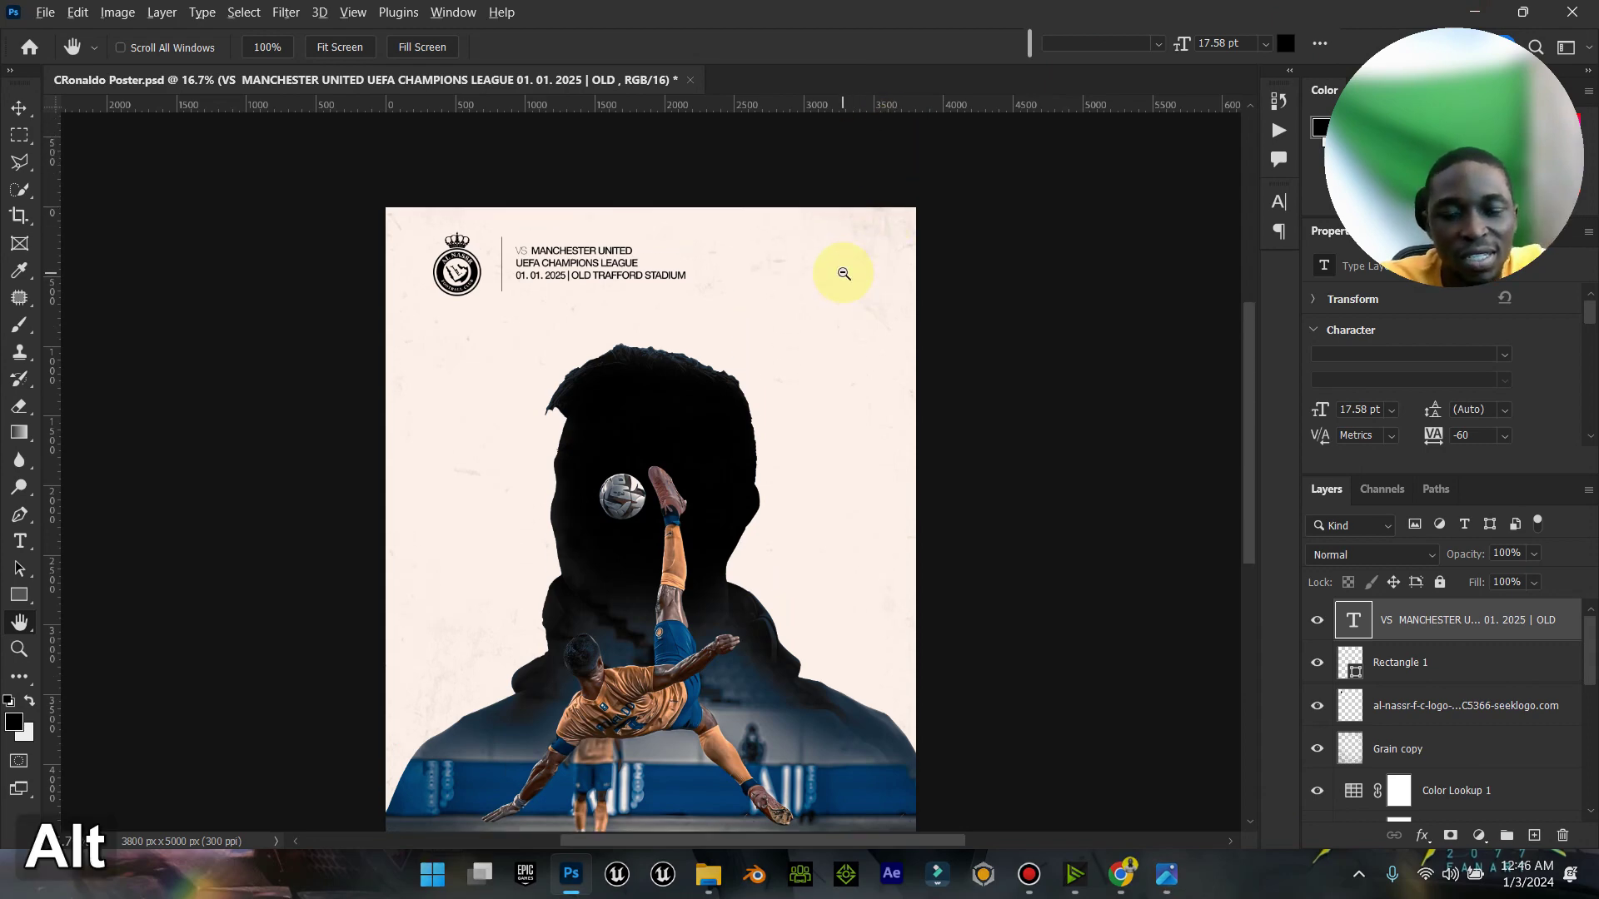
scroll(841, 272, "up", 2)
key("ctrl+j")
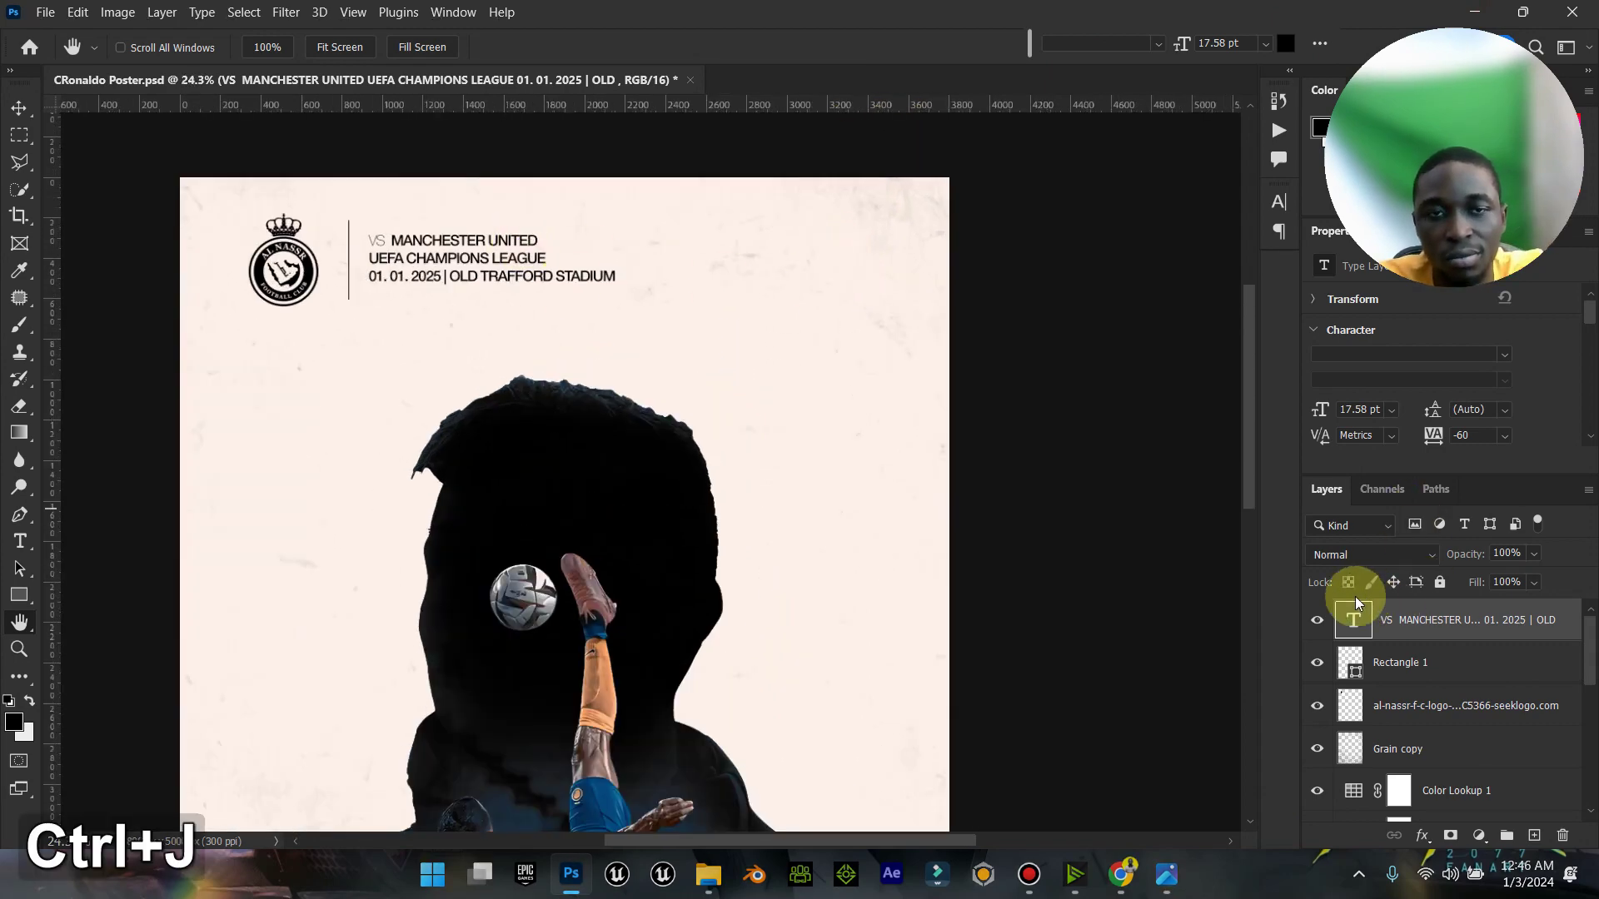
left_click(31, 100)
left_click_drag(466, 267, 883, 258)
left_click(1167, 876)
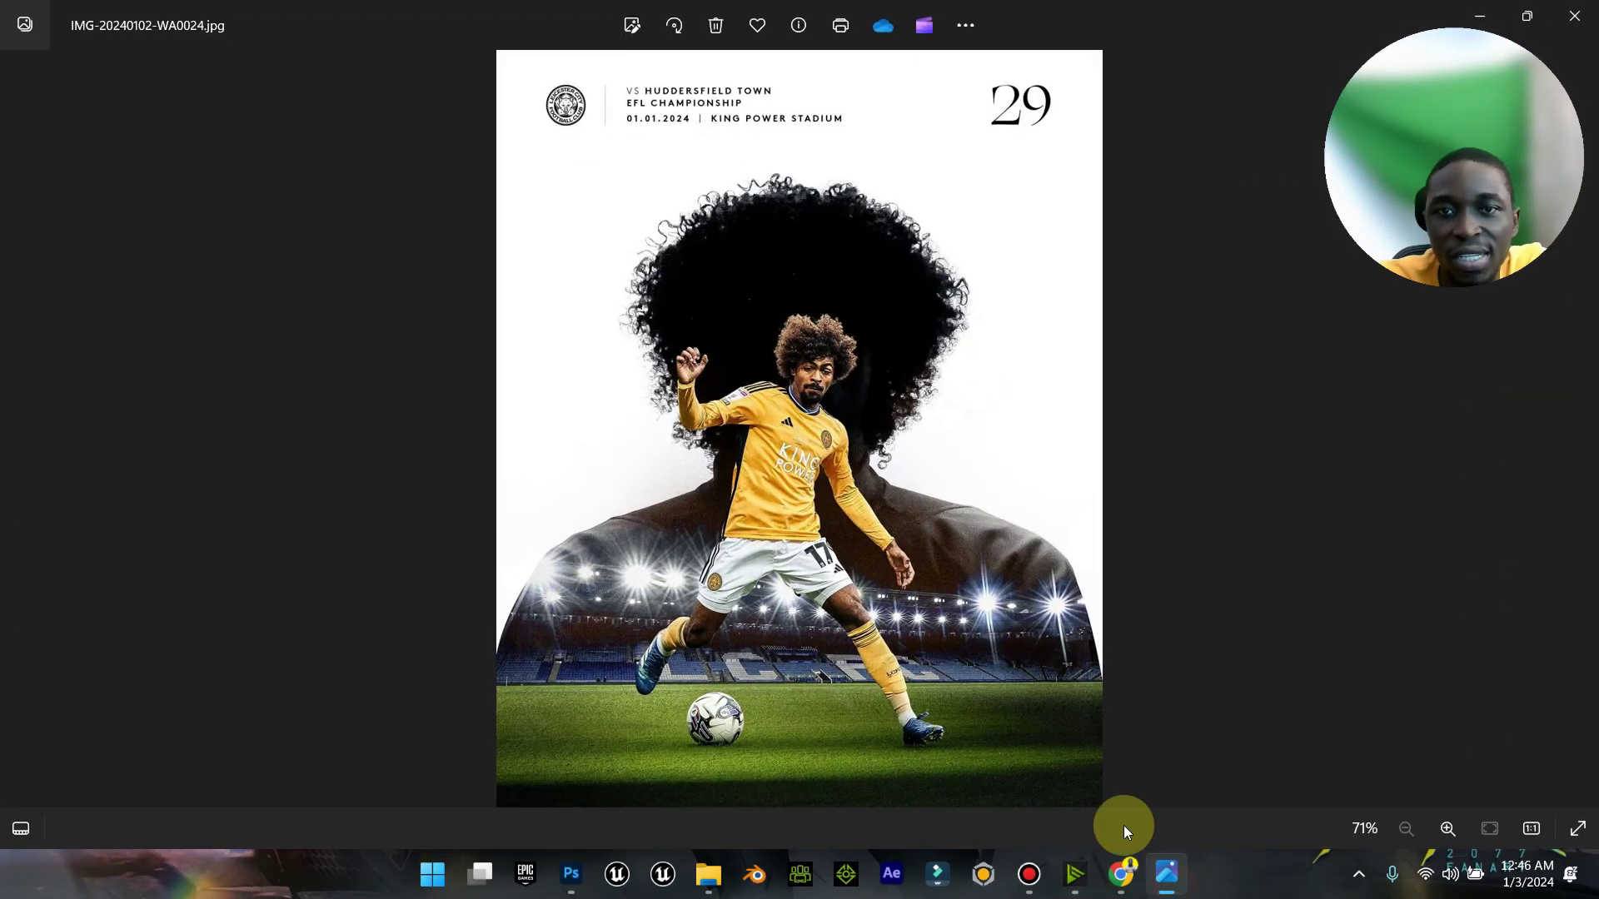
Step: Return to the poster in Photoshop and replace the duplicated header text with "42"
left_click(1503, 13)
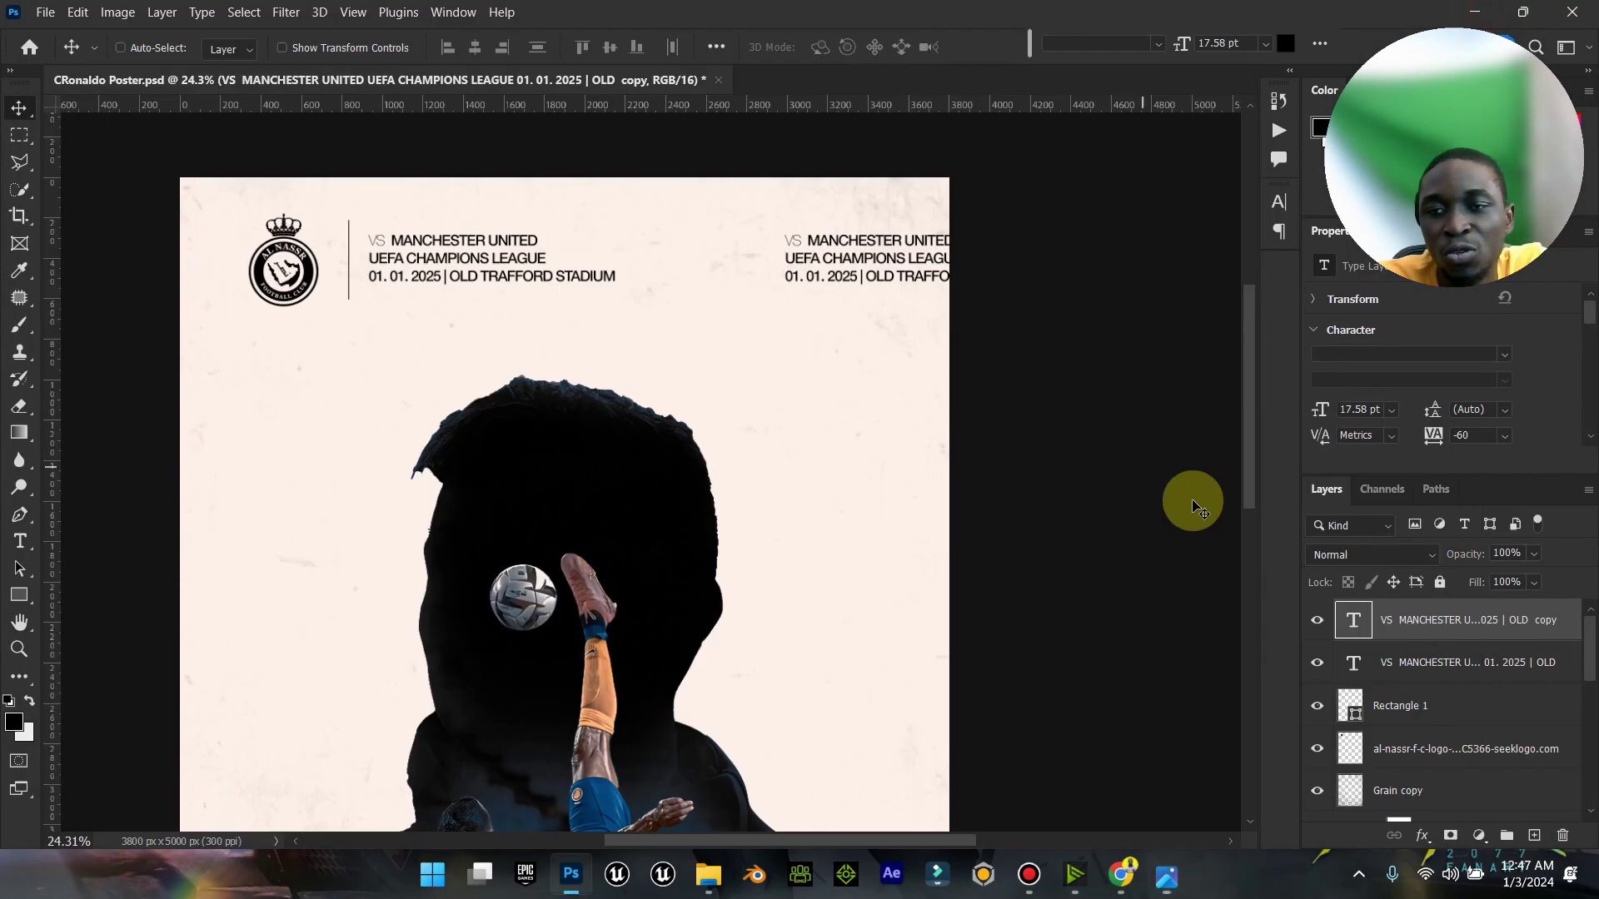
double_click(1350, 622)
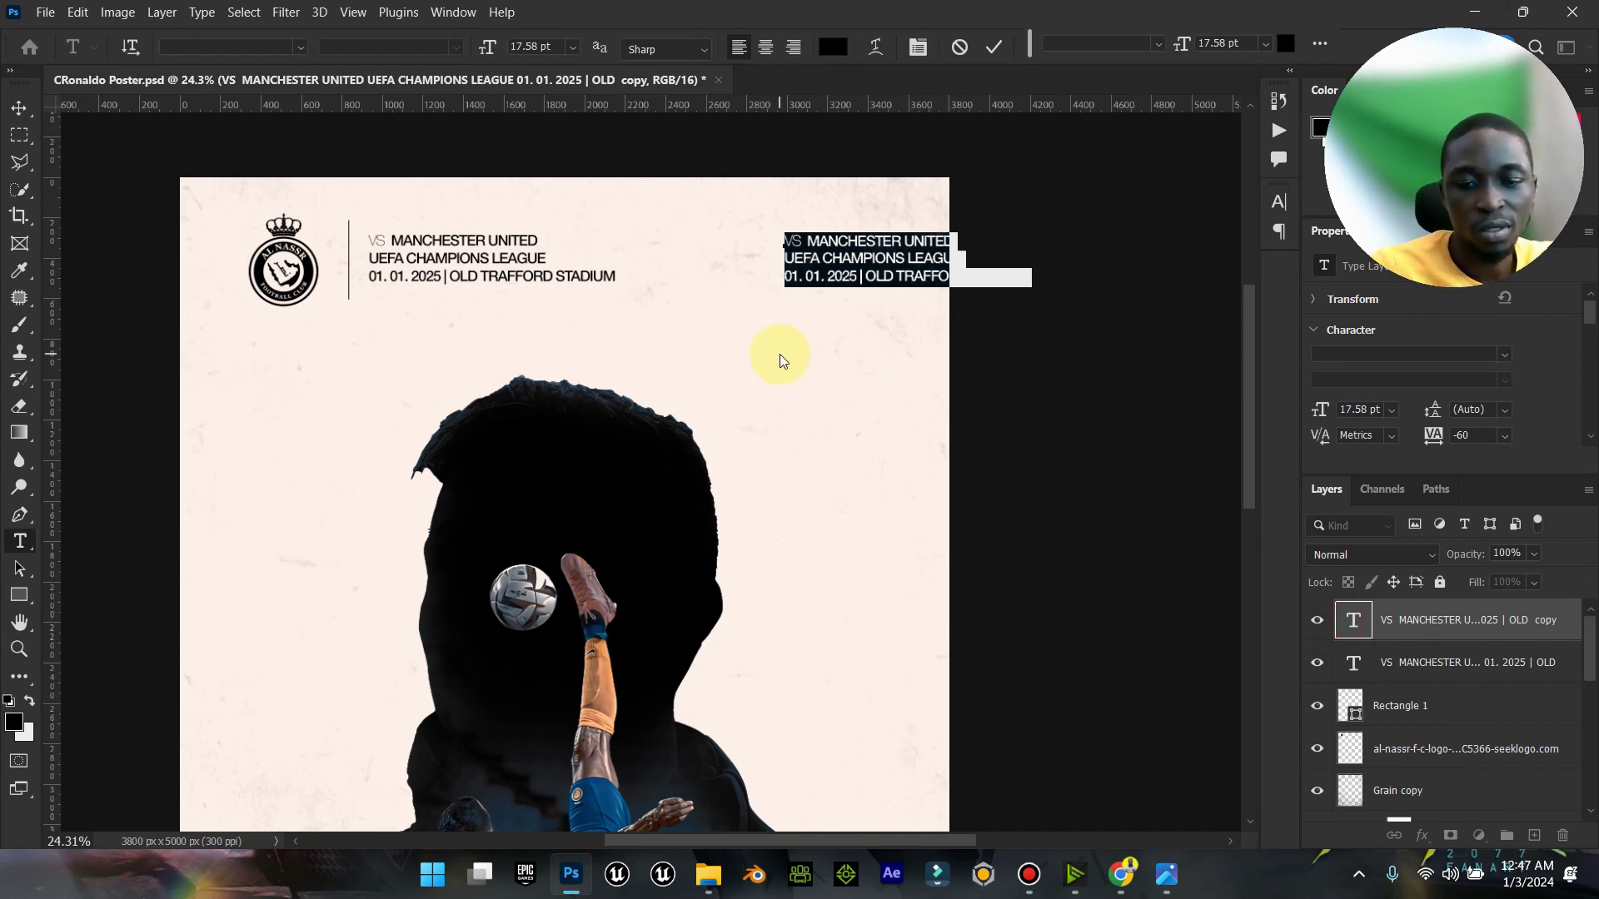
type("41")
key("BackSpace")
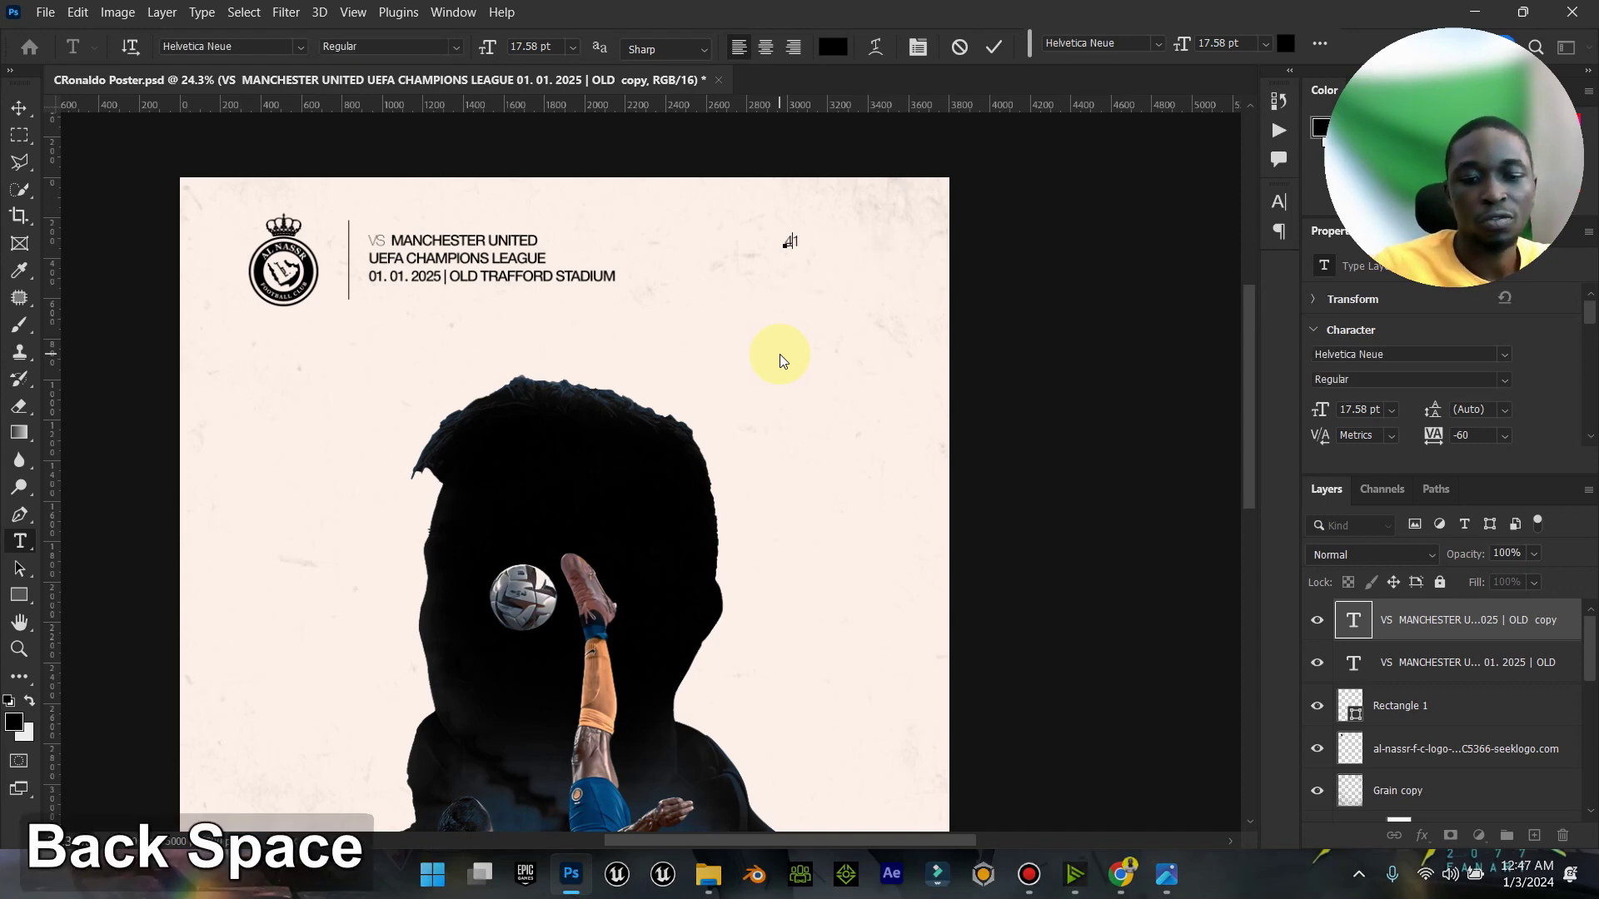
type("2")
Step: Set the font of the whole number 42 to Buttershine Serif Regular
key("ctrl+a")
left_click(268, 46)
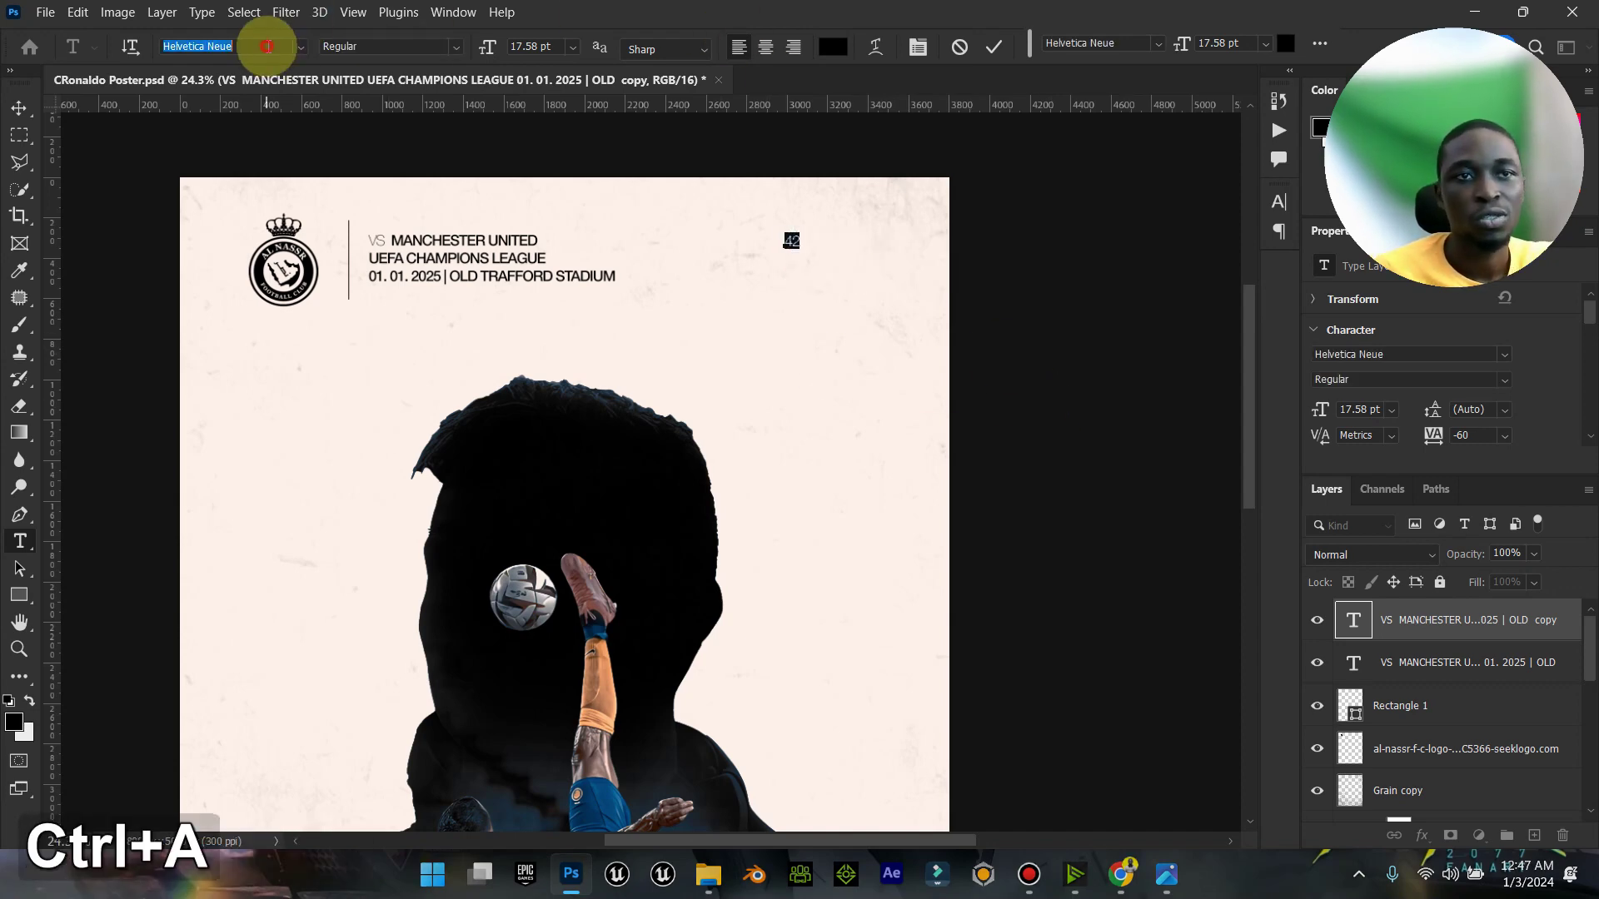
type("BU")
key("BackSpace")
type("TTER")
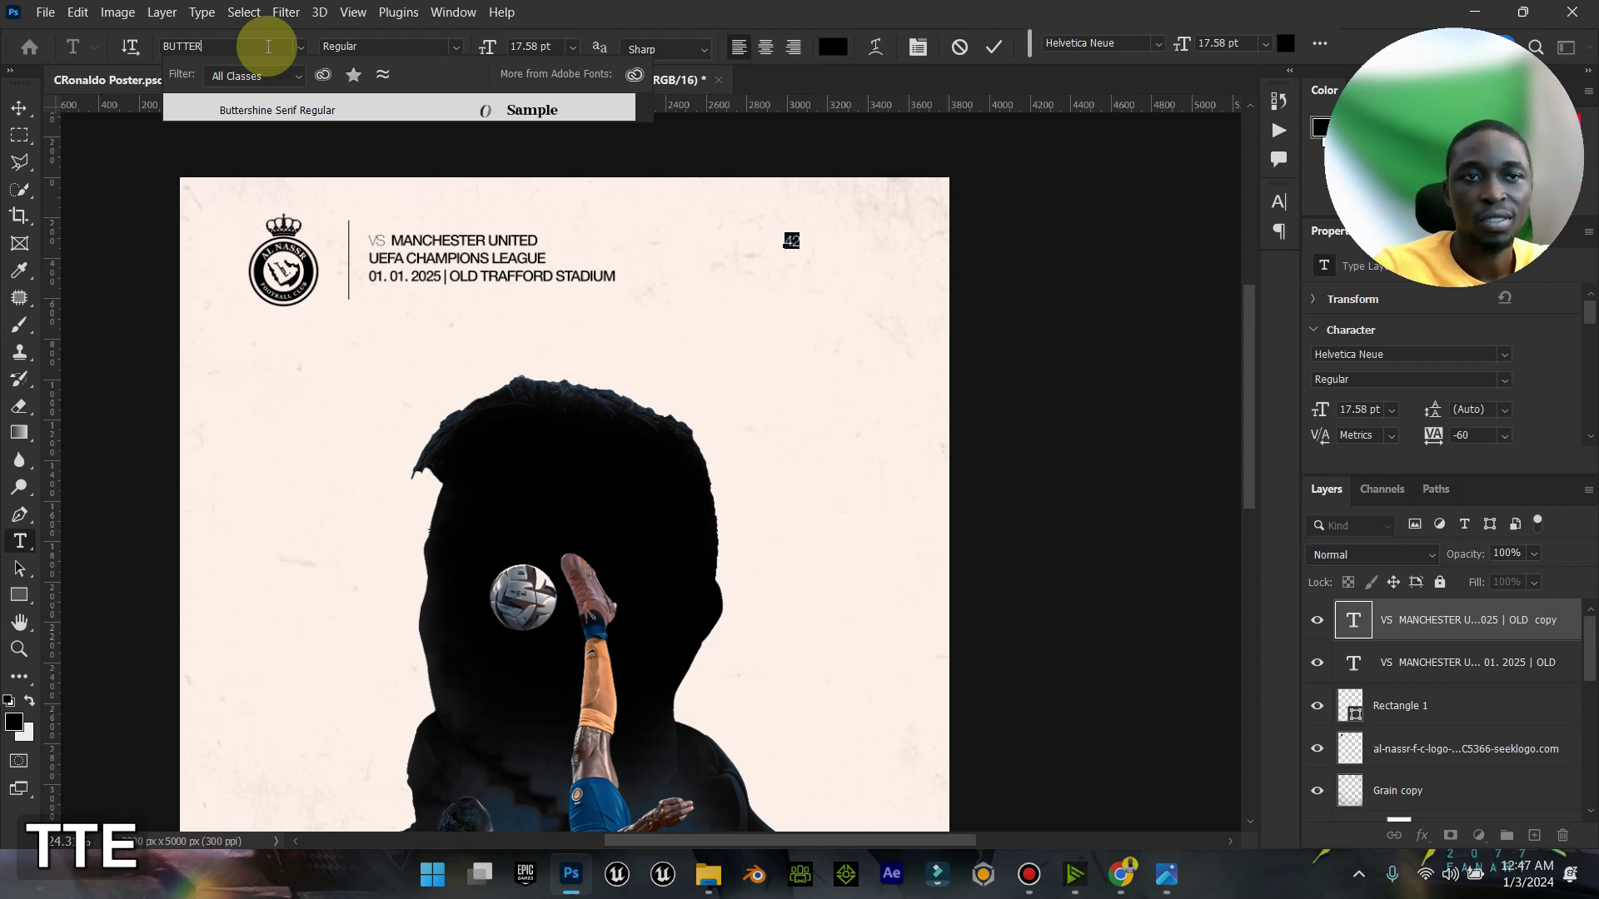
left_click(237, 110)
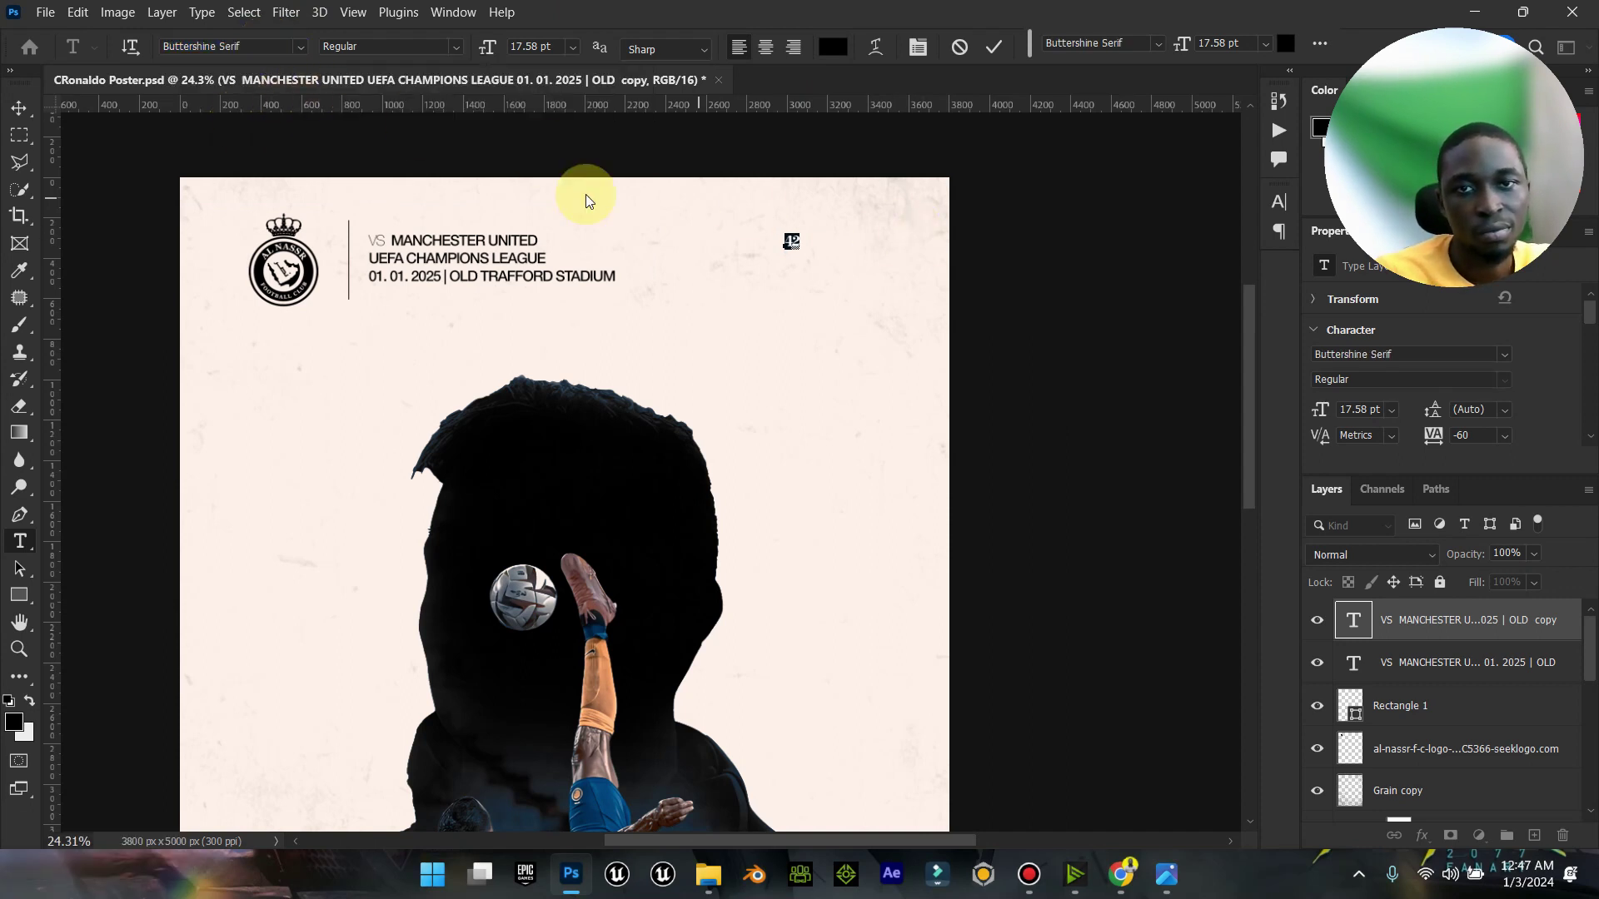
Step: Scale the 42 up to about 495% (87.02 pt) and place it in the poster's upper-right corner, checking the reference
left_click(29, 124)
left_click_drag(792, 245, 858, 314)
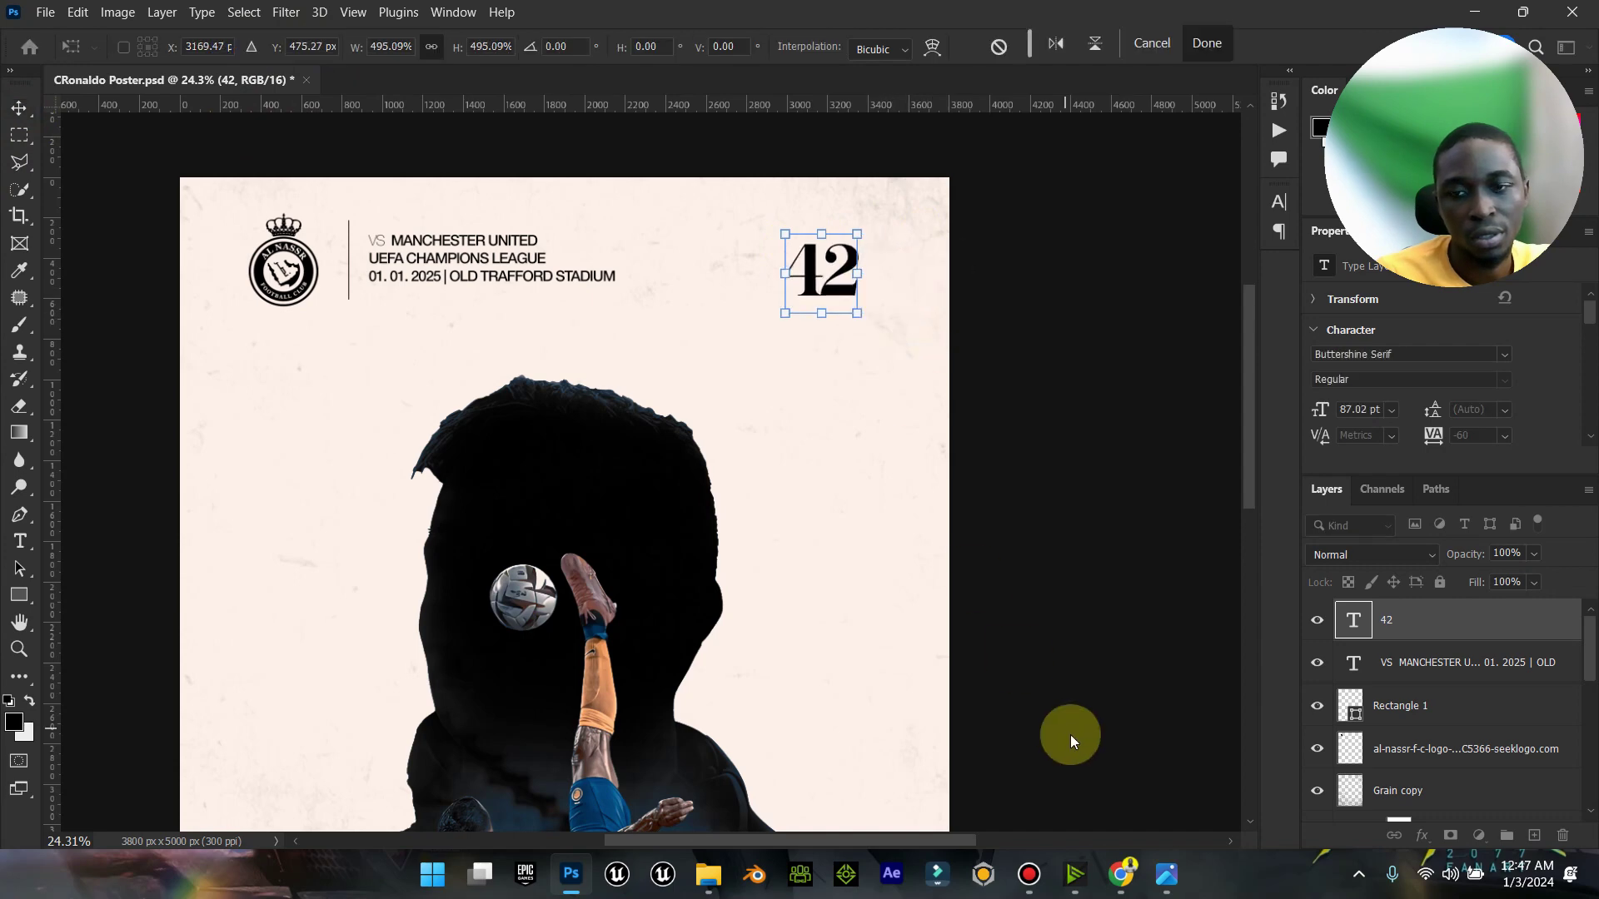
left_click(1165, 874)
left_click(1164, 875)
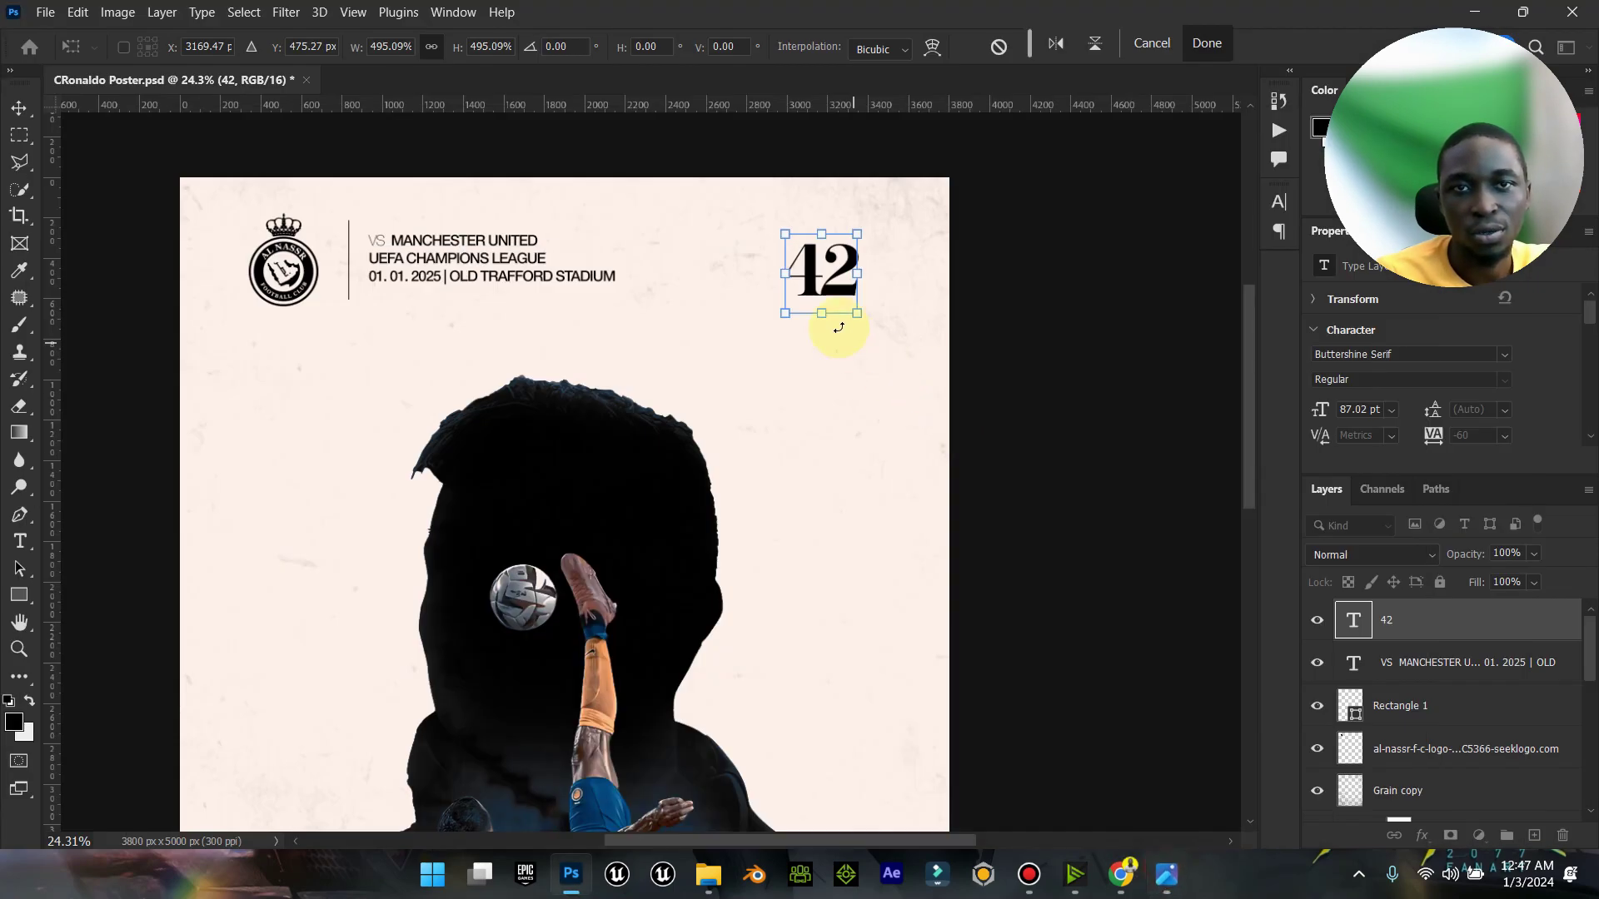
mouse_move(833, 277)
left_mouse_down()
mouse_move(291, 271)
mouse_move(874, 265)
mouse_move(852, 255)
left_mouse_up()
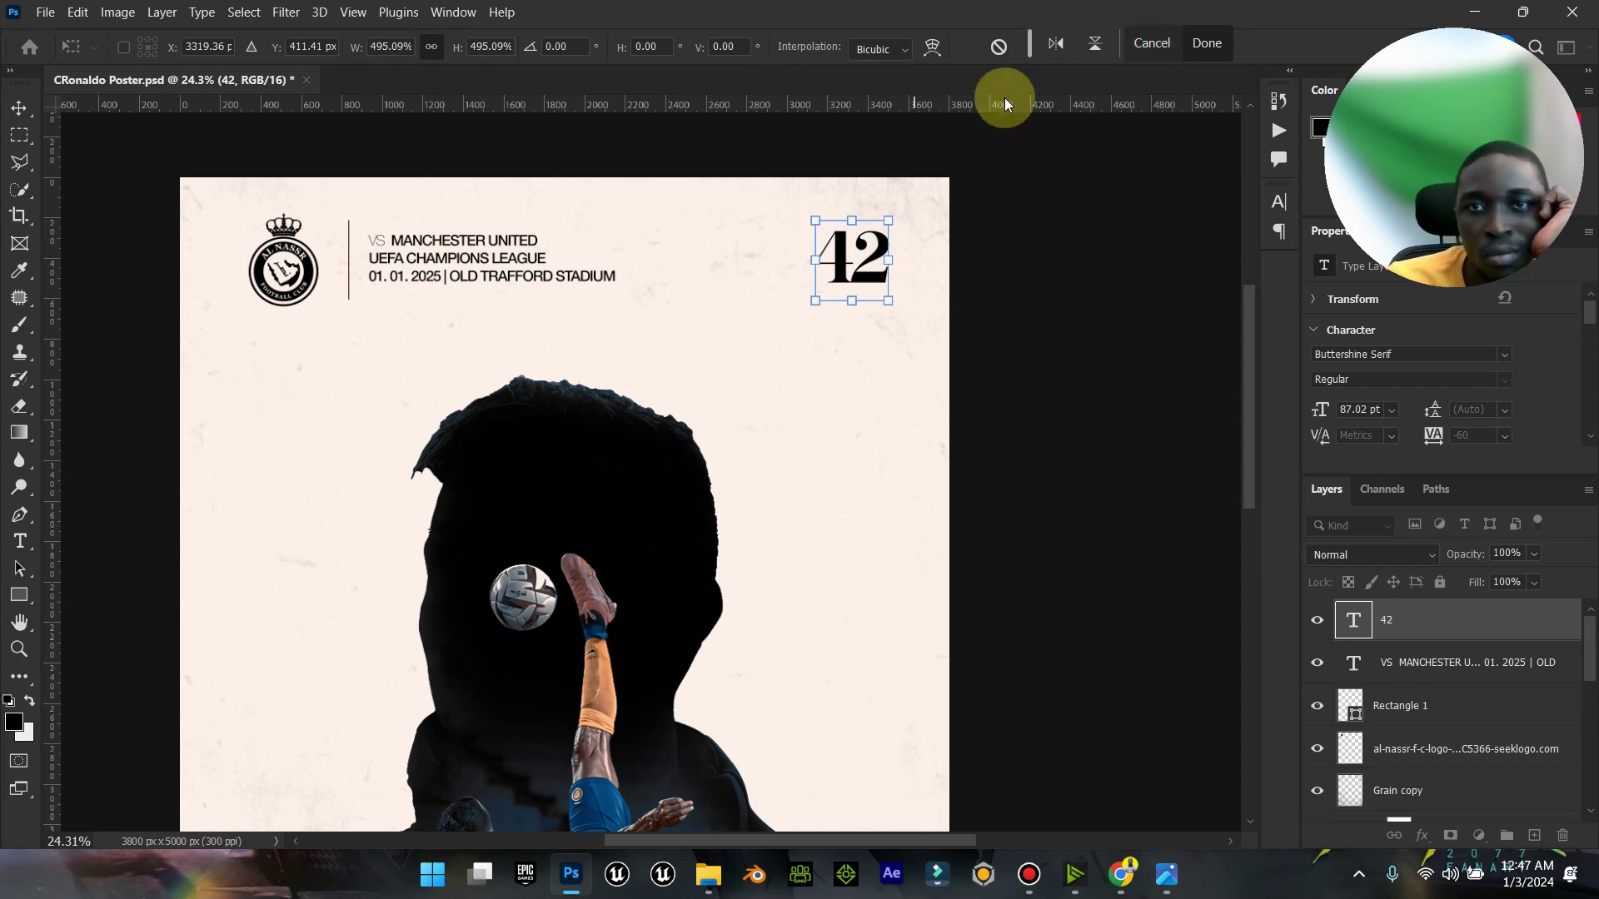
key("Return")
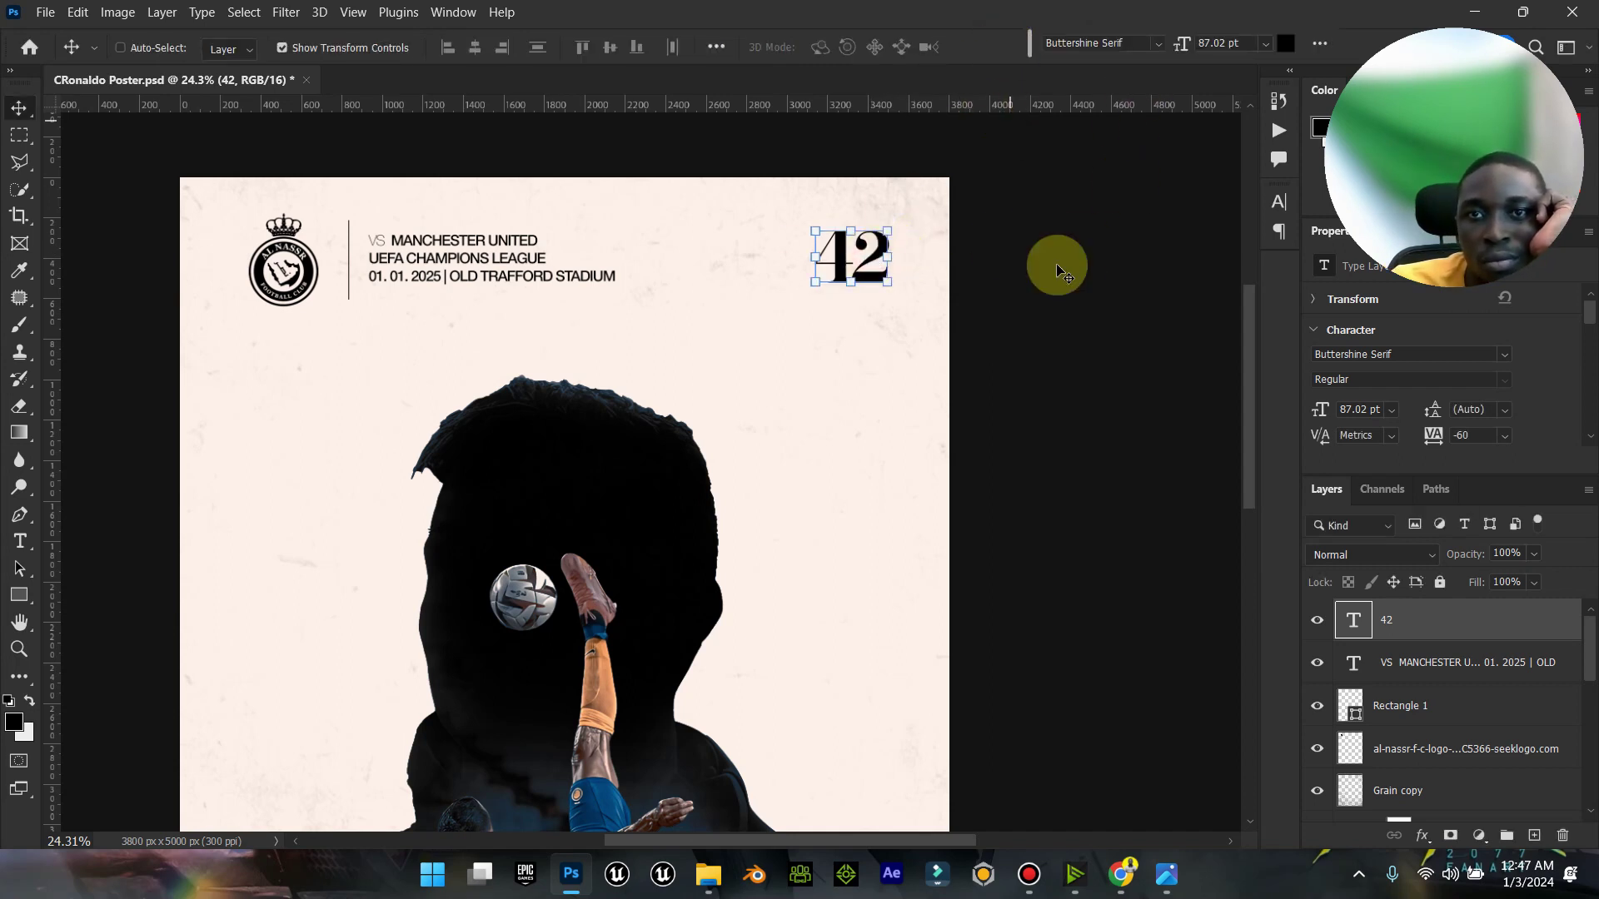
Step: Set the tracking of the number 42 to 40 and fit the whole poster in view
double_click(1355, 623)
left_click_drag(1434, 428, 1442, 447)
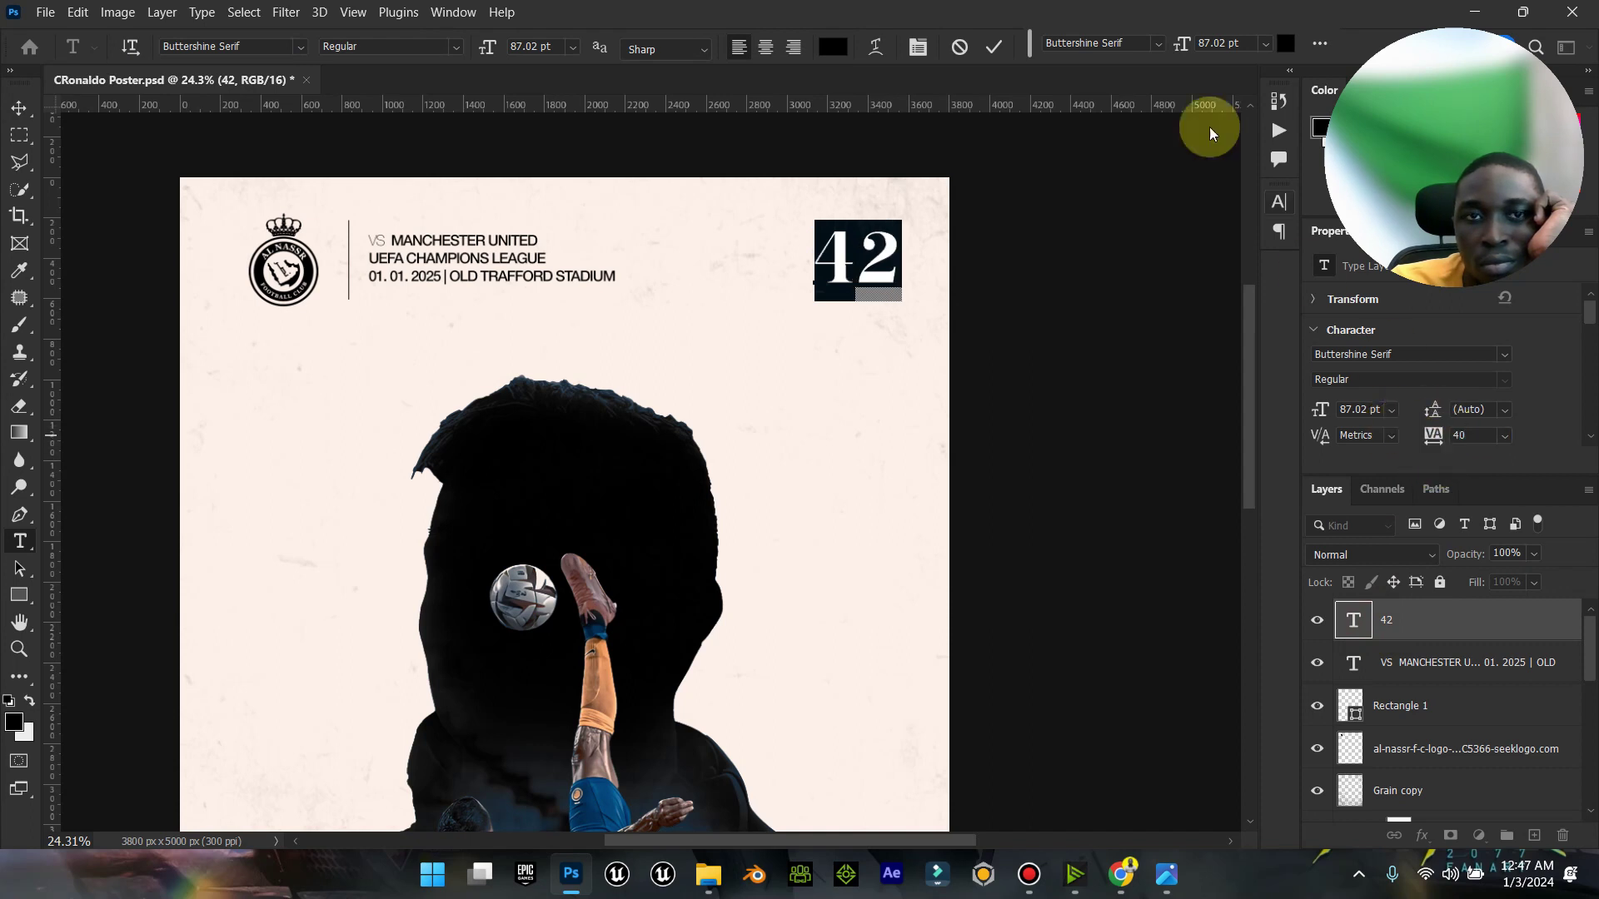
left_click(991, 49)
left_click(7, 108)
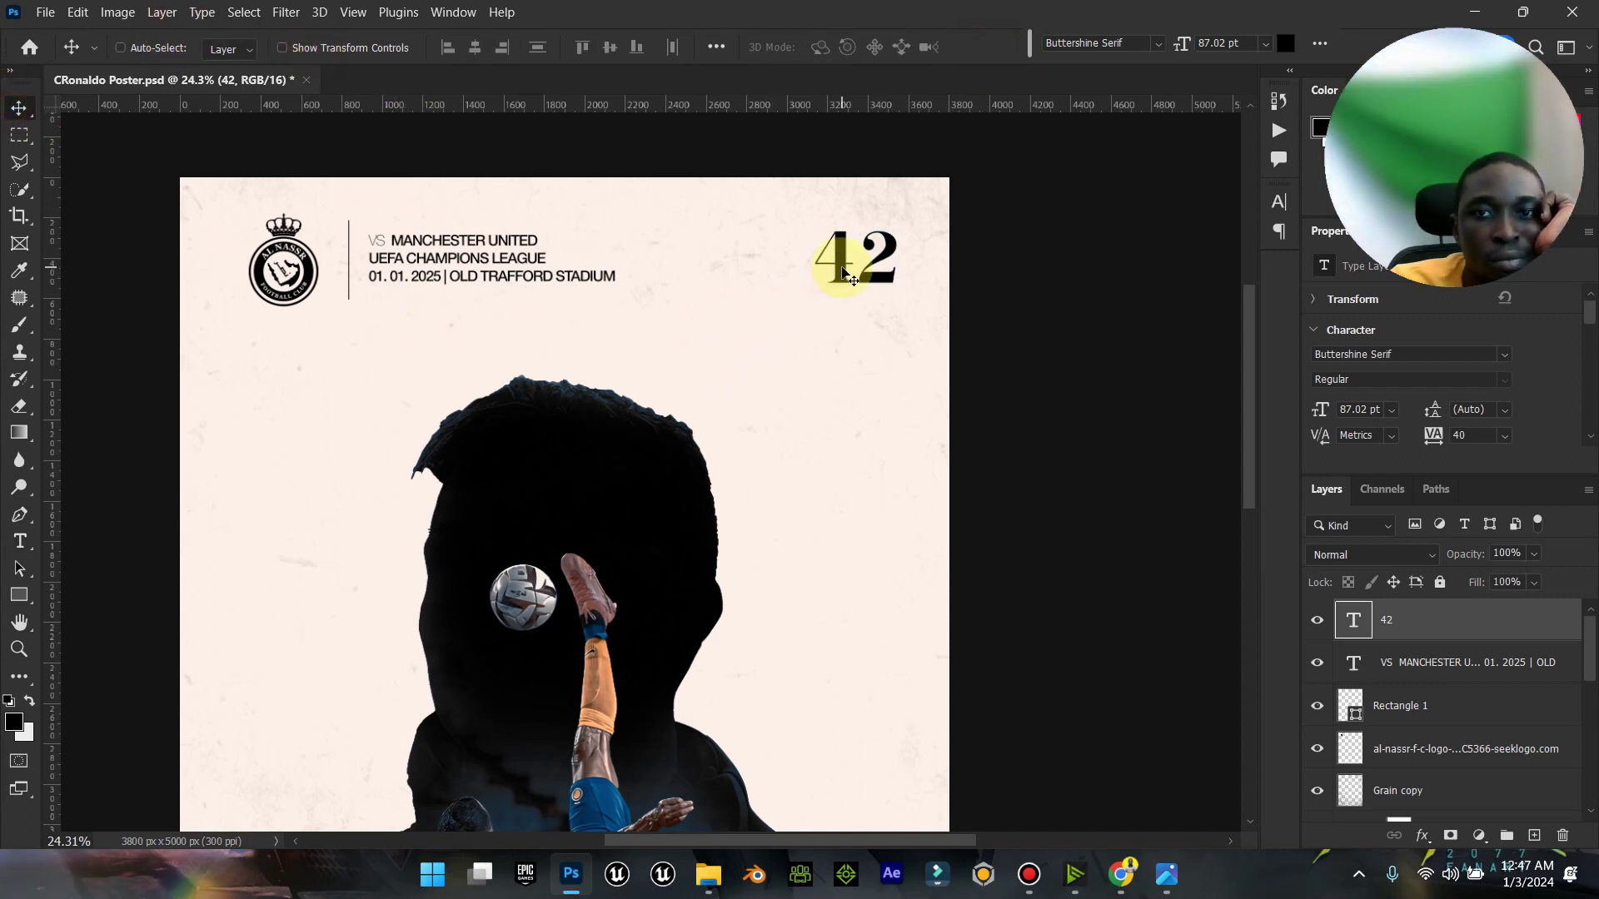
double_click(19, 622)
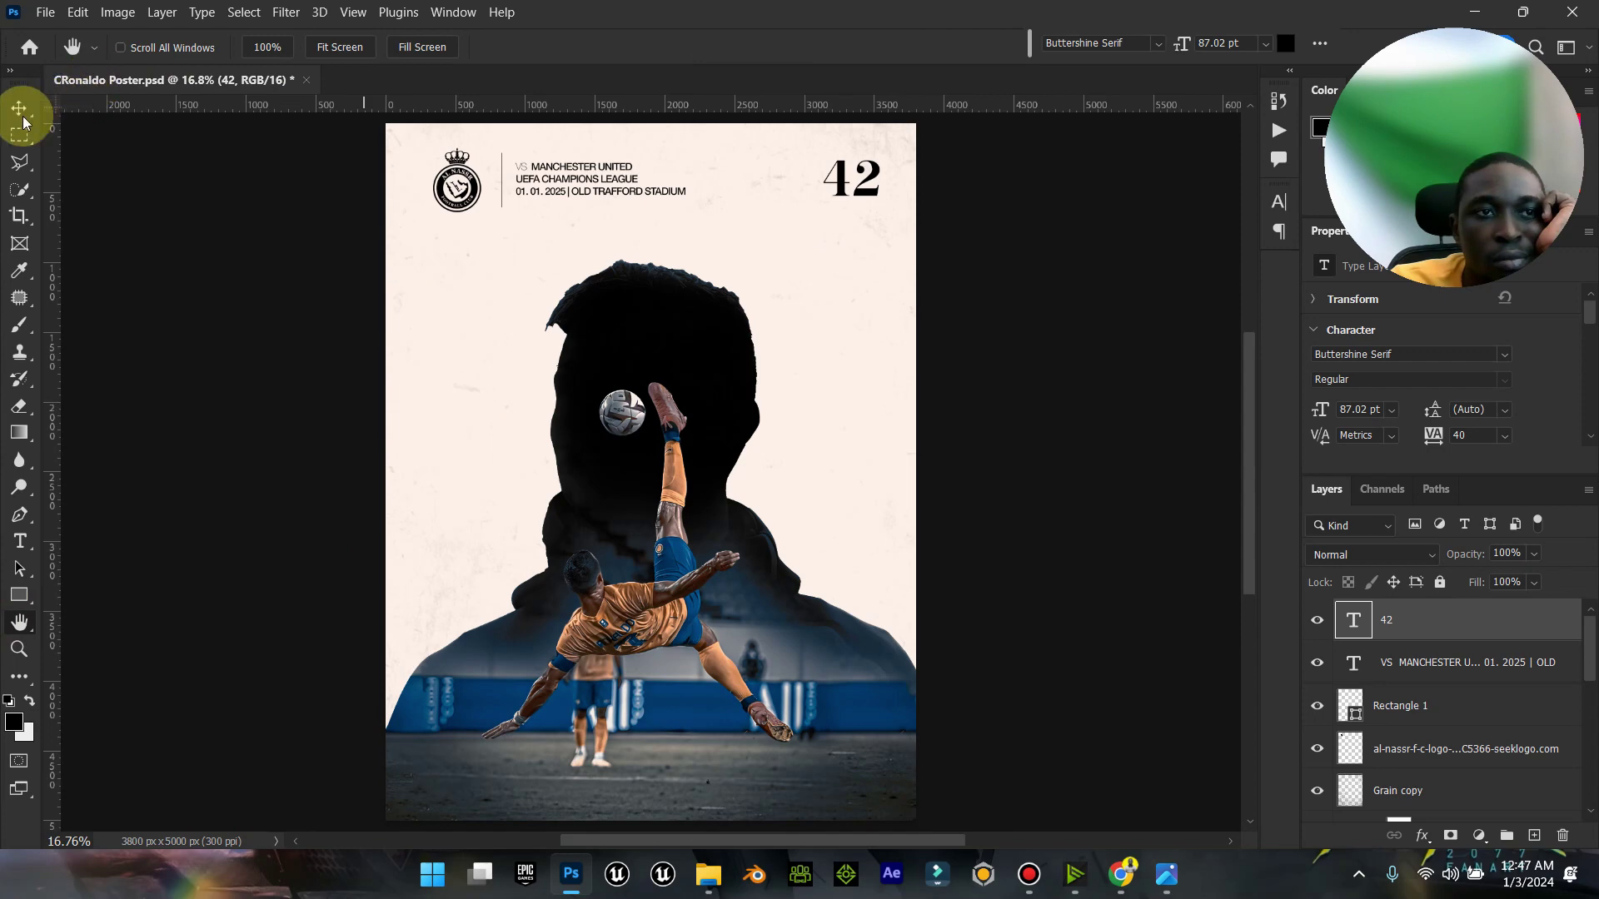
left_click(23, 120)
Step: Add a Solid Color fill layer directly above the background Layer 0
scroll(1385, 713, "down", 5)
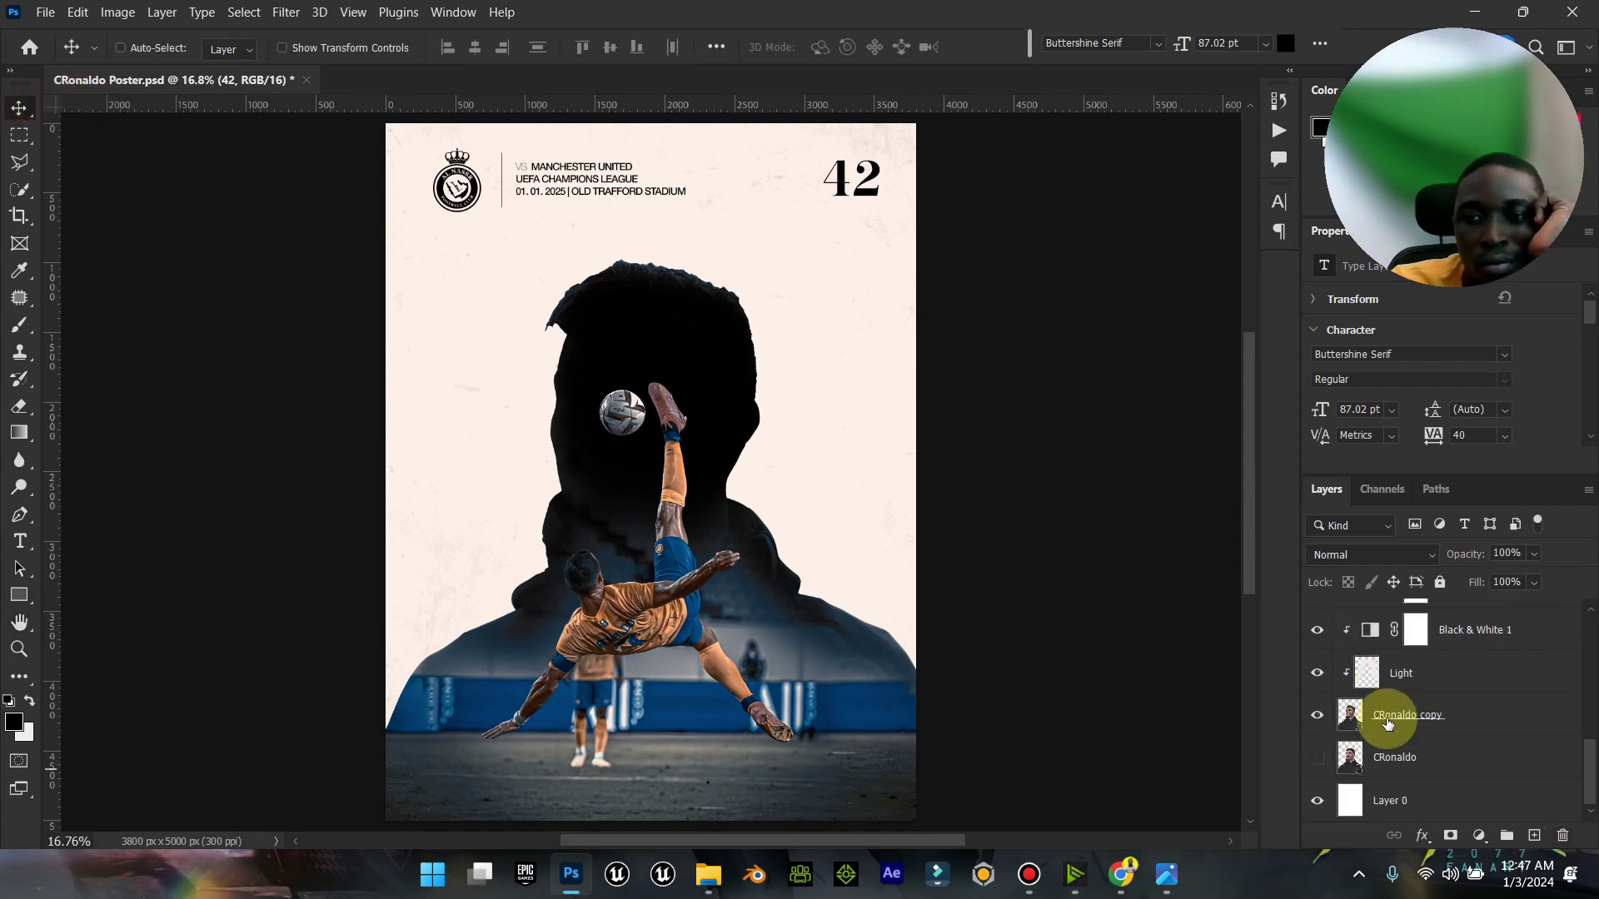
left_click(1318, 802)
left_click(1317, 801)
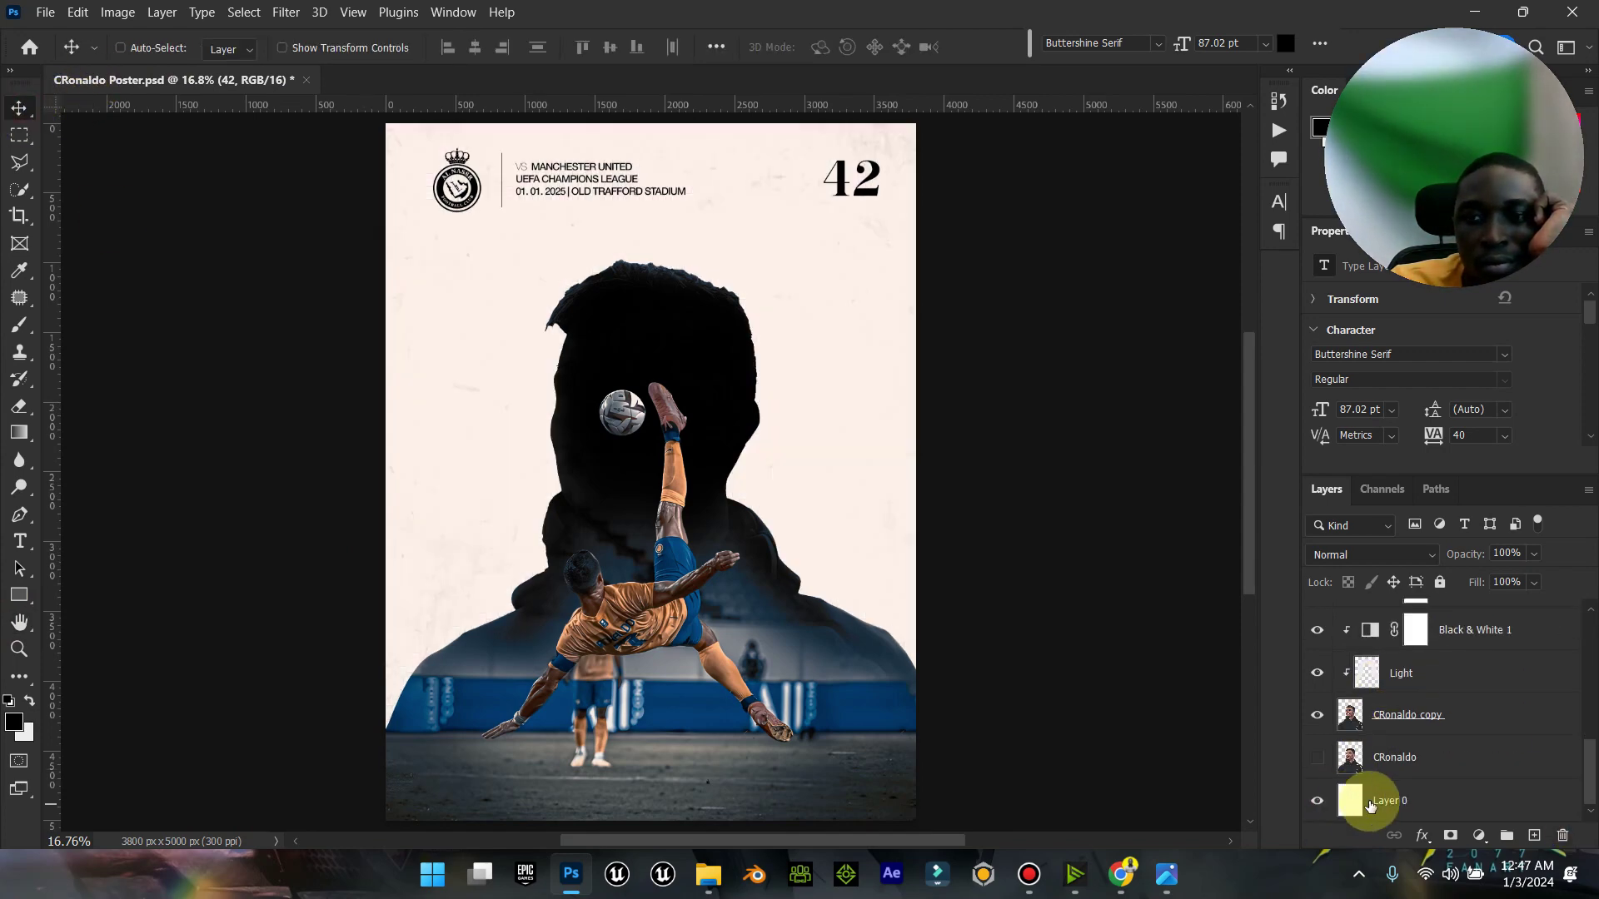
left_click(1382, 801)
left_click(1479, 835)
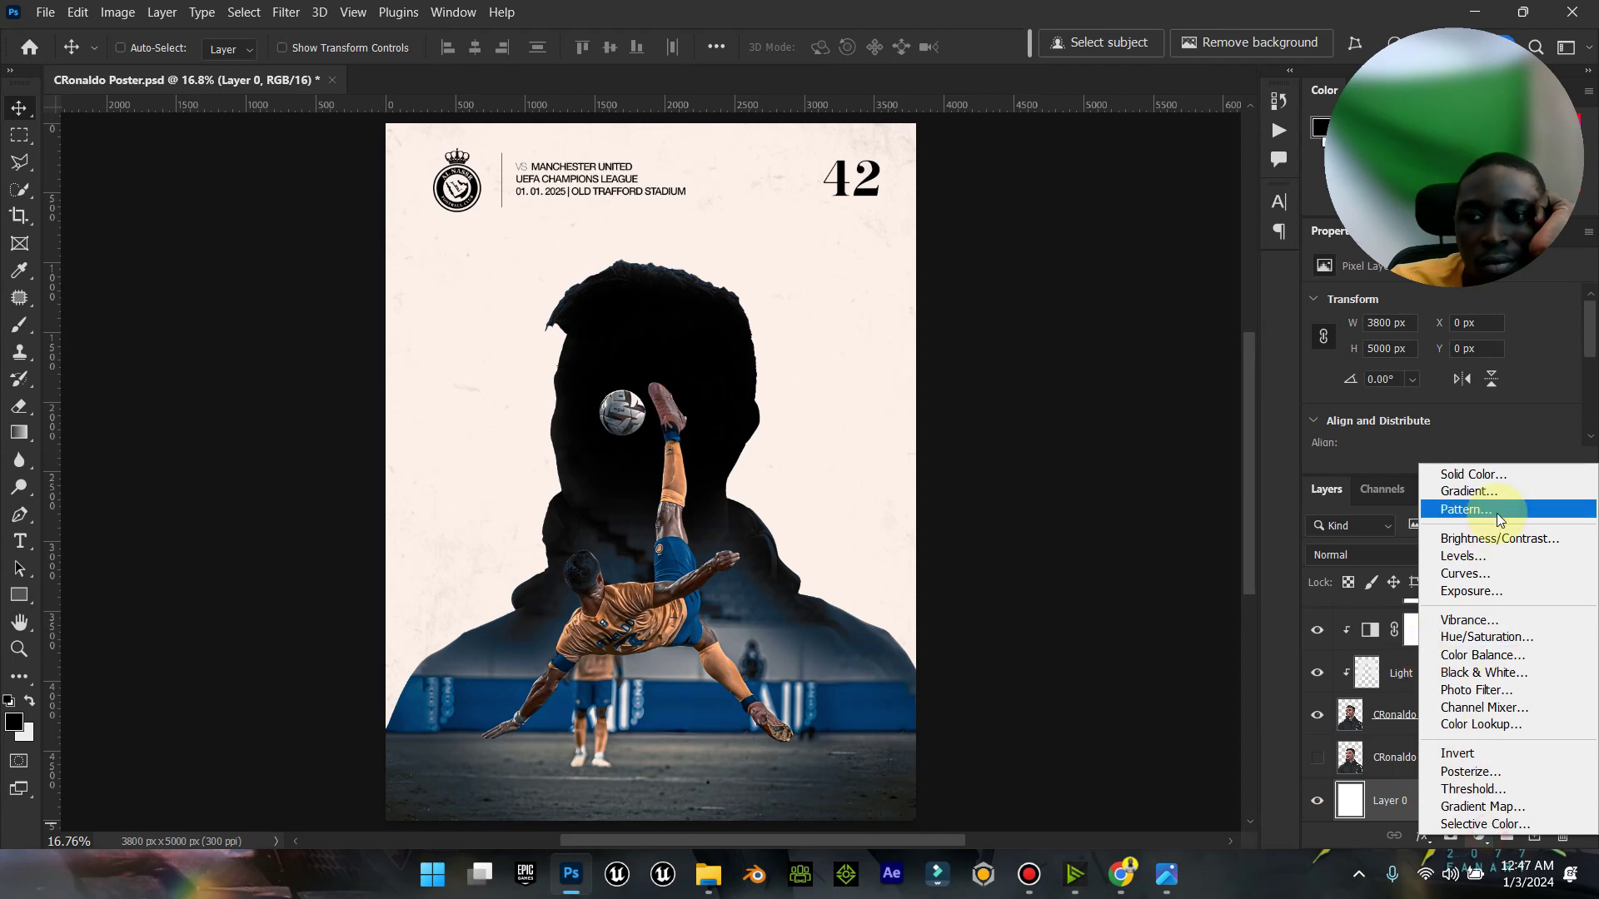
left_click(1469, 474)
Step: Try orange, peach, blue and green shades as the background fill colour, sampling tones from the poster
left_click_drag(946, 225, 814, 129)
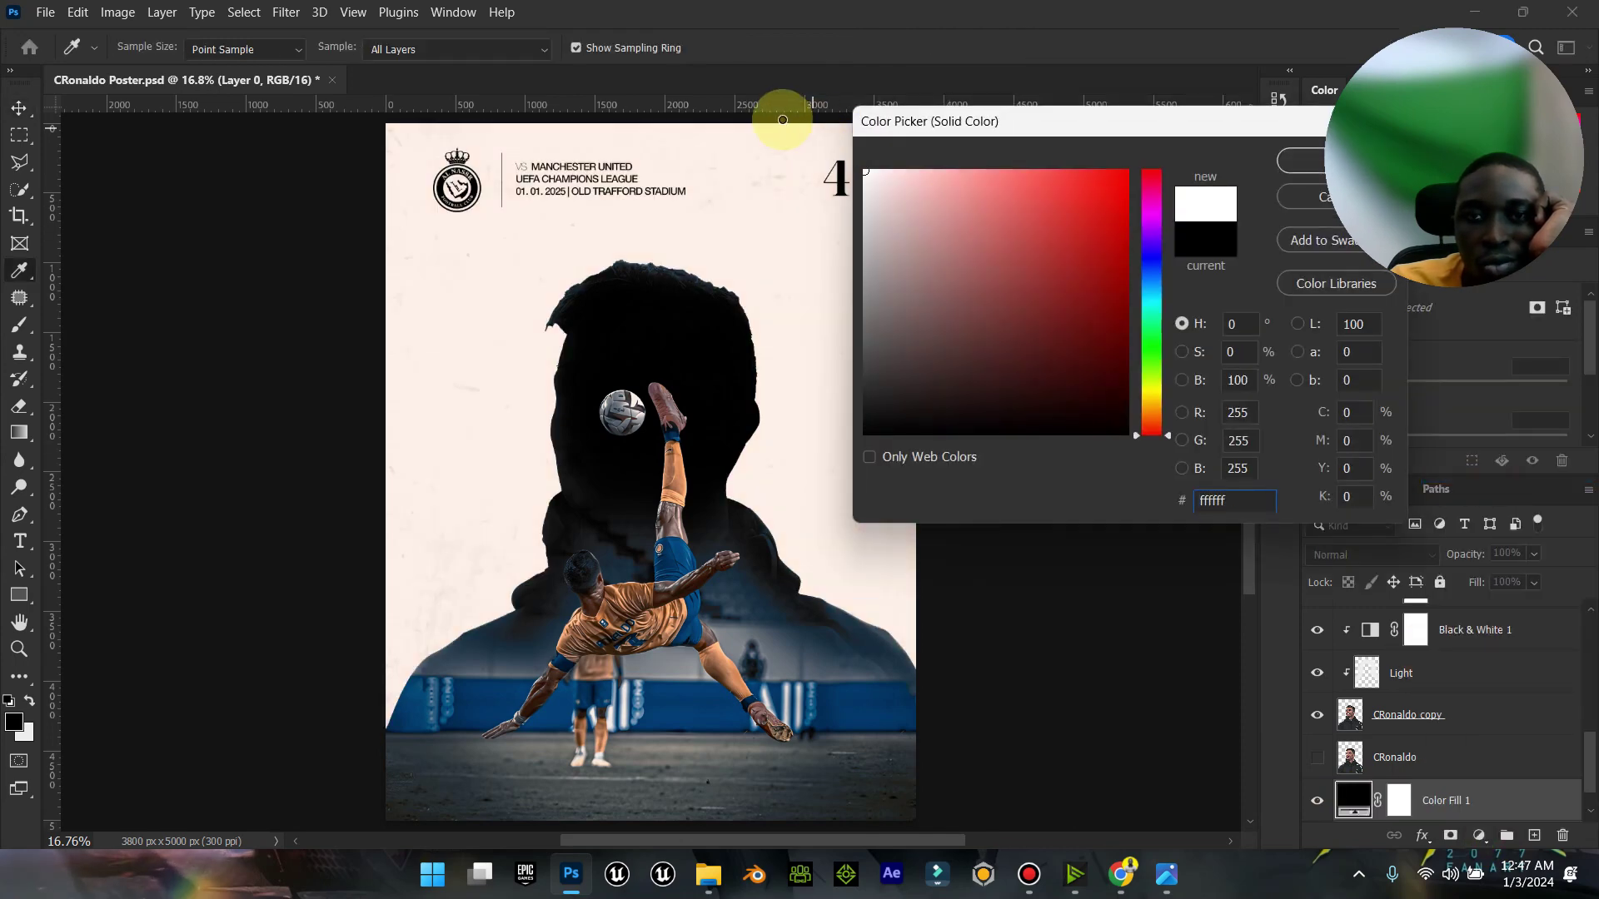
left_click_drag(1029, 124, 902, 125)
mouse_move(982, 197)
left_mouse_down()
mouse_move(1035, 453)
mouse_move(785, 195)
mouse_move(925, 203)
mouse_move(1012, 174)
left_mouse_up()
left_click(1036, 406)
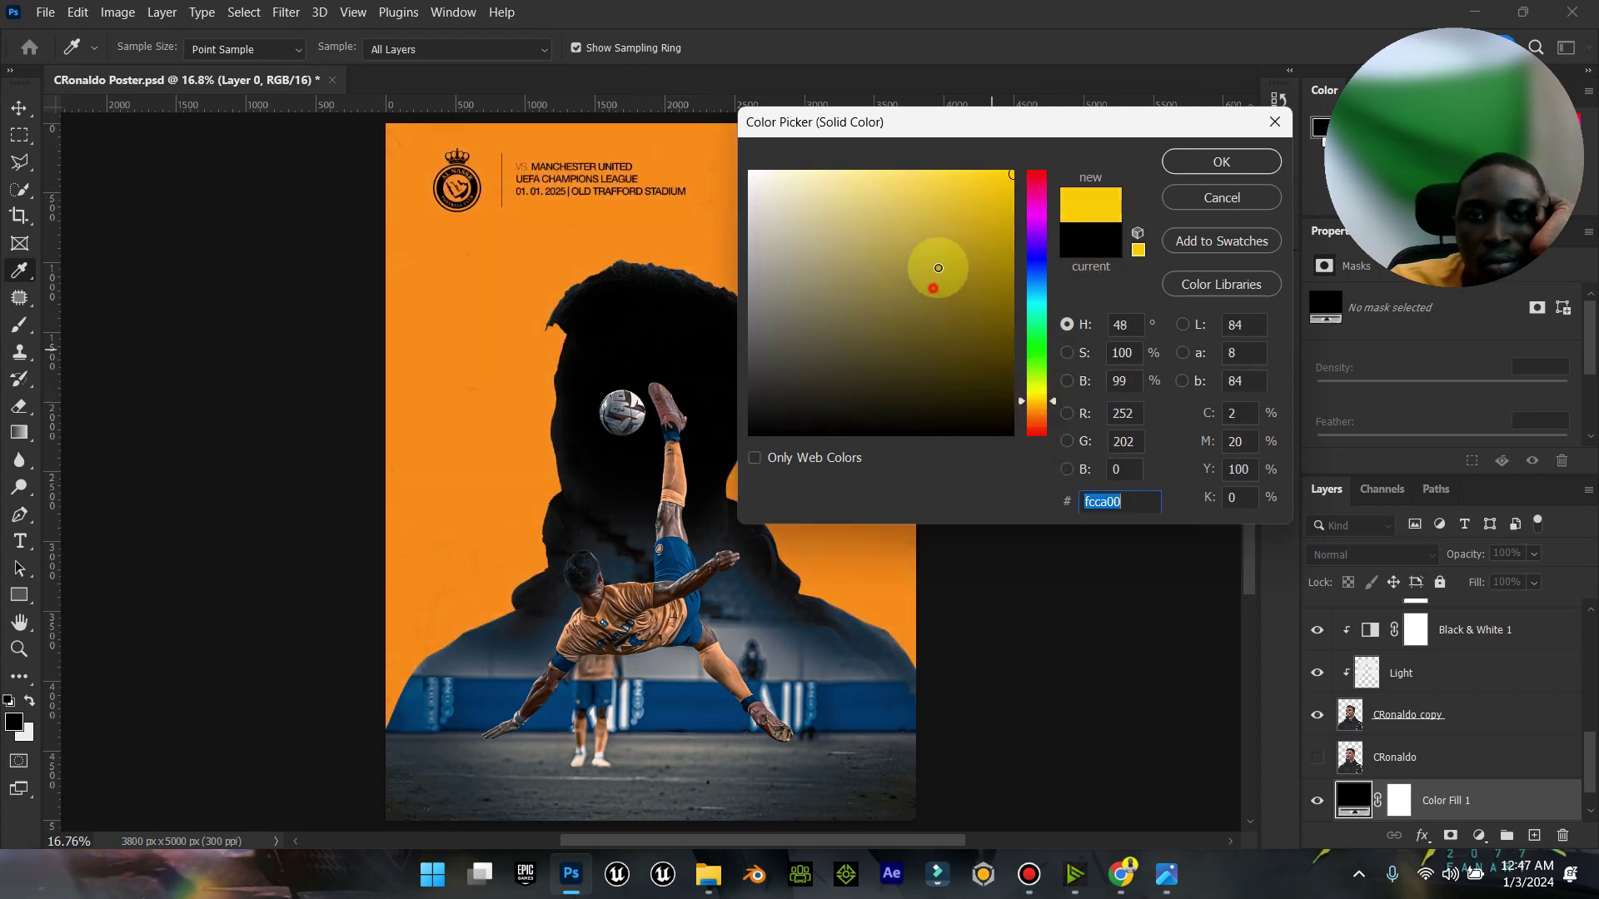
left_click(678, 464)
left_click(678, 464)
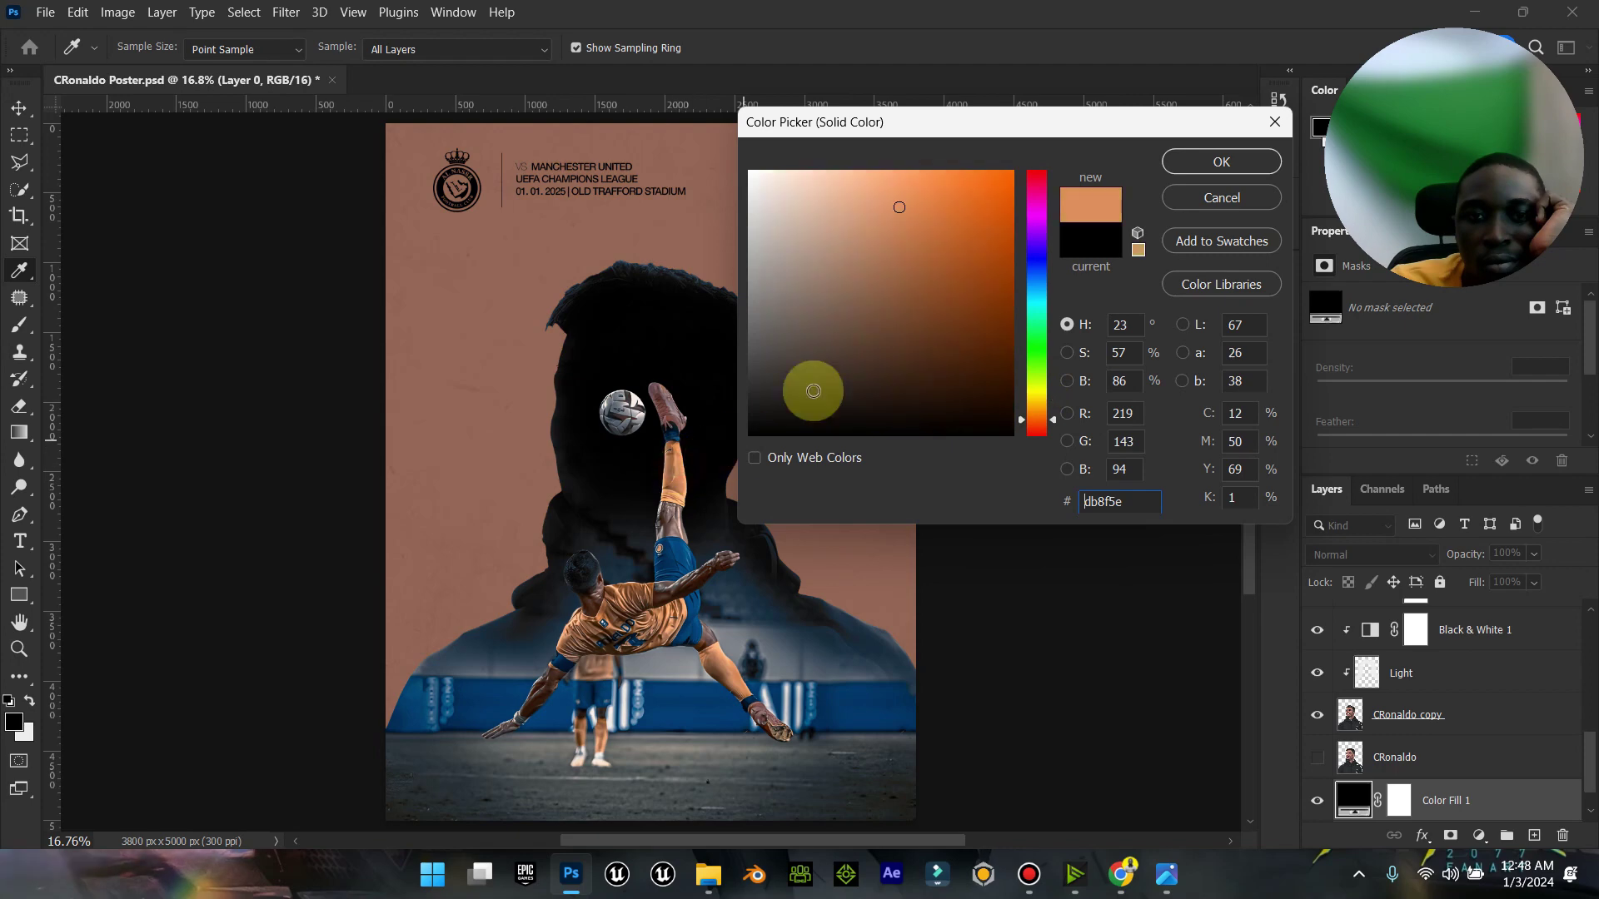
mouse_move(921, 196)
left_mouse_down()
mouse_move(935, 168)
mouse_move(855, 149)
left_mouse_up()
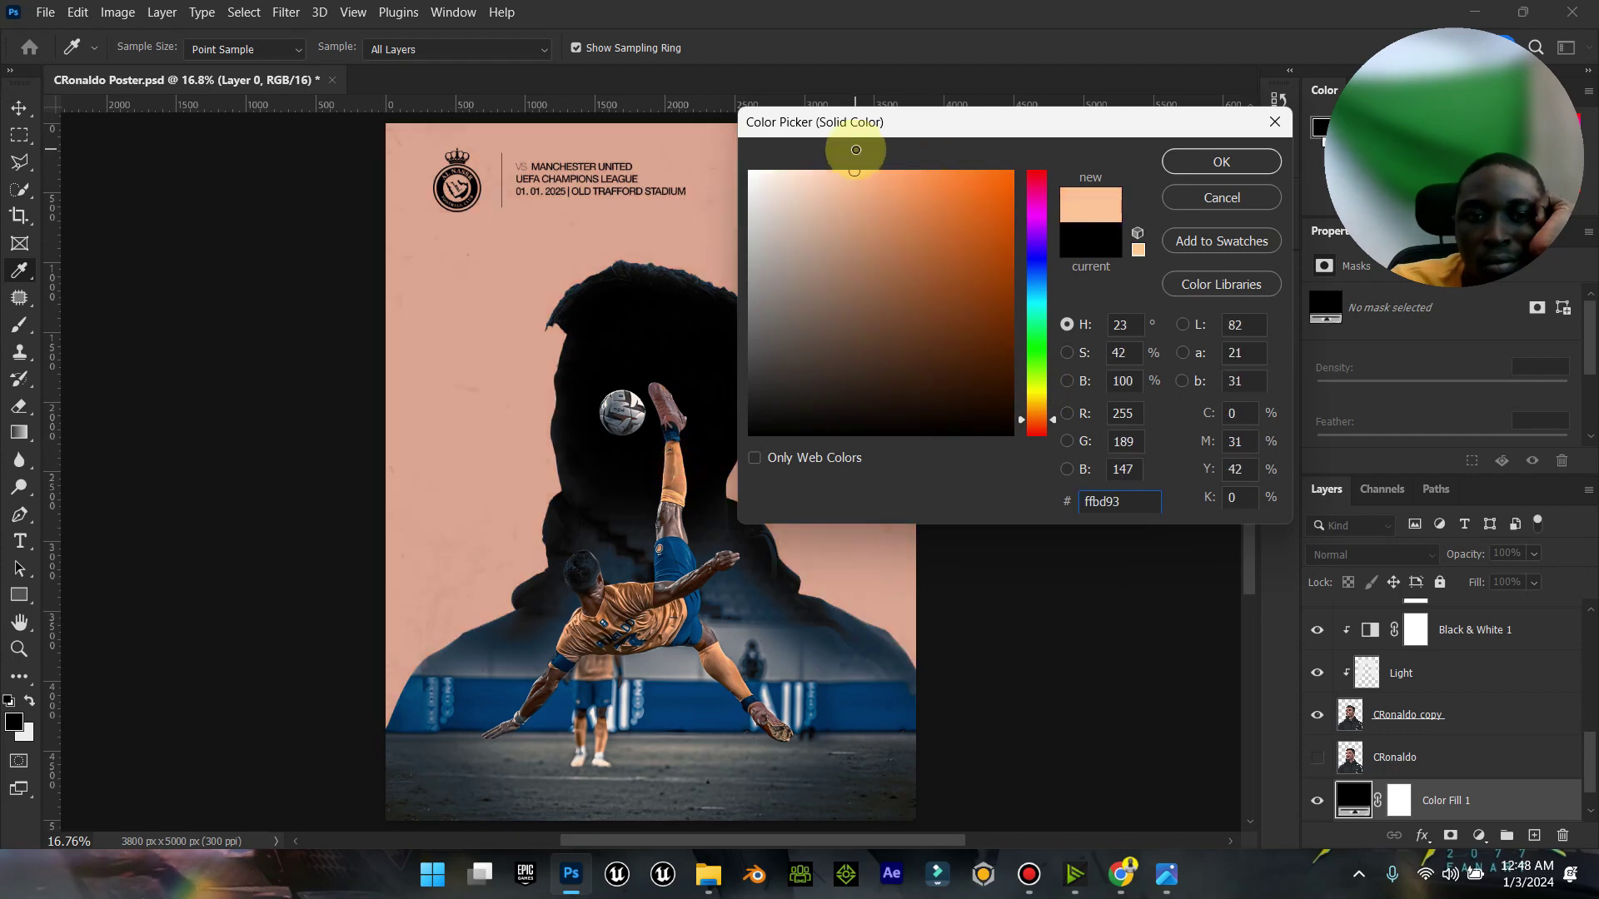
left_click(1036, 333)
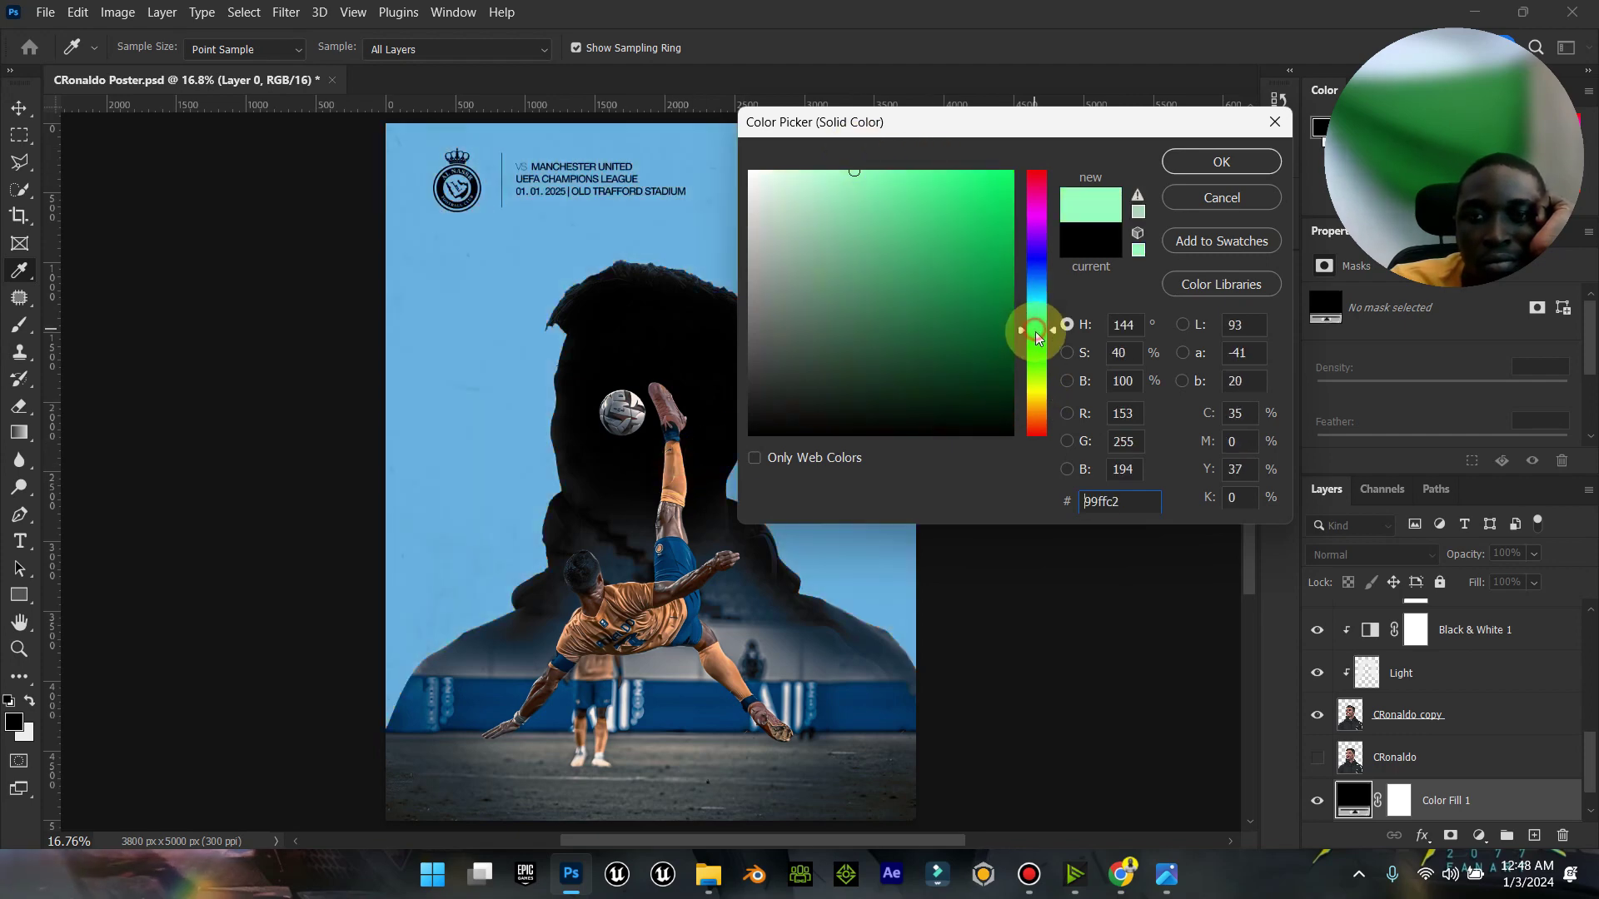
left_click(1043, 358)
mouse_move(861, 122)
left_mouse_down()
mouse_move(1158, 283)
mouse_move(1125, 307)
left_mouse_up()
left_click_drag(1150, 403, 906, 307)
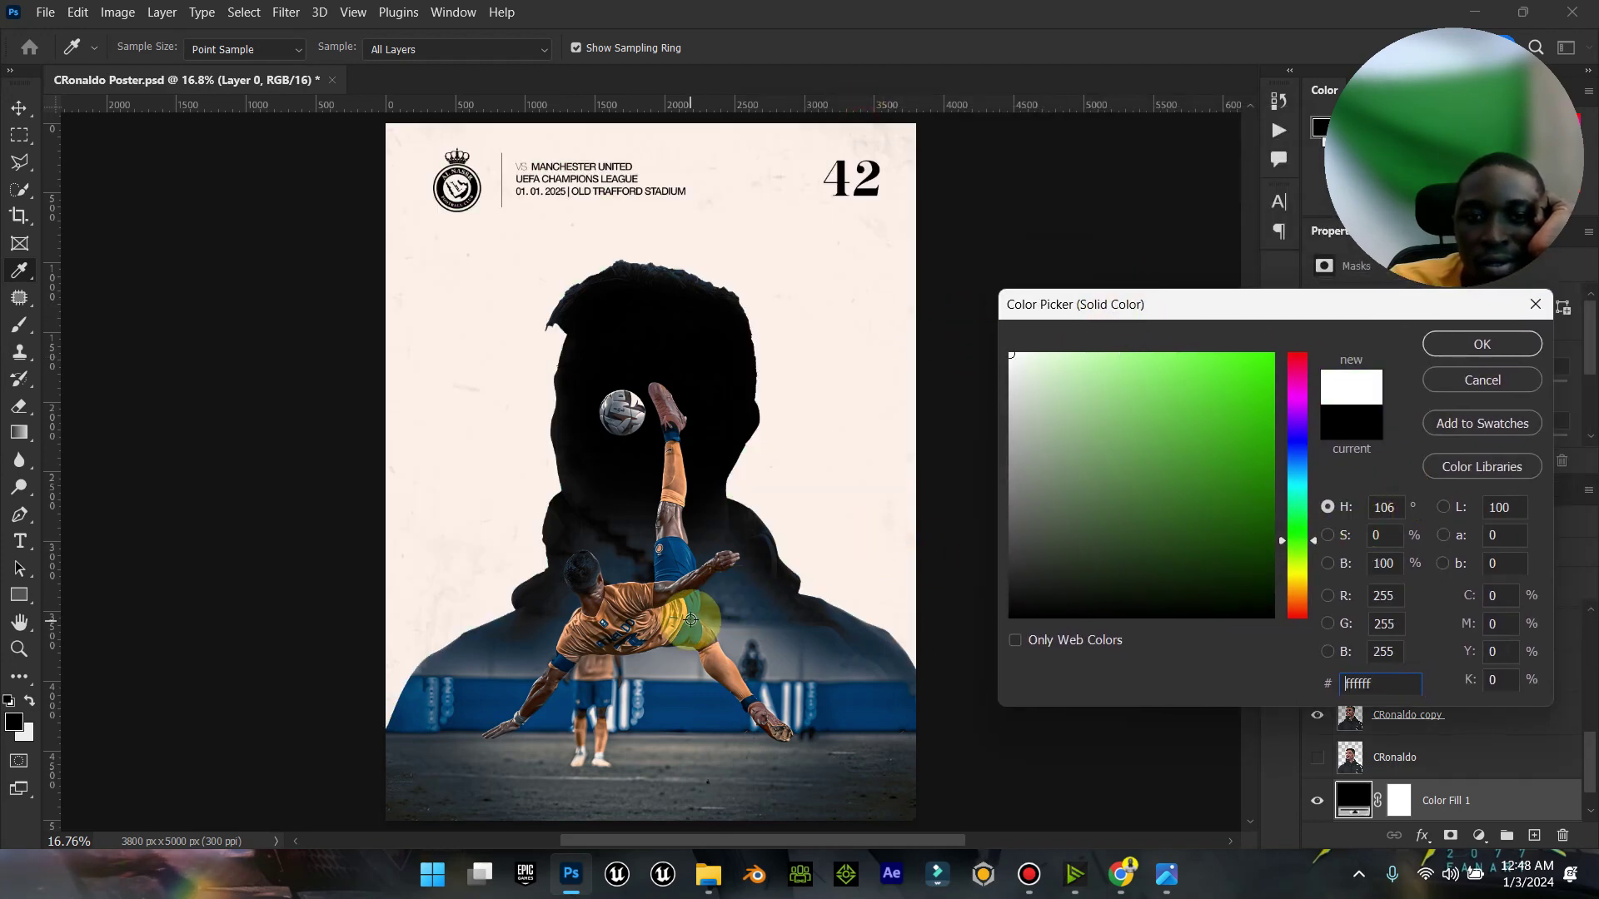
Step: Try pale blue, green and yellow tints for the background fill, and apply the near-white pink fffafd
left_click(754, 601)
mouse_move(1196, 454)
left_mouse_down()
mouse_move(1160, 303)
mouse_move(1213, 303)
mouse_move(966, 301)
mouse_move(1052, 304)
mouse_move(1024, 304)
left_mouse_up()
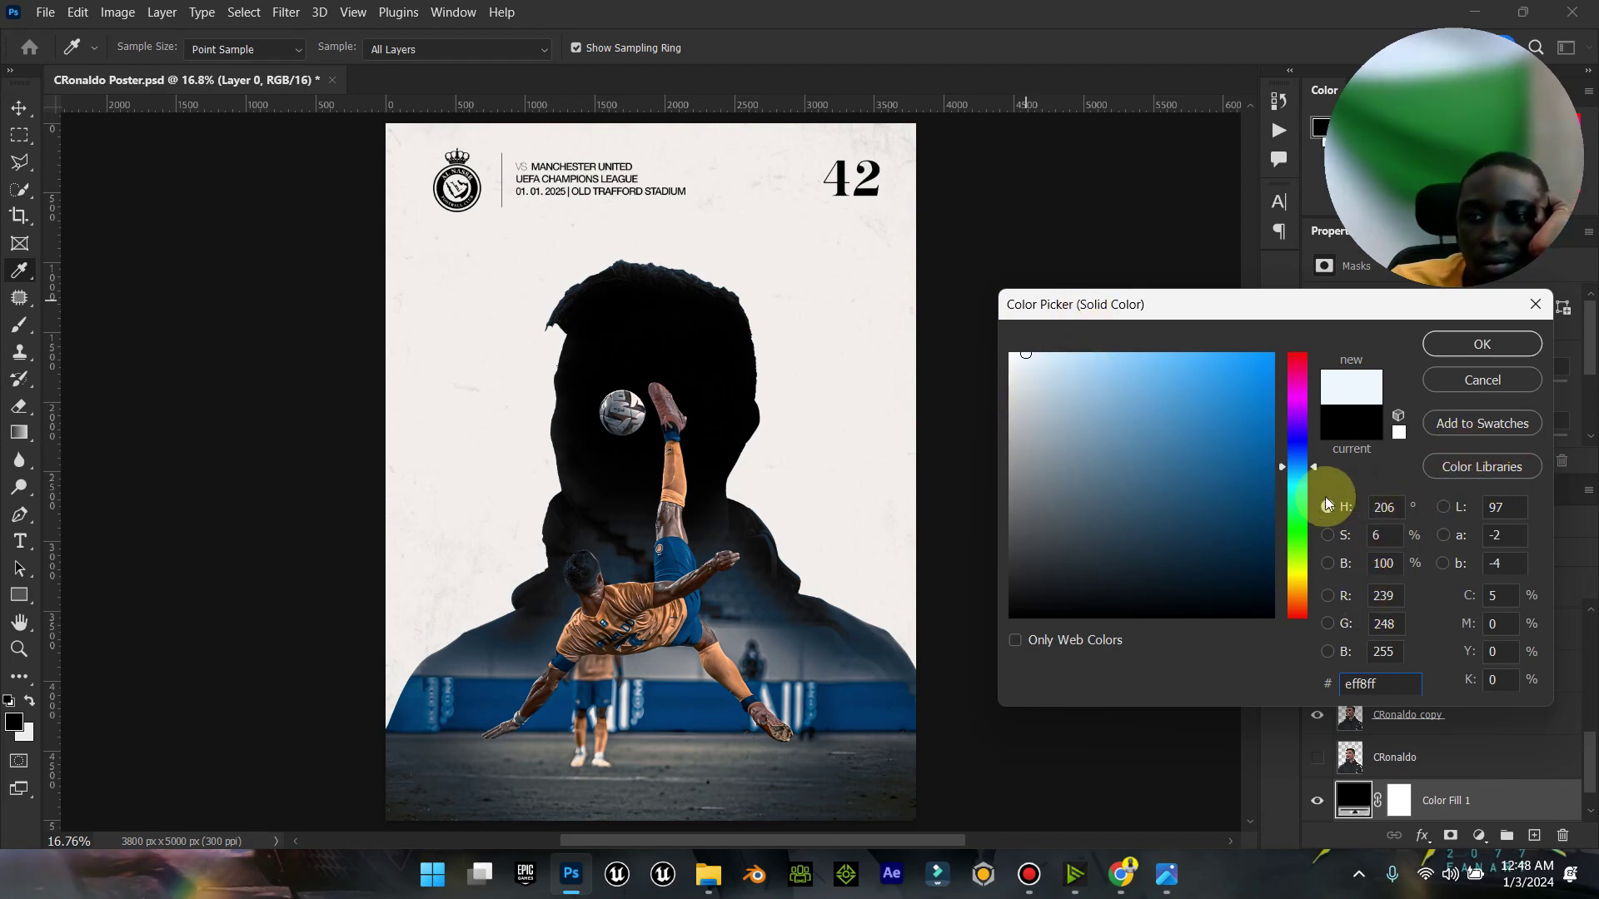
left_click_drag(1298, 537, 1304, 520)
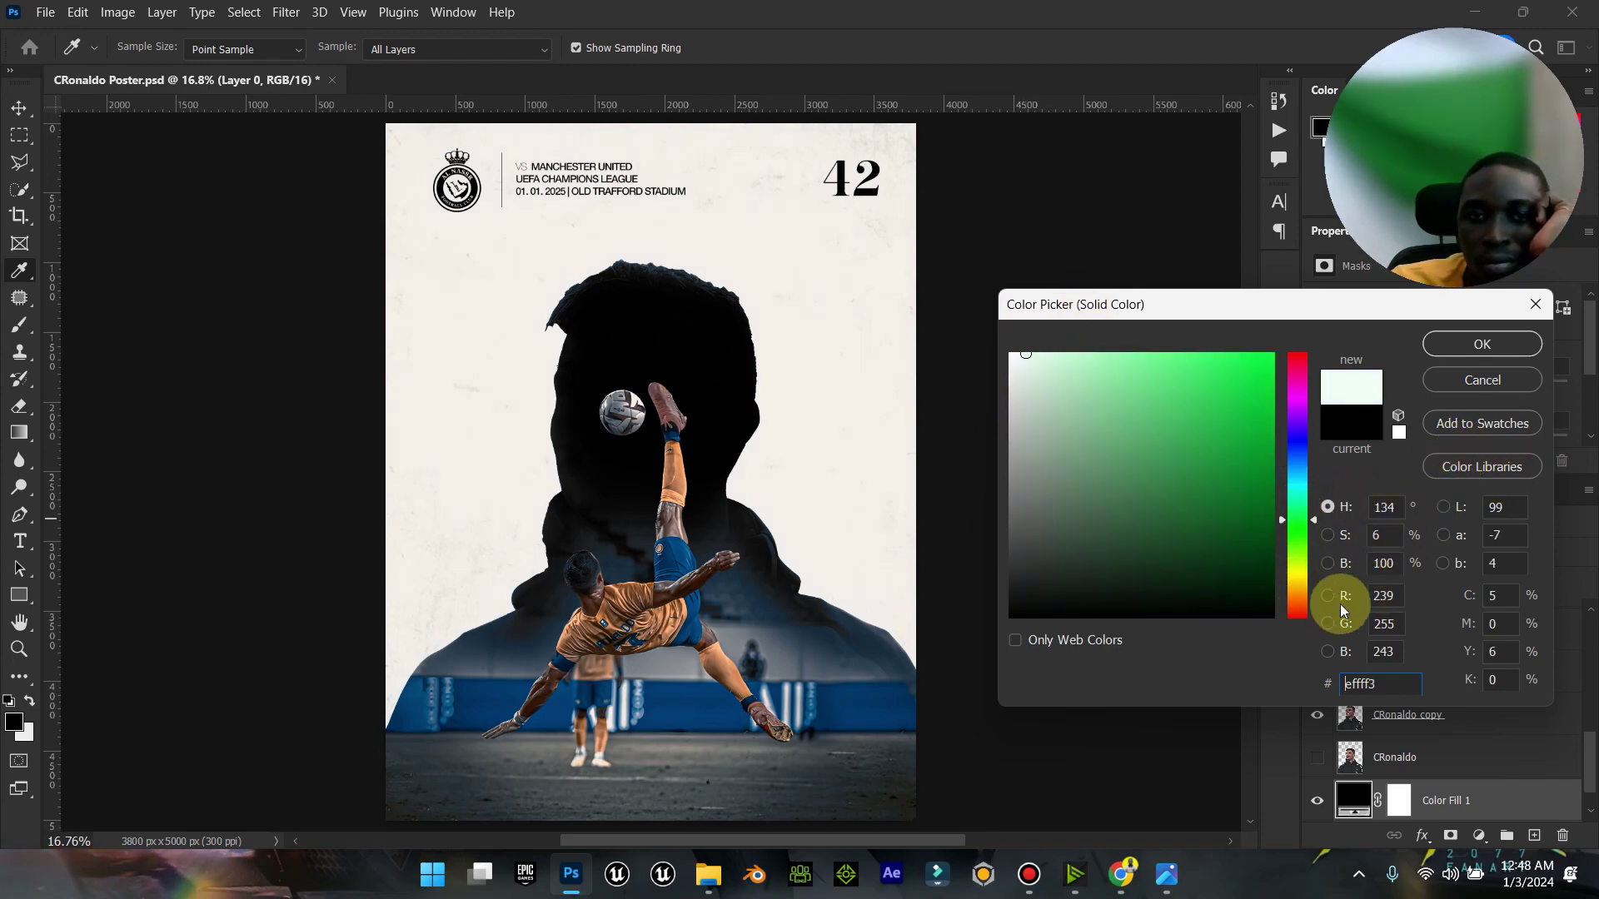
left_click(1305, 573)
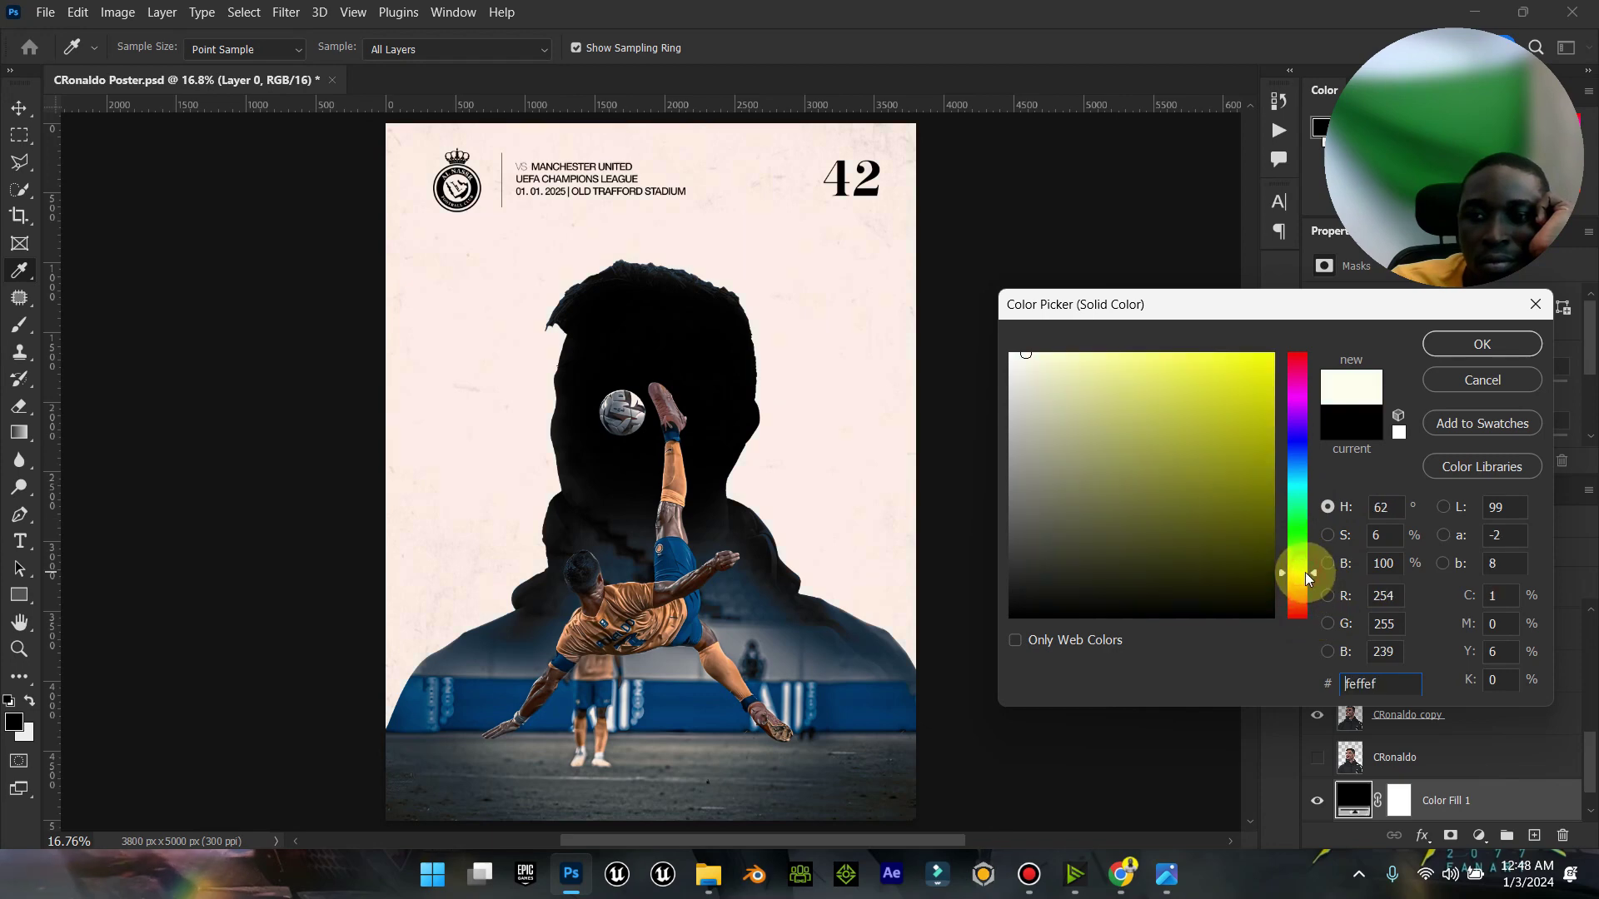
left_click(1292, 383)
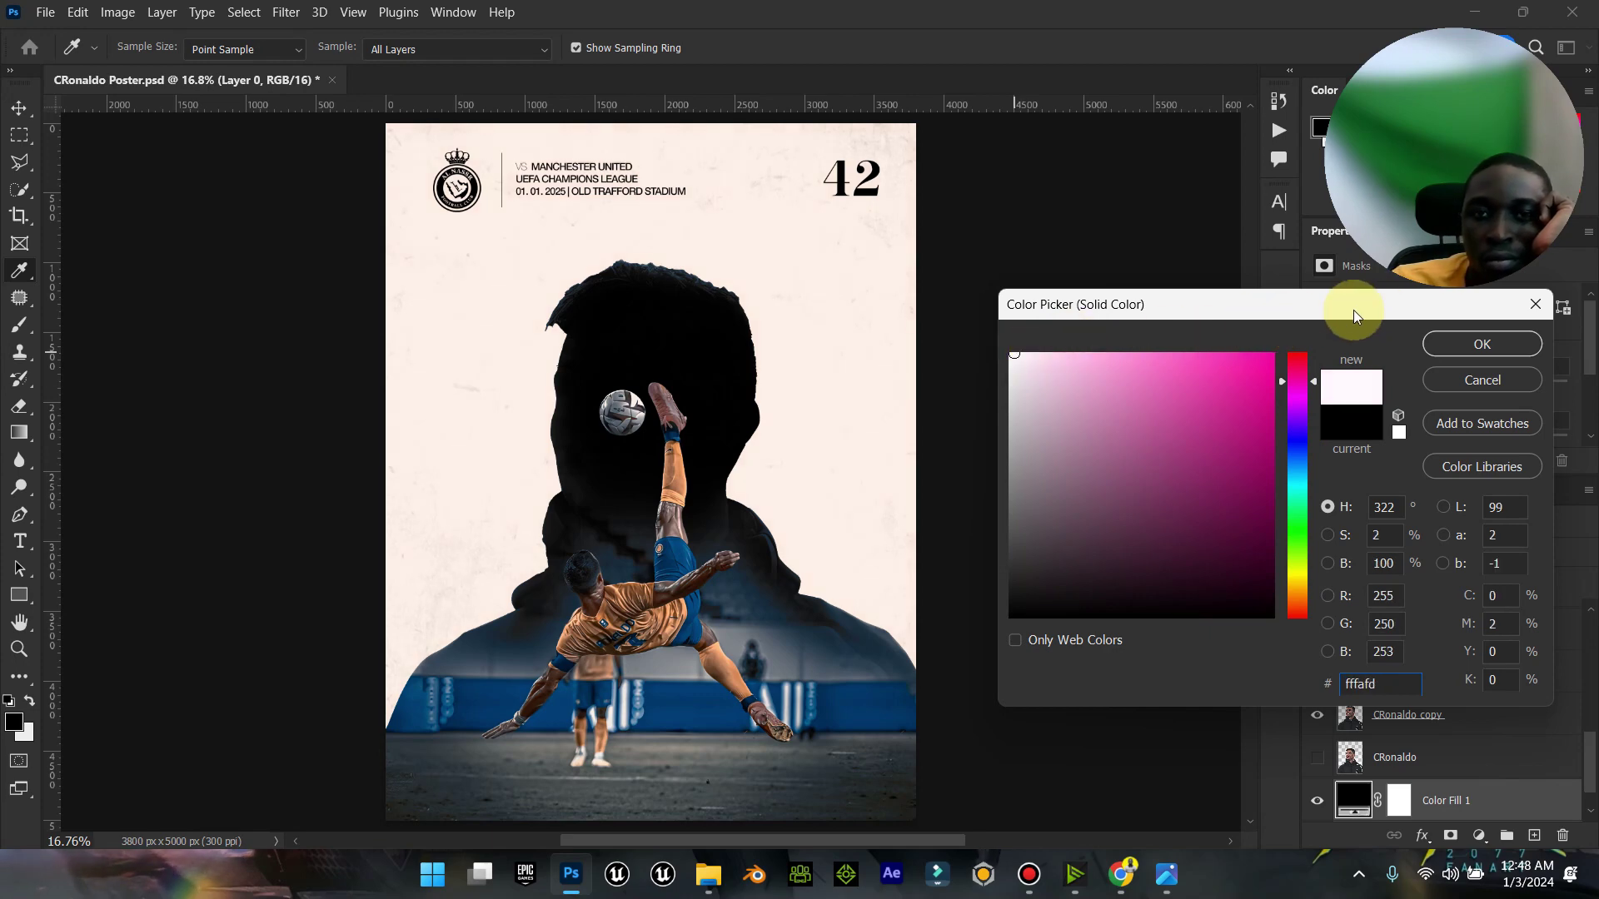
left_click(1457, 344)
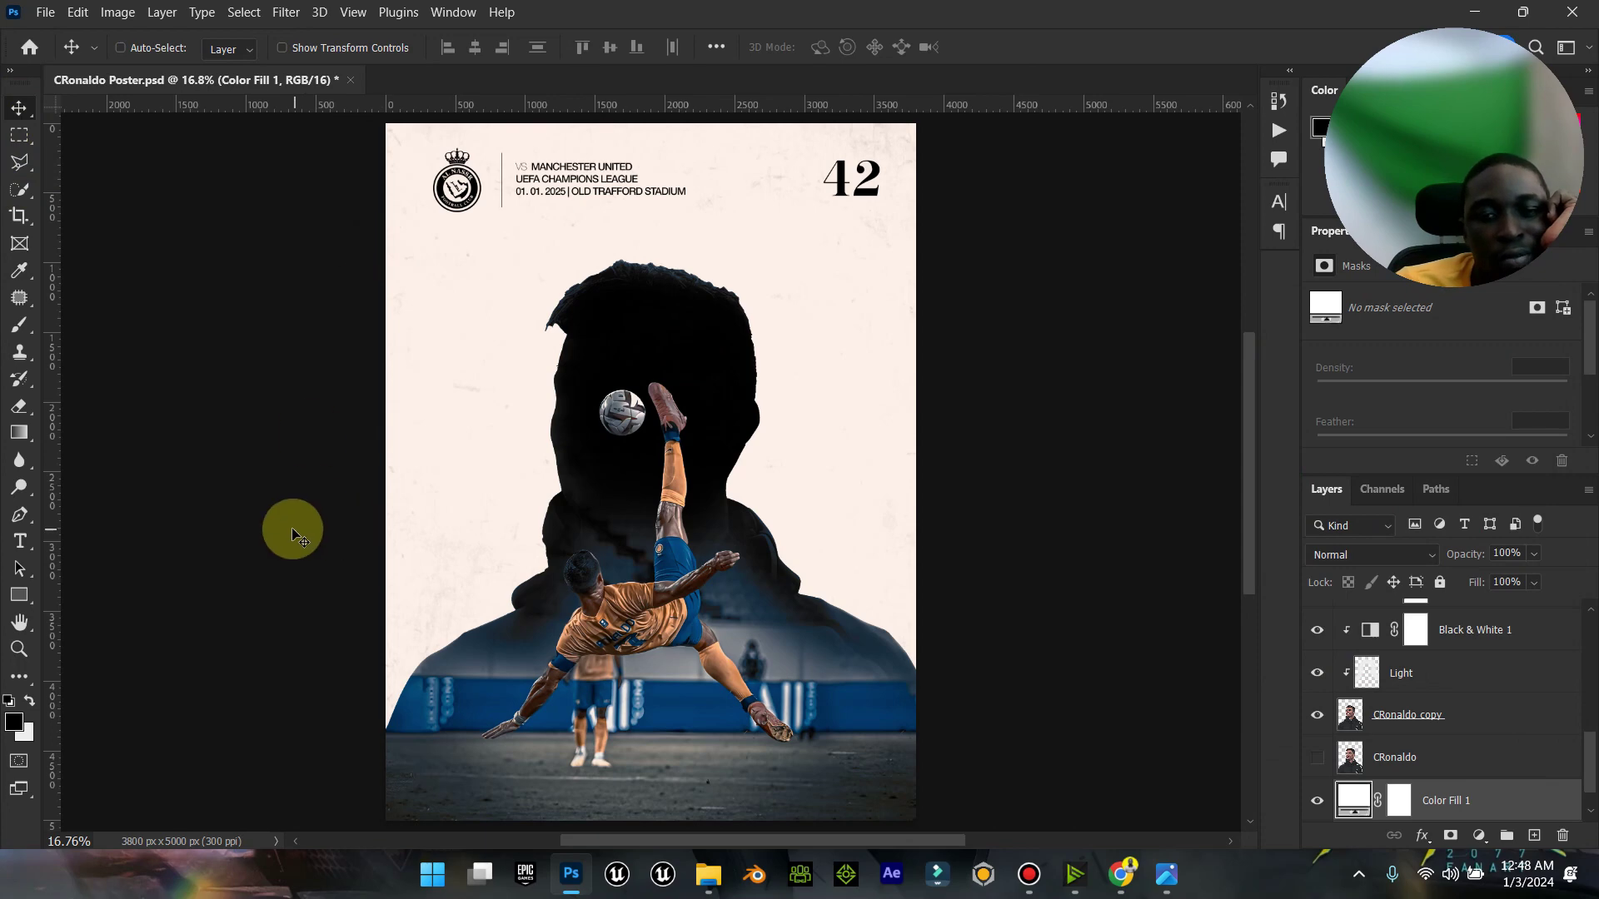
Step: Compare the whole poster with the reference image and close the reference
left_click(25, 646)
left_click_drag(740, 528, 702, 525)
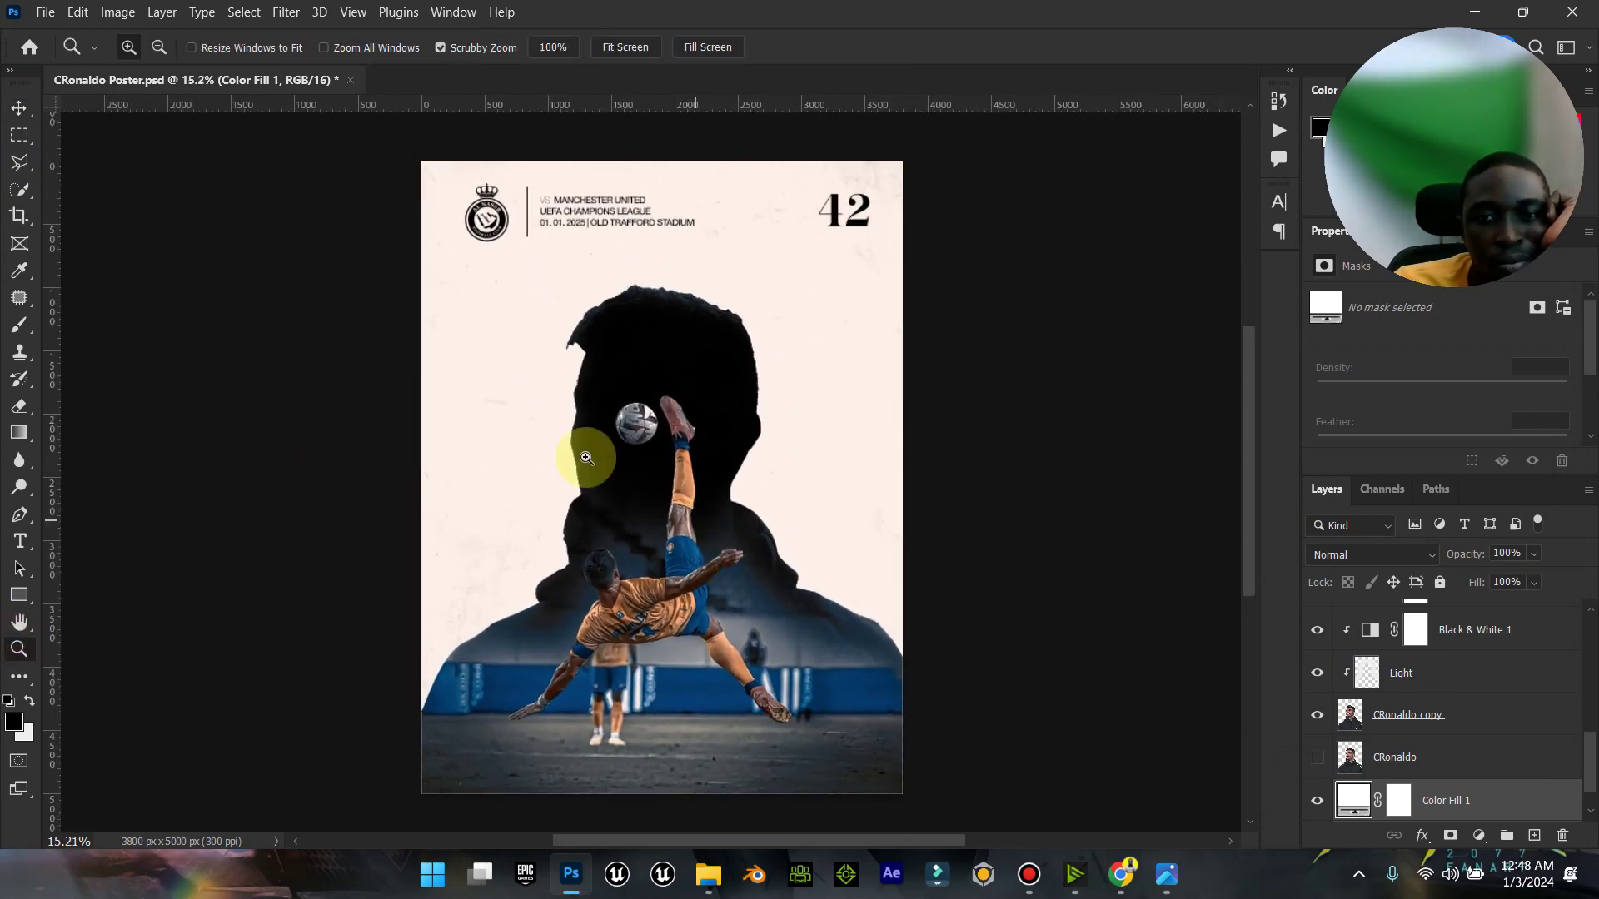
left_click(30, 115)
left_click(1166, 874)
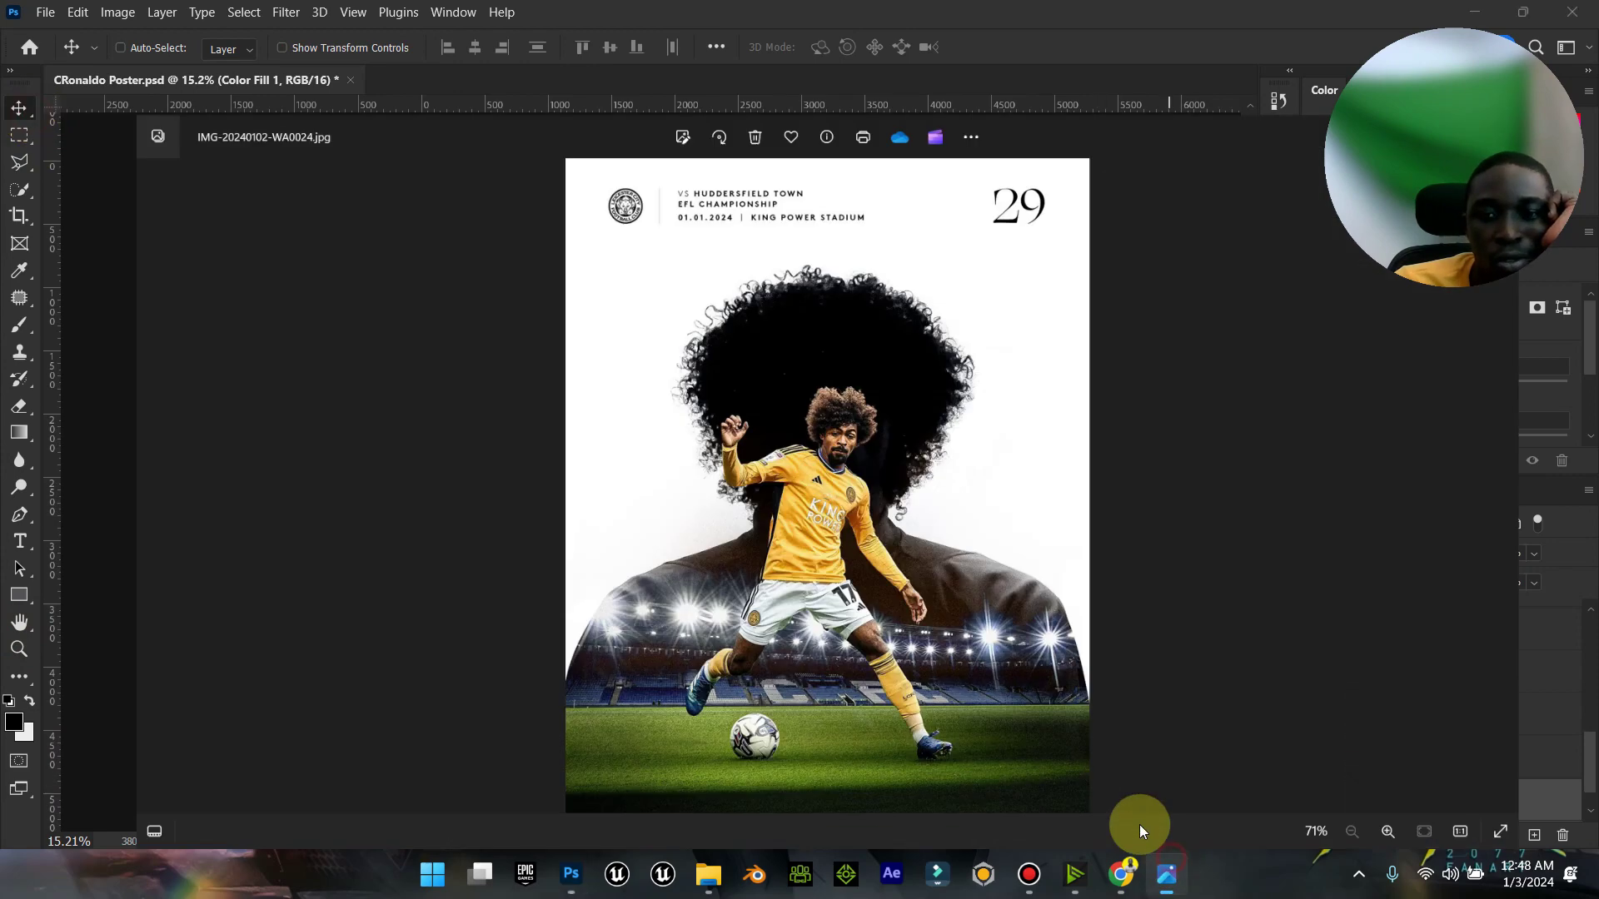
left_click(1574, 16)
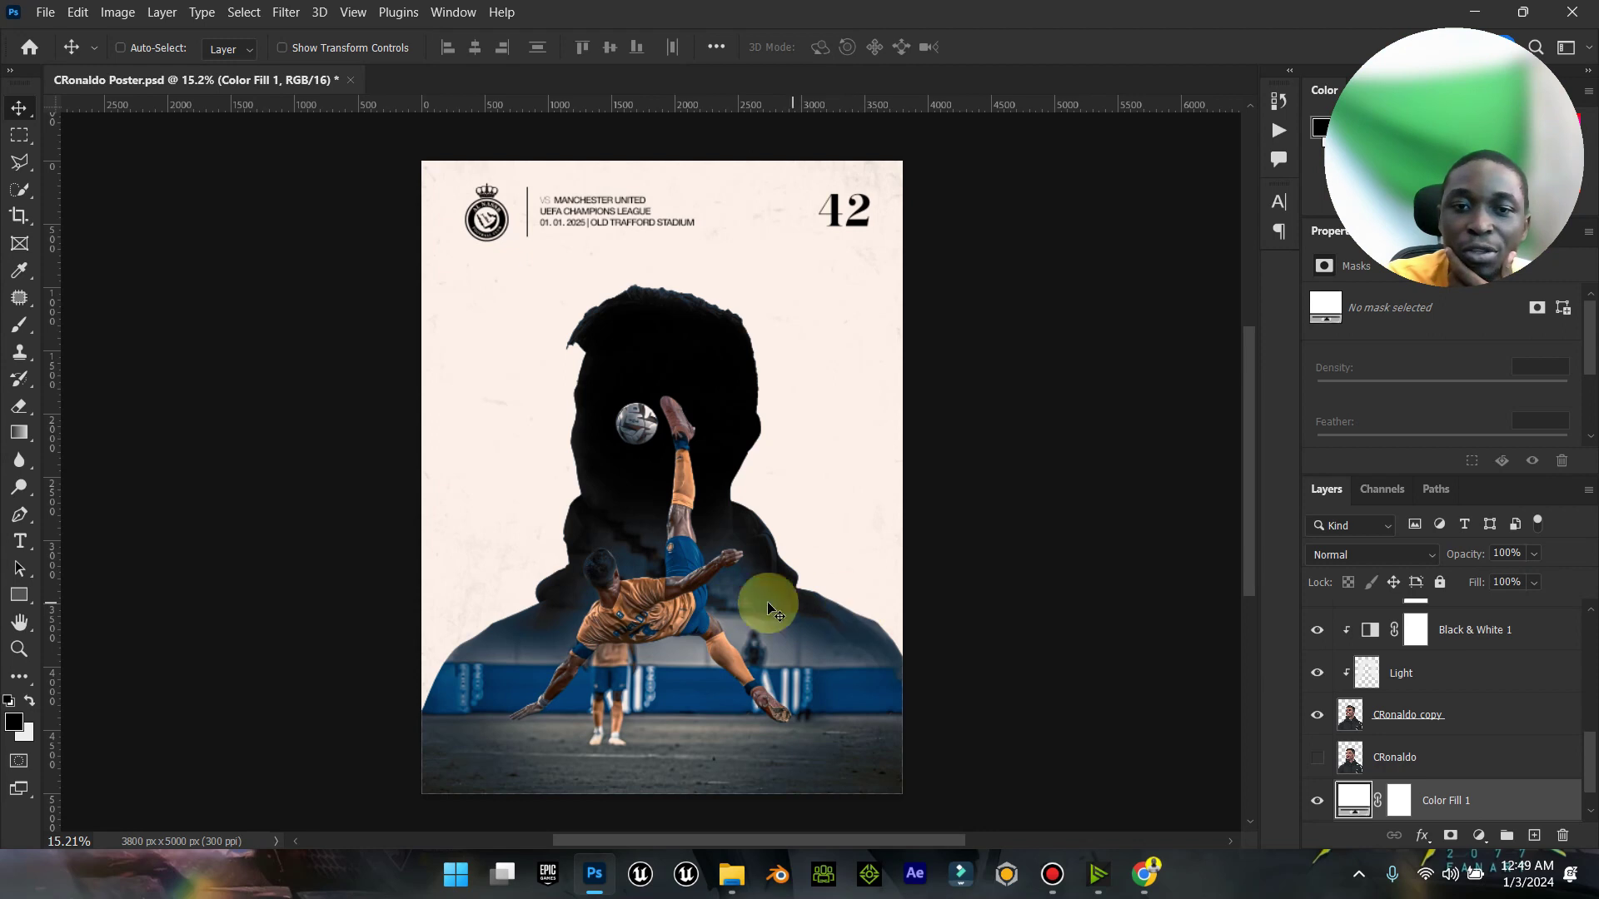
Step: Add a Curves adjustment layer above the 42 text layer and enlarge the area showing its curve graph
left_click(1585, 235)
left_click(1564, 340)
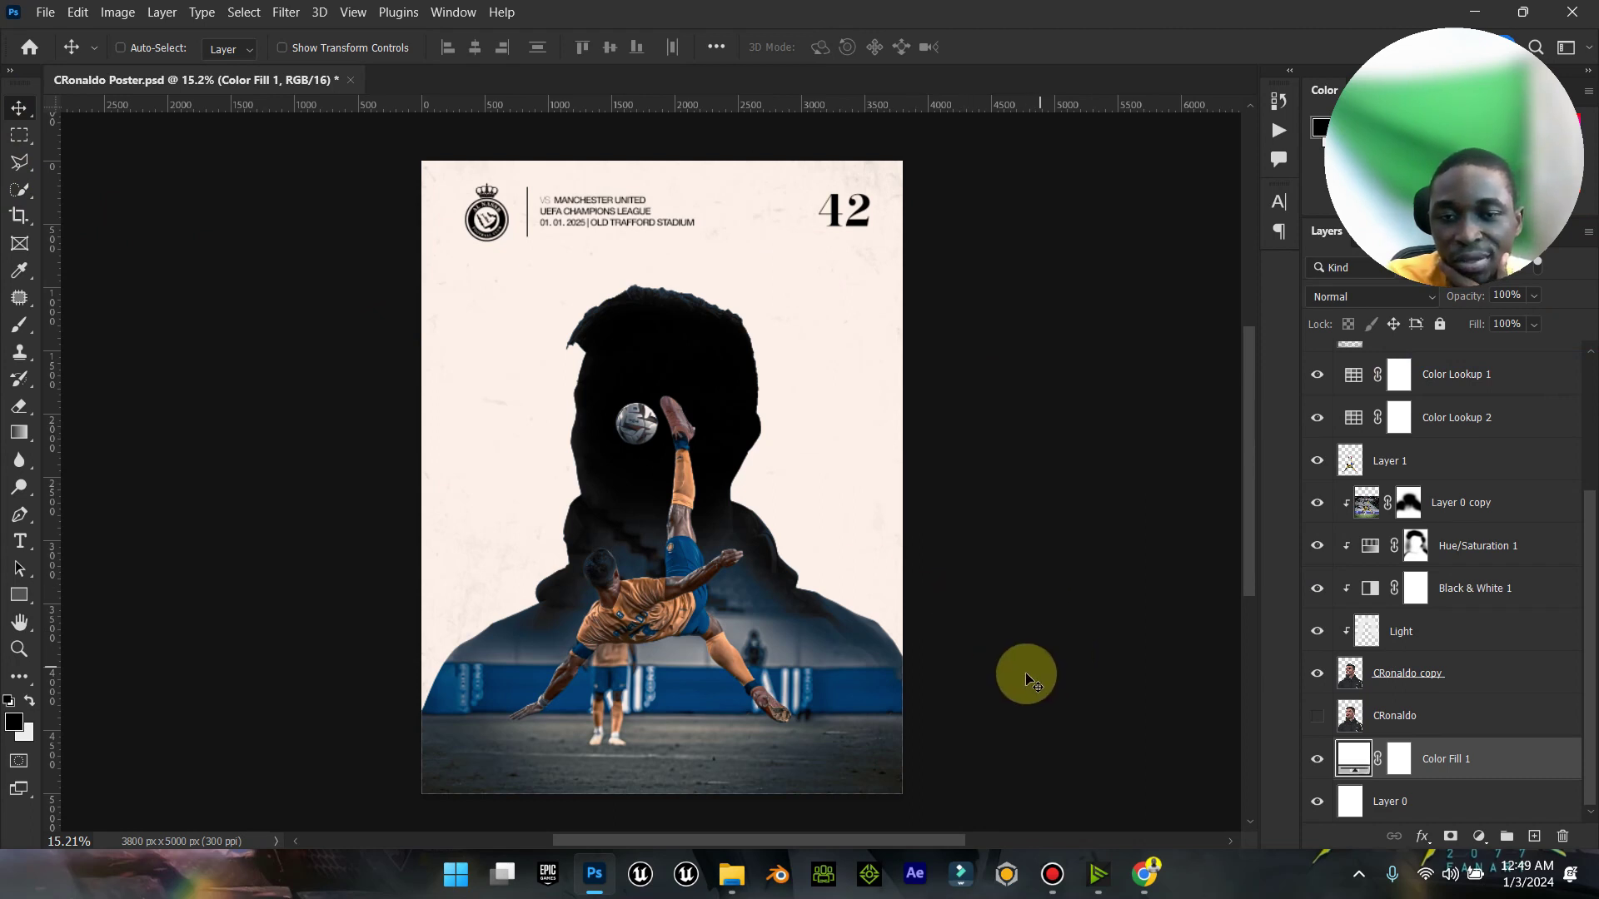
scroll(1481, 528, "up", 5)
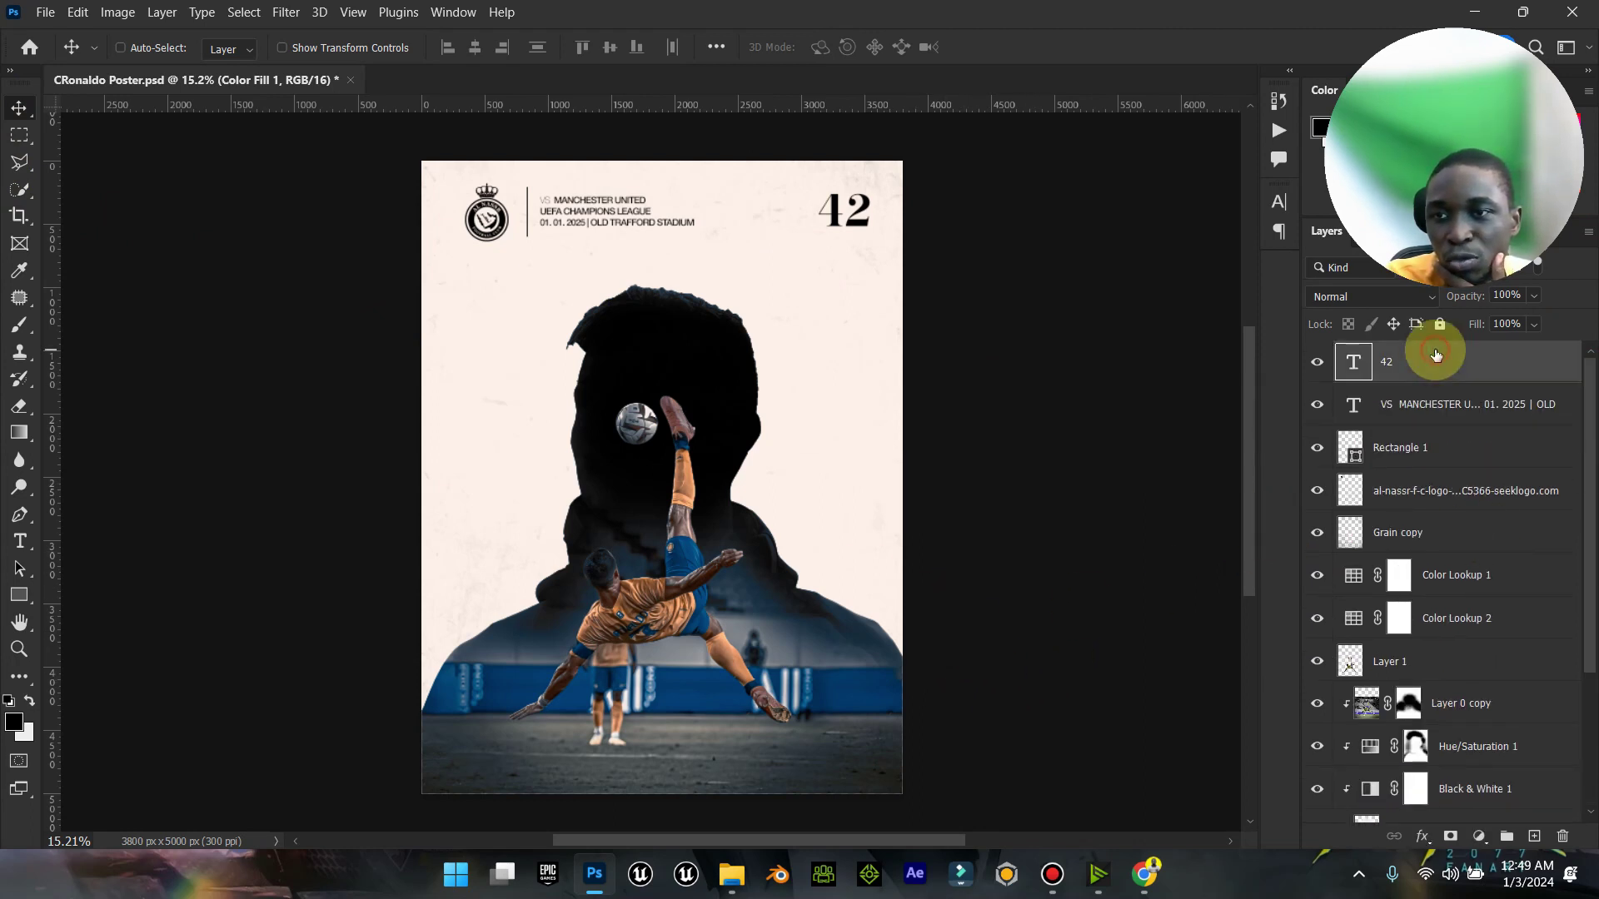
left_click(1436, 354)
left_click(1479, 836)
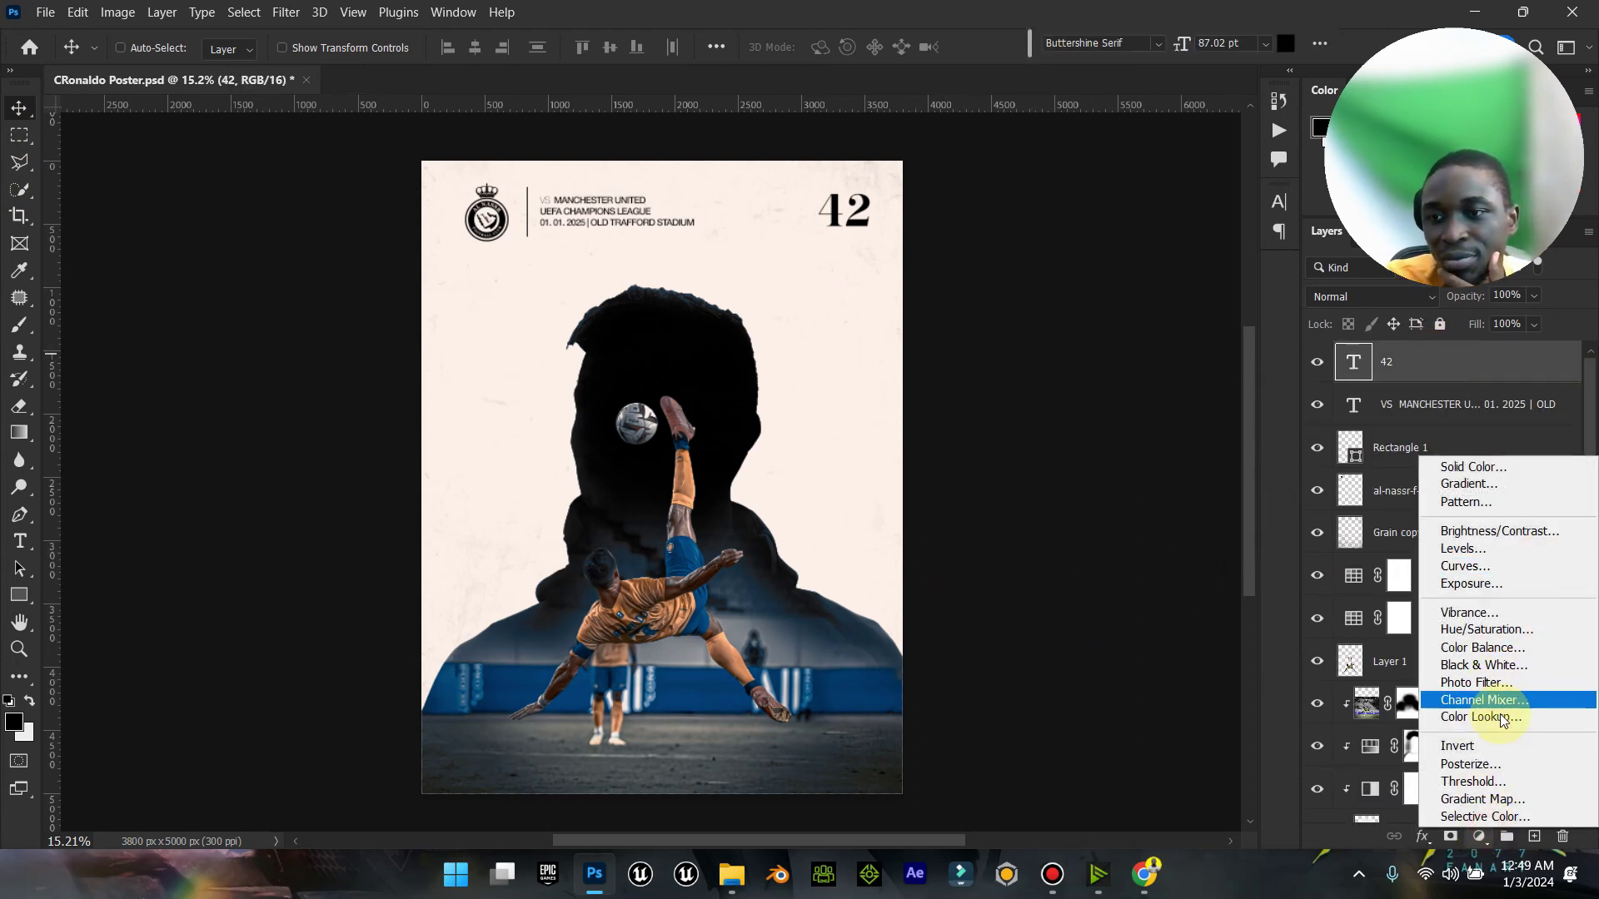
left_click(1524, 569)
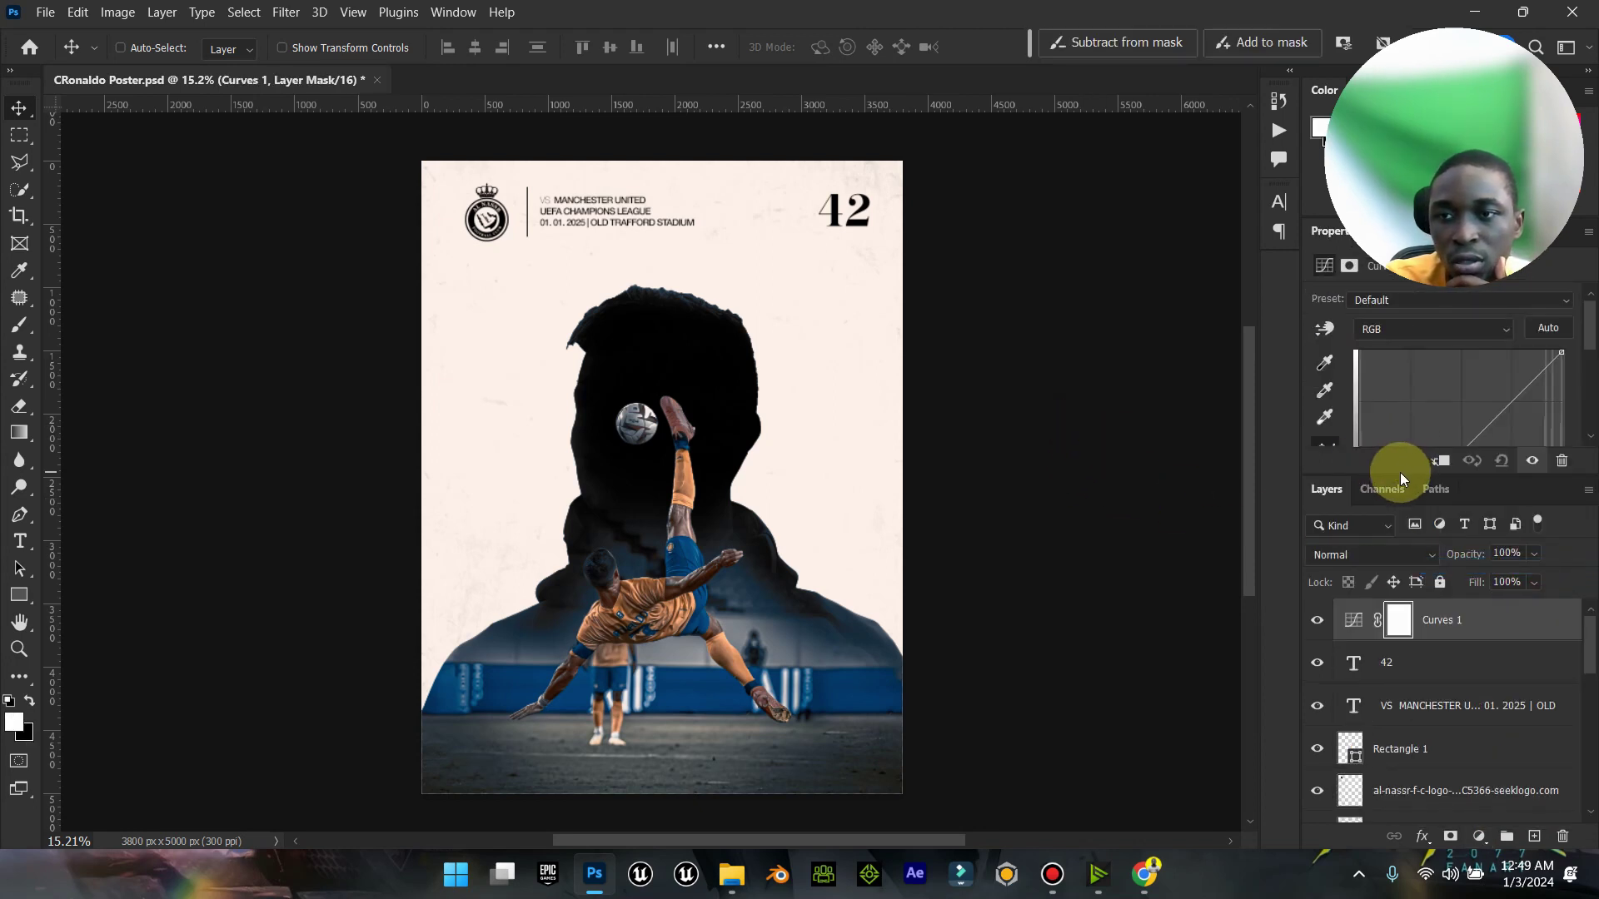
left_click_drag(1403, 487, 1427, 625)
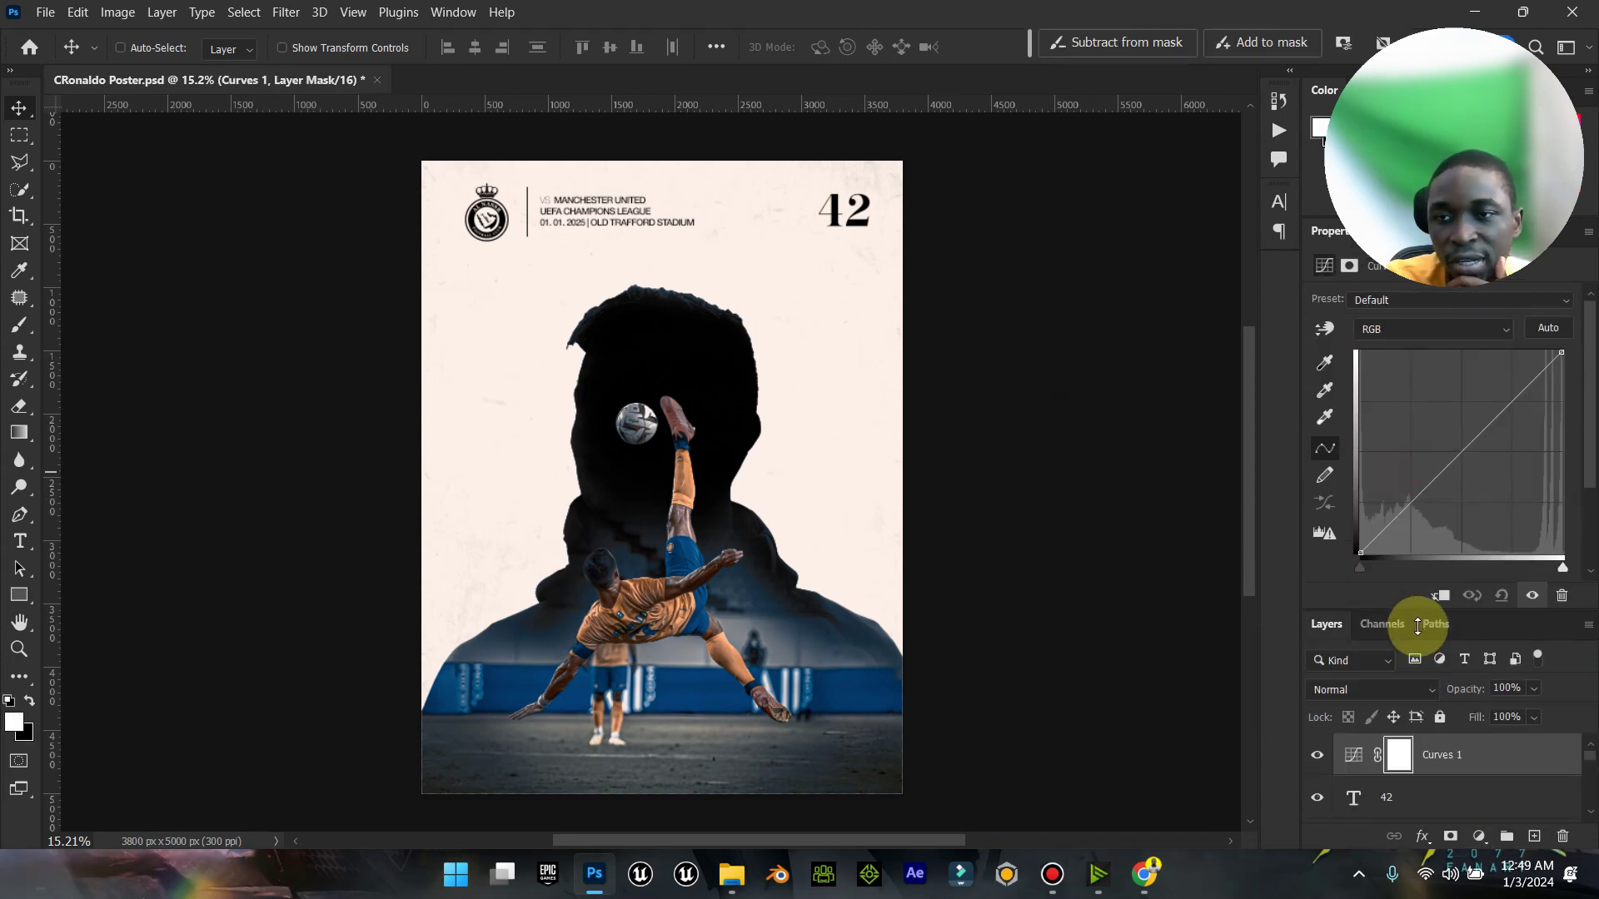
Step: Shape the Curves 1 adjustment into a gentle S-curve with a midpoint anchor, slightly lowered shadows and raised highlights
left_click(1461, 451)
left_click_drag(1399, 507, 1409, 505)
left_click_drag(1522, 421, 1530, 372)
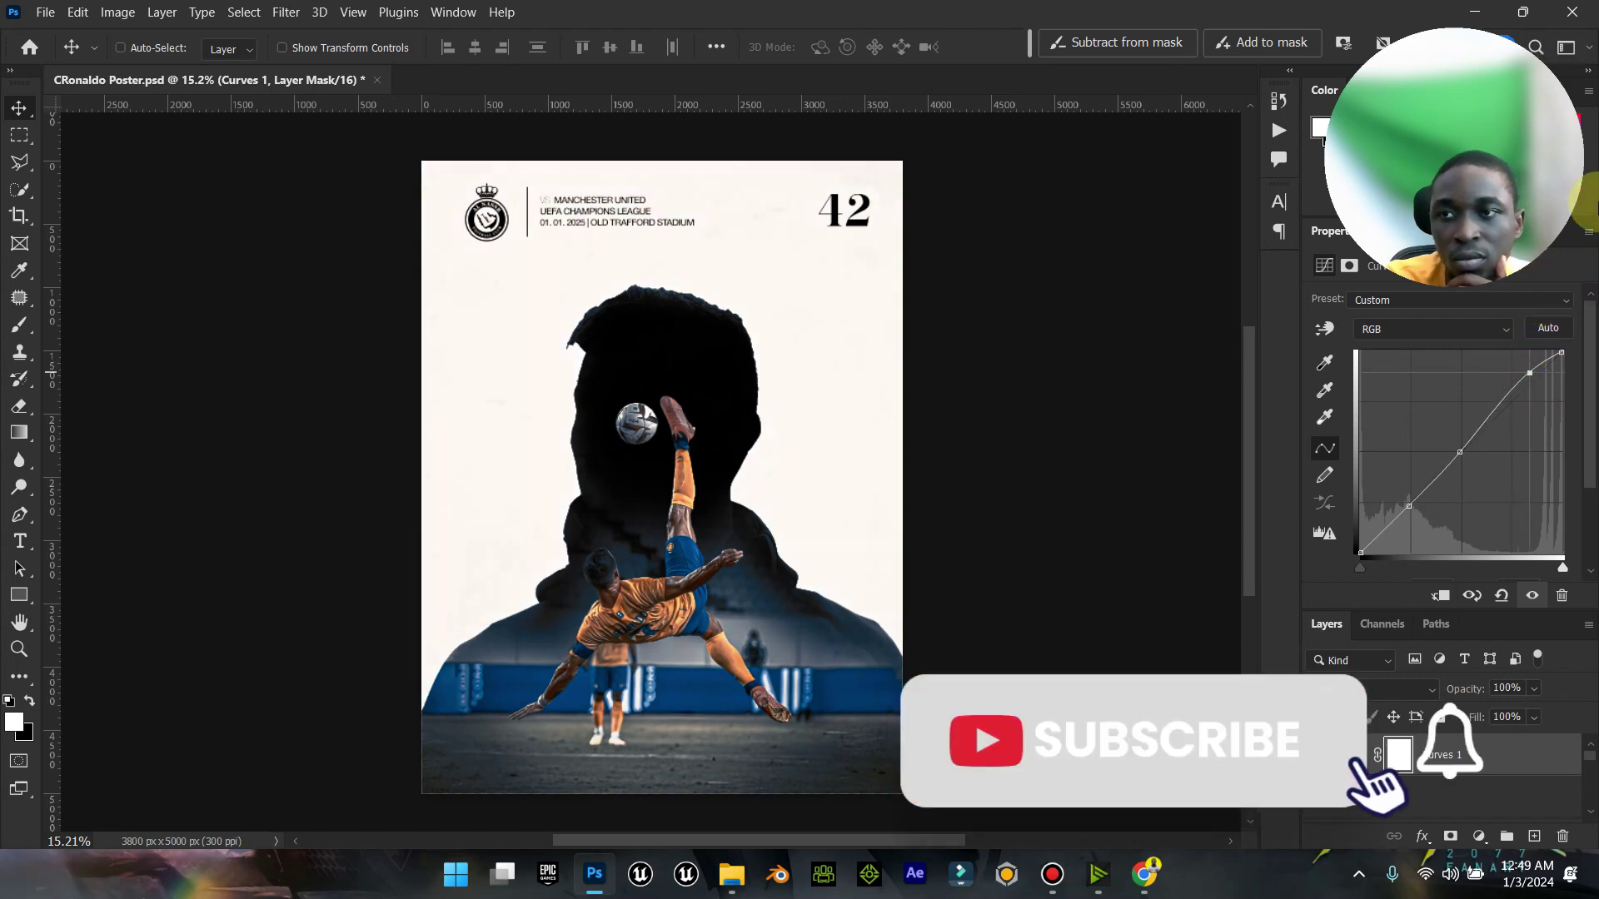
Step: Close the curve properties and the adjustments group to leave more room for the layer list
left_click(1588, 231)
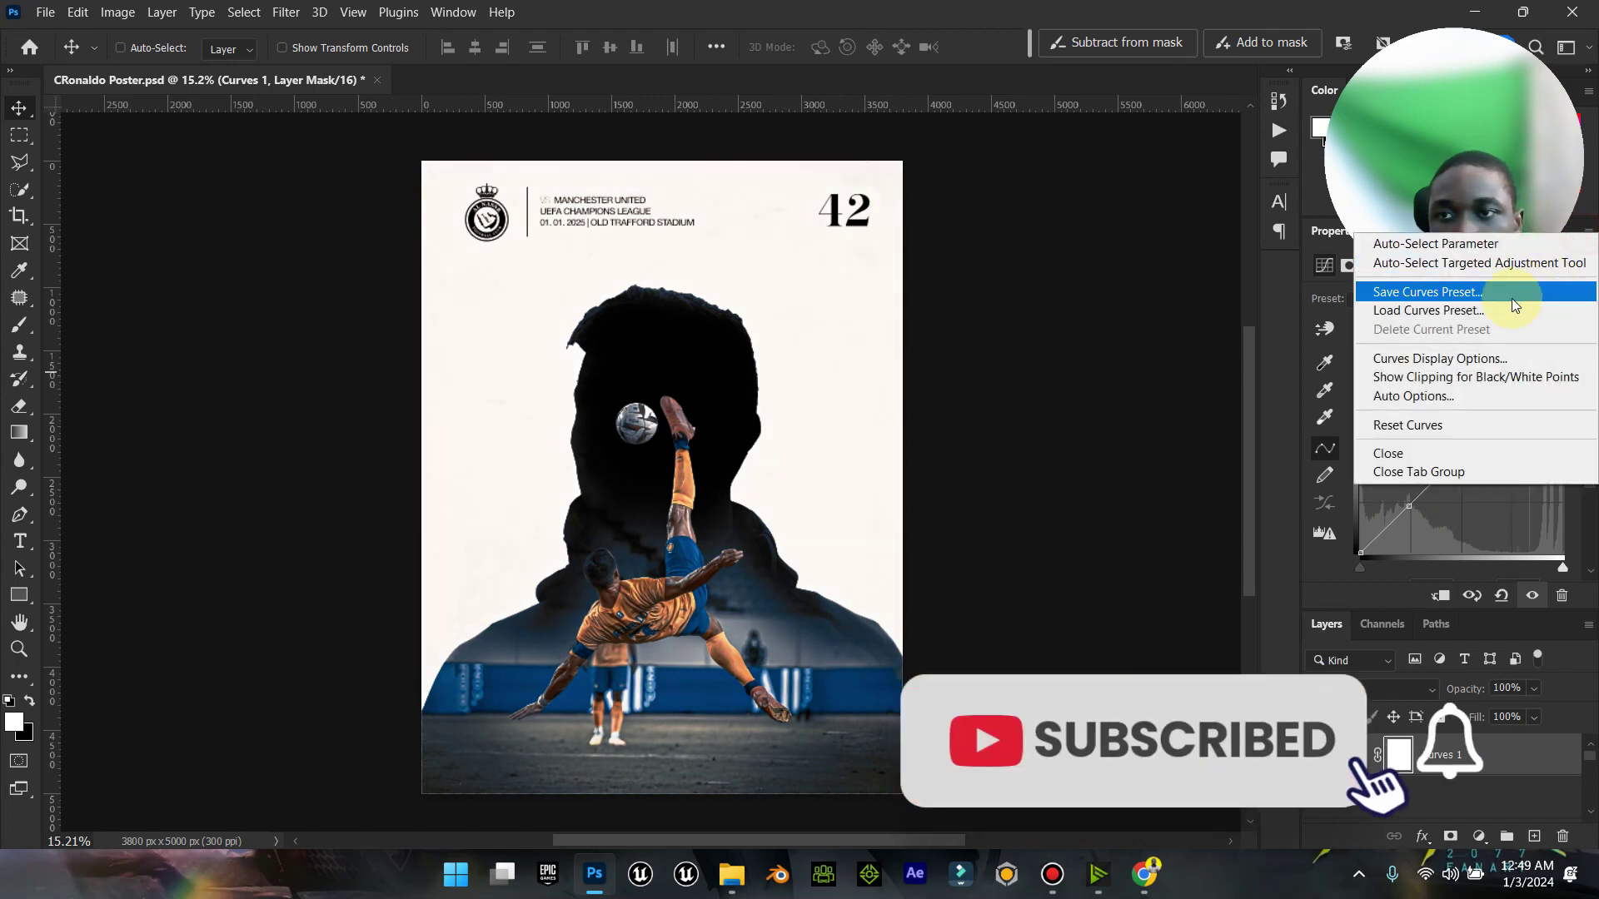
left_click(1419, 453)
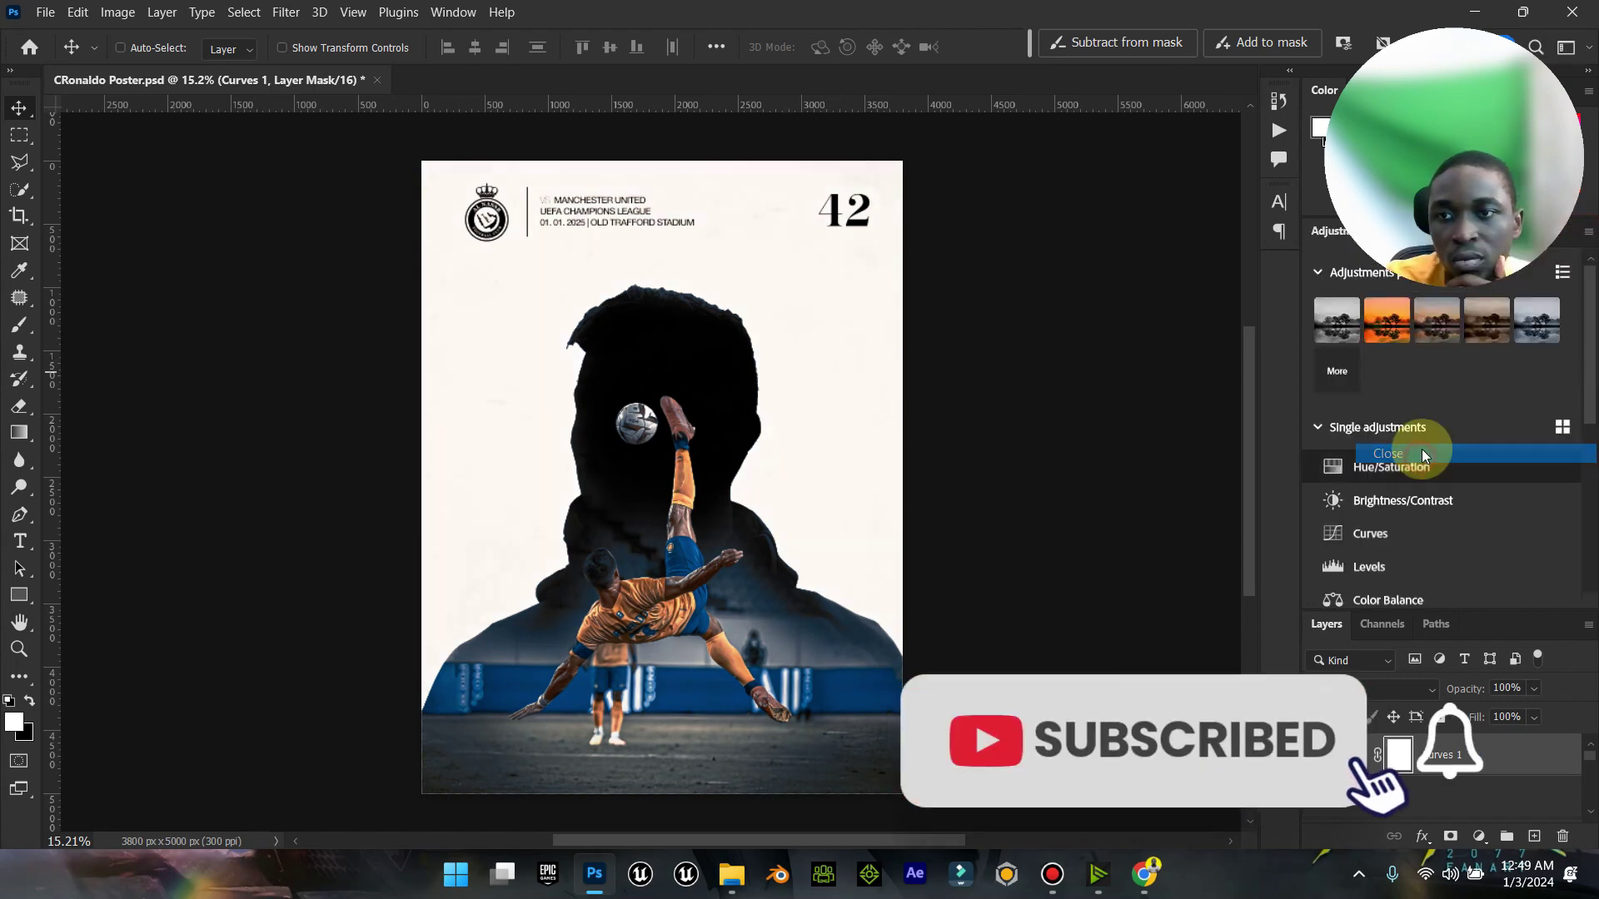
left_click(1588, 233)
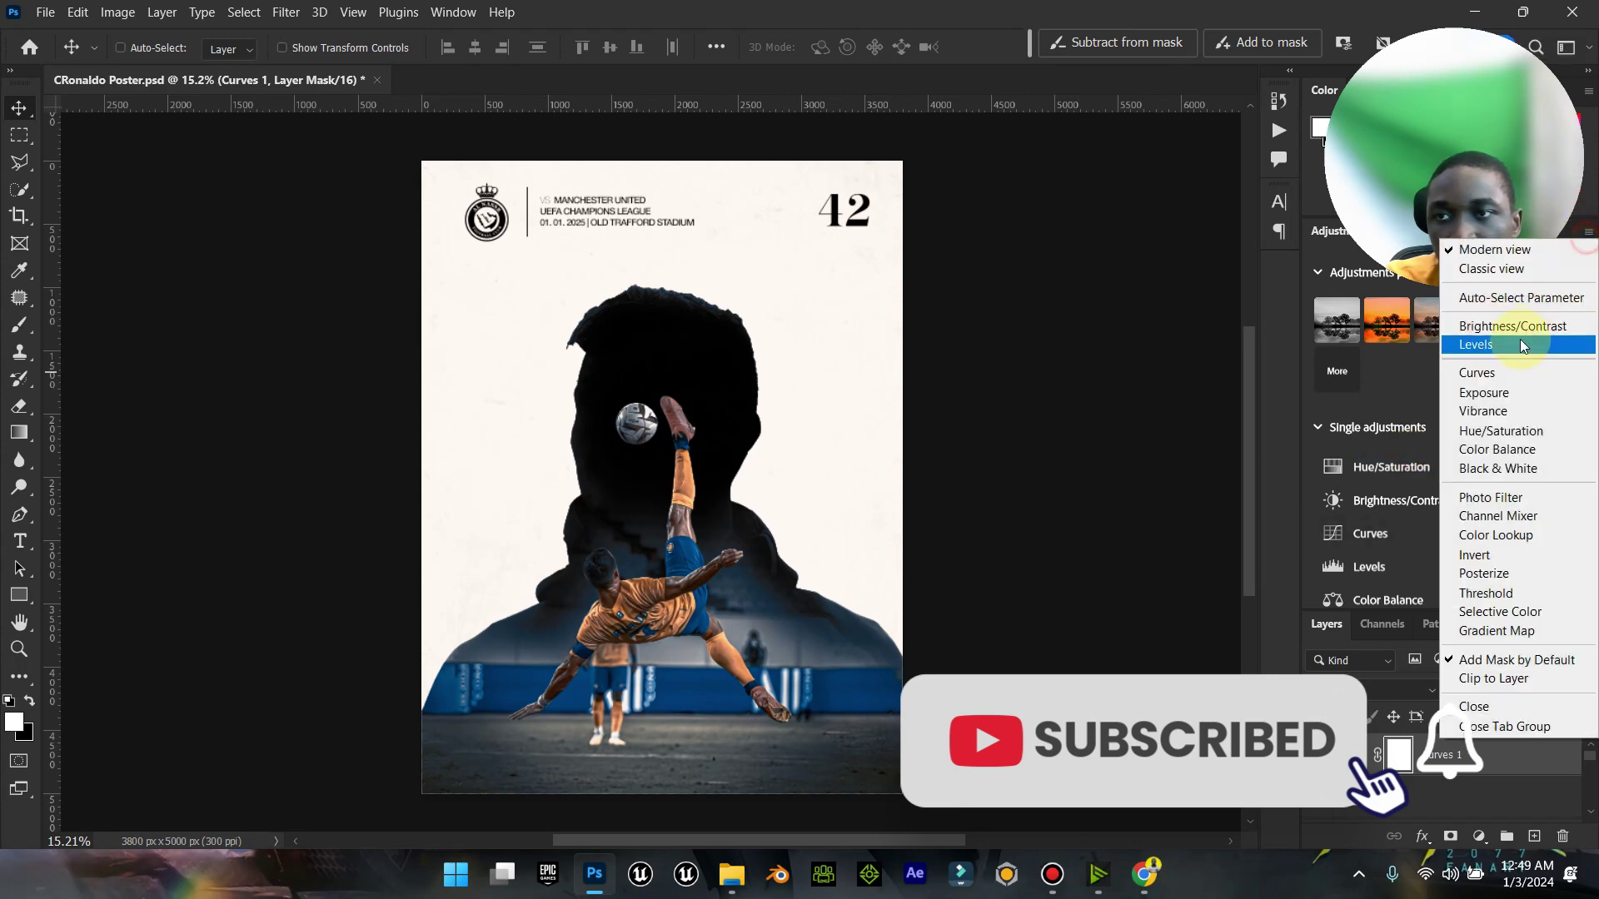
left_click(1502, 728)
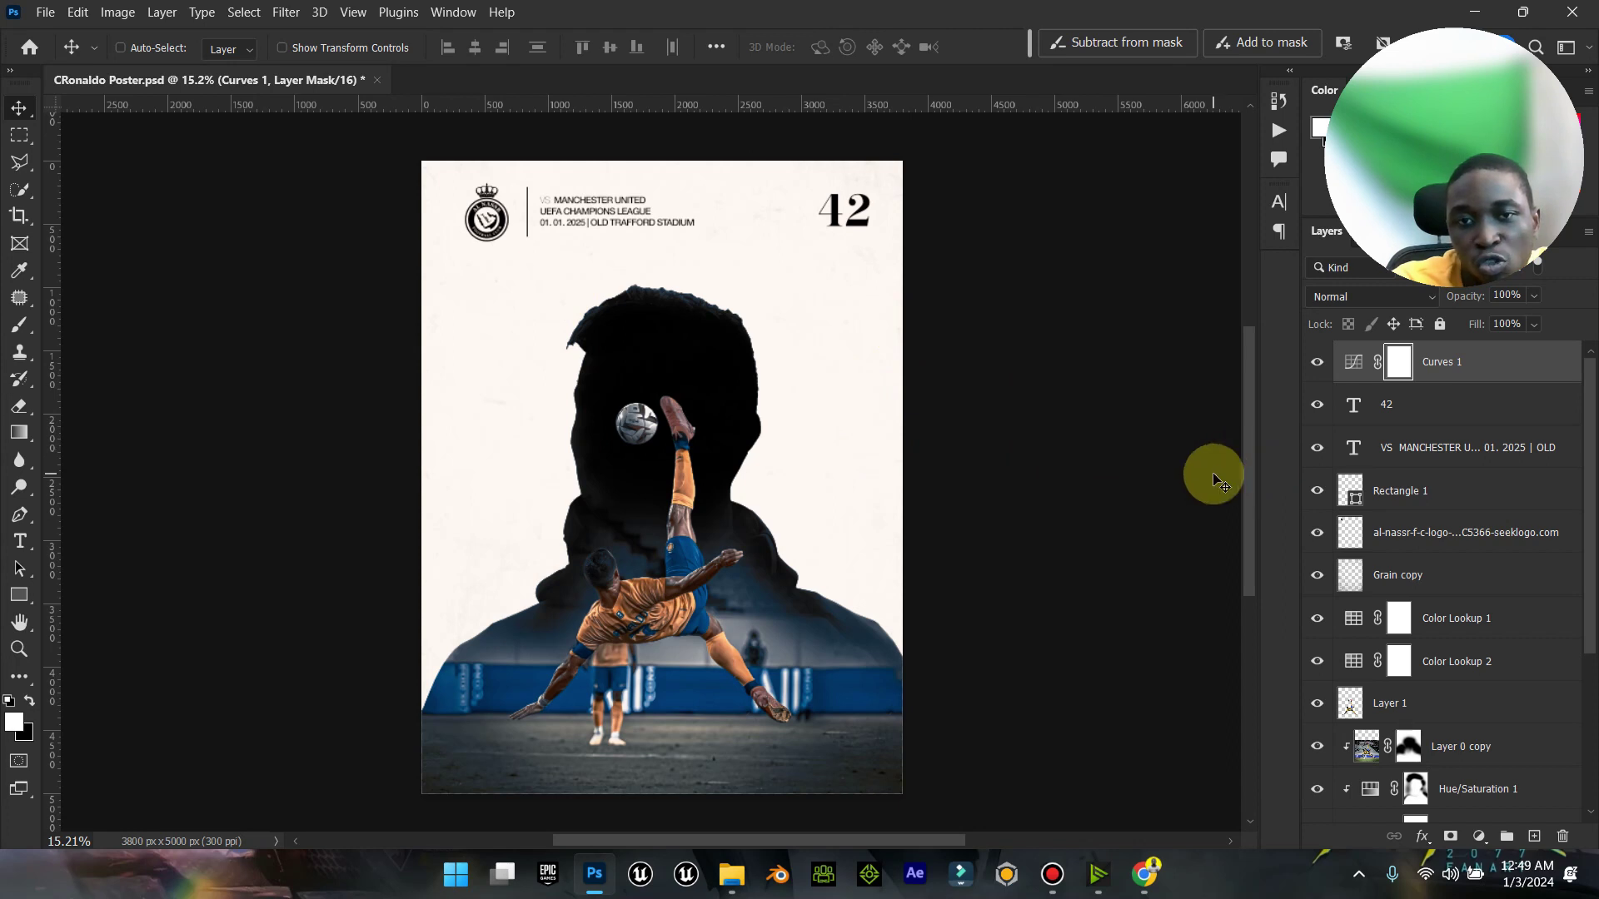
Step: Add an empty layer directly above the hidden CRonaldo layer, beneath CRonaldo copy
scroll(1374, 533, "down", 3)
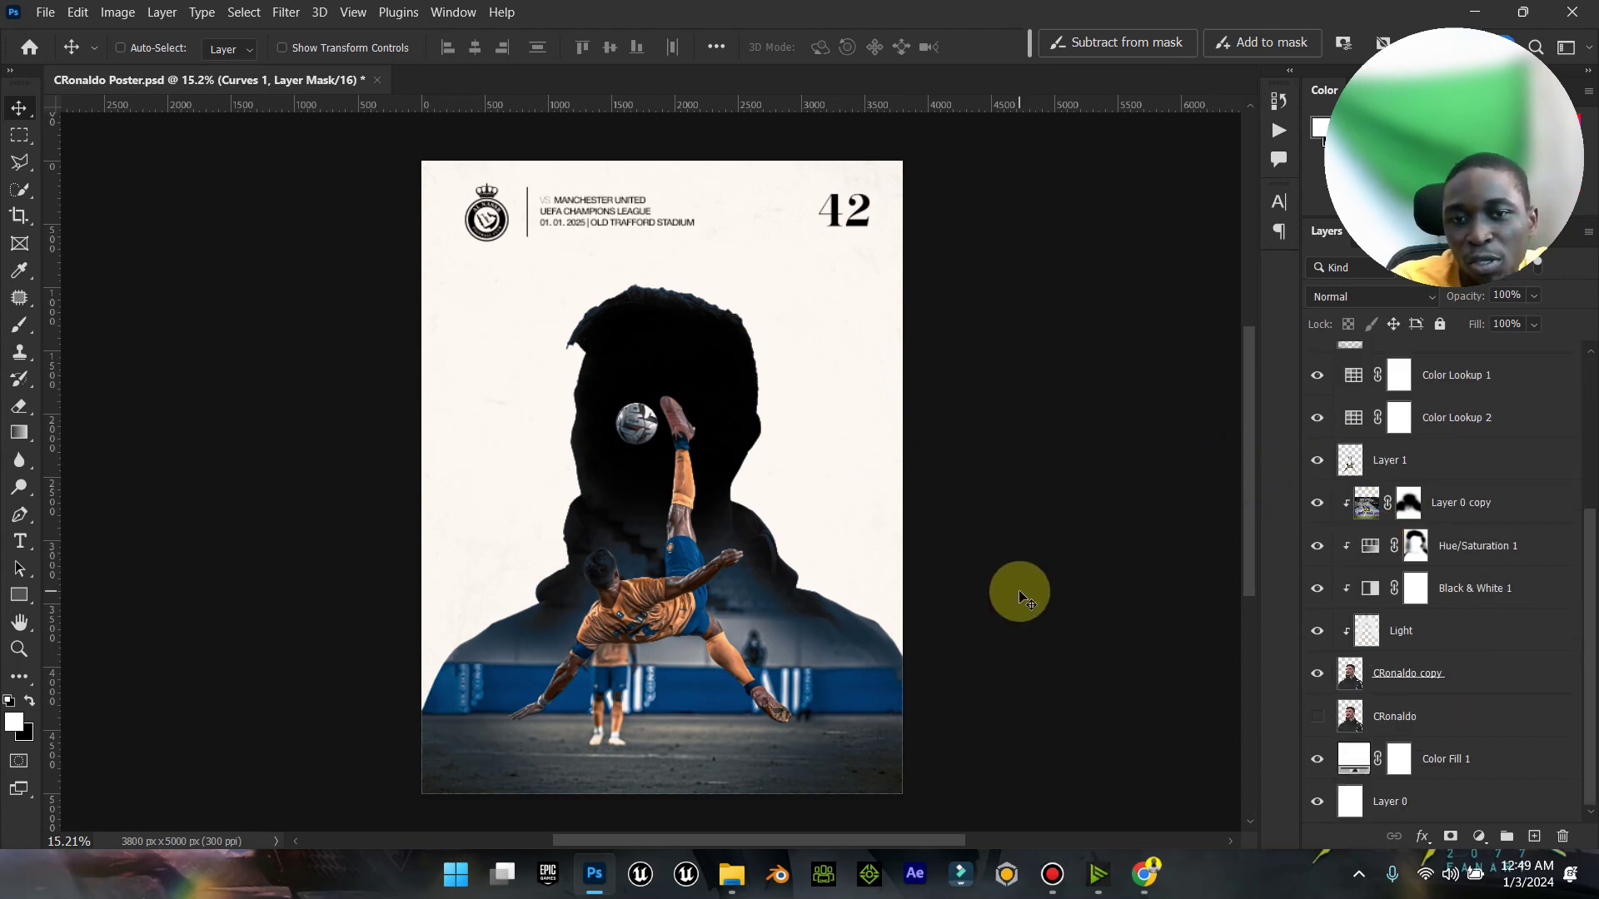
left_click(1407, 716)
left_click(1538, 834)
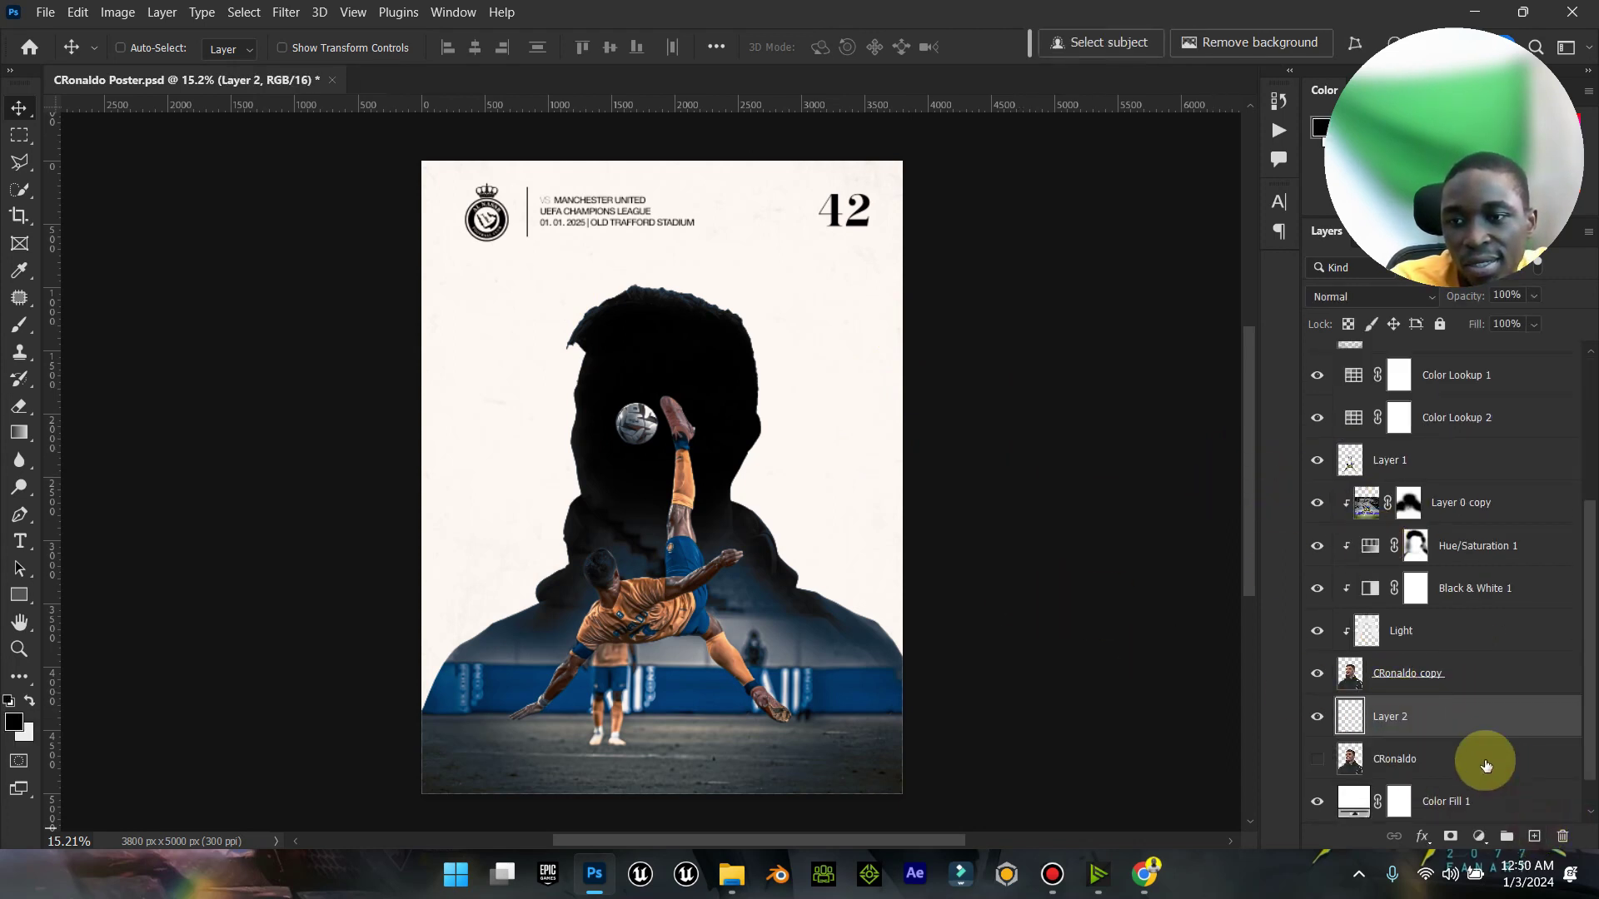
Step: Paint a soft white glow behind the silhouette on the new layer with the Brush enlarged to 2700 px
left_click(29, 699)
key("b")
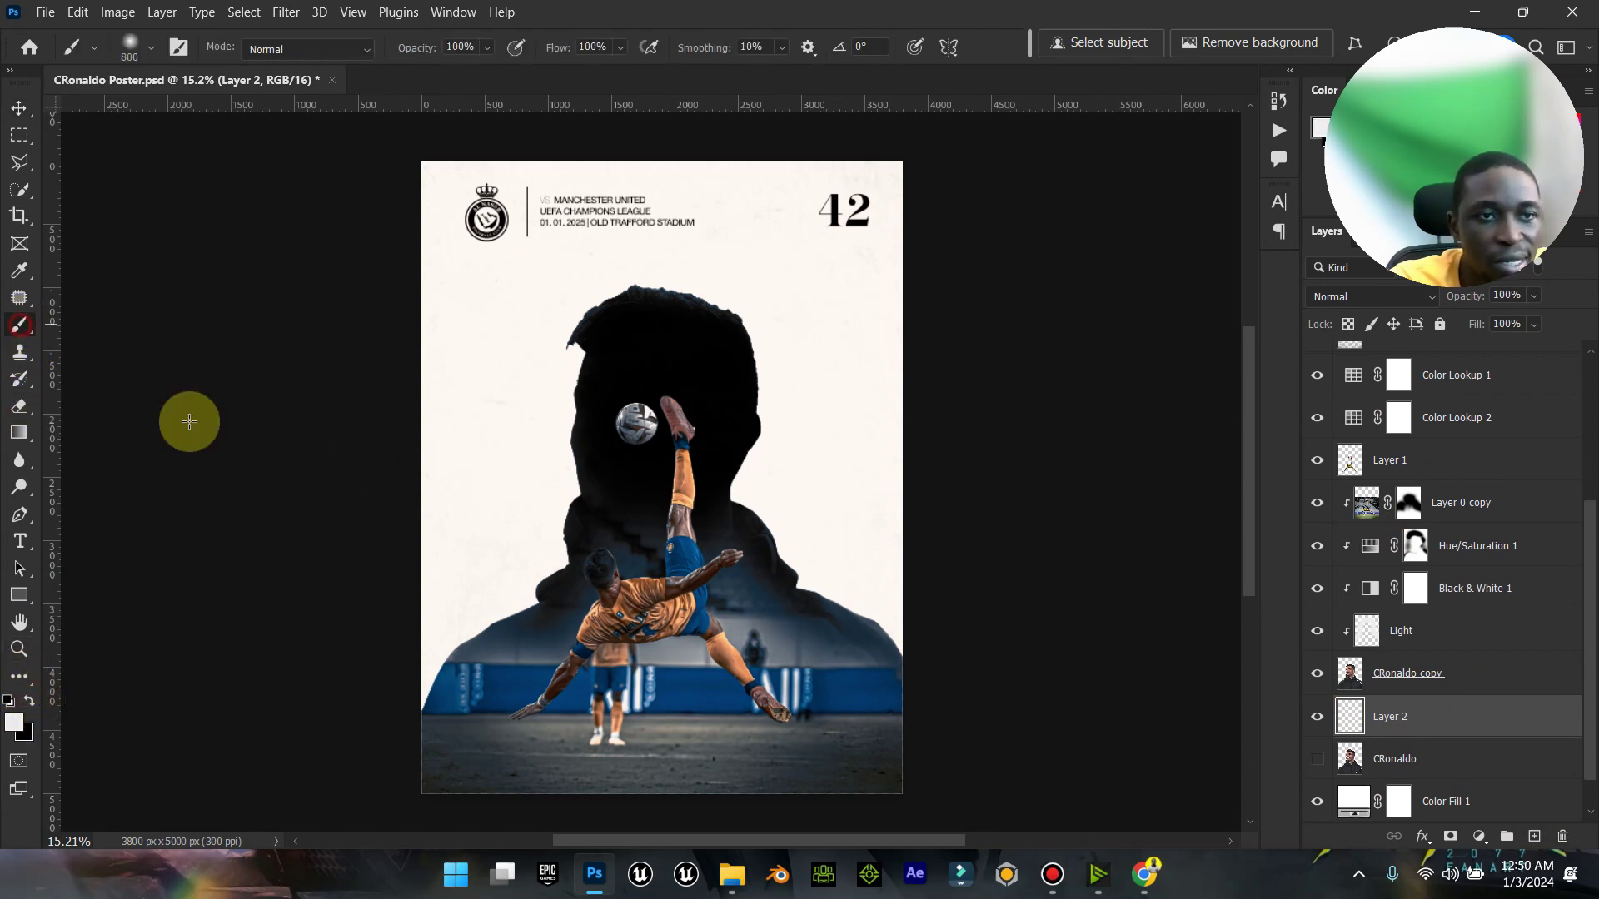
key("bracketright")
key("bracketright")
key("bracketright")
key("bracketright")
key("bracketright")
key("bracketright")
key("bracketright")
key("bracketright")
key("bracketright")
key("bracketright")
key("bracketright")
key("bracketright")
key("bracketright")
key("bracketright")
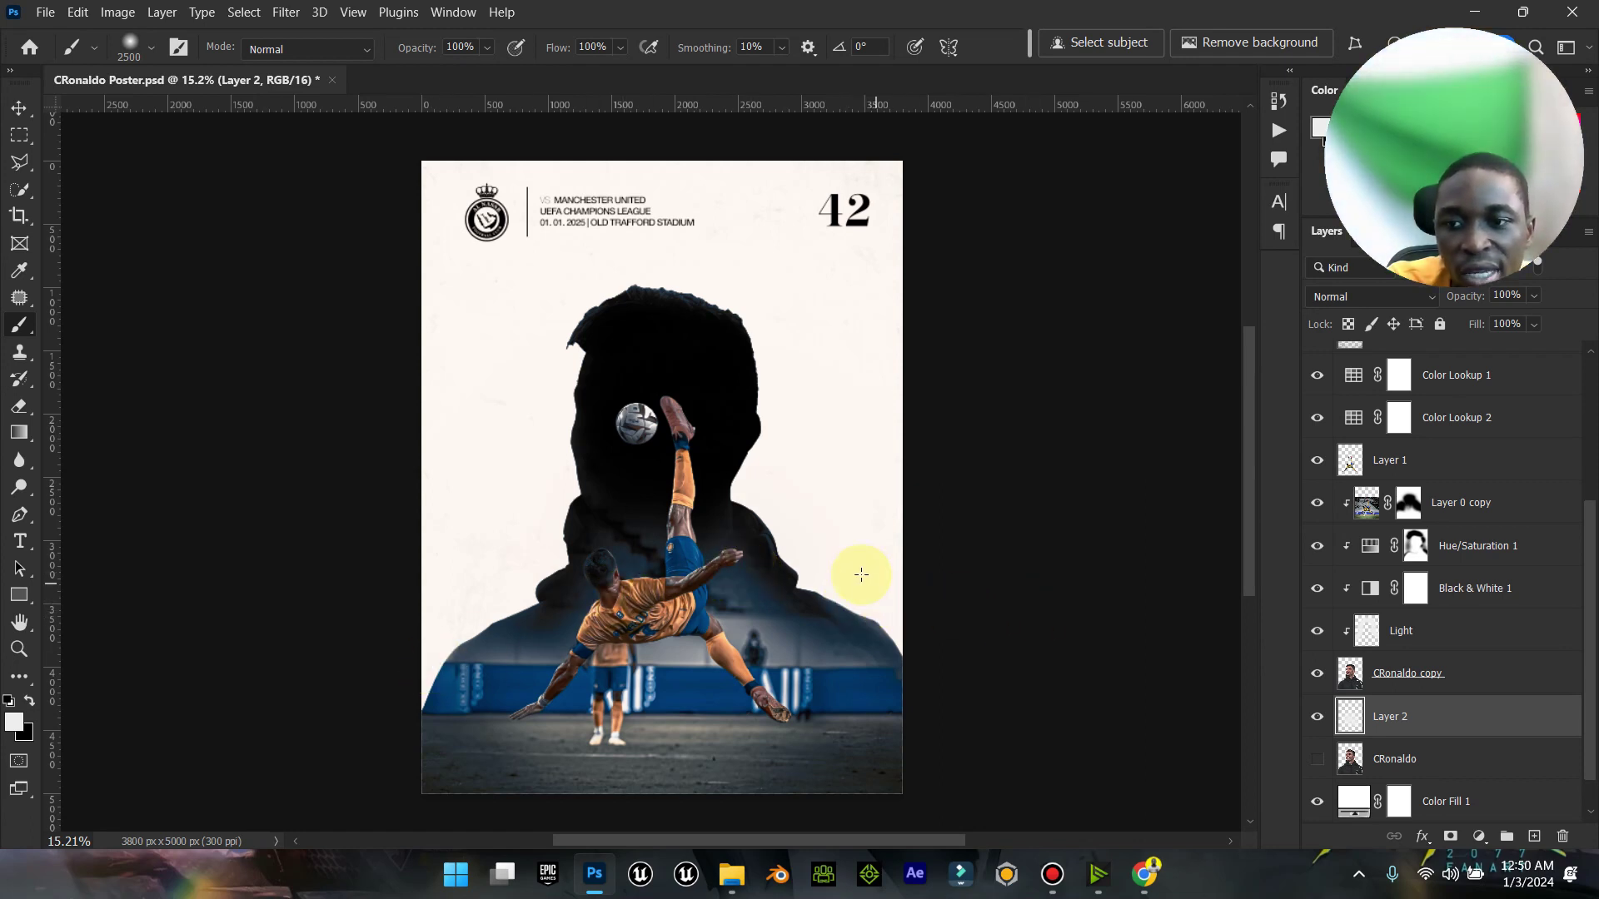
key("bracketright")
key("bracketright")
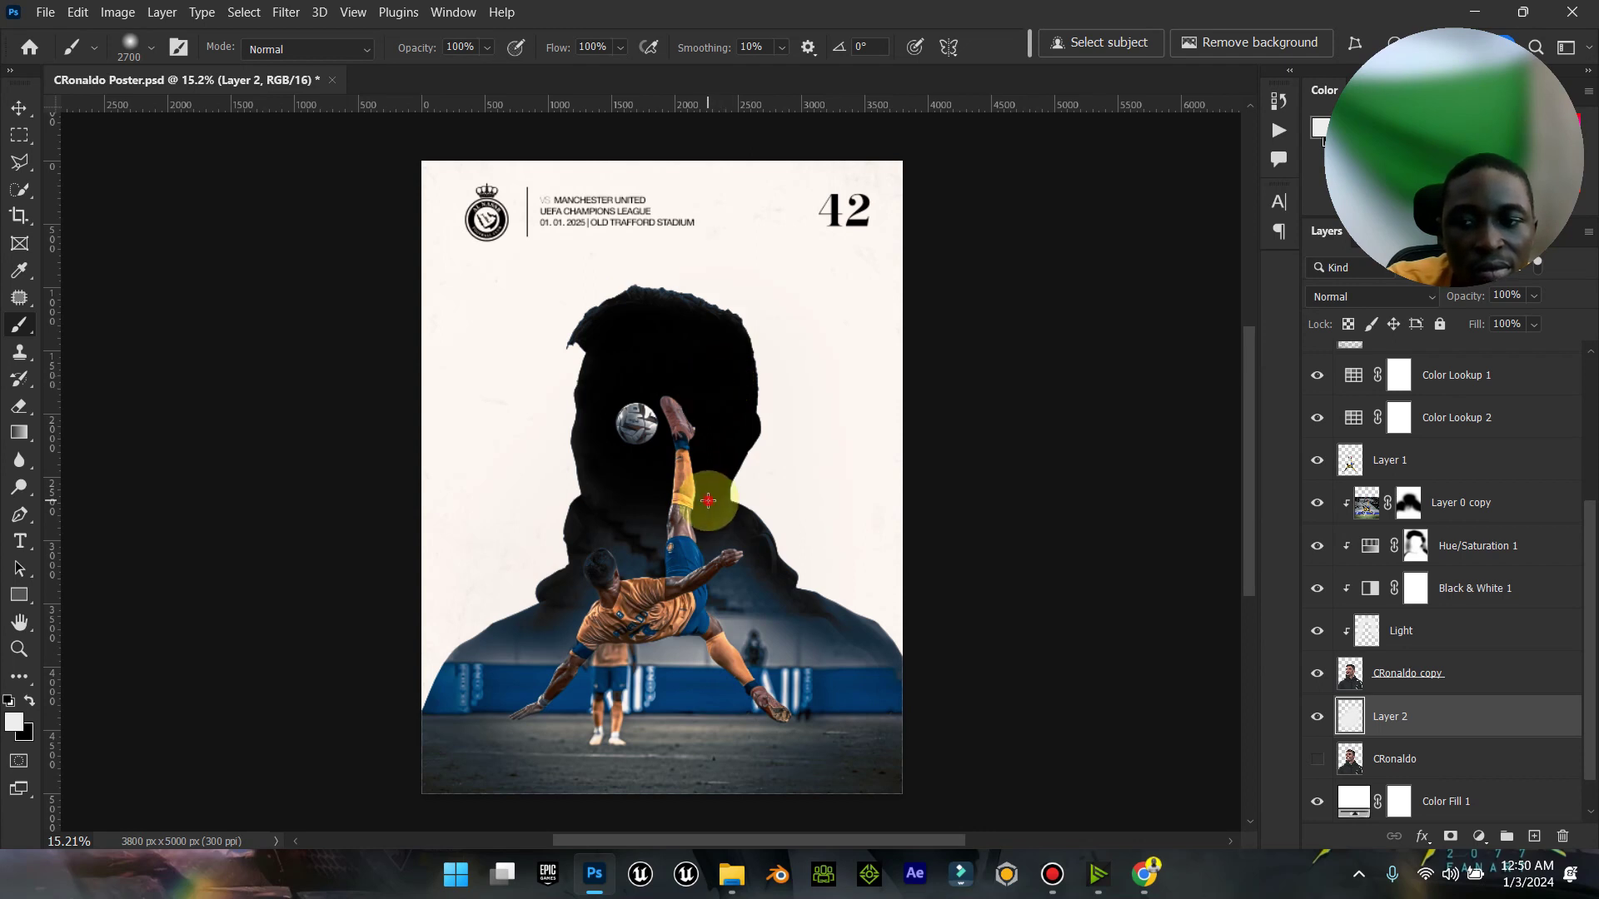
left_click(28, 113)
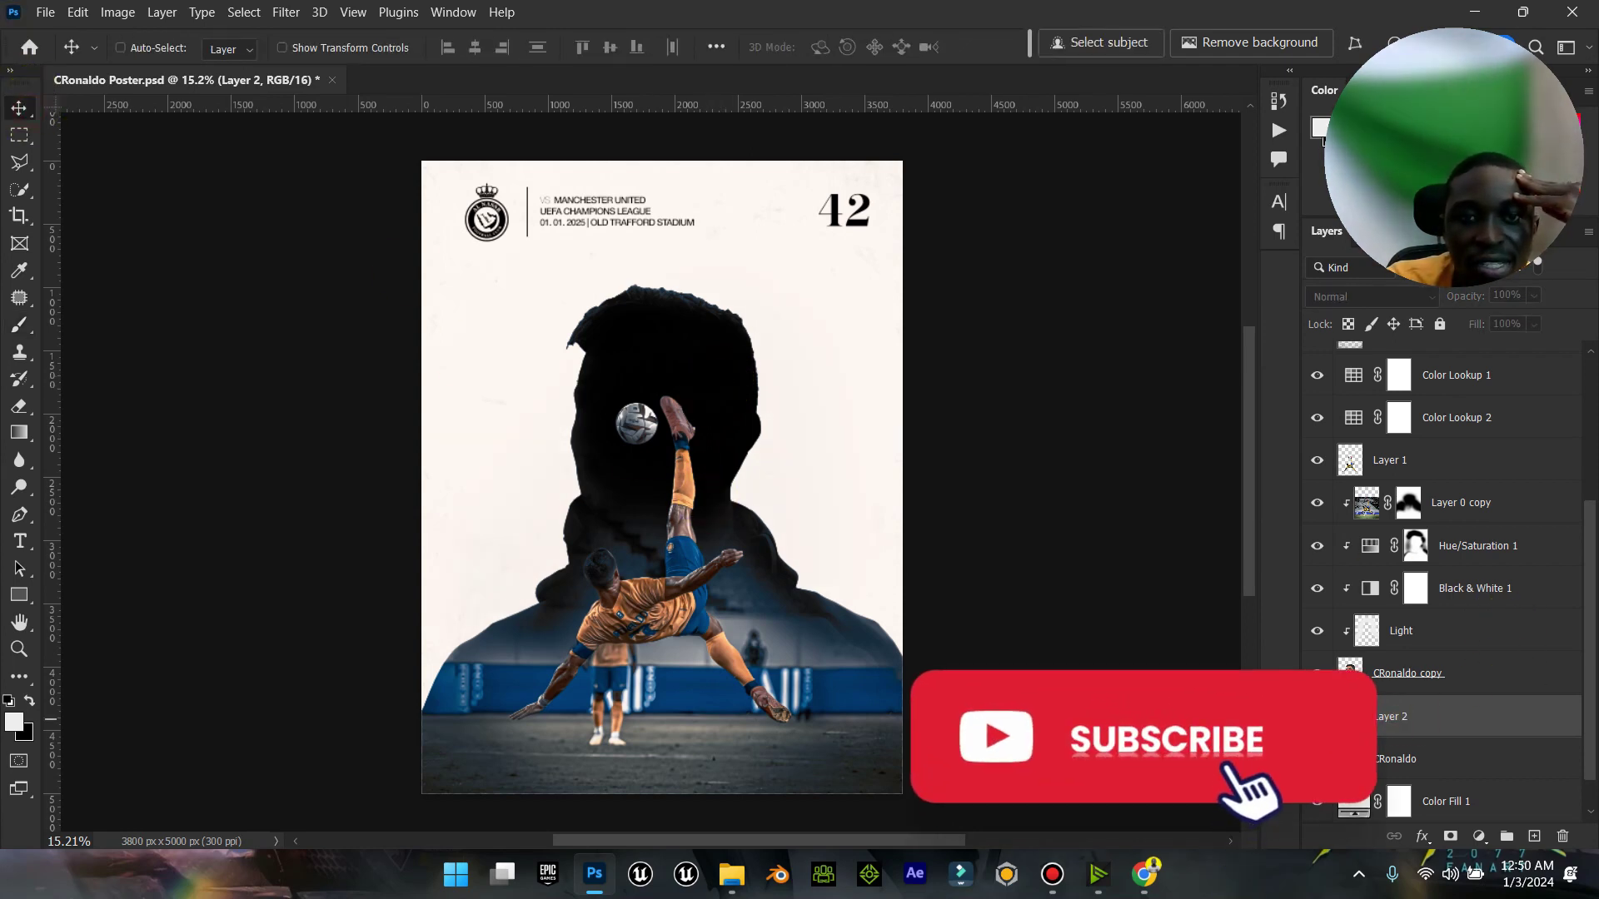
Step: Set the blend mode of the glow layer to Soft Light
left_click(1387, 296)
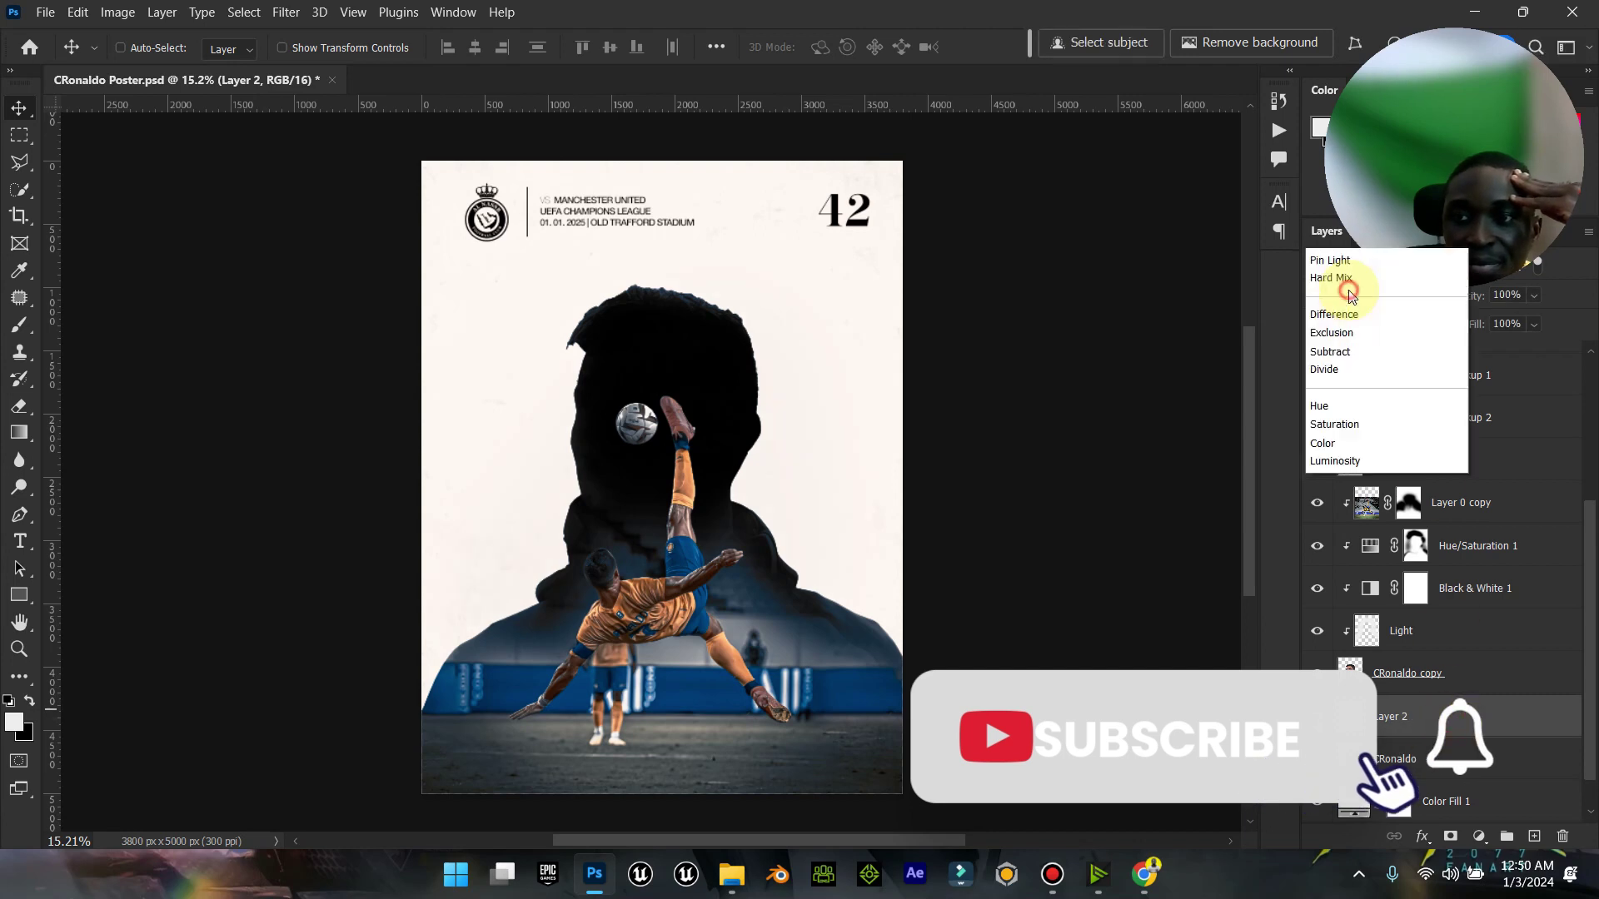
left_click(1383, 541)
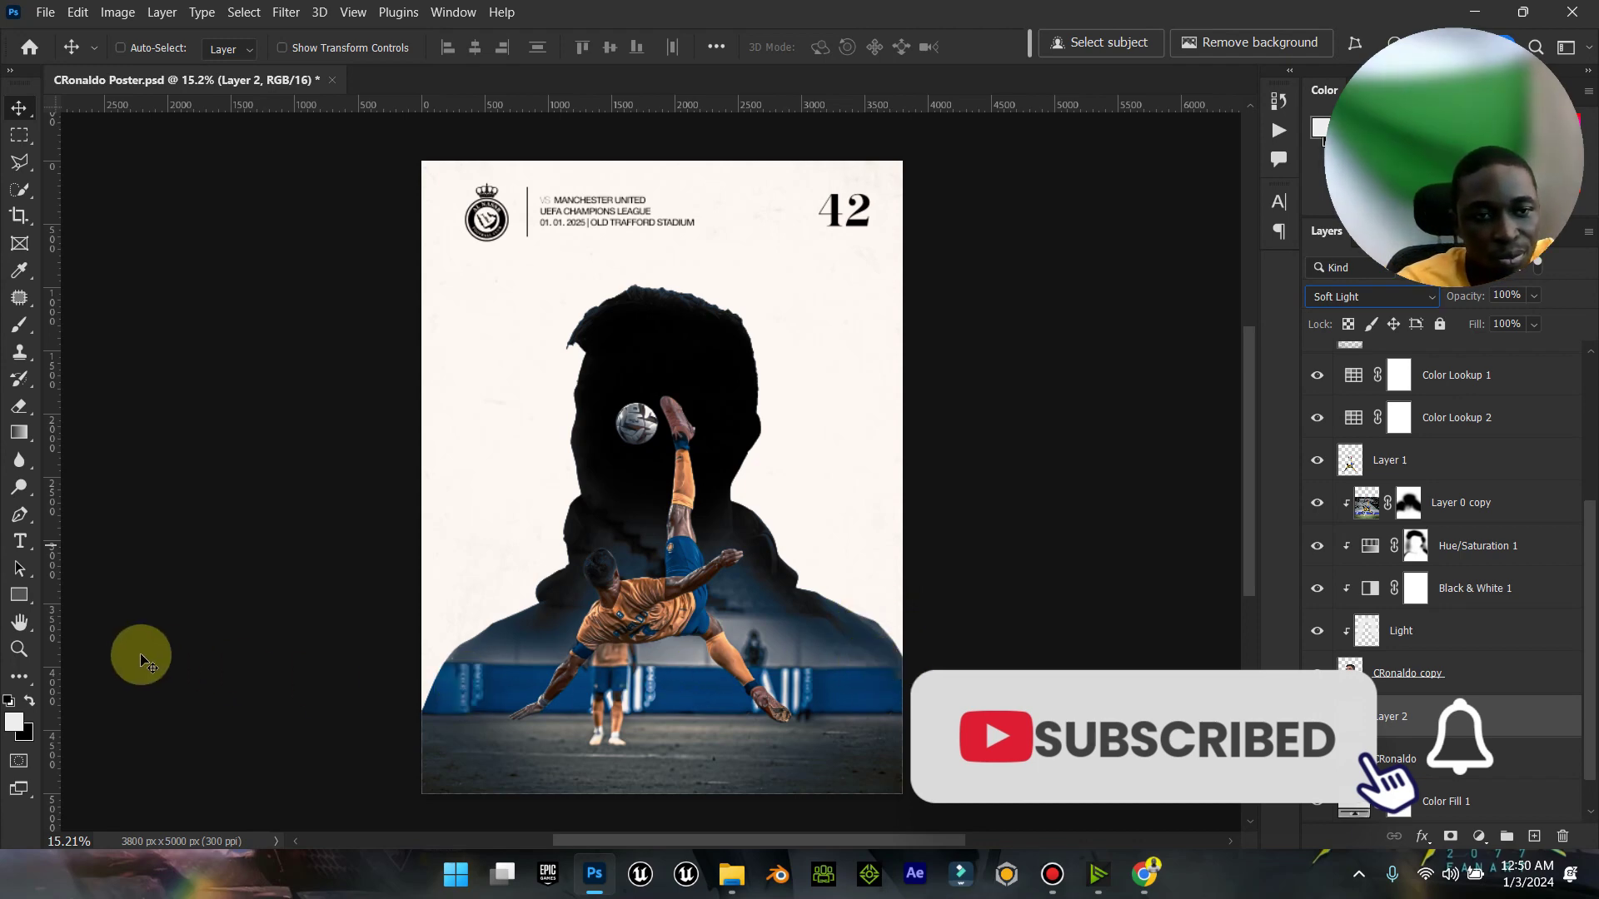
left_click(18, 649)
mouse_move(729, 642)
left_mouse_down()
mouse_move(676, 645)
mouse_move(708, 646)
left_mouse_up()
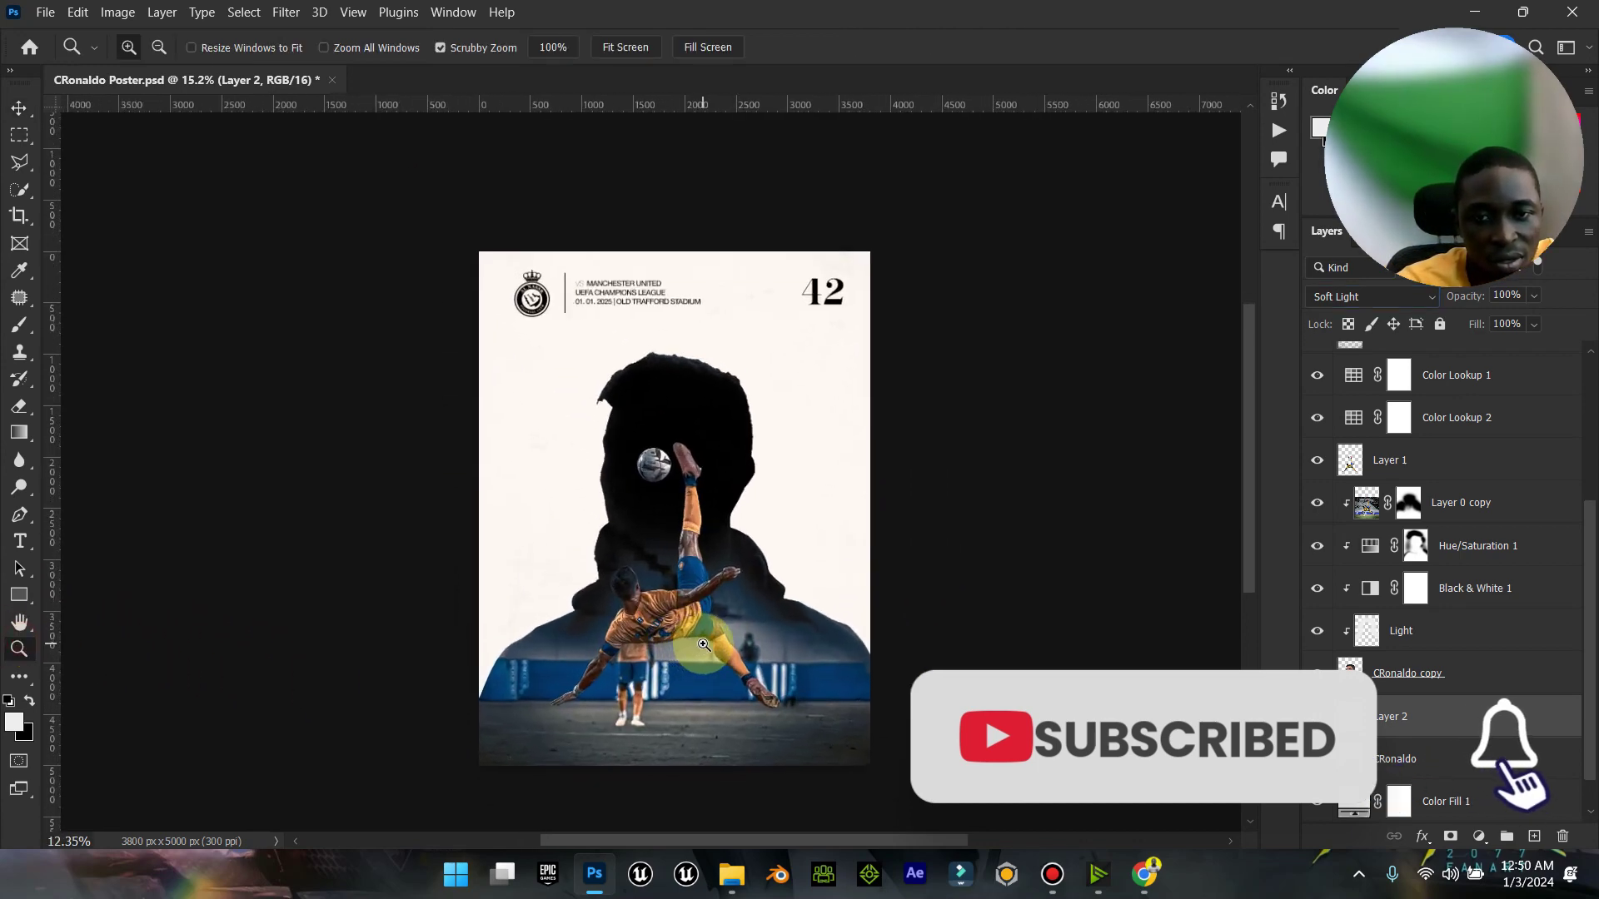
left_click(17, 110)
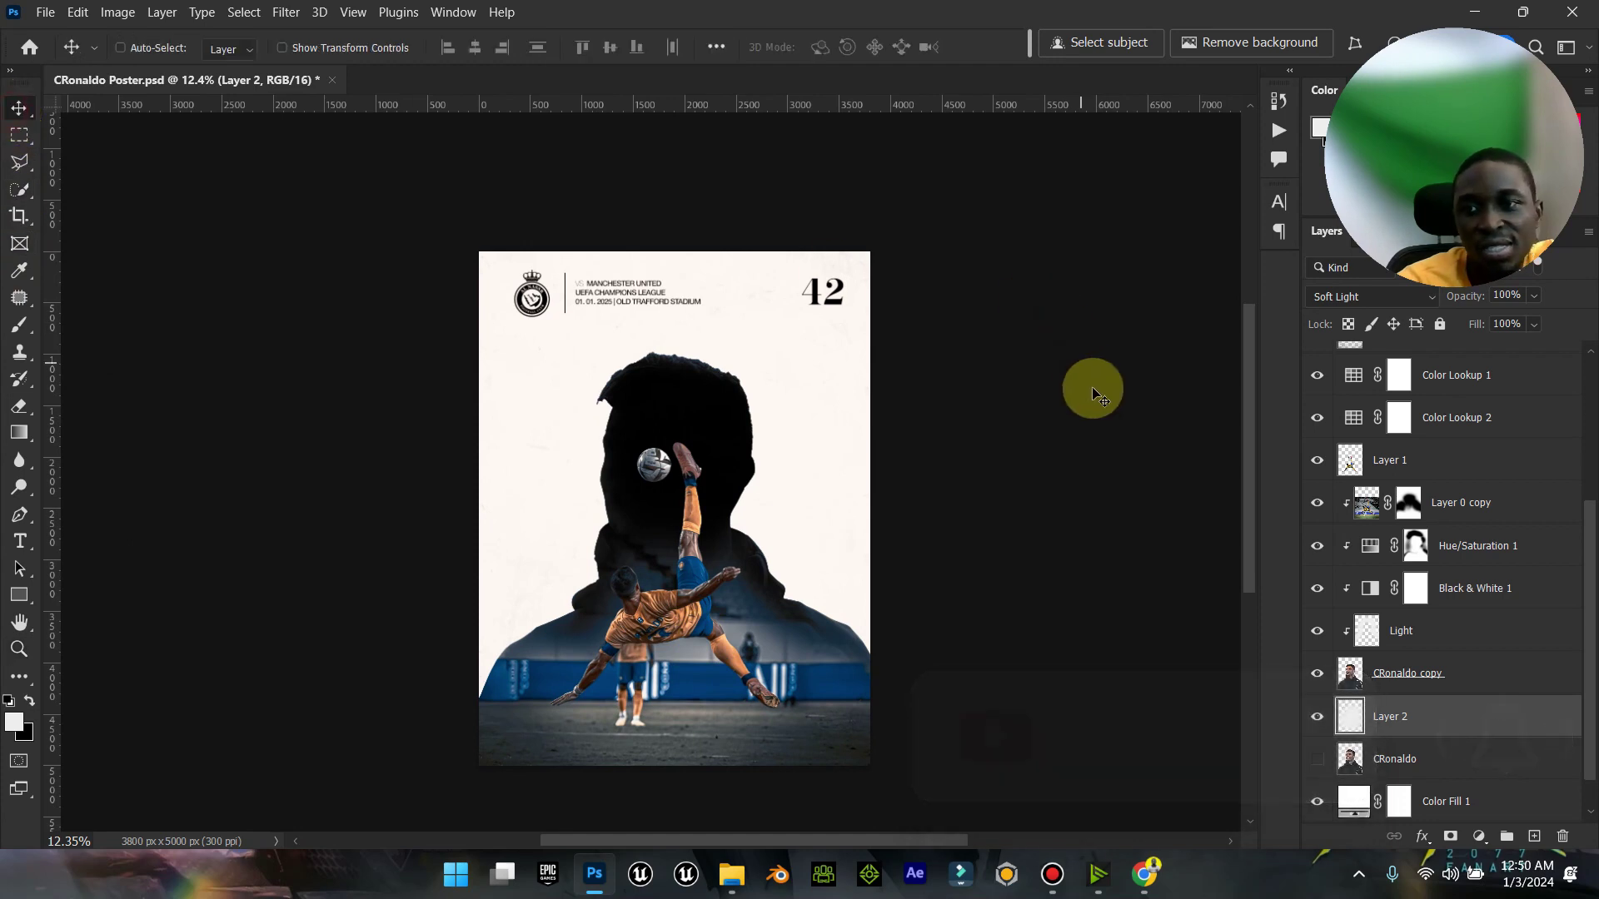
Step: Select every layer from Curves 1 down to Layer 0 and stamp them into one merged layer at the top
scroll(1404, 614, "up", 5)
left_click(1475, 381)
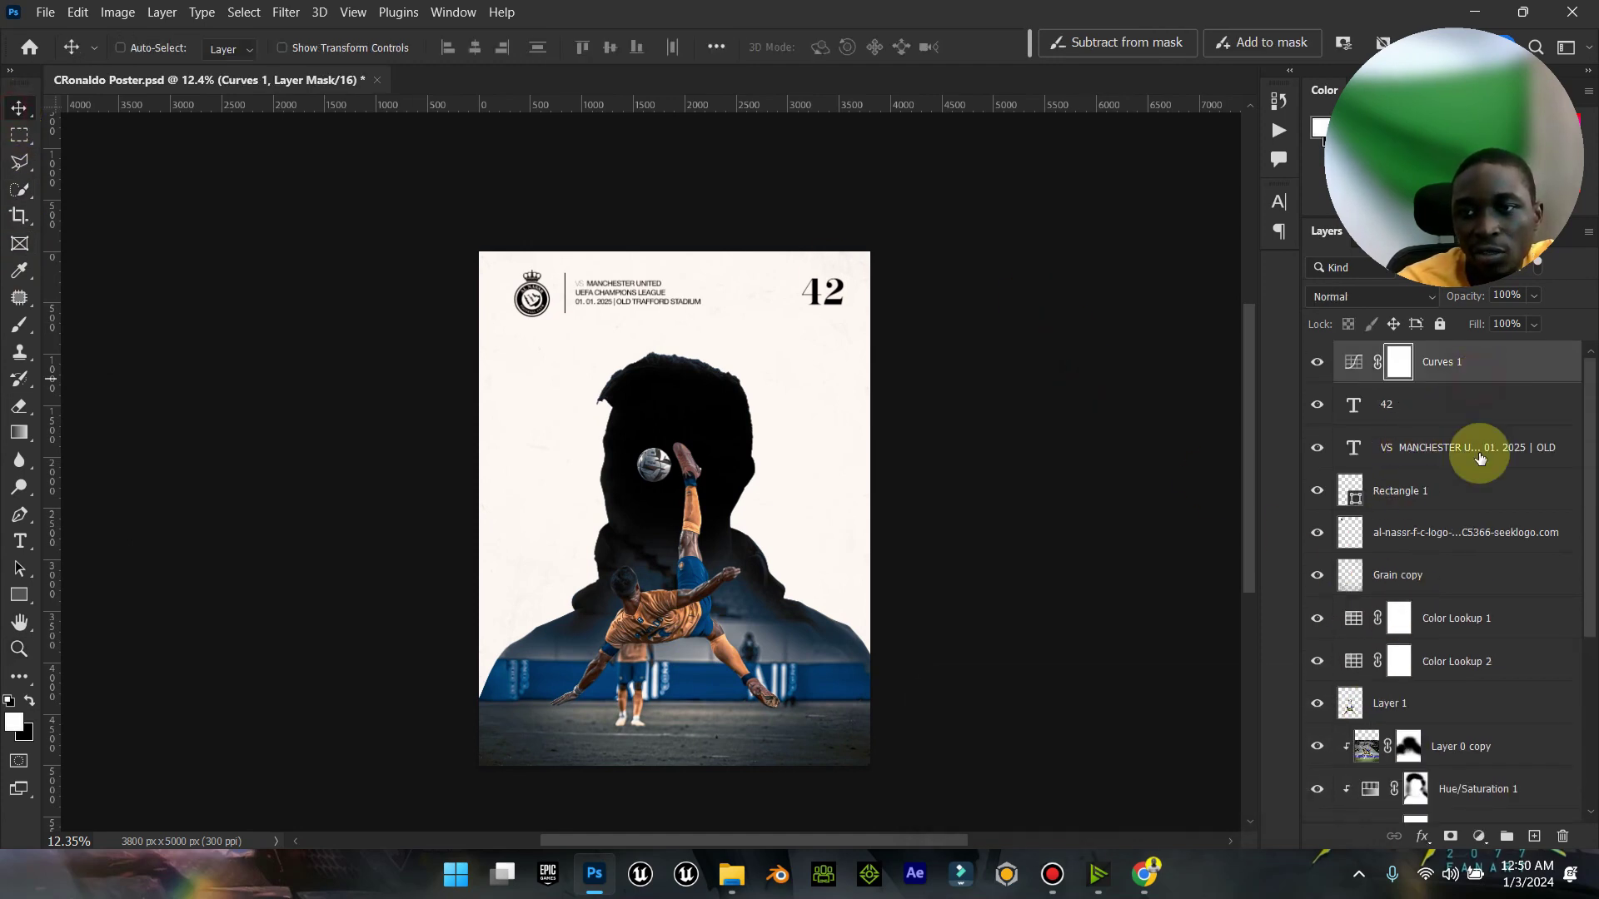
scroll(1463, 501, "down", 5)
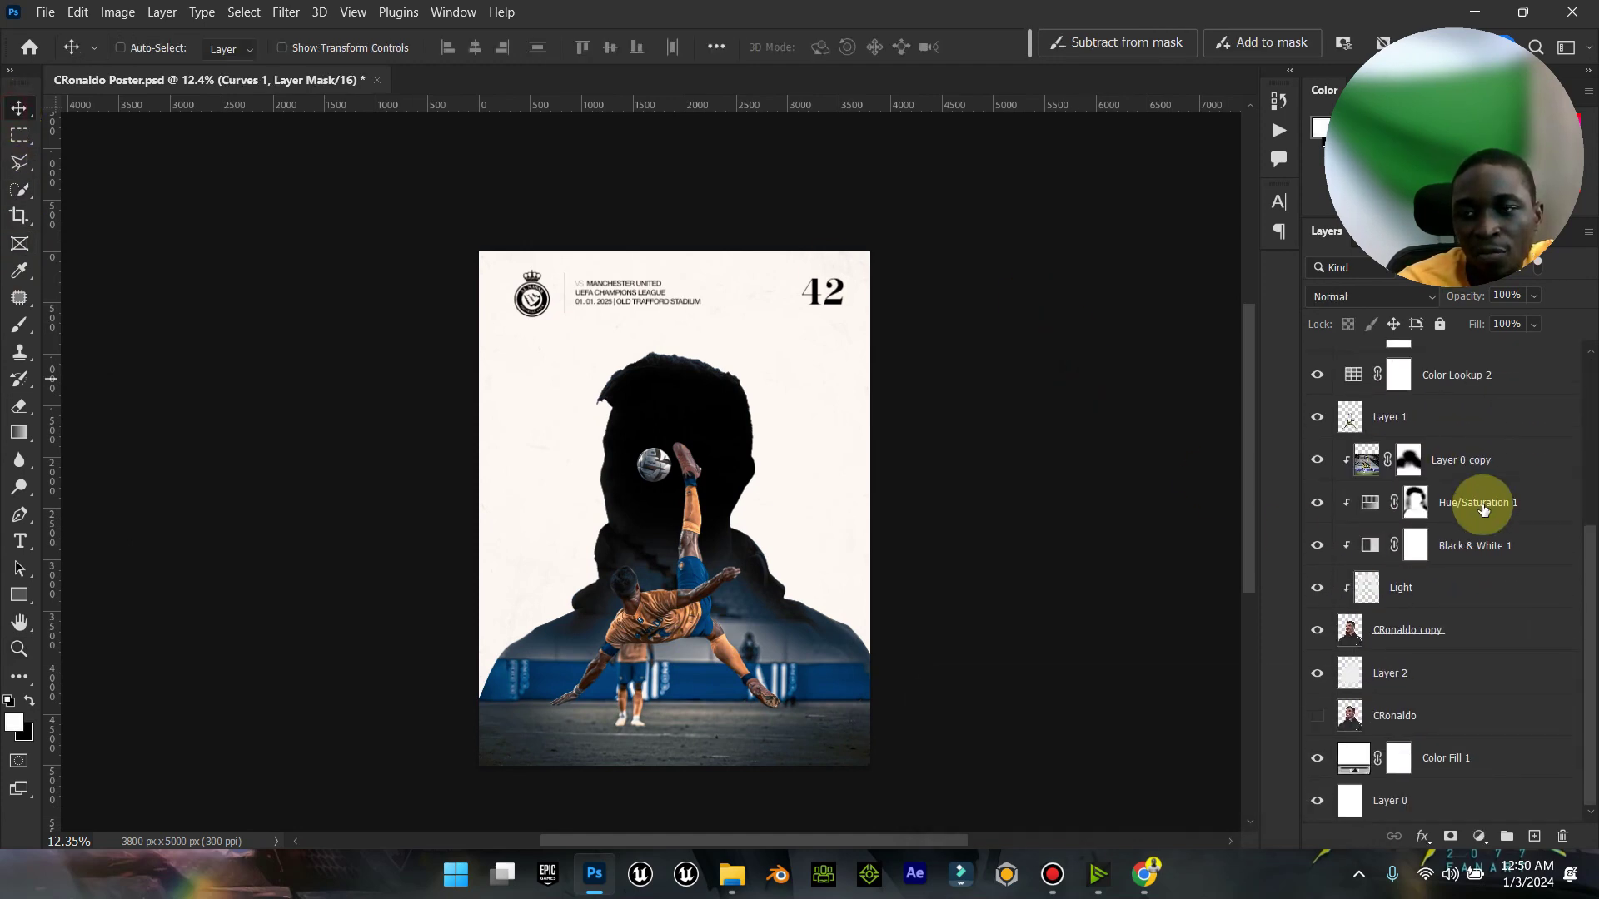
left_click(1434, 802, "shift")
key("ctrl")
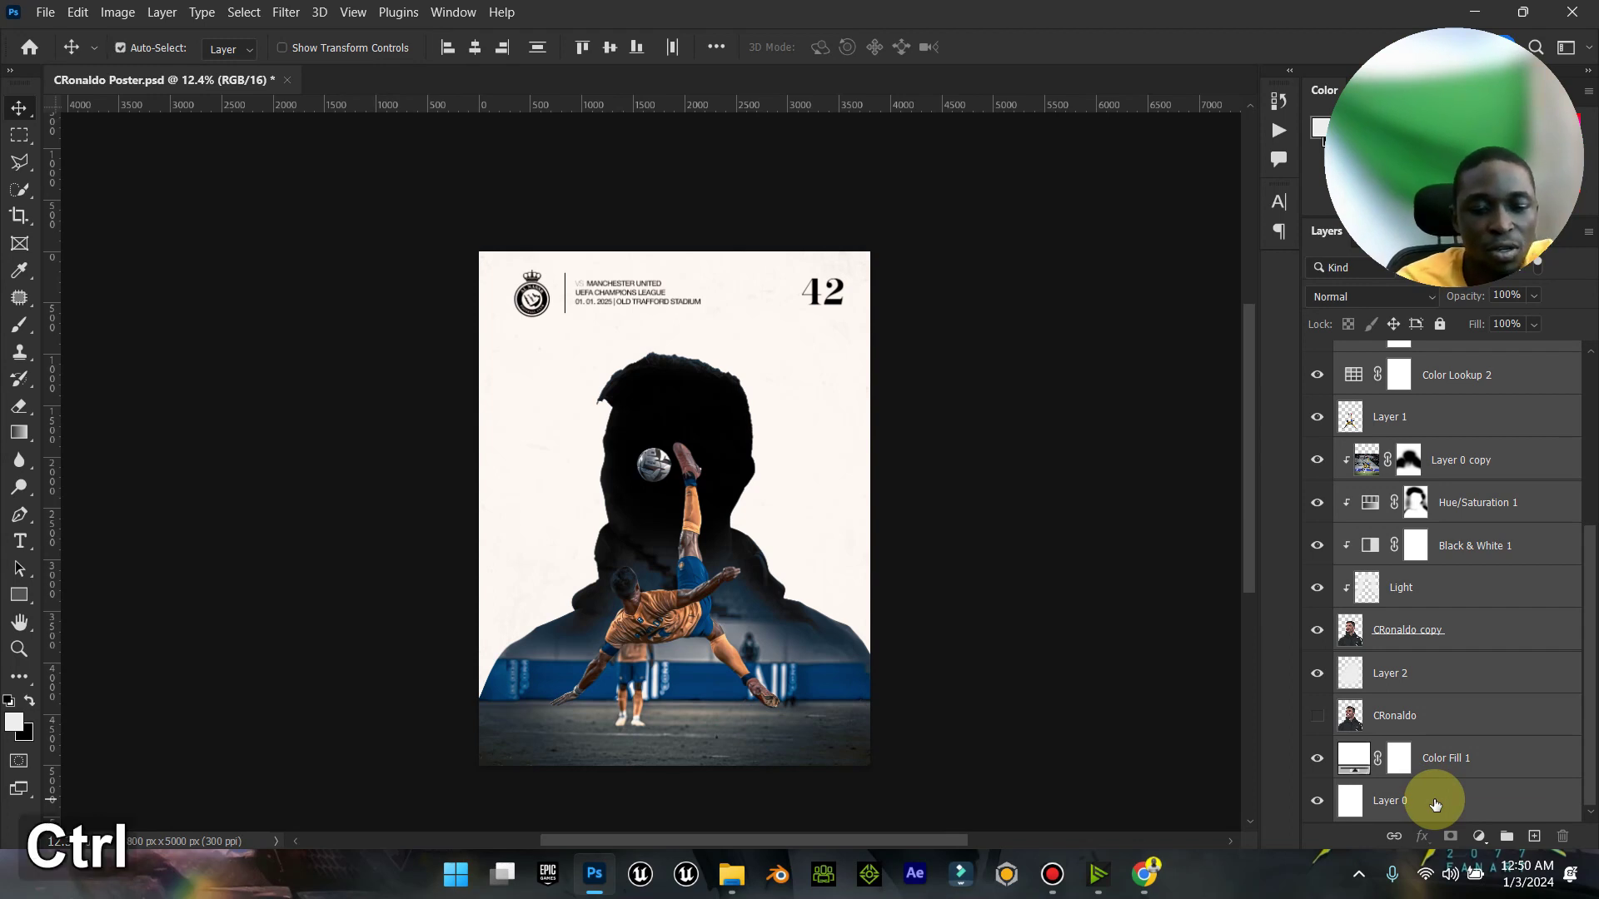
key("ctrl+shift+alt+e")
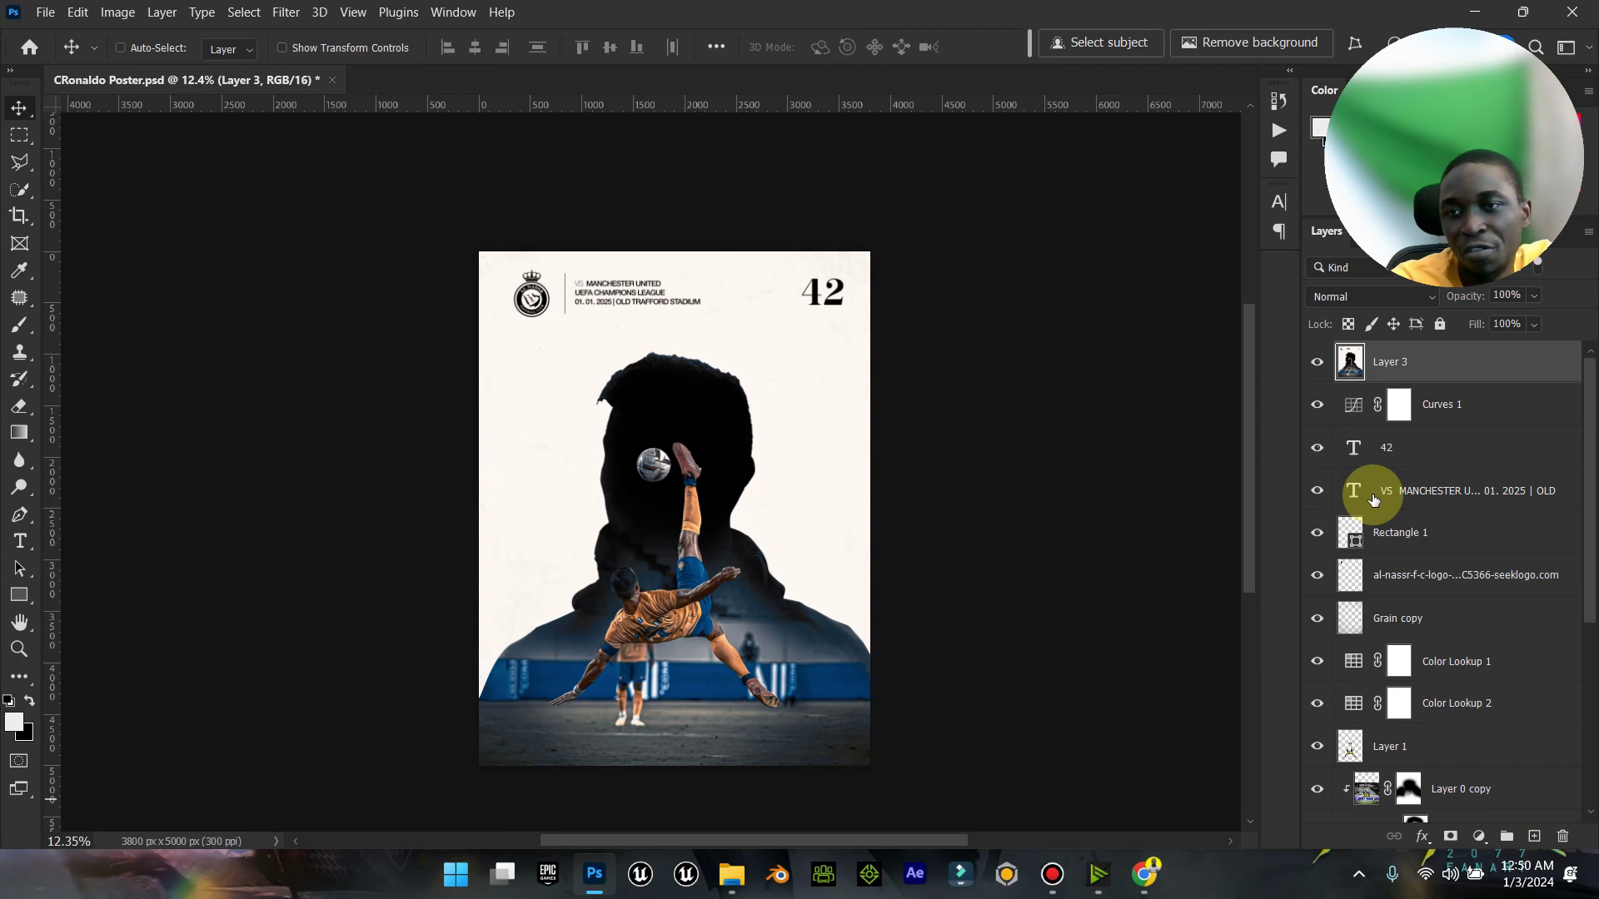
Step: Adjust the merged layer's light in the Camera Raw Filter: Exposure +0.05, Contrast -21, Highlights -7 and Shadows -5
left_click(284, 10)
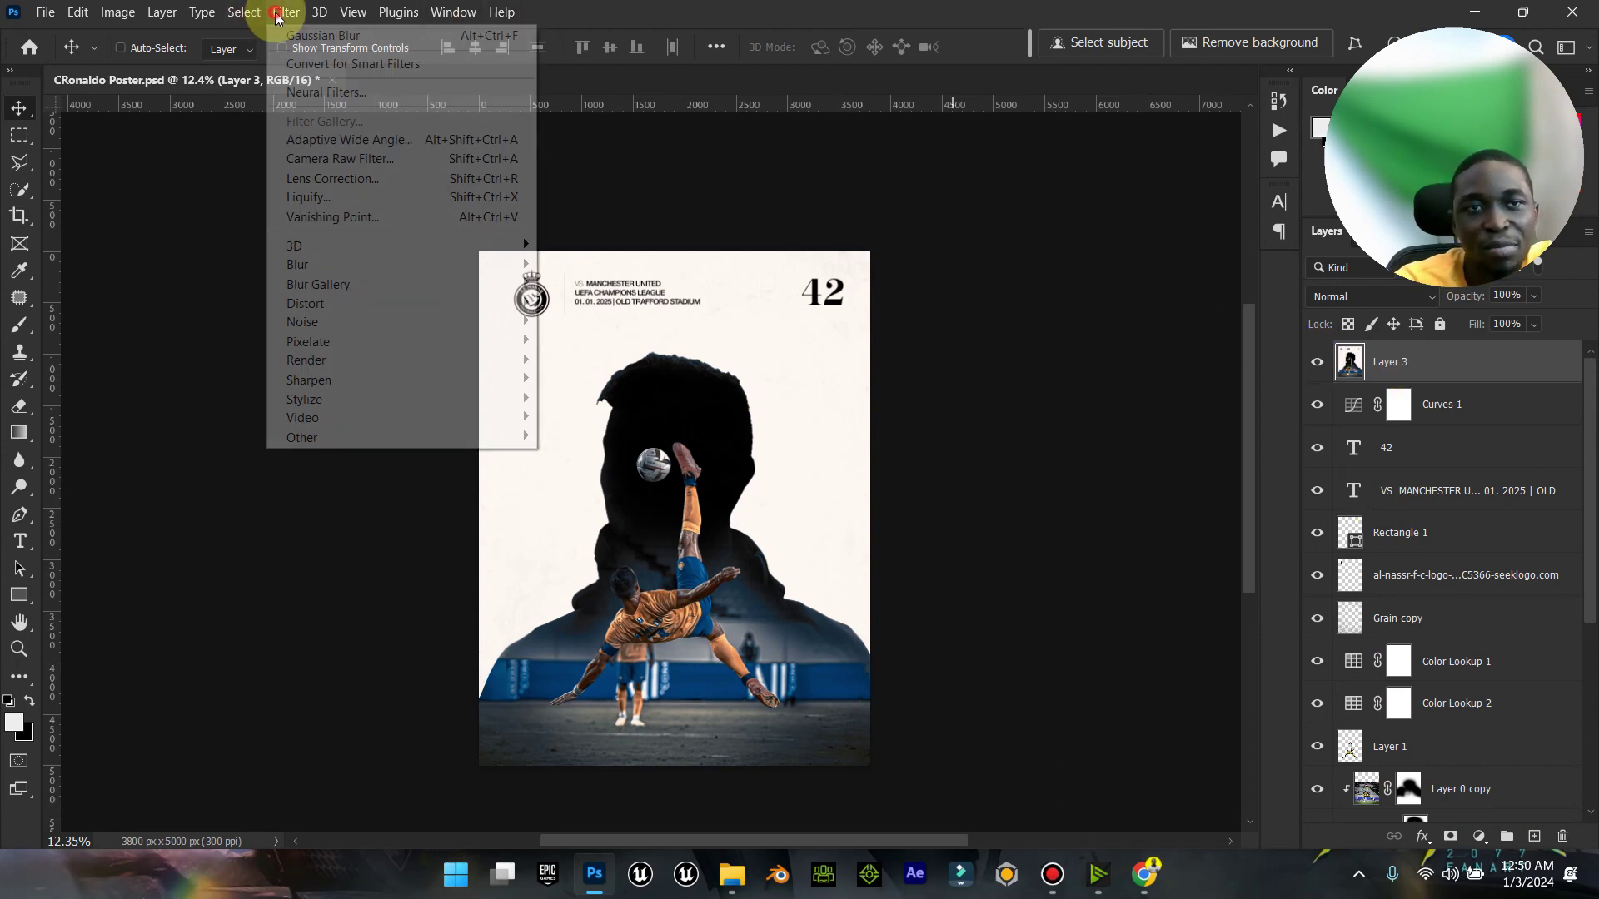
left_click(368, 166)
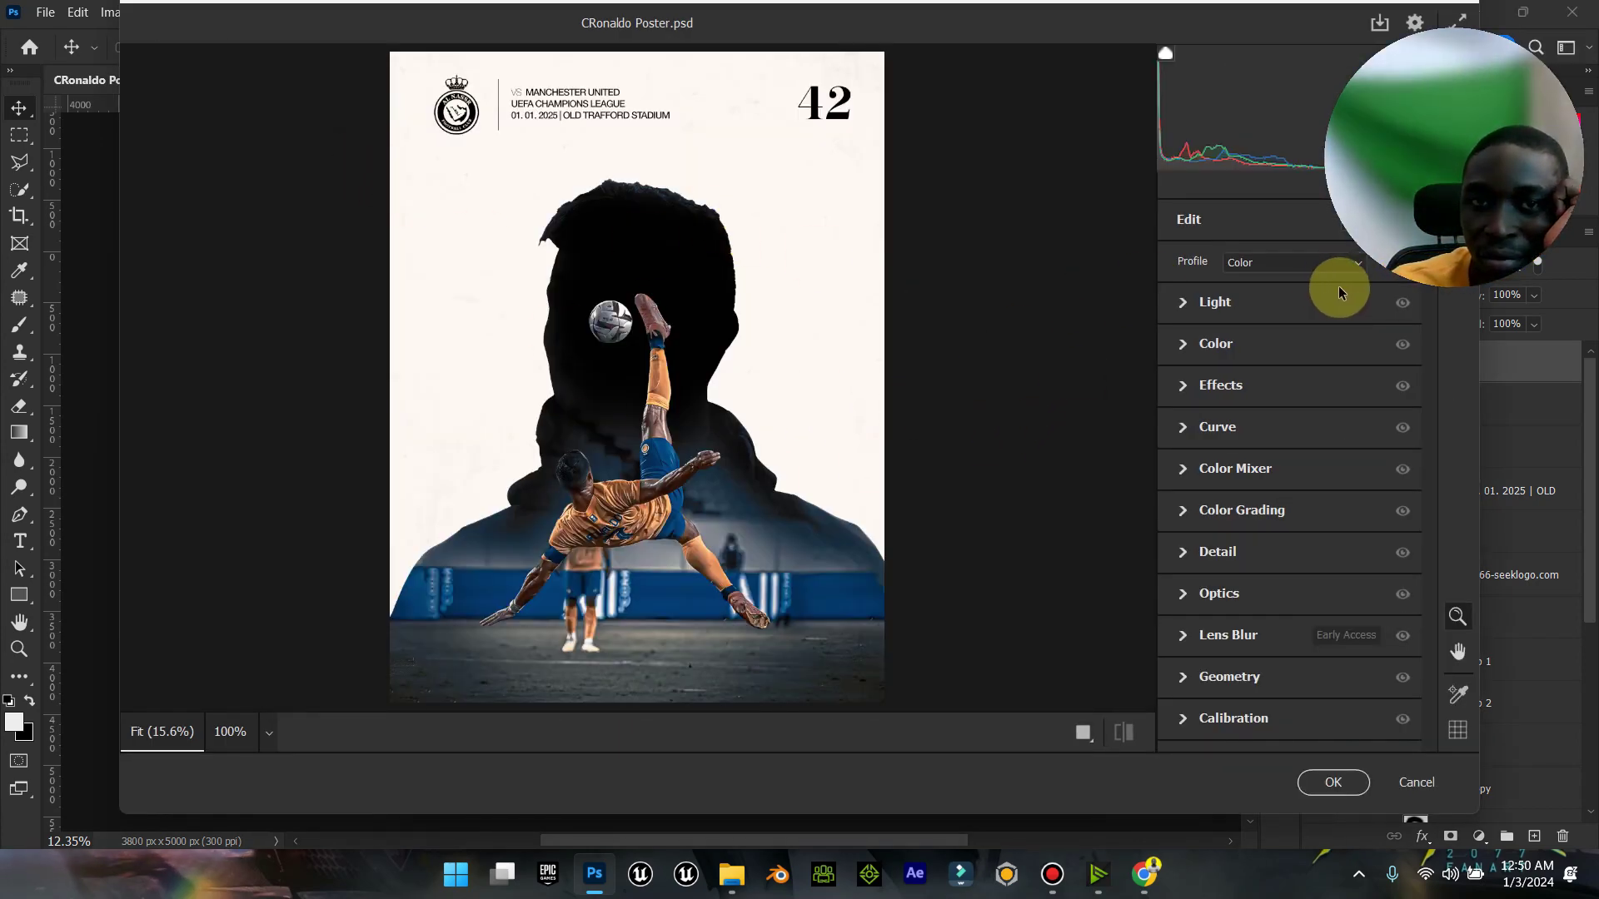
left_click(1184, 305)
left_click_drag(1285, 349, 1293, 457)
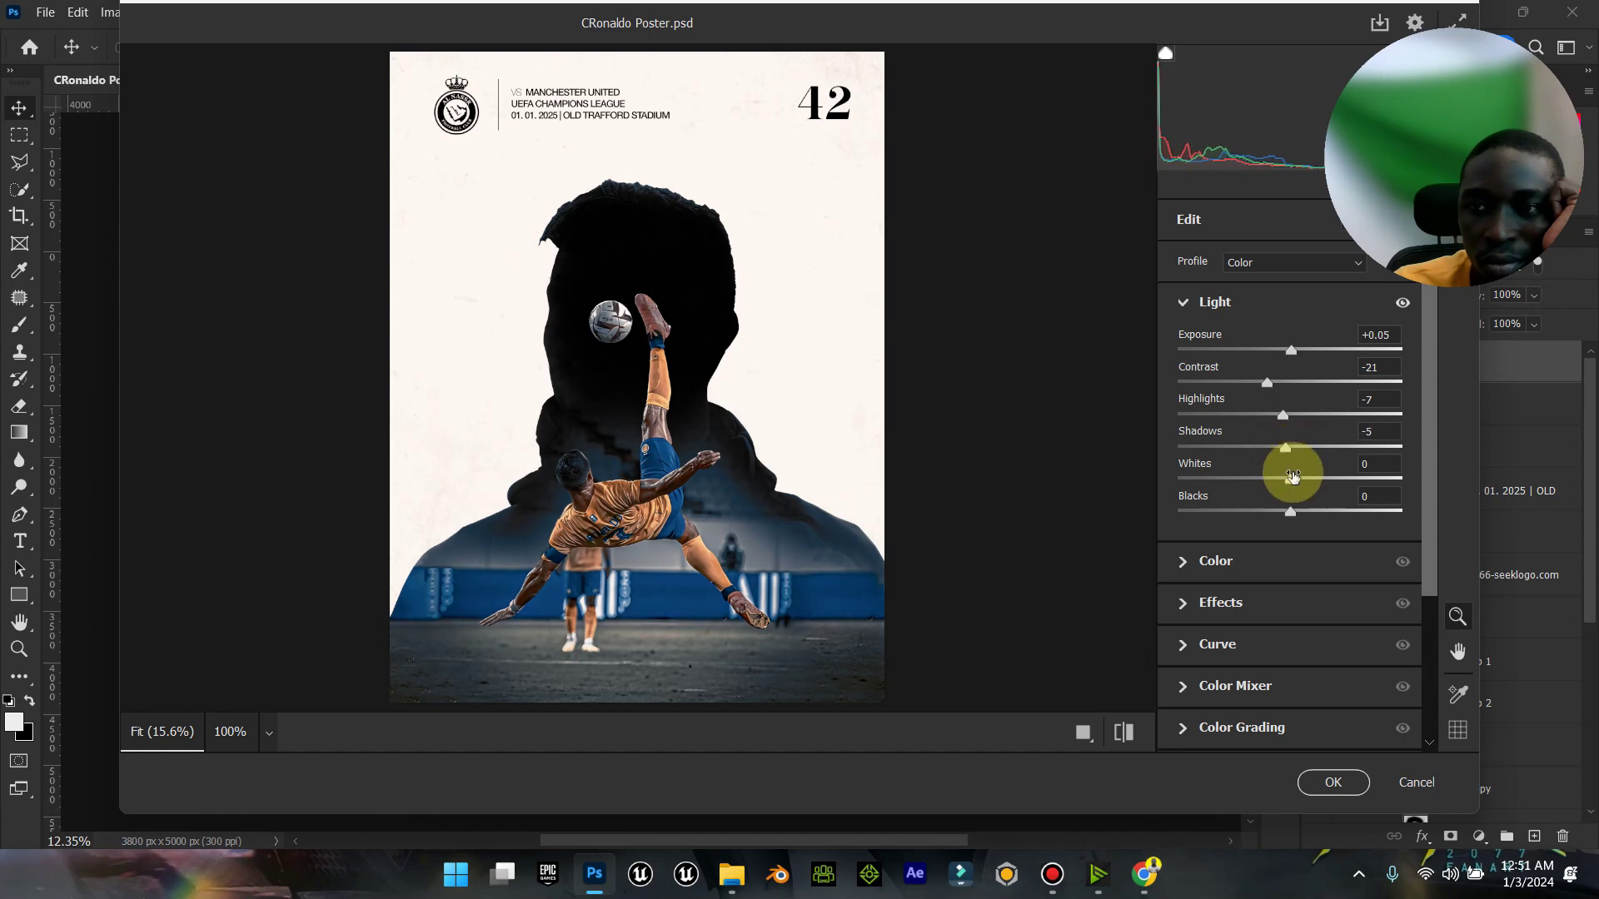
left_click(1183, 302)
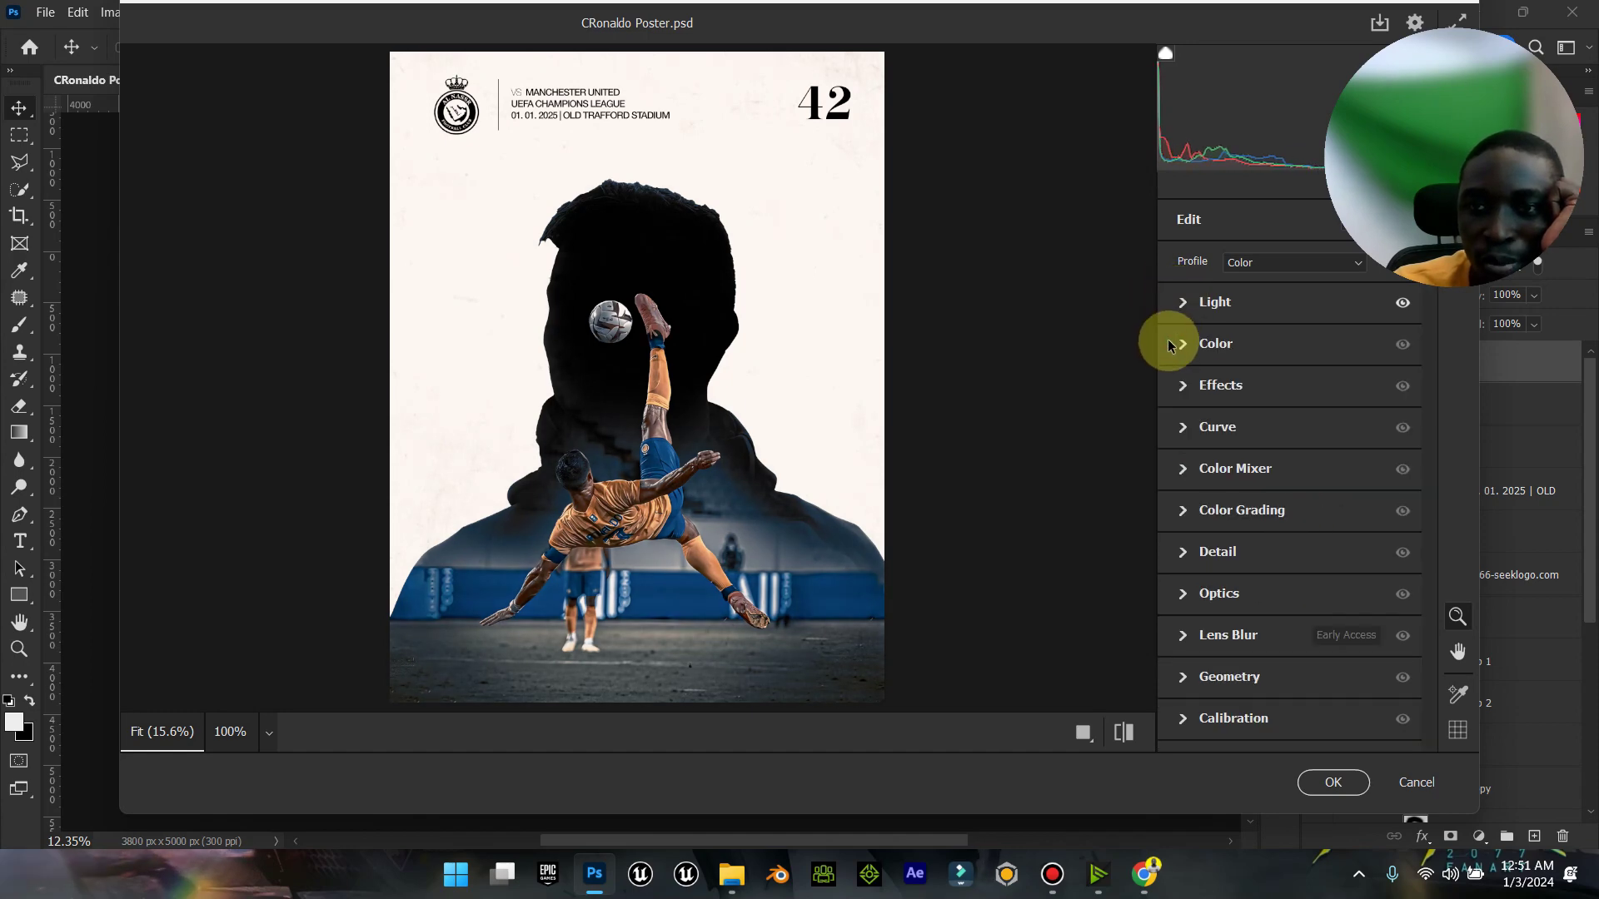
Step: Set the Camera Raw effects to Texture -20, Clarity +16 and Dehaze +3
left_click(1182, 385)
left_click_drag(1293, 434, 1308, 464)
mouse_move(1291, 495)
left_mouse_down()
mouse_move(1278, 502)
mouse_move(1306, 492)
mouse_move(1292, 506)
left_mouse_up()
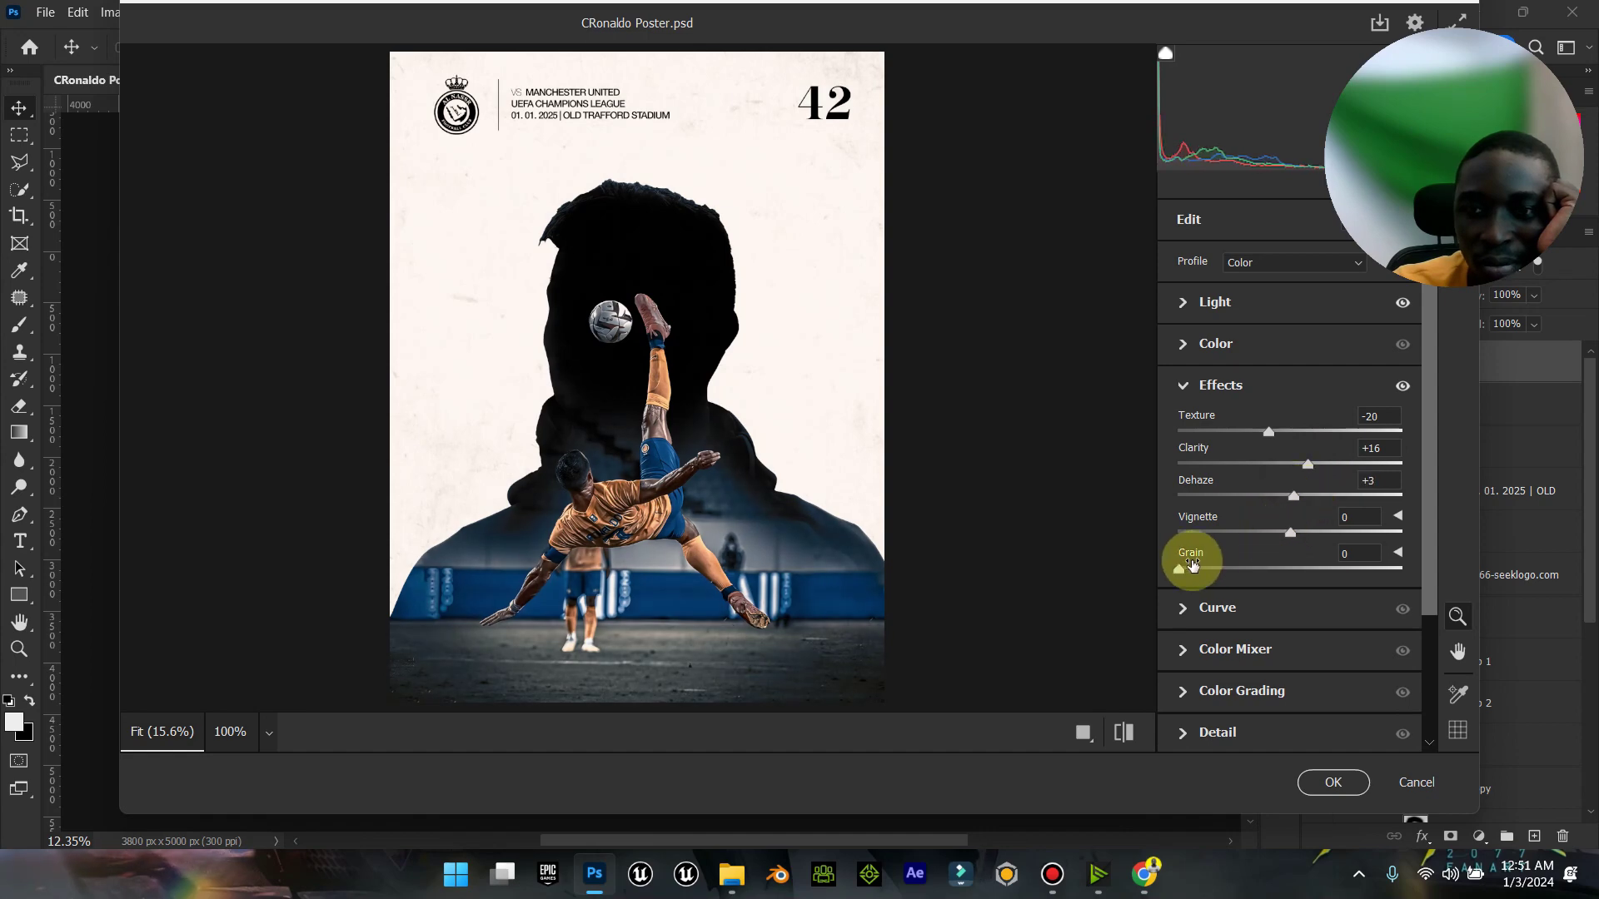
Step: Set the Camera Raw Grain to 54, judging the strength at 100% around the ball and boot and on the whole poster
scroll(592, 218, "up", 3)
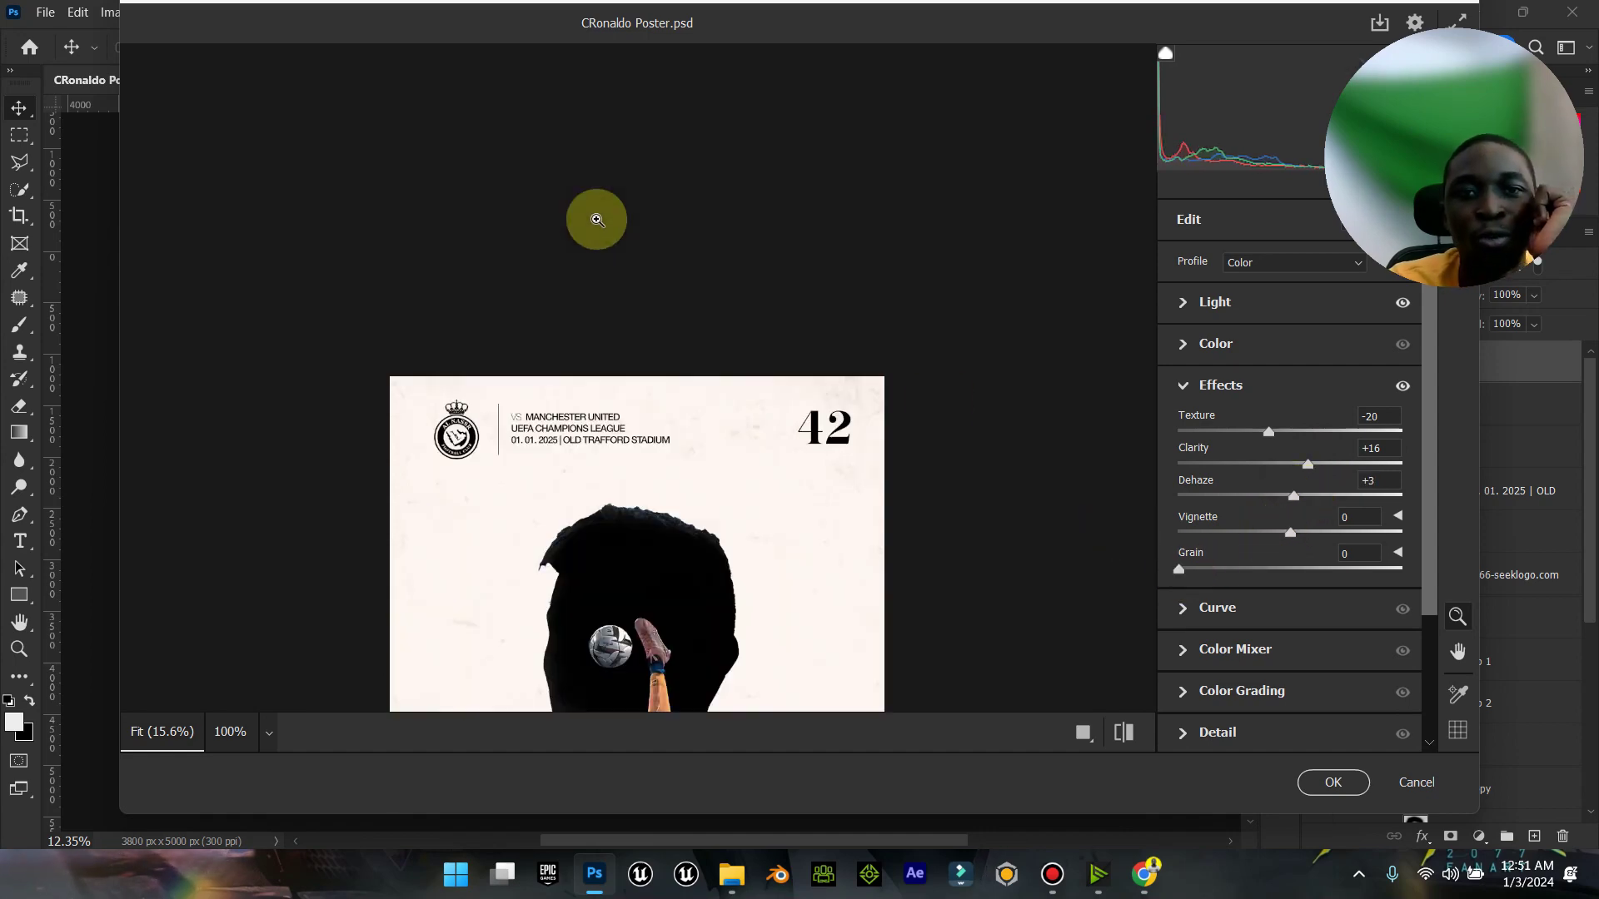
scroll(701, 478, "down", 6)
scroll(701, 478, "up", 3)
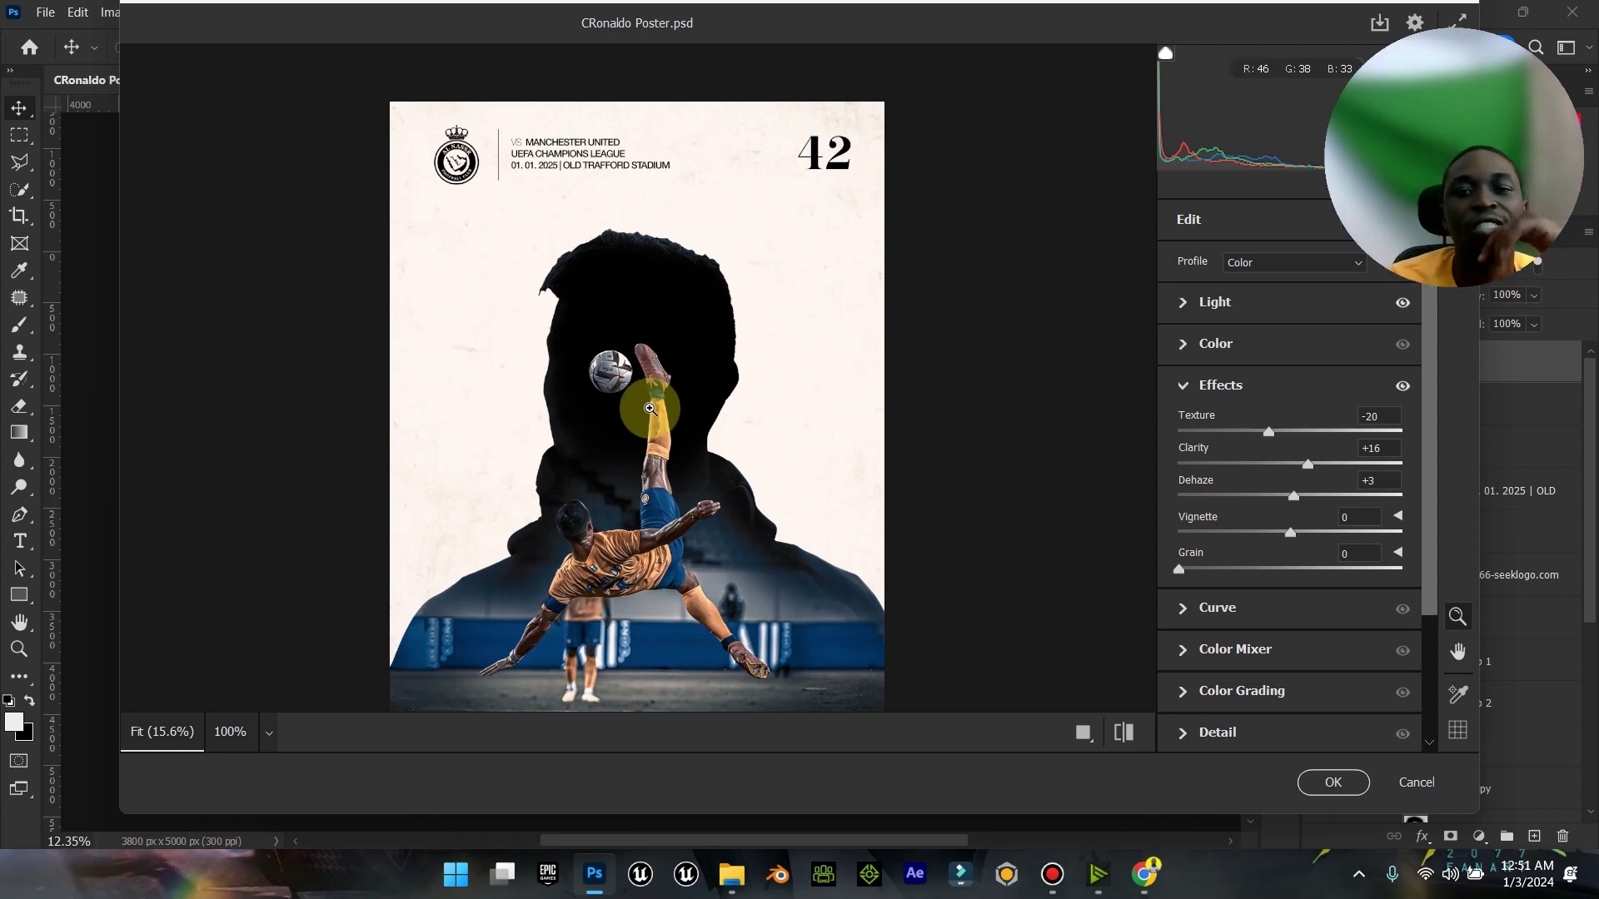
left_click(636, 376)
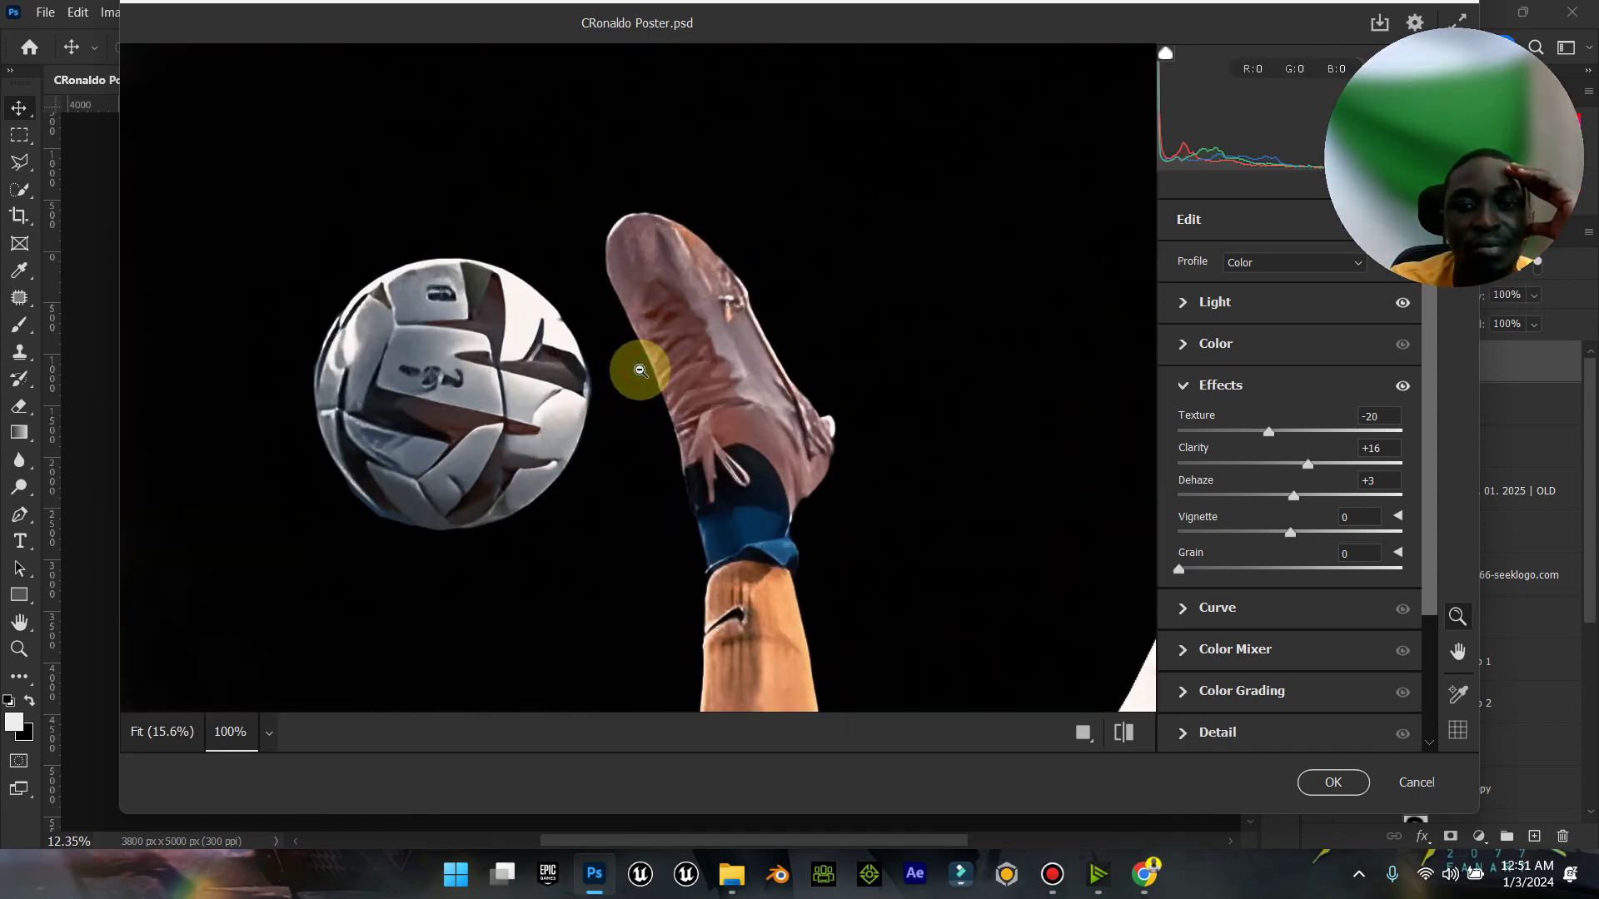
left_click(640, 370)
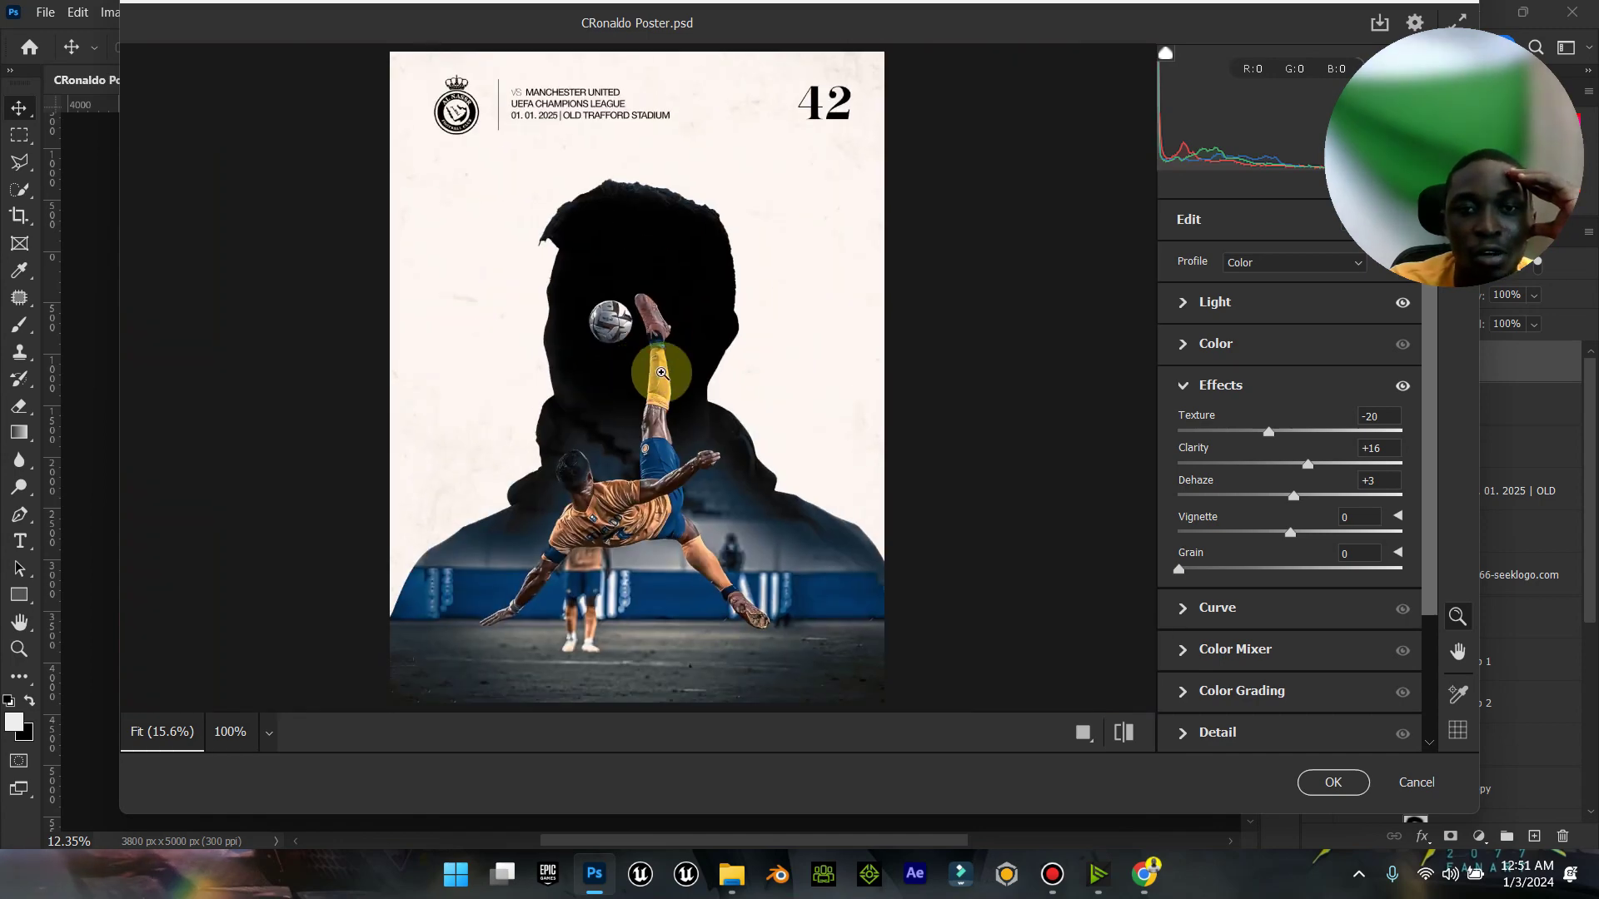
left_click_drag(1178, 570, 1275, 572)
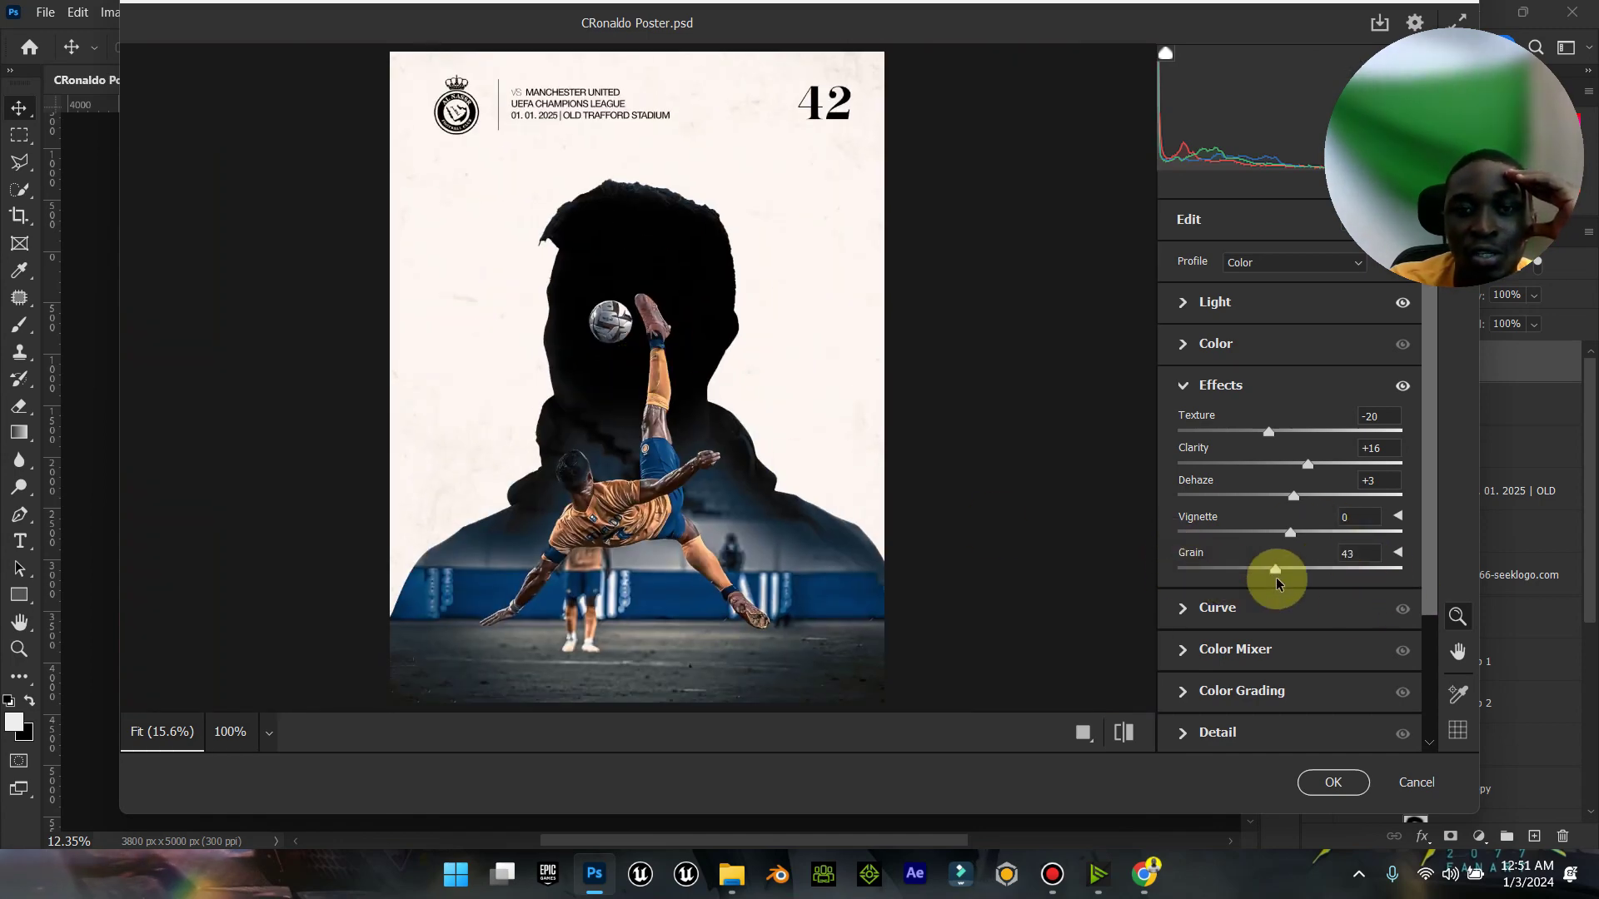
left_click(679, 307)
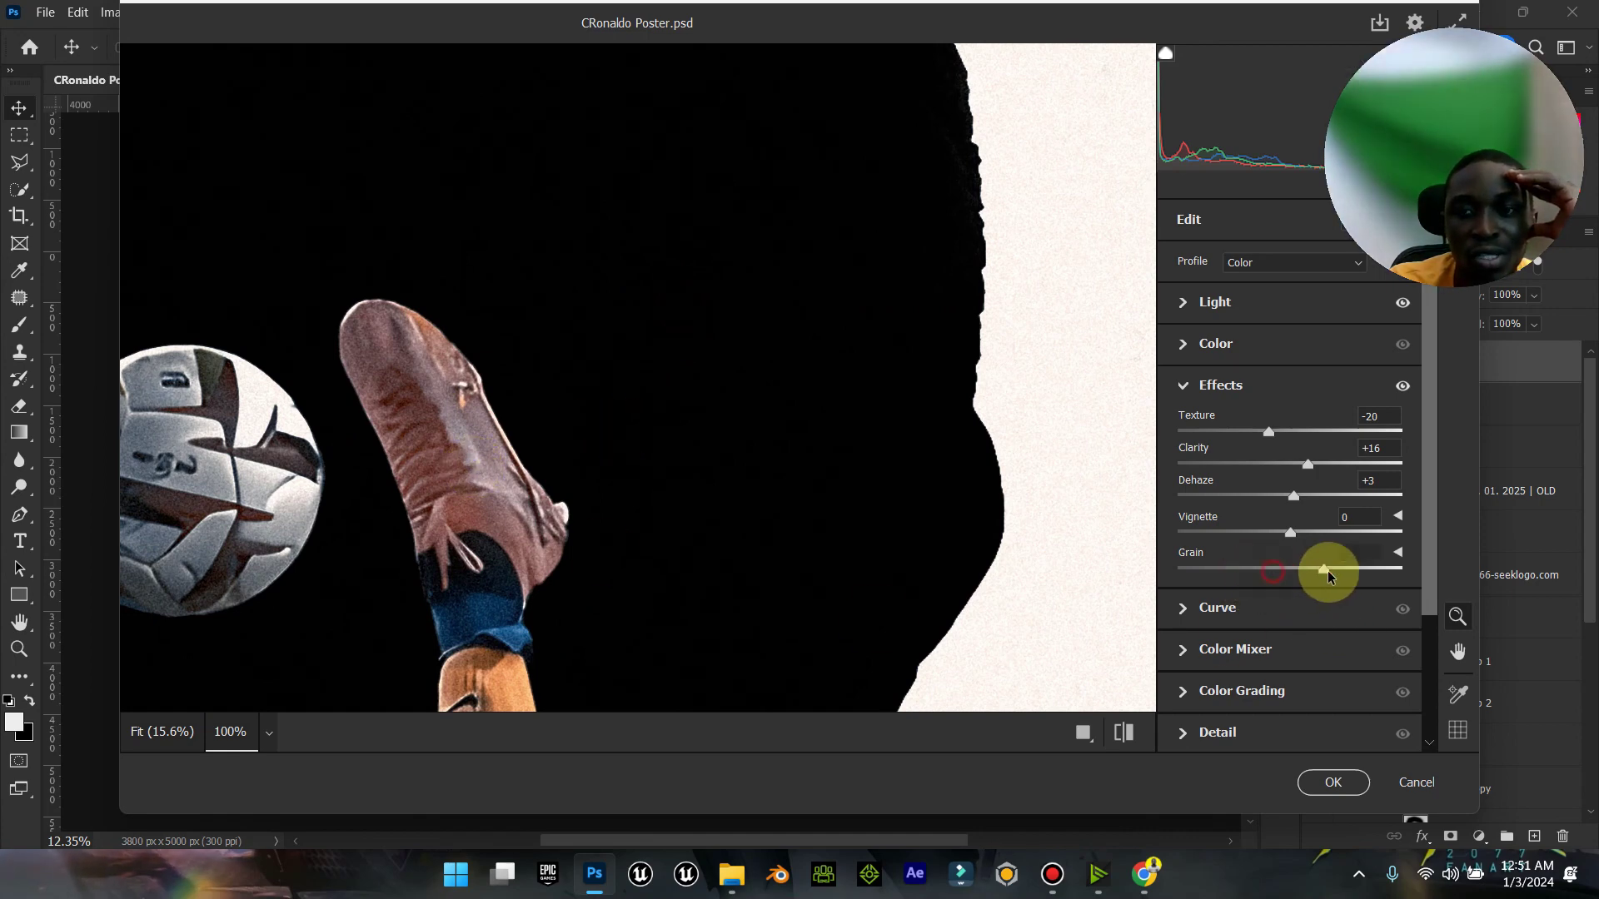
left_click_drag(1328, 572, 1333, 568)
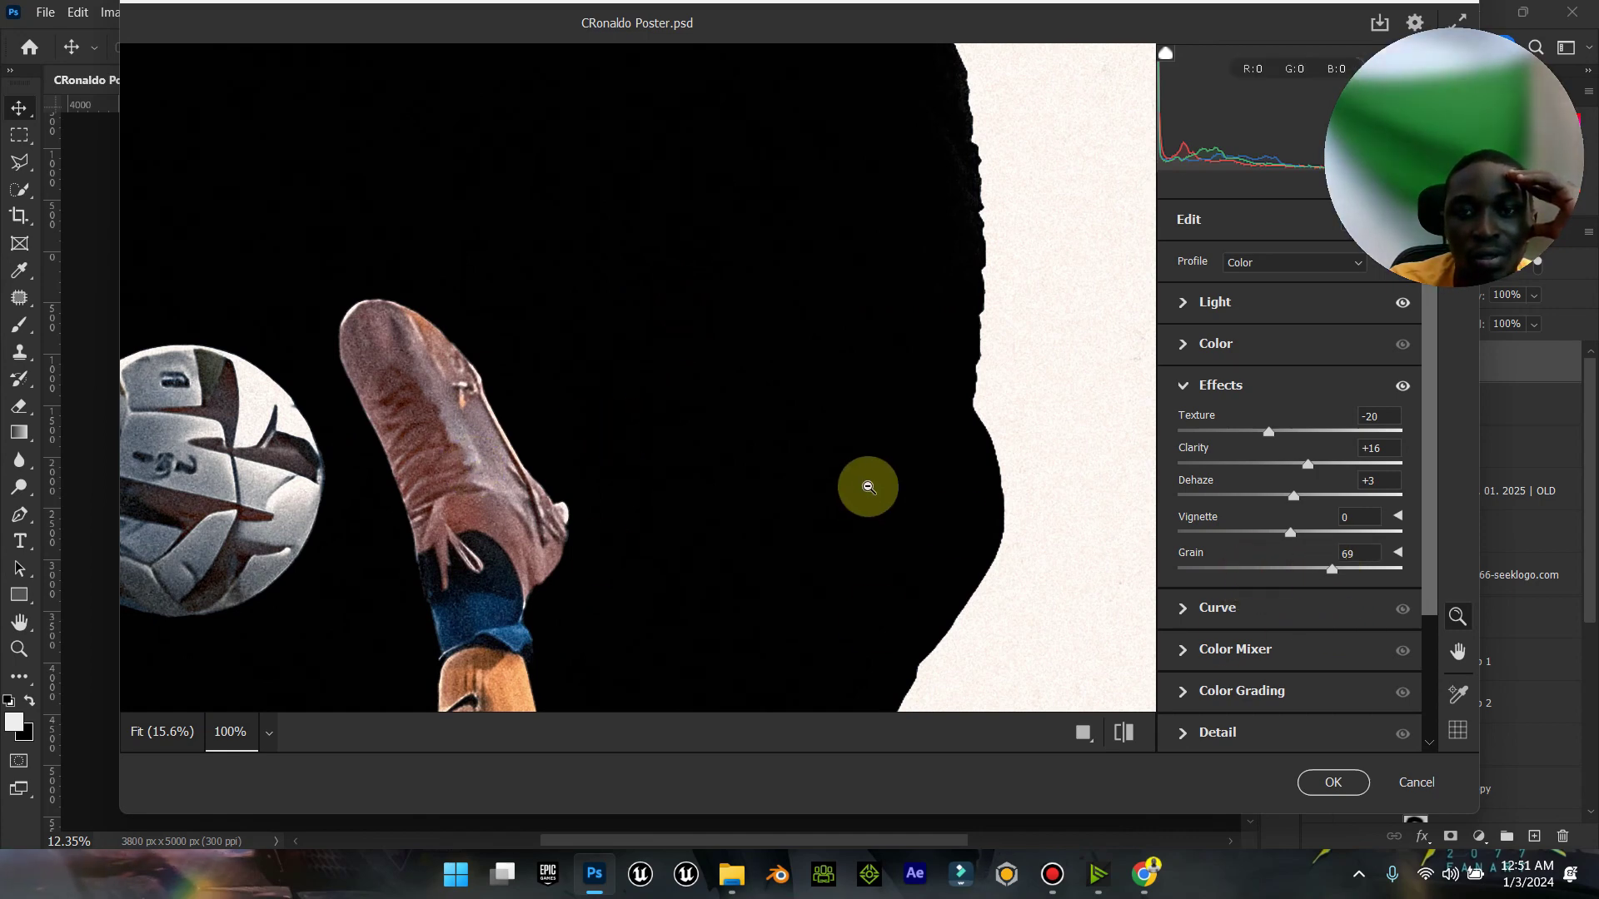
left_click_drag(1333, 571, 1296, 570)
left_click(778, 488)
left_click_drag(627, 577, 725, 449)
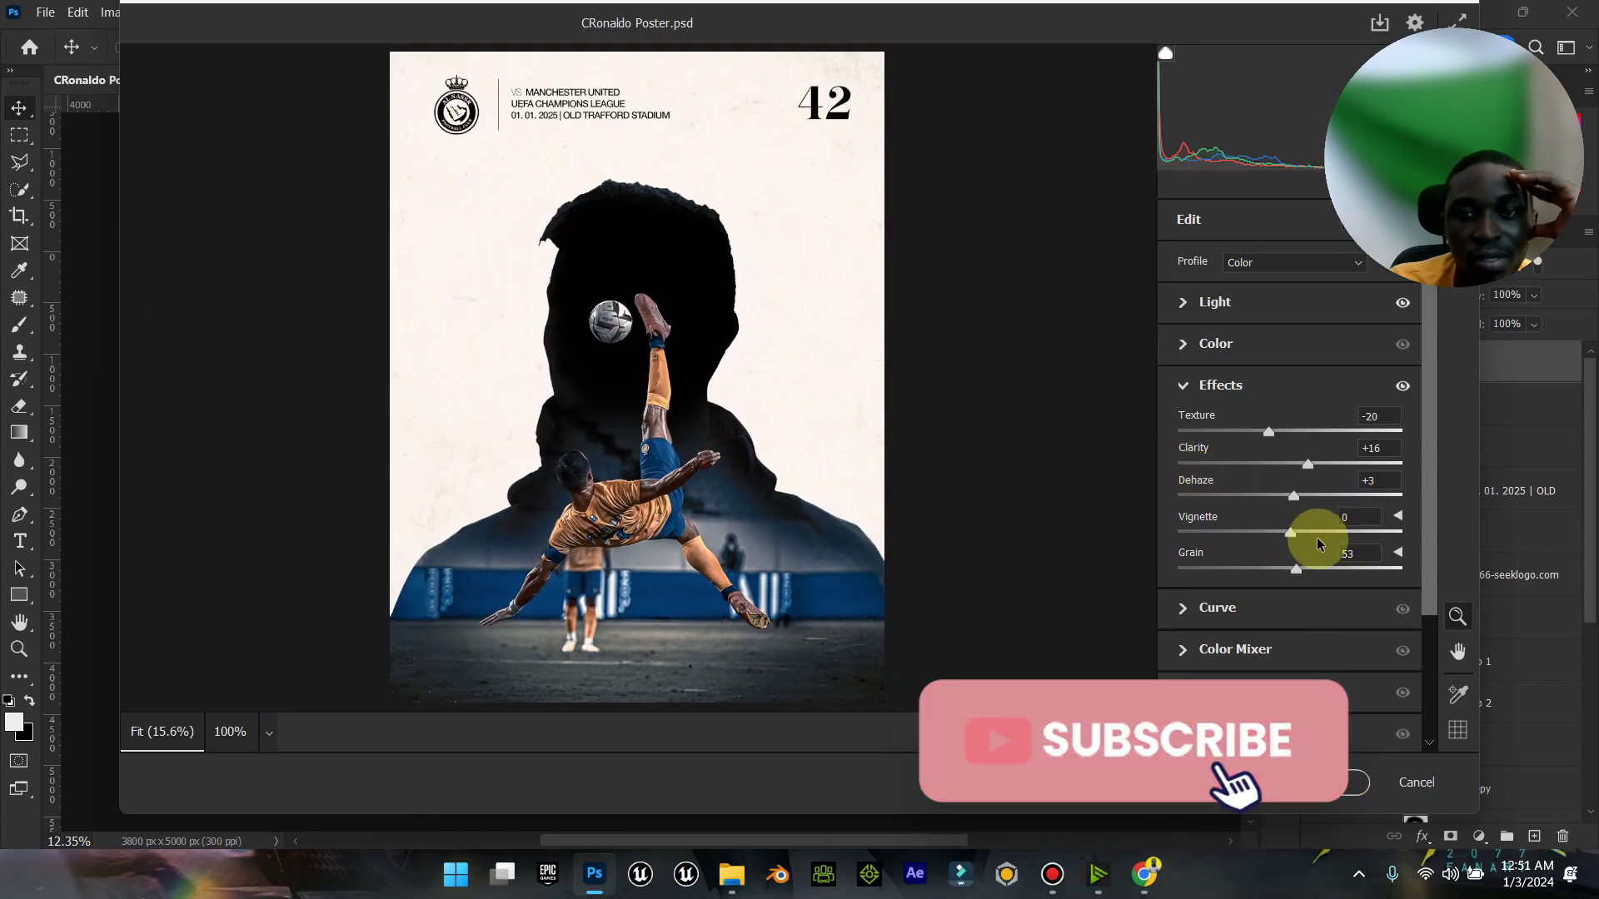
left_click(1299, 573)
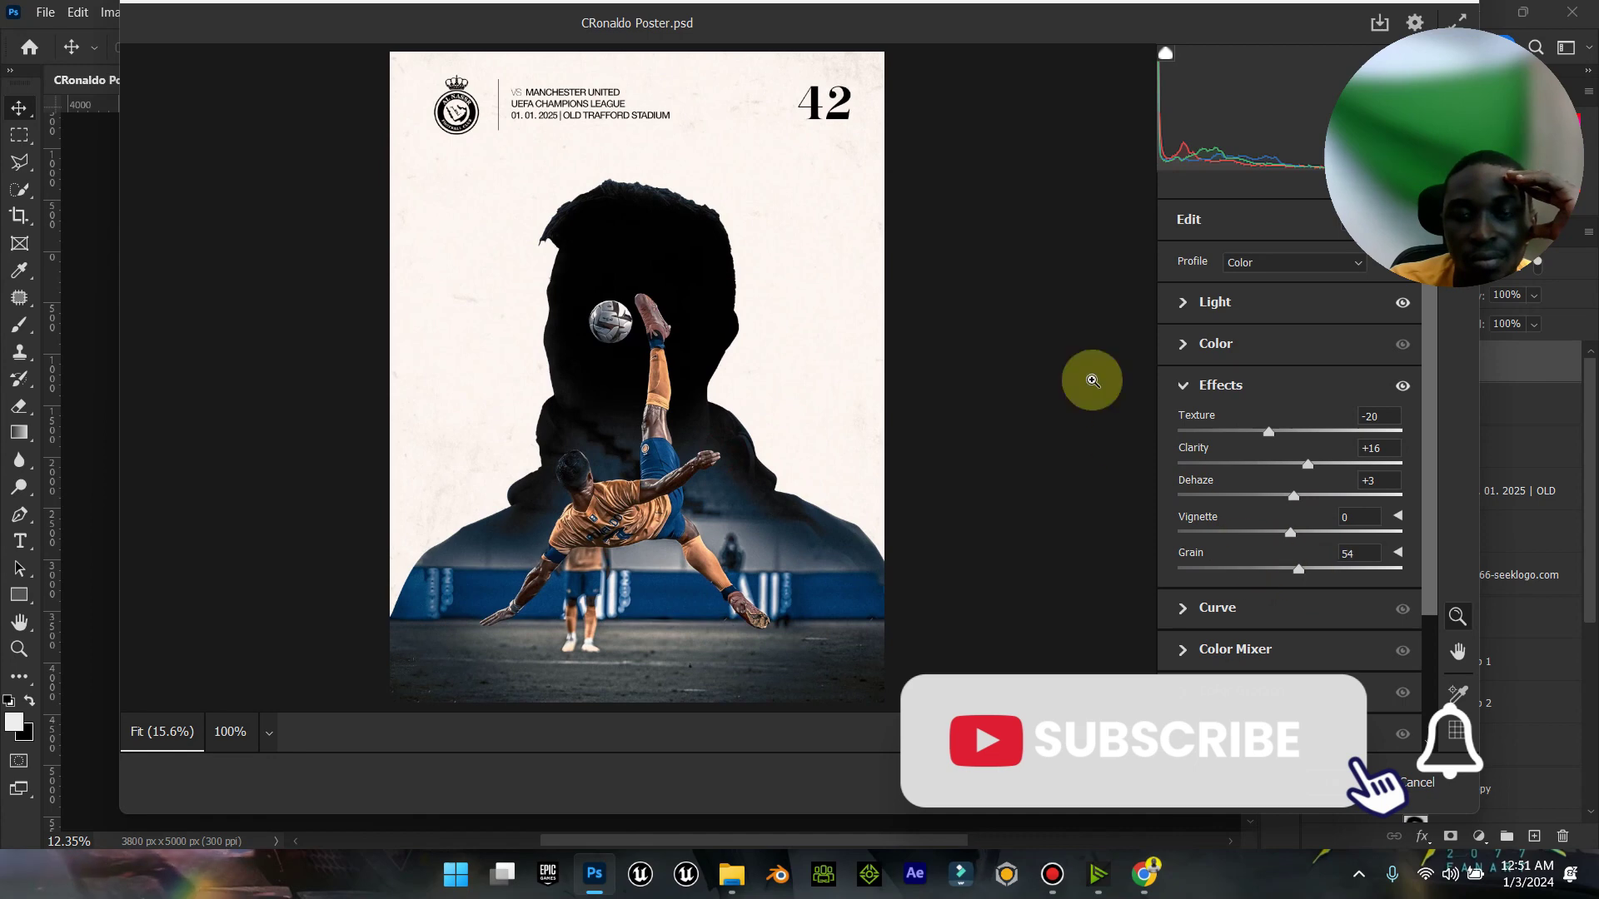
left_click(1185, 387)
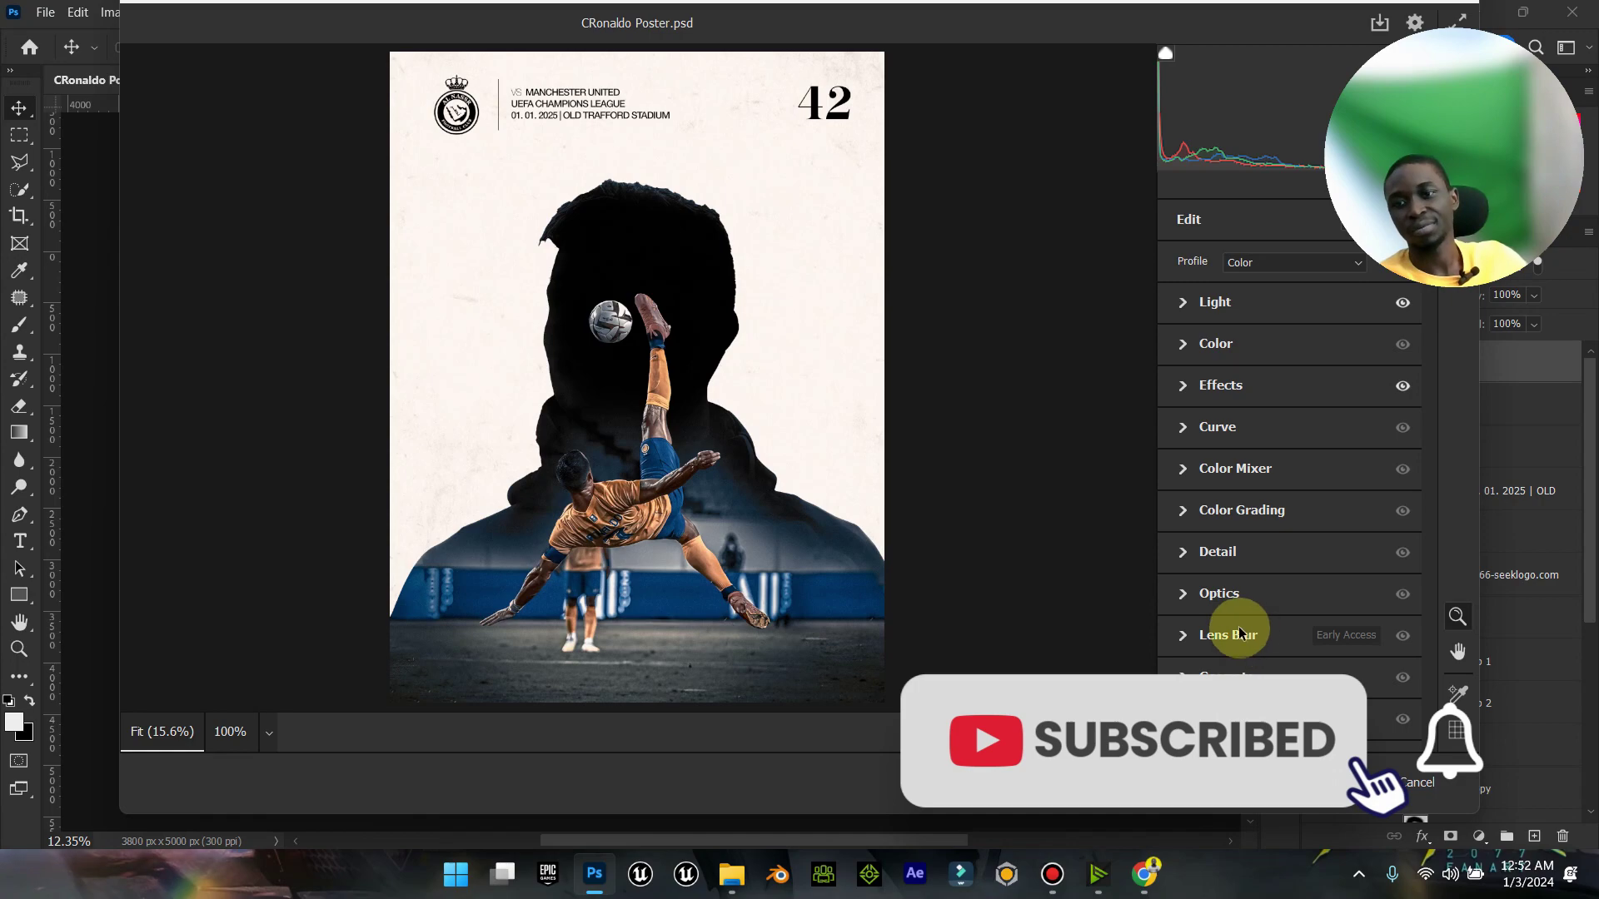
Step: Set the Camera Raw detail to Sharpening 29 and Noise Reduction 3, checking the poster at 100% zoom
left_click(1183, 549)
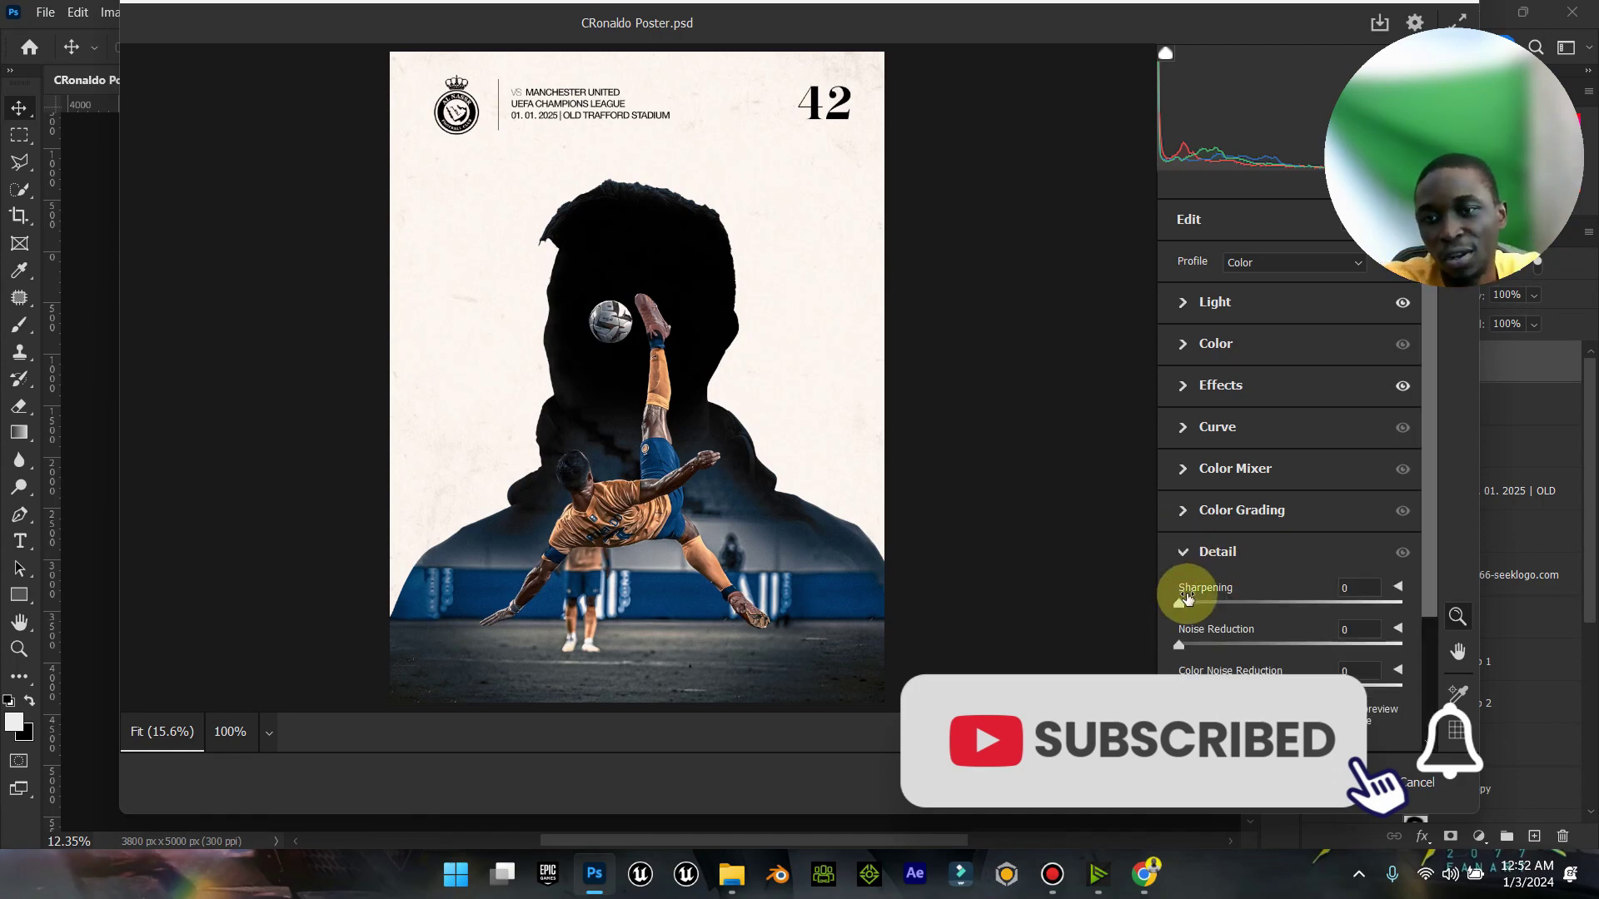
left_click_drag(1206, 605, 1222, 601)
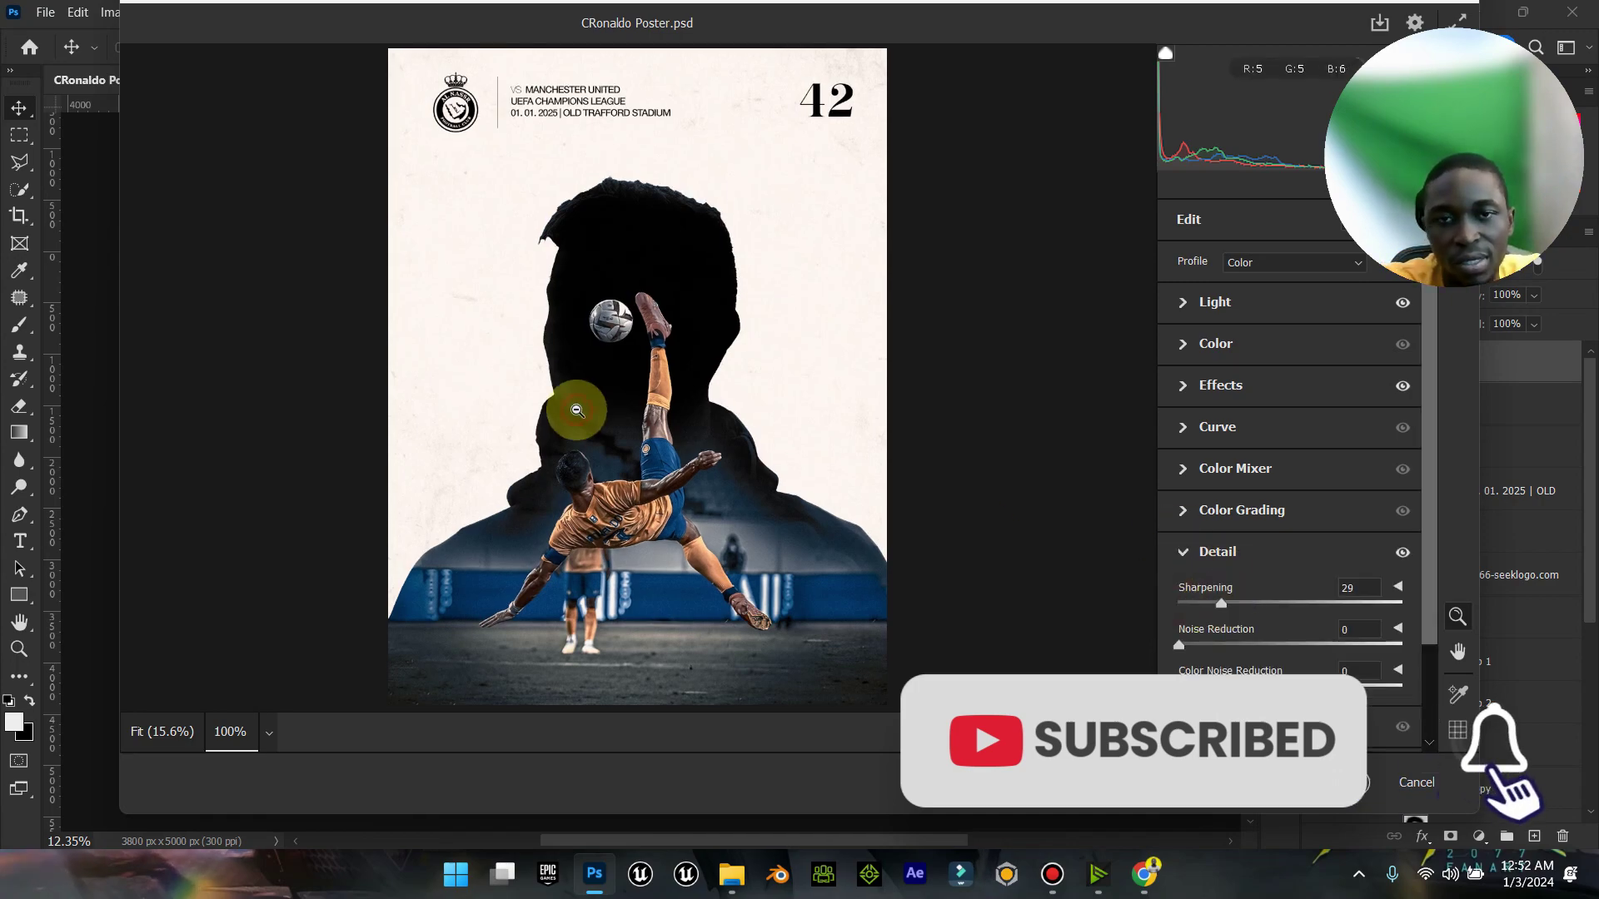
left_click(585, 414)
left_click(831, 474)
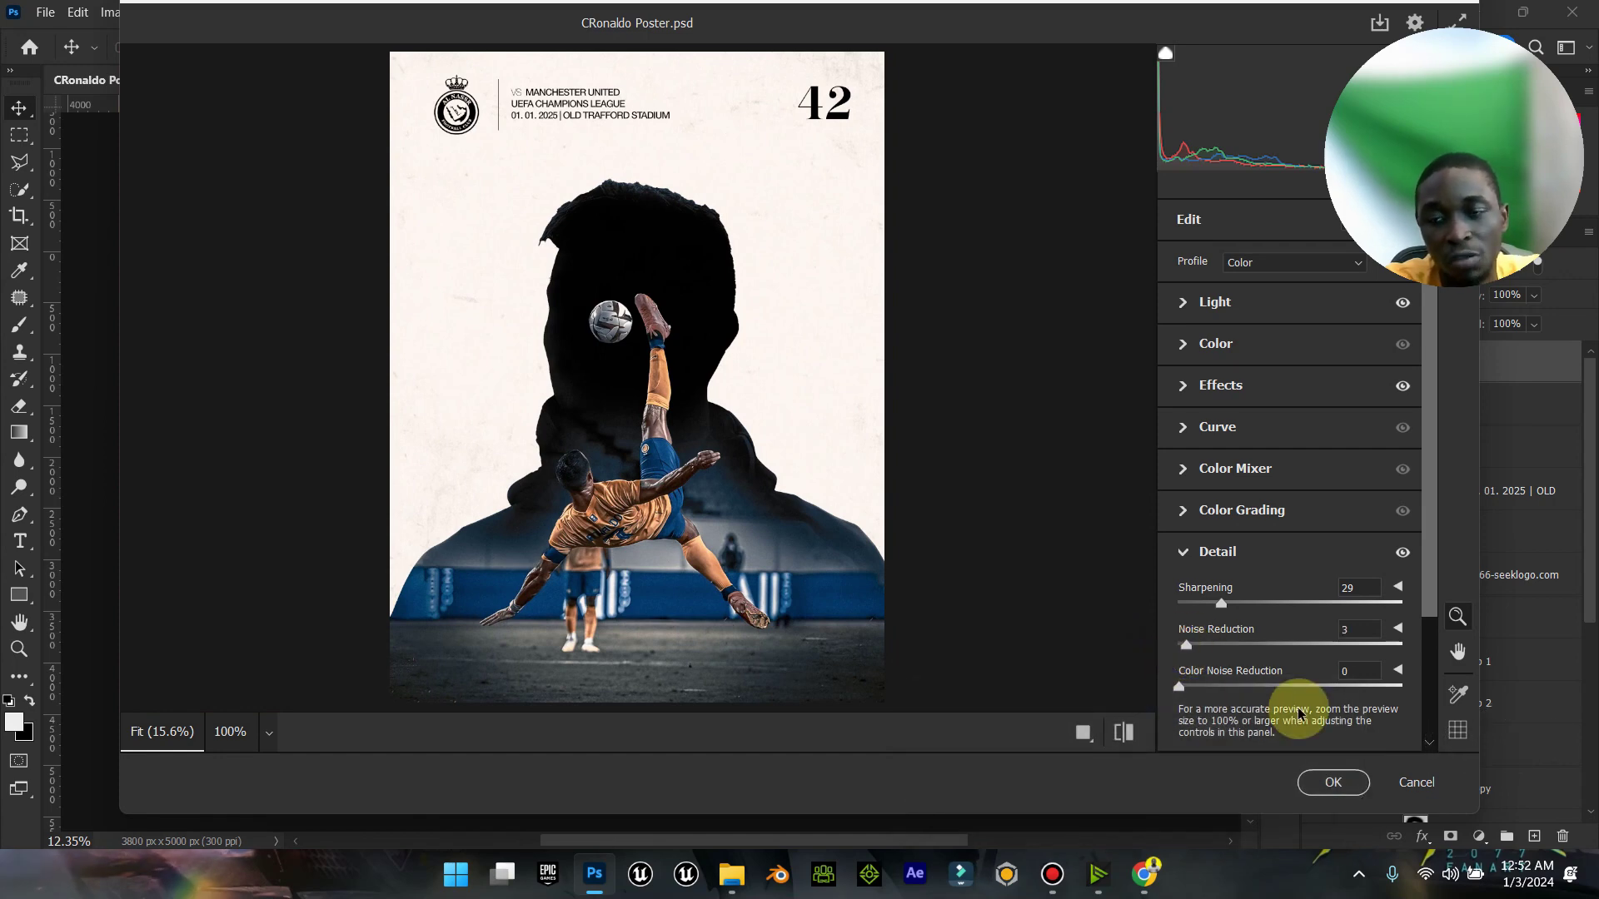
left_click(1188, 552)
Step: Raise the Camera Raw Vibrance to +47 and apply the filter to the merged layer
left_click(1193, 346)
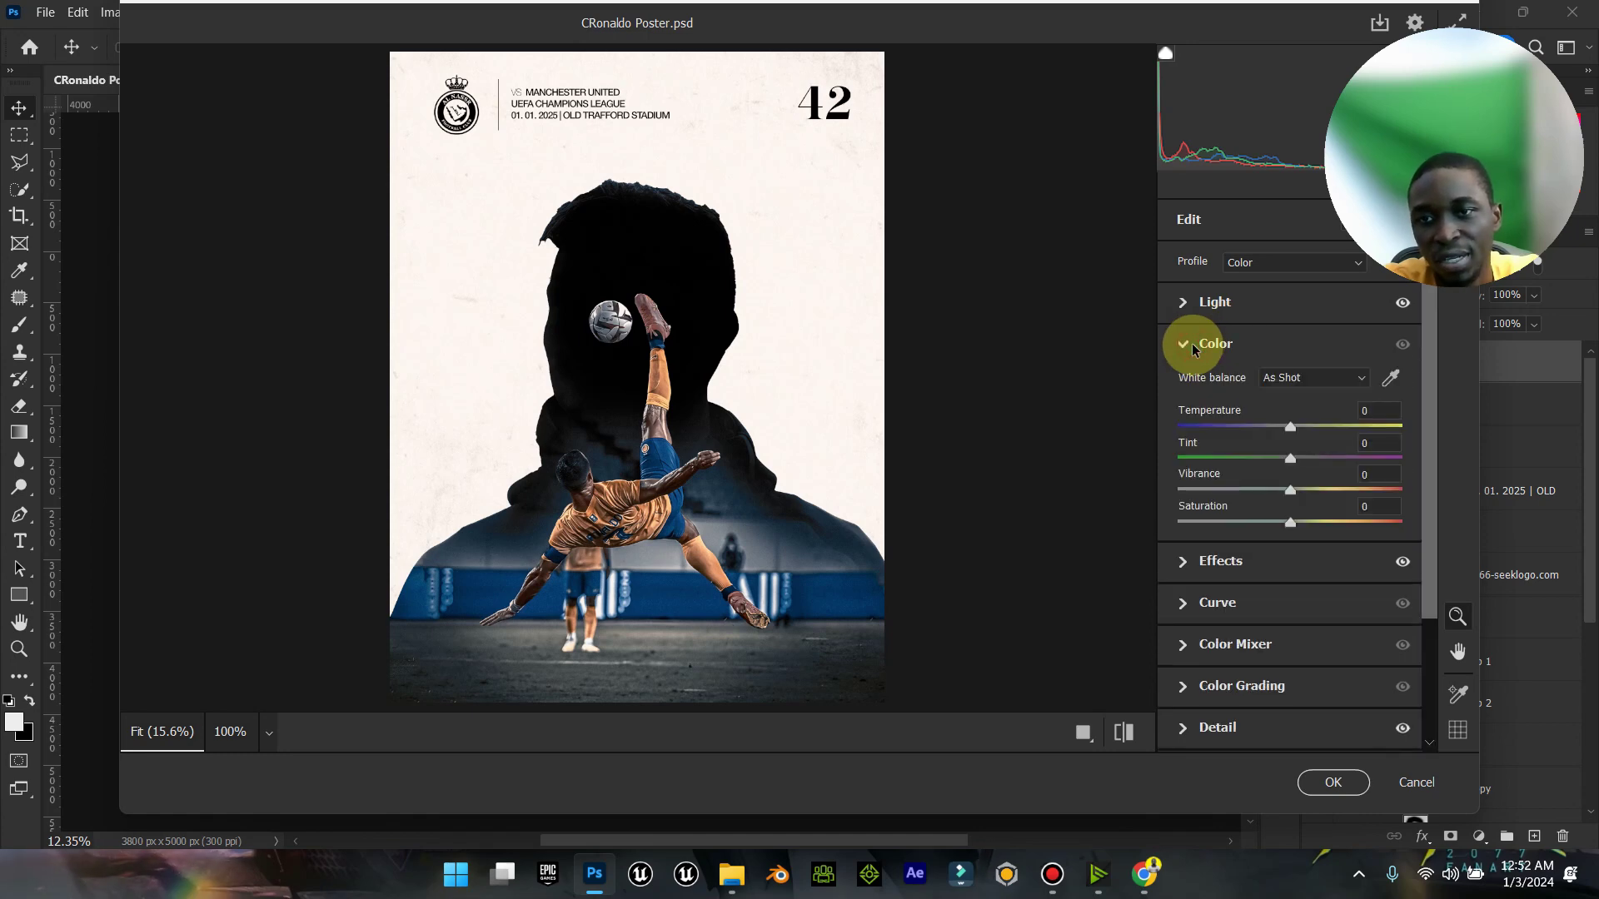
left_click(1194, 346)
left_click(1203, 348)
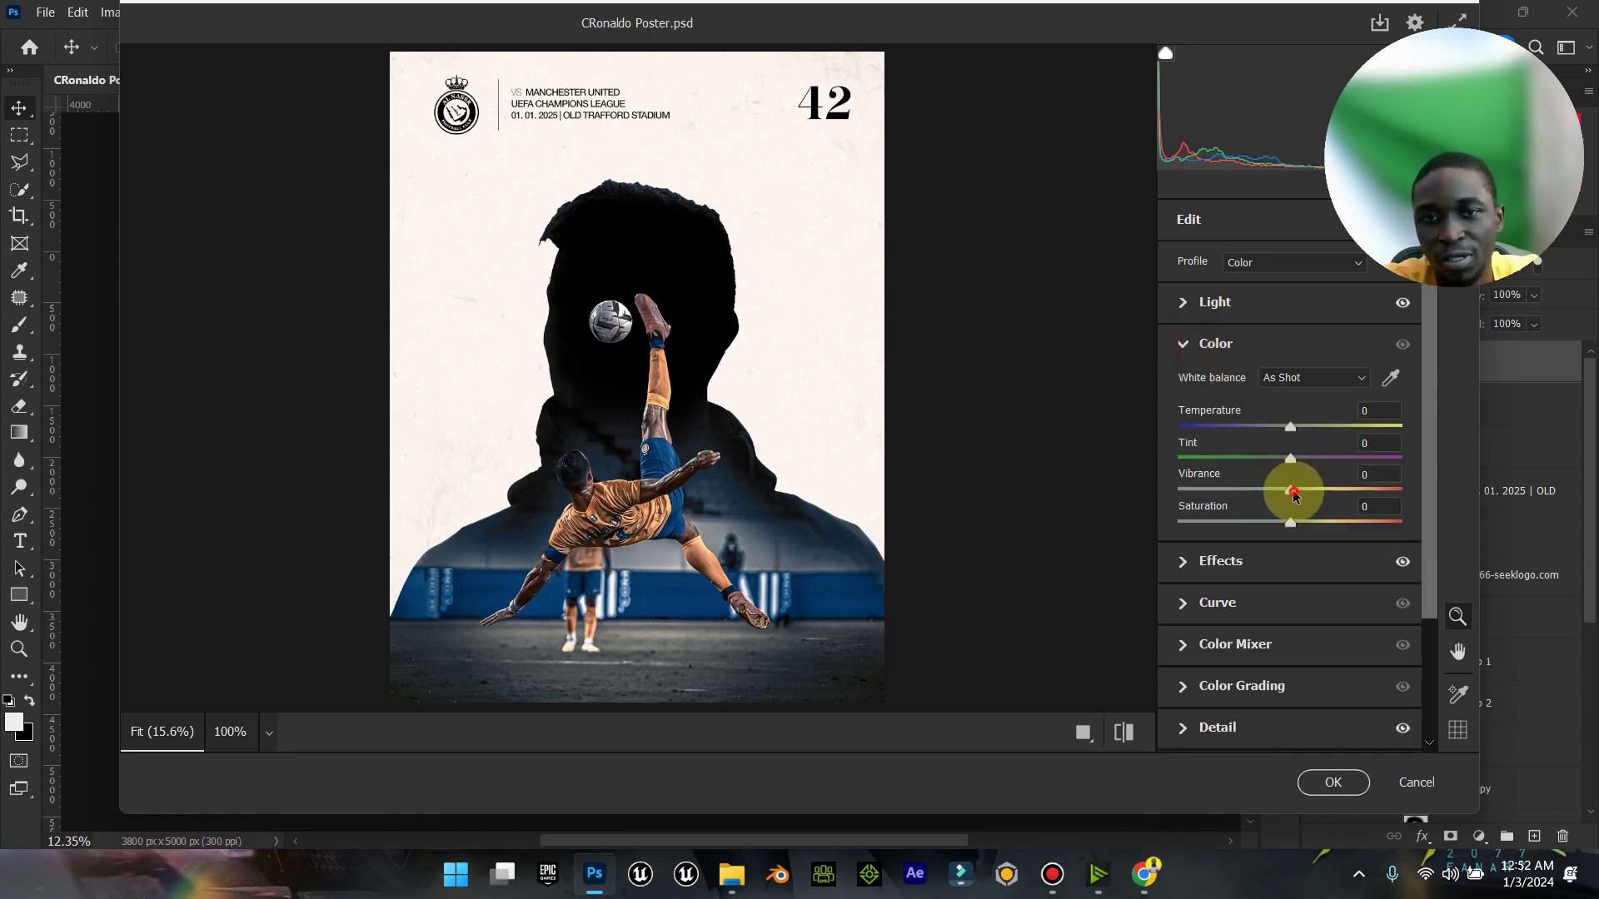
left_click_drag(1293, 495, 1345, 497)
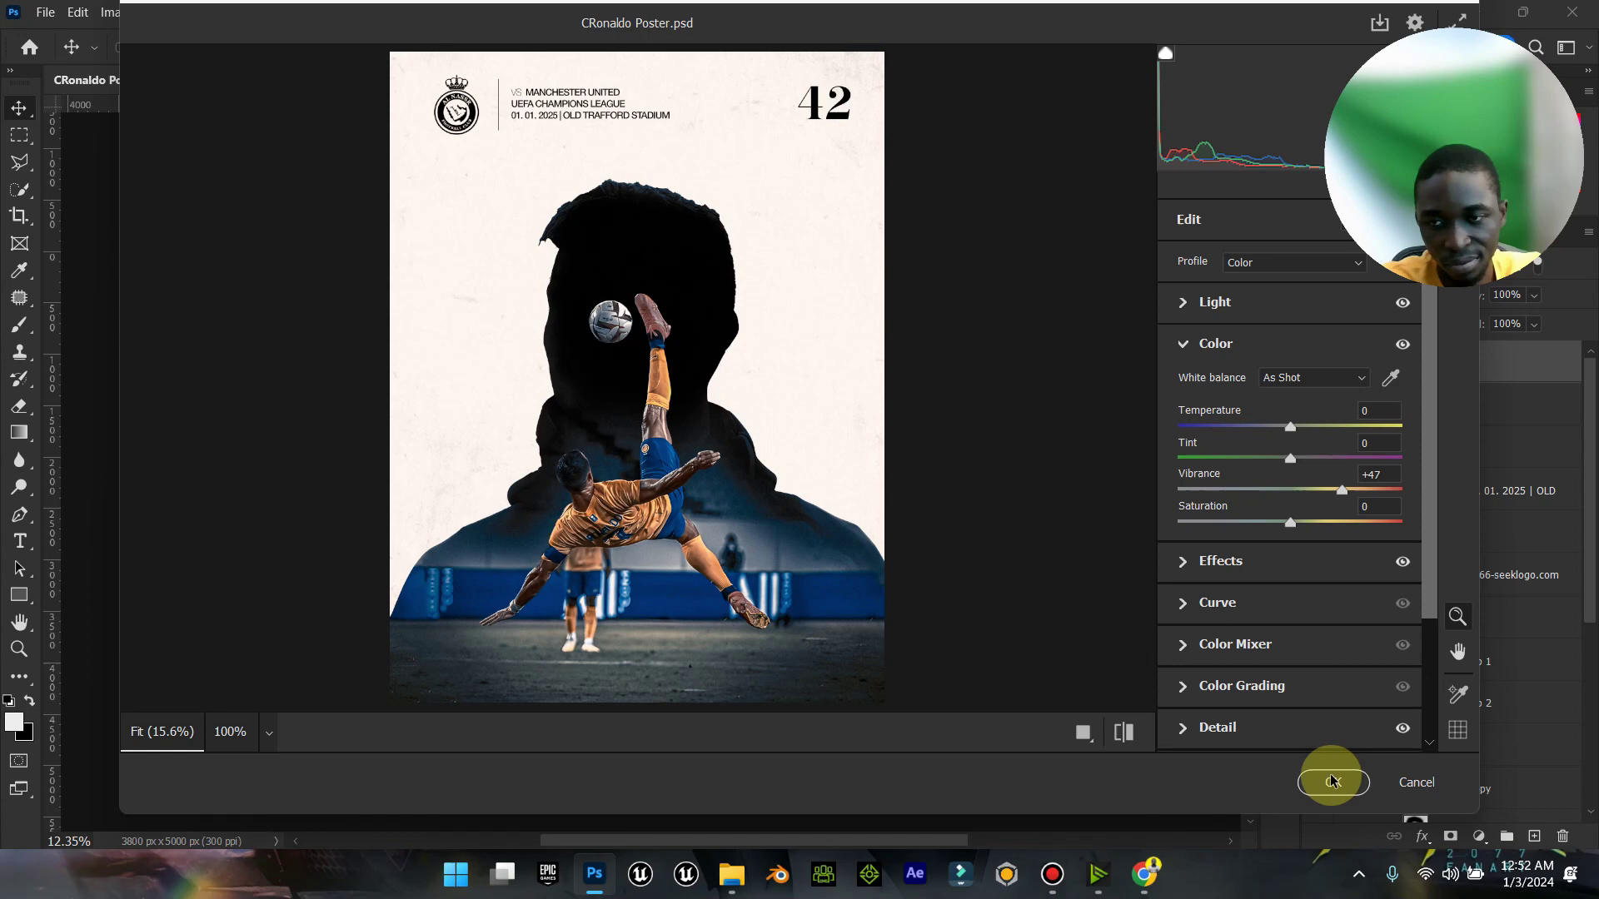
left_click(1333, 781)
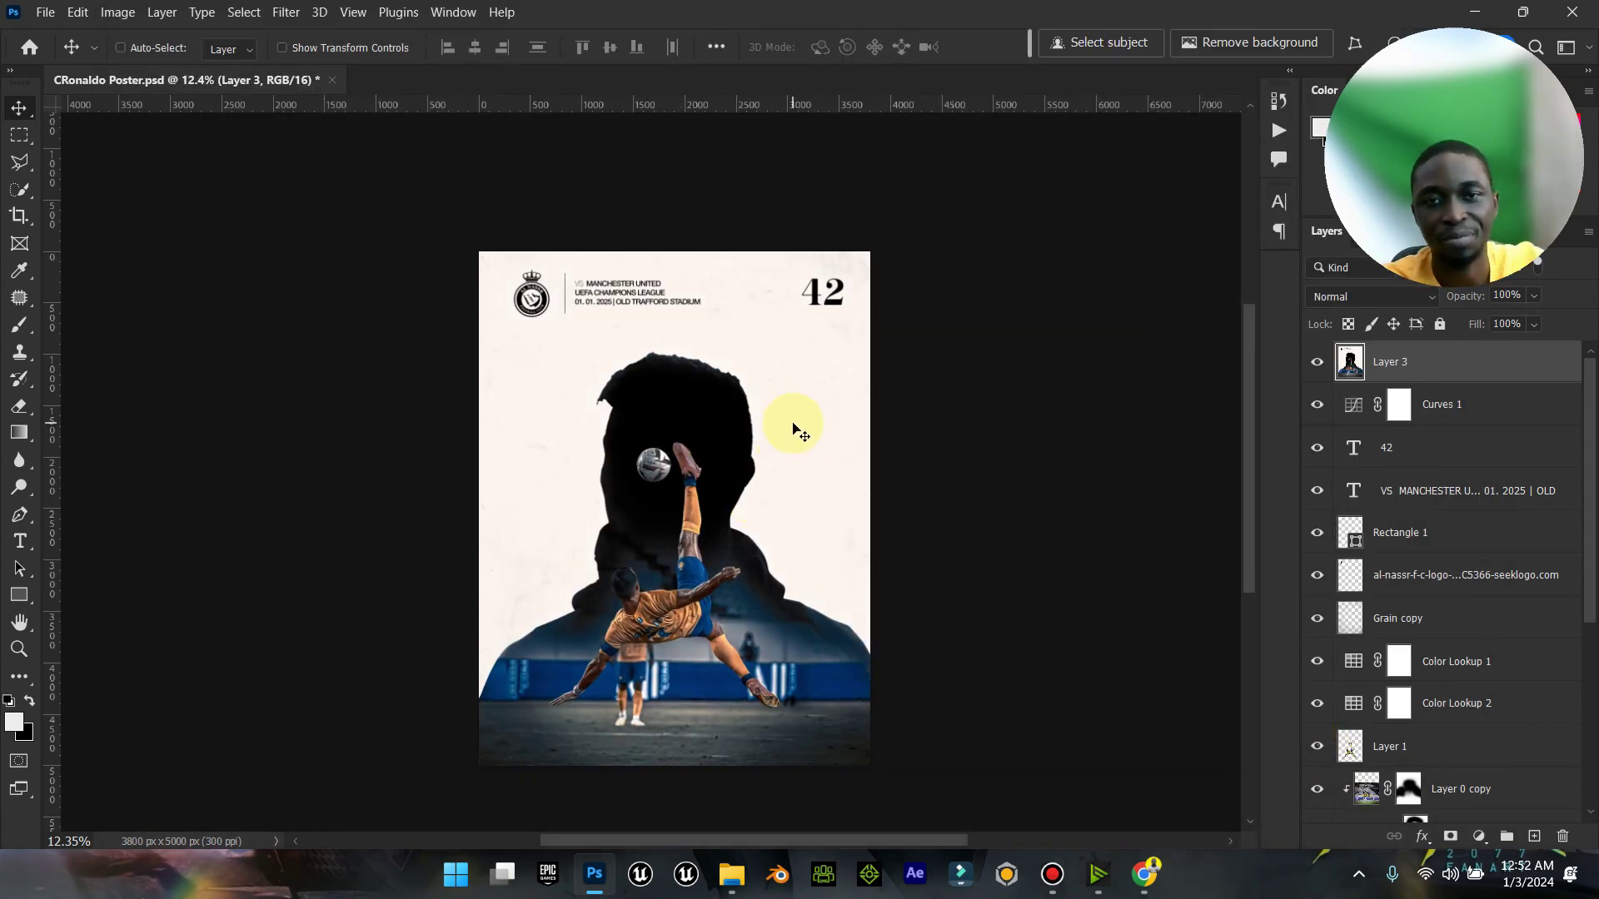
Step: Save the poster document and try to save a copy of it
key("ctrl+s")
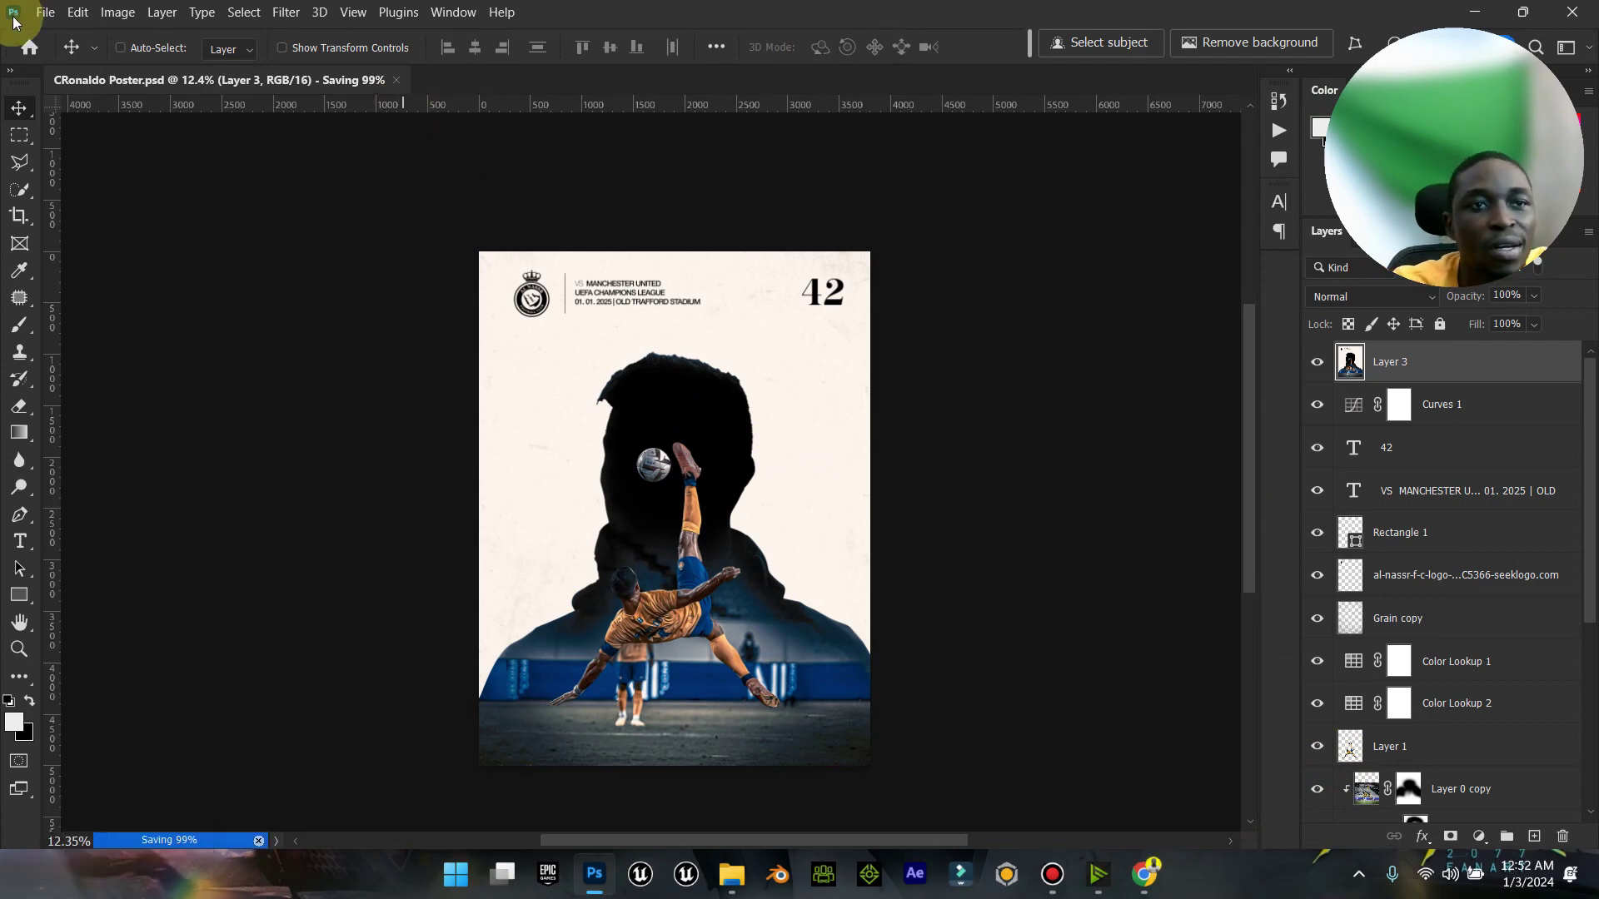
left_click(45, 12)
left_click(123, 283)
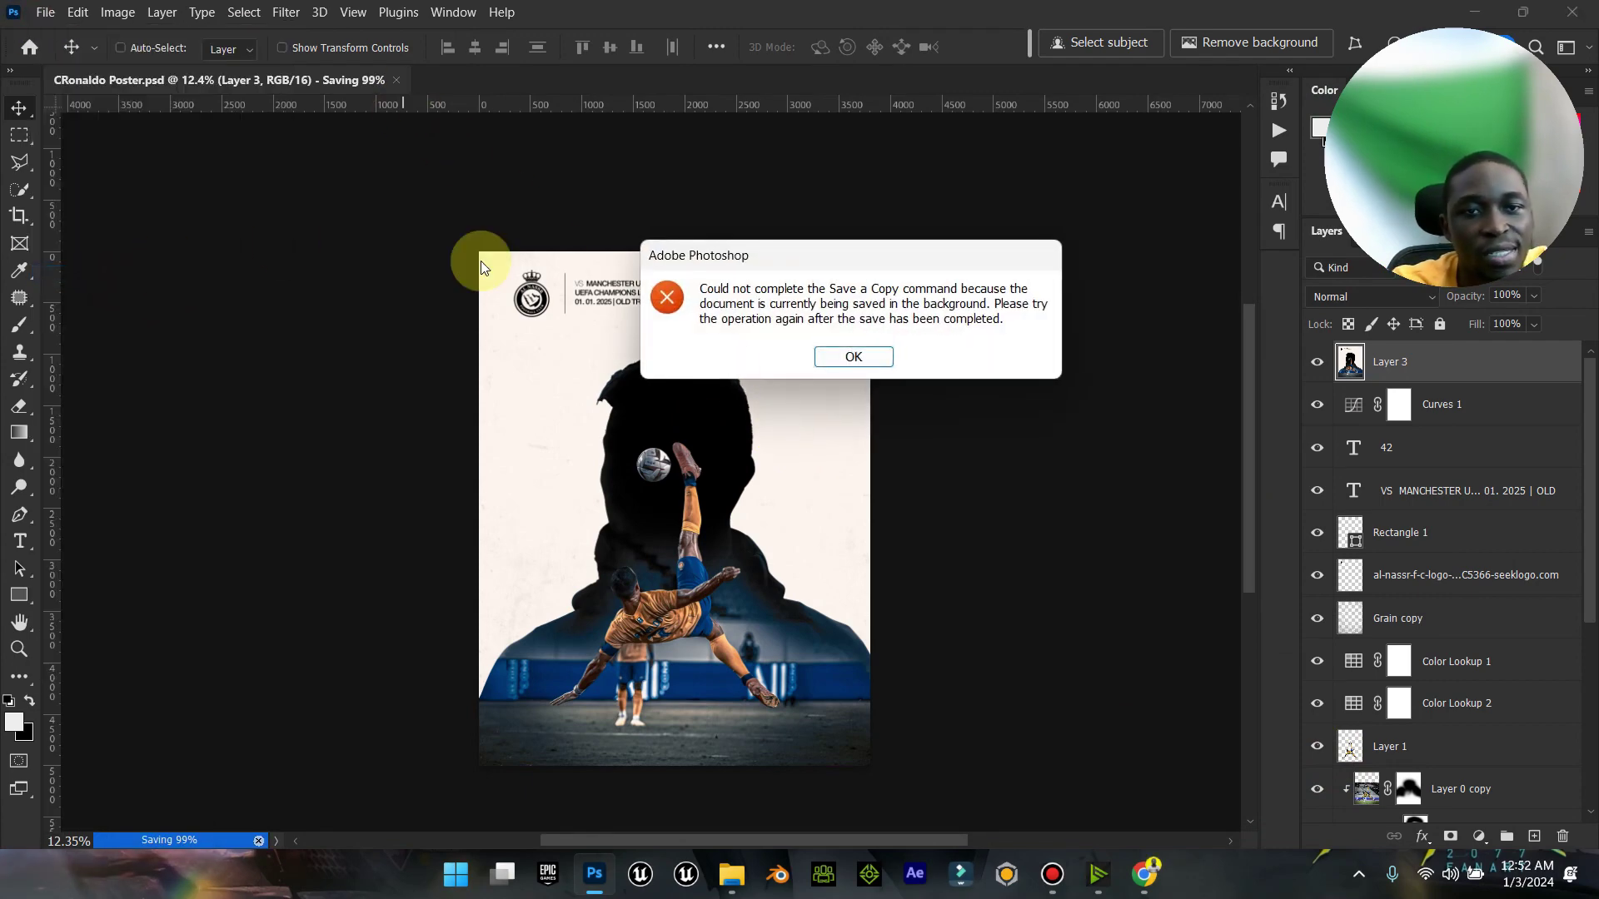
left_click(857, 356)
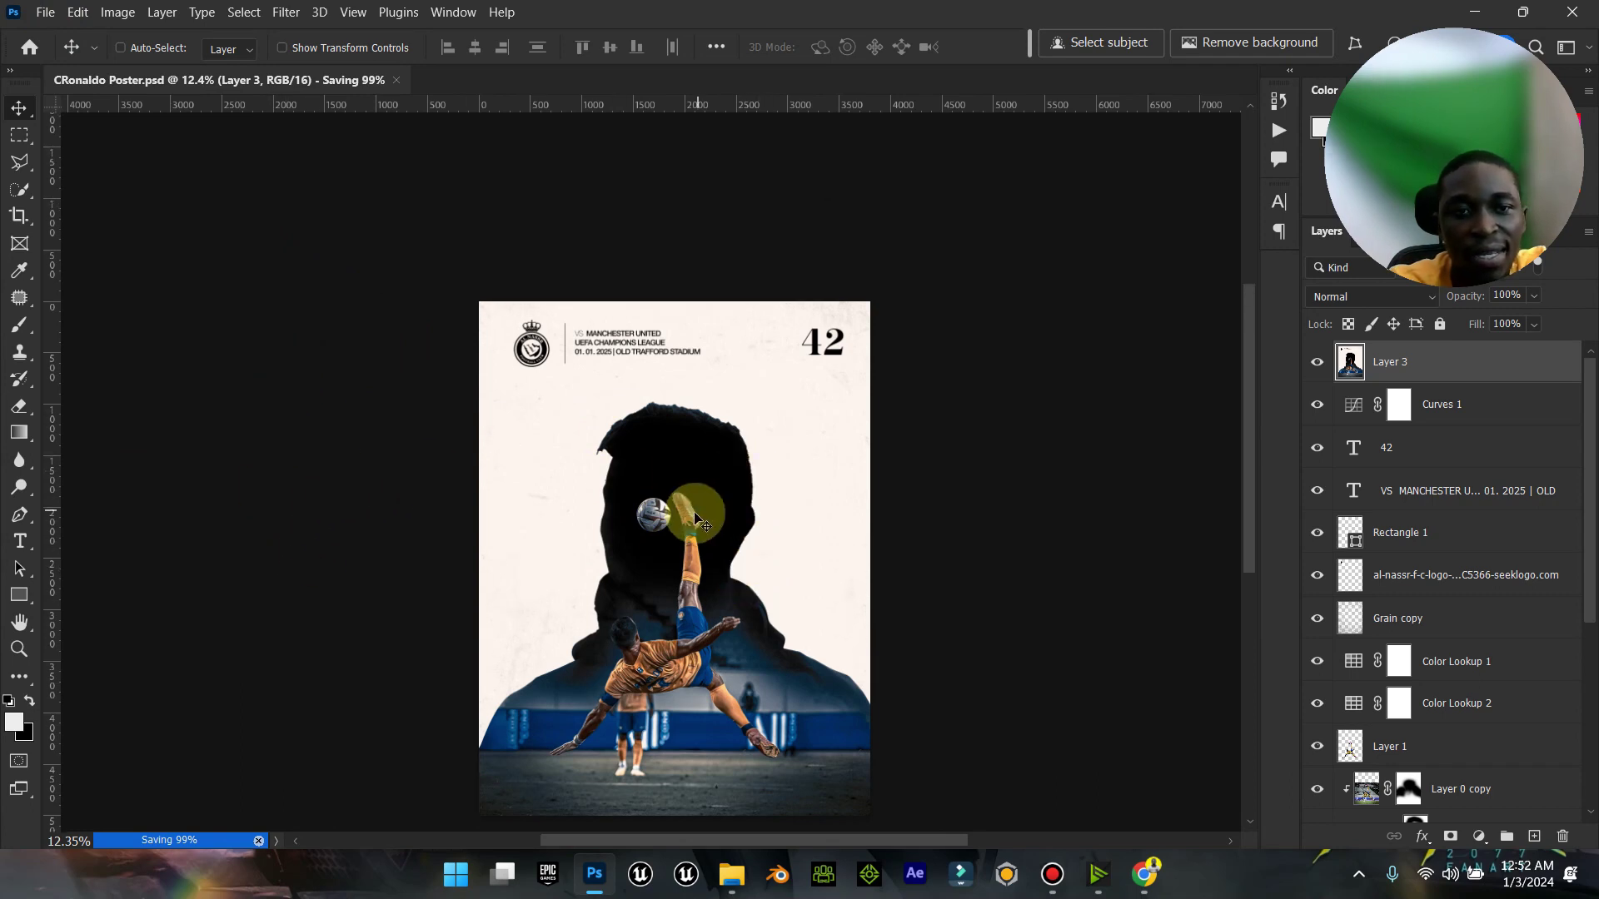
Step: Fit the poster to the screen and save a JPEG copy named CRonaldo Poster in the Desktop folder
double_click(20, 622)
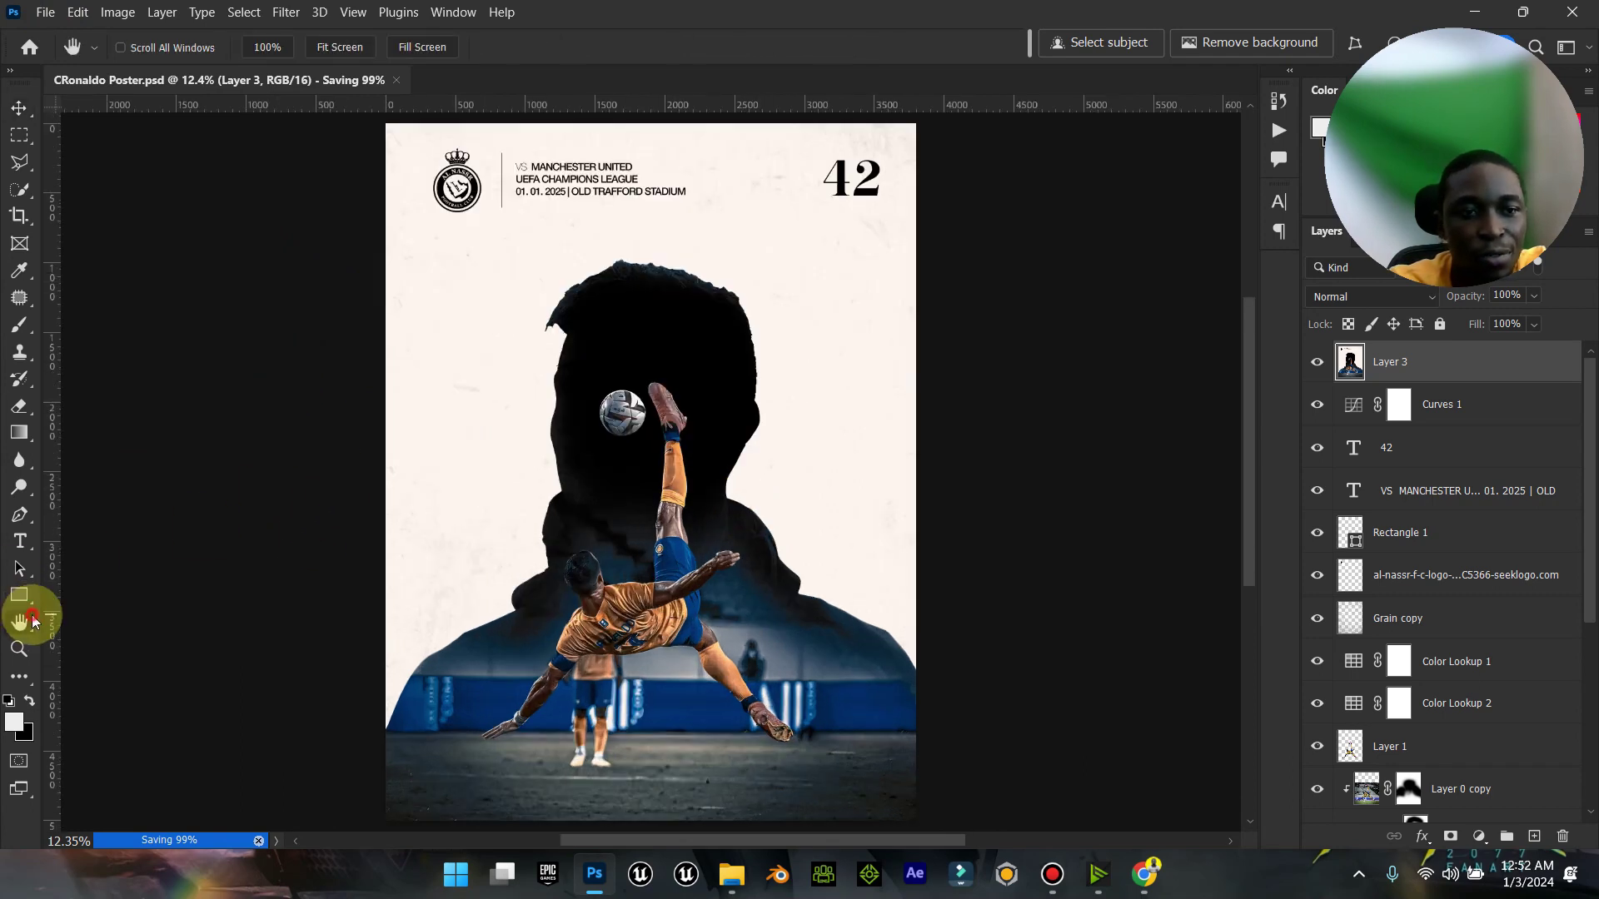
left_click(18, 108)
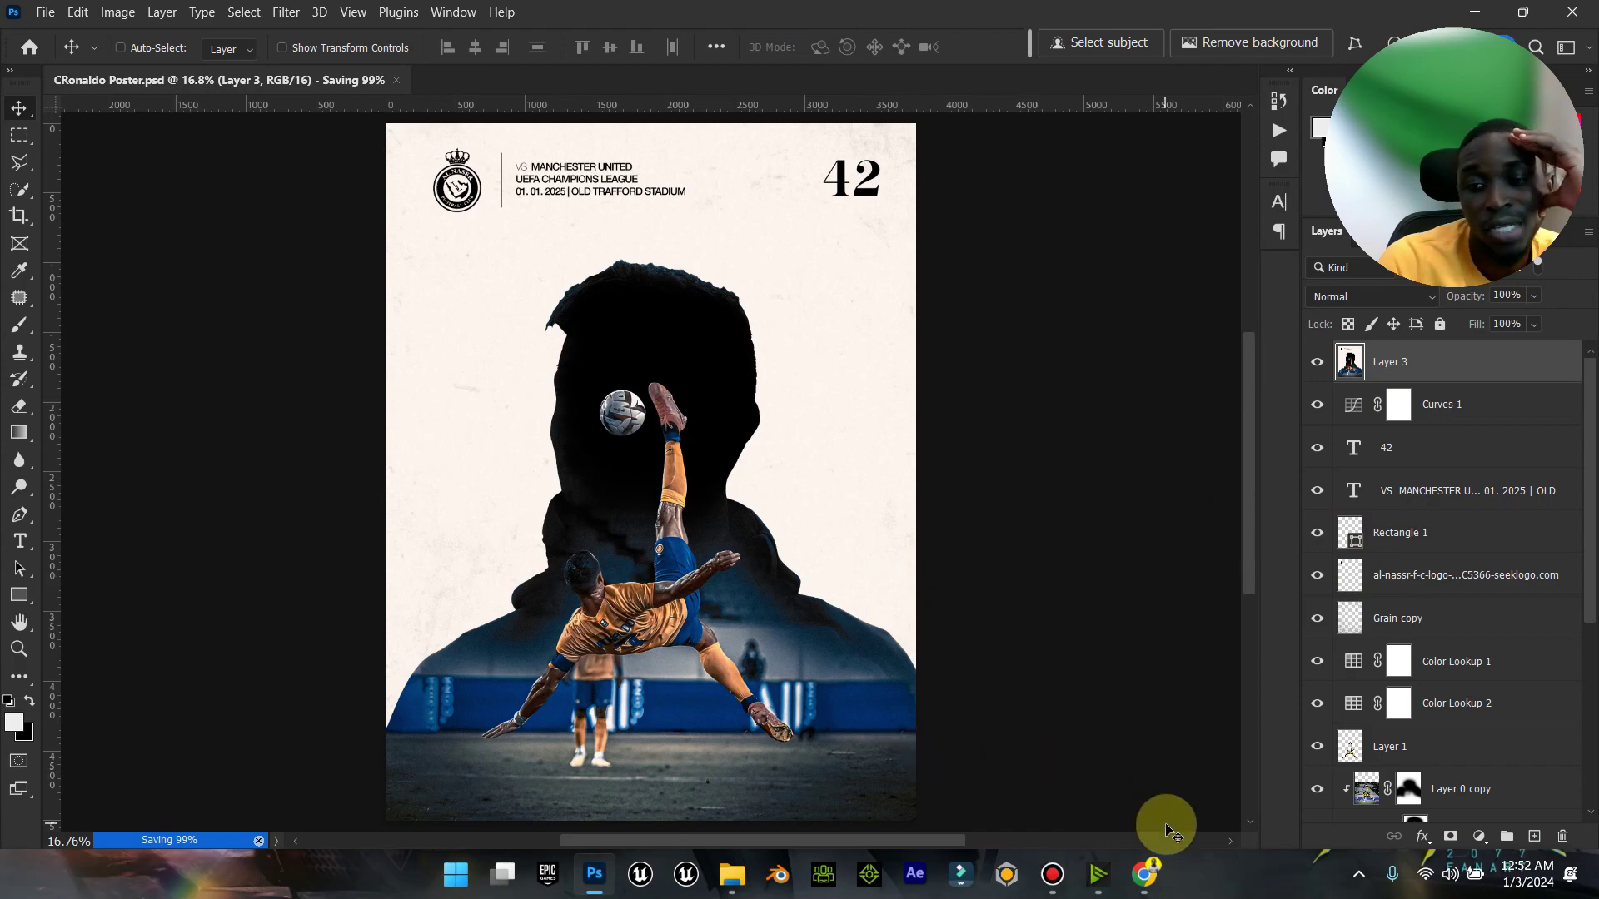
left_click(45, 12)
left_click(110, 282)
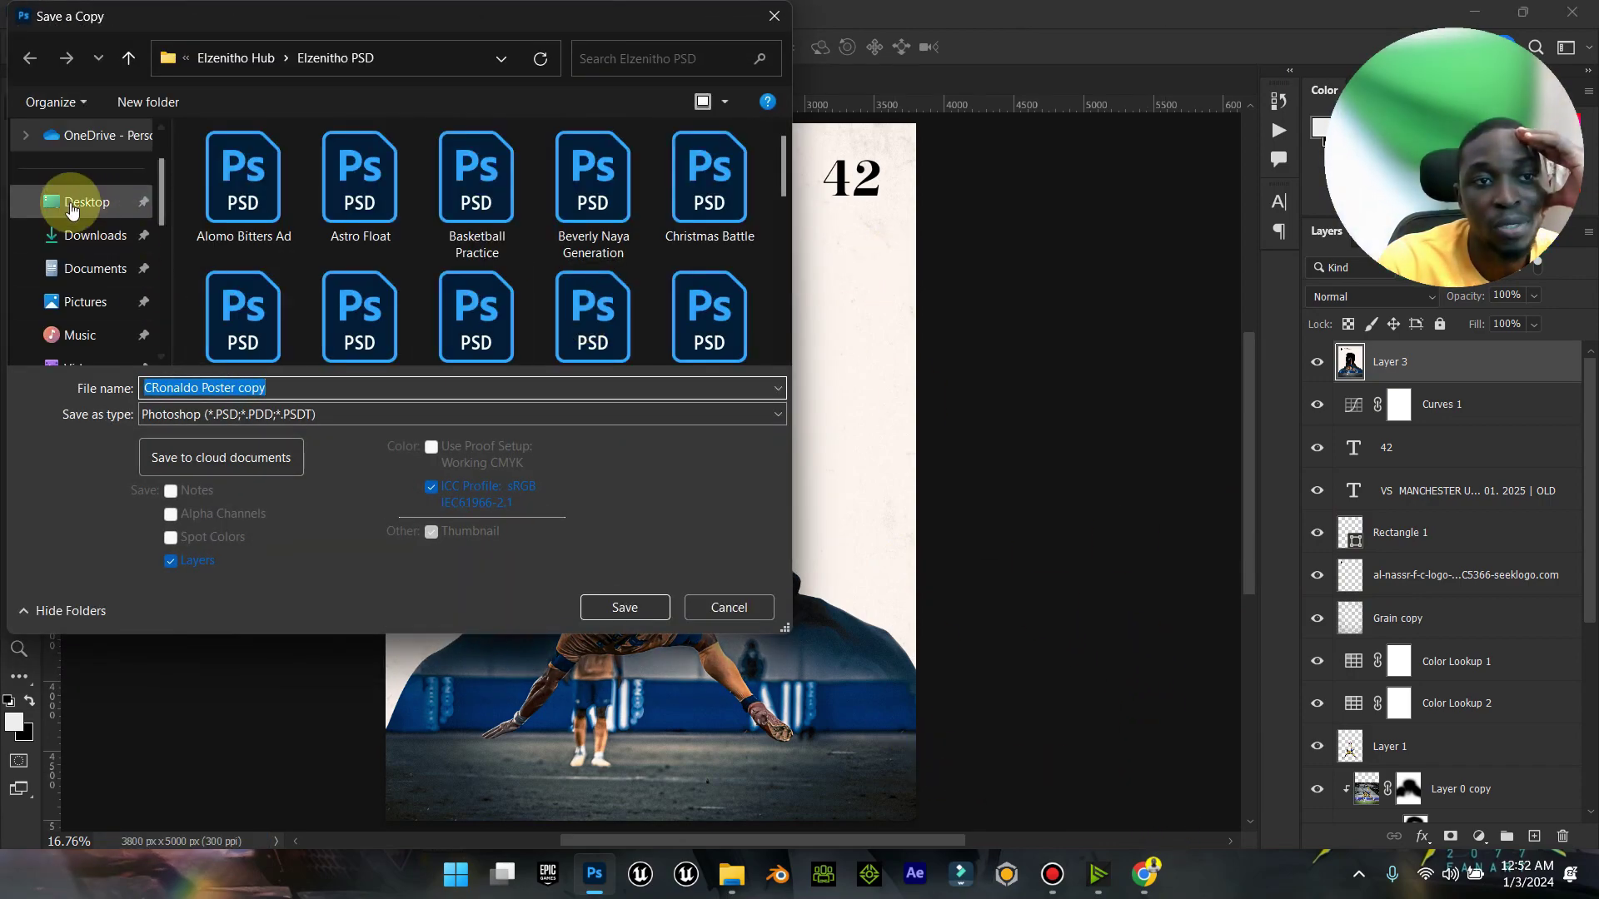
left_click(75, 203)
left_click(319, 417)
left_click(199, 505)
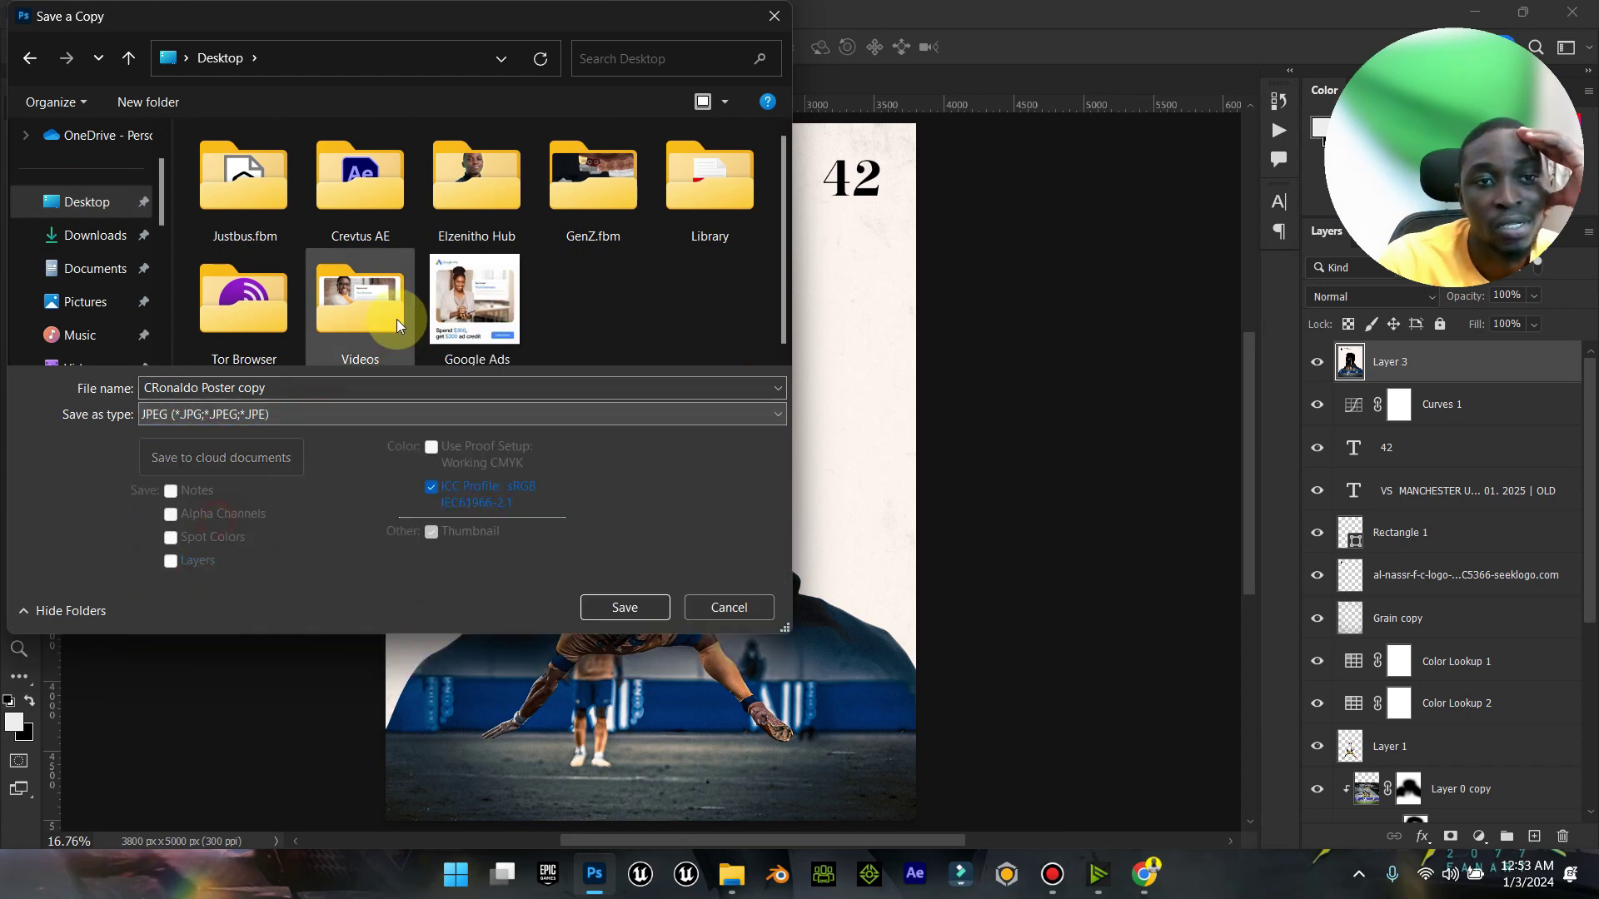
mouse_move(266, 385)
left_mouse_down()
mouse_move(356, 399)
mouse_move(242, 403)
left_mouse_up()
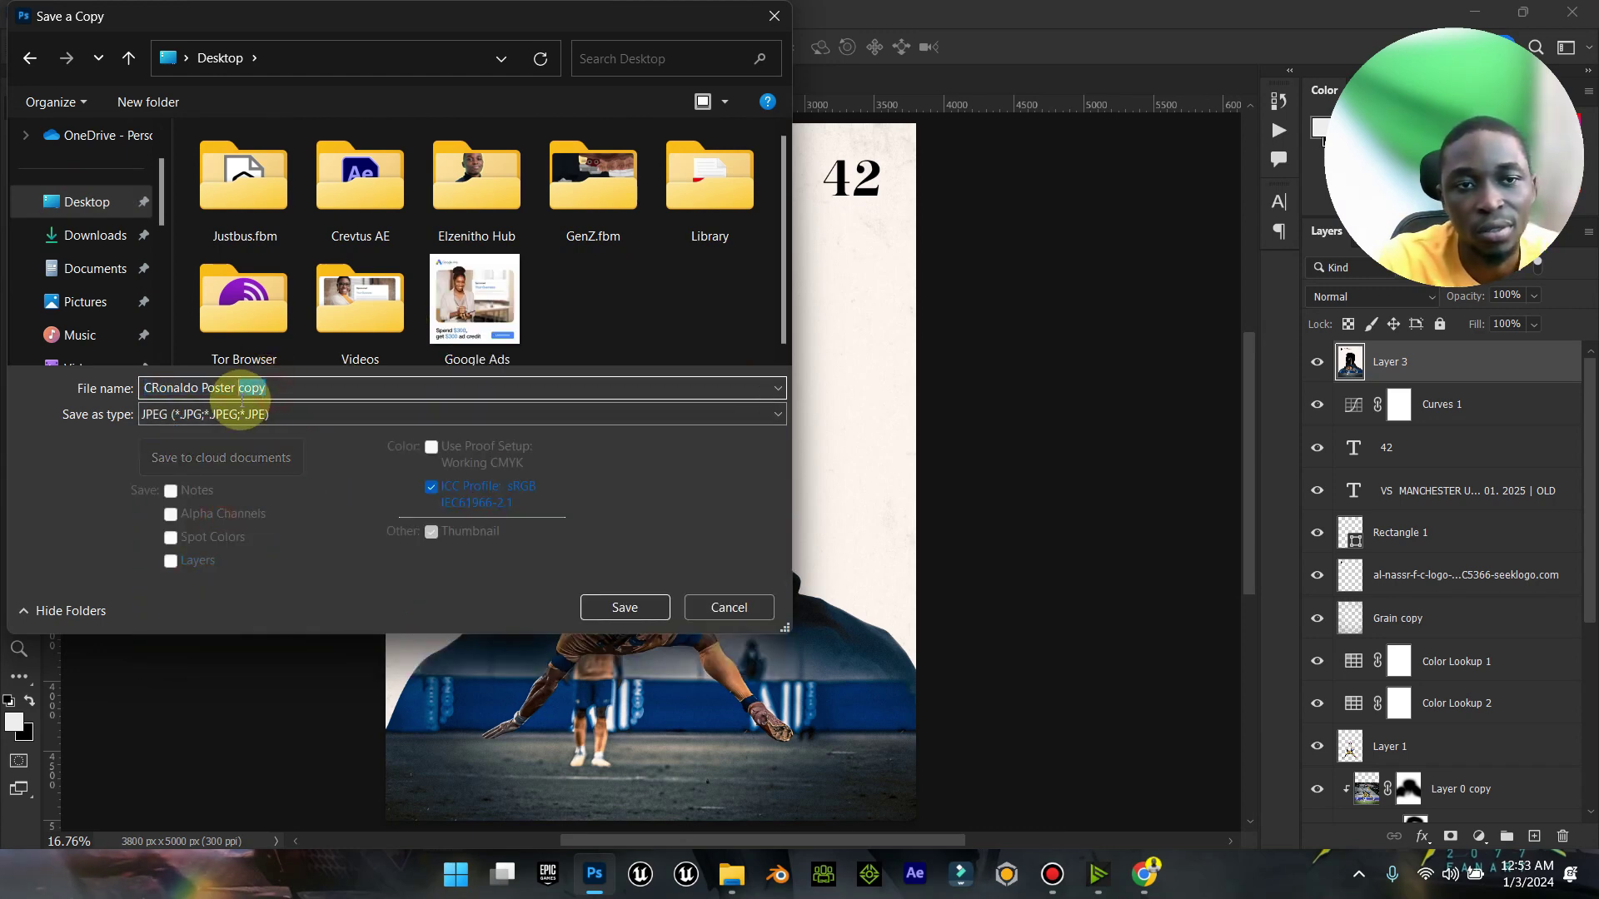
key("BackSpace")
left_click(630, 607)
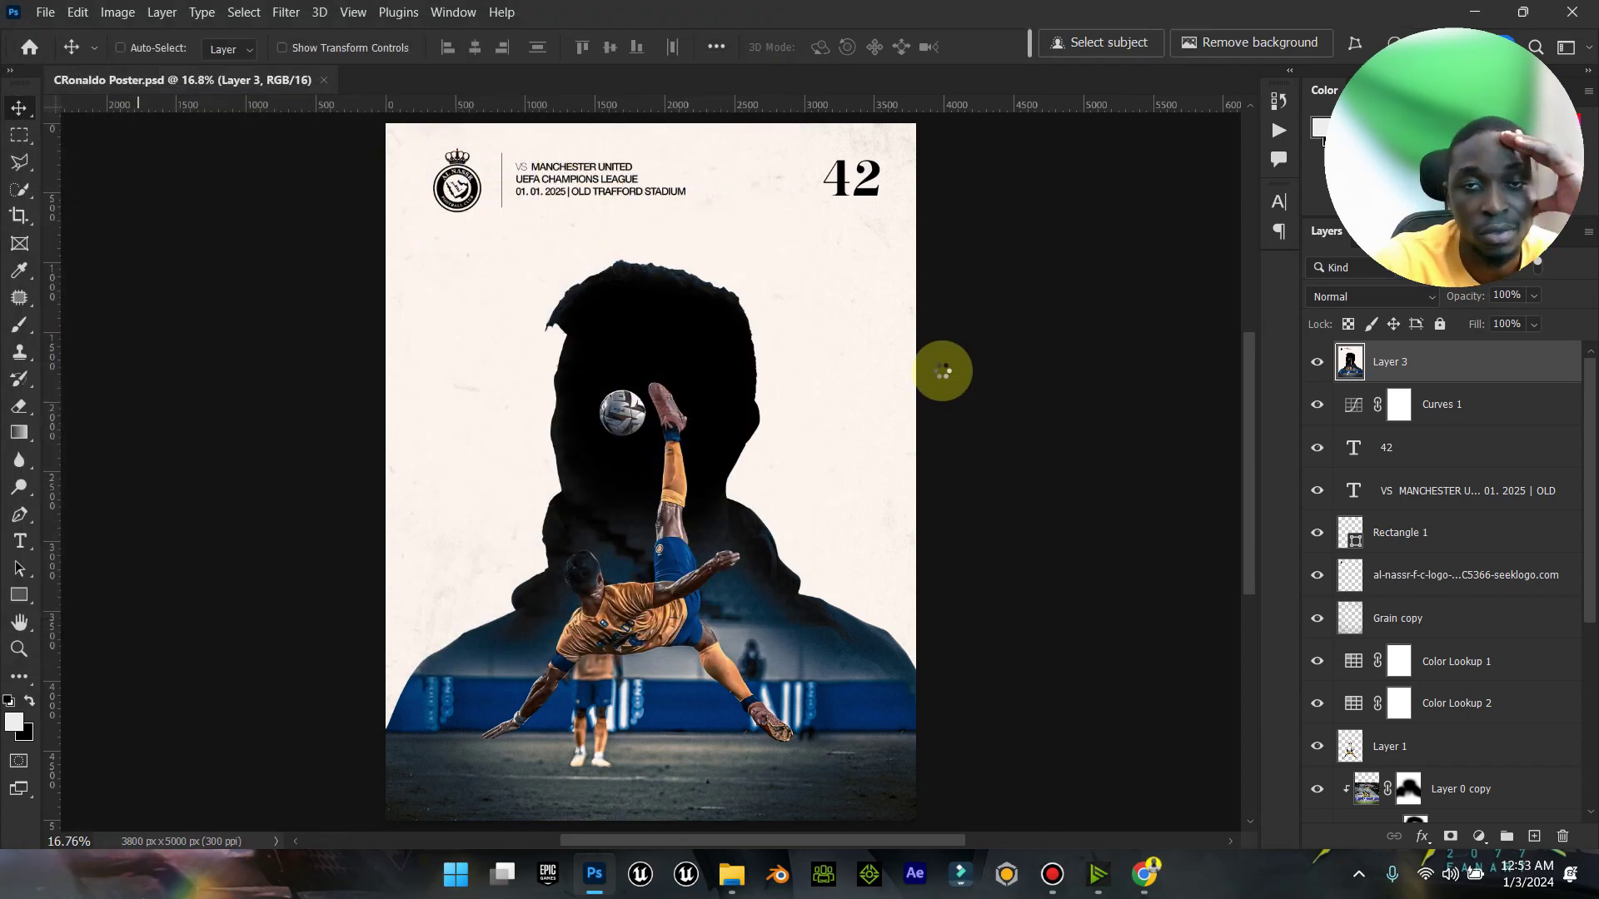
left_click_drag(801, 289, 809, 296)
left_click(914, 197)
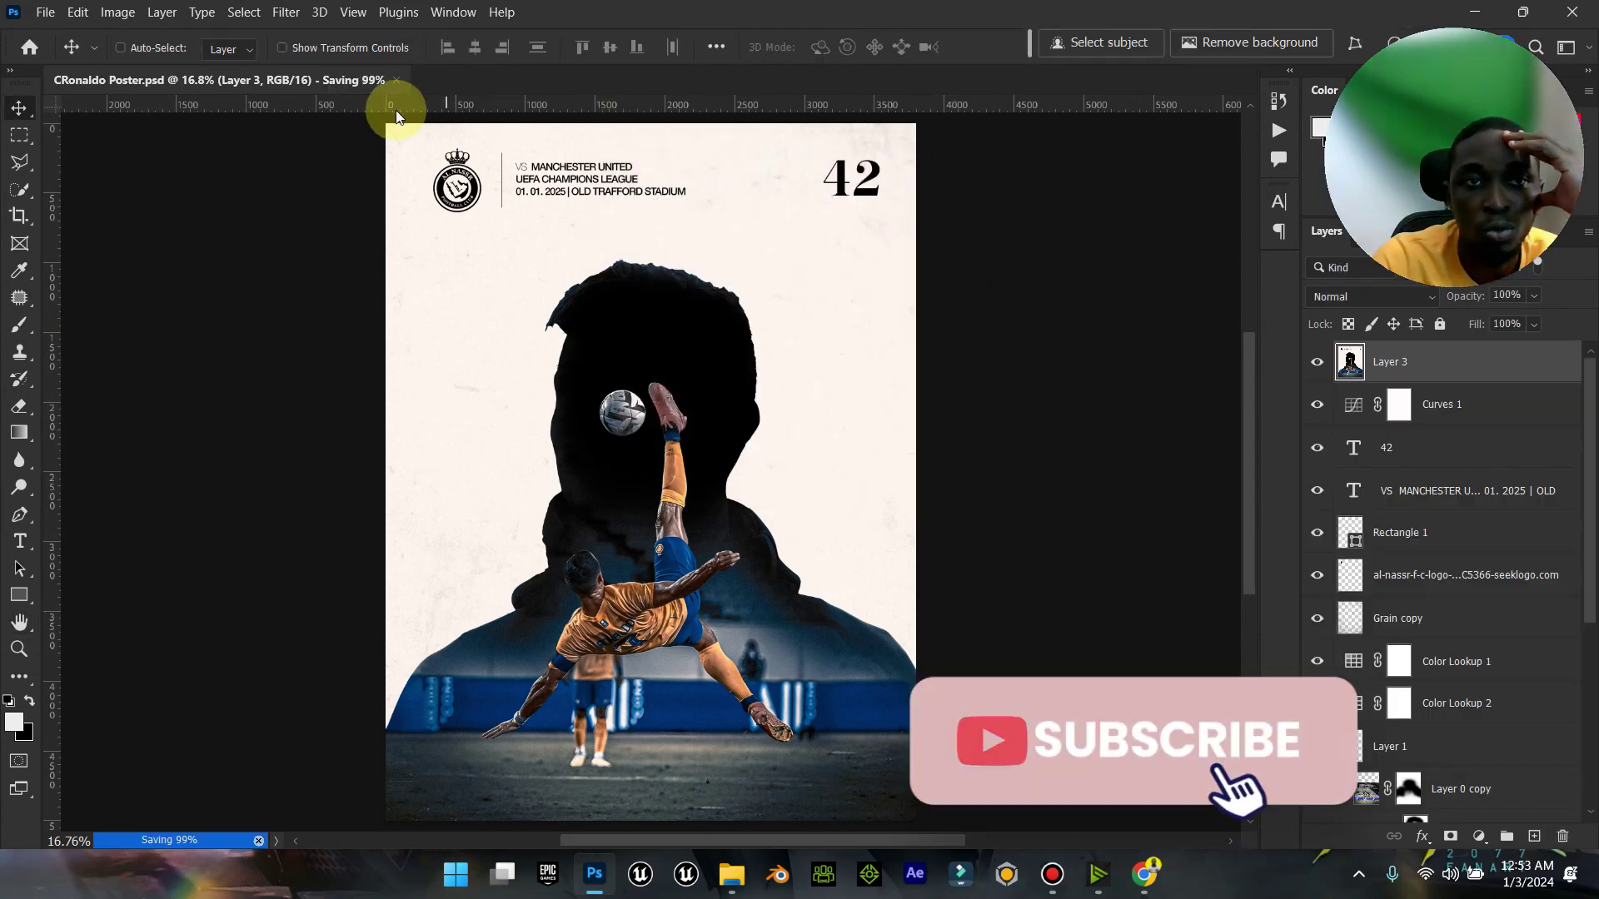
Step: Close the poster document, switch to File Explorer and open the exported CRonaldo Poster image from the Desktop folder
left_click(323, 80)
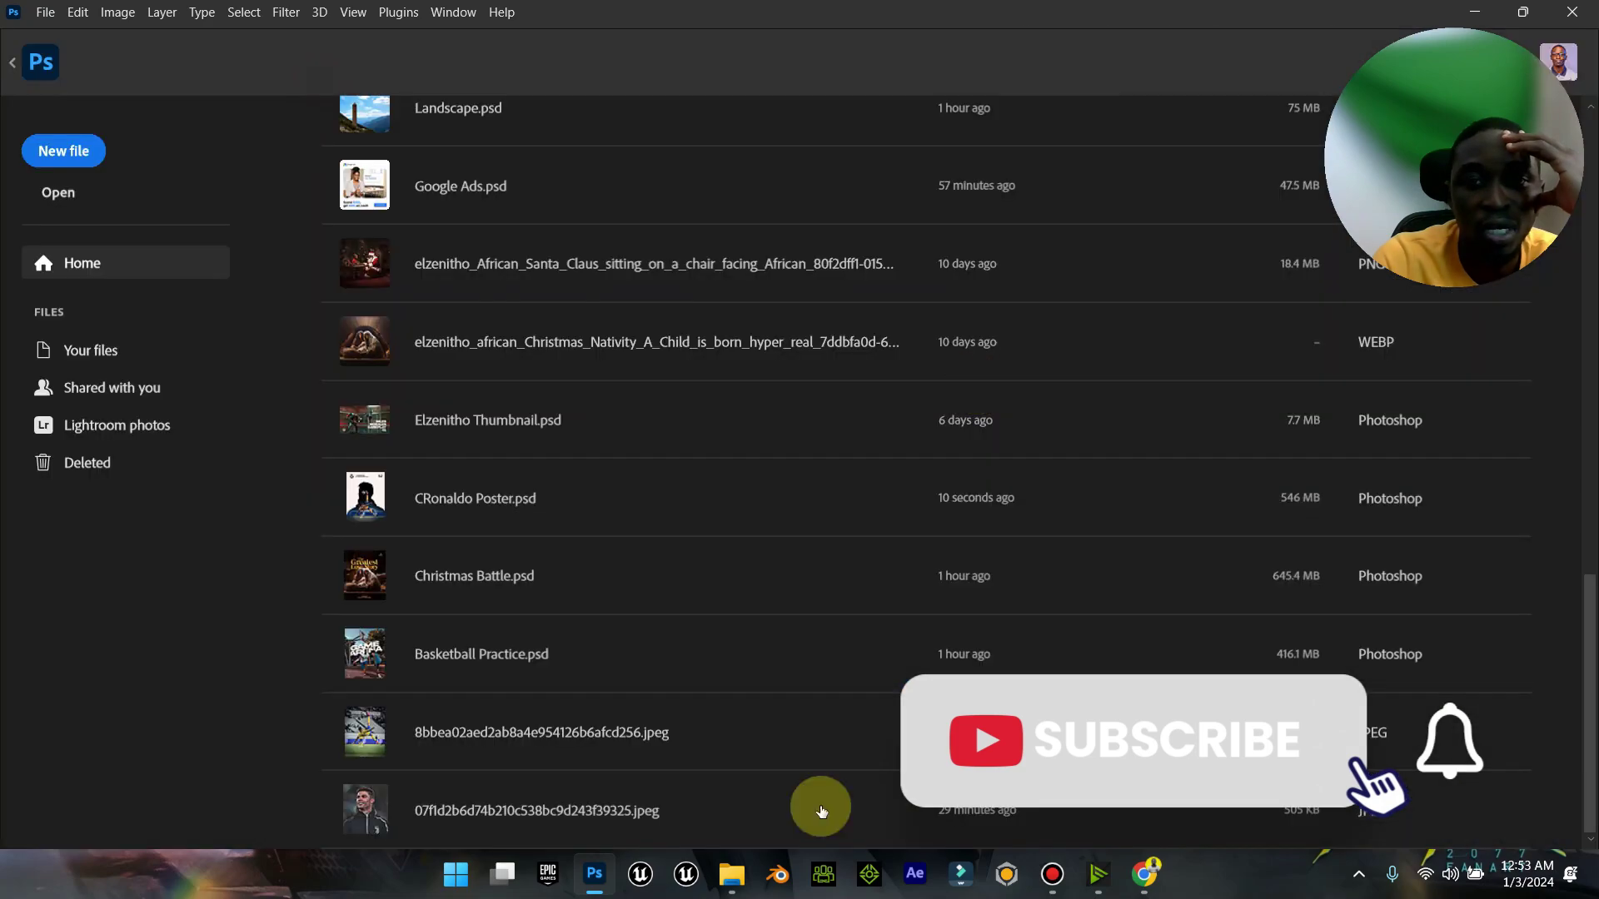
mouse_move(731, 872)
left_click(629, 820)
left_click(78, 297)
left_click(1181, 239)
double_click(1181, 239)
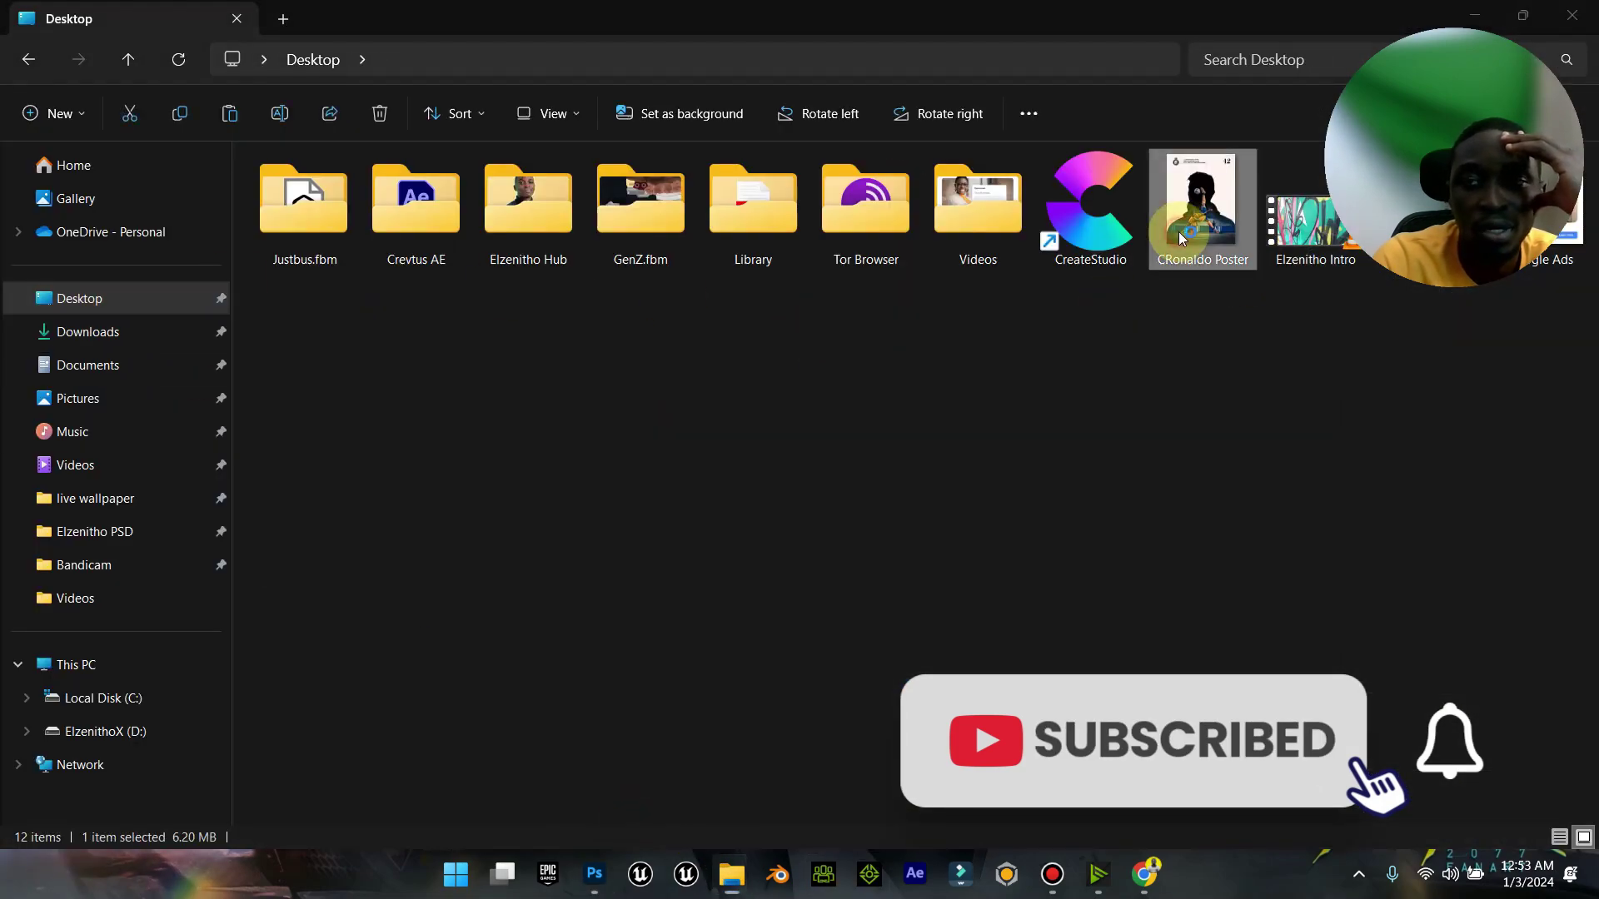